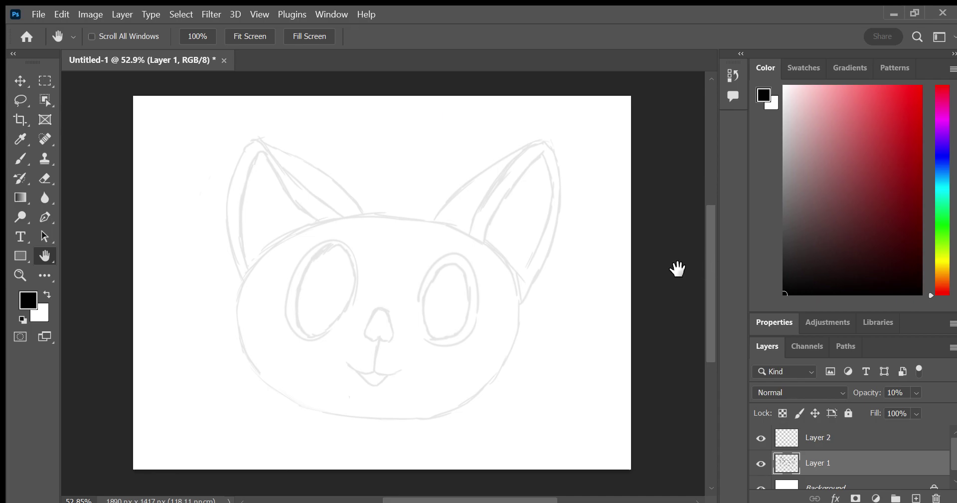
Zoom to 736% on the left ear-to-head sketch line, with a size-13 Brush ready
{"action": "left_click", "coordinate": [21, 275]}
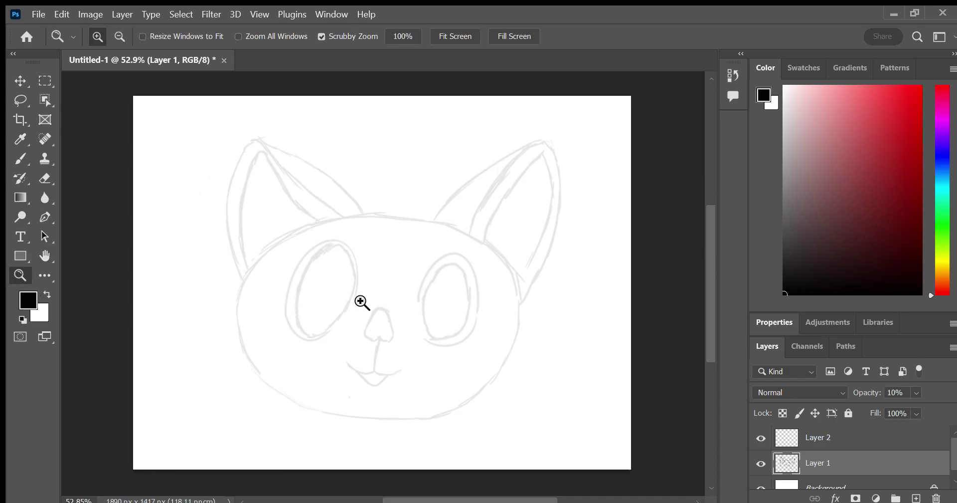
{"action": "left_click_drag", "start_coordinate": [417, 301], "coordinate": [494, 281]}
{"action": "key", "text": "h"}
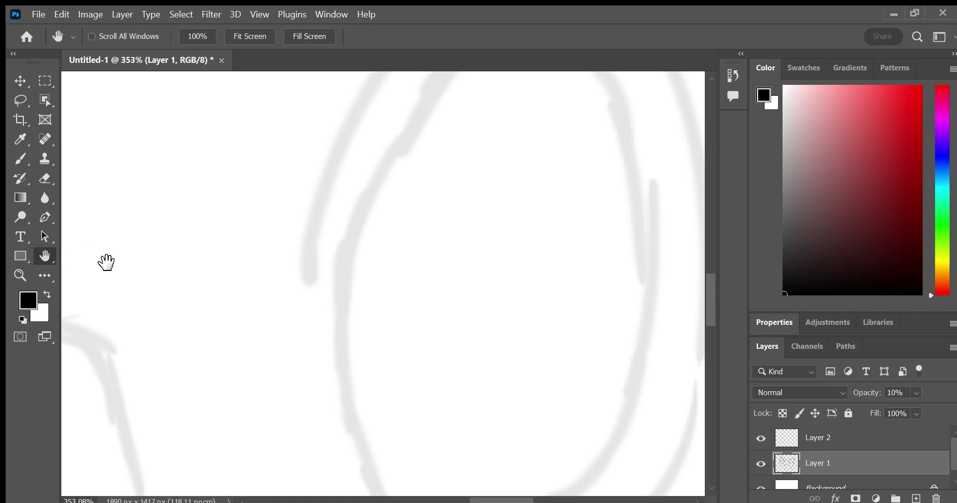
{"action": "left_click_drag", "start_coordinate": [577, 196], "coordinate": [205, 297]}
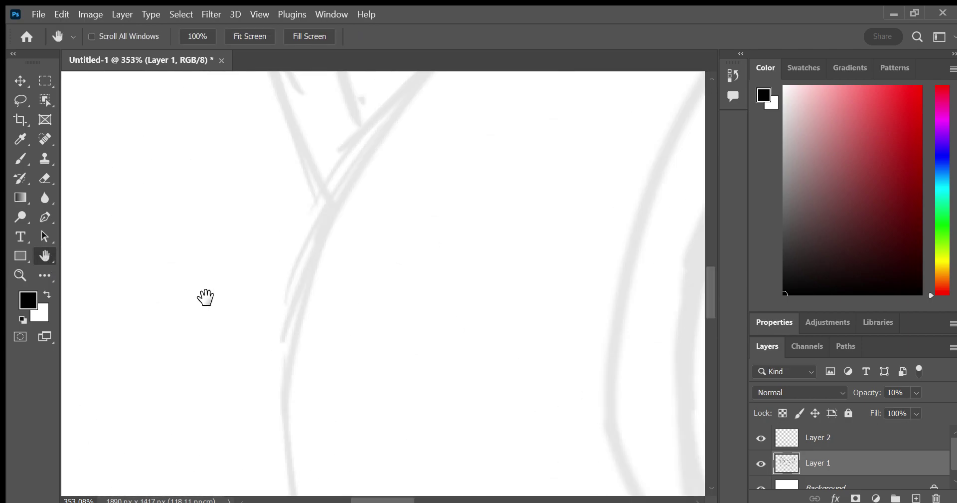
{"action": "key", "text": "z"}
{"action": "left_click_drag", "start_coordinate": [259, 255], "coordinate": [258, 231]}
{"action": "left_click", "coordinate": [44, 255]}
{"action": "mouse_move", "coordinate": [160, 292]}
{"action": "left_mouse_down"}
{"action": "mouse_move", "coordinate": [250, 301]}
{"action": "mouse_move", "coordinate": [211, 298]}
{"action": "left_mouse_up"}
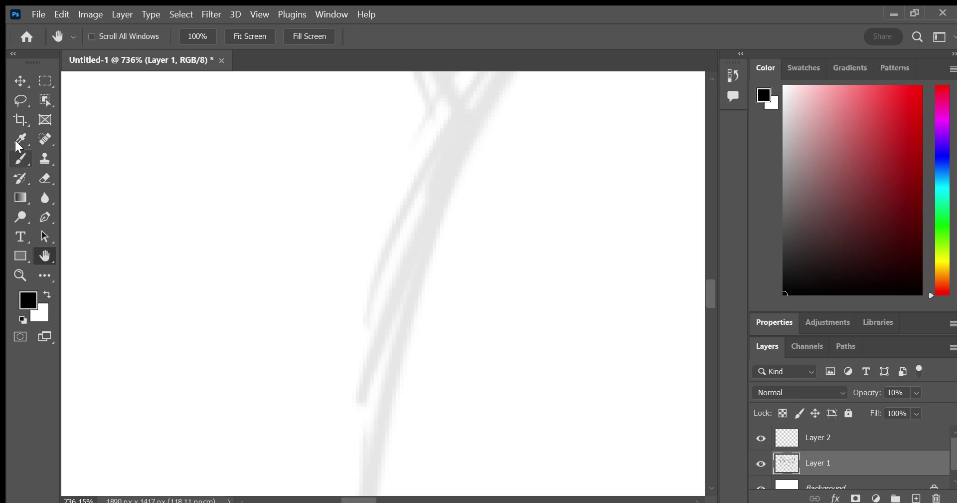
{"action": "left_click", "coordinate": [20, 156]}
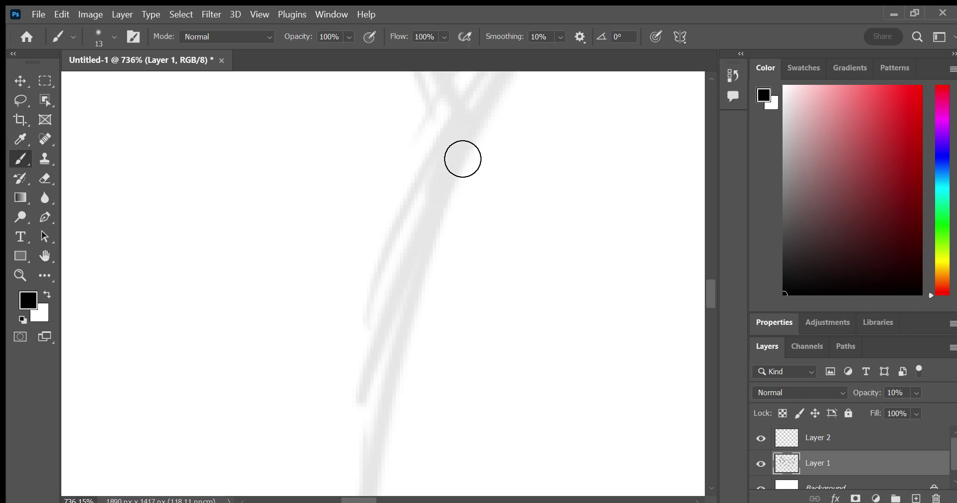
On Layer 2, ink a short black stroke along the left ear-to-head sketch line
{"action": "left_click", "coordinate": [831, 437]}
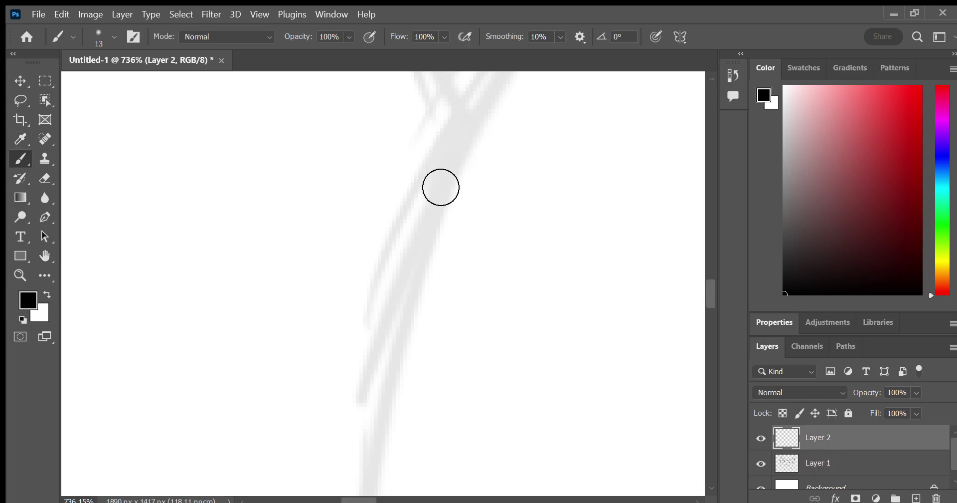
{"action": "left_click_drag", "start_coordinate": [455, 139], "coordinate": [424, 211]}
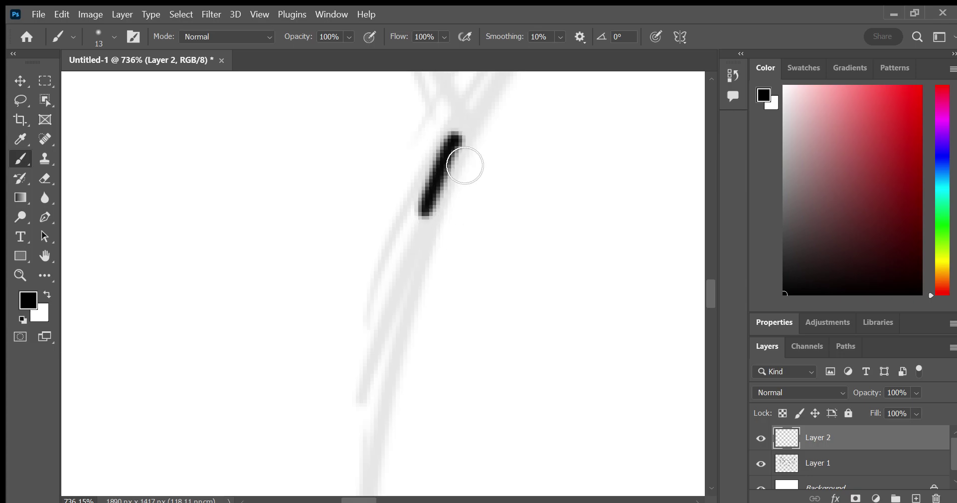
{"action": "left_click_drag", "start_coordinate": [457, 137], "coordinate": [407, 287]}
Zoom out to 295% and pan to another part of the face with the Brush
{"action": "left_click", "coordinate": [20, 274]}
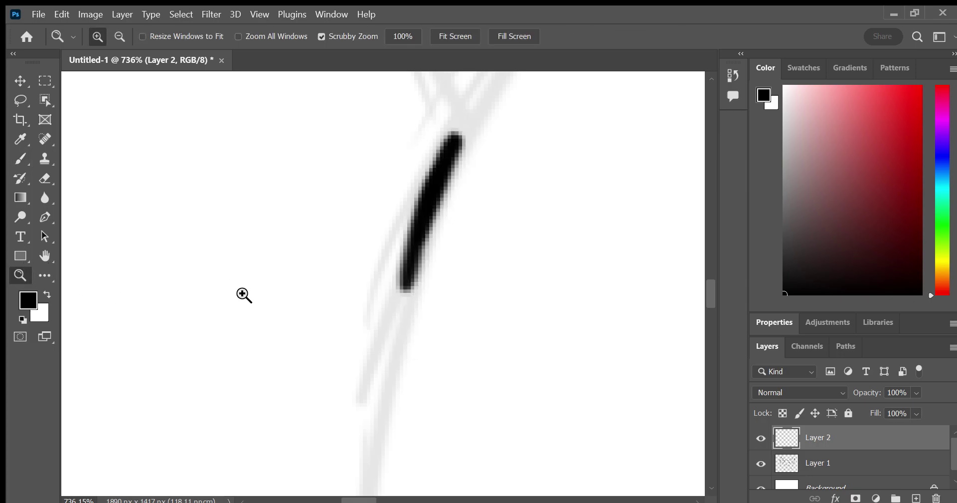
{"action": "left_click_drag", "start_coordinate": [244, 294], "coordinate": [190, 286]}
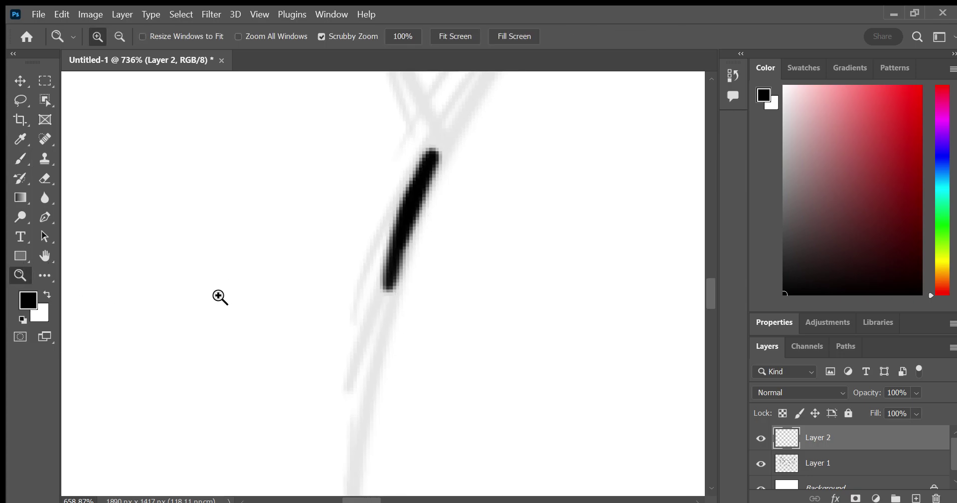
{"action": "left_click", "coordinate": [47, 257]}
{"action": "left_click_drag", "start_coordinate": [278, 325], "coordinate": [216, 348]}
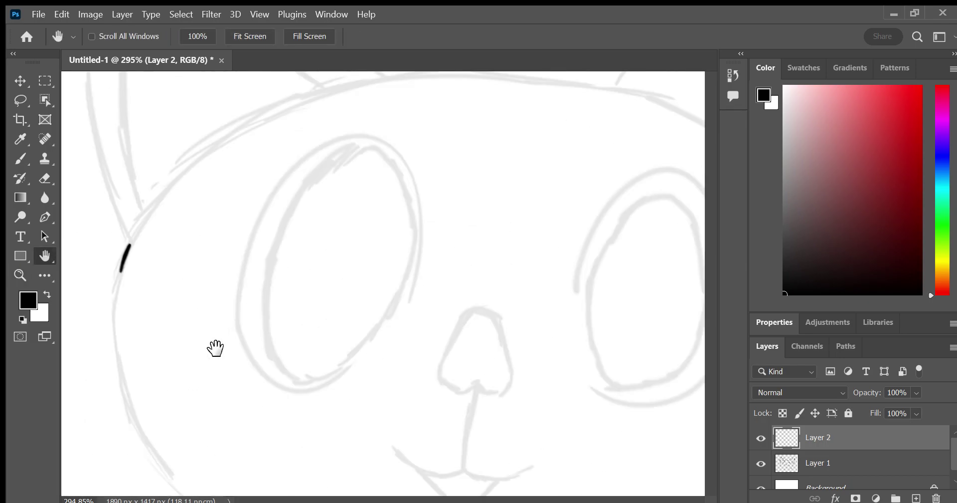
{"action": "left_click", "coordinate": [20, 159]}
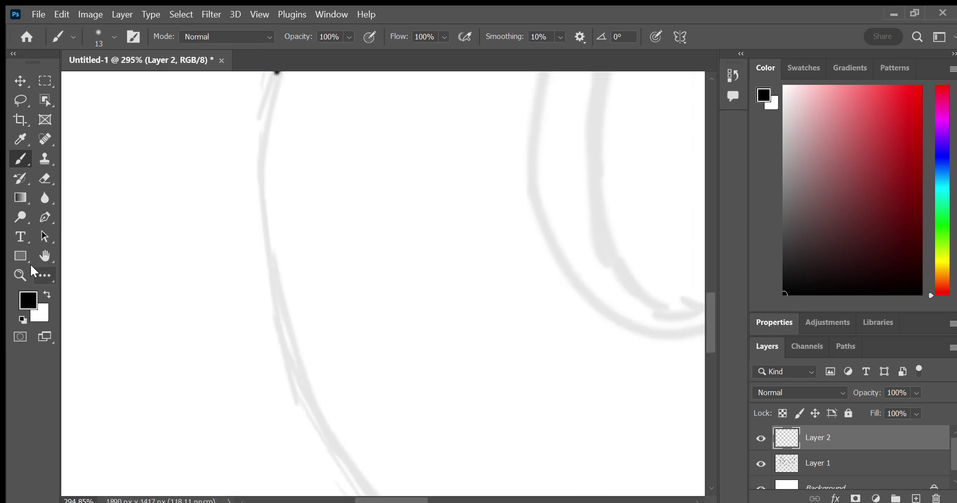
{"action": "left_click", "coordinate": [45, 256]}
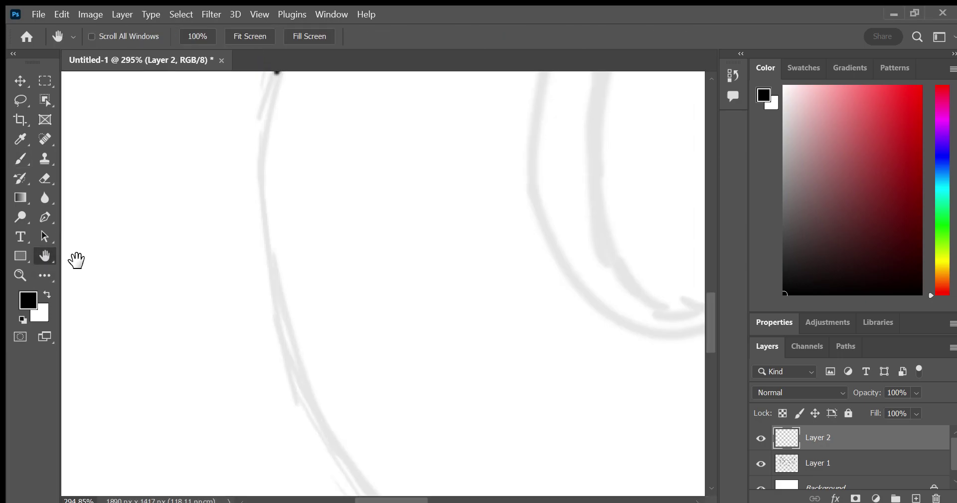
{"action": "mouse_move", "coordinate": [145, 250]}
{"action": "left_mouse_down"}
{"action": "mouse_move", "coordinate": [181, 292]}
{"action": "mouse_move", "coordinate": [181, 328]}
{"action": "left_mouse_up"}
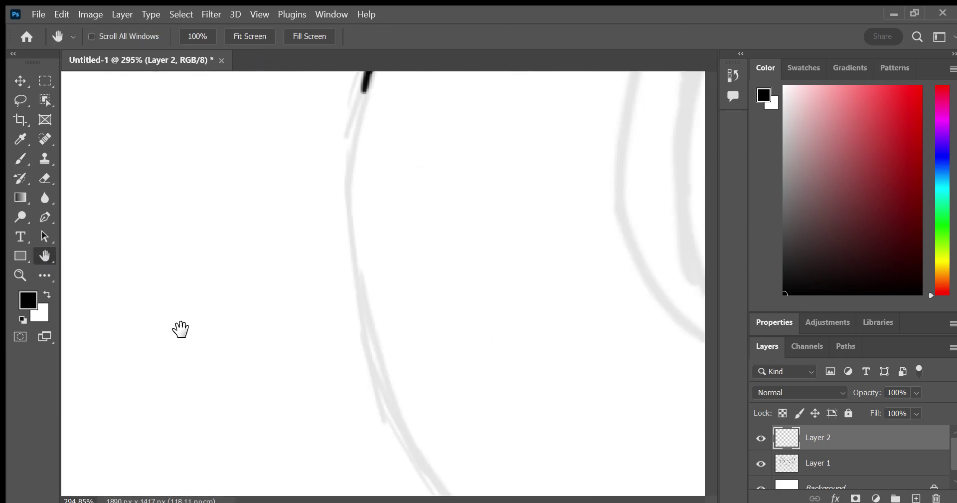
{"action": "left_click", "coordinate": [26, 158]}
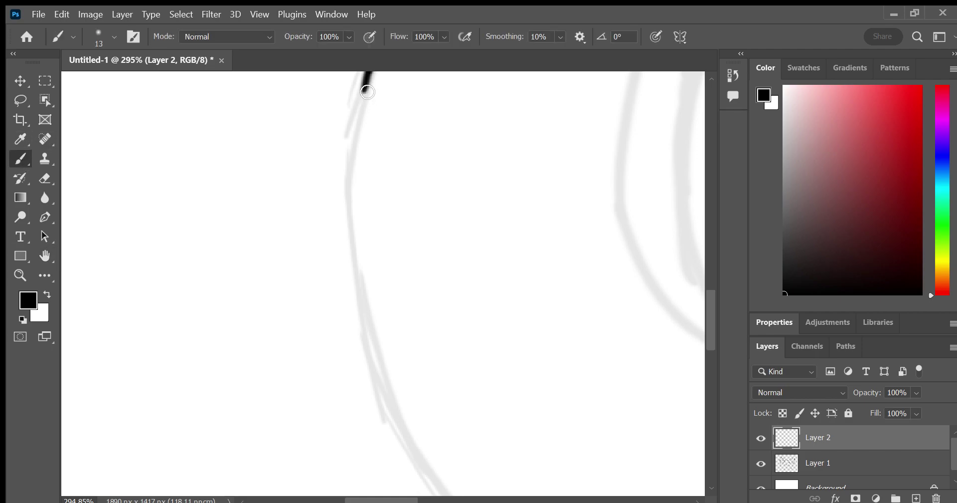
{"action": "left_click_drag", "start_coordinate": [364, 105], "coordinate": [348, 181]}
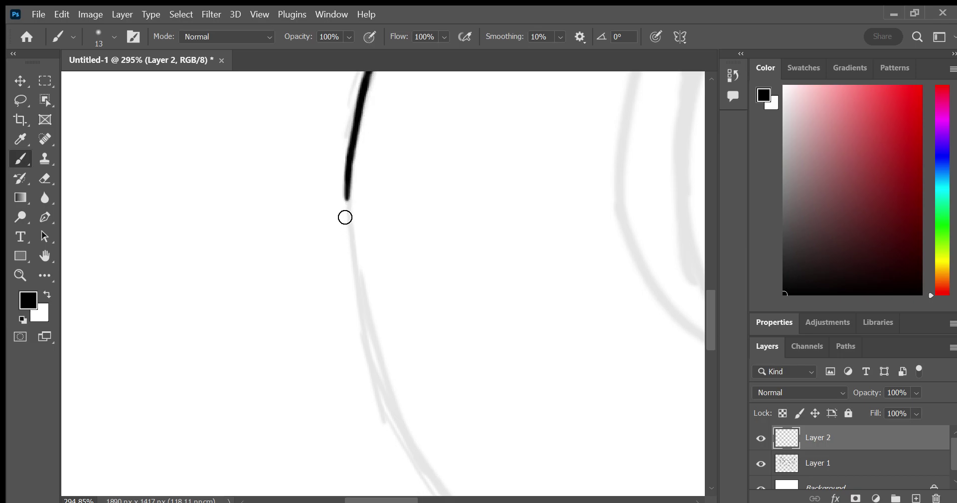
{"action": "mouse_move", "coordinate": [345, 217]}
{"action": "left_mouse_down"}
{"action": "mouse_move", "coordinate": [359, 299]}
{"action": "mouse_move", "coordinate": [393, 389]}
{"action": "mouse_move", "coordinate": [381, 378]}
{"action": "mouse_move", "coordinate": [442, 487]}
{"action": "left_mouse_up"}
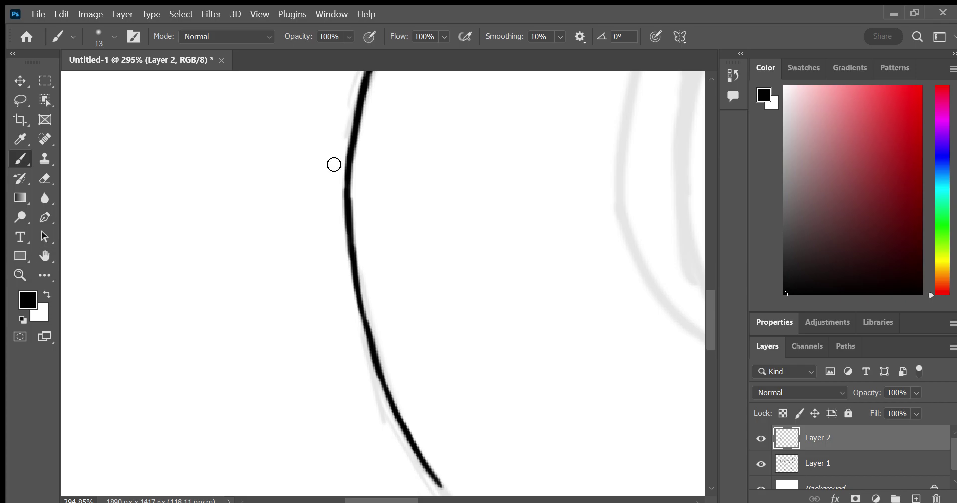
{"action": "left_click", "coordinate": [45, 178]}
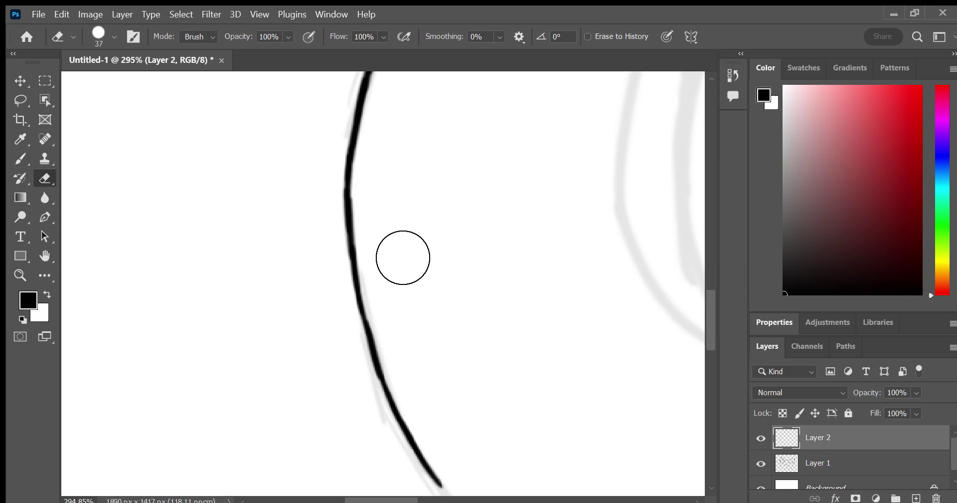
{"action": "left_click", "coordinate": [21, 159]}
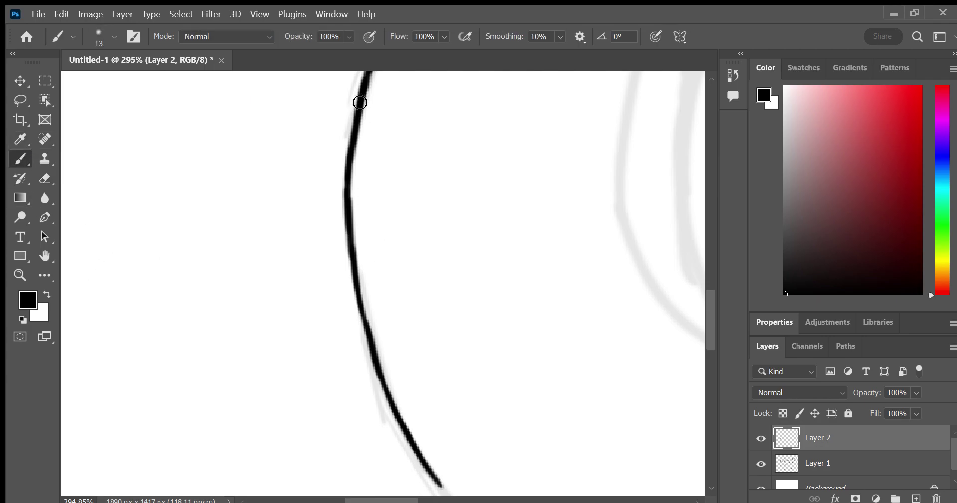
{"action": "left_click_drag", "start_coordinate": [368, 79], "coordinate": [364, 100]}
{"action": "left_click_drag", "start_coordinate": [361, 107], "coordinate": [351, 234]}
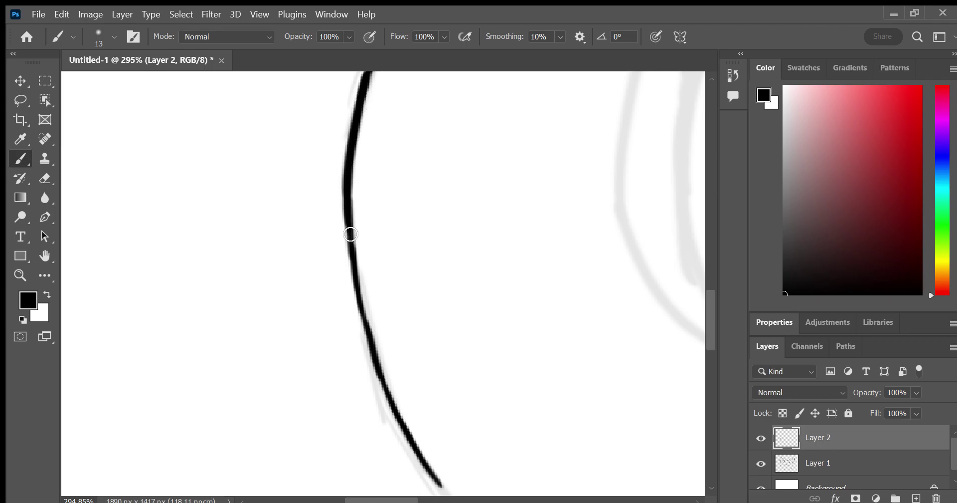
{"action": "left_click_drag", "start_coordinate": [349, 200], "coordinate": [361, 309]}
{"action": "left_click_drag", "start_coordinate": [348, 256], "coordinate": [366, 334]}
{"action": "left_click_drag", "start_coordinate": [357, 280], "coordinate": [378, 371]}
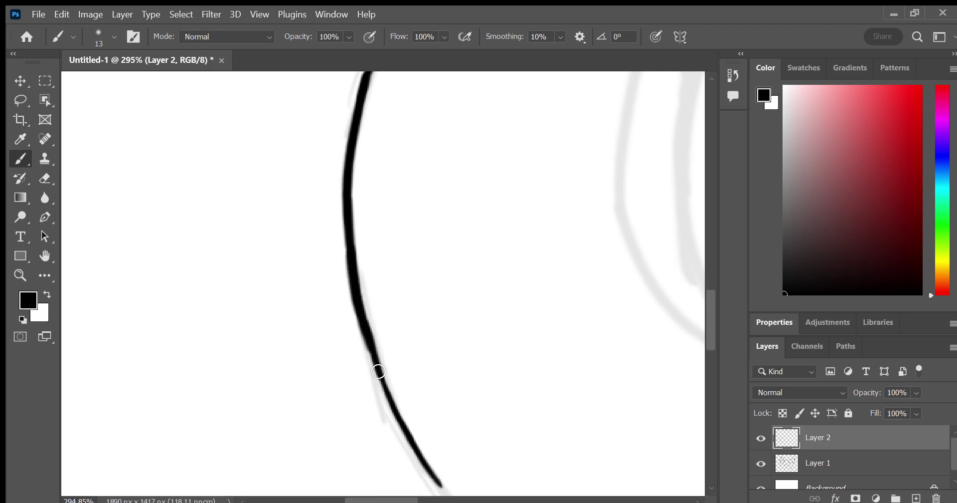
{"action": "left_click_drag", "start_coordinate": [373, 341], "coordinate": [382, 376]}
{"action": "mouse_move", "coordinate": [369, 330]}
{"action": "left_mouse_down"}
{"action": "mouse_move", "coordinate": [361, 314]}
{"action": "mouse_move", "coordinate": [380, 384]}
{"action": "left_mouse_up"}
{"action": "left_click_drag", "start_coordinate": [369, 349], "coordinate": [392, 409]}
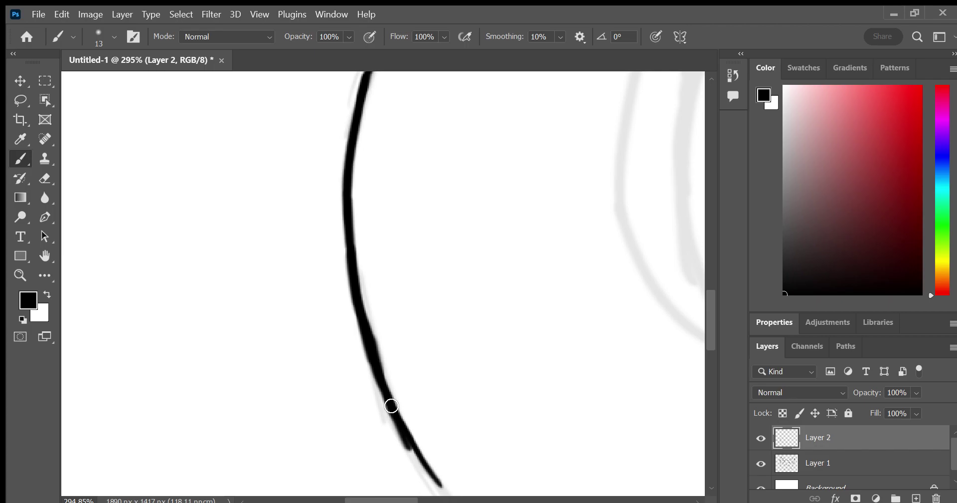
{"action": "key", "text": "e"}
{"action": "mouse_move", "coordinate": [449, 478]}
{"action": "left_mouse_down"}
{"action": "mouse_move", "coordinate": [378, 267]}
{"action": "mouse_move", "coordinate": [375, 175]}
{"action": "mouse_move", "coordinate": [397, 65]}
{"action": "left_mouse_up"}
Trace the curved left head outline top to bottom toward the jaw in black
{"action": "left_click", "coordinate": [45, 256]}
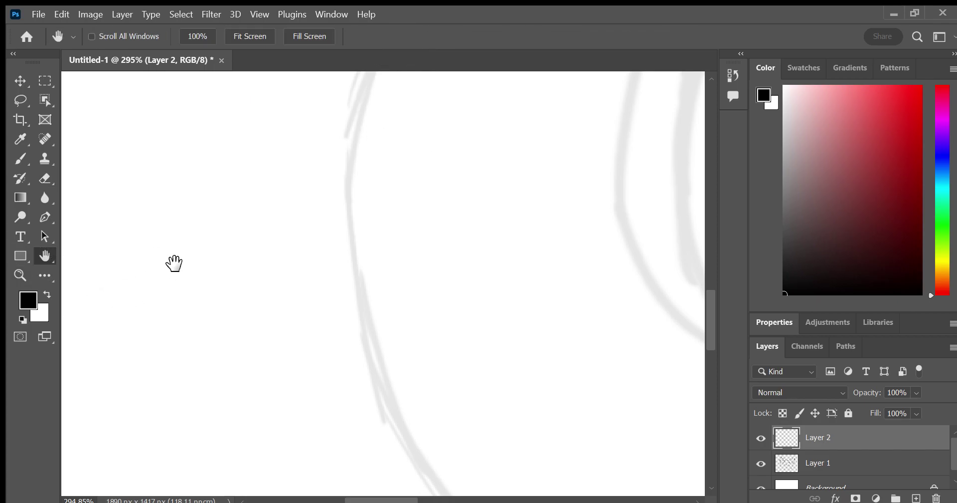
{"action": "left_click_drag", "start_coordinate": [173, 263], "coordinate": [197, 324]}
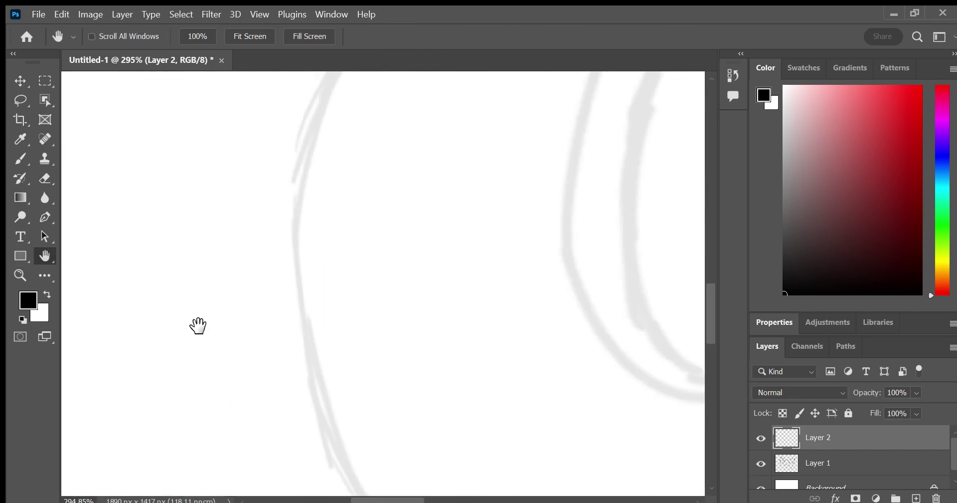
{"action": "left_click", "coordinate": [20, 161]}
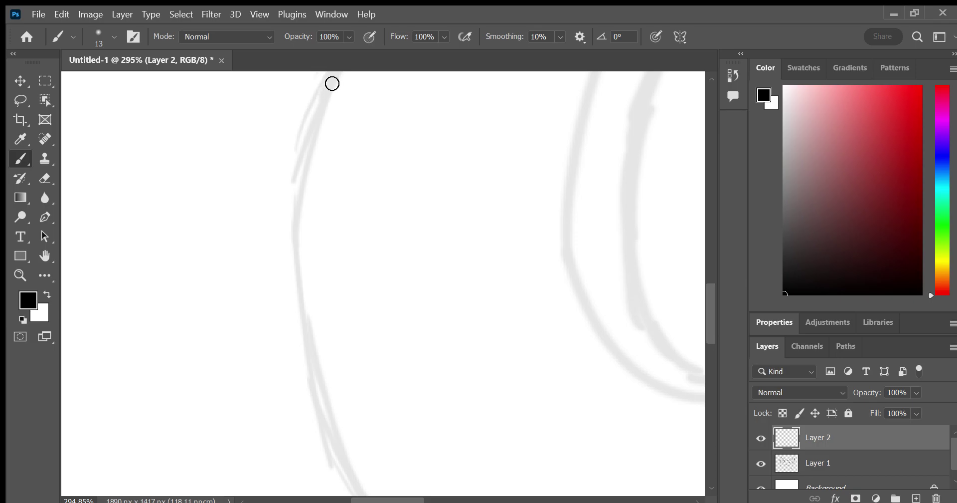
{"action": "left_click_drag", "start_coordinate": [332, 83], "coordinate": [298, 231]}
{"action": "mouse_move", "coordinate": [304, 190]}
{"action": "left_mouse_down"}
{"action": "mouse_move", "coordinate": [298, 268]}
{"action": "mouse_move", "coordinate": [317, 378]}
{"action": "left_mouse_up"}
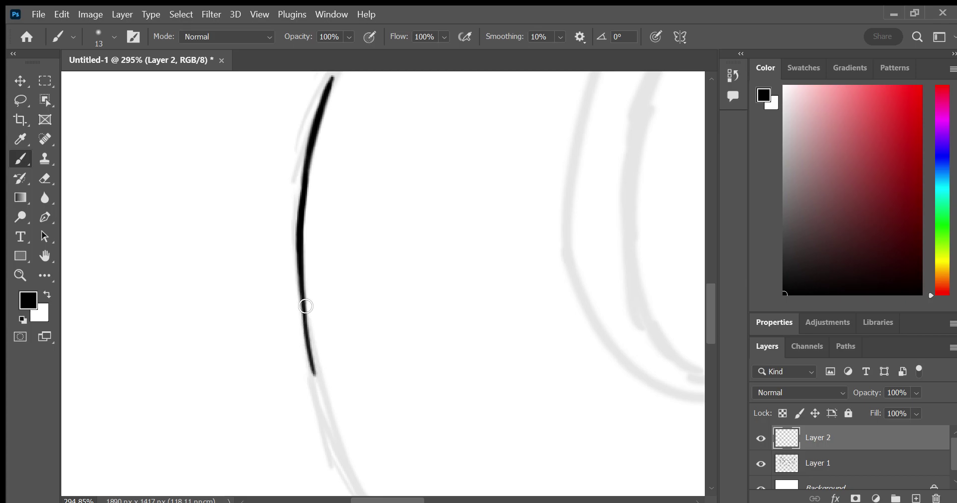
{"action": "left_click_drag", "start_coordinate": [305, 305], "coordinate": [331, 429]}
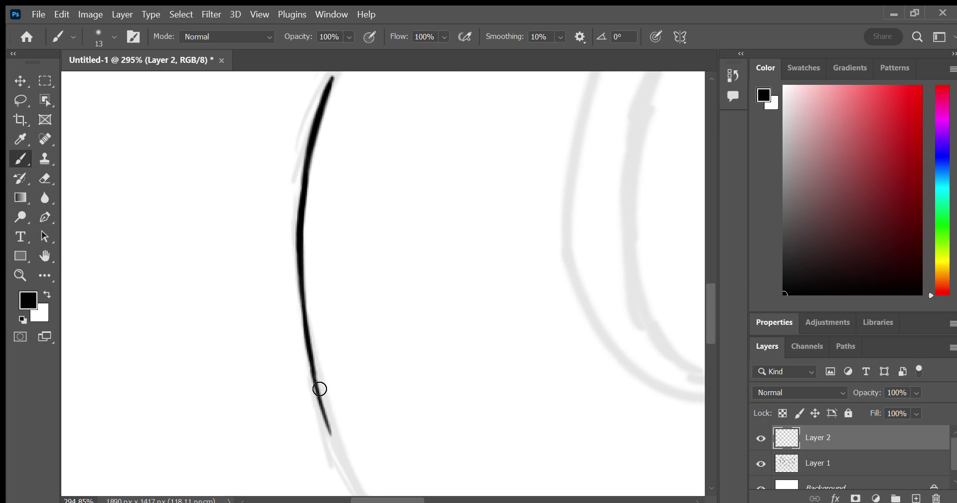
{"action": "left_click_drag", "start_coordinate": [320, 389], "coordinate": [342, 461]}
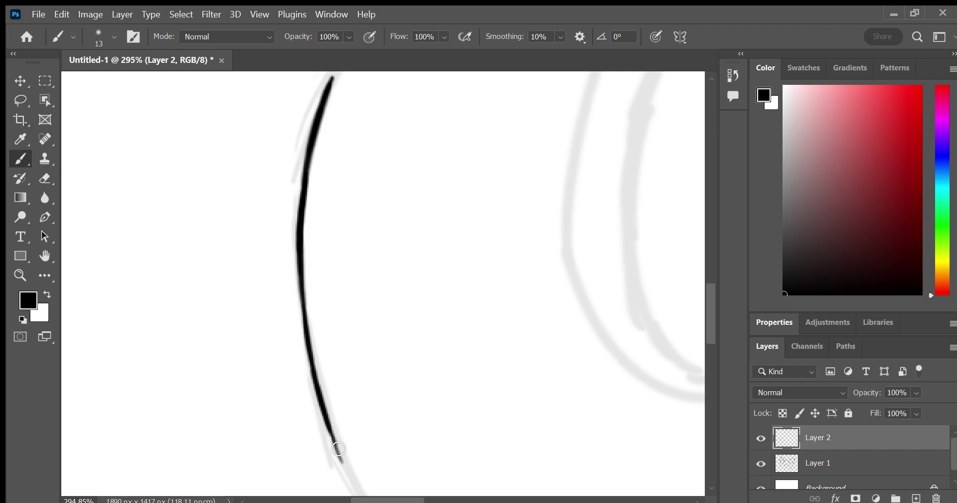
{"action": "left_click_drag", "start_coordinate": [331, 429], "coordinate": [357, 495]}
{"action": "left_click", "coordinate": [44, 255]}
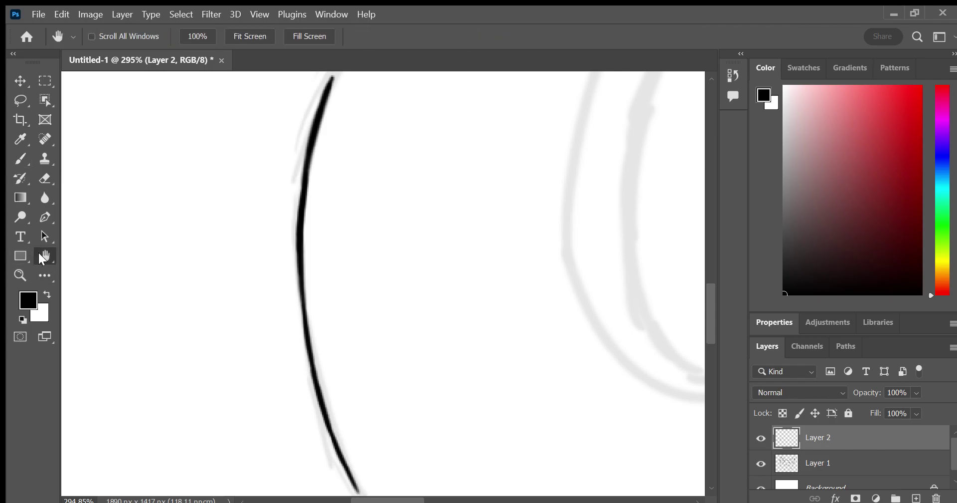
{"action": "mouse_move", "coordinate": [316, 343]}
{"action": "left_mouse_down"}
{"action": "mouse_move", "coordinate": [292, 369]}
{"action": "mouse_move", "coordinate": [279, 418]}
{"action": "left_mouse_up"}
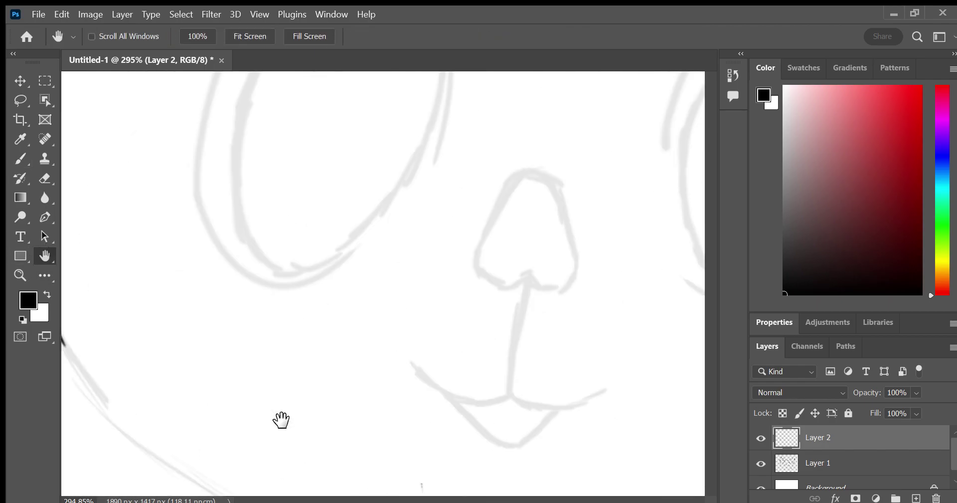
Ink along the chin curve on Layer 2, then erase the stroke's overlong tail
{"action": "left_click", "coordinate": [20, 158]}
{"action": "left_click_drag", "start_coordinate": [90, 110], "coordinate": [144, 204]}
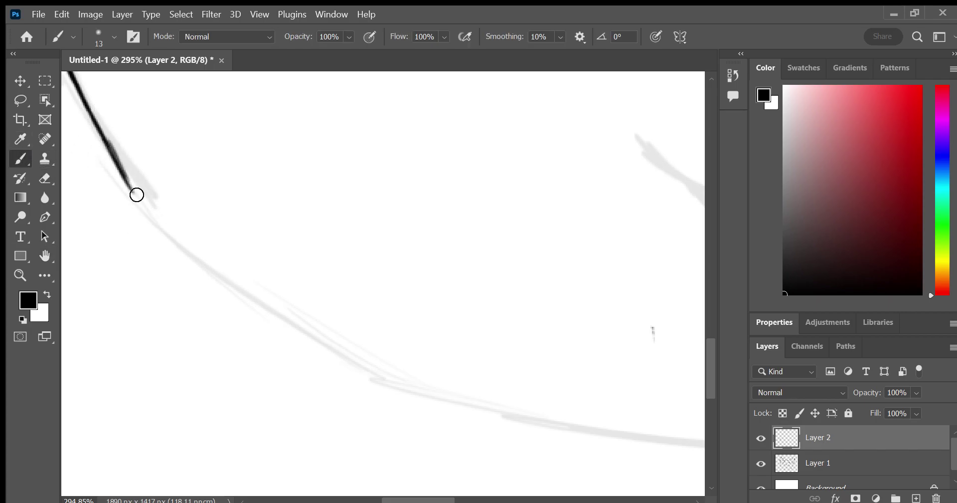
{"action": "mouse_move", "coordinate": [89, 106]}
{"action": "left_mouse_down"}
{"action": "mouse_move", "coordinate": [194, 265]}
{"action": "mouse_move", "coordinate": [227, 297]}
{"action": "mouse_move", "coordinate": [350, 372]}
{"action": "mouse_move", "coordinate": [564, 434]}
{"action": "mouse_move", "coordinate": [706, 455]}
{"action": "left_mouse_up"}
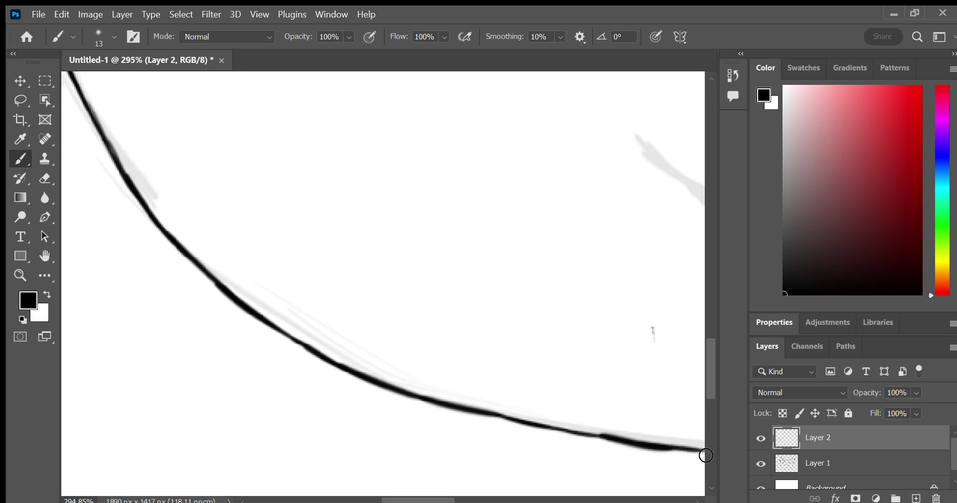
{"action": "left_click", "coordinate": [44, 178]}
{"action": "mouse_move", "coordinate": [647, 442]}
{"action": "left_mouse_down"}
{"action": "mouse_move", "coordinate": [716, 456]}
{"action": "mouse_move", "coordinate": [569, 468]}
{"action": "mouse_move", "coordinate": [205, 235]}
{"action": "mouse_move", "coordinate": [120, 247]}
{"action": "left_mouse_up"}
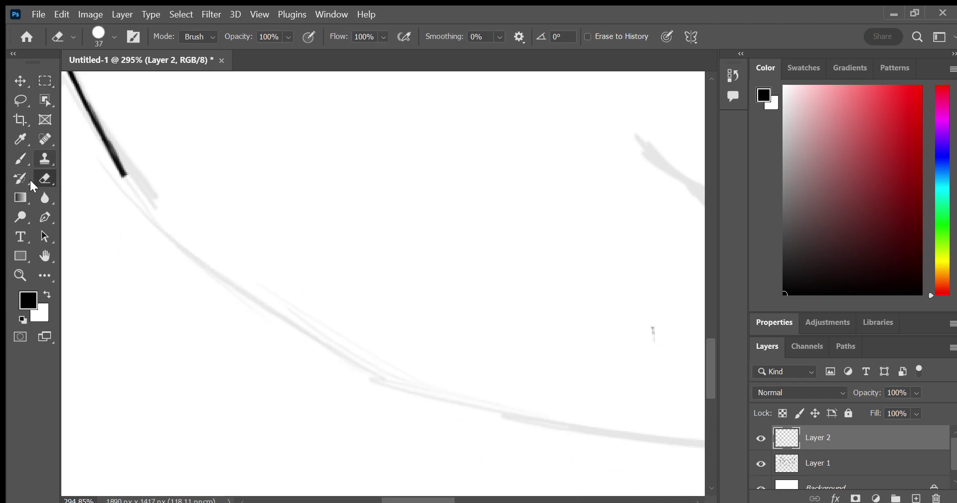
Reduce the brush to about size 6 and ink further down the cheek curve
{"action": "left_click", "coordinate": [18, 155]}
{"action": "key", "text": "bracketleft"}
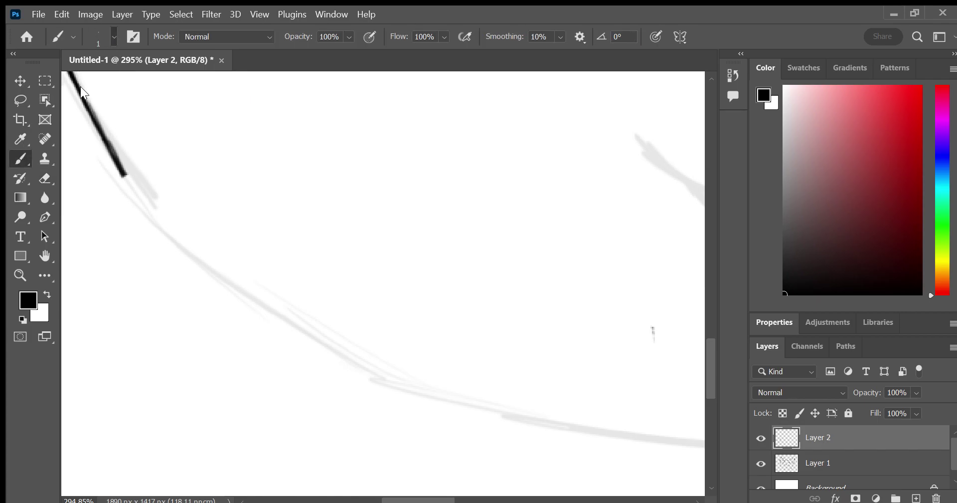
{"action": "key", "text": "bracketleft"}
{"action": "key", "text": "bracketleft"}
{"action": "key", "text": "bracketleft"}
{"action": "key", "text": "bracketleft"}
{"action": "left_click_drag", "start_coordinate": [122, 173], "coordinate": [184, 255]}
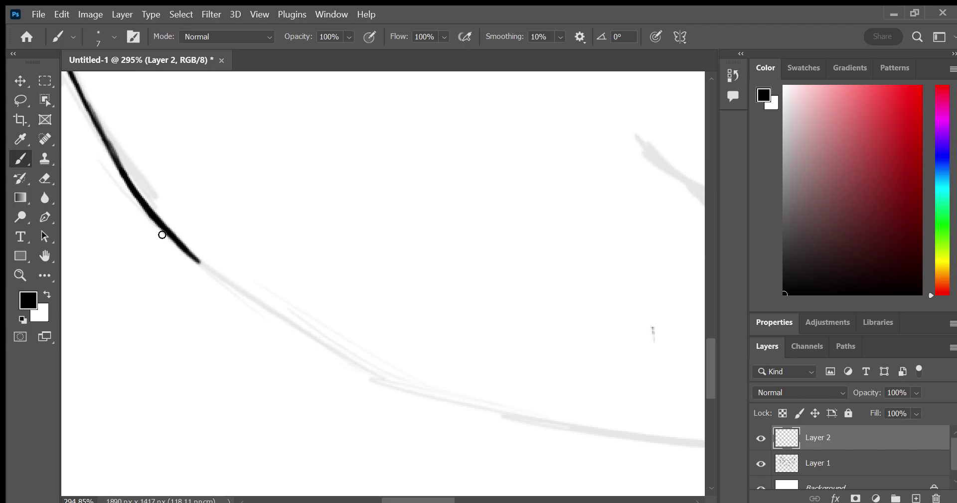
{"action": "mouse_move", "coordinate": [162, 234]}
{"action": "left_mouse_down"}
{"action": "mouse_move", "coordinate": [309, 346]}
{"action": "mouse_move", "coordinate": [369, 377]}
{"action": "mouse_move", "coordinate": [511, 410]}
{"action": "left_mouse_up"}
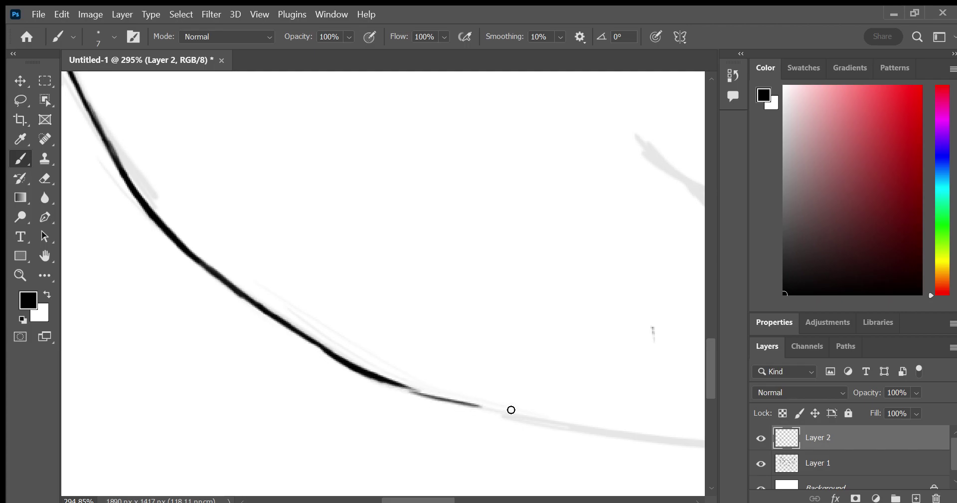
Trim the stroke's tail with the Eraser and redraw the line rightward along the guide
{"action": "key", "text": "e"}
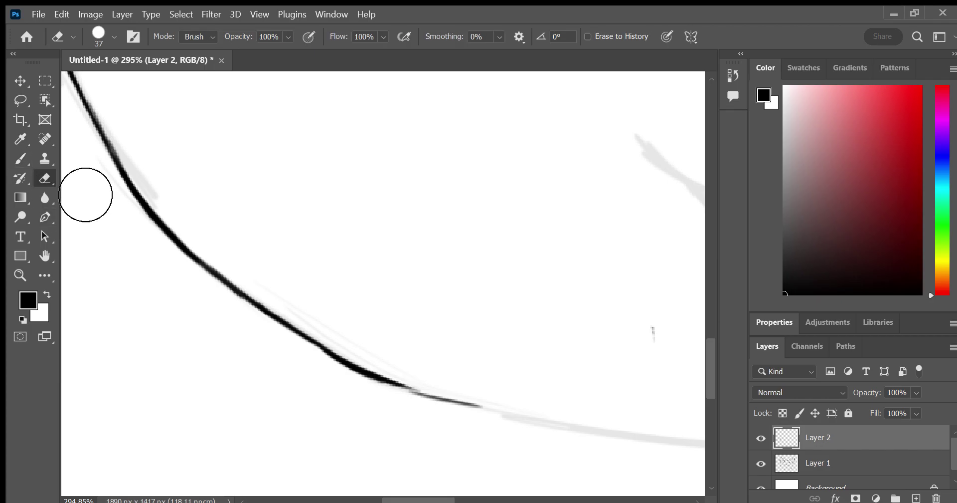
{"action": "mouse_move", "coordinate": [507, 396]}
{"action": "left_mouse_down"}
{"action": "mouse_move", "coordinate": [443, 364]}
{"action": "mouse_move", "coordinate": [335, 440]}
{"action": "mouse_move", "coordinate": [344, 412]}
{"action": "left_mouse_up"}
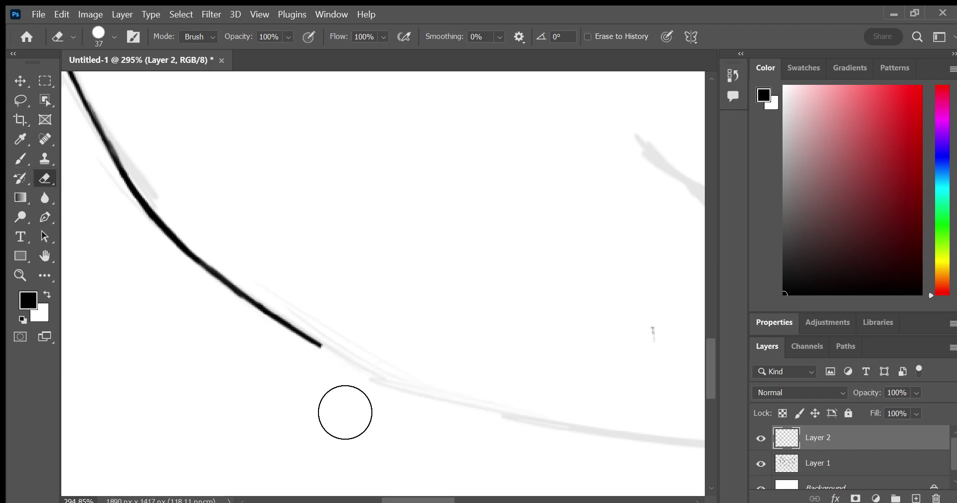
{"action": "left_click", "coordinate": [19, 165]}
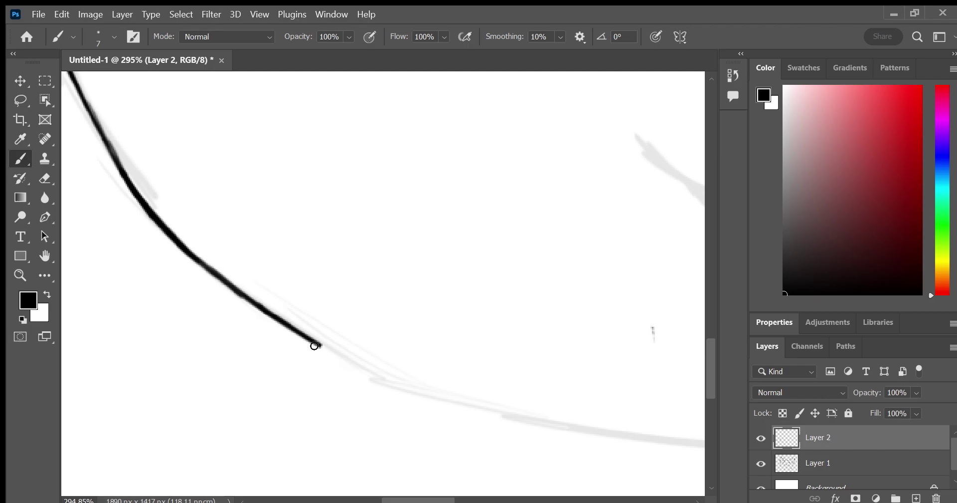
{"action": "left_click_drag", "start_coordinate": [314, 346], "coordinate": [511, 416]}
{"action": "mouse_move", "coordinate": [449, 398]}
{"action": "left_mouse_down"}
{"action": "mouse_move", "coordinate": [525, 419]}
{"action": "mouse_move", "coordinate": [703, 443]}
{"action": "left_mouse_up"}
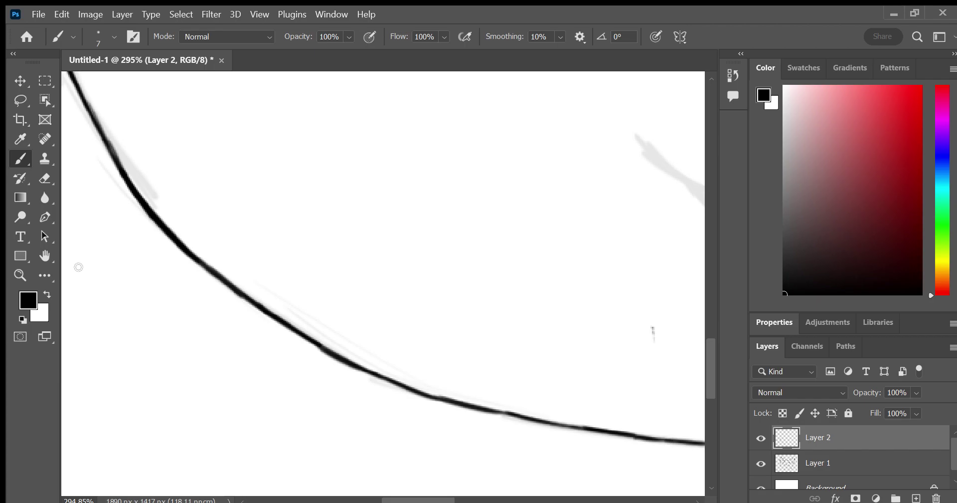
{"action": "key", "text": "h"}
{"action": "mouse_move", "coordinate": [218, 253]}
{"action": "left_mouse_down"}
{"action": "mouse_move", "coordinate": [395, 246]}
{"action": "mouse_move", "coordinate": [487, 271]}
{"action": "mouse_move", "coordinate": [412, 386]}
{"action": "mouse_move", "coordinate": [384, 397]}
{"action": "mouse_move", "coordinate": [222, 295]}
{"action": "left_mouse_up"}
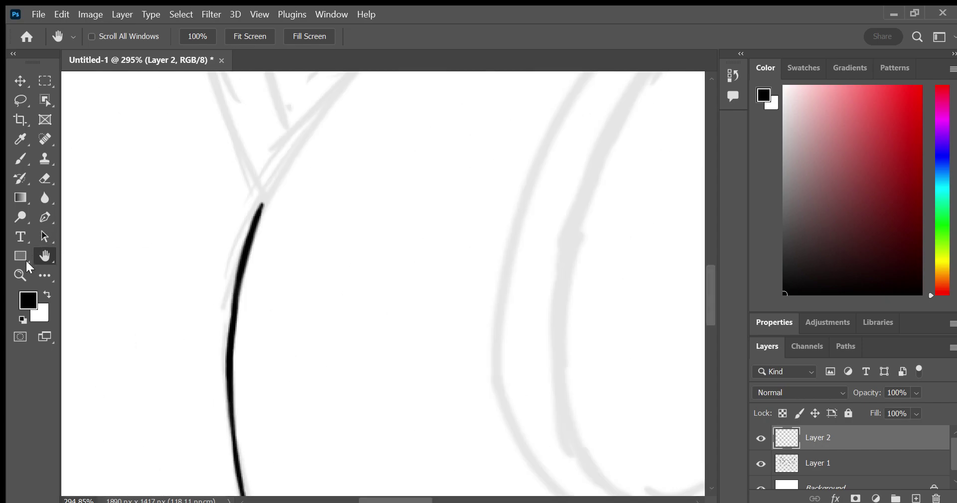
Zoom out and erase the inked cheek line from Layer 2
{"action": "left_click", "coordinate": [20, 275]}
{"action": "scroll", "coordinate": [277, 246], "scroll_direction": "down", "scroll_amount": 3}
{"action": "scroll", "coordinate": [357, 252], "scroll_direction": "down", "scroll_amount": 3}
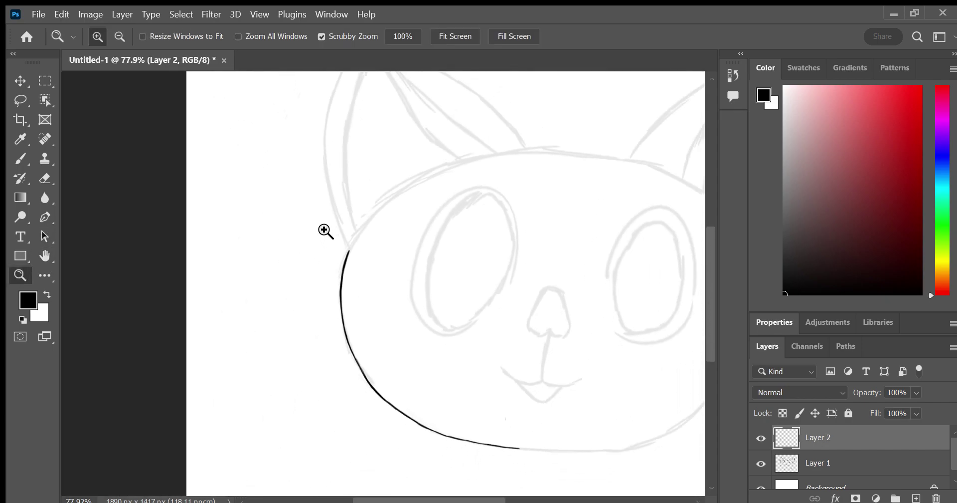
{"action": "left_click", "coordinate": [45, 178]}
{"action": "mouse_move", "coordinate": [344, 252]}
{"action": "left_mouse_down"}
{"action": "mouse_move", "coordinate": [323, 293]}
{"action": "mouse_move", "coordinate": [342, 305]}
{"action": "mouse_move", "coordinate": [343, 290]}
{"action": "mouse_move", "coordinate": [412, 421]}
{"action": "mouse_move", "coordinate": [537, 454]}
{"action": "left_mouse_up"}
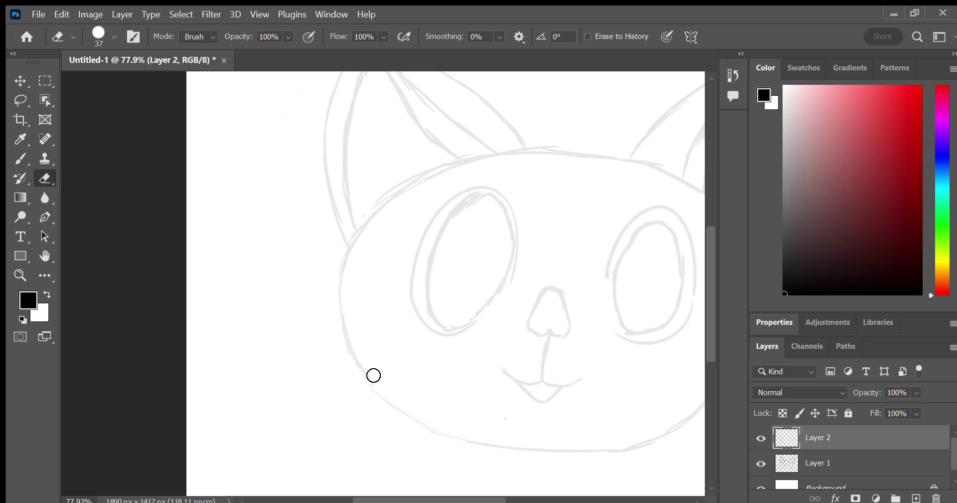
{"action": "left_click", "coordinate": [21, 158]}
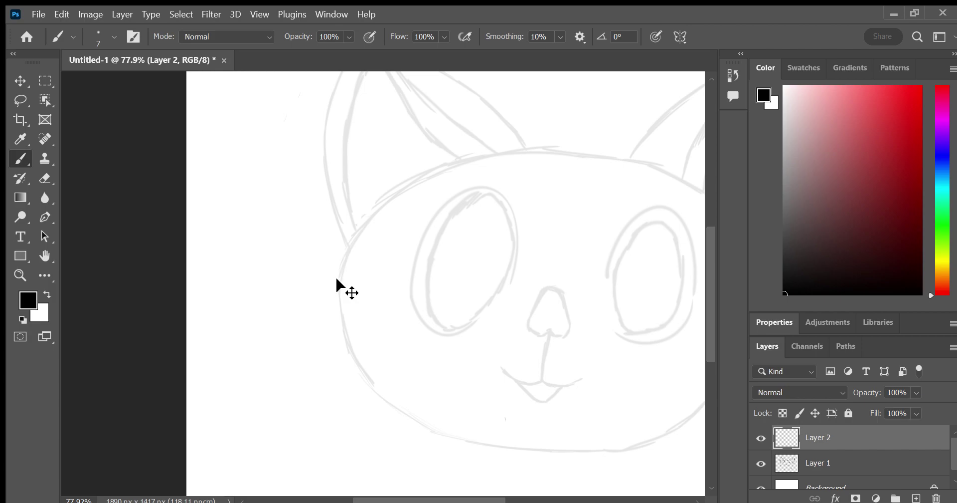
Zoom in close on the cat's eye, then jump the view to another face area
{"action": "left_click", "coordinate": [20, 275]}
{"action": "left_click_drag", "start_coordinate": [471, 286], "coordinate": [553, 292]}
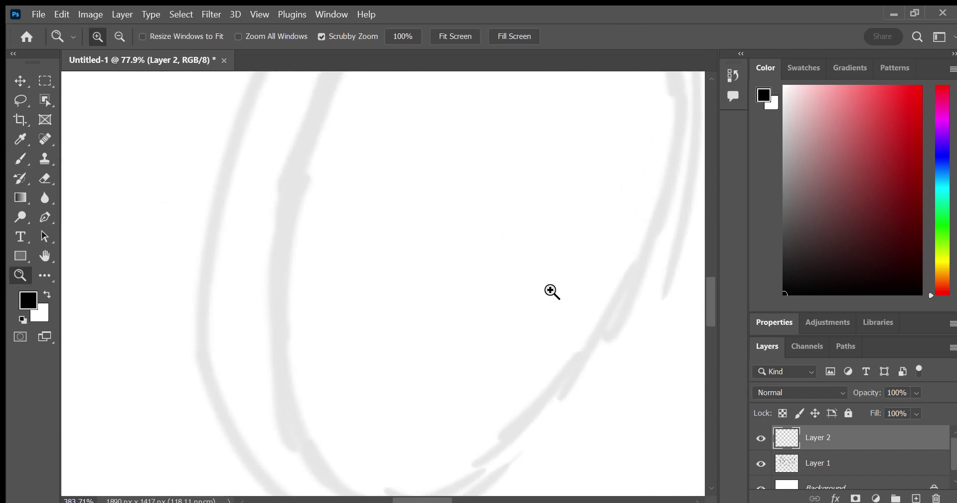
{"action": "key", "text": "h"}
{"action": "left_click_drag", "start_coordinate": [237, 259], "coordinate": [214, 309]}
Ink a thin black line down the left side of the face below the ear
{"action": "left_click", "coordinate": [22, 161]}
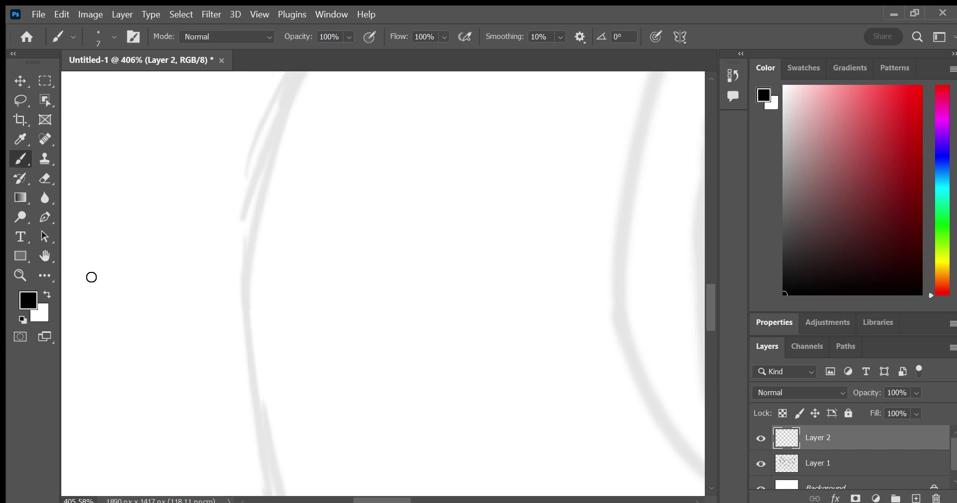
{"action": "left_click", "coordinate": [45, 255]}
{"action": "left_click_drag", "start_coordinate": [70, 256], "coordinate": [240, 239]}
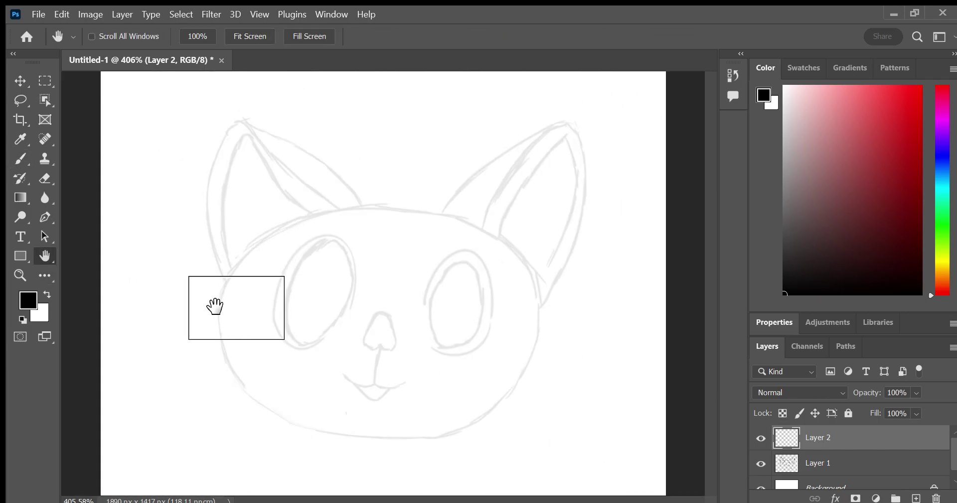
{"action": "left_click_drag", "start_coordinate": [214, 271], "coordinate": [215, 304]}
{"action": "left_click", "coordinate": [22, 157]}
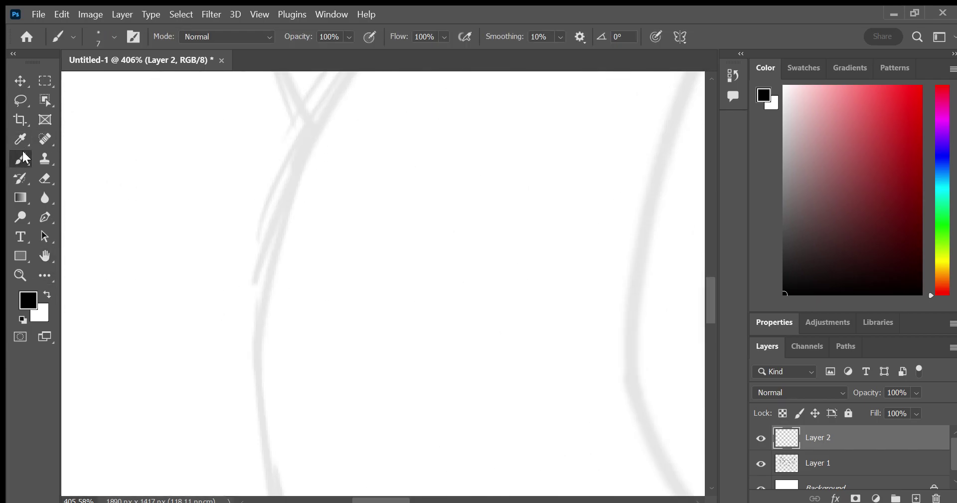
{"action": "mouse_move", "coordinate": [313, 132]}
{"action": "left_mouse_down"}
{"action": "mouse_move", "coordinate": [277, 207]}
{"action": "mouse_move", "coordinate": [258, 337]}
{"action": "left_mouse_up"}
{"action": "mouse_move", "coordinate": [265, 274]}
{"action": "left_mouse_down"}
{"action": "mouse_move", "coordinate": [257, 350]}
{"action": "mouse_move", "coordinate": [270, 465]}
{"action": "left_mouse_up"}
{"action": "left_click_drag", "start_coordinate": [265, 434], "coordinate": [267, 458]}
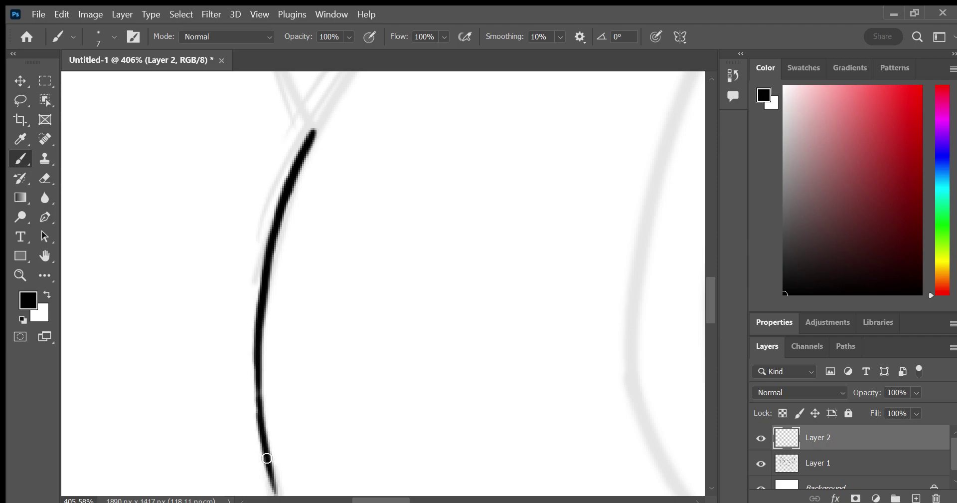
Continue the thin black line down the grey guide toward the cheek
{"action": "key", "text": "h"}
{"action": "mouse_move", "coordinate": [312, 331]}
{"action": "left_mouse_down"}
{"action": "mouse_move", "coordinate": [241, 373]}
{"action": "mouse_move", "coordinate": [241, 359]}
{"action": "left_mouse_up"}
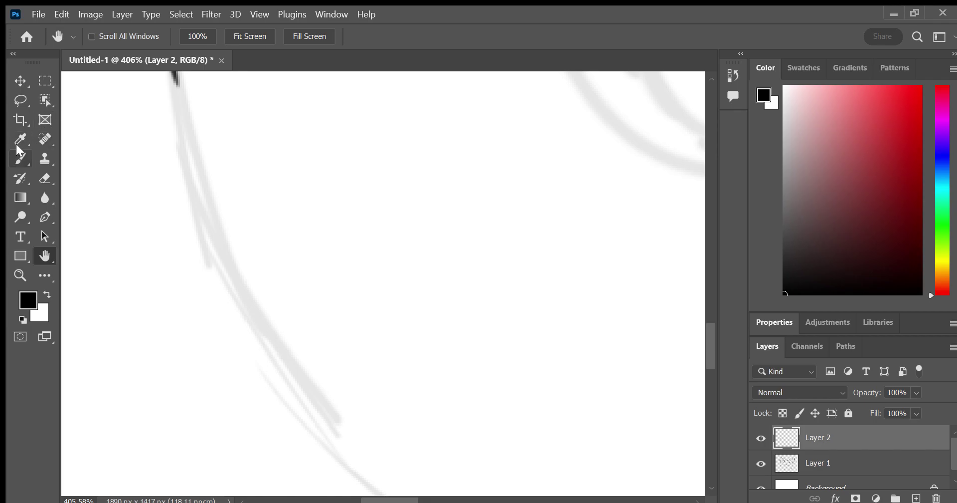
{"action": "left_click", "coordinate": [23, 154]}
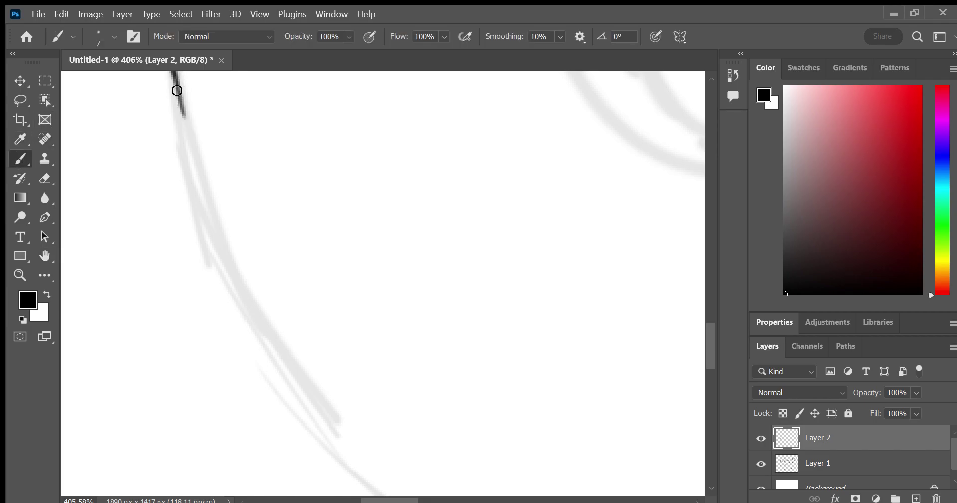
{"action": "mouse_move", "coordinate": [173, 74]}
{"action": "left_mouse_down"}
{"action": "mouse_move", "coordinate": [233, 274]}
{"action": "mouse_move", "coordinate": [282, 376]}
{"action": "mouse_move", "coordinate": [344, 450]}
{"action": "left_mouse_up"}
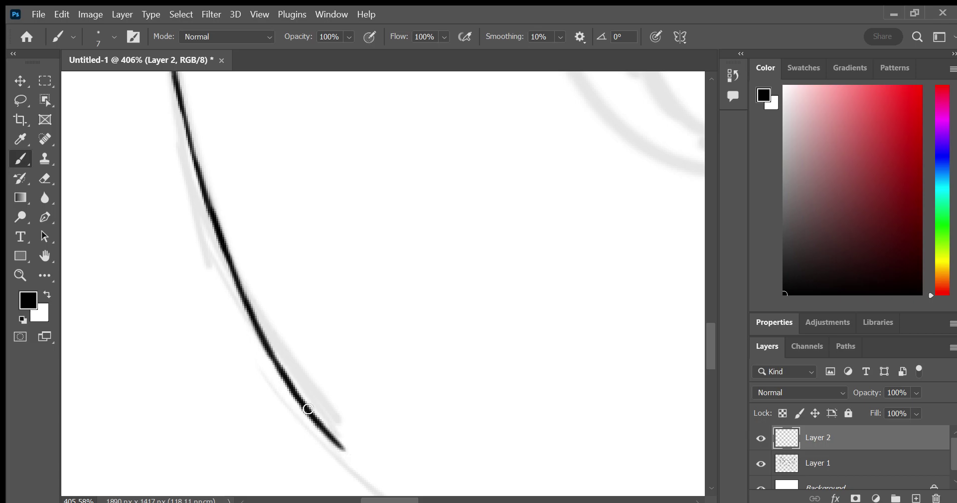
{"action": "left_click_drag", "start_coordinate": [306, 406], "coordinate": [380, 485]}
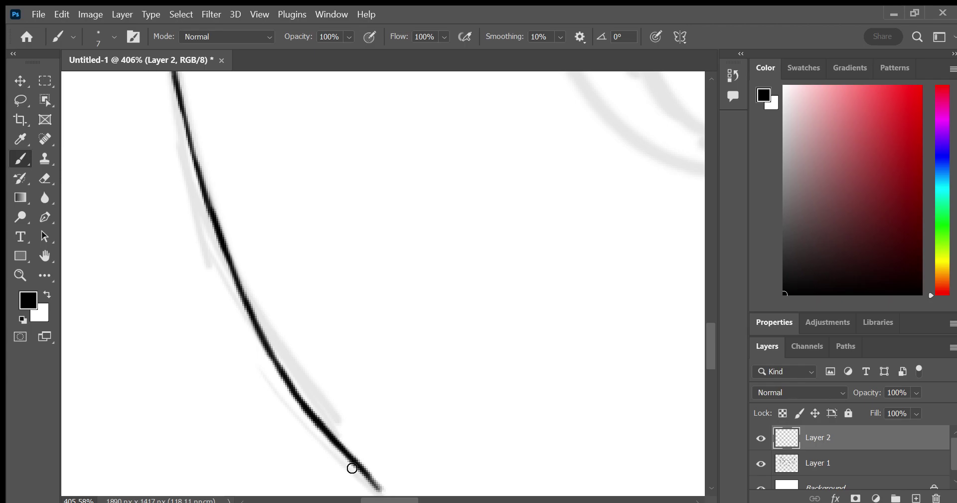
{"action": "left_click", "coordinate": [41, 254]}
{"action": "left_click_drag", "start_coordinate": [224, 316], "coordinate": [269, 425]}
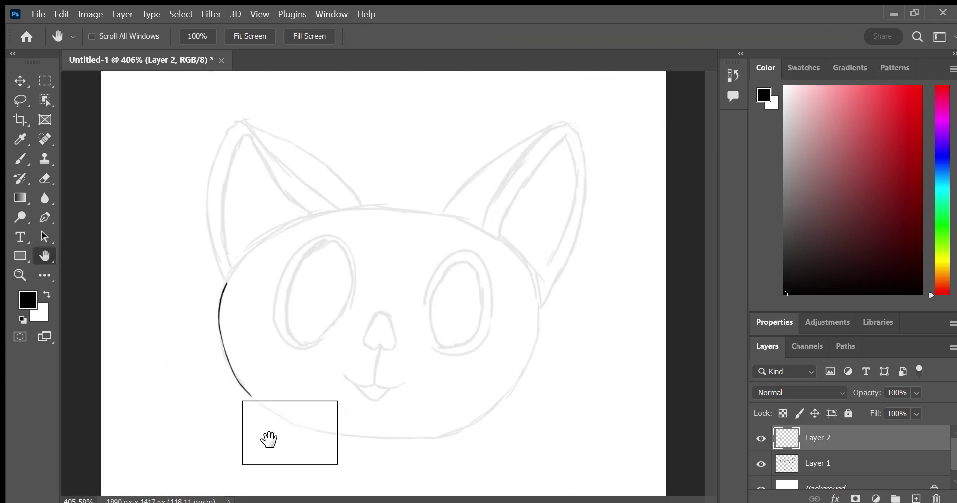
Continue the ink line along the cheek curve, undoing the first shaky attempts
{"action": "left_click", "coordinate": [20, 159]}
{"action": "mouse_move", "coordinate": [126, 132]}
{"action": "left_mouse_down"}
{"action": "mouse_move", "coordinate": [167, 173]}
{"action": "mouse_move", "coordinate": [240, 217]}
{"action": "left_mouse_up"}
{"action": "mouse_move", "coordinate": [189, 187]}
{"action": "left_mouse_down"}
{"action": "mouse_move", "coordinate": [342, 282]}
{"action": "mouse_move", "coordinate": [378, 292]}
{"action": "left_mouse_up"}
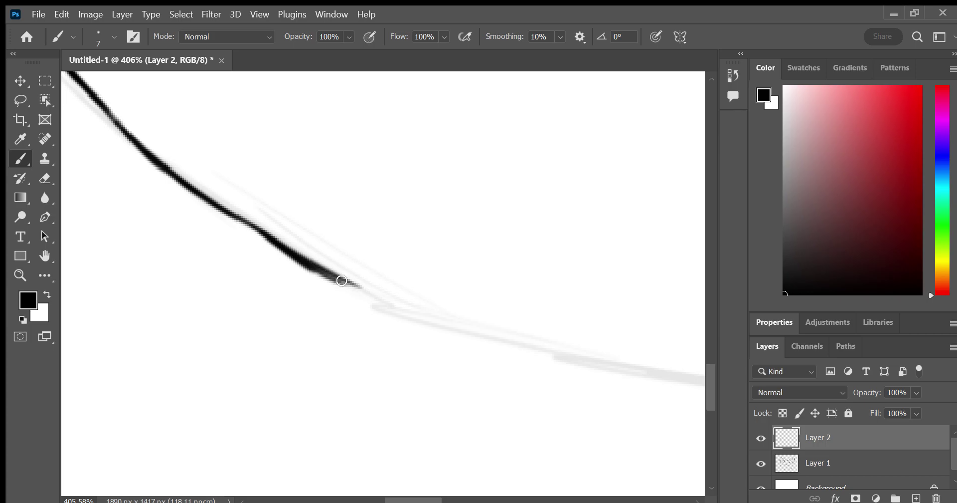
{"action": "key", "text": "ctrl+z"}
{"action": "key", "text": "ctrl+z"}
{"action": "key", "text": "ctrl+z"}
{"action": "key", "text": "ctrl+z"}
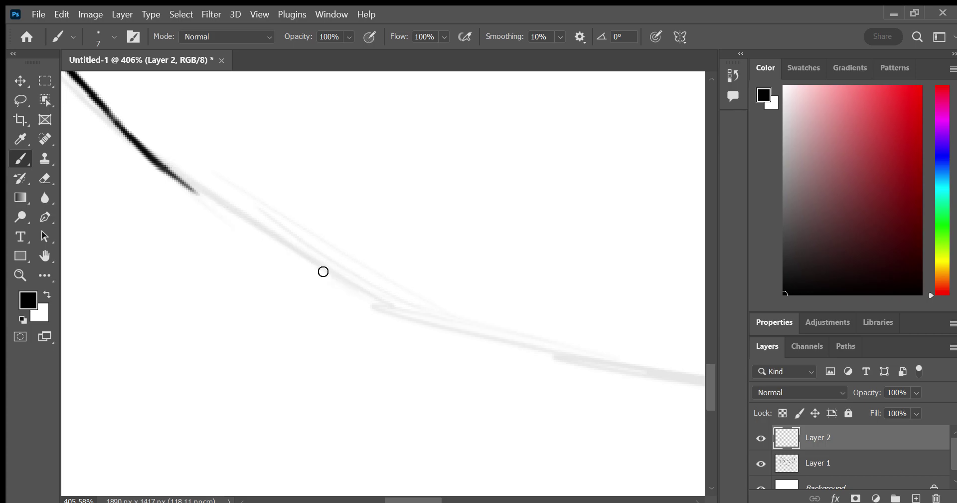
{"action": "key", "text": "ctrl+z"}
{"action": "key", "text": "ctrl+z"}
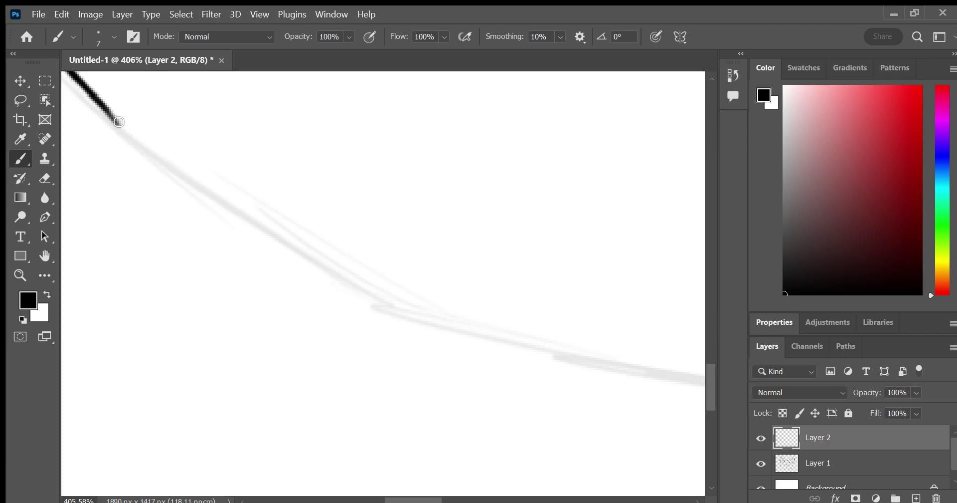
{"action": "left_click_drag", "start_coordinate": [118, 122], "coordinate": [229, 205]}
{"action": "key", "text": "ctrl+z"}
{"action": "key", "text": "ctrl+z"}
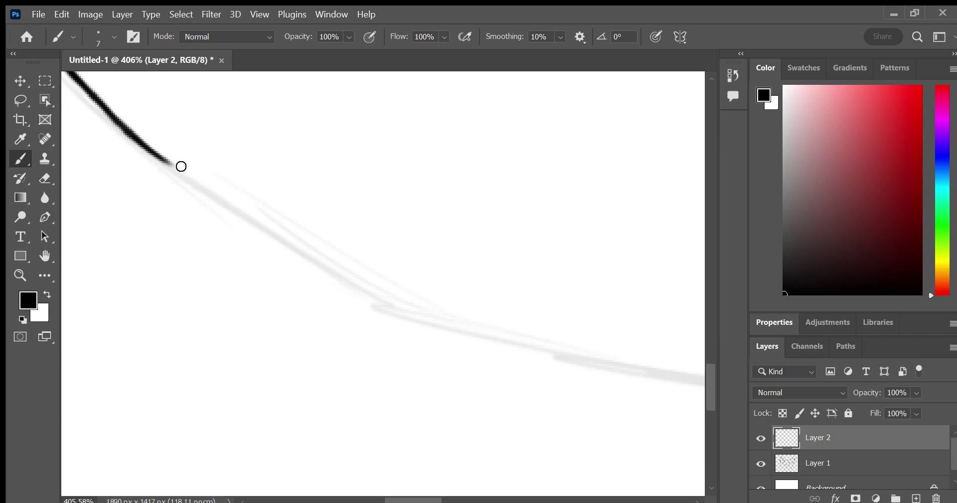
Redraw the cheek segment along the guide, stepping through undo and redo to fix it
{"action": "left_click_drag", "start_coordinate": [183, 176], "coordinate": [225, 212]}
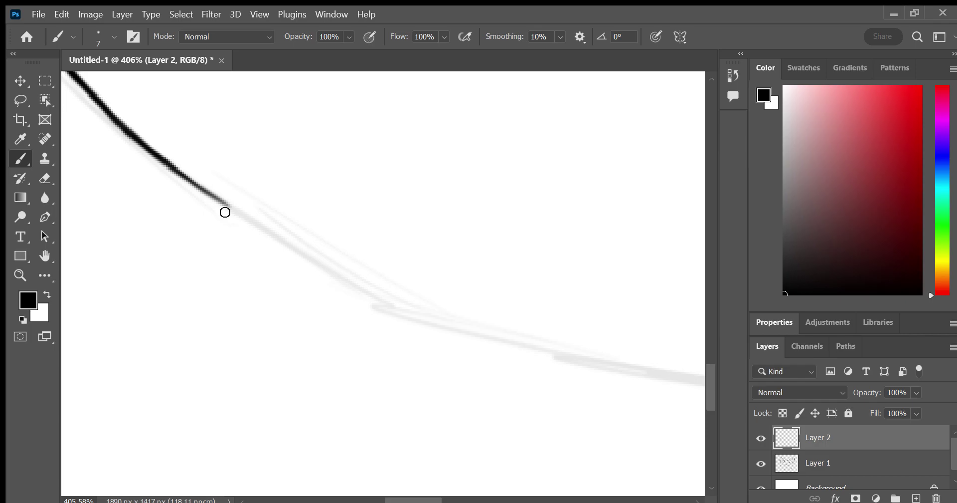
{"action": "key", "text": "ctrl+z"}
{"action": "left_click_drag", "start_coordinate": [178, 168], "coordinate": [265, 233]}
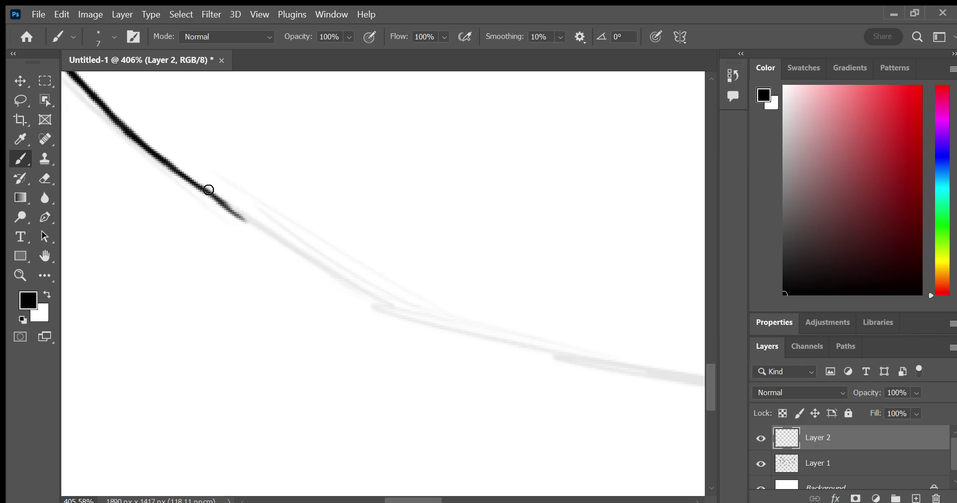
{"action": "left_click_drag", "start_coordinate": [210, 190], "coordinate": [324, 268]}
{"action": "left_click_drag", "start_coordinate": [287, 238], "coordinate": [401, 311]}
{"action": "key", "text": "ctrl+z"}
{"action": "key", "text": "ctrl+z"}
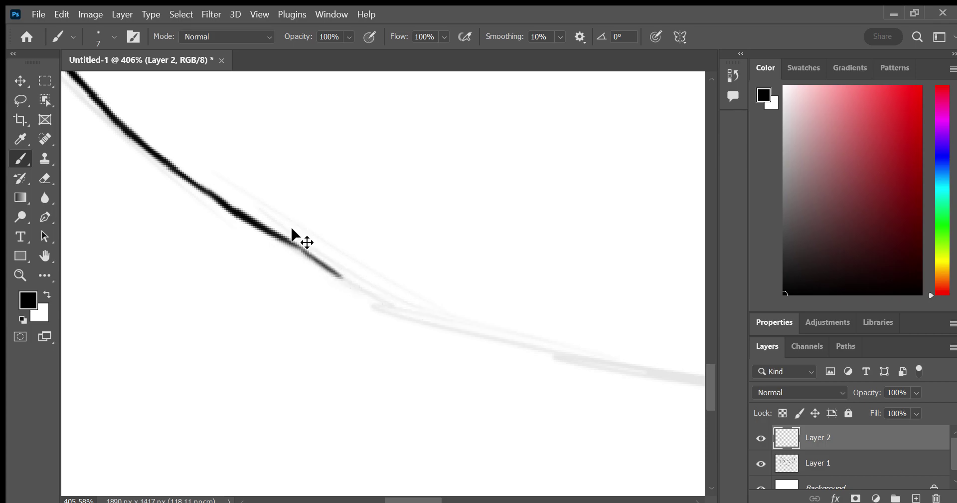
{"action": "key", "text": "ctrl+z"}
{"action": "key", "text": "ctrl+z"}
{"action": "key", "text": "ctrl+z"}
{"action": "key", "text": "ctrl+z"}
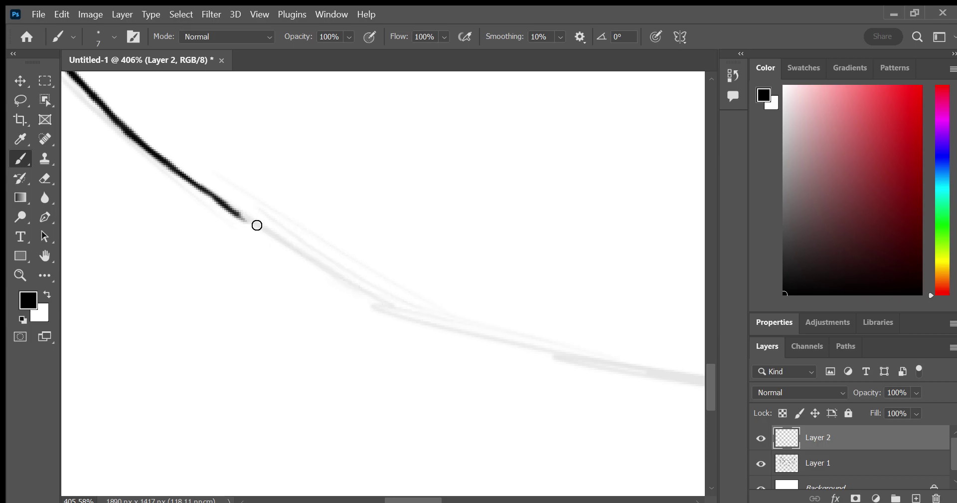
{"action": "key", "text": "ctrl+shift+z"}
{"action": "key", "text": "ctrl+shift+z"}
{"action": "key", "text": "ctrl+shift+z"}
{"action": "key", "text": "ctrl+shift+z"}
{"action": "key", "text": "ctrl+z"}
{"action": "key", "text": "ctrl+z"}
{"action": "key", "text": "ctrl+shift+z"}
{"action": "key", "text": "ctrl+shift+z"}
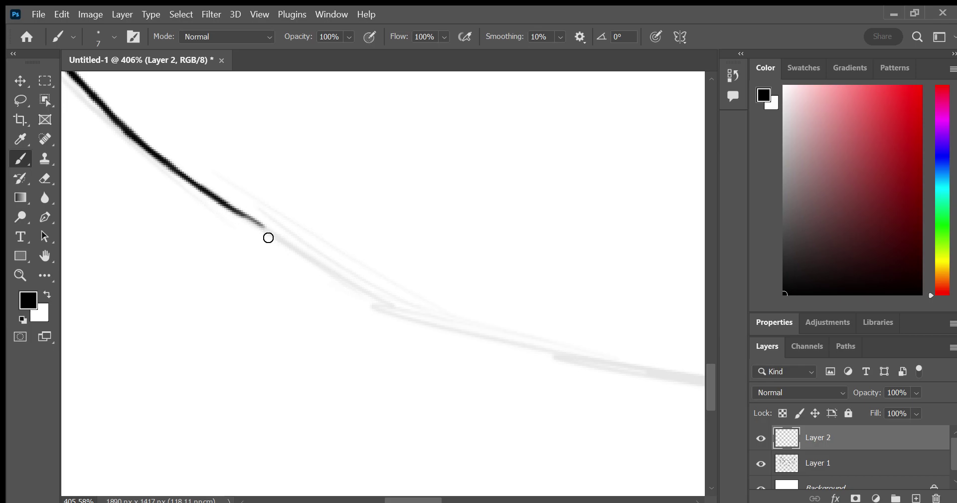
{"action": "key", "text": "ctrl+shift+z"}
{"action": "key", "text": "ctrl+shift+z"}
{"action": "key", "text": "ctrl+shift+z"}
{"action": "key", "text": "ctrl+z"}
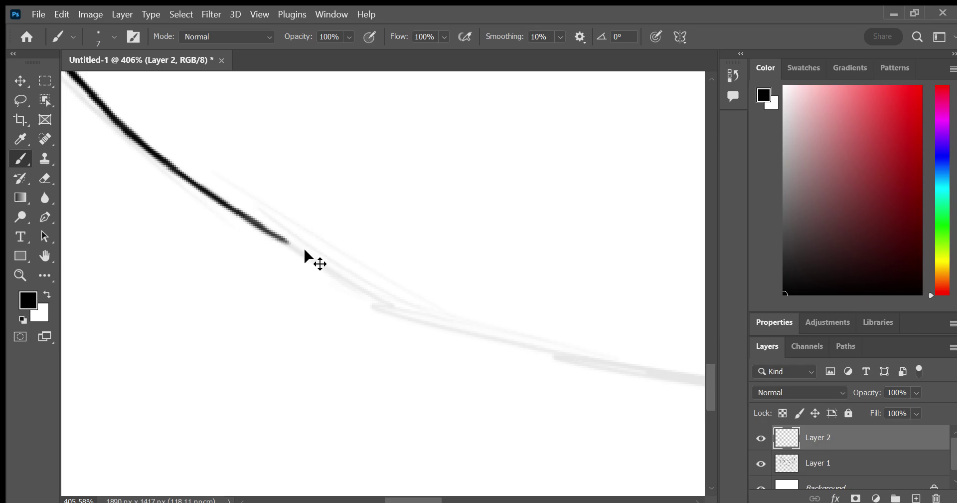
{"action": "key", "text": "ctrl+z"}
{"action": "key", "text": "ctrl+z"}
{"action": "key", "text": "ctrl+shift+z"}
{"action": "key", "text": "ctrl+shift+z"}
{"action": "key", "text": "ctrl+shift+z"}
{"action": "key", "text": "ctrl+z"}
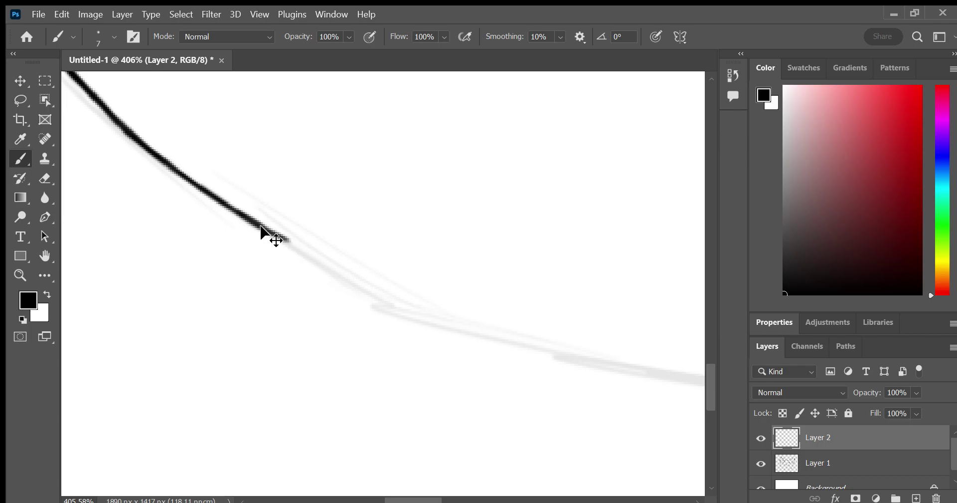
{"action": "key", "text": "ctrl+z"}
Extend the line down-right along the sketch, undoing its faded tail
{"action": "left_click_drag", "start_coordinate": [240, 211], "coordinate": [302, 253]}
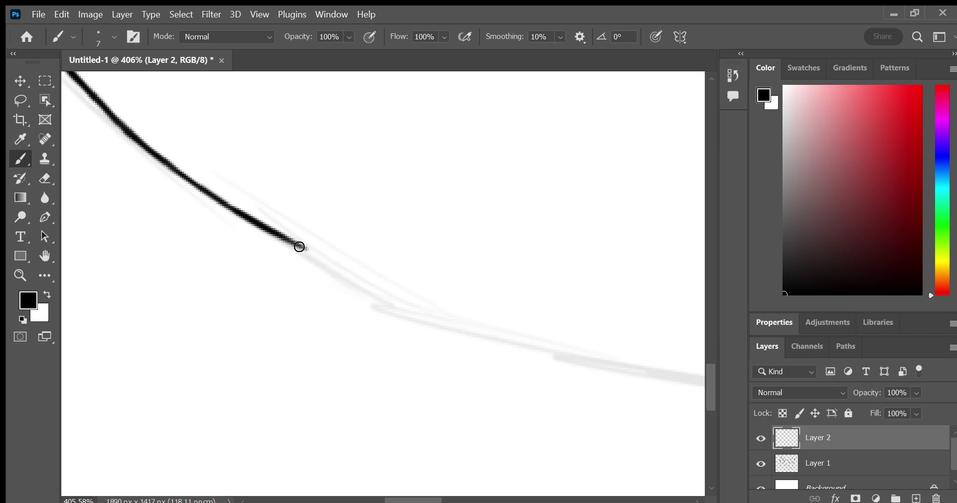
{"action": "key", "text": "ctrl+shift+z"}
{"action": "key", "text": "ctrl+shift+z"}
{"action": "key", "text": "ctrl+shift+z"}
{"action": "key", "text": "ctrl+z"}
{"action": "key", "text": "ctrl+z"}
{"action": "key", "text": "ctrl+z"}
{"action": "key", "text": "ctrl+z"}
{"action": "key", "text": "ctrl+z"}
{"action": "left_click_drag", "start_coordinate": [249, 221], "coordinate": [351, 282]}
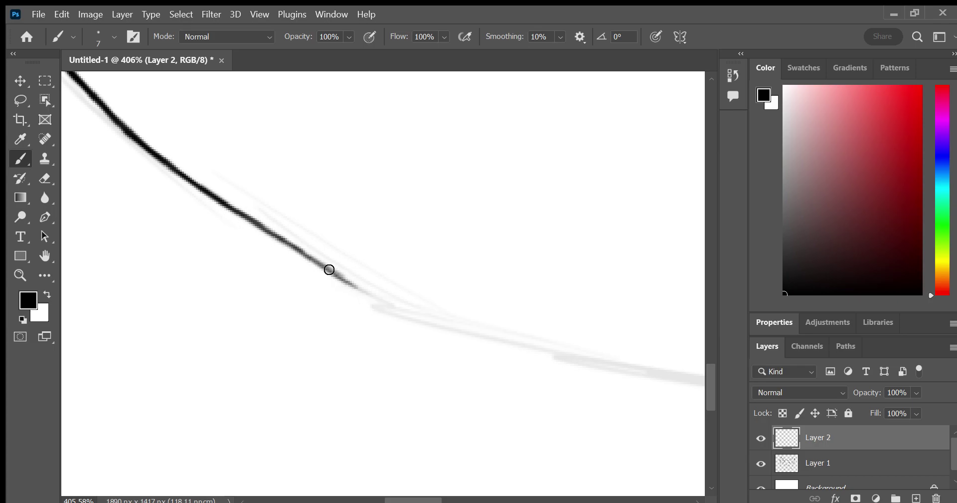
{"action": "key", "text": "ctrl+z"}
{"action": "key", "text": "ctrl+z"}
{"action": "left_click_drag", "start_coordinate": [265, 228], "coordinate": [342, 277]}
{"action": "key", "text": "ctrl+z"}
{"action": "key", "text": "ctrl+z"}
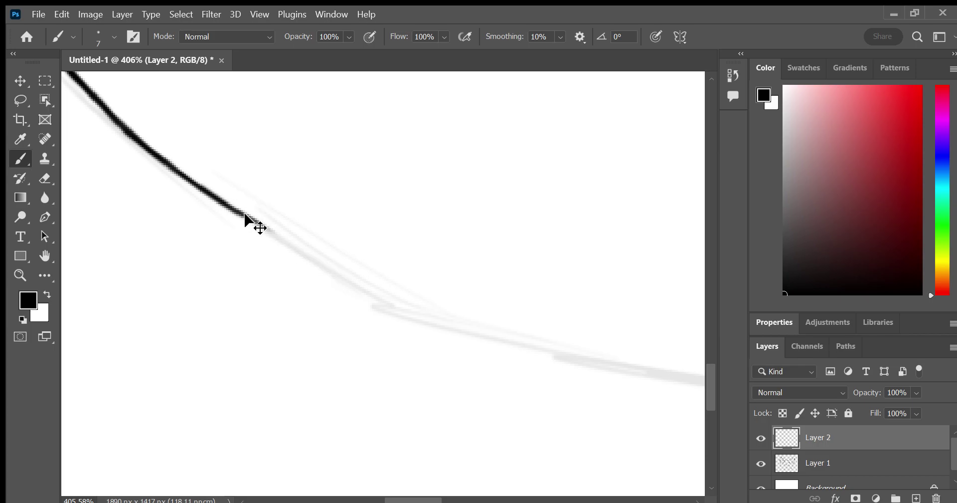
{"action": "key", "text": "ctrl+z"}
{"action": "key", "text": "ctrl+z"}
{"action": "key", "text": "ctrl+z"}
{"action": "key", "text": "ctrl+z"}
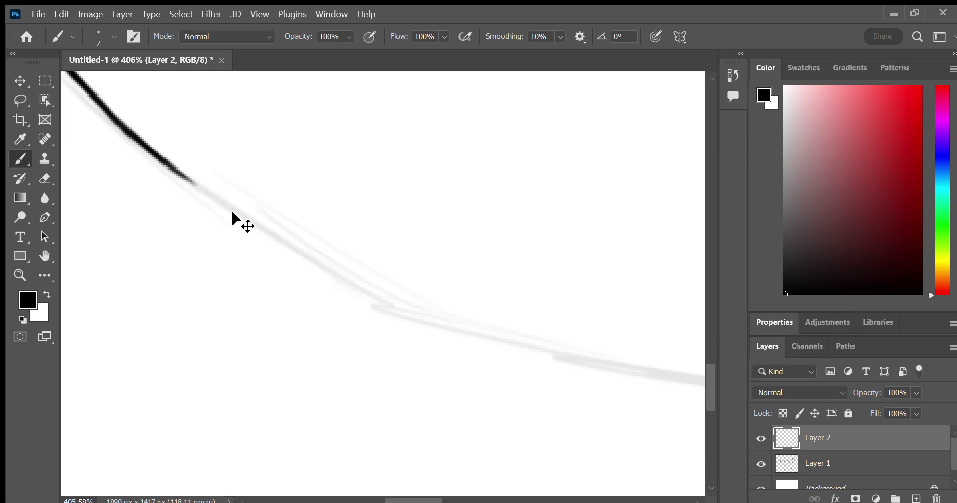
{"action": "key", "text": "ctrl+z"}
{"action": "key", "text": "ctrl+z"}
Repaint the tapered tail and carry the line along the jaw curve to the right
{"action": "left_click_drag", "start_coordinate": [152, 152], "coordinate": [217, 197]}
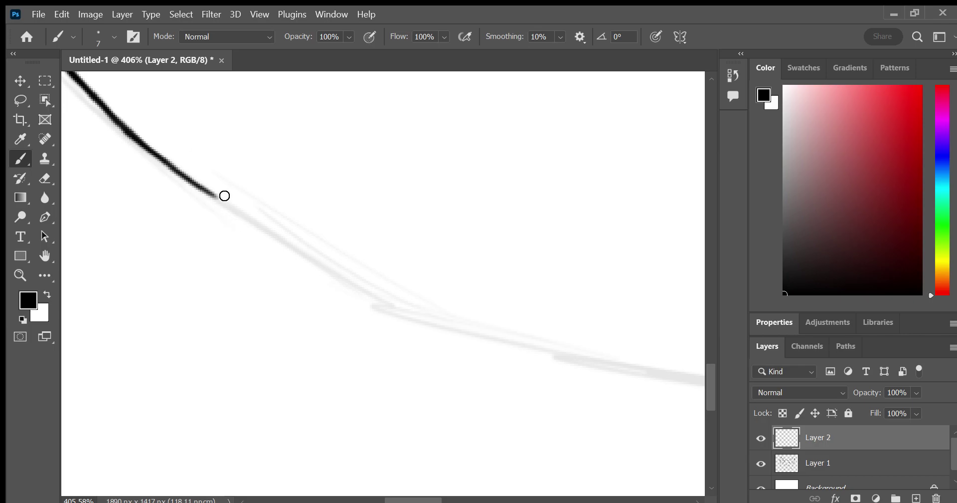
{"action": "left_click_drag", "start_coordinate": [204, 188], "coordinate": [283, 243]}
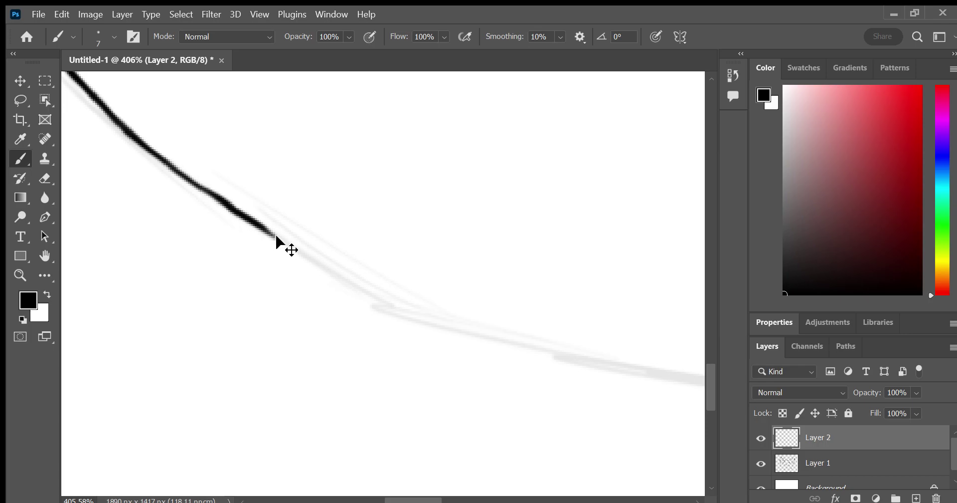
{"action": "key", "text": "ctrl+z"}
{"action": "left_click_drag", "start_coordinate": [219, 200], "coordinate": [262, 228]}
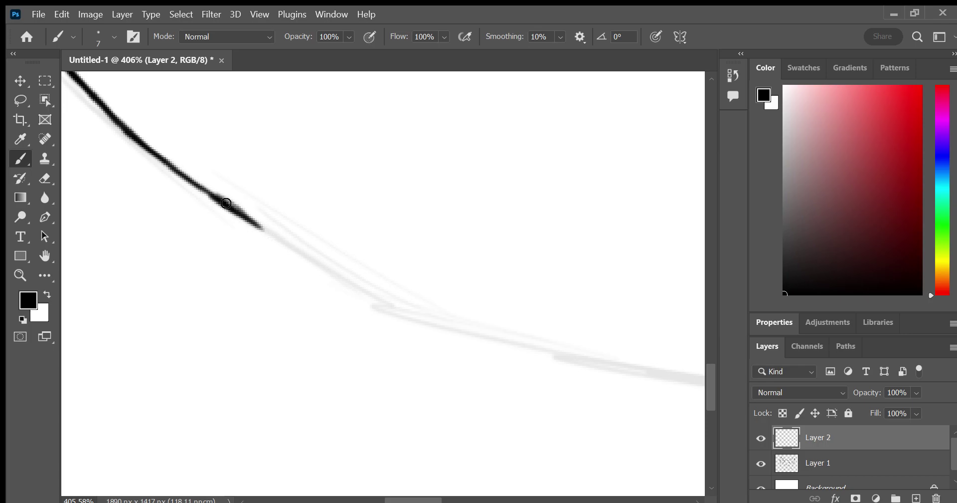
{"action": "left_click_drag", "start_coordinate": [226, 203], "coordinate": [374, 298]}
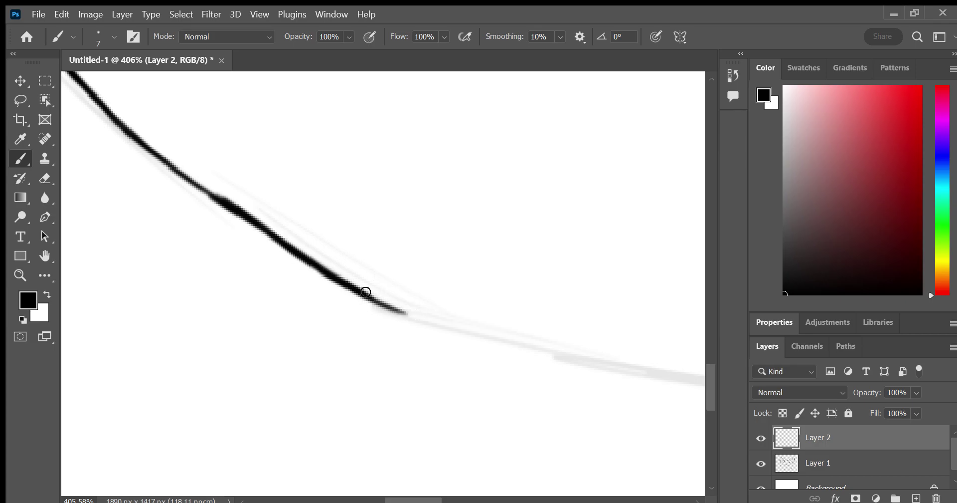
{"action": "left_click_drag", "start_coordinate": [365, 299], "coordinate": [523, 351]}
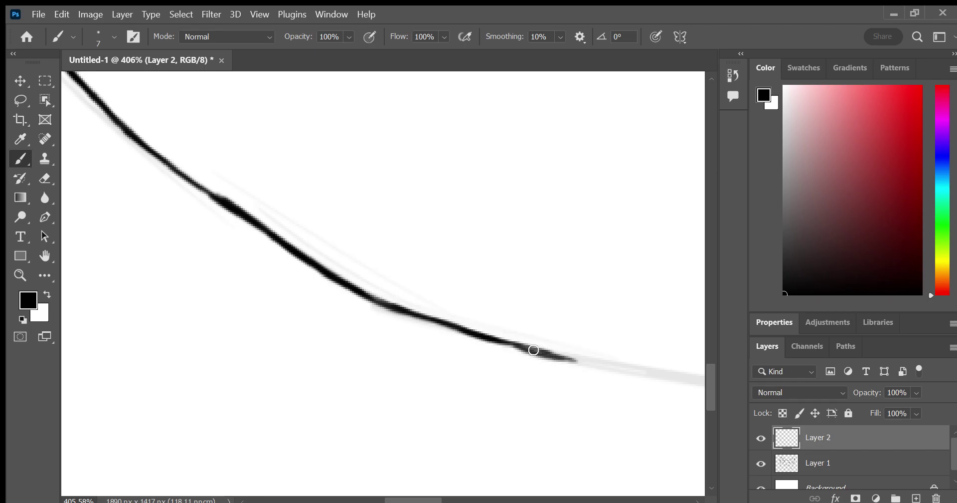
{"action": "left_click_drag", "start_coordinate": [518, 343], "coordinate": [566, 358]}
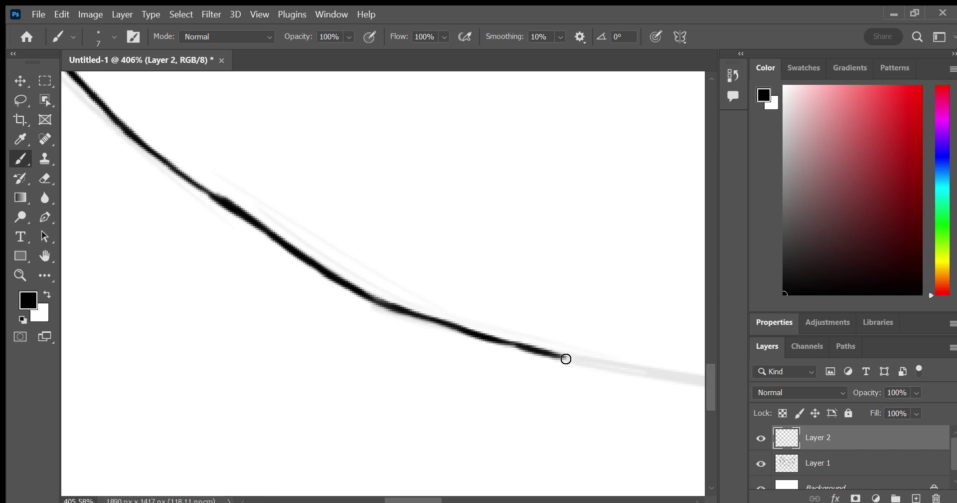
{"action": "key", "text": "ctrl+z"}
{"action": "mouse_move", "coordinate": [508, 340]}
{"action": "left_mouse_down"}
{"action": "mouse_move", "coordinate": [655, 380]}
{"action": "mouse_move", "coordinate": [699, 381]}
{"action": "left_mouse_up"}
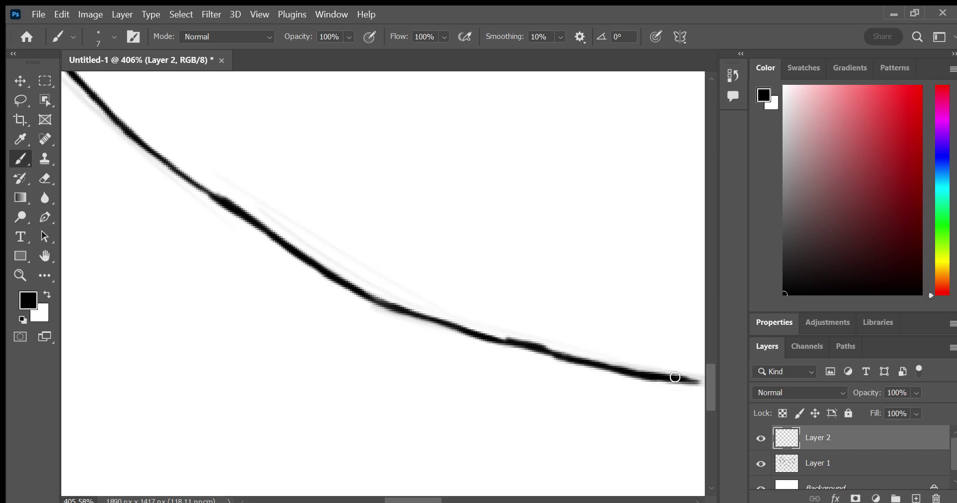
Erase the thick blobs and bumps along the jaw line with a size-15 Eraser
{"action": "left_click", "coordinate": [44, 178]}
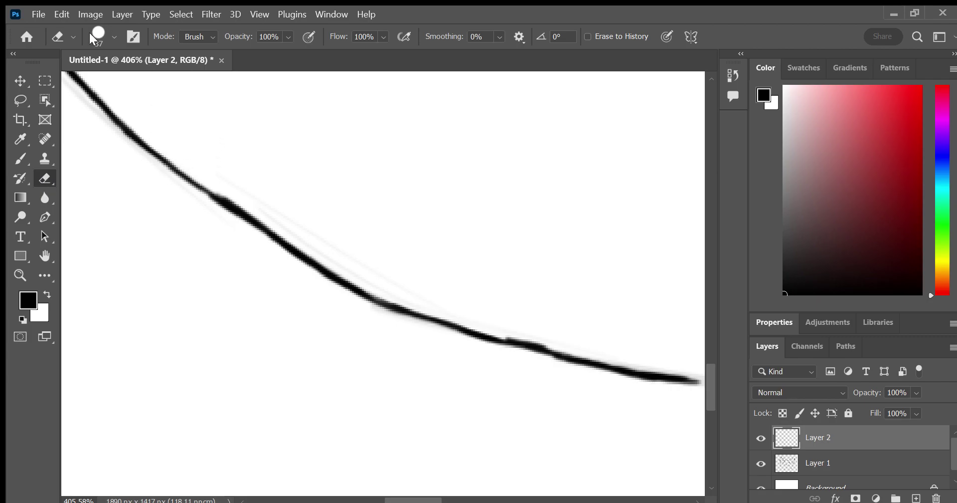
{"action": "key", "text": "bracketleft"}
{"action": "key", "text": "bracketleft"}
{"action": "key", "text": "bracketleft"}
{"action": "key", "text": "bracketleft"}
{"action": "key", "text": "bracketleft"}
{"action": "mouse_move", "coordinate": [260, 206]}
{"action": "left_mouse_down"}
{"action": "mouse_move", "coordinate": [218, 179]}
{"action": "mouse_move", "coordinate": [290, 220]}
{"action": "mouse_move", "coordinate": [246, 199]}
{"action": "left_mouse_up"}
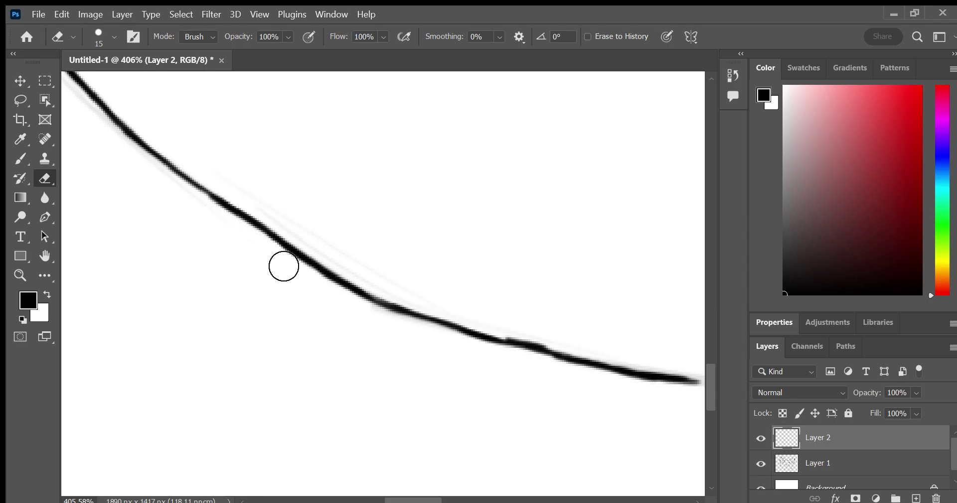
{"action": "left_click_drag", "start_coordinate": [276, 271], "coordinate": [422, 338]}
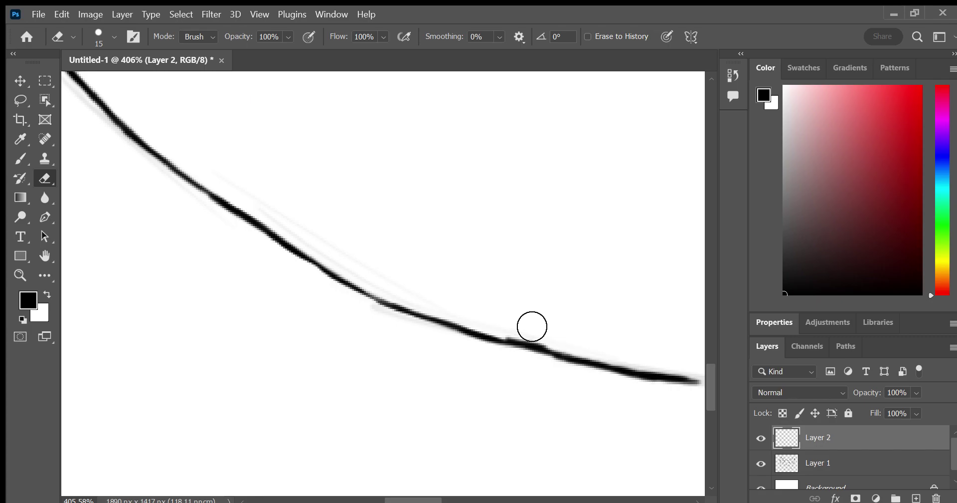
{"action": "left_click_drag", "start_coordinate": [532, 325], "coordinate": [539, 342]}
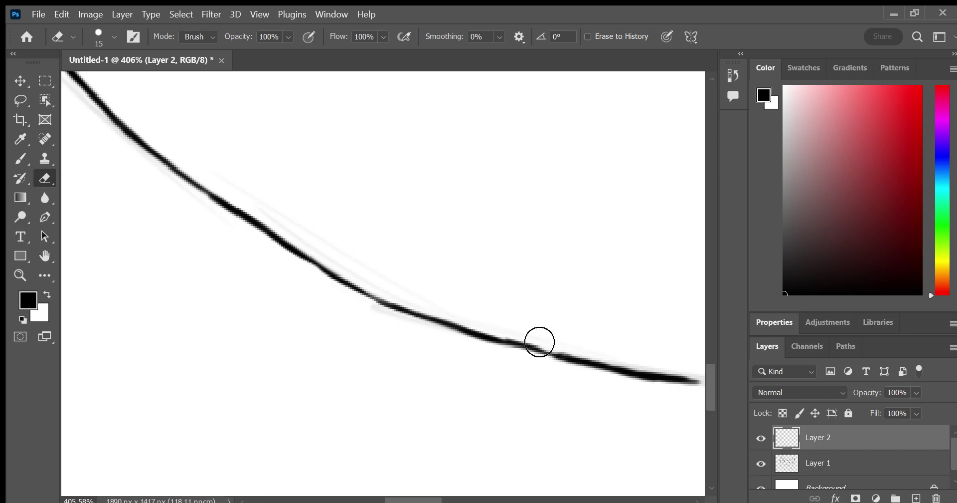
{"action": "left_click", "coordinate": [44, 255]}
{"action": "scroll", "coordinate": [351, 300], "scroll_direction": "up", "scroll_amount": 5}
Ink the next sketch curve up and to the right in black on Layer 2
{"action": "mouse_move", "coordinate": [351, 299]}
{"action": "left_mouse_down"}
{"action": "mouse_move", "coordinate": [448, 359]}
{"action": "mouse_move", "coordinate": [448, 442]}
{"action": "mouse_move", "coordinate": [356, 438]}
{"action": "mouse_move", "coordinate": [263, 284]}
{"action": "mouse_move", "coordinate": [277, 288]}
{"action": "left_mouse_up"}
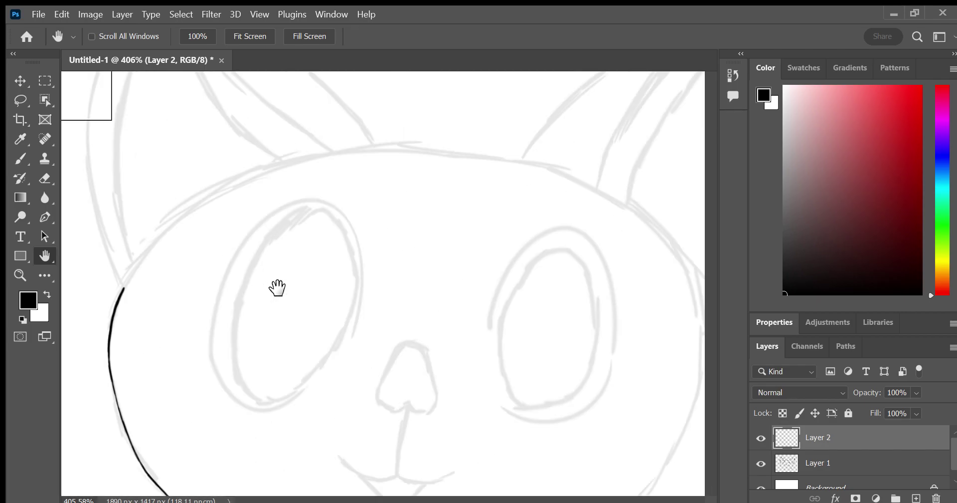
{"action": "left_click", "coordinate": [21, 150]}
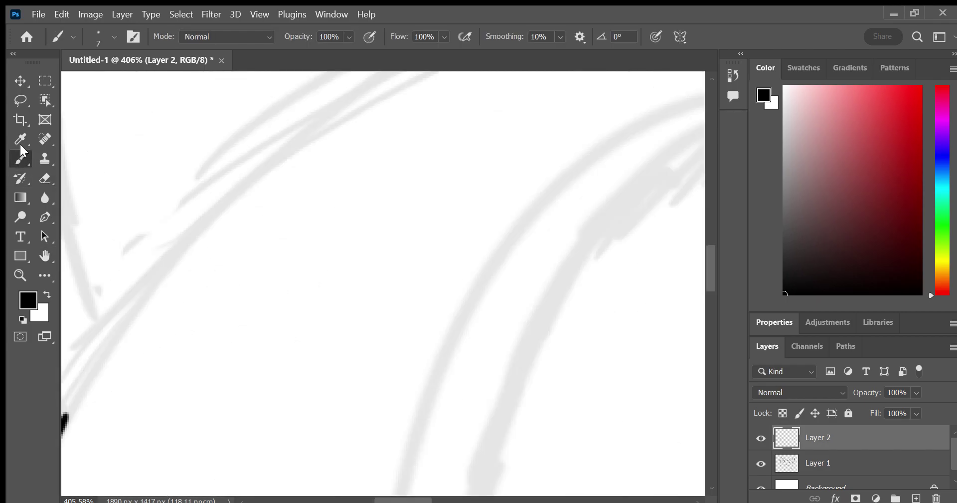
{"action": "left_click_drag", "start_coordinate": [66, 400], "coordinate": [144, 292]}
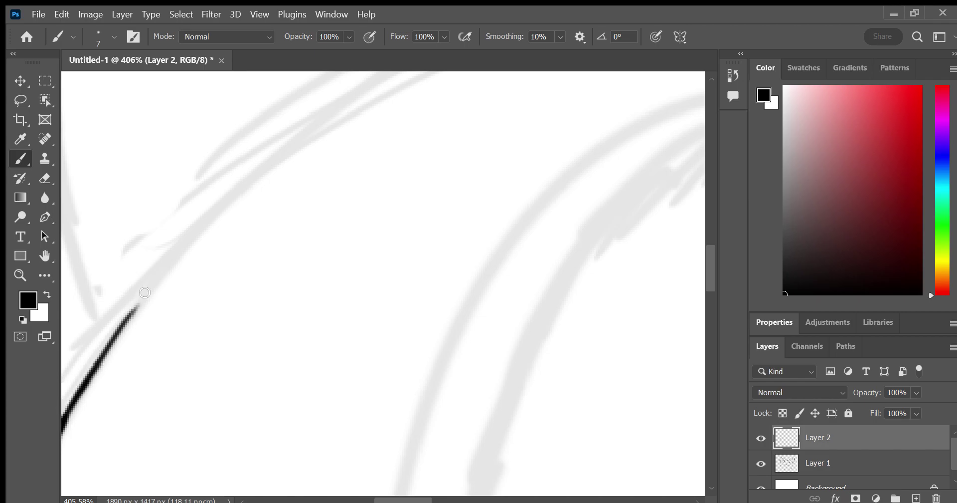
{"action": "mouse_move", "coordinate": [112, 337]}
{"action": "left_mouse_down"}
{"action": "mouse_move", "coordinate": [207, 207]}
{"action": "mouse_move", "coordinate": [281, 153]}
{"action": "left_mouse_up"}
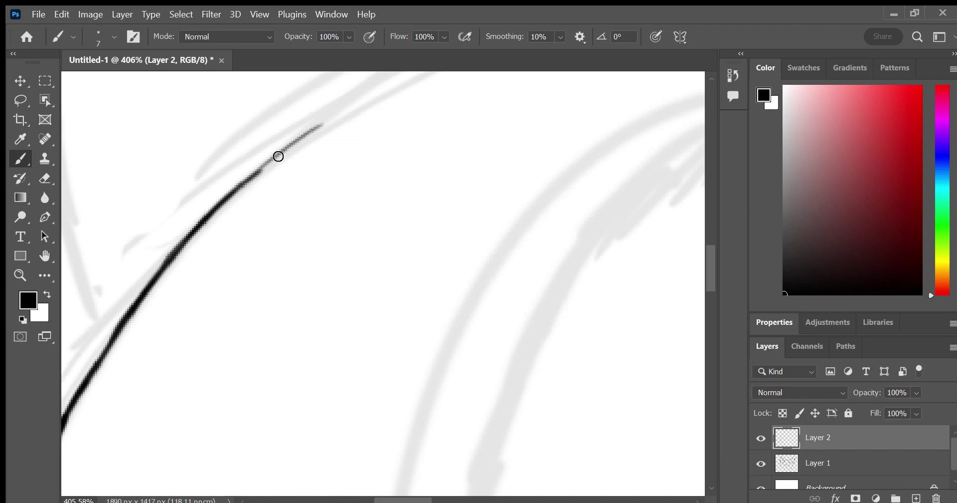
{"action": "left_click_drag", "start_coordinate": [236, 191], "coordinate": [380, 91]}
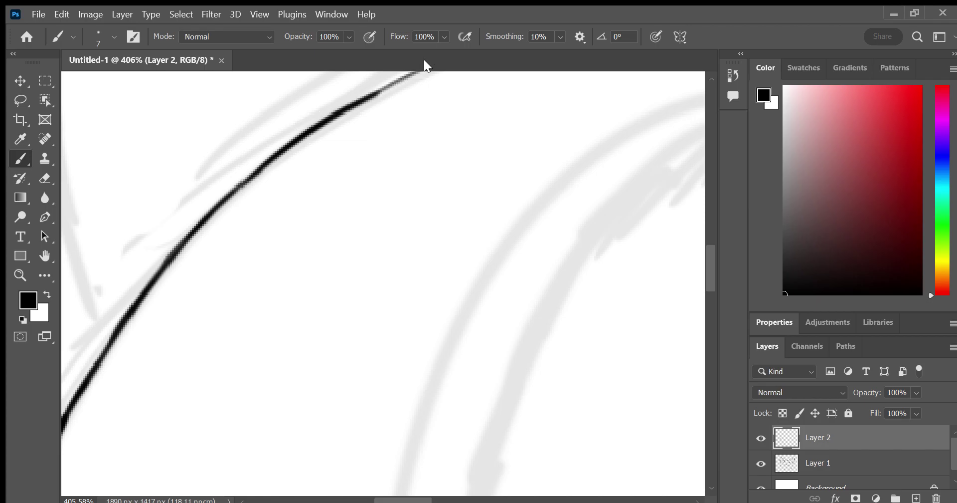
{"action": "key", "text": "h"}
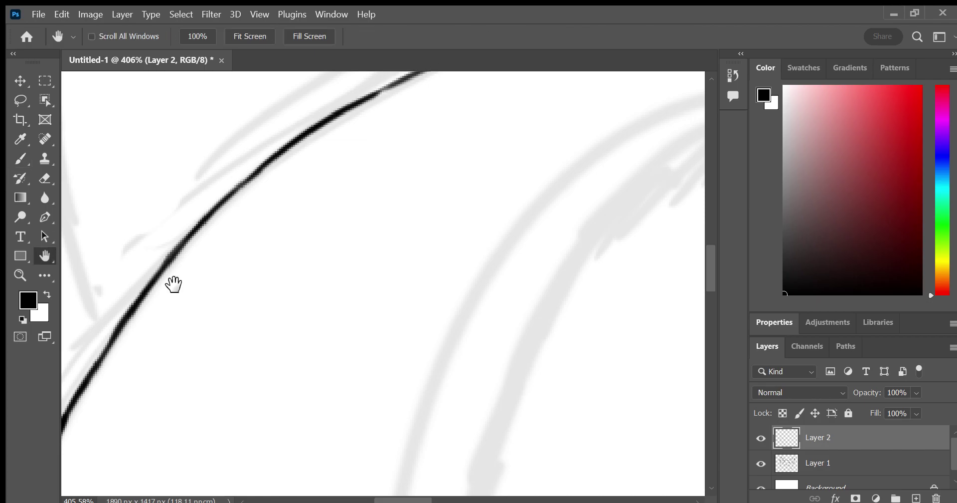
{"action": "left_click_drag", "start_coordinate": [175, 281], "coordinate": [292, 247]}
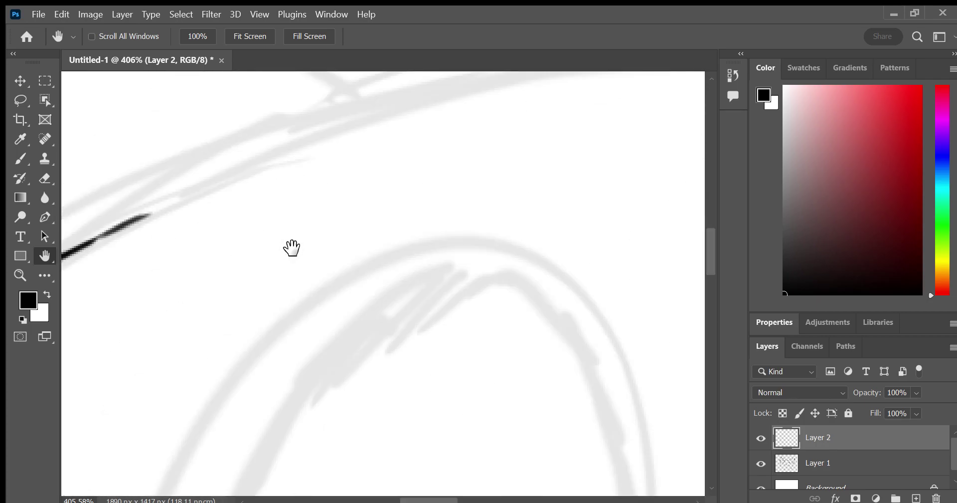
{"action": "left_click", "coordinate": [21, 159]}
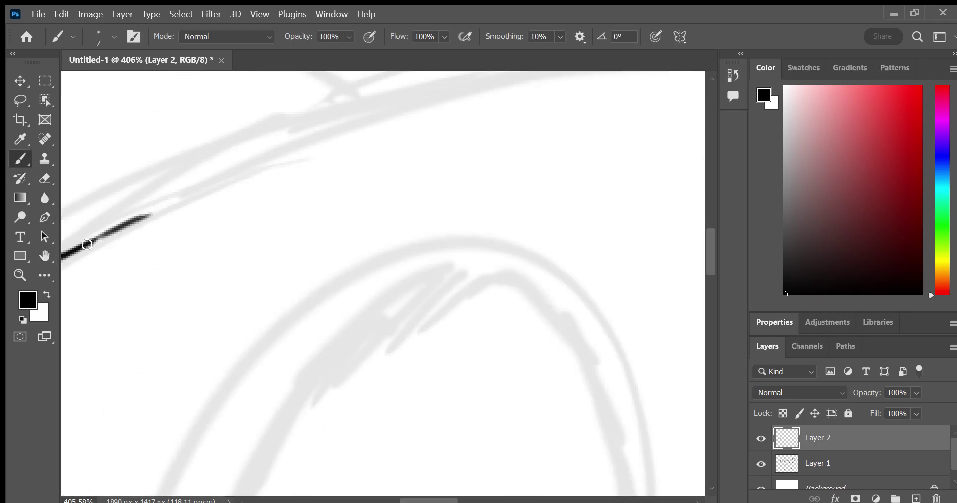
{"action": "mouse_move", "coordinate": [87, 243]}
{"action": "left_mouse_down"}
{"action": "mouse_move", "coordinate": [284, 154]}
{"action": "mouse_move", "coordinate": [524, 68]}
{"action": "left_mouse_up"}
Extend the head line rightward and thicken its thin left, middle and right sections
{"action": "left_click", "coordinate": [52, 249]}
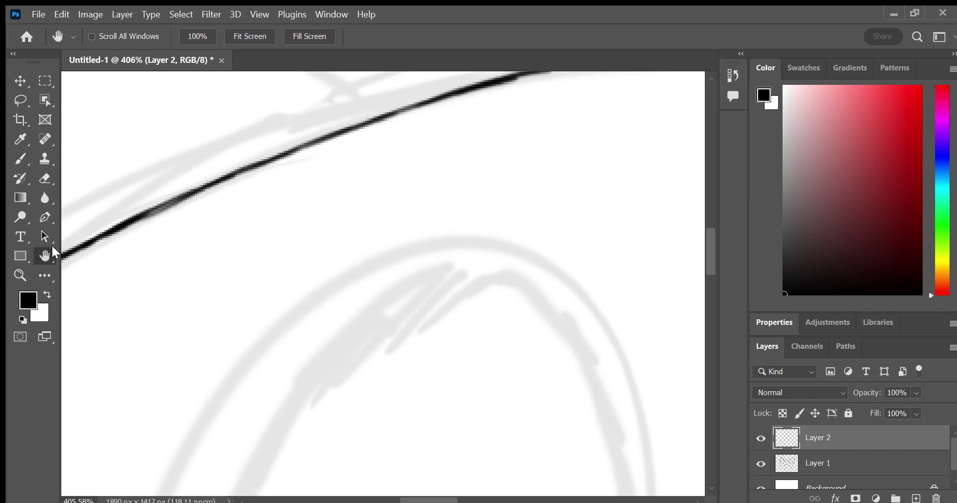
{"action": "left_click_drag", "start_coordinate": [359, 199], "coordinate": [361, 208]}
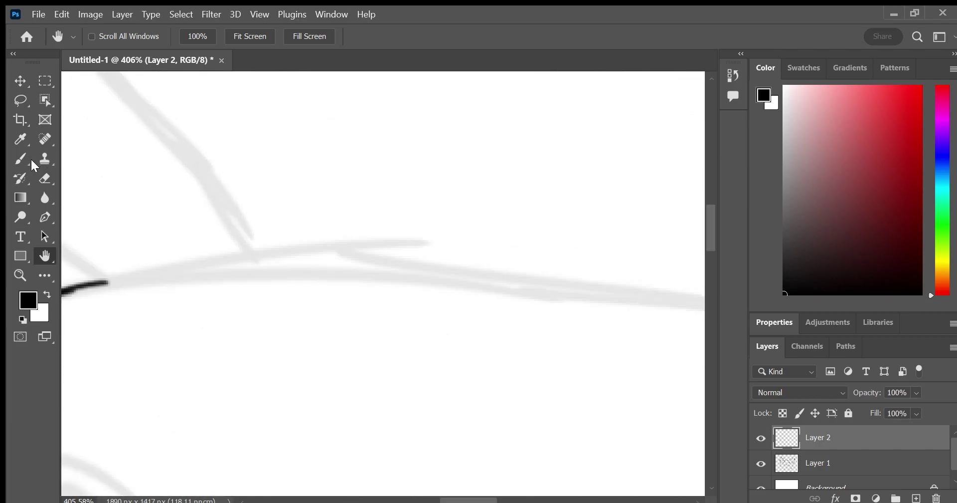
{"action": "left_click", "coordinate": [18, 158]}
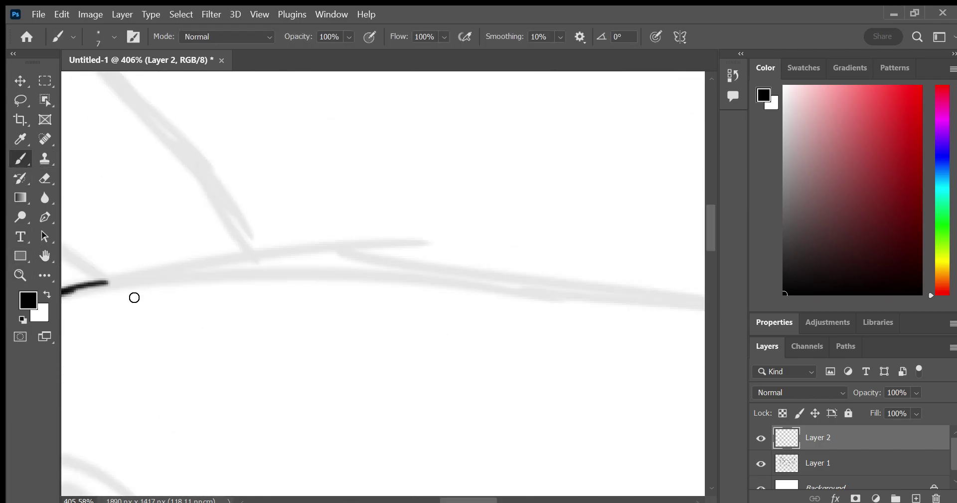
{"action": "left_click_drag", "start_coordinate": [114, 281], "coordinate": [204, 276]}
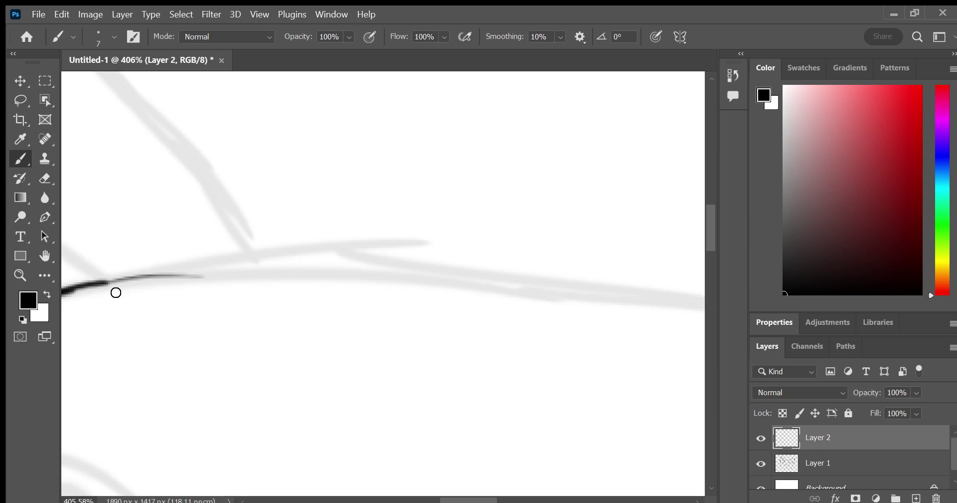
{"action": "mouse_move", "coordinate": [101, 283]}
{"action": "left_mouse_down"}
{"action": "mouse_move", "coordinate": [279, 269]}
{"action": "mouse_move", "coordinate": [568, 282]}
{"action": "mouse_move", "coordinate": [701, 304]}
{"action": "left_mouse_up"}
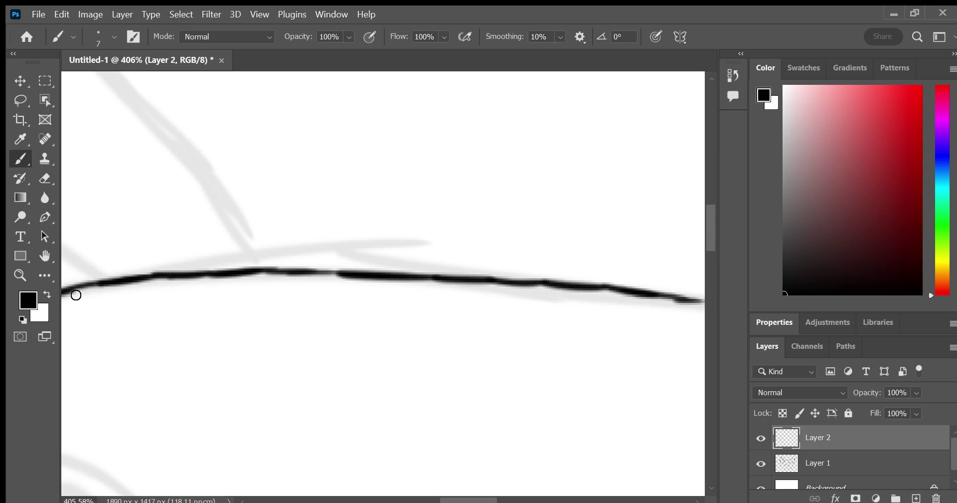
{"action": "left_click_drag", "start_coordinate": [109, 282], "coordinate": [205, 276]}
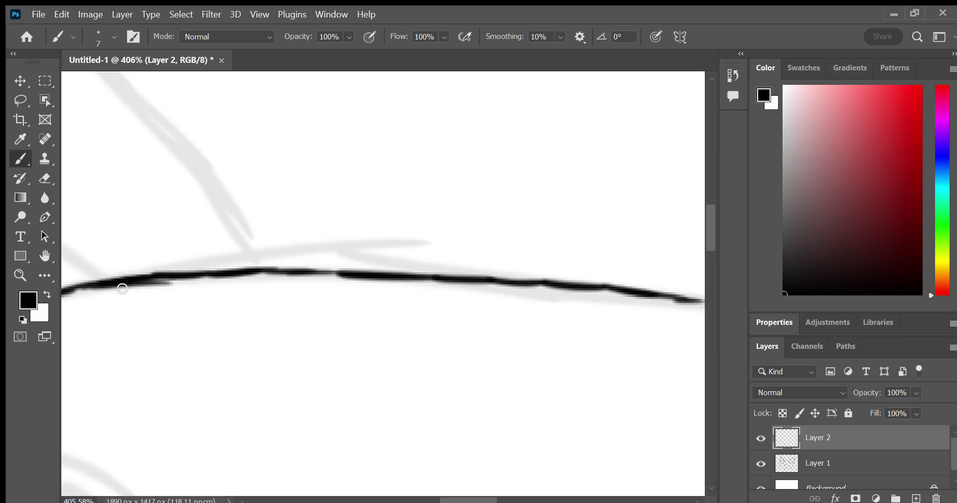
{"action": "key", "text": "ctrl+z"}
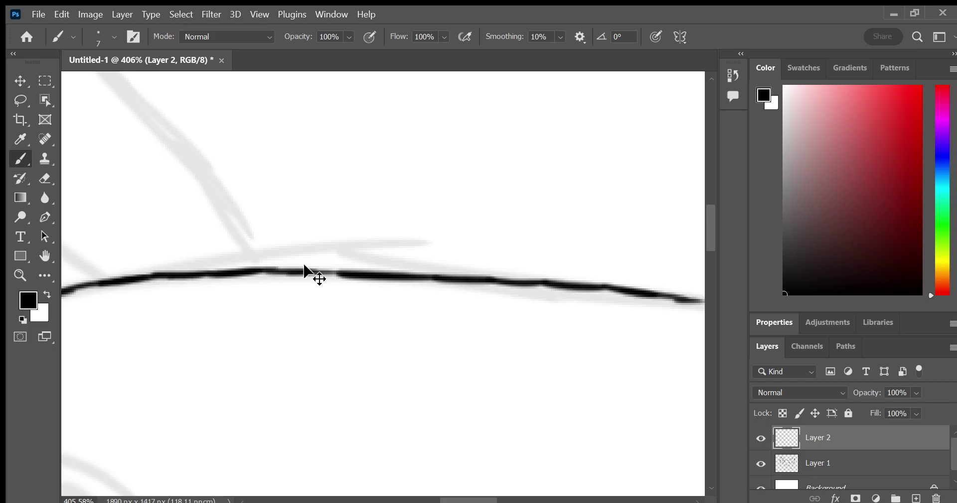
{"action": "left_click_drag", "start_coordinate": [78, 289], "coordinate": [112, 277]}
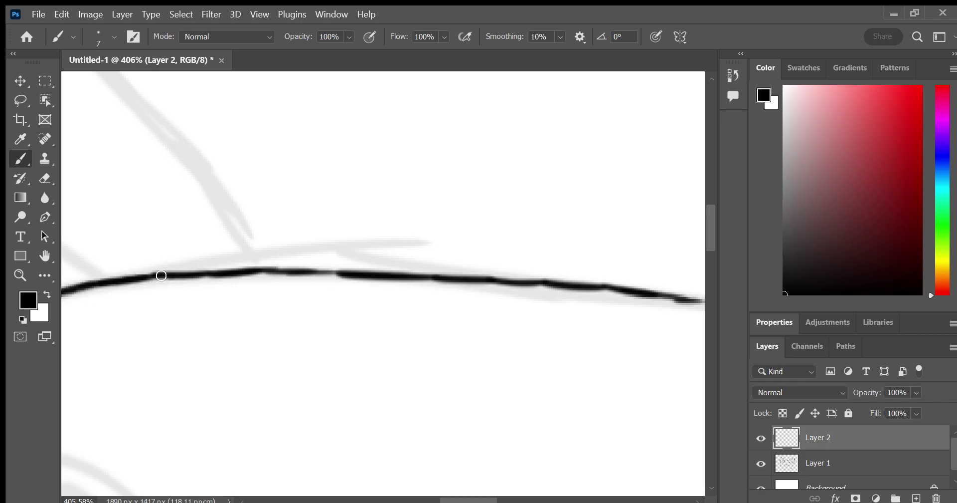
{"action": "left_click_drag", "start_coordinate": [249, 272], "coordinate": [344, 275]}
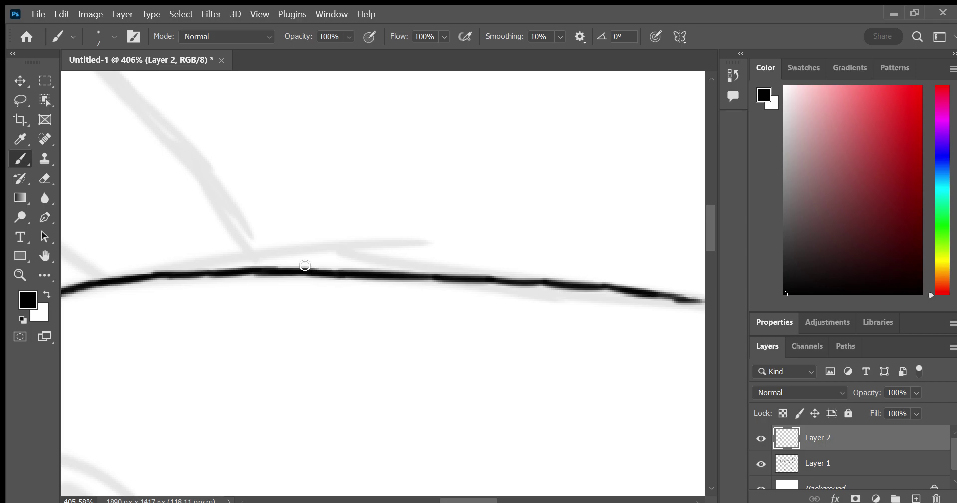
{"action": "left_click_drag", "start_coordinate": [497, 281], "coordinate": [704, 302]}
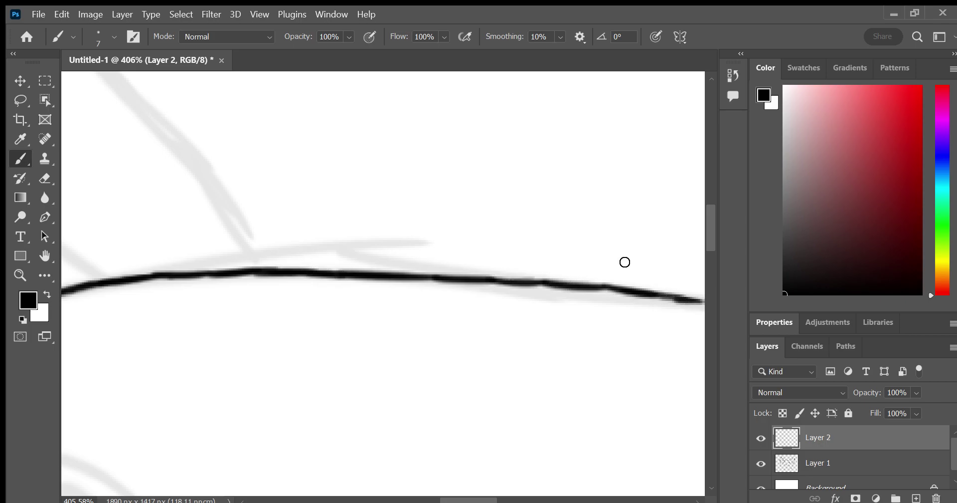
Extend the black head outline rightward, curving down along the grey sketch toward the right ear
{"action": "left_click", "coordinate": [45, 253]}
{"action": "left_click_drag", "start_coordinate": [303, 320], "coordinate": [436, 231]}
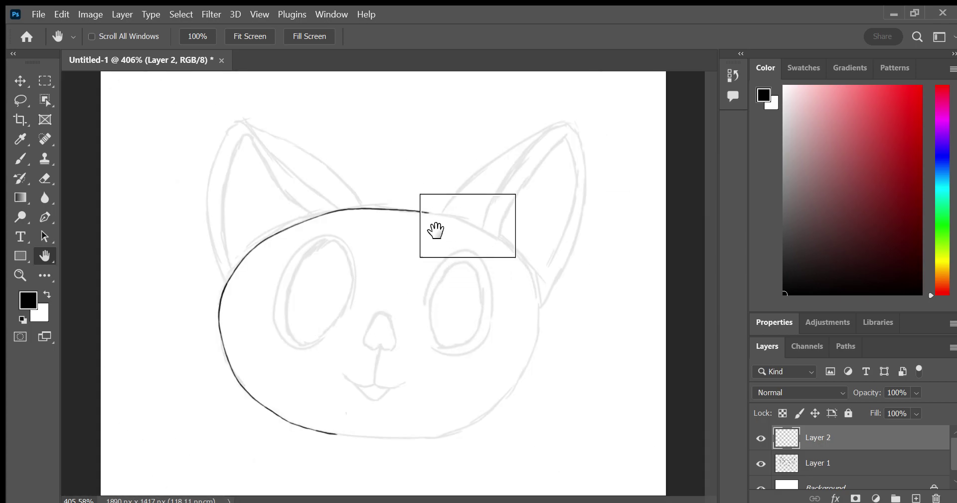
{"action": "key", "text": "b"}
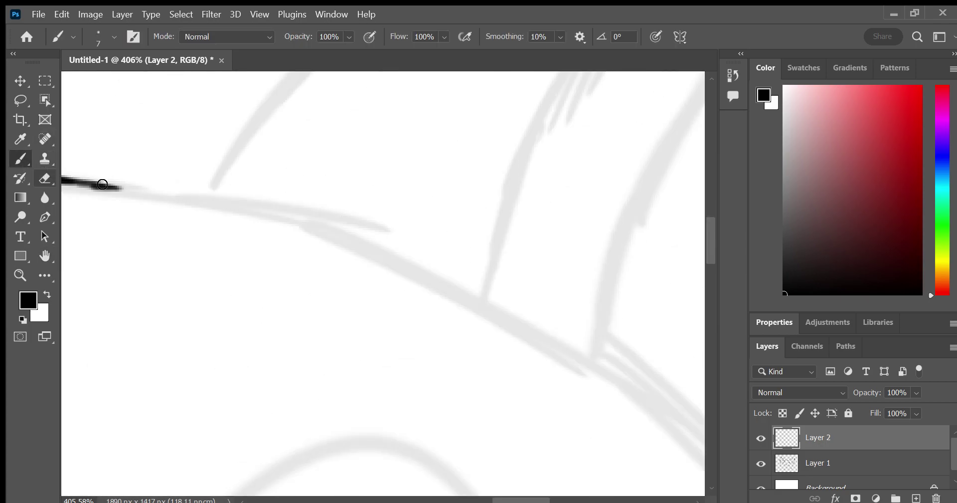
{"action": "left_click_drag", "start_coordinate": [108, 186], "coordinate": [164, 196]}
{"action": "mouse_move", "coordinate": [178, 198]}
{"action": "left_mouse_down"}
{"action": "mouse_move", "coordinate": [292, 215]}
{"action": "mouse_move", "coordinate": [467, 282]}
{"action": "mouse_move", "coordinate": [592, 349]}
{"action": "mouse_move", "coordinate": [700, 439]}
{"action": "left_mouse_up"}
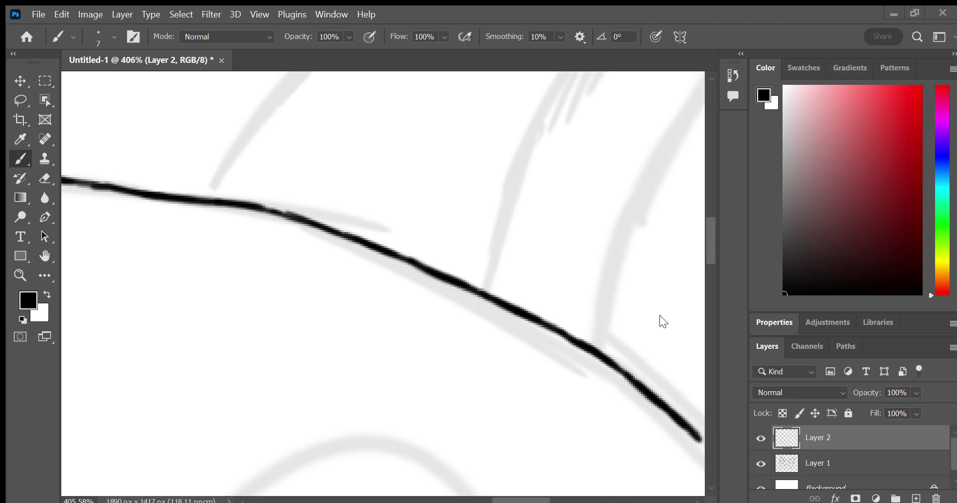
Ink the top of the ear's edge line and erase its ragged edge
{"action": "key", "text": "h"}
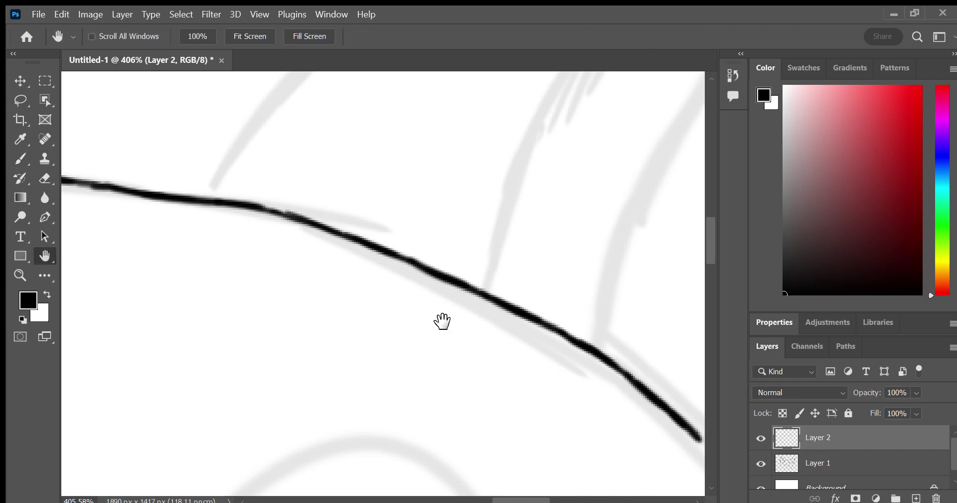
{"action": "left_click_drag", "start_coordinate": [439, 321], "coordinate": [565, 292]}
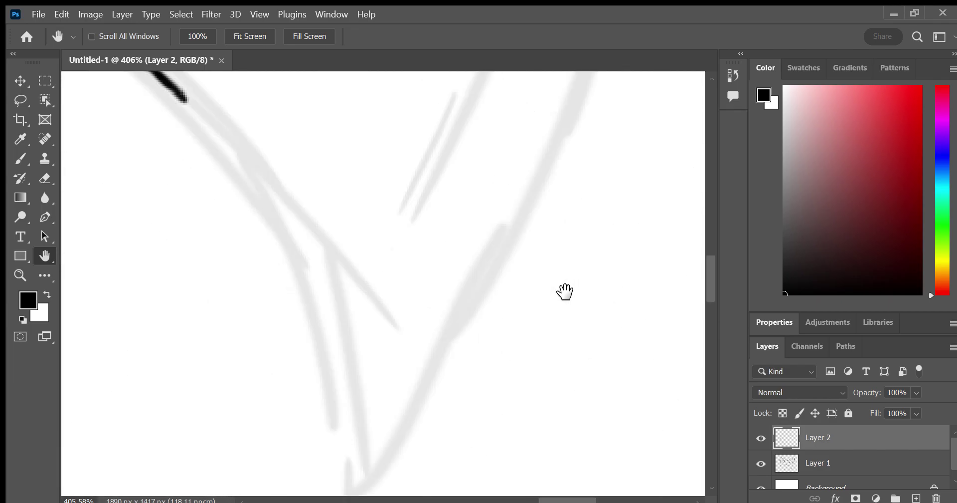
{"action": "left_click", "coordinate": [20, 158]}
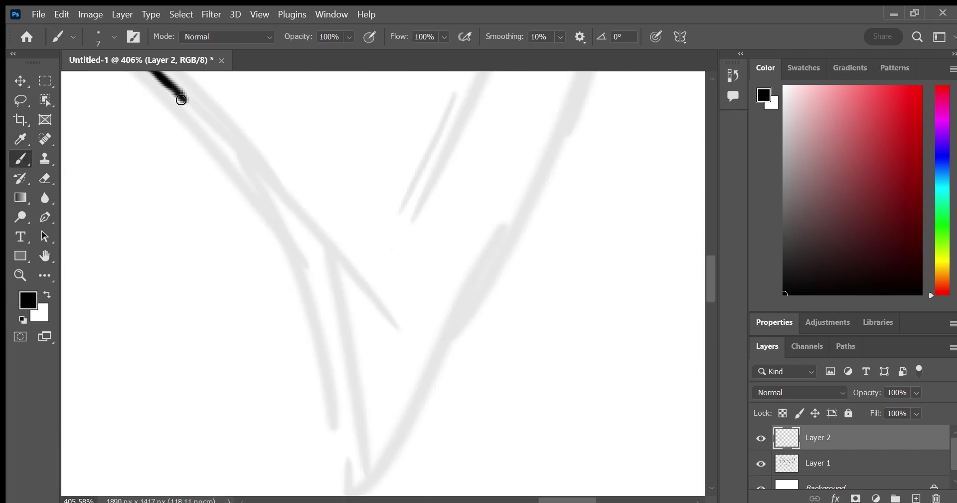
{"action": "left_click_drag", "start_coordinate": [181, 100], "coordinate": [264, 205]}
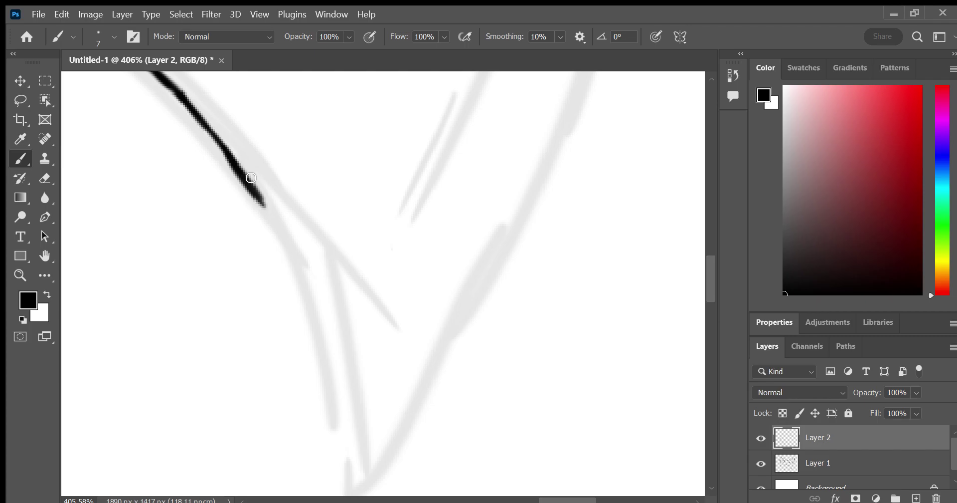
{"action": "left_click", "coordinate": [44, 178]}
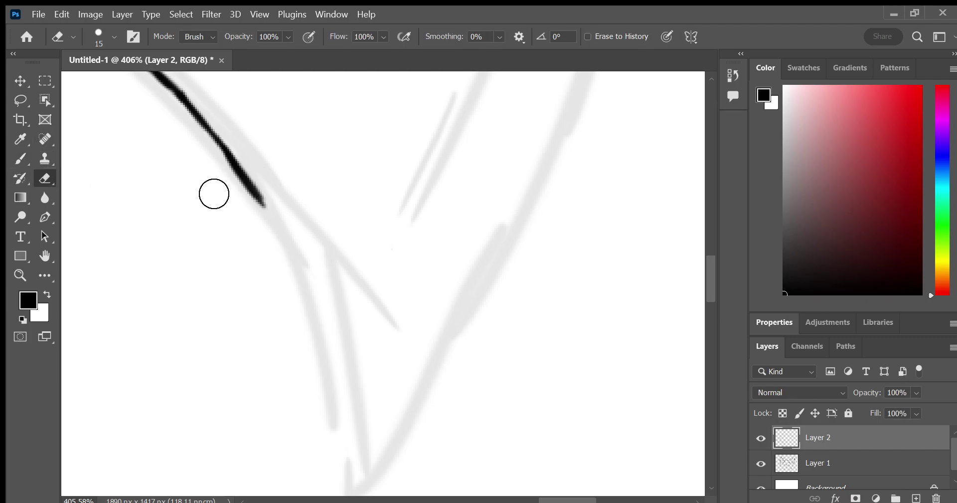
{"action": "mouse_move", "coordinate": [223, 174]}
{"action": "left_mouse_down"}
{"action": "mouse_move", "coordinate": [260, 220]}
{"action": "mouse_move", "coordinate": [229, 199]}
{"action": "mouse_move", "coordinate": [274, 221]}
{"action": "left_mouse_up"}
{"action": "left_click", "coordinate": [21, 159]}
Darken the upper ear line and extend it down the sketch guide
{"action": "left_click_drag", "start_coordinate": [241, 169], "coordinate": [256, 198]}
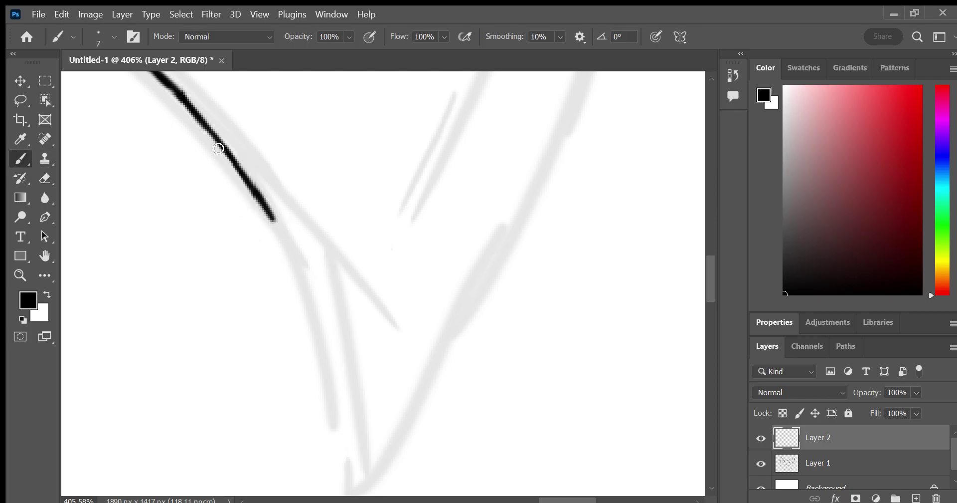
{"action": "left_click_drag", "start_coordinate": [203, 124], "coordinate": [233, 150]}
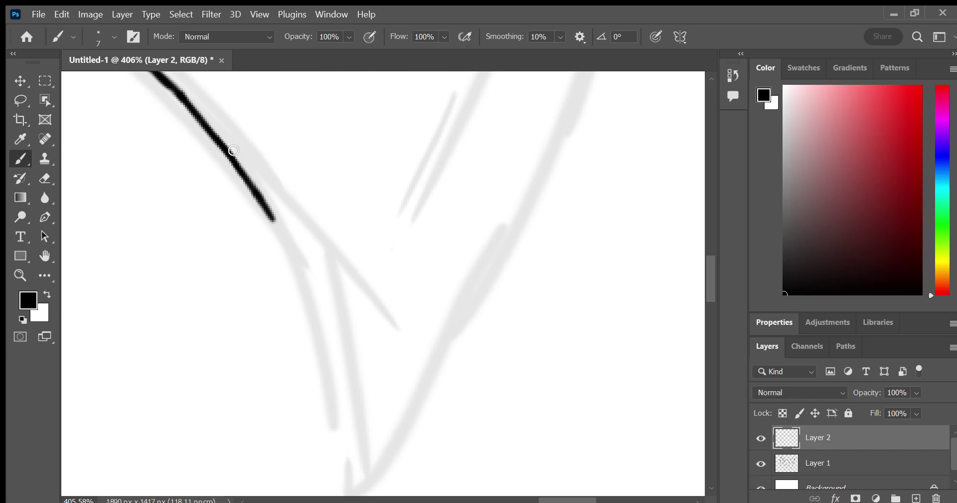
{"action": "left_click_drag", "start_coordinate": [265, 207], "coordinate": [309, 283]}
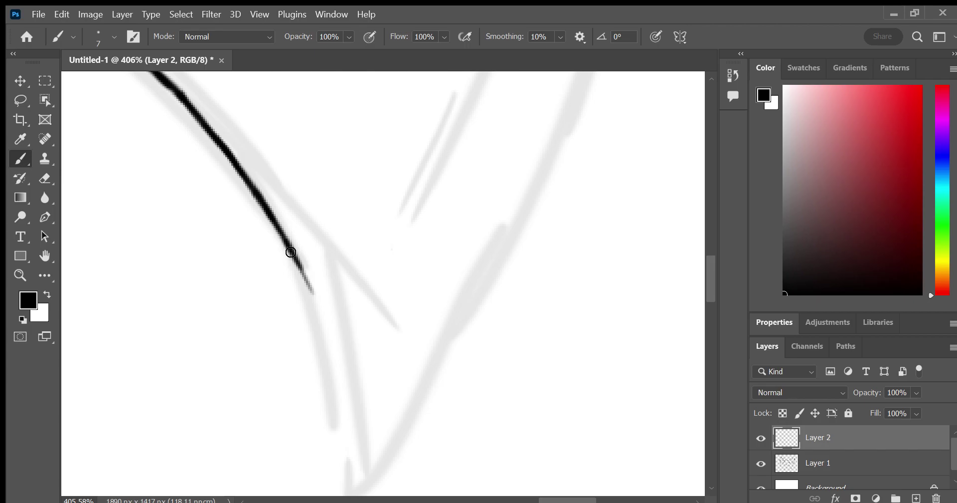
{"action": "left_click_drag", "start_coordinate": [290, 252], "coordinate": [346, 394]}
{"action": "left_click_drag", "start_coordinate": [335, 349], "coordinate": [363, 489]}
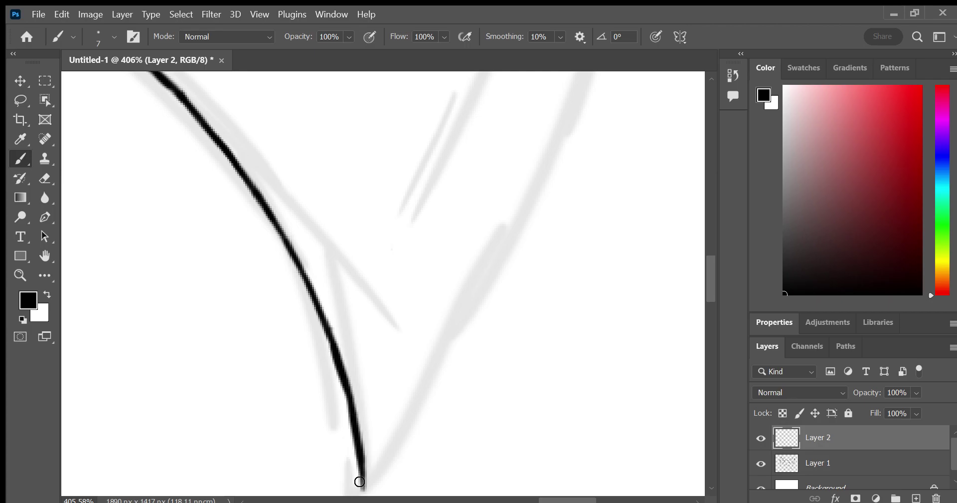
Continue the ear line to its lower end, erasing a bulge and thickening the end
{"action": "left_click", "coordinate": [44, 258]}
{"action": "mouse_move", "coordinate": [241, 306]}
{"action": "left_mouse_down"}
{"action": "mouse_move", "coordinate": [479, 385]}
{"action": "mouse_move", "coordinate": [509, 334]}
{"action": "left_mouse_up"}
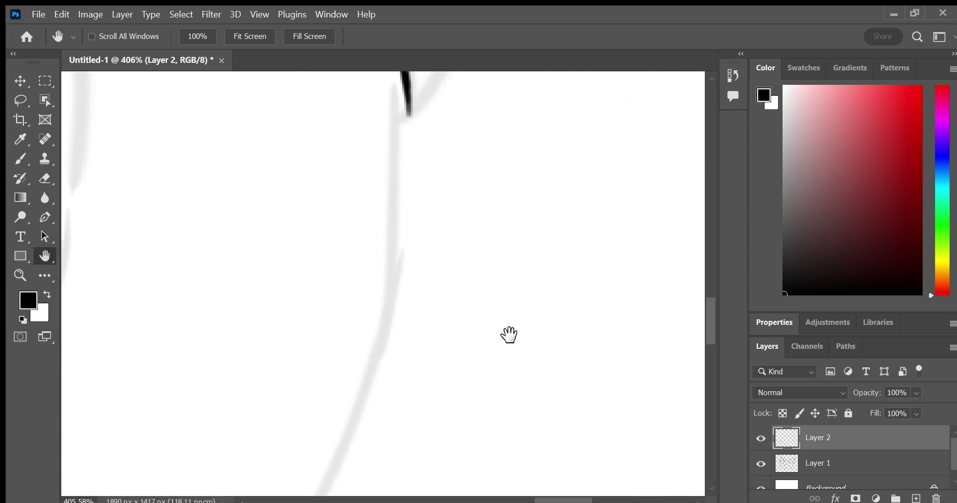
{"action": "left_click", "coordinate": [21, 158]}
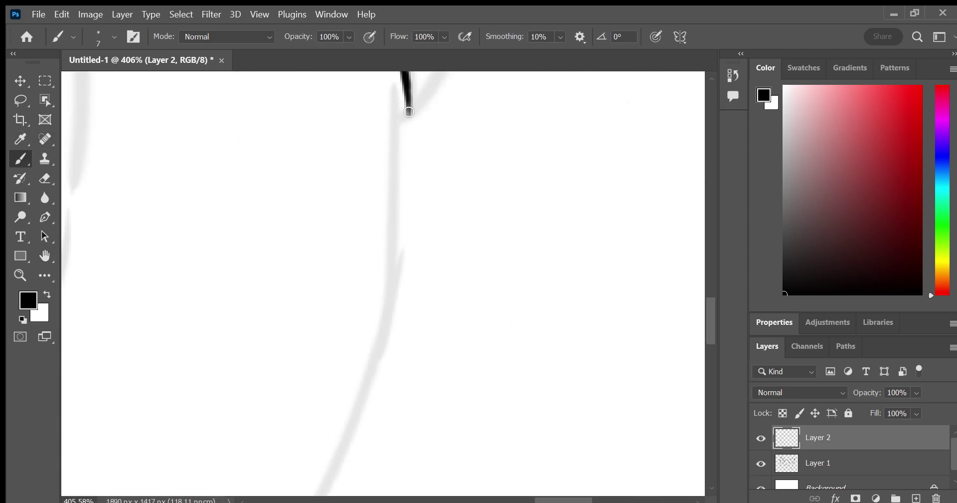
{"action": "mouse_move", "coordinate": [408, 114]}
{"action": "left_mouse_down"}
{"action": "mouse_move", "coordinate": [402, 257]}
{"action": "mouse_move", "coordinate": [361, 417]}
{"action": "mouse_move", "coordinate": [326, 491]}
{"action": "left_mouse_up"}
{"action": "left_click_drag", "start_coordinate": [364, 418], "coordinate": [349, 441]}
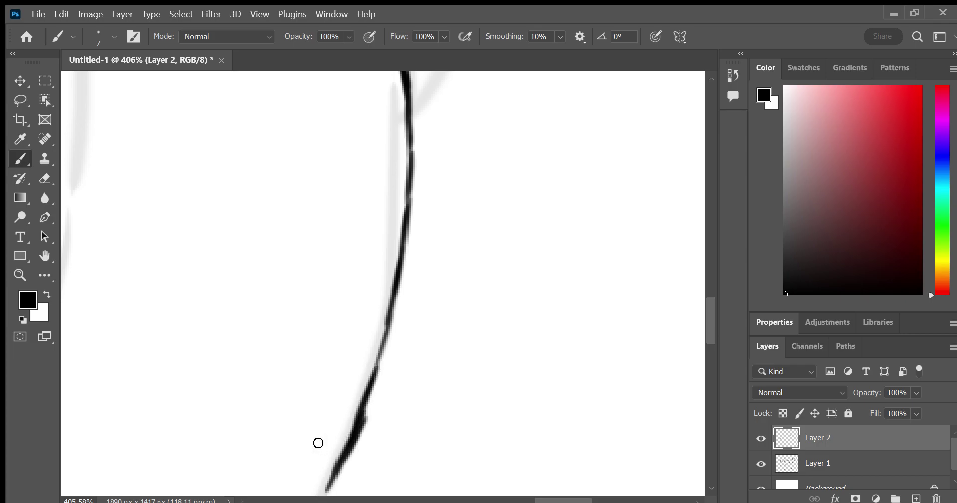
{"action": "left_click", "coordinate": [53, 178]}
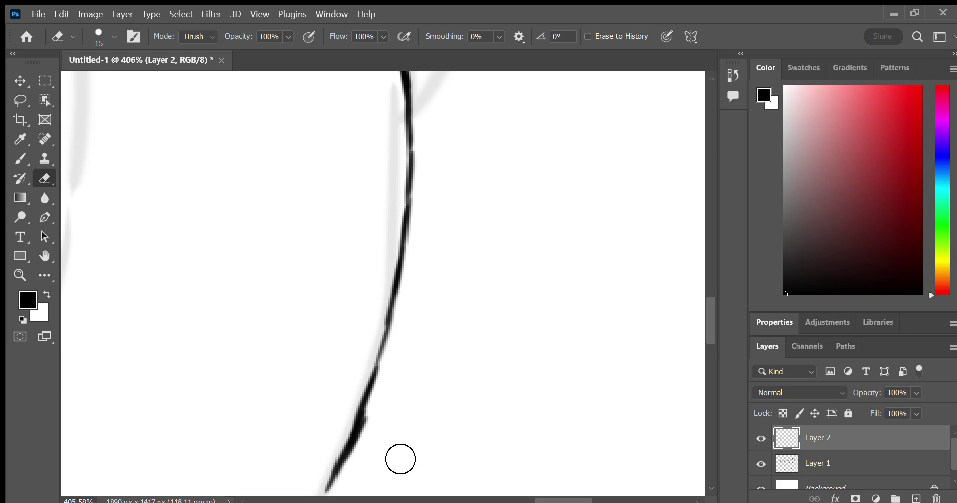
{"action": "left_click_drag", "start_coordinate": [391, 423], "coordinate": [364, 479]}
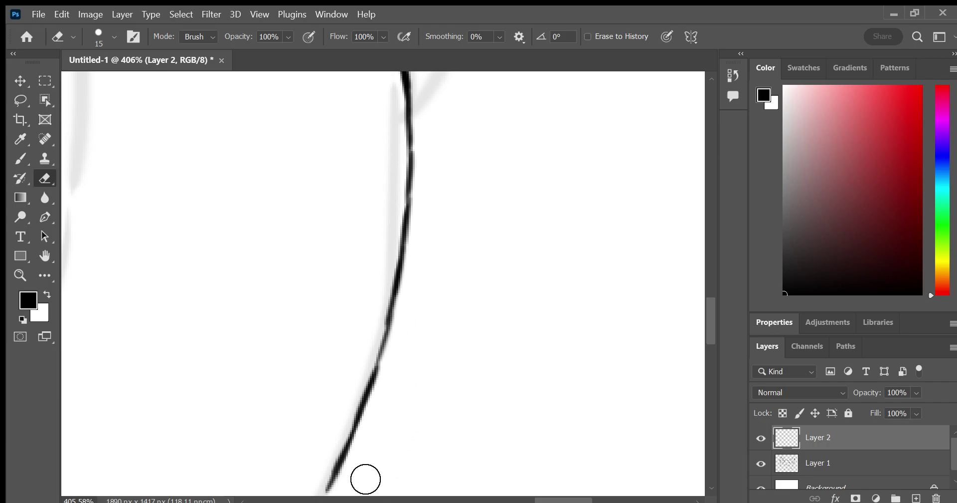
{"action": "left_click", "coordinate": [21, 158]}
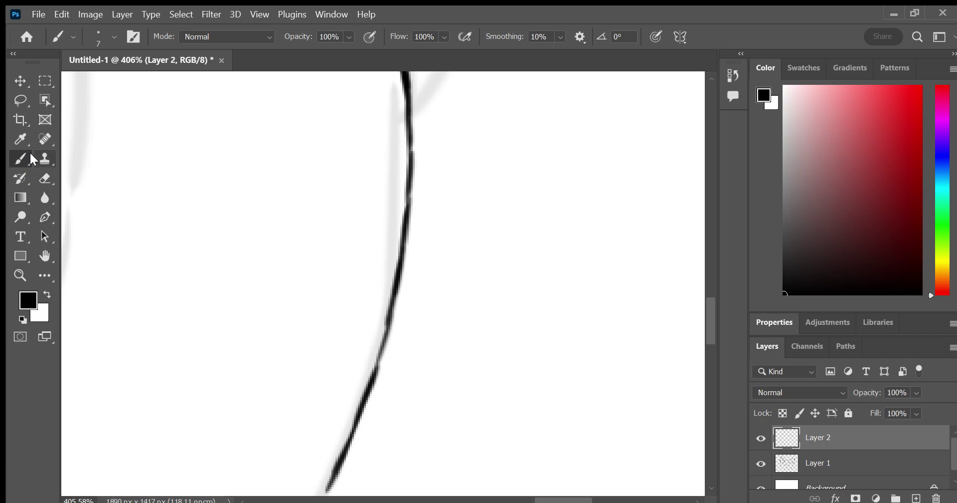
{"action": "left_click_drag", "start_coordinate": [339, 464], "coordinate": [323, 494]}
Ink the head's right side down-left along the sketch, keeping Layer 2 active
{"action": "left_click", "coordinate": [44, 255]}
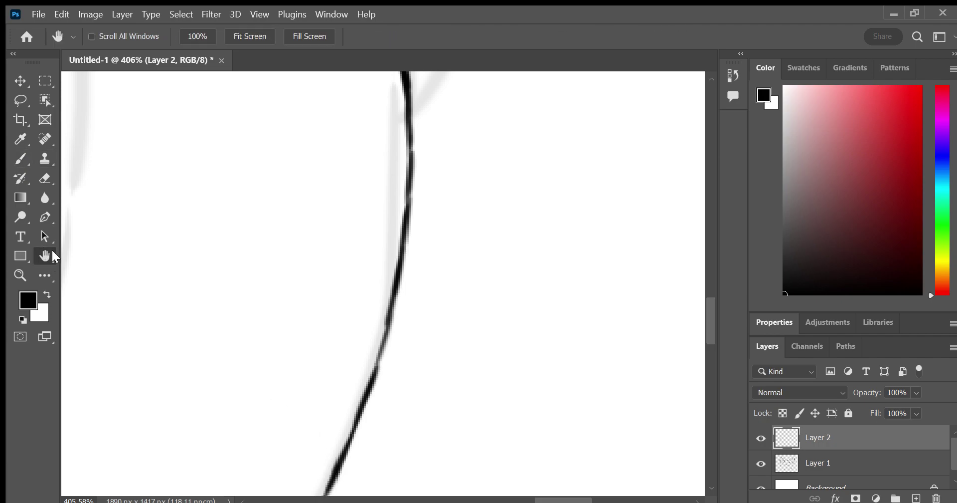
{"action": "left_click_drag", "start_coordinate": [282, 316], "coordinate": [462, 396]}
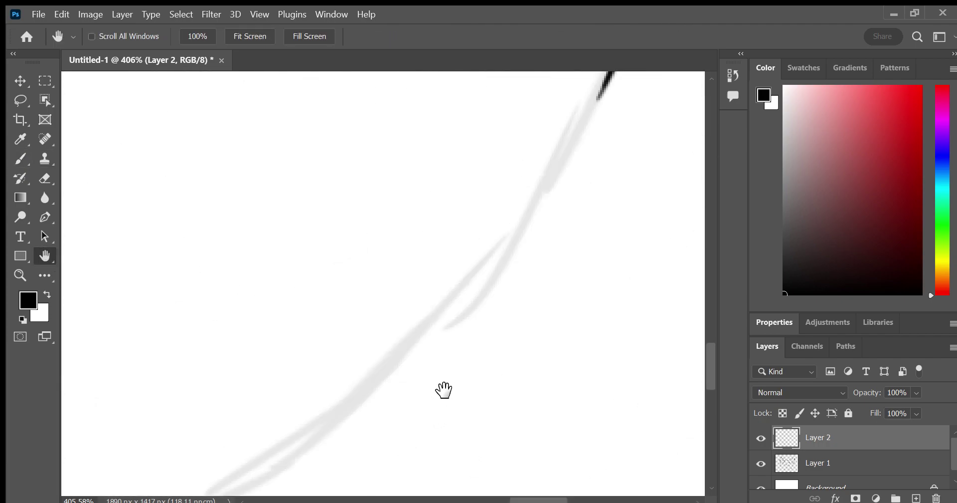
{"action": "left_click", "coordinate": [20, 139]}
{"action": "left_click", "coordinate": [20, 158]}
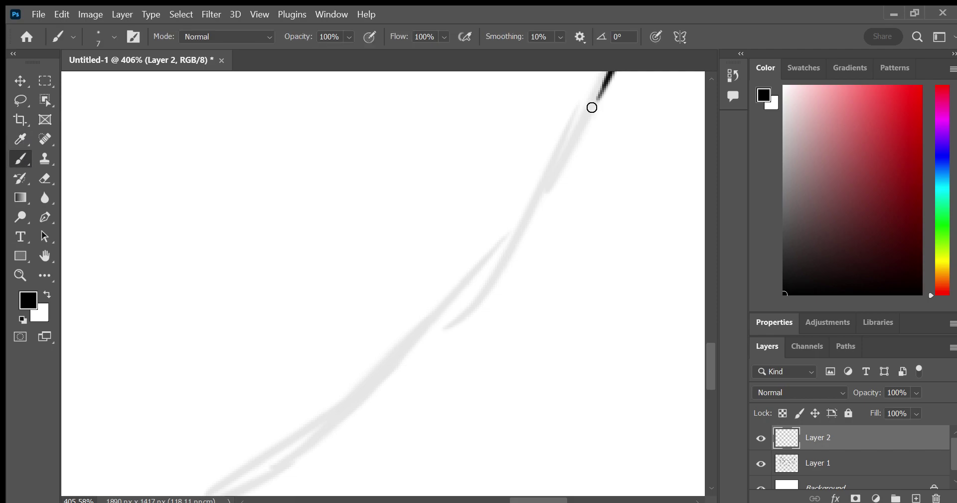
{"action": "left_click_drag", "start_coordinate": [592, 107], "coordinate": [553, 164]}
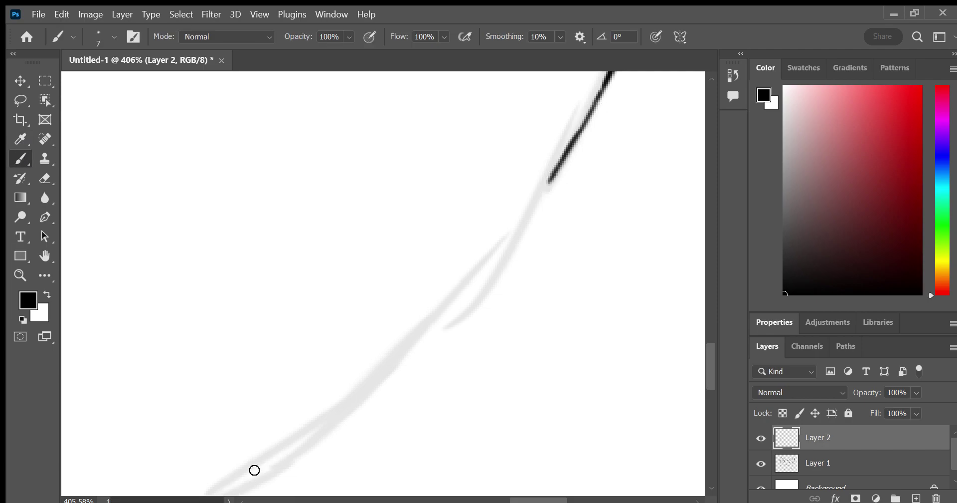
{"action": "left_click", "coordinate": [830, 463]}
{"action": "left_click", "coordinate": [848, 437]}
{"action": "left_click_drag", "start_coordinate": [554, 176], "coordinate": [425, 333]}
Ink the lower head curve in solid black, joining the upper stroke and reaching the canvas bottom
{"action": "left_click_drag", "start_coordinate": [238, 485], "coordinate": [280, 455]}
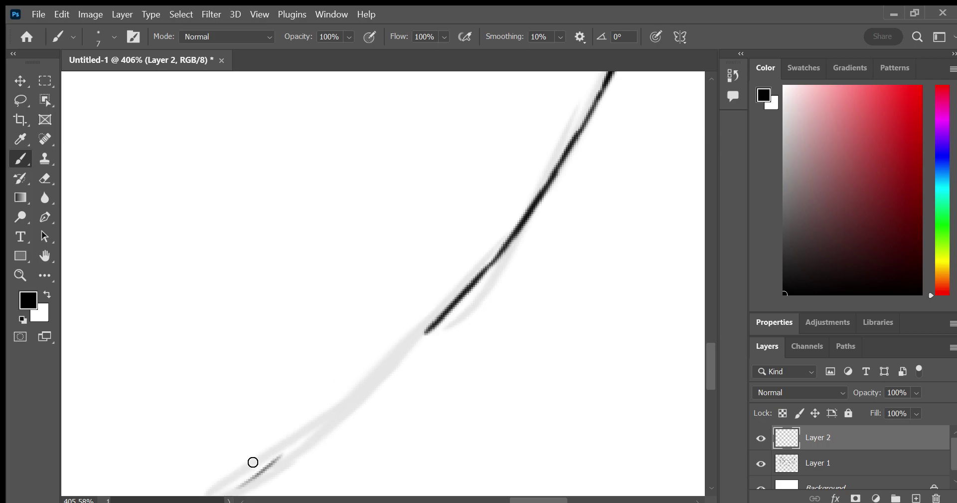
{"action": "left_click_drag", "start_coordinate": [239, 486], "coordinate": [306, 439]}
{"action": "left_click_drag", "start_coordinate": [259, 474], "coordinate": [331, 418]}
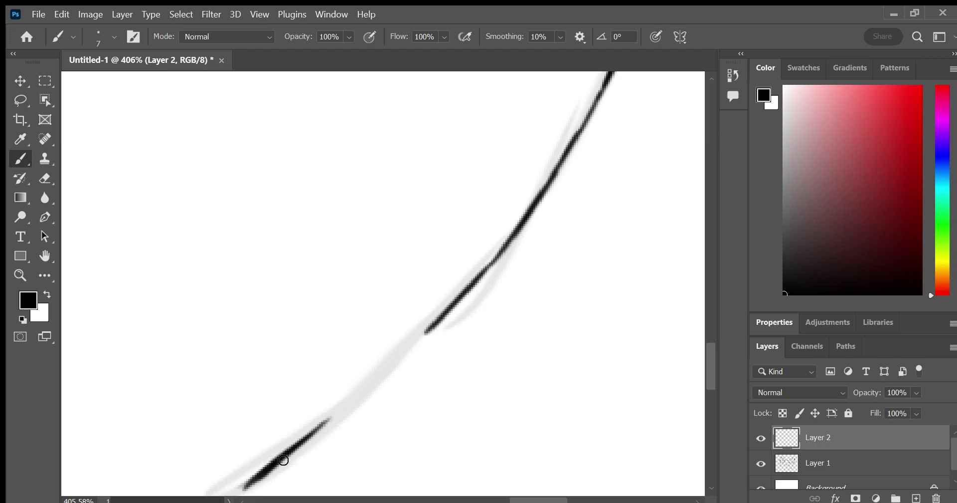
{"action": "left_click_drag", "start_coordinate": [294, 451], "coordinate": [354, 400]}
{"action": "mouse_move", "coordinate": [324, 429]}
{"action": "left_mouse_down"}
{"action": "mouse_move", "coordinate": [425, 331]}
{"action": "mouse_move", "coordinate": [417, 336]}
{"action": "left_mouse_up"}
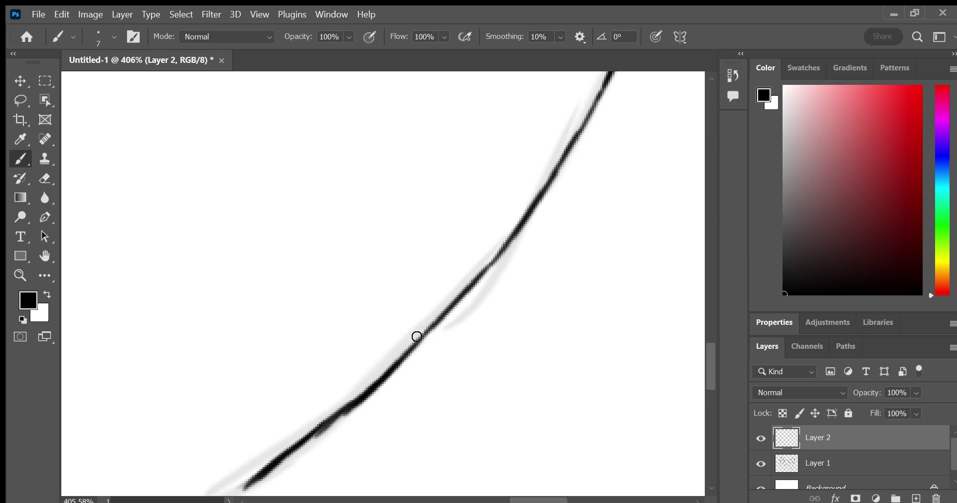
{"action": "left_click_drag", "start_coordinate": [260, 474], "coordinate": [235, 496]}
{"action": "key", "text": "h"}
{"action": "left_click_drag", "start_coordinate": [109, 263], "coordinate": [399, 445]}
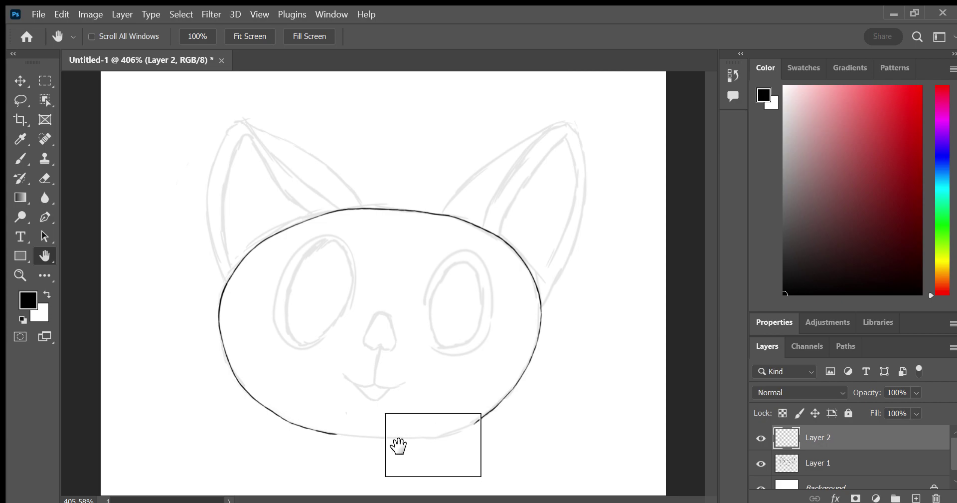
Thicken the diagonal outline section and ink the chin line along the guide
{"action": "left_click", "coordinate": [29, 161]}
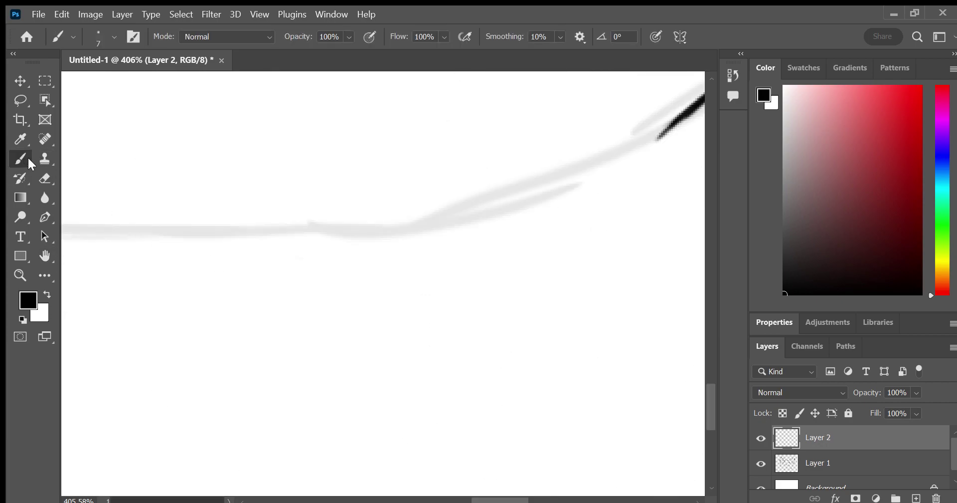
{"action": "left_click_drag", "start_coordinate": [667, 136], "coordinate": [597, 166]}
{"action": "left_click_drag", "start_coordinate": [678, 120], "coordinate": [636, 148]}
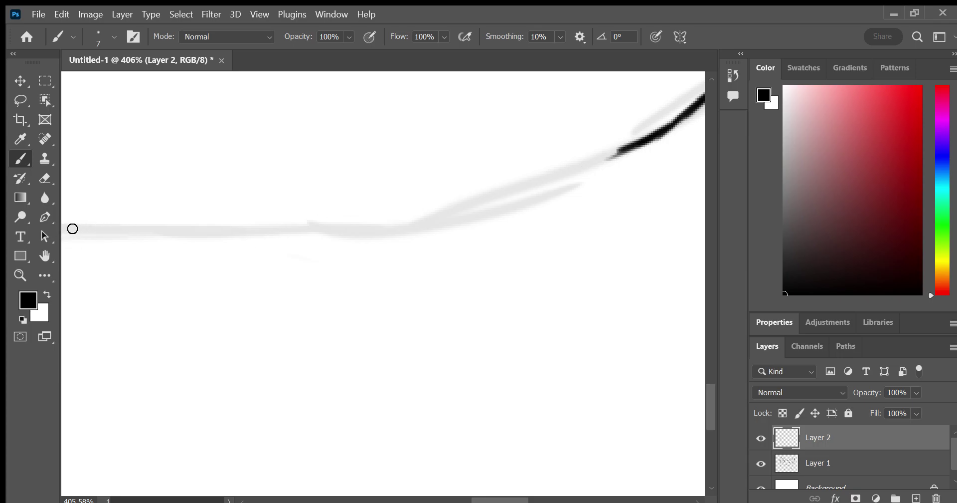
{"action": "mouse_move", "coordinate": [73, 228]}
{"action": "left_mouse_down"}
{"action": "mouse_move", "coordinate": [325, 228]}
{"action": "mouse_move", "coordinate": [441, 213]}
{"action": "left_mouse_up"}
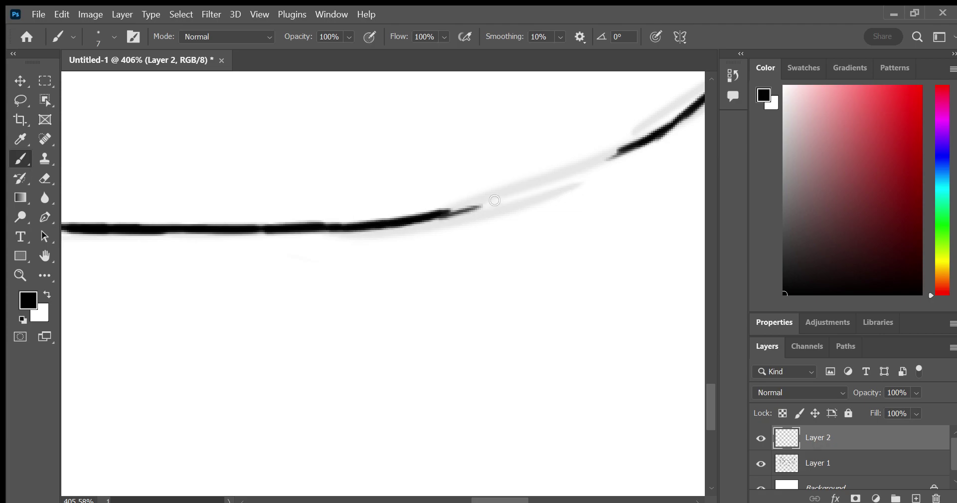
{"action": "left_click_drag", "start_coordinate": [458, 215], "coordinate": [643, 143]}
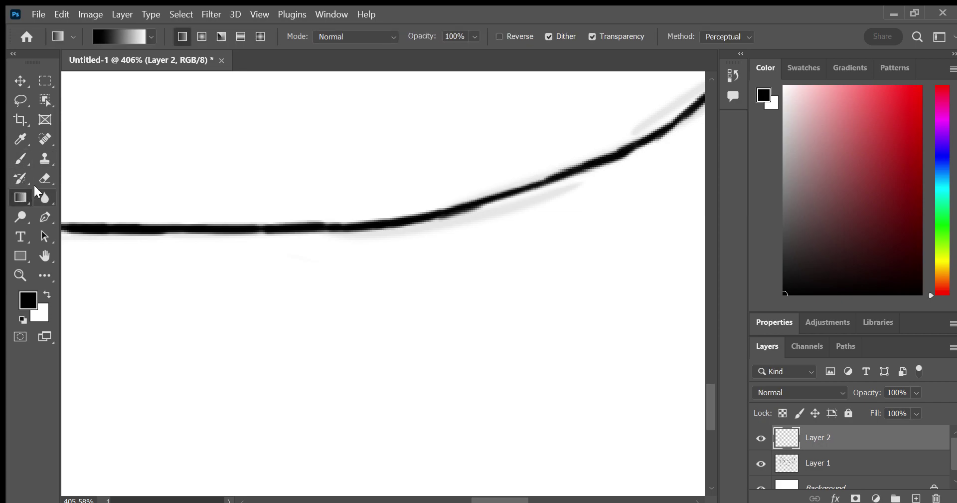
Erase a bumpy kink in the chin stroke and repaint it smooth
{"action": "left_click", "coordinate": [45, 178]}
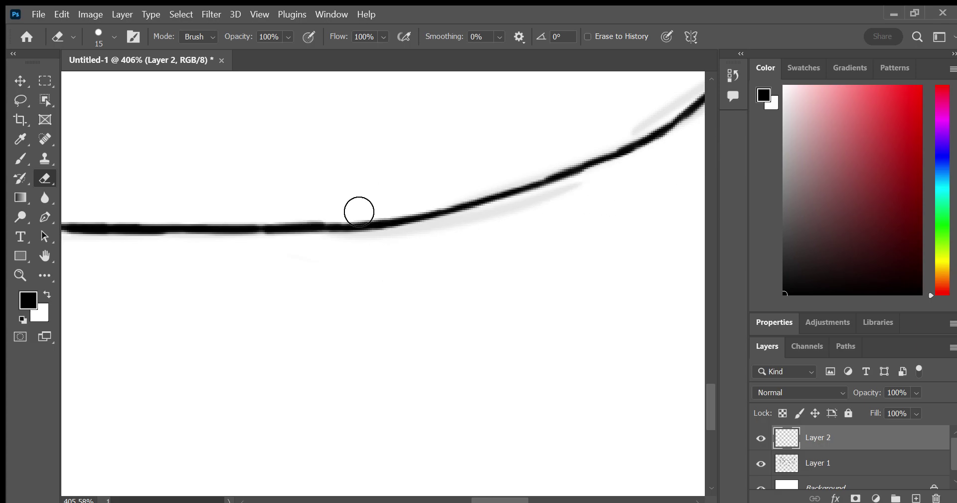
{"action": "left_click_drag", "start_coordinate": [591, 158], "coordinate": [620, 138]}
{"action": "left_click", "coordinate": [26, 156]}
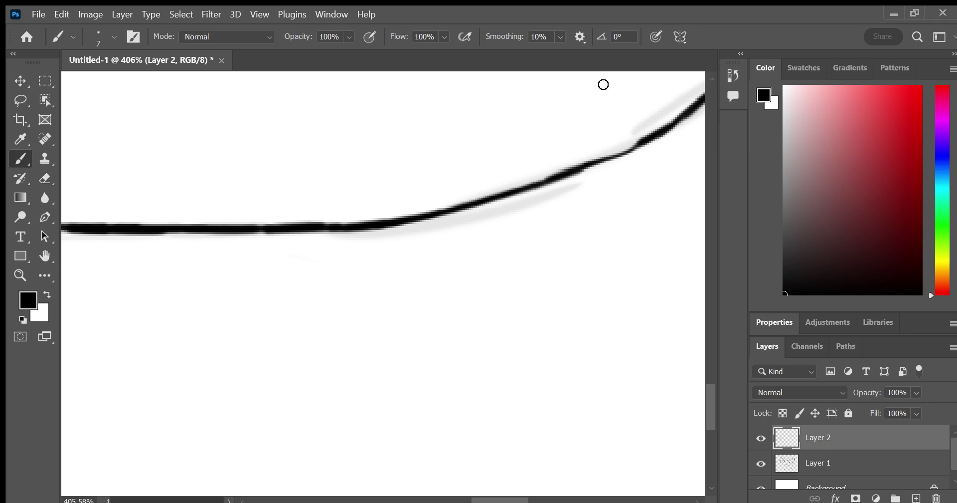
{"action": "left_click_drag", "start_coordinate": [581, 169], "coordinate": [632, 145]}
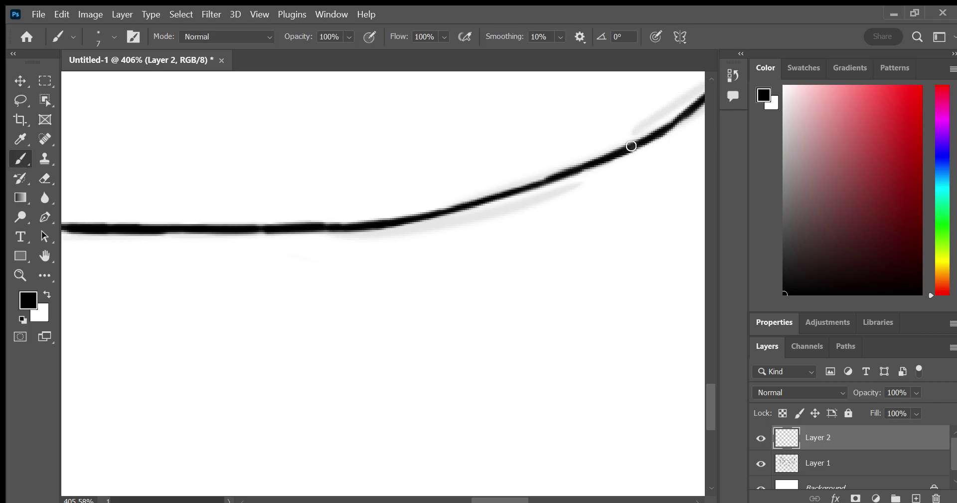
{"action": "left_click", "coordinate": [45, 256]}
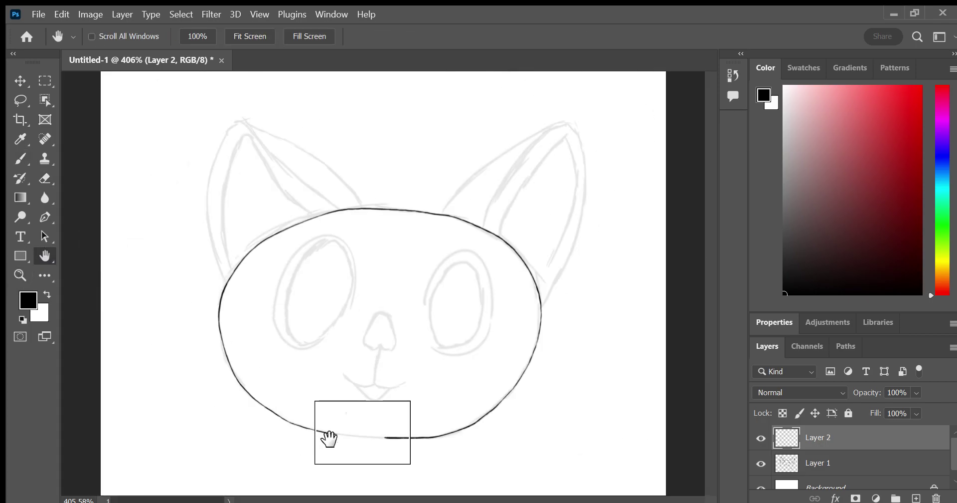
Erase the stray grey mark above the chin, then return to Layer 2 with the Brush
{"action": "left_click_drag", "start_coordinate": [235, 297], "coordinate": [341, 425]}
{"action": "left_click", "coordinate": [22, 156]}
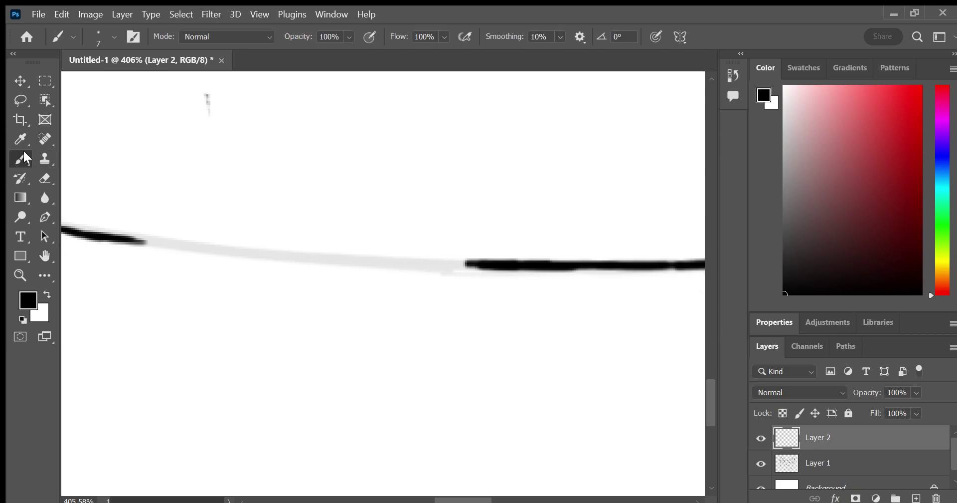
{"action": "left_click", "coordinate": [45, 178]}
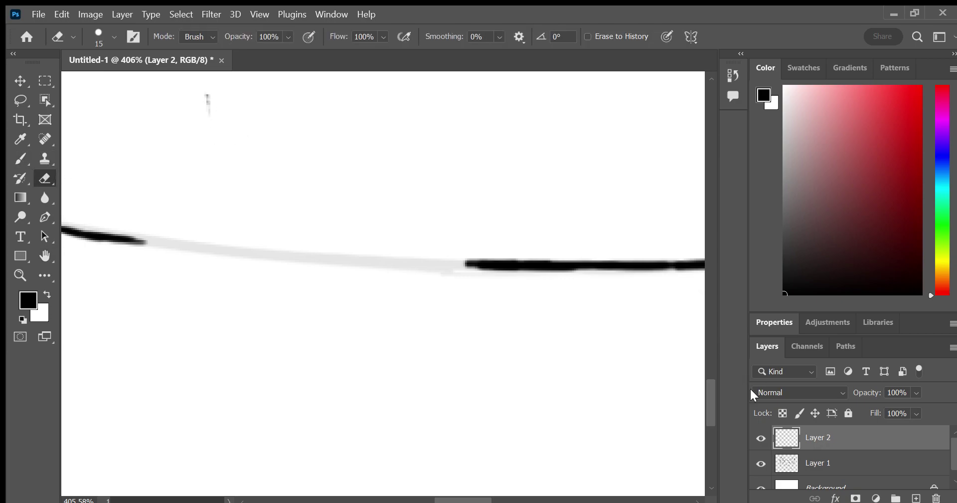
{"action": "left_click", "coordinate": [799, 463]}
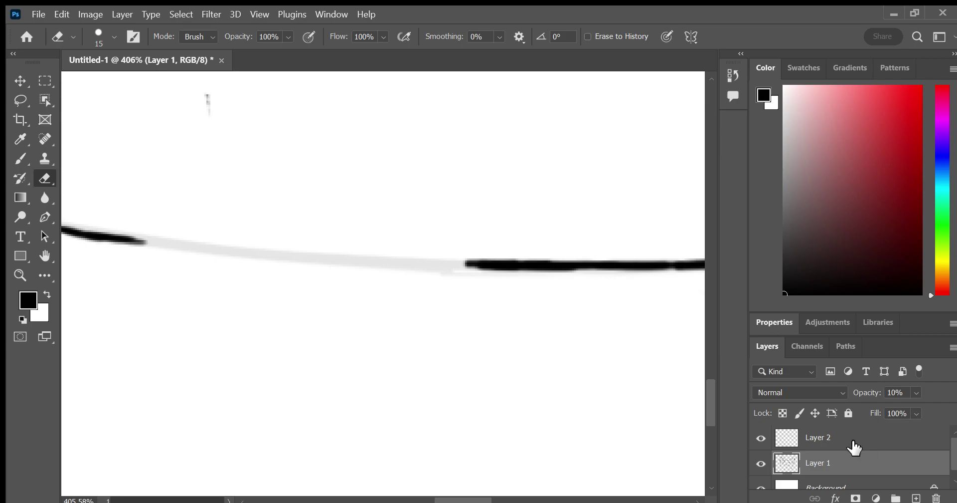
{"action": "left_click", "coordinate": [831, 479]}
{"action": "left_click", "coordinate": [211, 106]}
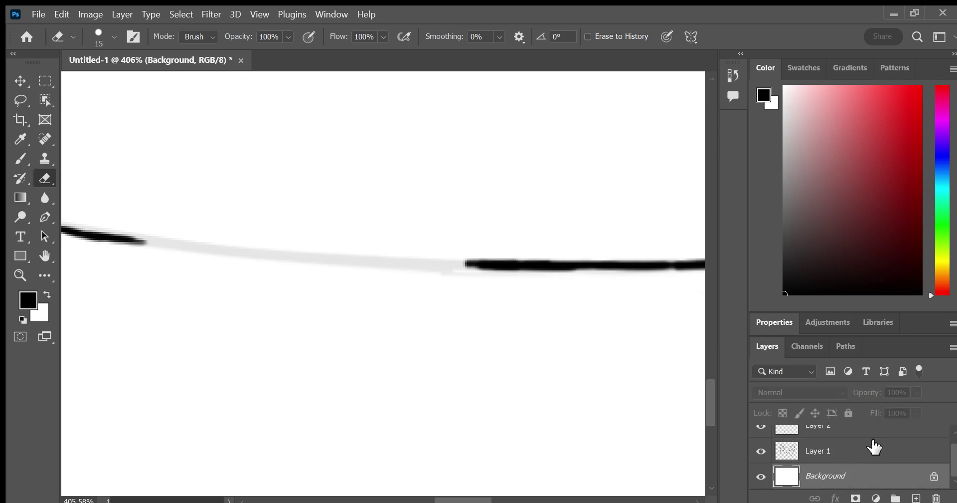
{"action": "left_click", "coordinate": [855, 453]}
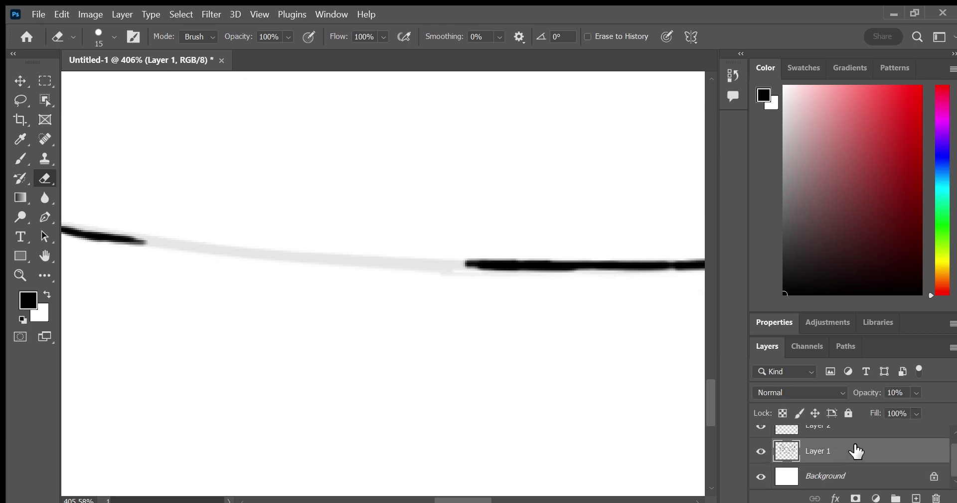
{"action": "left_click", "coordinate": [837, 432]}
{"action": "left_click", "coordinate": [27, 162]}
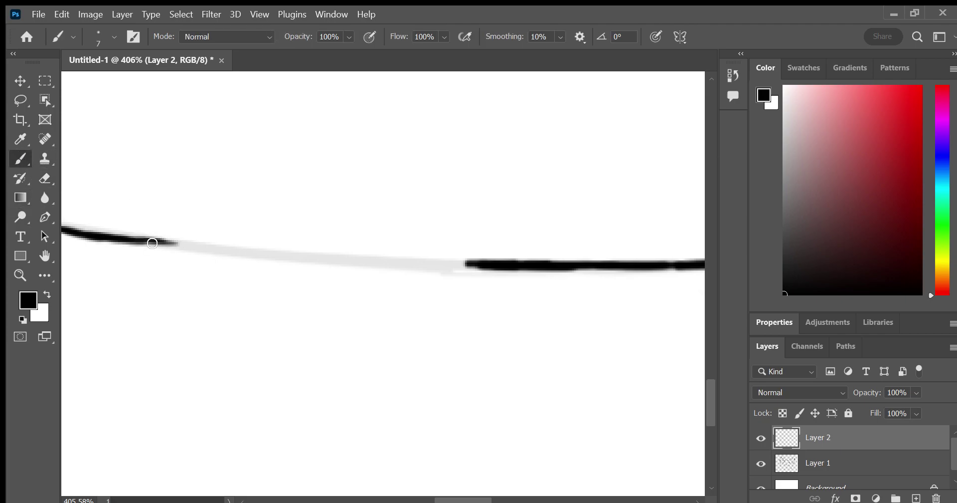
Close the gap in the chin line with one black stroke
{"action": "mouse_move", "coordinate": [147, 241]}
{"action": "left_mouse_down"}
{"action": "mouse_move", "coordinate": [295, 257]}
{"action": "mouse_move", "coordinate": [286, 259]}
{"action": "mouse_move", "coordinate": [485, 264]}
{"action": "left_mouse_up"}
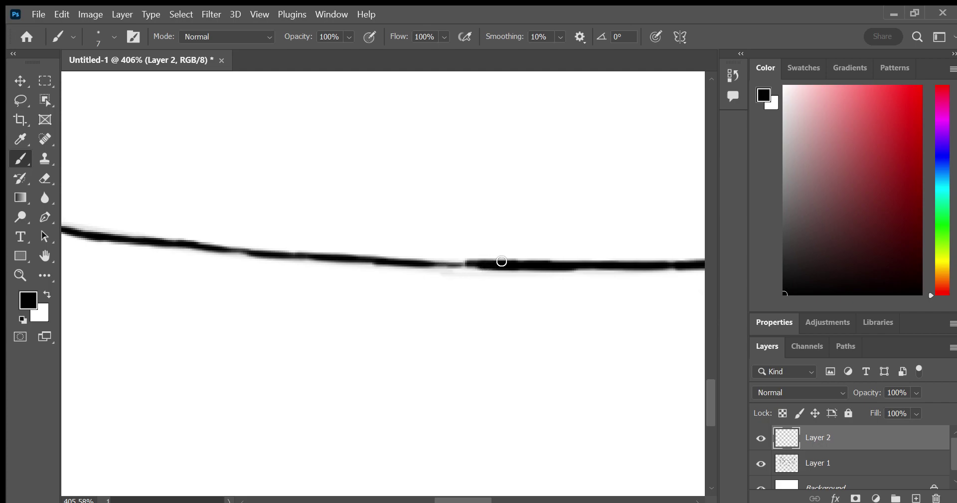
{"action": "key", "text": "h"}
{"action": "mouse_move", "coordinate": [278, 265]}
{"action": "left_mouse_down"}
{"action": "mouse_move", "coordinate": [316, 230]}
{"action": "mouse_move", "coordinate": [530, 240]}
{"action": "mouse_move", "coordinate": [517, 264]}
{"action": "mouse_move", "coordinate": [444, 207]}
{"action": "left_mouse_up"}
{"action": "left_click", "coordinate": [21, 156]}
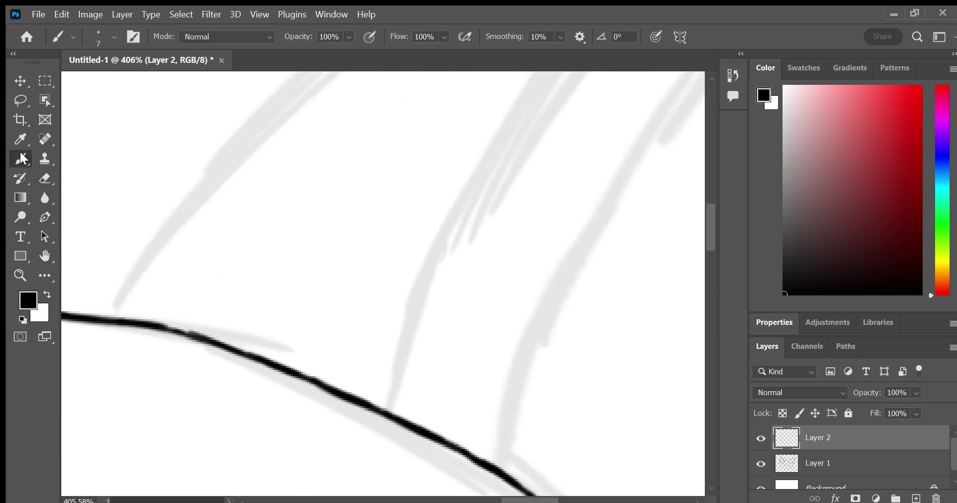
Ink three black ear lines rising from the head's upper right toward the right ear
{"action": "left_click_drag", "start_coordinate": [112, 315], "coordinate": [208, 177]}
{"action": "mouse_move", "coordinate": [171, 222]}
{"action": "left_mouse_down"}
{"action": "mouse_move", "coordinate": [243, 134]}
{"action": "mouse_move", "coordinate": [333, 68]}
{"action": "left_mouse_up"}
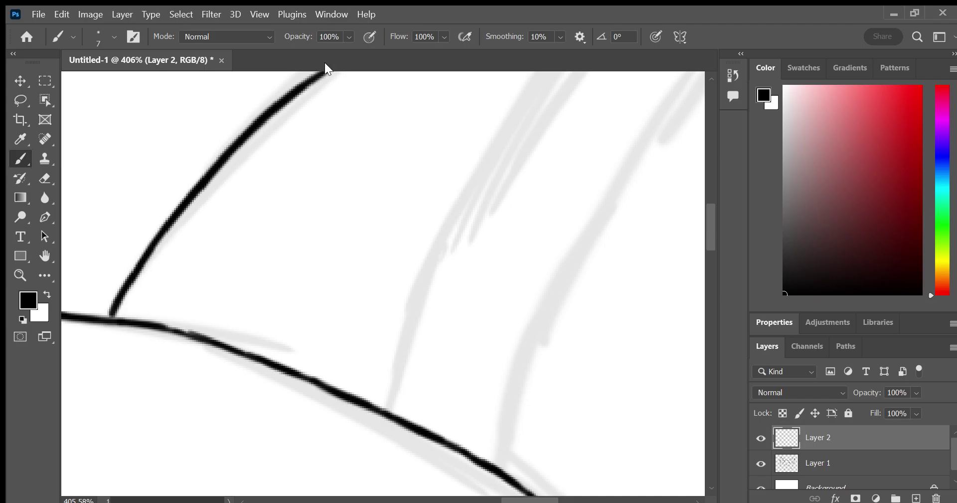
{"action": "mouse_move", "coordinate": [391, 408]}
{"action": "left_mouse_down"}
{"action": "mouse_move", "coordinate": [408, 312]}
{"action": "mouse_move", "coordinate": [558, 72]}
{"action": "left_mouse_up"}
{"action": "left_click_drag", "start_coordinate": [499, 455], "coordinate": [512, 375]}
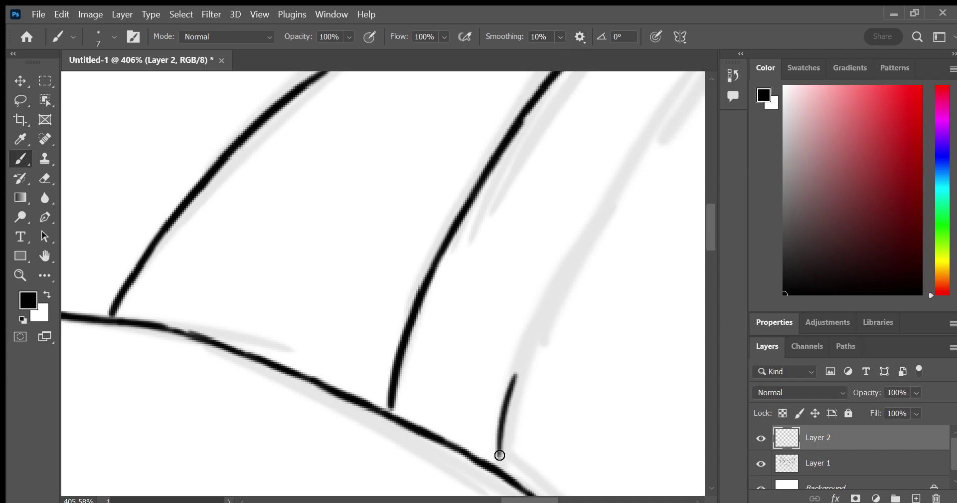
{"action": "mouse_move", "coordinate": [499, 455]}
{"action": "left_mouse_down"}
{"action": "mouse_move", "coordinate": [524, 344]}
{"action": "mouse_move", "coordinate": [635, 149]}
{"action": "mouse_move", "coordinate": [704, 73]}
{"action": "left_mouse_up"}
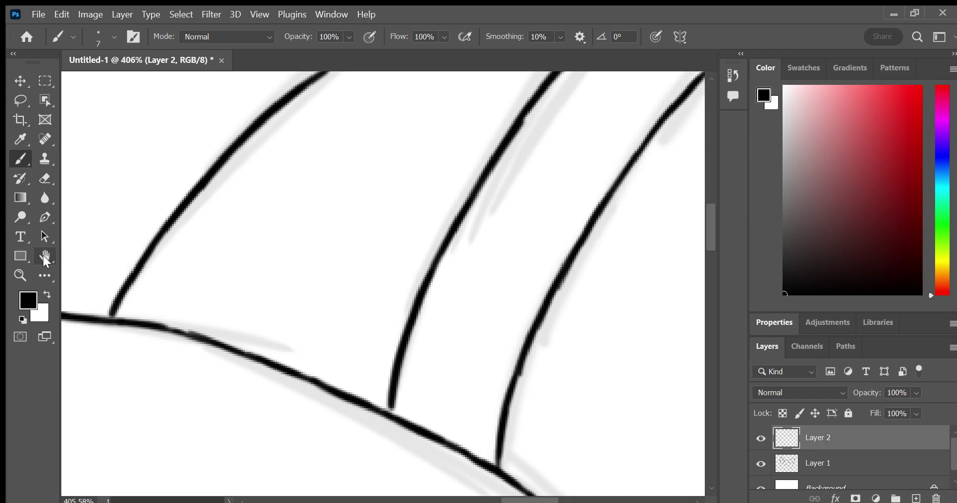
{"action": "key", "text": "h"}
{"action": "left_click_drag", "start_coordinate": [259, 265], "coordinate": [493, 165]}
Extend the three ear lines up and right, undoing and shortening an overshooting stroke
{"action": "left_click", "coordinate": [19, 160]}
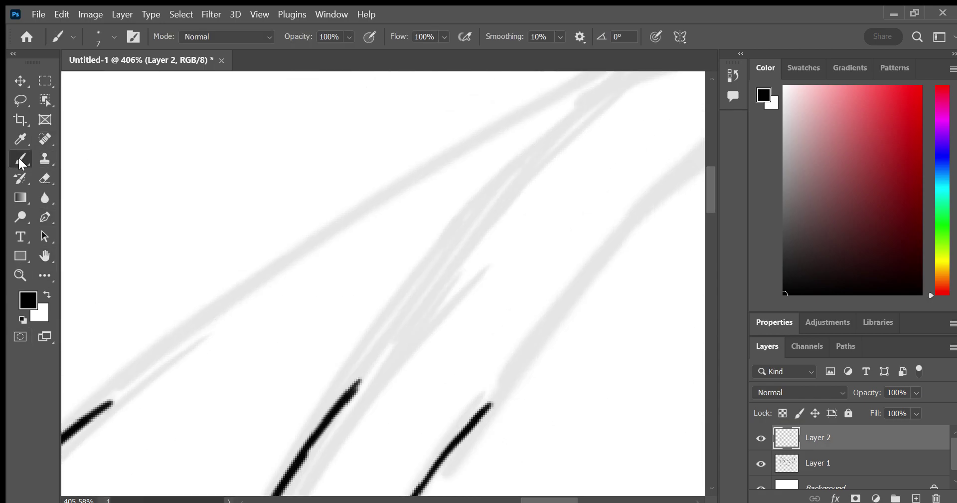
{"action": "mouse_move", "coordinate": [106, 406]}
{"action": "left_mouse_down"}
{"action": "mouse_move", "coordinate": [185, 340]}
{"action": "mouse_move", "coordinate": [129, 385]}
{"action": "mouse_move", "coordinate": [174, 347]}
{"action": "left_mouse_up"}
{"action": "mouse_move", "coordinate": [254, 287]}
{"action": "left_mouse_down"}
{"action": "mouse_move", "coordinate": [337, 221]}
{"action": "mouse_move", "coordinate": [323, 230]}
{"action": "mouse_move", "coordinate": [407, 184]}
{"action": "left_mouse_up"}
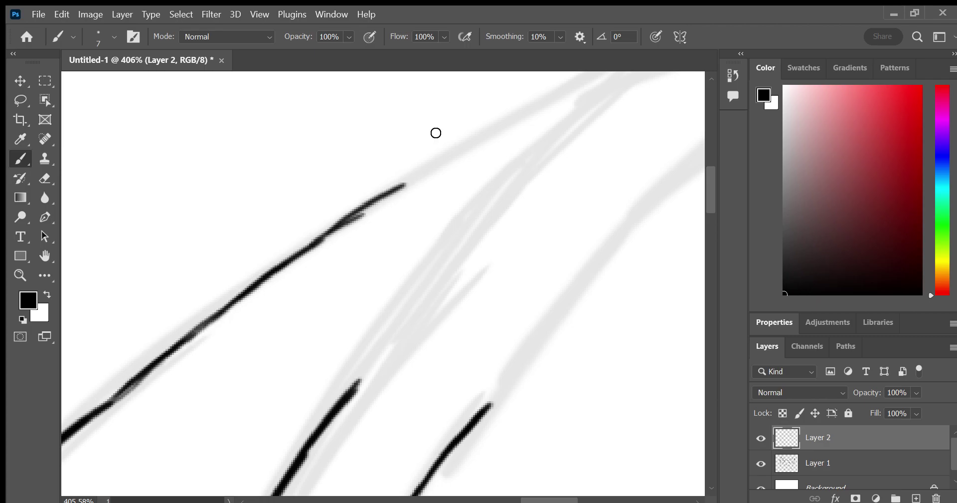
{"action": "key", "text": "ctrl+z"}
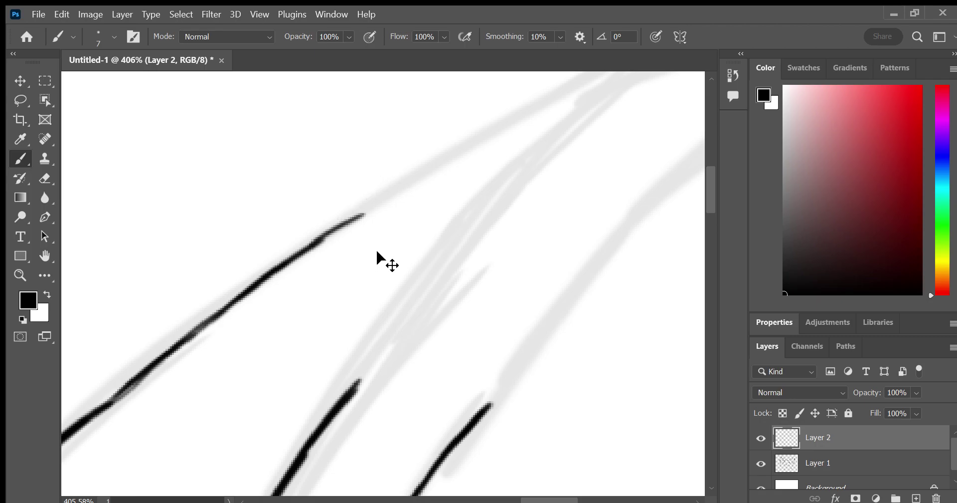
{"action": "key", "text": "ctrl+z"}
{"action": "mouse_move", "coordinate": [321, 240]}
{"action": "left_mouse_down"}
{"action": "mouse_move", "coordinate": [533, 99]}
{"action": "mouse_move", "coordinate": [585, 78]}
{"action": "left_mouse_up"}
{"action": "mouse_move", "coordinate": [356, 382]}
{"action": "left_mouse_down"}
{"action": "mouse_move", "coordinate": [501, 199]}
{"action": "mouse_move", "coordinate": [626, 91]}
{"action": "mouse_move", "coordinate": [671, 67]}
{"action": "left_mouse_up"}
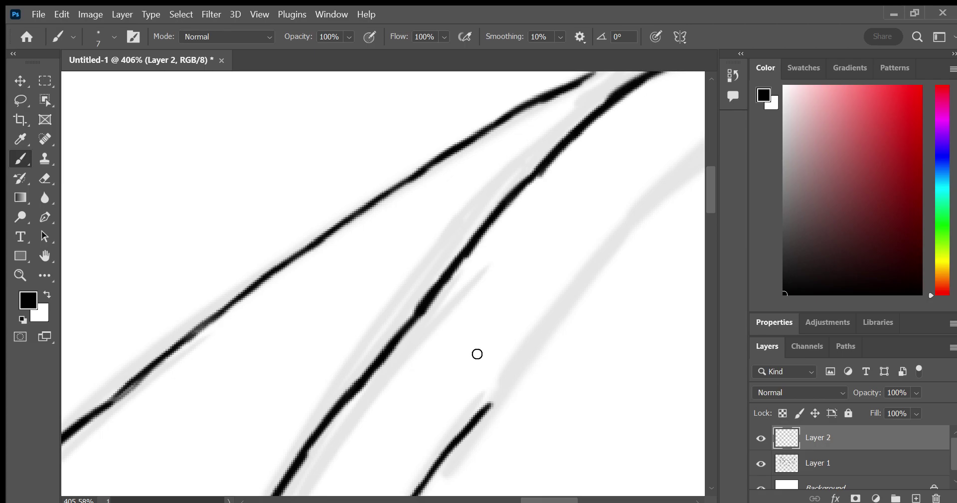
{"action": "mouse_move", "coordinate": [482, 414]}
{"action": "left_mouse_down"}
{"action": "mouse_move", "coordinate": [613, 238]}
{"action": "mouse_move", "coordinate": [704, 159]}
{"action": "left_mouse_up"}
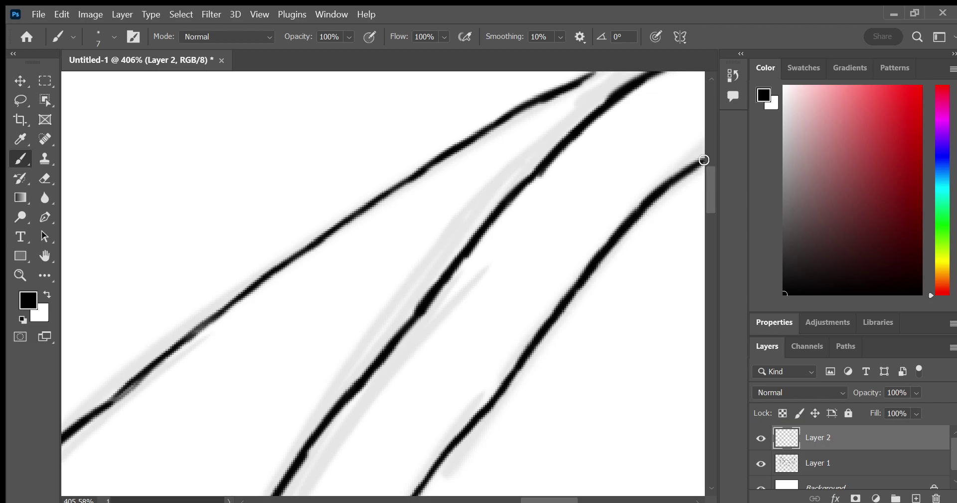
Carry the ear lines over the tip and down, redrawing the inner line to the tip
{"action": "key", "text": "h"}
{"action": "mouse_move", "coordinate": [90, 258]}
{"action": "left_mouse_down"}
{"action": "mouse_move", "coordinate": [464, 242]}
{"action": "mouse_move", "coordinate": [540, 150]}
{"action": "left_mouse_up"}
{"action": "key", "text": "b"}
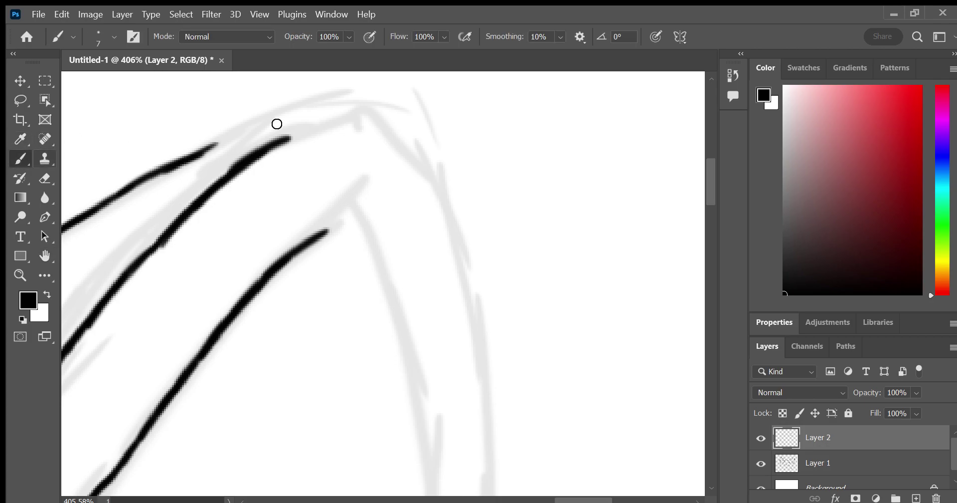
{"action": "mouse_move", "coordinate": [186, 156]}
{"action": "left_mouse_down"}
{"action": "mouse_move", "coordinate": [354, 107]}
{"action": "mouse_move", "coordinate": [363, 113]}
{"action": "left_mouse_up"}
{"action": "mouse_move", "coordinate": [269, 149]}
{"action": "left_mouse_down"}
{"action": "mouse_move", "coordinate": [344, 125]}
{"action": "mouse_move", "coordinate": [331, 121]}
{"action": "left_mouse_up"}
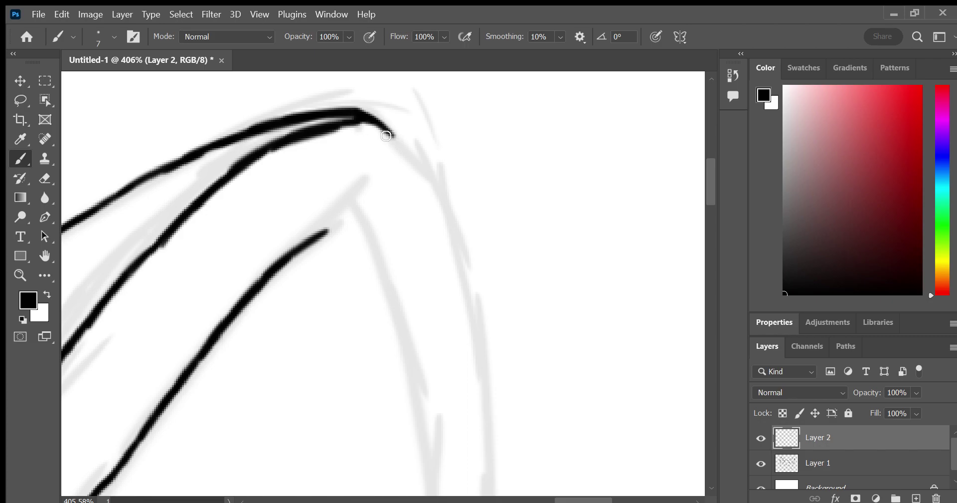
{"action": "mouse_move", "coordinate": [384, 130]}
{"action": "left_mouse_down"}
{"action": "mouse_move", "coordinate": [452, 220]}
{"action": "mouse_move", "coordinate": [481, 382]}
{"action": "left_mouse_up"}
{"action": "left_click_drag", "start_coordinate": [467, 273], "coordinate": [488, 486]}
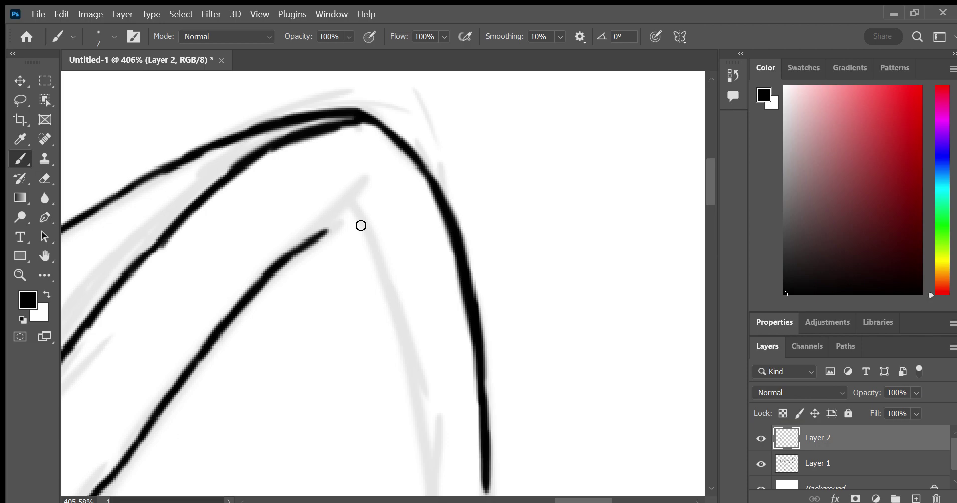
{"action": "mouse_move", "coordinate": [307, 248]}
{"action": "left_mouse_down"}
{"action": "mouse_move", "coordinate": [361, 176]}
{"action": "mouse_move", "coordinate": [398, 307]}
{"action": "left_mouse_up"}
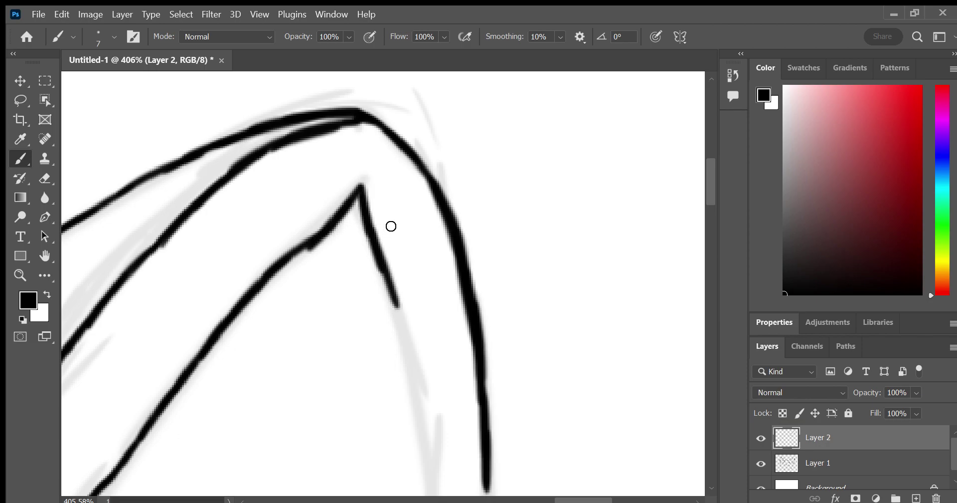
{"action": "key", "text": "ctrl+z"}
{"action": "key", "text": "ctrl+z"}
{"action": "key", "text": "ctrl+z"}
{"action": "key", "text": "ctrl+z"}
{"action": "key", "text": "ctrl+z"}
{"action": "key", "text": "ctrl+z"}
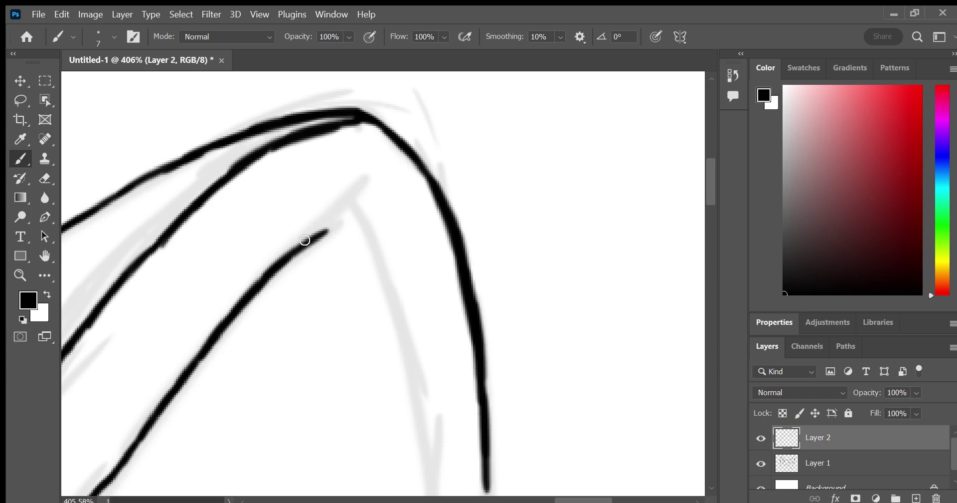
{"action": "mouse_move", "coordinate": [314, 236]}
{"action": "left_mouse_down"}
{"action": "mouse_move", "coordinate": [354, 198]}
{"action": "mouse_move", "coordinate": [394, 291]}
{"action": "mouse_move", "coordinate": [433, 489]}
{"action": "left_mouse_up"}
Extend both right-ear lines down along the sketch, redoing the left one
{"action": "key", "text": "h"}
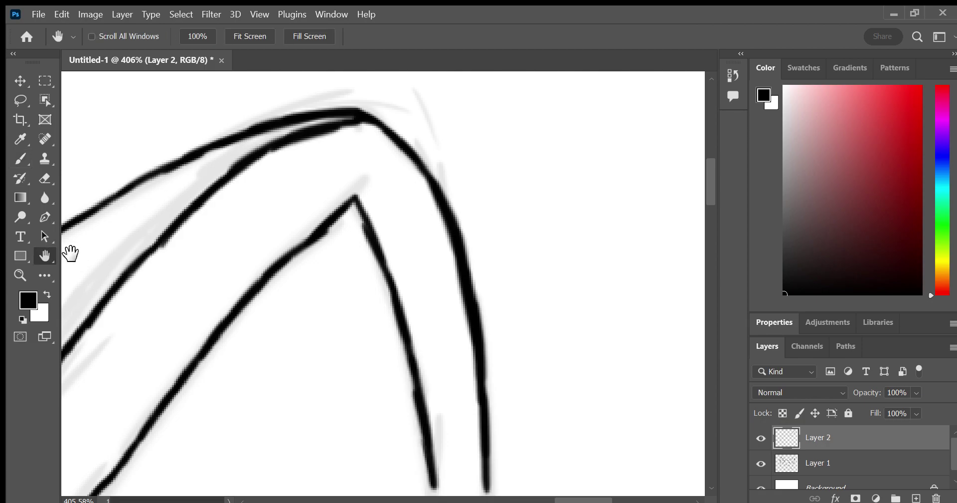
{"action": "left_click_drag", "start_coordinate": [367, 301], "coordinate": [558, 213]}
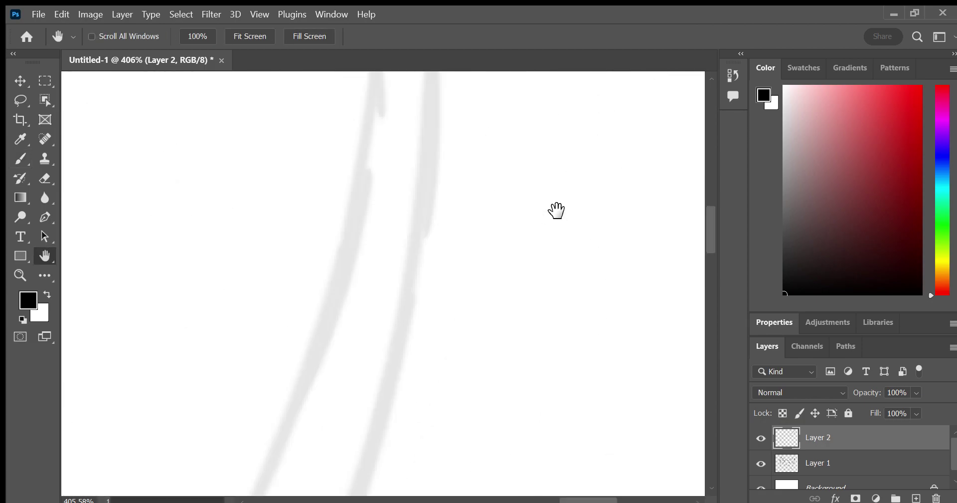
{"action": "left_click_drag", "start_coordinate": [385, 231], "coordinate": [551, 207]}
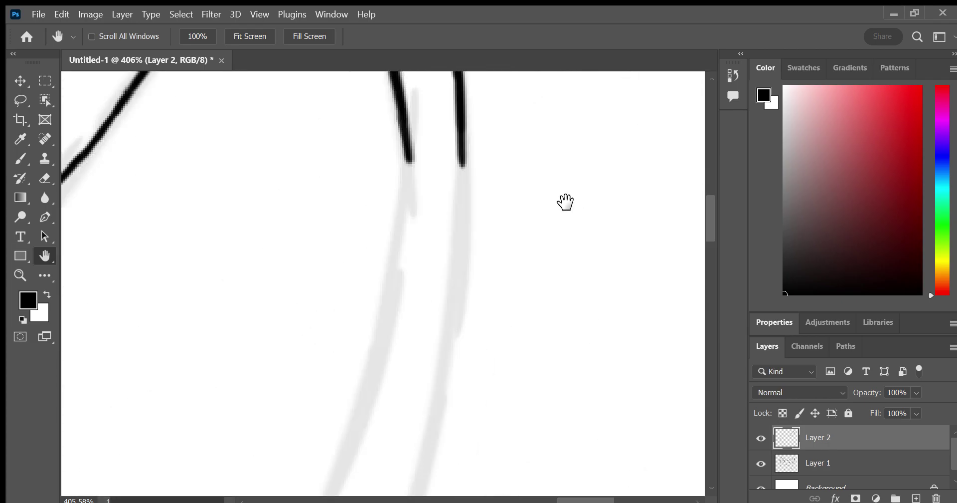
{"action": "left_click", "coordinate": [21, 151]}
{"action": "mouse_move", "coordinate": [462, 167]}
{"action": "left_mouse_down"}
{"action": "mouse_move", "coordinate": [460, 246]}
{"action": "mouse_move", "coordinate": [421, 492]}
{"action": "left_mouse_up"}
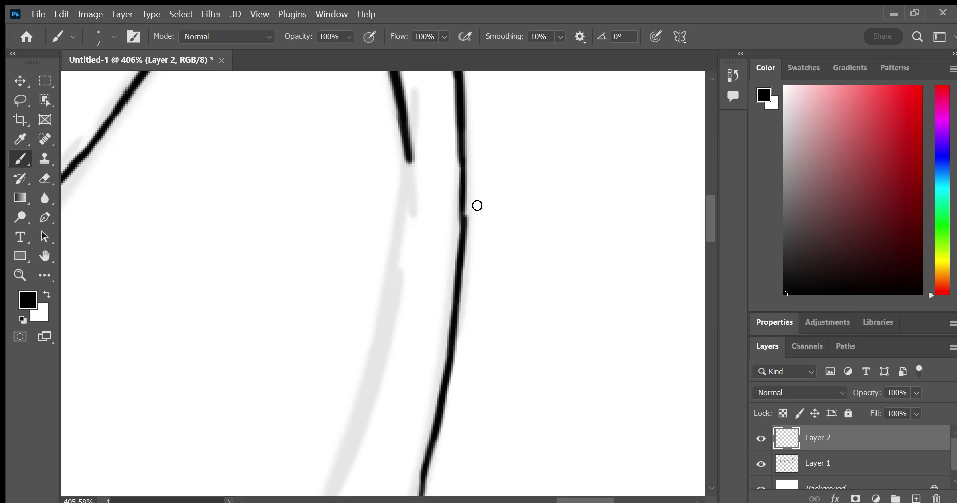
{"action": "mouse_move", "coordinate": [410, 160]}
{"action": "left_mouse_down"}
{"action": "mouse_move", "coordinate": [387, 314]}
{"action": "mouse_move", "coordinate": [349, 434]}
{"action": "left_mouse_up"}
{"action": "key", "text": "ctrl+z"}
{"action": "left_click_drag", "start_coordinate": [394, 275], "coordinate": [328, 493]}
Continue the inner and outer ear lines down toward the ear base
{"action": "key", "text": "h"}
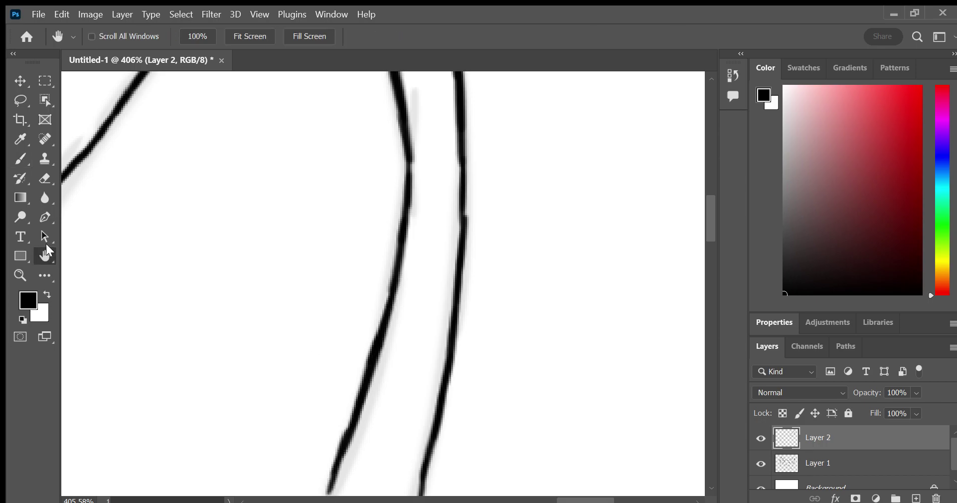
{"action": "left_click_drag", "start_coordinate": [391, 314], "coordinate": [549, 252]}
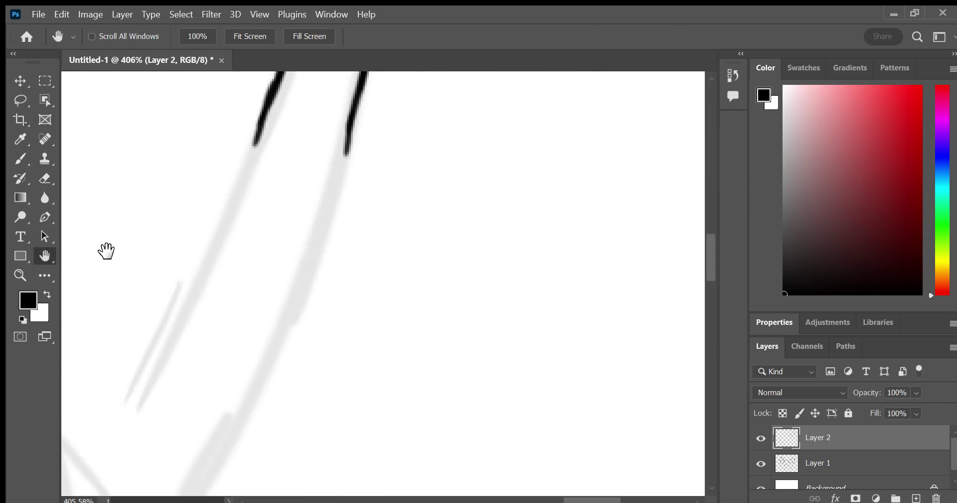
{"action": "left_click", "coordinate": [21, 159]}
{"action": "mouse_move", "coordinate": [261, 144]}
{"action": "left_mouse_down"}
{"action": "mouse_move", "coordinate": [210, 273]}
{"action": "mouse_move", "coordinate": [101, 474]}
{"action": "left_mouse_up"}
{"action": "mouse_move", "coordinate": [348, 139]}
{"action": "left_mouse_down"}
{"action": "mouse_move", "coordinate": [259, 364]}
{"action": "mouse_move", "coordinate": [190, 490]}
{"action": "left_mouse_up"}
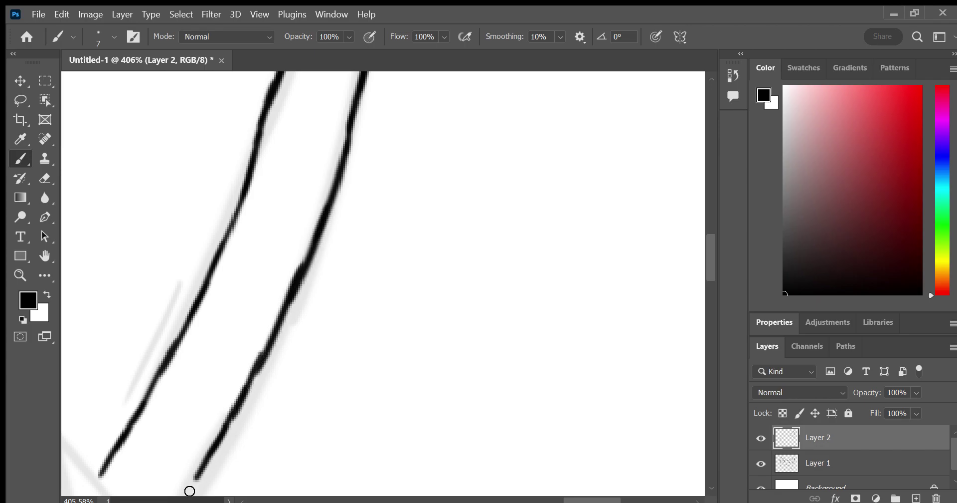
Join the inner ear line to the main line and extend the outer line along the guide
{"action": "left_click", "coordinate": [44, 255]}
{"action": "left_click_drag", "start_coordinate": [321, 203], "coordinate": [531, 309]}
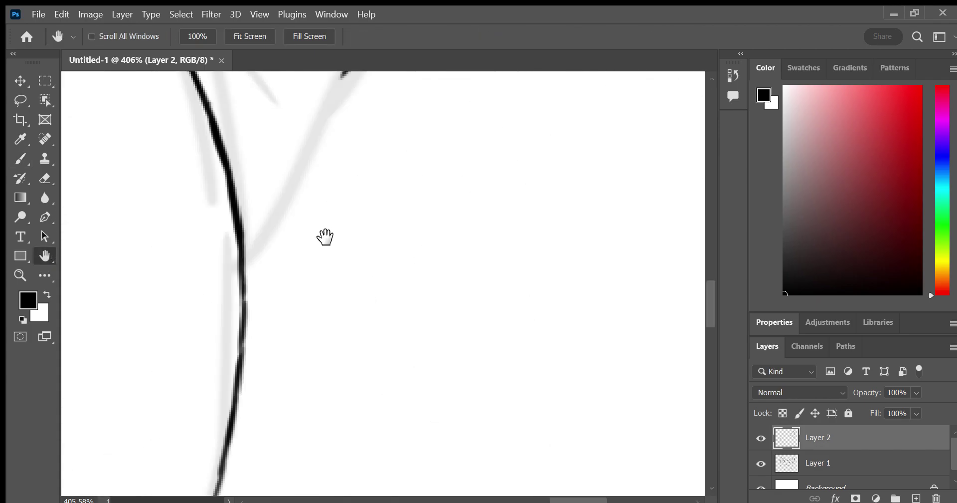
{"action": "left_click_drag", "start_coordinate": [325, 236], "coordinate": [547, 279]}
{"action": "left_click", "coordinate": [14, 159]}
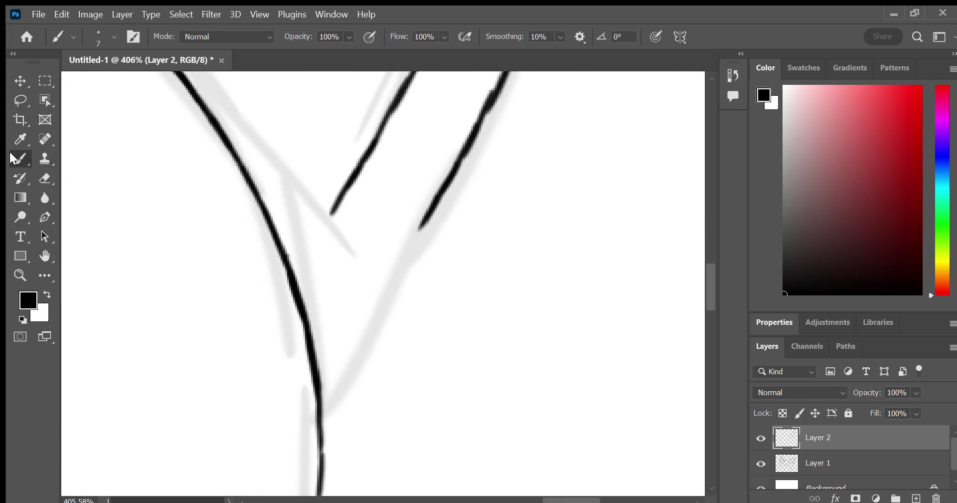
{"action": "left_click_drag", "start_coordinate": [332, 214], "coordinate": [280, 272]}
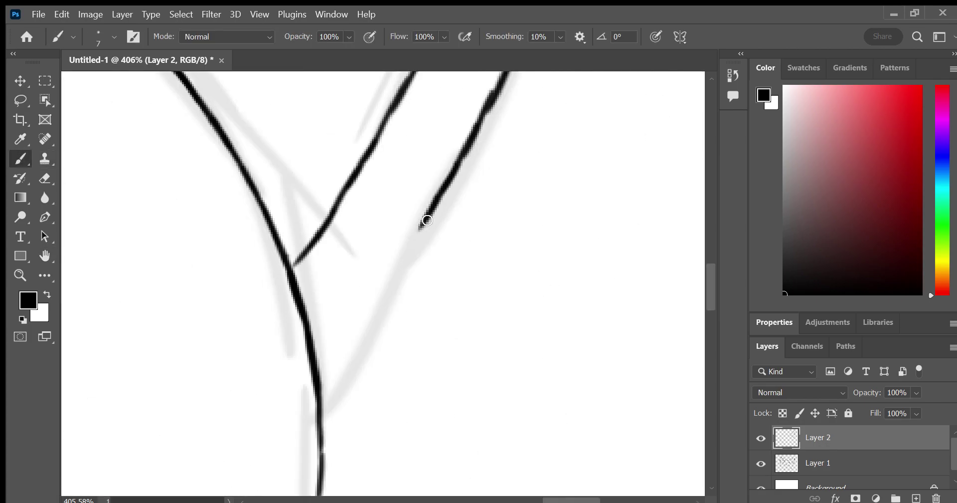
{"action": "left_click_drag", "start_coordinate": [427, 220], "coordinate": [335, 359]}
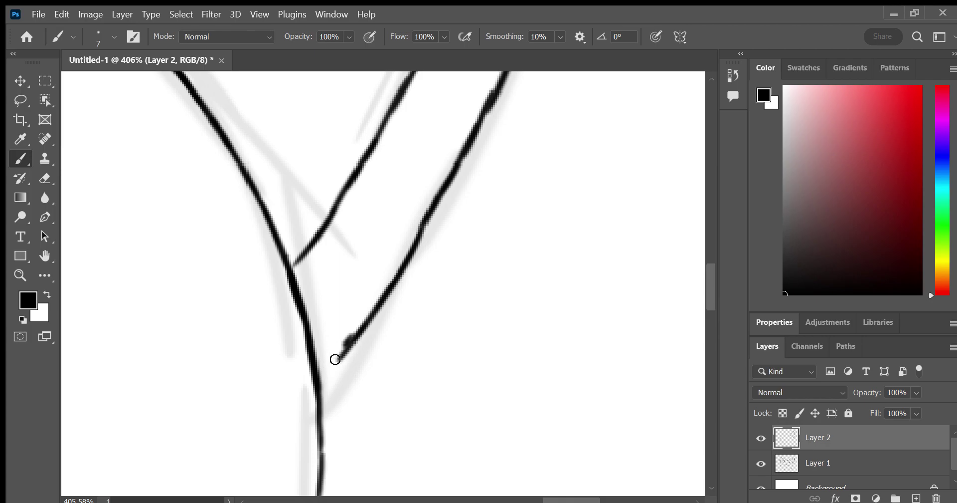
{"action": "key", "text": "h"}
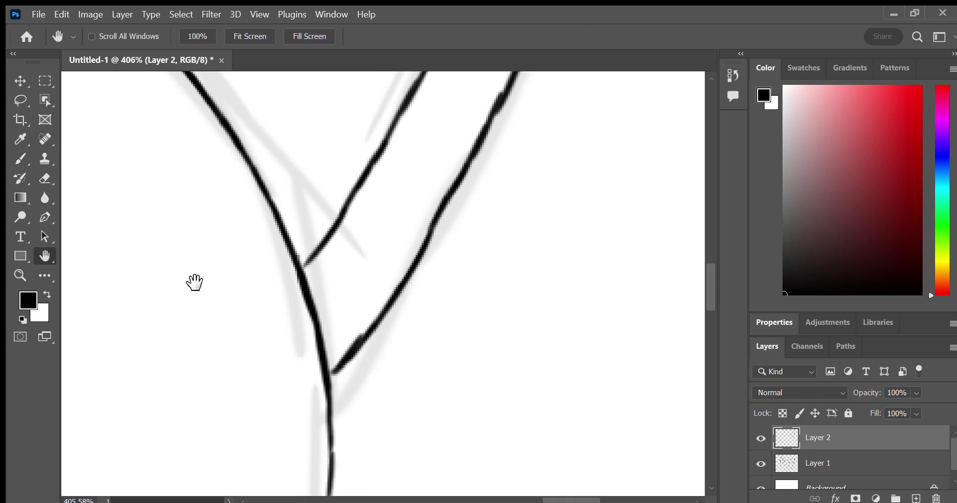
{"action": "mouse_move", "coordinate": [193, 280]}
{"action": "left_mouse_down"}
{"action": "mouse_move", "coordinate": [384, 377]}
{"action": "mouse_move", "coordinate": [354, 378]}
{"action": "left_mouse_up"}
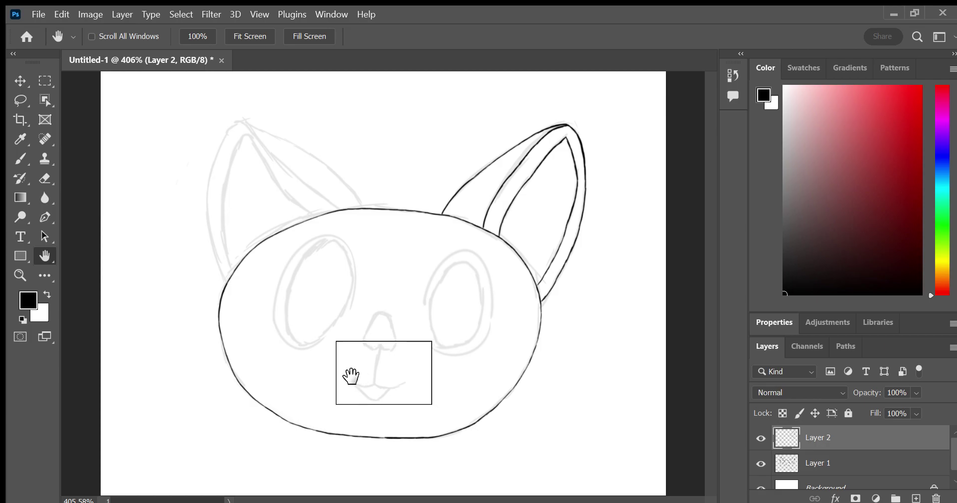
Undo the last inner ear strokes and their lower parts
{"action": "mouse_move", "coordinate": [354, 378]}
{"action": "left_mouse_down"}
{"action": "mouse_move", "coordinate": [568, 229]}
{"action": "mouse_move", "coordinate": [594, 182]}
{"action": "left_mouse_up"}
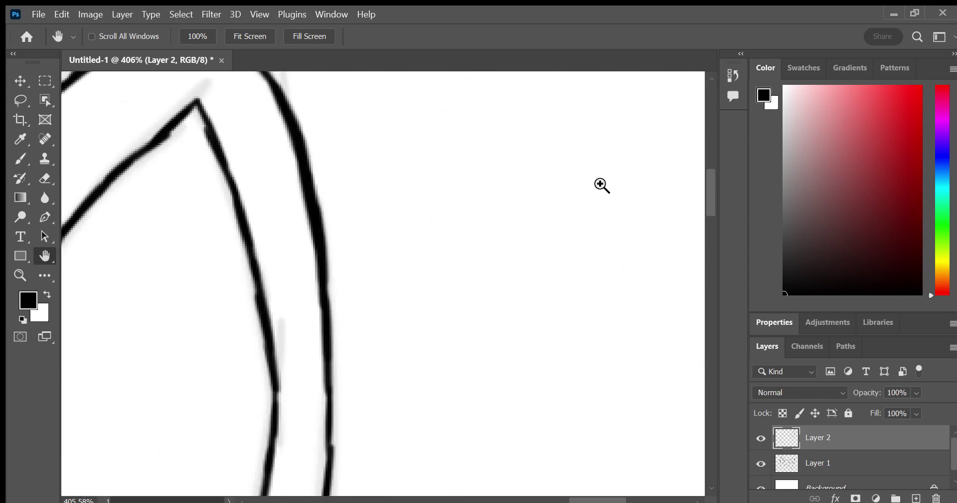
{"action": "left_click_drag", "start_coordinate": [459, 333], "coordinate": [567, 270]}
{"action": "key", "text": "ctrl+z"}
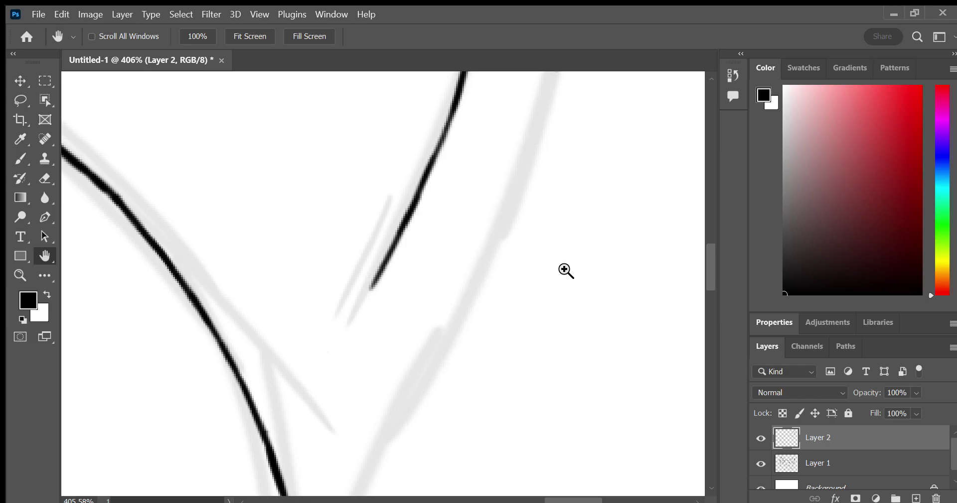
{"action": "key", "text": "ctrl+z"}
{"action": "mouse_move", "coordinate": [534, 314]}
{"action": "left_mouse_down"}
{"action": "mouse_move", "coordinate": [560, 306]}
{"action": "mouse_move", "coordinate": [554, 311]}
{"action": "left_mouse_up"}
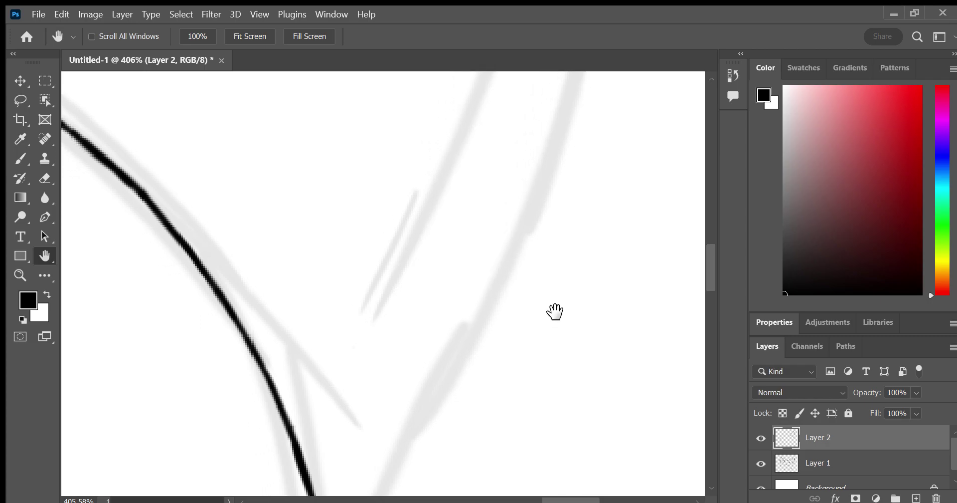
{"action": "mouse_move", "coordinate": [376, 220]}
{"action": "left_mouse_down"}
{"action": "mouse_move", "coordinate": [478, 291]}
{"action": "mouse_move", "coordinate": [476, 273]}
{"action": "left_mouse_up"}
{"action": "key", "text": "ctrl+z"}
{"action": "key", "text": "ctrl+z"}
{"action": "key", "text": "ctrl+z"}
{"action": "key", "text": "ctrl+z"}
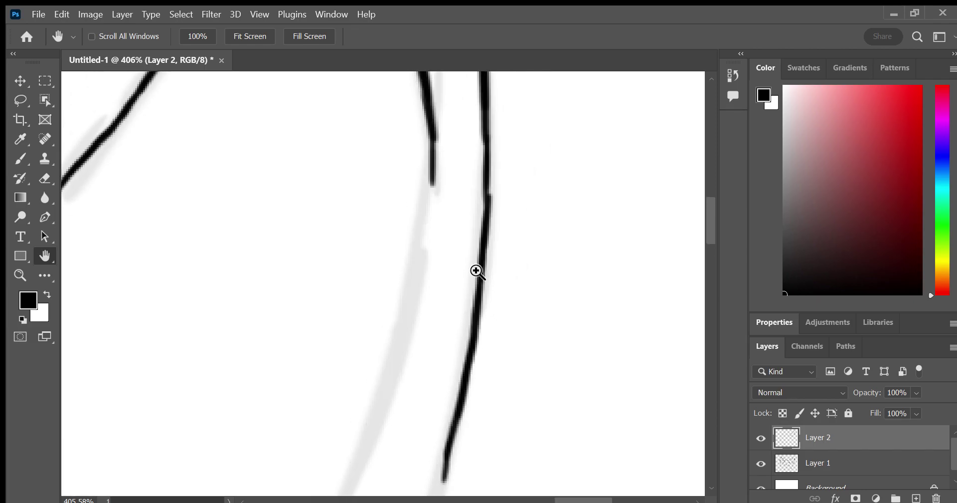
{"action": "key", "text": "ctrl+z"}
{"action": "key", "text": "ctrl+z"}
{"action": "key", "text": "ctrl+z"}
{"action": "key", "text": "ctrl+z"}
{"action": "key", "text": "ctrl+z"}
{"action": "key", "text": "ctrl+z"}
{"action": "key", "text": "ctrl+z"}
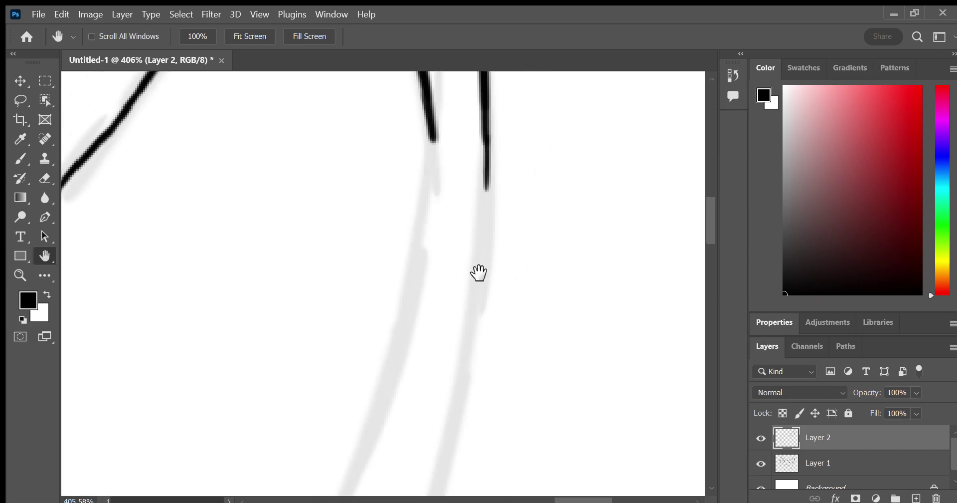
Redraw the middle line down the sketch to the bottom and extend the right-hand line
{"action": "left_click", "coordinate": [15, 156]}
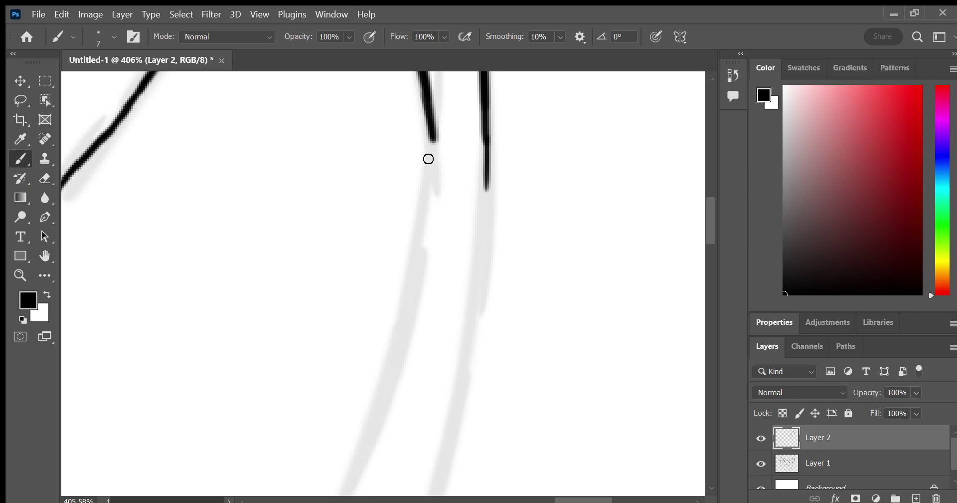
{"action": "left_click_drag", "start_coordinate": [432, 130], "coordinate": [403, 299]}
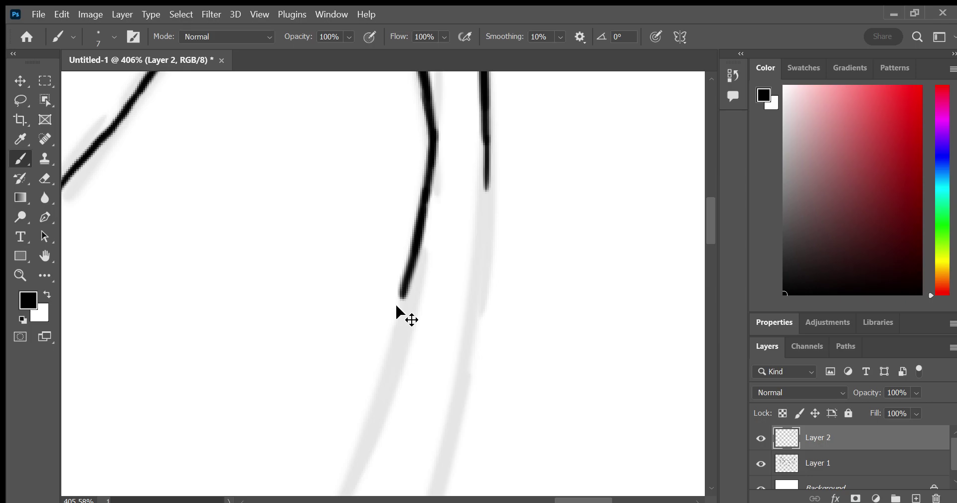
{"action": "key", "text": "ctrl+z"}
{"action": "key", "text": "ctrl+z"}
{"action": "key", "text": "ctrl+z"}
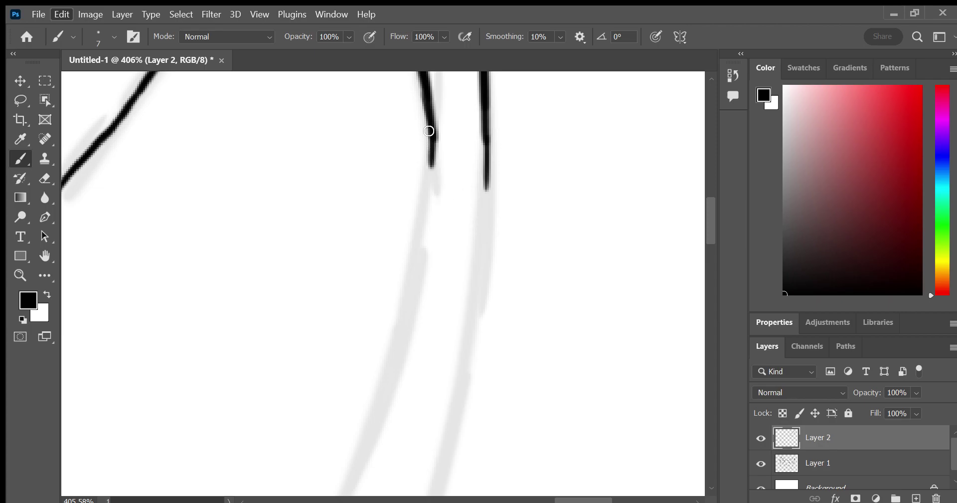
{"action": "mouse_move", "coordinate": [429, 131]}
{"action": "left_mouse_down"}
{"action": "mouse_move", "coordinate": [431, 173]}
{"action": "mouse_move", "coordinate": [395, 339]}
{"action": "left_mouse_up"}
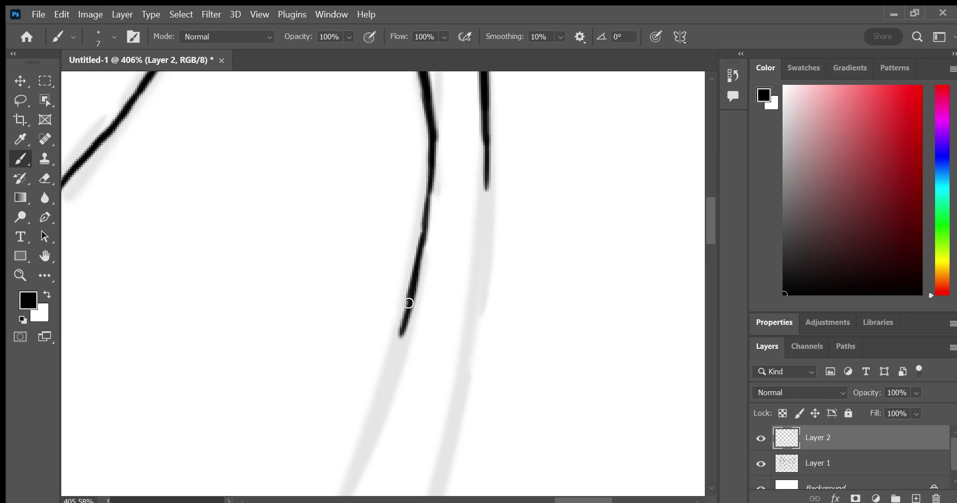
{"action": "left_click_drag", "start_coordinate": [409, 302], "coordinate": [349, 470]}
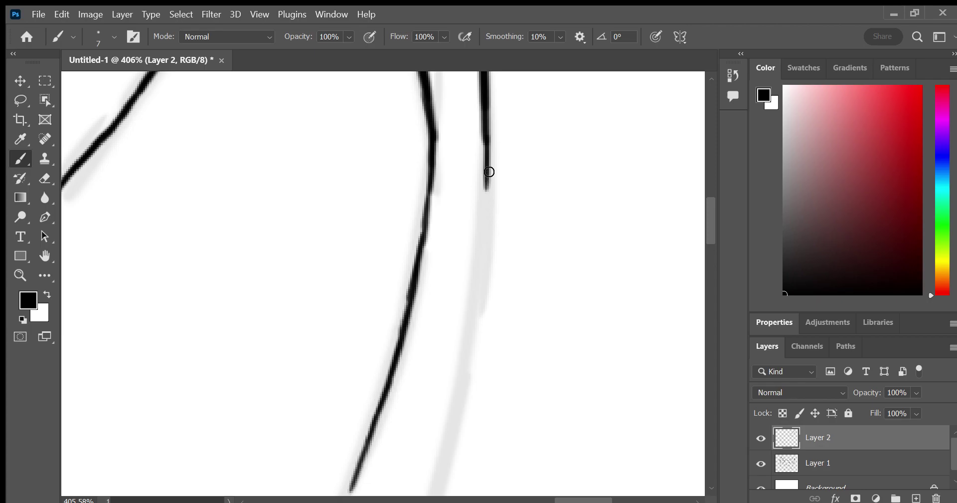
{"action": "mouse_move", "coordinate": [489, 172]}
{"action": "left_mouse_down"}
{"action": "mouse_move", "coordinate": [482, 314]}
{"action": "mouse_move", "coordinate": [485, 290]}
{"action": "mouse_move", "coordinate": [430, 489]}
{"action": "left_mouse_up"}
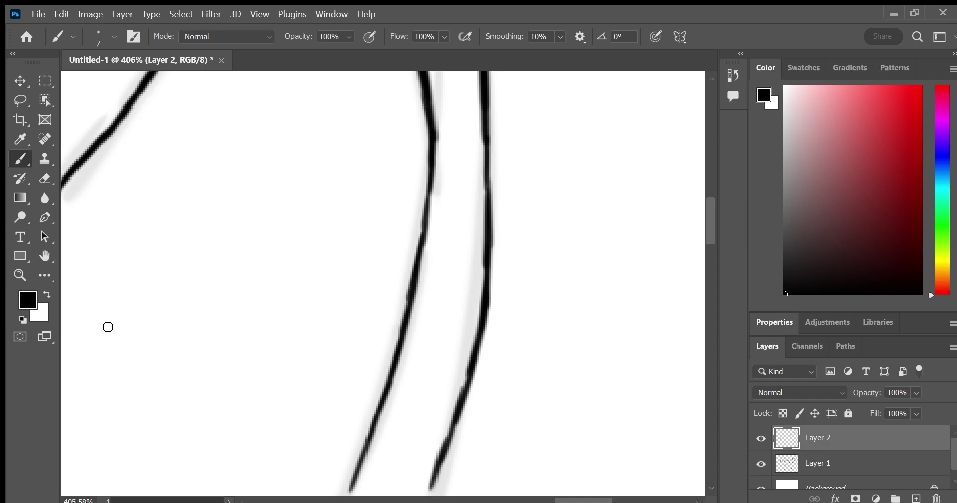
Ink the middle line down the sketch and redraw the right-hand line thicker
{"action": "key", "text": "h"}
{"action": "mouse_move", "coordinate": [75, 252]}
{"action": "left_mouse_down"}
{"action": "mouse_move", "coordinate": [280, 182]}
{"action": "mouse_move", "coordinate": [304, 239]}
{"action": "mouse_move", "coordinate": [93, 173]}
{"action": "left_mouse_up"}
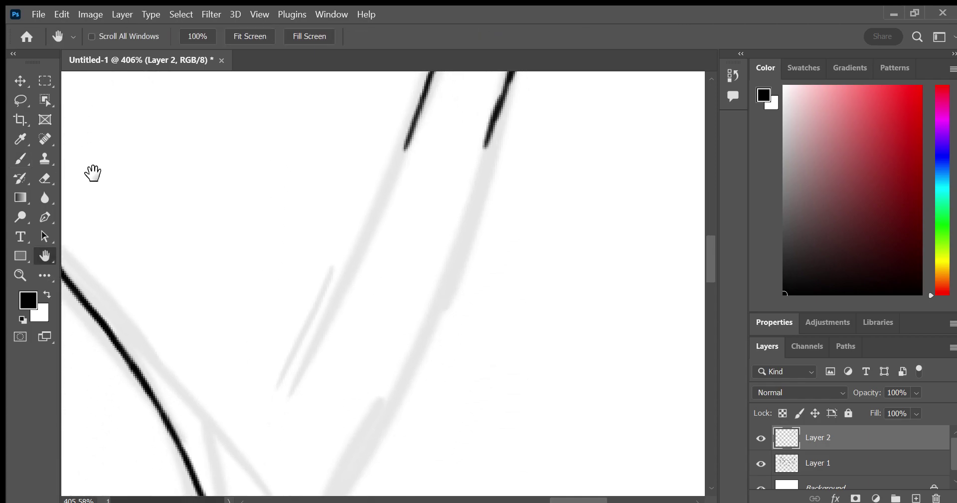
{"action": "left_click", "coordinate": [19, 162]}
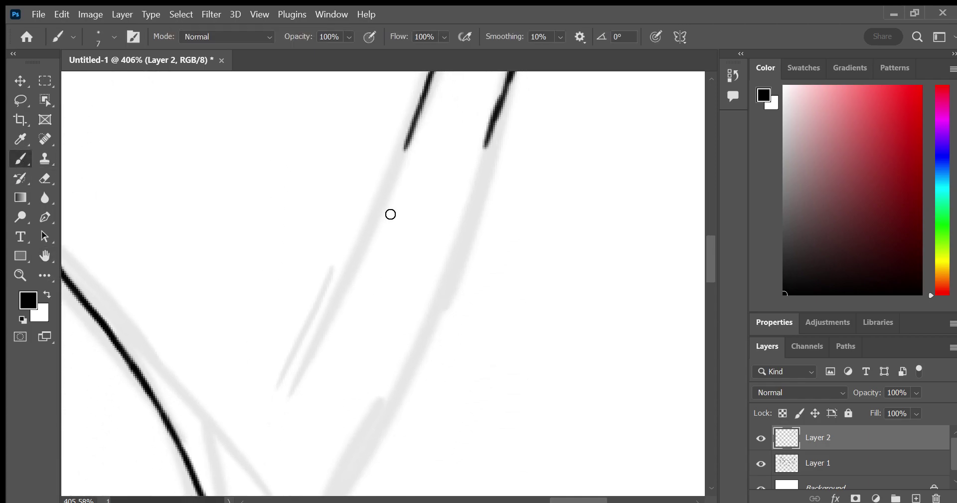
{"action": "mouse_move", "coordinate": [401, 156]}
{"action": "left_mouse_down"}
{"action": "mouse_move", "coordinate": [305, 359]}
{"action": "mouse_move", "coordinate": [219, 500]}
{"action": "left_mouse_up"}
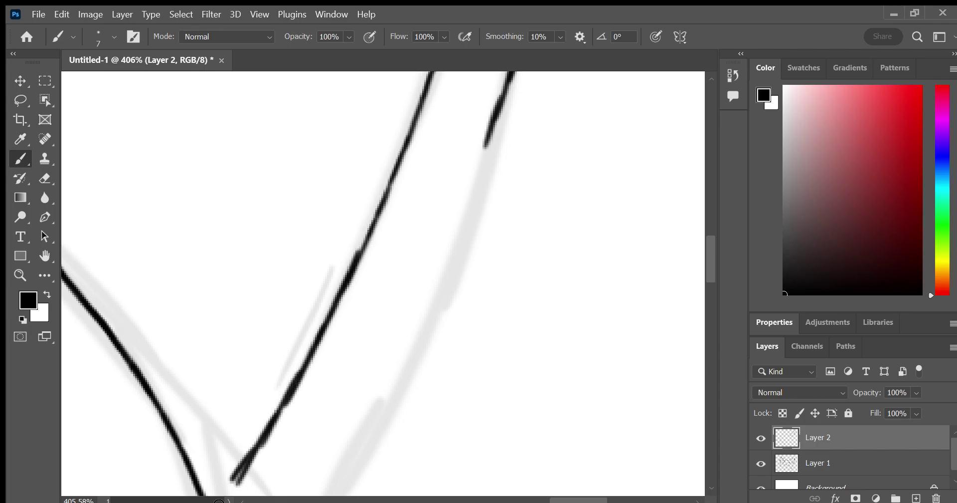
{"action": "left_click_drag", "start_coordinate": [497, 141], "coordinate": [426, 289]}
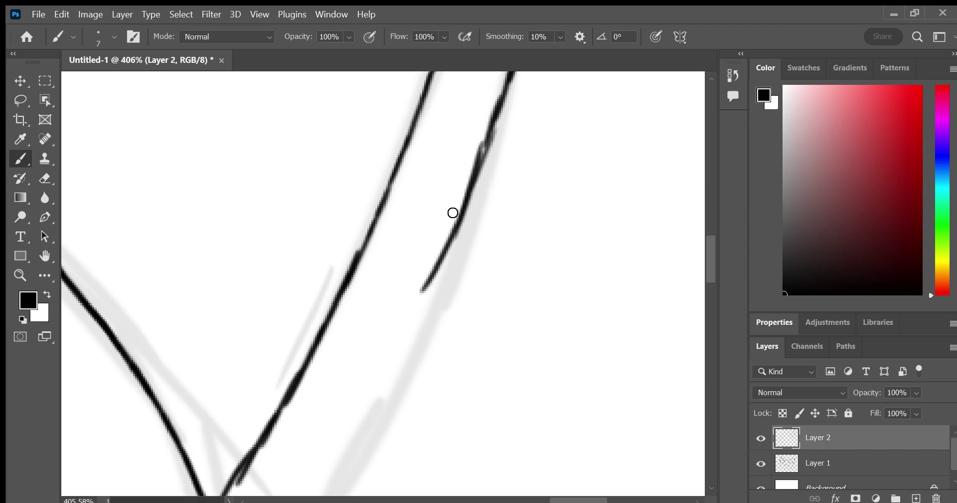
{"action": "left_click_drag", "start_coordinate": [454, 211], "coordinate": [390, 349]}
{"action": "left_click_drag", "start_coordinate": [420, 289], "coordinate": [367, 404]}
{"action": "left_click_drag", "start_coordinate": [387, 350], "coordinate": [348, 448]}
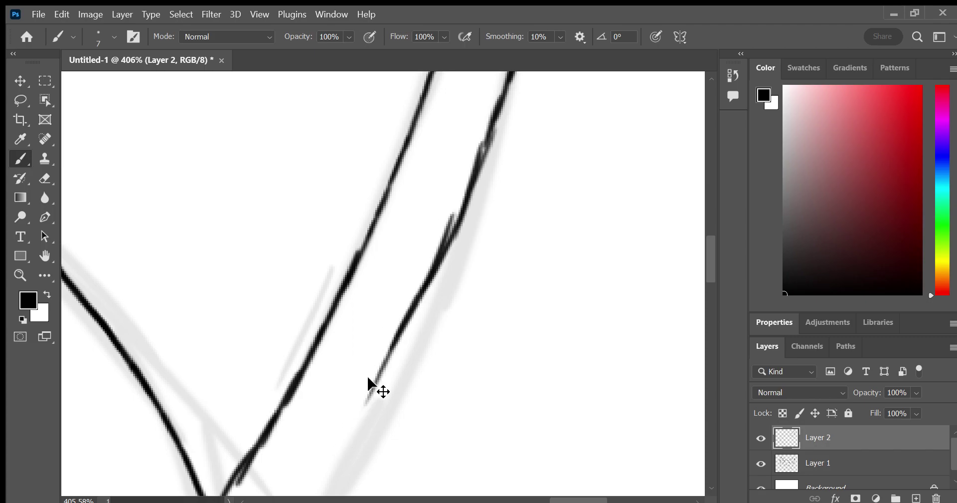
{"action": "key", "text": "ctrl+z"}
{"action": "key", "text": "ctrl+z"}
{"action": "key", "text": "ctrl+z"}
{"action": "key", "text": "ctrl+z"}
{"action": "key", "text": "ctrl+z"}
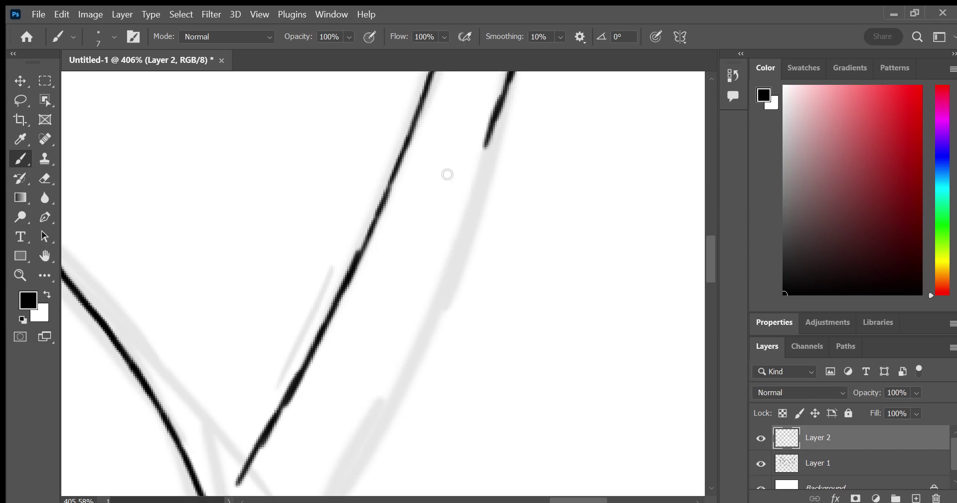
{"action": "mouse_move", "coordinate": [501, 97]}
{"action": "left_mouse_down"}
{"action": "mouse_move", "coordinate": [406, 389]}
{"action": "mouse_move", "coordinate": [346, 489]}
{"action": "left_mouse_up"}
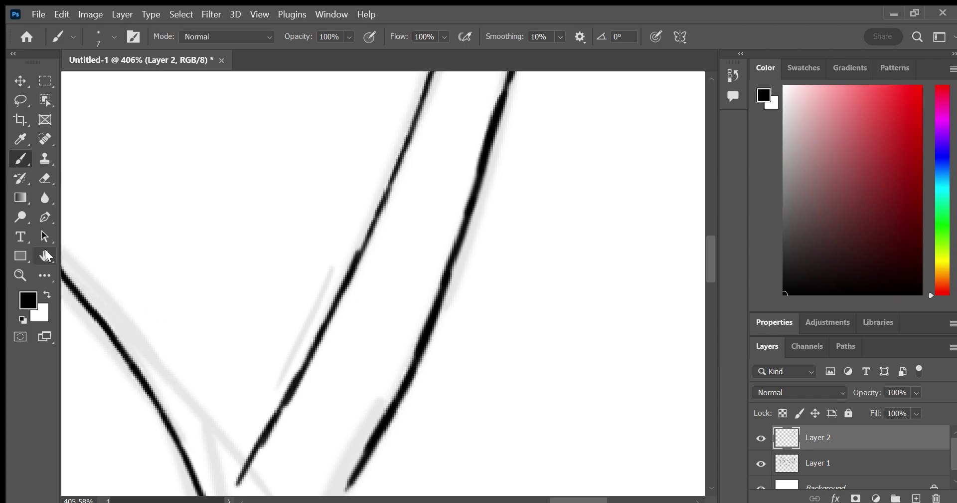
Join the middle and right-hand lines to the left outline, thickening the right line's end
{"action": "left_click_drag", "start_coordinate": [132, 294], "coordinate": [207, 100]}
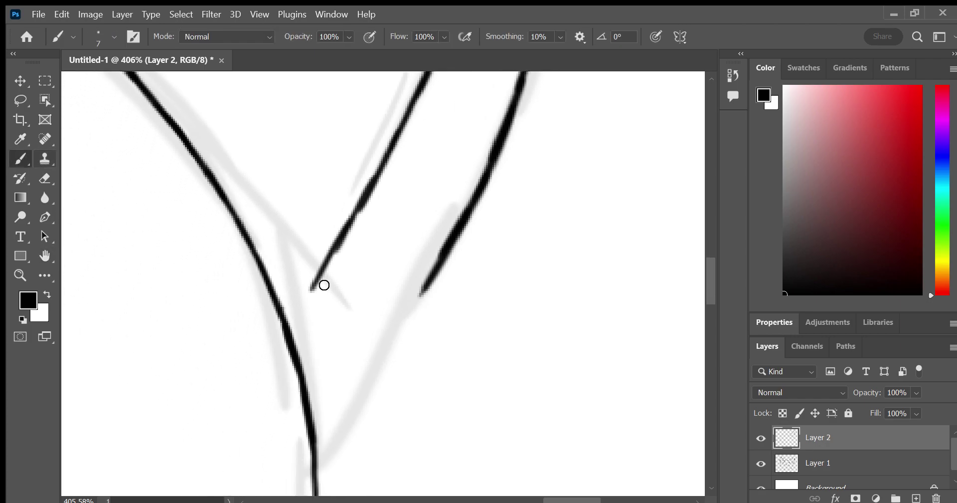
{"action": "left_click_drag", "start_coordinate": [324, 284], "coordinate": [287, 324]}
{"action": "left_click_drag", "start_coordinate": [423, 299], "coordinate": [333, 423]}
{"action": "left_click_drag", "start_coordinate": [369, 374], "coordinate": [327, 425]}
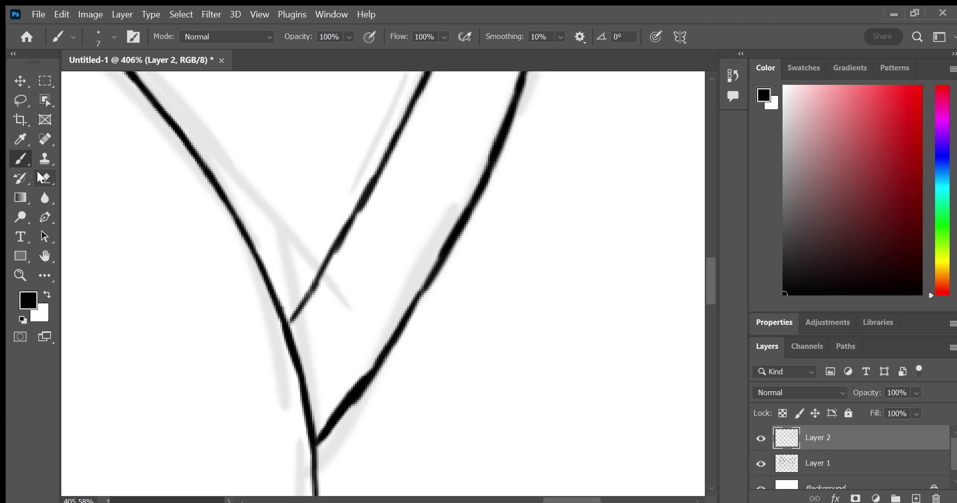
Erase the overly thick lower part of the right ink line down to a thinner stroke
{"action": "left_click", "coordinate": [43, 178]}
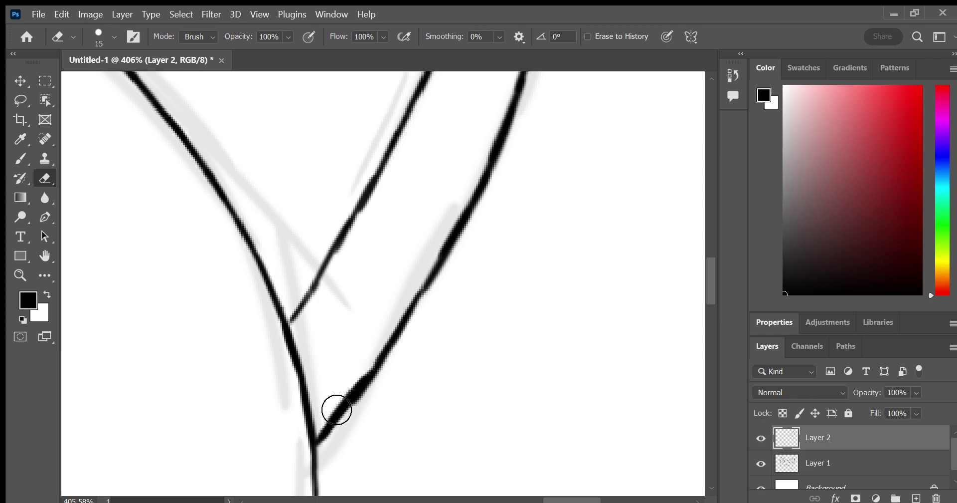
{"action": "left_click_drag", "start_coordinate": [337, 409], "coordinate": [381, 352]}
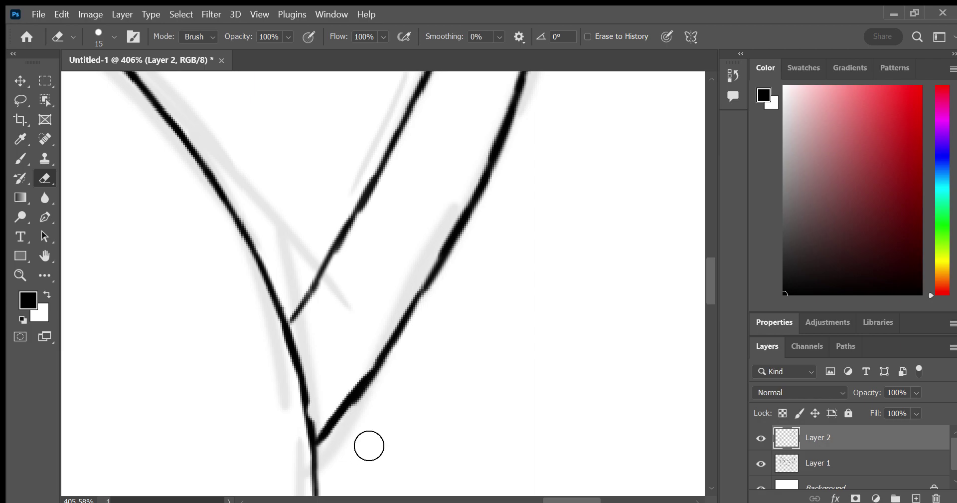
{"action": "mouse_move", "coordinate": [369, 446]}
{"action": "left_mouse_down"}
{"action": "mouse_move", "coordinate": [359, 440]}
{"action": "mouse_move", "coordinate": [374, 413]}
{"action": "mouse_move", "coordinate": [429, 342]}
{"action": "left_mouse_up"}
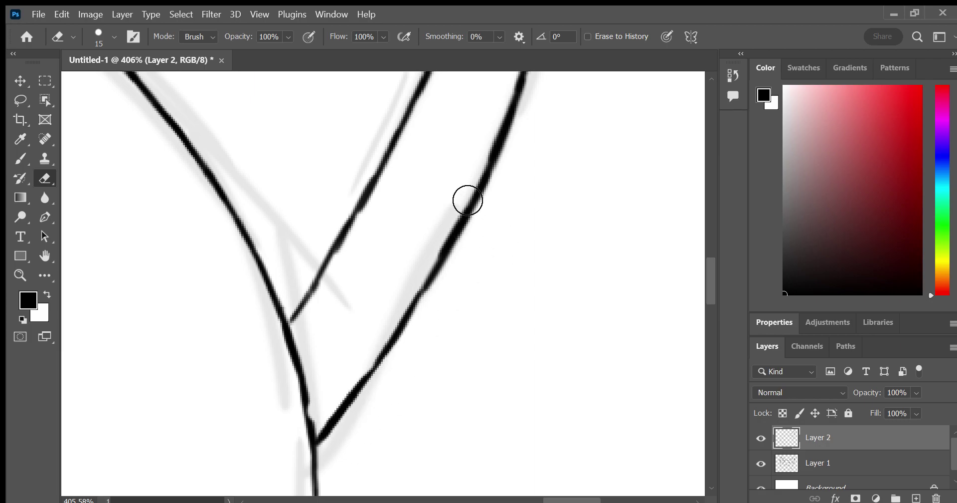
{"action": "left_click_drag", "start_coordinate": [468, 200], "coordinate": [451, 209]}
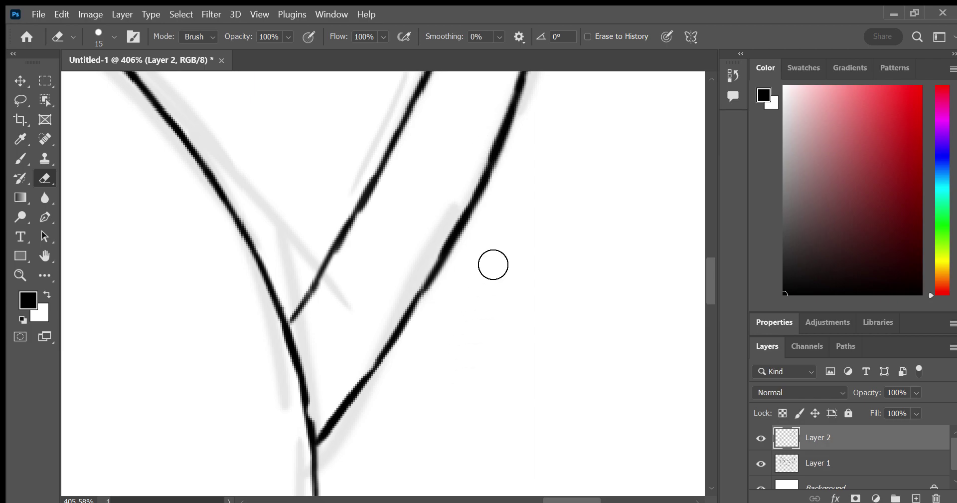
{"action": "left_click_drag", "start_coordinate": [459, 246], "coordinate": [446, 238]}
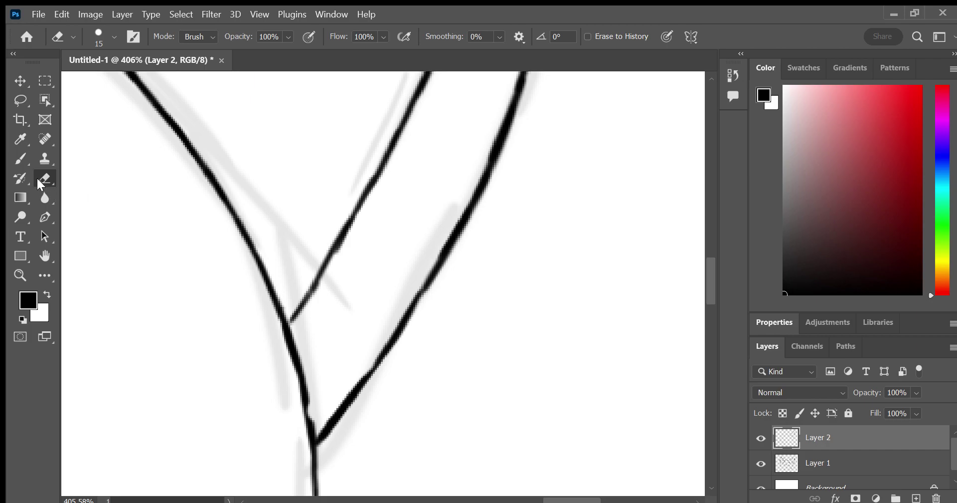
Retrace the middle and right lines with the brush so the ear lines meet cleanly
{"action": "left_click", "coordinate": [20, 159]}
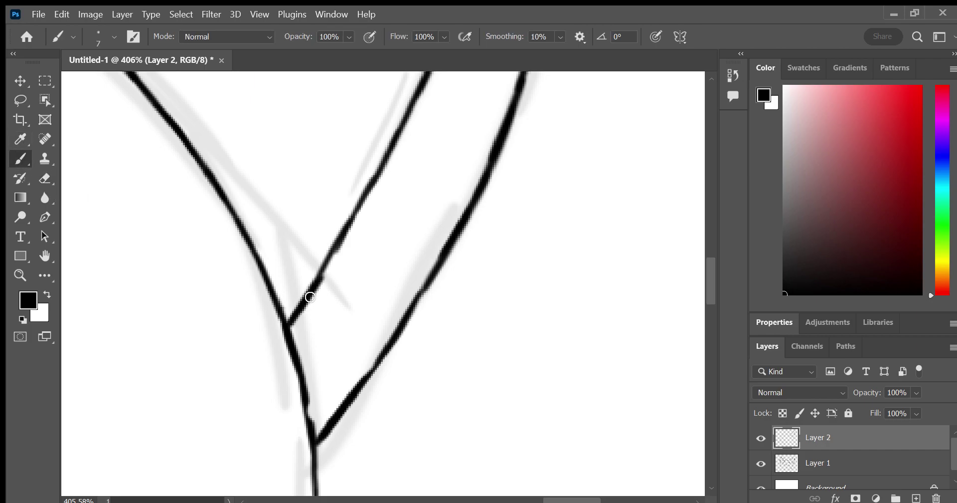
{"action": "left_click_drag", "start_coordinate": [310, 297], "coordinate": [429, 72]}
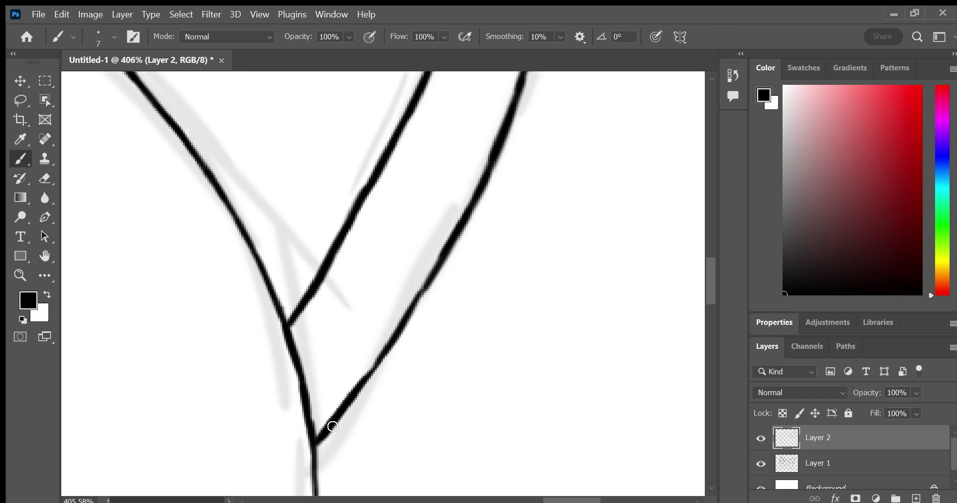
{"action": "mouse_move", "coordinate": [402, 314]}
{"action": "left_mouse_down"}
{"action": "mouse_move", "coordinate": [425, 288]}
{"action": "mouse_move", "coordinate": [506, 391]}
{"action": "mouse_move", "coordinate": [438, 369]}
{"action": "mouse_move", "coordinate": [519, 416]}
{"action": "mouse_move", "coordinate": [513, 162]}
{"action": "mouse_move", "coordinate": [573, 122]}
{"action": "left_mouse_up"}
{"action": "key", "text": "h"}
{"action": "left_click_drag", "start_coordinate": [368, 378], "coordinate": [408, 176]}
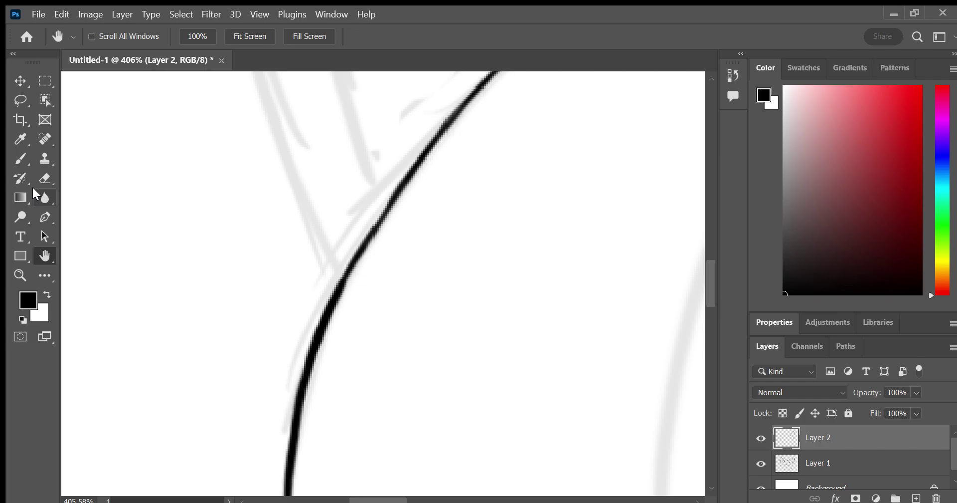
Ink two thin lines running up-left from the existing curve junction
{"action": "left_click", "coordinate": [15, 150]}
{"action": "left_click_drag", "start_coordinate": [342, 275], "coordinate": [306, 203]}
{"action": "mouse_move", "coordinate": [293, 172]}
{"action": "left_mouse_down"}
{"action": "mouse_move", "coordinate": [306, 202]}
{"action": "mouse_move", "coordinate": [269, 80]}
{"action": "left_mouse_up"}
{"action": "left_click_drag", "start_coordinate": [284, 142], "coordinate": [258, 73]}
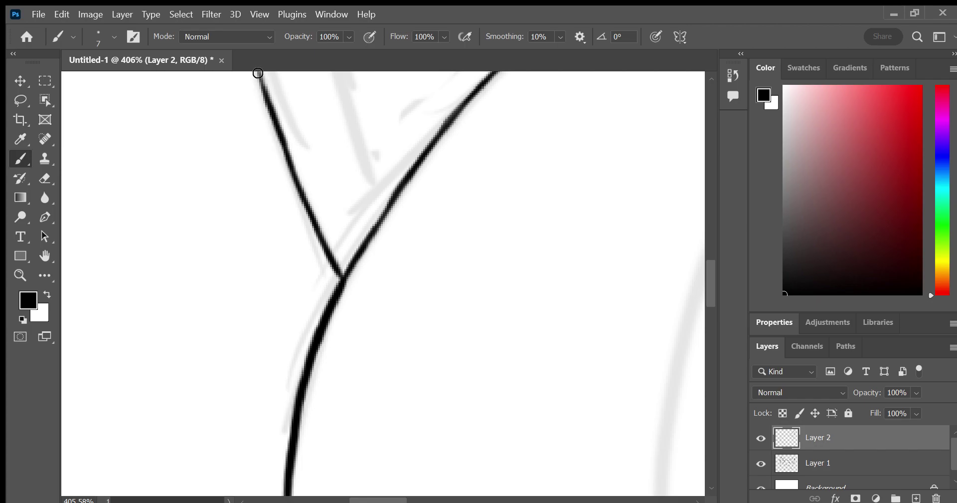
{"action": "left_click_drag", "start_coordinate": [382, 205], "coordinate": [336, 99]}
{"action": "left_click_drag", "start_coordinate": [363, 152], "coordinate": [332, 79]}
Ink two strokes up along the grey sketch lines, redoing one and merging a doubled section
{"action": "left_click", "coordinate": [46, 255]}
{"action": "scroll", "coordinate": [153, 468], "scroll_direction": "up", "scroll_amount": 3}
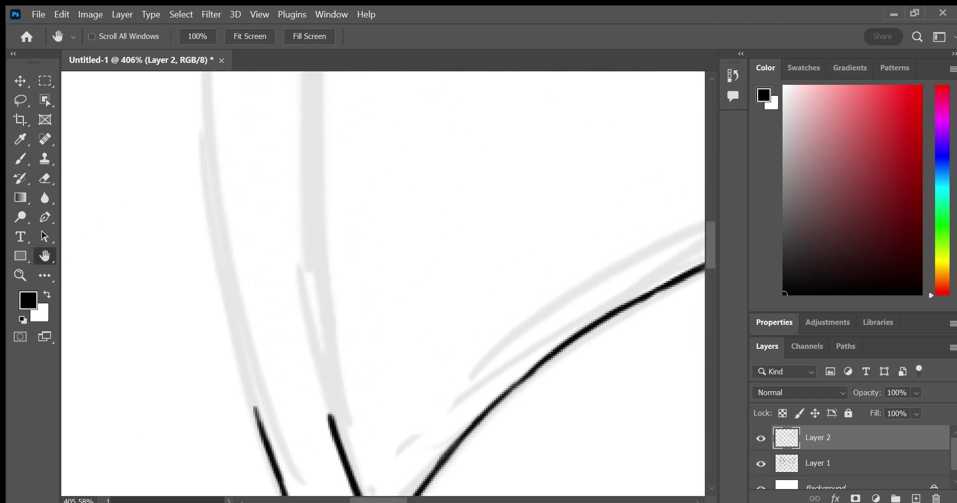
{"action": "scroll", "coordinate": [273, 206], "scroll_direction": "up", "scroll_amount": 2}
{"action": "left_click", "coordinate": [26, 152]}
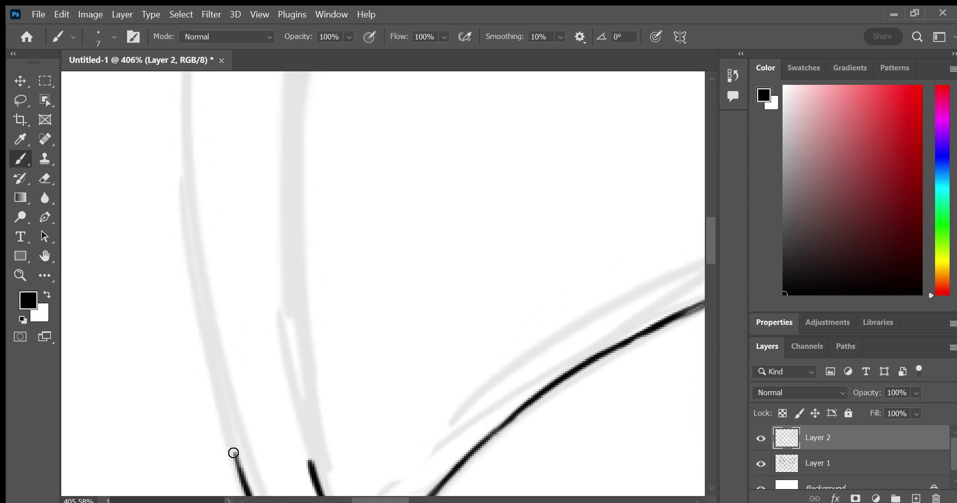
{"action": "left_click_drag", "start_coordinate": [233, 453], "coordinate": [194, 337]}
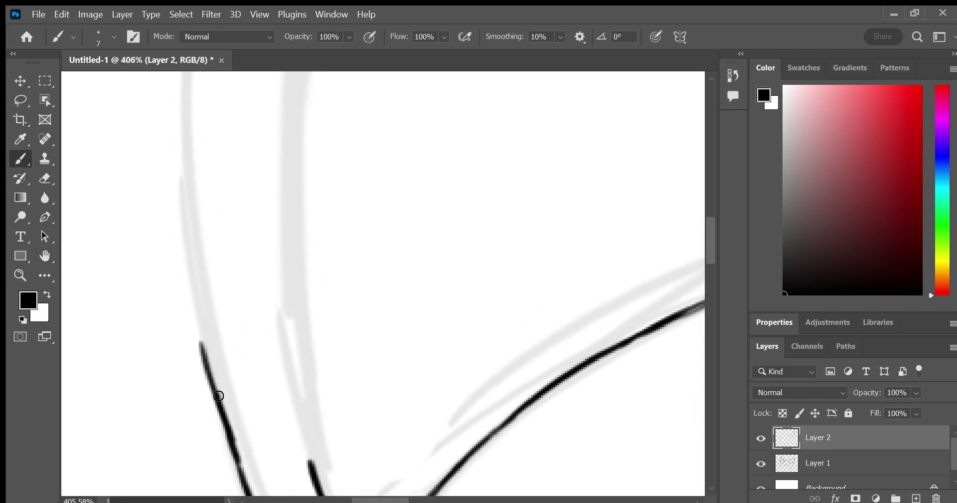
{"action": "left_click_drag", "start_coordinate": [219, 396], "coordinate": [192, 285]}
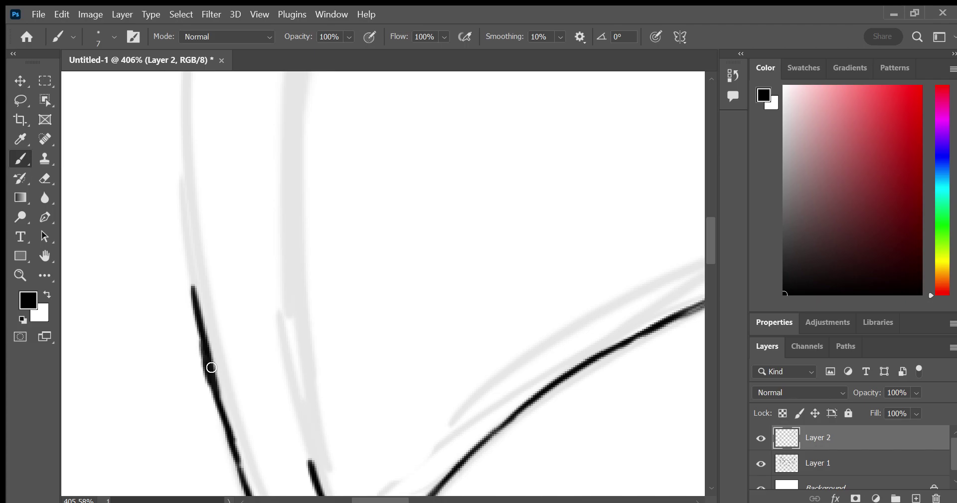
{"action": "key", "text": "ctrl+z"}
{"action": "key", "text": "ctrl+z"}
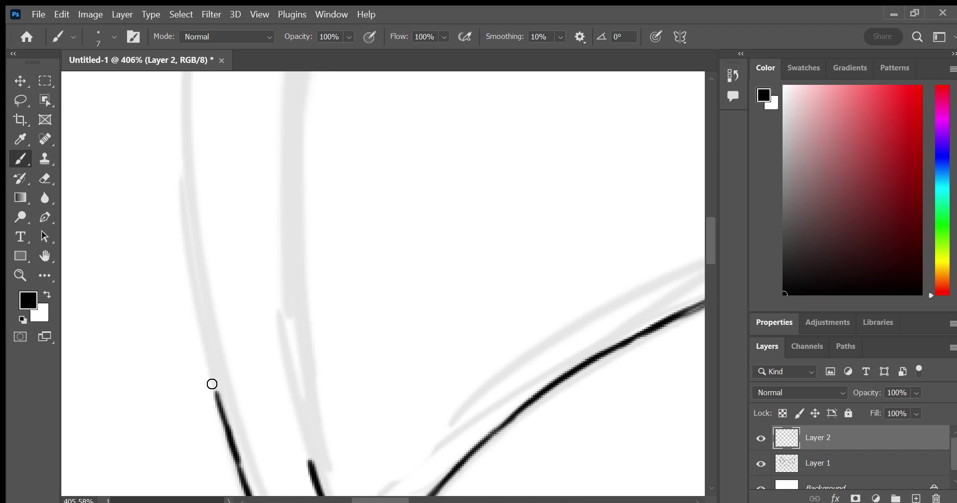
{"action": "mouse_move", "coordinate": [212, 384]}
{"action": "left_mouse_down"}
{"action": "mouse_move", "coordinate": [189, 229]}
{"action": "mouse_move", "coordinate": [185, 68]}
{"action": "left_mouse_up"}
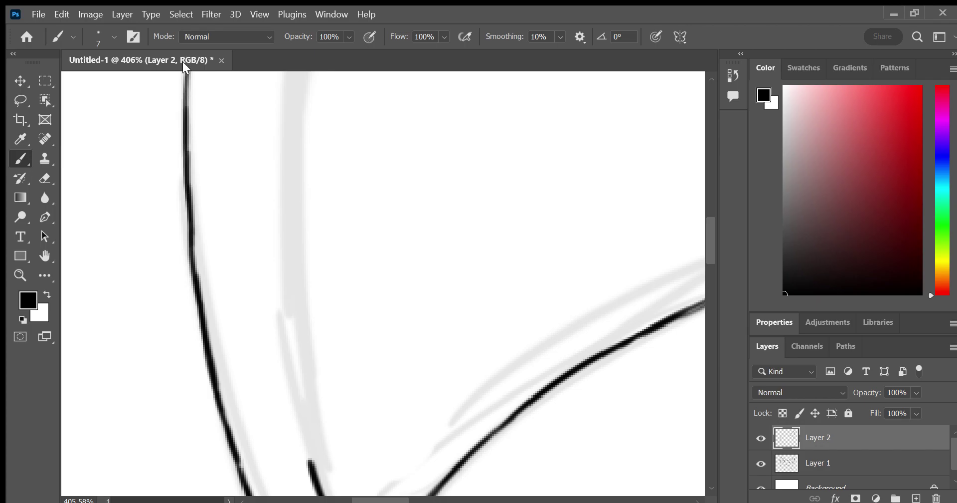
{"action": "left_click_drag", "start_coordinate": [312, 476], "coordinate": [287, 266]}
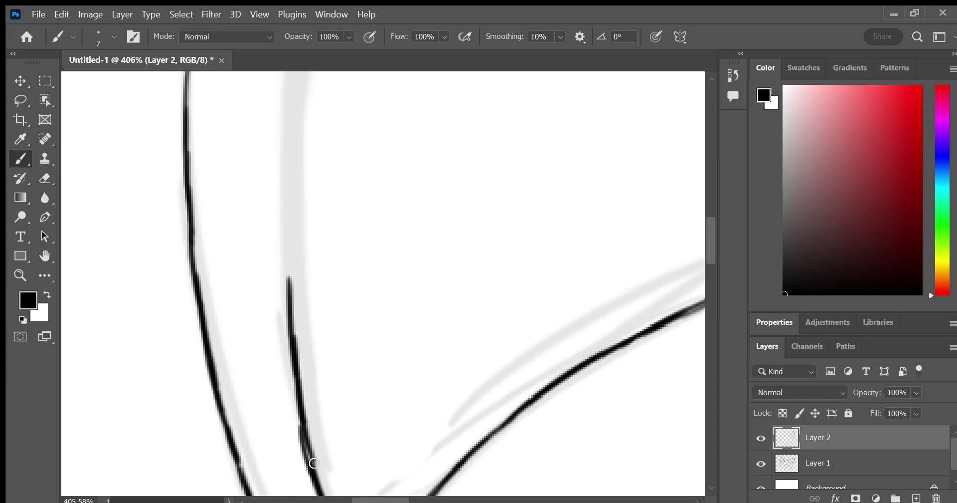
{"action": "left_click_drag", "start_coordinate": [314, 462], "coordinate": [298, 400]}
{"action": "mouse_move", "coordinate": [286, 283]}
{"action": "left_mouse_down"}
{"action": "mouse_move", "coordinate": [292, 119]}
{"action": "mouse_move", "coordinate": [305, 73]}
{"action": "left_mouse_up"}
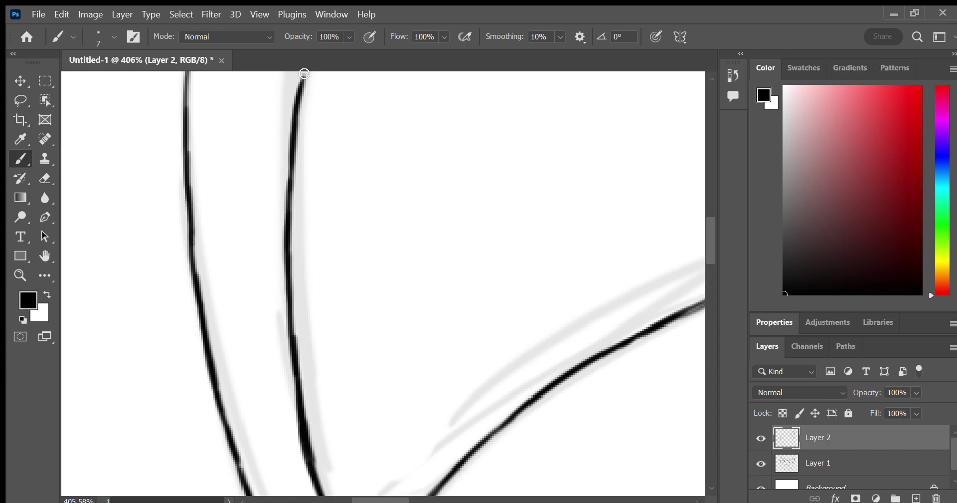
Extend the left and right black lines further up the curving sketch lines
{"action": "key", "text": "h"}
{"action": "left_click_drag", "start_coordinate": [141, 180], "coordinate": [150, 420]}
{"action": "left_click_drag", "start_coordinate": [165, 224], "coordinate": [177, 319]}
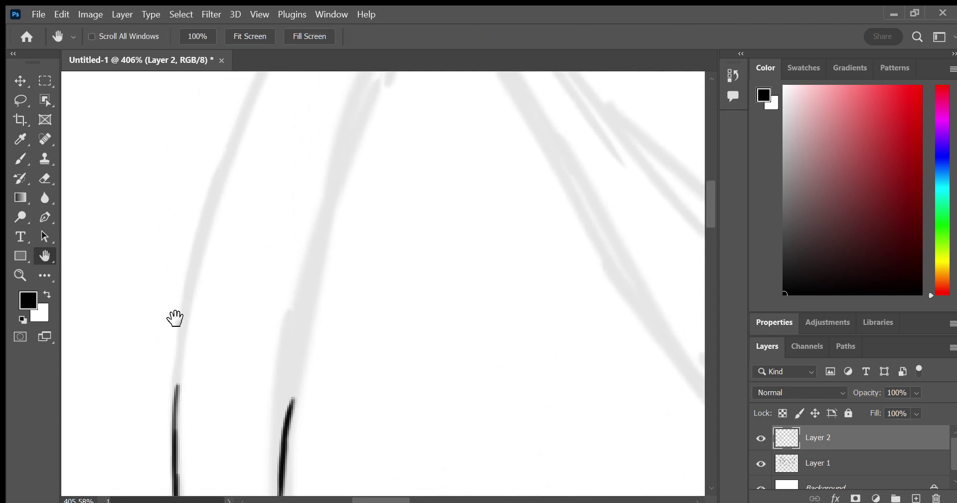
{"action": "left_click_drag", "start_coordinate": [159, 233], "coordinate": [159, 283]}
{"action": "key", "text": "b"}
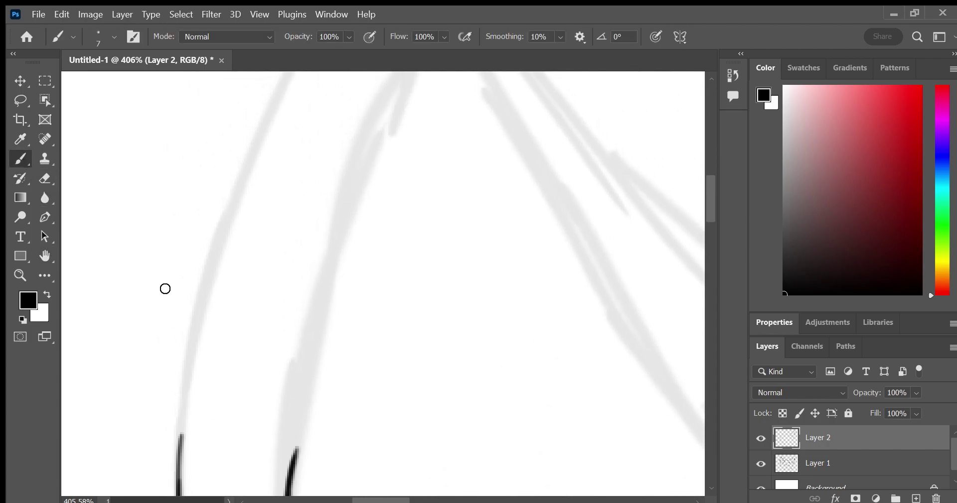
{"action": "mouse_move", "coordinate": [176, 443]}
{"action": "left_mouse_down"}
{"action": "mouse_move", "coordinate": [192, 321]}
{"action": "mouse_move", "coordinate": [230, 199]}
{"action": "left_mouse_up"}
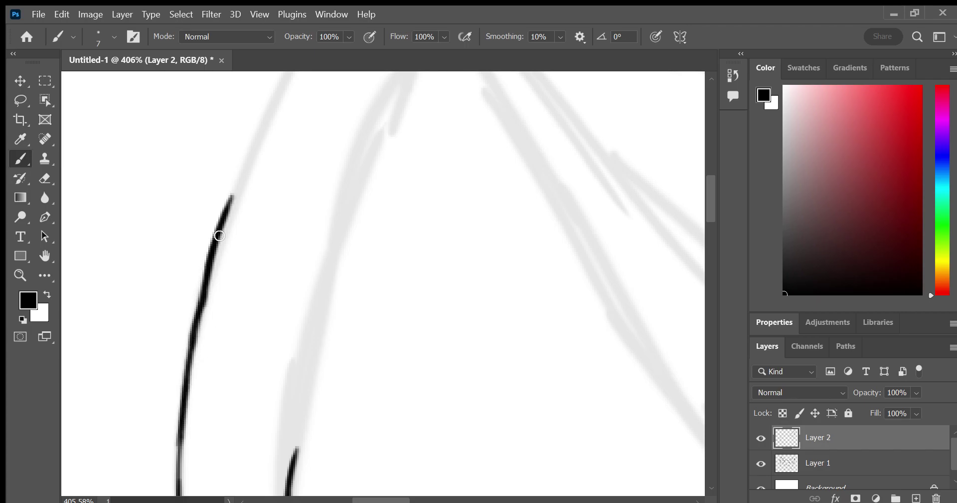
{"action": "left_click_drag", "start_coordinate": [207, 264], "coordinate": [296, 65]}
{"action": "mouse_move", "coordinate": [288, 455]}
{"action": "left_mouse_down"}
{"action": "mouse_move", "coordinate": [332, 257]}
{"action": "mouse_move", "coordinate": [372, 135]}
{"action": "mouse_move", "coordinate": [407, 71]}
{"action": "left_mouse_up"}
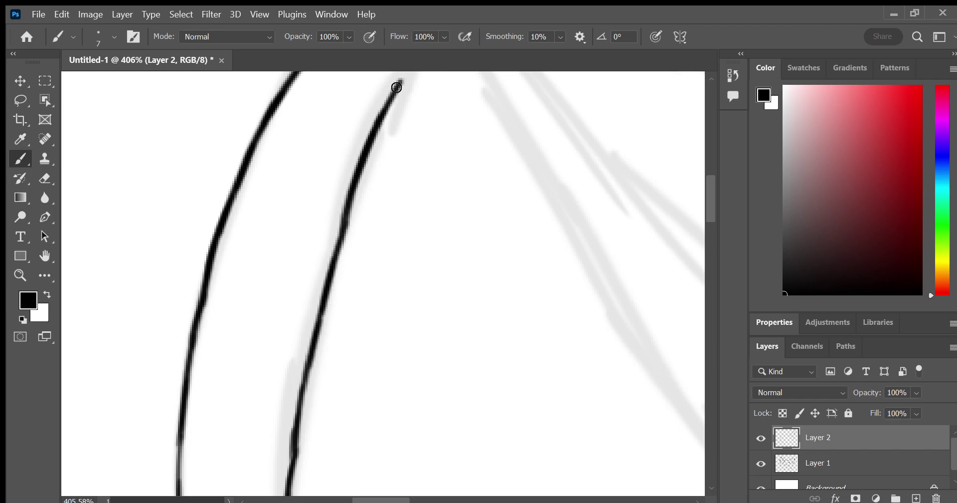
Ink the ear's outer line over the peak and start the inner ear line down the guide
{"action": "left_click", "coordinate": [45, 256]}
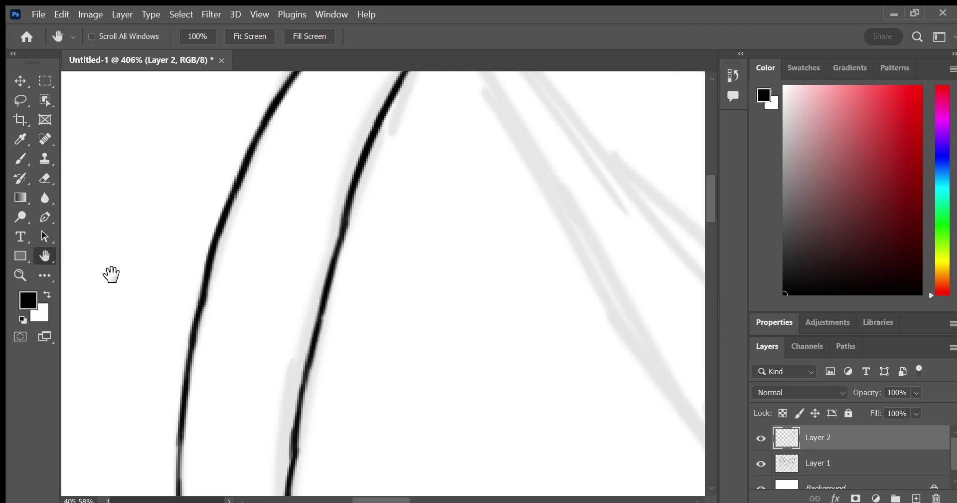
{"action": "mouse_move", "coordinate": [111, 274]}
{"action": "left_mouse_down"}
{"action": "mouse_move", "coordinate": [42, 392]}
{"action": "mouse_move", "coordinate": [65, 345]}
{"action": "left_mouse_up"}
{"action": "left_click", "coordinate": [20, 159]}
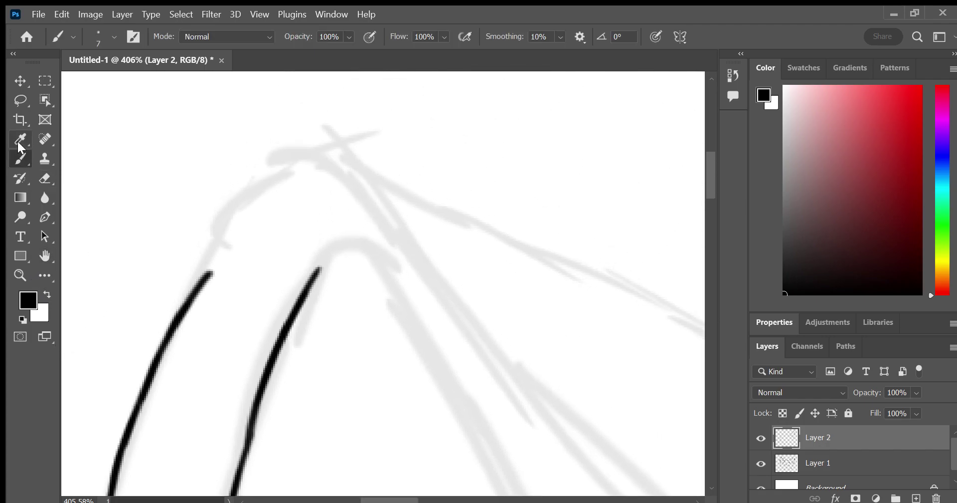
{"action": "mouse_move", "coordinate": [202, 283]}
{"action": "left_mouse_down"}
{"action": "mouse_move", "coordinate": [262, 187]}
{"action": "mouse_move", "coordinate": [318, 152]}
{"action": "mouse_move", "coordinate": [423, 266]}
{"action": "left_mouse_up"}
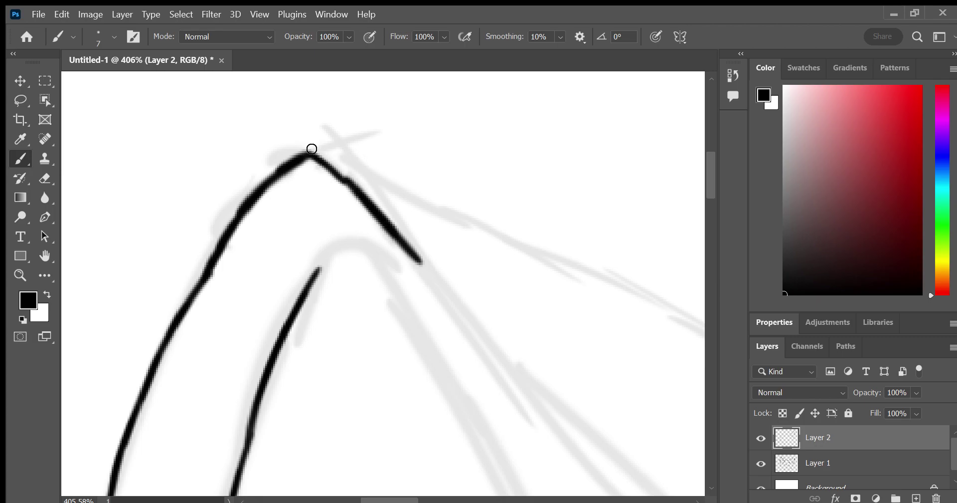
{"action": "mouse_move", "coordinate": [307, 153]}
{"action": "left_mouse_down"}
{"action": "mouse_move", "coordinate": [349, 153]}
{"action": "mouse_move", "coordinate": [427, 206]}
{"action": "mouse_move", "coordinate": [641, 289]}
{"action": "mouse_move", "coordinate": [699, 332]}
{"action": "left_mouse_up"}
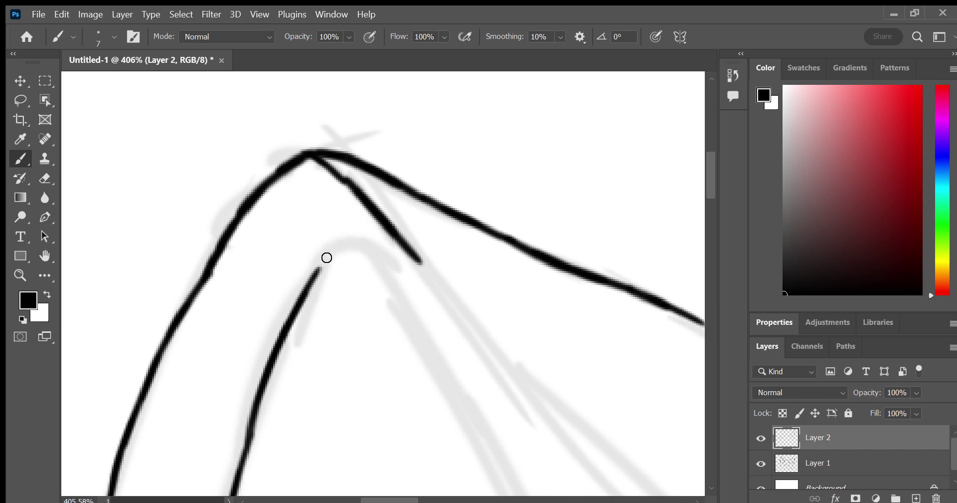
{"action": "mouse_move", "coordinate": [326, 257]}
{"action": "left_mouse_down"}
{"action": "mouse_move", "coordinate": [360, 255]}
{"action": "mouse_move", "coordinate": [430, 347]}
{"action": "mouse_move", "coordinate": [520, 498]}
{"action": "left_mouse_up"}
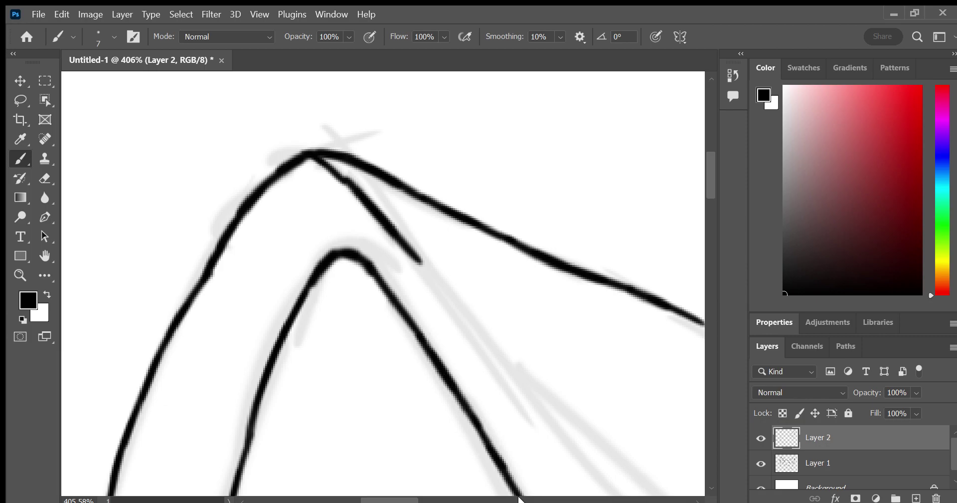
{"action": "mouse_move", "coordinate": [419, 259]}
{"action": "left_mouse_down"}
{"action": "mouse_move", "coordinate": [534, 389]}
{"action": "mouse_move", "coordinate": [659, 491]}
{"action": "left_mouse_up"}
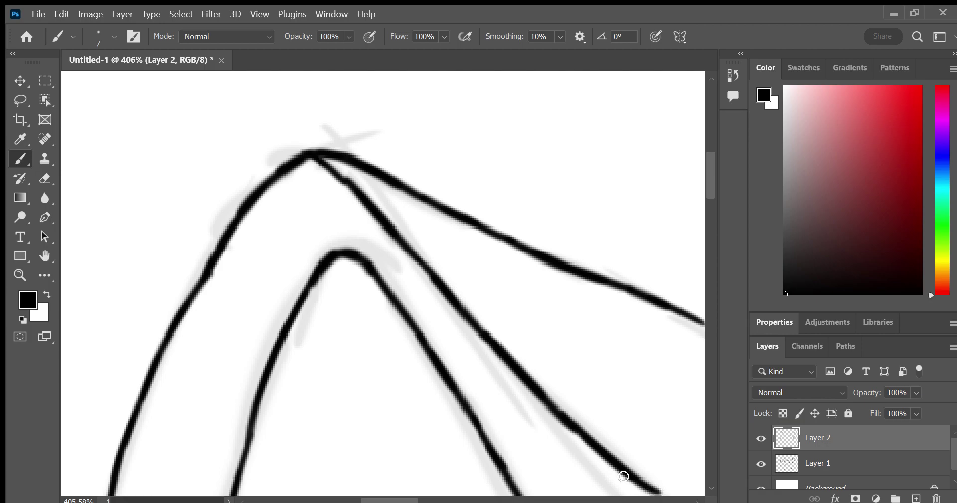
Carry both ear lines down the sketch and join the inner line to the lower stroke
{"action": "key", "text": "h"}
{"action": "mouse_move", "coordinate": [266, 218]}
{"action": "left_mouse_down"}
{"action": "mouse_move", "coordinate": [444, 160]}
{"action": "mouse_move", "coordinate": [359, 239]}
{"action": "left_mouse_up"}
{"action": "left_click", "coordinate": [18, 153]}
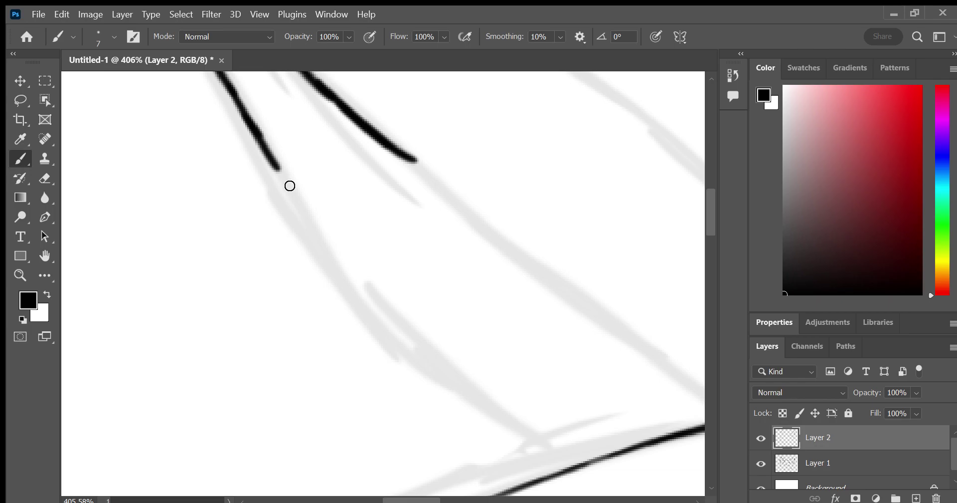
{"action": "mouse_move", "coordinate": [278, 168]}
{"action": "left_mouse_down"}
{"action": "mouse_move", "coordinate": [336, 267]}
{"action": "mouse_move", "coordinate": [397, 340]}
{"action": "mouse_move", "coordinate": [483, 414]}
{"action": "mouse_move", "coordinate": [565, 465]}
{"action": "left_mouse_up"}
{"action": "left_click_drag", "start_coordinate": [417, 159], "coordinate": [702, 391]}
{"action": "left_click", "coordinate": [45, 256]}
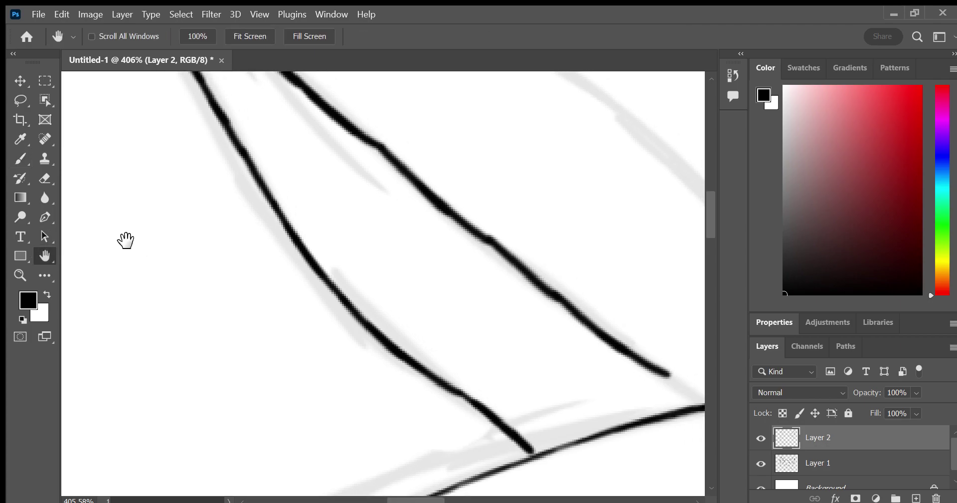
{"action": "left_click_drag", "start_coordinate": [342, 258], "coordinate": [56, 239]}
{"action": "left_click", "coordinate": [23, 154]}
{"action": "left_click_drag", "start_coordinate": [416, 369], "coordinate": [454, 402]}
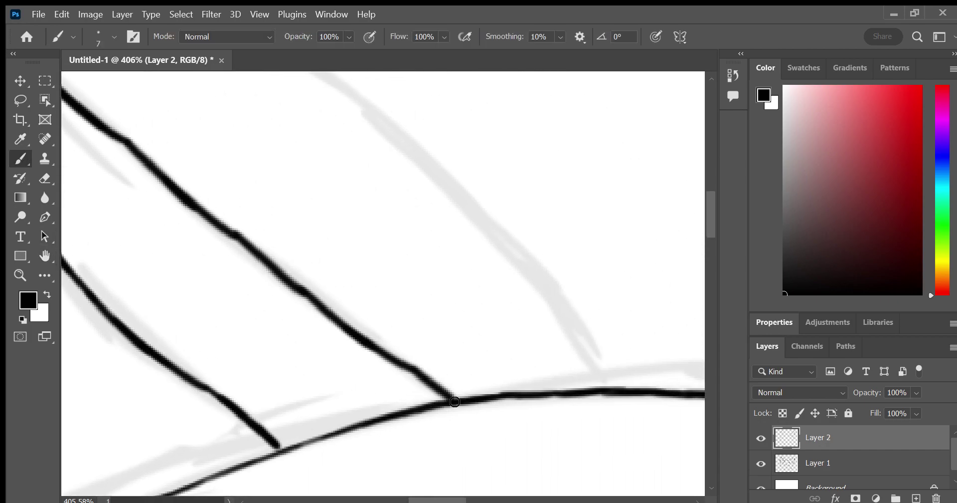
Extend the top-left stroke down to the base line and retrace the horizontal line thicker
{"action": "left_click", "coordinate": [45, 256]}
{"action": "mouse_move", "coordinate": [207, 214]}
{"action": "left_mouse_down"}
{"action": "mouse_move", "coordinate": [210, 417]}
{"action": "mouse_move", "coordinate": [280, 189]}
{"action": "mouse_move", "coordinate": [263, 80]}
{"action": "left_mouse_up"}
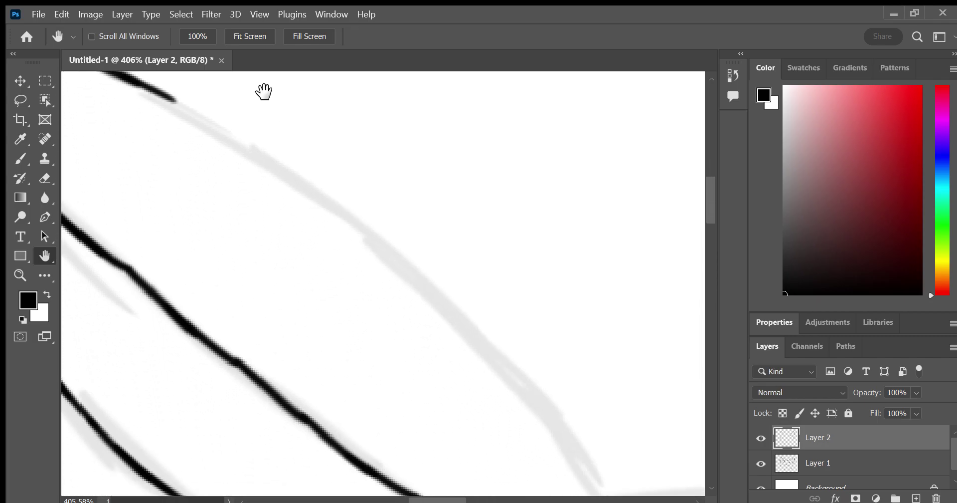
{"action": "left_click", "coordinate": [20, 159]}
{"action": "left_click_drag", "start_coordinate": [178, 110], "coordinate": [221, 131]}
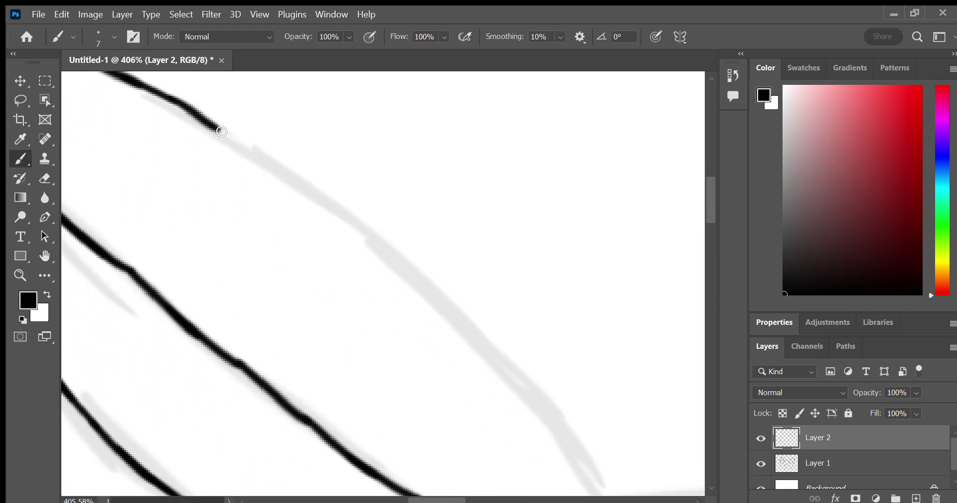
{"action": "mouse_move", "coordinate": [144, 92]}
{"action": "left_mouse_down"}
{"action": "mouse_move", "coordinate": [334, 203]}
{"action": "mouse_move", "coordinate": [524, 387]}
{"action": "left_mouse_up"}
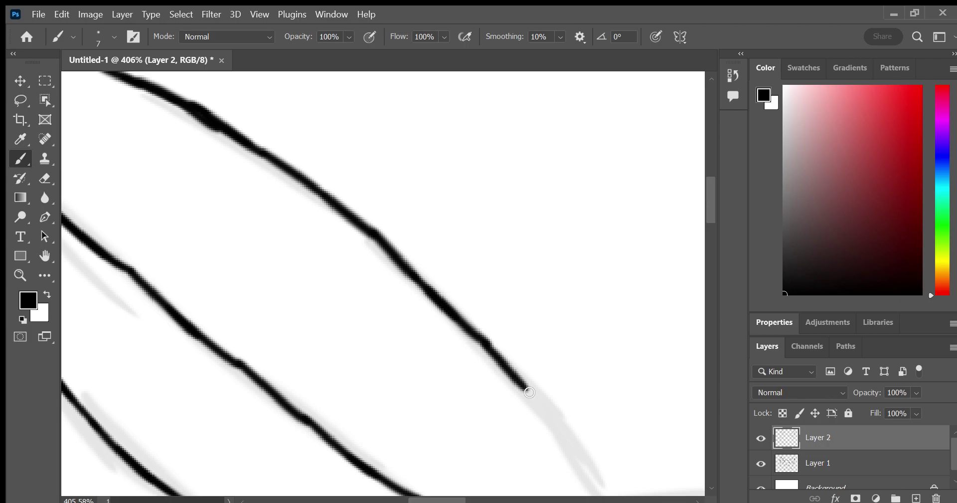
{"action": "left_click_drag", "start_coordinate": [491, 345], "coordinate": [578, 456]}
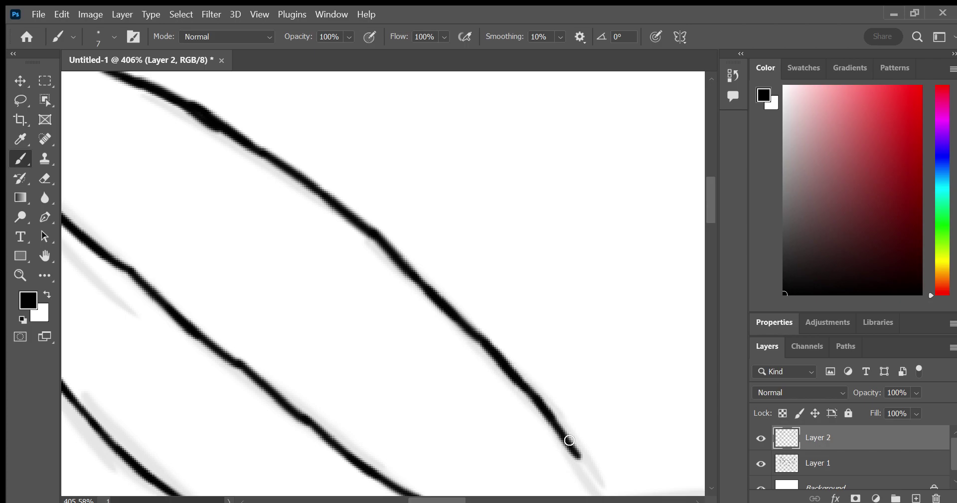
{"action": "left_click_drag", "start_coordinate": [120, 309], "coordinate": [35, 145]}
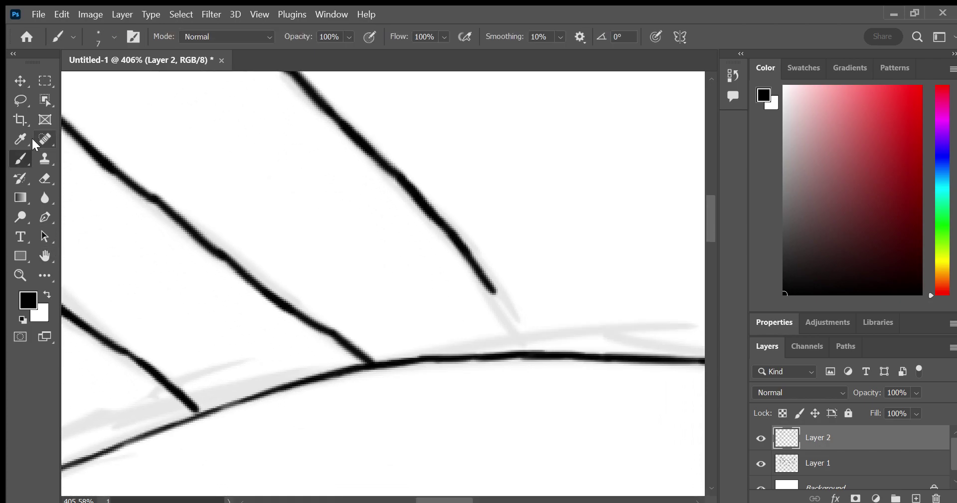
{"action": "left_click_drag", "start_coordinate": [494, 289], "coordinate": [531, 352]}
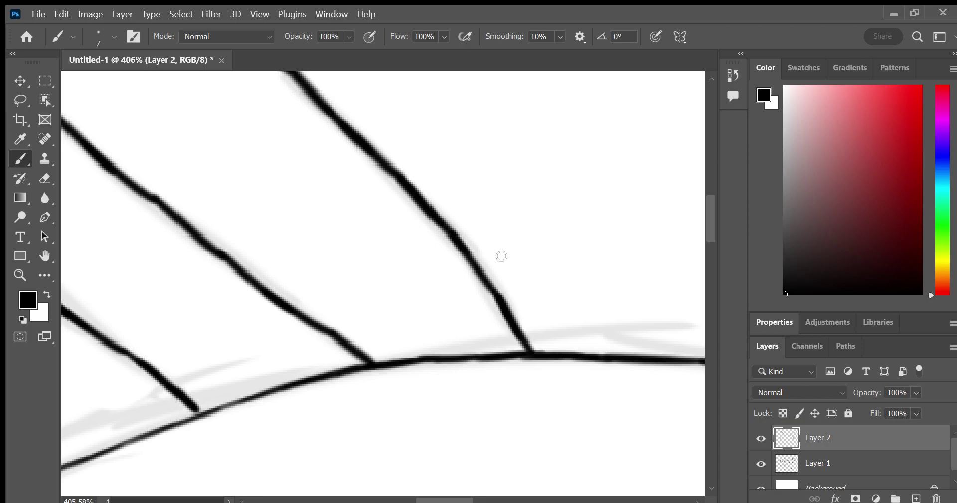
{"action": "left_click_drag", "start_coordinate": [375, 363], "coordinate": [532, 352]}
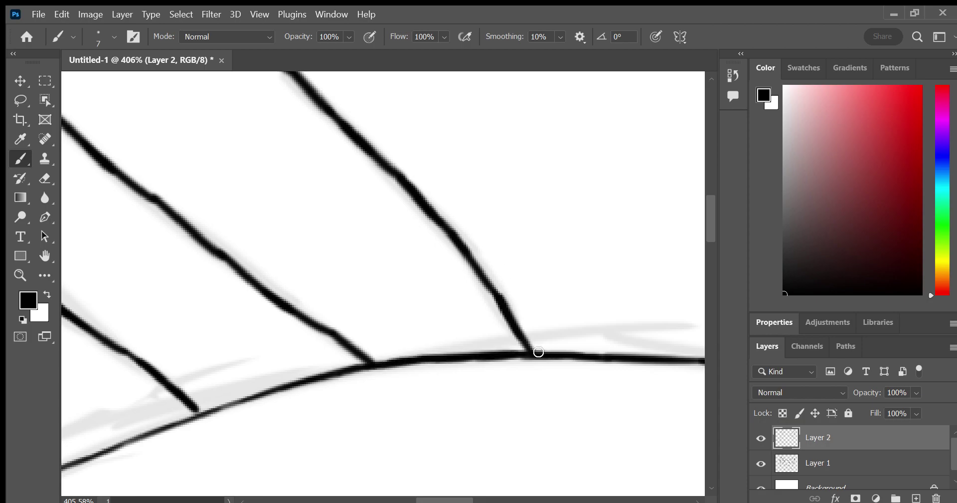
Retrace the two curved lines thicker in black
{"action": "left_click", "coordinate": [45, 256]}
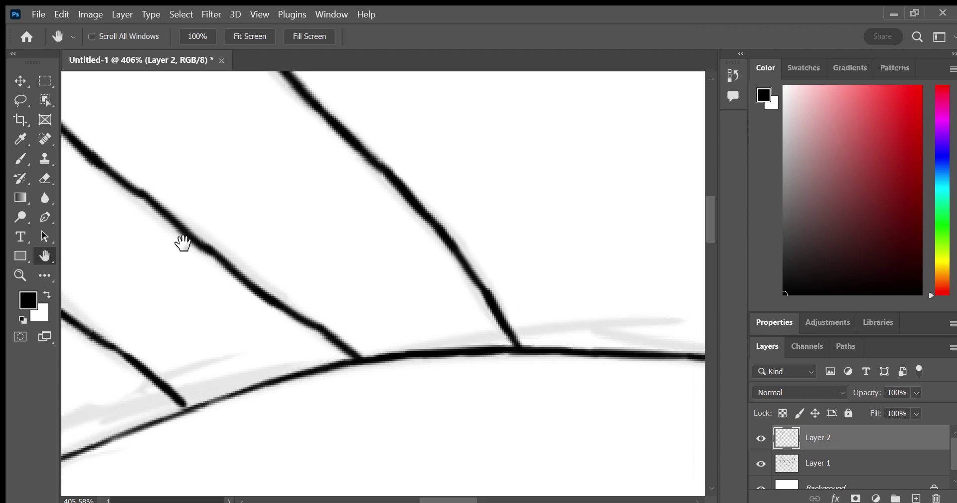
{"action": "left_click_drag", "start_coordinate": [182, 242], "coordinate": [453, 386]}
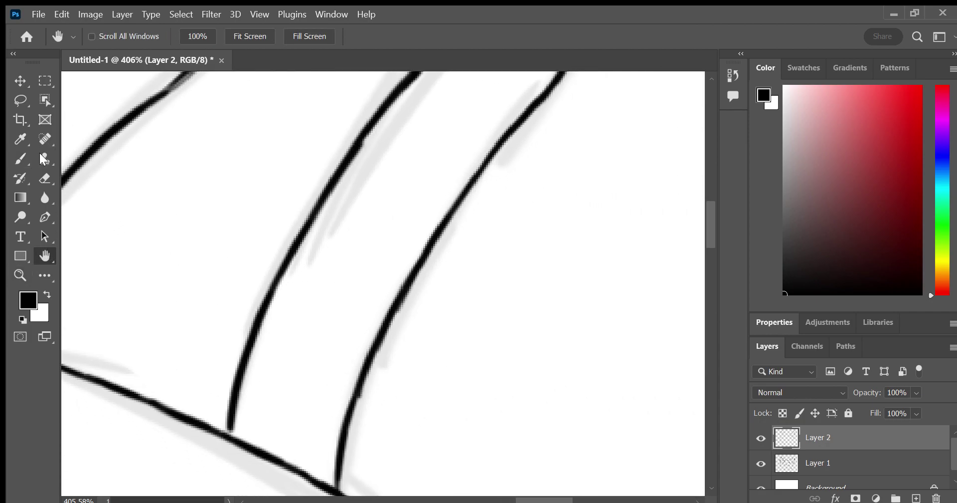
{"action": "left_click", "coordinate": [21, 158]}
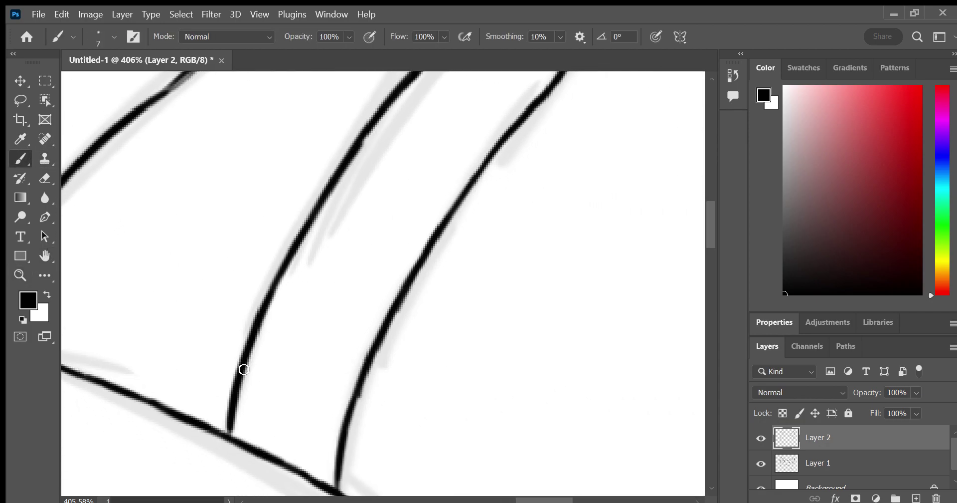
{"action": "mouse_move", "coordinate": [244, 369]}
{"action": "left_mouse_down"}
{"action": "mouse_move", "coordinate": [273, 280]}
{"action": "mouse_move", "coordinate": [364, 134]}
{"action": "left_mouse_up"}
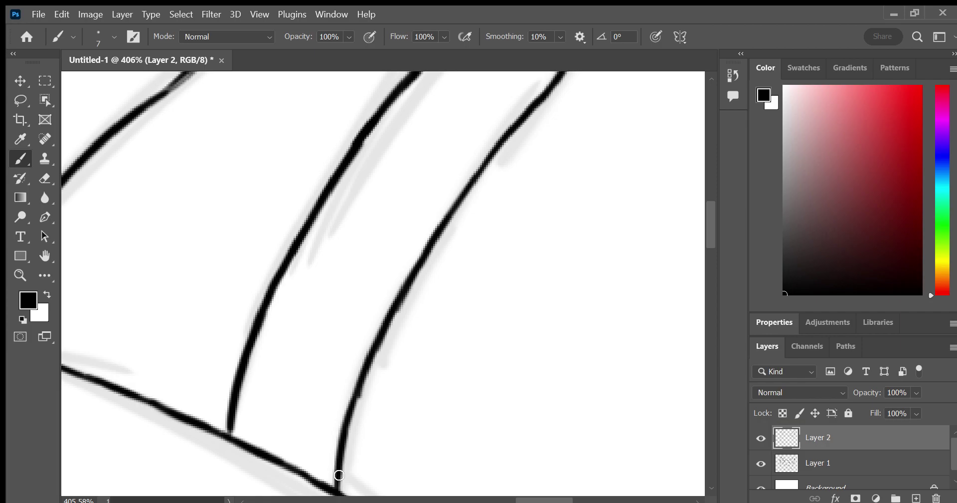
{"action": "mouse_move", "coordinate": [340, 475]}
{"action": "left_mouse_down"}
{"action": "mouse_move", "coordinate": [376, 340]}
{"action": "mouse_move", "coordinate": [409, 294]}
{"action": "left_mouse_up"}
{"action": "left_click_drag", "start_coordinate": [371, 373], "coordinate": [378, 368]}
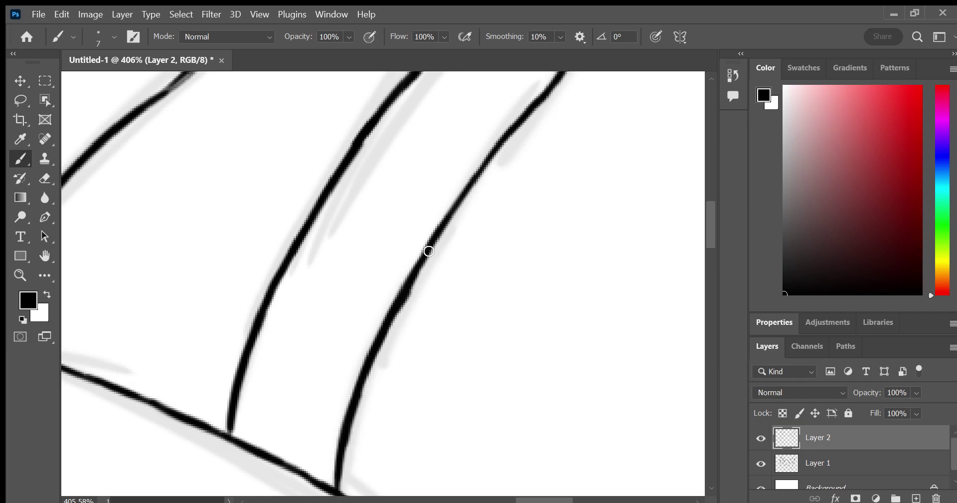
{"action": "left_click", "coordinate": [45, 256]}
{"action": "left_click", "coordinate": [20, 275]}
Zoom in on the ear sketch and ink its left edge, peak and right side
{"action": "left_click", "coordinate": [135, 275]}
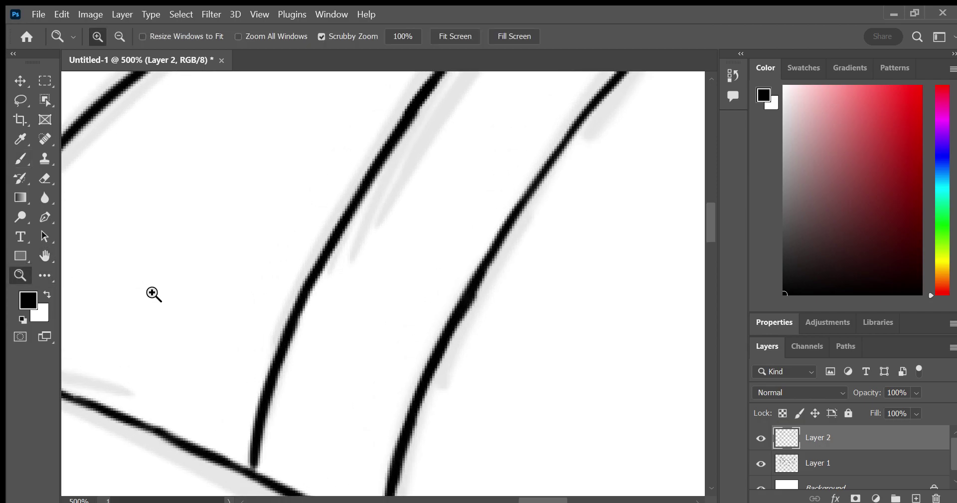
{"action": "mouse_move", "coordinate": [155, 294]}
{"action": "left_mouse_down"}
{"action": "mouse_move", "coordinate": [417, 218]}
{"action": "mouse_move", "coordinate": [147, 292]}
{"action": "mouse_move", "coordinate": [287, 267]}
{"action": "left_mouse_up"}
{"action": "left_click", "coordinate": [45, 255]}
{"action": "mouse_move", "coordinate": [185, 235]}
{"action": "left_mouse_down"}
{"action": "mouse_move", "coordinate": [225, 198]}
{"action": "mouse_move", "coordinate": [276, 188]}
{"action": "mouse_move", "coordinate": [294, 88]}
{"action": "left_mouse_up"}
{"action": "left_click_drag", "start_coordinate": [276, 259], "coordinate": [246, 363]}
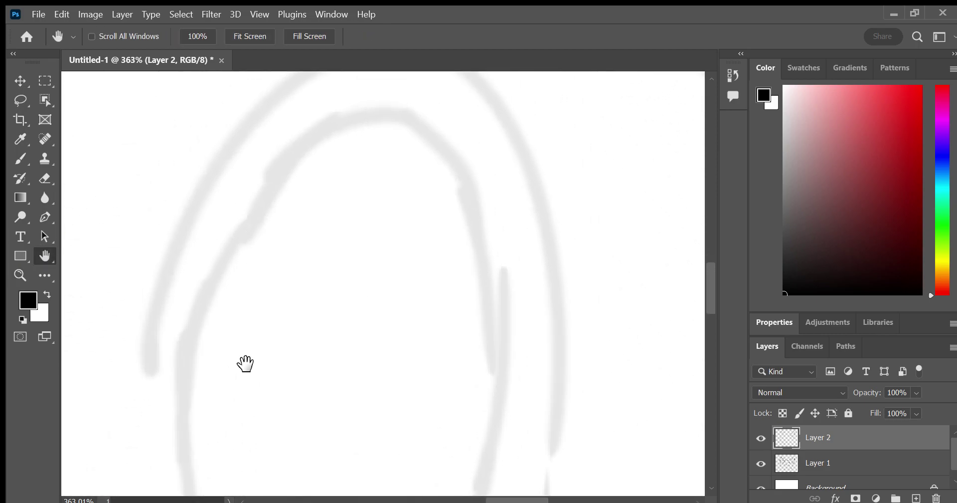
{"action": "left_click", "coordinate": [21, 159]}
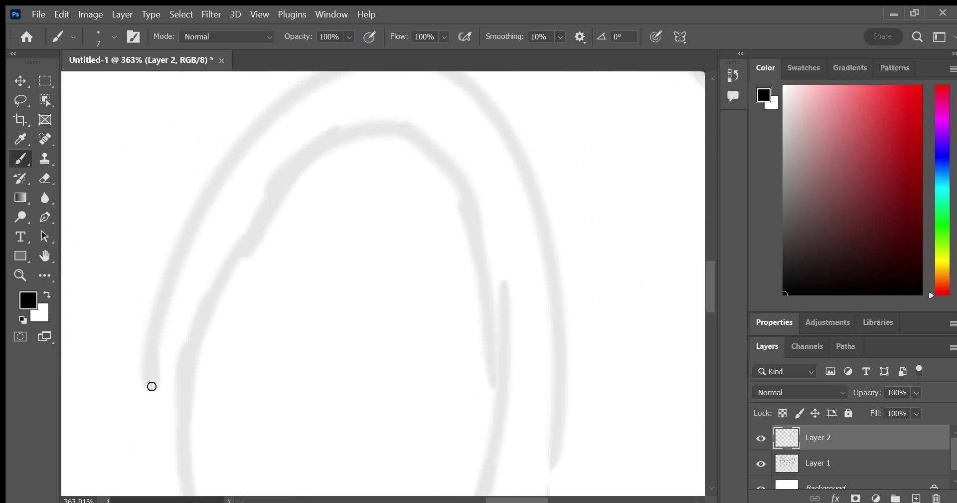
{"action": "mouse_move", "coordinate": [152, 386]}
{"action": "left_mouse_down"}
{"action": "mouse_move", "coordinate": [209, 192]}
{"action": "mouse_move", "coordinate": [272, 100]}
{"action": "mouse_move", "coordinate": [288, 97]}
{"action": "left_mouse_up"}
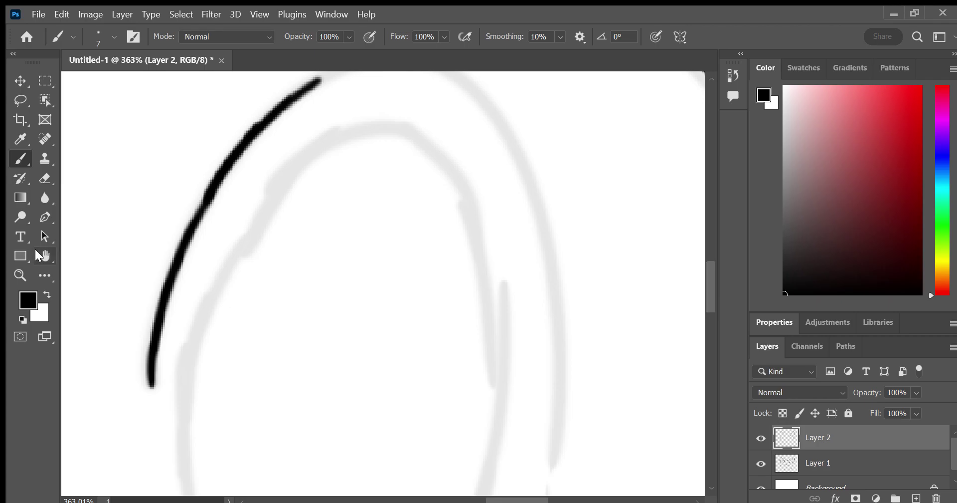
{"action": "left_click_drag", "start_coordinate": [120, 232], "coordinate": [100, 258]}
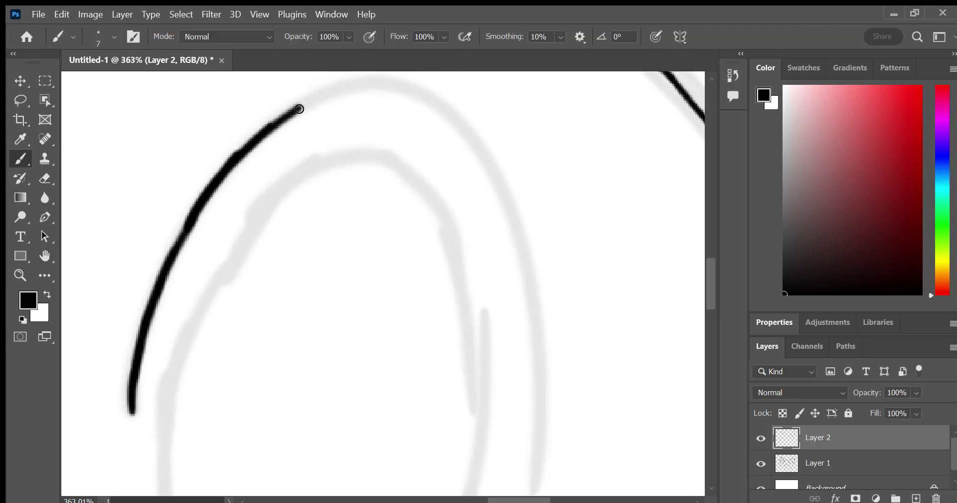
{"action": "left_click_drag", "start_coordinate": [299, 106], "coordinate": [349, 86]}
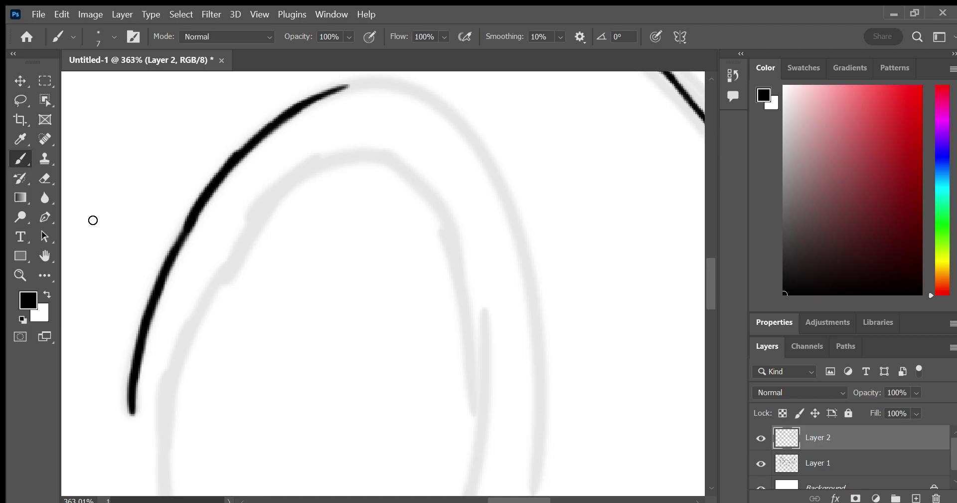
{"action": "mouse_move", "coordinate": [348, 85]}
{"action": "left_mouse_down"}
{"action": "mouse_move", "coordinate": [391, 83]}
{"action": "mouse_move", "coordinate": [460, 123]}
{"action": "left_mouse_up"}
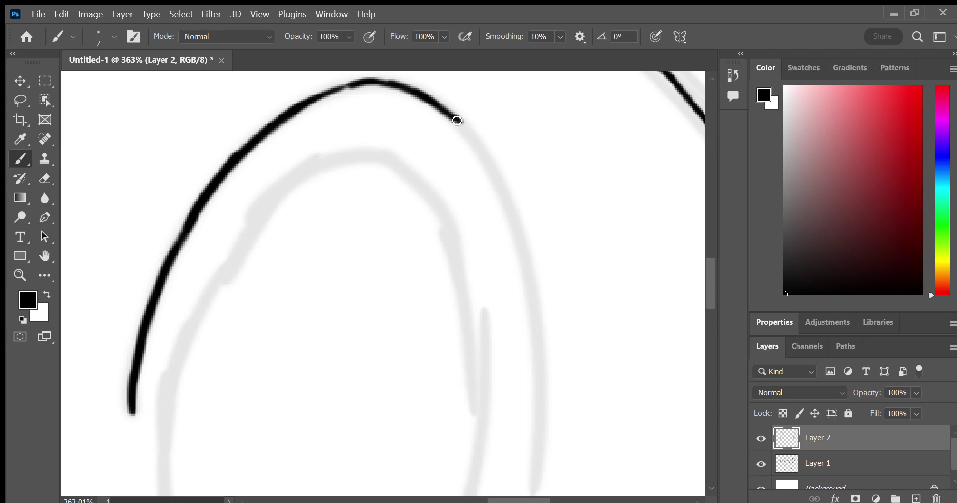
{"action": "mouse_move", "coordinate": [460, 122]}
{"action": "left_mouse_down"}
{"action": "mouse_move", "coordinate": [507, 197]}
{"action": "mouse_move", "coordinate": [531, 290]}
{"action": "mouse_move", "coordinate": [525, 452]}
{"action": "left_mouse_up"}
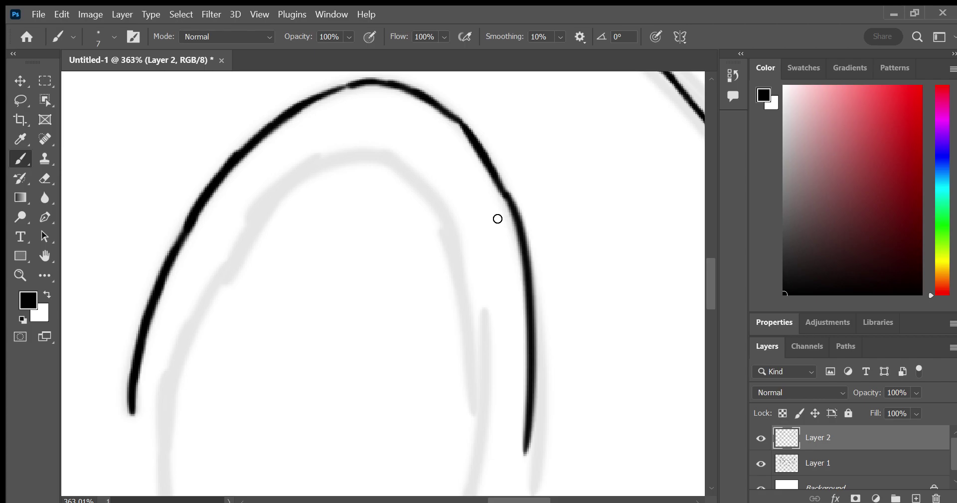
Undo the rough ear strokes and redraw the left edge and top arc
{"action": "key", "text": "ctrl+z"}
{"action": "key", "text": "ctrl+z"}
{"action": "key", "text": "ctrl+z"}
{"action": "key", "text": "ctrl+z"}
{"action": "key", "text": "ctrl+z"}
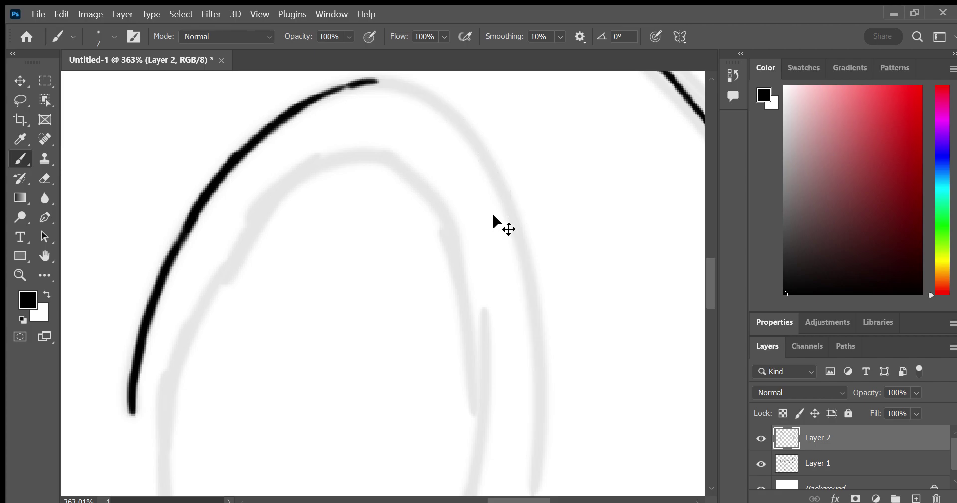
{"action": "key", "text": "ctrl+z"}
{"action": "key", "text": "ctrl+z"}
{"action": "key", "text": "ctrl+z"}
{"action": "key", "text": "ctrl+z"}
{"action": "key", "text": "ctrl+z"}
{"action": "key", "text": "ctrl+z"}
{"action": "key", "text": "ctrl+z"}
{"action": "key", "text": "ctrl+z"}
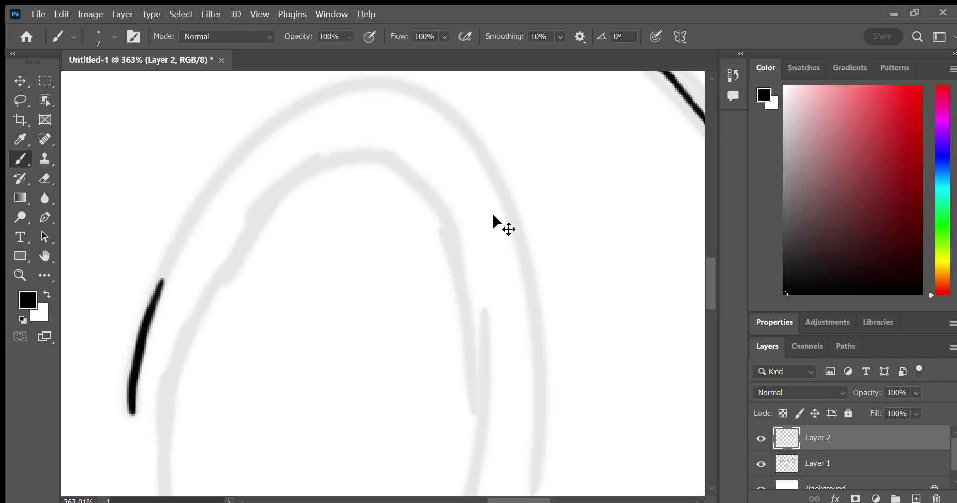
{"action": "key", "text": "ctrl+z"}
{"action": "key", "text": "ctrl+z"}
{"action": "key", "text": "ctrl+z"}
{"action": "key", "text": "ctrl+z"}
{"action": "mouse_move", "coordinate": [135, 391]}
{"action": "left_mouse_down"}
{"action": "mouse_move", "coordinate": [329, 106]}
{"action": "mouse_move", "coordinate": [344, 120]}
{"action": "mouse_move", "coordinate": [280, 117]}
{"action": "mouse_move", "coordinate": [304, 102]}
{"action": "mouse_move", "coordinate": [405, 84]}
{"action": "left_mouse_up"}
{"action": "key", "text": "ctrl+z"}
{"action": "key", "text": "ctrl+z"}
{"action": "key", "text": "ctrl+z"}
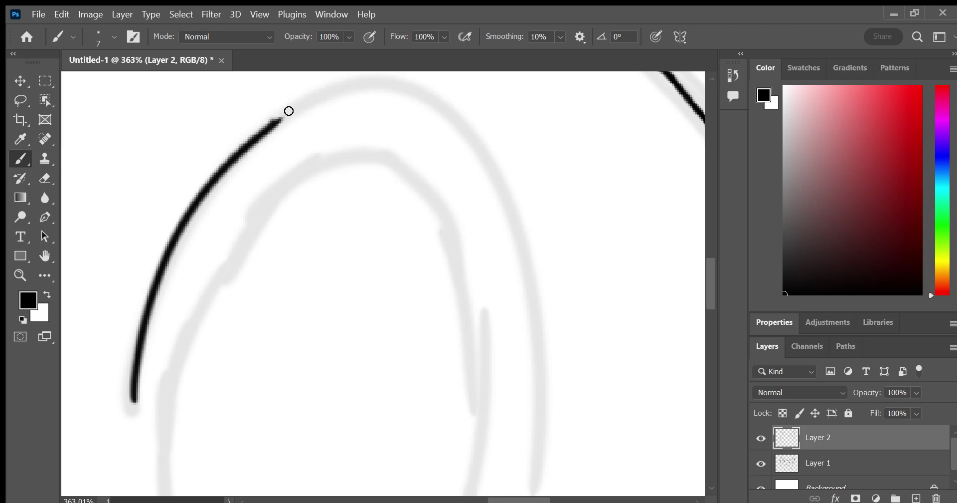
{"action": "left_click_drag", "start_coordinate": [287, 108], "coordinate": [403, 93]}
{"action": "key", "text": "ctrl+z"}
{"action": "left_click_drag", "start_coordinate": [276, 118], "coordinate": [399, 74]}
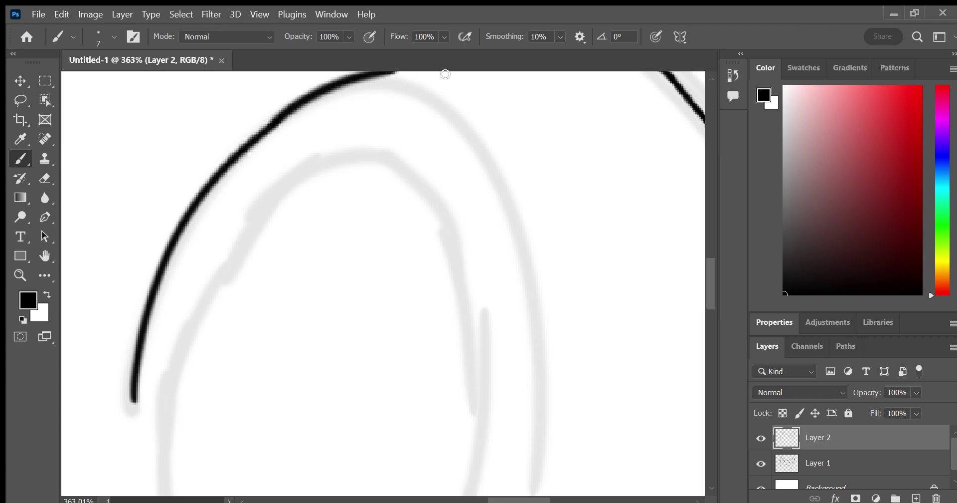
{"action": "key", "text": "ctrl+z"}
{"action": "mouse_move", "coordinate": [267, 123]}
{"action": "left_mouse_down"}
{"action": "mouse_move", "coordinate": [413, 80]}
{"action": "mouse_move", "coordinate": [549, 380]}
{"action": "left_mouse_up"}
Redraw the right arc from the top curve down to the bottom until the line is clean
{"action": "key", "text": "ctrl+z"}
{"action": "mouse_move", "coordinate": [417, 77]}
{"action": "left_mouse_down"}
{"action": "mouse_move", "coordinate": [438, 98]}
{"action": "mouse_move", "coordinate": [527, 397]}
{"action": "left_mouse_up"}
{"action": "key", "text": "ctrl+z"}
{"action": "mouse_move", "coordinate": [416, 79]}
{"action": "left_mouse_down"}
{"action": "mouse_move", "coordinate": [534, 405]}
{"action": "mouse_move", "coordinate": [515, 449]}
{"action": "left_mouse_up"}
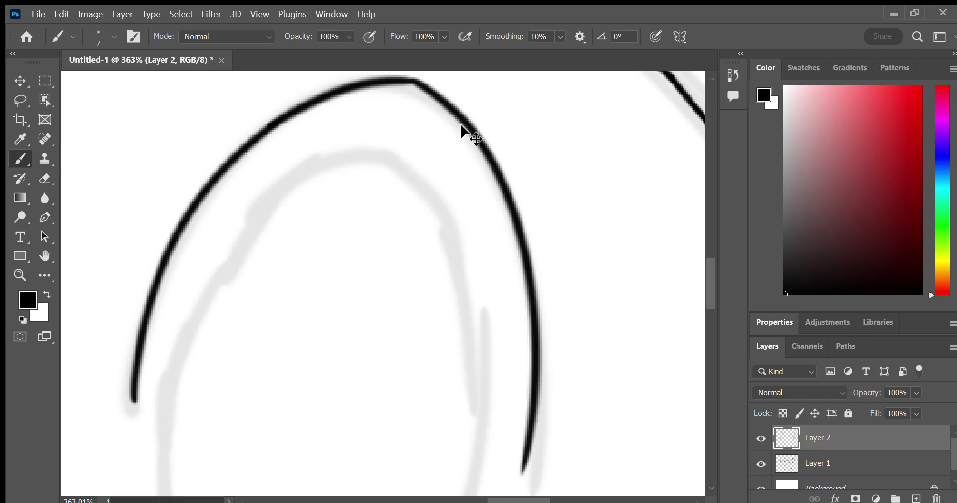
{"action": "key", "text": "ctrl+z"}
{"action": "left_click_drag", "start_coordinate": [416, 82], "coordinate": [500, 496]}
{"action": "key", "text": "ctrl+z"}
{"action": "mouse_move", "coordinate": [414, 77]}
{"action": "left_mouse_down"}
{"action": "mouse_move", "coordinate": [559, 357]}
{"action": "mouse_move", "coordinate": [549, 491]}
{"action": "left_mouse_up"}
{"action": "key", "text": "ctrl+z"}
{"action": "left_click_drag", "start_coordinate": [414, 79], "coordinate": [548, 493]}
{"action": "key", "text": "ctrl+z"}
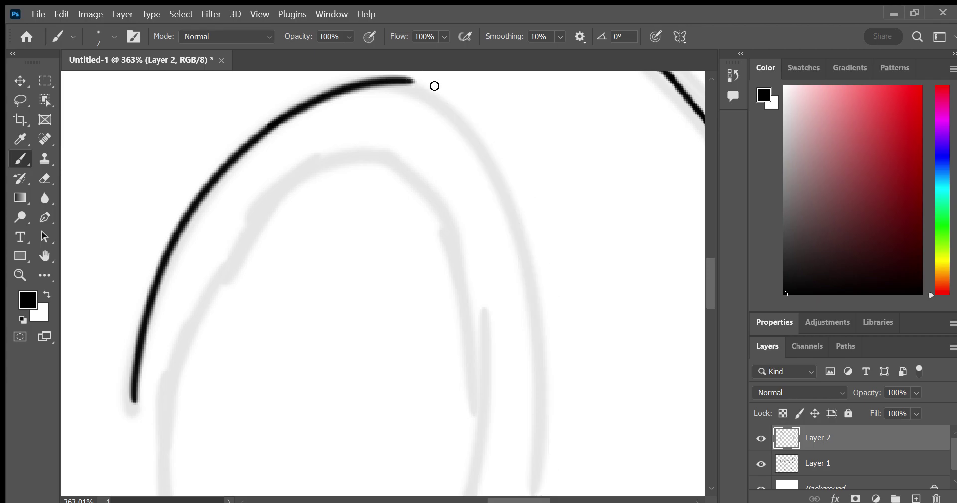
{"action": "mouse_move", "coordinate": [407, 81]}
{"action": "left_mouse_down"}
{"action": "mouse_move", "coordinate": [534, 256]}
{"action": "mouse_move", "coordinate": [549, 494]}
{"action": "left_mouse_up"}
{"action": "key", "text": "ctrl+z"}
{"action": "mouse_move", "coordinate": [407, 80]}
{"action": "left_mouse_down"}
{"action": "mouse_move", "coordinate": [533, 383]}
{"action": "mouse_move", "coordinate": [536, 494]}
{"action": "left_mouse_up"}
{"action": "key", "text": "ctrl+z"}
{"action": "left_click_drag", "start_coordinate": [418, 81], "coordinate": [506, 456]}
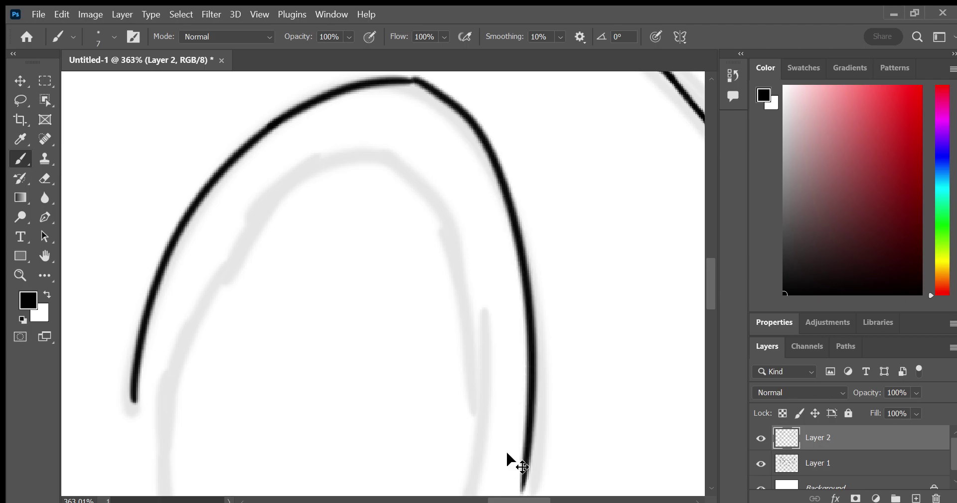
{"action": "key", "text": "ctrl+z"}
{"action": "mouse_move", "coordinate": [414, 79]}
{"action": "left_mouse_down"}
{"action": "mouse_move", "coordinate": [500, 138]}
{"action": "mouse_move", "coordinate": [540, 472]}
{"action": "left_mouse_up"}
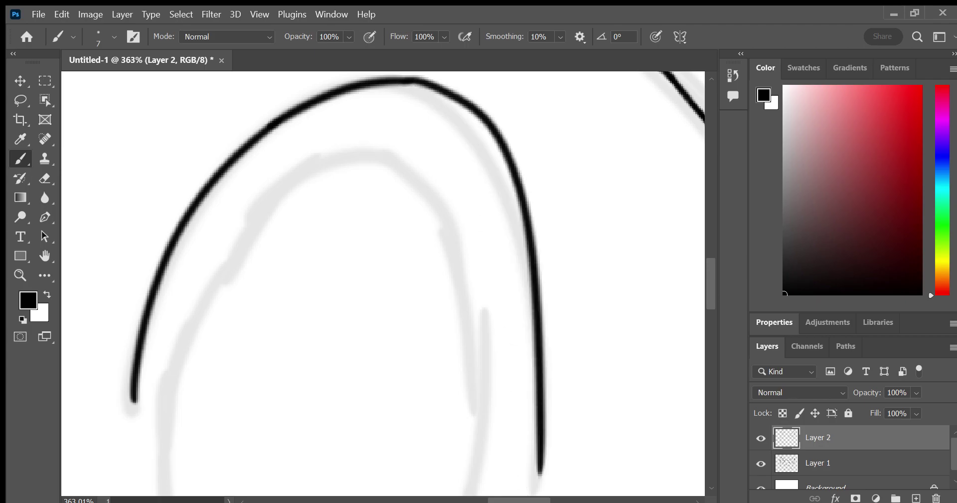
Curve the right line down and left along the sketch's base, retrying until smooth
{"action": "key", "text": "h"}
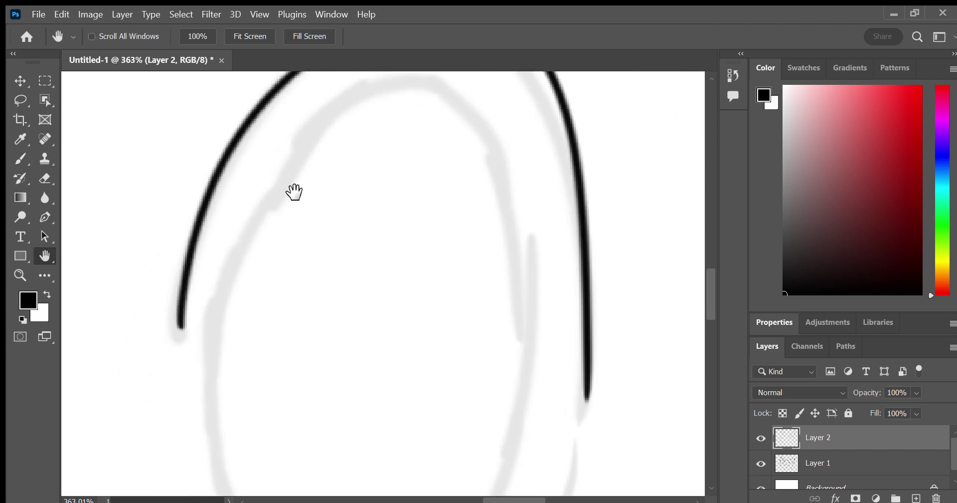
{"action": "left_click_drag", "start_coordinate": [239, 299], "coordinate": [339, 81]}
{"action": "left_click_drag", "start_coordinate": [309, 171], "coordinate": [195, 203]}
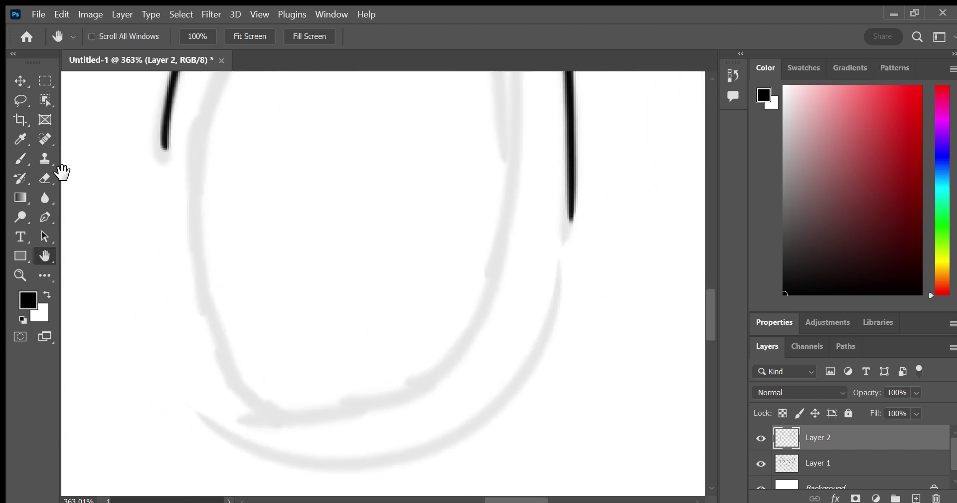
{"action": "left_click", "coordinate": [21, 159]}
{"action": "mouse_move", "coordinate": [548, 237]}
{"action": "left_mouse_down"}
{"action": "mouse_move", "coordinate": [456, 449]}
{"action": "mouse_move", "coordinate": [408, 486]}
{"action": "left_mouse_up"}
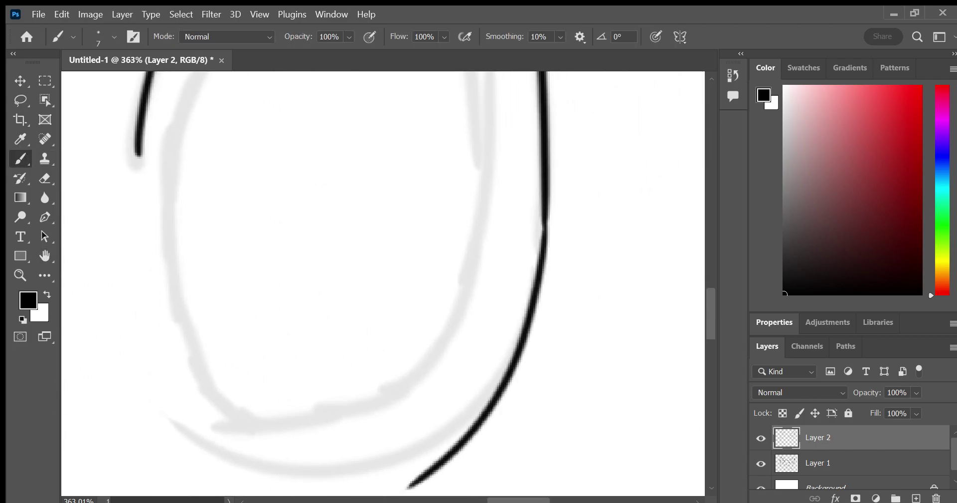
{"action": "key", "text": "ctrl+z"}
{"action": "mouse_move", "coordinate": [546, 224]}
{"action": "left_mouse_down"}
{"action": "mouse_move", "coordinate": [525, 314]}
{"action": "mouse_move", "coordinate": [394, 471]}
{"action": "left_mouse_up"}
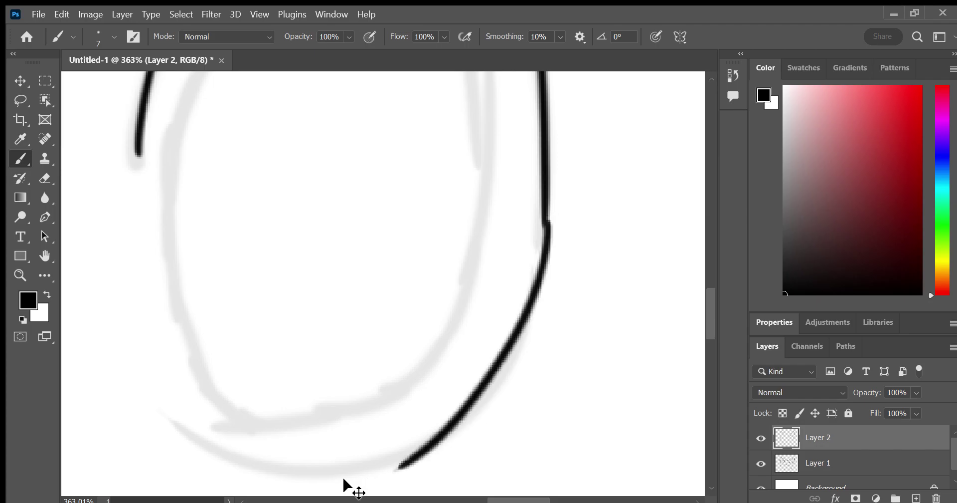
{"action": "key", "text": "ctrl+z"}
{"action": "left_click_drag", "start_coordinate": [546, 229], "coordinate": [291, 479]}
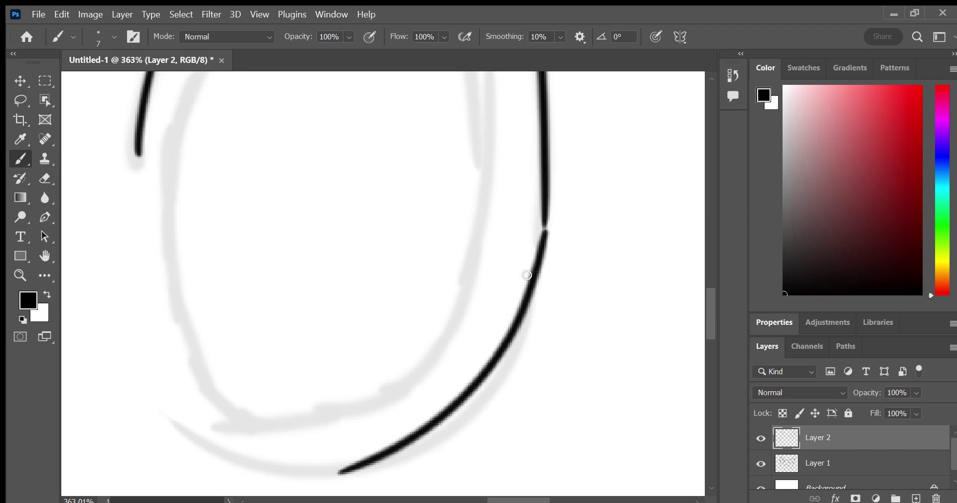
Ink the lower-left bottom curve so it meets the right line
{"action": "left_click_drag", "start_coordinate": [171, 419], "coordinate": [334, 478]}
{"action": "key", "text": "ctrl+z"}
{"action": "left_click_drag", "start_coordinate": [170, 419], "coordinate": [334, 479]}
{"action": "key", "text": "ctrl+z"}
{"action": "left_click_drag", "start_coordinate": [176, 422], "coordinate": [336, 468]}
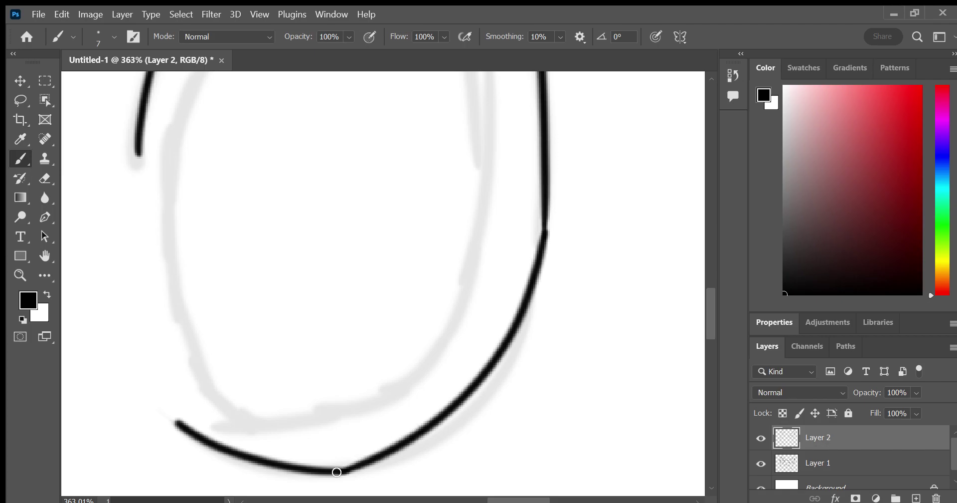
{"action": "left_click", "coordinate": [45, 255]}
{"action": "mouse_move", "coordinate": [122, 304]}
{"action": "left_mouse_down"}
{"action": "mouse_move", "coordinate": [660, 282]}
{"action": "mouse_move", "coordinate": [332, 402]}
{"action": "mouse_move", "coordinate": [397, 393]}
{"action": "mouse_move", "coordinate": [421, 423]}
{"action": "mouse_move", "coordinate": [431, 396]}
{"action": "mouse_move", "coordinate": [536, 285]}
{"action": "left_mouse_up"}
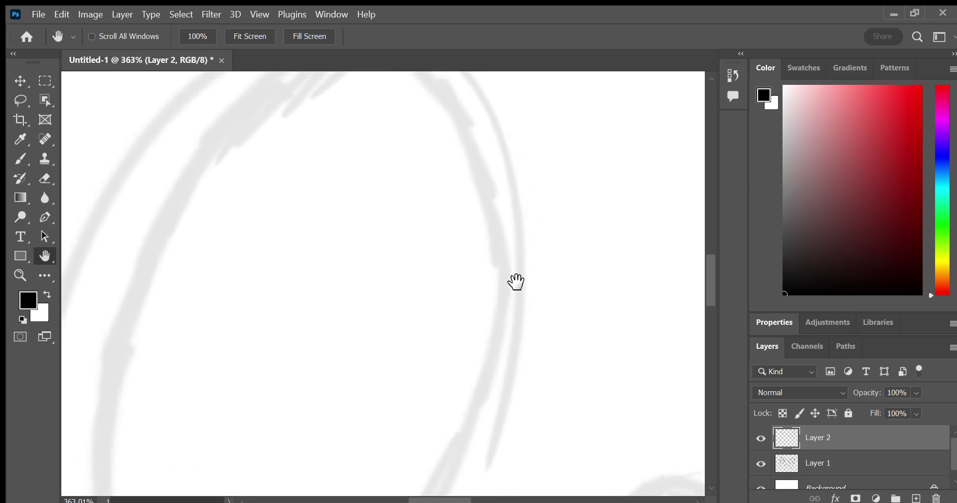
Ink the large oval's right edge over the grey sketch, redoing it until it fits, with a lower tail
{"action": "key", "text": "b"}
{"action": "left_click_drag", "start_coordinate": [491, 462], "coordinate": [439, 71]}
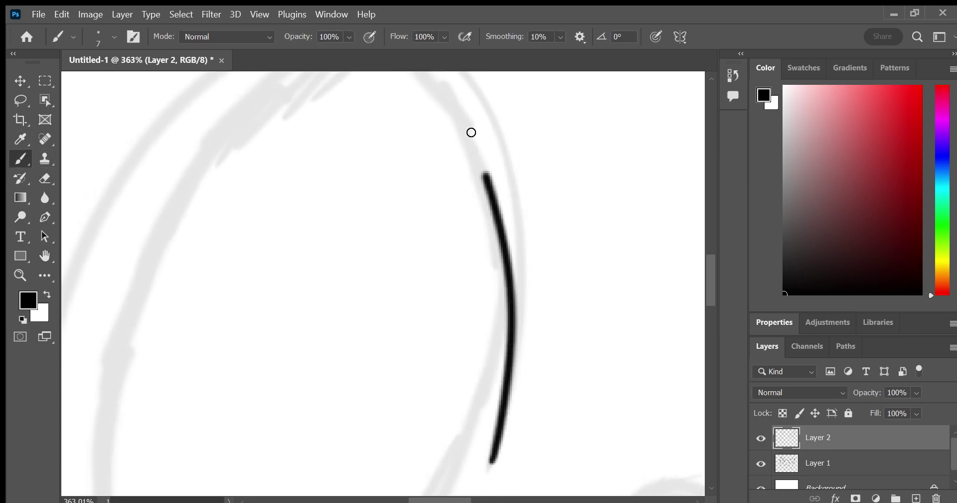
{"action": "key", "text": "ctrl+z"}
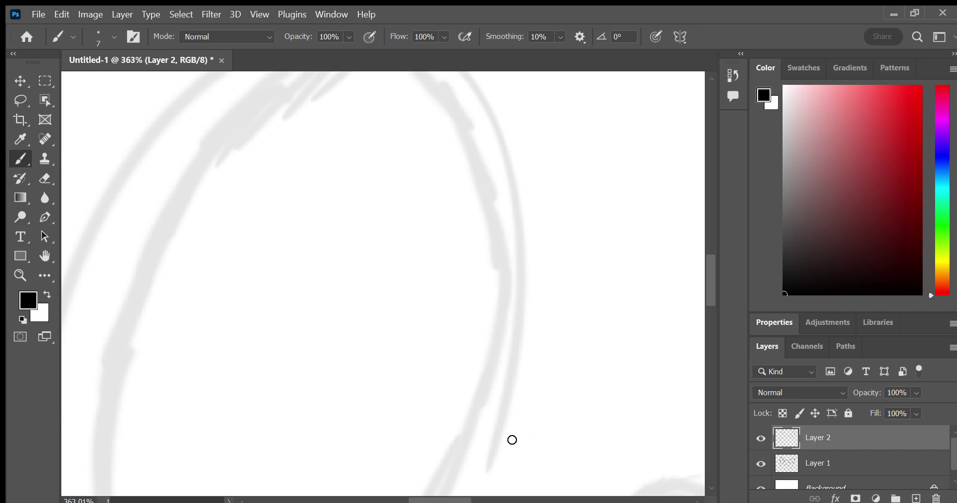
{"action": "left_click_drag", "start_coordinate": [491, 461], "coordinate": [438, 54]}
{"action": "key", "text": "ctrl+z"}
{"action": "left_click_drag", "start_coordinate": [491, 458], "coordinate": [439, 50]}
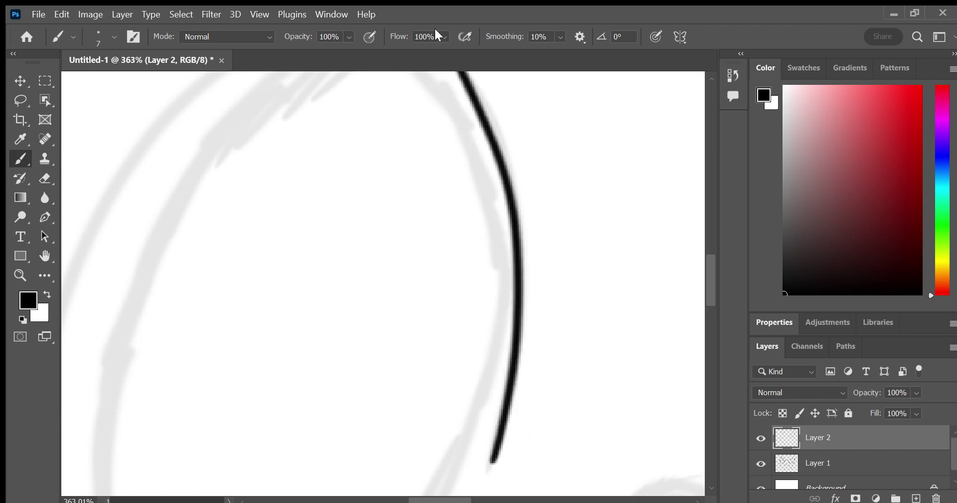
{"action": "key", "text": "ctrl+z"}
{"action": "left_click_drag", "start_coordinate": [496, 458], "coordinate": [469, 72]}
{"action": "key", "text": "ctrl+z"}
{"action": "left_click_drag", "start_coordinate": [494, 454], "coordinate": [434, 65]}
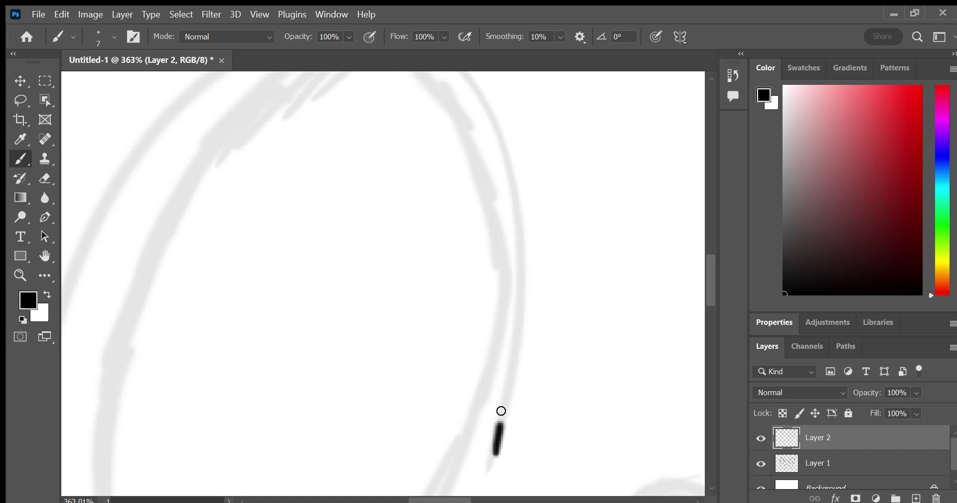
{"action": "key", "text": "ctrl+z"}
{"action": "left_click_drag", "start_coordinate": [496, 452], "coordinate": [439, 54]}
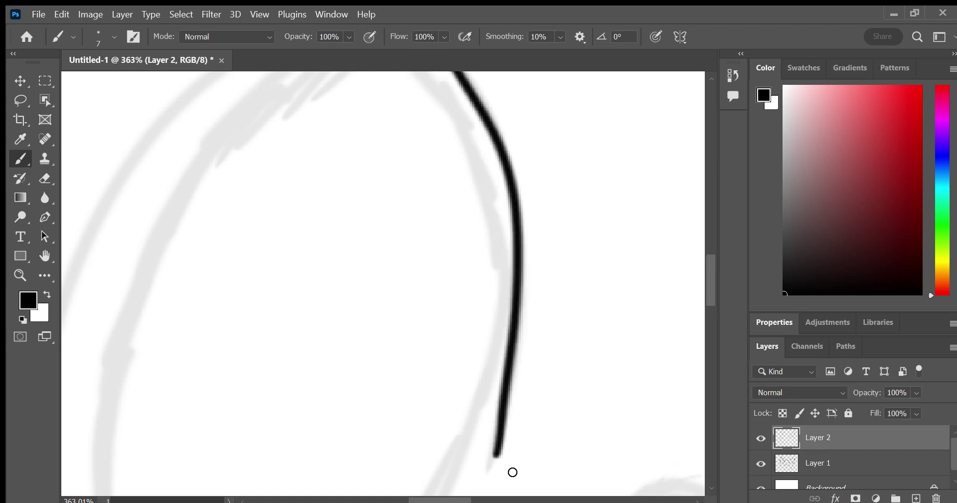
{"action": "left_click_drag", "start_coordinate": [487, 473], "coordinate": [492, 459]}
Start the oval's left side and ink the top arc joining the right edge
{"action": "mouse_move", "coordinate": [63, 293]}
{"action": "left_mouse_down"}
{"action": "mouse_move", "coordinate": [79, 253]}
{"action": "mouse_move", "coordinate": [205, 82]}
{"action": "left_mouse_up"}
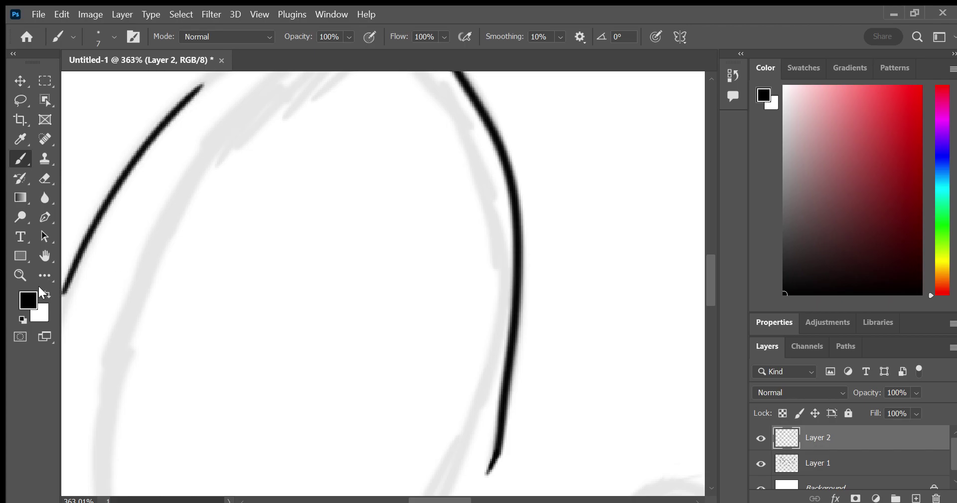
{"action": "key", "text": "h"}
{"action": "left_click_drag", "start_coordinate": [102, 231], "coordinate": [163, 355]}
{"action": "left_click", "coordinate": [21, 158]}
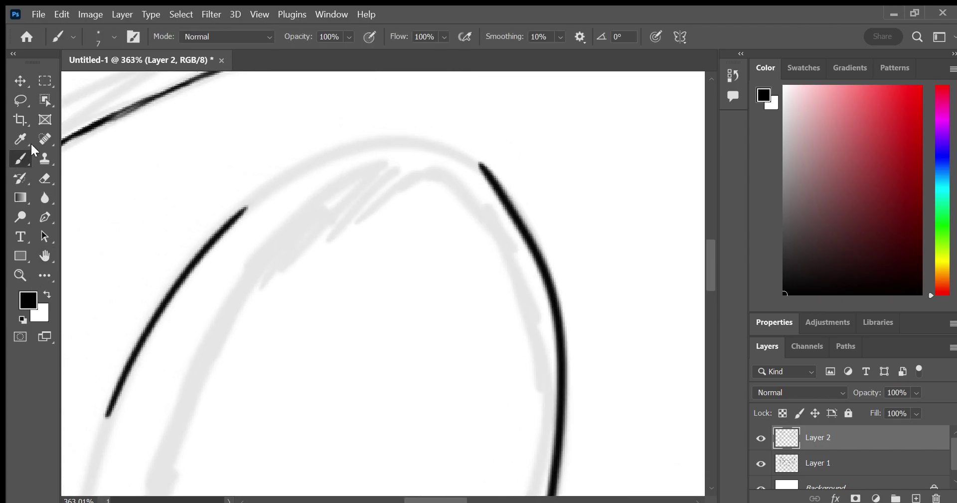
{"action": "left_click_drag", "start_coordinate": [245, 208], "coordinate": [468, 156]}
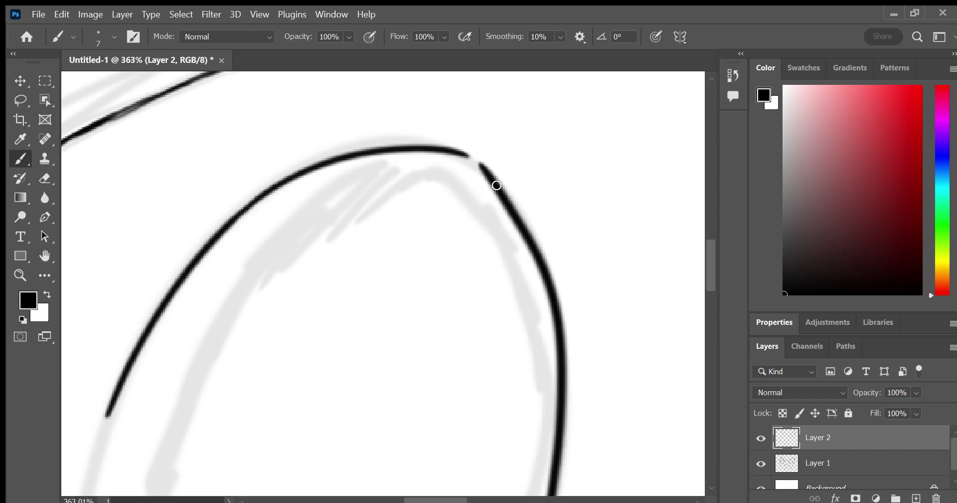
Extend the oval's left line downward, curving it toward the bottom
{"action": "key", "text": "h"}
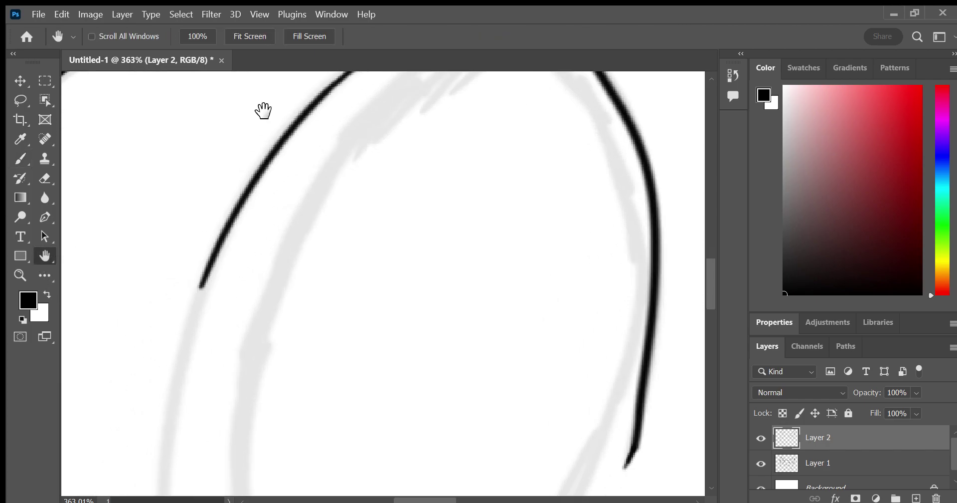
{"action": "left_click_drag", "start_coordinate": [166, 238], "coordinate": [288, 9]}
{"action": "left_click", "coordinate": [21, 158]}
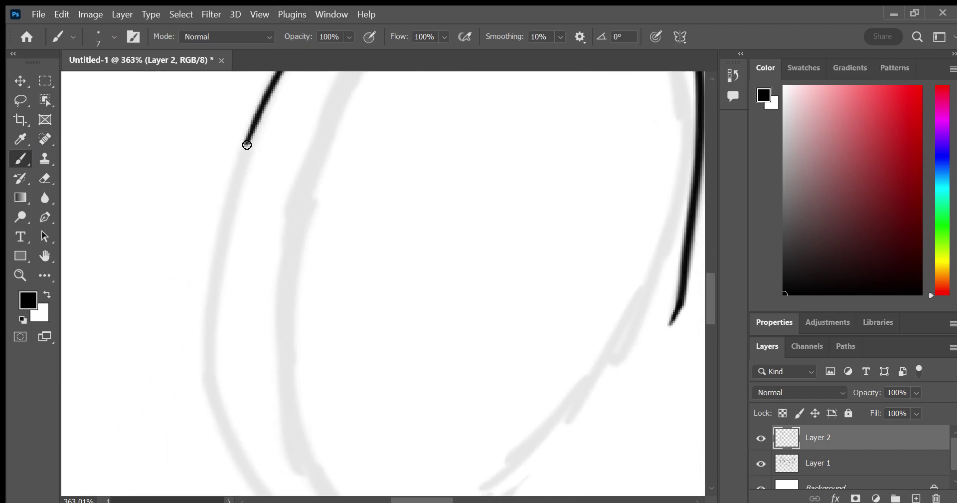
{"action": "left_click_drag", "start_coordinate": [246, 145], "coordinate": [210, 378]}
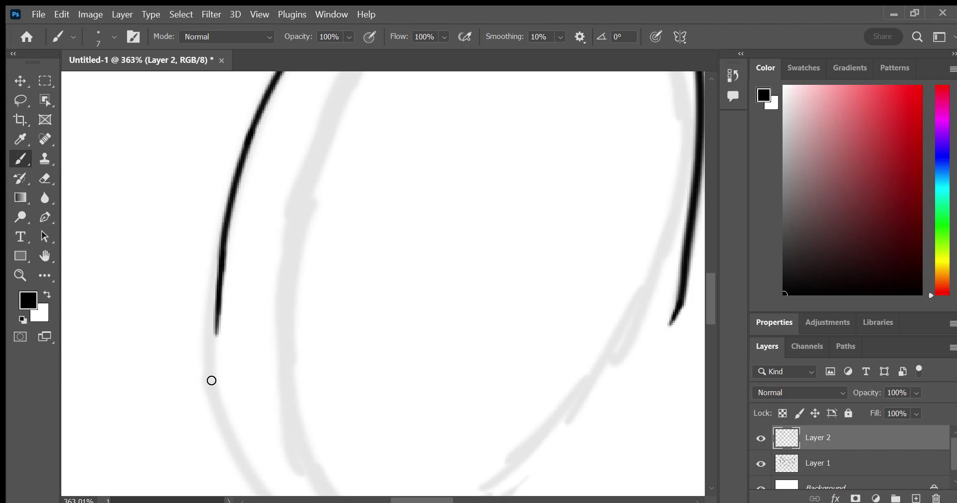
{"action": "left_click_drag", "start_coordinate": [215, 256], "coordinate": [216, 385]}
{"action": "left_click_drag", "start_coordinate": [220, 310], "coordinate": [249, 478]}
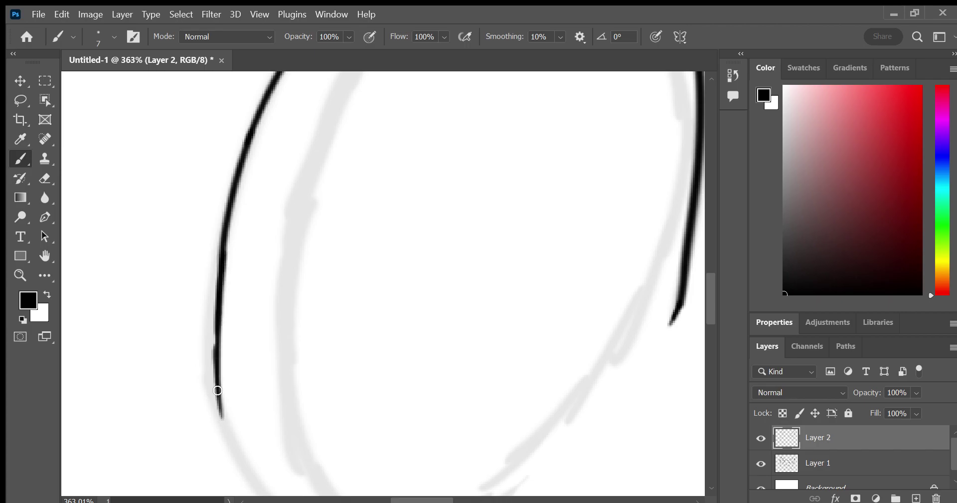
Carry the left line around the bottom and ink the bottom curve toward the right
{"action": "left_click", "coordinate": [45, 256]}
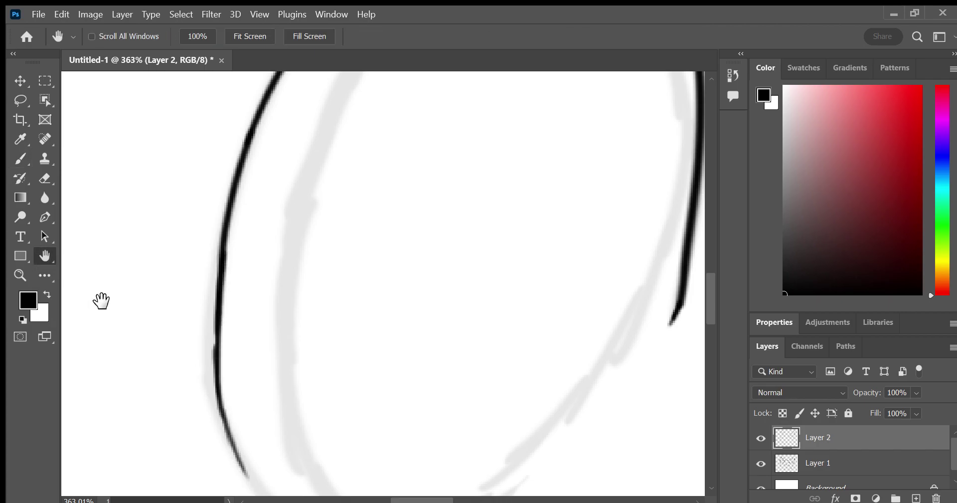
{"action": "left_click_drag", "start_coordinate": [100, 297], "coordinate": [55, 122]}
{"action": "left_click", "coordinate": [22, 153]}
{"action": "mouse_move", "coordinate": [208, 303]}
{"action": "left_mouse_down"}
{"action": "mouse_move", "coordinate": [246, 349]}
{"action": "mouse_move", "coordinate": [178, 128]}
{"action": "left_mouse_up"}
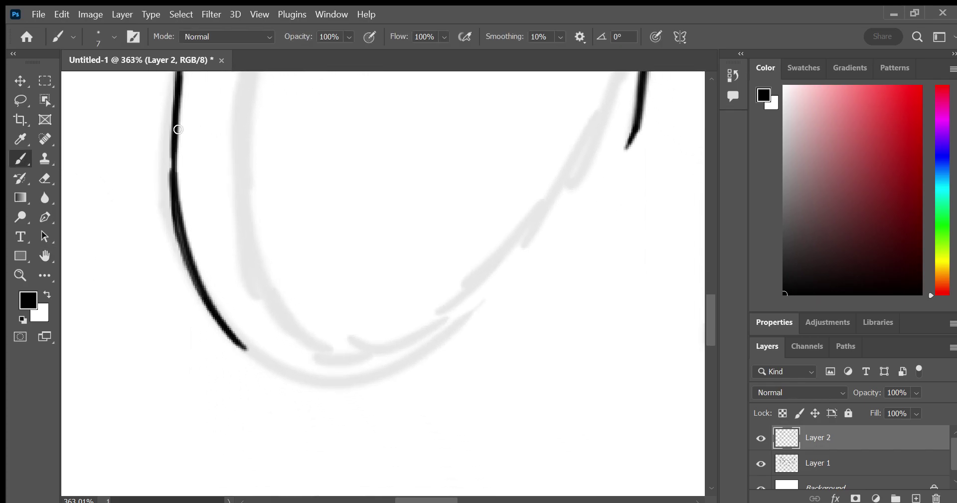
{"action": "mouse_move", "coordinate": [251, 348]}
{"action": "left_mouse_down"}
{"action": "mouse_move", "coordinate": [424, 349]}
{"action": "mouse_move", "coordinate": [478, 305]}
{"action": "left_mouse_up"}
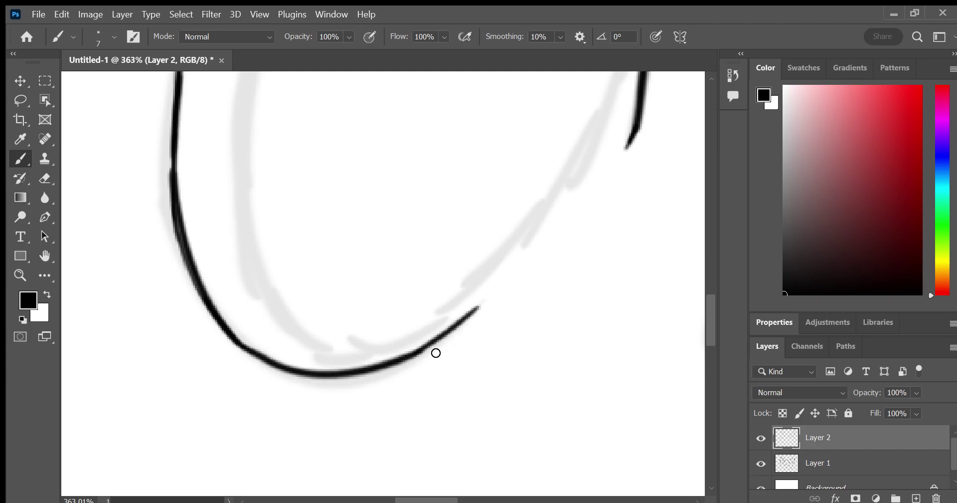
Ink an inner black line down the oval's right side
{"action": "key", "text": "h"}
{"action": "left_click_drag", "start_coordinate": [113, 258], "coordinate": [156, 428]}
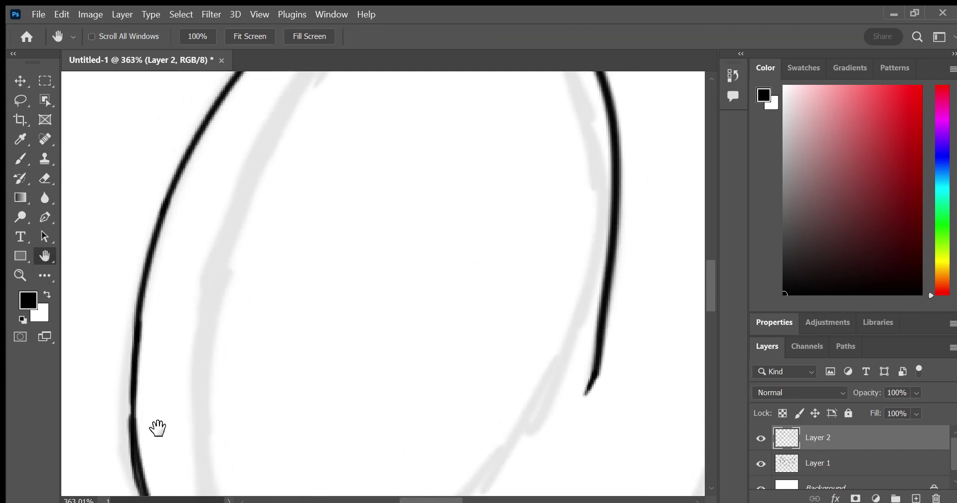
{"action": "left_click_drag", "start_coordinate": [391, 186], "coordinate": [391, 287]}
{"action": "left_click", "coordinate": [29, 152]}
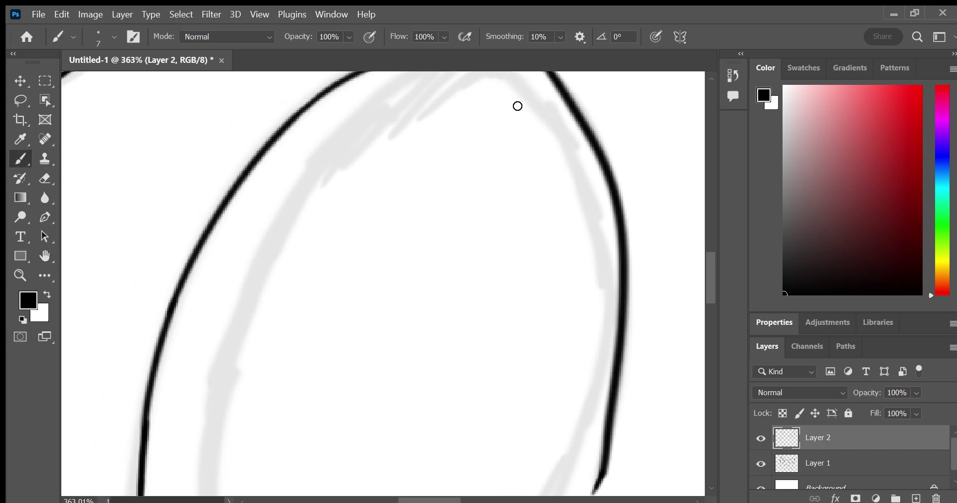
{"action": "left_click_drag", "start_coordinate": [519, 89], "coordinate": [551, 491]}
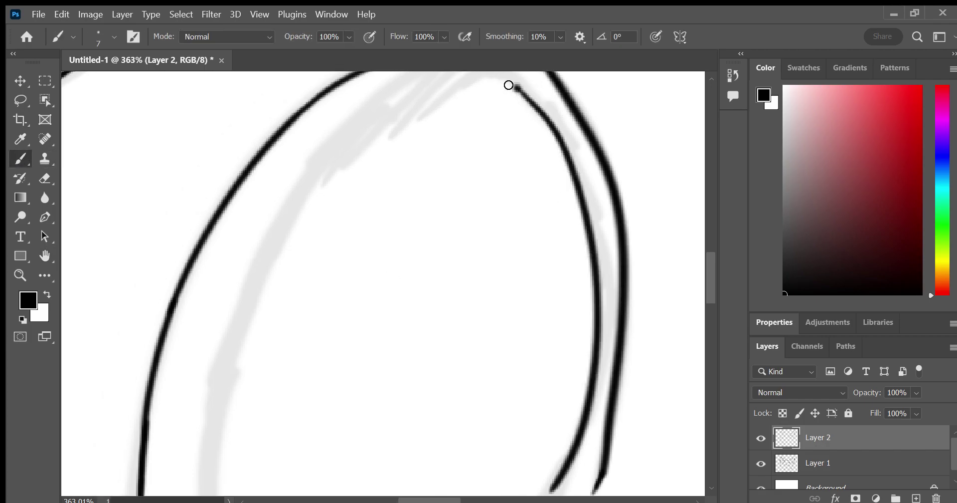
Continue the inner contour inside the outline and around the oval's bottom
{"action": "left_click_drag", "start_coordinate": [521, 88], "coordinate": [194, 434]}
{"action": "left_click", "coordinate": [44, 259]}
{"action": "mouse_move", "coordinate": [151, 271]}
{"action": "left_mouse_down"}
{"action": "mouse_move", "coordinate": [171, 162]}
{"action": "mouse_move", "coordinate": [128, 100]}
{"action": "left_mouse_up"}
{"action": "left_click", "coordinate": [29, 152]}
{"action": "mouse_move", "coordinate": [158, 239]}
{"action": "left_mouse_down"}
{"action": "mouse_move", "coordinate": [471, 374]}
{"action": "mouse_move", "coordinate": [526, 289]}
{"action": "left_mouse_up"}
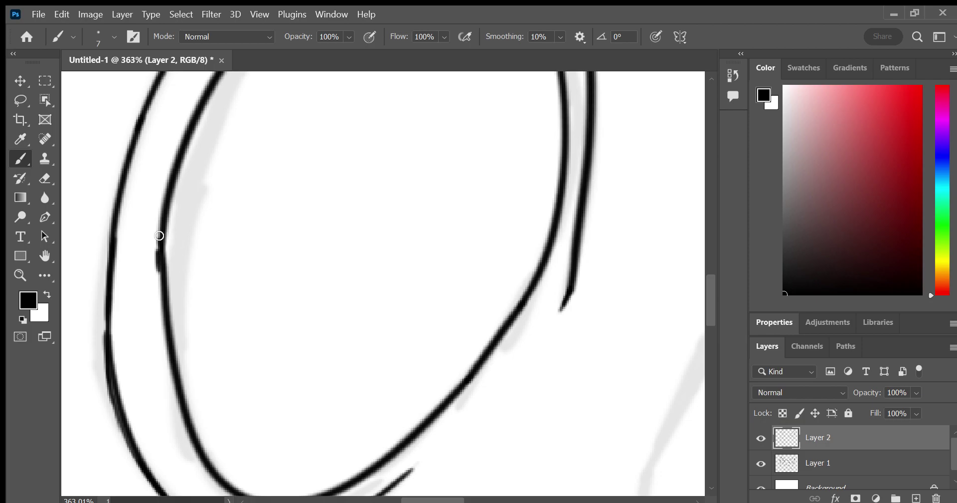
Thicken the left eye's inner curve, then zoom out and zoom in close on the right eye
{"action": "left_click_drag", "start_coordinate": [167, 199], "coordinate": [159, 253]}
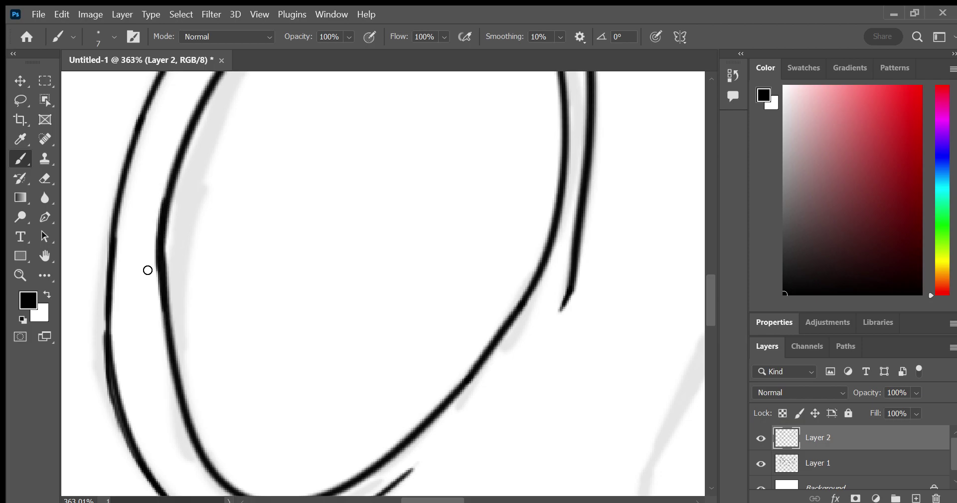
{"action": "left_click", "coordinate": [20, 274]}
{"action": "left_click_drag", "start_coordinate": [551, 301], "coordinate": [488, 332]}
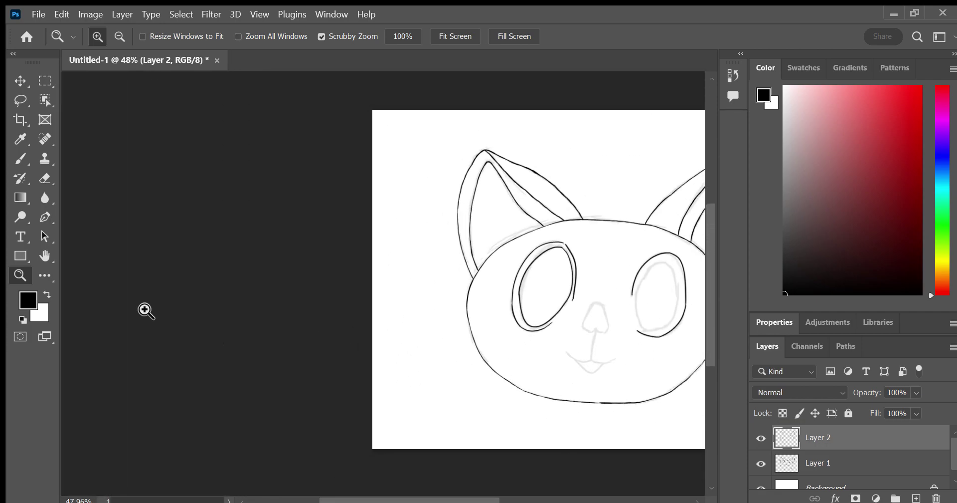
{"action": "key", "text": "h"}
{"action": "scroll", "coordinate": [120, 308], "scroll_direction": "right", "scroll_amount": 4}
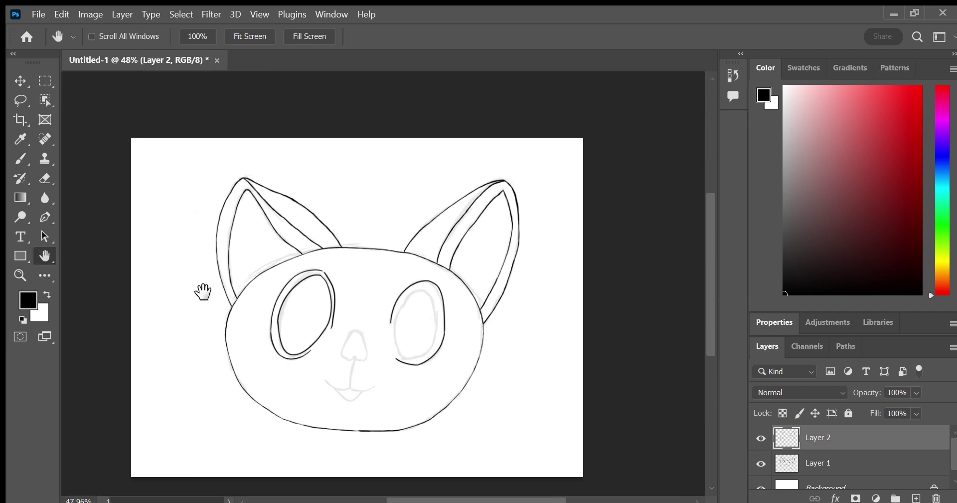
{"action": "scroll", "coordinate": [205, 293], "scroll_direction": "down", "scroll_amount": 2}
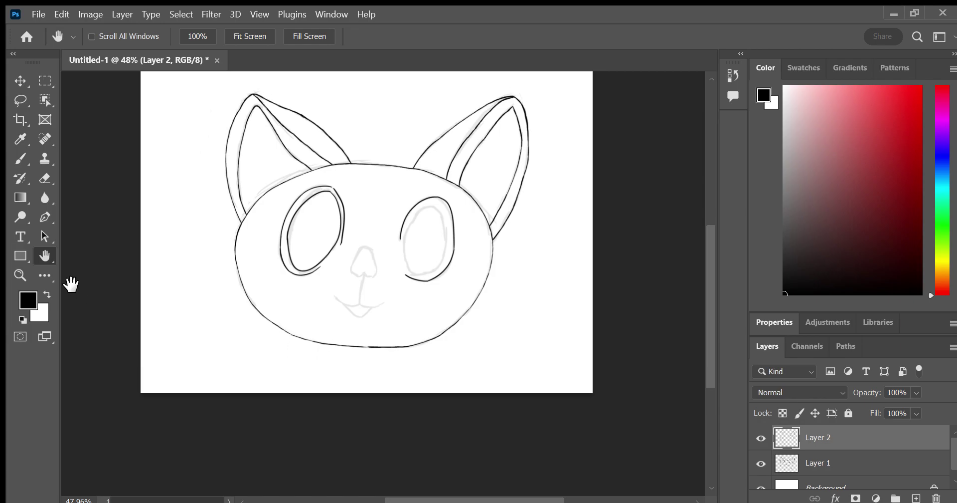
{"action": "left_click", "coordinate": [20, 274]}
{"action": "left_click_drag", "start_coordinate": [457, 237], "coordinate": [524, 227]}
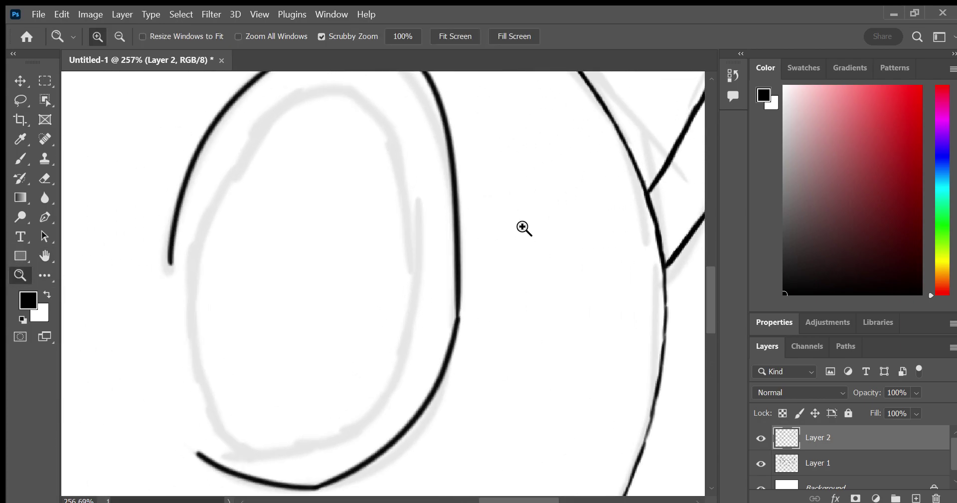
Ink the left side of the right eye's inner oval, undoing shaky attempts
{"action": "left_click", "coordinate": [19, 155]}
{"action": "left_click_drag", "start_coordinate": [236, 454], "coordinate": [244, 136]}
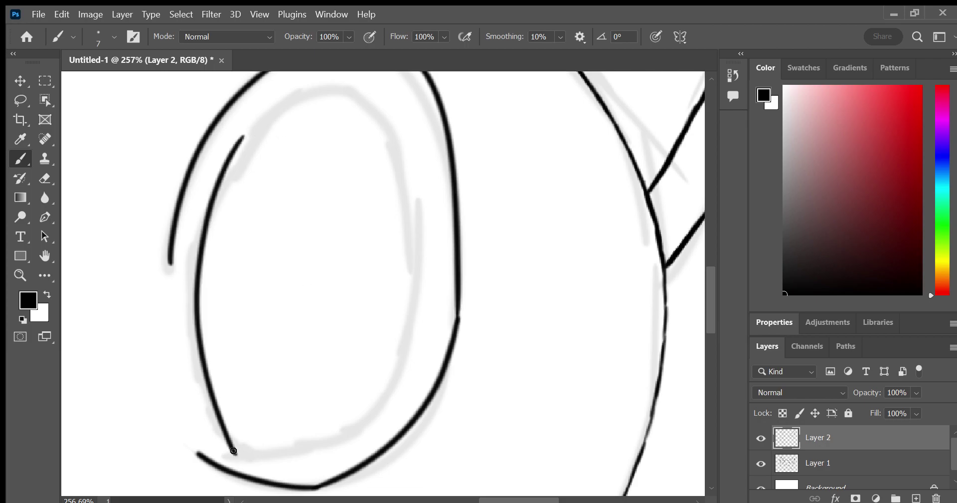
{"action": "key", "text": "ctrl+z"}
{"action": "left_click_drag", "start_coordinate": [202, 399], "coordinate": [306, 85]}
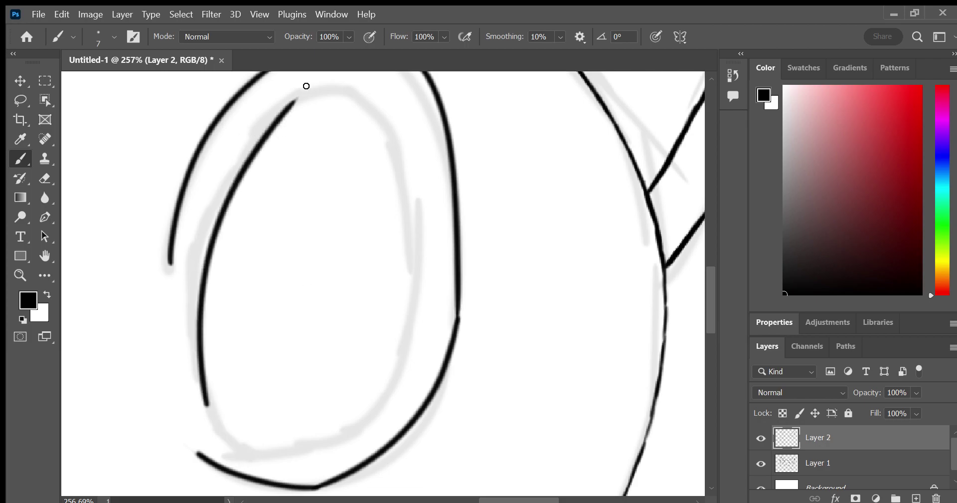
{"action": "key", "text": "ctrl+z"}
{"action": "mouse_move", "coordinate": [216, 422]}
{"action": "left_mouse_down"}
{"action": "mouse_move", "coordinate": [204, 444]}
{"action": "mouse_move", "coordinate": [197, 305]}
{"action": "mouse_move", "coordinate": [357, 399]}
{"action": "mouse_move", "coordinate": [211, 443]}
{"action": "left_mouse_up"}
{"action": "key", "text": "ctrl+z"}
{"action": "key", "text": "ctrl+z"}
{"action": "left_click_drag", "start_coordinate": [260, 462], "coordinate": [271, 458]}
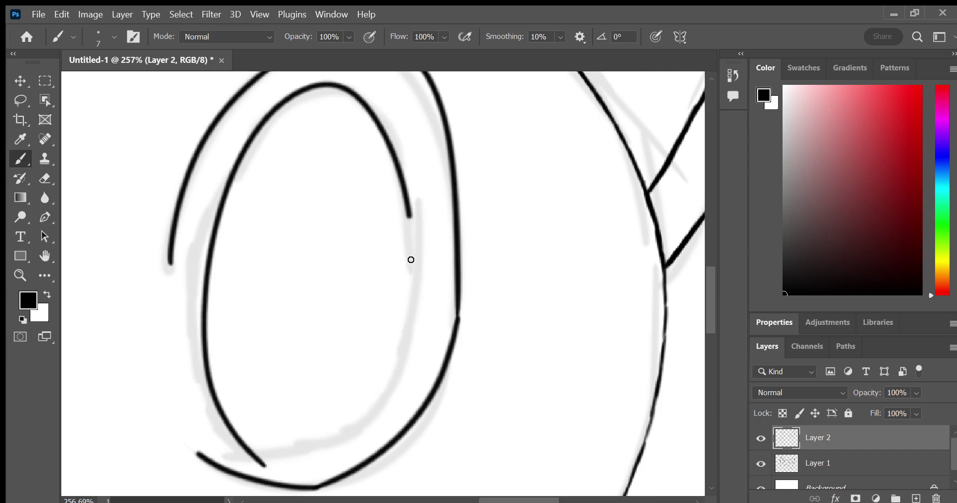
{"action": "key", "text": "ctrl+z"}
{"action": "mouse_move", "coordinate": [195, 238]}
{"action": "left_mouse_down"}
{"action": "mouse_move", "coordinate": [279, 90]}
{"action": "mouse_move", "coordinate": [408, 212]}
{"action": "left_mouse_up"}
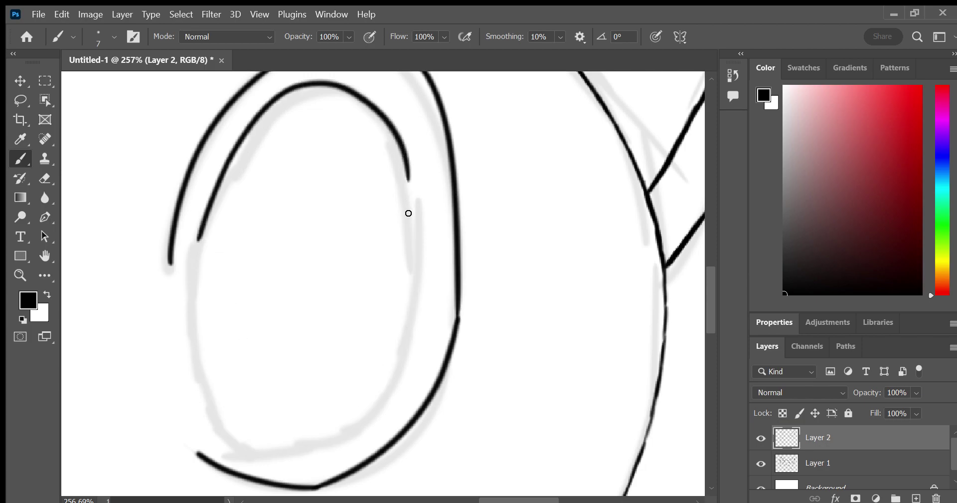
{"action": "key", "text": "ctrl+z"}
{"action": "left_click_drag", "start_coordinate": [189, 323], "coordinate": [312, 95]}
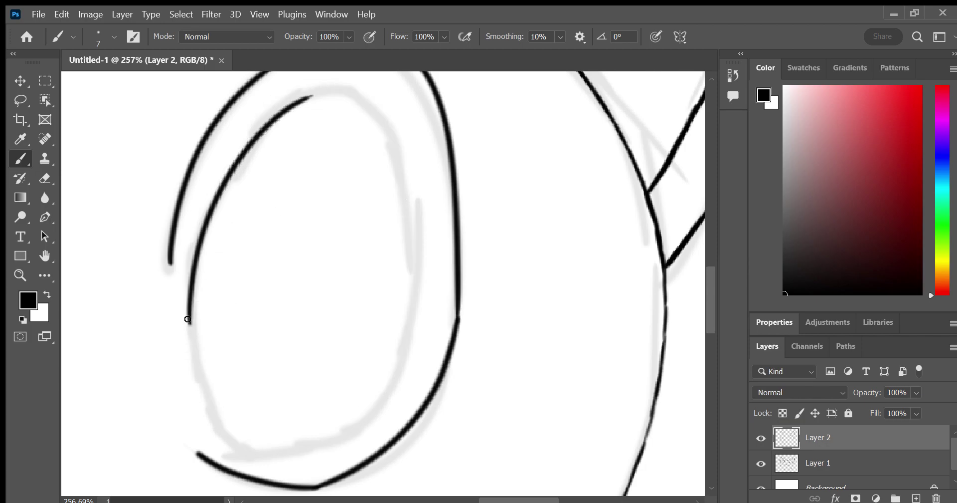
{"action": "left_click_drag", "start_coordinate": [188, 319], "coordinate": [250, 458]}
Ink the inner oval's right and lower-right sides, redoing uneven strokes
{"action": "mouse_move", "coordinate": [305, 96]}
{"action": "left_mouse_down"}
{"action": "mouse_move", "coordinate": [370, 113]}
{"action": "mouse_move", "coordinate": [408, 186]}
{"action": "left_mouse_up"}
{"action": "key", "text": "ctrl+z"}
{"action": "left_click_drag", "start_coordinate": [302, 97], "coordinate": [391, 194]}
{"action": "key", "text": "ctrl+z"}
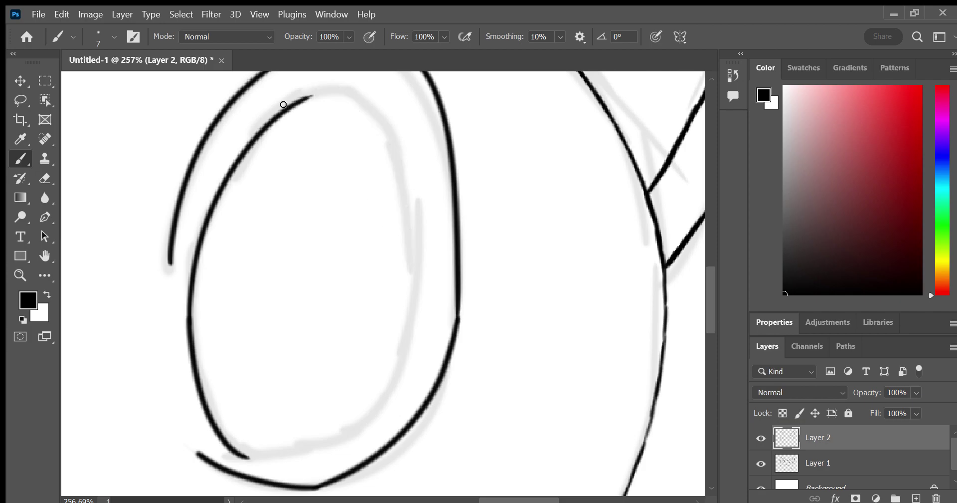
{"action": "left_click_drag", "start_coordinate": [300, 97], "coordinate": [406, 184]}
{"action": "left_click_drag", "start_coordinate": [250, 455], "coordinate": [392, 345]}
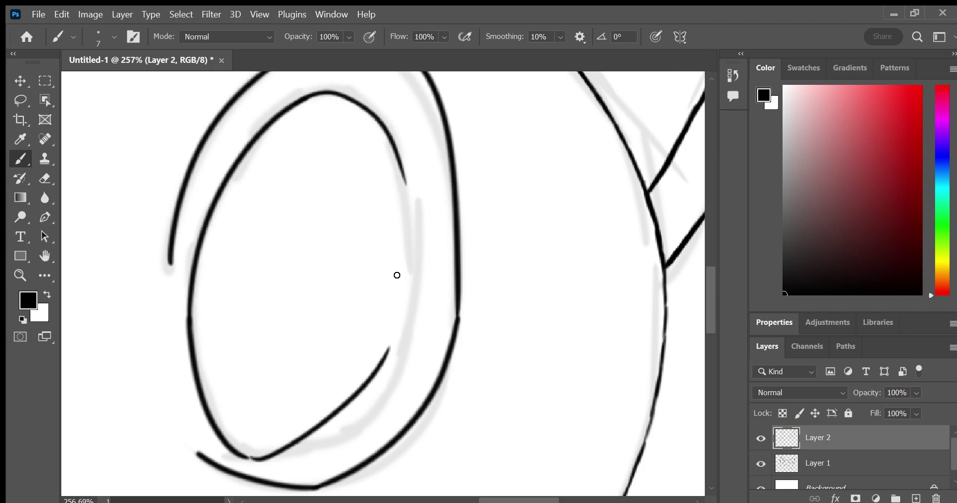
{"action": "key", "text": "ctrl+z"}
{"action": "left_click_drag", "start_coordinate": [248, 454], "coordinate": [387, 329]}
{"action": "key", "text": "ctrl+z"}
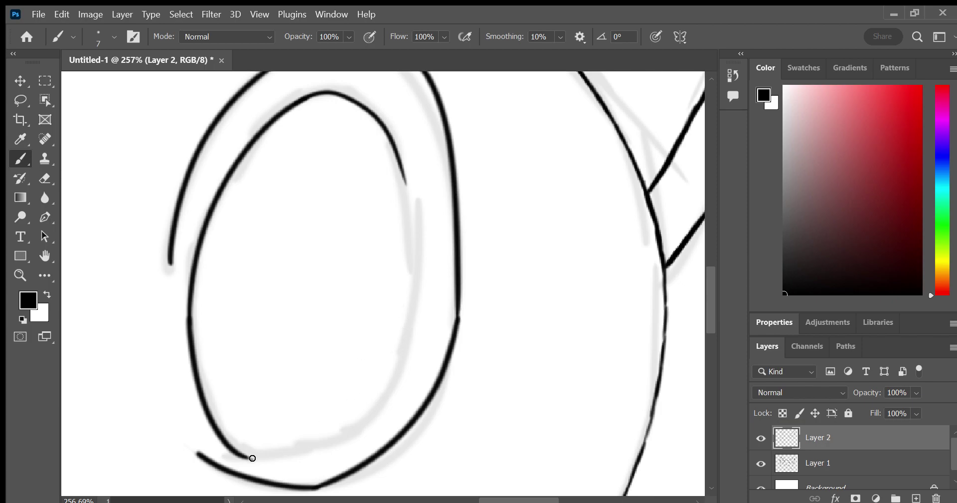
{"action": "left_click_drag", "start_coordinate": [249, 453], "coordinate": [406, 282]}
{"action": "key", "text": "ctrl+z"}
{"action": "left_click_drag", "start_coordinate": [250, 454], "coordinate": [406, 284]}
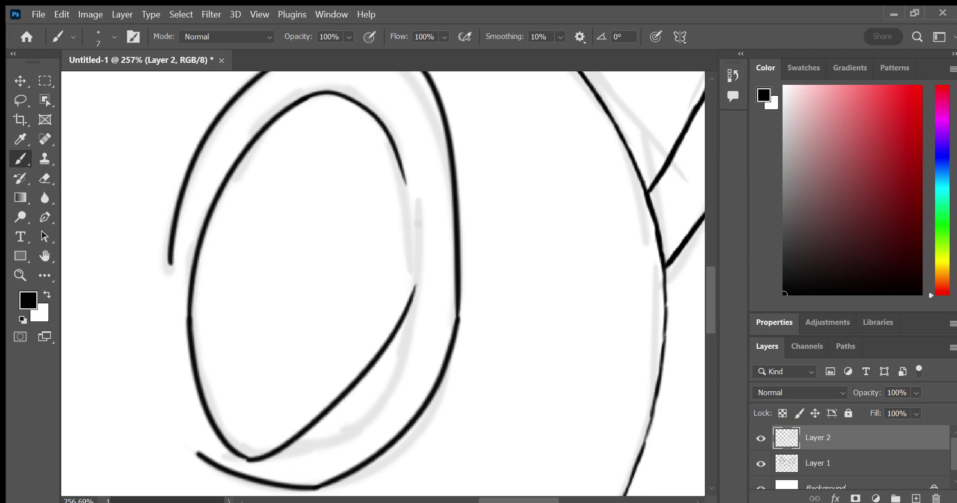
{"action": "key", "text": "ctrl+z"}
Try thickening the inner curve's right side, then zoom out and remove the extra strokes
{"action": "mouse_move", "coordinate": [245, 457]}
{"action": "left_mouse_down"}
{"action": "mouse_move", "coordinate": [395, 217]}
{"action": "mouse_move", "coordinate": [393, 130]}
{"action": "left_mouse_up"}
{"action": "key", "text": "ctrl+z"}
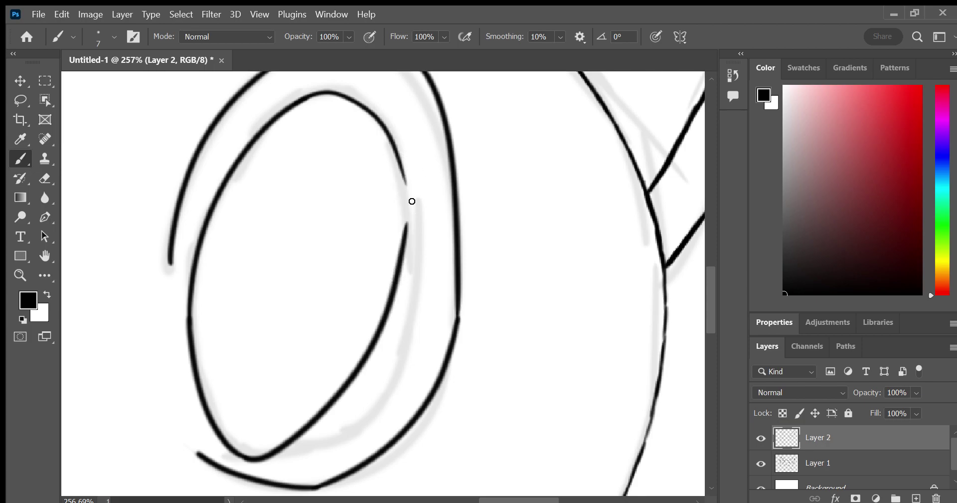
{"action": "mouse_move", "coordinate": [400, 164]}
{"action": "left_mouse_down"}
{"action": "mouse_move", "coordinate": [406, 225]}
{"action": "mouse_move", "coordinate": [394, 157]}
{"action": "mouse_move", "coordinate": [406, 231]}
{"action": "left_mouse_up"}
{"action": "key", "text": "ctrl+z"}
{"action": "key", "text": "ctrl+z"}
{"action": "left_click_drag", "start_coordinate": [266, 454], "coordinate": [412, 159]}
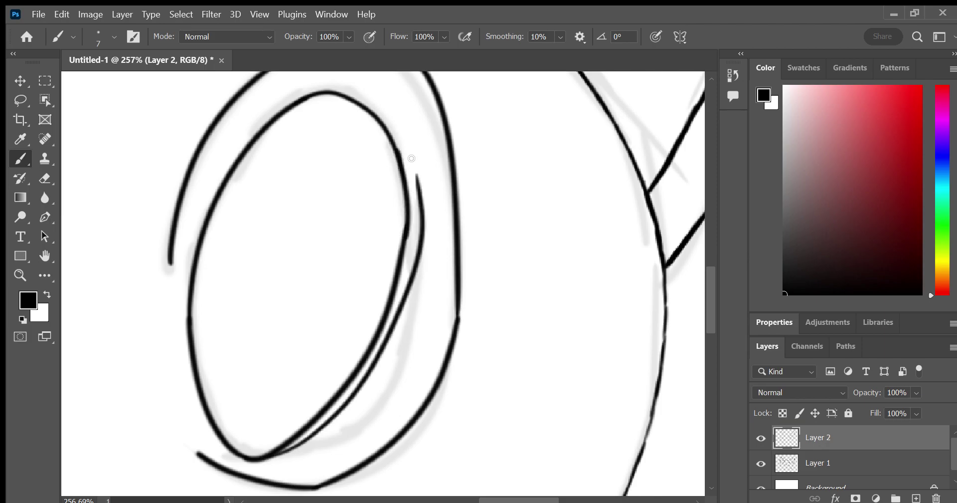
{"action": "key", "text": "ctrl+z"}
{"action": "left_click_drag", "start_coordinate": [404, 204], "coordinate": [274, 468]}
{"action": "key", "text": "ctrl+z"}
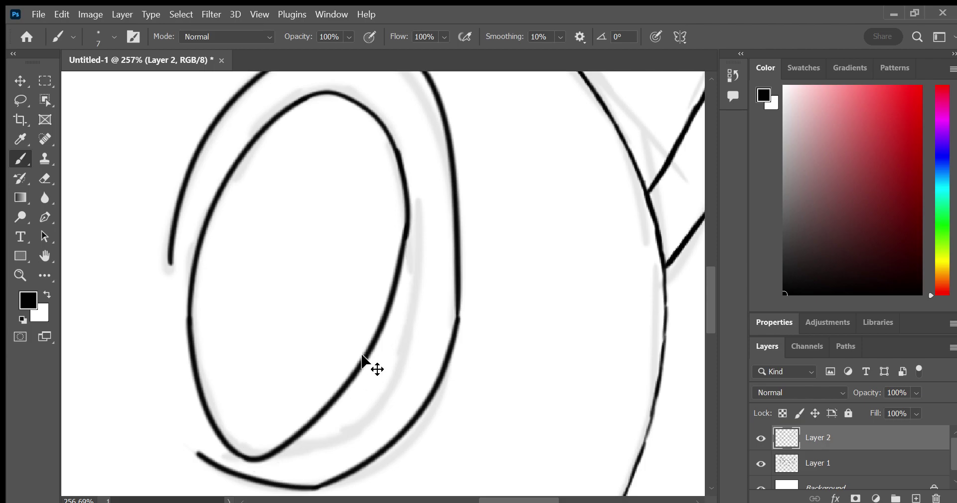
{"action": "left_click_drag", "start_coordinate": [409, 207], "coordinate": [244, 452]}
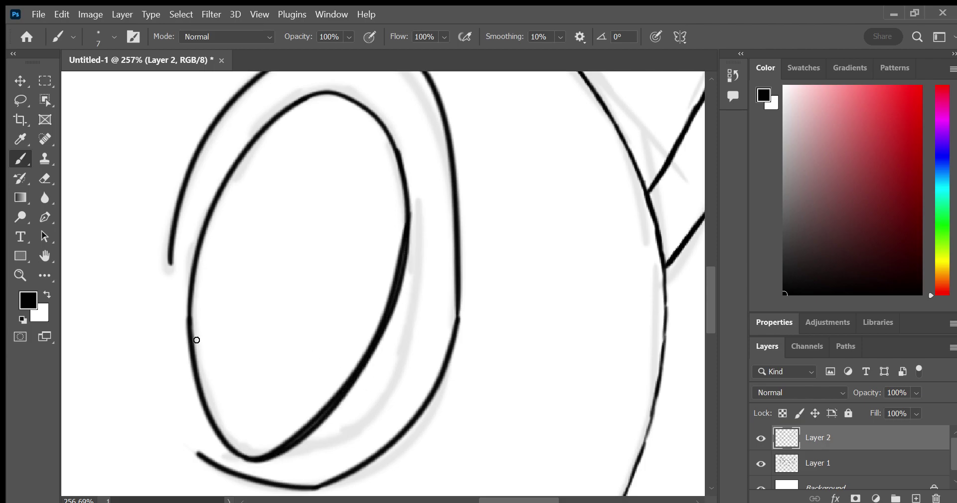
{"action": "key", "text": "z"}
{"action": "mouse_move", "coordinate": [383, 335]}
{"action": "left_mouse_down"}
{"action": "mouse_move", "coordinate": [385, 389]}
{"action": "mouse_move", "coordinate": [405, 417]}
{"action": "left_mouse_up"}
{"action": "key", "text": "ctrl+z"}
{"action": "key", "text": "ctrl+z"}
{"action": "key", "text": "ctrl+z"}
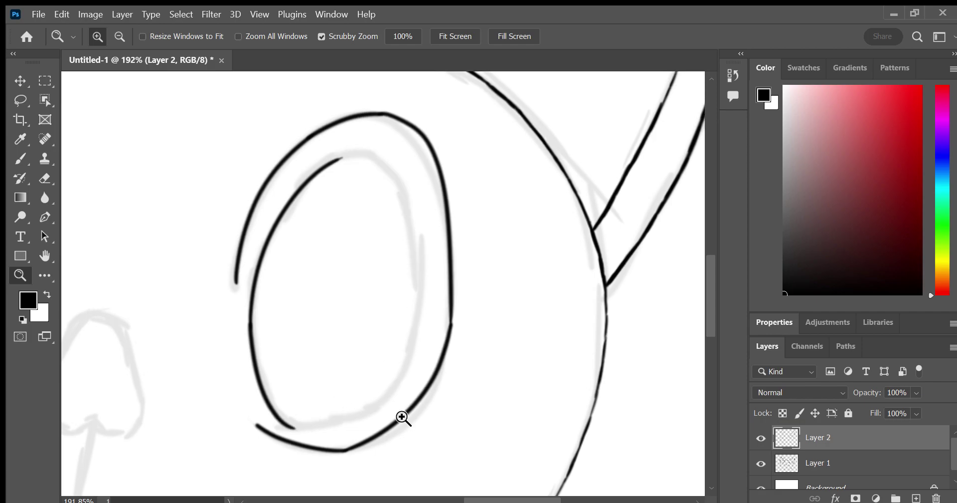
Redraw the inner oval's lower right, top and right edge, closing the outline
{"action": "key", "text": "b"}
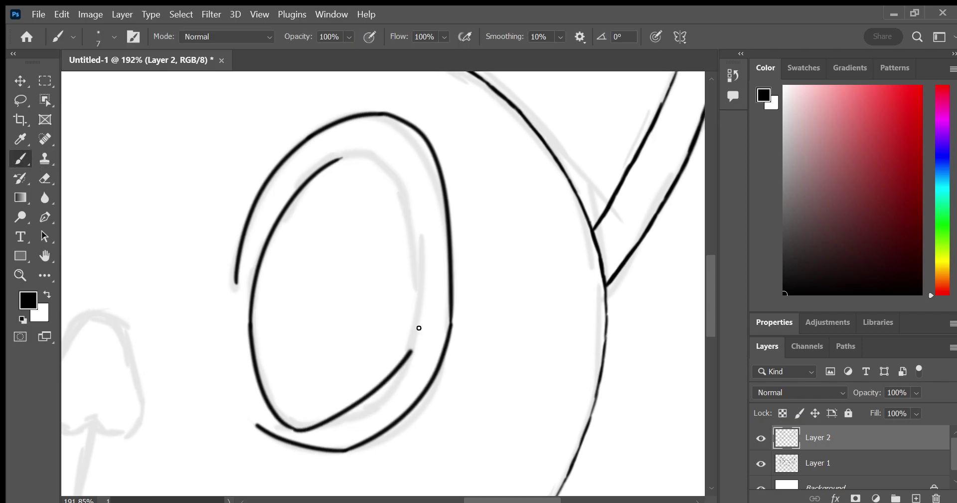
{"action": "left_click_drag", "start_coordinate": [295, 427], "coordinate": [408, 174]}
{"action": "key", "text": "ctrl+z"}
{"action": "left_click_drag", "start_coordinate": [293, 428], "coordinate": [402, 216]}
{"action": "key", "text": "ctrl+z"}
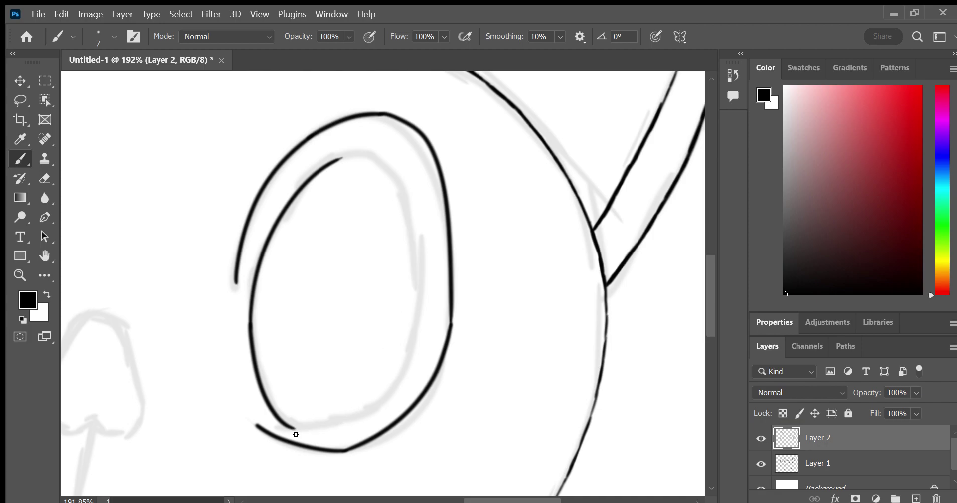
{"action": "left_click_drag", "start_coordinate": [294, 428], "coordinate": [418, 341]}
{"action": "left_click_drag", "start_coordinate": [341, 165], "coordinate": [424, 257]}
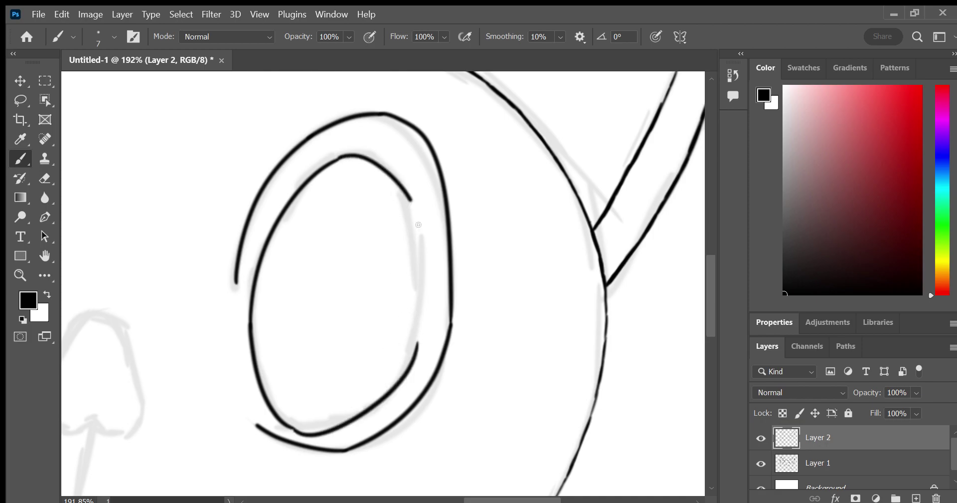
{"action": "left_click_drag", "start_coordinate": [417, 344], "coordinate": [424, 244]}
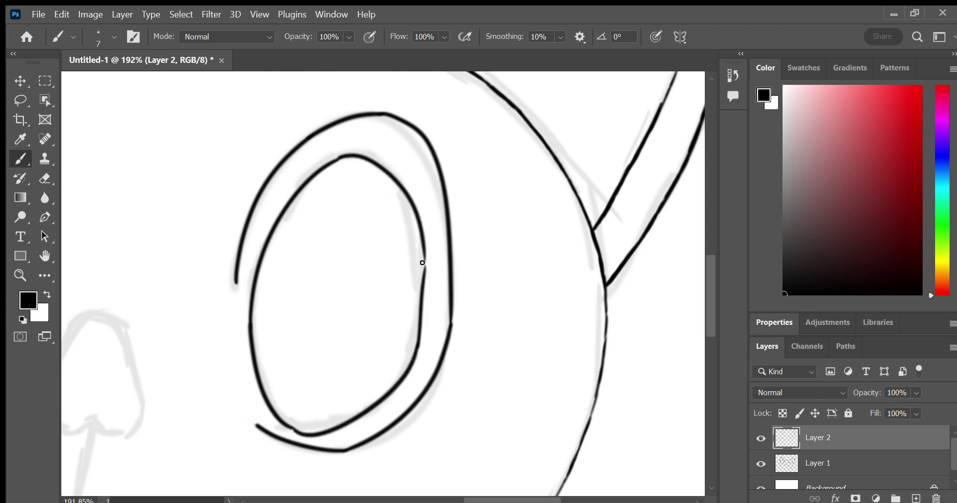
{"action": "left_click", "coordinate": [49, 252]}
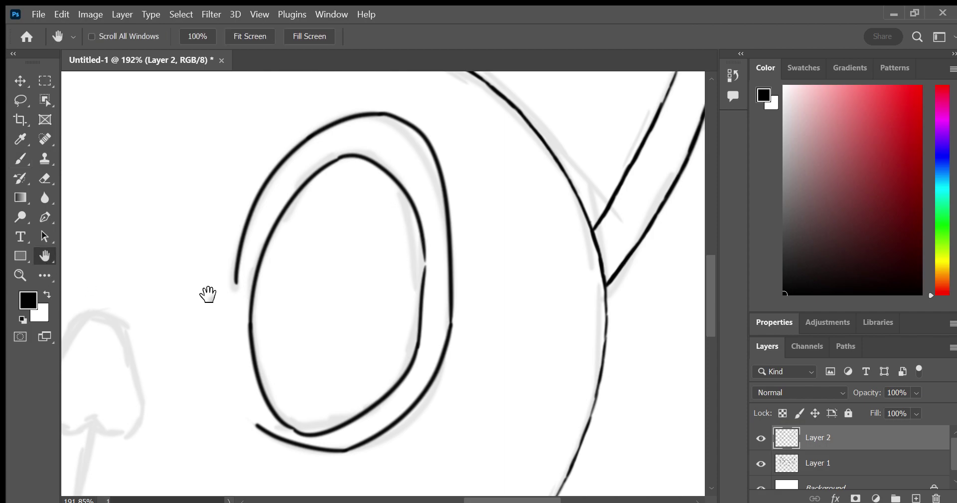
{"action": "mouse_move", "coordinate": [208, 292]}
{"action": "left_mouse_down"}
{"action": "mouse_move", "coordinate": [513, 252]}
{"action": "mouse_move", "coordinate": [198, 371]}
{"action": "left_mouse_up"}
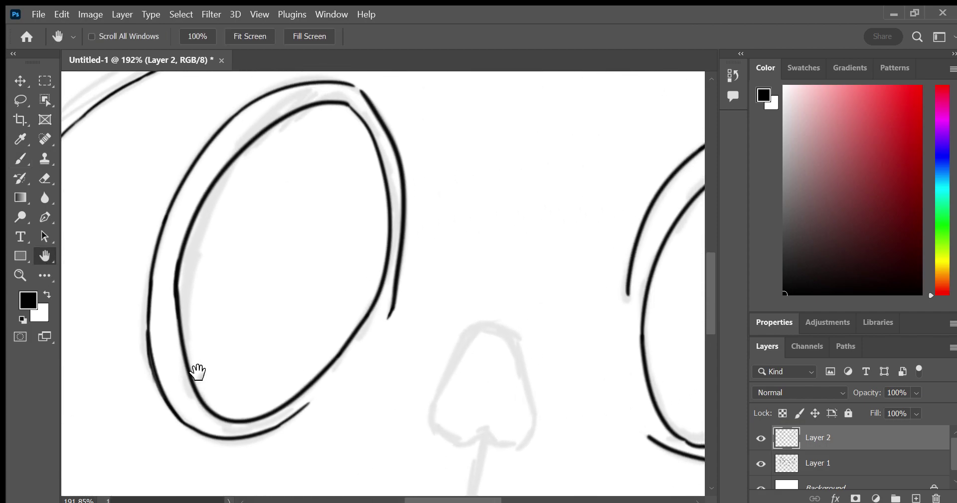
Pan to the nose and stroke its upper-left, right side and nostril line, undoing stray marks
{"action": "left_click", "coordinate": [31, 154]}
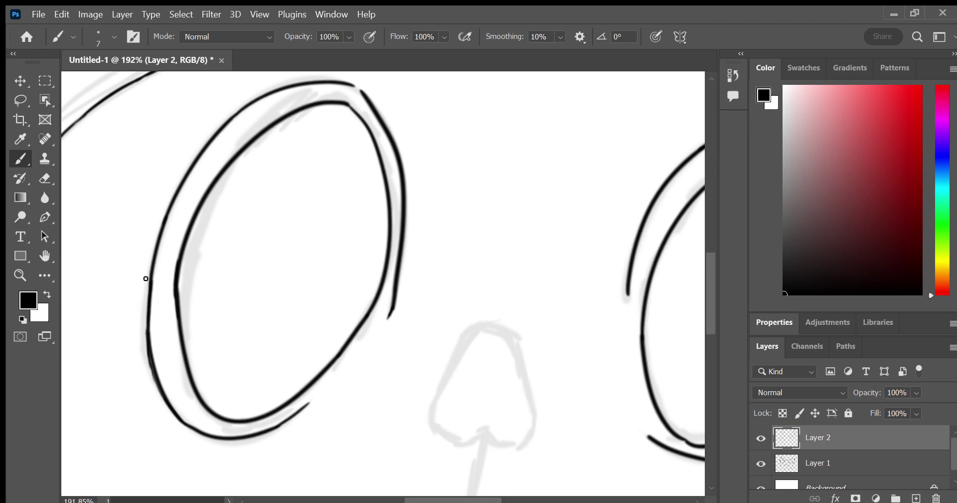
{"action": "left_click_drag", "start_coordinate": [249, 250], "coordinate": [122, 166]}
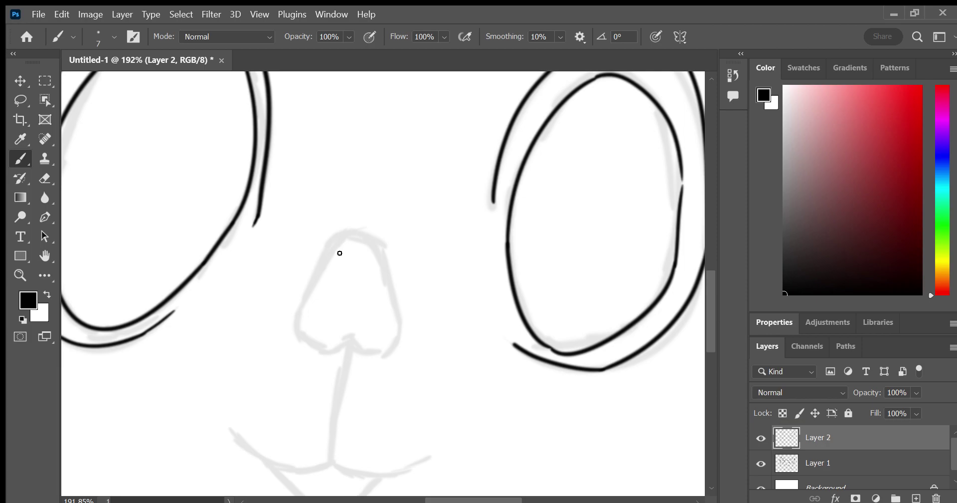
{"action": "mouse_move", "coordinate": [350, 234]}
{"action": "left_mouse_down"}
{"action": "mouse_move", "coordinate": [298, 296]}
{"action": "mouse_move", "coordinate": [312, 329]}
{"action": "mouse_move", "coordinate": [360, 347]}
{"action": "left_mouse_up"}
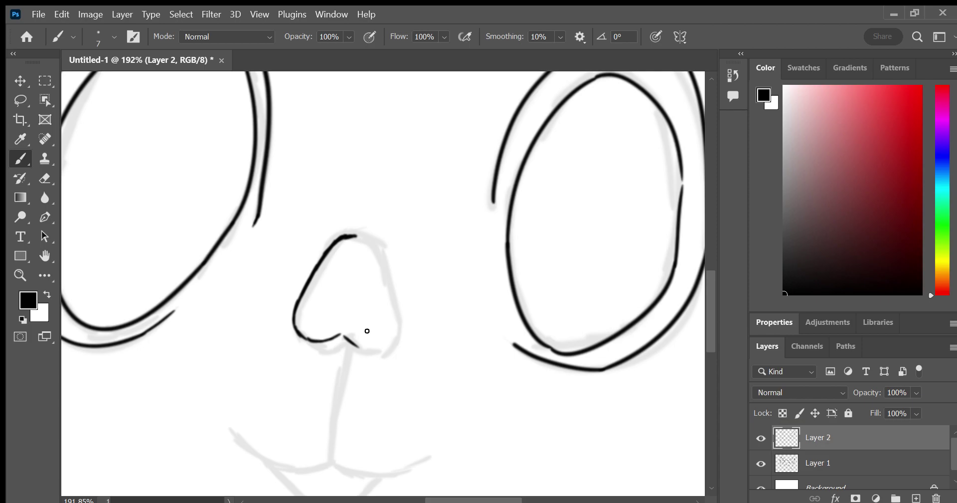
{"action": "key", "text": "ctrl+z"}
{"action": "left_click_drag", "start_coordinate": [338, 334], "coordinate": [347, 326]}
{"action": "mouse_move", "coordinate": [356, 235]}
{"action": "left_mouse_down"}
{"action": "mouse_move", "coordinate": [385, 277]}
{"action": "mouse_move", "coordinate": [393, 325]}
{"action": "mouse_move", "coordinate": [362, 342]}
{"action": "mouse_move", "coordinate": [388, 311]}
{"action": "left_mouse_up"}
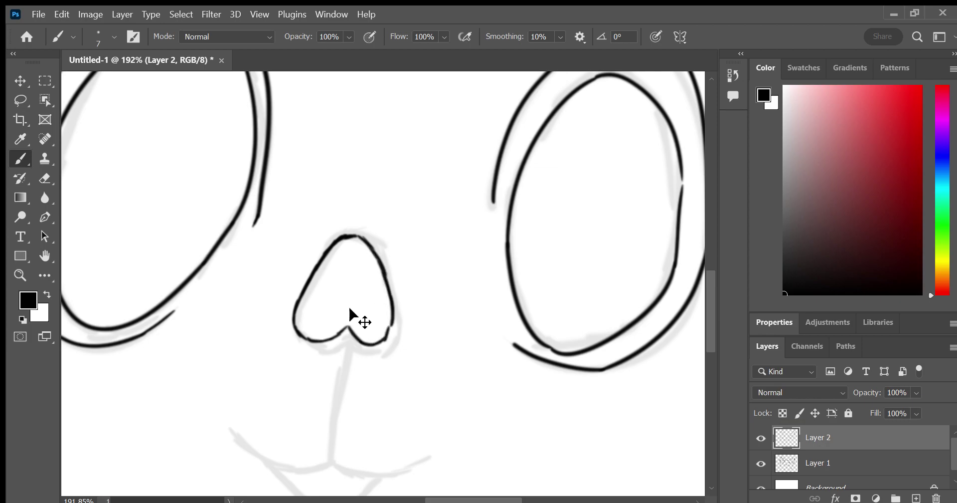
{"action": "key", "text": "ctrl+z"}
{"action": "key", "text": "ctrl+z"}
{"action": "key", "text": "ctrl+z"}
{"action": "key", "text": "ctrl+z"}
{"action": "key", "text": "ctrl+z"}
{"action": "key", "text": "ctrl+z"}
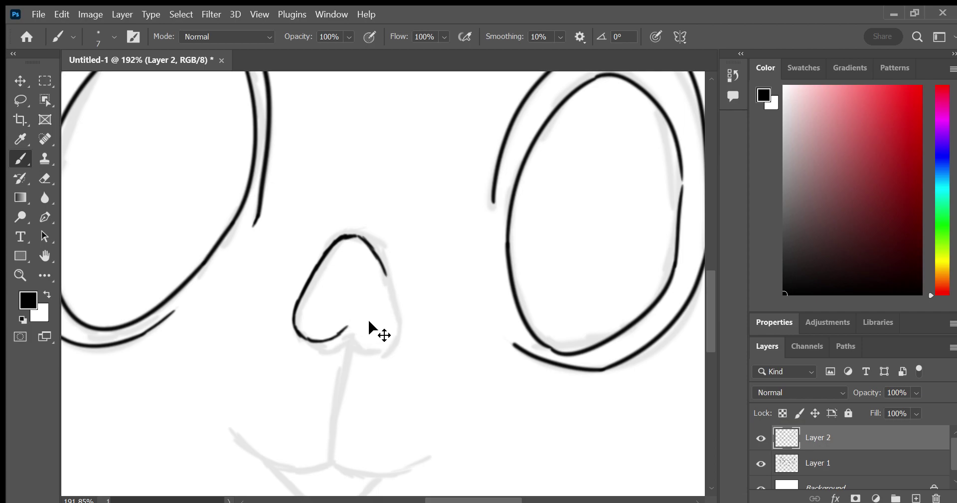
{"action": "key", "text": "ctrl+z"}
{"action": "key", "text": "ctrl+z"}
{"action": "key", "text": "ctrl+z"}
{"action": "key", "text": "ctrl+z"}
{"action": "mouse_move", "coordinate": [346, 332]}
{"action": "left_mouse_down"}
{"action": "mouse_move", "coordinate": [377, 340]}
{"action": "mouse_move", "coordinate": [389, 302]}
{"action": "left_mouse_up"}
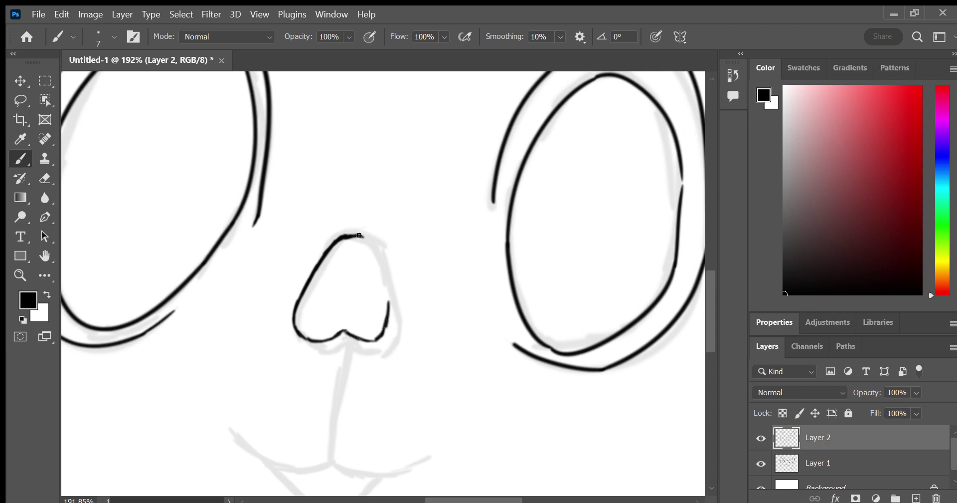
{"action": "left_click_drag", "start_coordinate": [359, 235], "coordinate": [389, 296]}
{"action": "mouse_move", "coordinate": [344, 332]}
{"action": "left_mouse_down"}
{"action": "mouse_move", "coordinate": [368, 341]}
{"action": "mouse_move", "coordinate": [390, 321]}
{"action": "mouse_move", "coordinate": [378, 272]}
{"action": "left_mouse_up"}
{"action": "key", "text": "ctrl+z"}
{"action": "key", "text": "ctrl+z"}
{"action": "key", "text": "ctrl+z"}
{"action": "key", "text": "ctrl+z"}
{"action": "key", "text": "ctrl+z"}
{"action": "key", "text": "ctrl+z"}
{"action": "key", "text": "ctrl+z"}
{"action": "key", "text": "ctrl+z"}
{"action": "key", "text": "ctrl+z"}
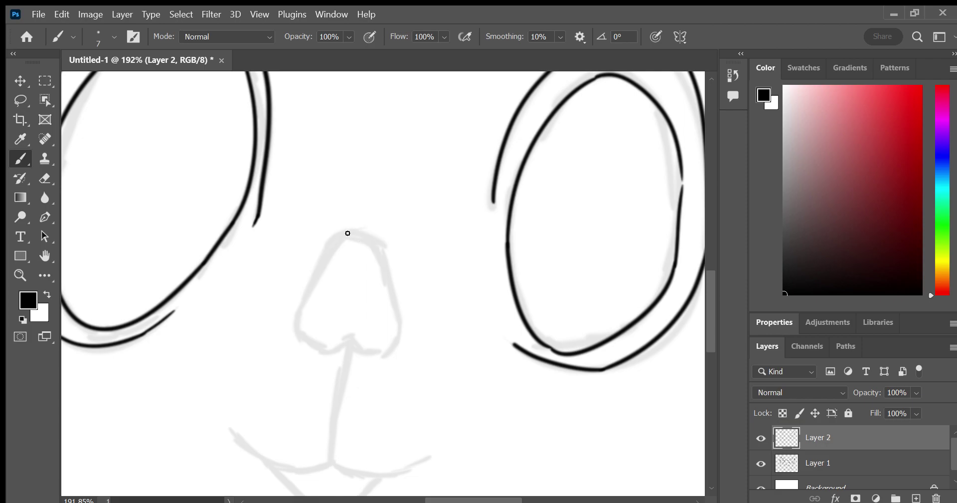
Draw the nose's left side into the nostril curve, retrying its right side several times
{"action": "left_click_drag", "start_coordinate": [356, 231], "coordinate": [325, 262]}
{"action": "key", "text": "ctrl+z"}
{"action": "left_click_drag", "start_coordinate": [296, 330], "coordinate": [349, 229]}
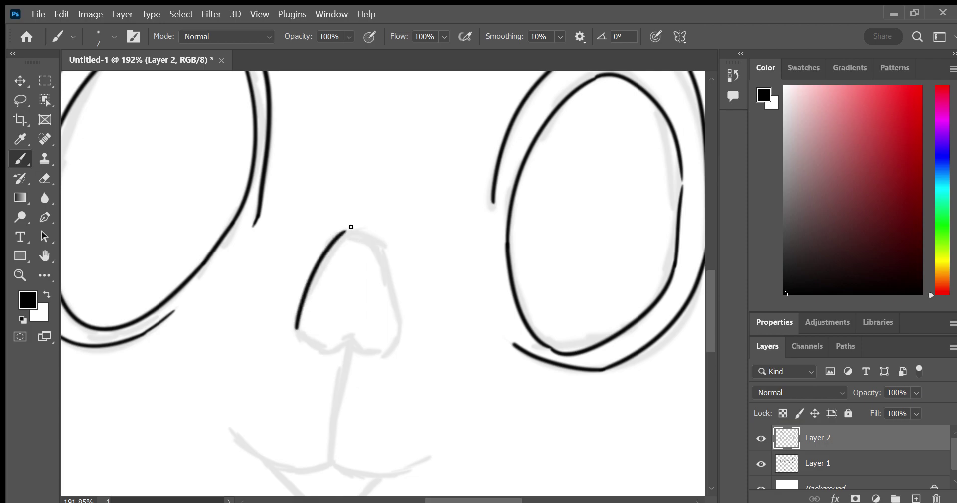
{"action": "key", "text": "ctrl+z"}
{"action": "left_click_drag", "start_coordinate": [301, 320], "coordinate": [360, 234]}
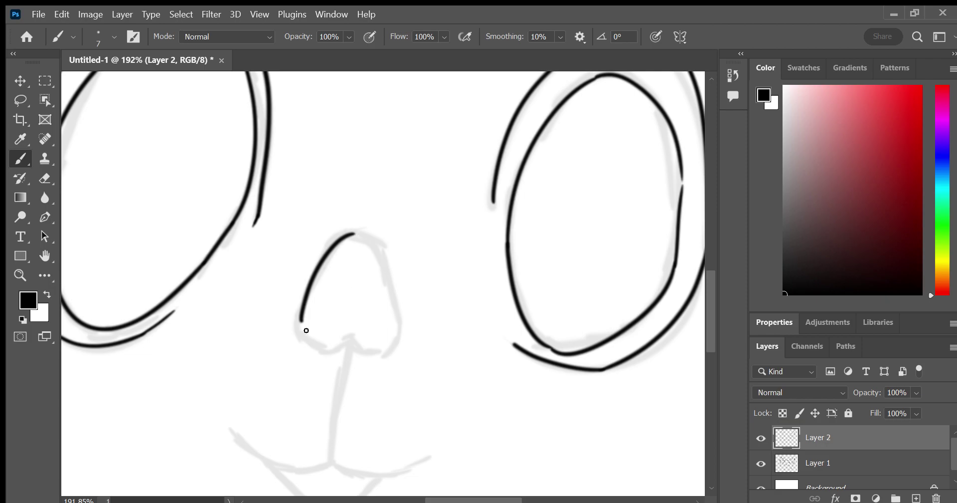
{"action": "left_click_drag", "start_coordinate": [300, 320], "coordinate": [334, 343]}
{"action": "left_click_drag", "start_coordinate": [352, 233], "coordinate": [393, 313]}
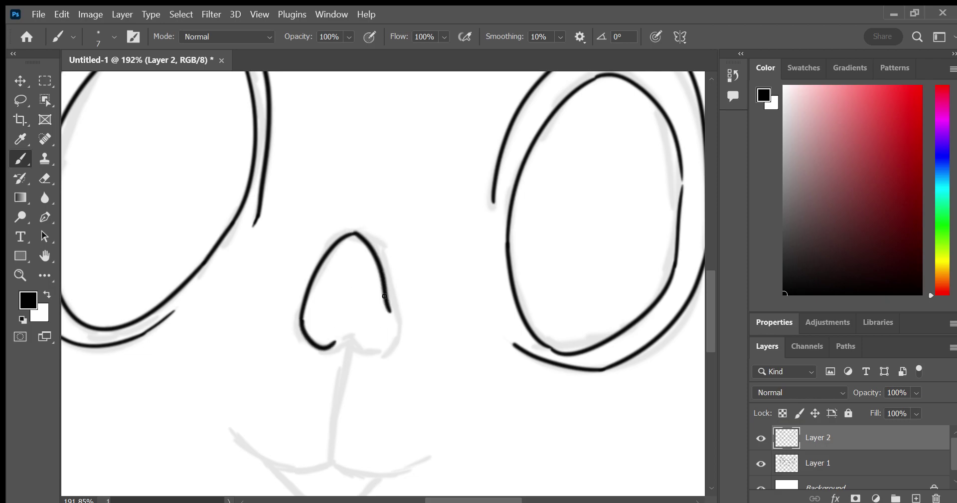
{"action": "key", "text": "ctrl+z"}
{"action": "mouse_move", "coordinate": [353, 232]}
{"action": "left_mouse_down"}
{"action": "mouse_move", "coordinate": [407, 312]}
{"action": "mouse_move", "coordinate": [397, 305]}
{"action": "left_mouse_up"}
{"action": "key", "text": "ctrl+z"}
{"action": "key", "text": "ctrl+z"}
{"action": "left_click_drag", "start_coordinate": [354, 232], "coordinate": [401, 316]}
{"action": "key", "text": "ctrl+z"}
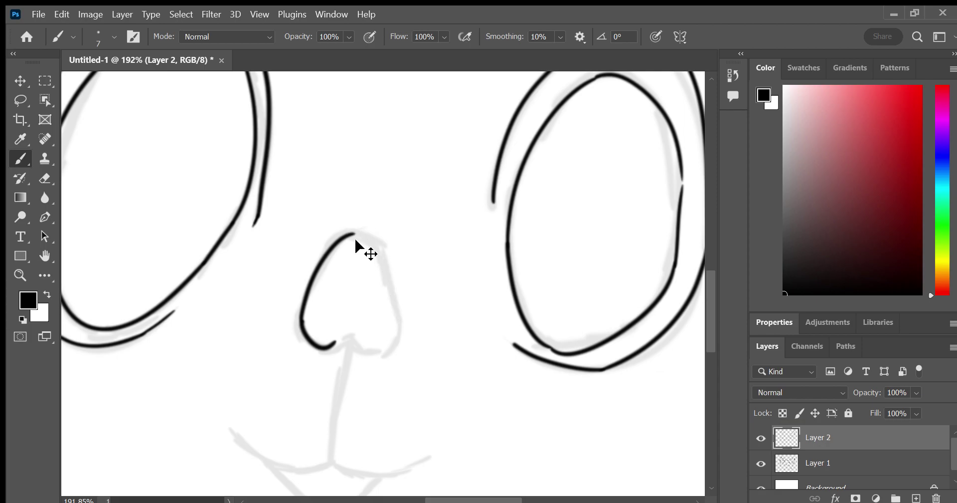
{"action": "mouse_move", "coordinate": [354, 231]}
{"action": "left_mouse_down"}
{"action": "mouse_move", "coordinate": [390, 281]}
{"action": "mouse_move", "coordinate": [390, 295]}
{"action": "mouse_move", "coordinate": [393, 263]}
{"action": "mouse_move", "coordinate": [401, 307]}
{"action": "mouse_move", "coordinate": [362, 232]}
{"action": "mouse_move", "coordinate": [372, 238]}
{"action": "left_mouse_up"}
{"action": "key", "text": "ctrl+z"}
{"action": "key", "text": "ctrl+z"}
{"action": "key", "text": "ctrl+z"}
Redraw the nose as a smaller shape with nostril bump and closed top
{"action": "mouse_move", "coordinate": [369, 234]}
{"action": "left_mouse_down"}
{"action": "mouse_move", "coordinate": [399, 336]}
{"action": "mouse_move", "coordinate": [369, 351]}
{"action": "mouse_move", "coordinate": [344, 338]}
{"action": "left_mouse_up"}
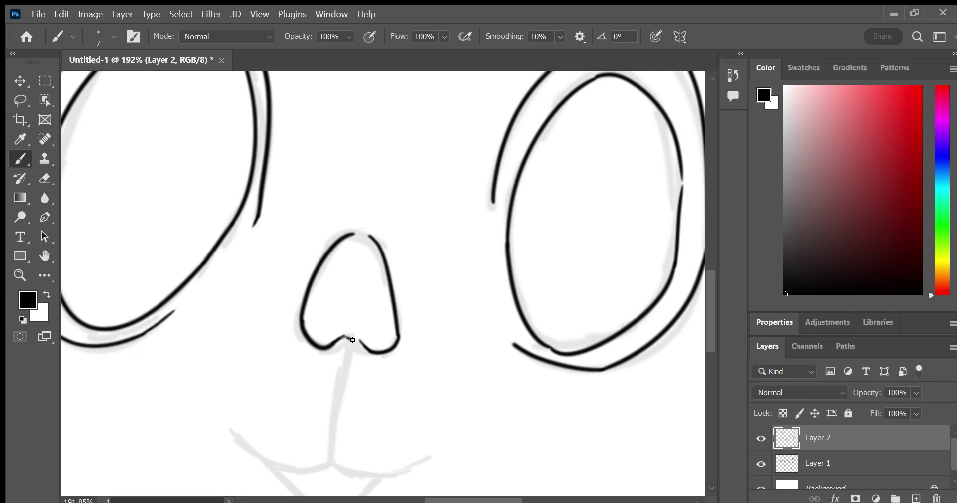
{"action": "key", "text": "ctrl+z"}
{"action": "key", "text": "ctrl+z"}
{"action": "mouse_move", "coordinate": [326, 344]}
{"action": "left_mouse_down"}
{"action": "mouse_move", "coordinate": [355, 332]}
{"action": "mouse_move", "coordinate": [365, 348]}
{"action": "left_mouse_up"}
{"action": "left_click_drag", "start_coordinate": [355, 231], "coordinate": [370, 237]}
{"action": "key", "text": "ctrl+z"}
{"action": "key", "text": "ctrl+z"}
{"action": "key", "text": "ctrl+z"}
{"action": "key", "text": "ctrl+z"}
{"action": "key", "text": "ctrl+z"}
{"action": "key", "text": "ctrl+z"}
{"action": "key", "text": "ctrl+z"}
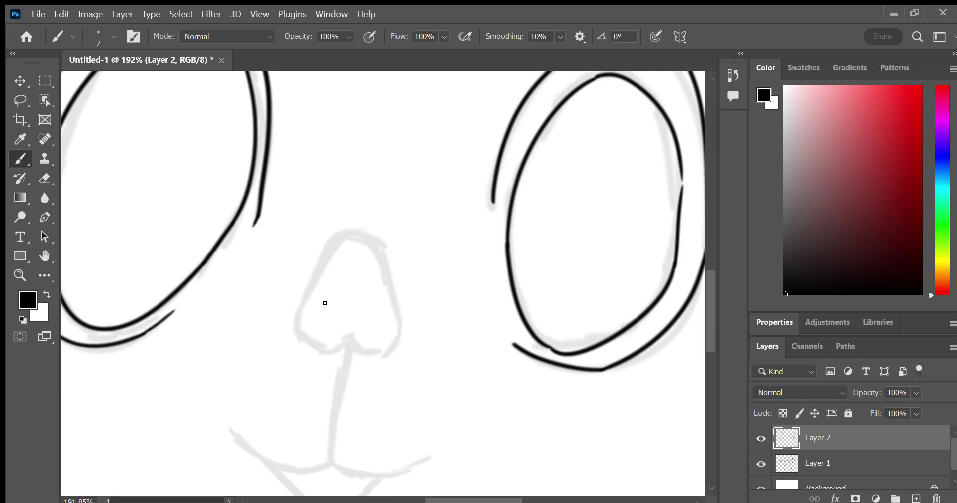
{"action": "mouse_move", "coordinate": [340, 273]}
{"action": "left_mouse_down"}
{"action": "mouse_move", "coordinate": [358, 325]}
{"action": "mouse_move", "coordinate": [382, 333]}
{"action": "left_mouse_up"}
{"action": "mouse_move", "coordinate": [355, 268]}
{"action": "left_mouse_down"}
{"action": "mouse_move", "coordinate": [343, 267]}
{"action": "mouse_move", "coordinate": [354, 268]}
{"action": "mouse_move", "coordinate": [381, 320]}
{"action": "left_mouse_up"}
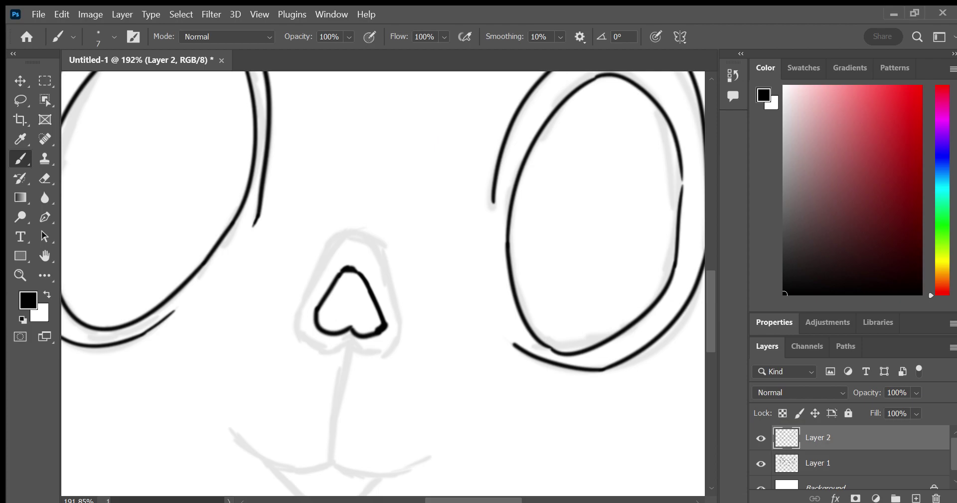
Draw the straight line from the nose down toward the mouth
{"action": "left_click_drag", "start_coordinate": [345, 334], "coordinate": [331, 453]}
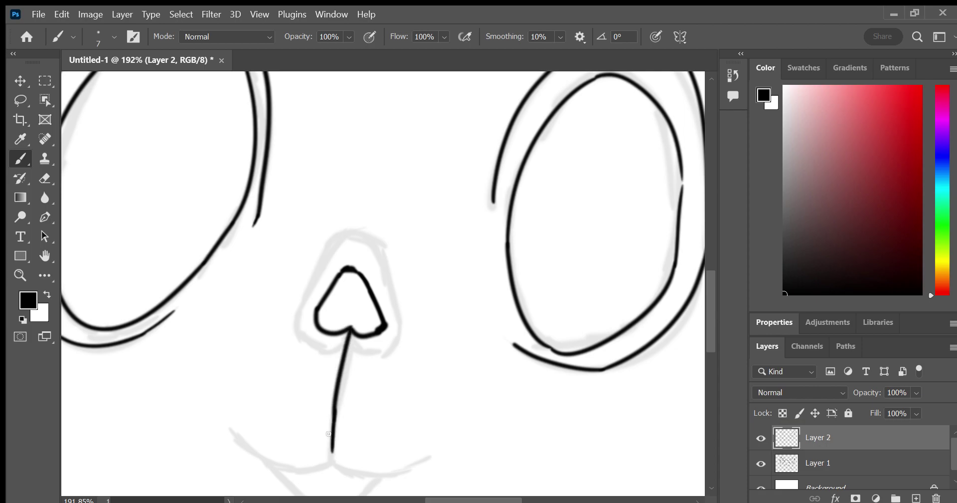
{"action": "left_click", "coordinate": [41, 253]}
{"action": "left_click_drag", "start_coordinate": [208, 287], "coordinate": [203, 195]}
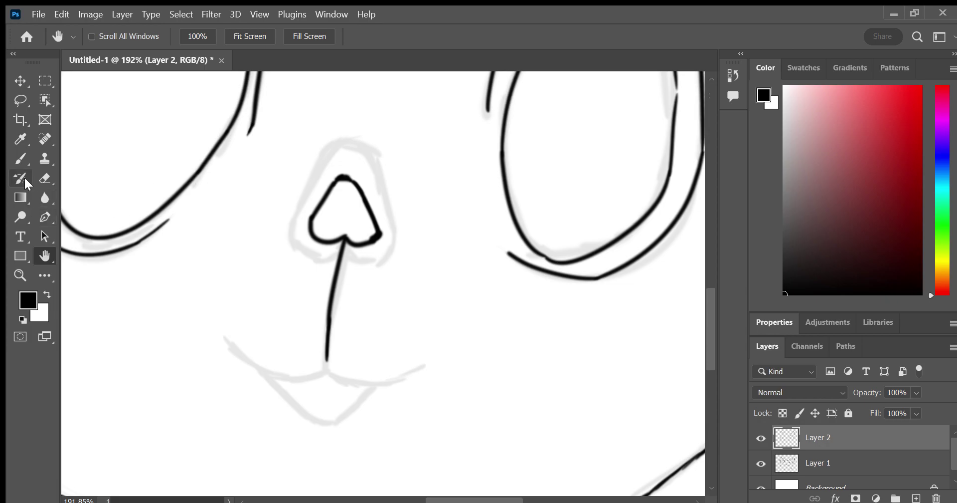
Ink the left and right mouth curves and their join with the nose line
{"action": "left_click", "coordinate": [22, 162]}
{"action": "mouse_move", "coordinate": [225, 339]}
{"action": "left_mouse_down"}
{"action": "mouse_move", "coordinate": [292, 375]}
{"action": "mouse_move", "coordinate": [316, 372]}
{"action": "mouse_move", "coordinate": [326, 350]}
{"action": "left_mouse_up"}
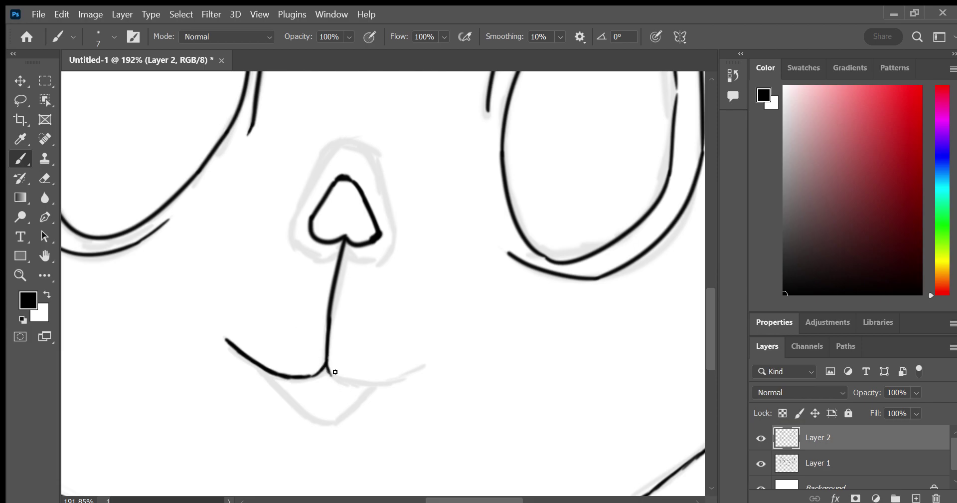
{"action": "mouse_move", "coordinate": [335, 376]}
{"action": "left_mouse_down"}
{"action": "mouse_move", "coordinate": [329, 368]}
{"action": "mouse_move", "coordinate": [344, 383]}
{"action": "left_mouse_up"}
{"action": "left_click_drag", "start_coordinate": [343, 383], "coordinate": [422, 365]}
{"action": "mouse_move", "coordinate": [225, 340]}
{"action": "left_mouse_down"}
{"action": "mouse_move", "coordinate": [270, 366]}
{"action": "mouse_move", "coordinate": [309, 374]}
{"action": "mouse_move", "coordinate": [326, 344]}
{"action": "mouse_move", "coordinate": [329, 289]}
{"action": "left_mouse_up"}
Erase the nose stroke's stray tip, thicken the nose-mouth junction and ink the lower lip
{"action": "left_click", "coordinate": [45, 178]}
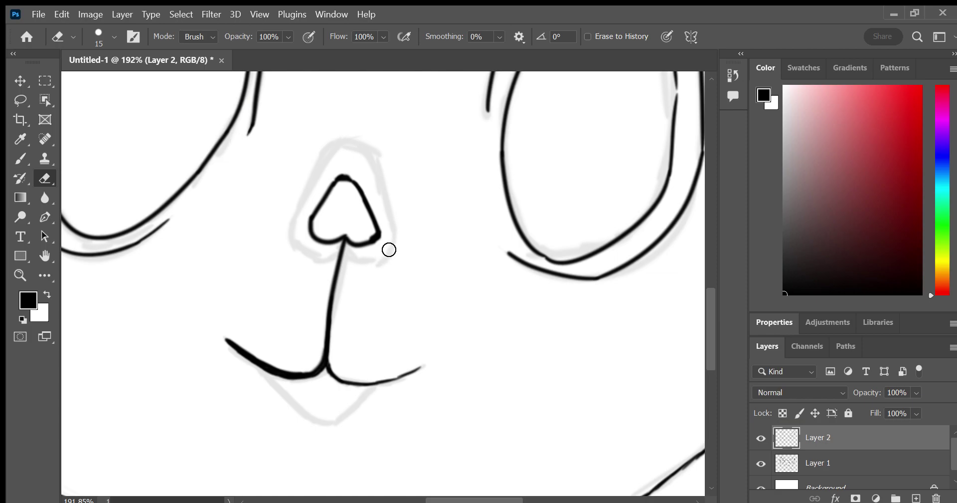
{"action": "left_click_drag", "start_coordinate": [388, 244], "coordinate": [385, 238]}
{"action": "left_click", "coordinate": [21, 159]}
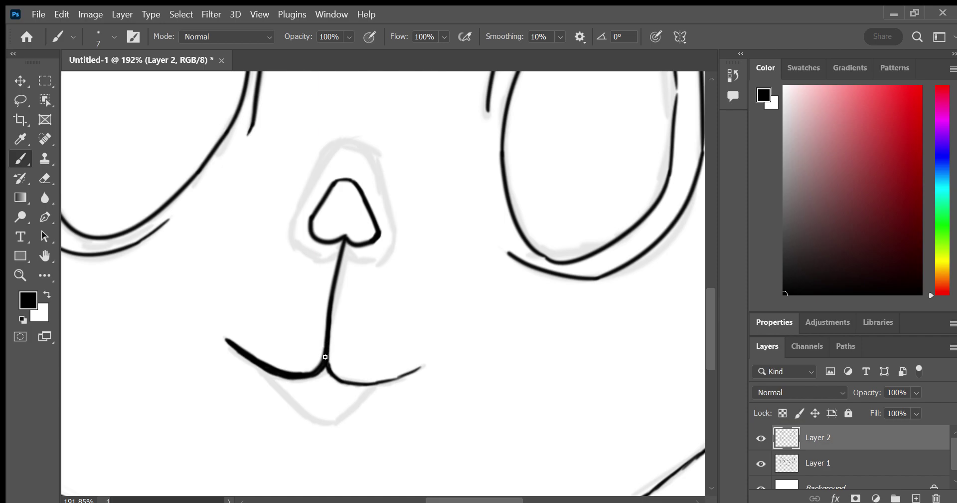
{"action": "mouse_move", "coordinate": [326, 352]}
{"action": "left_mouse_down"}
{"action": "mouse_move", "coordinate": [353, 380]}
{"action": "mouse_move", "coordinate": [416, 370]}
{"action": "left_mouse_up"}
{"action": "mouse_move", "coordinate": [248, 356]}
{"action": "left_mouse_down"}
{"action": "mouse_move", "coordinate": [330, 424]}
{"action": "mouse_move", "coordinate": [373, 381]}
{"action": "left_mouse_up"}
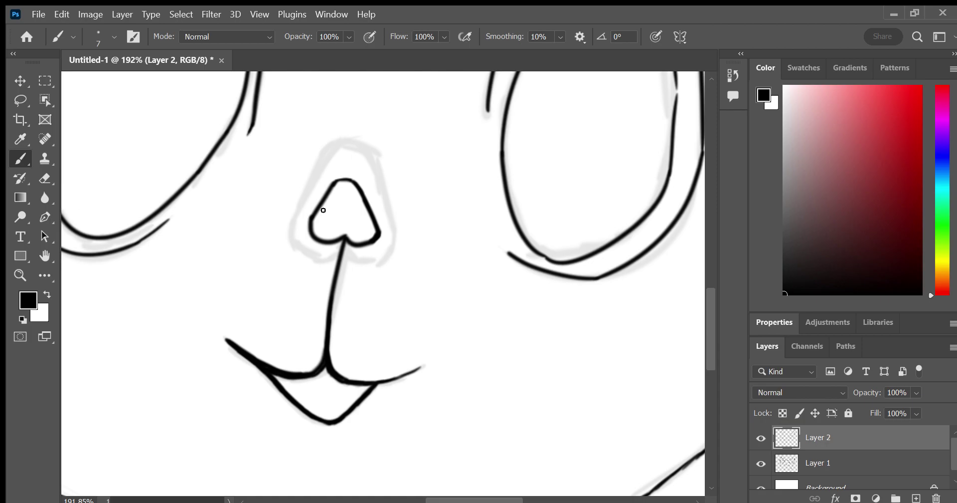
Thicken the nose's upper-left edge and erase stray marks inside the nose
{"action": "mouse_move", "coordinate": [323, 214]}
{"action": "left_mouse_down"}
{"action": "mouse_move", "coordinate": [359, 199]}
{"action": "mouse_move", "coordinate": [337, 186]}
{"action": "left_mouse_up"}
{"action": "left_click", "coordinate": [45, 178]}
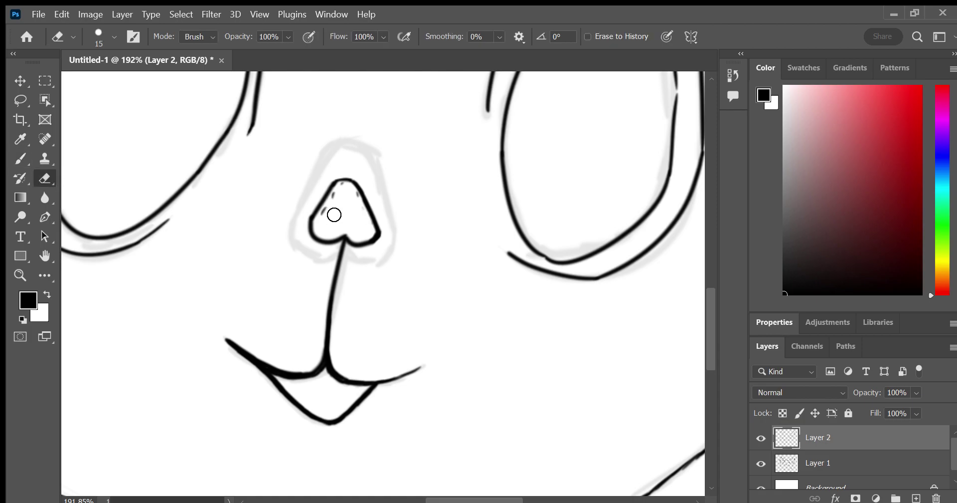
{"action": "mouse_move", "coordinate": [333, 213]}
{"action": "left_mouse_down"}
{"action": "mouse_move", "coordinate": [344, 191]}
{"action": "mouse_move", "coordinate": [364, 218]}
{"action": "mouse_move", "coordinate": [356, 201]}
{"action": "left_mouse_up"}
{"action": "left_click", "coordinate": [44, 256]}
{"action": "mouse_move", "coordinate": [135, 296]}
{"action": "left_mouse_down"}
{"action": "mouse_move", "coordinate": [164, 342]}
{"action": "mouse_move", "coordinate": [175, 454]}
{"action": "mouse_move", "coordinate": [254, 342]}
{"action": "mouse_move", "coordinate": [292, 327]}
{"action": "left_mouse_up"}
Draw a closed curved highlight and a small oval highlight in the left eye
{"action": "left_click", "coordinate": [23, 159]}
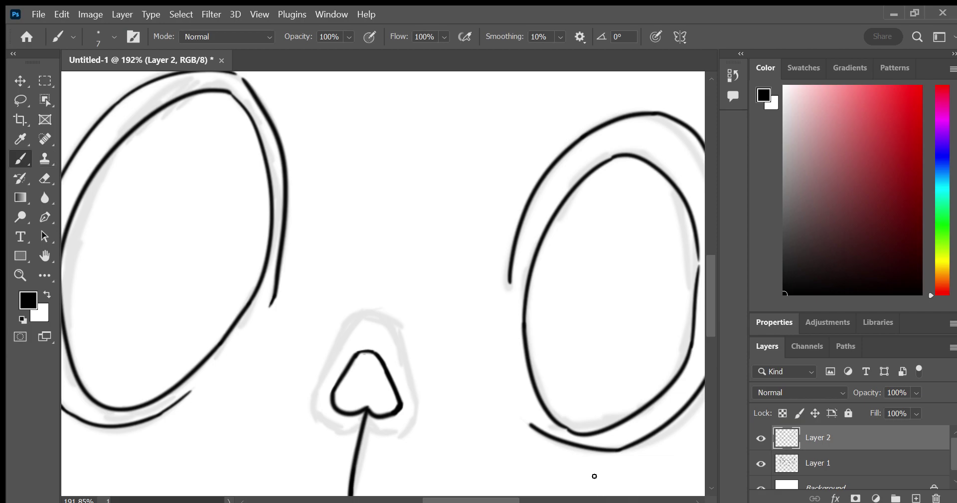
{"action": "mouse_move", "coordinate": [224, 155]}
{"action": "left_mouse_down"}
{"action": "mouse_move", "coordinate": [164, 260]}
{"action": "mouse_move", "coordinate": [163, 309]}
{"action": "left_mouse_up"}
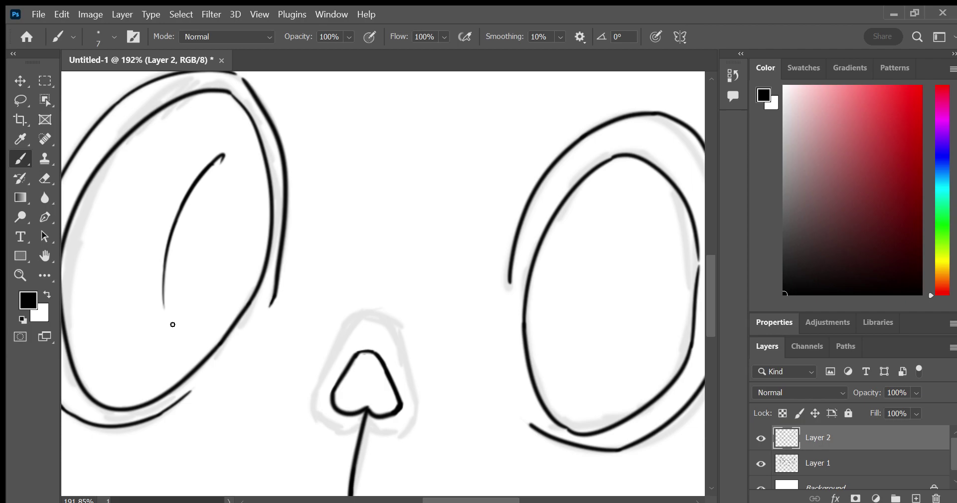
{"action": "key", "text": "ctrl+z"}
{"action": "key", "text": "ctrl+z"}
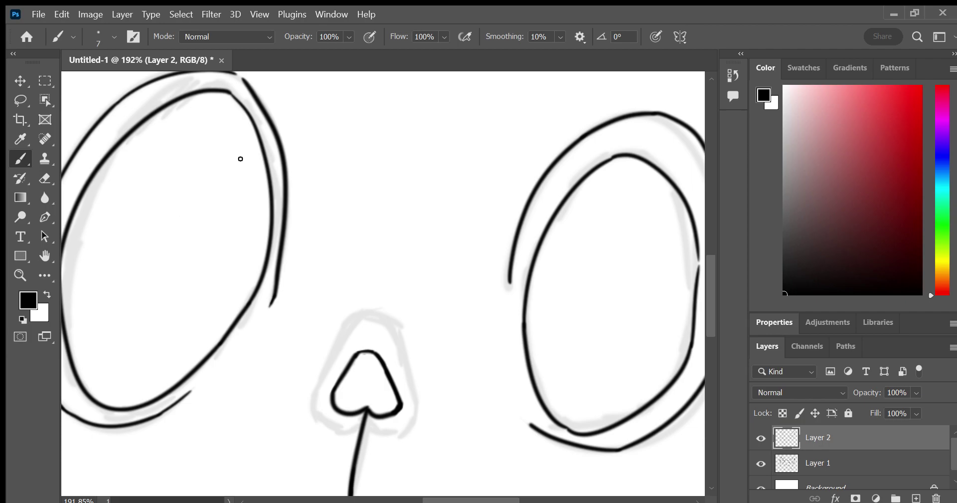
{"action": "left_click_drag", "start_coordinate": [236, 120], "coordinate": [255, 198]}
{"action": "key", "text": "ctrl+z"}
{"action": "key", "text": "ctrl+z"}
{"action": "left_click_drag", "start_coordinate": [240, 128], "coordinate": [251, 227]}
{"action": "mouse_move", "coordinate": [236, 124]}
{"action": "left_mouse_down"}
{"action": "mouse_move", "coordinate": [198, 190]}
{"action": "mouse_move", "coordinate": [245, 251]}
{"action": "left_mouse_up"}
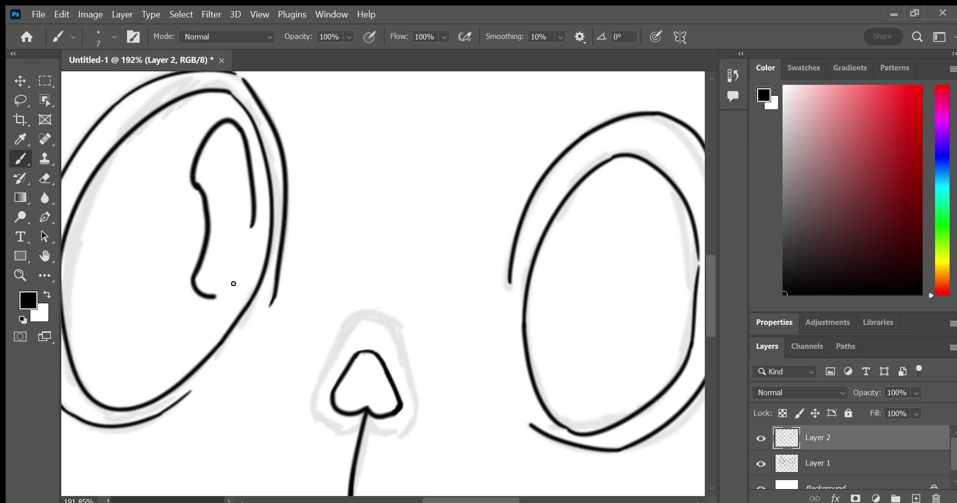
{"action": "key", "text": "ctrl+z"}
{"action": "key", "text": "ctrl+z"}
{"action": "key", "text": "ctrl+z"}
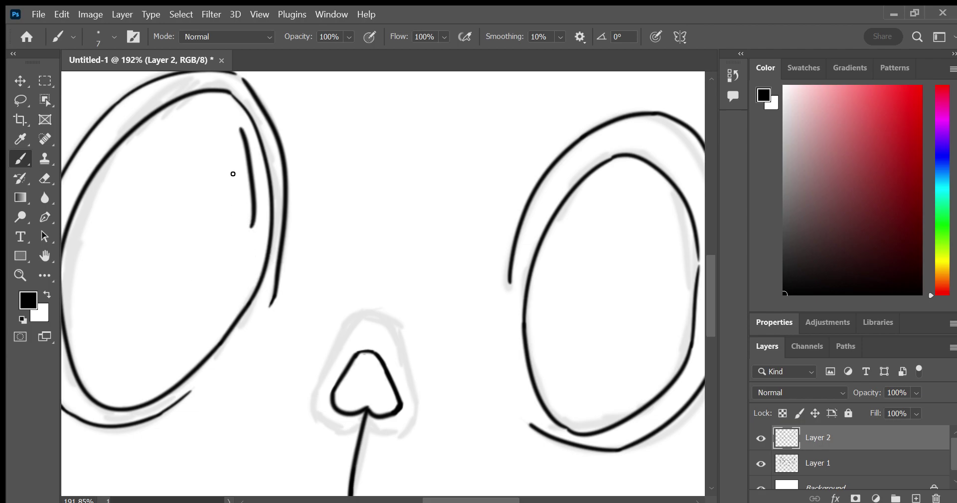
{"action": "mouse_move", "coordinate": [237, 124]}
{"action": "left_mouse_down"}
{"action": "mouse_move", "coordinate": [197, 186]}
{"action": "mouse_move", "coordinate": [188, 299]}
{"action": "left_mouse_up"}
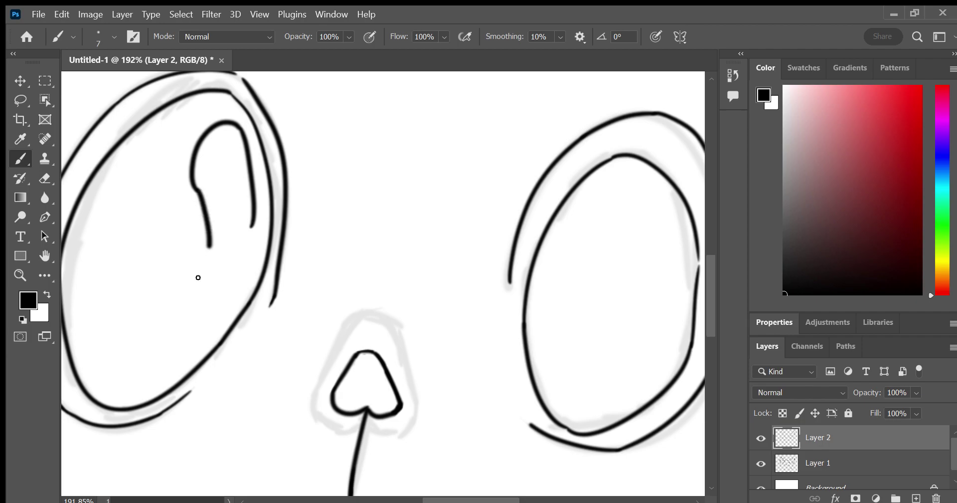
{"action": "mouse_move", "coordinate": [192, 298]}
{"action": "left_mouse_down"}
{"action": "mouse_move", "coordinate": [204, 306]}
{"action": "mouse_move", "coordinate": [225, 286]}
{"action": "left_mouse_up"}
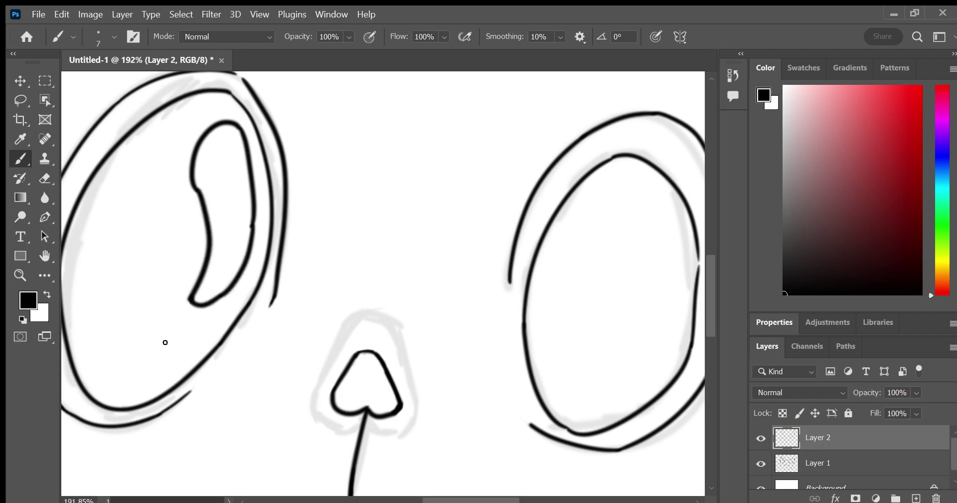
{"action": "left_click_drag", "start_coordinate": [142, 370], "coordinate": [146, 357]}
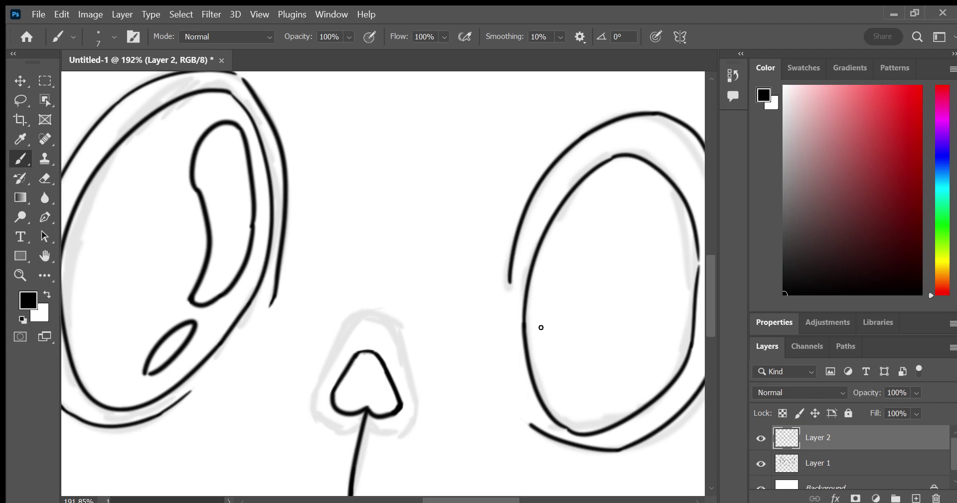
Outline and close the large highlight in the right eye and add its small oval
{"action": "mouse_move", "coordinate": [544, 308]}
{"action": "left_mouse_down"}
{"action": "mouse_move", "coordinate": [598, 197]}
{"action": "mouse_move", "coordinate": [585, 354]}
{"action": "left_mouse_up"}
{"action": "mouse_move", "coordinate": [545, 310]}
{"action": "left_mouse_down"}
{"action": "mouse_move", "coordinate": [576, 367]}
{"action": "mouse_move", "coordinate": [578, 358]}
{"action": "left_mouse_up"}
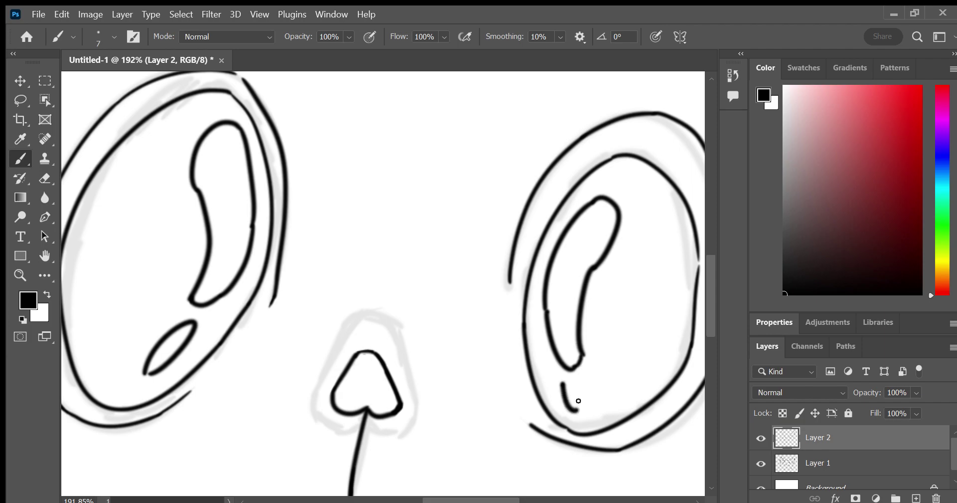
{"action": "key", "text": "ctrl+z"}
{"action": "key", "text": "ctrl+z"}
{"action": "key", "text": "ctrl+z"}
{"action": "left_click_drag", "start_coordinate": [545, 306], "coordinate": [599, 264]}
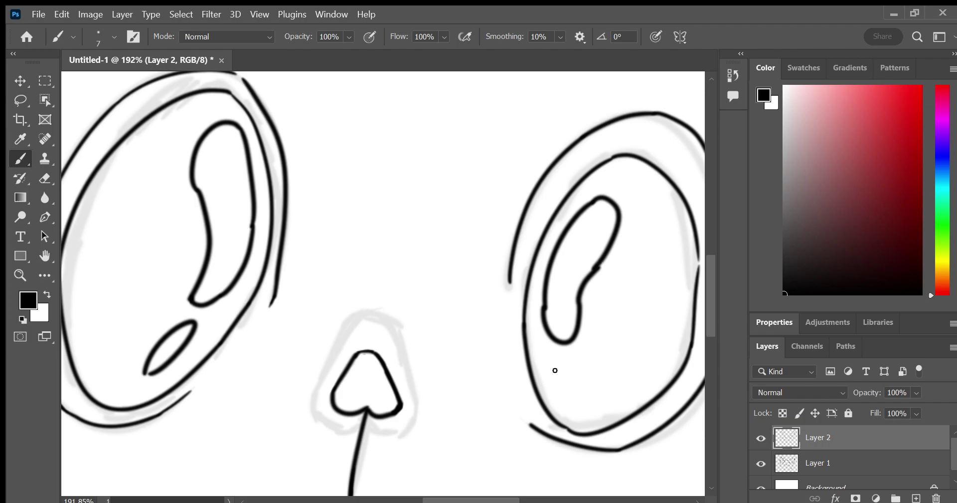
{"action": "mouse_move", "coordinate": [552, 361]}
{"action": "left_mouse_down"}
{"action": "mouse_move", "coordinate": [572, 384]}
{"action": "mouse_move", "coordinate": [558, 359]}
{"action": "left_mouse_up"}
{"action": "key", "text": "ctrl+z"}
{"action": "key", "text": "ctrl+z"}
Zoom out and back in, then pan past the left ear to centre the nose, mouth and left cheek
{"action": "left_click", "coordinate": [20, 277]}
{"action": "left_click_drag", "start_coordinate": [484, 326], "coordinate": [434, 314]}
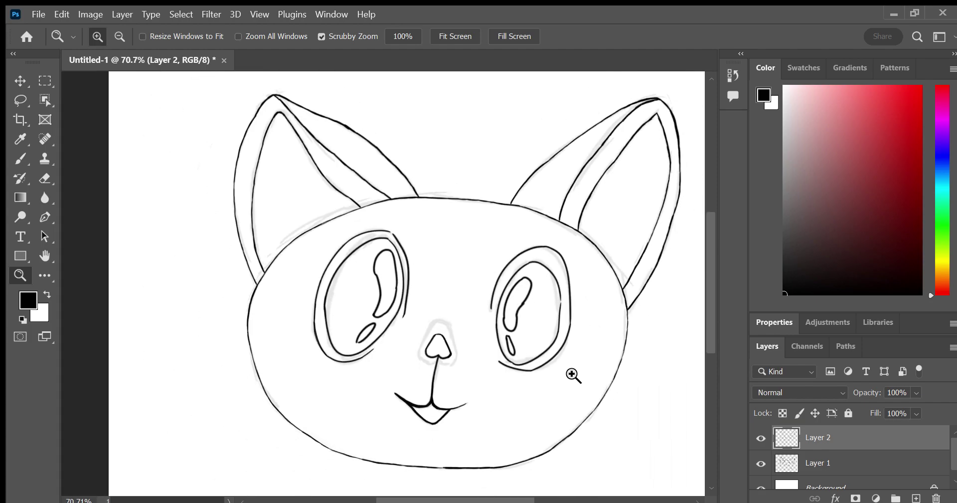
{"action": "left_click_drag", "start_coordinate": [574, 375], "coordinate": [615, 376]}
{"action": "left_click", "coordinate": [45, 256]}
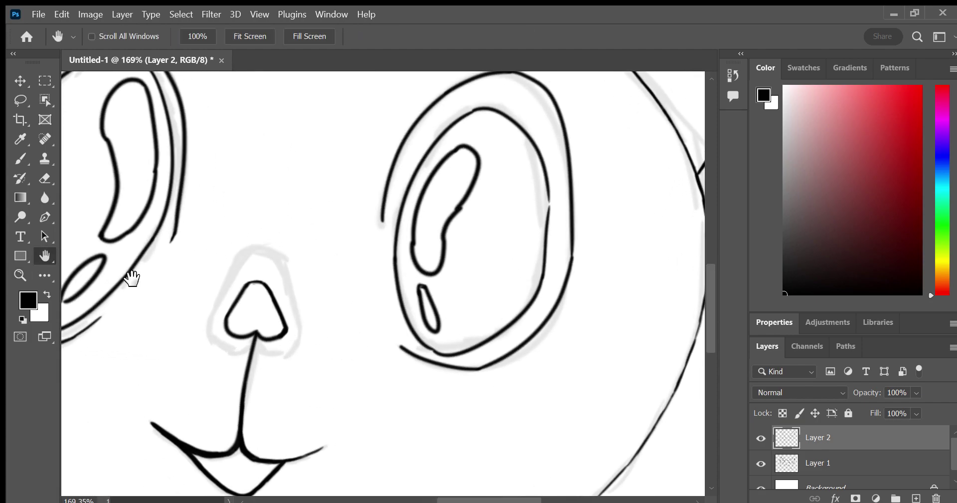
{"action": "left_click_drag", "start_coordinate": [132, 278], "coordinate": [409, 258]}
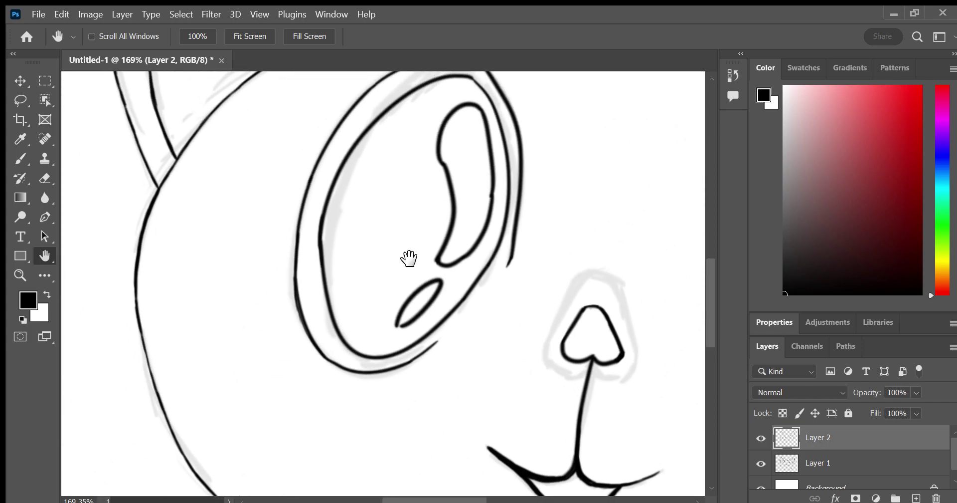
{"action": "left_click", "coordinate": [45, 178]}
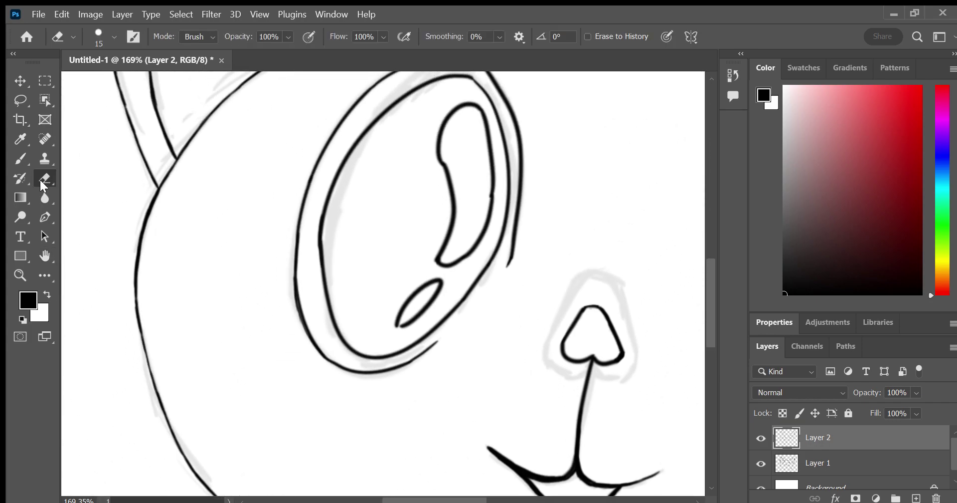
{"action": "left_click", "coordinate": [44, 256]}
{"action": "mouse_move", "coordinate": [148, 297]}
{"action": "left_mouse_down"}
{"action": "mouse_move", "coordinate": [175, 381]}
{"action": "mouse_move", "coordinate": [100, 334]}
{"action": "mouse_move", "coordinate": [70, 406]}
{"action": "mouse_move", "coordinate": [197, 359]}
{"action": "mouse_move", "coordinate": [317, 389]}
{"action": "mouse_move", "coordinate": [344, 354]}
{"action": "left_mouse_up"}
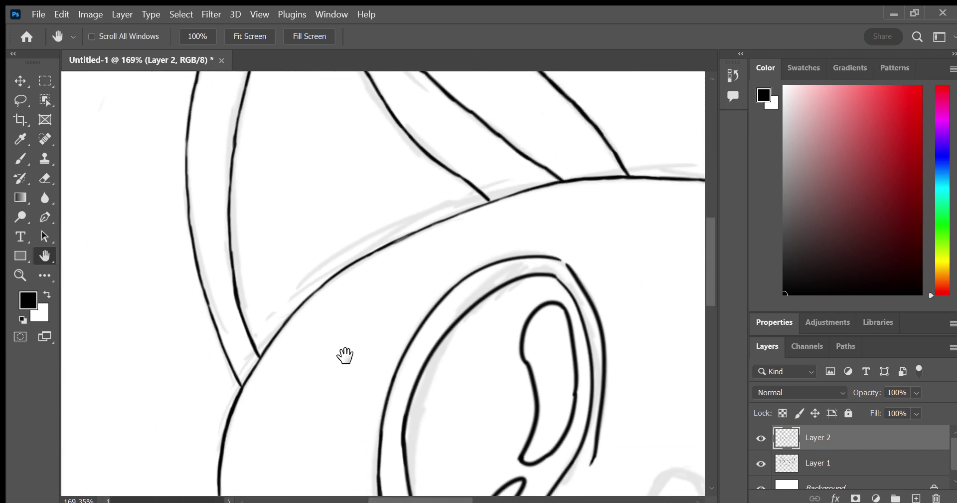
{"action": "left_click_drag", "start_coordinate": [182, 259], "coordinate": [154, 406]}
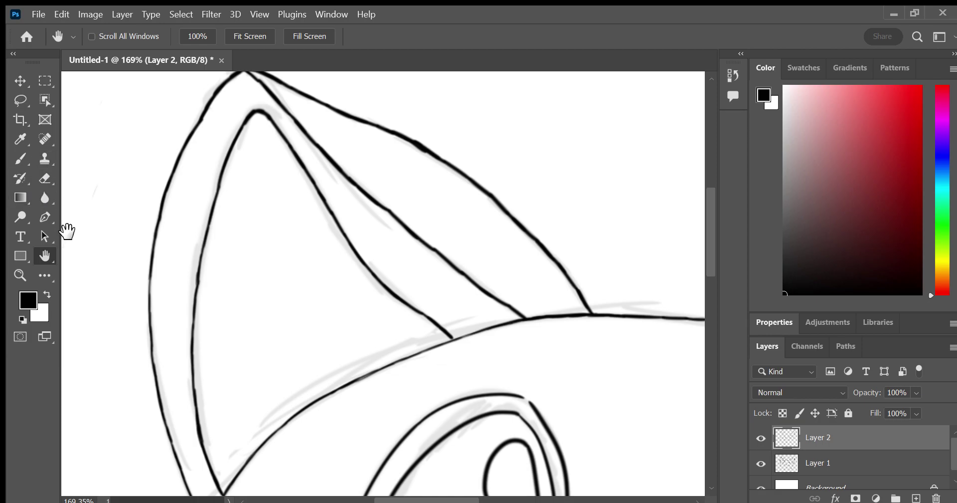
{"action": "left_click_drag", "start_coordinate": [92, 282], "coordinate": [97, 149]}
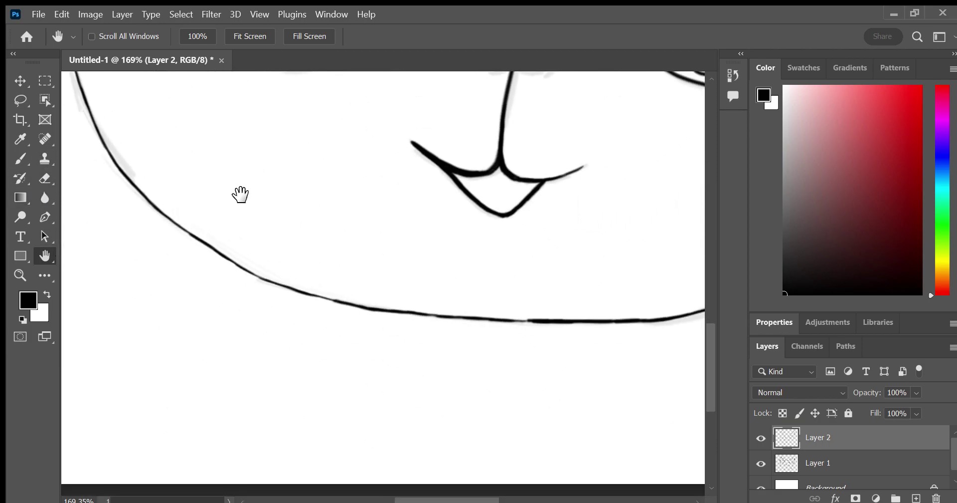
{"action": "mouse_move", "coordinate": [241, 195]}
{"action": "left_mouse_down"}
{"action": "mouse_move", "coordinate": [235, 281]}
{"action": "mouse_move", "coordinate": [193, 269]}
{"action": "mouse_move", "coordinate": [214, 193]}
{"action": "mouse_move", "coordinate": [294, 203]}
{"action": "left_mouse_up"}
{"action": "left_click", "coordinate": [20, 158]}
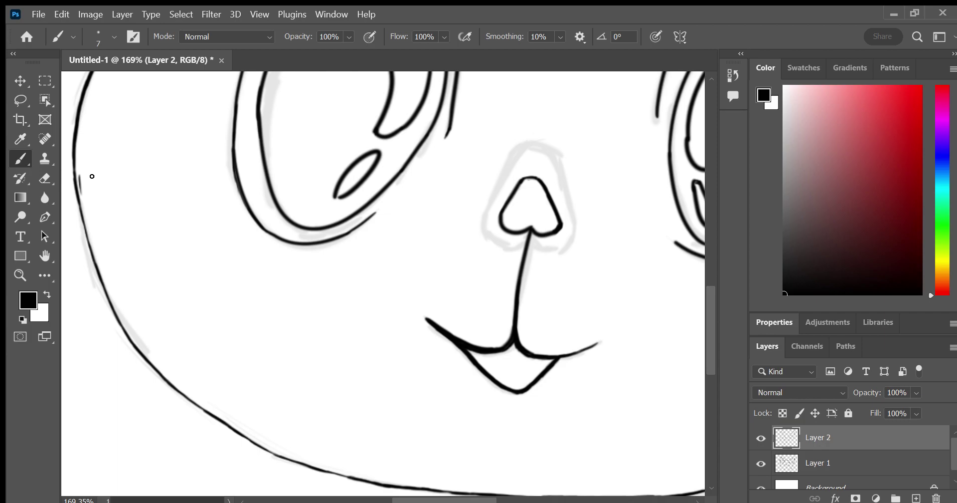
Draw the straight eye-level line from the left face outline past the nose toward the right ear
{"action": "left_click_drag", "start_coordinate": [77, 172], "coordinate": [228, 277]}
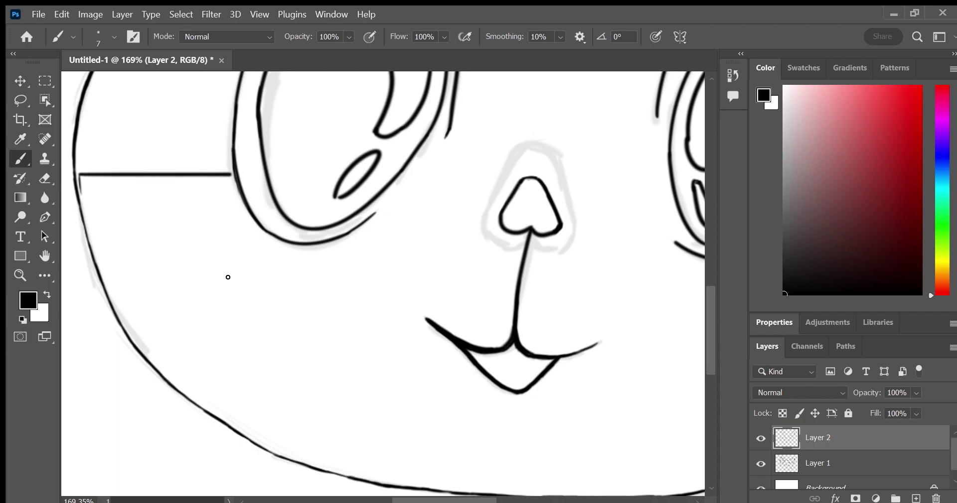
{"action": "mouse_move", "coordinate": [395, 173]}
{"action": "left_mouse_down"}
{"action": "mouse_move", "coordinate": [598, 311]}
{"action": "mouse_move", "coordinate": [666, 335]}
{"action": "left_mouse_up"}
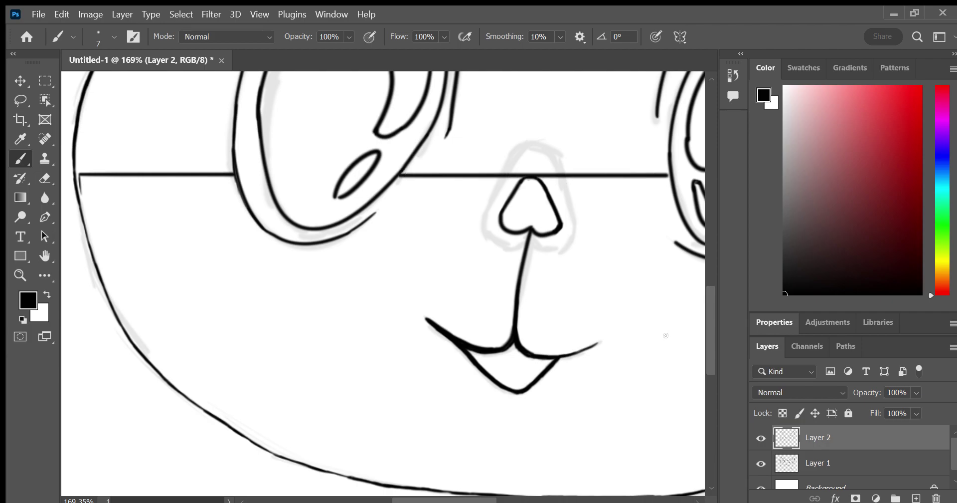
{"action": "key", "text": "h"}
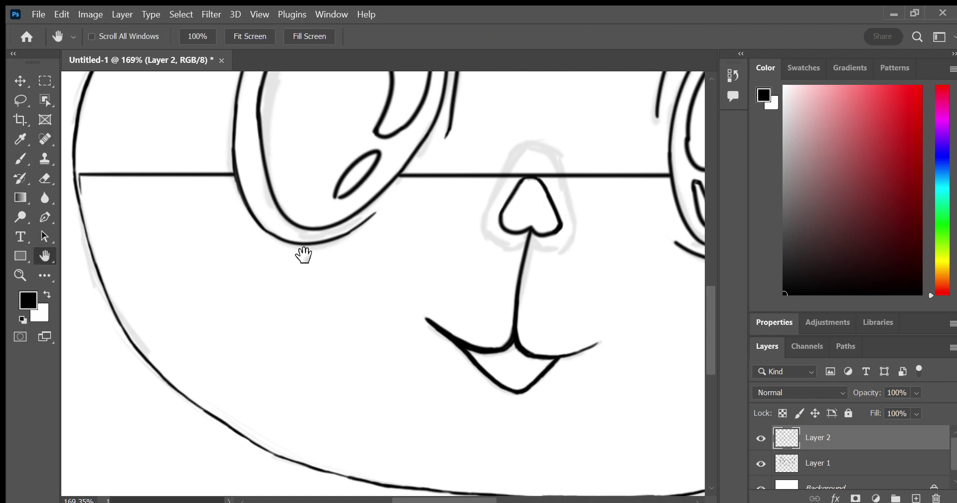
{"action": "left_click_drag", "start_coordinate": [302, 252], "coordinate": [54, 196]}
{"action": "key", "text": "b"}
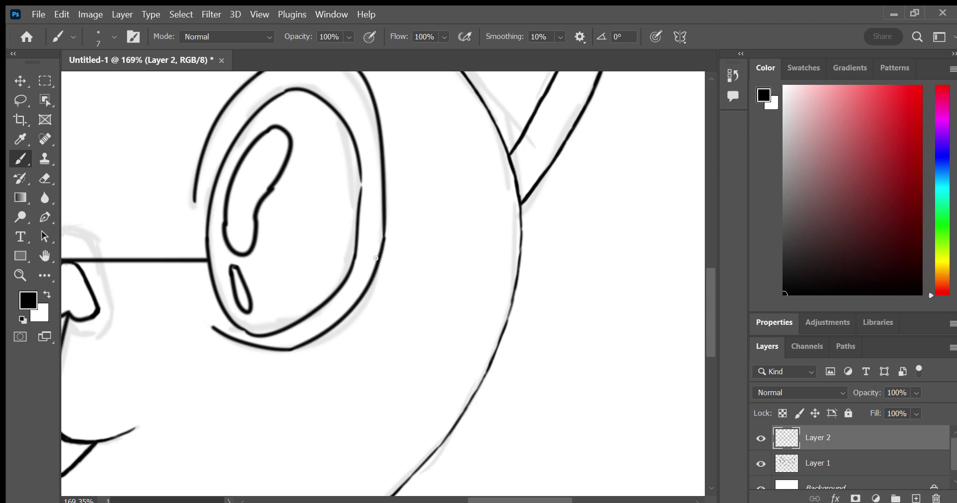
{"action": "left_click_drag", "start_coordinate": [376, 257], "coordinate": [508, 313]}
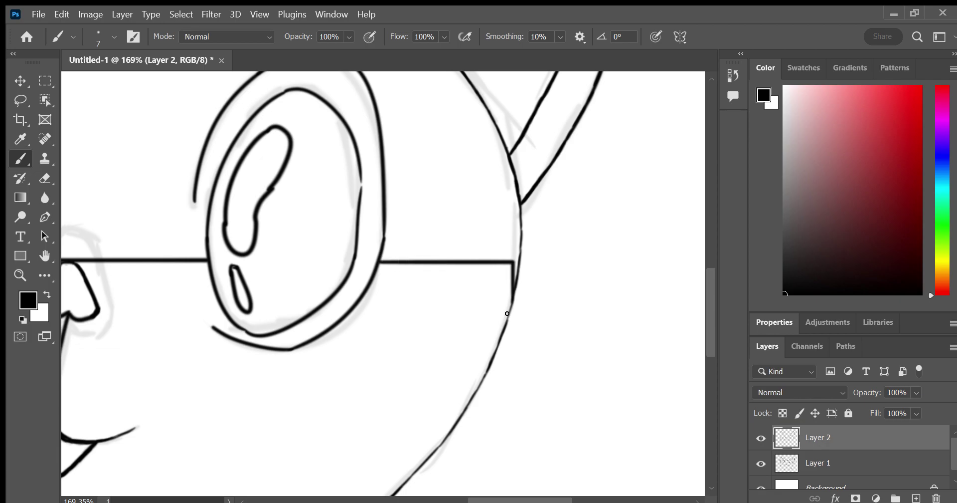
Redraw the line's right end to the right face outline and add a short cheek stroke
{"action": "key", "text": "ctrl+z"}
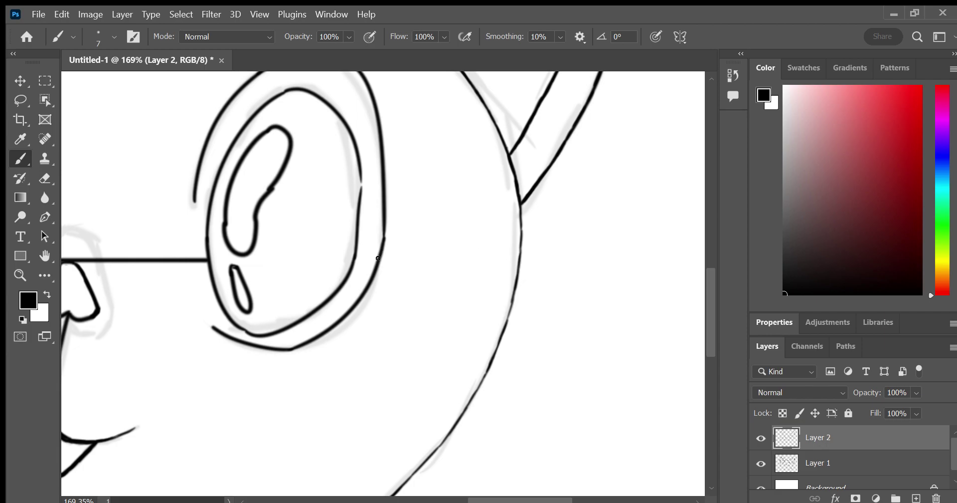
{"action": "mouse_move", "coordinate": [377, 258]}
{"action": "left_mouse_down"}
{"action": "mouse_move", "coordinate": [504, 346]}
{"action": "mouse_move", "coordinate": [510, 270]}
{"action": "left_mouse_up"}
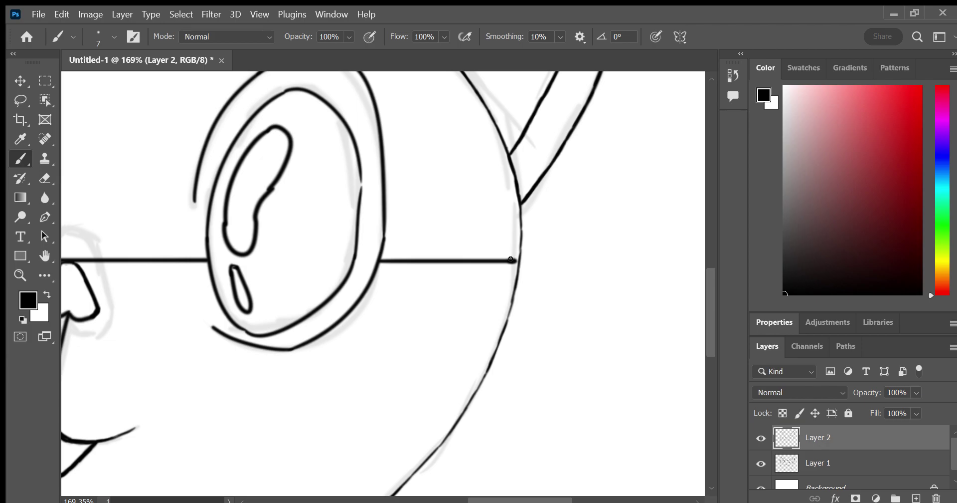
{"action": "mouse_move", "coordinate": [513, 258]}
{"action": "left_mouse_down"}
{"action": "mouse_move", "coordinate": [501, 315]}
{"action": "mouse_move", "coordinate": [474, 367]}
{"action": "left_mouse_up"}
{"action": "key", "text": "h"}
{"action": "mouse_move", "coordinate": [246, 230]}
{"action": "left_mouse_down"}
{"action": "mouse_move", "coordinate": [352, 196]}
{"action": "mouse_move", "coordinate": [660, 178]}
{"action": "mouse_move", "coordinate": [686, 200]}
{"action": "left_mouse_up"}
{"action": "left_click", "coordinate": [22, 157]}
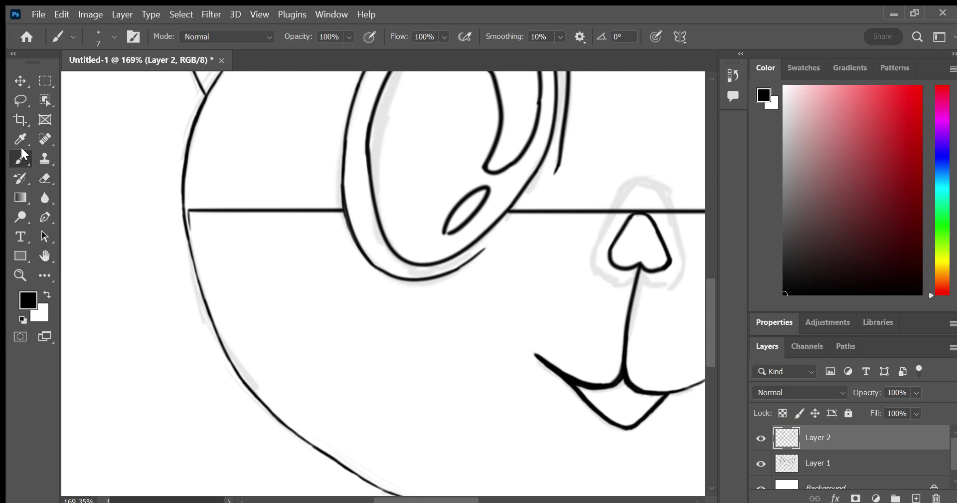
Trace the left jaw outline down toward the chin, undoing the unsatisfactory jaw strokes
{"action": "mouse_move", "coordinate": [186, 210]}
{"action": "left_mouse_down"}
{"action": "mouse_move", "coordinate": [203, 286]}
{"action": "mouse_move", "coordinate": [238, 366]}
{"action": "mouse_move", "coordinate": [297, 428]}
{"action": "mouse_move", "coordinate": [394, 489]}
{"action": "left_mouse_up"}
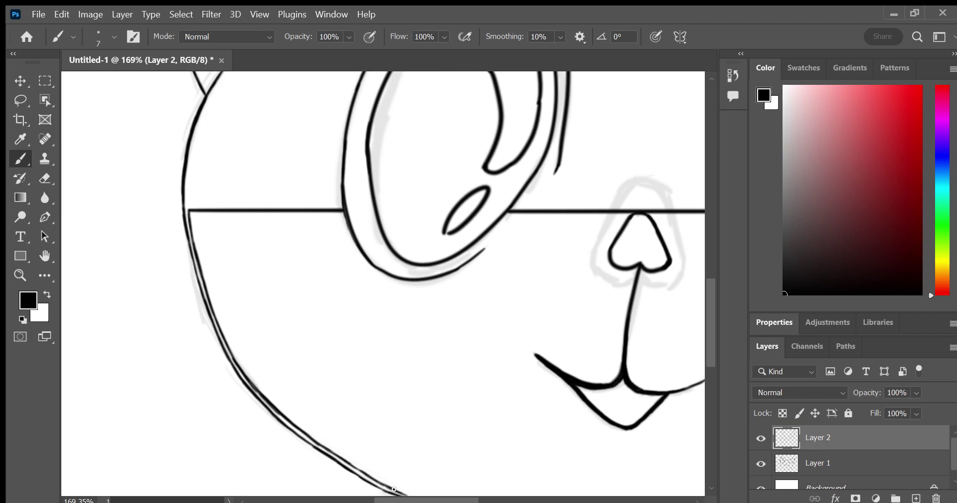
{"action": "left_click", "coordinate": [45, 259]}
{"action": "left_click_drag", "start_coordinate": [190, 410], "coordinate": [137, 259]}
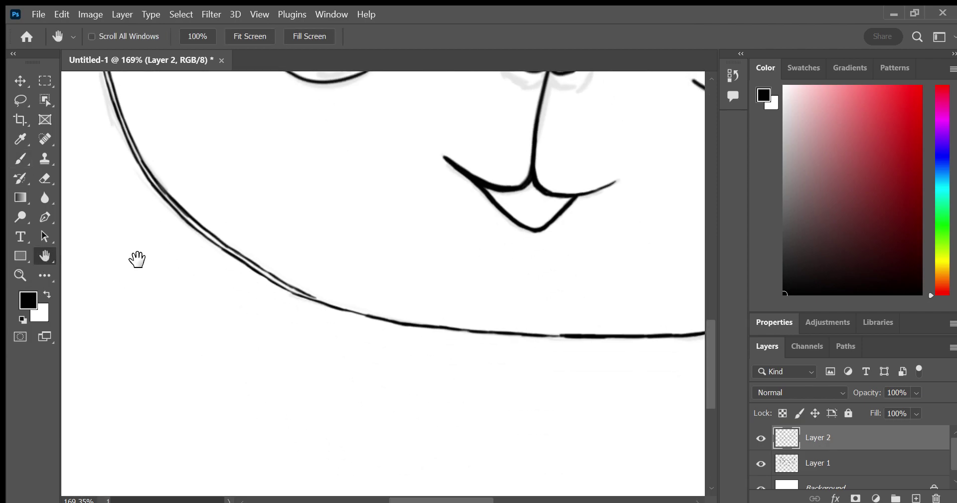
{"action": "left_click", "coordinate": [21, 159]}
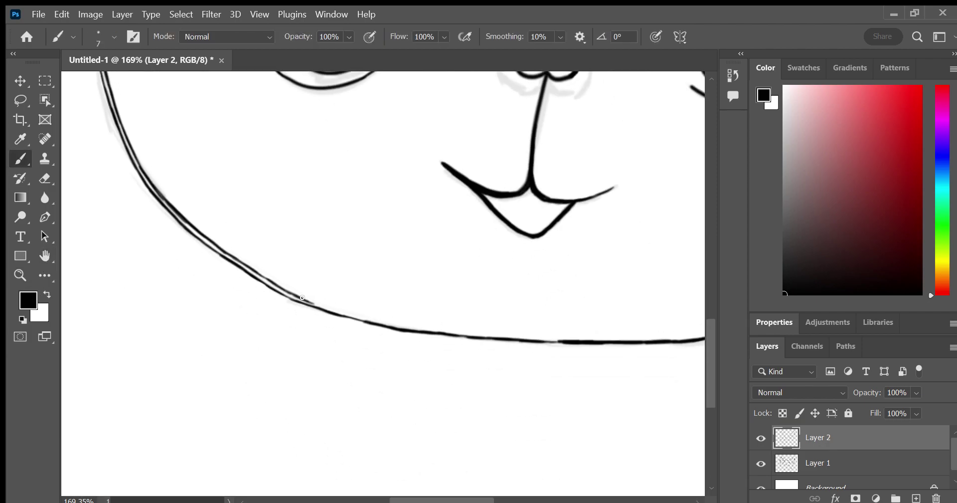
{"action": "mouse_move", "coordinate": [311, 299]}
{"action": "left_mouse_down"}
{"action": "mouse_move", "coordinate": [382, 322]}
{"action": "mouse_move", "coordinate": [454, 326]}
{"action": "left_mouse_up"}
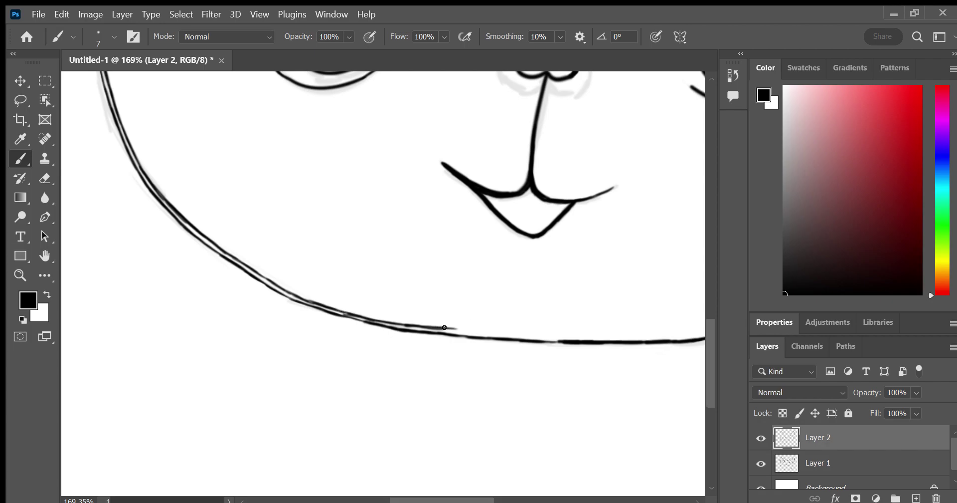
{"action": "left_click_drag", "start_coordinate": [440, 326], "coordinate": [558, 334]}
{"action": "key", "text": "ctrl+z"}
{"action": "key", "text": "ctrl+z"}
{"action": "key", "text": "ctrl+z"}
{"action": "key", "text": "ctrl+z"}
{"action": "key", "text": "ctrl+z"}
{"action": "key", "text": "ctrl+z"}
{"action": "key", "text": "ctrl+z"}
{"action": "key", "text": "ctrl+z"}
{"action": "key", "text": "ctrl+z"}
{"action": "key", "text": "ctrl+z"}
{"action": "key", "text": "ctrl+z"}
{"action": "key", "text": "ctrl+z"}
{"action": "key", "text": "ctrl+z"}
{"action": "key", "text": "ctrl+z"}
{"action": "key", "text": "ctrl+z"}
{"action": "key", "text": "ctrl+z"}
{"action": "key", "text": "ctrl+z"}
{"action": "key", "text": "ctrl+z"}
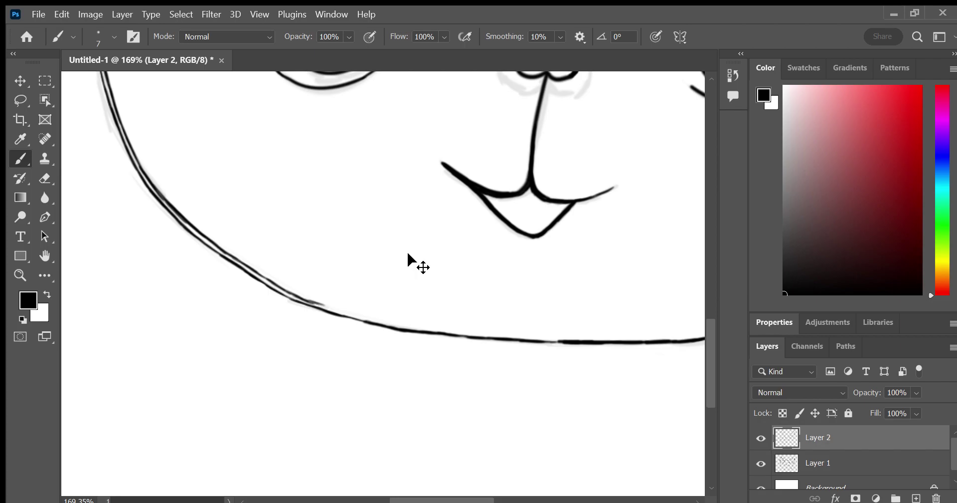
{"action": "key", "text": "ctrl+z"}
{"action": "key", "text": "ctrl+z"}
{"action": "key", "text": "ctrl+z"}
{"action": "key", "text": "ctrl+z"}
Erase the doubled inner jaw line along the left cheek
{"action": "left_click", "coordinate": [45, 178]}
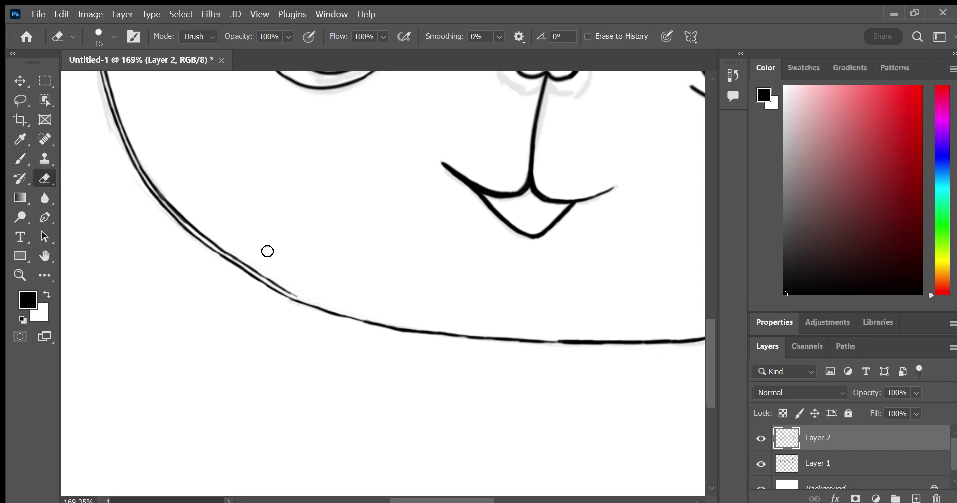
{"action": "mouse_move", "coordinate": [292, 291]}
{"action": "left_mouse_down"}
{"action": "mouse_move", "coordinate": [211, 241]}
{"action": "mouse_move", "coordinate": [151, 180]}
{"action": "mouse_move", "coordinate": [116, 89]}
{"action": "left_mouse_up"}
{"action": "left_click", "coordinate": [42, 257]}
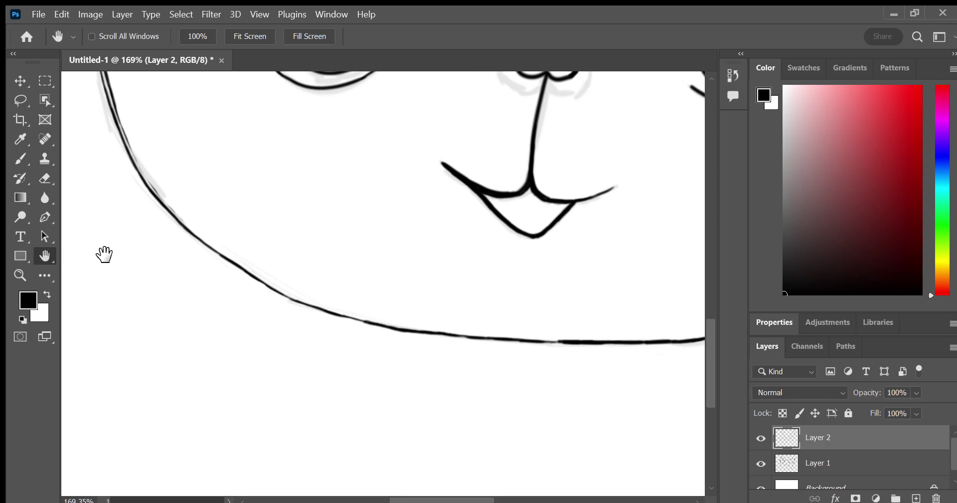
{"action": "left_click_drag", "start_coordinate": [102, 254], "coordinate": [128, 320]}
{"action": "key", "text": "e"}
{"action": "mouse_move", "coordinate": [199, 273]}
{"action": "left_mouse_down"}
{"action": "mouse_move", "coordinate": [213, 295]}
{"action": "mouse_move", "coordinate": [163, 214]}
{"action": "mouse_move", "coordinate": [139, 141]}
{"action": "left_mouse_up"}
Redraw the left cheek outline from the horizontal line and thicken the jaw down toward the chin
{"action": "left_click", "coordinate": [21, 159]}
{"action": "left_click_drag", "start_coordinate": [131, 104], "coordinate": [160, 197]}
{"action": "key", "text": "ctrl+z"}
{"action": "left_click_drag", "start_coordinate": [131, 107], "coordinate": [154, 207]}
{"action": "key", "text": "ctrl+z"}
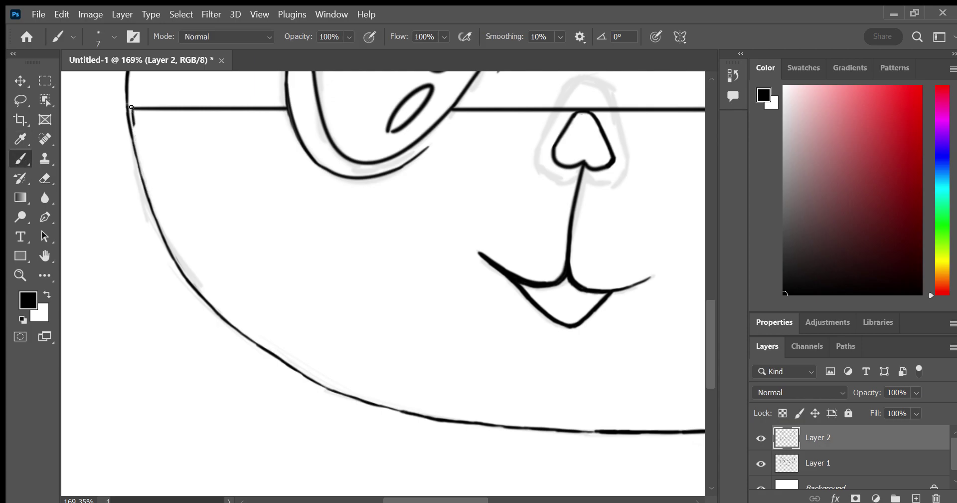
{"action": "left_click_drag", "start_coordinate": [132, 106], "coordinate": [159, 196]}
{"action": "key", "text": "ctrl+z"}
{"action": "left_click_drag", "start_coordinate": [134, 108], "coordinate": [167, 230]}
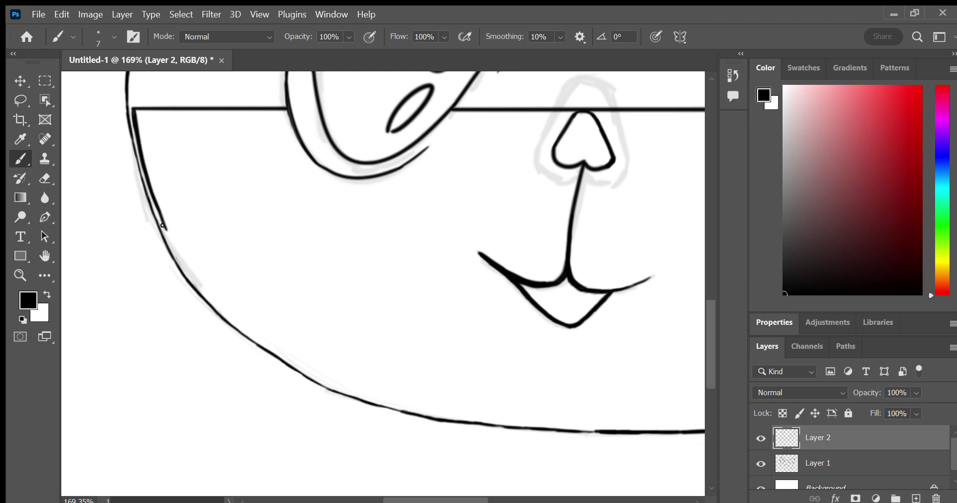
{"action": "mouse_move", "coordinate": [152, 193]}
{"action": "left_mouse_down"}
{"action": "mouse_move", "coordinate": [213, 298]}
{"action": "mouse_move", "coordinate": [284, 351]}
{"action": "mouse_move", "coordinate": [384, 396]}
{"action": "mouse_move", "coordinate": [500, 413]}
{"action": "left_mouse_up"}
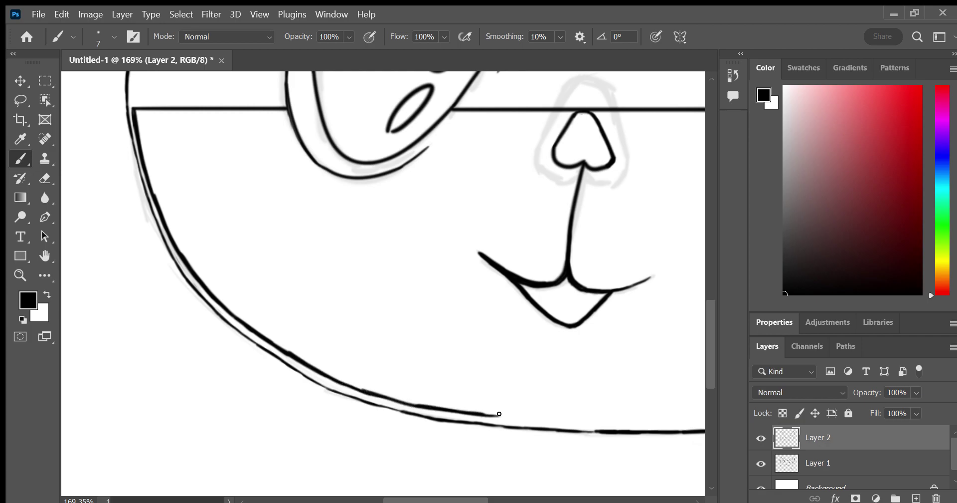
{"action": "key", "text": "h"}
{"action": "left_click_drag", "start_coordinate": [299, 239], "coordinate": [106, 218]}
Thicken the right jaw outline and extend the thick line along the bottom of the jaw
{"action": "left_click_drag", "start_coordinate": [319, 219], "coordinate": [192, 203]}
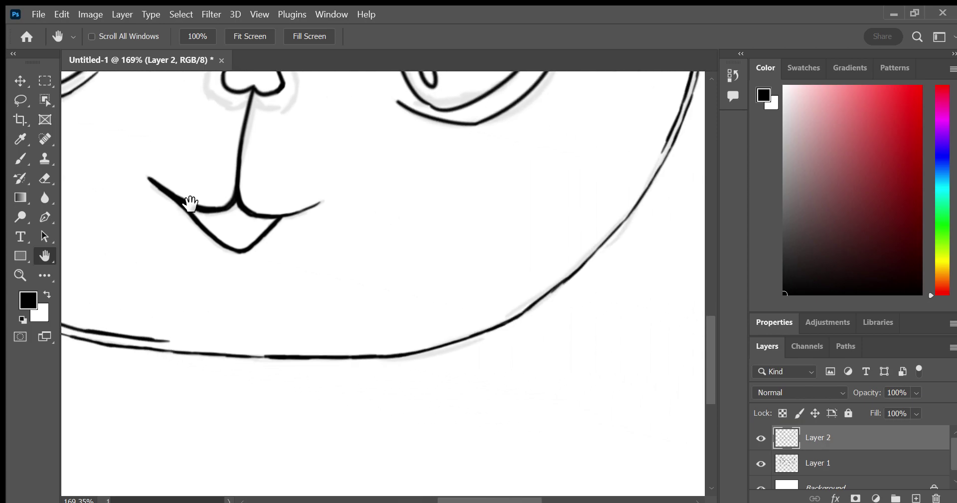
{"action": "mouse_move", "coordinate": [169, 243]}
{"action": "left_mouse_down"}
{"action": "mouse_move", "coordinate": [136, 245]}
{"action": "mouse_move", "coordinate": [123, 259]}
{"action": "left_mouse_up"}
{"action": "left_click", "coordinate": [20, 159]}
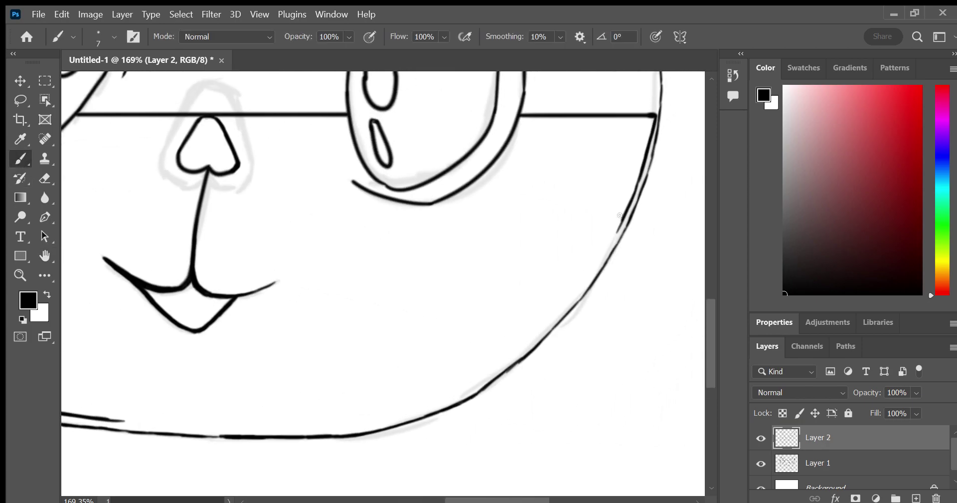
{"action": "mouse_move", "coordinate": [623, 213]}
{"action": "left_mouse_down"}
{"action": "mouse_move", "coordinate": [558, 312]}
{"action": "mouse_move", "coordinate": [461, 391]}
{"action": "left_mouse_up"}
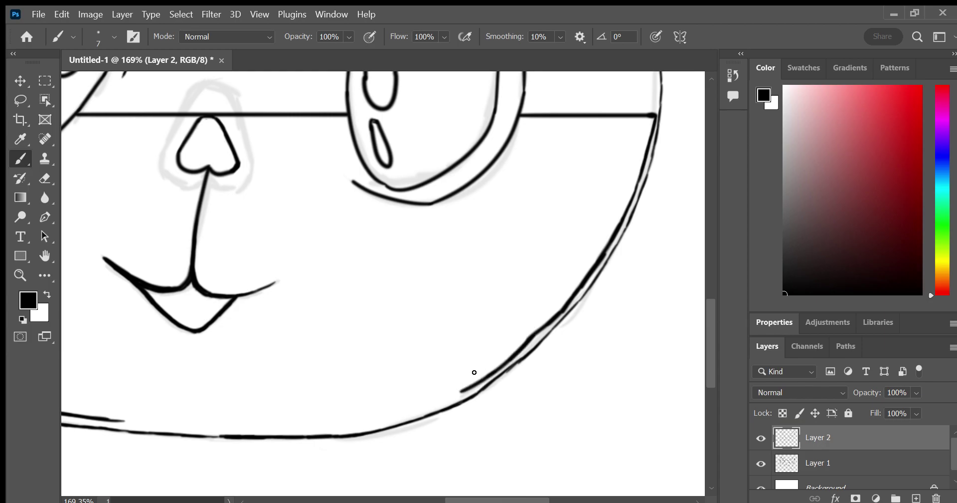
{"action": "mouse_move", "coordinate": [102, 416]}
{"action": "left_mouse_down"}
{"action": "mouse_move", "coordinate": [313, 424]}
{"action": "mouse_move", "coordinate": [453, 397]}
{"action": "mouse_move", "coordinate": [468, 383]}
{"action": "left_mouse_up"}
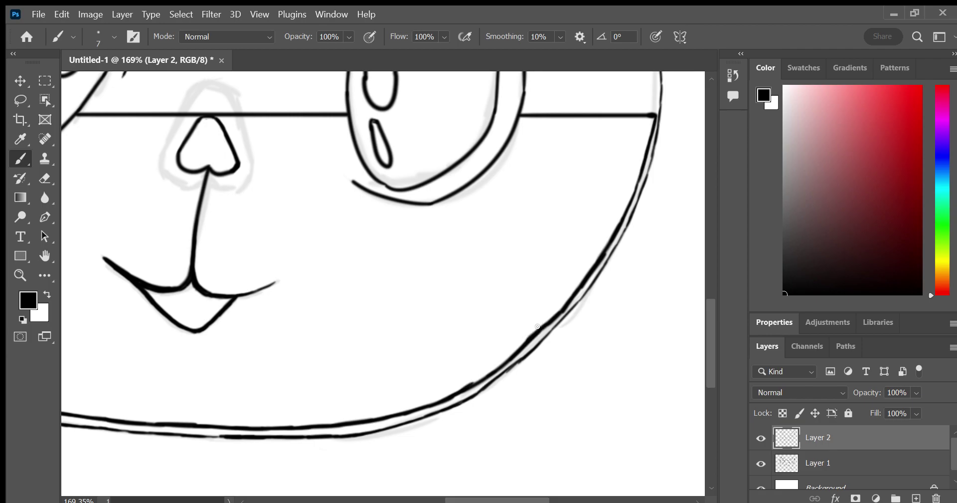
Erase the horizontal line where it crosses the ear
{"action": "left_click", "coordinate": [45, 178]}
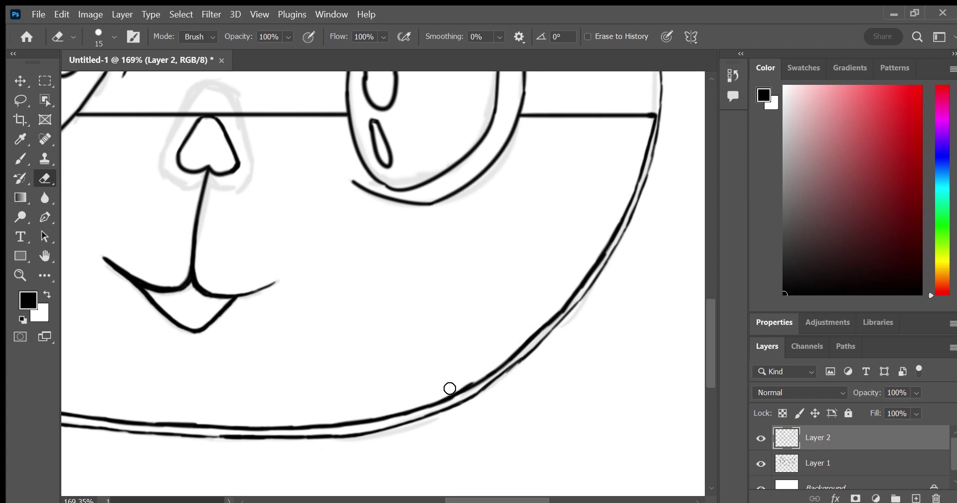
{"action": "left_click", "coordinate": [44, 256]}
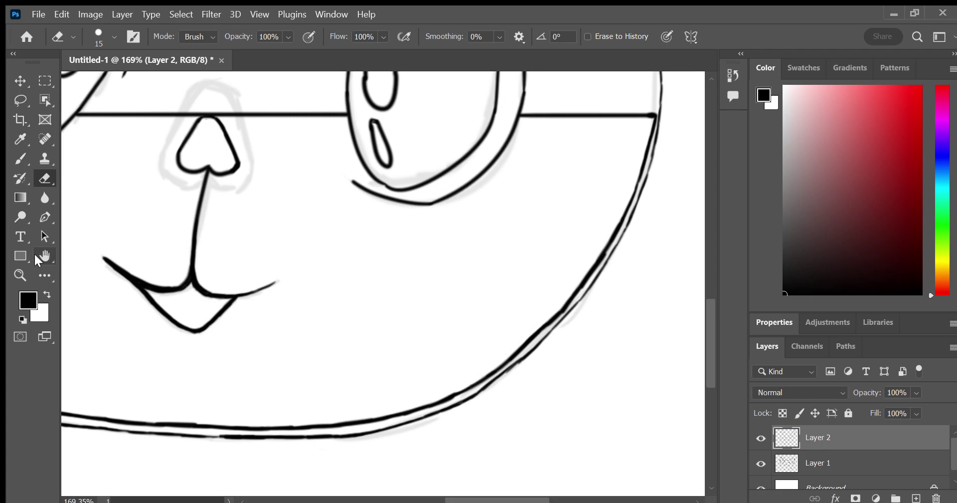
{"action": "mouse_move", "coordinate": [112, 274]}
{"action": "left_mouse_down"}
{"action": "mouse_move", "coordinate": [347, 336]}
{"action": "mouse_move", "coordinate": [461, 391]}
{"action": "mouse_move", "coordinate": [488, 387]}
{"action": "mouse_move", "coordinate": [409, 374]}
{"action": "left_mouse_up"}
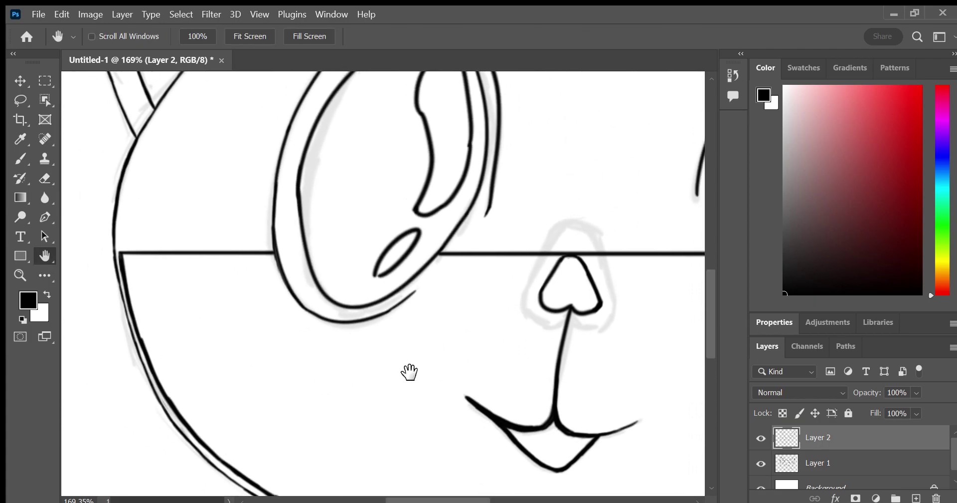
{"action": "left_click", "coordinate": [31, 148]}
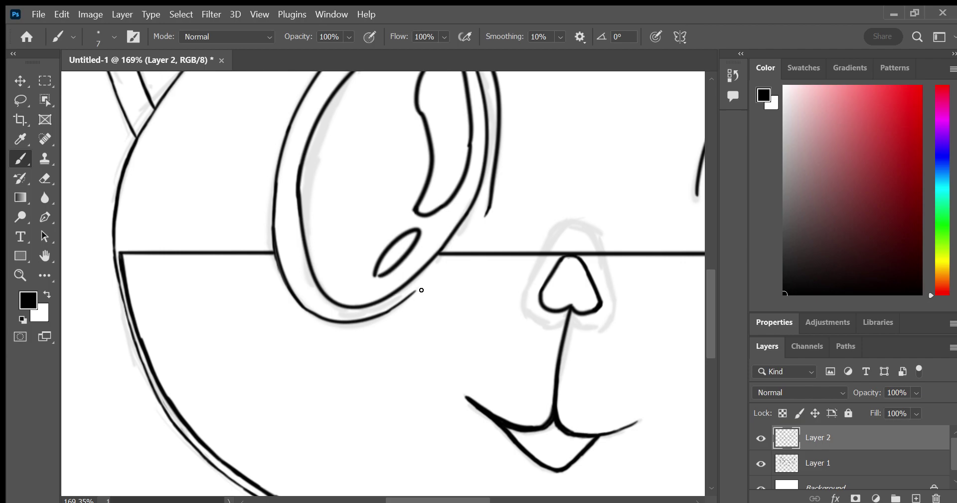
{"action": "left_click", "coordinate": [45, 176]}
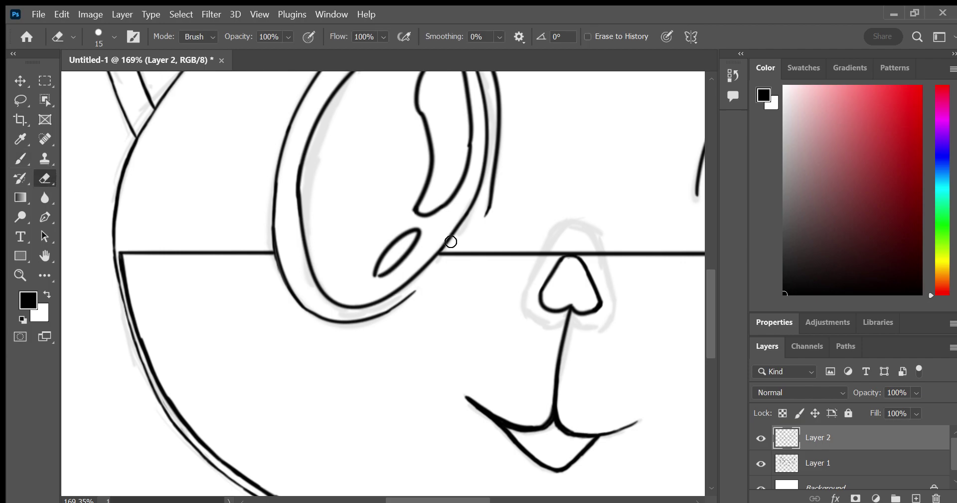
{"action": "left_click_drag", "start_coordinate": [441, 265], "coordinate": [438, 264]}
Centre the ears and nose in view and add a new empty Layer 3 above Layer 2
{"action": "left_click", "coordinate": [44, 256]}
{"action": "mouse_move", "coordinate": [319, 349]}
{"action": "left_mouse_down"}
{"action": "mouse_move", "coordinate": [110, 389]}
{"action": "mouse_move", "coordinate": [210, 287]}
{"action": "left_mouse_up"}
{"action": "left_click_drag", "start_coordinate": [175, 357], "coordinate": [175, 380]}
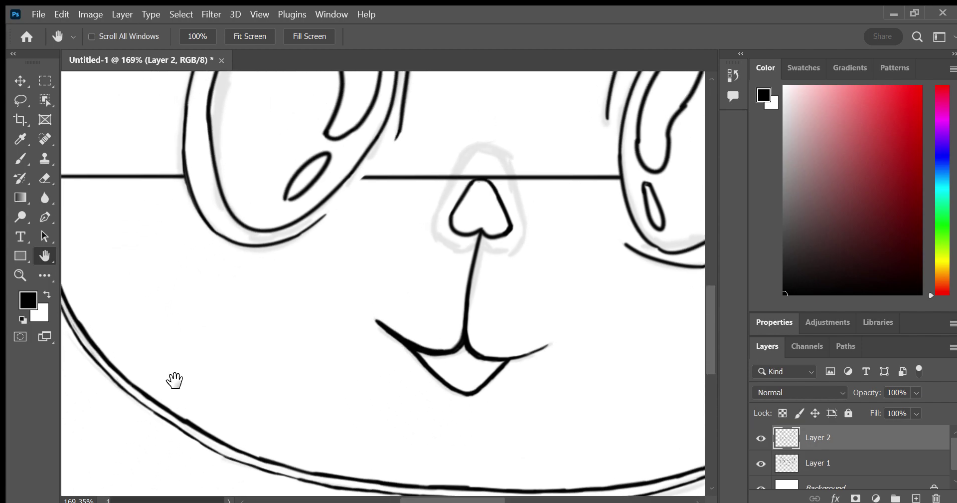
{"action": "left_click", "coordinate": [20, 159]}
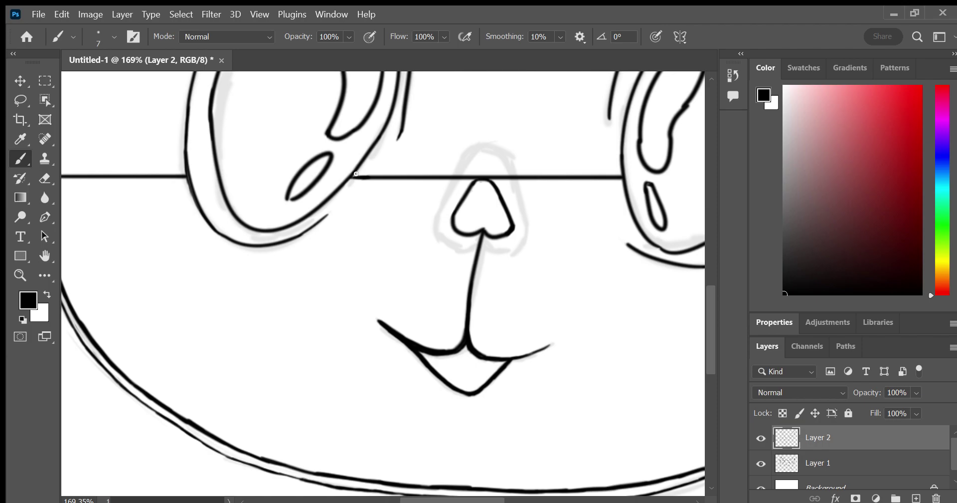
{"action": "left_click", "coordinate": [44, 255]}
{"action": "mouse_move", "coordinate": [70, 250]}
{"action": "left_mouse_down"}
{"action": "mouse_move", "coordinate": [267, 320]}
{"action": "mouse_move", "coordinate": [252, 399]}
{"action": "left_mouse_up"}
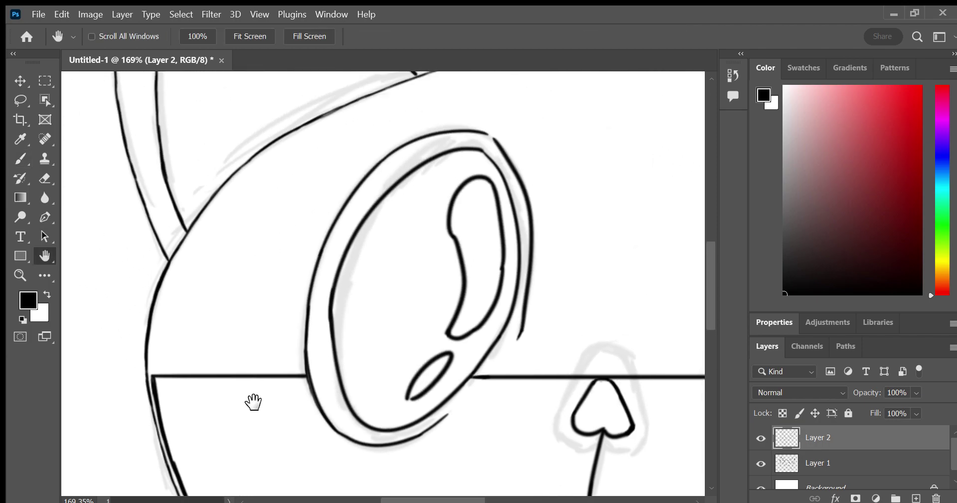
{"action": "mouse_move", "coordinate": [251, 290]}
{"action": "left_mouse_down"}
{"action": "mouse_move", "coordinate": [251, 344]}
{"action": "mouse_move", "coordinate": [230, 365]}
{"action": "left_mouse_up"}
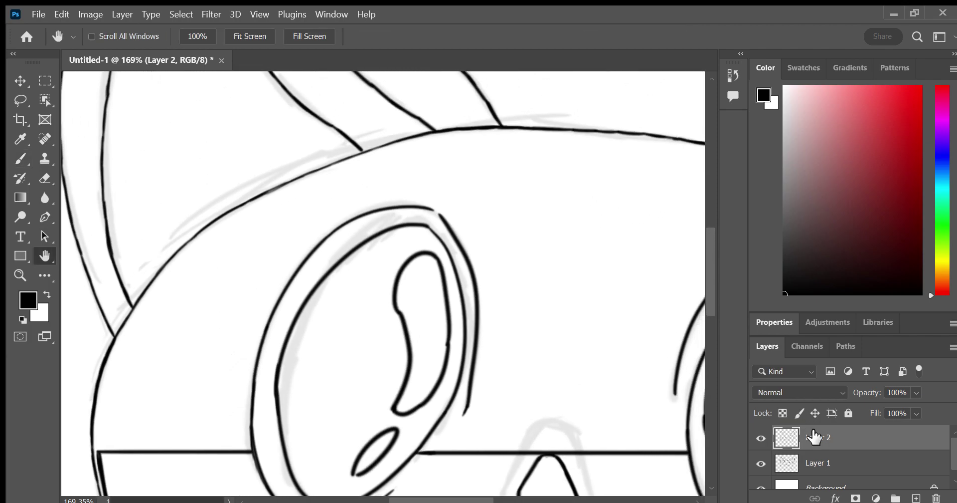
{"action": "left_click", "coordinate": [917, 497]}
Hide the grey sketch on Layer 1 and bring the upper left curves into view
{"action": "left_click", "coordinate": [761, 486]}
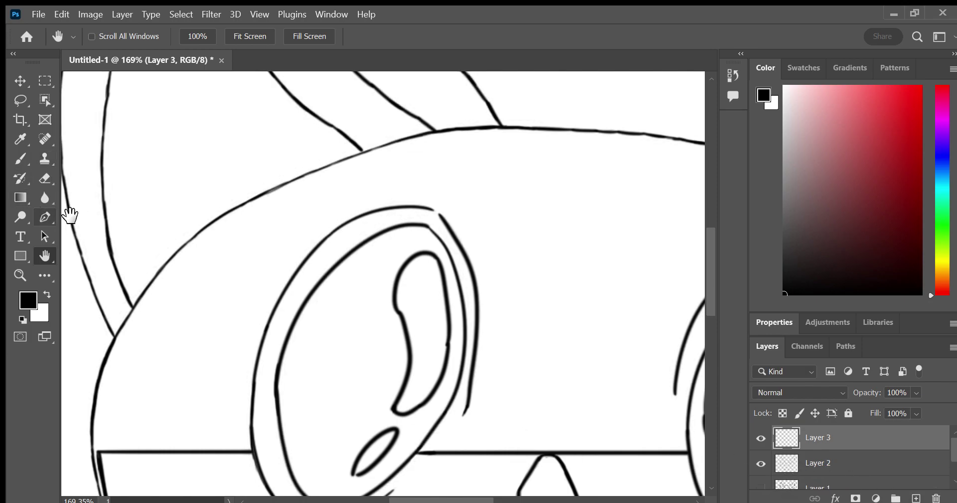
{"action": "left_click", "coordinate": [19, 151]}
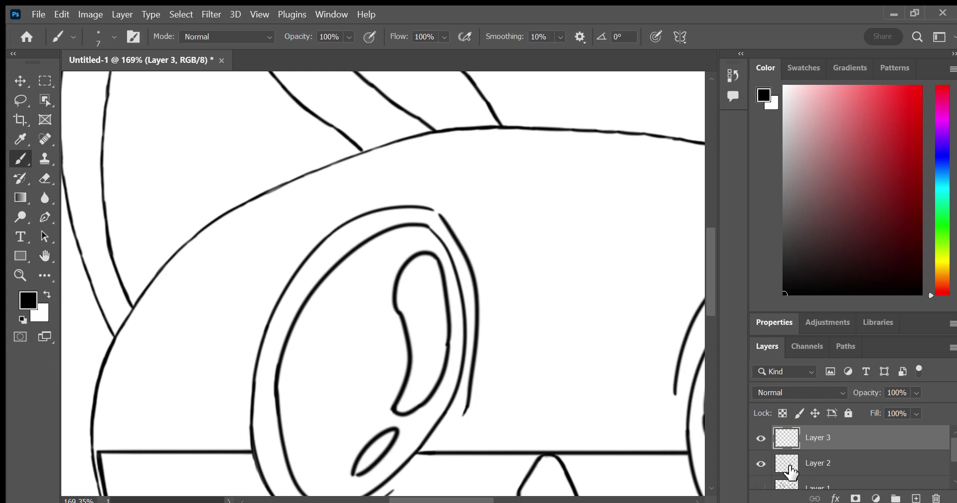
{"action": "left_click", "coordinate": [45, 255]}
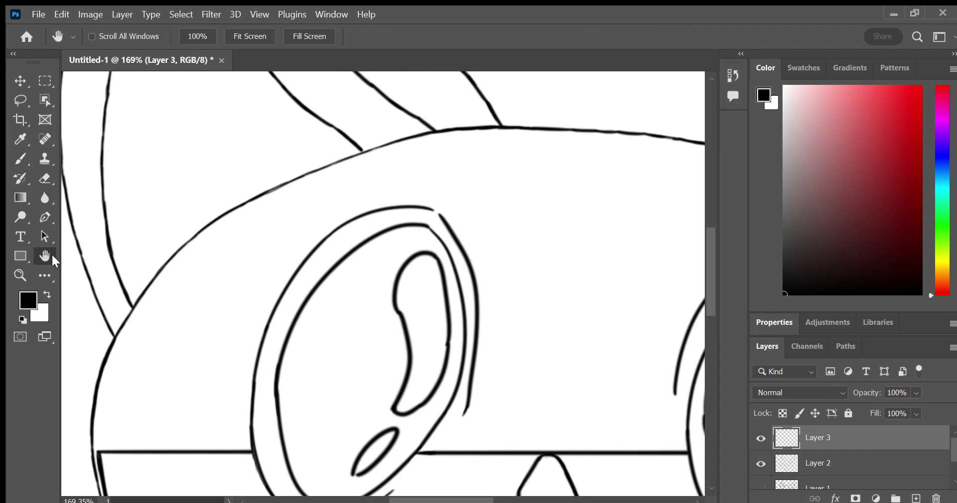
{"action": "left_click_drag", "start_coordinate": [80, 270], "coordinate": [189, 375]}
{"action": "key", "text": "b"}
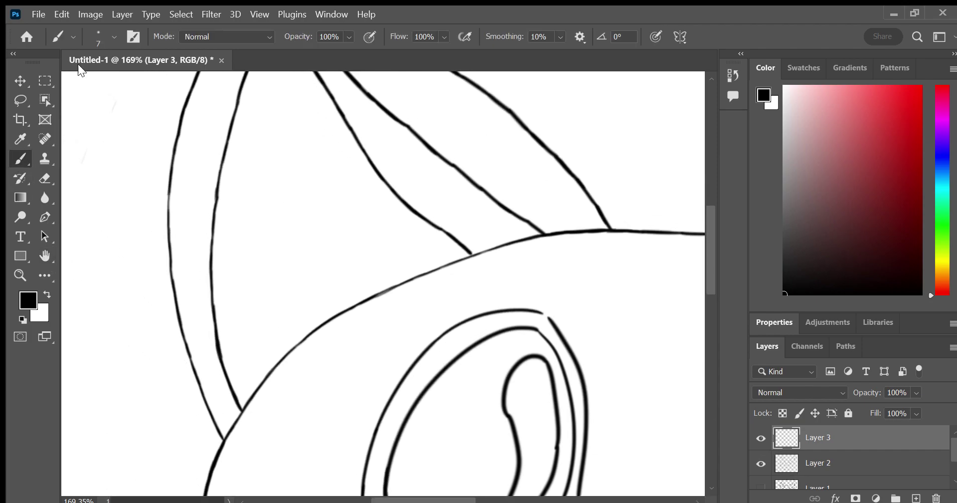
Test a 25 px black brush stroke between the left curves on Layer 3, then undo it
{"action": "key", "text": "period"}
{"action": "mouse_move", "coordinate": [221, 405]}
{"action": "left_mouse_down"}
{"action": "mouse_move", "coordinate": [197, 344]}
{"action": "mouse_move", "coordinate": [222, 415]}
{"action": "mouse_move", "coordinate": [192, 329]}
{"action": "left_mouse_up"}
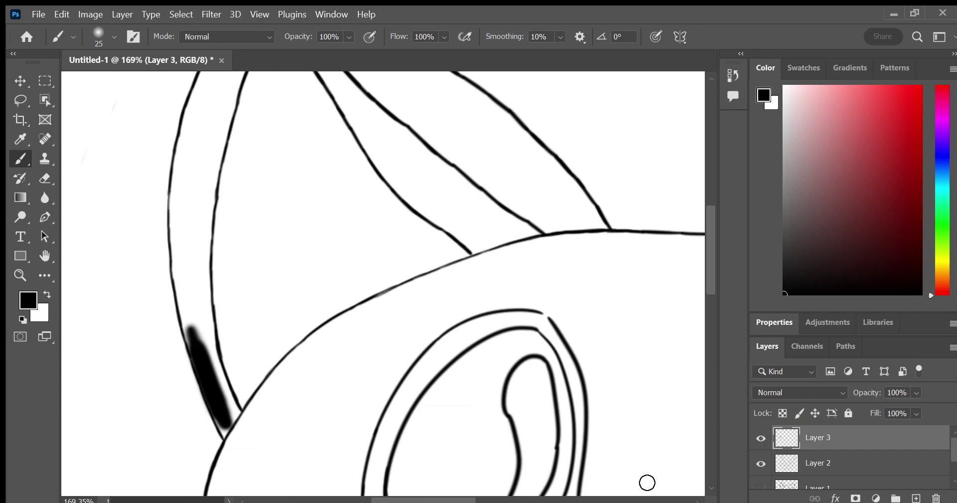
{"action": "mouse_move", "coordinate": [190, 329]}
{"action": "left_mouse_down"}
{"action": "mouse_move", "coordinate": [183, 160]}
{"action": "mouse_move", "coordinate": [179, 190]}
{"action": "mouse_move", "coordinate": [208, 90]}
{"action": "left_mouse_up"}
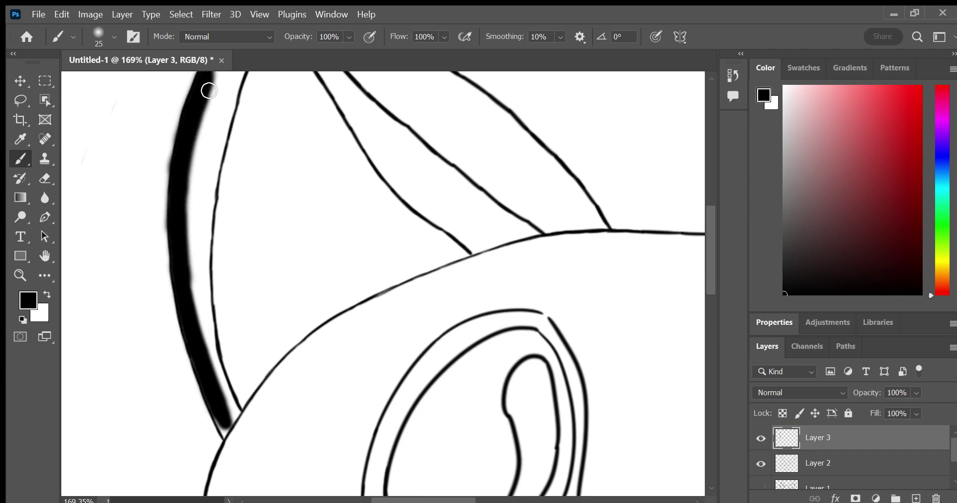
{"action": "mouse_move", "coordinate": [192, 274]}
{"action": "left_mouse_down"}
{"action": "mouse_move", "coordinate": [198, 325]}
{"action": "mouse_move", "coordinate": [207, 156]}
{"action": "mouse_move", "coordinate": [192, 247]}
{"action": "left_mouse_up"}
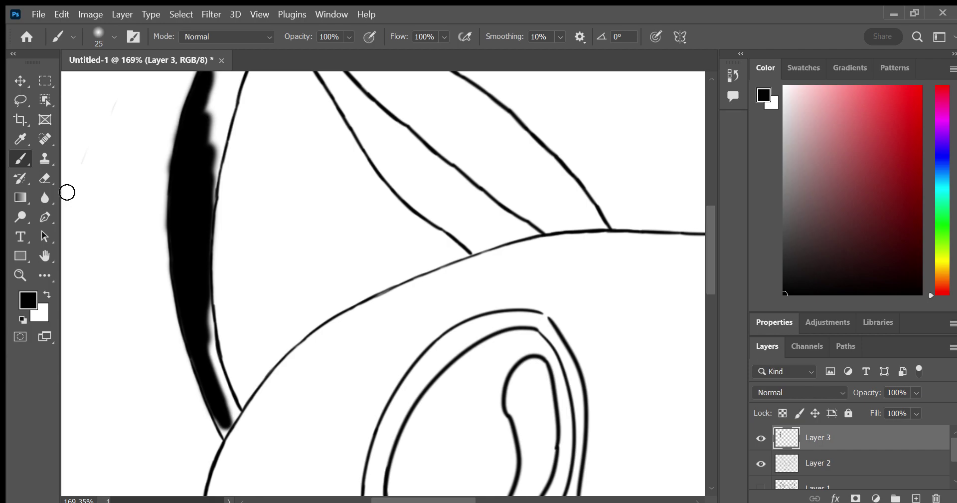
{"action": "key", "text": "ctrl+z"}
{"action": "key", "text": "ctrl+z"}
{"action": "key", "text": "ctrl+z"}
{"action": "key", "text": "ctrl+z"}
{"action": "key", "text": "ctrl+z"}
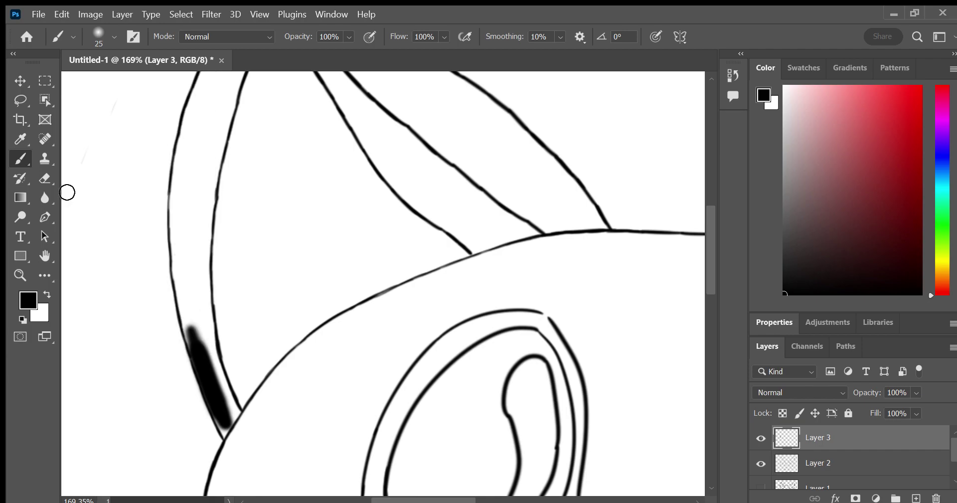
{"action": "key", "text": "ctrl+z"}
{"action": "key", "text": "ctrl+z"}
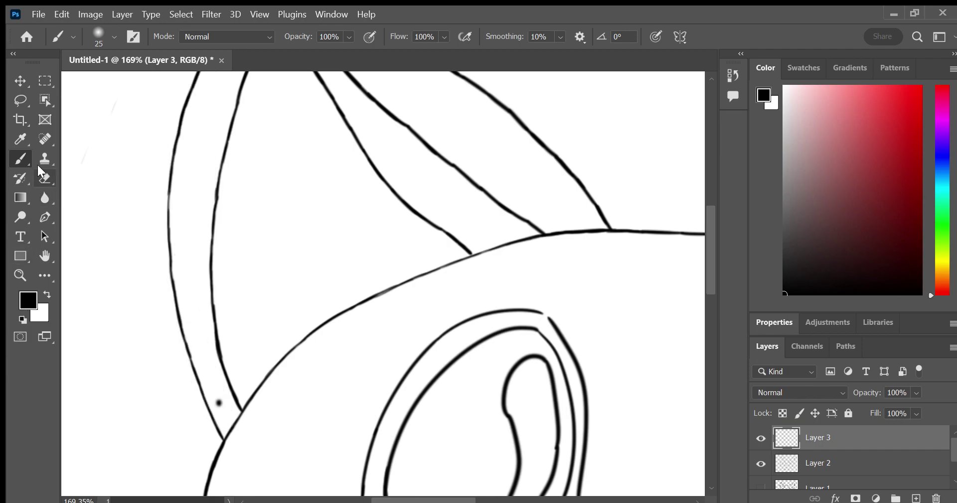
Try a black bucket fill between the curves and undo it
{"action": "left_click", "coordinate": [18, 201]}
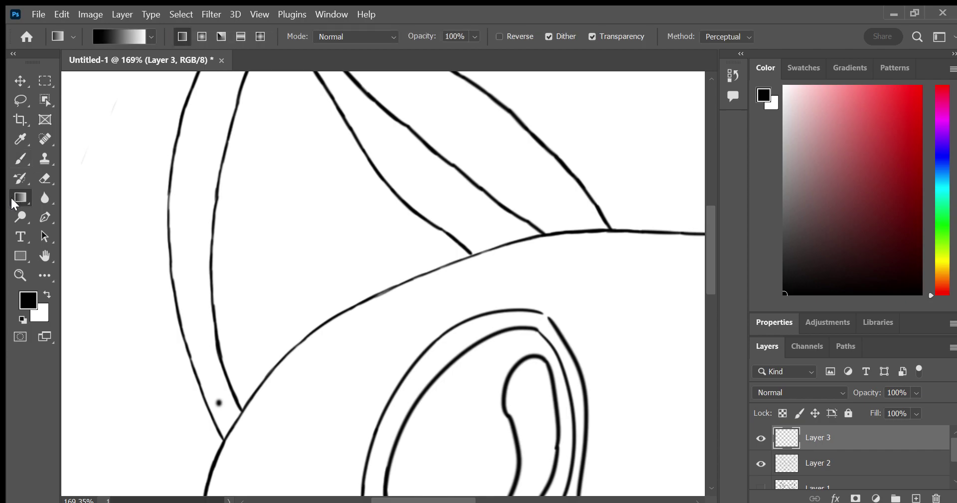
{"action": "key", "text": "shift+g"}
{"action": "left_click", "coordinate": [197, 300]}
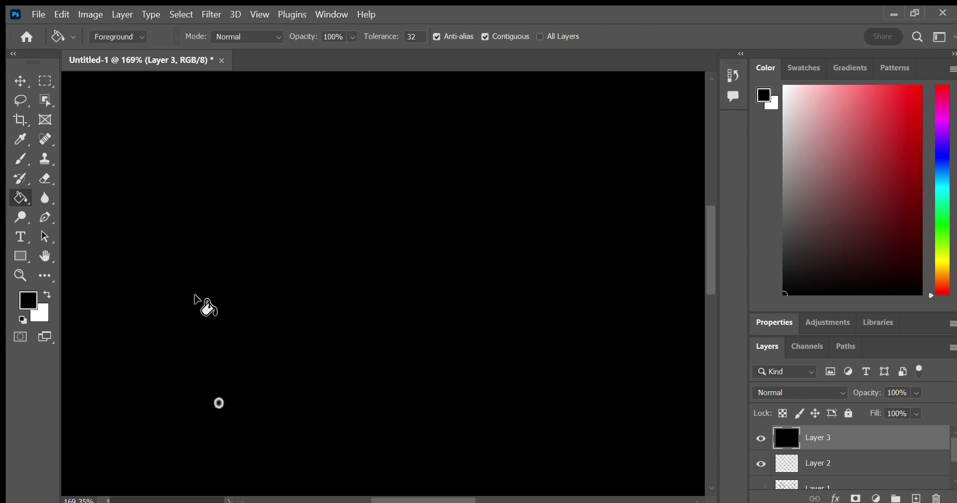
{"action": "key", "text": "ctrl+z"}
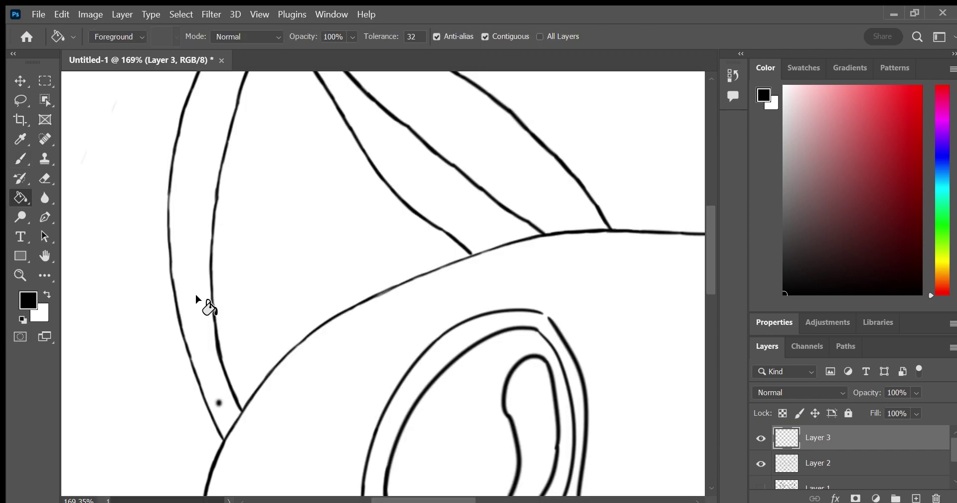
{"action": "left_click", "coordinate": [21, 150]}
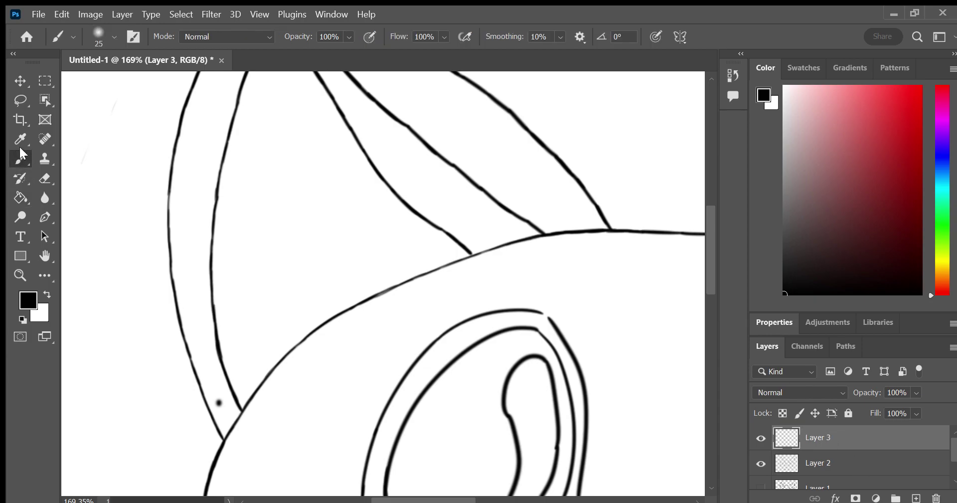
{"action": "mouse_move", "coordinate": [189, 164]}
{"action": "left_mouse_down"}
{"action": "mouse_move", "coordinate": [210, 97]}
{"action": "mouse_move", "coordinate": [181, 219]}
{"action": "mouse_move", "coordinate": [191, 309]}
{"action": "mouse_move", "coordinate": [222, 419]}
{"action": "mouse_move", "coordinate": [202, 218]}
{"action": "mouse_move", "coordinate": [194, 225]}
{"action": "mouse_move", "coordinate": [195, 277]}
{"action": "mouse_move", "coordinate": [229, 93]}
{"action": "mouse_move", "coordinate": [218, 158]}
{"action": "mouse_move", "coordinate": [229, 109]}
{"action": "mouse_move", "coordinate": [213, 120]}
{"action": "mouse_move", "coordinate": [205, 90]}
{"action": "mouse_move", "coordinate": [199, 100]}
{"action": "mouse_move", "coordinate": [230, 80]}
{"action": "left_mouse_up"}
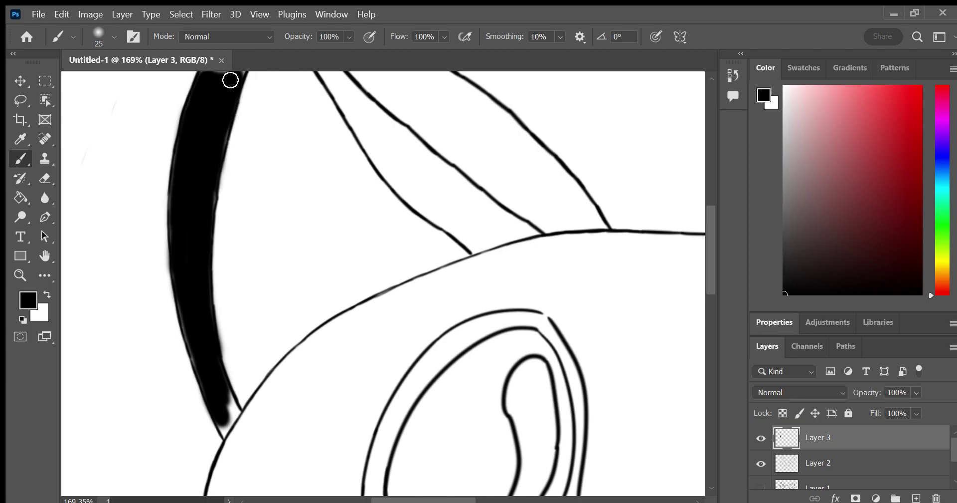
{"action": "left_click", "coordinate": [45, 256]}
{"action": "left_click_drag", "start_coordinate": [145, 218], "coordinate": [134, 354]}
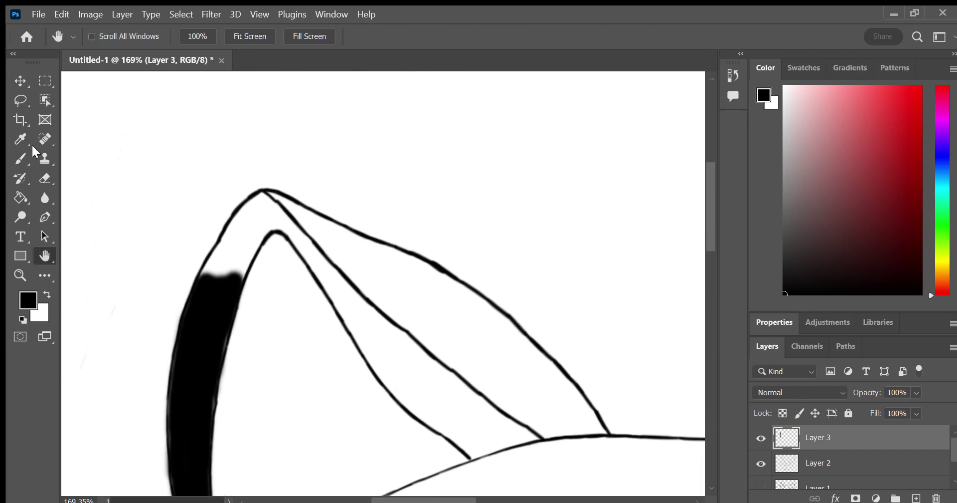
{"action": "left_click", "coordinate": [21, 159]}
{"action": "mouse_move", "coordinate": [216, 279]}
{"action": "left_mouse_down"}
{"action": "mouse_move", "coordinate": [231, 241]}
{"action": "mouse_move", "coordinate": [250, 246]}
{"action": "mouse_move", "coordinate": [236, 262]}
{"action": "mouse_move", "coordinate": [231, 252]}
{"action": "mouse_move", "coordinate": [257, 205]}
{"action": "mouse_move", "coordinate": [267, 234]}
{"action": "mouse_move", "coordinate": [256, 241]}
{"action": "mouse_move", "coordinate": [254, 220]}
{"action": "mouse_move", "coordinate": [216, 265]}
{"action": "mouse_move", "coordinate": [240, 248]}
{"action": "left_mouse_up"}
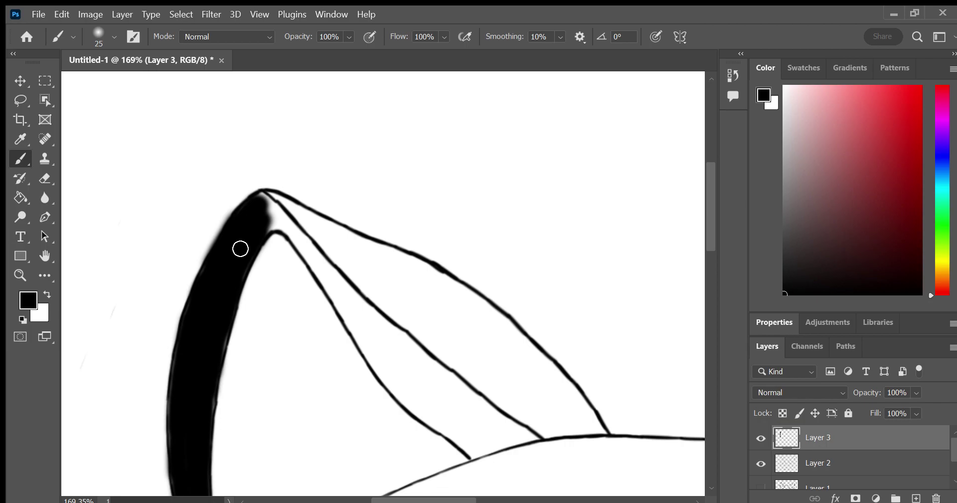
{"action": "key", "text": "ctrl+z"}
{"action": "mouse_move", "coordinate": [234, 250]}
{"action": "left_mouse_down"}
{"action": "mouse_move", "coordinate": [208, 282]}
{"action": "mouse_move", "coordinate": [224, 257]}
{"action": "mouse_move", "coordinate": [241, 261]}
{"action": "left_mouse_up"}
{"action": "key", "text": "ctrl+z"}
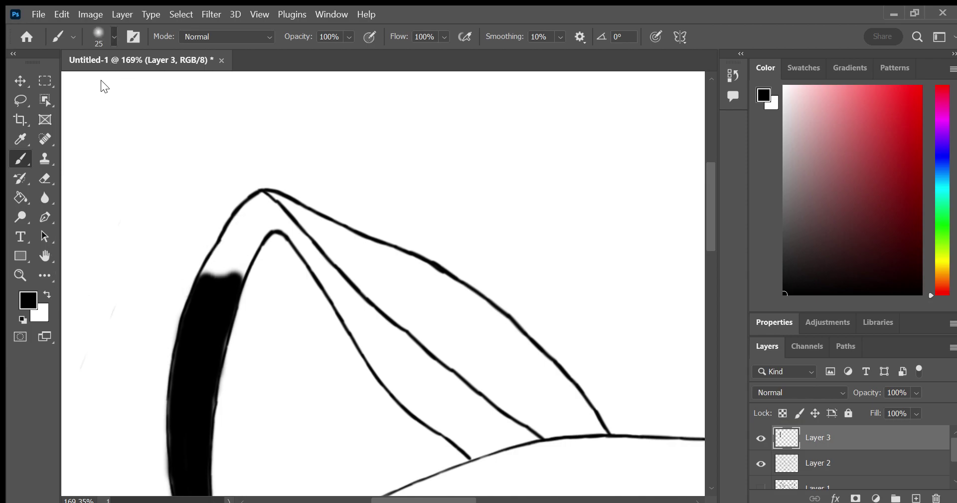
{"action": "key", "text": "bracketleft"}
{"action": "key", "text": "bracketleft"}
{"action": "key", "text": "bracketleft"}
{"action": "mouse_move", "coordinate": [242, 268]}
{"action": "left_mouse_down"}
{"action": "mouse_move", "coordinate": [256, 237]}
{"action": "mouse_move", "coordinate": [243, 265]}
{"action": "left_mouse_up"}
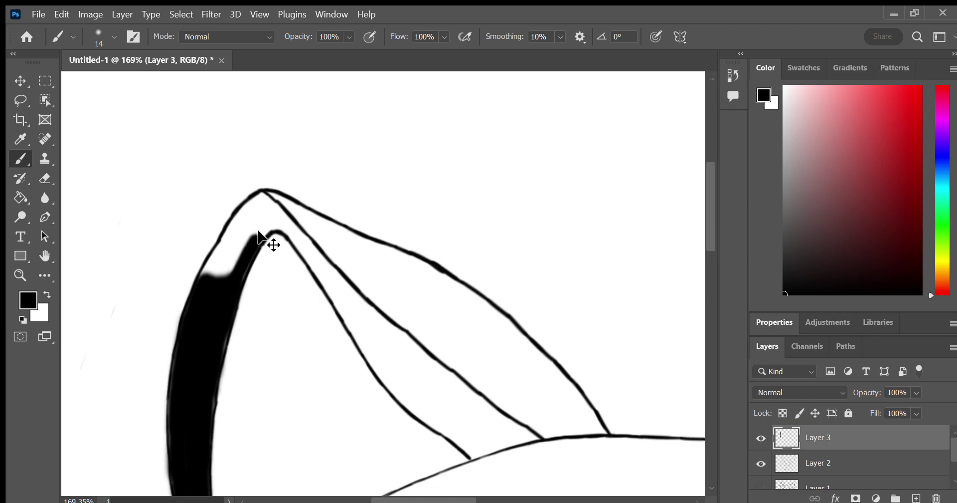
{"action": "key", "text": "ctrl+z"}
{"action": "key", "text": "ctrl+z"}
{"action": "key", "text": "ctrl+z"}
{"action": "key", "text": "ctrl+z"}
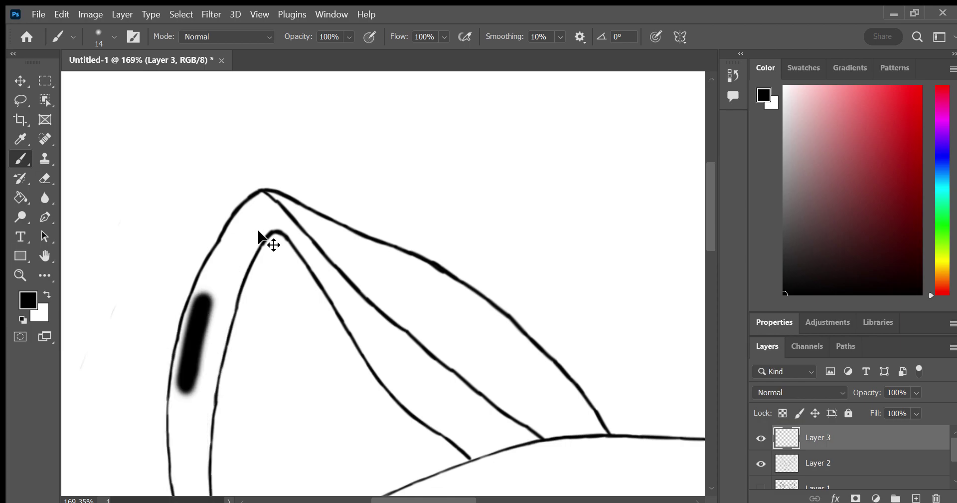
{"action": "key", "text": "ctrl+z"}
{"action": "left_click_drag", "start_coordinate": [68, 253], "coordinate": [125, 213]}
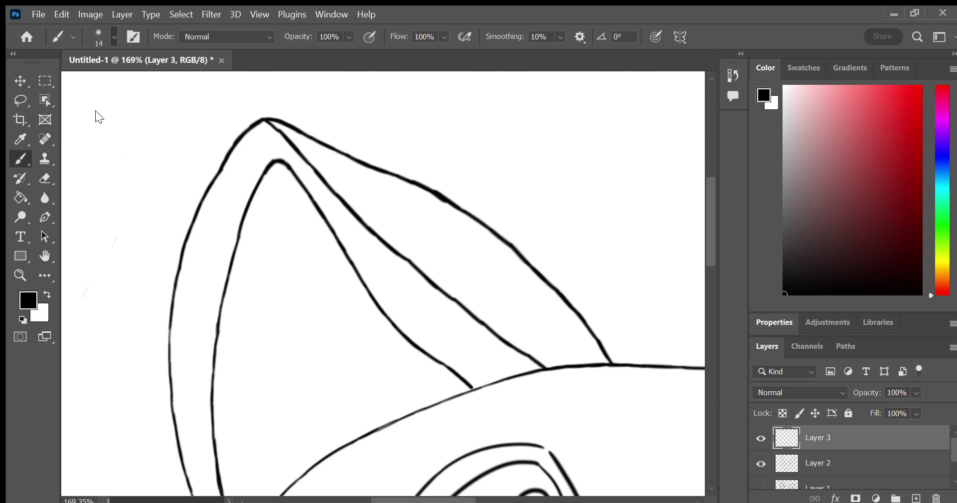
Paint 14 px black strokes between the ear's left curves from the head outline up to the tip, closing white gaps
{"action": "mouse_move", "coordinate": [181, 380]}
{"action": "left_mouse_down"}
{"action": "mouse_move", "coordinate": [181, 389]}
{"action": "mouse_move", "coordinate": [196, 236]}
{"action": "mouse_move", "coordinate": [227, 178]}
{"action": "left_mouse_up"}
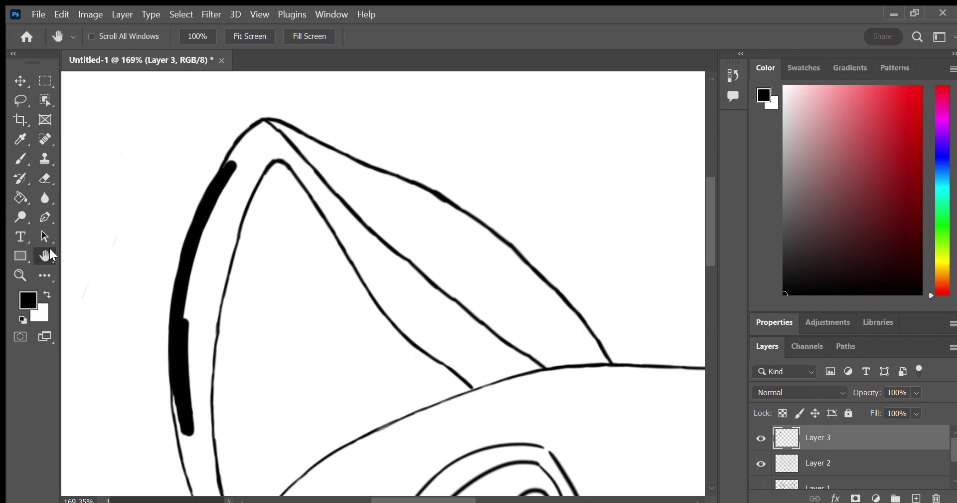
{"action": "left_click_drag", "start_coordinate": [133, 324], "coordinate": [139, 191]}
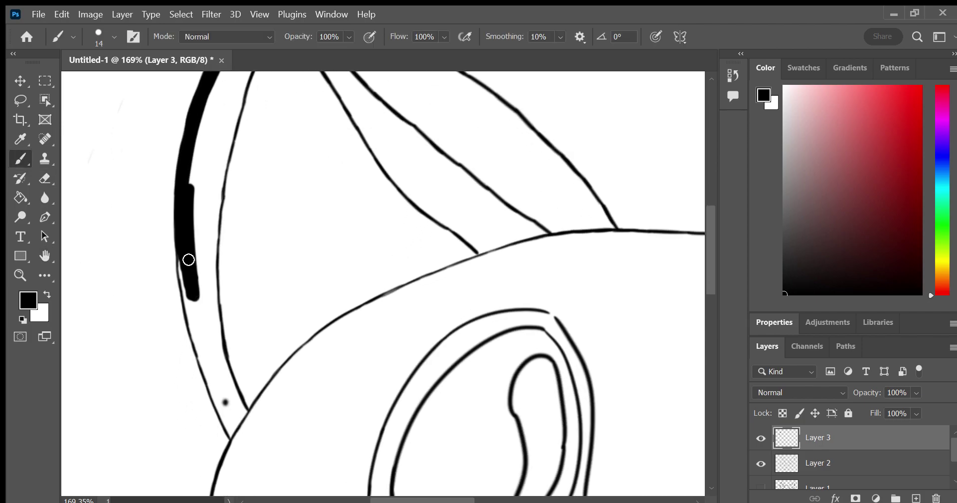
{"action": "mouse_move", "coordinate": [185, 258]}
{"action": "left_mouse_down"}
{"action": "mouse_move", "coordinate": [192, 311]}
{"action": "mouse_move", "coordinate": [232, 422]}
{"action": "left_mouse_up"}
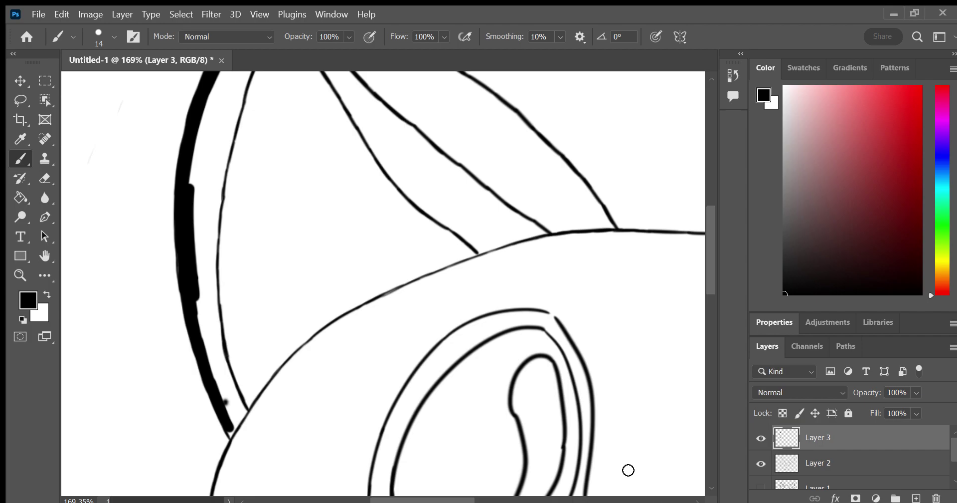
{"action": "mouse_move", "coordinate": [192, 233]}
{"action": "left_mouse_down"}
{"action": "mouse_move", "coordinate": [216, 83]}
{"action": "mouse_move", "coordinate": [206, 117]}
{"action": "left_mouse_up"}
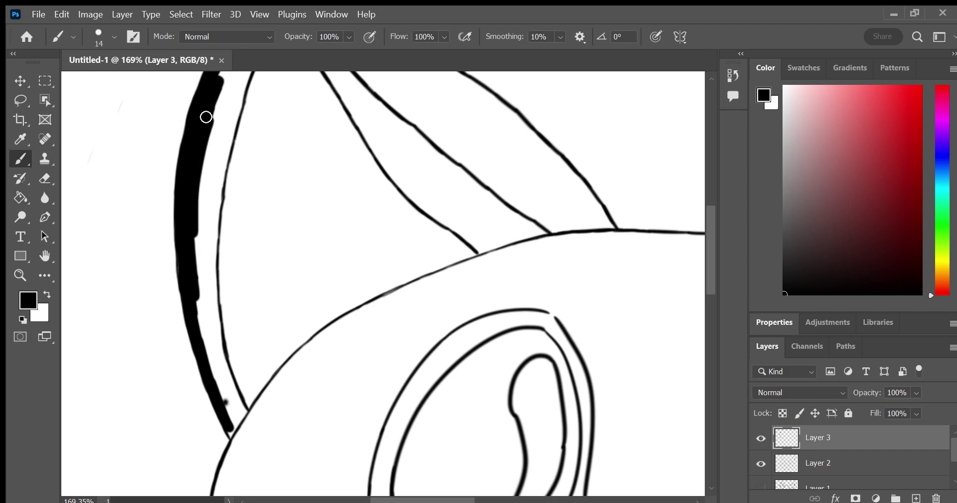
{"action": "mouse_move", "coordinate": [195, 288]}
{"action": "left_mouse_down"}
{"action": "mouse_move", "coordinate": [233, 428]}
{"action": "mouse_move", "coordinate": [231, 399]}
{"action": "mouse_move", "coordinate": [235, 421]}
{"action": "mouse_move", "coordinate": [241, 405]}
{"action": "mouse_move", "coordinate": [203, 299]}
{"action": "mouse_move", "coordinate": [222, 365]}
{"action": "mouse_move", "coordinate": [194, 242]}
{"action": "mouse_move", "coordinate": [211, 322]}
{"action": "mouse_move", "coordinate": [212, 183]}
{"action": "left_mouse_up"}
{"action": "left_click_drag", "start_coordinate": [214, 190], "coordinate": [215, 230]}
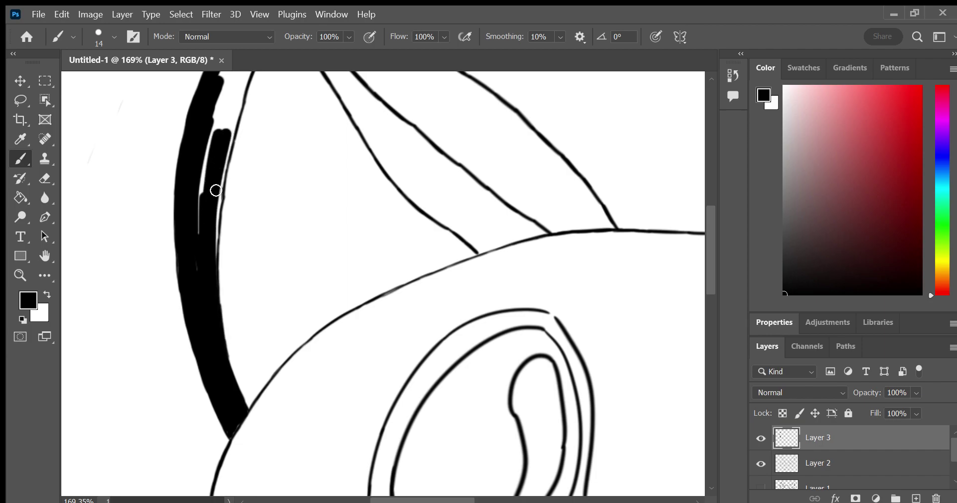
{"action": "mouse_move", "coordinate": [219, 164]}
{"action": "left_mouse_down"}
{"action": "mouse_move", "coordinate": [203, 224]}
{"action": "mouse_move", "coordinate": [232, 94]}
{"action": "mouse_move", "coordinate": [223, 147]}
{"action": "mouse_move", "coordinate": [233, 127]}
{"action": "left_mouse_up"}
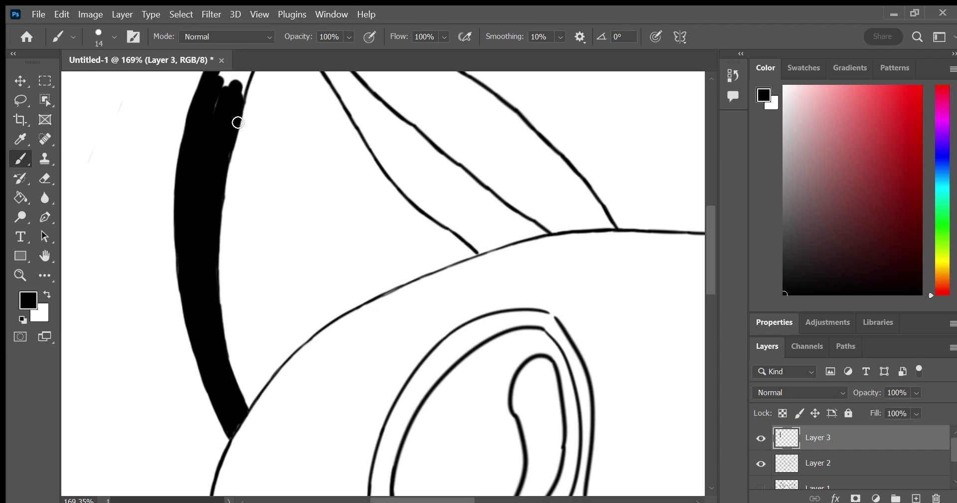
{"action": "left_click_drag", "start_coordinate": [96, 246], "coordinate": [112, 394]}
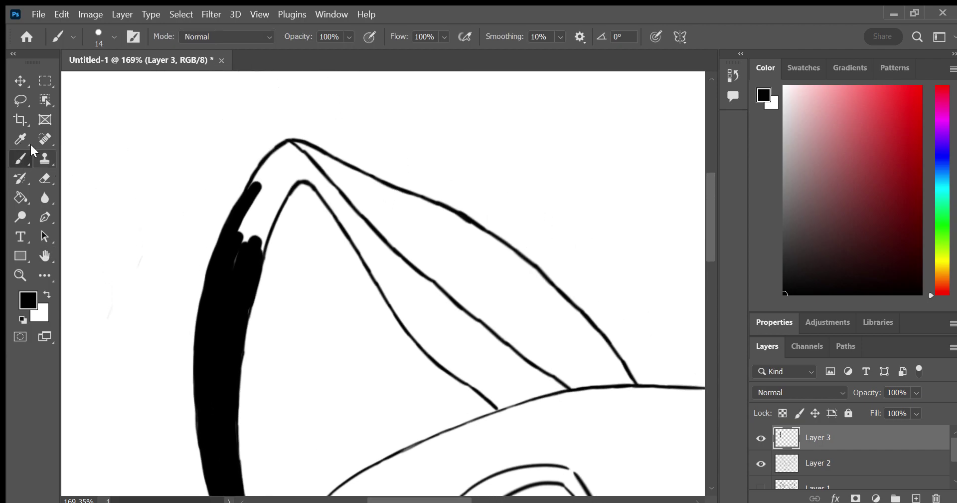
{"action": "mouse_move", "coordinate": [268, 225]}
{"action": "left_mouse_down"}
{"action": "mouse_move", "coordinate": [262, 173]}
{"action": "mouse_move", "coordinate": [278, 159]}
{"action": "left_mouse_up"}
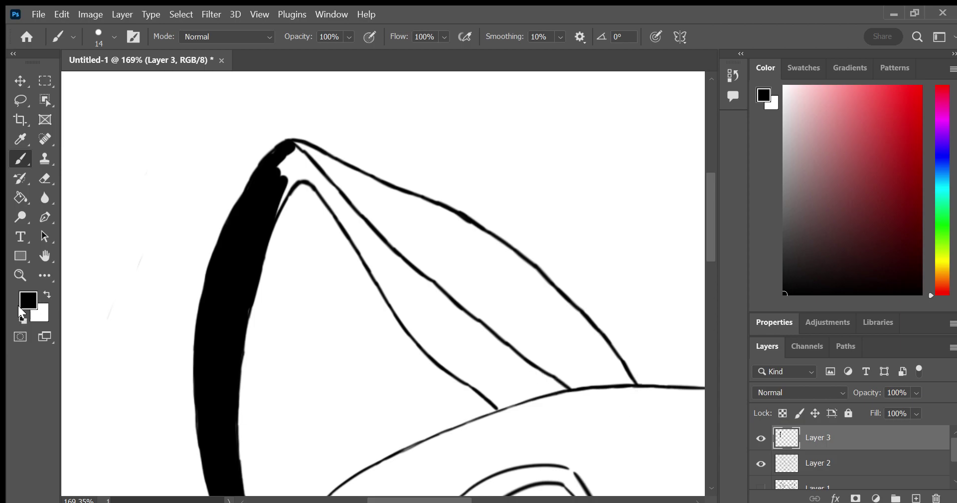
Fill the white notch at the ear tip and thicken the inner ear line down to the head
{"action": "key", "text": "i"}
{"action": "key", "text": "b"}
{"action": "left_click_drag", "start_coordinate": [289, 182], "coordinate": [287, 154]}
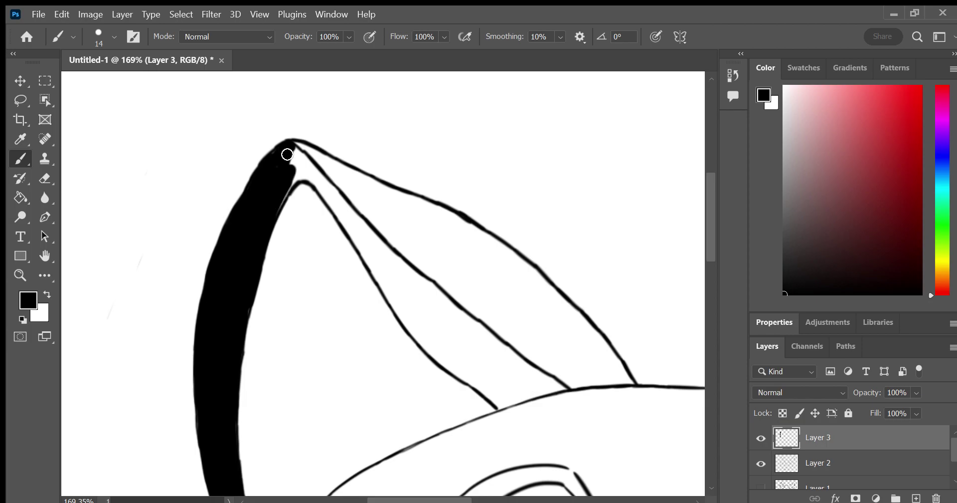
{"action": "mouse_move", "coordinate": [279, 197]}
{"action": "left_mouse_down"}
{"action": "mouse_move", "coordinate": [301, 171]}
{"action": "mouse_move", "coordinate": [293, 147]}
{"action": "mouse_move", "coordinate": [290, 157]}
{"action": "mouse_move", "coordinate": [314, 152]}
{"action": "mouse_move", "coordinate": [382, 191]}
{"action": "left_mouse_up"}
{"action": "mouse_move", "coordinate": [325, 172]}
{"action": "left_mouse_down"}
{"action": "mouse_move", "coordinate": [369, 202]}
{"action": "mouse_move", "coordinate": [360, 240]}
{"action": "mouse_move", "coordinate": [322, 179]}
{"action": "left_mouse_up"}
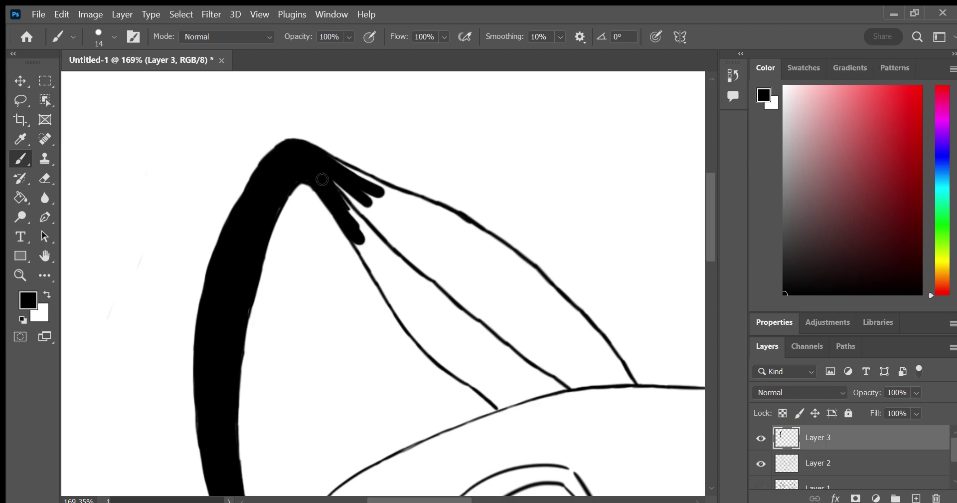
{"action": "mouse_move", "coordinate": [357, 232]}
{"action": "left_mouse_down"}
{"action": "mouse_move", "coordinate": [384, 278]}
{"action": "mouse_move", "coordinate": [352, 220]}
{"action": "mouse_move", "coordinate": [428, 342]}
{"action": "mouse_move", "coordinate": [496, 401]}
{"action": "left_mouse_up"}
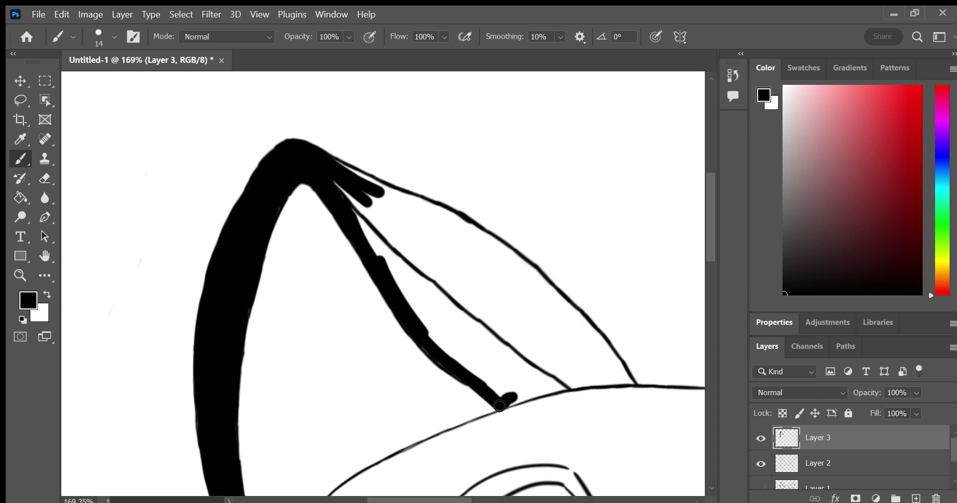
Thicken the ear outline along the head and repaint the ear's top edge thicker
{"action": "mouse_move", "coordinate": [511, 401]}
{"action": "left_mouse_down"}
{"action": "mouse_move", "coordinate": [502, 399]}
{"action": "mouse_move", "coordinate": [613, 382]}
{"action": "left_mouse_up"}
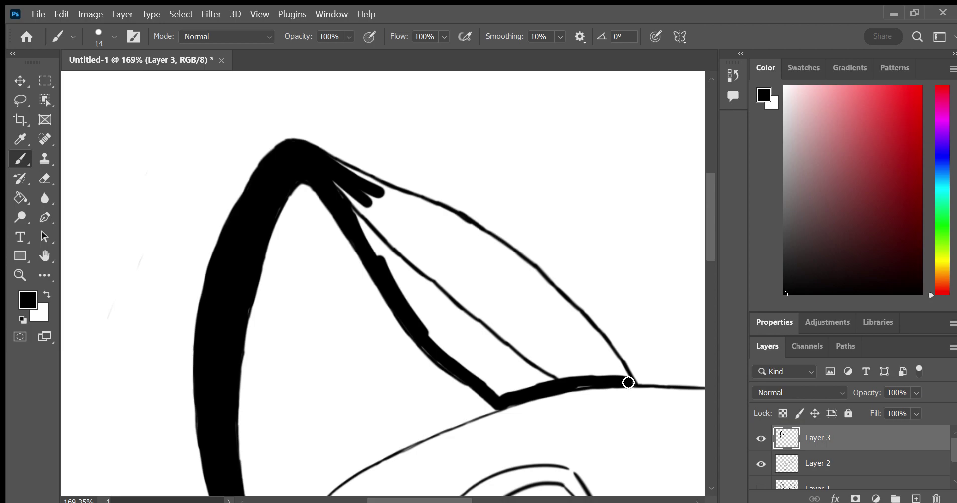
{"action": "mouse_move", "coordinate": [628, 382]}
{"action": "left_mouse_down"}
{"action": "mouse_move", "coordinate": [574, 316]}
{"action": "mouse_move", "coordinate": [603, 347]}
{"action": "mouse_move", "coordinate": [582, 343]}
{"action": "left_mouse_up"}
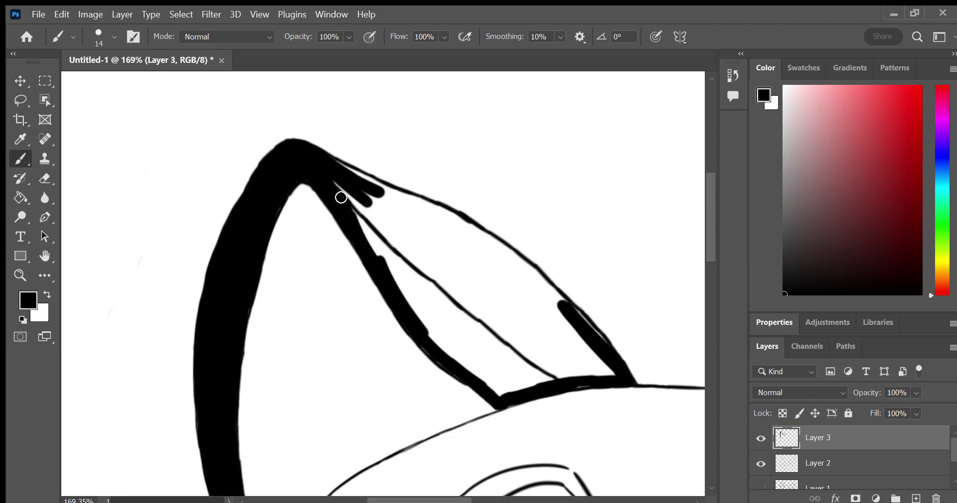
{"action": "mouse_move", "coordinate": [341, 197]}
{"action": "left_mouse_down"}
{"action": "mouse_move", "coordinate": [470, 364]}
{"action": "mouse_move", "coordinate": [495, 378]}
{"action": "mouse_move", "coordinate": [483, 380]}
{"action": "mouse_move", "coordinate": [474, 364]}
{"action": "mouse_move", "coordinate": [613, 377]}
{"action": "mouse_move", "coordinate": [501, 252]}
{"action": "mouse_move", "coordinate": [548, 287]}
{"action": "mouse_move", "coordinate": [541, 282]}
{"action": "left_mouse_up"}
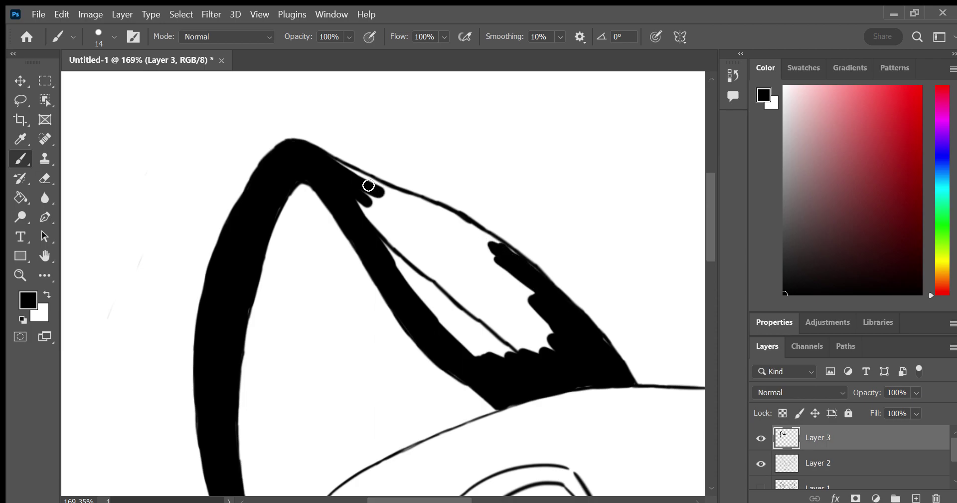
{"action": "left_click_drag", "start_coordinate": [331, 162], "coordinate": [461, 220]}
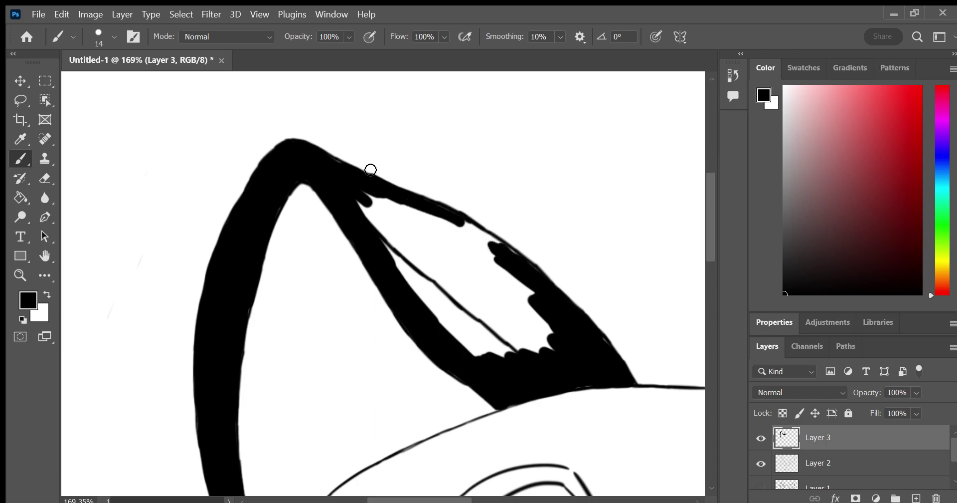
{"action": "left_click_drag", "start_coordinate": [327, 160], "coordinate": [385, 183]}
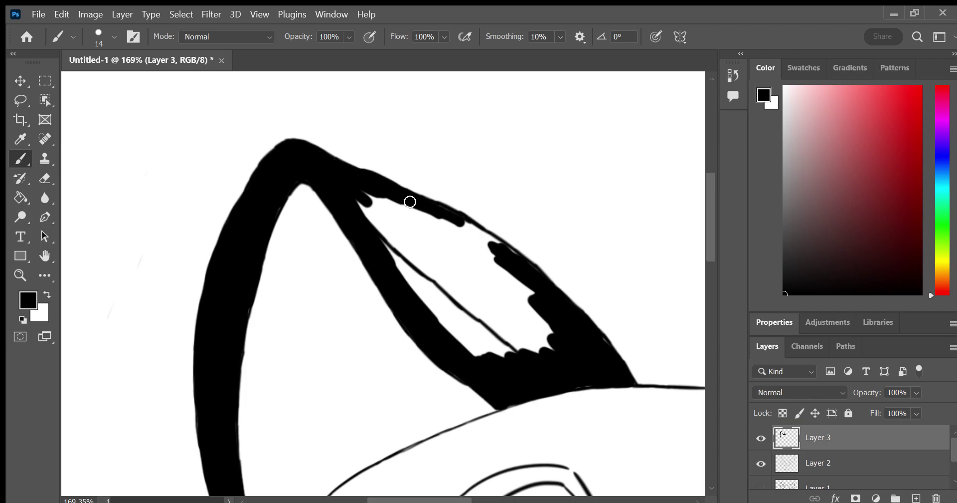
{"action": "key", "text": "ctrl+z"}
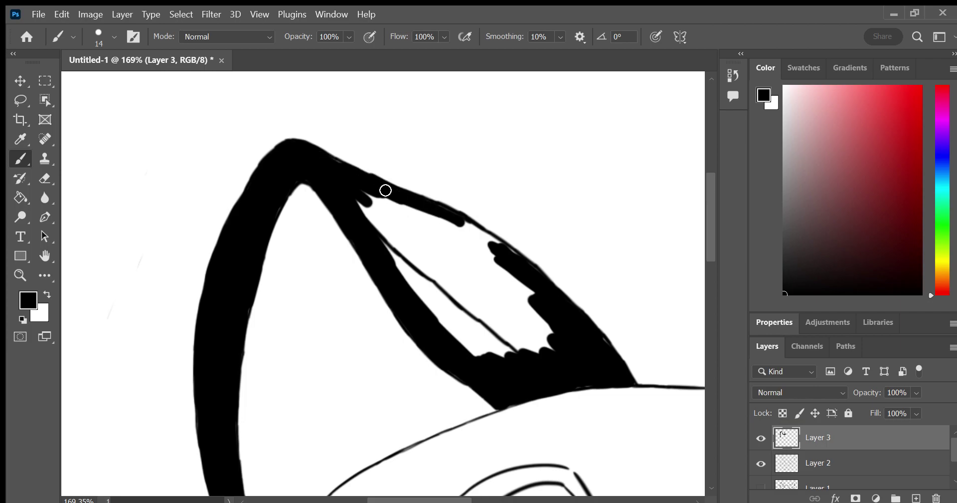
{"action": "key", "text": "ctrl+z"}
{"action": "left_click_drag", "start_coordinate": [330, 162], "coordinate": [367, 187]}
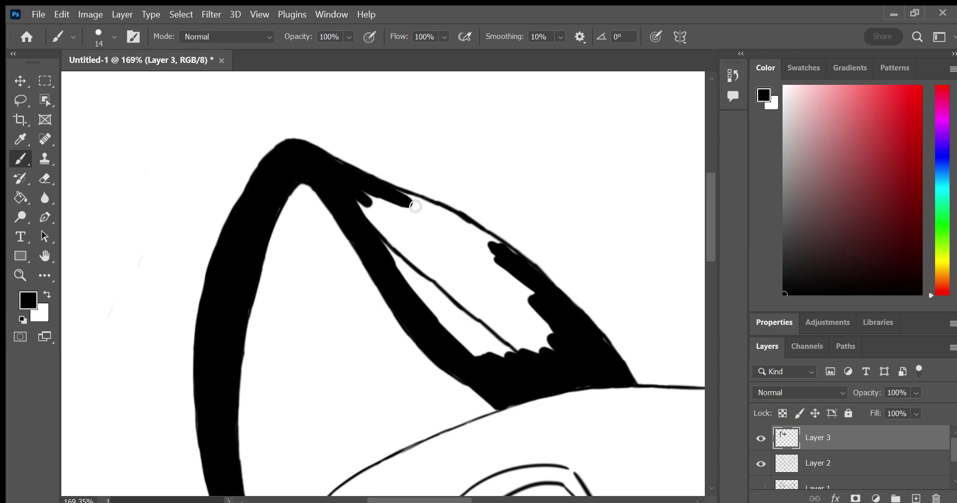
{"action": "left_click_drag", "start_coordinate": [415, 206], "coordinate": [386, 192]}
Paint over the remaining white gaps in the upper ear band, then pan toward the right ear
{"action": "mouse_move", "coordinate": [383, 222]}
{"action": "left_mouse_down"}
{"action": "mouse_move", "coordinate": [406, 258]}
{"action": "mouse_move", "coordinate": [389, 258]}
{"action": "mouse_move", "coordinate": [456, 333]}
{"action": "mouse_move", "coordinate": [511, 372]}
{"action": "mouse_move", "coordinate": [526, 368]}
{"action": "mouse_move", "coordinate": [432, 283]}
{"action": "mouse_move", "coordinate": [558, 364]}
{"action": "mouse_move", "coordinate": [548, 340]}
{"action": "mouse_move", "coordinate": [482, 285]}
{"action": "mouse_move", "coordinate": [523, 310]}
{"action": "mouse_move", "coordinate": [434, 260]}
{"action": "left_mouse_up"}
{"action": "mouse_move", "coordinate": [439, 234]}
{"action": "left_mouse_down"}
{"action": "mouse_move", "coordinate": [484, 294]}
{"action": "mouse_move", "coordinate": [483, 284]}
{"action": "left_mouse_up"}
{"action": "mouse_move", "coordinate": [361, 190]}
{"action": "left_mouse_down"}
{"action": "mouse_move", "coordinate": [407, 221]}
{"action": "mouse_move", "coordinate": [379, 192]}
{"action": "mouse_move", "coordinate": [519, 254]}
{"action": "left_mouse_up"}
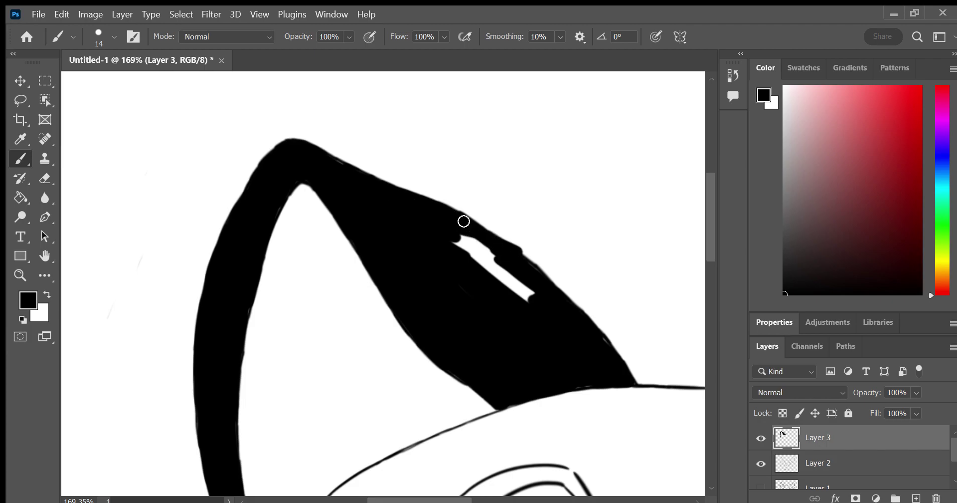
{"action": "key", "text": "ctrl+z"}
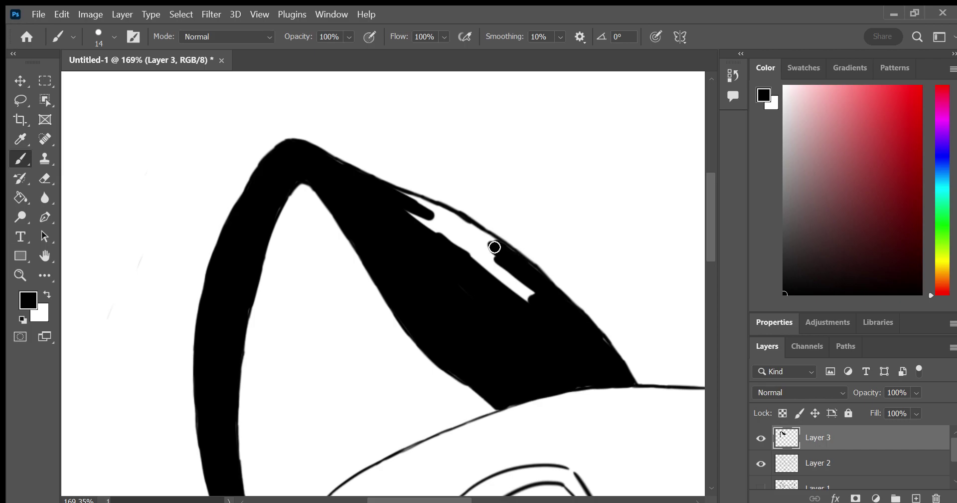
{"action": "left_click_drag", "start_coordinate": [431, 207], "coordinate": [491, 245]}
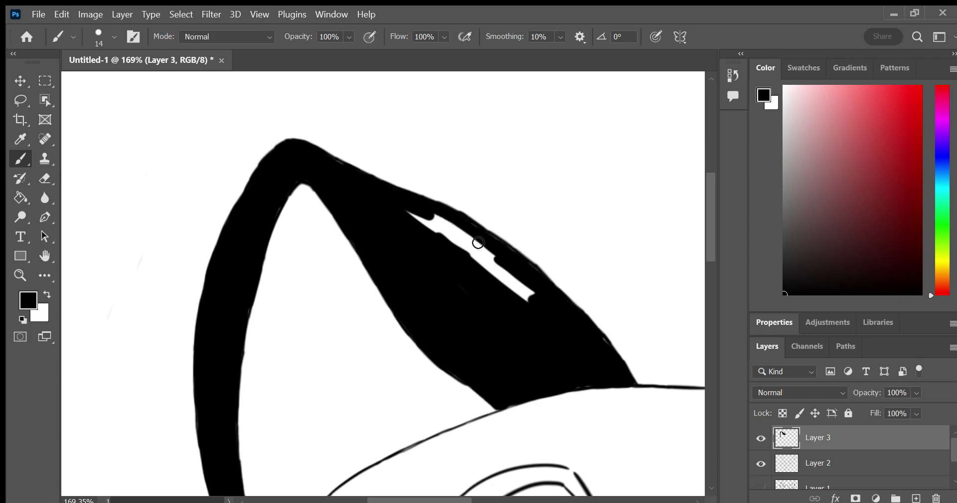
{"action": "mouse_move", "coordinate": [405, 208]}
{"action": "left_mouse_down"}
{"action": "mouse_move", "coordinate": [449, 248]}
{"action": "mouse_move", "coordinate": [432, 218]}
{"action": "mouse_move", "coordinate": [451, 225]}
{"action": "mouse_move", "coordinate": [498, 281]}
{"action": "mouse_move", "coordinate": [529, 292]}
{"action": "left_mouse_up"}
{"action": "key", "text": "h"}
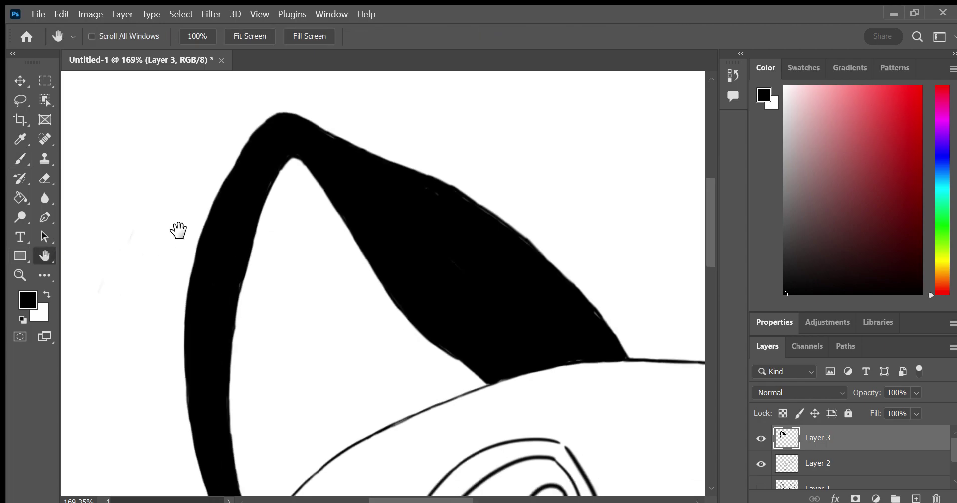
{"action": "left_click_drag", "start_coordinate": [417, 312], "coordinate": [170, 387]}
Paint a black band along the right ear's left edge running up toward the tip
{"action": "left_click_drag", "start_coordinate": [273, 346], "coordinate": [357, 310]}
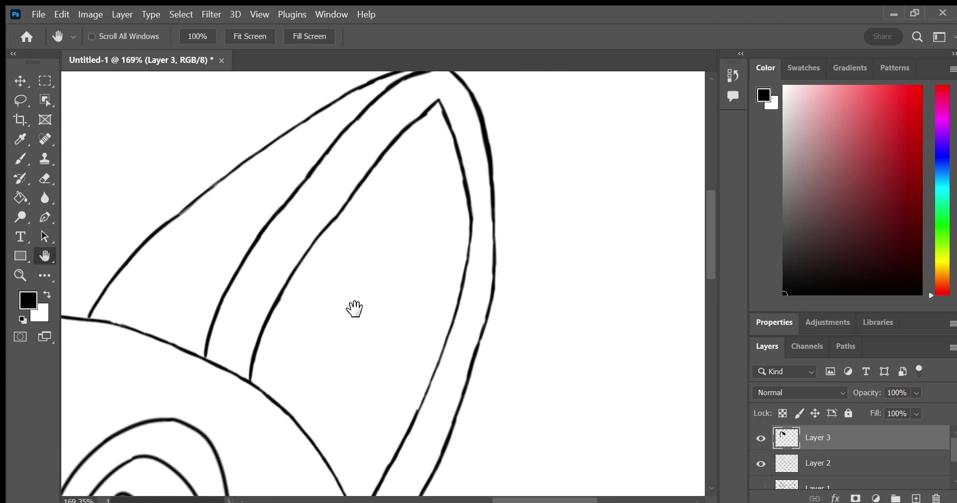
{"action": "key", "text": "b"}
{"action": "mouse_move", "coordinate": [110, 304]}
{"action": "left_mouse_down"}
{"action": "mouse_move", "coordinate": [133, 270]}
{"action": "mouse_move", "coordinate": [86, 331]}
{"action": "mouse_move", "coordinate": [181, 220]}
{"action": "mouse_move", "coordinate": [239, 180]}
{"action": "mouse_move", "coordinate": [175, 226]}
{"action": "mouse_move", "coordinate": [295, 134]}
{"action": "mouse_move", "coordinate": [361, 101]}
{"action": "mouse_move", "coordinate": [319, 120]}
{"action": "left_mouse_up"}
{"action": "mouse_move", "coordinate": [212, 208]}
{"action": "left_mouse_down"}
{"action": "mouse_move", "coordinate": [113, 311]}
{"action": "mouse_move", "coordinate": [167, 239]}
{"action": "mouse_move", "coordinate": [102, 332]}
{"action": "mouse_move", "coordinate": [131, 324]}
{"action": "mouse_move", "coordinate": [209, 225]}
{"action": "mouse_move", "coordinate": [209, 248]}
{"action": "mouse_move", "coordinate": [165, 323]}
{"action": "mouse_move", "coordinate": [154, 365]}
{"action": "mouse_move", "coordinate": [229, 280]}
{"action": "mouse_move", "coordinate": [248, 234]}
{"action": "left_mouse_up"}
{"action": "mouse_move", "coordinate": [270, 206]}
{"action": "left_mouse_down"}
{"action": "mouse_move", "coordinate": [279, 179]}
{"action": "mouse_move", "coordinate": [246, 224]}
{"action": "mouse_move", "coordinate": [272, 159]}
{"action": "mouse_move", "coordinate": [200, 237]}
{"action": "mouse_move", "coordinate": [345, 122]}
{"action": "left_mouse_up"}
Cover white notches in the band and extend the black fill toward the tip and down the outer band
{"action": "key", "text": "h"}
{"action": "left_click_drag", "start_coordinate": [73, 242], "coordinate": [64, 278]}
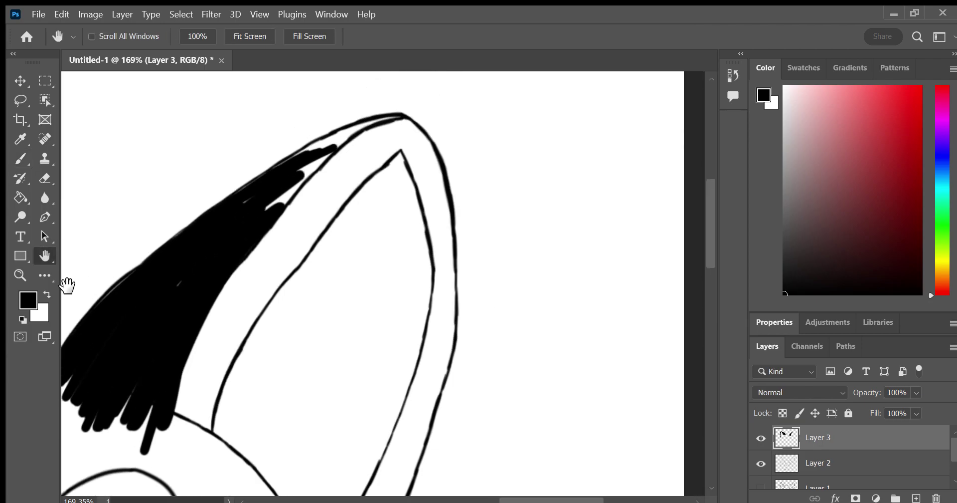
{"action": "left_click", "coordinate": [23, 158]}
{"action": "mouse_move", "coordinate": [226, 263]}
{"action": "left_mouse_down"}
{"action": "mouse_move", "coordinate": [263, 222]}
{"action": "mouse_move", "coordinate": [220, 247]}
{"action": "left_mouse_up"}
{"action": "mouse_move", "coordinate": [290, 178]}
{"action": "left_mouse_down"}
{"action": "mouse_move", "coordinate": [358, 146]}
{"action": "mouse_move", "coordinate": [292, 181]}
{"action": "left_mouse_up"}
{"action": "mouse_move", "coordinate": [179, 330]}
{"action": "left_mouse_down"}
{"action": "mouse_move", "coordinate": [169, 372]}
{"action": "mouse_move", "coordinate": [205, 319]}
{"action": "mouse_move", "coordinate": [189, 431]}
{"action": "left_mouse_up"}
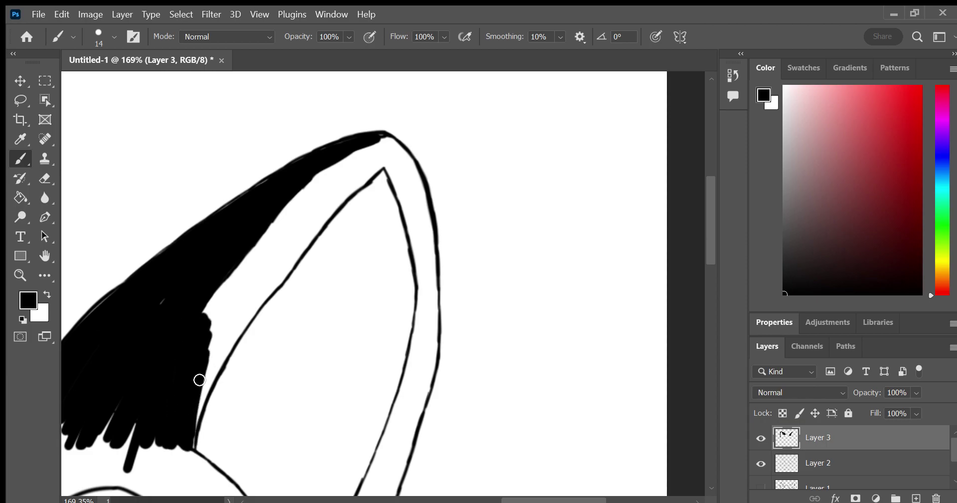
Fill the gap along the ear's inner line solid black up to and around the tip
{"action": "left_click_drag", "start_coordinate": [236, 317], "coordinate": [208, 363]}
{"action": "mouse_move", "coordinate": [189, 423]}
{"action": "left_mouse_down"}
{"action": "mouse_move", "coordinate": [242, 305]}
{"action": "mouse_move", "coordinate": [293, 261]}
{"action": "left_mouse_up"}
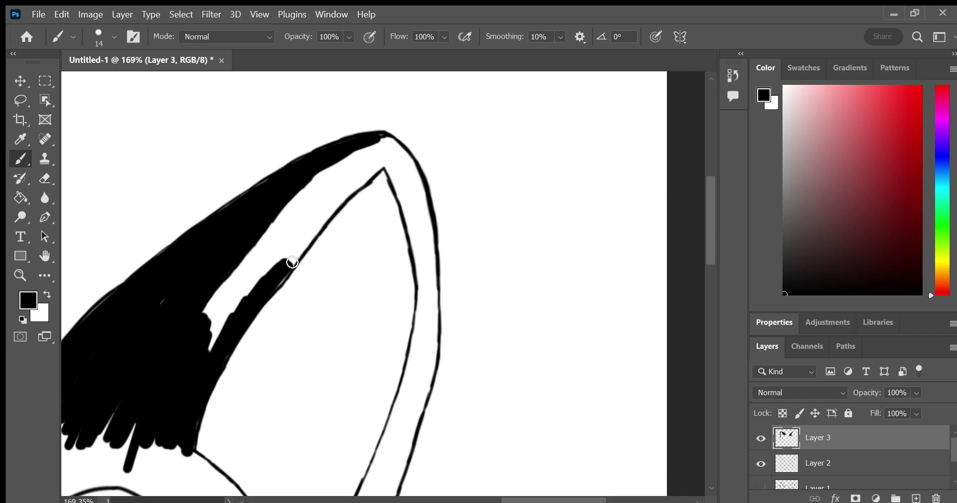
{"action": "mouse_move", "coordinate": [262, 289]}
{"action": "left_mouse_down"}
{"action": "mouse_move", "coordinate": [342, 189]}
{"action": "mouse_move", "coordinate": [369, 172]}
{"action": "mouse_move", "coordinate": [299, 257]}
{"action": "left_mouse_up"}
{"action": "mouse_move", "coordinate": [253, 310]}
{"action": "left_mouse_down"}
{"action": "mouse_move", "coordinate": [219, 329]}
{"action": "mouse_move", "coordinate": [243, 247]}
{"action": "mouse_move", "coordinate": [328, 172]}
{"action": "mouse_move", "coordinate": [298, 245]}
{"action": "left_mouse_up"}
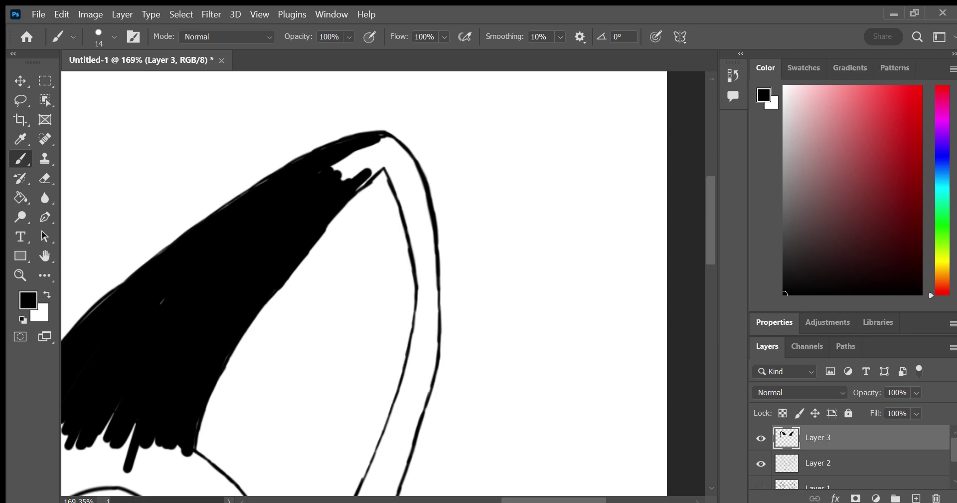
{"action": "mouse_move", "coordinate": [344, 165]}
{"action": "left_mouse_down"}
{"action": "mouse_move", "coordinate": [363, 142]}
{"action": "mouse_move", "coordinate": [338, 199]}
{"action": "mouse_move", "coordinate": [397, 163]}
{"action": "mouse_move", "coordinate": [392, 142]}
{"action": "left_mouse_up"}
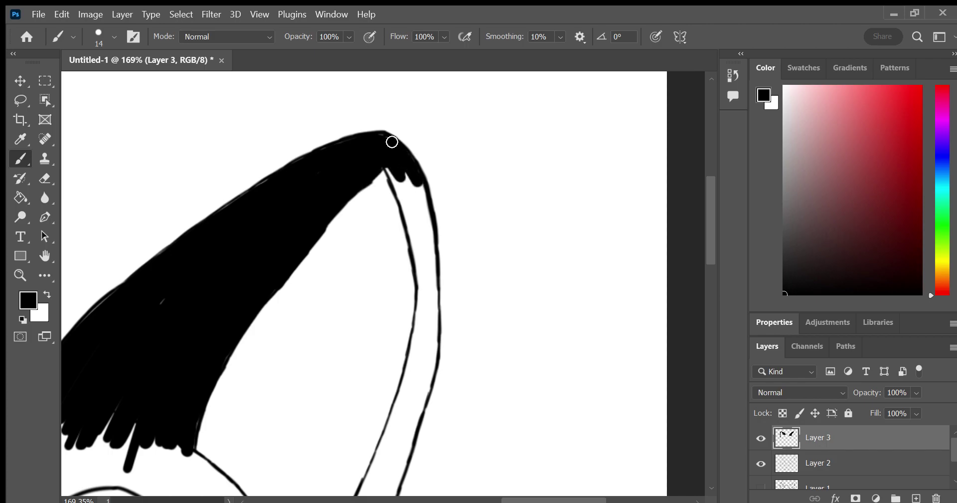
{"action": "left_click_drag", "start_coordinate": [399, 187], "coordinate": [394, 177]}
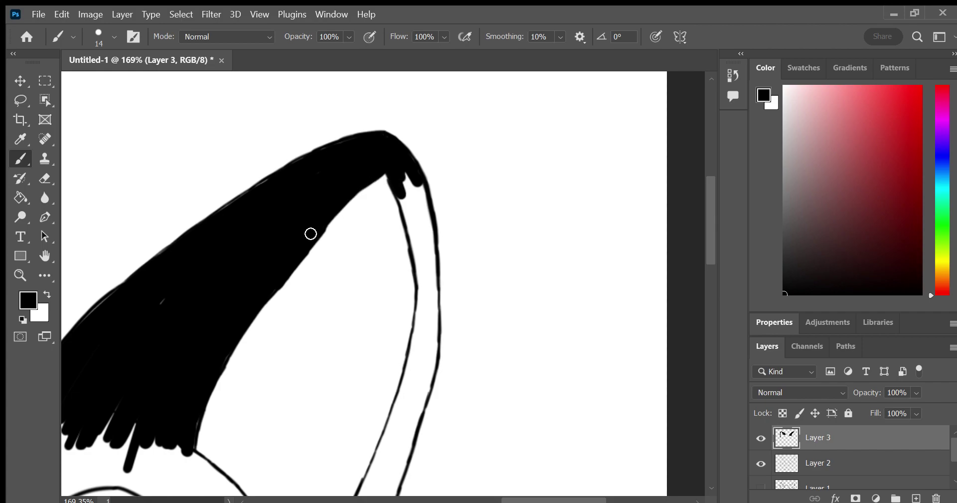
{"action": "mouse_move", "coordinate": [399, 172]}
{"action": "left_mouse_down"}
{"action": "mouse_move", "coordinate": [413, 216]}
{"action": "mouse_move", "coordinate": [422, 195]}
{"action": "mouse_move", "coordinate": [421, 294]}
{"action": "mouse_move", "coordinate": [424, 222]}
{"action": "left_mouse_up"}
Fill the ear's right-side band black down toward the head outline
{"action": "mouse_move", "coordinate": [405, 406]}
{"action": "left_mouse_down"}
{"action": "mouse_move", "coordinate": [415, 380]}
{"action": "mouse_move", "coordinate": [391, 439]}
{"action": "mouse_move", "coordinate": [423, 317]}
{"action": "left_mouse_up"}
{"action": "mouse_move", "coordinate": [423, 316]}
{"action": "left_mouse_down"}
{"action": "mouse_move", "coordinate": [415, 354]}
{"action": "mouse_move", "coordinate": [421, 292]}
{"action": "mouse_move", "coordinate": [421, 334]}
{"action": "mouse_move", "coordinate": [433, 297]}
{"action": "mouse_move", "coordinate": [429, 369]}
{"action": "mouse_move", "coordinate": [396, 440]}
{"action": "left_mouse_up"}
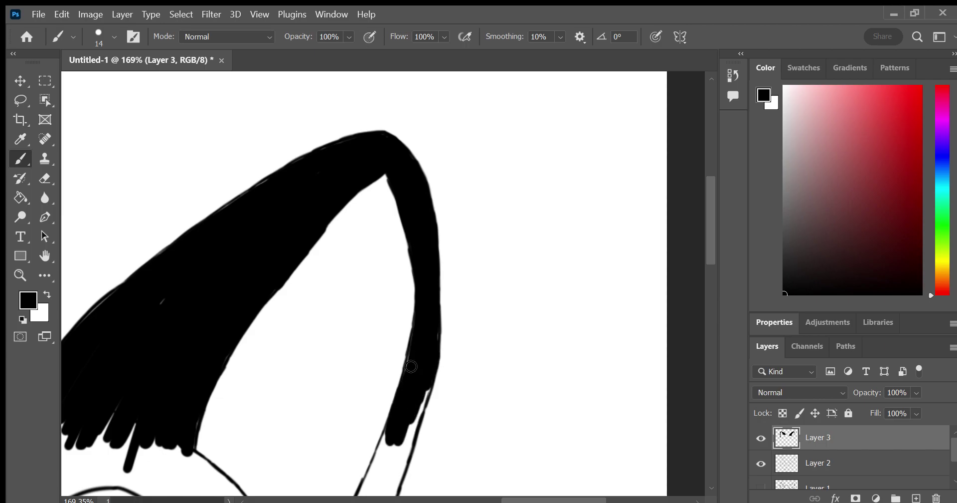
{"action": "mouse_move", "coordinate": [411, 367]}
{"action": "left_mouse_down"}
{"action": "mouse_move", "coordinate": [399, 459]}
{"action": "mouse_move", "coordinate": [424, 394]}
{"action": "mouse_move", "coordinate": [397, 478]}
{"action": "mouse_move", "coordinate": [388, 451]}
{"action": "mouse_move", "coordinate": [403, 419]}
{"action": "mouse_move", "coordinate": [373, 481]}
{"action": "left_mouse_up"}
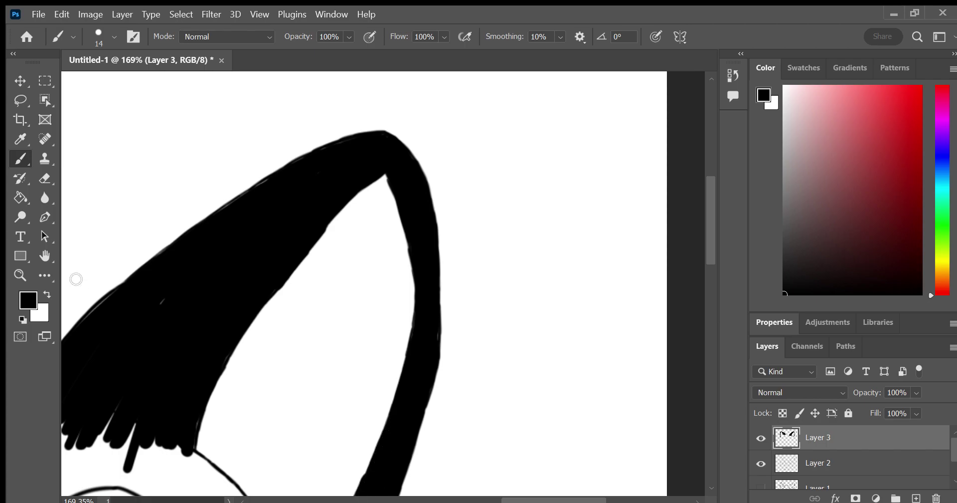
{"action": "key", "text": "h"}
{"action": "left_click_drag", "start_coordinate": [210, 241], "coordinate": [235, 70]}
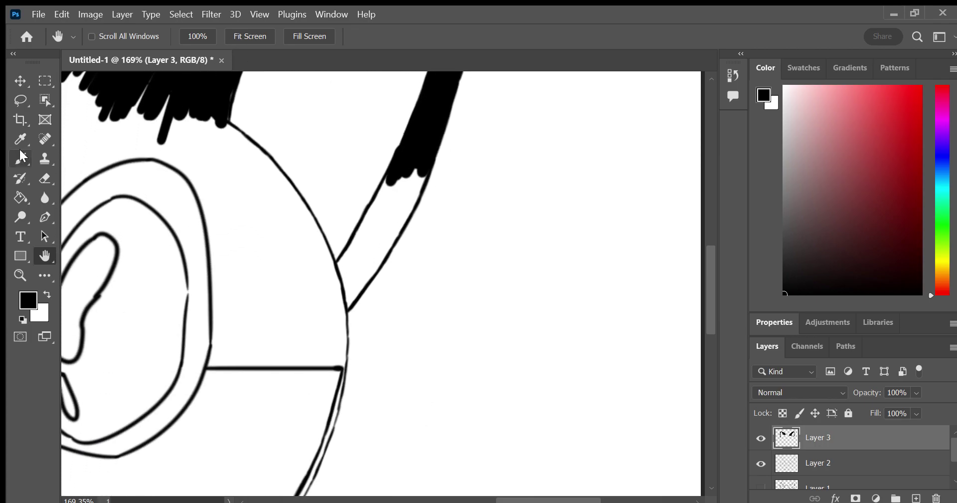
Fill the lower ear band solid black and cover its small white gap
{"action": "left_click", "coordinate": [22, 157]}
{"action": "left_click_drag", "start_coordinate": [417, 175], "coordinate": [381, 216]}
{"action": "mouse_move", "coordinate": [394, 184]}
{"action": "left_mouse_down"}
{"action": "mouse_move", "coordinate": [355, 247]}
{"action": "mouse_move", "coordinate": [377, 213]}
{"action": "mouse_move", "coordinate": [349, 267]}
{"action": "mouse_move", "coordinate": [391, 210]}
{"action": "mouse_move", "coordinate": [347, 305]}
{"action": "mouse_move", "coordinate": [440, 141]}
{"action": "left_mouse_up"}
{"action": "left_click_drag", "start_coordinate": [412, 174], "coordinate": [418, 154]}
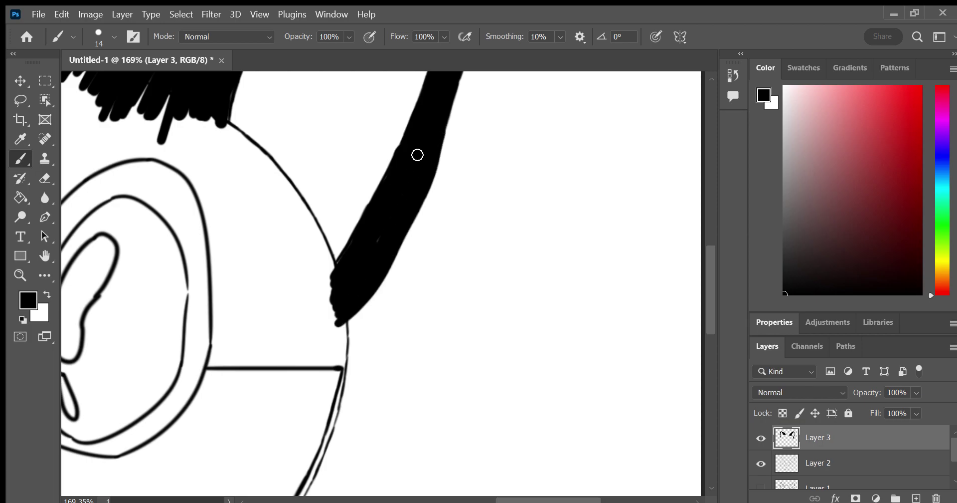
Thicken the head's left outline into a bold black stroke, redoing two unsatisfactory strokes
{"action": "key", "text": "h"}
{"action": "mouse_move", "coordinate": [184, 242]}
{"action": "left_mouse_down"}
{"action": "mouse_move", "coordinate": [590, 254]}
{"action": "mouse_move", "coordinate": [255, 278]}
{"action": "mouse_move", "coordinate": [160, 312]}
{"action": "left_mouse_up"}
{"action": "left_click", "coordinate": [20, 159]}
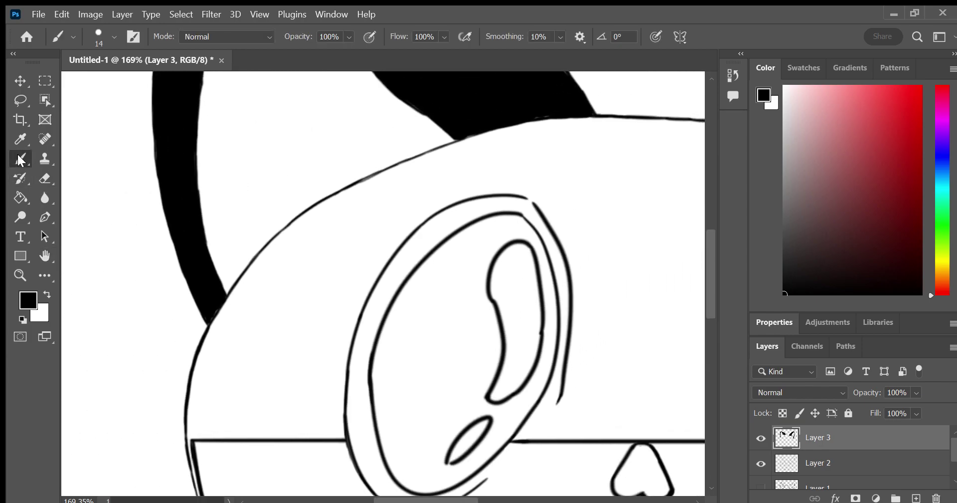
{"action": "mouse_move", "coordinate": [191, 435]}
{"action": "left_mouse_down"}
{"action": "mouse_move", "coordinate": [196, 372]}
{"action": "mouse_move", "coordinate": [235, 301]}
{"action": "mouse_move", "coordinate": [229, 320]}
{"action": "left_mouse_up"}
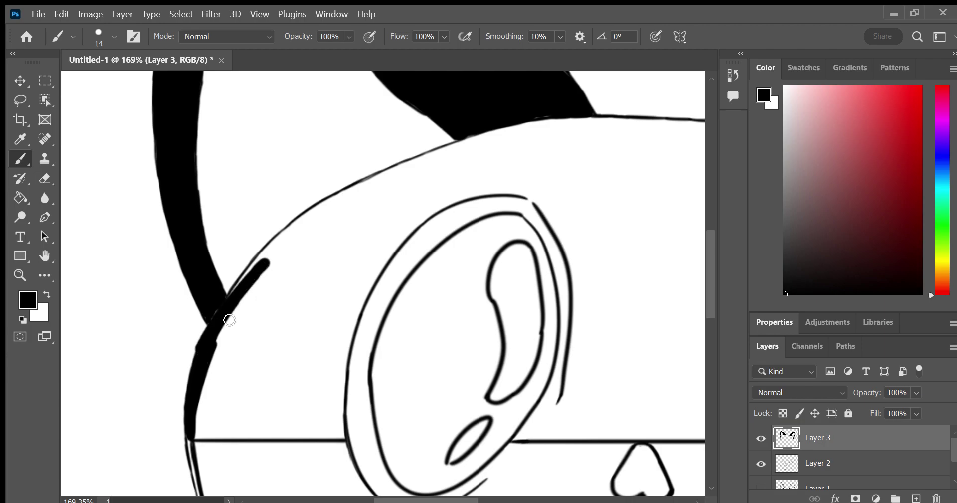
{"action": "left_click_drag", "start_coordinate": [199, 348], "coordinate": [190, 401]}
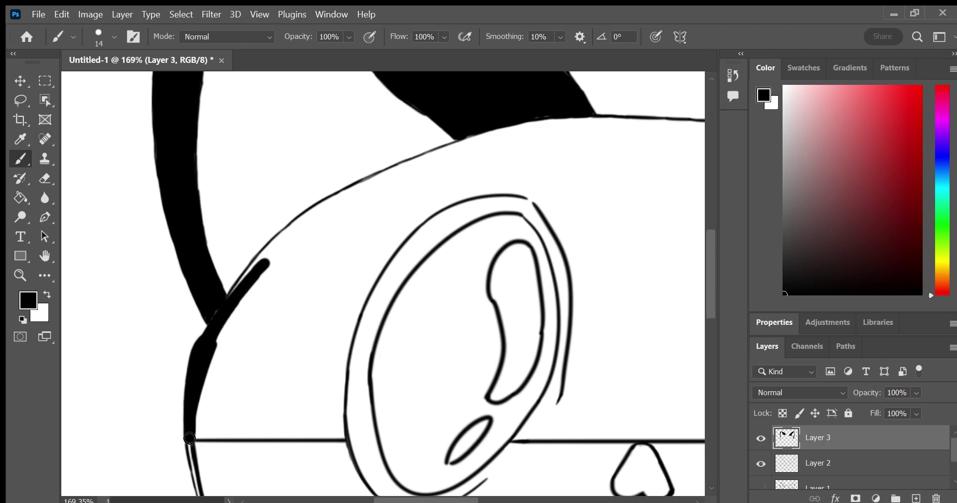
{"action": "left_click_drag", "start_coordinate": [189, 437], "coordinate": [209, 325]}
{"action": "key", "text": "ctrl+z"}
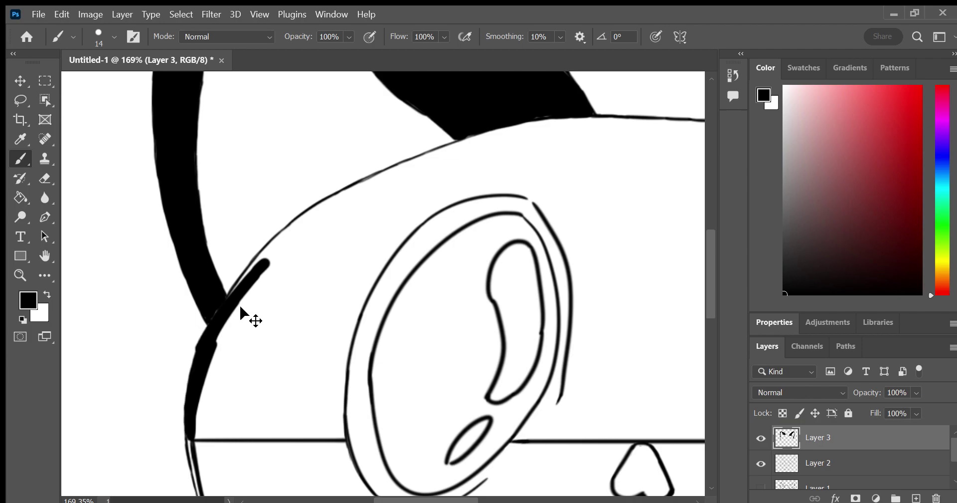
{"action": "key", "text": "ctrl+z"}
{"action": "key", "text": "ctrl+z"}
{"action": "mouse_move", "coordinate": [193, 431]}
{"action": "left_mouse_down"}
{"action": "mouse_move", "coordinate": [210, 342]}
{"action": "mouse_move", "coordinate": [257, 265]}
{"action": "mouse_move", "coordinate": [305, 220]}
{"action": "mouse_move", "coordinate": [523, 128]}
{"action": "mouse_move", "coordinate": [581, 124]}
{"action": "mouse_move", "coordinate": [557, 119]}
{"action": "left_mouse_up"}
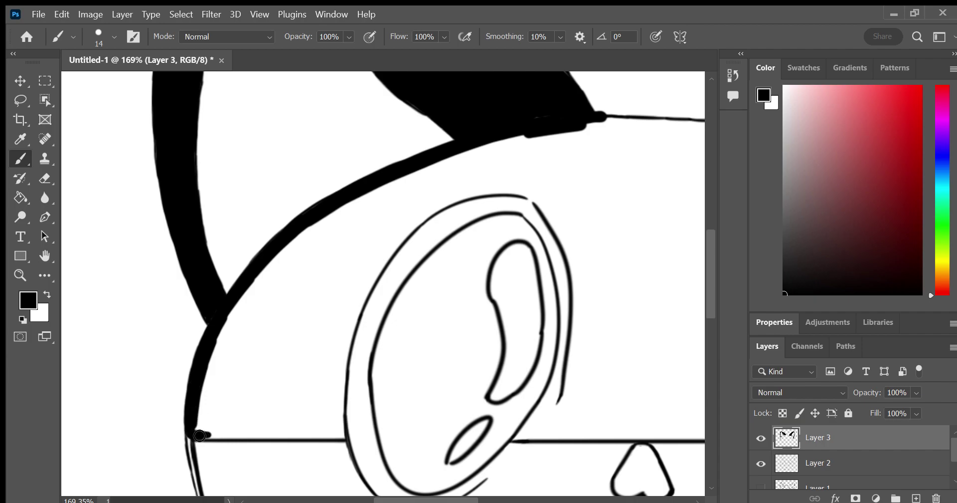
Thicken the horizontal face line, the left eye's outer ring and the outline near the ear
{"action": "left_click_drag", "start_coordinate": [200, 435], "coordinate": [246, 434]}
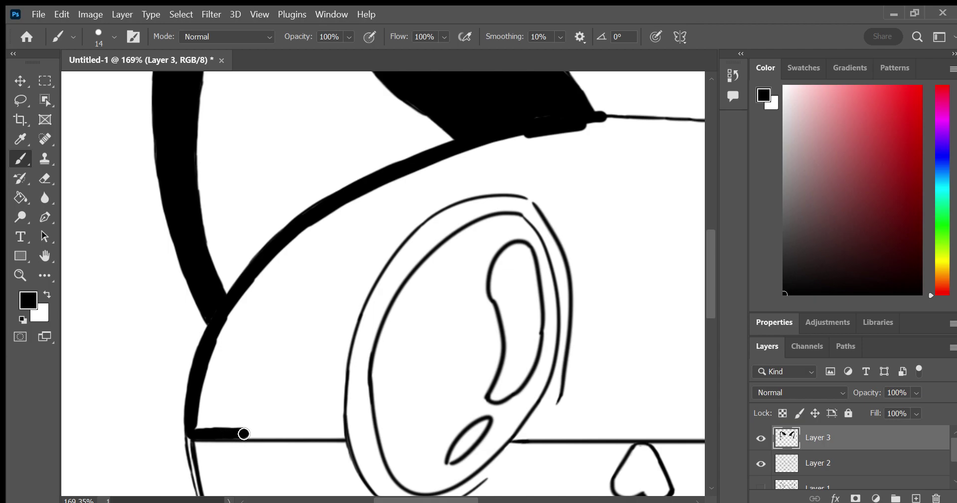
{"action": "left_click_drag", "start_coordinate": [270, 435], "coordinate": [331, 435]}
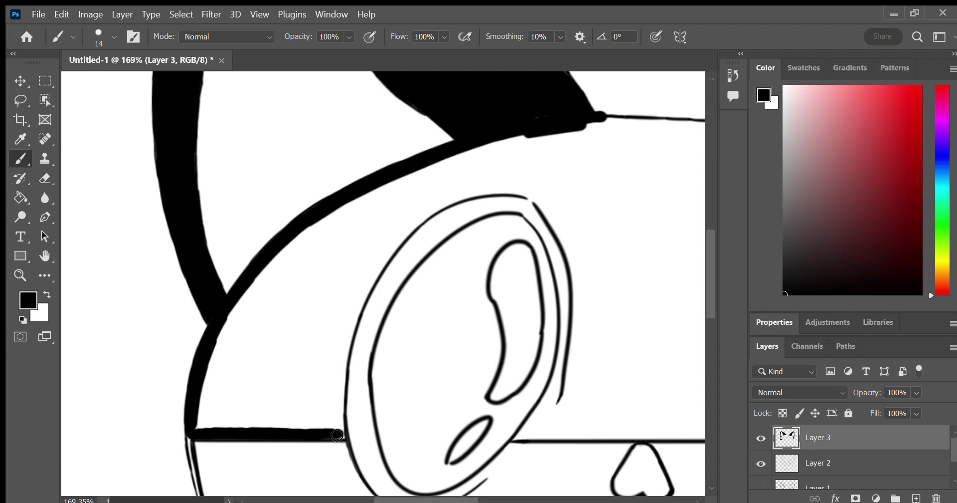
{"action": "mouse_move", "coordinate": [345, 437]}
{"action": "left_mouse_down"}
{"action": "mouse_move", "coordinate": [335, 401]}
{"action": "mouse_move", "coordinate": [342, 361]}
{"action": "mouse_move", "coordinate": [340, 387]}
{"action": "left_mouse_up"}
{"action": "mouse_move", "coordinate": [355, 316]}
{"action": "left_mouse_down"}
{"action": "mouse_move", "coordinate": [380, 253]}
{"action": "mouse_move", "coordinate": [376, 272]}
{"action": "mouse_move", "coordinate": [393, 241]}
{"action": "mouse_move", "coordinate": [442, 199]}
{"action": "mouse_move", "coordinate": [531, 191]}
{"action": "left_mouse_up"}
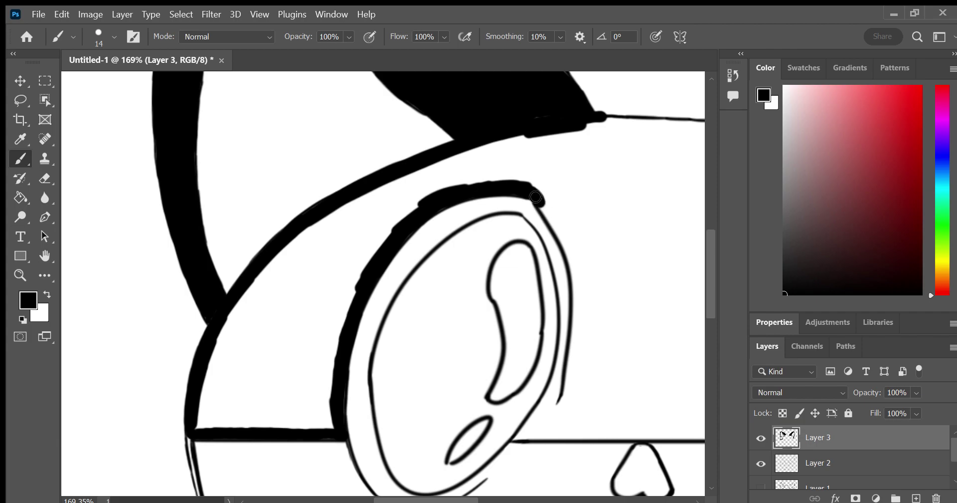
{"action": "mouse_move", "coordinate": [531, 194]}
{"action": "left_mouse_down"}
{"action": "mouse_move", "coordinate": [565, 241]}
{"action": "mouse_move", "coordinate": [580, 340]}
{"action": "left_mouse_up"}
{"action": "mouse_move", "coordinate": [579, 296]}
{"action": "left_mouse_down"}
{"action": "mouse_move", "coordinate": [569, 394]}
{"action": "mouse_move", "coordinate": [546, 438]}
{"action": "left_mouse_up"}
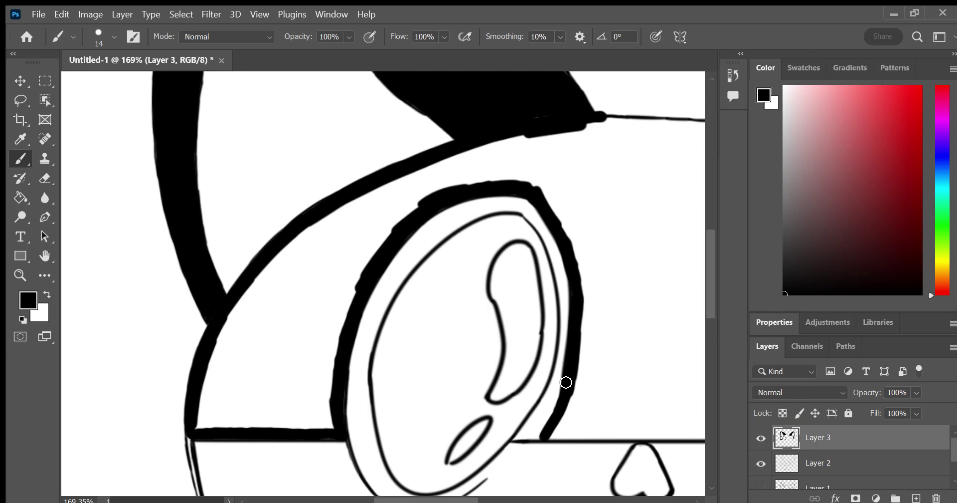
{"action": "mouse_move", "coordinate": [198, 410]}
{"action": "left_mouse_down"}
{"action": "mouse_move", "coordinate": [200, 436]}
{"action": "mouse_move", "coordinate": [214, 349]}
{"action": "mouse_move", "coordinate": [226, 378]}
{"action": "left_mouse_up"}
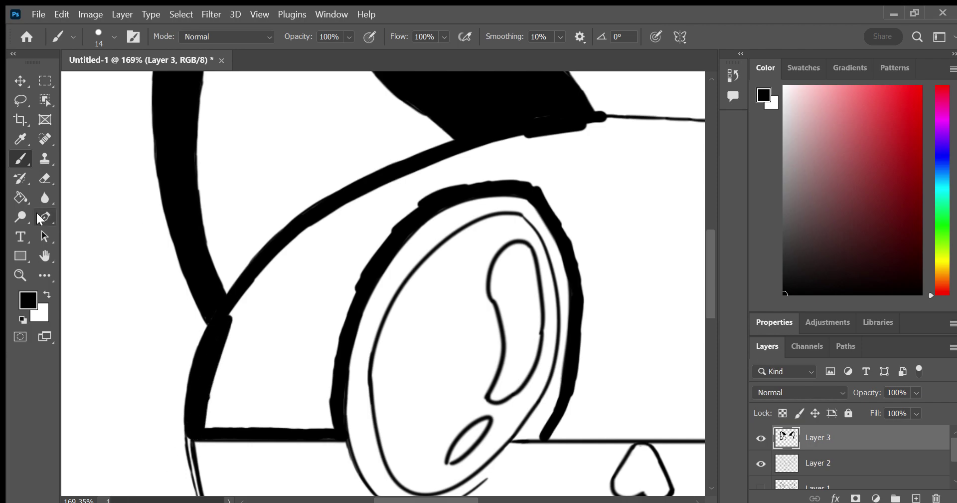
{"action": "left_click", "coordinate": [45, 256]}
{"action": "mouse_move", "coordinate": [284, 276]}
{"action": "left_mouse_down"}
{"action": "mouse_move", "coordinate": [198, 168]}
{"action": "mouse_move", "coordinate": [427, 244]}
{"action": "mouse_move", "coordinate": [466, 323]}
{"action": "mouse_move", "coordinate": [579, 319]}
{"action": "left_mouse_up"}
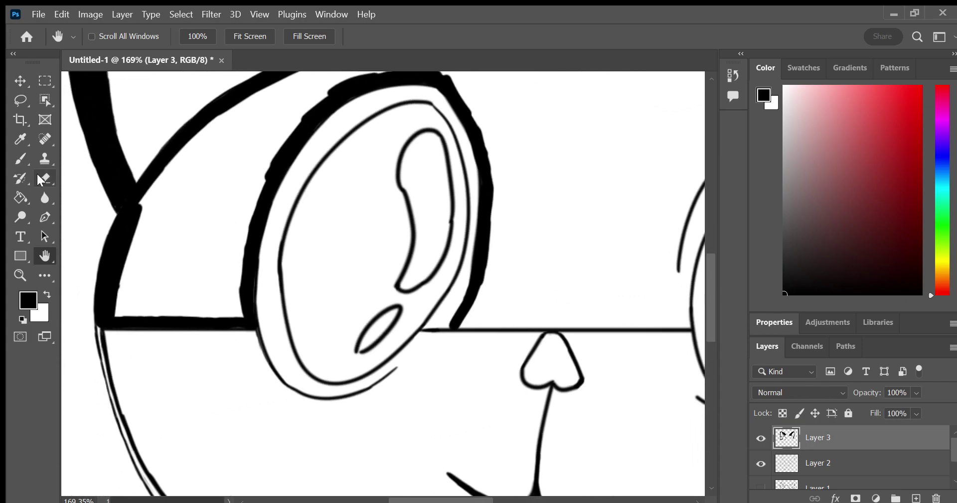
Fill the left end of the head band solid black, covering its white gaps and streaks
{"action": "key", "text": "b"}
{"action": "mouse_move", "coordinate": [119, 313]}
{"action": "left_mouse_down"}
{"action": "mouse_move", "coordinate": [122, 272]}
{"action": "mouse_move", "coordinate": [179, 159]}
{"action": "left_mouse_up"}
{"action": "mouse_move", "coordinate": [177, 183]}
{"action": "left_mouse_down"}
{"action": "mouse_move", "coordinate": [118, 264]}
{"action": "mouse_move", "coordinate": [199, 128]}
{"action": "mouse_move", "coordinate": [137, 242]}
{"action": "mouse_move", "coordinate": [173, 216]}
{"action": "mouse_move", "coordinate": [164, 309]}
{"action": "left_mouse_up"}
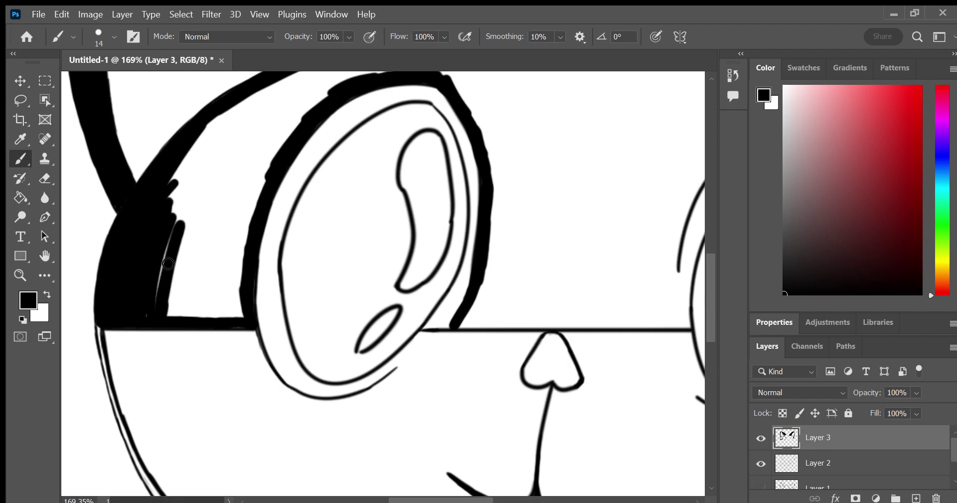
{"action": "mouse_move", "coordinate": [192, 214]}
{"action": "left_mouse_down"}
{"action": "mouse_move", "coordinate": [187, 296]}
{"action": "mouse_move", "coordinate": [212, 242]}
{"action": "mouse_move", "coordinate": [227, 246]}
{"action": "mouse_move", "coordinate": [207, 314]}
{"action": "mouse_move", "coordinate": [231, 275]}
{"action": "left_mouse_up"}
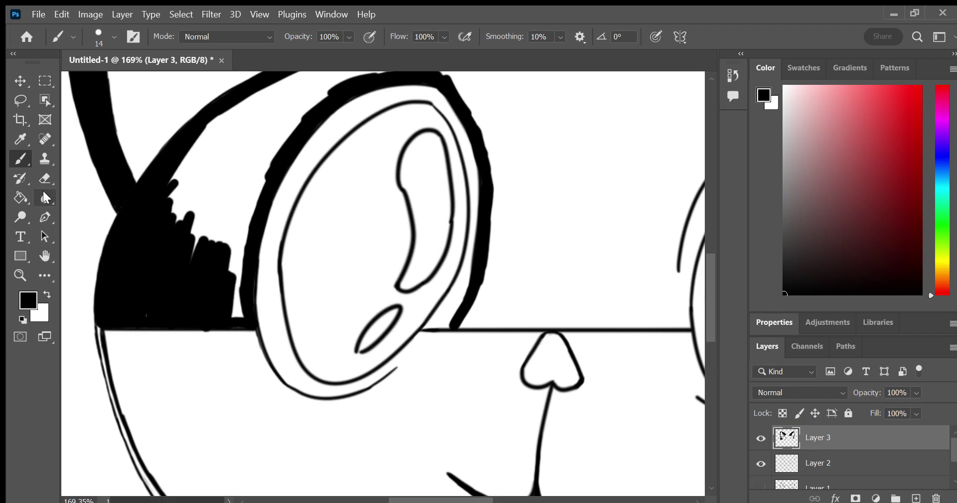
{"action": "left_click", "coordinate": [45, 178]}
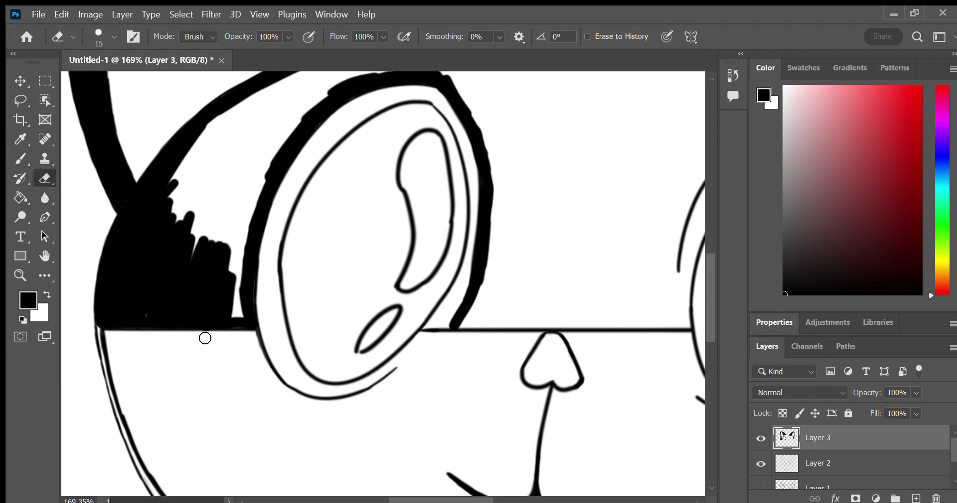
{"action": "left_click", "coordinate": [21, 158]}
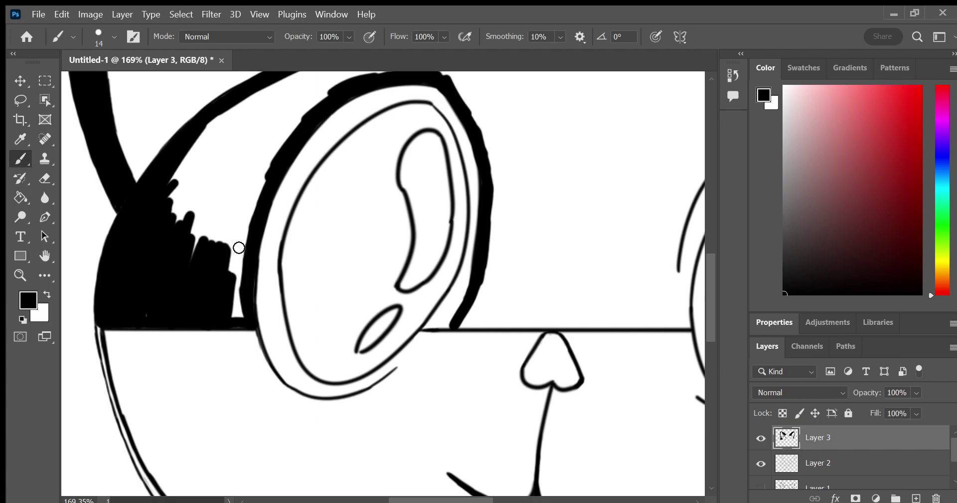
{"action": "mouse_move", "coordinate": [227, 257]}
{"action": "left_mouse_down"}
{"action": "mouse_move", "coordinate": [237, 317]}
{"action": "mouse_move", "coordinate": [240, 212]}
{"action": "mouse_move", "coordinate": [287, 117]}
{"action": "mouse_move", "coordinate": [309, 95]}
{"action": "mouse_move", "coordinate": [187, 256]}
{"action": "left_mouse_up"}
{"action": "mouse_move", "coordinate": [253, 214]}
{"action": "left_mouse_down"}
{"action": "mouse_move", "coordinate": [229, 129]}
{"action": "mouse_move", "coordinate": [188, 160]}
{"action": "left_mouse_up"}
Thicken the top head outline between the hair tufts along the left hair edge
{"action": "key", "text": "h"}
{"action": "mouse_move", "coordinate": [265, 214]}
{"action": "left_mouse_down"}
{"action": "mouse_move", "coordinate": [303, 219]}
{"action": "mouse_move", "coordinate": [391, 194]}
{"action": "left_mouse_up"}
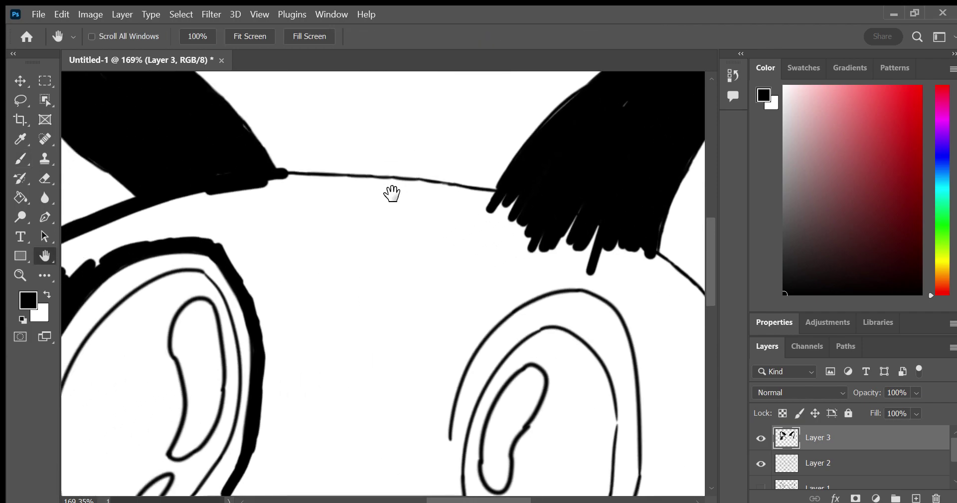
{"action": "key", "text": "b"}
{"action": "mouse_move", "coordinate": [347, 165]}
{"action": "left_mouse_down"}
{"action": "mouse_move", "coordinate": [484, 162]}
{"action": "mouse_move", "coordinate": [474, 159]}
{"action": "mouse_move", "coordinate": [610, 171]}
{"action": "mouse_move", "coordinate": [438, 156]}
{"action": "mouse_move", "coordinate": [578, 168]}
{"action": "mouse_move", "coordinate": [354, 162]}
{"action": "left_mouse_up"}
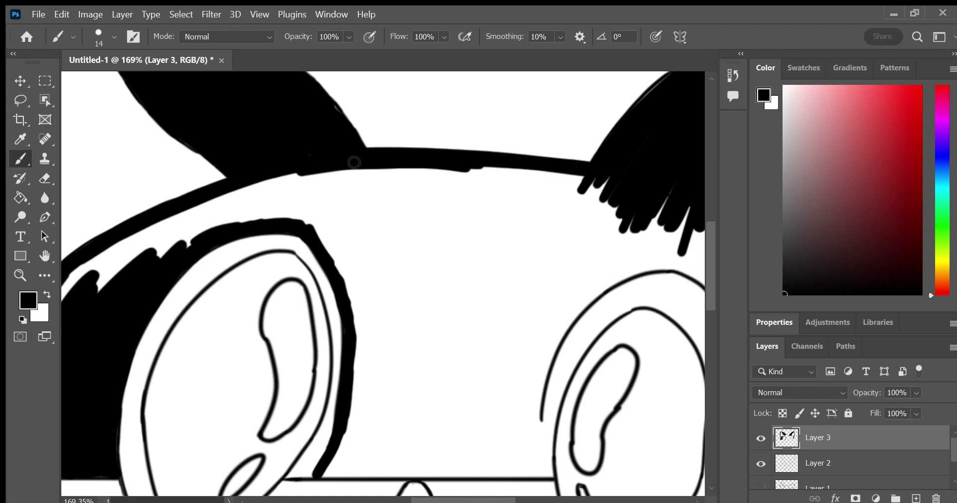
{"action": "left_click", "coordinate": [45, 257]}
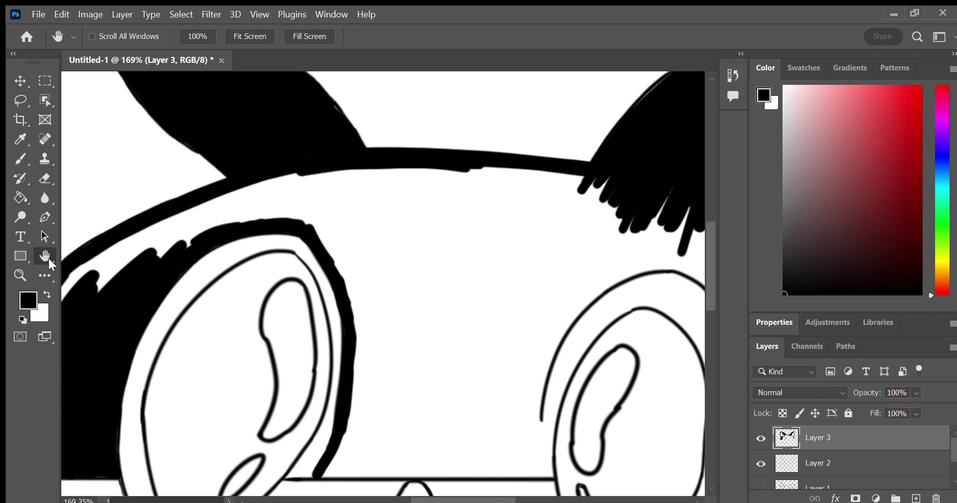
{"action": "left_click", "coordinate": [21, 158]}
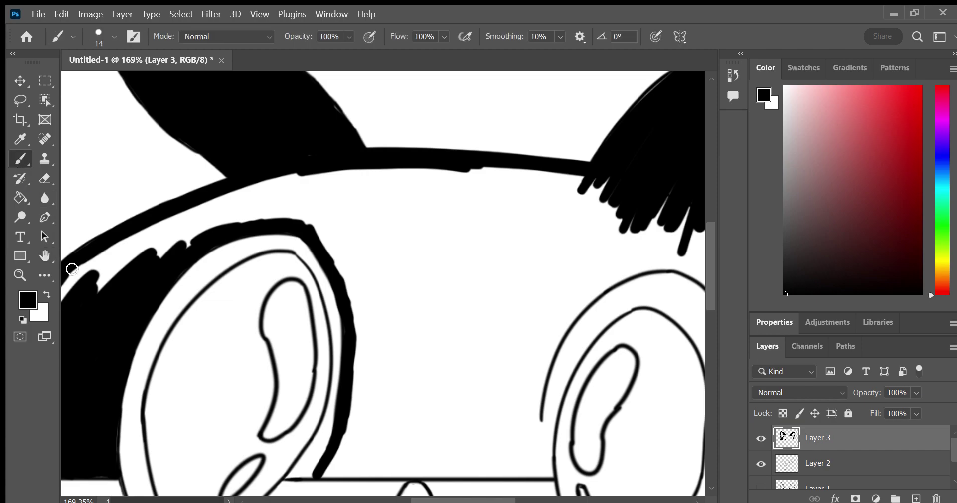
{"action": "key", "text": "ctrl+z"}
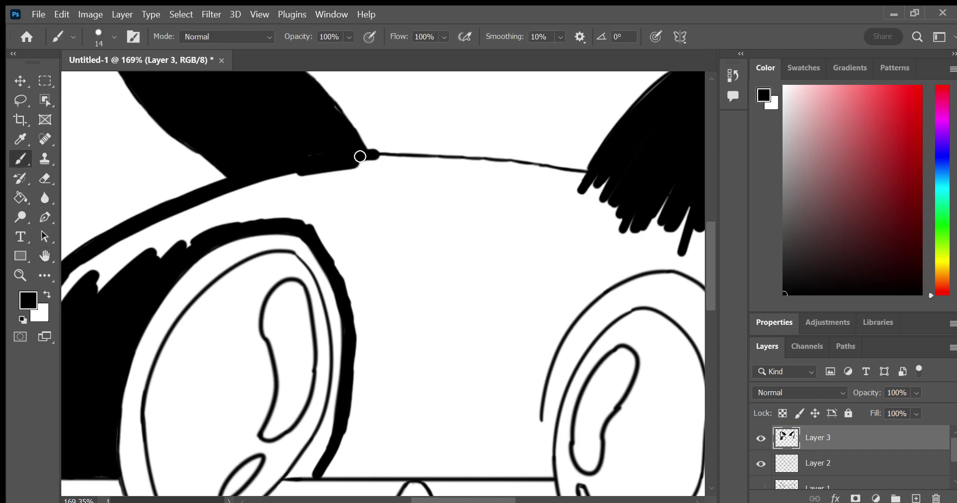
{"action": "left_click", "coordinate": [45, 177]}
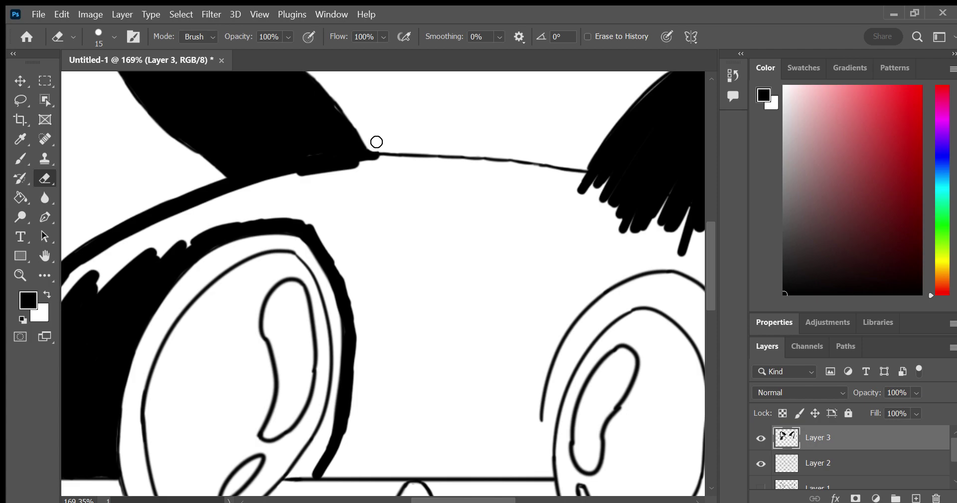
{"action": "left_click", "coordinate": [28, 155]}
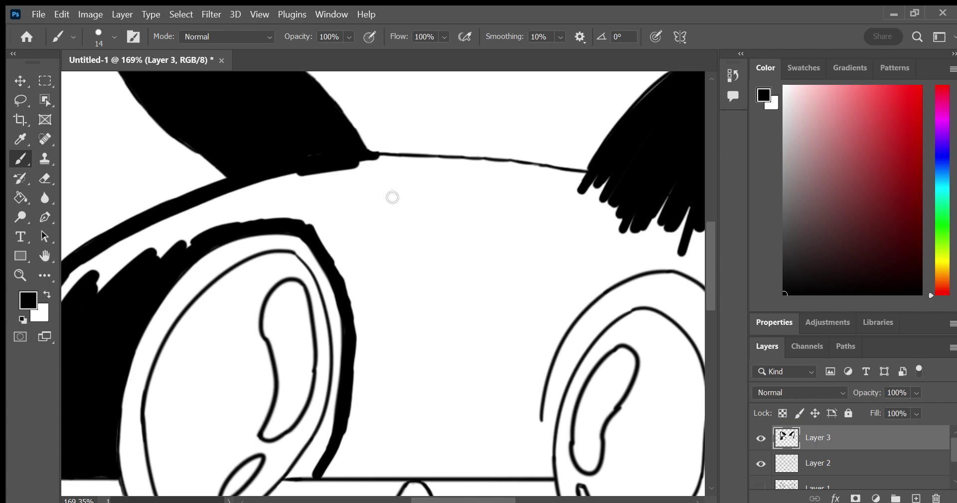
{"action": "left_click_drag", "start_coordinate": [388, 167], "coordinate": [587, 179]}
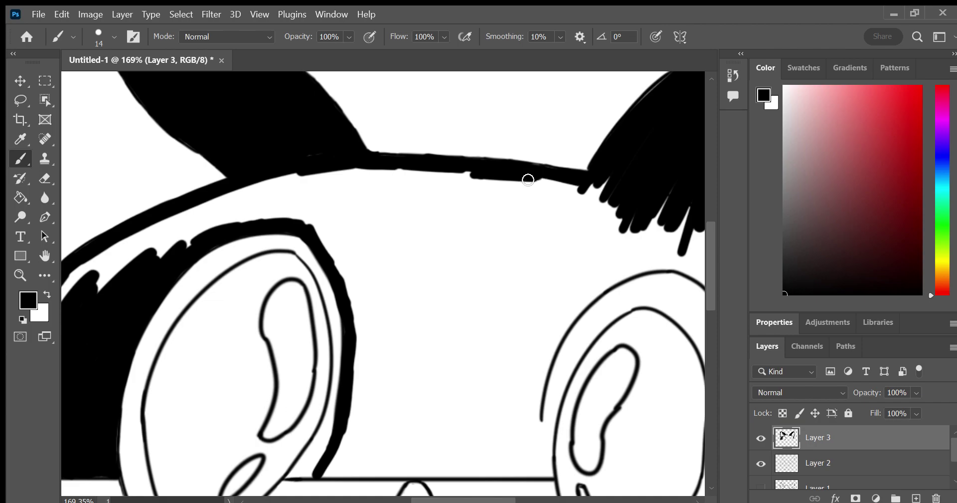
{"action": "left_click", "coordinate": [45, 256]}
{"action": "left_click_drag", "start_coordinate": [65, 269], "coordinate": [100, 214]}
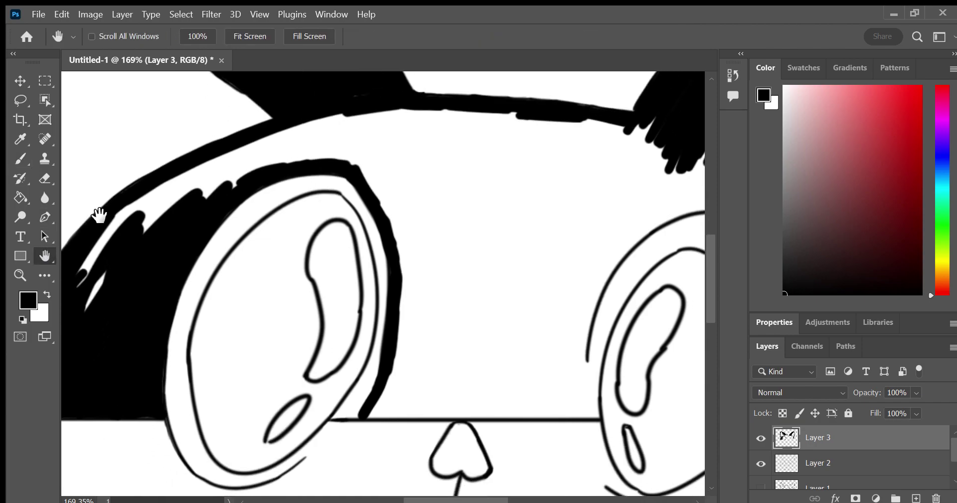
Thicken the band's lower edge above the nose and the outline up along the right ear
{"action": "left_click", "coordinate": [20, 159]}
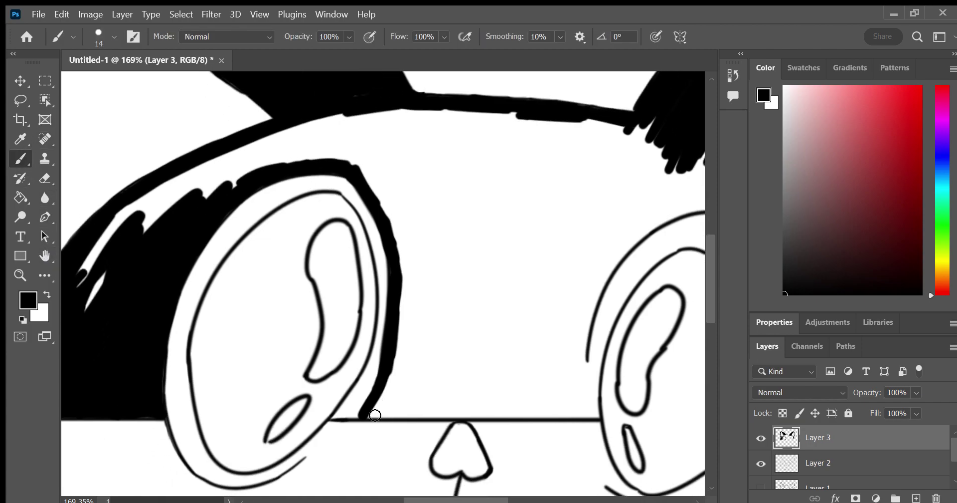
{"action": "left_click_drag", "start_coordinate": [367, 414], "coordinate": [553, 413]}
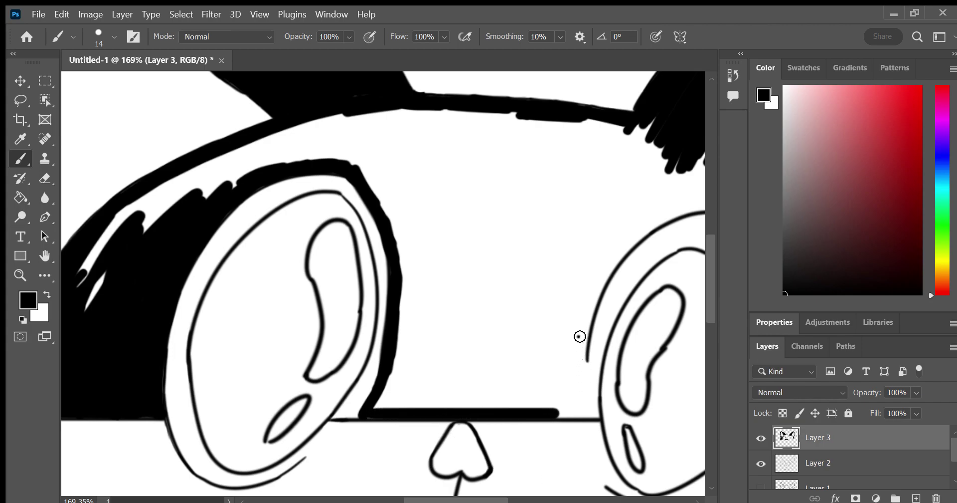
{"action": "left_click_drag", "start_coordinate": [580, 337], "coordinate": [581, 382]}
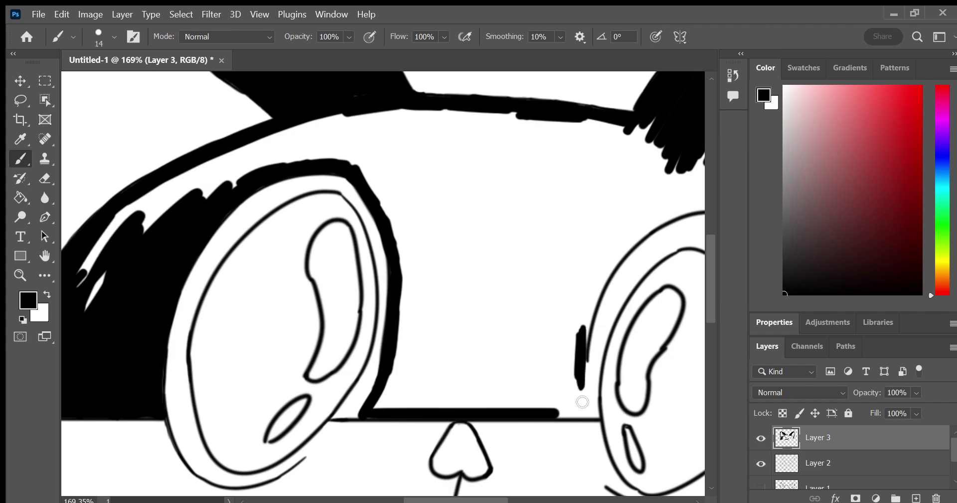
{"action": "mouse_move", "coordinate": [577, 364]}
{"action": "left_mouse_down"}
{"action": "mouse_move", "coordinate": [581, 408]}
{"action": "mouse_move", "coordinate": [562, 412]}
{"action": "left_mouse_up"}
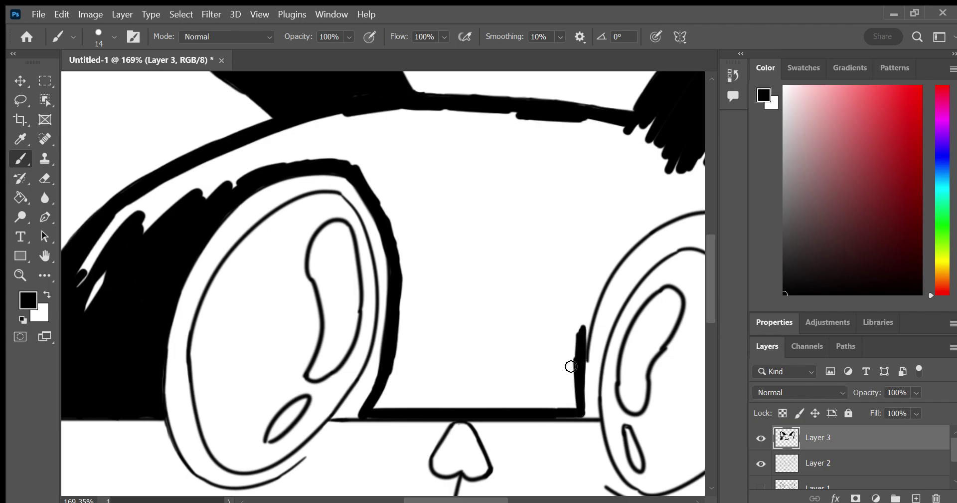
{"action": "mouse_move", "coordinate": [582, 339]}
{"action": "left_mouse_down"}
{"action": "mouse_move", "coordinate": [622, 243]}
{"action": "mouse_move", "coordinate": [589, 313]}
{"action": "left_mouse_up"}
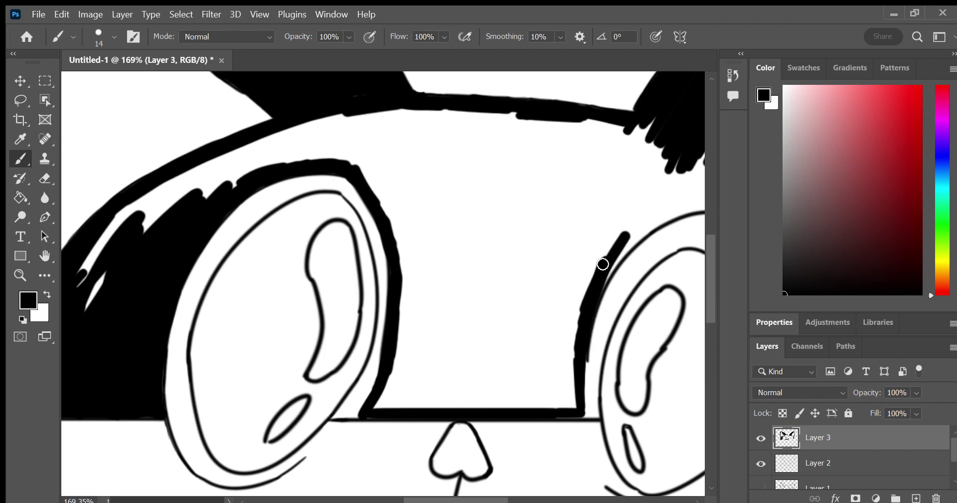
{"action": "mouse_move", "coordinate": [603, 264]}
{"action": "left_mouse_down"}
{"action": "mouse_move", "coordinate": [653, 212]}
{"action": "mouse_move", "coordinate": [599, 285]}
{"action": "mouse_move", "coordinate": [680, 205]}
{"action": "mouse_move", "coordinate": [635, 235]}
{"action": "mouse_move", "coordinate": [703, 199]}
{"action": "left_mouse_up"}
Thicken the right ear's outer outline and the band's bottom line up to the head outline
{"action": "key", "text": "h"}
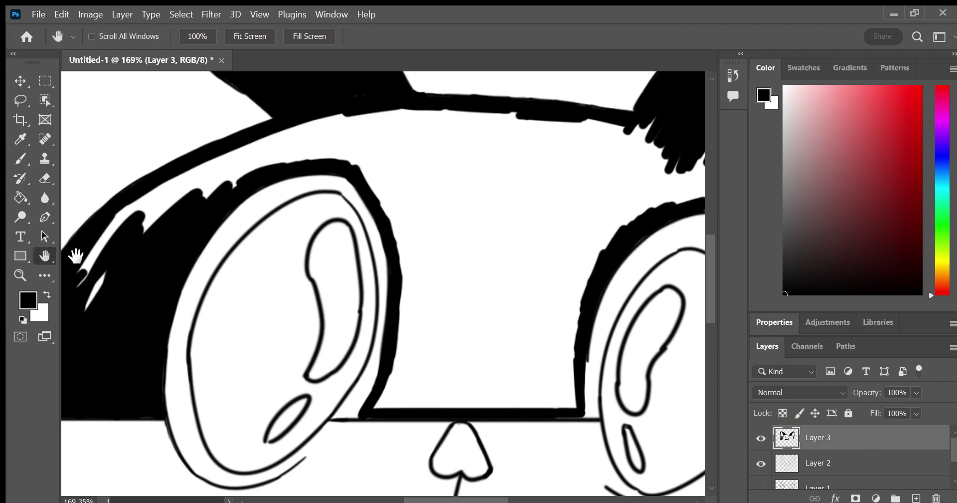
{"action": "scroll", "coordinate": [250, 306], "scroll_direction": "down", "scroll_amount": 5}
{"action": "scroll", "coordinate": [244, 321], "scroll_direction": "right", "scroll_amount": 3}
{"action": "scroll", "coordinate": [245, 323], "scroll_direction": "down", "scroll_amount": 1}
{"action": "left_click", "coordinate": [18, 162]}
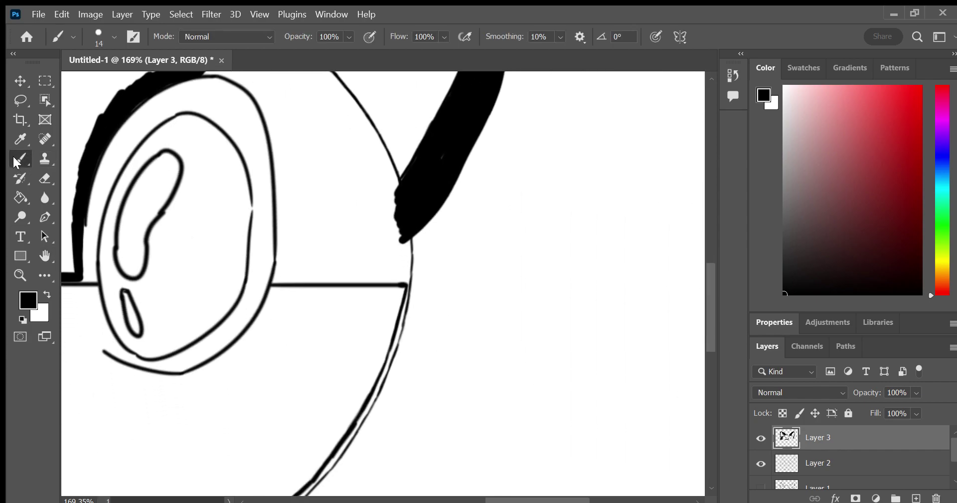
{"action": "left_click", "coordinate": [44, 256]}
{"action": "left_click_drag", "start_coordinate": [99, 295], "coordinate": [127, 428]}
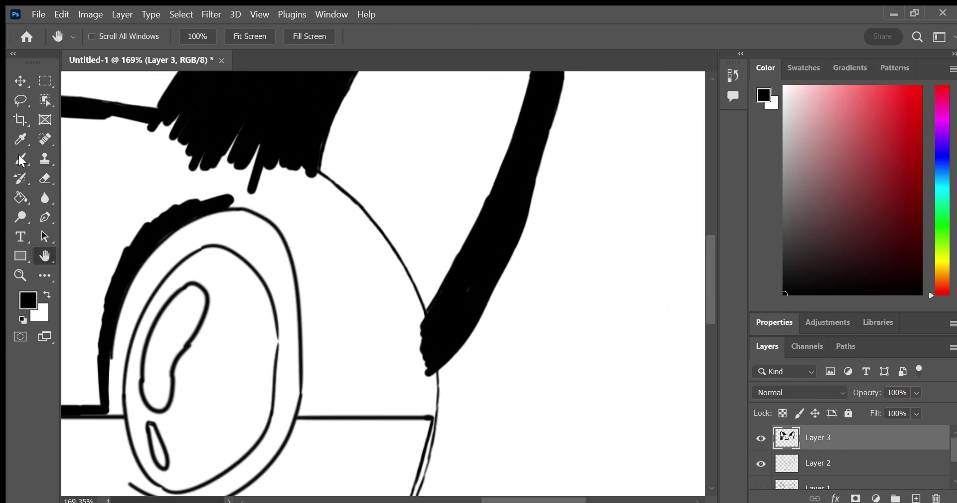
{"action": "key", "text": "b"}
{"action": "mouse_move", "coordinate": [231, 204]}
{"action": "left_mouse_down"}
{"action": "mouse_move", "coordinate": [269, 218]}
{"action": "mouse_move", "coordinate": [306, 325]}
{"action": "mouse_move", "coordinate": [304, 403]}
{"action": "left_mouse_up"}
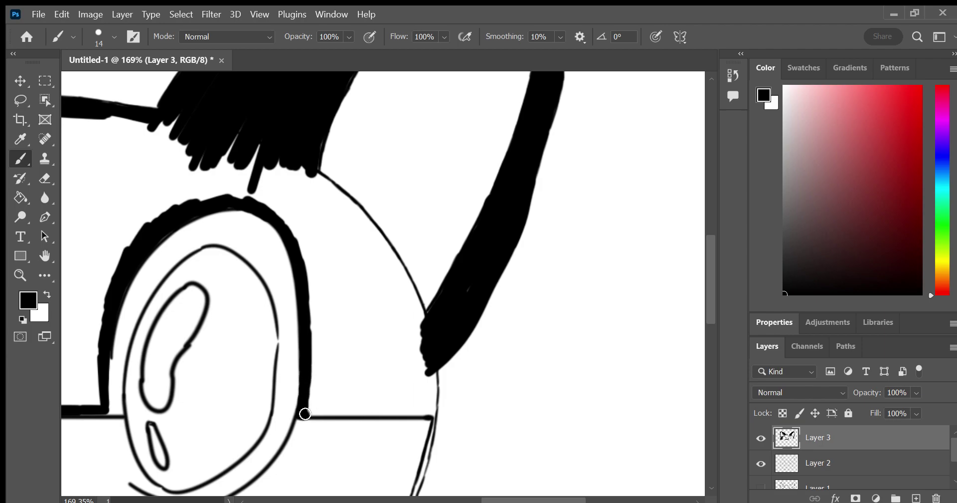
{"action": "left_click_drag", "start_coordinate": [306, 413], "coordinate": [331, 415]}
{"action": "key", "text": "ctrl+z"}
{"action": "left_click_drag", "start_coordinate": [304, 414], "coordinate": [426, 425]}
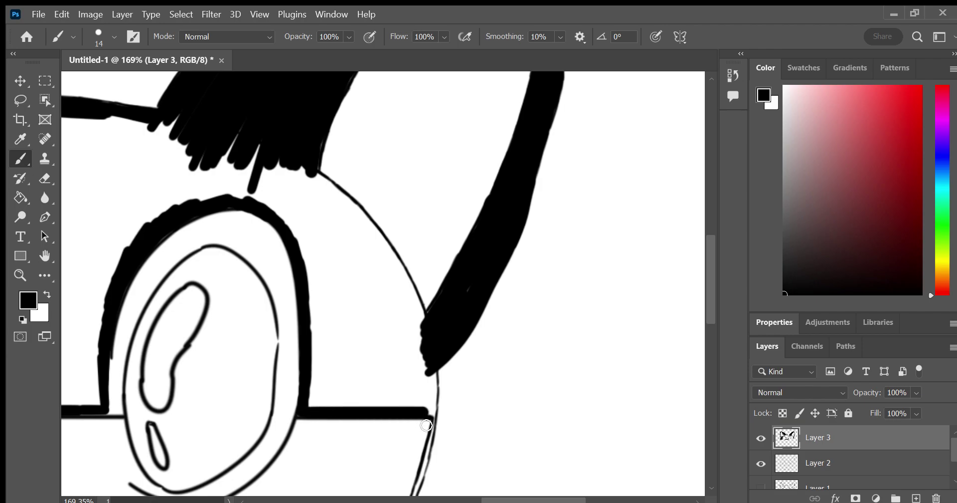
Thicken the head outline below the hair and fill the hair-to-head gap black
{"action": "left_click_drag", "start_coordinate": [432, 377], "coordinate": [433, 397]}
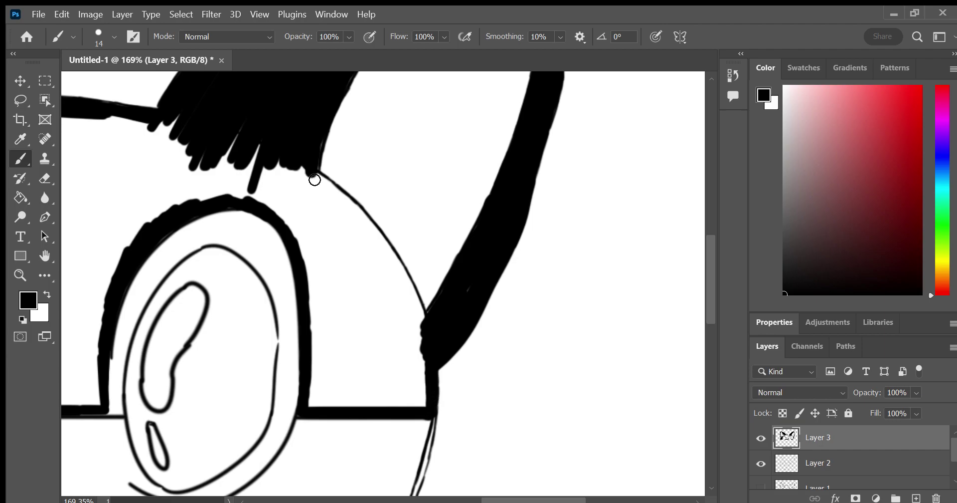
{"action": "mouse_move", "coordinate": [314, 179]}
{"action": "left_mouse_down"}
{"action": "mouse_move", "coordinate": [374, 232]}
{"action": "mouse_move", "coordinate": [408, 290]}
{"action": "left_mouse_up"}
{"action": "key", "text": "ctrl+z"}
{"action": "key", "text": "ctrl+z"}
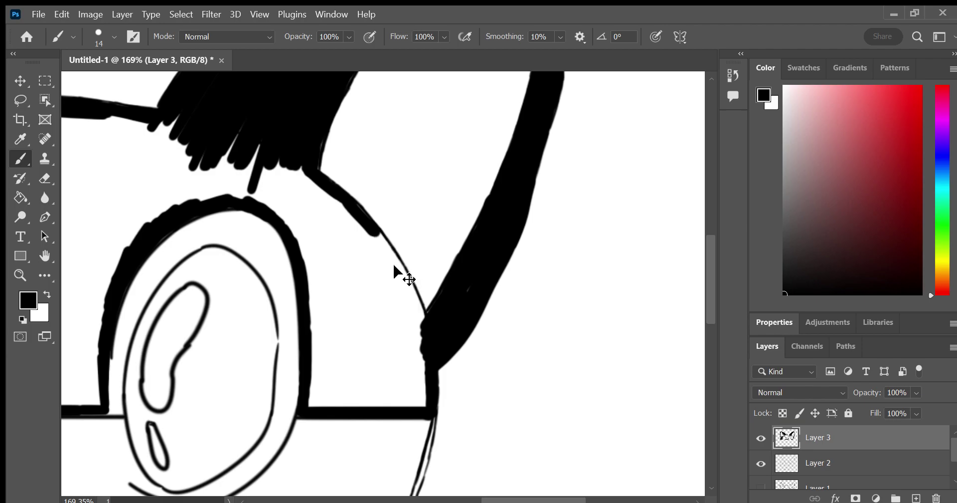
{"action": "left_click_drag", "start_coordinate": [378, 232], "coordinate": [418, 314]}
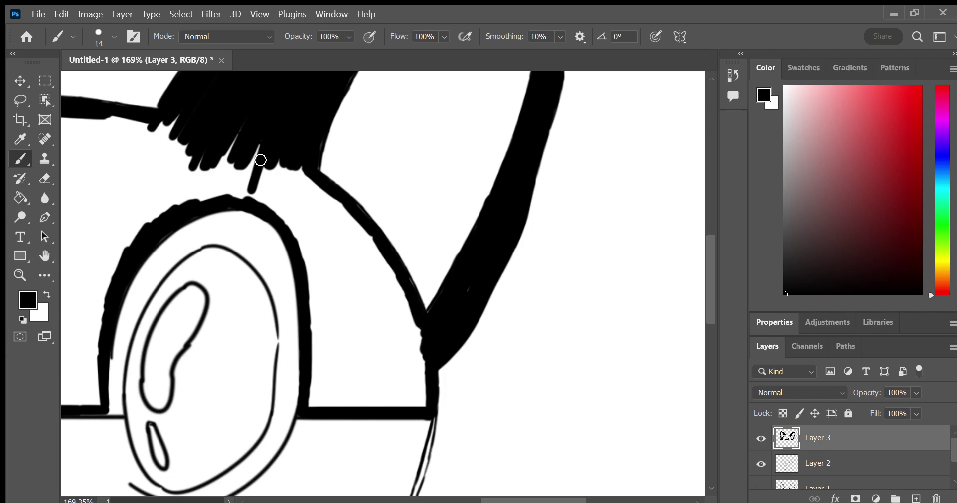
{"action": "mouse_move", "coordinate": [261, 159]}
{"action": "left_mouse_down"}
{"action": "mouse_move", "coordinate": [249, 199]}
{"action": "mouse_move", "coordinate": [270, 193]}
{"action": "left_mouse_up"}
{"action": "key", "text": "ctrl+z"}
{"action": "mouse_move", "coordinate": [256, 152]}
{"action": "left_mouse_down"}
{"action": "mouse_move", "coordinate": [241, 192]}
{"action": "mouse_move", "coordinate": [269, 207]}
{"action": "mouse_move", "coordinate": [287, 154]}
{"action": "left_mouse_up"}
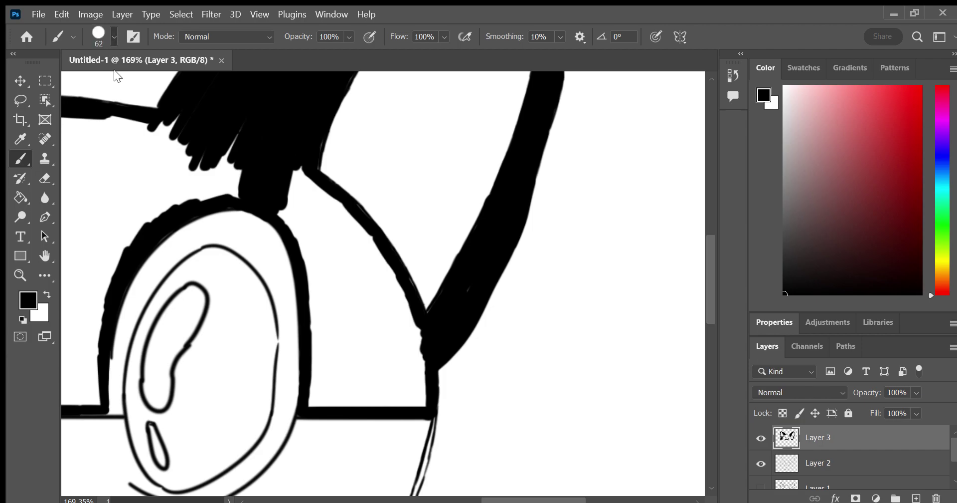
Paint the head between the hair tufts and both ears solid black down to the face line
{"action": "mouse_move", "coordinate": [292, 195]}
{"action": "left_mouse_down"}
{"action": "mouse_move", "coordinate": [361, 248]}
{"action": "mouse_move", "coordinate": [429, 348]}
{"action": "mouse_move", "coordinate": [427, 412]}
{"action": "mouse_move", "coordinate": [399, 416]}
{"action": "mouse_move", "coordinate": [385, 403]}
{"action": "mouse_move", "coordinate": [396, 402]}
{"action": "mouse_move", "coordinate": [353, 412]}
{"action": "mouse_move", "coordinate": [351, 295]}
{"action": "mouse_move", "coordinate": [402, 357]}
{"action": "left_mouse_up"}
{"action": "left_click", "coordinate": [45, 256]}
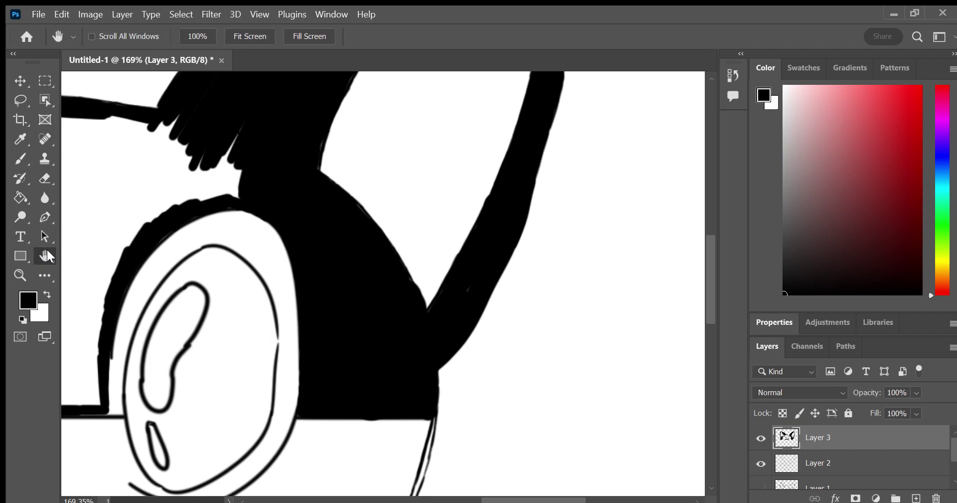
{"action": "mouse_move", "coordinate": [165, 259]}
{"action": "left_mouse_down"}
{"action": "mouse_move", "coordinate": [417, 253]}
{"action": "mouse_move", "coordinate": [573, 284]}
{"action": "left_mouse_up"}
{"action": "key", "text": "b"}
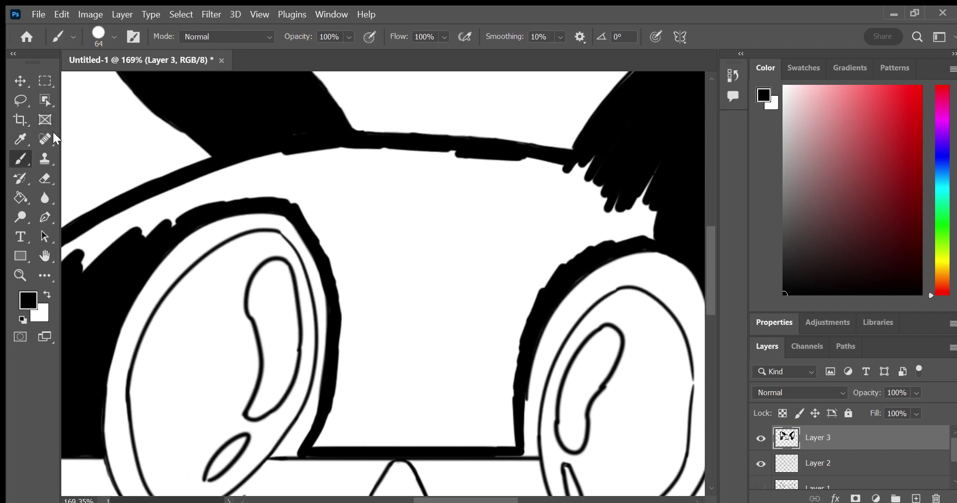
{"action": "mouse_move", "coordinate": [130, 265]}
{"action": "left_mouse_down"}
{"action": "mouse_move", "coordinate": [284, 188]}
{"action": "mouse_move", "coordinate": [261, 196]}
{"action": "mouse_move", "coordinate": [386, 180]}
{"action": "left_mouse_up"}
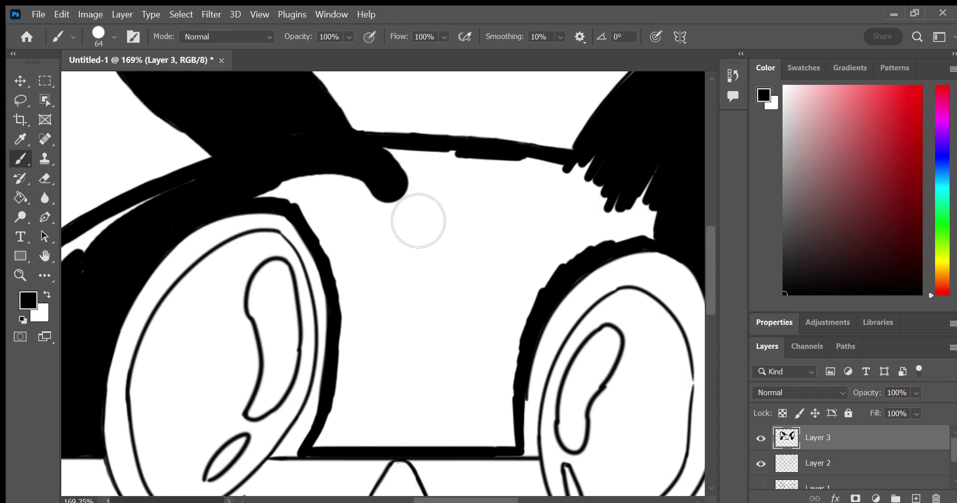
{"action": "mouse_move", "coordinate": [418, 220]}
{"action": "left_mouse_down"}
{"action": "mouse_move", "coordinate": [441, 186]}
{"action": "mouse_move", "coordinate": [445, 237]}
{"action": "mouse_move", "coordinate": [384, 231]}
{"action": "mouse_move", "coordinate": [333, 194]}
{"action": "mouse_move", "coordinate": [308, 205]}
{"action": "mouse_move", "coordinate": [359, 229]}
{"action": "mouse_move", "coordinate": [376, 291]}
{"action": "mouse_move", "coordinate": [381, 216]}
{"action": "mouse_move", "coordinate": [462, 338]}
{"action": "mouse_move", "coordinate": [509, 199]}
{"action": "mouse_move", "coordinate": [631, 222]}
{"action": "mouse_move", "coordinate": [583, 205]}
{"action": "mouse_move", "coordinate": [656, 246]}
{"action": "mouse_move", "coordinate": [513, 252]}
{"action": "mouse_move", "coordinate": [459, 326]}
{"action": "mouse_move", "coordinate": [581, 254]}
{"action": "mouse_move", "coordinate": [545, 312]}
{"action": "mouse_move", "coordinate": [521, 456]}
{"action": "left_mouse_up"}
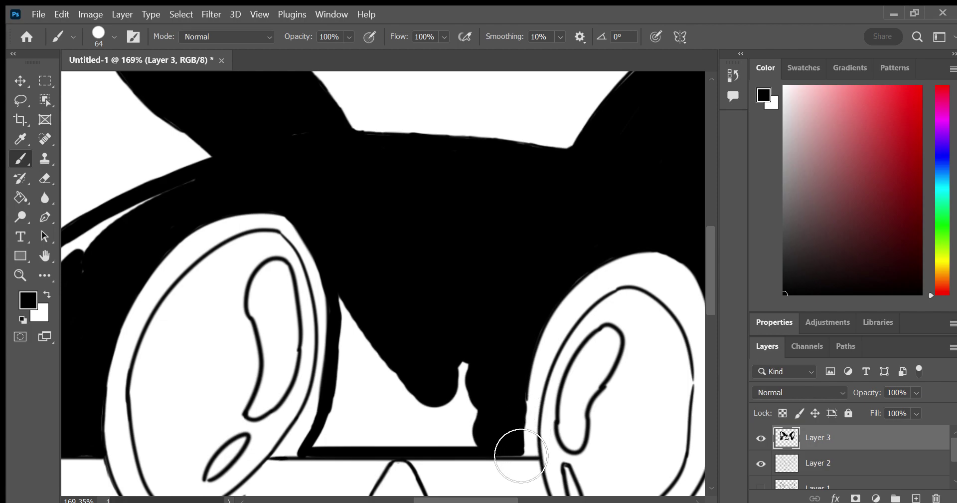
{"action": "mouse_move", "coordinate": [511, 413]}
{"action": "left_mouse_down"}
{"action": "mouse_move", "coordinate": [487, 449]}
{"action": "mouse_move", "coordinate": [430, 410]}
{"action": "mouse_move", "coordinate": [416, 333]}
{"action": "mouse_move", "coordinate": [382, 391]}
{"action": "mouse_move", "coordinate": [369, 438]}
{"action": "mouse_move", "coordinate": [335, 459]}
{"action": "mouse_move", "coordinate": [356, 450]}
{"action": "left_mouse_up"}
{"action": "left_click_drag", "start_coordinate": [360, 422], "coordinate": [402, 451]}
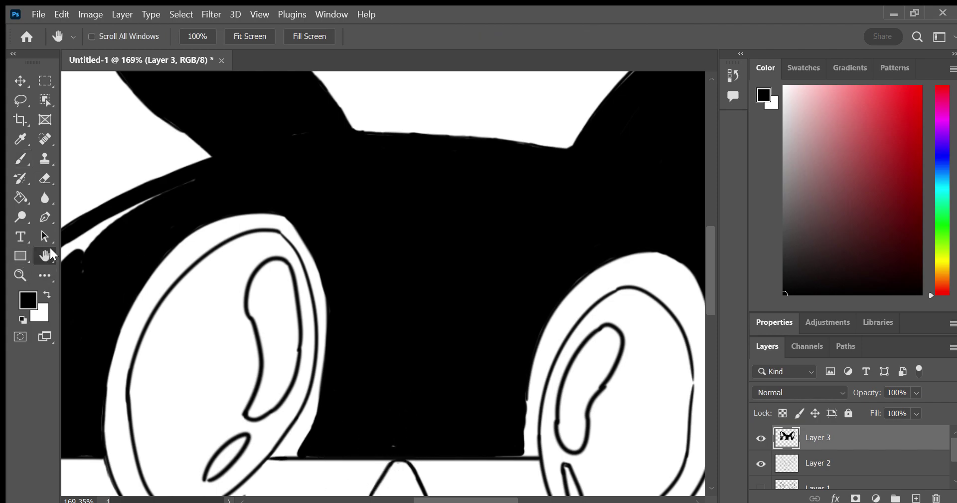
{"action": "left_click_drag", "start_coordinate": [121, 239], "coordinate": [419, 145]}
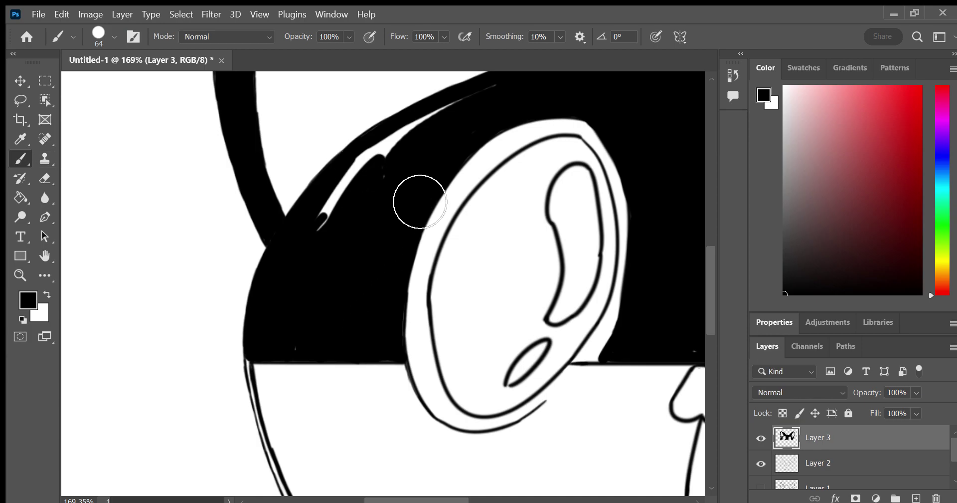
Cover the band's white streaks, shrink the brush to 7, and thicken the left jaw outline to the chin
{"action": "left_click_drag", "start_coordinate": [344, 210], "coordinate": [414, 134]}
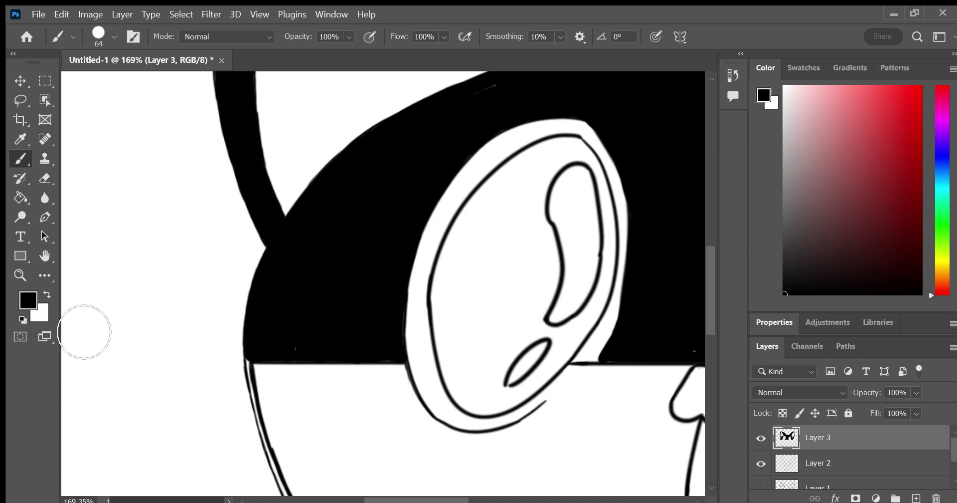
{"action": "key", "text": "bracketleft"}
{"action": "key", "text": "bracketleft"}
{"action": "key", "text": "bracketleft"}
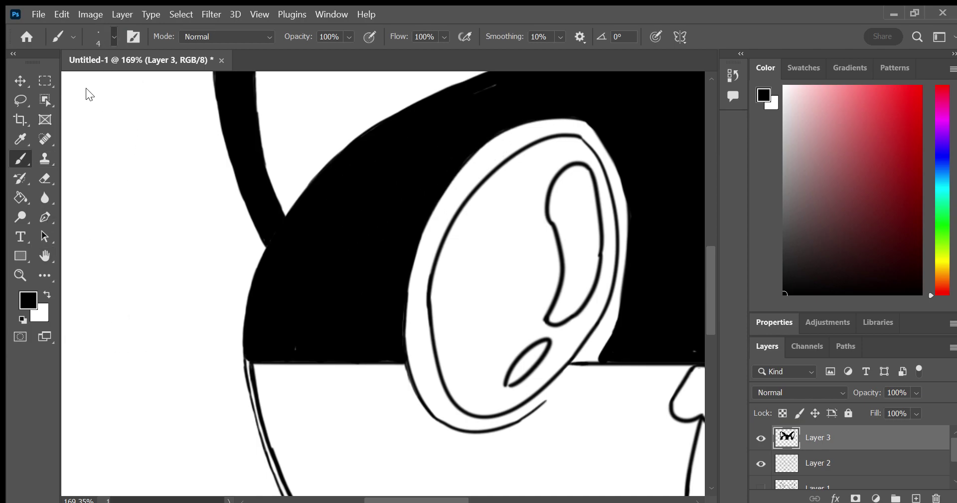
{"action": "key", "text": "bracketleft"}
{"action": "key", "text": "bracketleft"}
{"action": "left_click_drag", "start_coordinate": [245, 360], "coordinate": [246, 372]}
{"action": "left_click_drag", "start_coordinate": [81, 250], "coordinate": [107, 64]}
{"action": "left_click_drag", "start_coordinate": [104, 209], "coordinate": [94, 93]}
{"action": "mouse_move", "coordinate": [191, 161]}
{"action": "left_mouse_down"}
{"action": "mouse_move", "coordinate": [185, 150]}
{"action": "mouse_move", "coordinate": [195, 180]}
{"action": "left_mouse_up"}
{"action": "mouse_move", "coordinate": [212, 212]}
{"action": "left_mouse_down"}
{"action": "mouse_move", "coordinate": [232, 249]}
{"action": "mouse_move", "coordinate": [320, 325]}
{"action": "mouse_move", "coordinate": [391, 357]}
{"action": "mouse_move", "coordinate": [274, 278]}
{"action": "mouse_move", "coordinate": [359, 302]}
{"action": "mouse_move", "coordinate": [328, 293]}
{"action": "mouse_move", "coordinate": [529, 321]}
{"action": "left_mouse_up"}
Thicken the chin outline and the cheek curve up to its top in bold black
{"action": "left_click", "coordinate": [44, 254]}
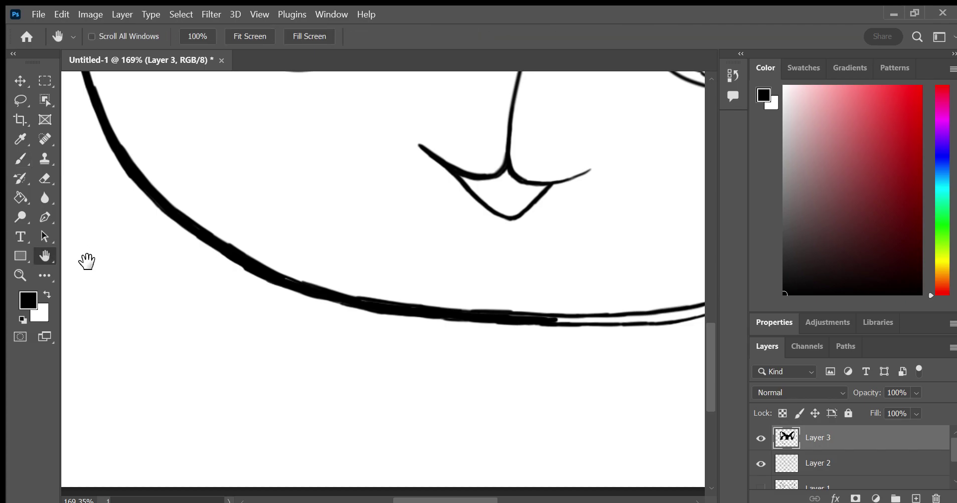
{"action": "left_click_drag", "start_coordinate": [342, 300], "coordinate": [273, 284]}
{"action": "left_click", "coordinate": [20, 159]}
{"action": "mouse_move", "coordinate": [333, 284]}
{"action": "left_mouse_down"}
{"action": "mouse_move", "coordinate": [443, 273]}
{"action": "mouse_move", "coordinate": [554, 217]}
{"action": "mouse_move", "coordinate": [629, 145]}
{"action": "mouse_move", "coordinate": [670, 77]}
{"action": "left_mouse_up"}
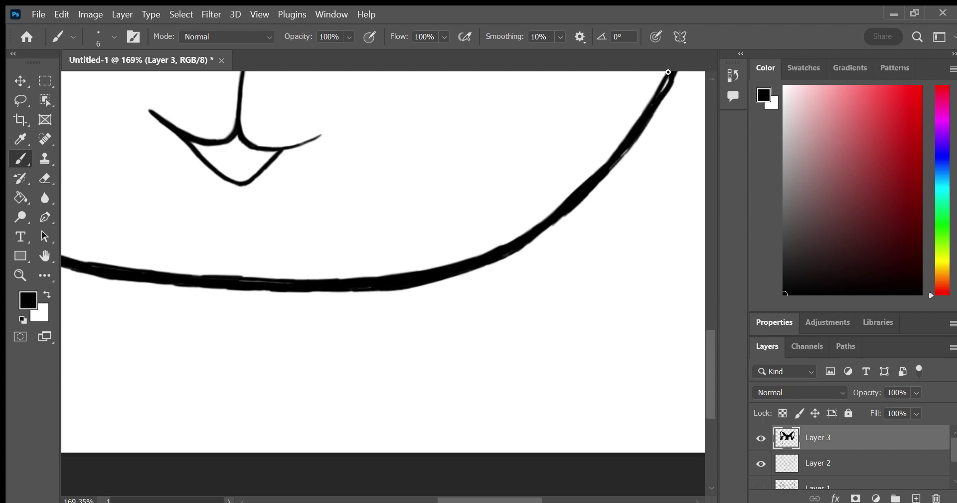
{"action": "key", "text": "ctrl+z"}
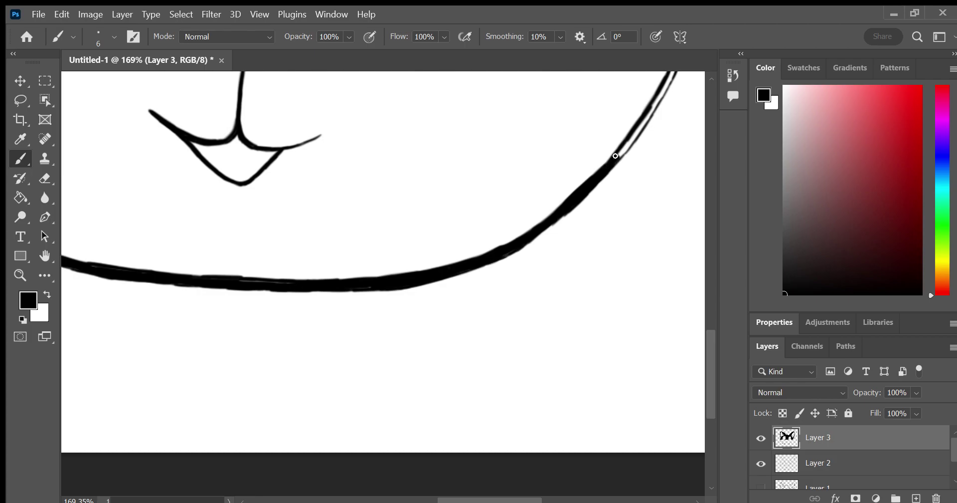
{"action": "left_click_drag", "start_coordinate": [616, 155], "coordinate": [635, 131]}
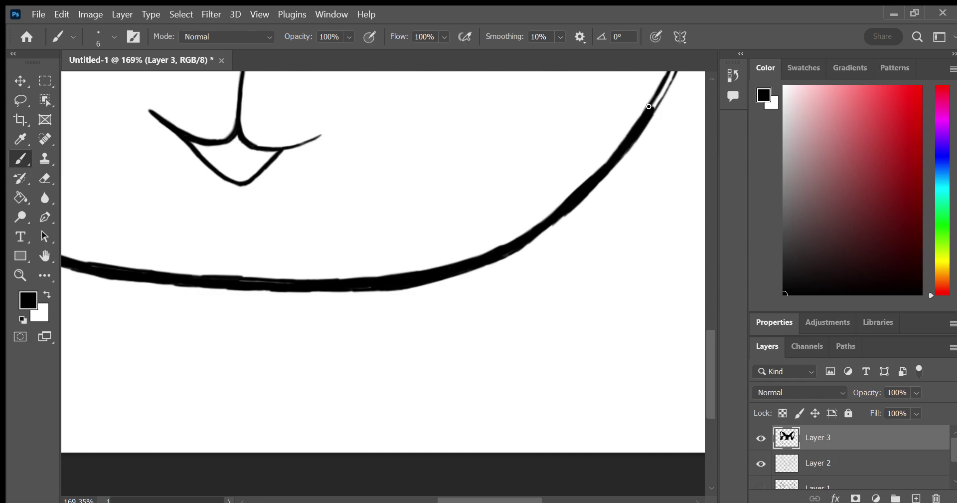
{"action": "left_click_drag", "start_coordinate": [656, 98], "coordinate": [669, 73]}
Thicken the right face outline below the band, then zoom out to check and return to 162%
{"action": "left_click", "coordinate": [45, 256]}
{"action": "mouse_move", "coordinate": [193, 316]}
{"action": "left_mouse_down"}
{"action": "mouse_move", "coordinate": [302, 325]}
{"action": "mouse_move", "coordinate": [238, 280]}
{"action": "left_mouse_up"}
{"action": "left_click", "coordinate": [17, 159]}
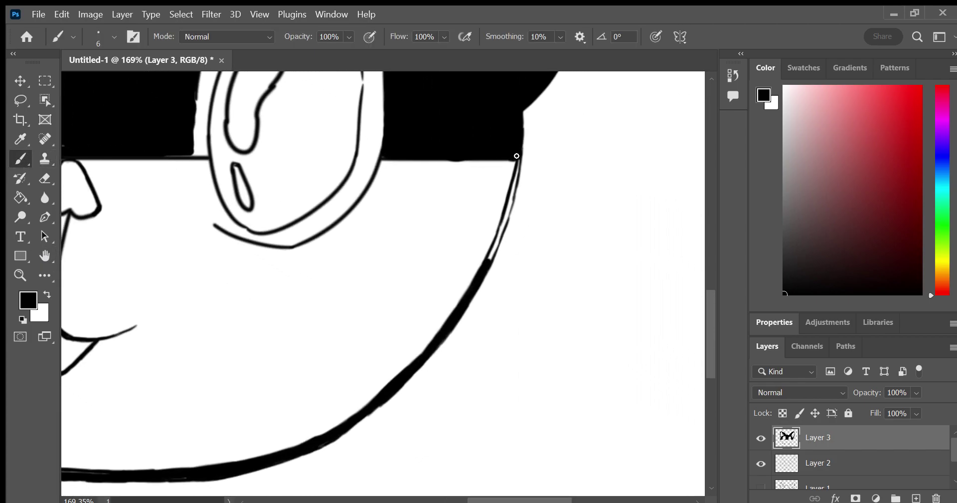
{"action": "left_click_drag", "start_coordinate": [517, 156], "coordinate": [489, 243]}
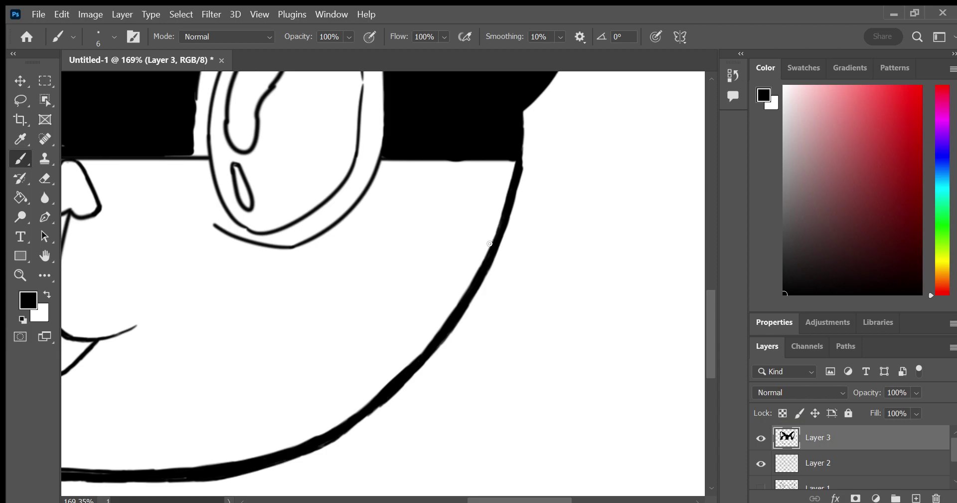
{"action": "left_click", "coordinate": [45, 255]}
{"action": "left_click", "coordinate": [19, 255]}
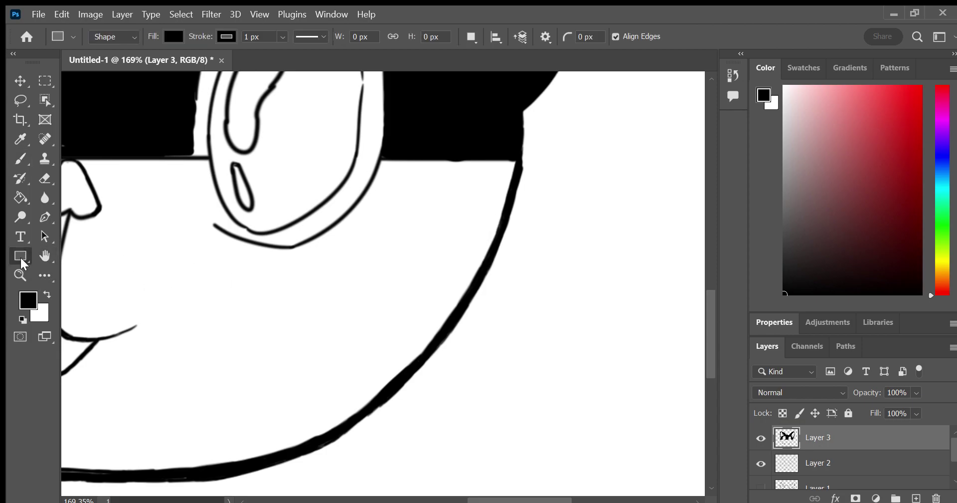
{"action": "left_click", "coordinate": [20, 275]}
{"action": "mouse_move", "coordinate": [438, 283]}
{"action": "left_mouse_down"}
{"action": "mouse_move", "coordinate": [425, 300]}
{"action": "mouse_move", "coordinate": [383, 312]}
{"action": "mouse_move", "coordinate": [435, 320]}
{"action": "left_mouse_up"}
{"action": "left_click", "coordinate": [45, 255]}
{"action": "left_click_drag", "start_coordinate": [179, 281], "coordinate": [499, 395]}
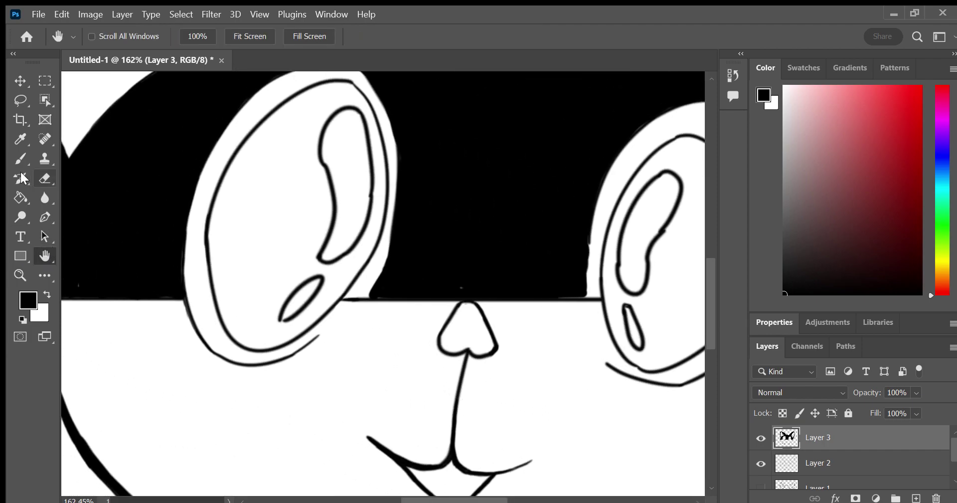
Retrace the left eye's inner outline in bold black along its upper-left curve and bottom
{"action": "left_click", "coordinate": [20, 177]}
{"action": "left_click", "coordinate": [21, 153]}
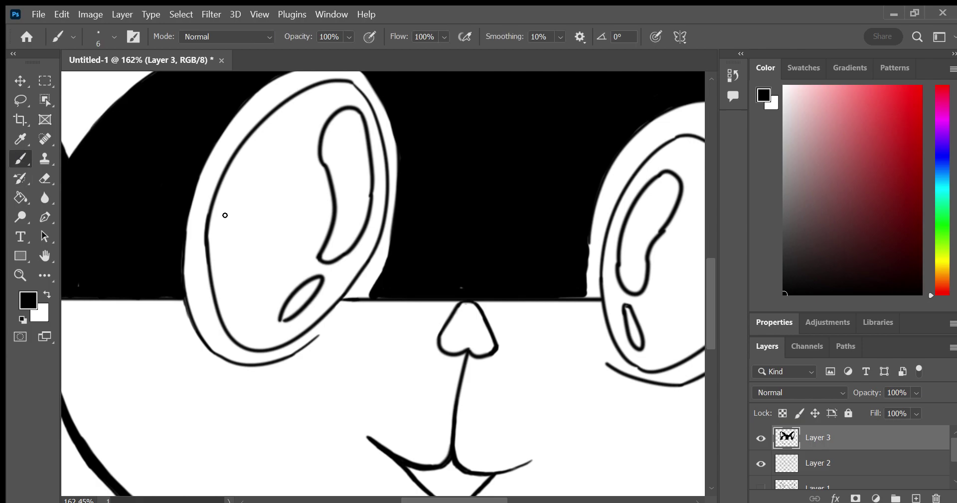
{"action": "mouse_move", "coordinate": [227, 278]}
{"action": "left_mouse_down"}
{"action": "mouse_move", "coordinate": [223, 230]}
{"action": "mouse_move", "coordinate": [297, 101]}
{"action": "mouse_move", "coordinate": [345, 73]}
{"action": "left_mouse_up"}
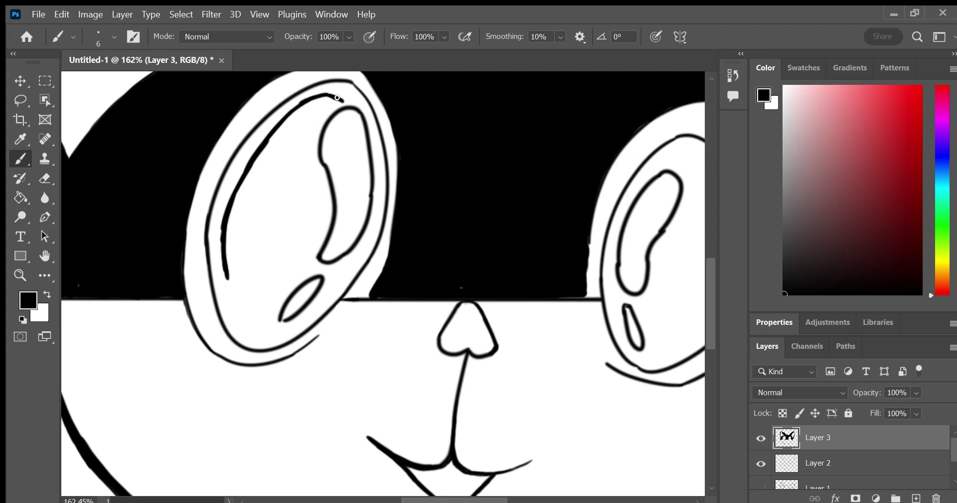
{"action": "left_click_drag", "start_coordinate": [321, 274], "coordinate": [327, 262]}
{"action": "left_click_drag", "start_coordinate": [222, 229], "coordinate": [227, 290]}
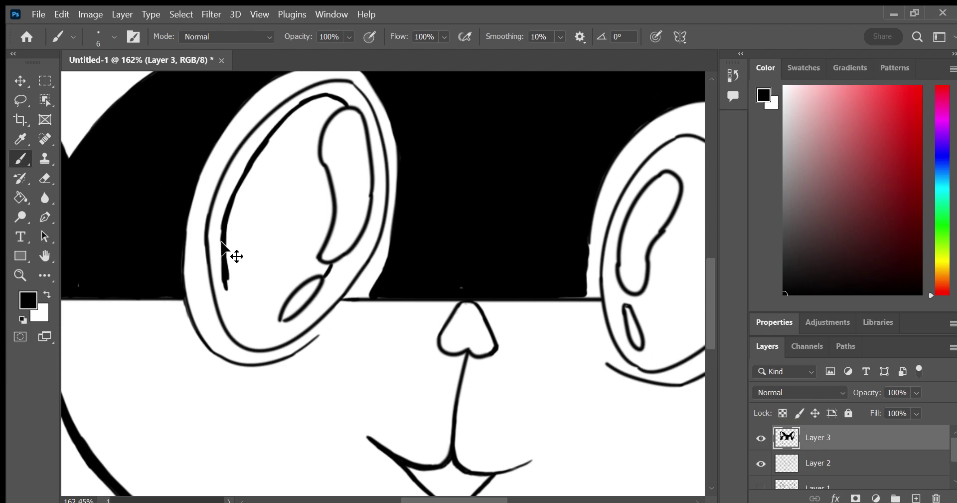
{"action": "key", "text": "ctrl+z"}
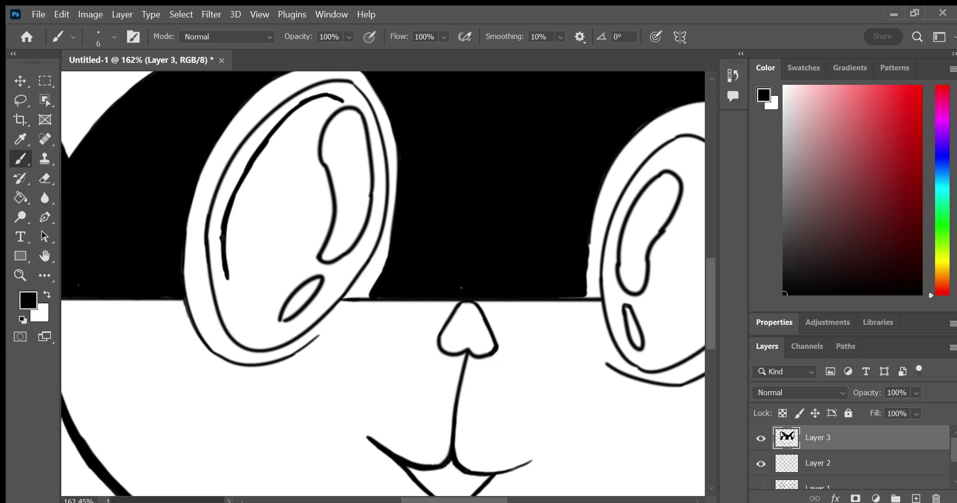
{"action": "left_click_drag", "start_coordinate": [220, 228], "coordinate": [232, 302]}
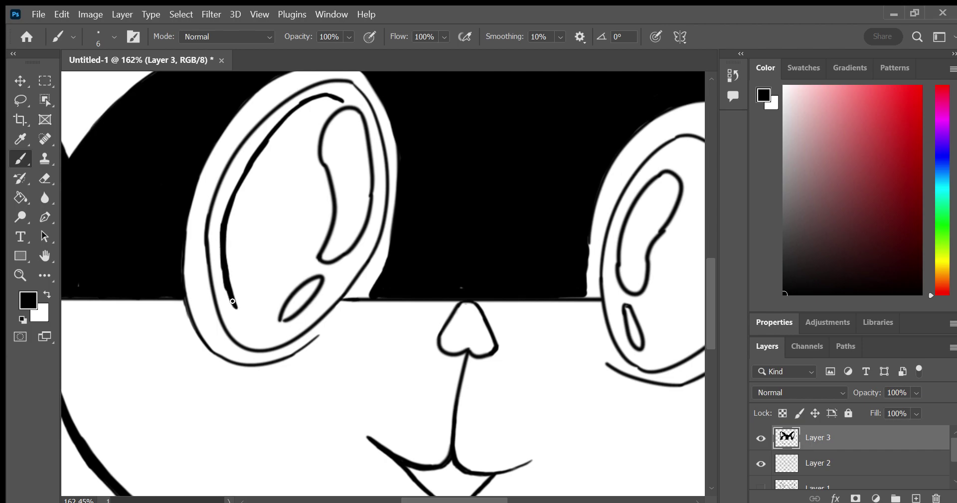
{"action": "left_click_drag", "start_coordinate": [236, 308], "coordinate": [261, 320]}
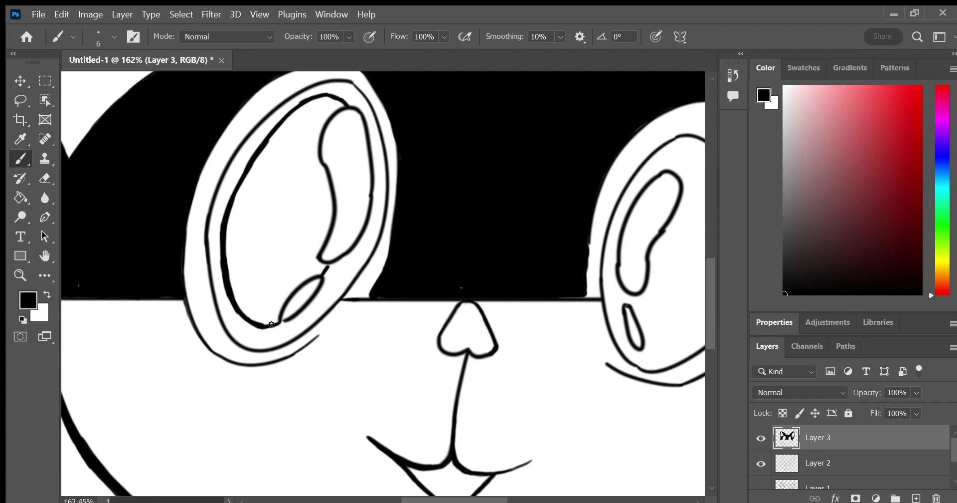
{"action": "mouse_move", "coordinate": [247, 318]}
{"action": "left_mouse_down"}
{"action": "mouse_move", "coordinate": [228, 294]}
{"action": "mouse_move", "coordinate": [222, 220]}
{"action": "mouse_move", "coordinate": [299, 107]}
{"action": "mouse_move", "coordinate": [285, 121]}
{"action": "mouse_move", "coordinate": [311, 100]}
{"action": "mouse_move", "coordinate": [345, 97]}
{"action": "left_mouse_up"}
{"action": "key", "text": "ctrl+z"}
{"action": "mouse_move", "coordinate": [225, 223]}
{"action": "left_mouse_down"}
{"action": "mouse_move", "coordinate": [273, 131]}
{"action": "mouse_move", "coordinate": [336, 103]}
{"action": "left_mouse_up"}
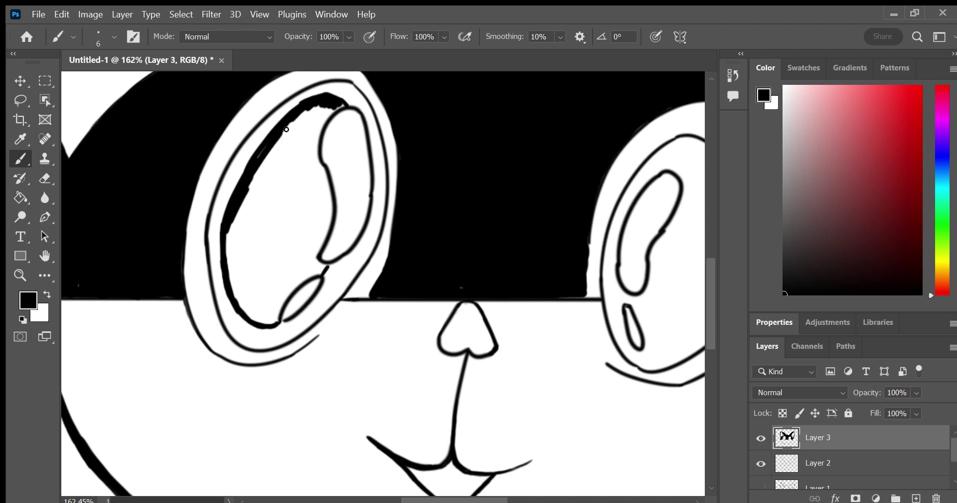
Redo the left eye's inner outline thicker along its top, left side and bottom
{"action": "key", "text": "ctrl+z"}
{"action": "mouse_move", "coordinate": [322, 117]}
{"action": "left_mouse_down"}
{"action": "mouse_move", "coordinate": [336, 104]}
{"action": "mouse_move", "coordinate": [288, 128]}
{"action": "mouse_move", "coordinate": [316, 123]}
{"action": "mouse_move", "coordinate": [253, 237]}
{"action": "left_mouse_up"}
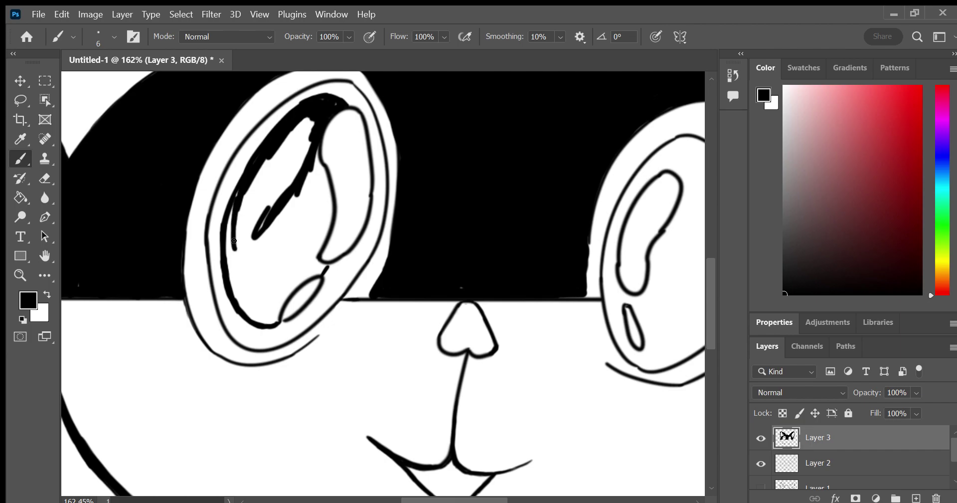
{"action": "mouse_move", "coordinate": [238, 189]}
{"action": "left_mouse_down"}
{"action": "mouse_move", "coordinate": [244, 232]}
{"action": "mouse_move", "coordinate": [246, 185]}
{"action": "mouse_move", "coordinate": [271, 162]}
{"action": "mouse_move", "coordinate": [263, 160]}
{"action": "mouse_move", "coordinate": [233, 219]}
{"action": "mouse_move", "coordinate": [228, 260]}
{"action": "mouse_move", "coordinate": [229, 242]}
{"action": "left_mouse_up"}
{"action": "mouse_move", "coordinate": [232, 281]}
{"action": "left_mouse_down"}
{"action": "mouse_move", "coordinate": [244, 305]}
{"action": "mouse_move", "coordinate": [271, 314]}
{"action": "mouse_move", "coordinate": [318, 268]}
{"action": "left_mouse_up"}
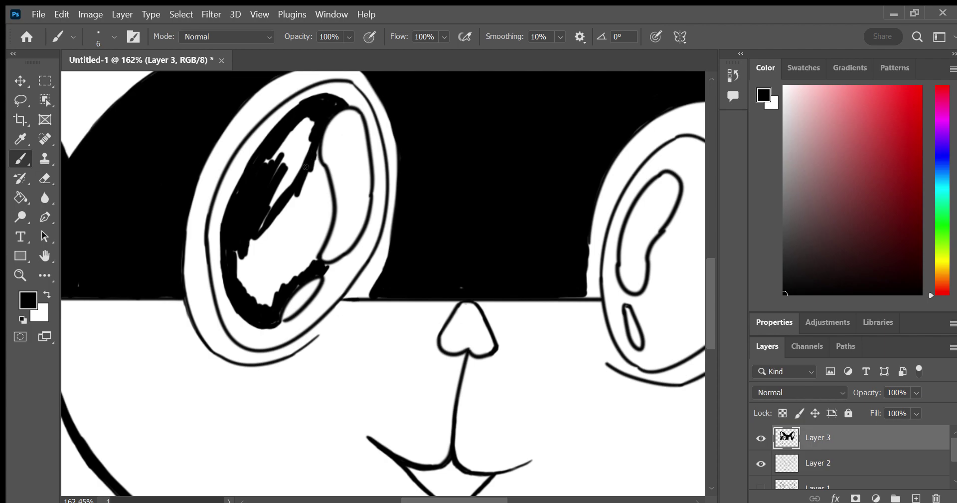
Fill the left pupil solid black around its white highlight
{"action": "mouse_move", "coordinate": [305, 166]}
{"action": "left_mouse_down"}
{"action": "mouse_move", "coordinate": [313, 158]}
{"action": "mouse_move", "coordinate": [322, 173]}
{"action": "mouse_move", "coordinate": [328, 214]}
{"action": "mouse_move", "coordinate": [305, 268]}
{"action": "mouse_move", "coordinate": [322, 210]}
{"action": "mouse_move", "coordinate": [316, 216]}
{"action": "mouse_move", "coordinate": [304, 183]}
{"action": "left_mouse_up"}
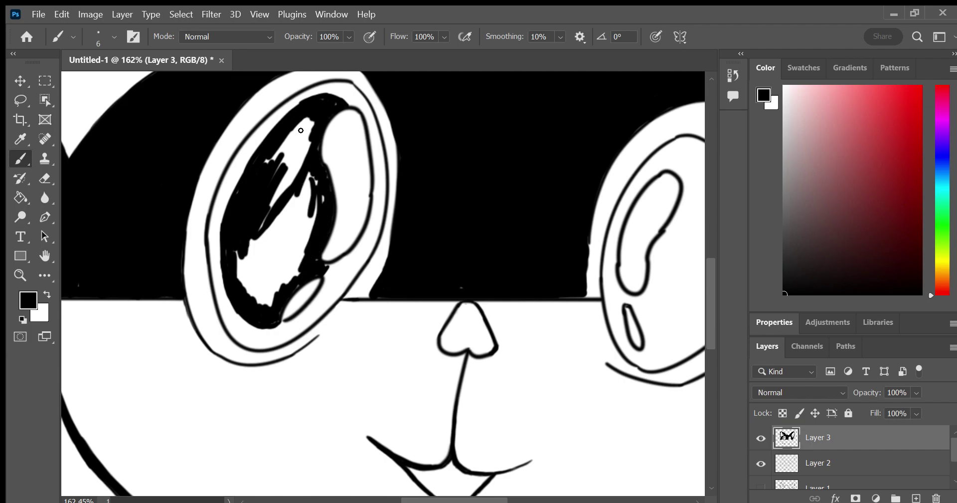
{"action": "mouse_move", "coordinate": [271, 147]}
{"action": "left_mouse_down"}
{"action": "mouse_move", "coordinate": [298, 115]}
{"action": "mouse_move", "coordinate": [265, 204]}
{"action": "mouse_move", "coordinate": [302, 139]}
{"action": "mouse_move", "coordinate": [247, 254]}
{"action": "mouse_move", "coordinate": [238, 285]}
{"action": "mouse_move", "coordinate": [250, 297]}
{"action": "mouse_move", "coordinate": [241, 302]}
{"action": "left_mouse_up"}
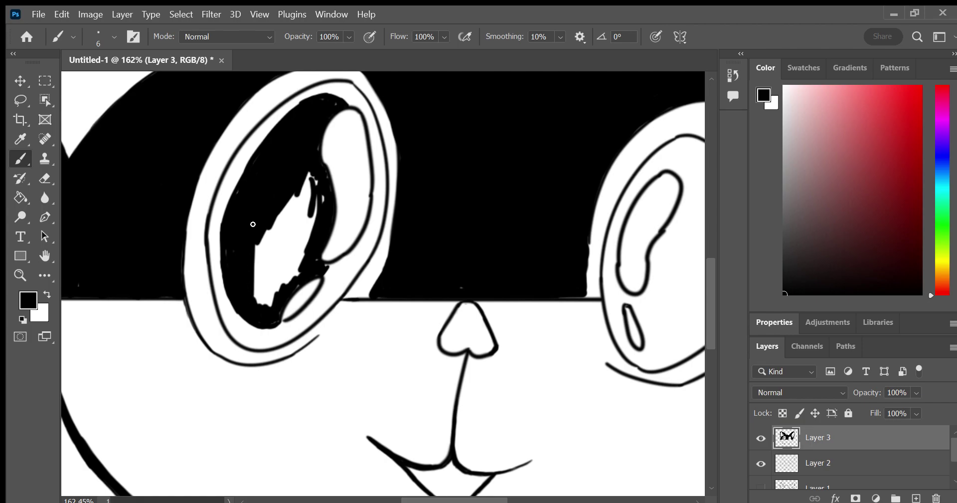
{"action": "mouse_move", "coordinate": [253, 224]}
{"action": "left_mouse_down"}
{"action": "mouse_move", "coordinate": [267, 205]}
{"action": "mouse_move", "coordinate": [279, 214]}
{"action": "mouse_move", "coordinate": [291, 183]}
{"action": "mouse_move", "coordinate": [287, 235]}
{"action": "mouse_move", "coordinate": [308, 156]}
{"action": "mouse_move", "coordinate": [288, 282]}
{"action": "mouse_move", "coordinate": [304, 229]}
{"action": "mouse_move", "coordinate": [291, 255]}
{"action": "mouse_move", "coordinate": [302, 195]}
{"action": "mouse_move", "coordinate": [307, 219]}
{"action": "mouse_move", "coordinate": [321, 201]}
{"action": "mouse_move", "coordinate": [311, 180]}
{"action": "mouse_move", "coordinate": [299, 187]}
{"action": "left_mouse_up"}
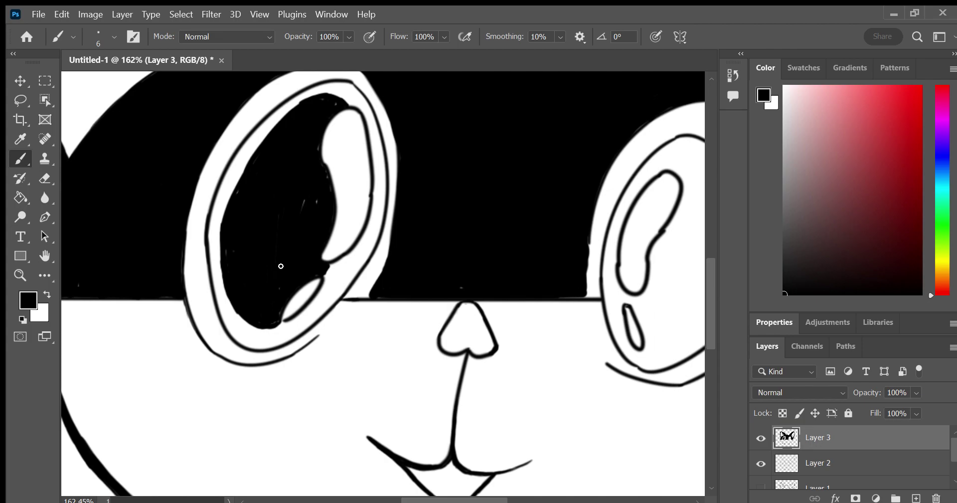
Draw a bold black arc along the right eye's inner outline, retrying the stroke until it fits
{"action": "left_click", "coordinate": [44, 256]}
{"action": "left_click_drag", "start_coordinate": [154, 316], "coordinate": [70, 335]}
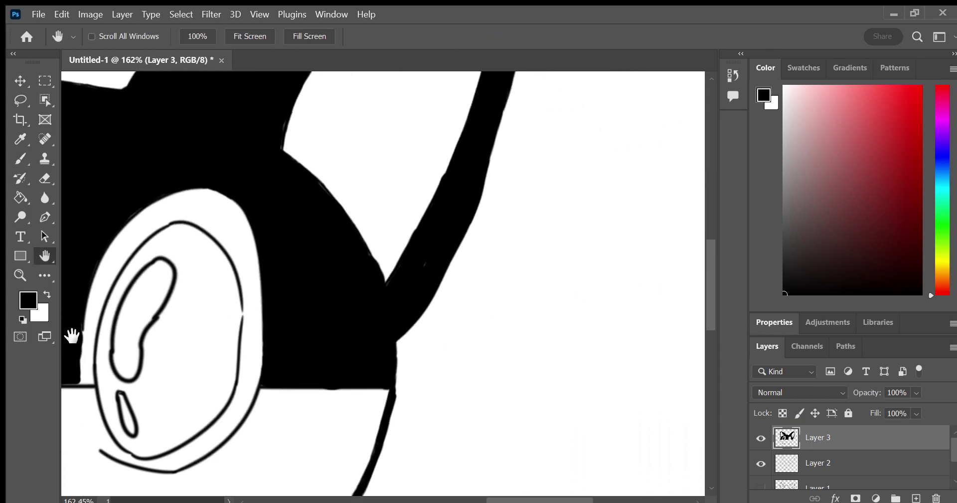
{"action": "left_click_drag", "start_coordinate": [139, 225], "coordinate": [344, 95]}
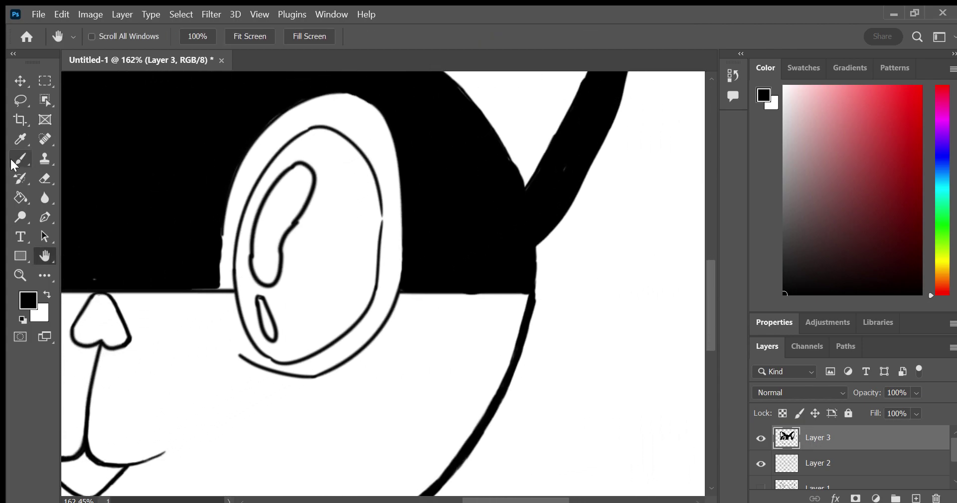
{"action": "left_click", "coordinate": [19, 159]}
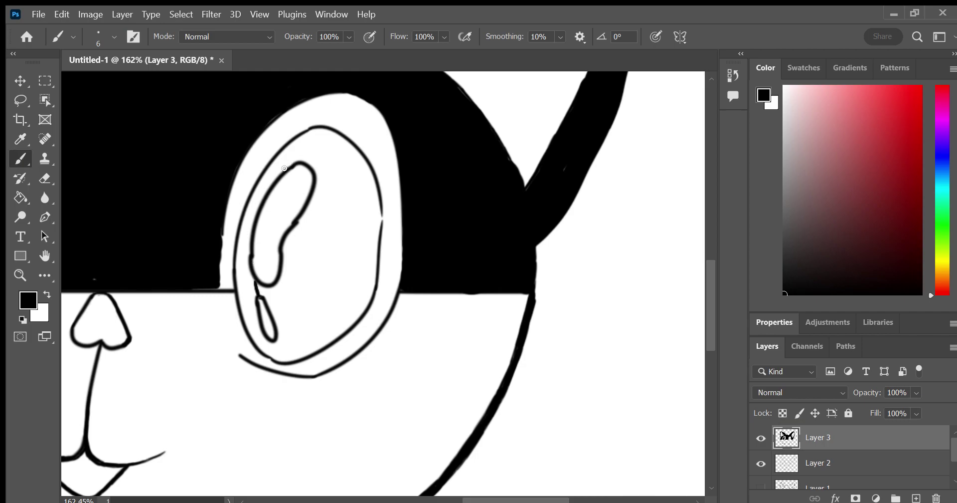
{"action": "left_click_drag", "start_coordinate": [285, 168], "coordinate": [360, 203]}
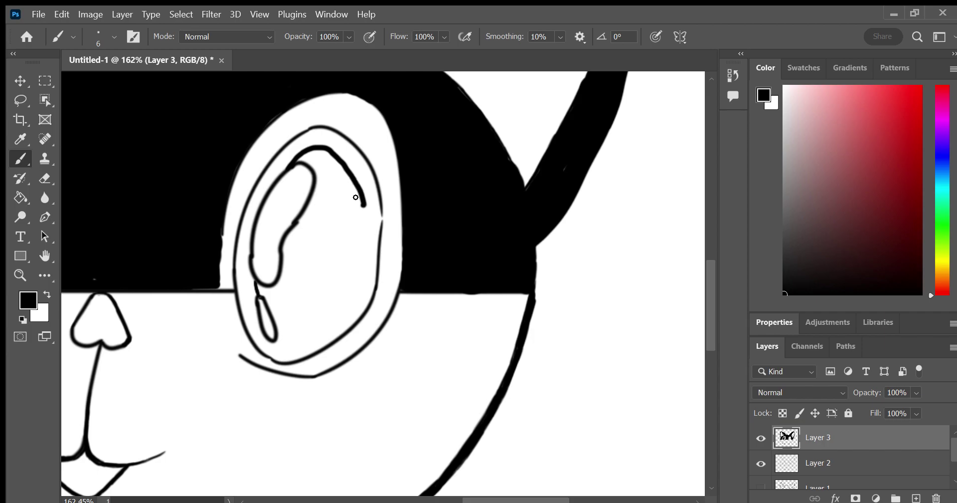
{"action": "key", "text": "ctrl+z"}
{"action": "mouse_move", "coordinate": [290, 164]}
{"action": "left_mouse_down"}
{"action": "mouse_move", "coordinate": [347, 149]}
{"action": "mouse_move", "coordinate": [368, 199]}
{"action": "left_mouse_up"}
{"action": "key", "text": "ctrl+z"}
{"action": "mouse_move", "coordinate": [282, 168]}
{"action": "left_mouse_down"}
{"action": "mouse_move", "coordinate": [332, 142]}
{"action": "mouse_move", "coordinate": [351, 172]}
{"action": "left_mouse_up"}
{"action": "key", "text": "ctrl+z"}
{"action": "mouse_move", "coordinate": [284, 169]}
{"action": "left_mouse_down"}
{"action": "mouse_move", "coordinate": [342, 157]}
{"action": "mouse_move", "coordinate": [360, 250]}
{"action": "mouse_move", "coordinate": [306, 337]}
{"action": "left_mouse_up"}
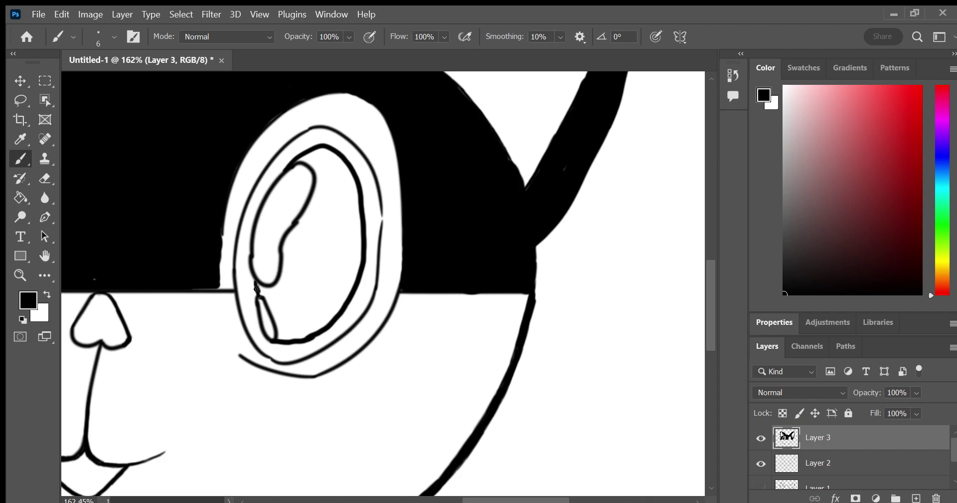
Paint the pupil solid black around the large highlight, then erase the small lower highlight back out
{"action": "mouse_move", "coordinate": [257, 283]}
{"action": "left_mouse_down"}
{"action": "mouse_move", "coordinate": [282, 338]}
{"action": "mouse_move", "coordinate": [279, 322]}
{"action": "mouse_move", "coordinate": [307, 330]}
{"action": "mouse_move", "coordinate": [327, 284]}
{"action": "mouse_move", "coordinate": [329, 307]}
{"action": "mouse_move", "coordinate": [353, 273]}
{"action": "mouse_move", "coordinate": [357, 257]}
{"action": "mouse_move", "coordinate": [341, 260]}
{"action": "mouse_move", "coordinate": [346, 239]}
{"action": "mouse_move", "coordinate": [341, 279]}
{"action": "mouse_move", "coordinate": [356, 257]}
{"action": "mouse_move", "coordinate": [347, 182]}
{"action": "mouse_move", "coordinate": [350, 247]}
{"action": "mouse_move", "coordinate": [351, 184]}
{"action": "mouse_move", "coordinate": [355, 239]}
{"action": "left_mouse_up"}
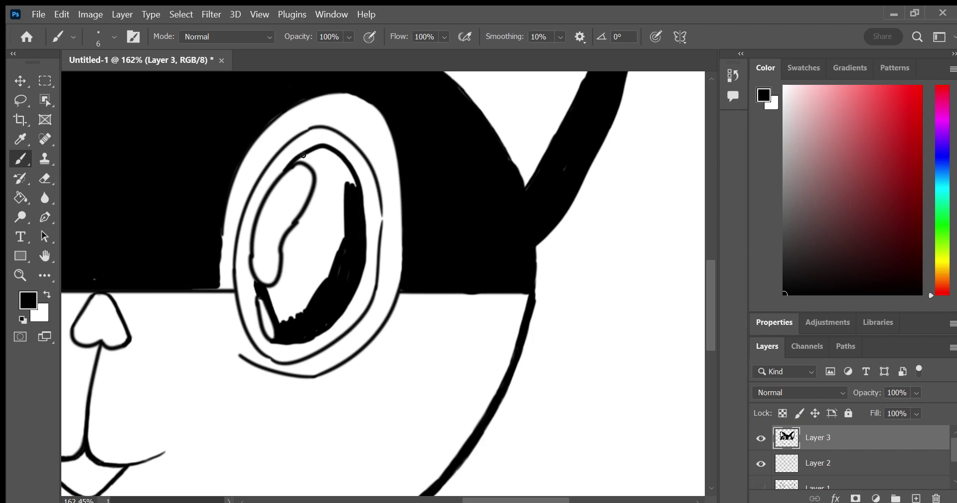
{"action": "left_click_drag", "start_coordinate": [305, 162], "coordinate": [308, 148]}
{"action": "key", "text": "ctrl+z"}
{"action": "mouse_move", "coordinate": [333, 156]}
{"action": "left_mouse_down"}
{"action": "mouse_move", "coordinate": [343, 164]}
{"action": "mouse_move", "coordinate": [313, 170]}
{"action": "left_mouse_up"}
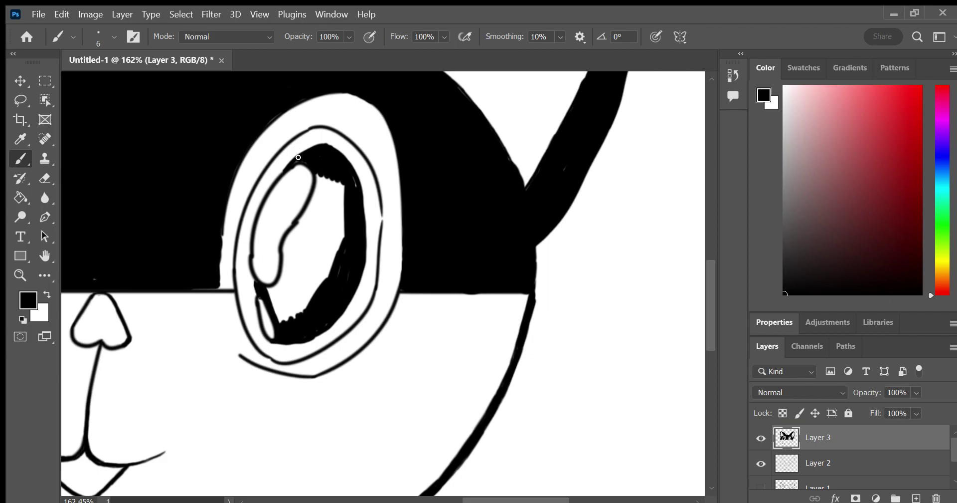
{"action": "mouse_move", "coordinate": [348, 186]}
{"action": "left_mouse_down"}
{"action": "mouse_move", "coordinate": [322, 214]}
{"action": "mouse_move", "coordinate": [316, 200]}
{"action": "mouse_move", "coordinate": [285, 244]}
{"action": "mouse_move", "coordinate": [299, 299]}
{"action": "mouse_move", "coordinate": [300, 234]}
{"action": "mouse_move", "coordinate": [315, 290]}
{"action": "mouse_move", "coordinate": [303, 215]}
{"action": "mouse_move", "coordinate": [314, 232]}
{"action": "mouse_move", "coordinate": [319, 195]}
{"action": "mouse_move", "coordinate": [343, 247]}
{"action": "left_mouse_up"}
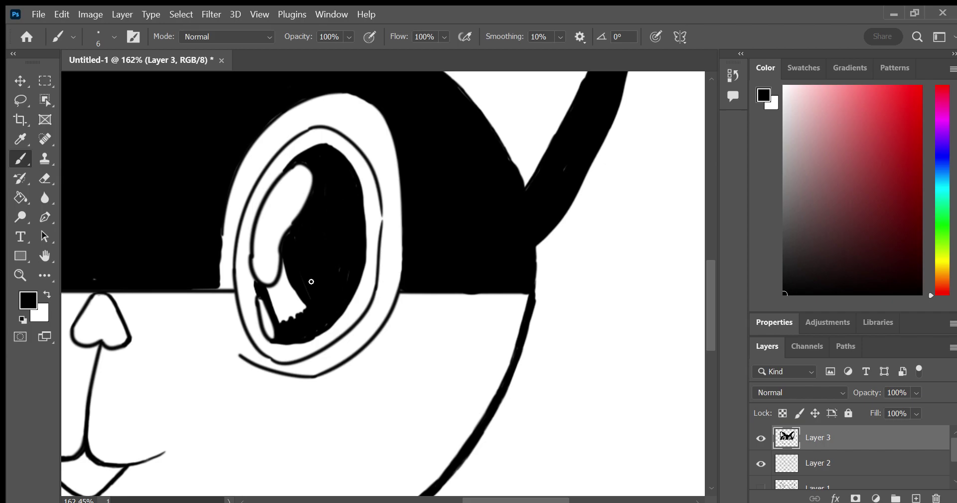
{"action": "mouse_move", "coordinate": [312, 281]}
{"action": "left_mouse_down"}
{"action": "mouse_move", "coordinate": [298, 314]}
{"action": "mouse_move", "coordinate": [301, 280]}
{"action": "mouse_move", "coordinate": [284, 282]}
{"action": "mouse_move", "coordinate": [281, 260]}
{"action": "mouse_move", "coordinate": [271, 289]}
{"action": "mouse_move", "coordinate": [279, 319]}
{"action": "mouse_move", "coordinate": [288, 320]}
{"action": "left_mouse_up"}
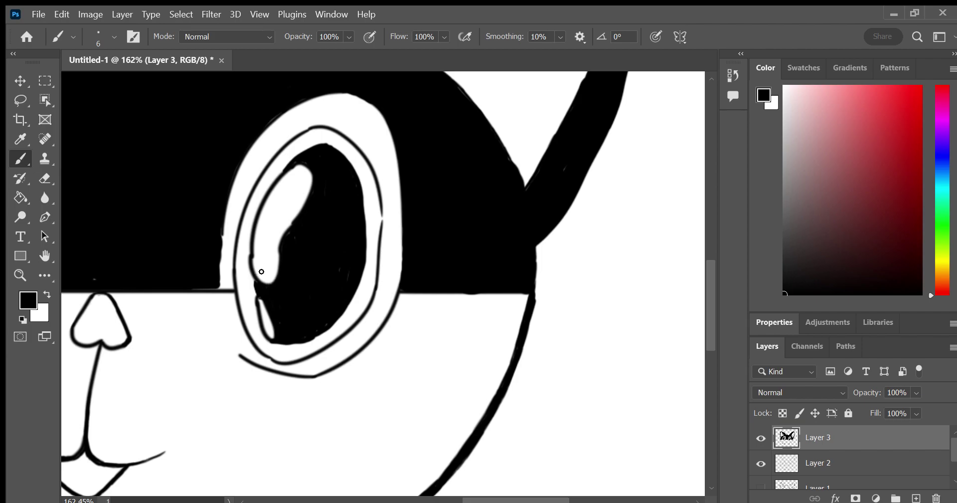
{"action": "mouse_move", "coordinate": [251, 273]}
{"action": "left_mouse_down"}
{"action": "mouse_move", "coordinate": [257, 205]}
{"action": "mouse_move", "coordinate": [284, 167]}
{"action": "mouse_move", "coordinate": [247, 270]}
{"action": "mouse_move", "coordinate": [254, 301]}
{"action": "left_mouse_up"}
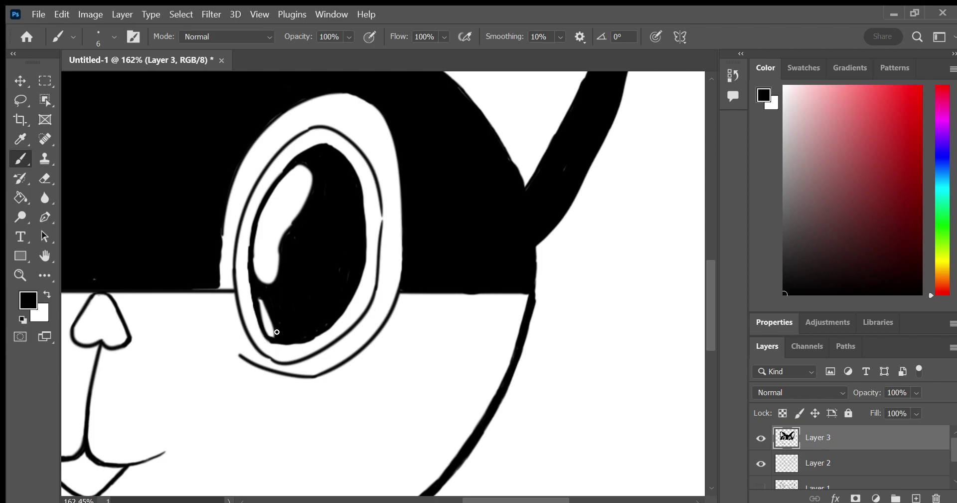
{"action": "key", "text": "e"}
{"action": "left_click_drag", "start_coordinate": [264, 325], "coordinate": [273, 316]}
Tidy the small lower eye highlight by erasing on Layers 2 and 3
{"action": "left_click", "coordinate": [830, 460]}
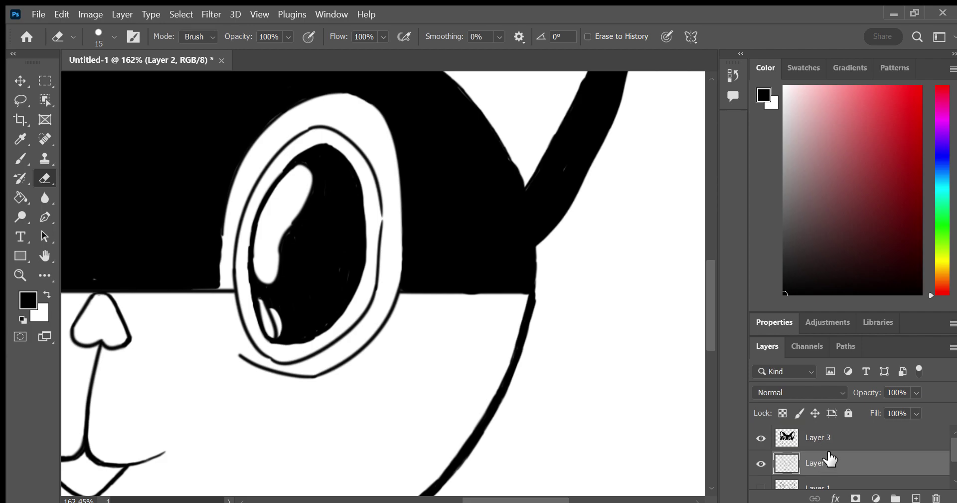
{"action": "mouse_move", "coordinate": [272, 316]}
{"action": "left_mouse_down"}
{"action": "mouse_move", "coordinate": [276, 330]}
{"action": "mouse_move", "coordinate": [272, 314]}
{"action": "left_mouse_up"}
{"action": "left_click", "coordinate": [824, 438]}
{"action": "left_click_drag", "start_coordinate": [262, 301], "coordinate": [260, 297]}
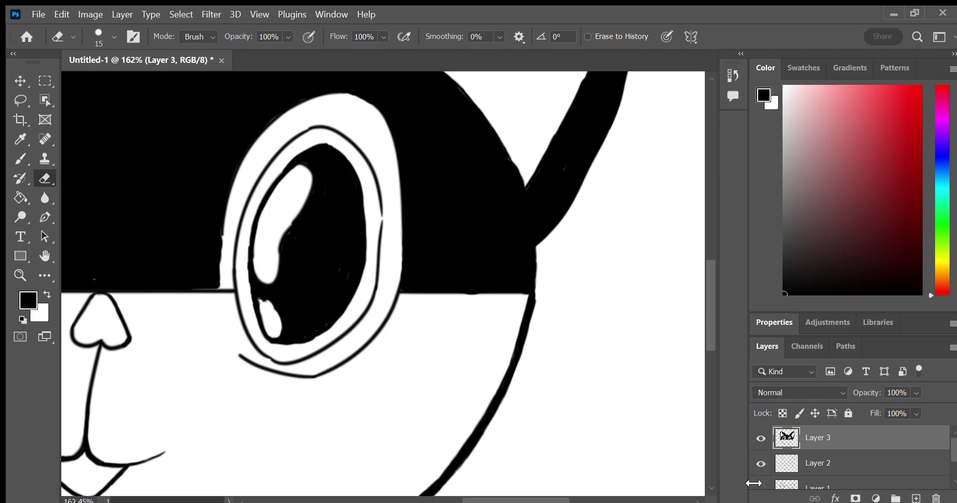
{"action": "key", "text": "space"}
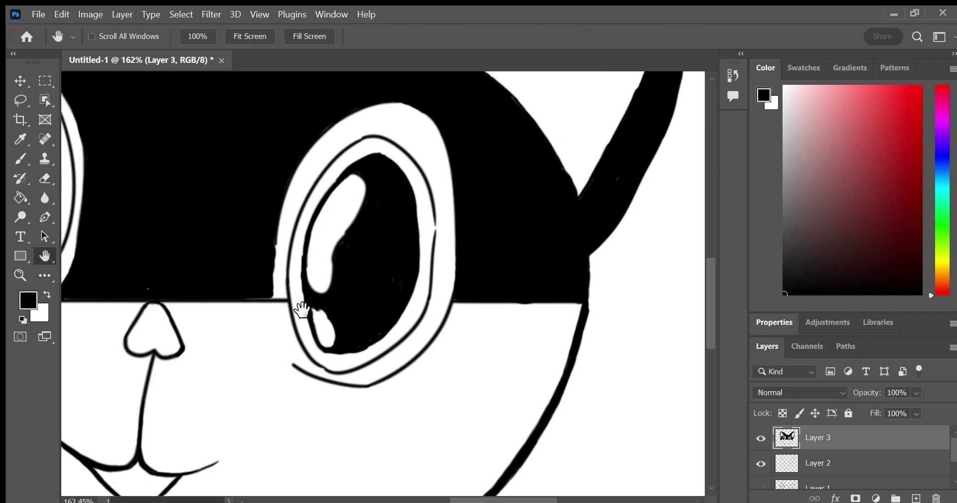
{"action": "left_click_drag", "start_coordinate": [229, 304], "coordinate": [484, 298]}
{"action": "scroll", "coordinate": [484, 298], "scroll_direction": "up", "scroll_amount": 2}
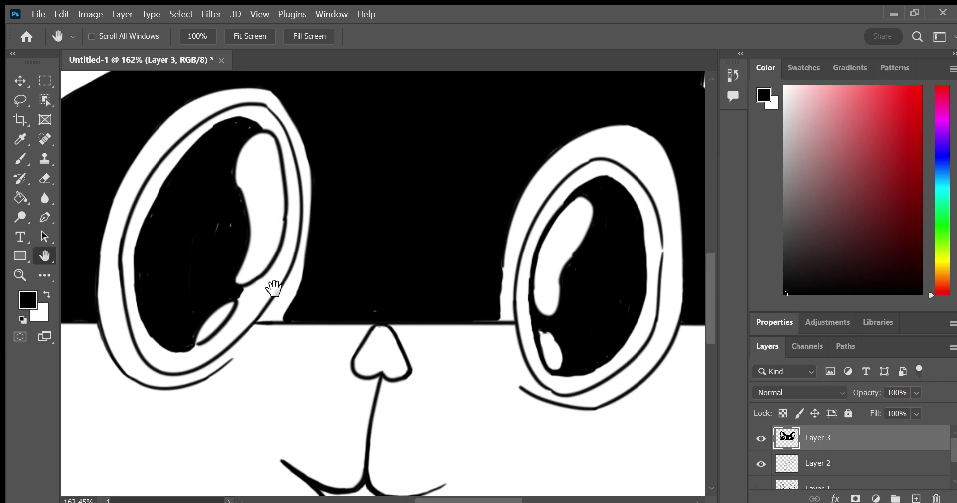
{"action": "left_click", "coordinate": [23, 156]}
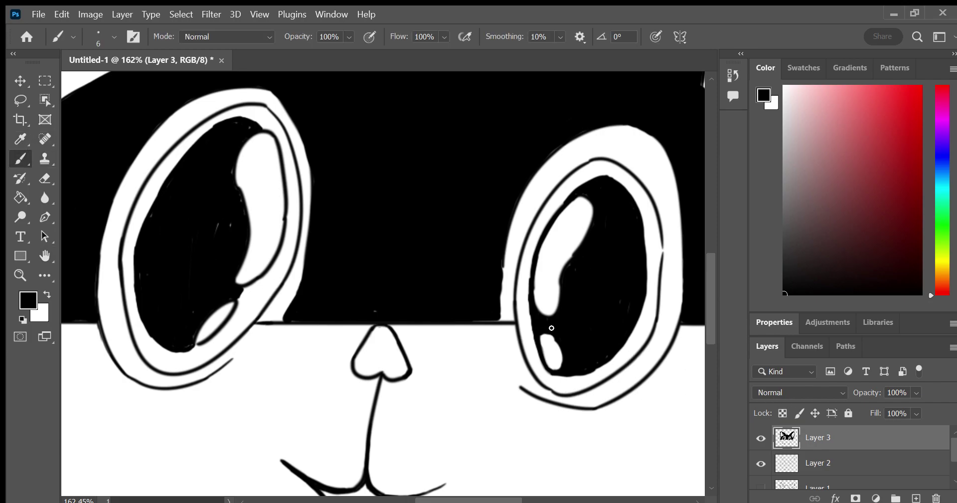
Bring the ear into view and hide Layer 3's black fill, keeping Layer 2 visible
{"action": "key", "text": "space"}
{"action": "left_click_drag", "start_coordinate": [180, 314], "coordinate": [379, 177]}
{"action": "scroll", "coordinate": [314, 314], "scroll_direction": "down", "scroll_amount": 3}
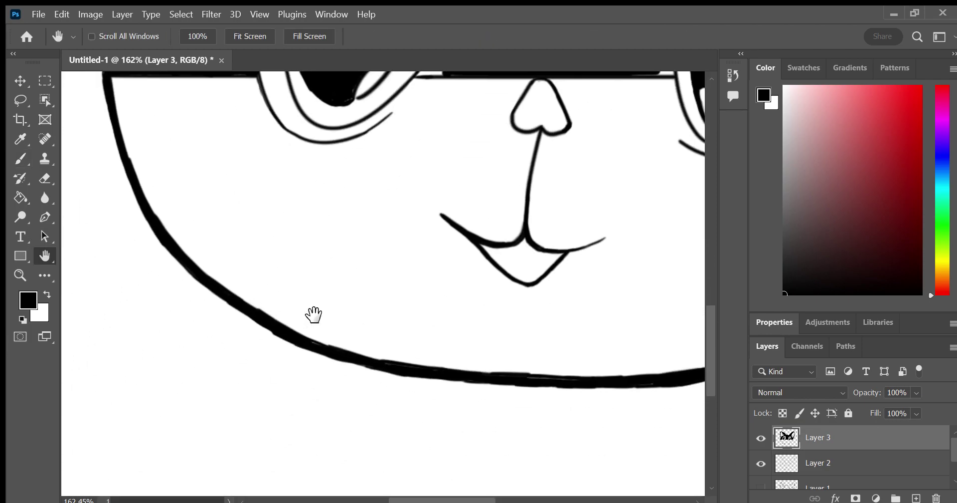
{"action": "mouse_move", "coordinate": [314, 314]}
{"action": "left_mouse_down"}
{"action": "mouse_move", "coordinate": [383, 410]}
{"action": "mouse_move", "coordinate": [203, 438]}
{"action": "mouse_move", "coordinate": [402, 407]}
{"action": "mouse_move", "coordinate": [595, 396]}
{"action": "mouse_move", "coordinate": [419, 328]}
{"action": "mouse_move", "coordinate": [474, 364]}
{"action": "left_mouse_up"}
{"action": "left_click", "coordinate": [761, 463]}
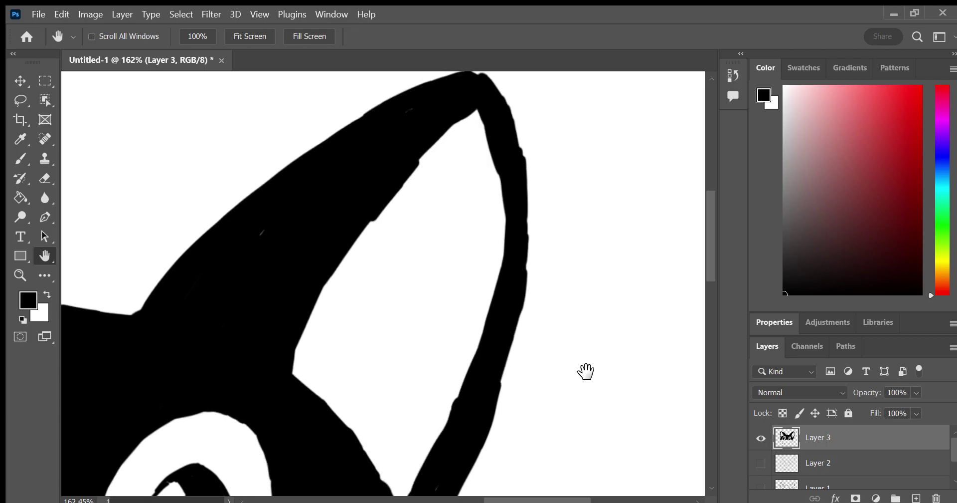
{"action": "mouse_move", "coordinate": [585, 370]}
{"action": "left_mouse_down"}
{"action": "mouse_move", "coordinate": [618, 198]}
{"action": "mouse_move", "coordinate": [603, 262]}
{"action": "mouse_move", "coordinate": [638, 340]}
{"action": "mouse_move", "coordinate": [637, 332]}
{"action": "left_mouse_up"}
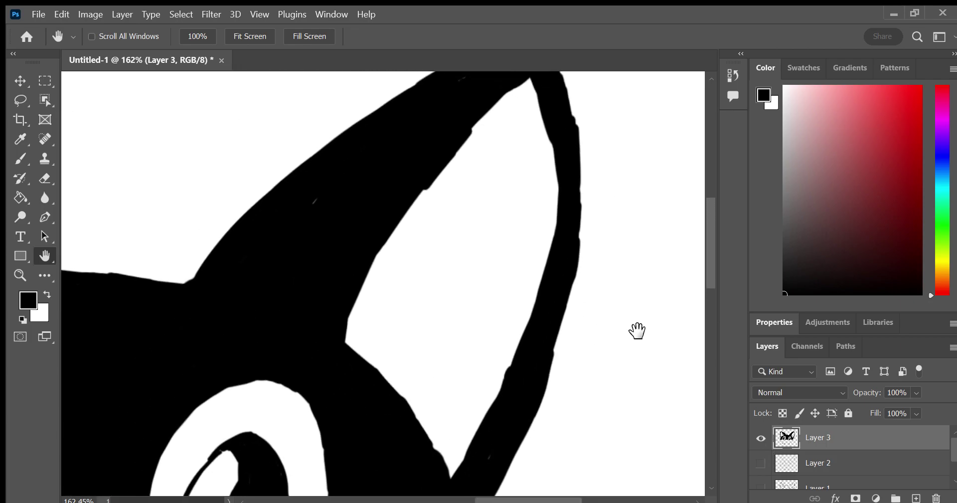
{"action": "left_click", "coordinate": [761, 462]}
{"action": "left_click", "coordinate": [760, 438]}
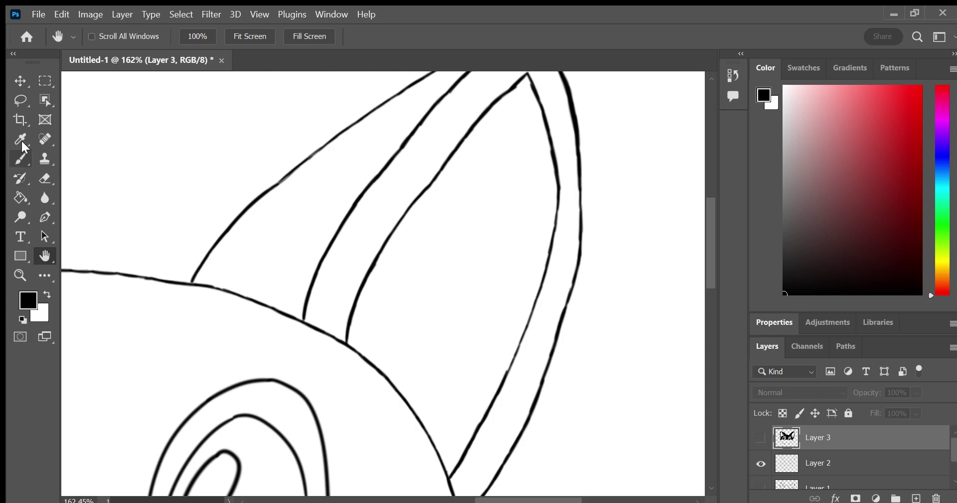
Brush a sampled dark grey stripe along Layer 2's inner left ear line, then re-show and select Layer 3
{"action": "key", "text": "i"}
{"action": "left_click", "coordinate": [18, 162]}
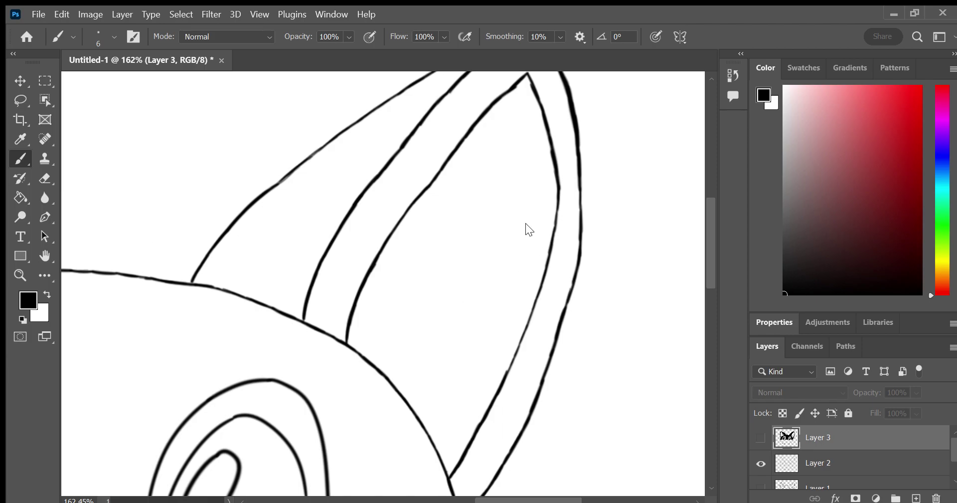
{"action": "left_click", "coordinate": [820, 464]}
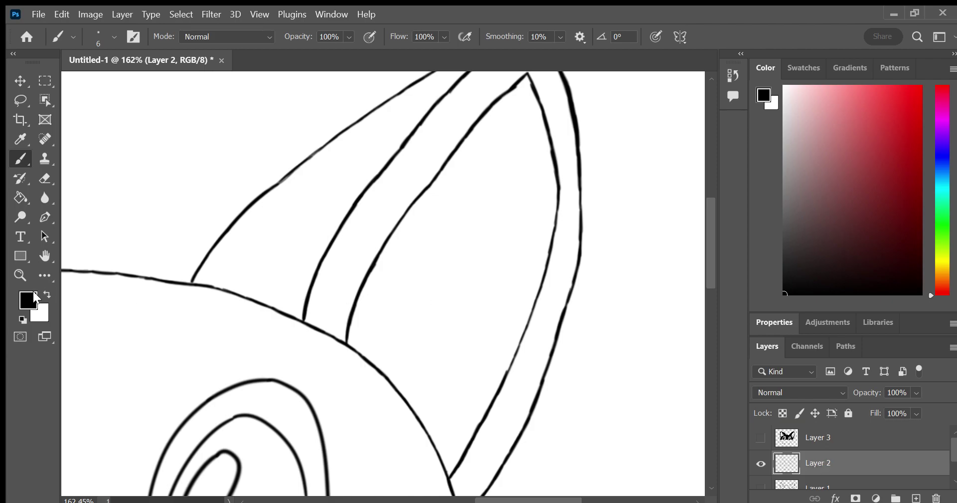
{"action": "key", "text": "i"}
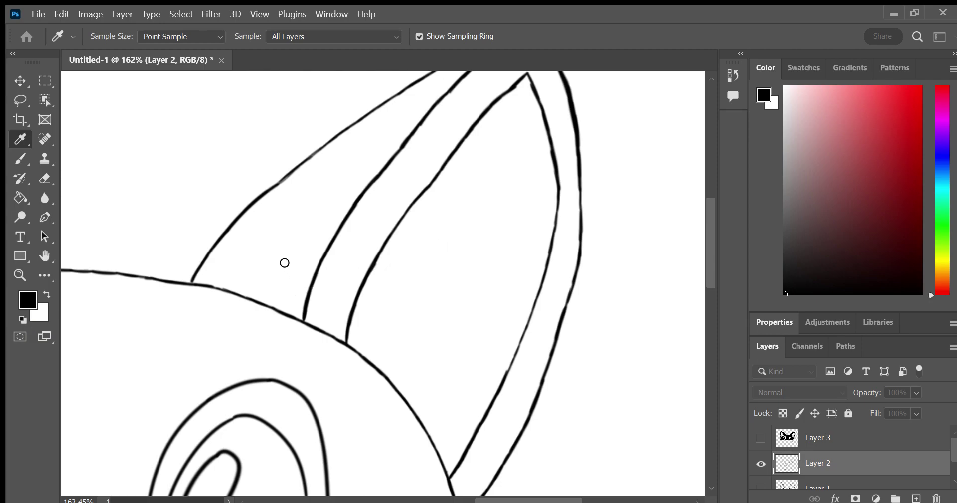
{"action": "left_click", "coordinate": [592, 97]}
{"action": "key", "text": "b"}
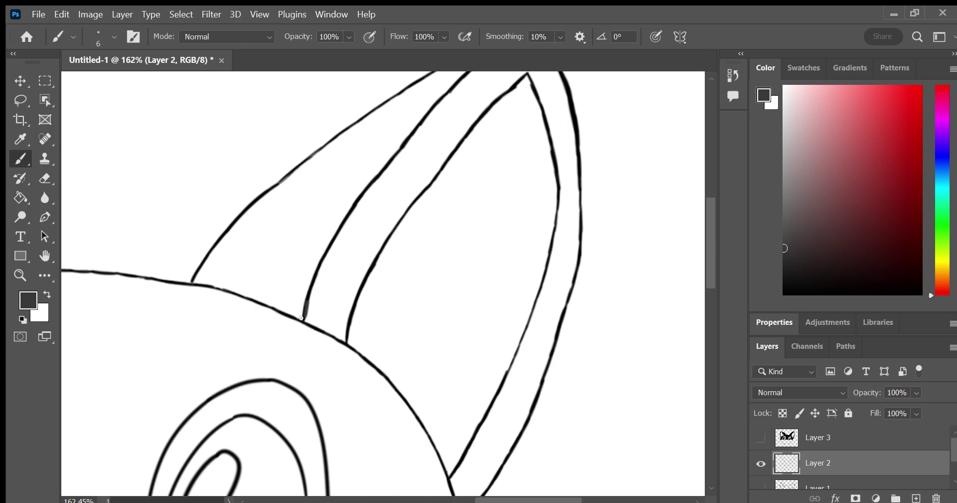
{"action": "left_click_drag", "start_coordinate": [300, 311], "coordinate": [377, 170]}
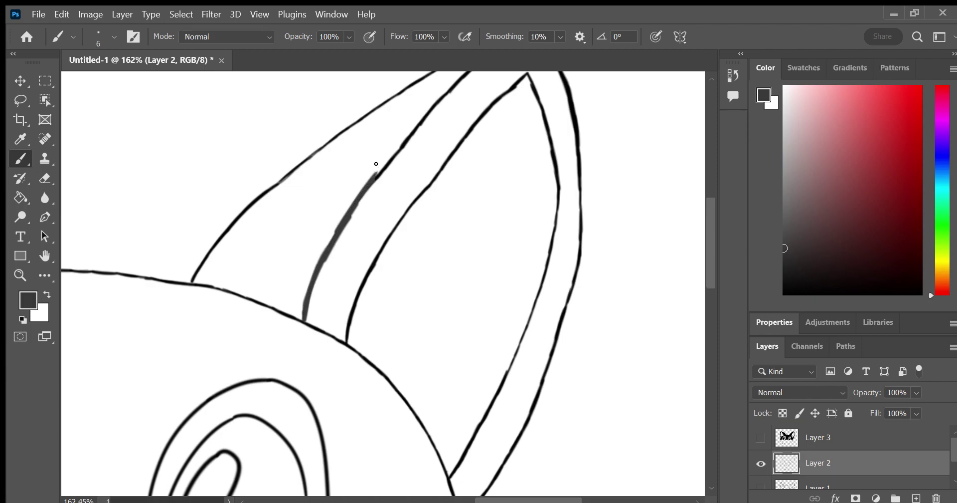
{"action": "left_click", "coordinate": [835, 444]}
{"action": "left_click", "coordinate": [762, 437]}
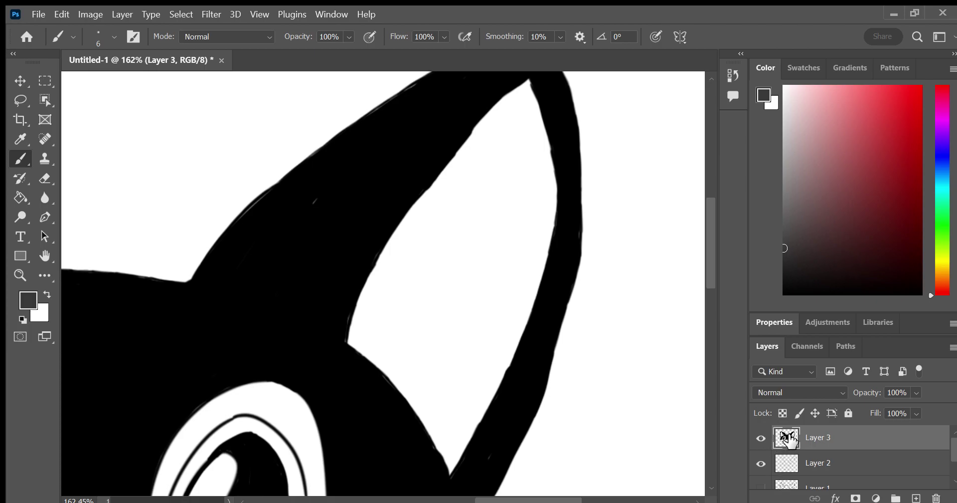
Try moving Layer 3 below Layer 2, revert it, and pan back to the eyes
{"action": "left_click_drag", "start_coordinate": [832, 465], "coordinate": [829, 474]}
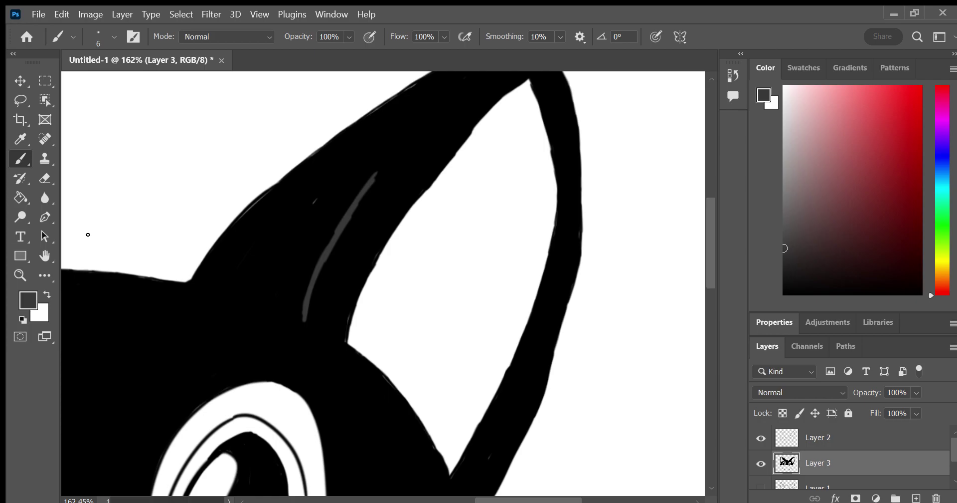
{"action": "key", "text": "ctrl+bracketright"}
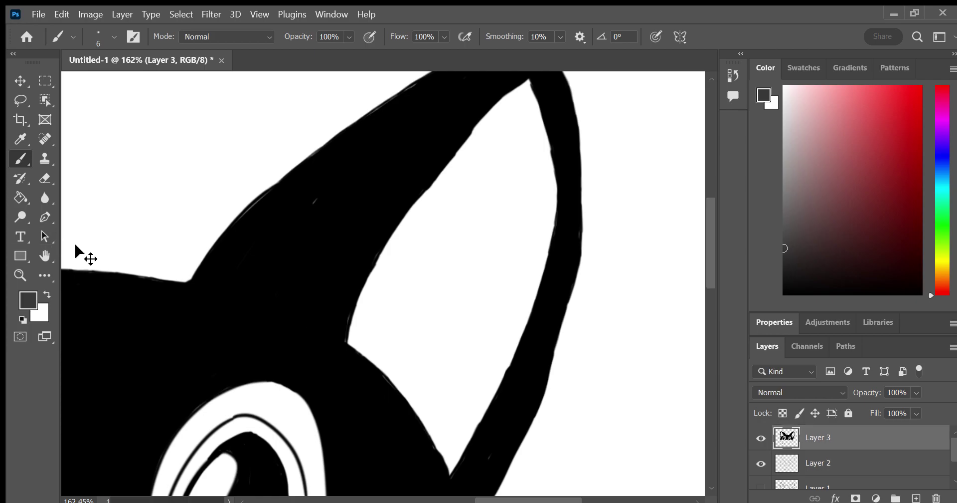
{"action": "left_click", "coordinate": [50, 252]}
{"action": "left_click_drag", "start_coordinate": [398, 378], "coordinate": [449, 96]}
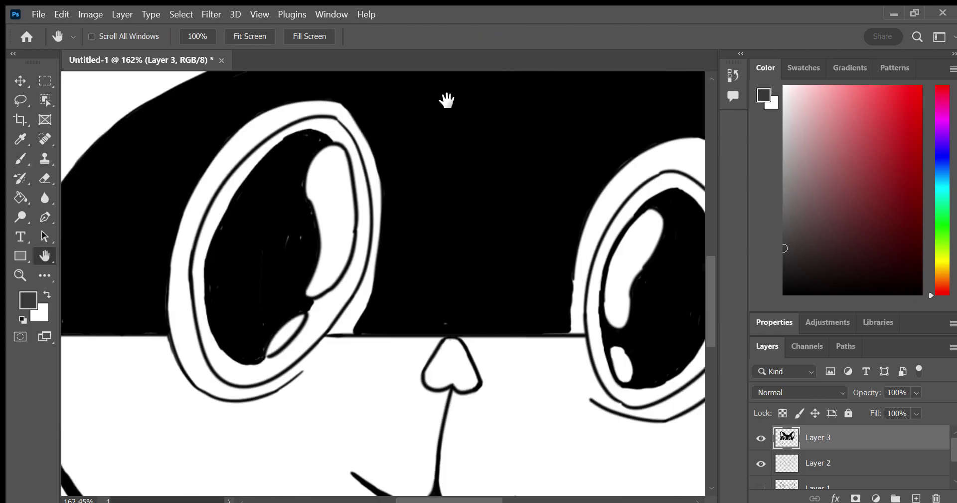
{"action": "left_click_drag", "start_coordinate": [65, 274], "coordinate": [270, 338]}
{"action": "left_click_drag", "start_coordinate": [282, 110], "coordinate": [284, 286]}
{"action": "left_click", "coordinate": [21, 158]}
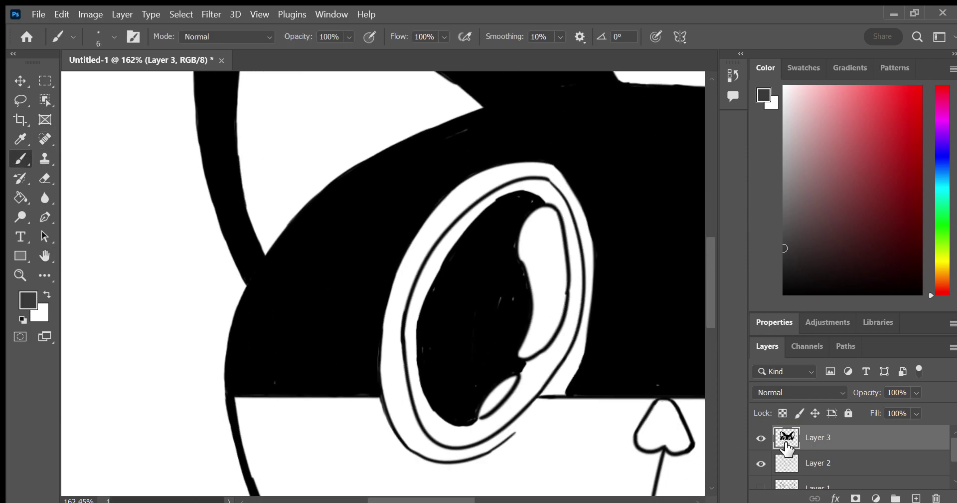
Bucket-fill Layer 2's line art dark grey, then place Layer 3 beneath Layer 2
{"action": "left_click", "coordinate": [760, 437]}
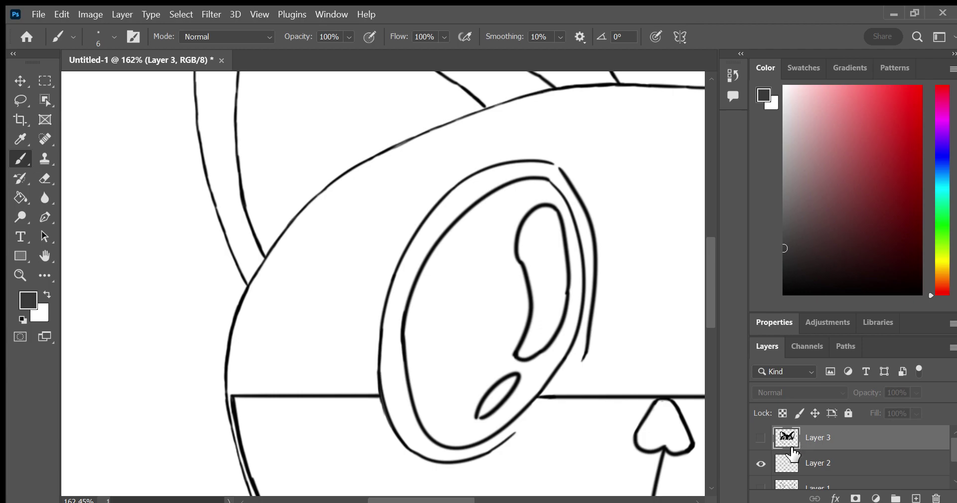
{"action": "left_click", "coordinate": [821, 465]}
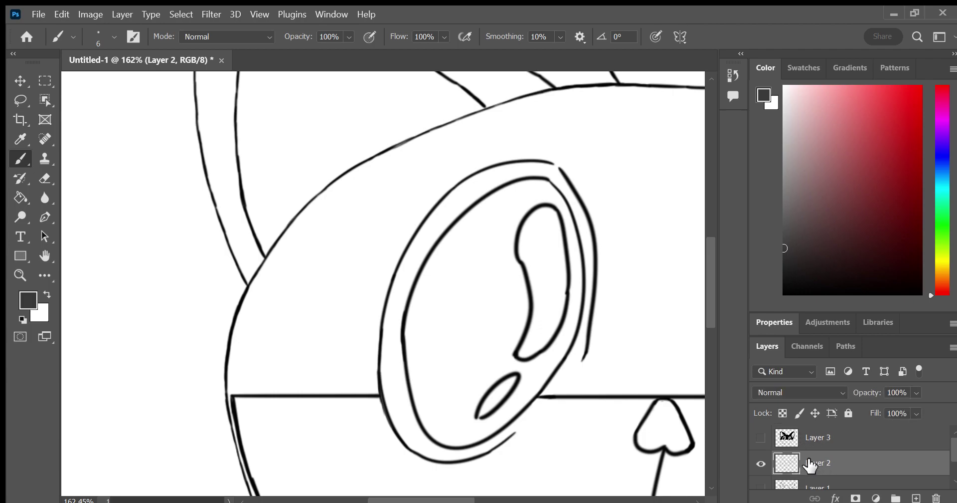
{"action": "left_click", "coordinate": [16, 200]}
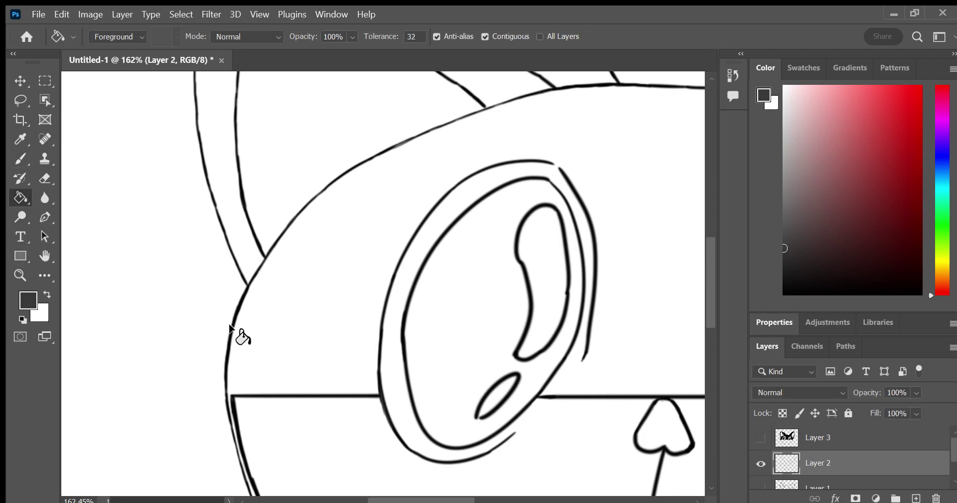
{"action": "left_click", "coordinate": [236, 330]}
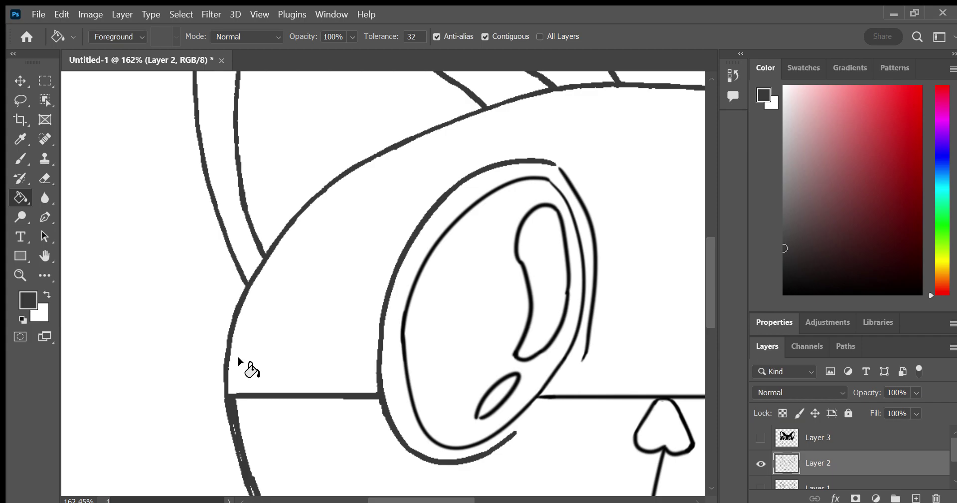
{"action": "left_click", "coordinate": [828, 437]}
{"action": "left_click", "coordinate": [761, 438]}
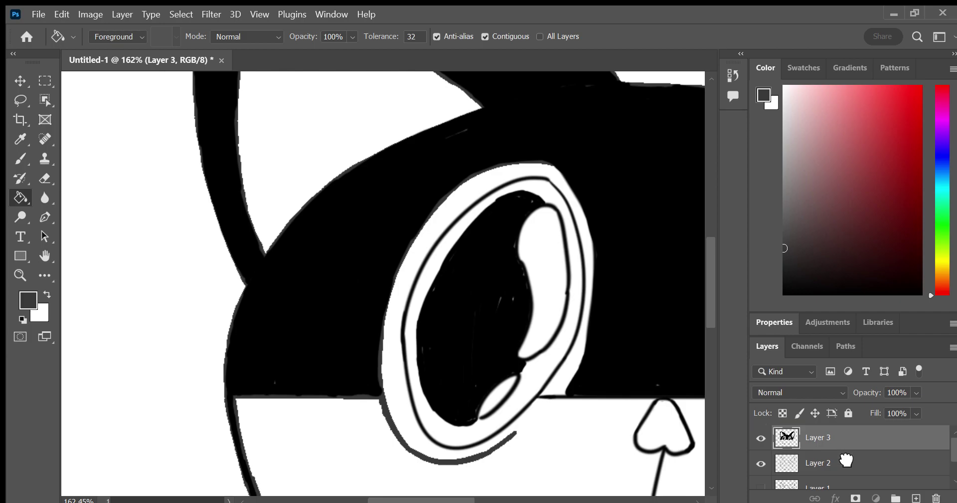
{"action": "left_click_drag", "start_coordinate": [846, 460], "coordinate": [844, 480]}
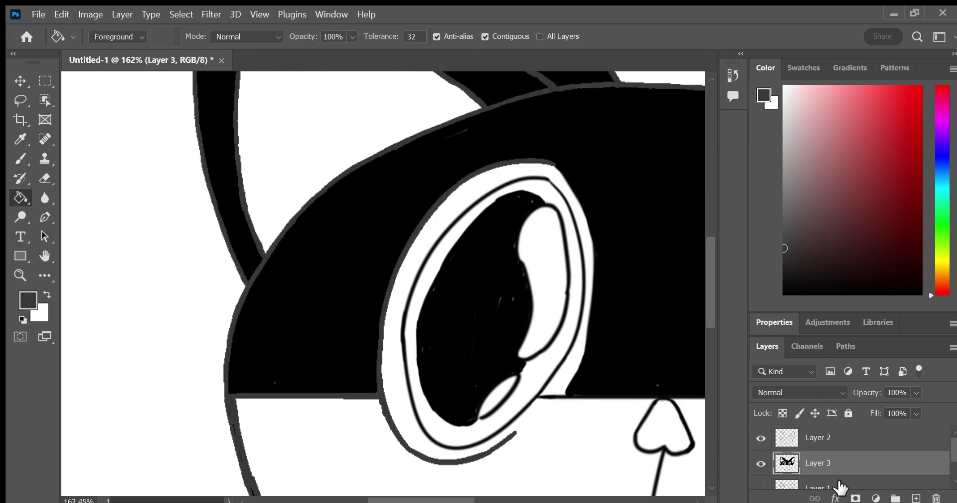
{"action": "left_click", "coordinate": [20, 274]}
Fit the whole cat face in the window
{"action": "left_click", "coordinate": [441, 357]}
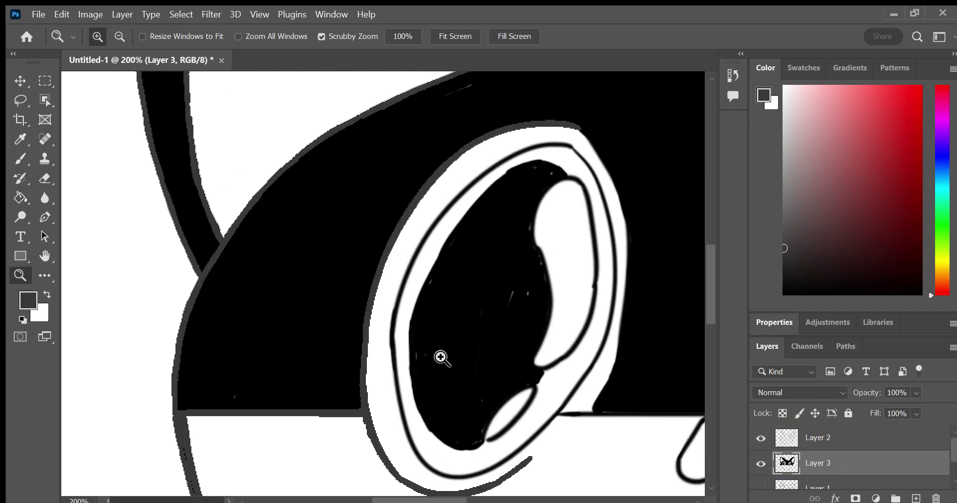
{"action": "mouse_move", "coordinate": [441, 357]}
{"action": "left_mouse_down"}
{"action": "mouse_move", "coordinate": [508, 357]}
{"action": "mouse_move", "coordinate": [484, 364]}
{"action": "left_mouse_up"}
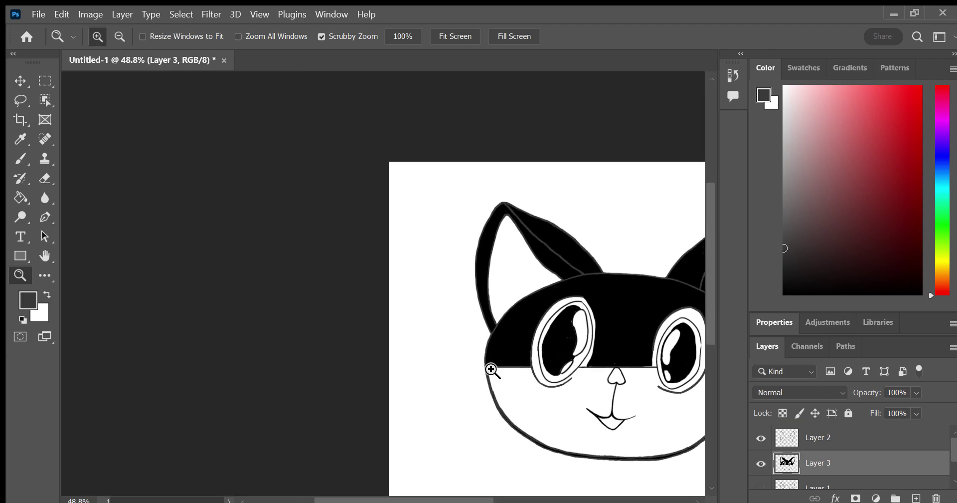
{"action": "double_click", "coordinate": [44, 255]}
{"action": "left_click_drag", "start_coordinate": [203, 327], "coordinate": [150, 342]}
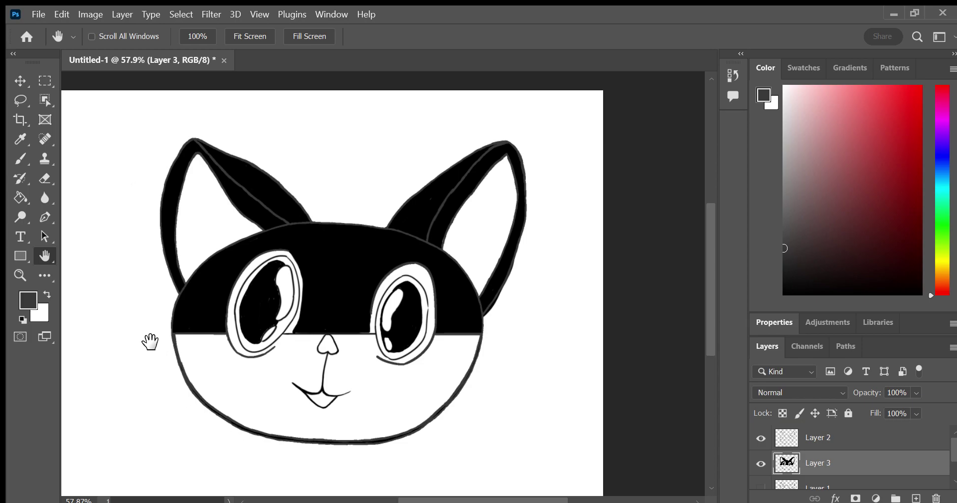
{"action": "key", "text": "z"}
{"action": "scroll", "coordinate": [123, 303], "scroll_direction": "down", "scroll_amount": 1}
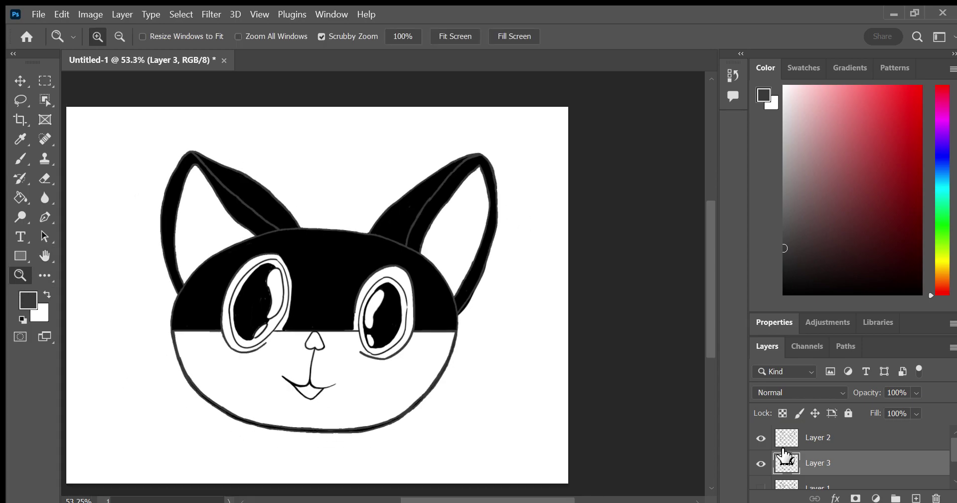
Check each layer's visibility and restore black as the foreground colour for the Paint Bucket
{"action": "left_click", "coordinate": [762, 463]}
{"action": "left_click", "coordinate": [761, 438]}
{"action": "key", "text": "i"}
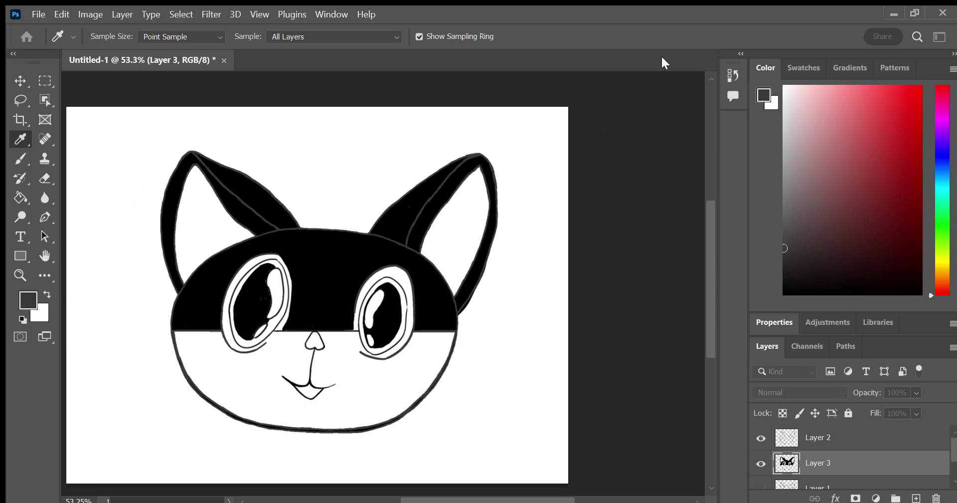
{"action": "key", "text": "x"}
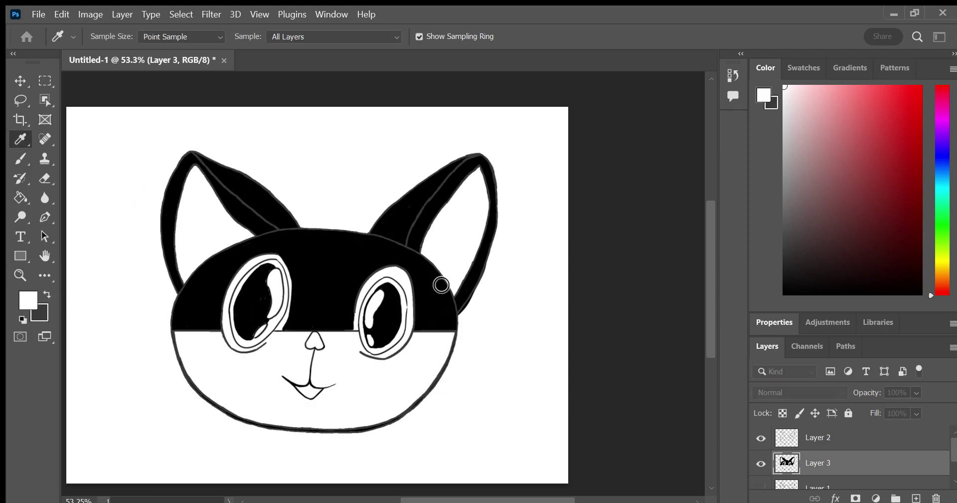
{"action": "key", "text": "x"}
{"action": "key", "text": "z"}
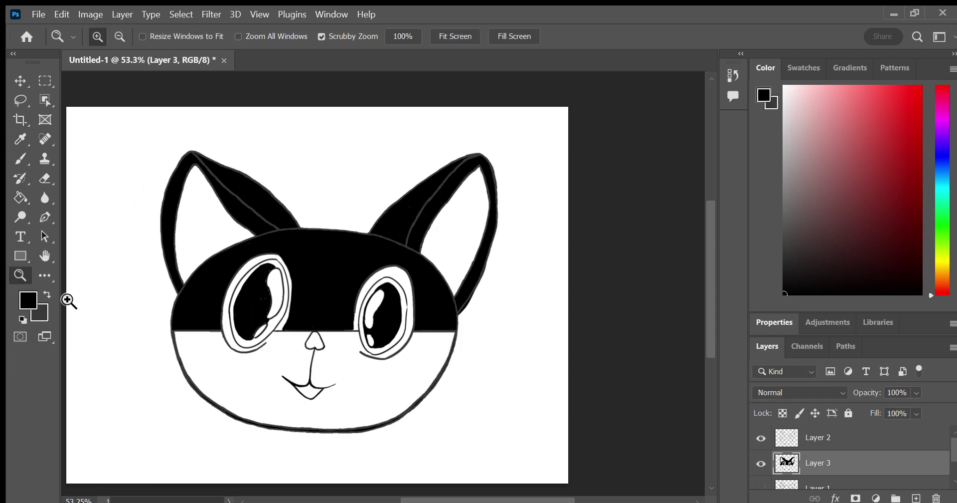
{"action": "left_click", "coordinate": [21, 198]}
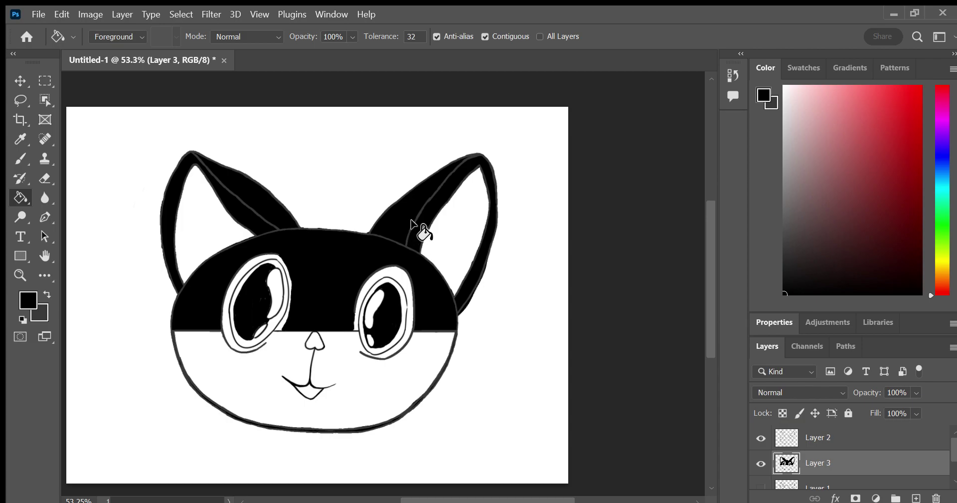
Compare layer visibility, then bucket-fill Layer 2's cat outlines solid black
{"action": "left_click", "coordinate": [761, 438]}
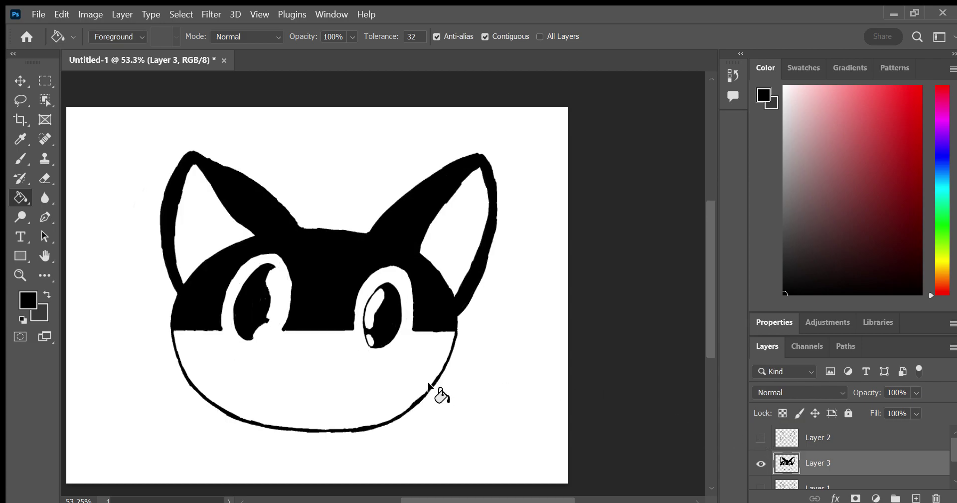
{"action": "key", "text": "ctrl+z"}
{"action": "left_click", "coordinate": [761, 463]}
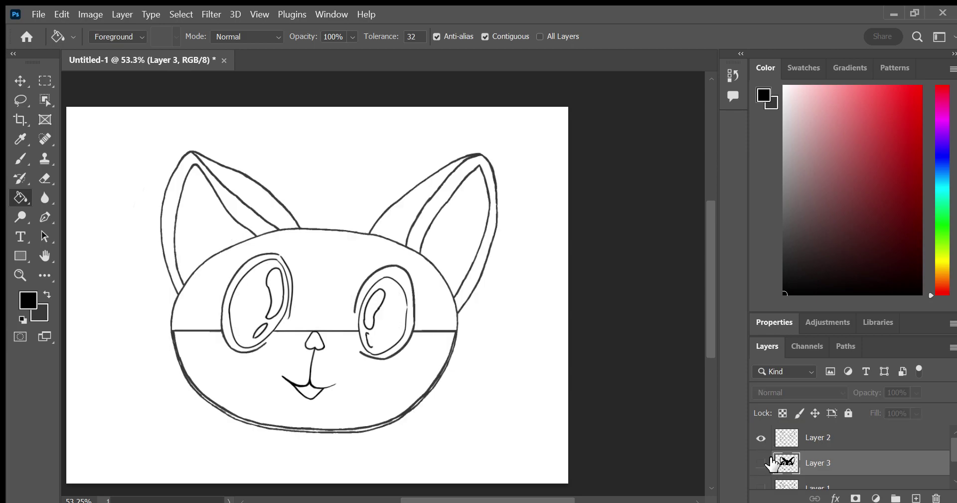
{"action": "left_click", "coordinate": [762, 463]}
{"action": "key", "text": "ctrl+z"}
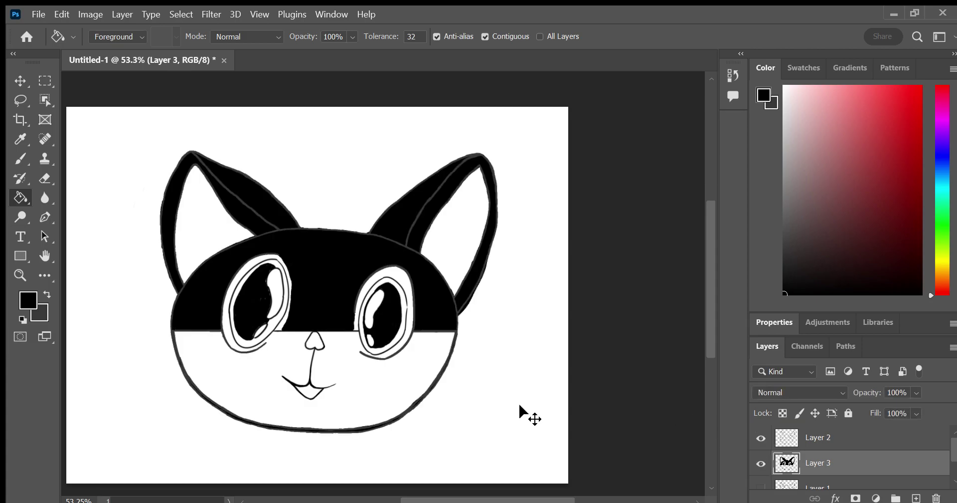
{"action": "left_click", "coordinate": [820, 445]}
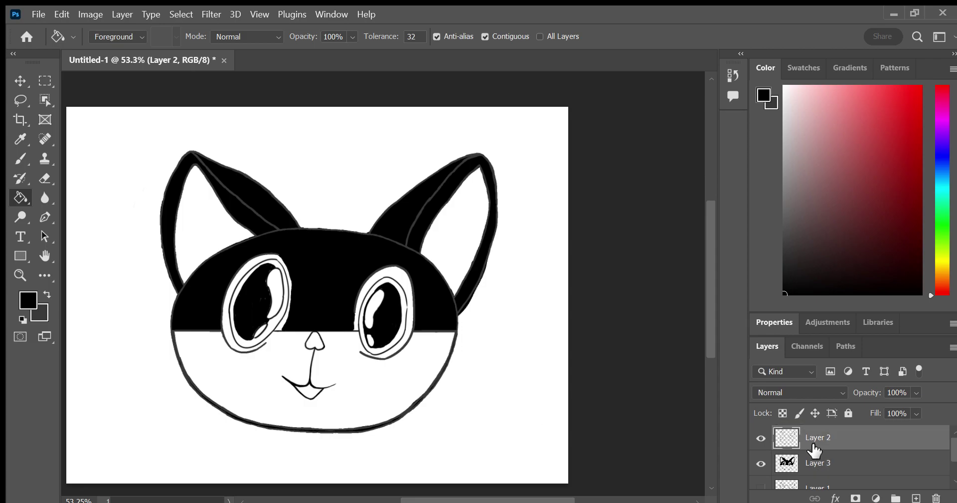
{"action": "left_click", "coordinate": [444, 351]}
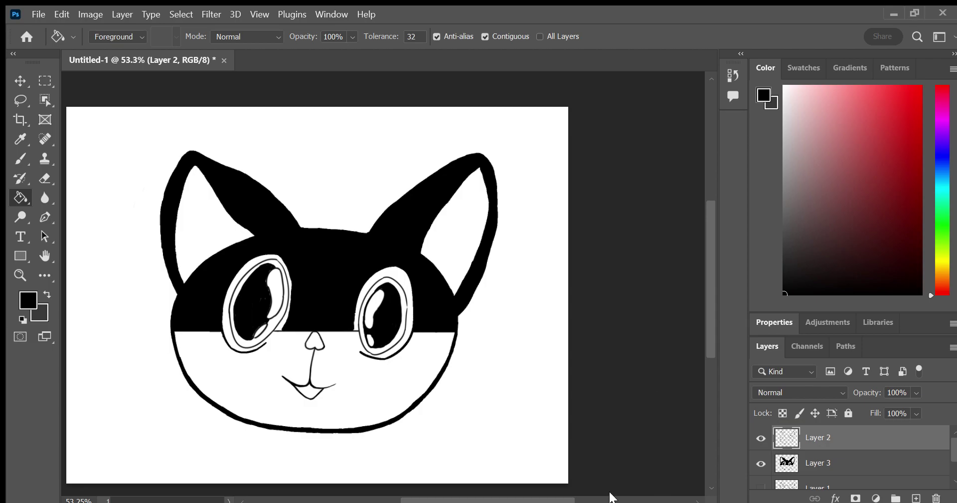
{"action": "left_click", "coordinate": [20, 274]}
{"action": "mouse_move", "coordinate": [364, 315]}
{"action": "left_mouse_down"}
{"action": "mouse_move", "coordinate": [415, 318]}
{"action": "mouse_move", "coordinate": [682, 384]}
{"action": "mouse_move", "coordinate": [587, 416]}
{"action": "mouse_move", "coordinate": [578, 409]}
{"action": "left_mouse_up"}
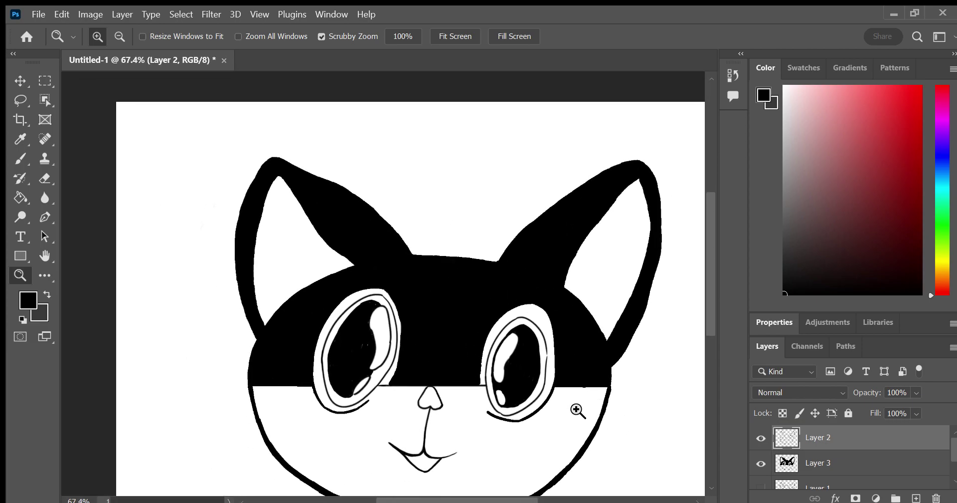
With Layer 3 hidden, bucket-fill Layer 2's outlines dark gray, then show Layer 3 again
{"action": "left_click", "coordinate": [825, 462]}
{"action": "left_click", "coordinate": [761, 463]}
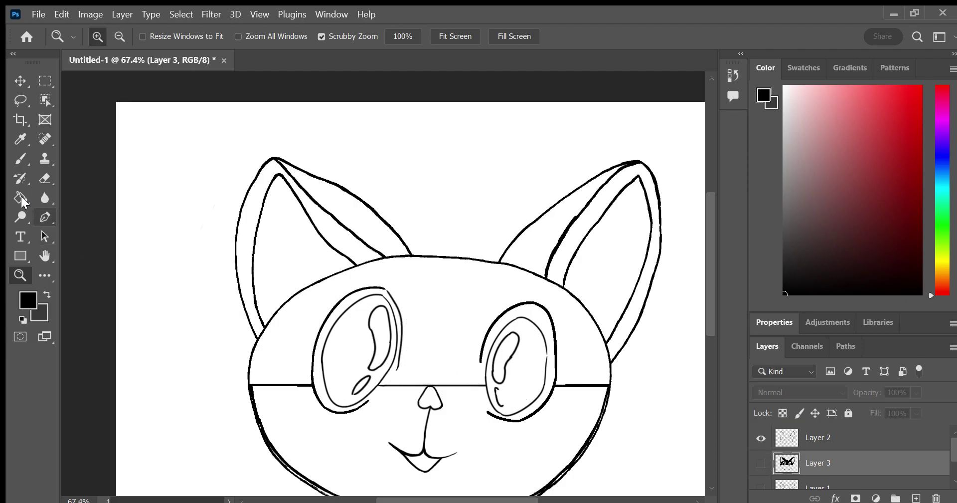
{"action": "left_click", "coordinate": [21, 198]}
{"action": "left_click", "coordinate": [842, 437]}
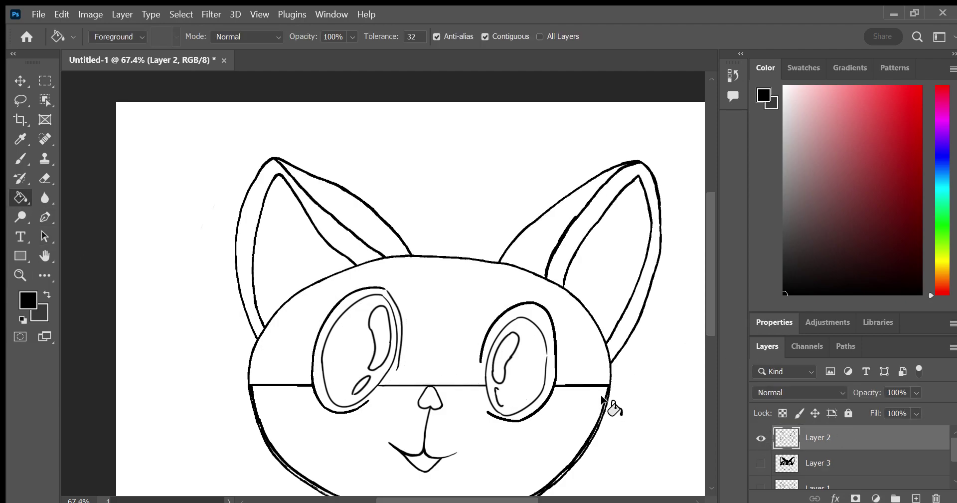
{"action": "left_click", "coordinate": [44, 294]}
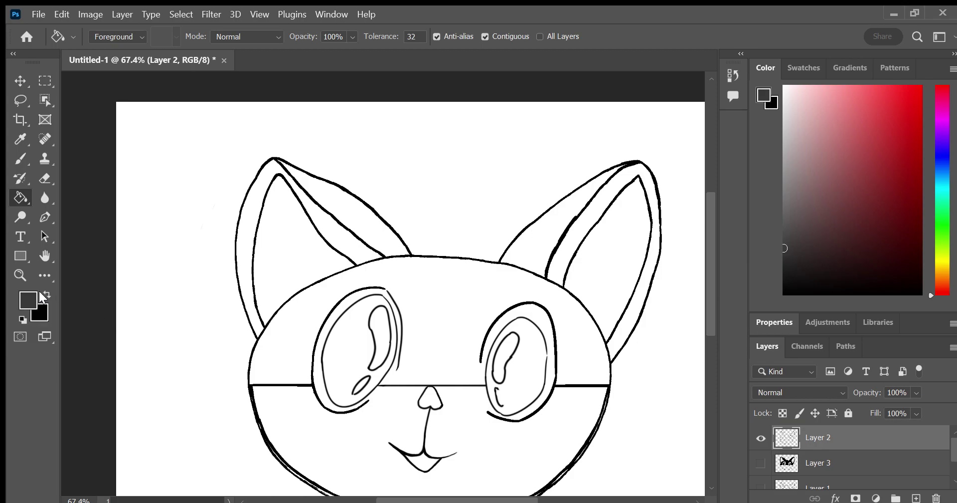
{"action": "left_click", "coordinate": [256, 399]}
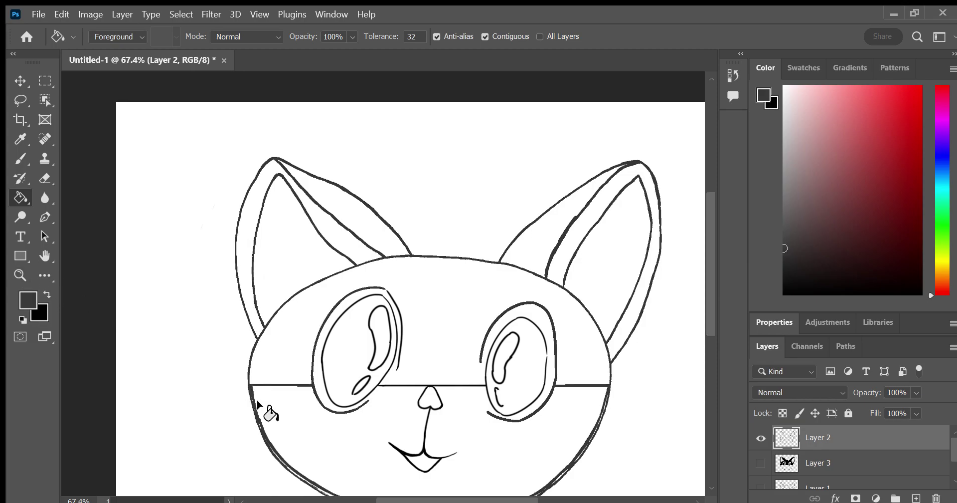
{"action": "left_click", "coordinate": [761, 462]}
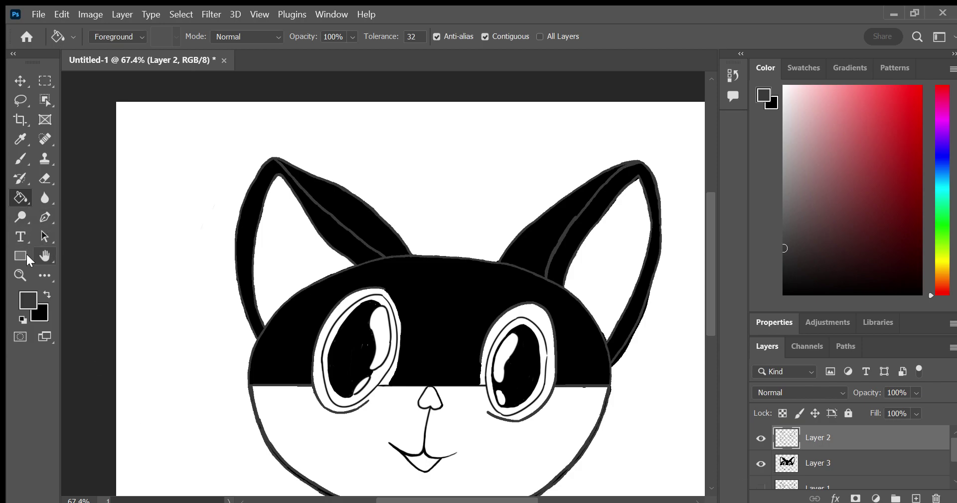
{"action": "left_click", "coordinate": [20, 275]}
{"action": "left_click_drag", "start_coordinate": [578, 279], "coordinate": [634, 294]}
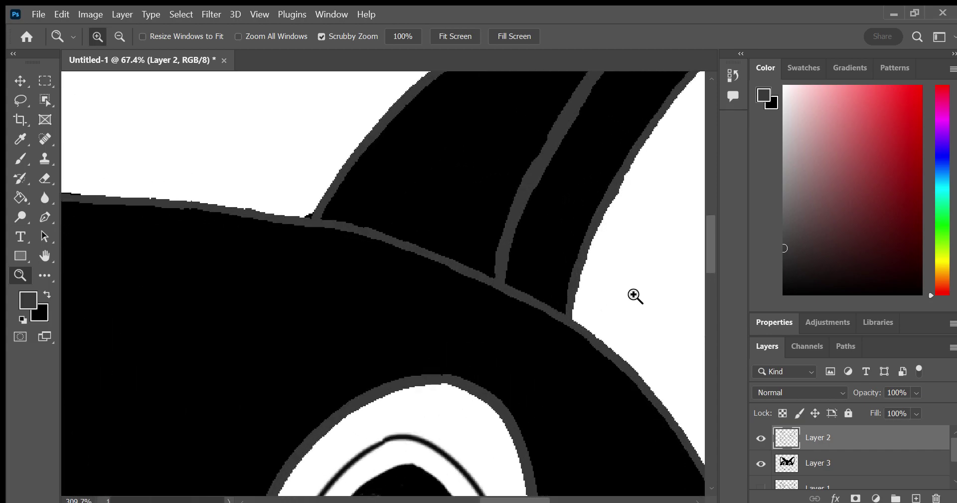
Paint gray strokes down the ear stripe, switching to a larger soft brush
{"action": "key", "text": "h"}
{"action": "left_click_drag", "start_coordinate": [192, 246], "coordinate": [98, 361]}
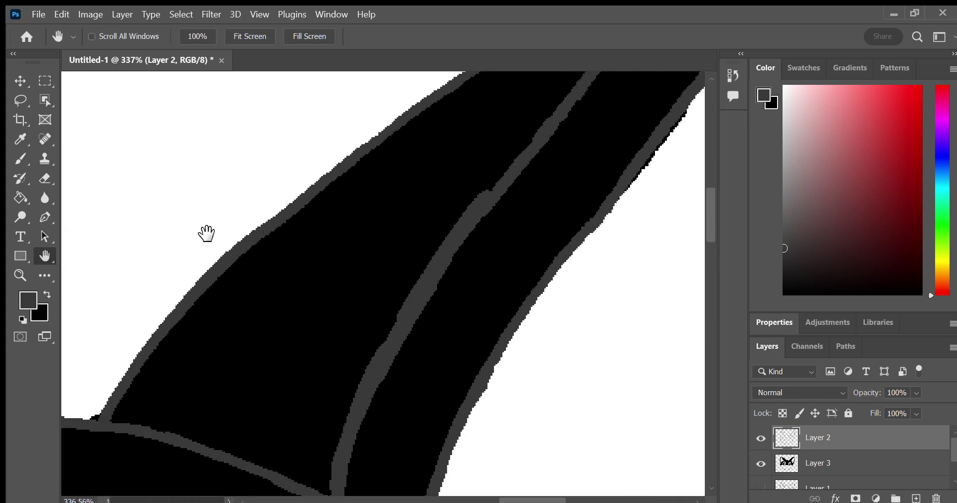
{"action": "left_click", "coordinate": [20, 157]}
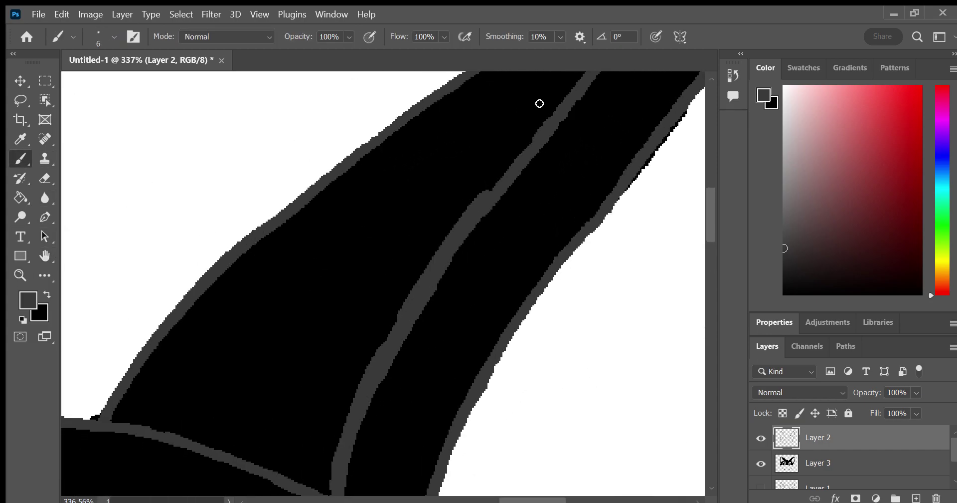
{"action": "mouse_move", "coordinate": [538, 102]}
{"action": "left_mouse_down"}
{"action": "mouse_move", "coordinate": [487, 162]}
{"action": "mouse_move", "coordinate": [466, 207]}
{"action": "left_mouse_up"}
{"action": "mouse_move", "coordinate": [523, 131]}
{"action": "left_mouse_down"}
{"action": "mouse_move", "coordinate": [398, 290]}
{"action": "mouse_move", "coordinate": [342, 387]}
{"action": "mouse_move", "coordinate": [356, 369]}
{"action": "left_mouse_up"}
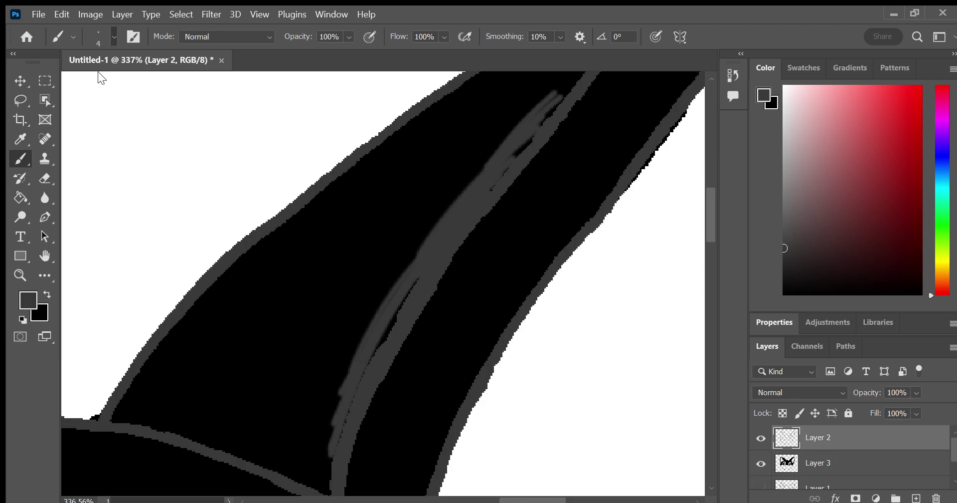
{"action": "key", "text": "period"}
{"action": "mouse_move", "coordinate": [391, 252]}
{"action": "left_mouse_down"}
{"action": "mouse_move", "coordinate": [431, 203]}
{"action": "mouse_move", "coordinate": [404, 284]}
{"action": "mouse_move", "coordinate": [389, 293]}
{"action": "mouse_move", "coordinate": [352, 369]}
{"action": "mouse_move", "coordinate": [509, 133]}
{"action": "mouse_move", "coordinate": [376, 323]}
{"action": "mouse_move", "coordinate": [415, 271]}
{"action": "mouse_move", "coordinate": [320, 470]}
{"action": "mouse_move", "coordinate": [336, 439]}
{"action": "mouse_move", "coordinate": [332, 496]}
{"action": "mouse_move", "coordinate": [351, 423]}
{"action": "left_mouse_up"}
{"action": "mouse_move", "coordinate": [432, 256]}
{"action": "left_mouse_down"}
{"action": "mouse_move", "coordinate": [493, 188]}
{"action": "mouse_move", "coordinate": [551, 83]}
{"action": "left_mouse_up"}
Extend the gray stripe up to the top of the ear
{"action": "key", "text": "h"}
{"action": "left_click_drag", "start_coordinate": [171, 220], "coordinate": [106, 276]}
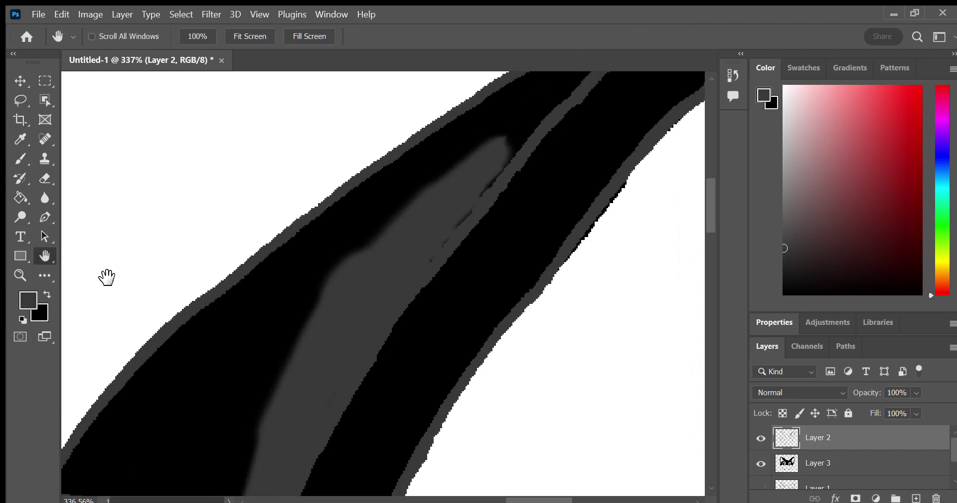
{"action": "left_click", "coordinate": [22, 158]}
{"action": "mouse_move", "coordinate": [538, 133]}
{"action": "left_mouse_down"}
{"action": "mouse_move", "coordinate": [454, 247]}
{"action": "mouse_move", "coordinate": [601, 75]}
{"action": "left_mouse_up"}
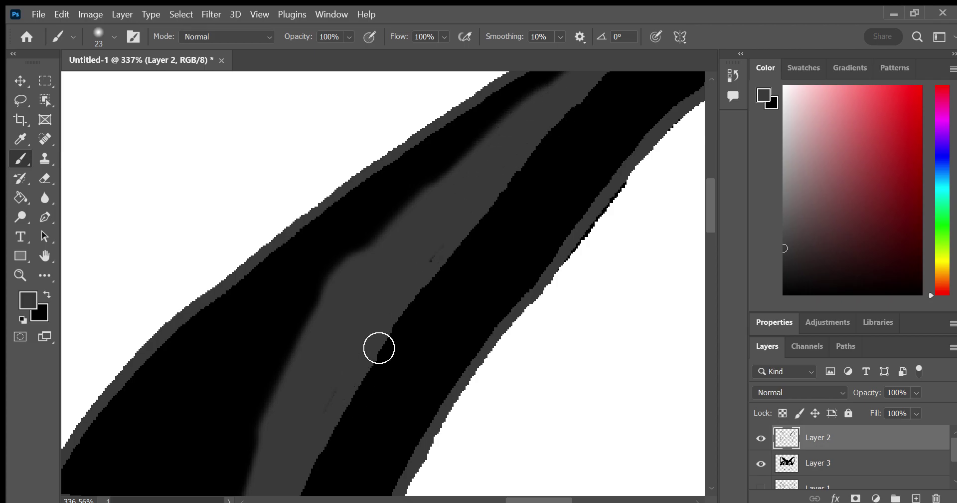
{"action": "left_click", "coordinate": [44, 255]}
{"action": "left_click_drag", "start_coordinate": [119, 250], "coordinate": [137, 132]}
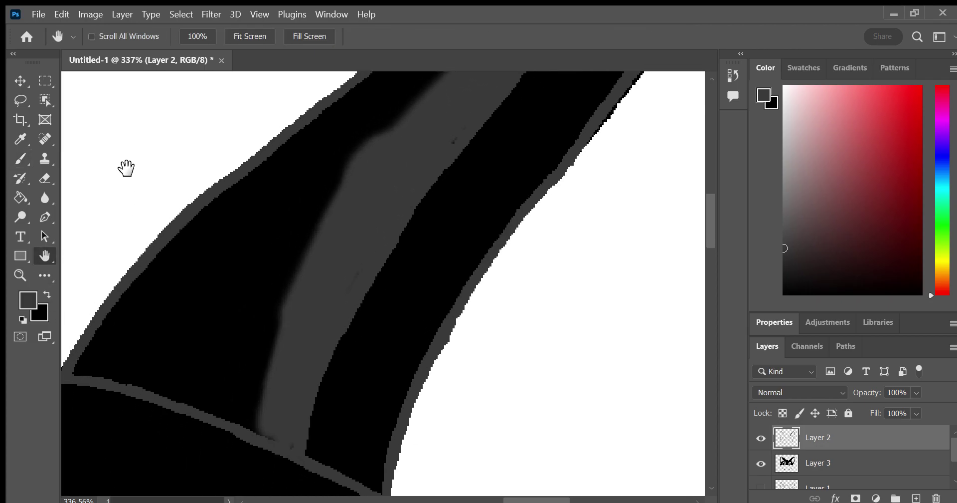
Paint a black stroke up the ear band, then hide Layer 3
{"action": "left_click", "coordinate": [42, 291]}
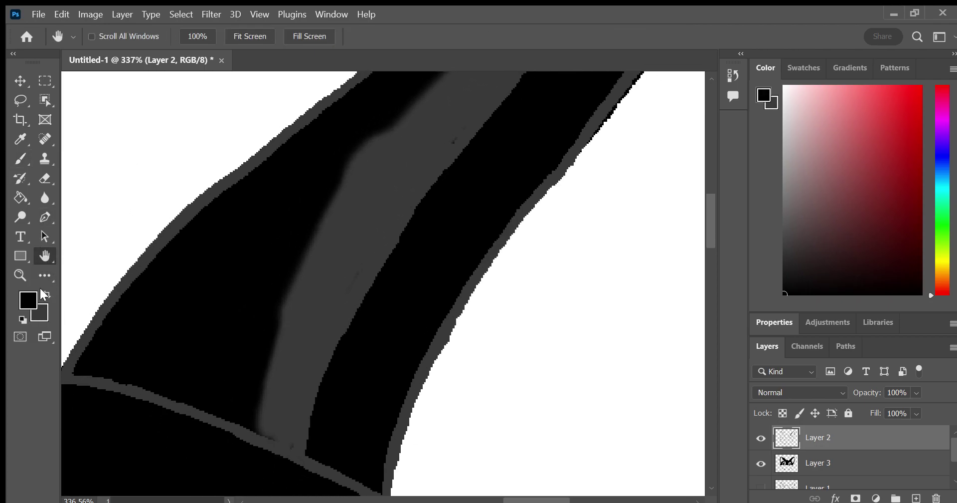
{"action": "left_click", "coordinate": [20, 156]}
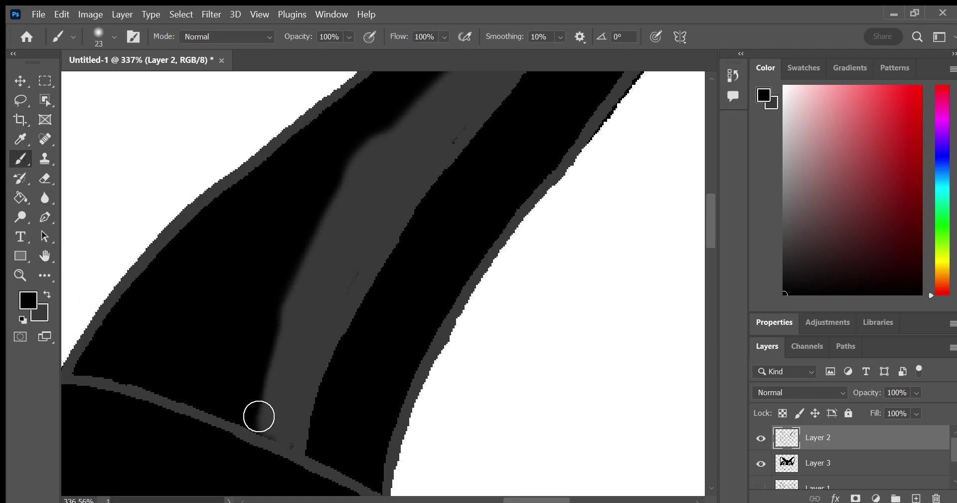
{"action": "mouse_move", "coordinate": [239, 427]}
{"action": "left_mouse_down"}
{"action": "mouse_move", "coordinate": [255, 433]}
{"action": "mouse_move", "coordinate": [379, 137]}
{"action": "left_mouse_up"}
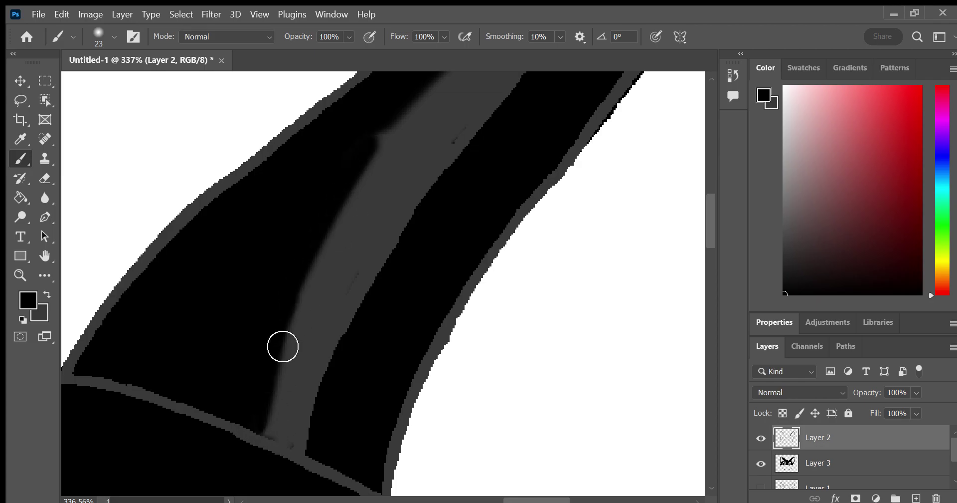
{"action": "left_click_drag", "start_coordinate": [283, 346], "coordinate": [423, 85]}
{"action": "left_click", "coordinate": [44, 255]}
{"action": "left_click_drag", "start_coordinate": [123, 210], "coordinate": [108, 278]}
{"action": "left_click", "coordinate": [761, 463]}
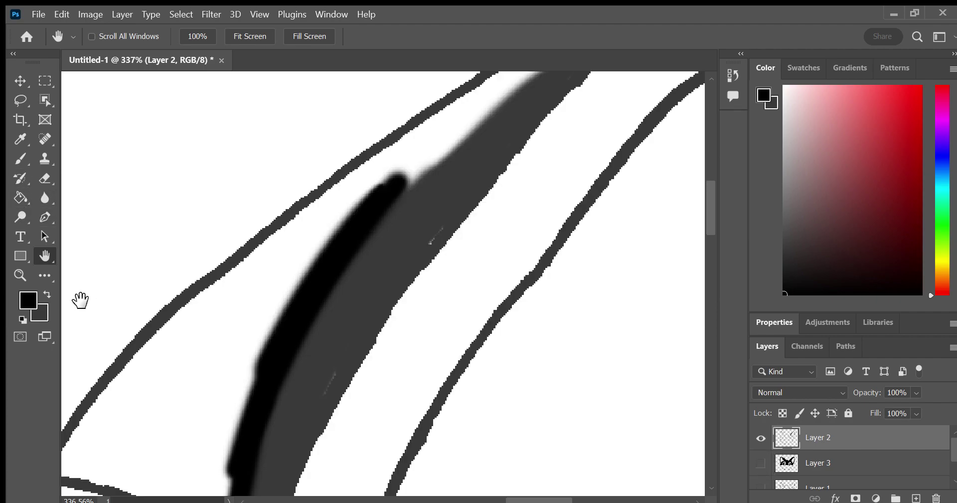
Paint grey over the old black ear stroke and fill the white gap along the stripe's top edge
{"action": "left_click", "coordinate": [48, 295]}
{"action": "left_click", "coordinate": [20, 159]}
{"action": "left_click_drag", "start_coordinate": [419, 254], "coordinate": [322, 402]}
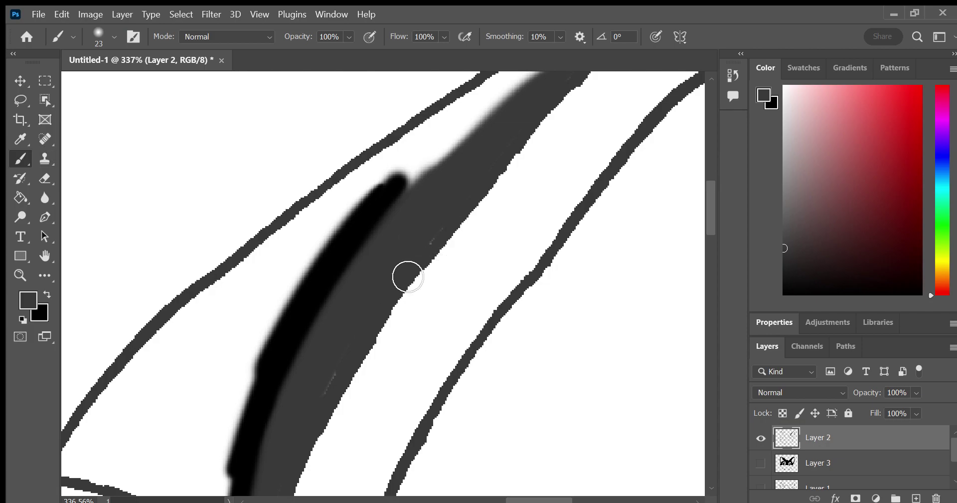
{"action": "mouse_move", "coordinate": [383, 219]}
{"action": "left_mouse_down"}
{"action": "mouse_move", "coordinate": [400, 214]}
{"action": "mouse_move", "coordinate": [498, 107]}
{"action": "mouse_move", "coordinate": [386, 203]}
{"action": "mouse_move", "coordinate": [274, 398]}
{"action": "mouse_move", "coordinate": [246, 385]}
{"action": "left_mouse_up"}
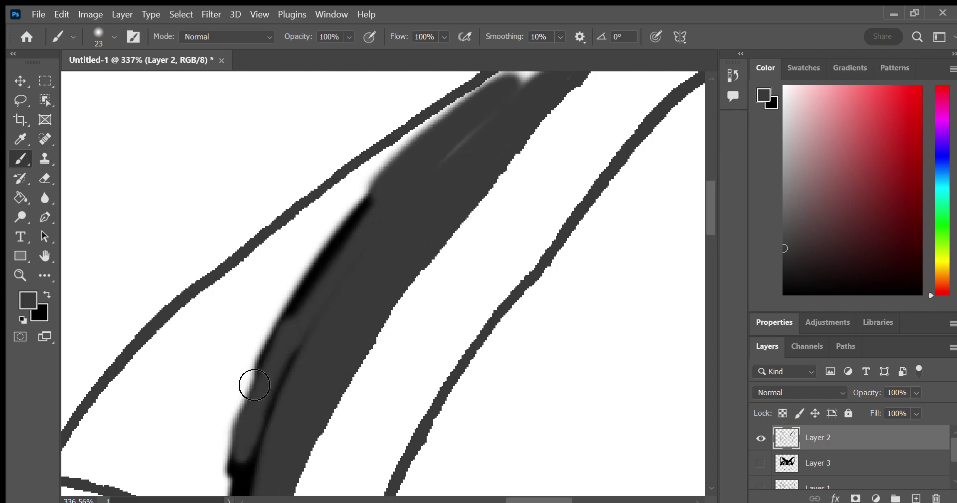
{"action": "left_click_drag", "start_coordinate": [102, 242], "coordinate": [52, 139]}
{"action": "mouse_move", "coordinate": [258, 319]}
{"action": "left_mouse_down"}
{"action": "mouse_move", "coordinate": [248, 384]}
{"action": "mouse_move", "coordinate": [262, 405]}
{"action": "left_mouse_up"}
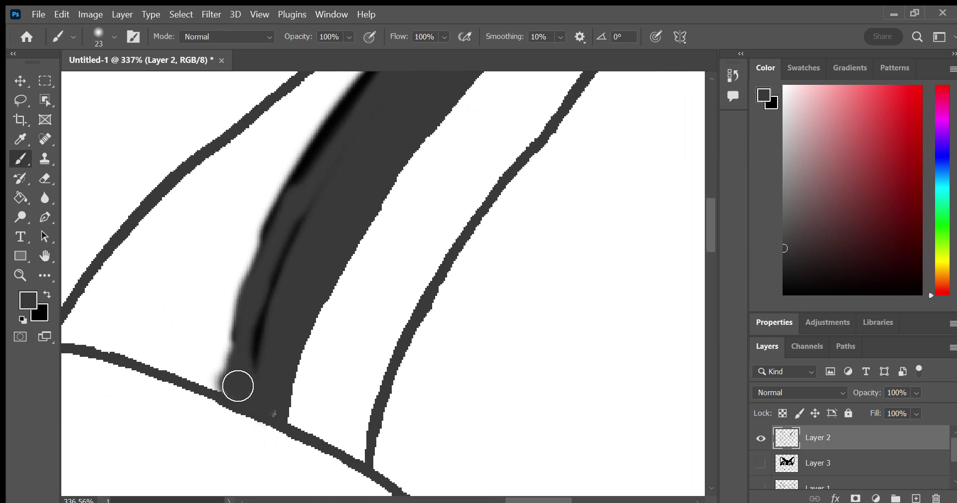
{"action": "left_click_drag", "start_coordinate": [70, 261], "coordinate": [28, 413]}
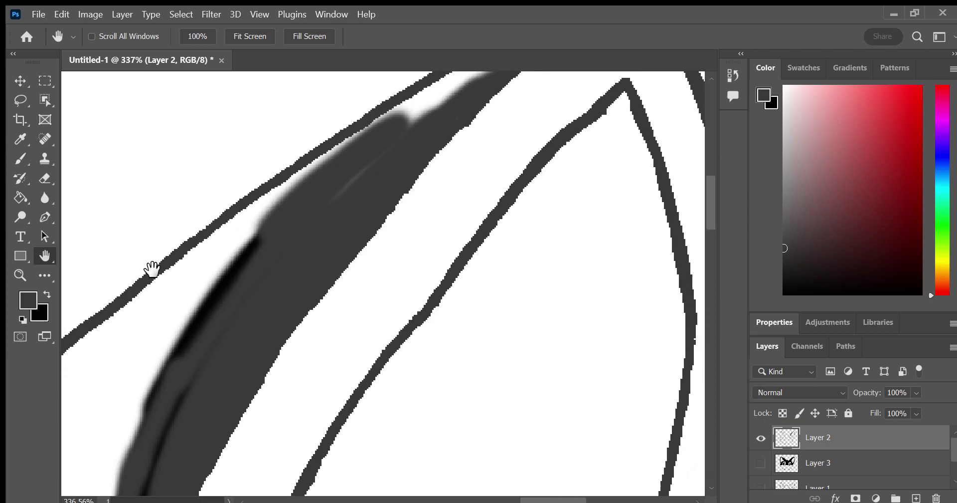
{"action": "left_click_drag", "start_coordinate": [150, 267], "coordinate": [45, 166]}
{"action": "left_click", "coordinate": [20, 158]}
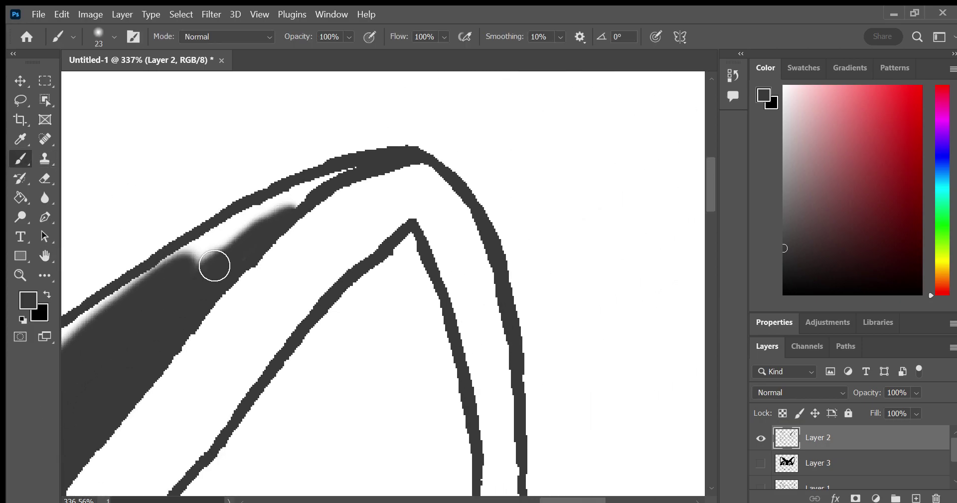
{"action": "mouse_move", "coordinate": [214, 262]}
{"action": "left_mouse_down"}
{"action": "mouse_move", "coordinate": [186, 282]}
{"action": "mouse_move", "coordinate": [383, 158]}
{"action": "left_mouse_up"}
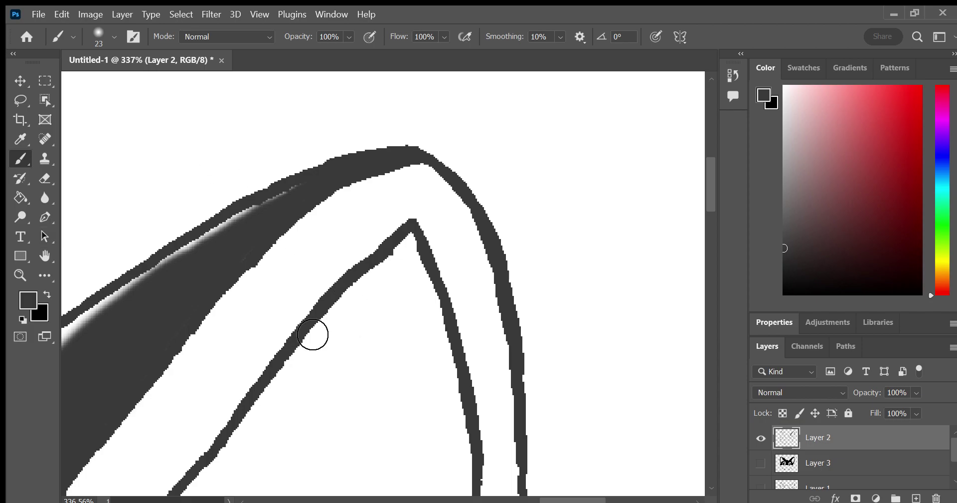
Paint a fresh, wider black stripe along the ear band, tidying its lower edge with grey
{"action": "left_click", "coordinate": [45, 255]}
{"action": "left_click_drag", "start_coordinate": [117, 235], "coordinate": [299, 42]}
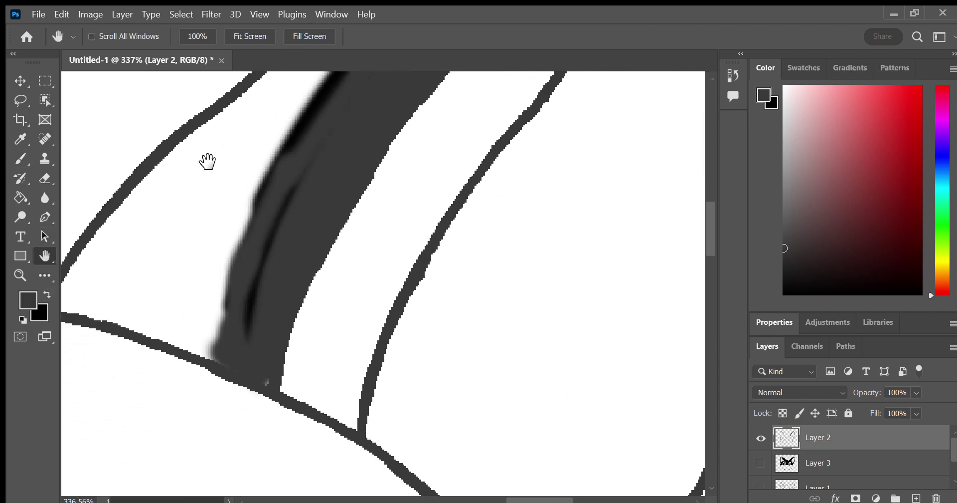
{"action": "left_click", "coordinate": [45, 274]}
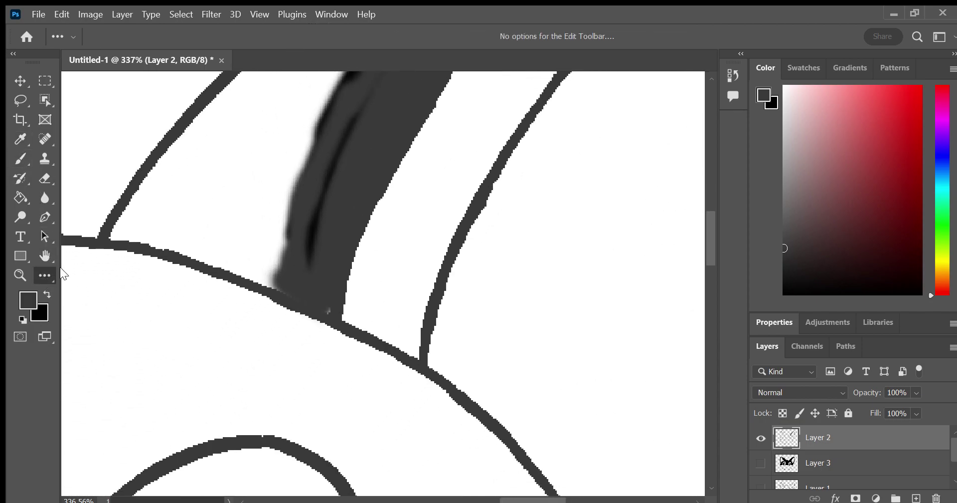
{"action": "left_click", "coordinate": [21, 155]}
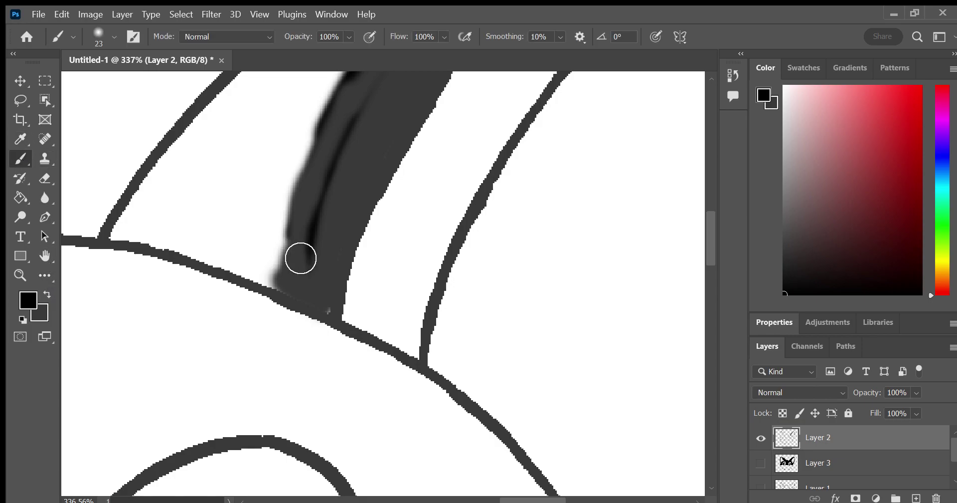
{"action": "mouse_move", "coordinate": [301, 259]}
{"action": "left_mouse_down"}
{"action": "mouse_move", "coordinate": [342, 137]}
{"action": "mouse_move", "coordinate": [293, 278]}
{"action": "left_mouse_up"}
{"action": "left_click", "coordinate": [47, 294]}
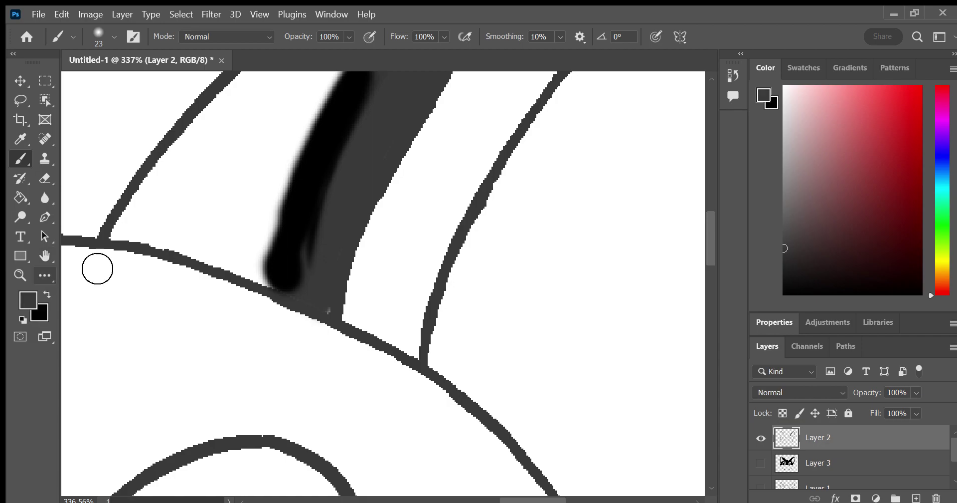
{"action": "left_click_drag", "start_coordinate": [336, 299], "coordinate": [341, 318]}
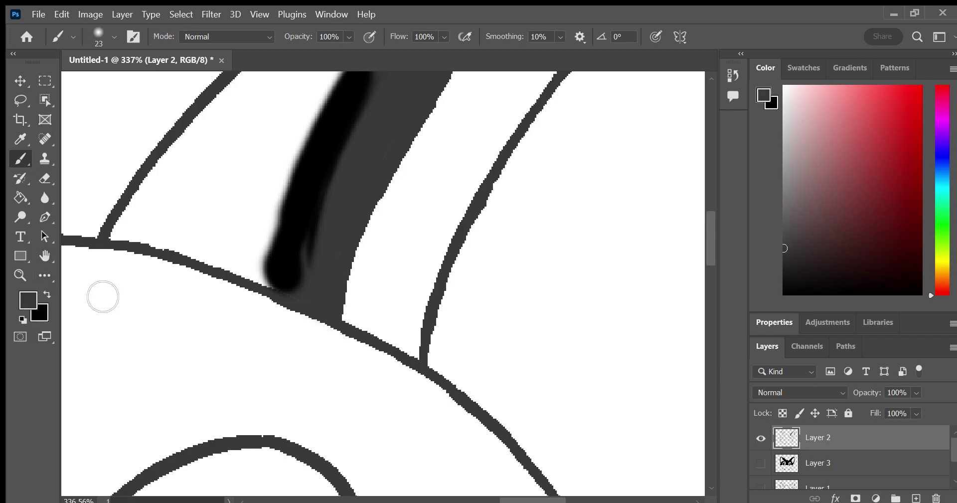
{"action": "left_click", "coordinate": [47, 293]}
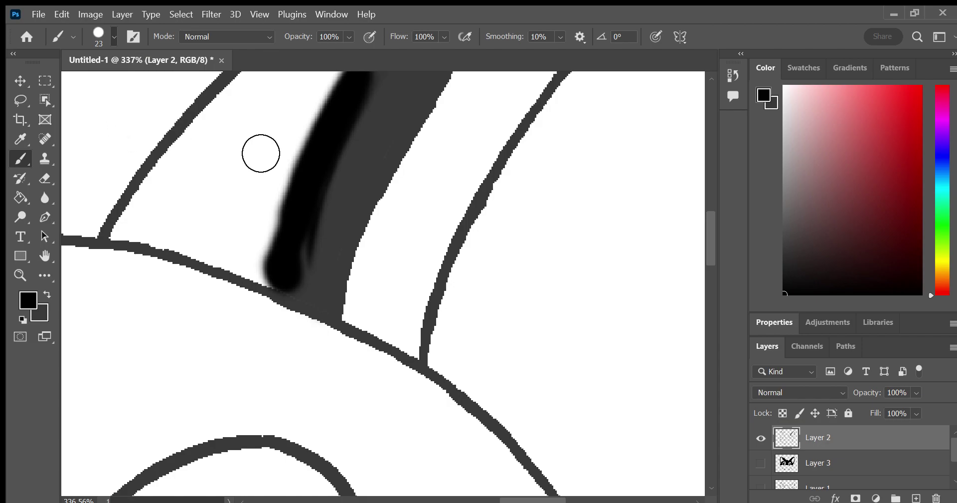
{"action": "mouse_move", "coordinate": [324, 211]}
{"action": "left_mouse_down"}
{"action": "mouse_move", "coordinate": [304, 269]}
{"action": "mouse_move", "coordinate": [344, 129]}
{"action": "left_mouse_up"}
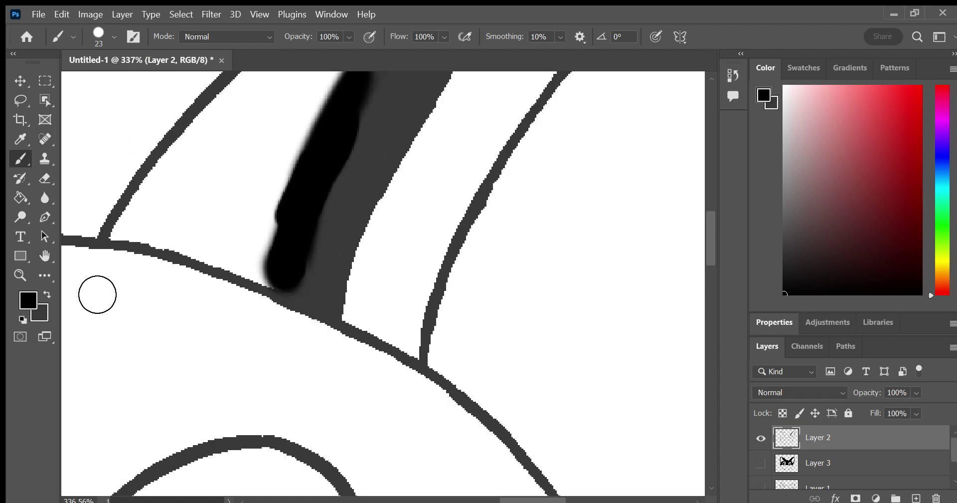
{"action": "left_click", "coordinate": [45, 255]}
{"action": "left_click_drag", "start_coordinate": [54, 385], "coordinate": [87, 327]}
{"action": "mouse_move", "coordinate": [142, 315]}
{"action": "left_mouse_down"}
{"action": "mouse_move", "coordinate": [321, 293]}
{"action": "mouse_move", "coordinate": [487, 203]}
{"action": "left_mouse_up"}
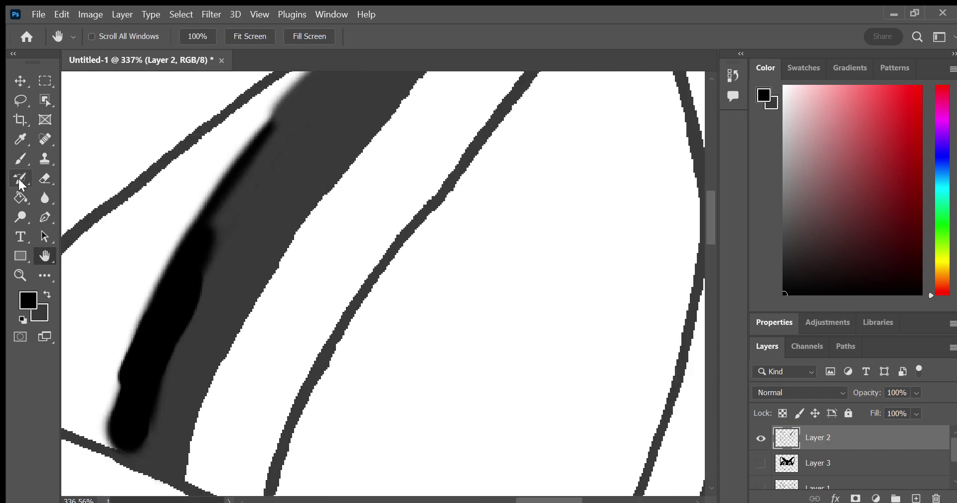
Darken the black stripe's lower end and extend the stripe up the grey band
{"action": "key", "text": "t"}
{"action": "left_click", "coordinate": [43, 256]}
{"action": "mouse_move", "coordinate": [241, 285]}
{"action": "left_mouse_down"}
{"action": "mouse_move", "coordinate": [300, 282]}
{"action": "mouse_move", "coordinate": [260, 286]}
{"action": "left_mouse_up"}
{"action": "left_click", "coordinate": [22, 152]}
{"action": "left_click_drag", "start_coordinate": [197, 381], "coordinate": [179, 425]}
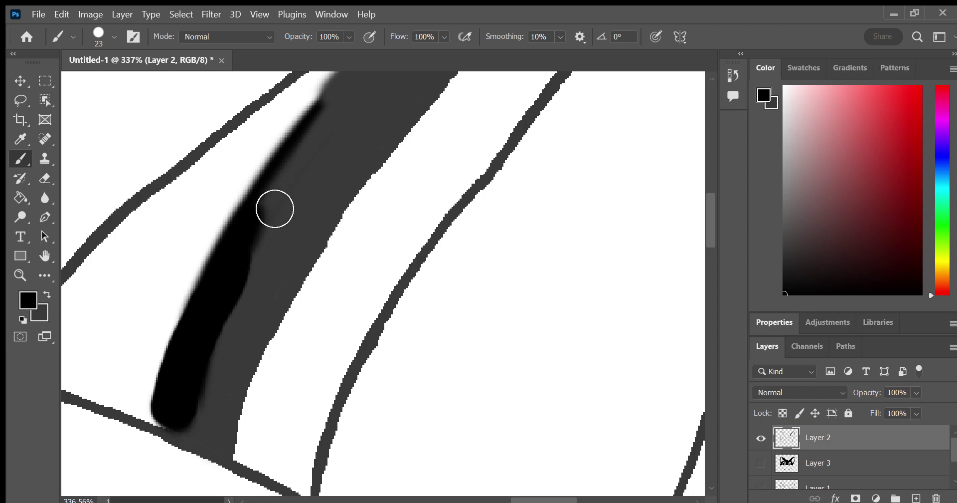
{"action": "left_click_drag", "start_coordinate": [238, 304], "coordinate": [339, 135]}
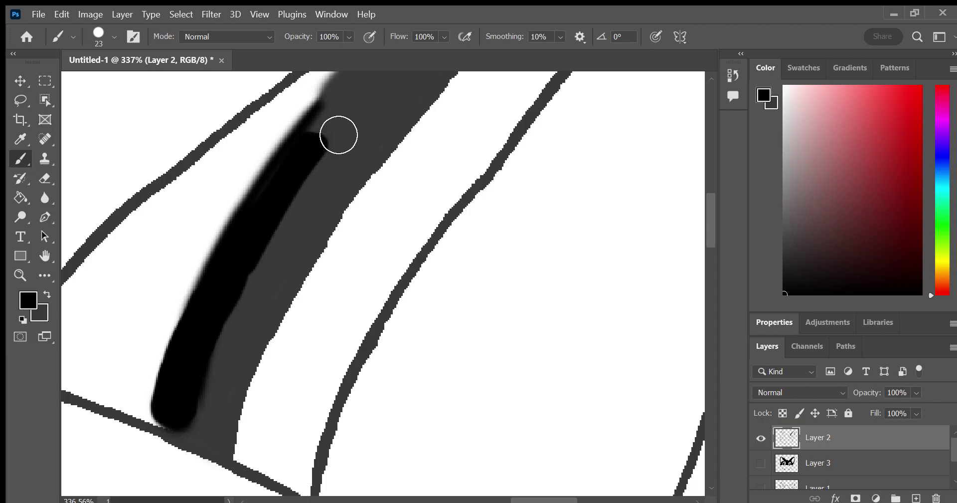
Lengthen and widen the black stripe further toward the ear tip
{"action": "left_click", "coordinate": [45, 256]}
{"action": "mouse_move", "coordinate": [87, 282]}
{"action": "left_mouse_down"}
{"action": "mouse_move", "coordinate": [70, 288]}
{"action": "mouse_move", "coordinate": [32, 342]}
{"action": "mouse_move", "coordinate": [5, 344]}
{"action": "left_mouse_up"}
{"action": "left_click", "coordinate": [20, 159]}
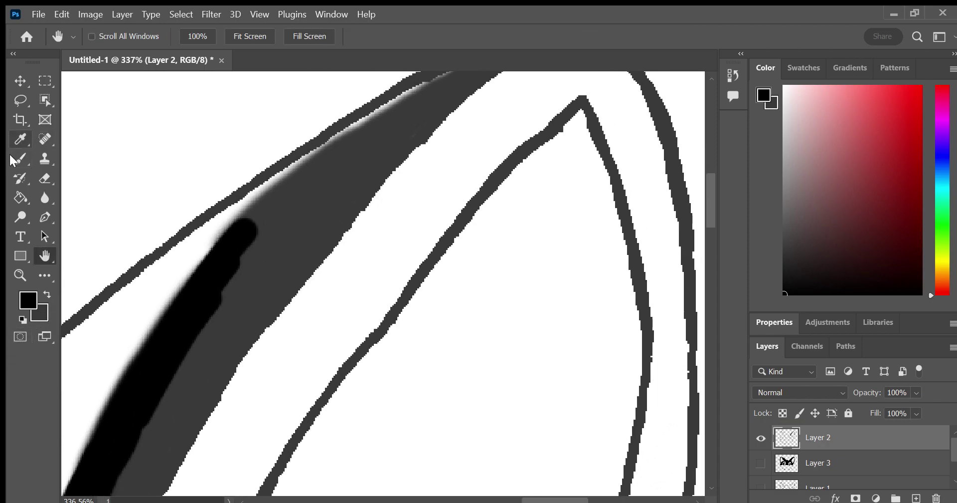
{"action": "mouse_move", "coordinate": [275, 219]}
{"action": "left_mouse_down"}
{"action": "mouse_move", "coordinate": [228, 302]}
{"action": "mouse_move", "coordinate": [265, 231]}
{"action": "mouse_move", "coordinate": [323, 173]}
{"action": "mouse_move", "coordinate": [316, 180]}
{"action": "mouse_move", "coordinate": [404, 116]}
{"action": "mouse_move", "coordinate": [398, 124]}
{"action": "left_mouse_up"}
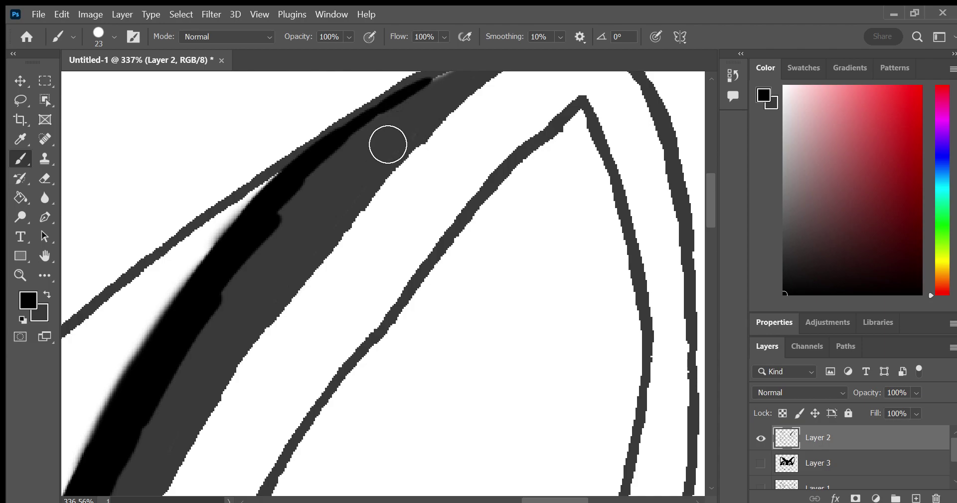
{"action": "left_click", "coordinate": [45, 255]}
{"action": "left_click_drag", "start_coordinate": [125, 204], "coordinate": [69, 250]}
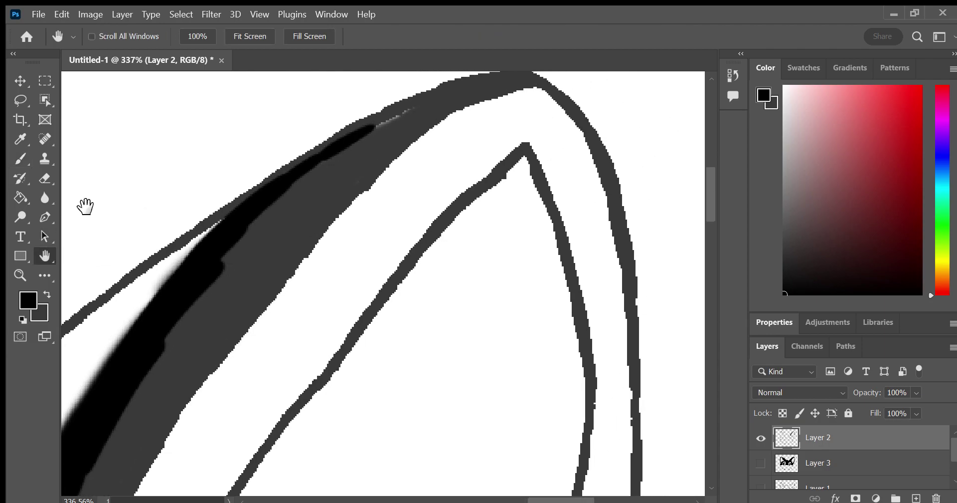
{"action": "left_click", "coordinate": [20, 158]}
{"action": "mouse_move", "coordinate": [380, 141]}
{"action": "left_mouse_down"}
{"action": "mouse_move", "coordinate": [417, 124]}
{"action": "mouse_move", "coordinate": [344, 165]}
{"action": "mouse_move", "coordinate": [250, 255]}
{"action": "mouse_move", "coordinate": [334, 176]}
{"action": "mouse_move", "coordinate": [419, 118]}
{"action": "mouse_move", "coordinate": [346, 169]}
{"action": "mouse_move", "coordinate": [217, 288]}
{"action": "left_mouse_up"}
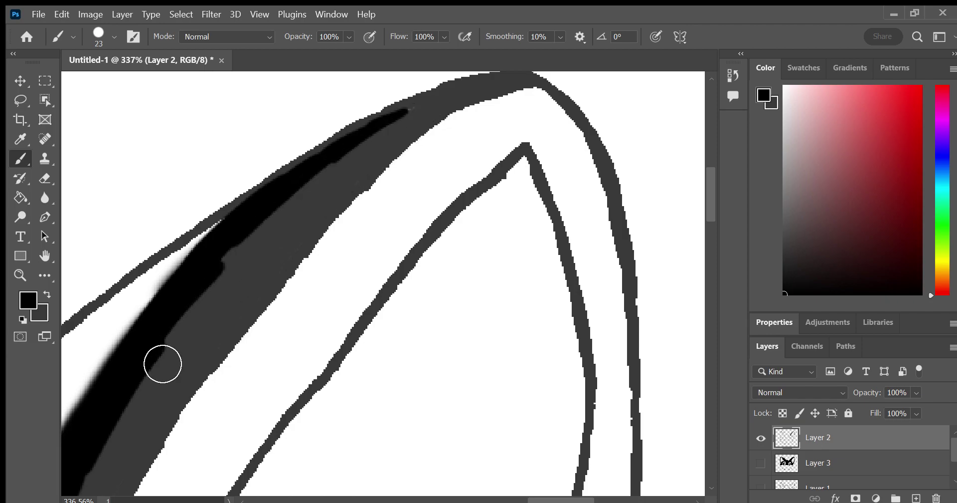
{"action": "left_click_drag", "start_coordinate": [162, 363], "coordinate": [306, 200]}
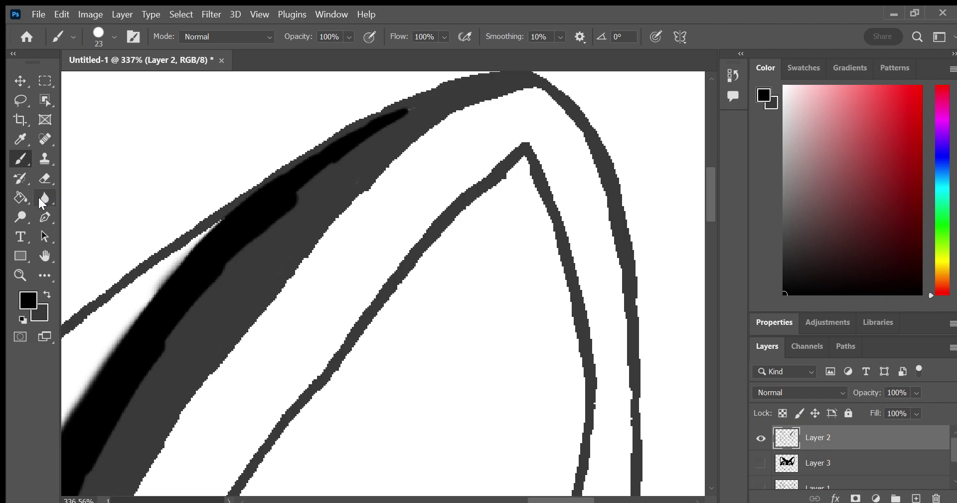
Smudge the black stripe's lower end and right edge softly into the grey band
{"action": "left_click", "coordinate": [44, 203]}
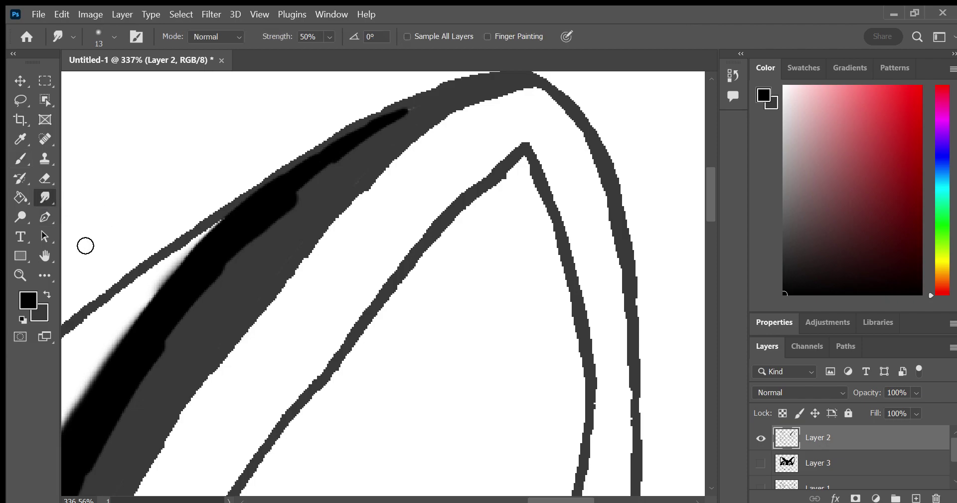
{"action": "key", "text": "h"}
{"action": "left_click_drag", "start_coordinate": [132, 248], "coordinate": [249, 37]}
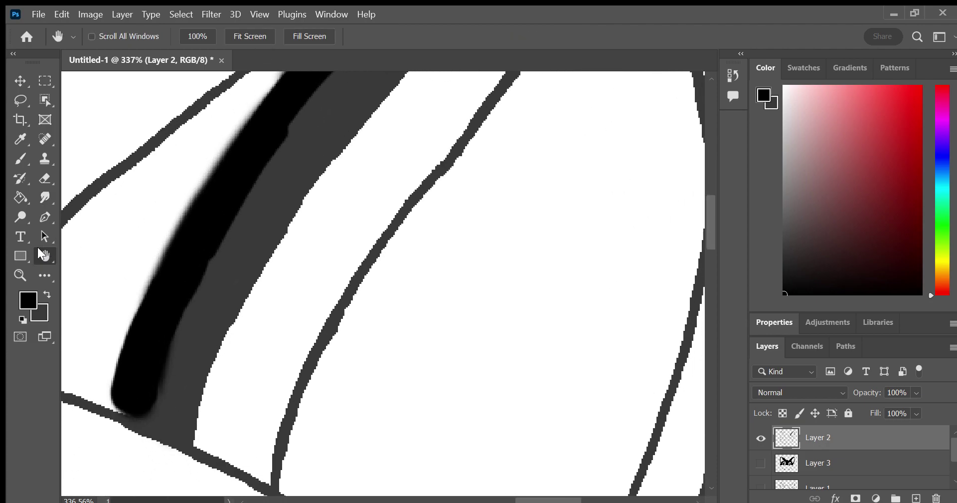
{"action": "left_click", "coordinate": [45, 198]}
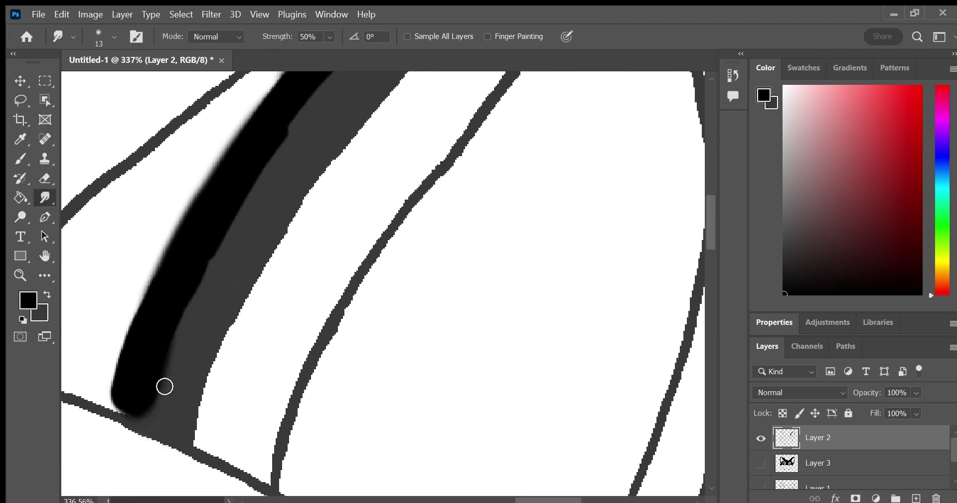
{"action": "mouse_move", "coordinate": [149, 417]}
{"action": "left_mouse_down"}
{"action": "mouse_move", "coordinate": [133, 412]}
{"action": "mouse_move", "coordinate": [142, 413]}
{"action": "left_mouse_up"}
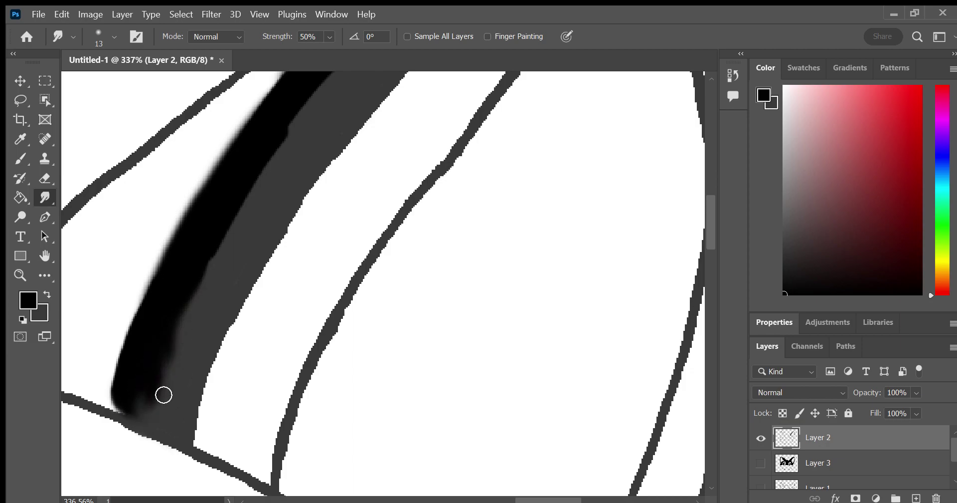
{"action": "mouse_move", "coordinate": [188, 355]}
{"action": "left_mouse_down"}
{"action": "mouse_move", "coordinate": [171, 332]}
{"action": "mouse_move", "coordinate": [205, 304]}
{"action": "mouse_move", "coordinate": [179, 335]}
{"action": "left_mouse_up"}
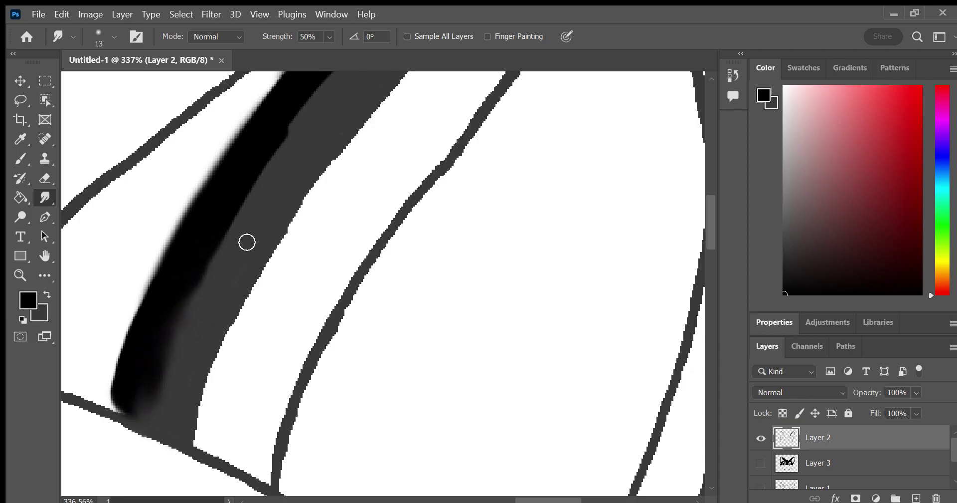
{"action": "mouse_move", "coordinate": [246, 243]}
{"action": "left_mouse_down"}
{"action": "mouse_move", "coordinate": [208, 235]}
{"action": "mouse_move", "coordinate": [240, 198]}
{"action": "left_mouse_up"}
{"action": "mouse_move", "coordinate": [227, 230]}
{"action": "left_mouse_down"}
{"action": "mouse_move", "coordinate": [241, 233]}
{"action": "mouse_move", "coordinate": [234, 183]}
{"action": "mouse_move", "coordinate": [278, 132]}
{"action": "mouse_move", "coordinate": [253, 175]}
{"action": "mouse_move", "coordinate": [270, 159]}
{"action": "left_mouse_up"}
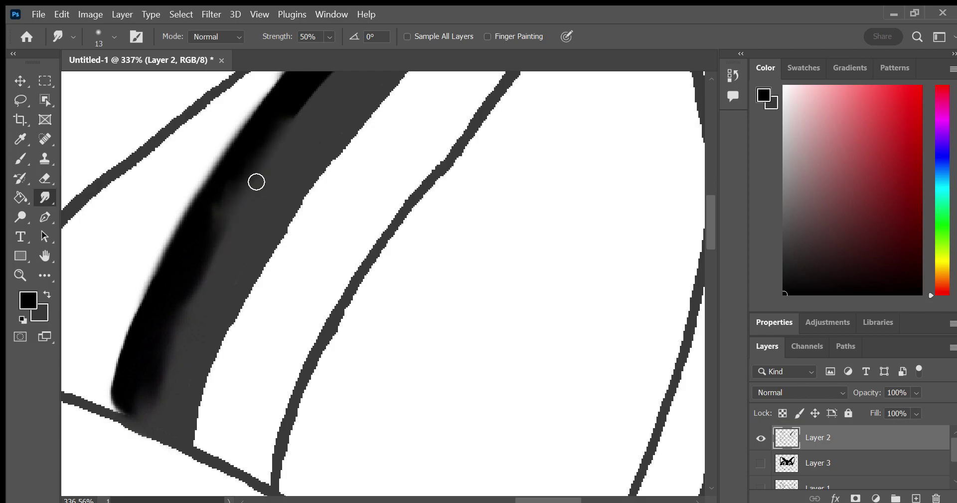
{"action": "mouse_move", "coordinate": [229, 228]}
{"action": "left_mouse_down"}
{"action": "mouse_move", "coordinate": [195, 252]}
{"action": "mouse_move", "coordinate": [207, 248]}
{"action": "mouse_move", "coordinate": [206, 296]}
{"action": "mouse_move", "coordinate": [186, 344]}
{"action": "mouse_move", "coordinate": [194, 278]}
{"action": "mouse_move", "coordinate": [229, 222]}
{"action": "left_mouse_up"}
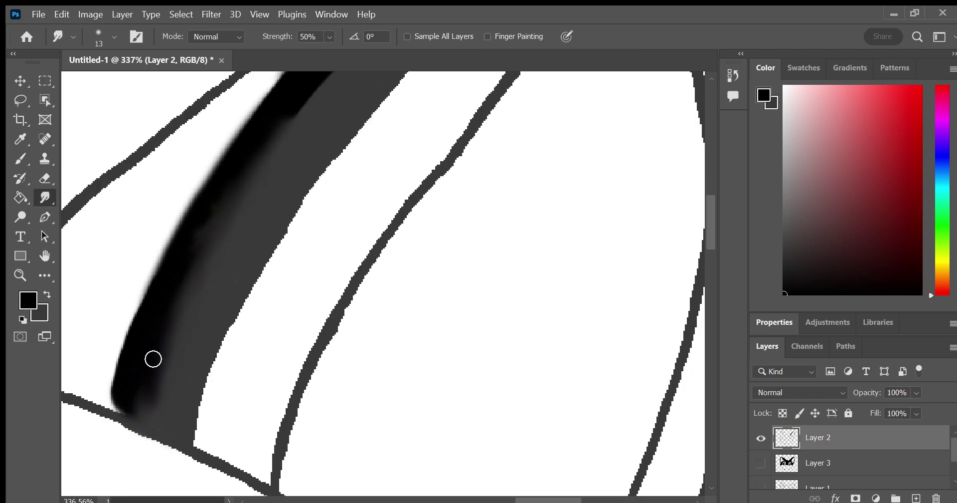
Smear the stripe's lower part and top lump, undoing one bumpy smudge
{"action": "left_click", "coordinate": [44, 256]}
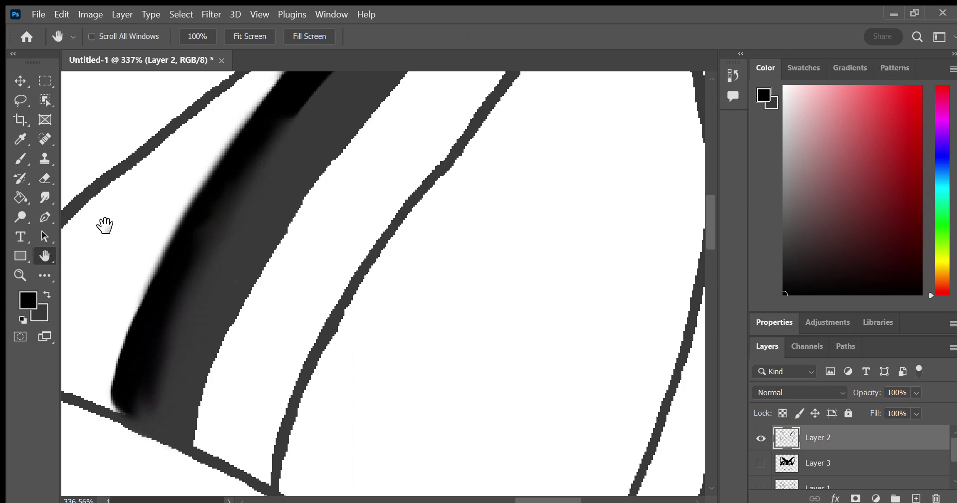
{"action": "left_click_drag", "start_coordinate": [103, 222], "coordinate": [38, 331]}
{"action": "left_click", "coordinate": [45, 198]}
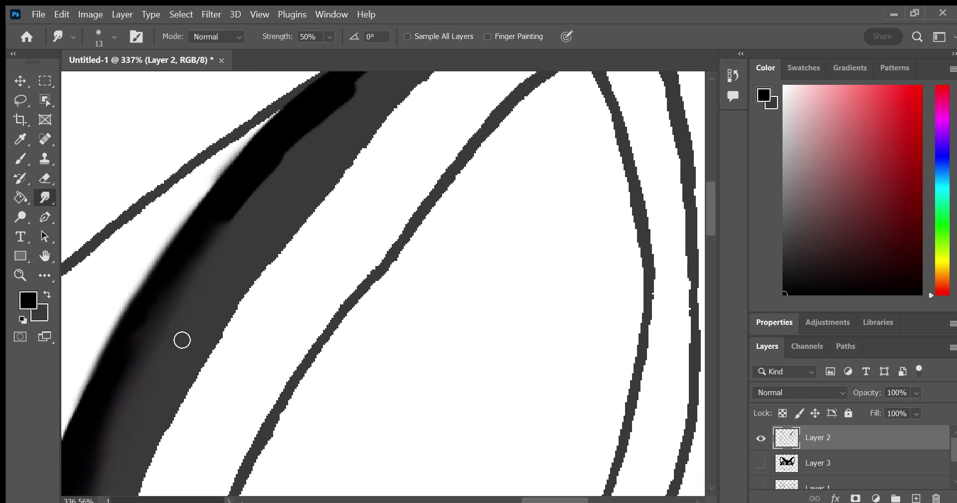
{"action": "mouse_move", "coordinate": [259, 231]}
{"action": "left_mouse_down"}
{"action": "mouse_move", "coordinate": [235, 186]}
{"action": "mouse_move", "coordinate": [240, 207]}
{"action": "mouse_move", "coordinate": [273, 153]}
{"action": "mouse_move", "coordinate": [334, 120]}
{"action": "mouse_move", "coordinate": [338, 103]}
{"action": "left_mouse_up"}
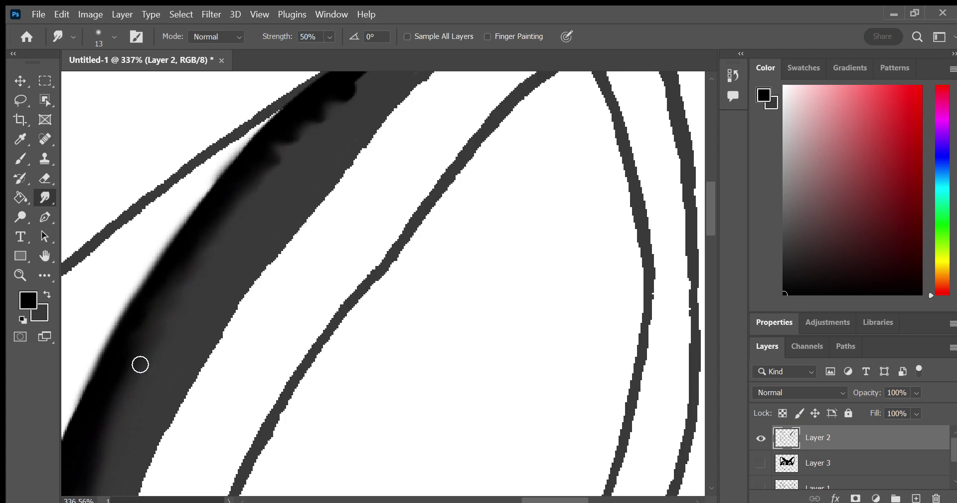
{"action": "key", "text": "ctrl+z"}
{"action": "key", "text": "ctrl+z"}
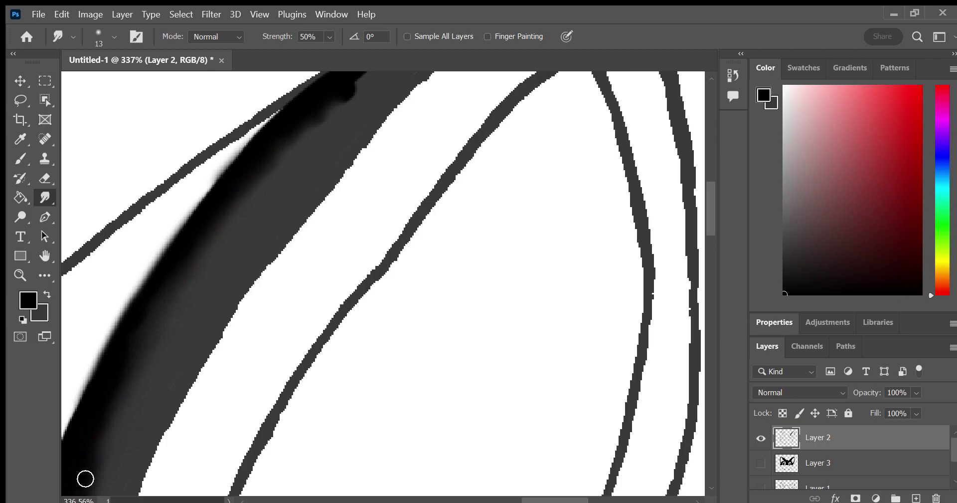
{"action": "left_click_drag", "start_coordinate": [184, 269], "coordinate": [103, 438]}
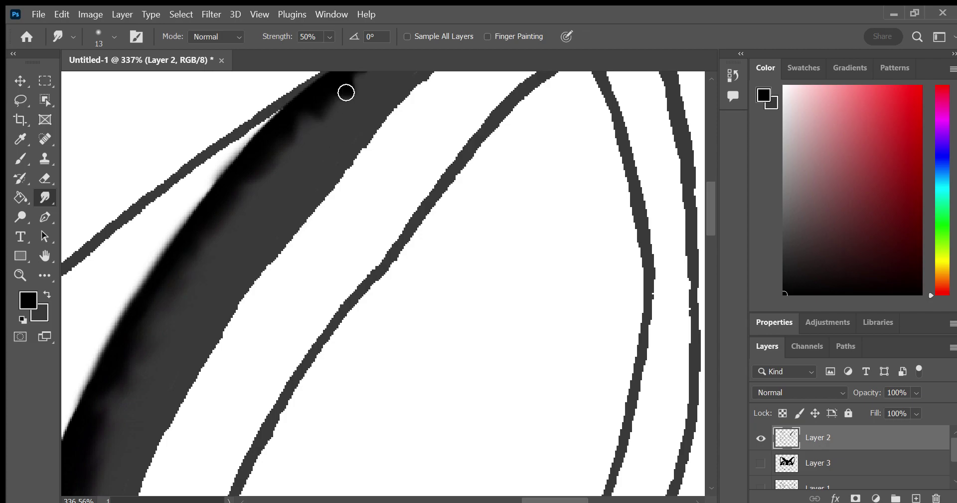
{"action": "left_click_drag", "start_coordinate": [346, 92], "coordinate": [265, 175]}
Soften the stripe's top edge up to the apex, undoing smudges that blurred the ear outlines
{"action": "mouse_move", "coordinate": [92, 293]}
{"action": "left_mouse_down"}
{"action": "mouse_move", "coordinate": [172, 288]}
{"action": "mouse_move", "coordinate": [262, 246]}
{"action": "left_mouse_up"}
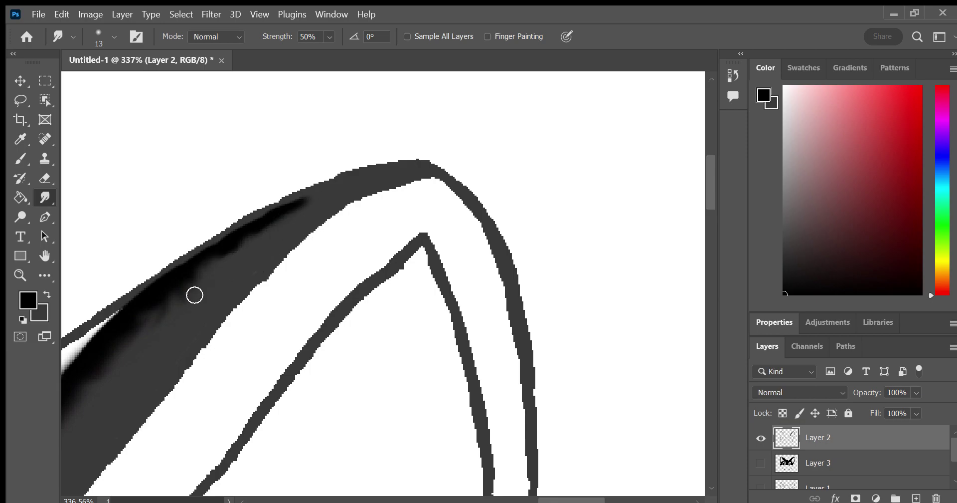
{"action": "left_click_drag", "start_coordinate": [248, 229], "coordinate": [313, 213]}
{"action": "mouse_move", "coordinate": [213, 280]}
{"action": "left_mouse_down"}
{"action": "mouse_move", "coordinate": [384, 156]}
{"action": "mouse_move", "coordinate": [469, 163]}
{"action": "mouse_move", "coordinate": [521, 319]}
{"action": "left_mouse_up"}
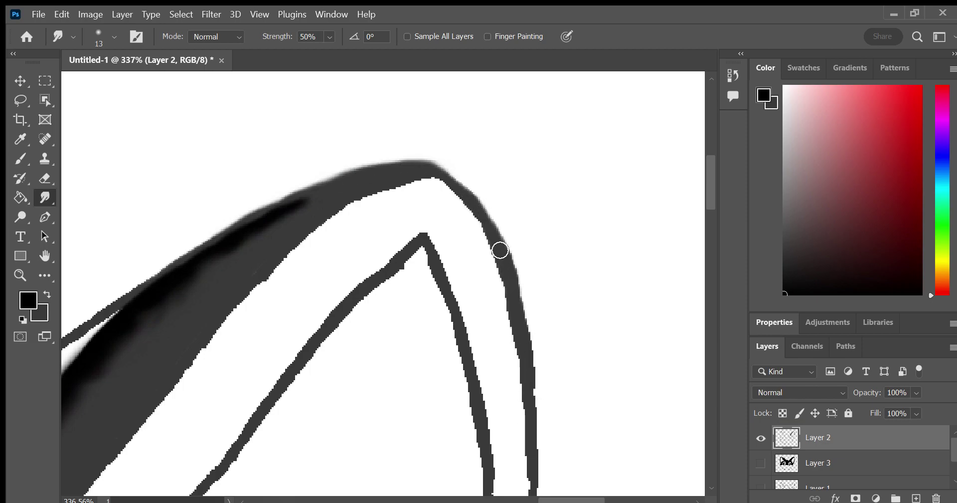
{"action": "left_click_drag", "start_coordinate": [500, 249], "coordinate": [539, 482]}
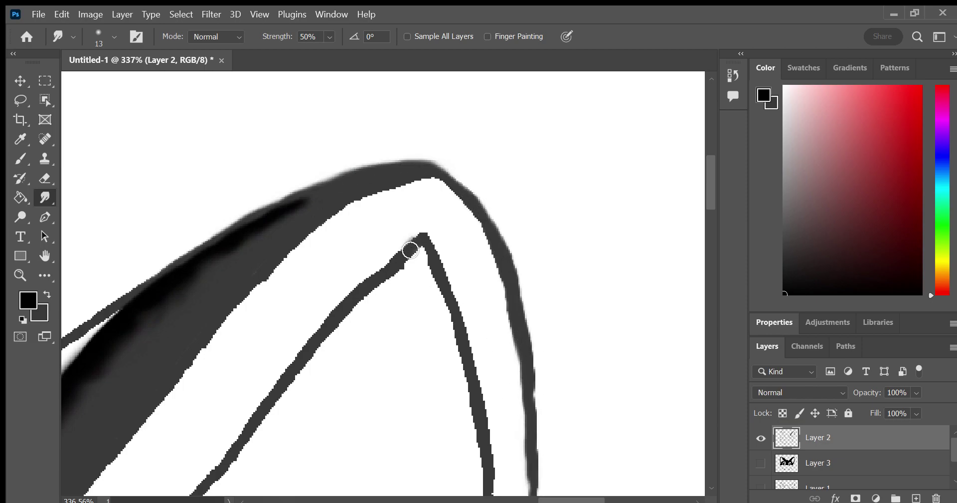
{"action": "left_click_drag", "start_coordinate": [413, 252], "coordinate": [210, 486]}
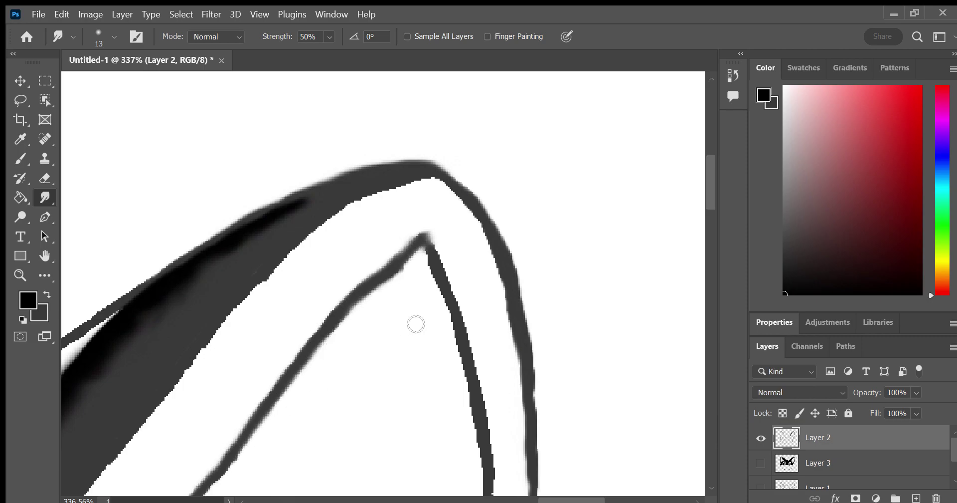
{"action": "mouse_move", "coordinate": [424, 233]}
{"action": "left_mouse_down"}
{"action": "mouse_move", "coordinate": [464, 330]}
{"action": "mouse_move", "coordinate": [498, 486]}
{"action": "left_mouse_up"}
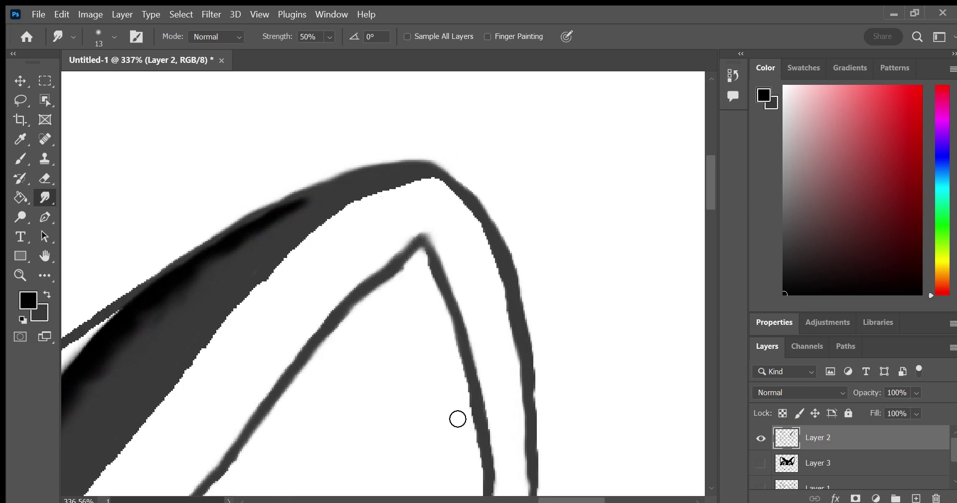
{"action": "key", "text": "ctrl+z"}
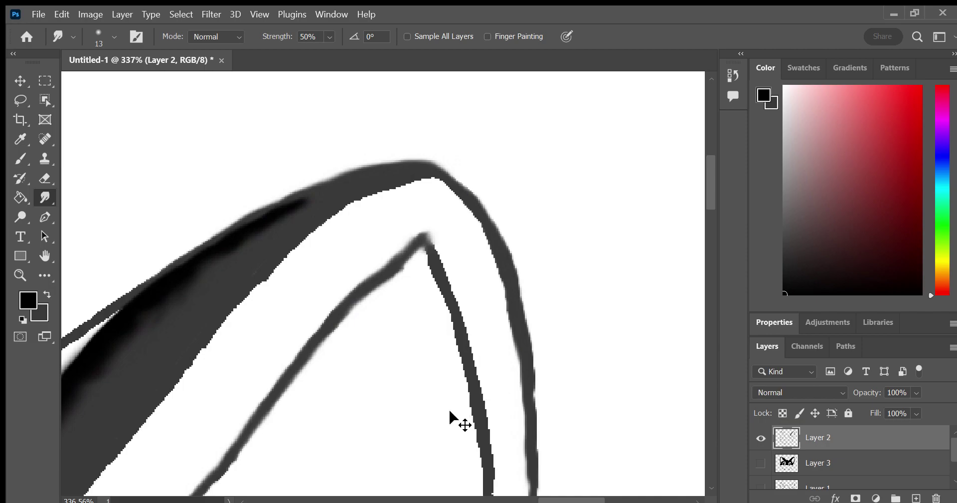
{"action": "key", "text": "ctrl+z"}
{"action": "key", "text": "ctrl+z"}
{"action": "key", "text": "ctrl+z"}
{"action": "key", "text": "ctrl+z"}
{"action": "key", "text": "ctrl+z"}
{"action": "key", "text": "ctrl+z"}
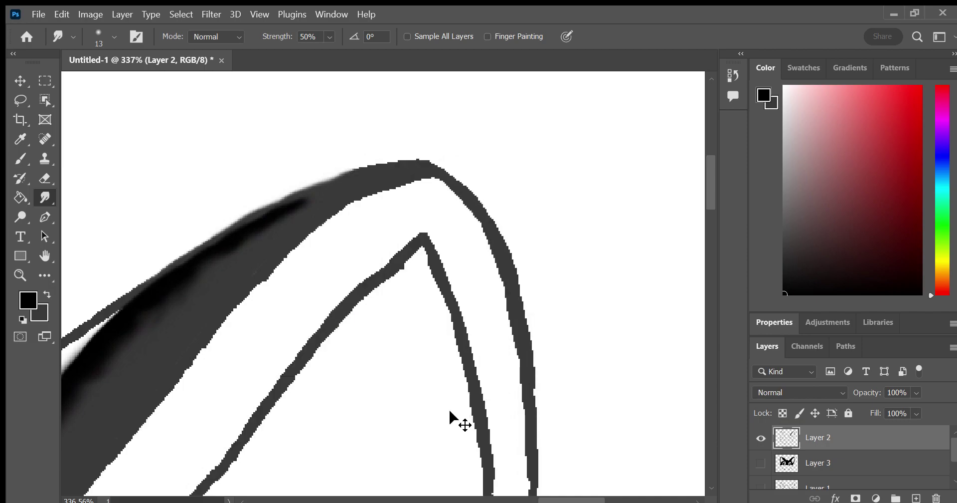
{"action": "key", "text": "ctrl+z"}
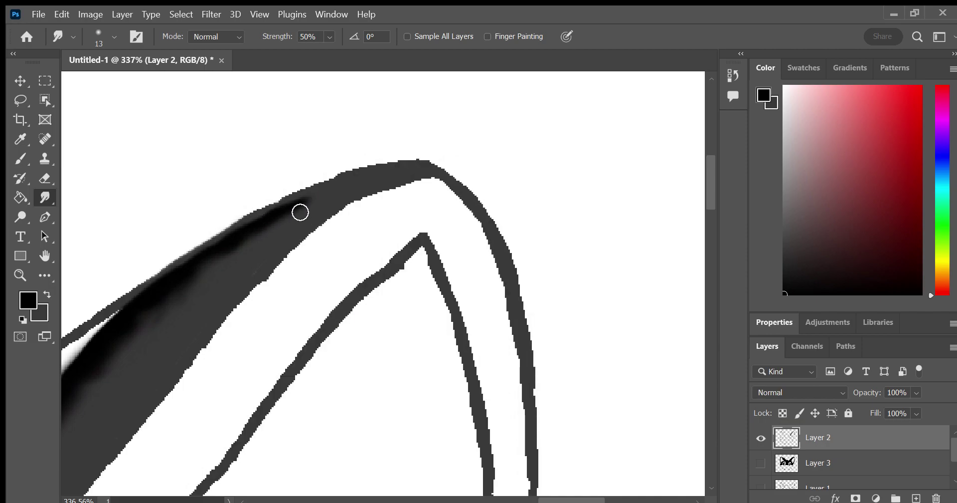
{"action": "left_click_drag", "start_coordinate": [268, 210], "coordinate": [307, 189]}
{"action": "left_click_drag", "start_coordinate": [261, 212], "coordinate": [362, 166]}
{"action": "key", "text": "h"}
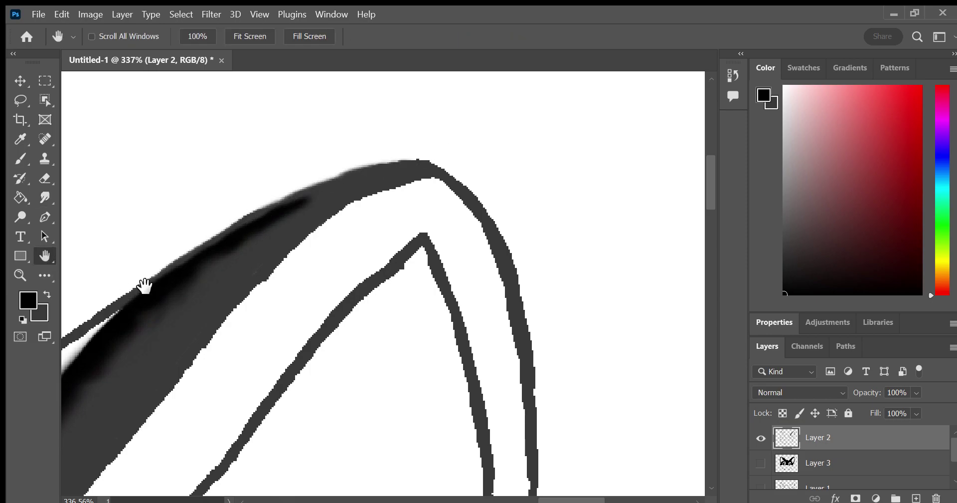
{"action": "mouse_move", "coordinate": [143, 284]}
{"action": "left_mouse_down"}
{"action": "mouse_move", "coordinate": [338, 189]}
{"action": "mouse_move", "coordinate": [468, 111]}
{"action": "left_mouse_up"}
{"action": "left_click_drag", "start_coordinate": [444, 282], "coordinate": [444, 162]}
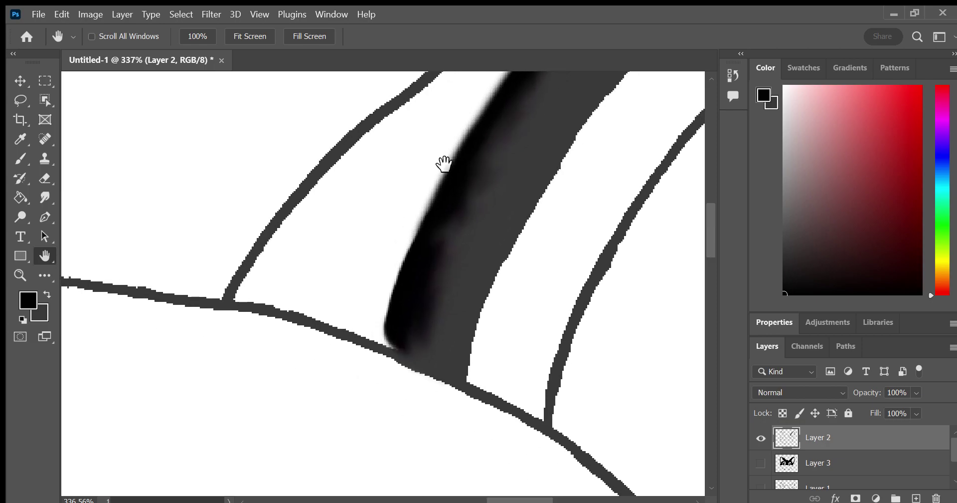
{"action": "left_click", "coordinate": [761, 463]}
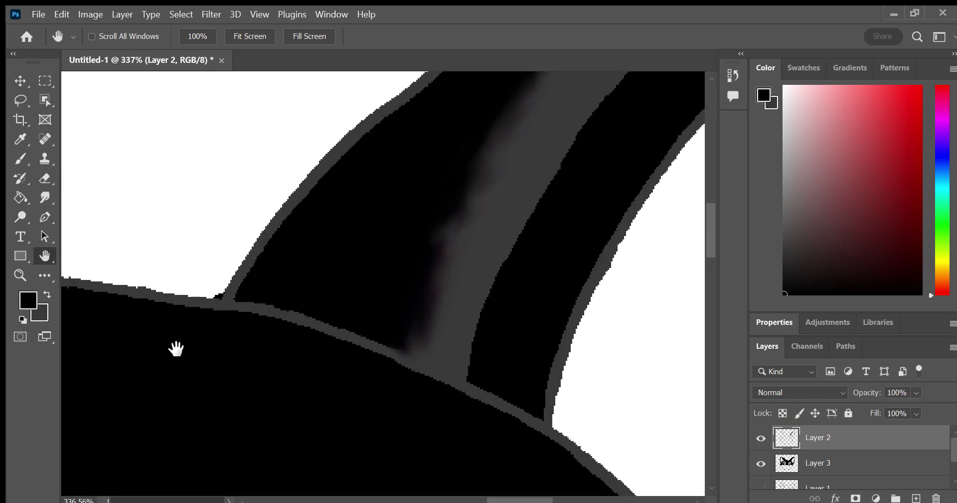
{"action": "key", "text": "z"}
{"action": "scroll", "coordinate": [139, 279], "scroll_direction": "down", "scroll_amount": 3}
{"action": "scroll", "coordinate": [144, 290], "scroll_direction": "down", "scroll_amount": 2}
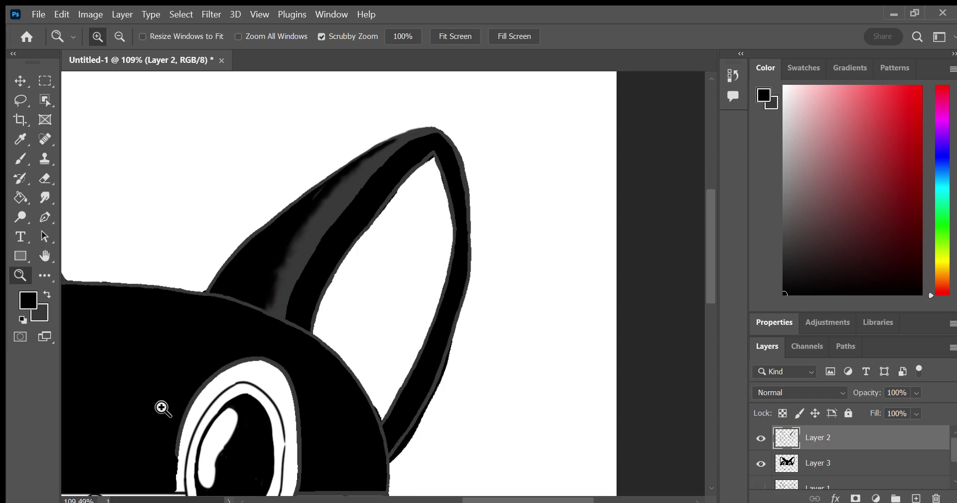
{"action": "left_click_drag", "start_coordinate": [162, 408], "coordinate": [178, 404]}
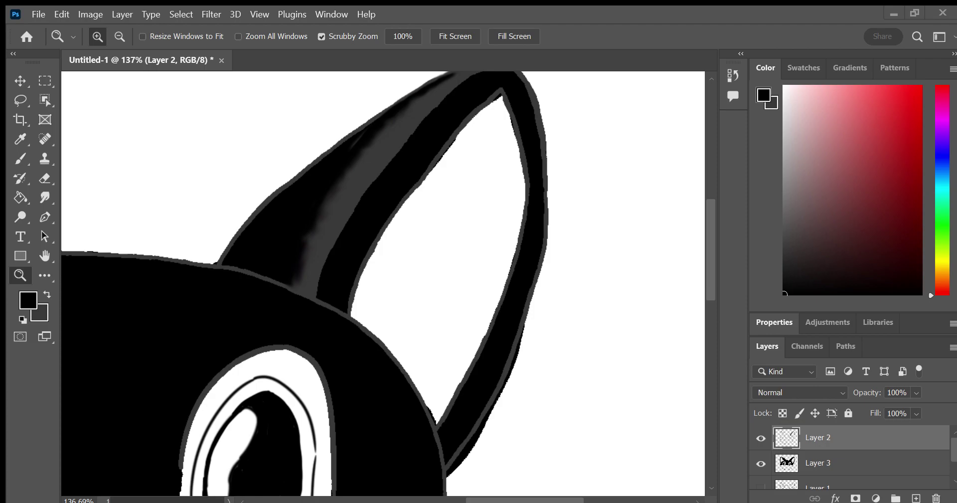
{"action": "left_click", "coordinate": [817, 464]}
{"action": "left_click", "coordinate": [838, 439]}
Hide Layer 3's black fill and make dark grey the paint colour
{"action": "left_click", "coordinate": [761, 463]}
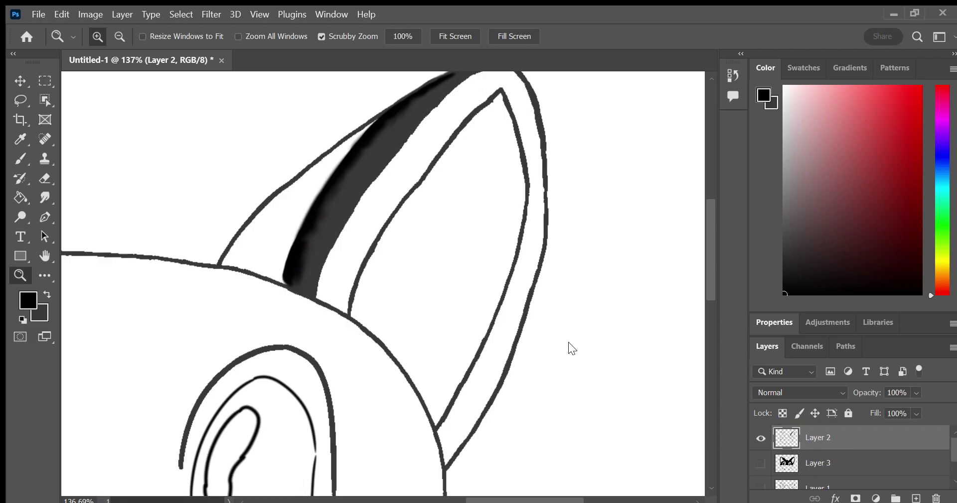
{"action": "left_click", "coordinate": [48, 294]}
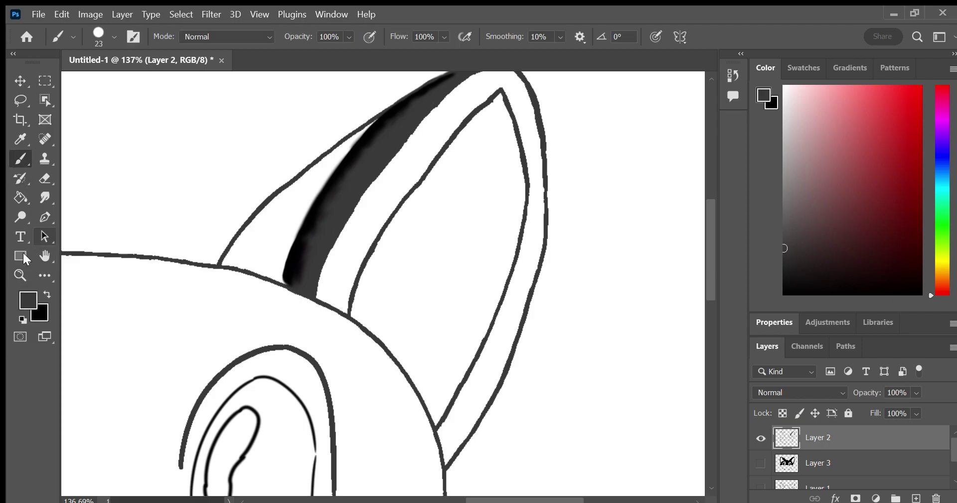
{"action": "left_click_drag", "start_coordinate": [366, 229], "coordinate": [384, 205]}
Brush dark grey along the stripe's right edge up to the tip, filling its notch
{"action": "key", "text": "b"}
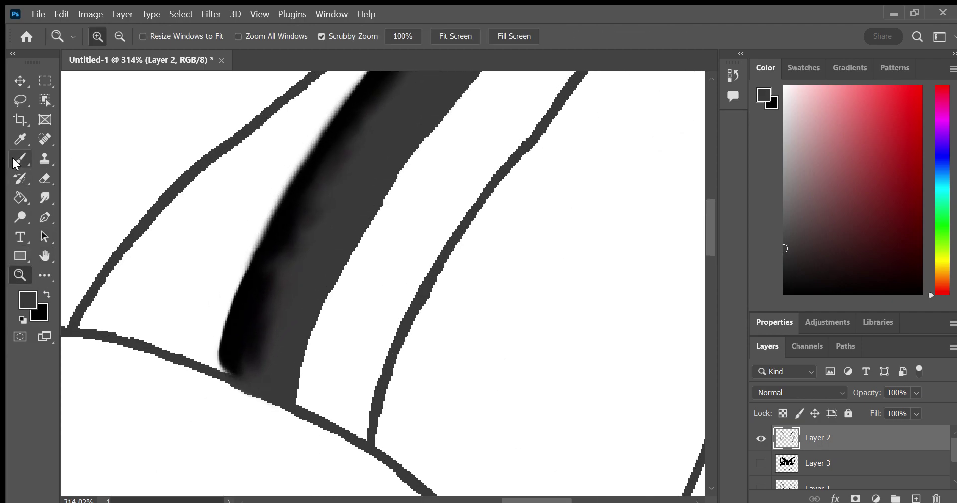
{"action": "mouse_move", "coordinate": [323, 404]}
{"action": "left_mouse_down"}
{"action": "mouse_move", "coordinate": [331, 389]}
{"action": "mouse_move", "coordinate": [316, 385]}
{"action": "mouse_move", "coordinate": [334, 333]}
{"action": "mouse_move", "coordinate": [314, 369]}
{"action": "mouse_move", "coordinate": [454, 86]}
{"action": "left_mouse_up"}
{"action": "left_click_drag", "start_coordinate": [321, 406], "coordinate": [359, 274]}
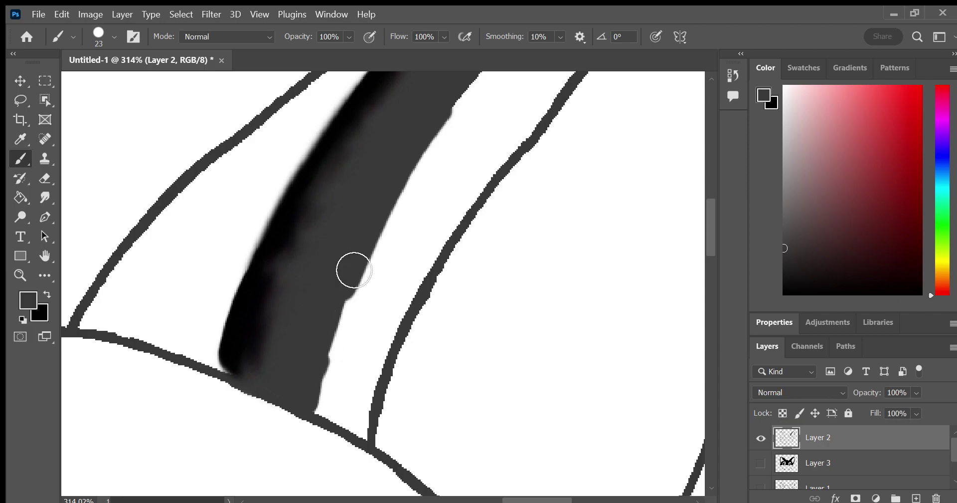
{"action": "mouse_move", "coordinate": [350, 356]}
{"action": "left_mouse_down"}
{"action": "mouse_move", "coordinate": [368, 259]}
{"action": "mouse_move", "coordinate": [409, 149]}
{"action": "left_mouse_up"}
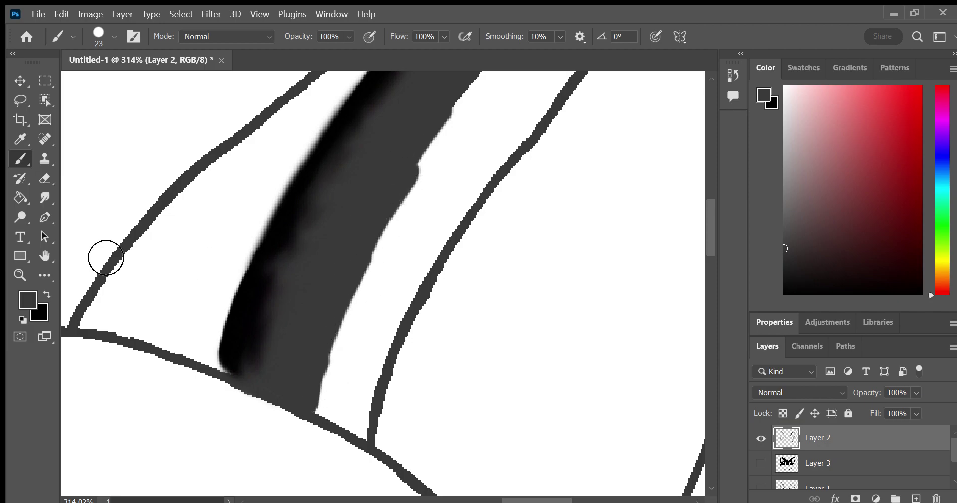
{"action": "key", "text": "h"}
{"action": "left_click_drag", "start_coordinate": [175, 190], "coordinate": [92, 310]}
{"action": "left_click_drag", "start_coordinate": [193, 261], "coordinate": [184, 265]}
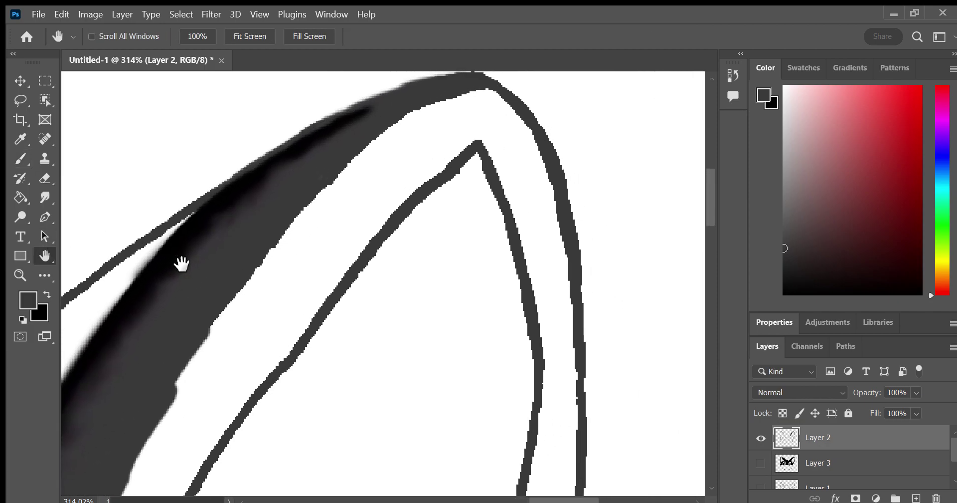
{"action": "left_click", "coordinate": [20, 158]}
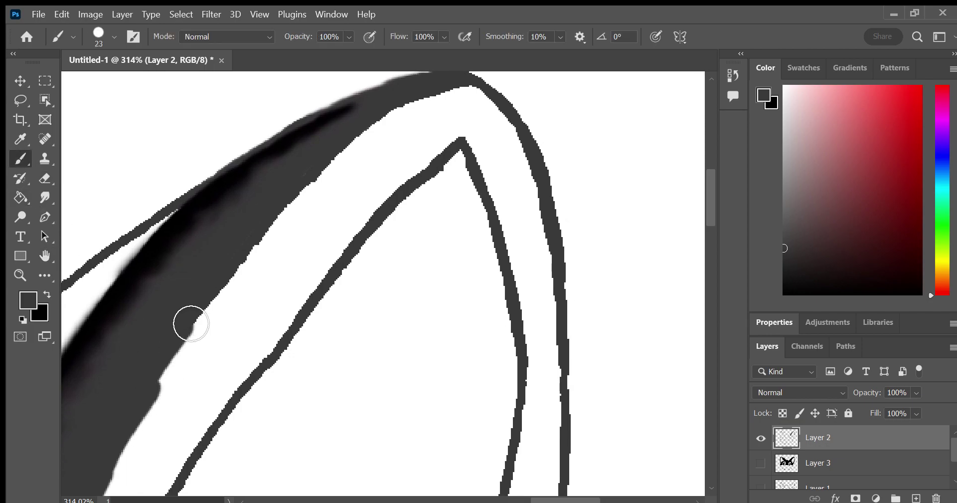
{"action": "mouse_move", "coordinate": [227, 291]}
{"action": "left_mouse_down"}
{"action": "mouse_move", "coordinate": [214, 310]}
{"action": "mouse_move", "coordinate": [252, 249]}
{"action": "left_mouse_up"}
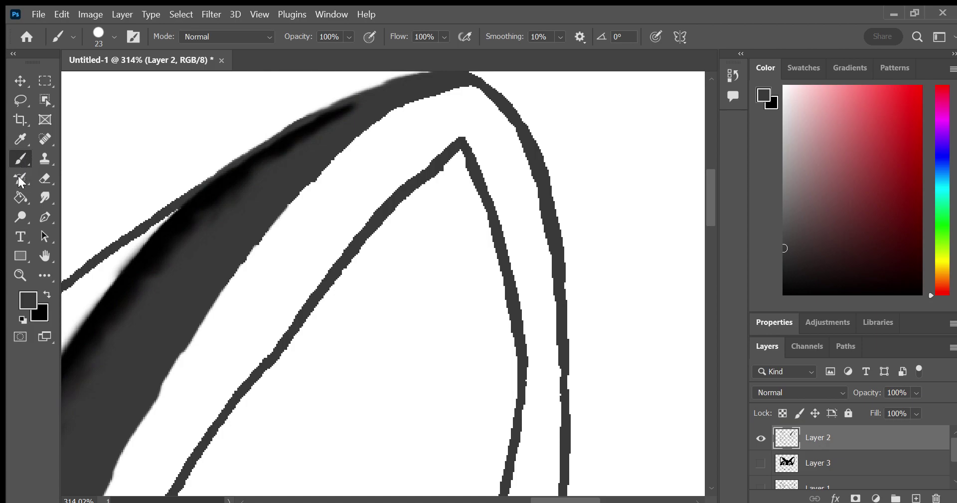
Erase stray dark marks and short gaps in the thin ear outlines
{"action": "left_click_drag", "start_coordinate": [155, 215], "coordinate": [166, 198]}
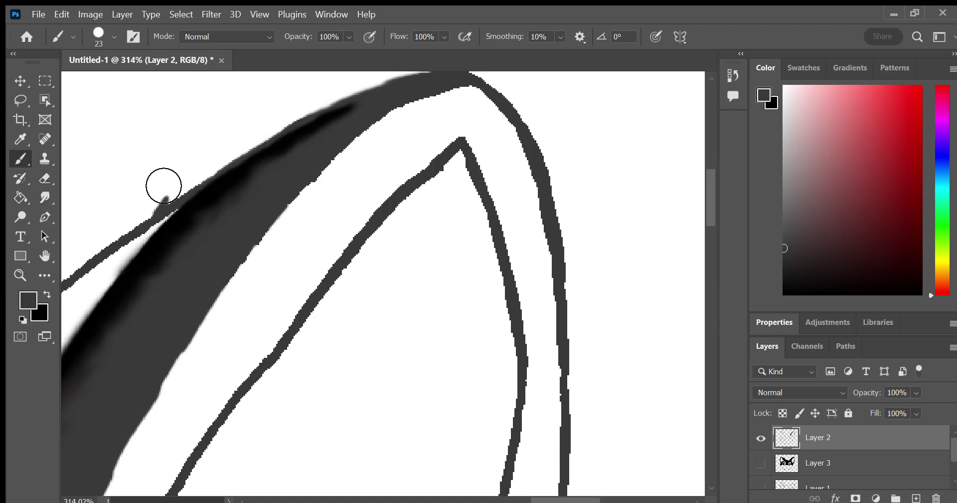
{"action": "left_click", "coordinate": [45, 178]}
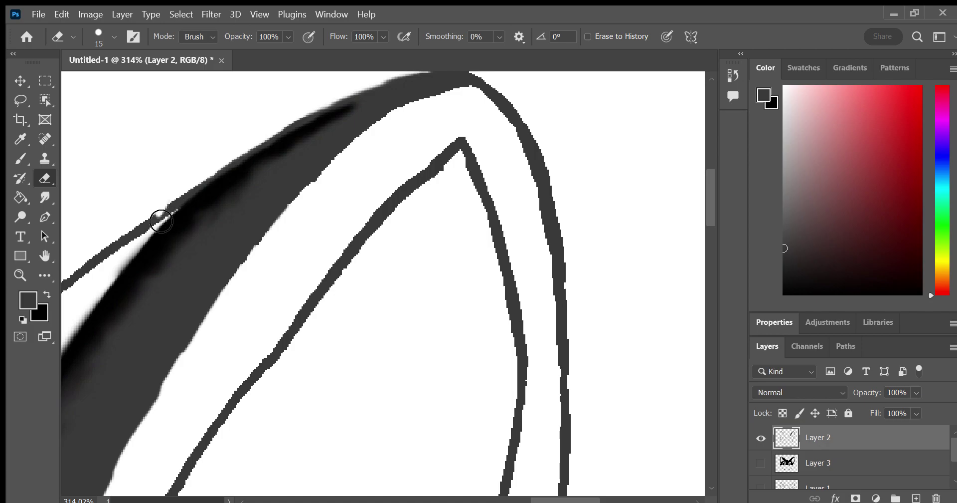
{"action": "left_click_drag", "start_coordinate": [161, 221], "coordinate": [156, 219]}
{"action": "left_click_drag", "start_coordinate": [493, 113], "coordinate": [513, 97]}
{"action": "key", "text": "h"}
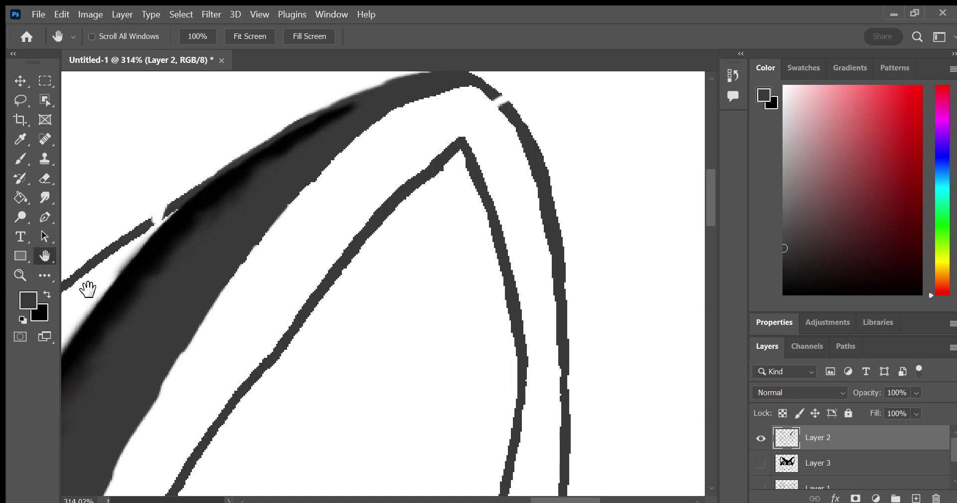
{"action": "left_click_drag", "start_coordinate": [88, 289], "coordinate": [231, 182]}
{"action": "mouse_move", "coordinate": [150, 324]}
{"action": "left_mouse_down"}
{"action": "mouse_move", "coordinate": [258, 208]}
{"action": "mouse_move", "coordinate": [242, 197]}
{"action": "left_mouse_up"}
{"action": "left_click", "coordinate": [44, 175]}
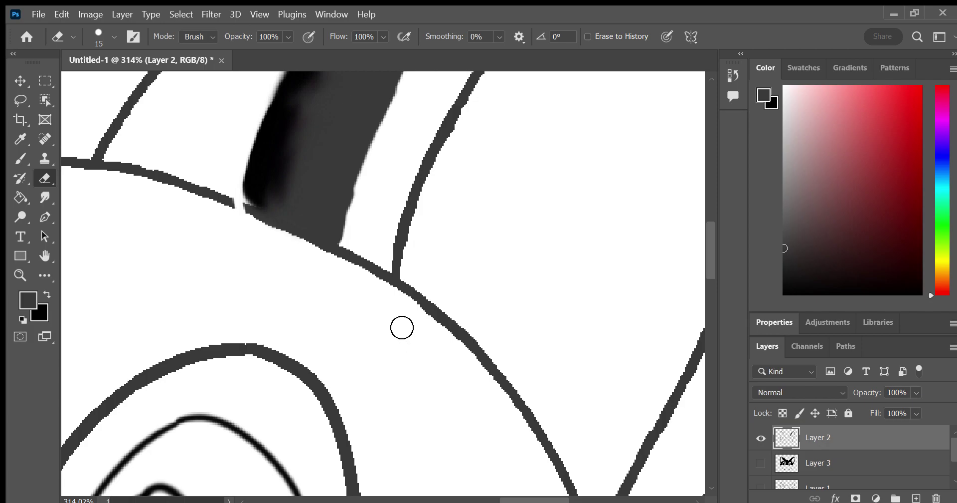
{"action": "left_click_drag", "start_coordinate": [418, 289], "coordinate": [410, 298]}
Fill the grey ear outlines solid black with the Paint Bucket, undoing stray fills
{"action": "key", "text": "x"}
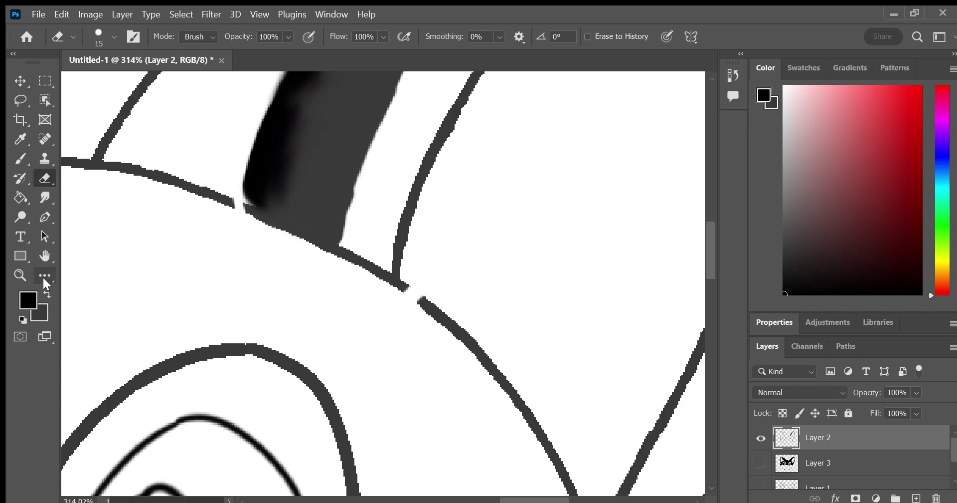
{"action": "left_click", "coordinate": [19, 197]}
{"action": "left_click", "coordinate": [143, 172]}
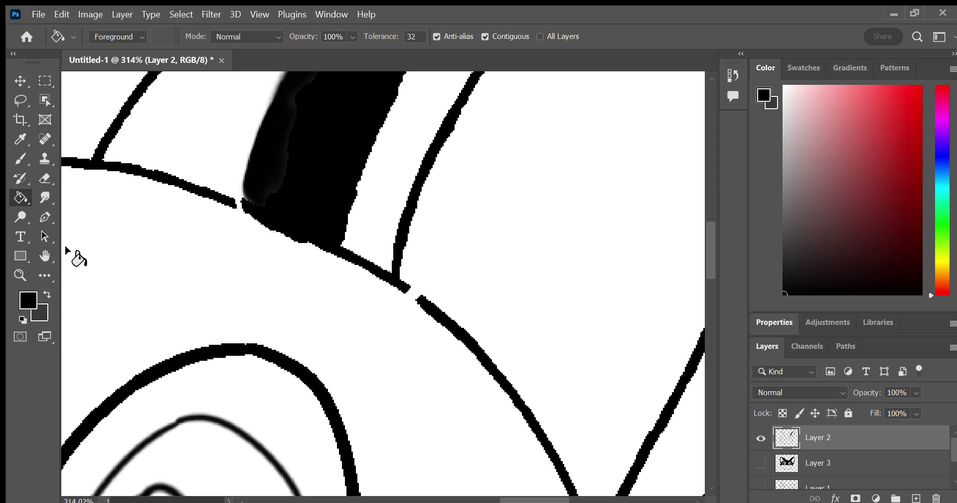
{"action": "key", "text": "ctrl+z"}
{"action": "key", "text": "h"}
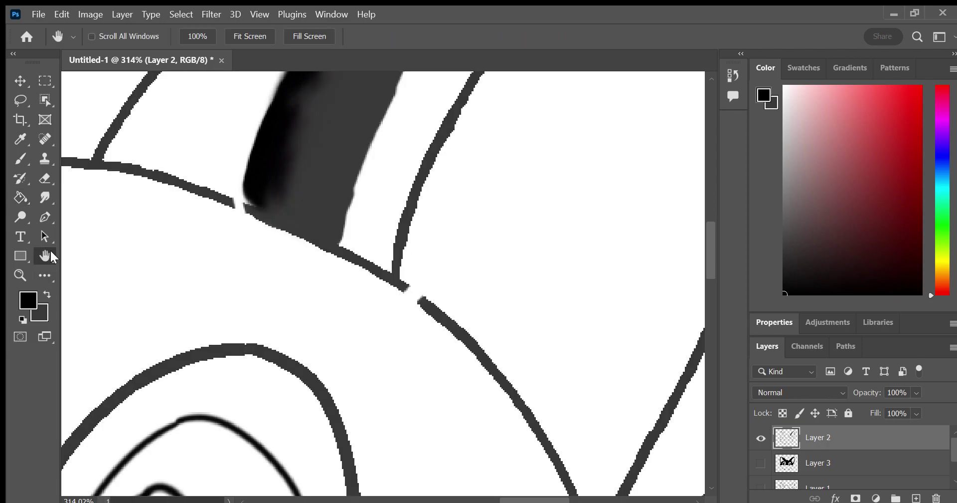
{"action": "mouse_move", "coordinate": [73, 255]}
{"action": "left_mouse_down"}
{"action": "mouse_move", "coordinate": [154, 378]}
{"action": "mouse_move", "coordinate": [69, 368]}
{"action": "mouse_move", "coordinate": [145, 366]}
{"action": "mouse_move", "coordinate": [224, 417]}
{"action": "mouse_move", "coordinate": [171, 374]}
{"action": "mouse_move", "coordinate": [148, 293]}
{"action": "mouse_move", "coordinate": [327, 401]}
{"action": "mouse_move", "coordinate": [161, 348]}
{"action": "mouse_move", "coordinate": [188, 387]}
{"action": "mouse_move", "coordinate": [60, 196]}
{"action": "left_mouse_up"}
{"action": "key", "text": "e"}
{"action": "left_click", "coordinate": [311, 402]}
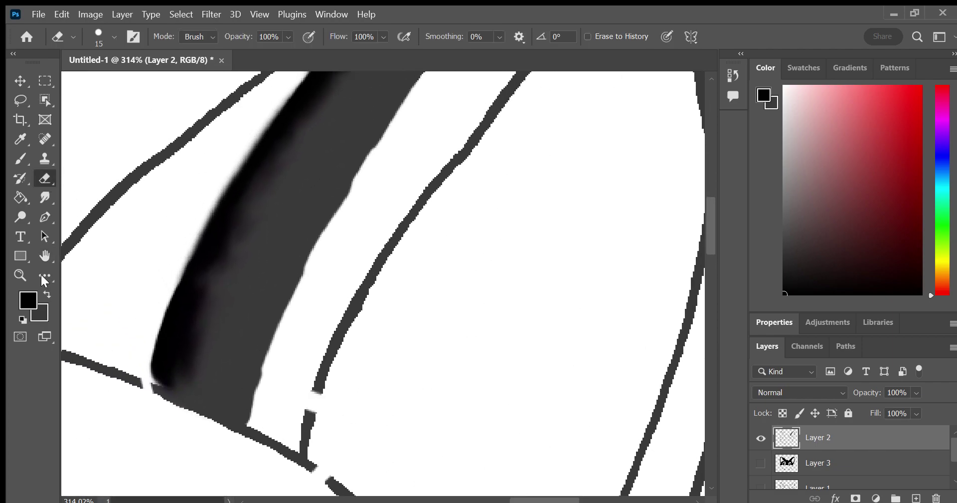
{"action": "left_click", "coordinate": [21, 196]}
{"action": "left_click", "coordinate": [123, 377]}
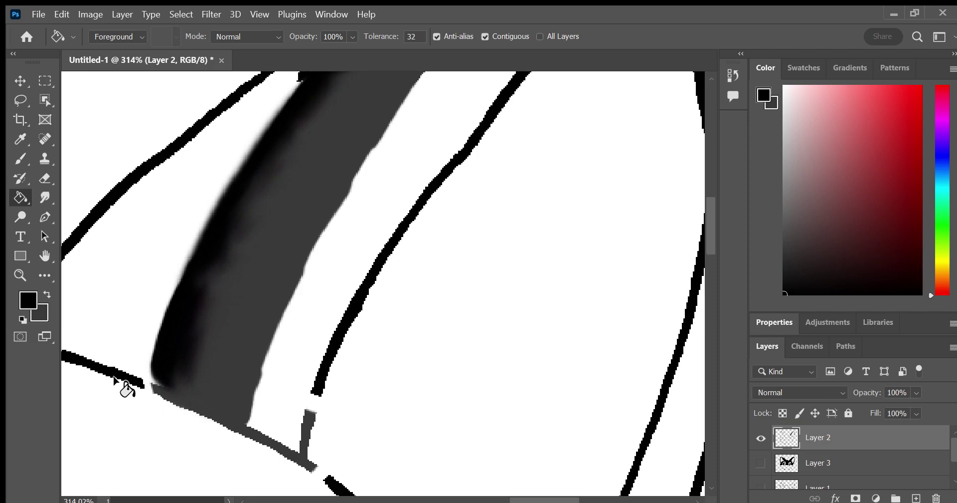
{"action": "left_click", "coordinate": [125, 245]}
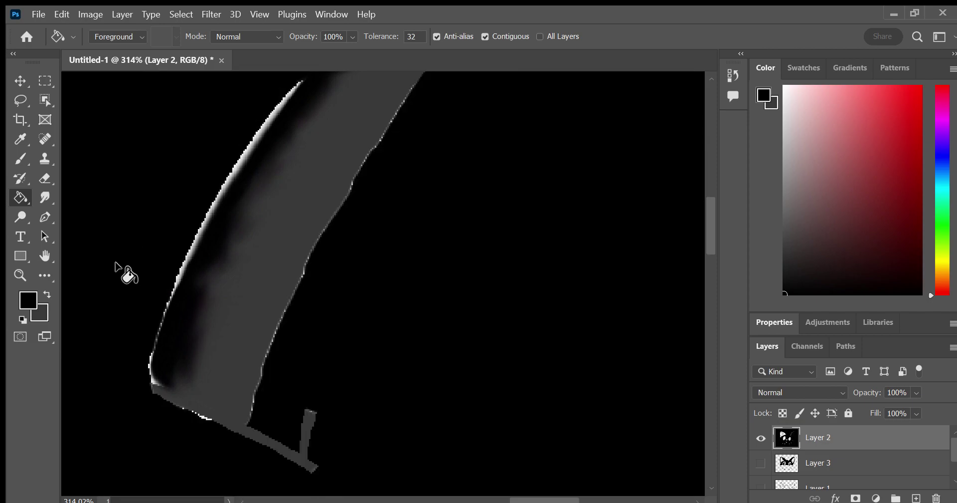
{"action": "key", "text": "ctrl+z"}
With a smaller brush, paint black over the gaps at the outline junctions
{"action": "left_click", "coordinate": [21, 158]}
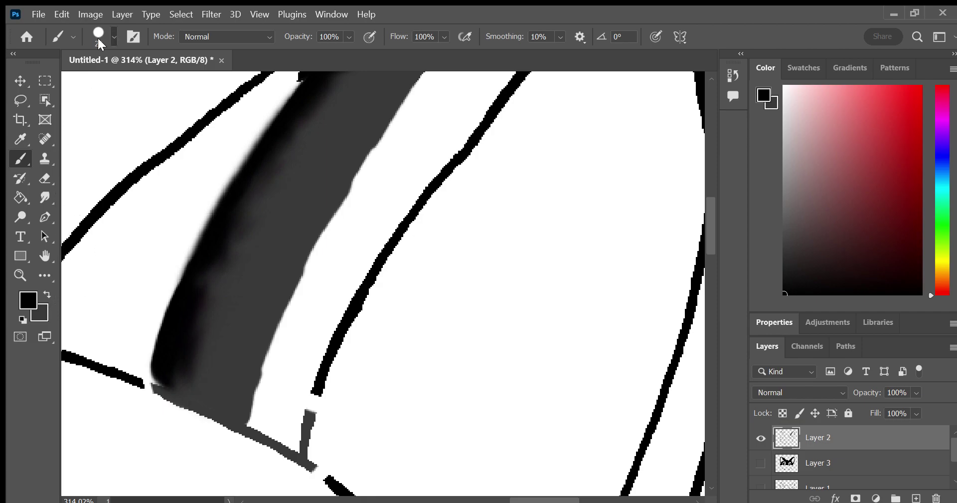
{"action": "key", "text": "bracketleft"}
{"action": "key", "text": "bracketleft"}
{"action": "key", "text": "bracketleft"}
{"action": "key", "text": "bracketleft"}
{"action": "key", "text": "bracketleft"}
{"action": "left_click_drag", "start_coordinate": [136, 382], "coordinate": [155, 393]}
{"action": "left_click_drag", "start_coordinate": [313, 408], "coordinate": [313, 409]}
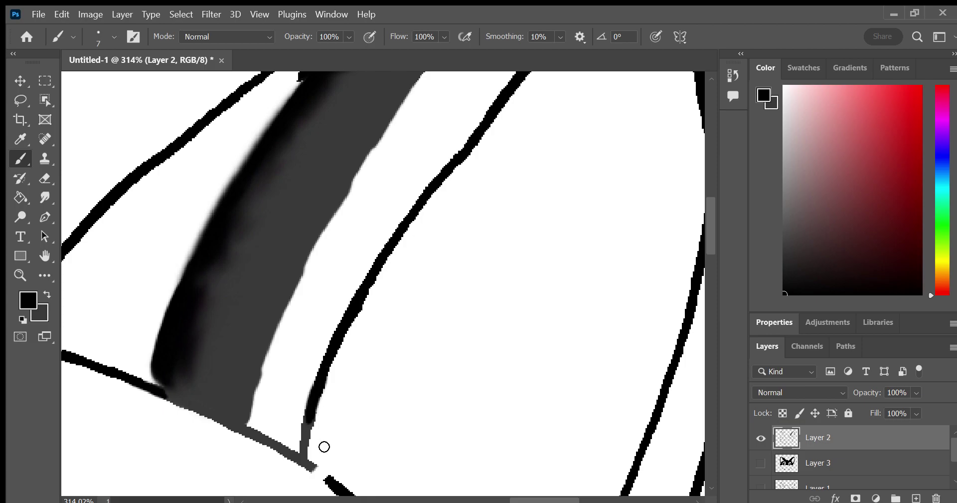
{"action": "left_click_drag", "start_coordinate": [311, 465], "coordinate": [327, 478]}
Paint a black edge along the grey band's top edge up to the ear tip
{"action": "key", "text": "h"}
{"action": "mouse_move", "coordinate": [406, 316]}
{"action": "left_mouse_down"}
{"action": "mouse_move", "coordinate": [450, 50]}
{"action": "mouse_move", "coordinate": [476, 239]}
{"action": "left_mouse_up"}
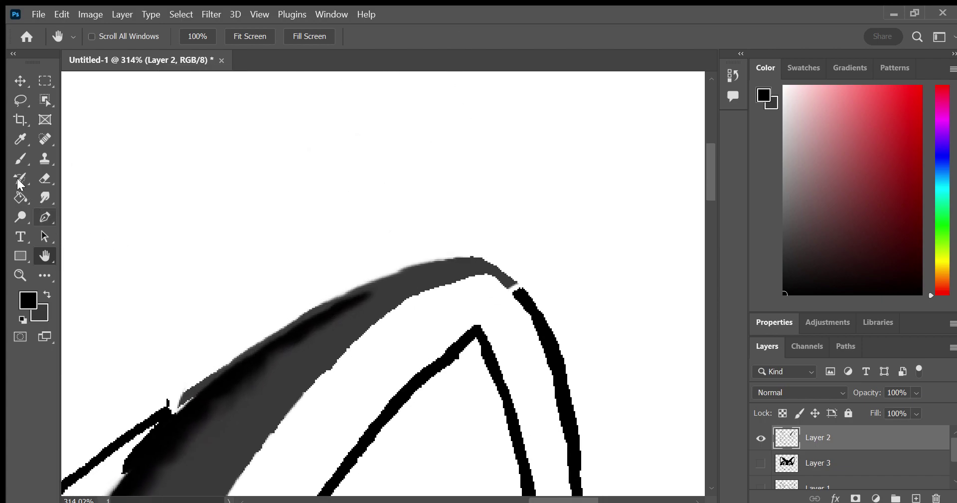
{"action": "left_click", "coordinate": [24, 159]}
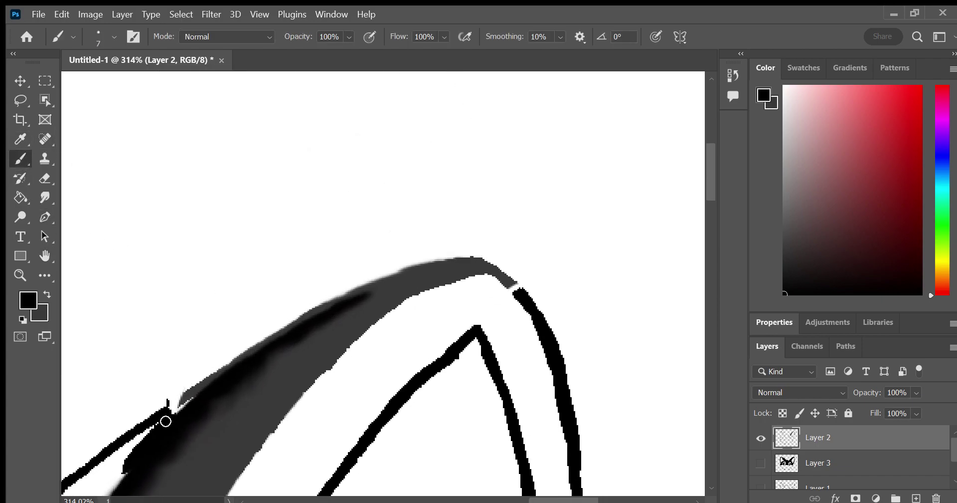
{"action": "left_click_drag", "start_coordinate": [165, 422], "coordinate": [172, 407]}
{"action": "mouse_move", "coordinate": [231, 365]}
{"action": "left_mouse_down"}
{"action": "mouse_move", "coordinate": [417, 265]}
{"action": "mouse_move", "coordinate": [392, 274]}
{"action": "mouse_move", "coordinate": [437, 260]}
{"action": "mouse_move", "coordinate": [487, 264]}
{"action": "mouse_move", "coordinate": [519, 297]}
{"action": "left_mouse_up"}
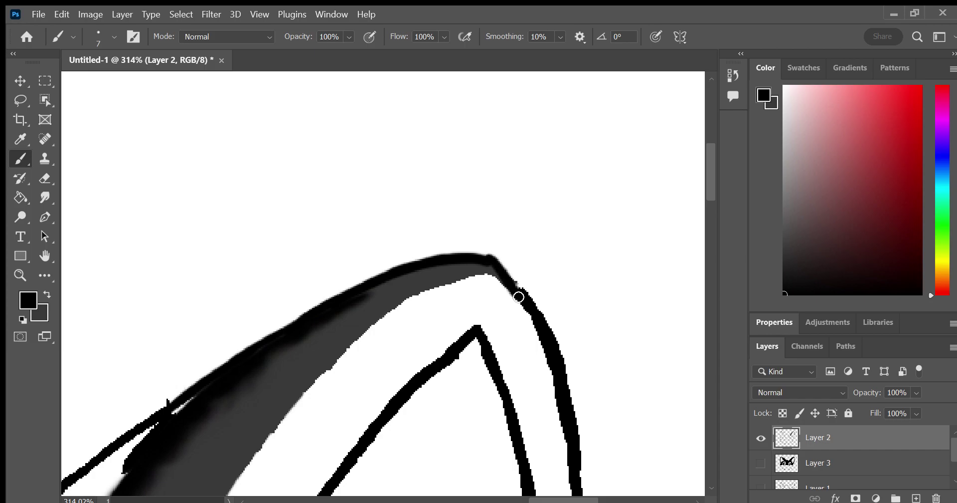
{"action": "left_click", "coordinate": [42, 256]}
{"action": "left_click_drag", "start_coordinate": [143, 263], "coordinate": [267, 111]}
{"action": "left_click", "coordinate": [20, 159]}
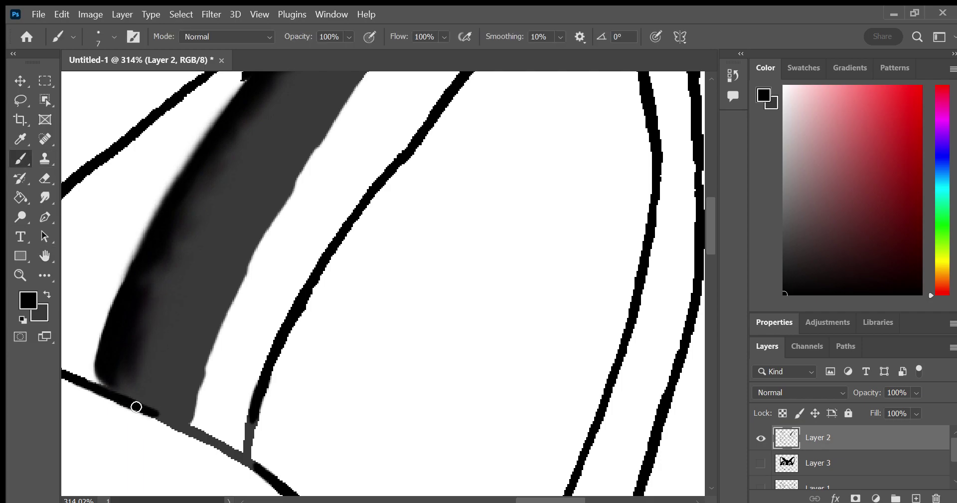
Thicken the lower-left ear outline and draw a thin black line up the stripe toward the tip
{"action": "mouse_move", "coordinate": [110, 395]}
{"action": "left_mouse_down"}
{"action": "mouse_move", "coordinate": [147, 409]}
{"action": "mouse_move", "coordinate": [202, 303]}
{"action": "left_mouse_up"}
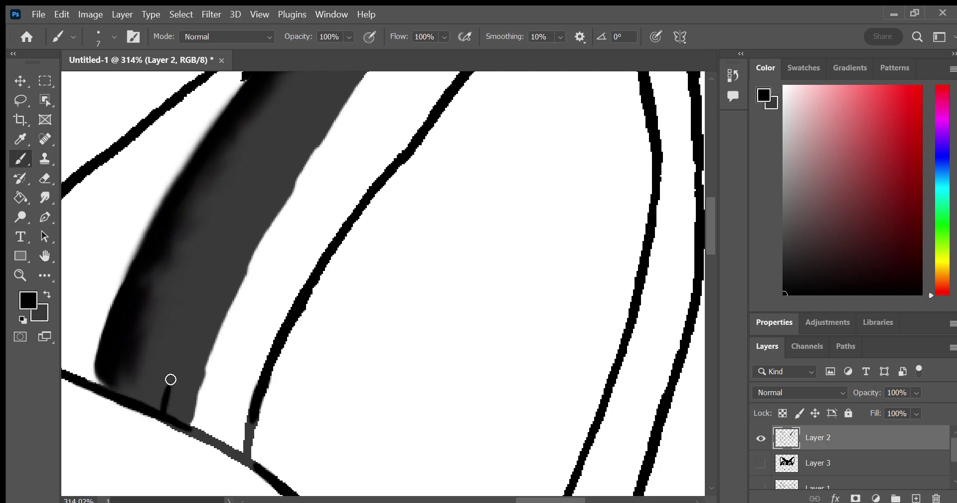
{"action": "left_click_drag", "start_coordinate": [170, 380], "coordinate": [250, 193]}
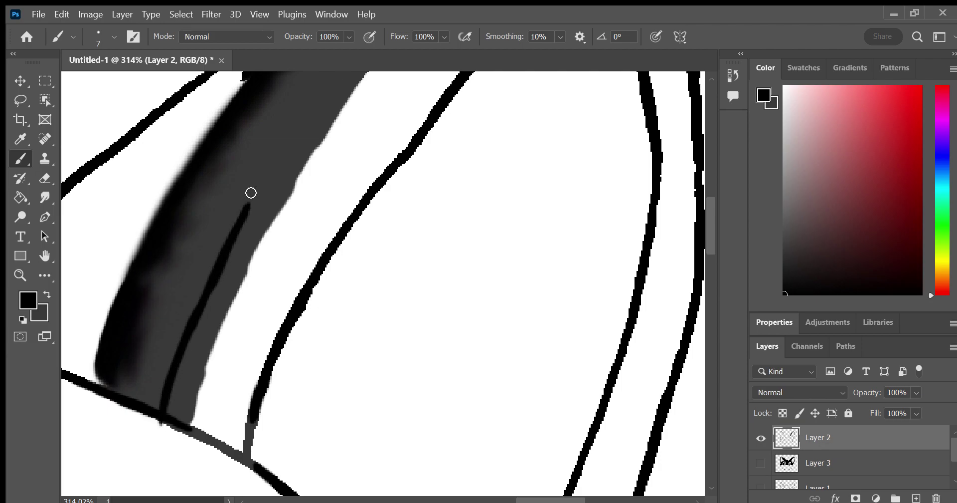
{"action": "left_click_drag", "start_coordinate": [95, 240], "coordinate": [81, 301]}
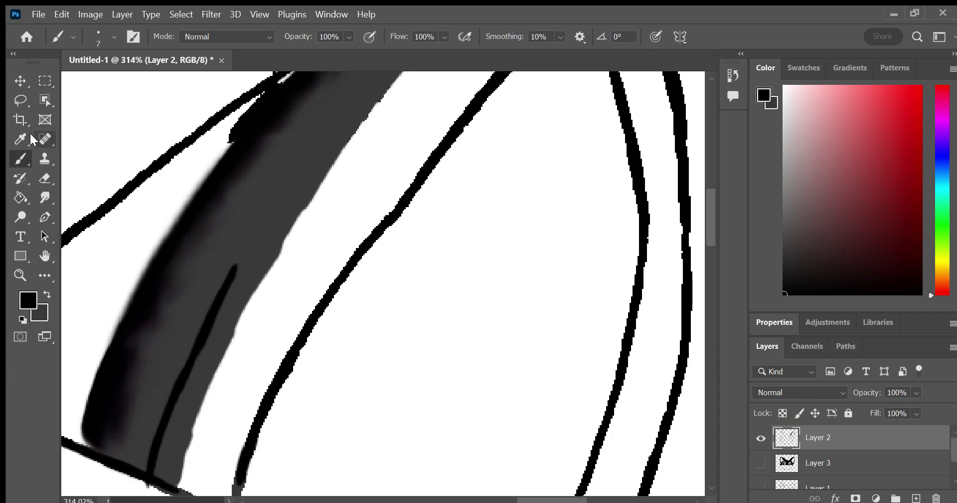
{"action": "left_click_drag", "start_coordinate": [222, 284], "coordinate": [252, 233]}
{"action": "left_click_drag", "start_coordinate": [237, 264], "coordinate": [292, 169]}
{"action": "left_click_drag", "start_coordinate": [259, 234], "coordinate": [338, 106]}
{"action": "left_click_drag", "start_coordinate": [100, 200], "coordinate": [94, 291]}
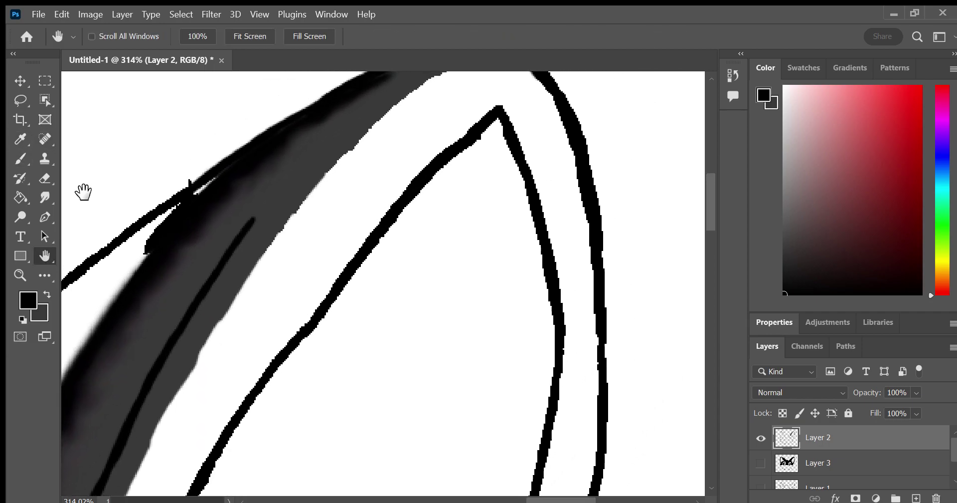
{"action": "left_click_drag", "start_coordinate": [252, 218], "coordinate": [339, 125]}
{"action": "left_click_drag", "start_coordinate": [307, 157], "coordinate": [386, 77]}
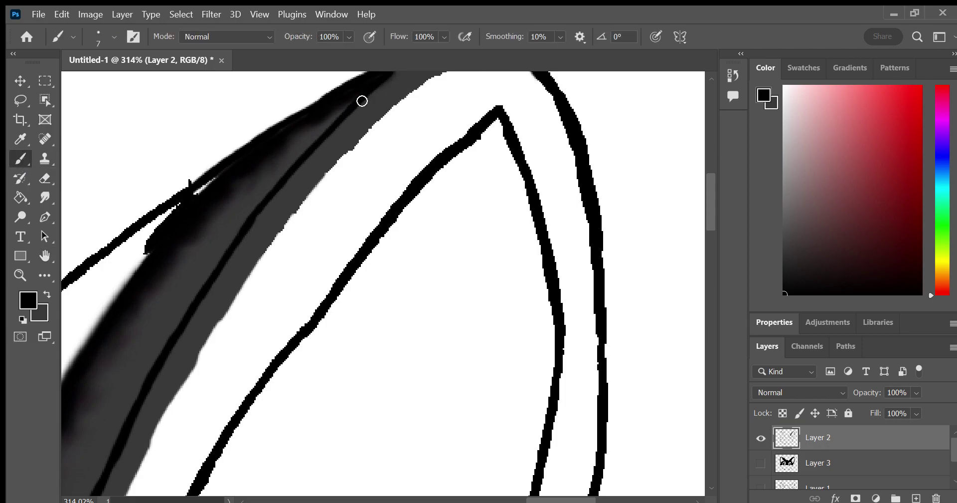
Paint over the thin line in thicker black strokes up the grey band
{"action": "left_click", "coordinate": [45, 255]}
{"action": "mouse_move", "coordinate": [112, 250]}
{"action": "left_mouse_down"}
{"action": "mouse_move", "coordinate": [77, 257]}
{"action": "mouse_move", "coordinate": [168, 134]}
{"action": "mouse_move", "coordinate": [188, 58]}
{"action": "left_mouse_up"}
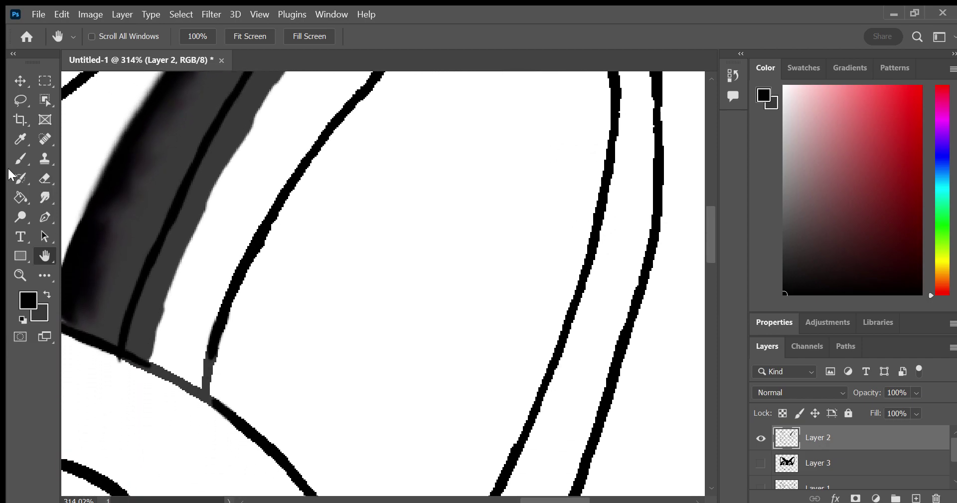
{"action": "left_click", "coordinate": [20, 158]}
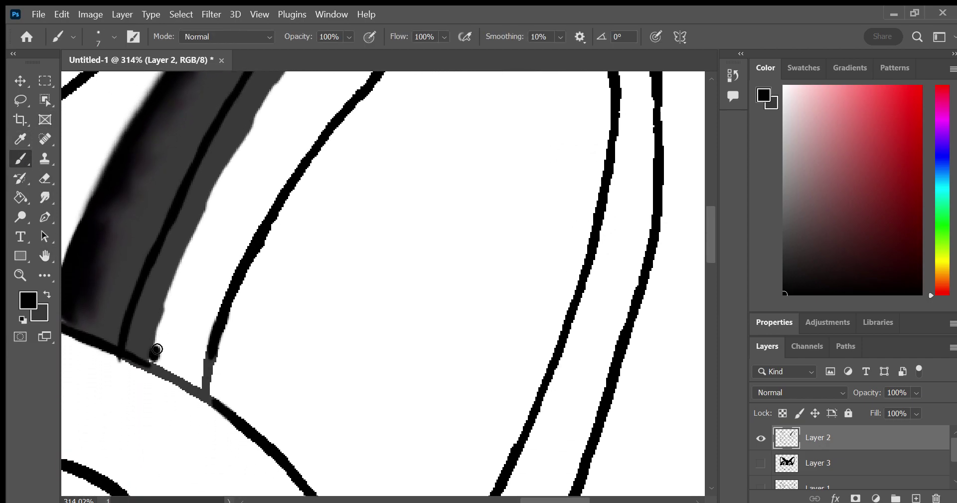
{"action": "mouse_move", "coordinate": [129, 352]}
{"action": "left_mouse_down"}
{"action": "mouse_move", "coordinate": [206, 400]}
{"action": "mouse_move", "coordinate": [208, 354]}
{"action": "mouse_move", "coordinate": [160, 321]}
{"action": "mouse_move", "coordinate": [167, 301]}
{"action": "mouse_move", "coordinate": [164, 334]}
{"action": "mouse_move", "coordinate": [171, 304]}
{"action": "mouse_move", "coordinate": [172, 341]}
{"action": "left_mouse_up"}
{"action": "left_click_drag", "start_coordinate": [208, 213], "coordinate": [270, 106]}
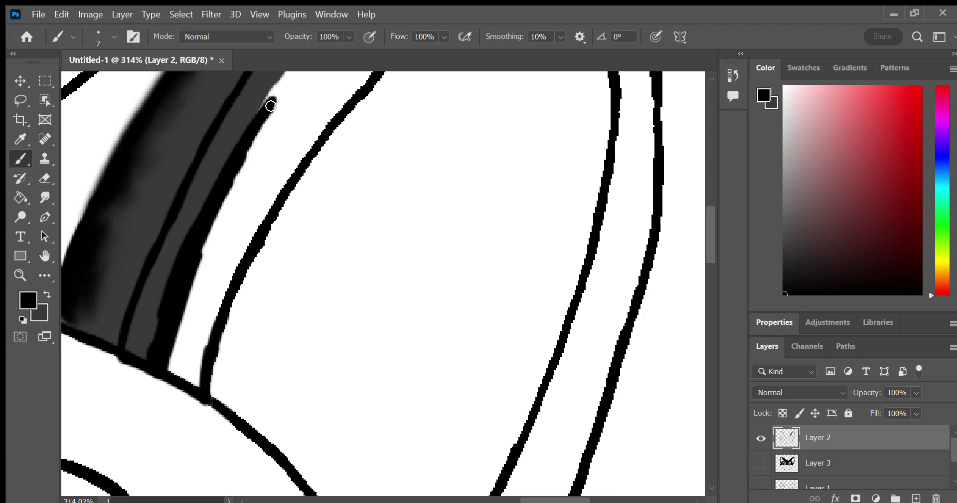
{"action": "left_click_drag", "start_coordinate": [168, 361], "coordinate": [225, 194]}
{"action": "left_click", "coordinate": [44, 255]}
{"action": "left_click_drag", "start_coordinate": [122, 241], "coordinate": [35, 325]}
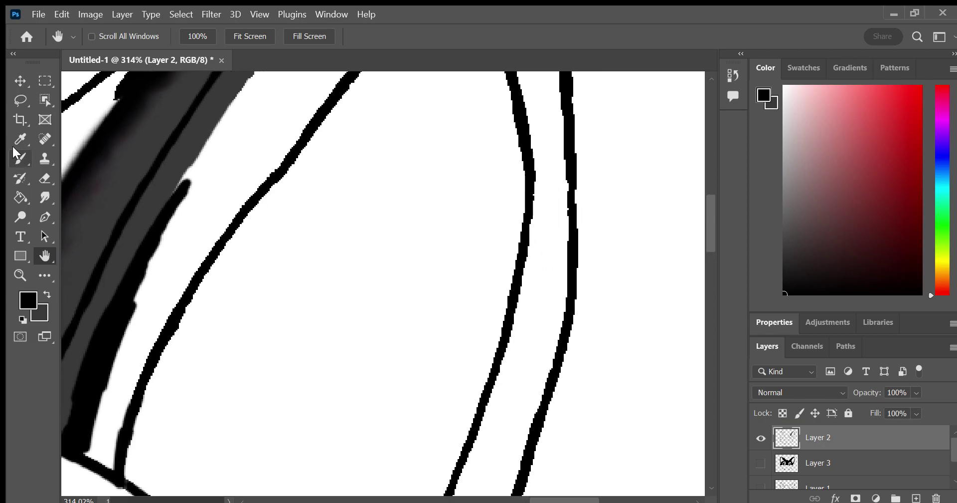
{"action": "left_click", "coordinate": [21, 158]}
{"action": "left_click_drag", "start_coordinate": [130, 306], "coordinate": [211, 138]}
{"action": "mouse_move", "coordinate": [197, 191]}
{"action": "left_mouse_down"}
{"action": "mouse_move", "coordinate": [229, 125]}
{"action": "mouse_move", "coordinate": [214, 137]}
{"action": "left_mouse_up"}
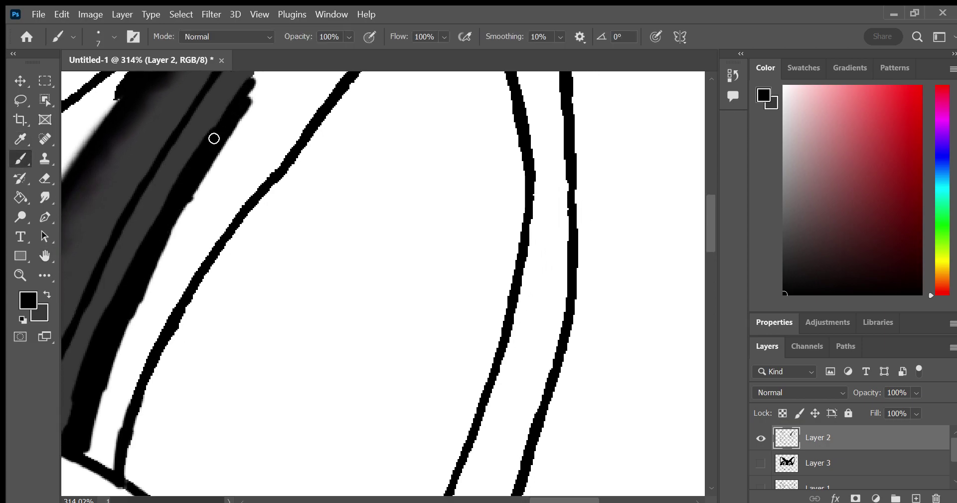
Widen and thicken the black along the band's inner edge up toward the tip
{"action": "left_click", "coordinate": [45, 255]}
{"action": "left_click_drag", "start_coordinate": [75, 279], "coordinate": [52, 395]}
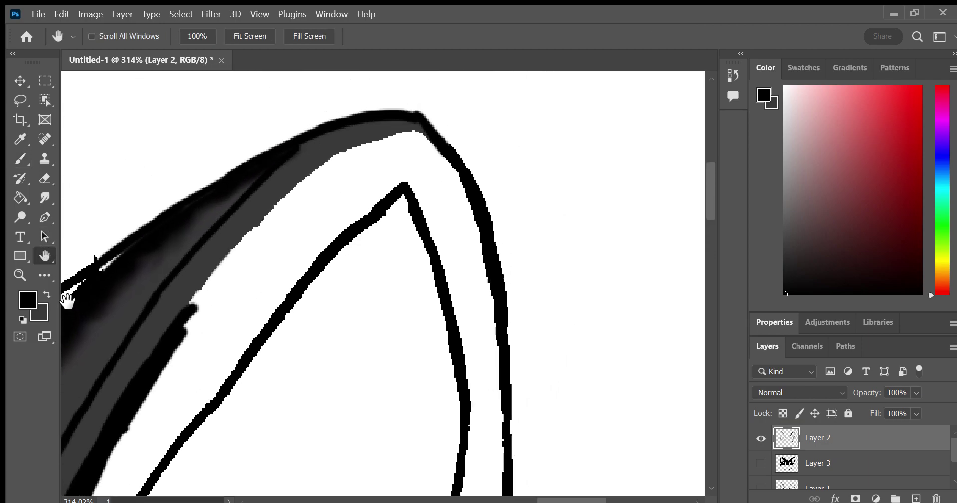
{"action": "left_click", "coordinate": [21, 158]}
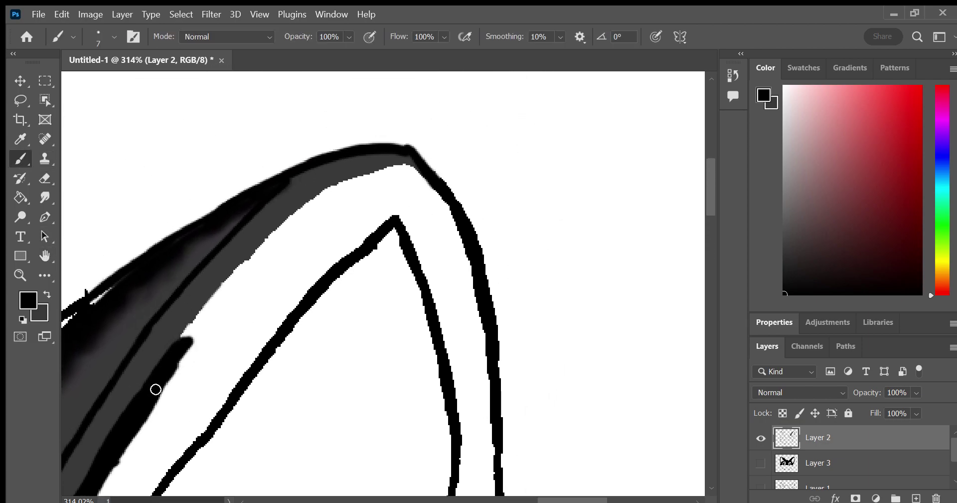
{"action": "left_click_drag", "start_coordinate": [154, 386], "coordinate": [194, 324]}
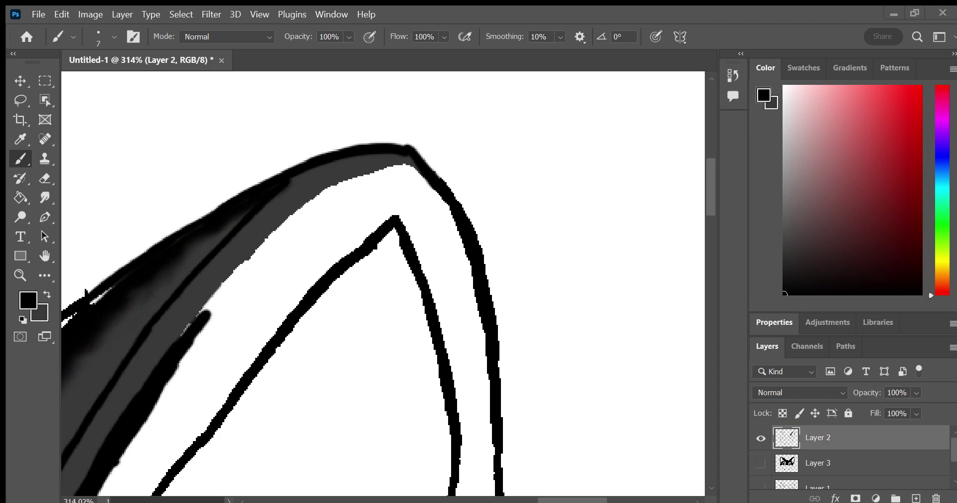
{"action": "mouse_move", "coordinate": [181, 345]}
{"action": "left_mouse_down"}
{"action": "mouse_move", "coordinate": [195, 322]}
{"action": "mouse_move", "coordinate": [167, 369]}
{"action": "mouse_move", "coordinate": [289, 222]}
{"action": "mouse_move", "coordinate": [369, 180]}
{"action": "mouse_move", "coordinate": [418, 180]}
{"action": "mouse_move", "coordinate": [387, 174]}
{"action": "left_mouse_up"}
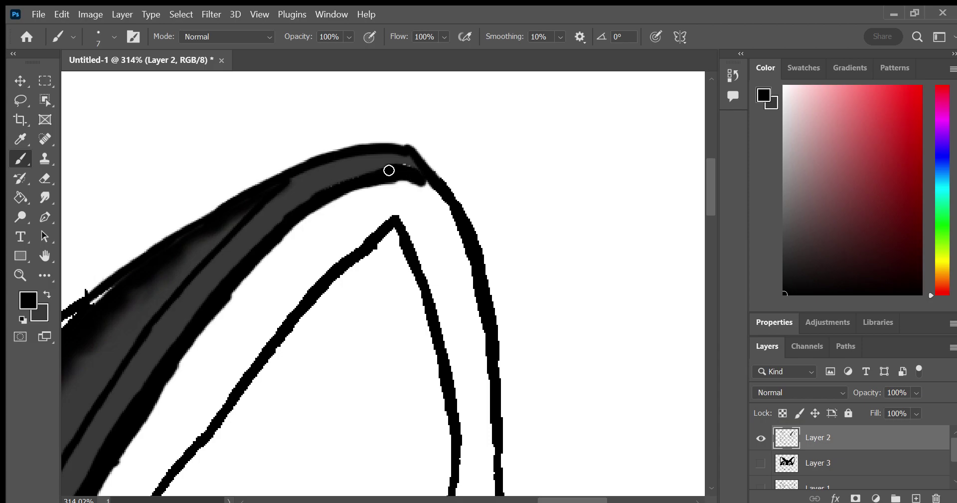
{"action": "mouse_move", "coordinate": [409, 172]}
{"action": "left_mouse_down"}
{"action": "mouse_move", "coordinate": [366, 180]}
{"action": "mouse_move", "coordinate": [387, 188]}
{"action": "mouse_move", "coordinate": [299, 227]}
{"action": "mouse_move", "coordinate": [234, 297]}
{"action": "left_mouse_up"}
{"action": "left_click_drag", "start_coordinate": [307, 222], "coordinate": [263, 256]}
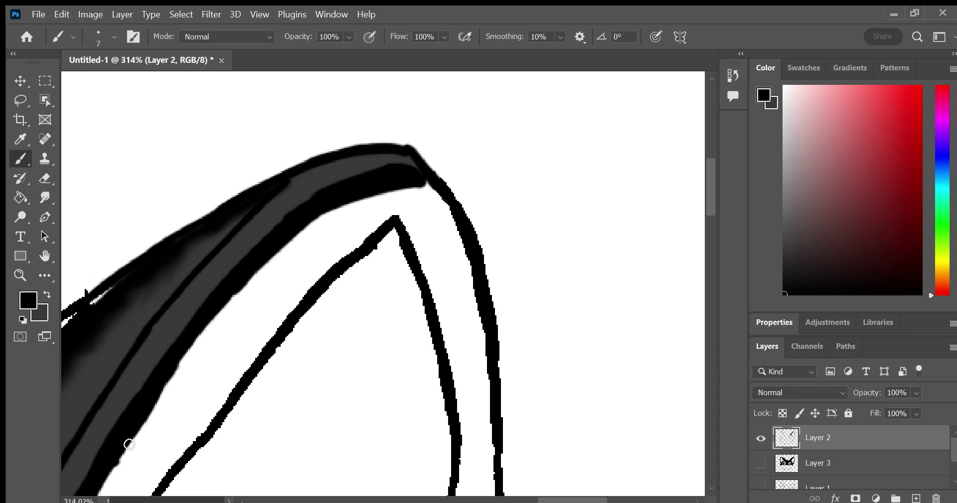
{"action": "mouse_move", "coordinate": [129, 443]}
{"action": "left_mouse_down"}
{"action": "mouse_move", "coordinate": [226, 299]}
{"action": "mouse_move", "coordinate": [300, 229]}
{"action": "mouse_move", "coordinate": [415, 182]}
{"action": "mouse_move", "coordinate": [434, 186]}
{"action": "mouse_move", "coordinate": [271, 250]}
{"action": "left_mouse_up"}
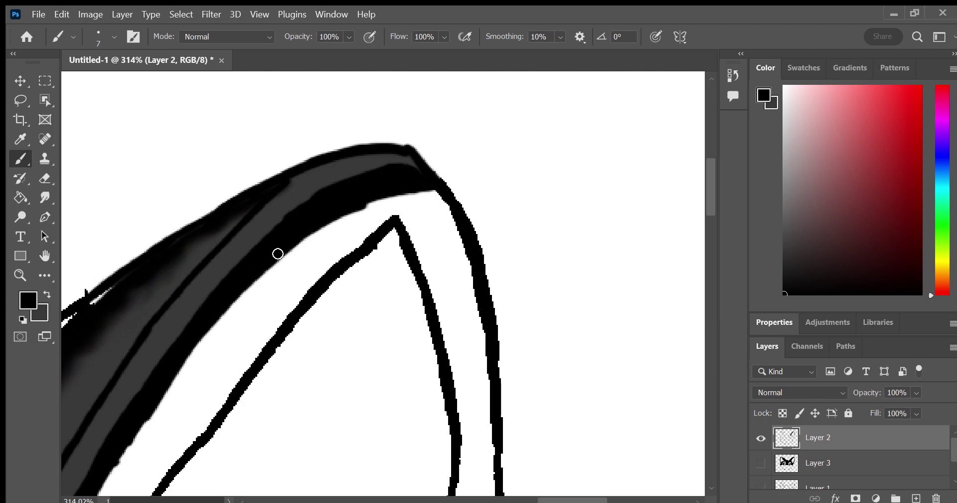
Widen the black shading along the stripe's right edge near its base
{"action": "key", "text": "h"}
{"action": "mouse_move", "coordinate": [111, 261]}
{"action": "left_mouse_down"}
{"action": "mouse_move", "coordinate": [274, 96]}
{"action": "mouse_move", "coordinate": [289, 46]}
{"action": "left_mouse_up"}
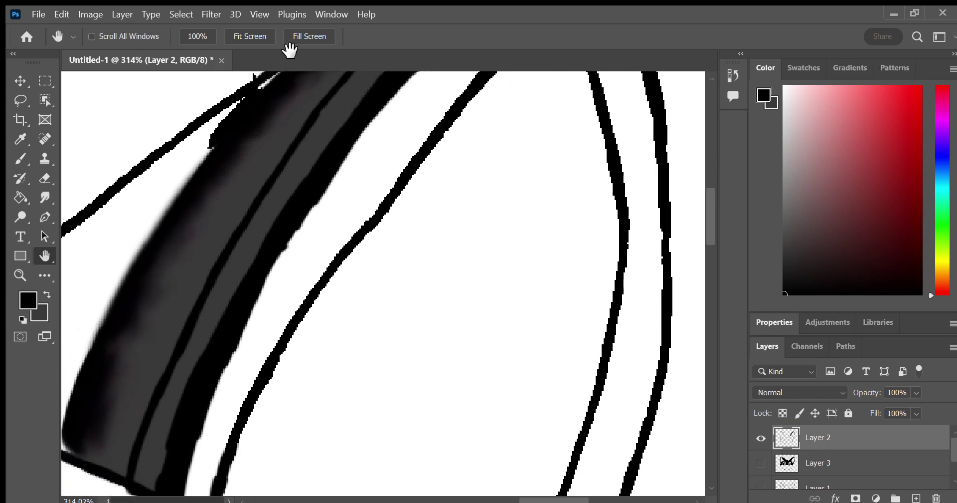
{"action": "left_click_drag", "start_coordinate": [164, 247], "coordinate": [64, 197]}
{"action": "key", "text": "b"}
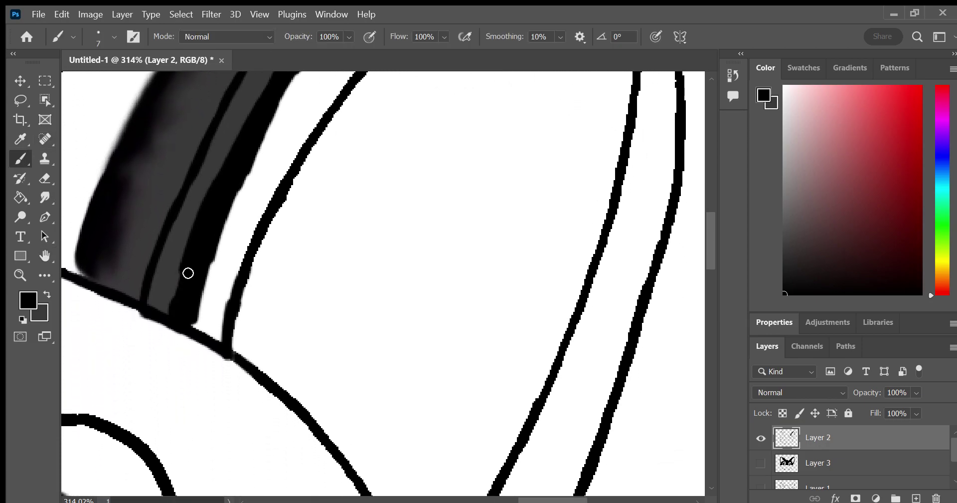
{"action": "left_click_drag", "start_coordinate": [201, 270], "coordinate": [237, 182]}
{"action": "key", "text": "h"}
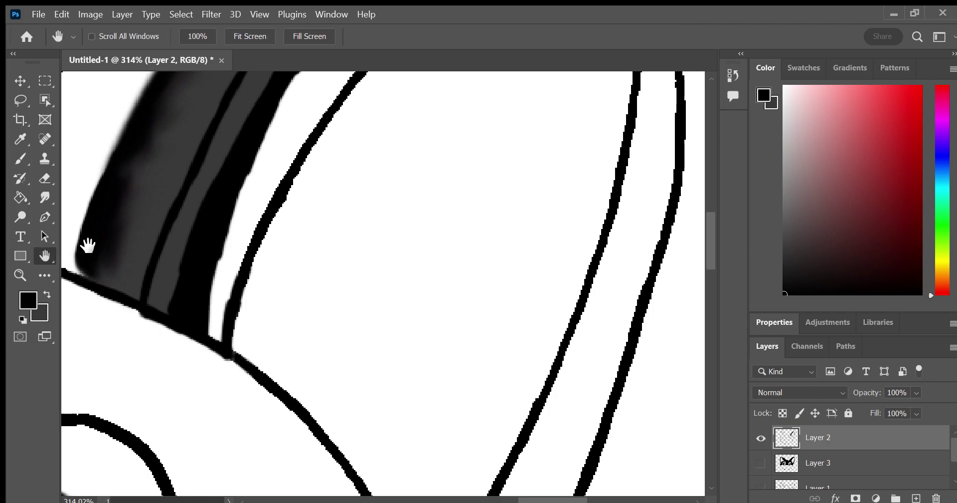
{"action": "left_click_drag", "start_coordinate": [87, 242], "coordinate": [72, 393]}
{"action": "key", "text": "b"}
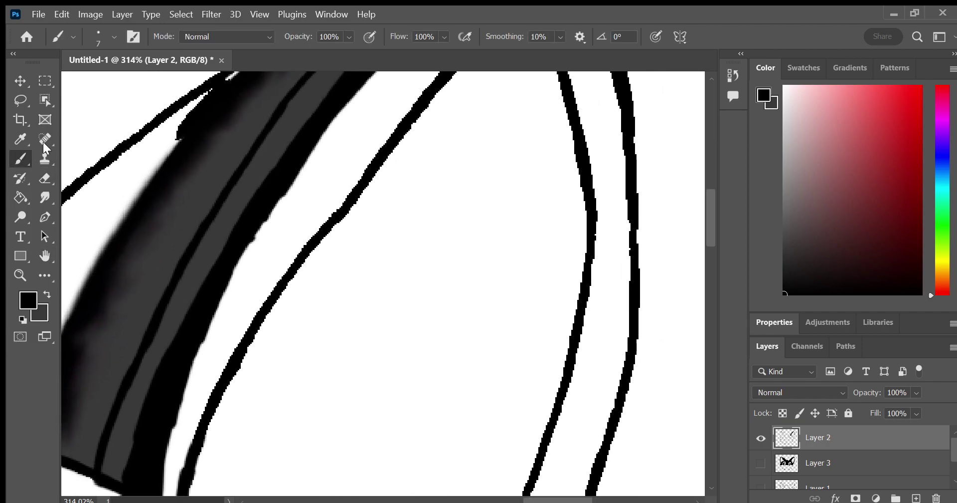
{"action": "mouse_move", "coordinate": [178, 390]}
{"action": "left_mouse_down"}
{"action": "mouse_move", "coordinate": [201, 319]}
{"action": "mouse_move", "coordinate": [301, 165]}
{"action": "left_mouse_up"}
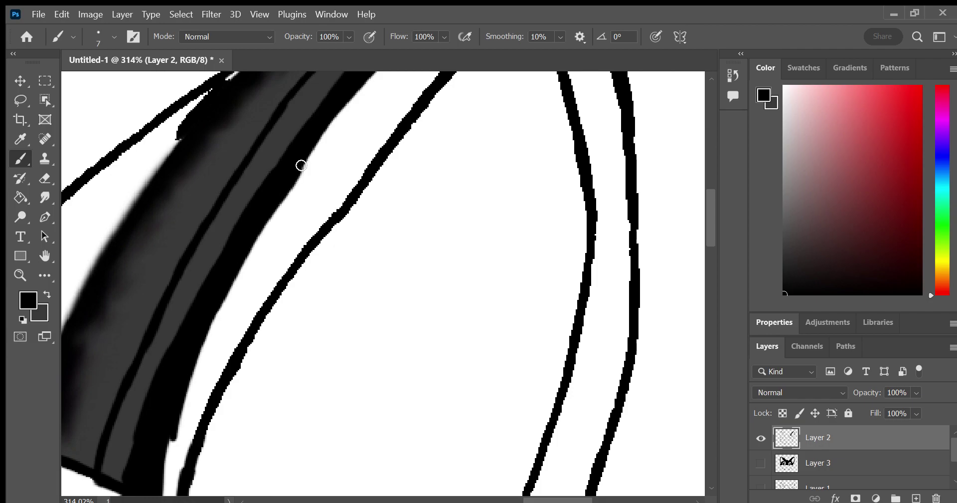
Smudge the stripe's lower right edge and black inner edge into grey streaks up the band
{"action": "left_click", "coordinate": [45, 199]}
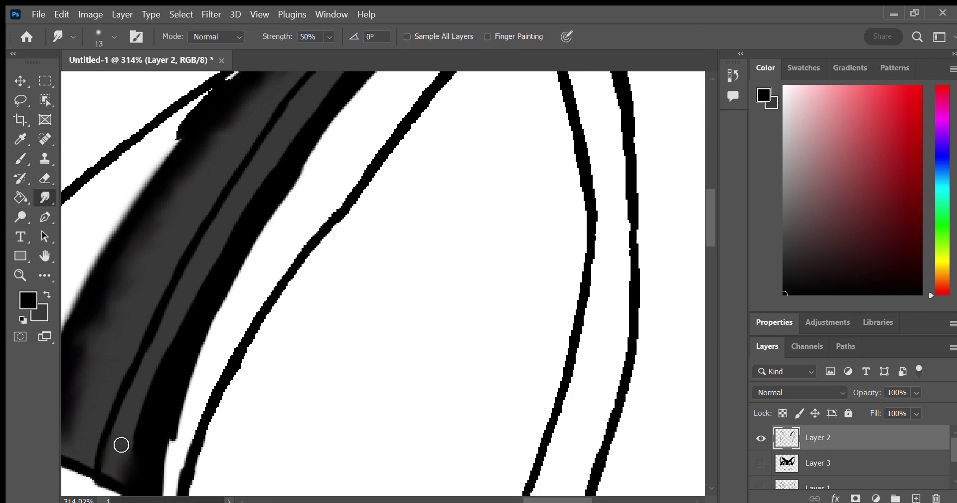
{"action": "mouse_move", "coordinate": [114, 428]}
{"action": "left_mouse_down"}
{"action": "mouse_move", "coordinate": [148, 466]}
{"action": "mouse_move", "coordinate": [134, 417]}
{"action": "mouse_move", "coordinate": [184, 354]}
{"action": "mouse_move", "coordinate": [145, 391]}
{"action": "left_mouse_up"}
{"action": "left_click_drag", "start_coordinate": [128, 489], "coordinate": [147, 421]}
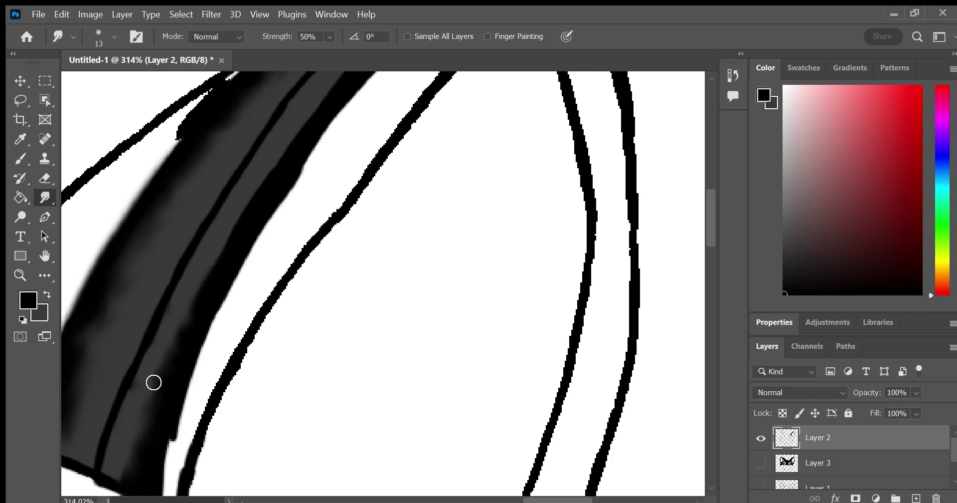
{"action": "key", "text": "h"}
{"action": "left_click_drag", "start_coordinate": [81, 229], "coordinate": [68, 252]}
{"action": "left_click", "coordinate": [45, 197]}
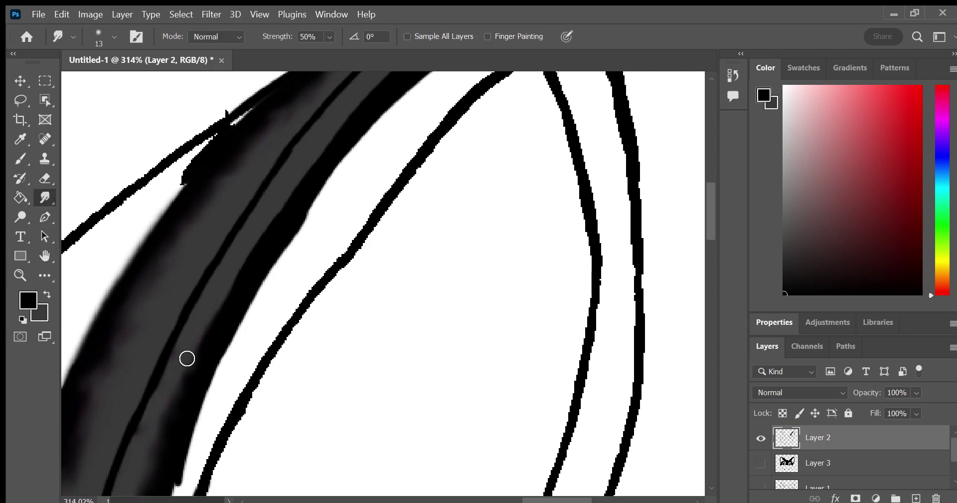
{"action": "mouse_move", "coordinate": [171, 409]}
{"action": "left_mouse_down"}
{"action": "mouse_move", "coordinate": [229, 320]}
{"action": "mouse_move", "coordinate": [242, 256]}
{"action": "mouse_move", "coordinate": [292, 215]}
{"action": "left_mouse_up"}
{"action": "mouse_move", "coordinate": [298, 177]}
{"action": "left_mouse_down"}
{"action": "mouse_move", "coordinate": [293, 169]}
{"action": "mouse_move", "coordinate": [359, 133]}
{"action": "mouse_move", "coordinate": [376, 97]}
{"action": "left_mouse_up"}
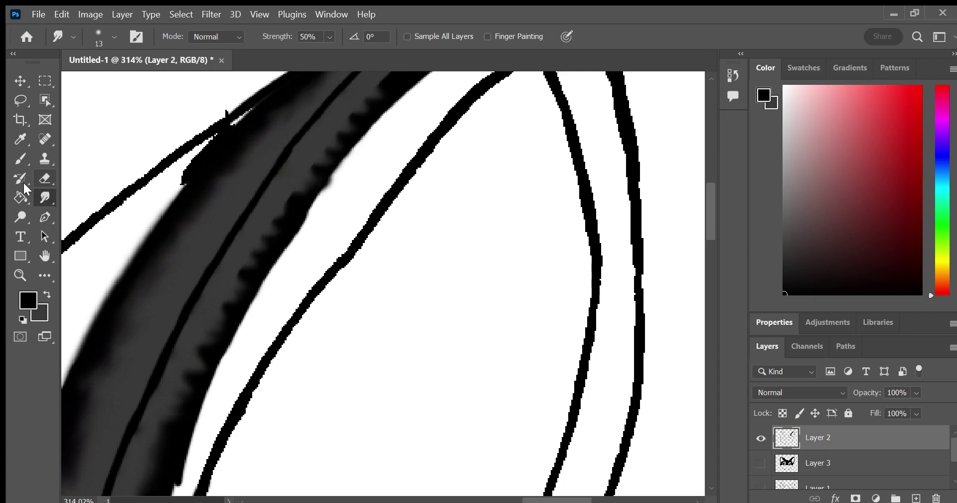
Extend the smudged streaks toward the ear tip and along the band's thin line
{"action": "left_click", "coordinate": [45, 178]}
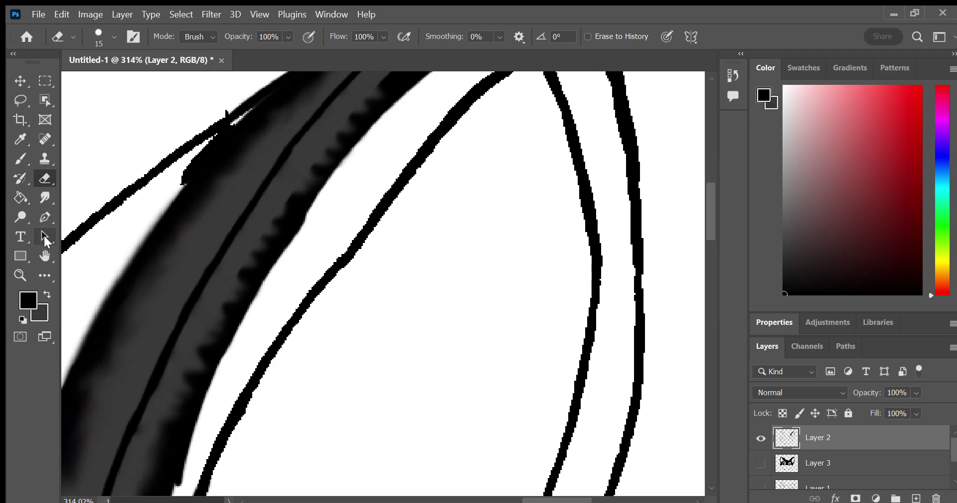
{"action": "left_click", "coordinate": [45, 255]}
{"action": "left_click_drag", "start_coordinate": [159, 93], "coordinate": [64, 235]}
{"action": "key", "text": "p"}
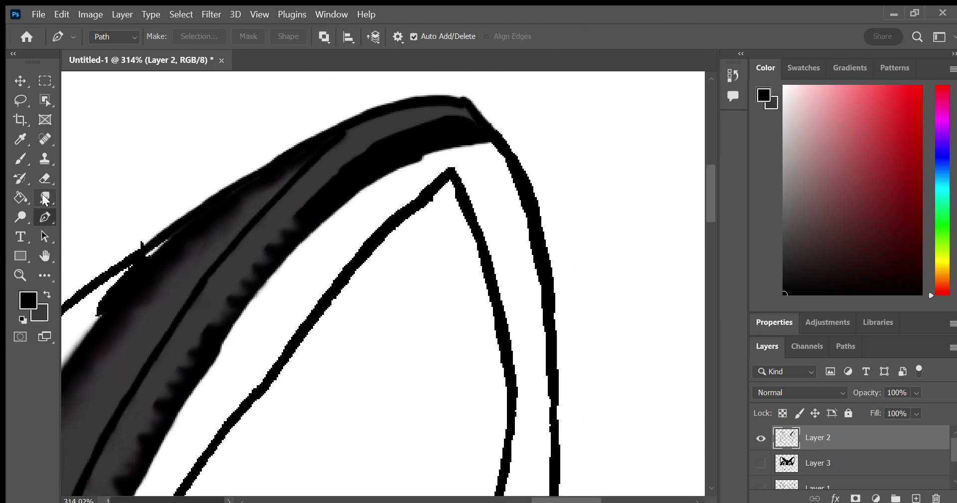
{"action": "left_click", "coordinate": [45, 197]}
{"action": "mouse_move", "coordinate": [295, 208]}
{"action": "left_mouse_down"}
{"action": "mouse_move", "coordinate": [314, 184]}
{"action": "mouse_move", "coordinate": [397, 160]}
{"action": "mouse_move", "coordinate": [436, 127]}
{"action": "mouse_move", "coordinate": [463, 135]}
{"action": "left_mouse_up"}
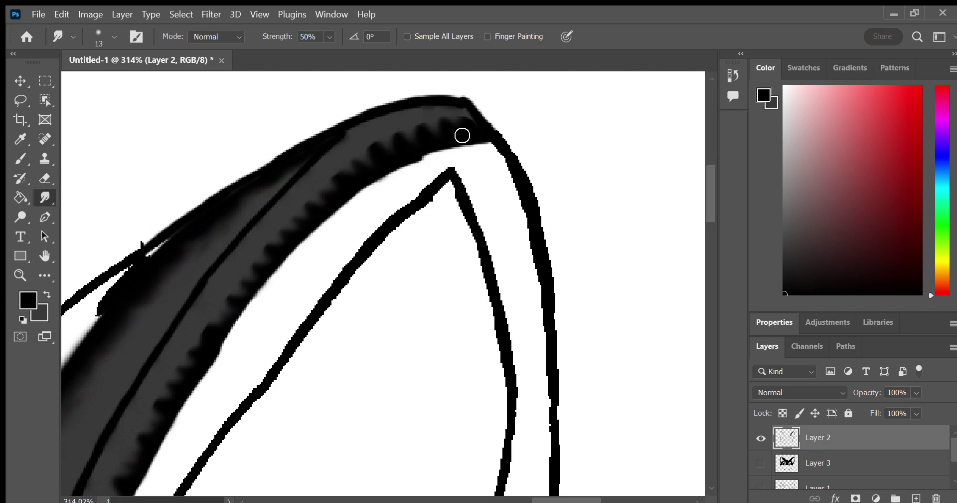
{"action": "left_click_drag", "start_coordinate": [117, 238], "coordinate": [247, 38]}
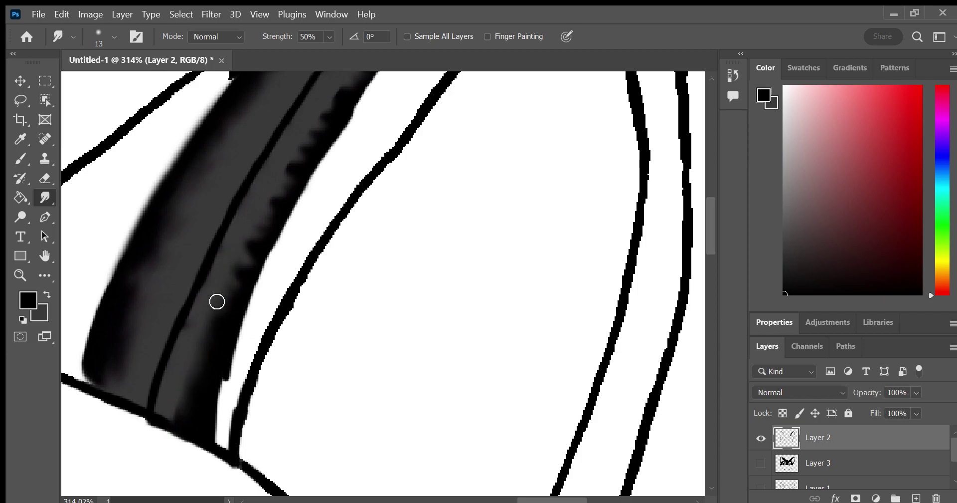
{"action": "mouse_move", "coordinate": [217, 301]}
{"action": "left_mouse_down"}
{"action": "mouse_move", "coordinate": [188, 426]}
{"action": "mouse_move", "coordinate": [184, 361]}
{"action": "mouse_move", "coordinate": [204, 311]}
{"action": "mouse_move", "coordinate": [190, 349]}
{"action": "left_mouse_up"}
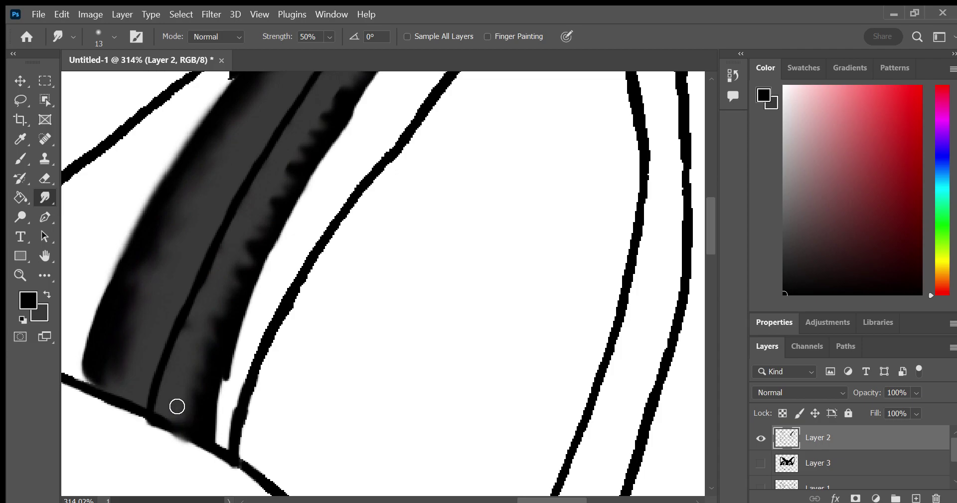
Smooth out the serrated teeth on the stripe's inner edge near the top of the ear
{"action": "left_click", "coordinate": [44, 178]}
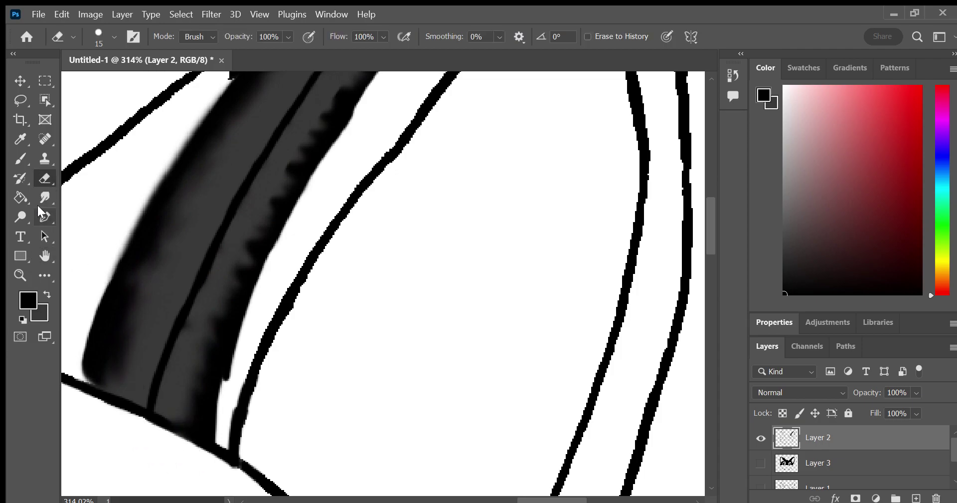
{"action": "left_click", "coordinate": [45, 197]}
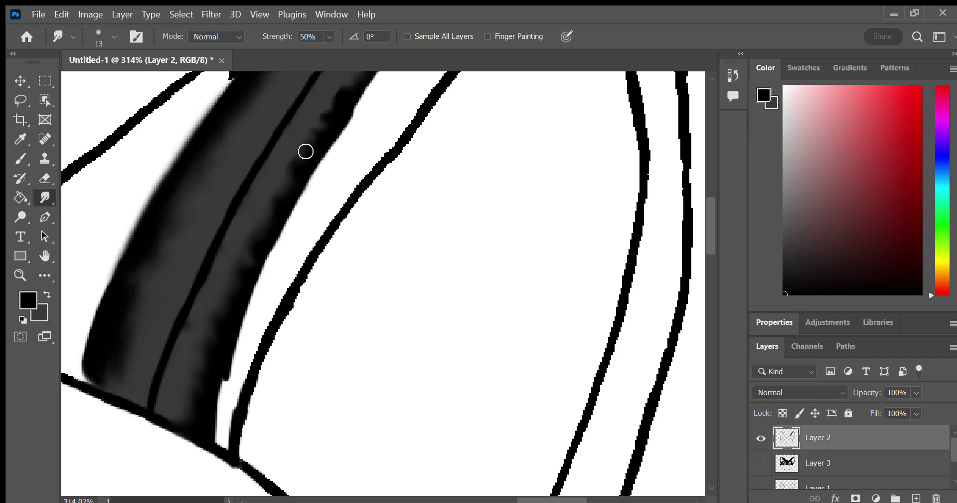
{"action": "left_click", "coordinate": [44, 237]}
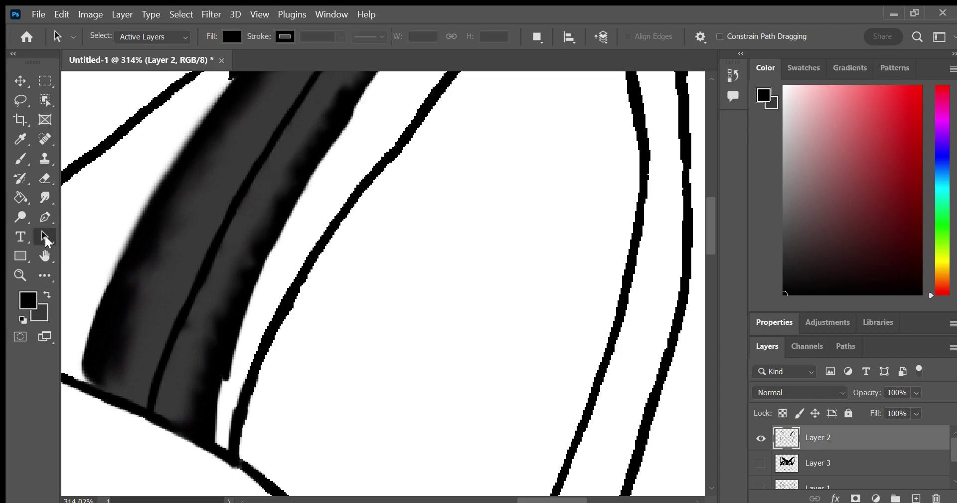
{"action": "left_click", "coordinate": [45, 256]}
{"action": "left_click_drag", "start_coordinate": [203, 204], "coordinate": [151, 271]}
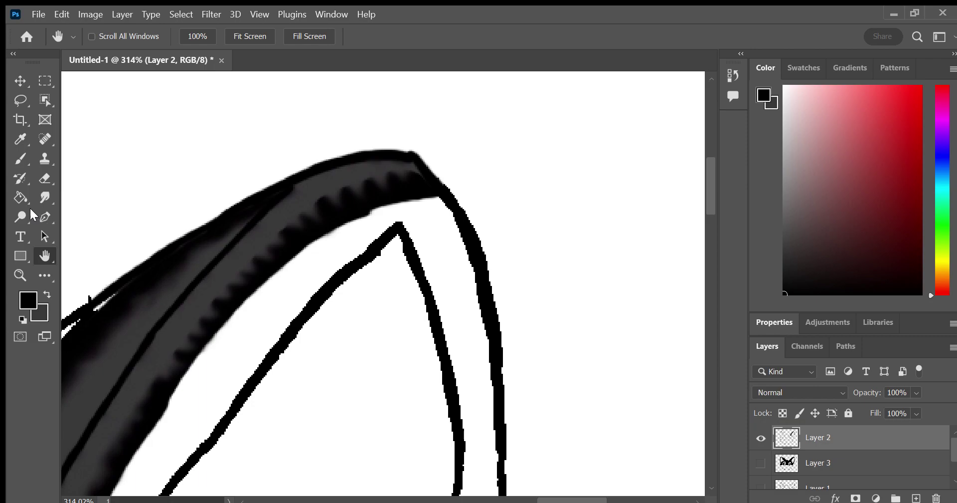
{"action": "left_click", "coordinate": [45, 217]}
{"action": "left_click", "coordinate": [45, 197]}
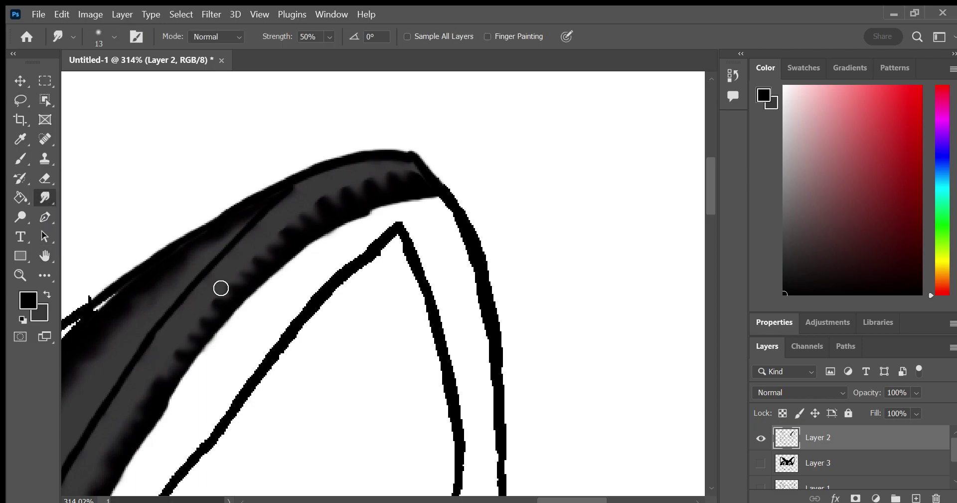
{"action": "left_click_drag", "start_coordinate": [178, 363], "coordinate": [352, 197]}
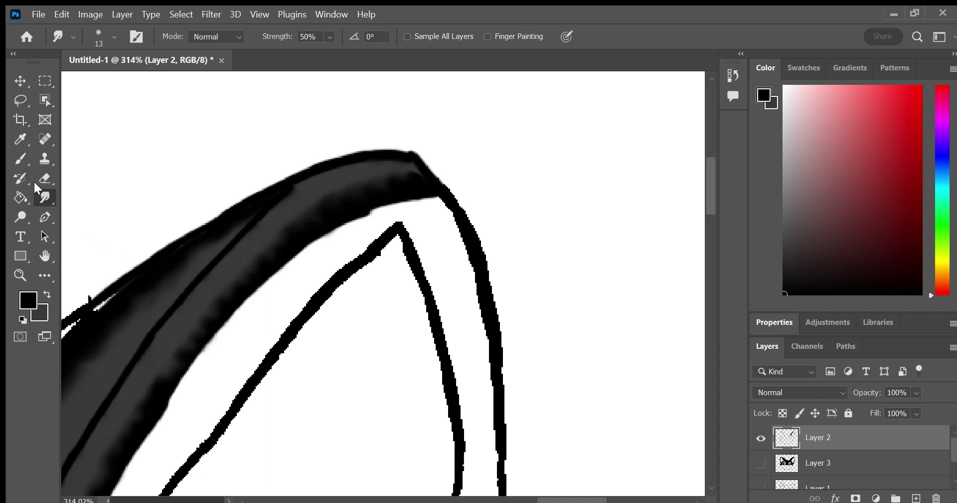
Paint a dark-grey stroke from near the ear tip down beside the black outline
{"action": "left_click", "coordinate": [20, 158]}
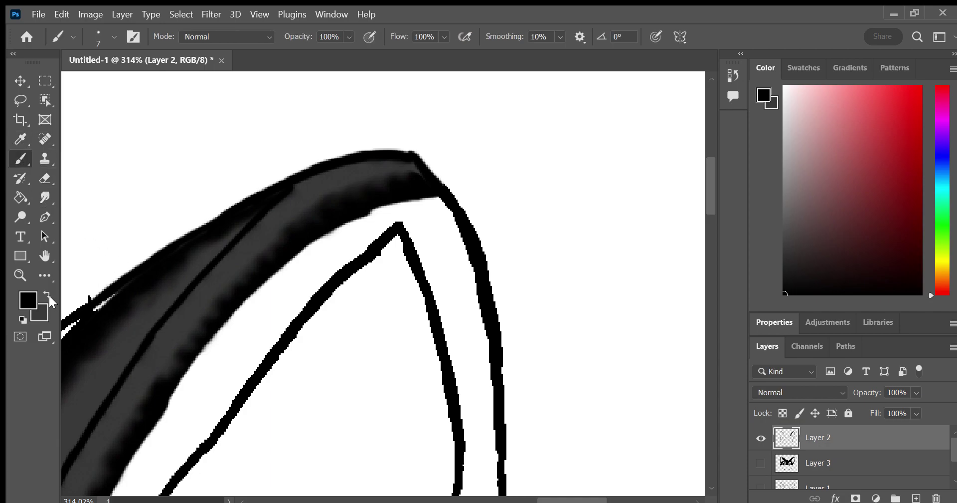
{"action": "left_click", "coordinate": [48, 295]}
{"action": "mouse_move", "coordinate": [414, 177]}
{"action": "left_mouse_down"}
{"action": "mouse_move", "coordinate": [460, 251]}
{"action": "mouse_move", "coordinate": [460, 229]}
{"action": "left_mouse_up"}
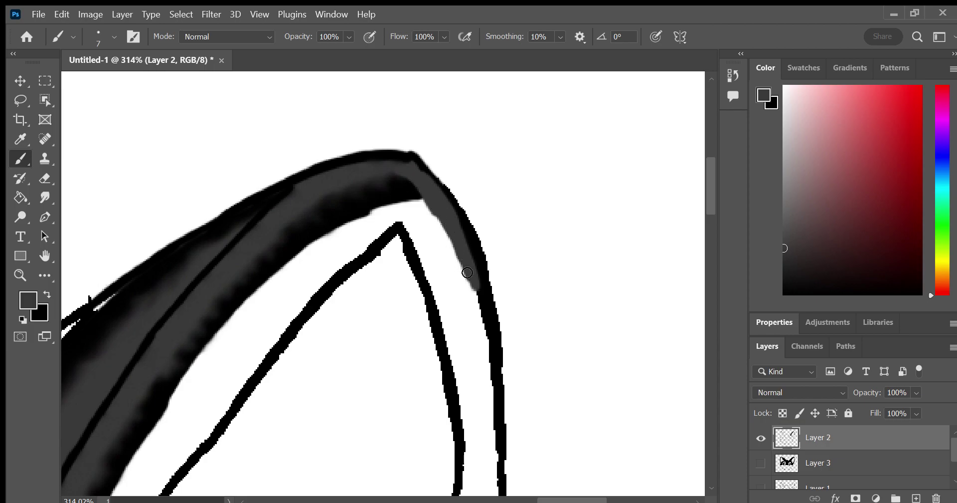
{"action": "left_click_drag", "start_coordinate": [467, 273], "coordinate": [490, 395]}
{"action": "left_click_drag", "start_coordinate": [71, 257], "coordinate": [41, 142]}
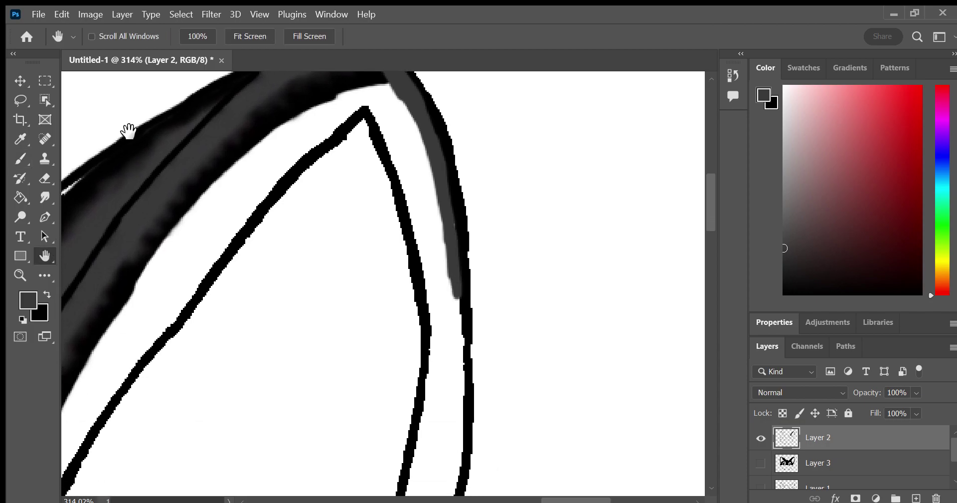
{"action": "left_click_drag", "start_coordinate": [376, 250], "coordinate": [371, 187]}
{"action": "left_click_drag", "start_coordinate": [373, 268], "coordinate": [380, 389]}
{"action": "left_click_drag", "start_coordinate": [379, 349], "coordinate": [367, 444]}
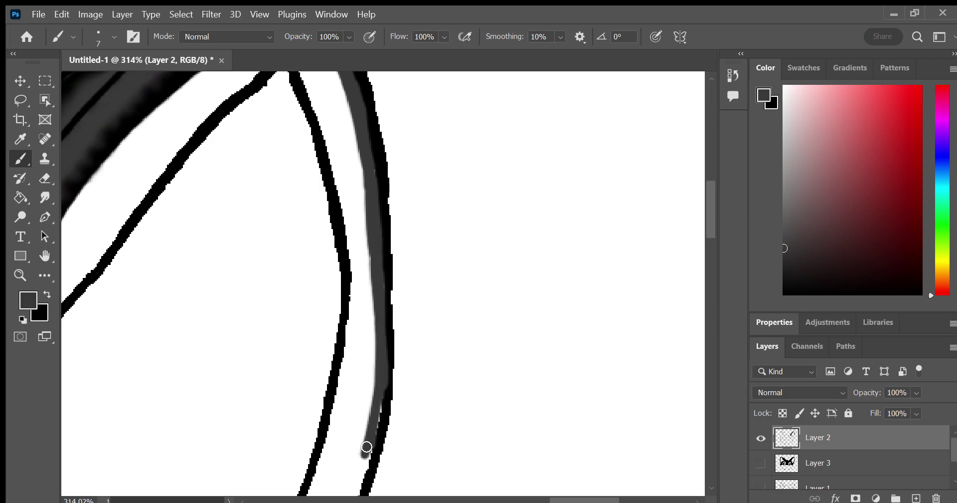
{"action": "left_click_drag", "start_coordinate": [381, 396], "coordinate": [355, 491]}
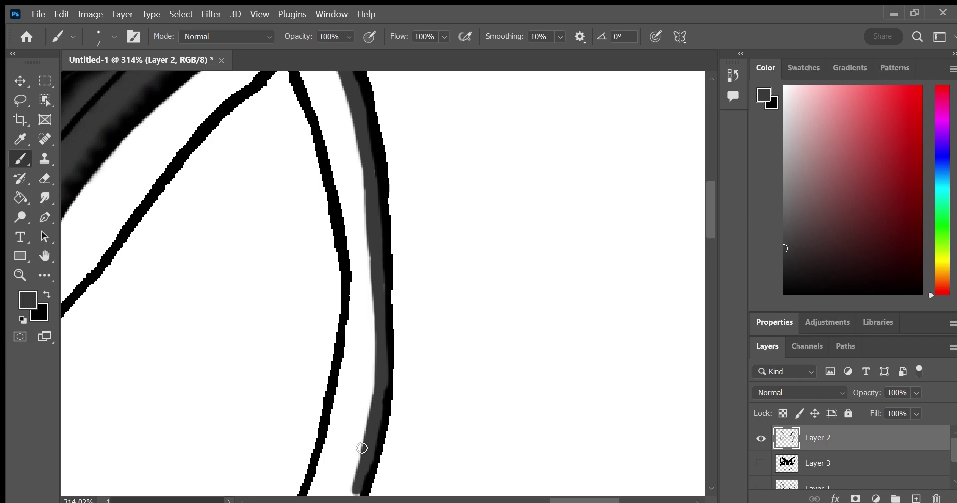
Continue the dark-grey stroke further down along the outline
{"action": "left_click", "coordinate": [50, 256]}
{"action": "left_click_drag", "start_coordinate": [174, 239], "coordinate": [183, 86]}
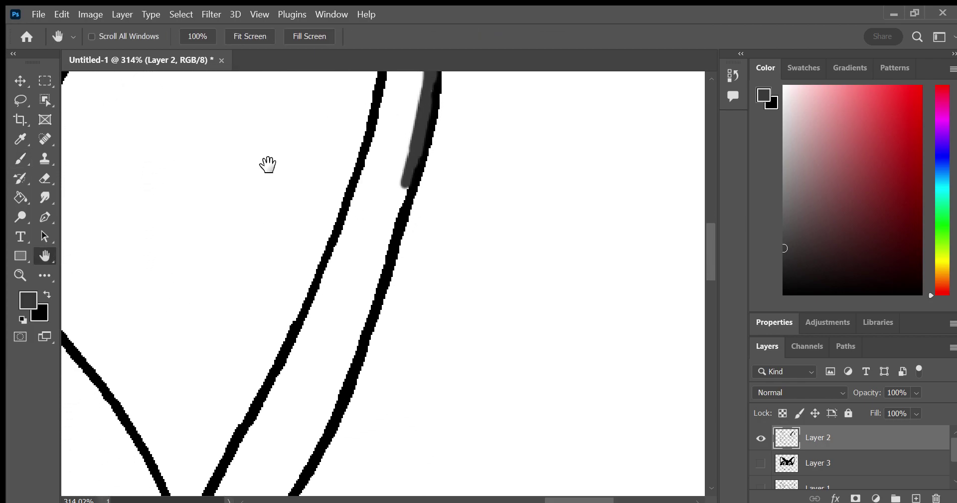
{"action": "left_click", "coordinate": [21, 159]}
{"action": "left_click_drag", "start_coordinate": [405, 185], "coordinate": [391, 216]}
{"action": "left_click_drag", "start_coordinate": [413, 168], "coordinate": [384, 258]}
{"action": "mouse_move", "coordinate": [398, 190]}
{"action": "left_mouse_down"}
{"action": "mouse_move", "coordinate": [377, 286]}
{"action": "mouse_move", "coordinate": [321, 416]}
{"action": "left_mouse_up"}
{"action": "left_click_drag", "start_coordinate": [337, 370], "coordinate": [314, 443]}
{"action": "left_click_drag", "start_coordinate": [332, 407], "coordinate": [279, 494]}
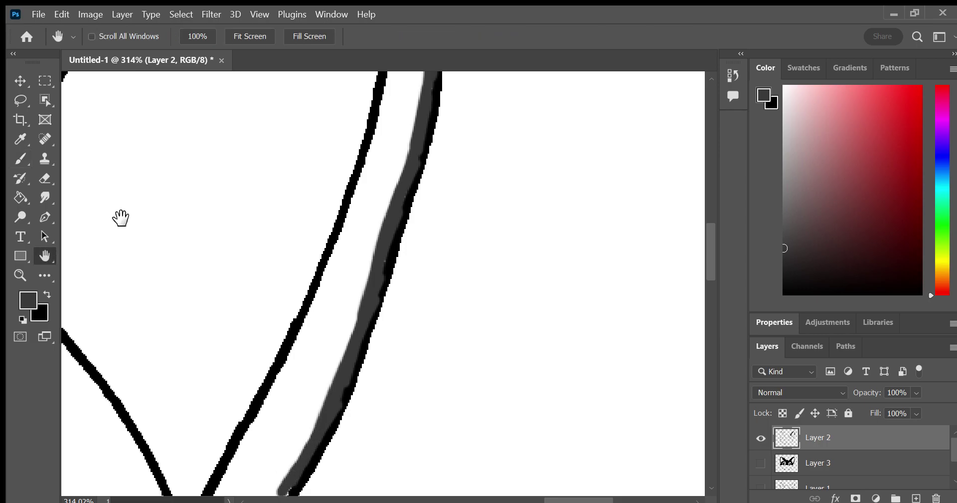
Paint dark grey along the lower black line, thickening the band and filling lighter gaps
{"action": "left_click_drag", "start_coordinate": [119, 216], "coordinate": [124, 70]}
{"action": "mouse_move", "coordinate": [209, 453]}
{"action": "left_mouse_down"}
{"action": "mouse_move", "coordinate": [286, 338]}
{"action": "mouse_move", "coordinate": [227, 420]}
{"action": "left_mouse_up"}
{"action": "left_click_drag", "start_coordinate": [288, 336], "coordinate": [302, 291]}
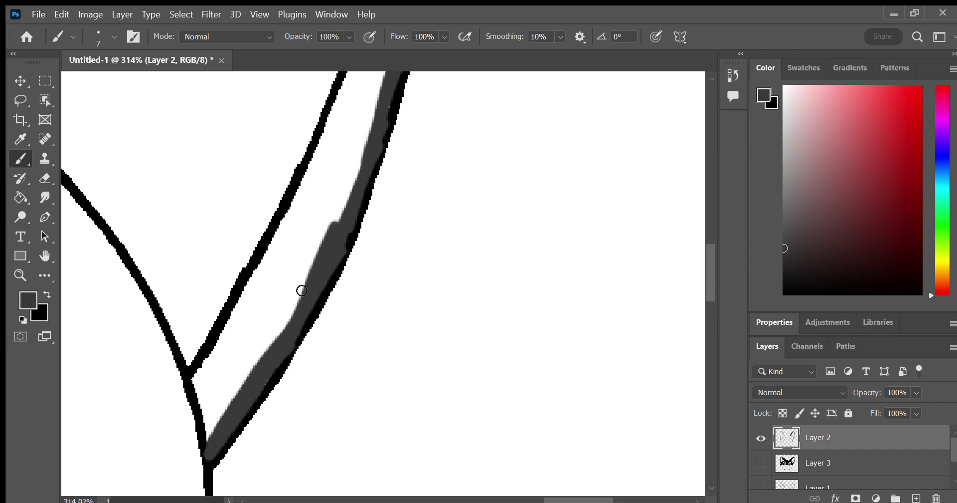
{"action": "mouse_move", "coordinate": [374, 164]}
{"action": "left_mouse_down"}
{"action": "mouse_move", "coordinate": [359, 154]}
{"action": "mouse_move", "coordinate": [383, 88]}
{"action": "left_mouse_up"}
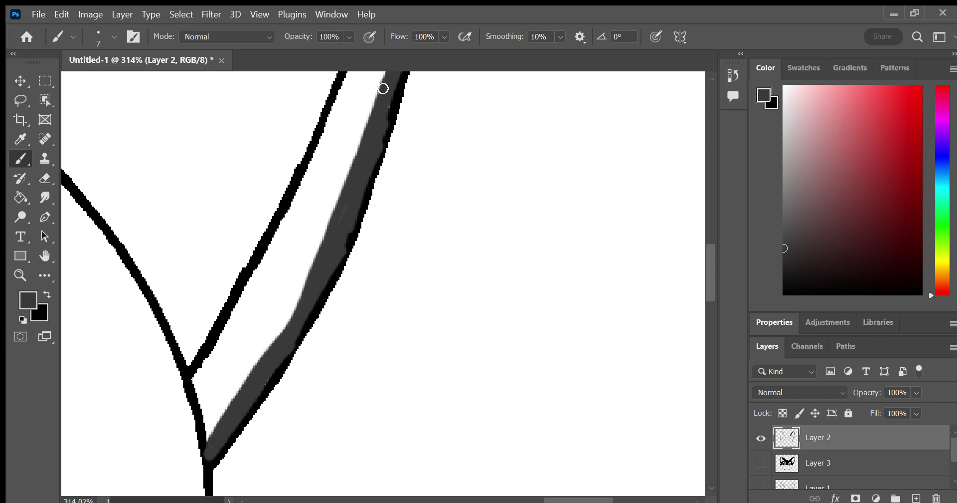
{"action": "key", "text": "h"}
{"action": "mouse_move", "coordinate": [167, 284]}
{"action": "left_mouse_down"}
{"action": "mouse_move", "coordinate": [280, 397]}
{"action": "mouse_move", "coordinate": [209, 336]}
{"action": "mouse_move", "coordinate": [60, 306]}
{"action": "left_mouse_up"}
Paint black shading inside the grey stripe, then narrow the black stroke with dark grey
{"action": "key", "text": "x"}
{"action": "left_click", "coordinate": [22, 160]}
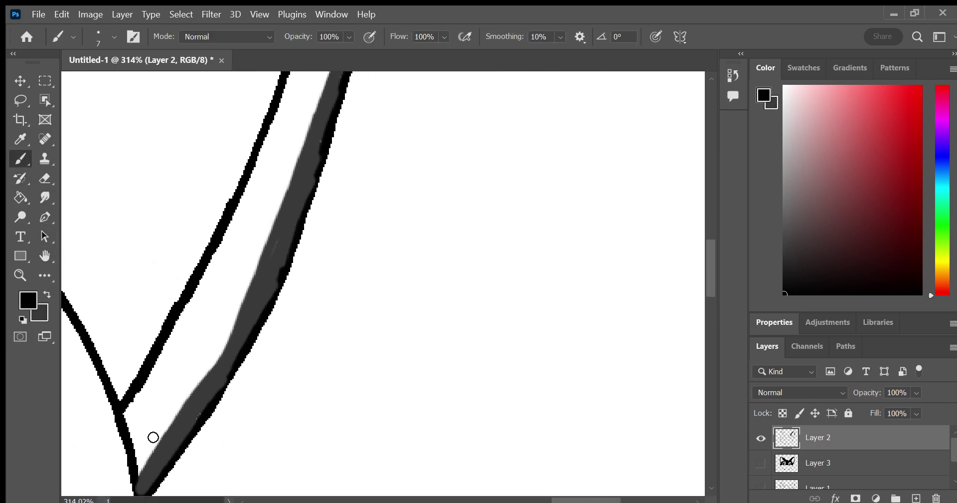
{"action": "mouse_move", "coordinate": [142, 457]}
{"action": "left_mouse_down"}
{"action": "mouse_move", "coordinate": [150, 435]}
{"action": "mouse_move", "coordinate": [139, 466]}
{"action": "mouse_move", "coordinate": [147, 434]}
{"action": "mouse_move", "coordinate": [210, 349]}
{"action": "mouse_move", "coordinate": [176, 408]}
{"action": "mouse_move", "coordinate": [253, 226]}
{"action": "mouse_move", "coordinate": [233, 316]}
{"action": "mouse_move", "coordinate": [222, 335]}
{"action": "mouse_move", "coordinate": [260, 199]}
{"action": "mouse_move", "coordinate": [259, 250]}
{"action": "mouse_move", "coordinate": [291, 172]}
{"action": "left_mouse_up"}
{"action": "left_click", "coordinate": [224, 275]}
{"action": "left_click", "coordinate": [47, 293]}
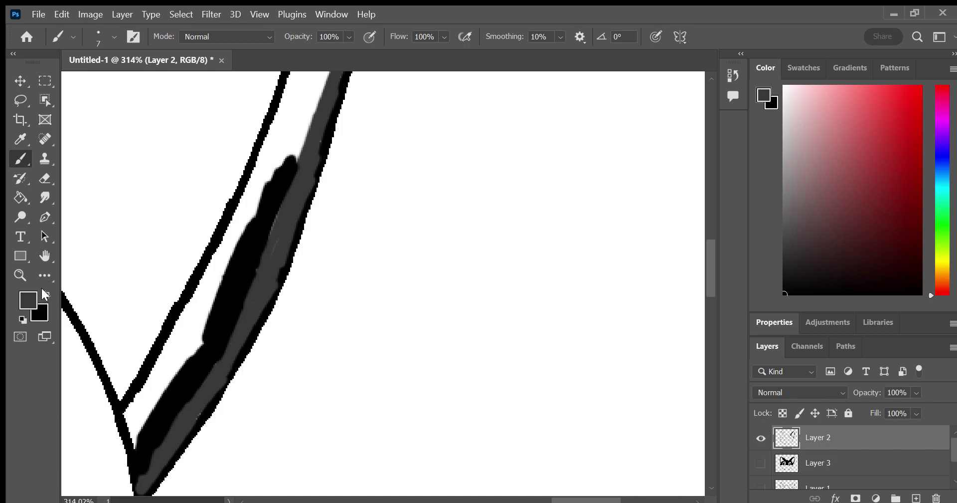
{"action": "mouse_move", "coordinate": [270, 261]}
{"action": "left_mouse_down"}
{"action": "mouse_move", "coordinate": [278, 216]}
{"action": "mouse_move", "coordinate": [268, 220]}
{"action": "left_mouse_up"}
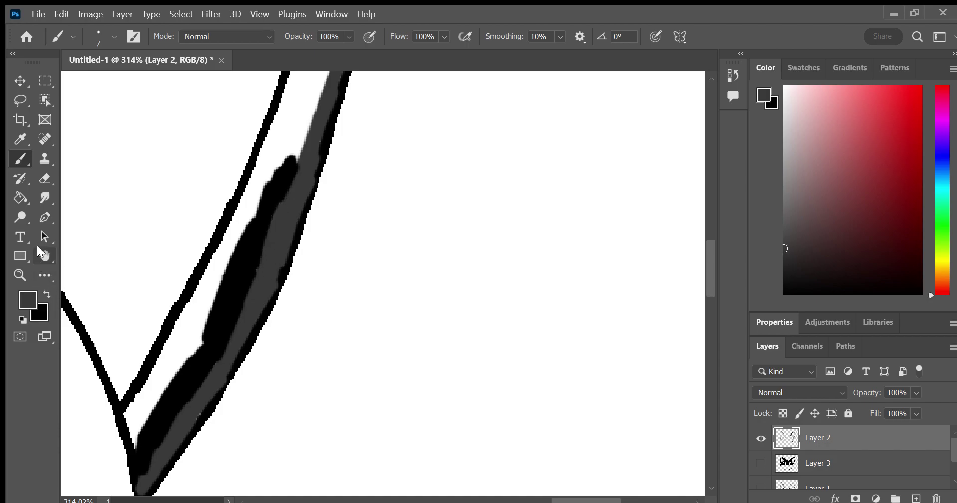
Thicken the black stripe up the ear's grey band
{"action": "key", "text": "h"}
{"action": "scroll", "coordinate": [46, 299], "scroll_direction": "up", "scroll_amount": 5}
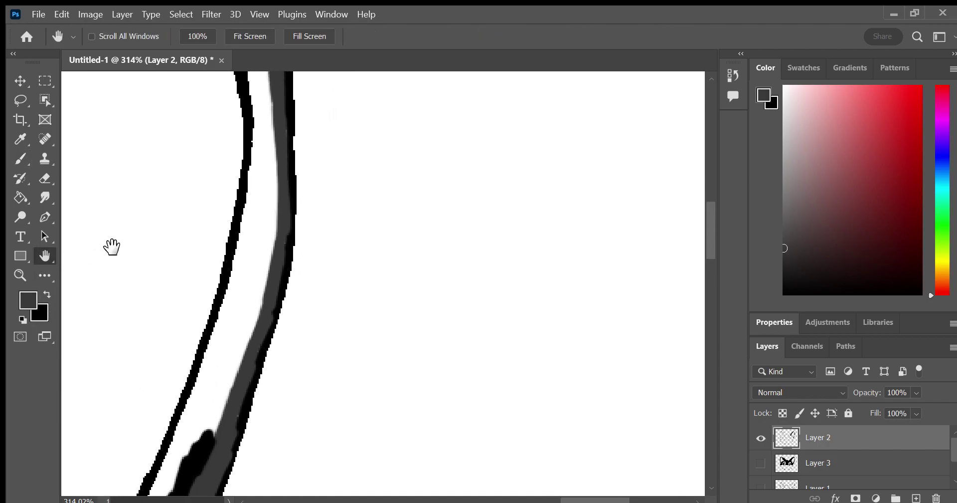
{"action": "key", "text": "b"}
{"action": "left_click", "coordinate": [47, 292]}
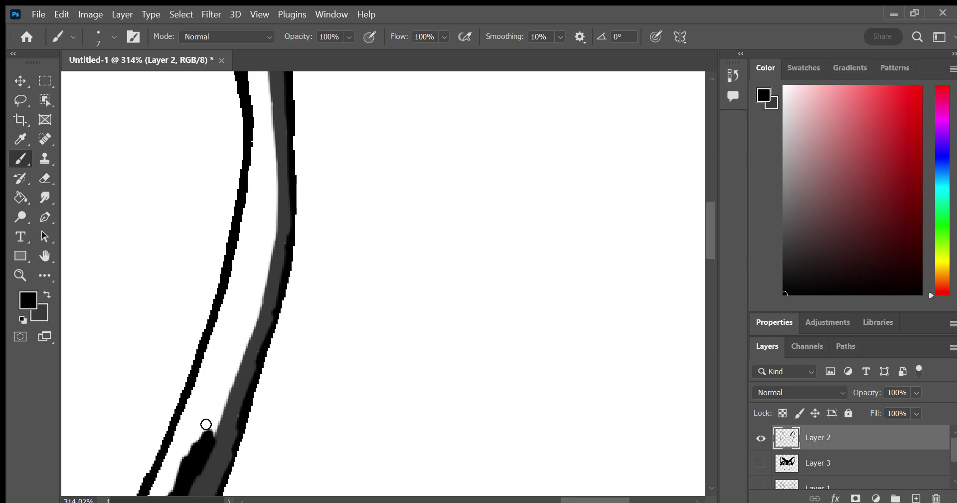
{"action": "mouse_move", "coordinate": [205, 424]}
{"action": "left_mouse_down"}
{"action": "mouse_move", "coordinate": [256, 302]}
{"action": "mouse_move", "coordinate": [267, 199]}
{"action": "left_mouse_up"}
Paint a long black stroke from the ear top downward, then brush dark grey down the inner band
{"action": "left_click", "coordinate": [44, 255]}
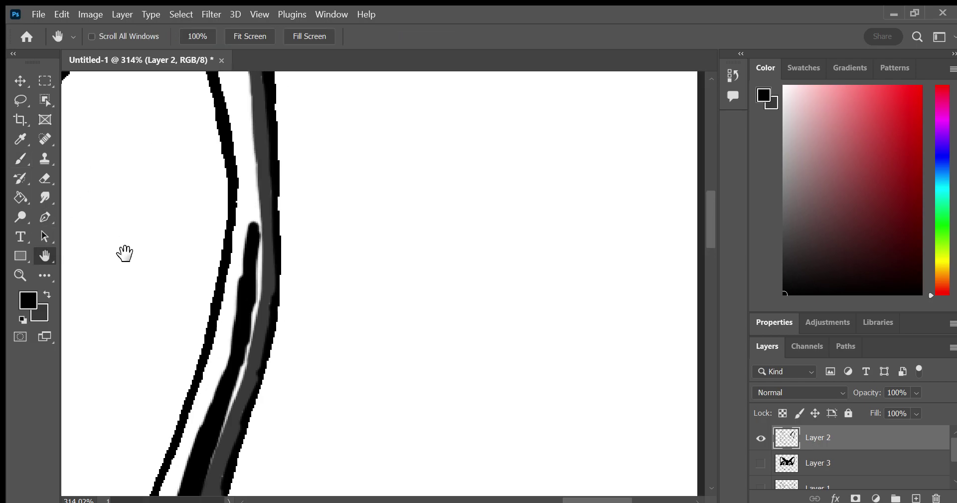
{"action": "scroll", "coordinate": [109, 244], "scroll_direction": "up", "scroll_amount": 3}
{"action": "scroll", "coordinate": [97, 171], "scroll_direction": "up", "scroll_amount": 3}
{"action": "left_click", "coordinate": [21, 159]}
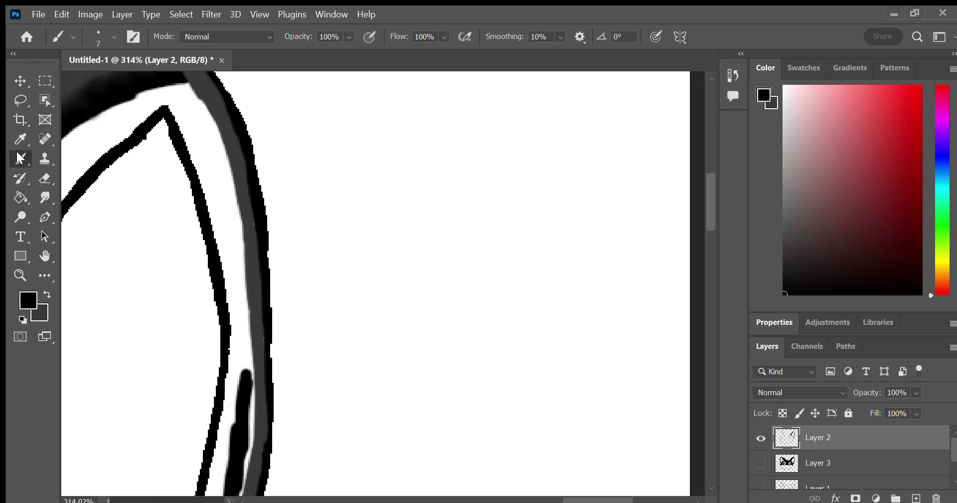
{"action": "mouse_move", "coordinate": [160, 89]}
{"action": "left_mouse_down"}
{"action": "mouse_move", "coordinate": [227, 181]}
{"action": "mouse_move", "coordinate": [235, 270]}
{"action": "mouse_move", "coordinate": [233, 201]}
{"action": "mouse_move", "coordinate": [246, 385]}
{"action": "mouse_move", "coordinate": [232, 199]}
{"action": "mouse_move", "coordinate": [208, 124]}
{"action": "mouse_move", "coordinate": [249, 318]}
{"action": "mouse_move", "coordinate": [238, 467]}
{"action": "left_mouse_up"}
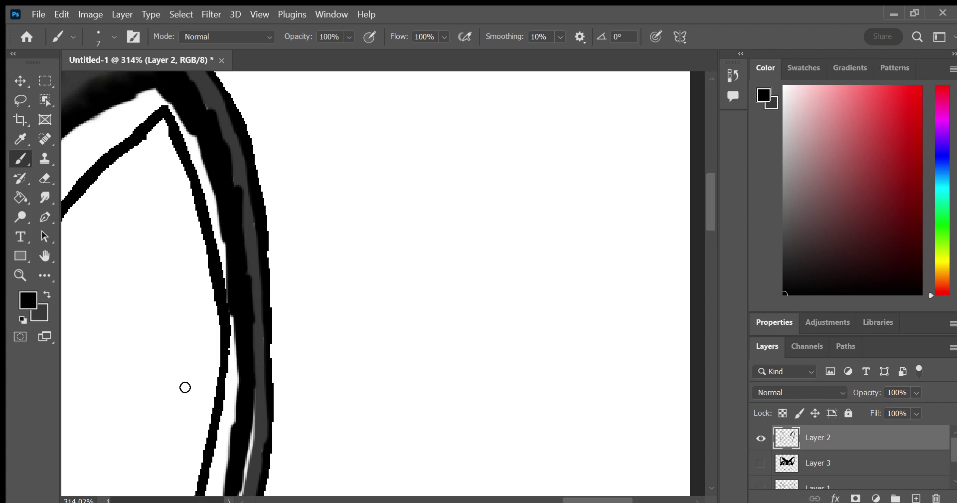
{"action": "left_click", "coordinate": [47, 295]}
{"action": "left_click_drag", "start_coordinate": [257, 400], "coordinate": [249, 471]}
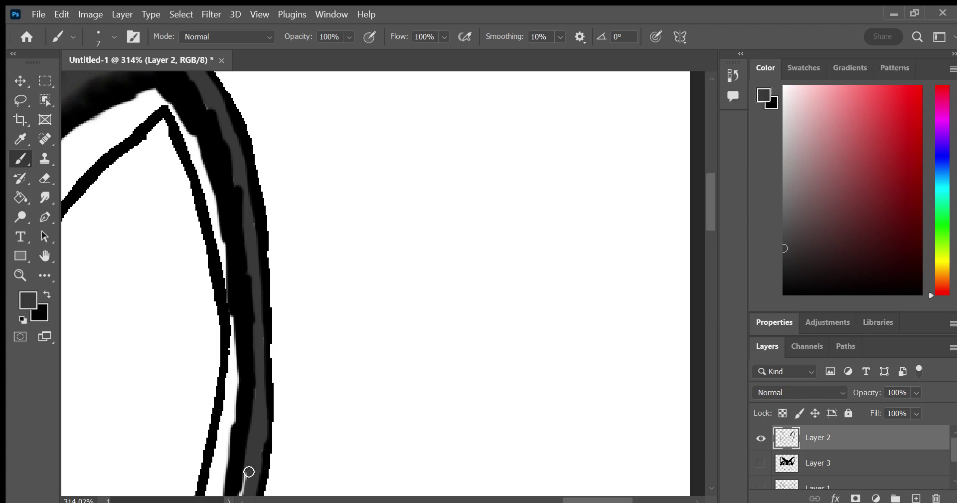
{"action": "left_click_drag", "start_coordinate": [71, 251], "coordinate": [60, 188]}
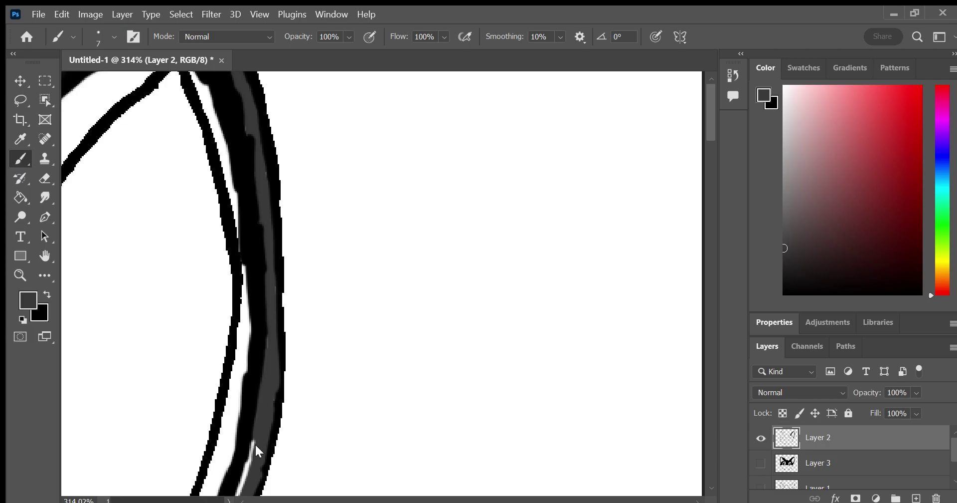
Save the drawing as cat logo.psd
{"action": "left_click", "coordinate": [30, 147]}
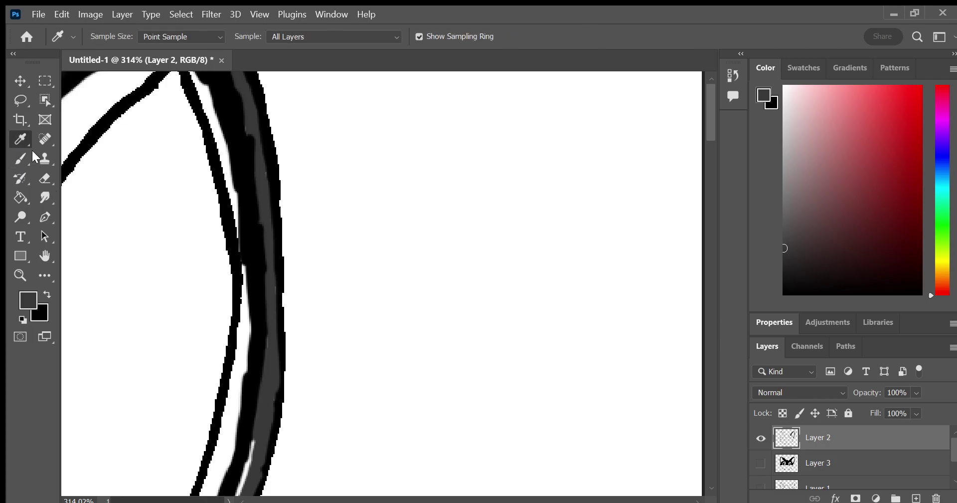
{"action": "key", "text": "v"}
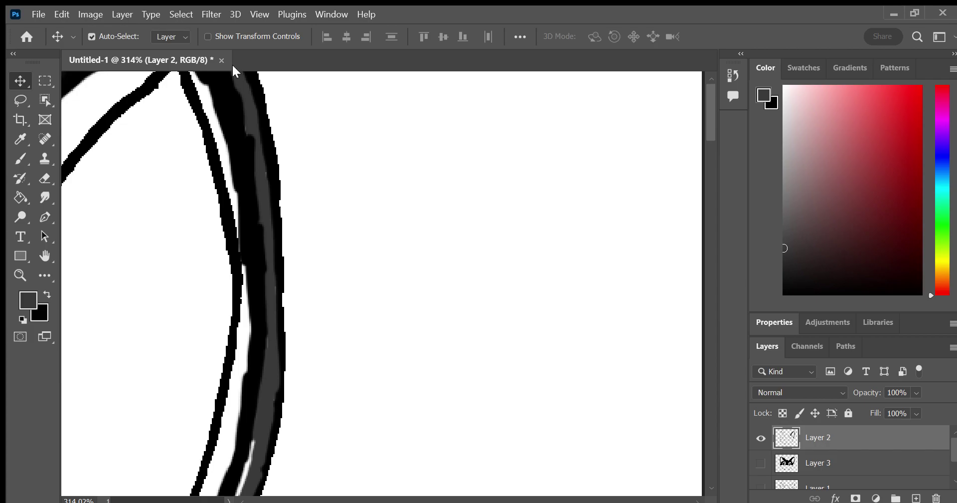
{"action": "key", "text": "alt"}
{"action": "key", "text": "alt"}
{"action": "left_click_drag", "start_coordinate": [398, 431], "coordinate": [396, 427]}
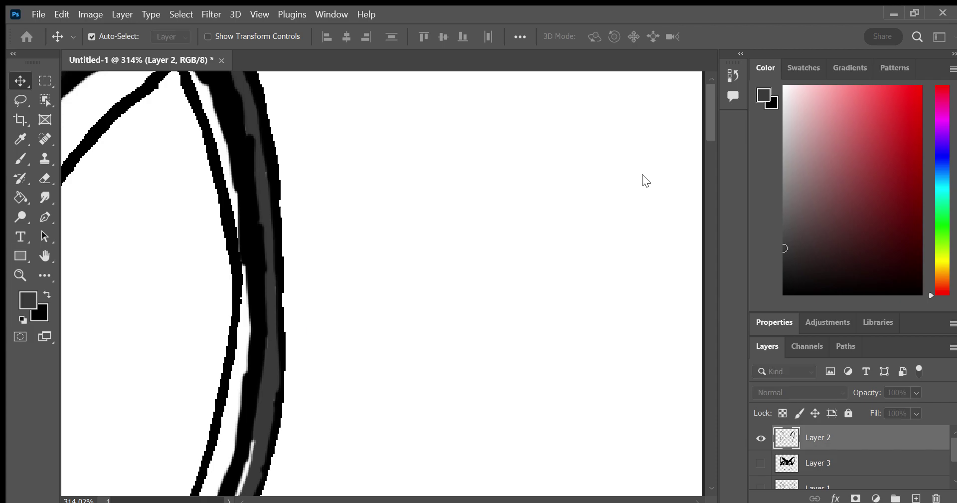
{"action": "key", "text": "Return"}
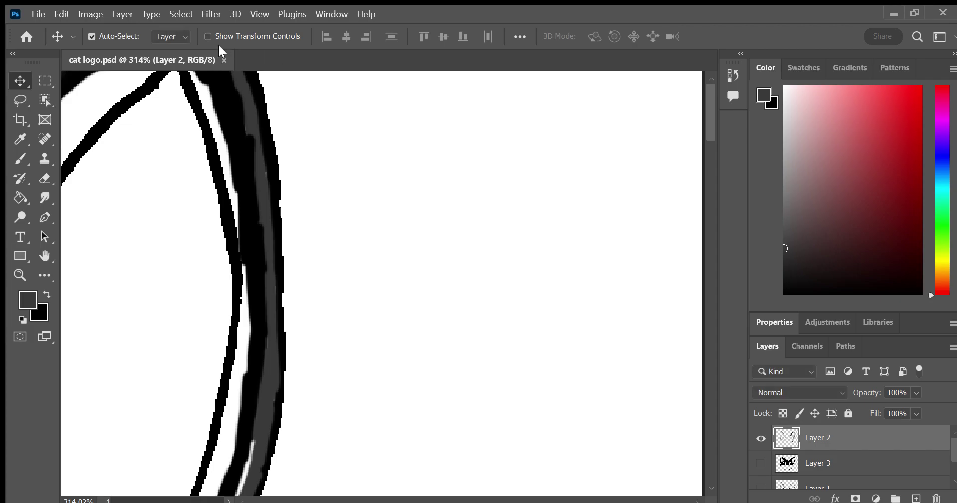
Close cat logo.psd, dismiss the cloud documents notice, and reopen it from Recent files
{"action": "left_click", "coordinate": [223, 58]}
{"action": "left_click", "coordinate": [420, 325]}
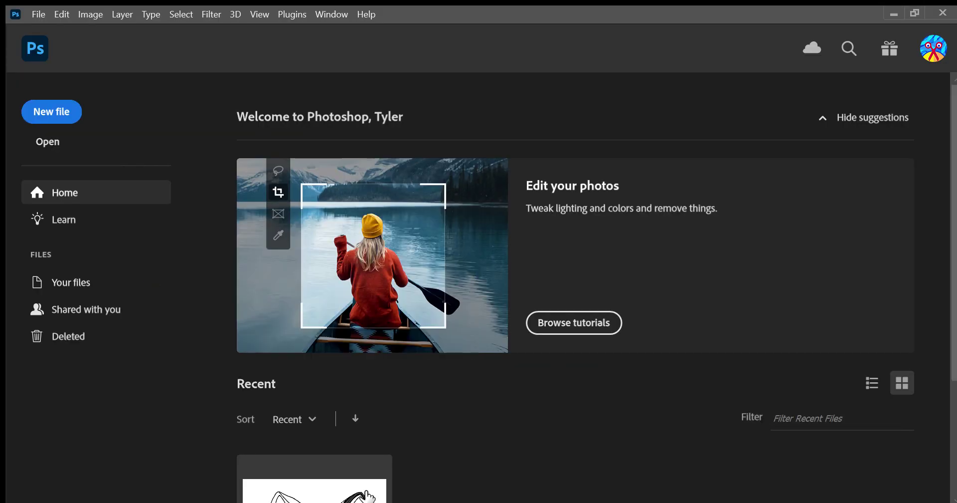
{"action": "left_click", "coordinate": [364, 486]}
Zoom in to about 154% on the right ear and frame the whole ear in view
{"action": "left_click", "coordinate": [20, 274]}
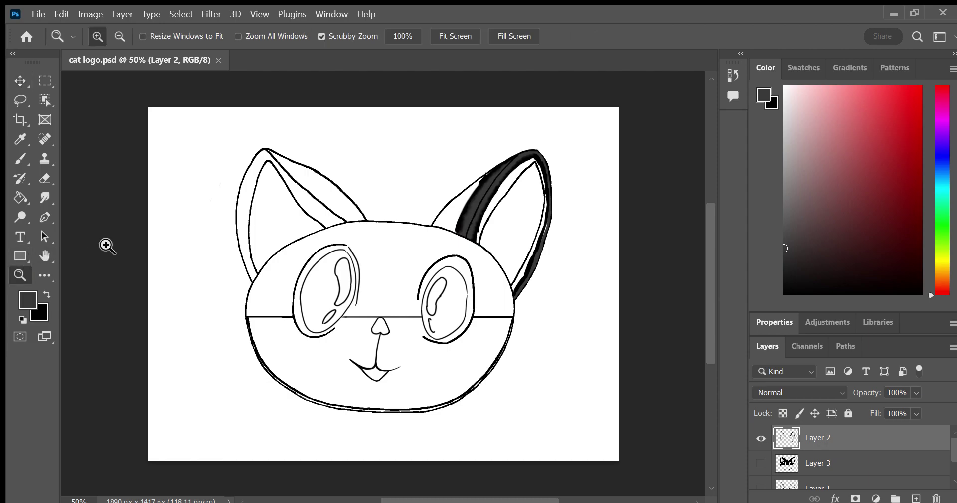
{"action": "mouse_move", "coordinate": [504, 199]}
{"action": "left_mouse_down"}
{"action": "mouse_move", "coordinate": [548, 325]}
{"action": "mouse_move", "coordinate": [601, 387]}
{"action": "mouse_move", "coordinate": [567, 335]}
{"action": "left_mouse_up"}
{"action": "left_click", "coordinate": [45, 256]}
{"action": "left_click_drag", "start_coordinate": [343, 315], "coordinate": [229, 184]}
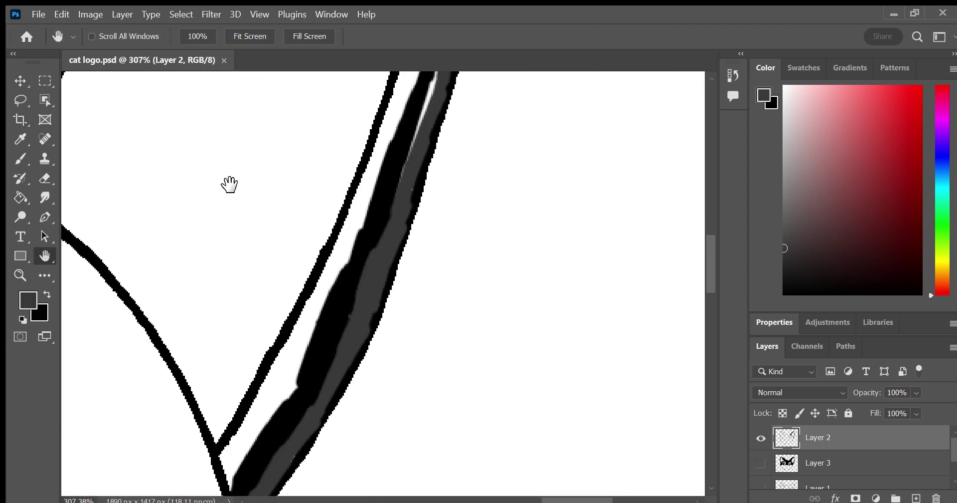
{"action": "left_click_drag", "start_coordinate": [562, 275], "coordinate": [594, 269]}
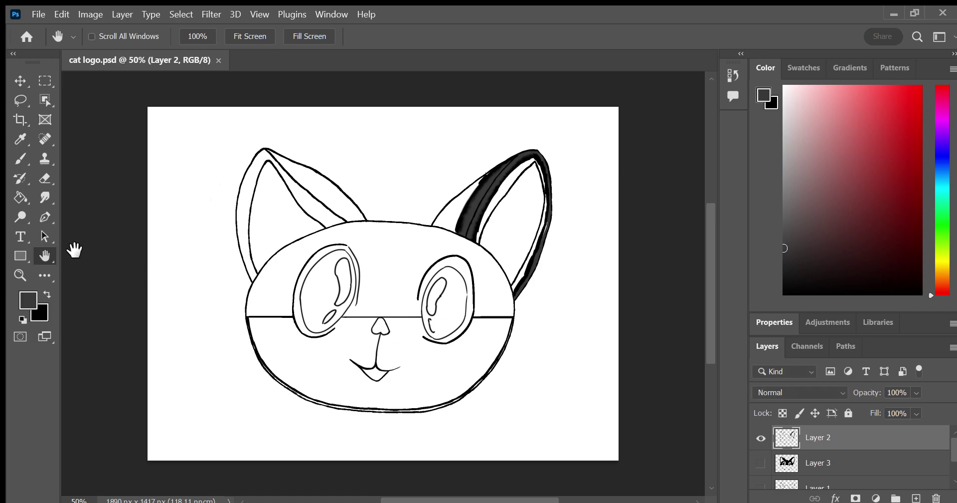
{"action": "left_click", "coordinate": [20, 275]}
{"action": "left_click_drag", "start_coordinate": [546, 264], "coordinate": [599, 329]}
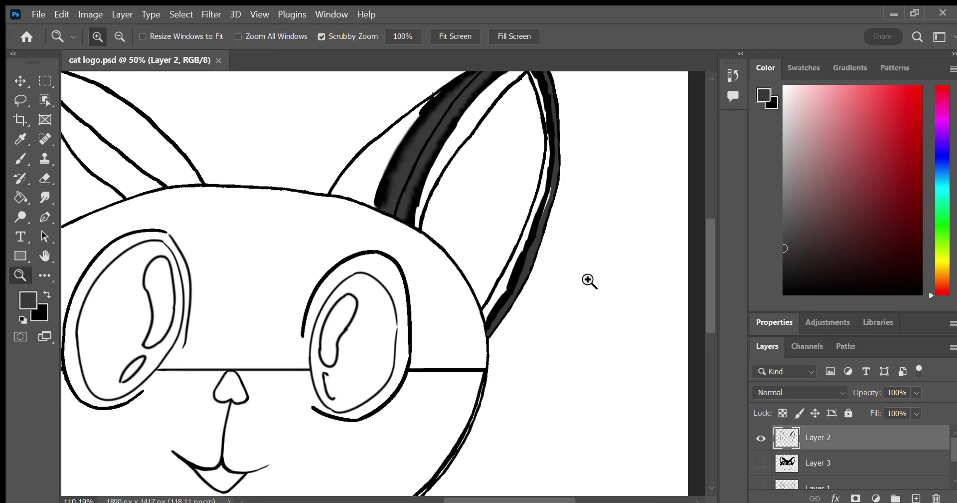
{"action": "left_click", "coordinate": [44, 256]}
{"action": "left_click_drag", "start_coordinate": [132, 272], "coordinate": [79, 307]}
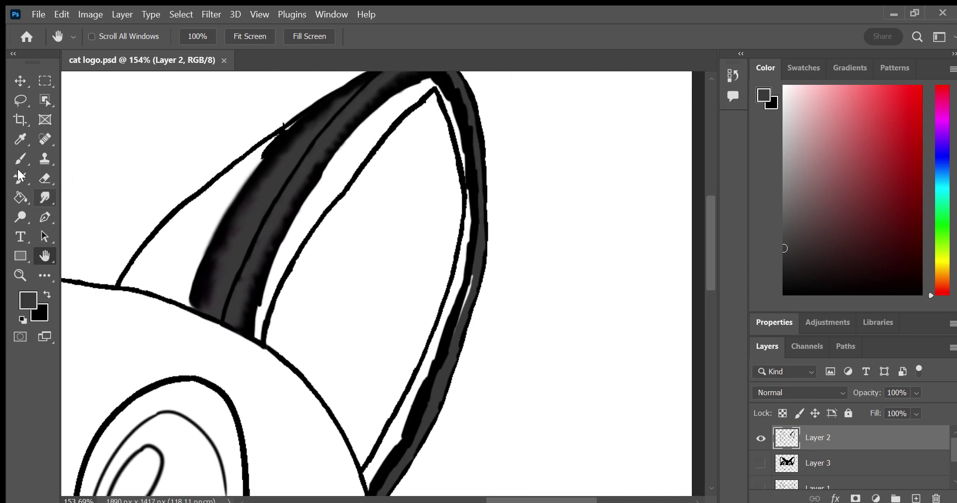
Brush a short dark stroke along the right ear's outer outline
{"action": "left_click", "coordinate": [20, 157]}
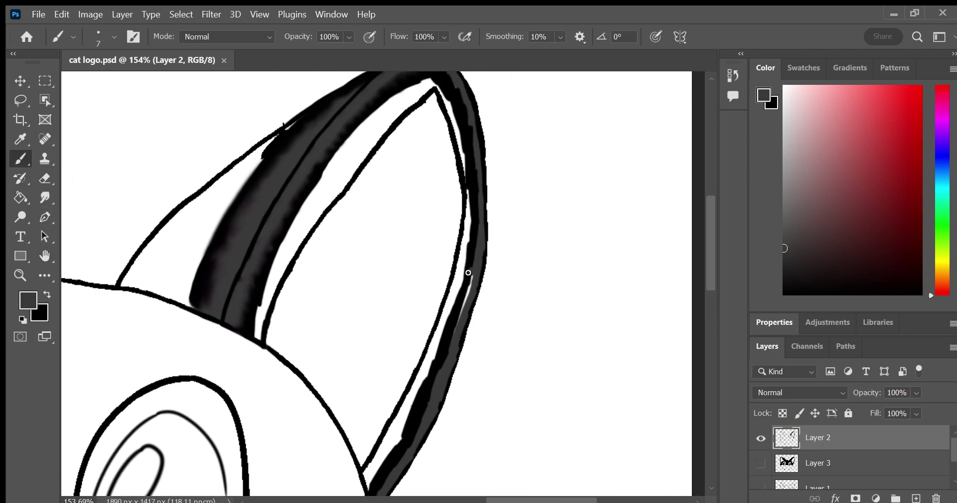
{"action": "left_click_drag", "start_coordinate": [468, 272], "coordinate": [467, 286]}
{"action": "left_click", "coordinate": [44, 256]}
{"action": "left_click_drag", "start_coordinate": [92, 220], "coordinate": [81, 260]}
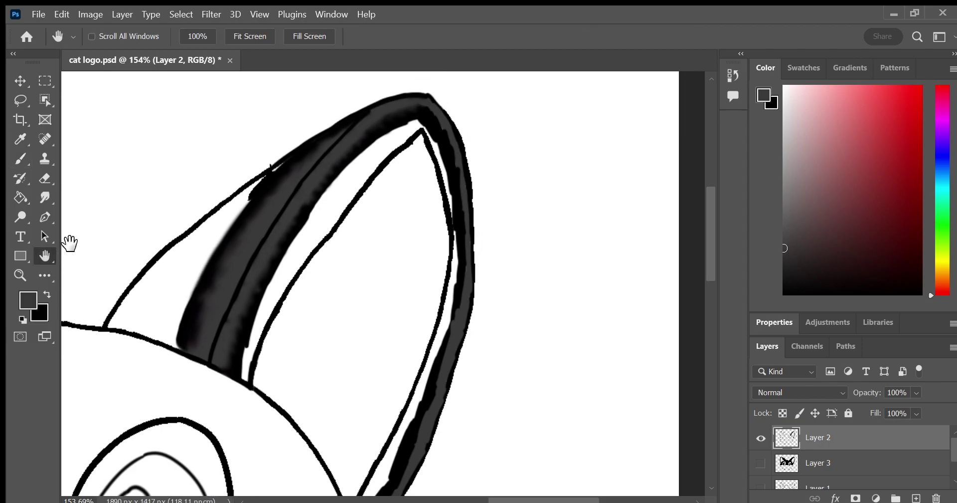
{"action": "left_click", "coordinate": [45, 197]}
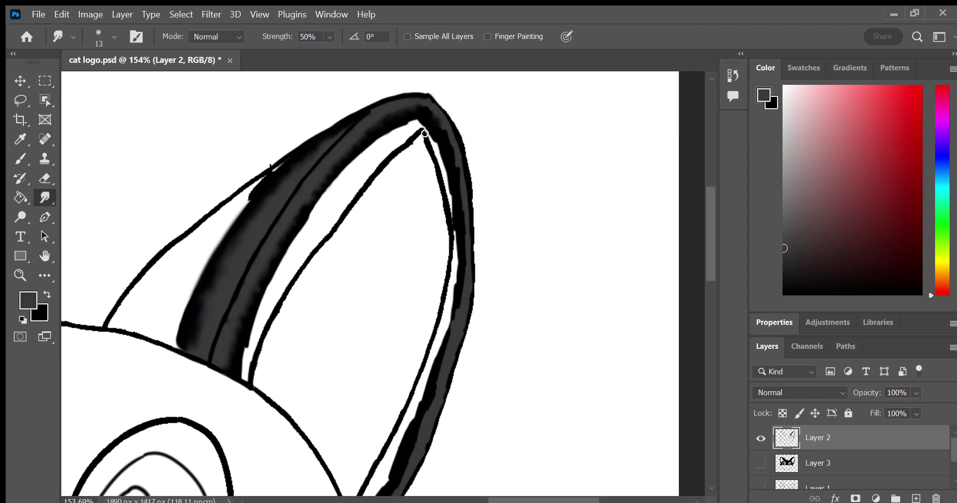
Smudge the grey shading and dark outline along the ear's right edge and lower outline
{"action": "mouse_move", "coordinate": [450, 168]}
{"action": "left_mouse_down"}
{"action": "mouse_move", "coordinate": [455, 177]}
{"action": "mouse_move", "coordinate": [432, 109]}
{"action": "left_mouse_up"}
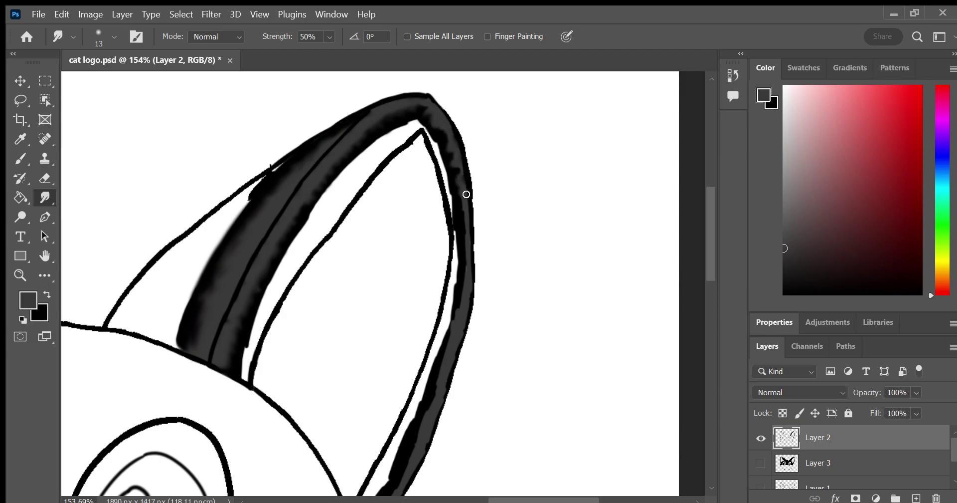
{"action": "left_click_drag", "start_coordinate": [466, 194], "coordinate": [464, 195]}
{"action": "left_click_drag", "start_coordinate": [456, 332], "coordinate": [456, 328]}
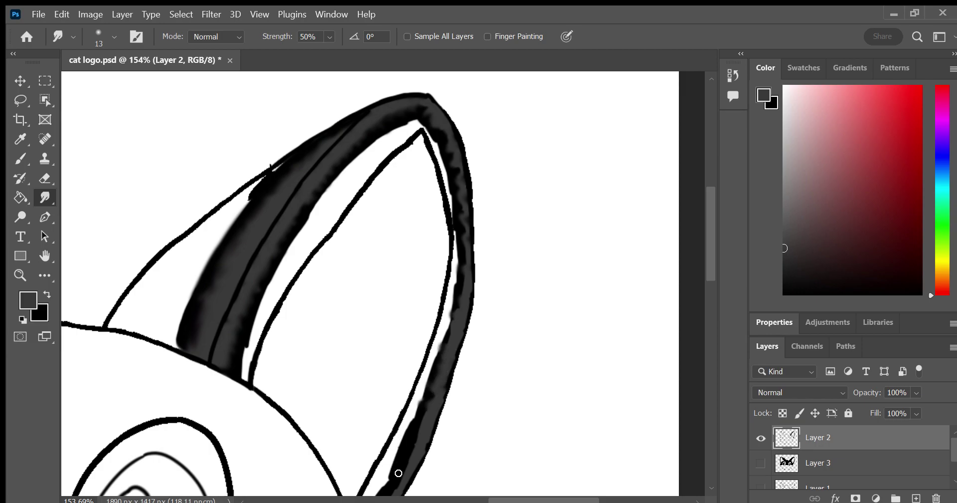
{"action": "left_click_drag", "start_coordinate": [402, 461], "coordinate": [411, 441]}
Smudge the dark stripe beside the outline up and down, streaking white into the grey
{"action": "left_click", "coordinate": [45, 256]}
{"action": "left_click_drag", "start_coordinate": [66, 252], "coordinate": [82, 203]}
{"action": "left_click", "coordinate": [45, 197]}
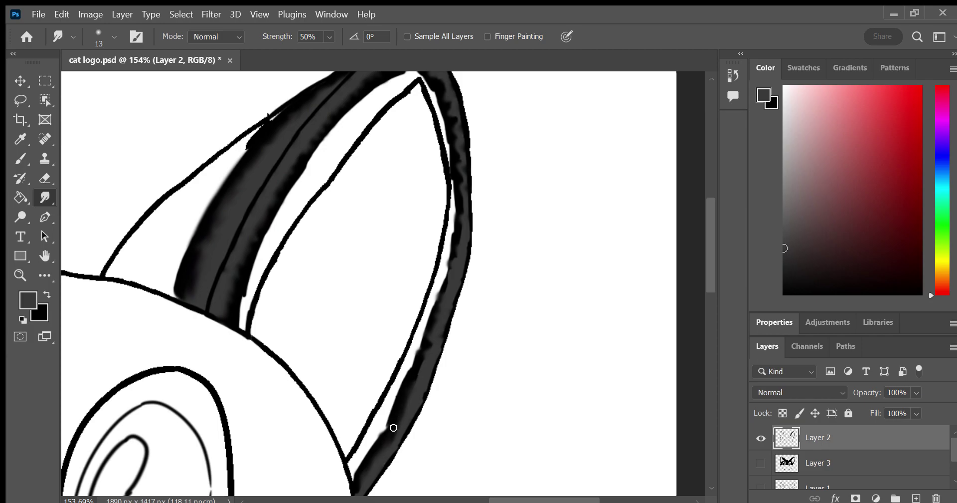
{"action": "left_click_drag", "start_coordinate": [427, 348], "coordinate": [432, 284]}
{"action": "left_click_drag", "start_coordinate": [456, 300], "coordinate": [448, 325]}
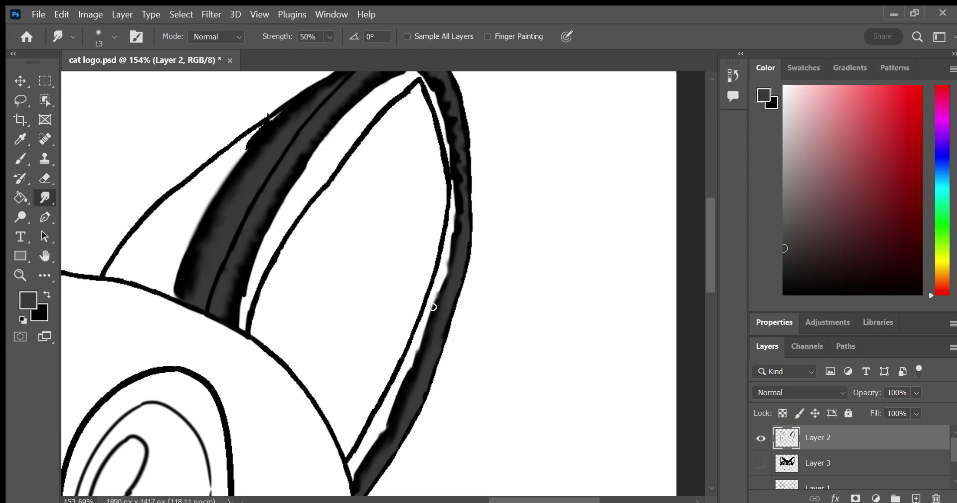
{"action": "left_click_drag", "start_coordinate": [442, 286], "coordinate": [453, 251]}
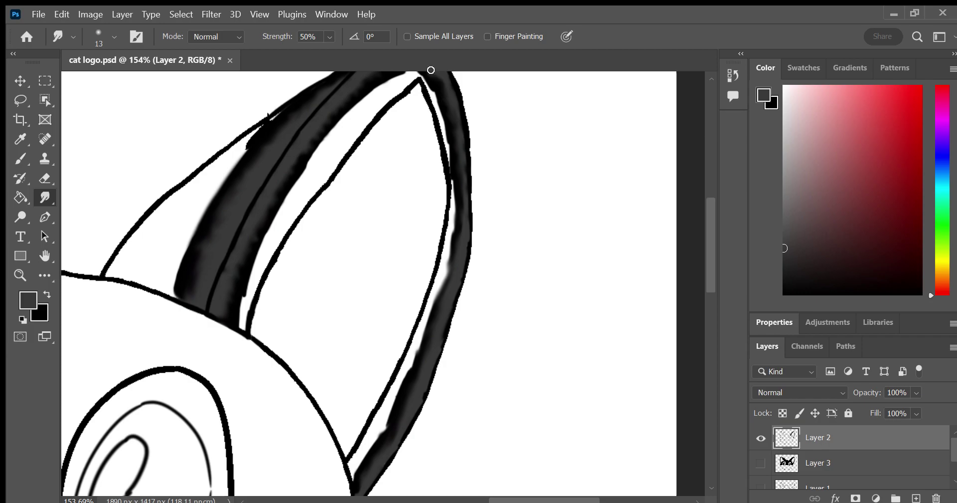
{"action": "left_click", "coordinate": [45, 256]}
{"action": "left_click_drag", "start_coordinate": [104, 252], "coordinate": [111, 278]}
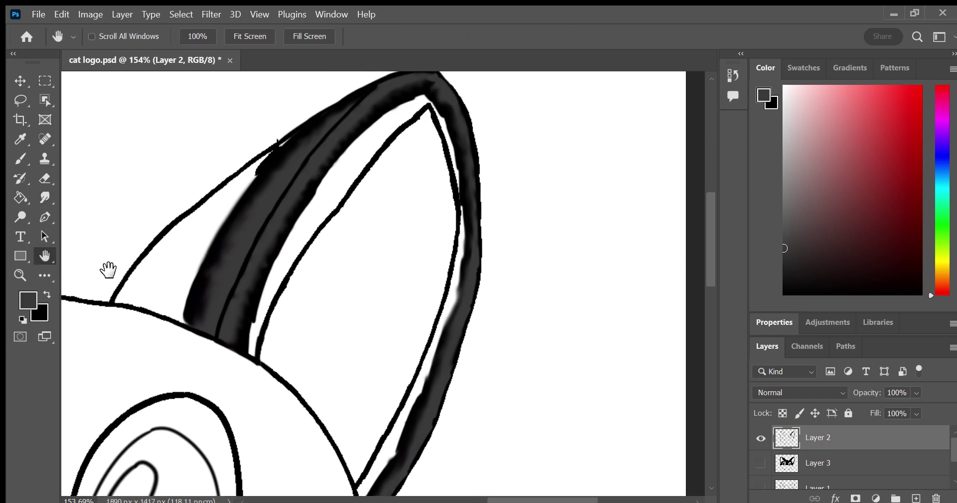
{"action": "left_click", "coordinate": [45, 198]}
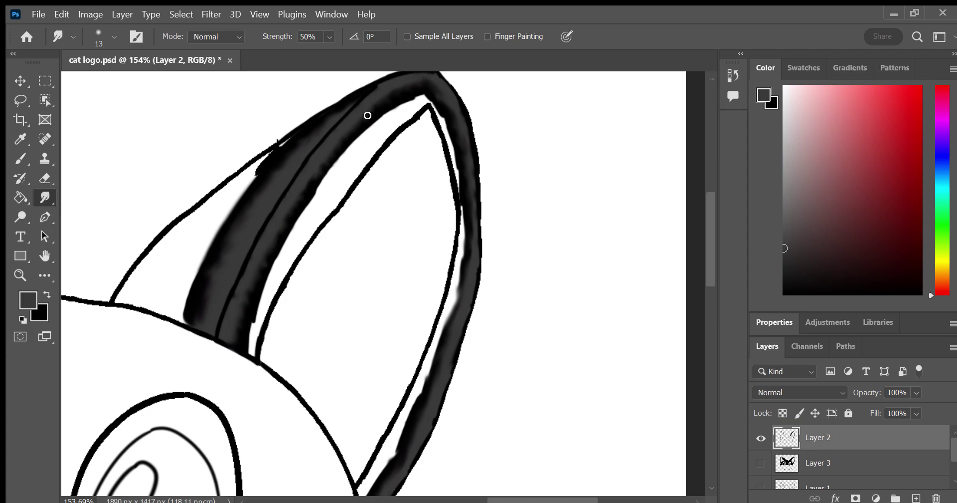
Toggle the black cat fill layer off and on to compare with the ear shading, leaving it visible
{"action": "left_click", "coordinate": [759, 464]}
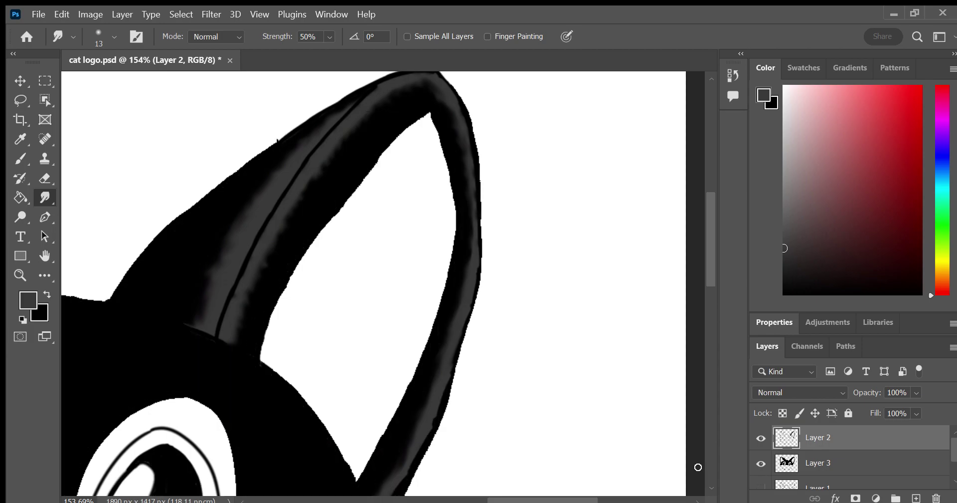
{"action": "left_click", "coordinate": [761, 463]}
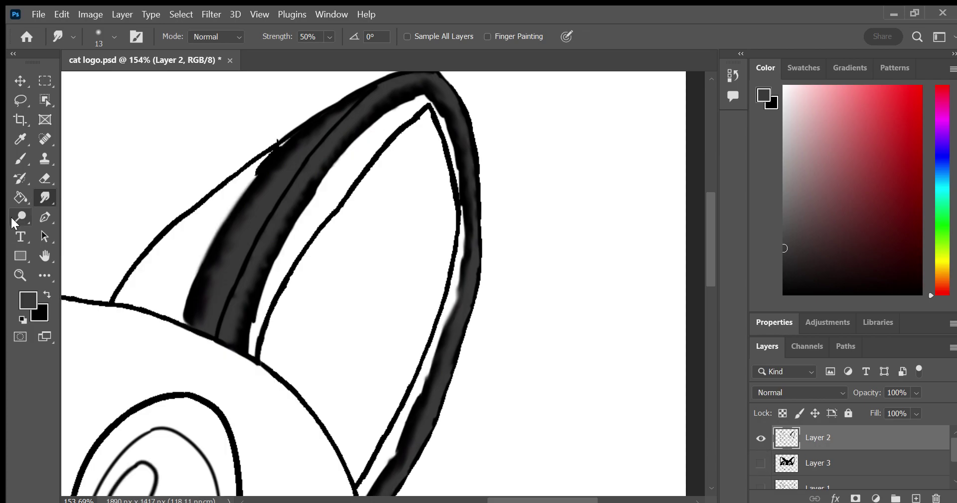
{"action": "left_click", "coordinate": [15, 161]}
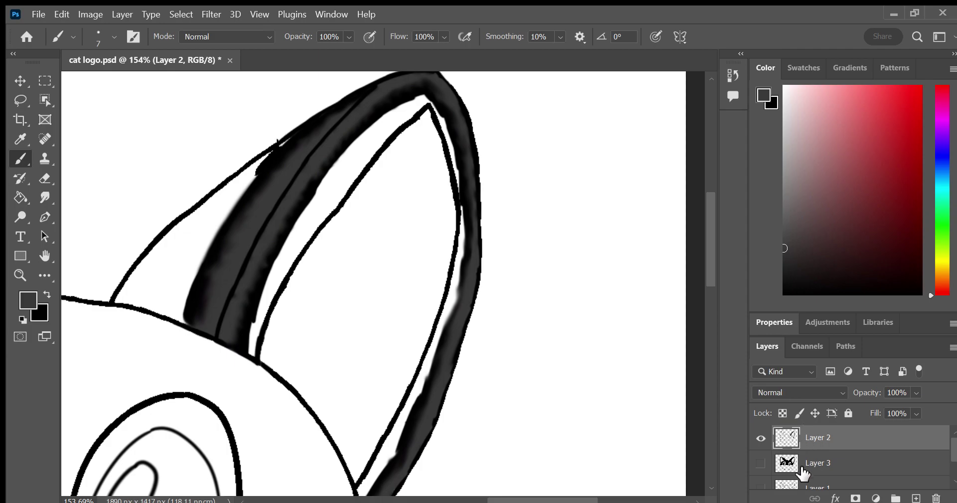
{"action": "left_click", "coordinate": [761, 464]}
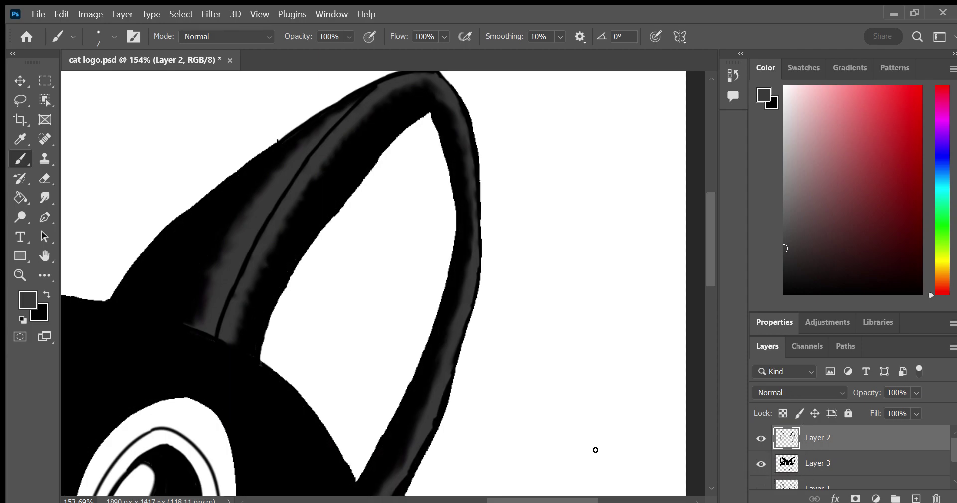
Zoom in on the ear, set dark grey as the paint colour, and discard a trial stroke
{"action": "key", "text": "z"}
{"action": "left_click_drag", "start_coordinate": [164, 265], "coordinate": [221, 272]}
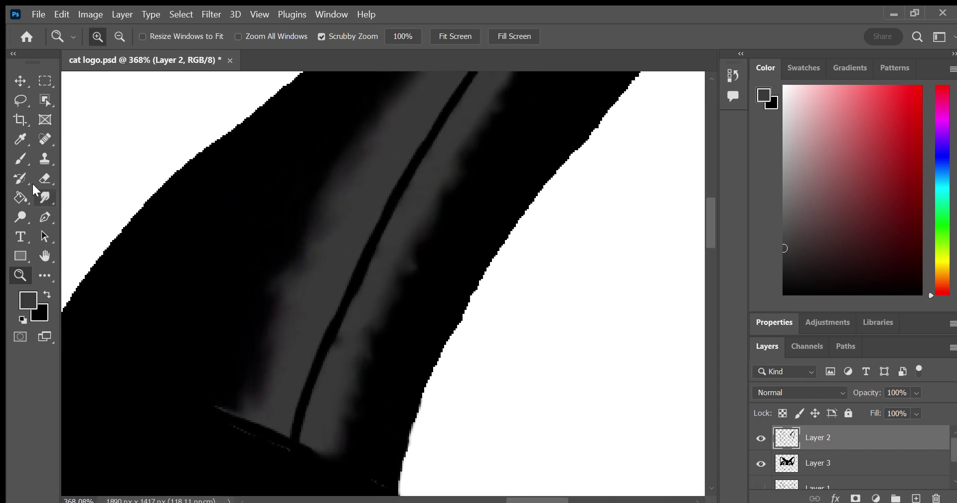
{"action": "left_click", "coordinate": [44, 256]}
{"action": "left_click_drag", "start_coordinate": [103, 250], "coordinate": [235, 282]}
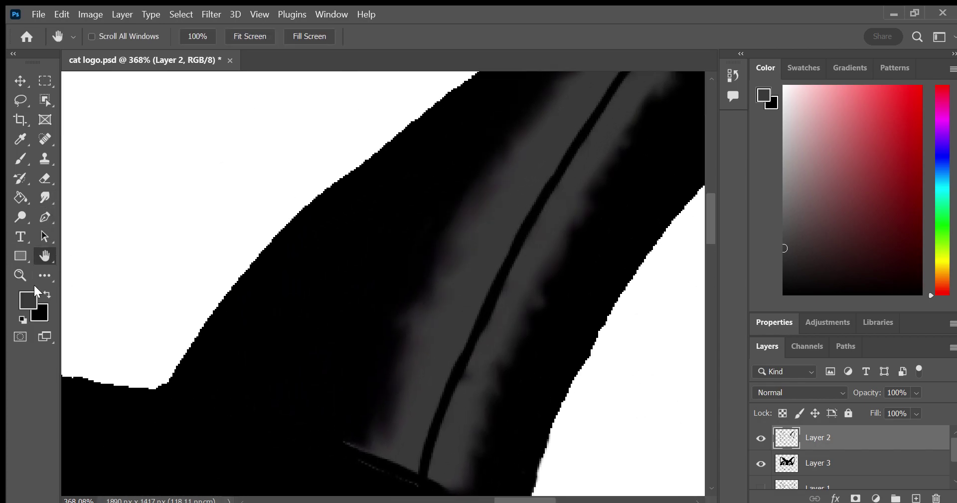
{"action": "left_click", "coordinate": [47, 295]}
{"action": "left_click", "coordinate": [47, 294]}
{"action": "left_click", "coordinate": [21, 158]}
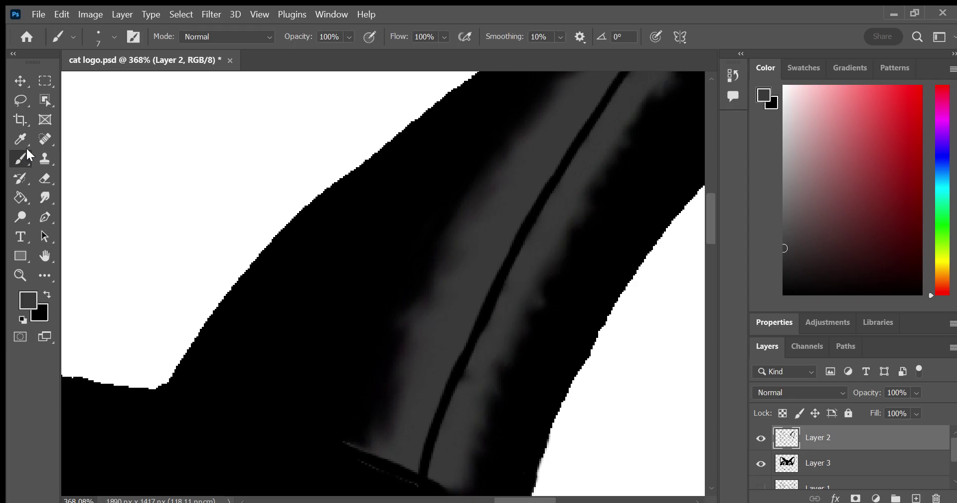
{"action": "left_click_drag", "start_coordinate": [193, 367], "coordinate": [237, 290]}
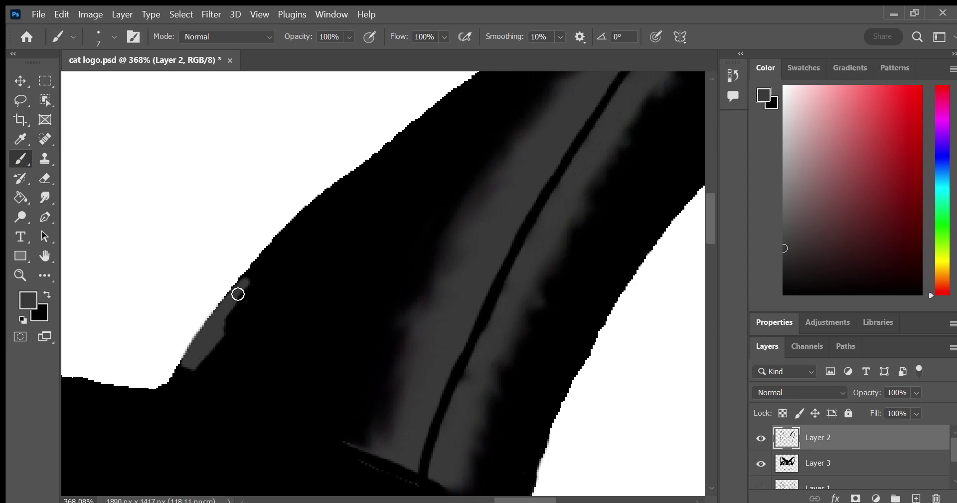
{"action": "key", "text": "ctrl+z"}
{"action": "key", "text": "ctrl+z"}
On Layer 3, paint a grey highlight along the ear's outer edge and check it
{"action": "left_click", "coordinate": [823, 464]}
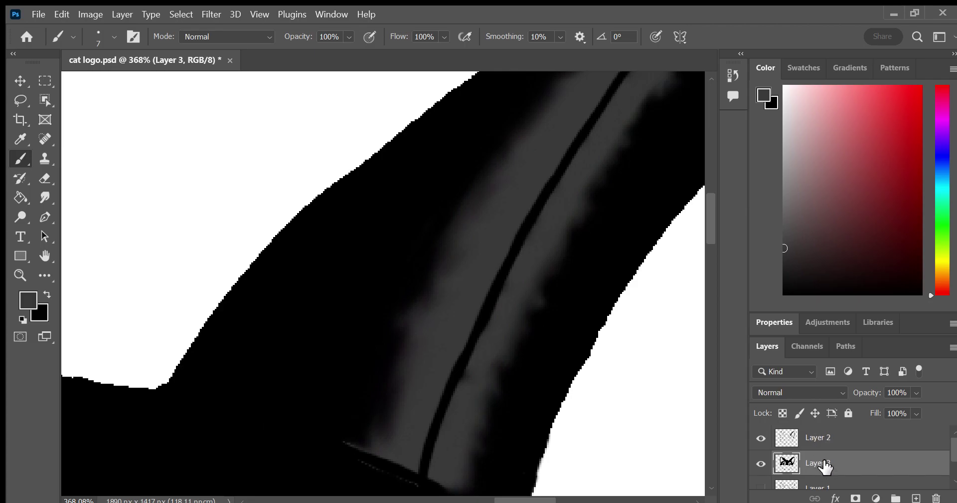
{"action": "mouse_move", "coordinate": [213, 350]}
{"action": "left_mouse_down"}
{"action": "mouse_move", "coordinate": [225, 316]}
{"action": "mouse_move", "coordinate": [180, 392]}
{"action": "mouse_move", "coordinate": [320, 415]}
{"action": "left_mouse_up"}
{"action": "left_click", "coordinate": [761, 438]}
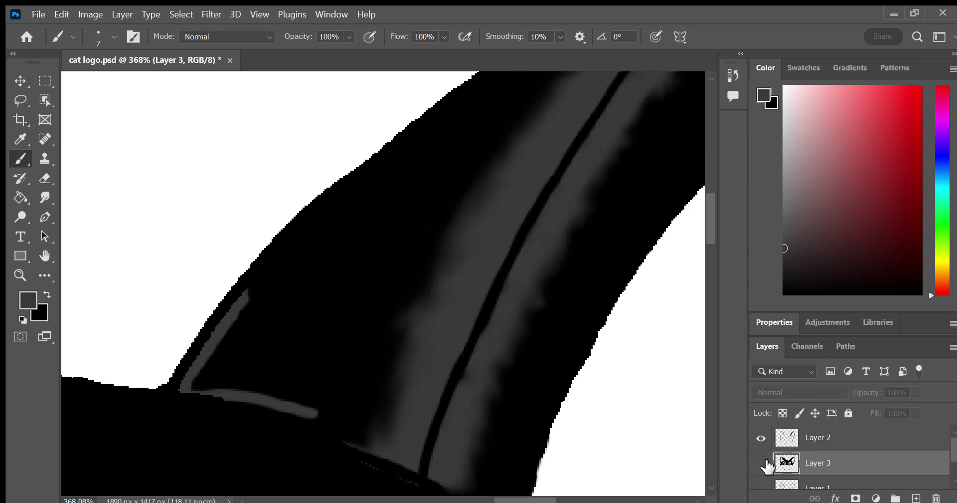
{"action": "left_click", "coordinate": [761, 463]}
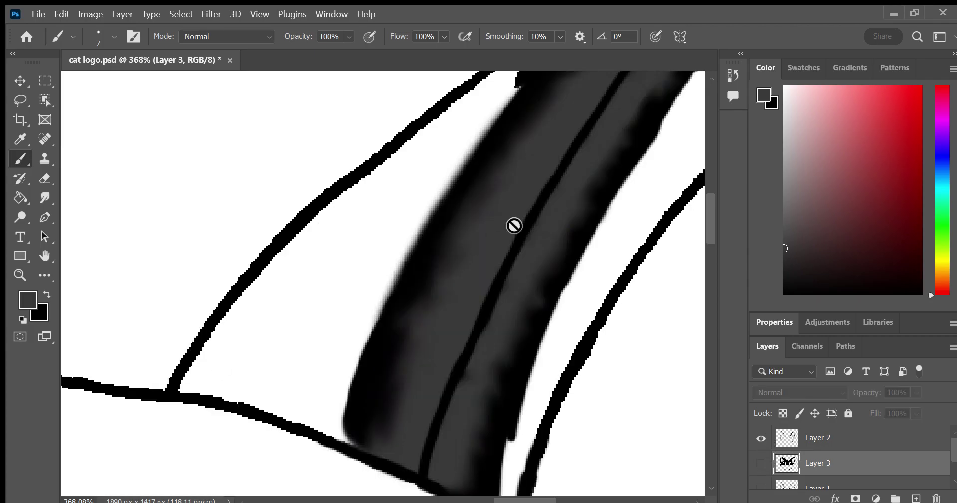
{"action": "left_click", "coordinate": [761, 463]}
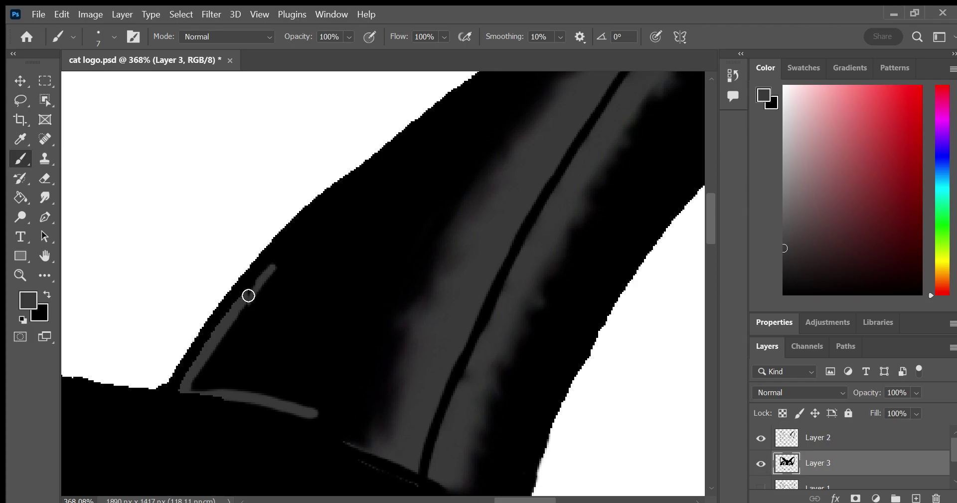
{"action": "left_click_drag", "start_coordinate": [248, 294], "coordinate": [346, 202]}
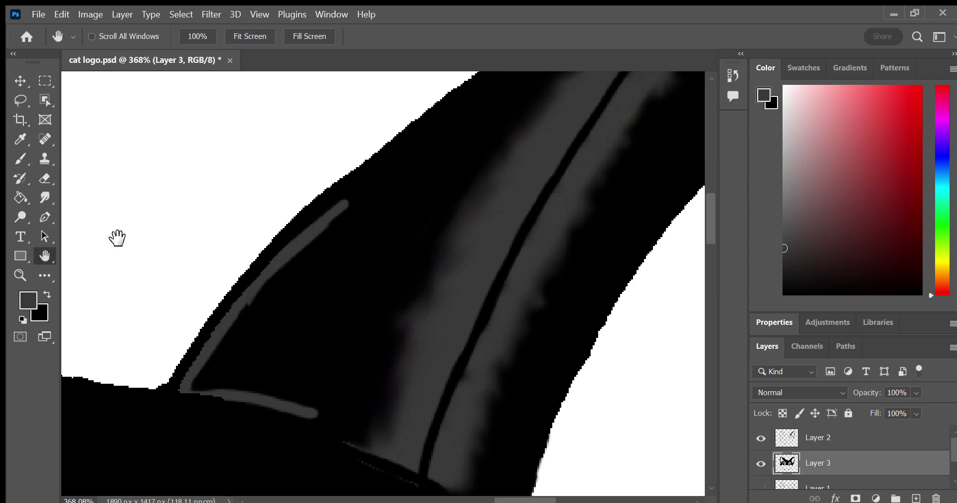
Extend the grey highlight toward the ear tip, then clip Layer 3 to the layer below
{"action": "left_click_drag", "start_coordinate": [118, 235], "coordinate": [27, 297]}
{"action": "left_click_drag", "start_coordinate": [257, 265], "coordinate": [432, 119]}
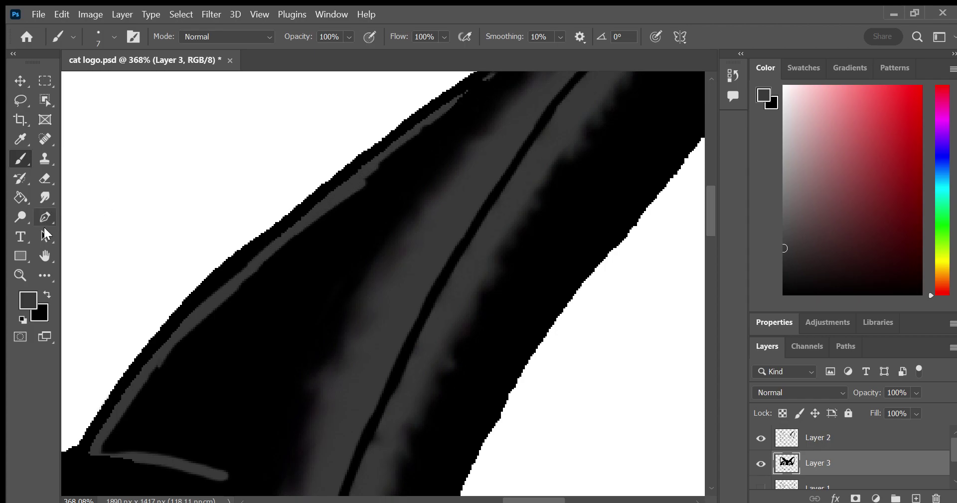
{"action": "left_click_drag", "start_coordinate": [102, 222], "coordinate": [23, 300]}
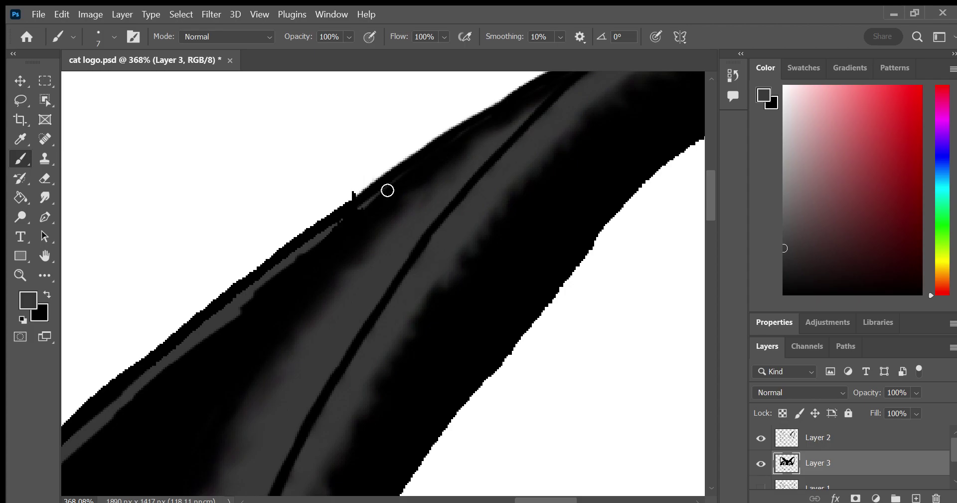
{"action": "key", "text": "ctrl+z"}
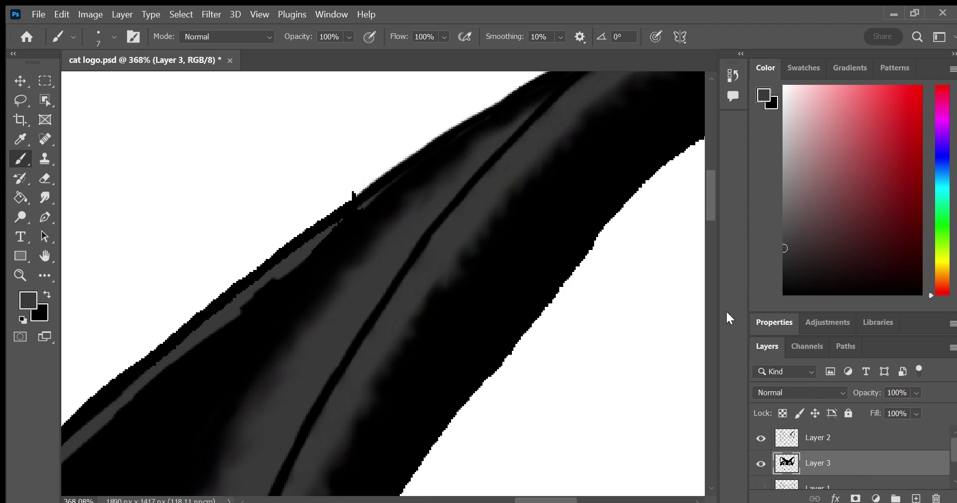
{"action": "key", "text": "ctrl+alt+g"}
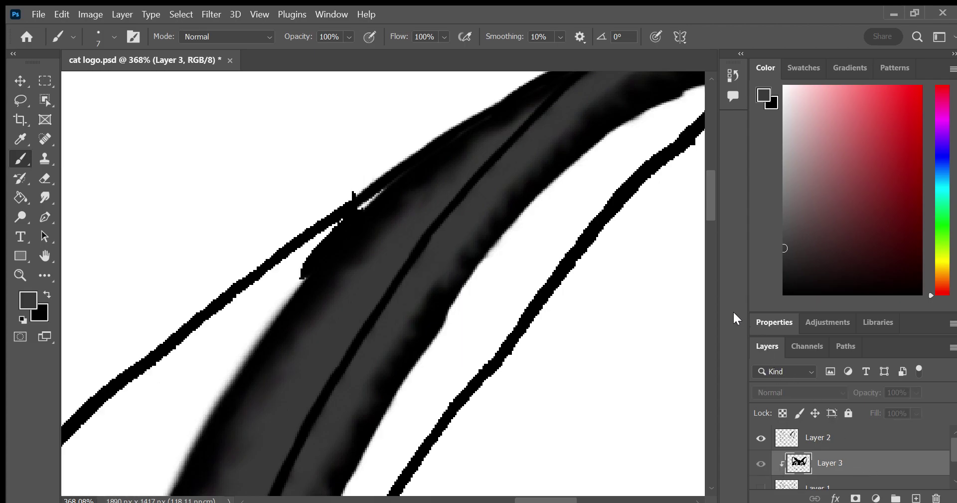
Release Layer 3's clipping and step back through recent history
{"action": "left_click", "coordinate": [859, 474], "text": "alt"}
{"action": "left_click", "coordinate": [916, 497]}
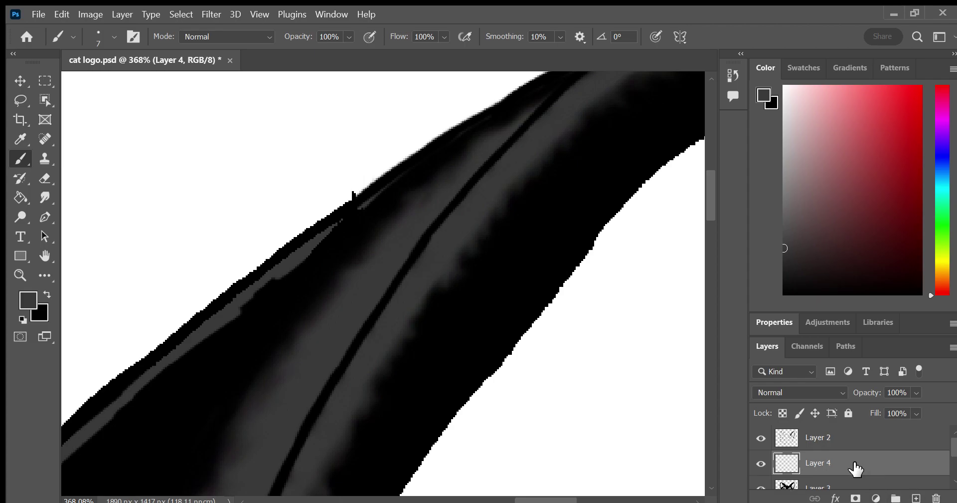
{"action": "left_click", "coordinate": [851, 487]}
{"action": "key", "text": "ctrl+z"}
{"action": "key", "text": "ctrl+z"}
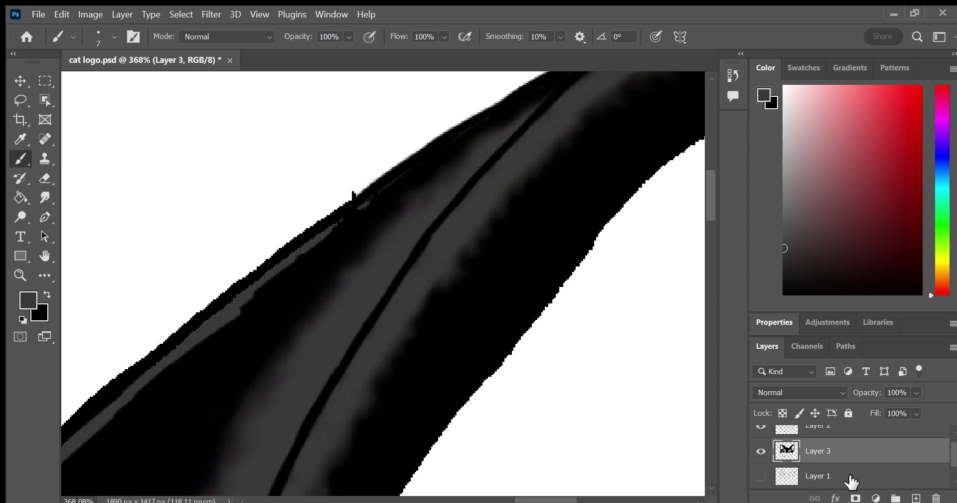
{"action": "key", "text": "ctrl+z"}
{"action": "key", "text": "ctrl+z"}
{"action": "key", "text": "ctrl+z"}
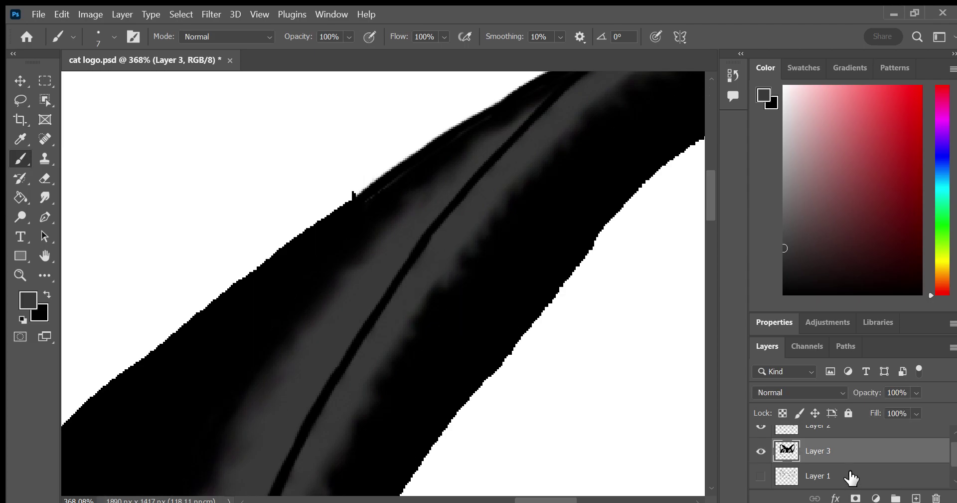
{"action": "key", "text": "h"}
{"action": "left_click_drag", "start_coordinate": [73, 259], "coordinate": [458, 39]}
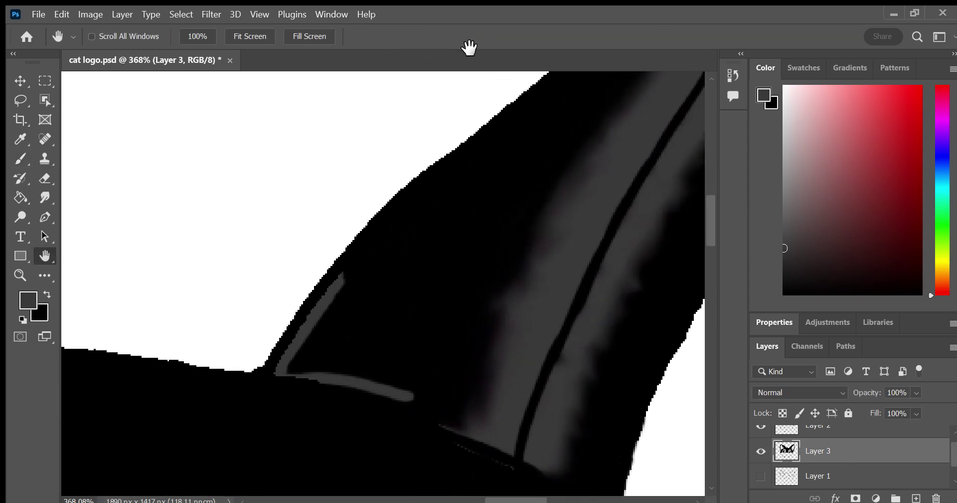
{"action": "key", "text": "ctrl+z"}
{"action": "key", "text": "ctrl+z"}
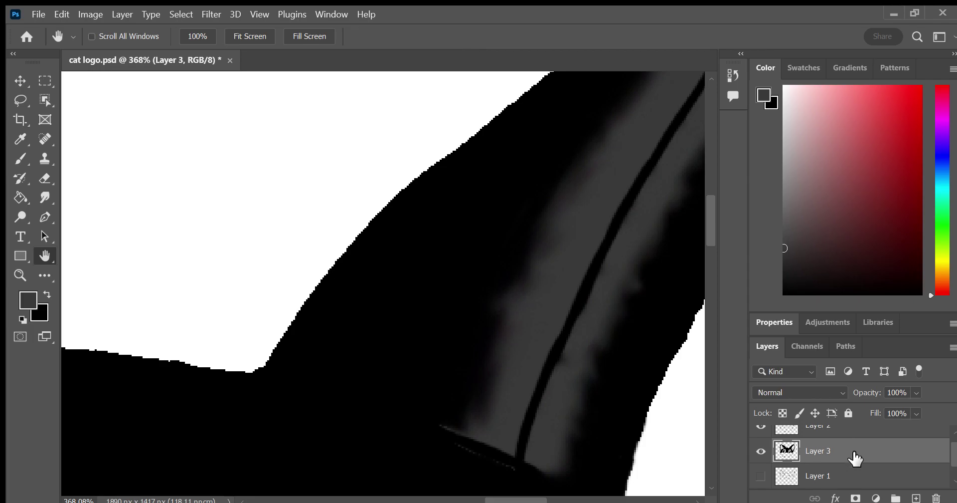
Add Layer 4 clipped to Layer 3 and brush grey highlights along the ear edges
{"action": "left_click", "coordinate": [917, 497]}
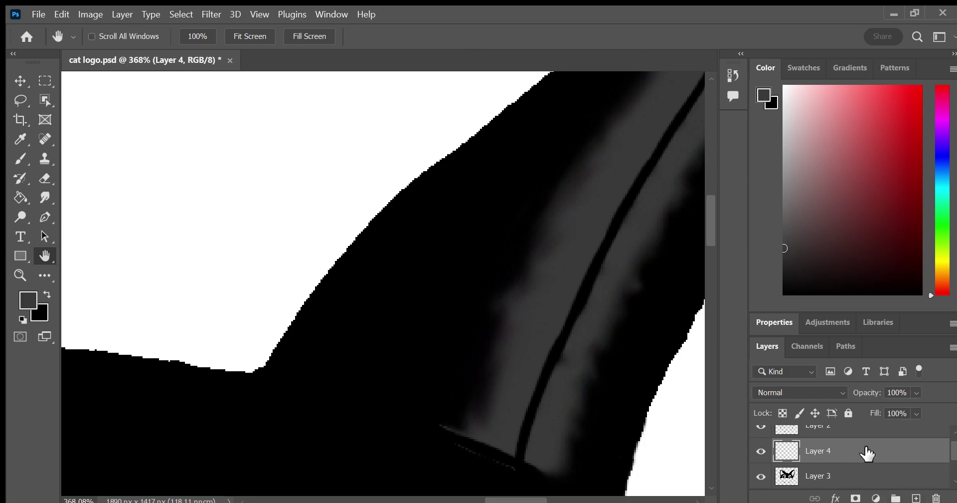
{"action": "key", "text": "ctrl+alt+g"}
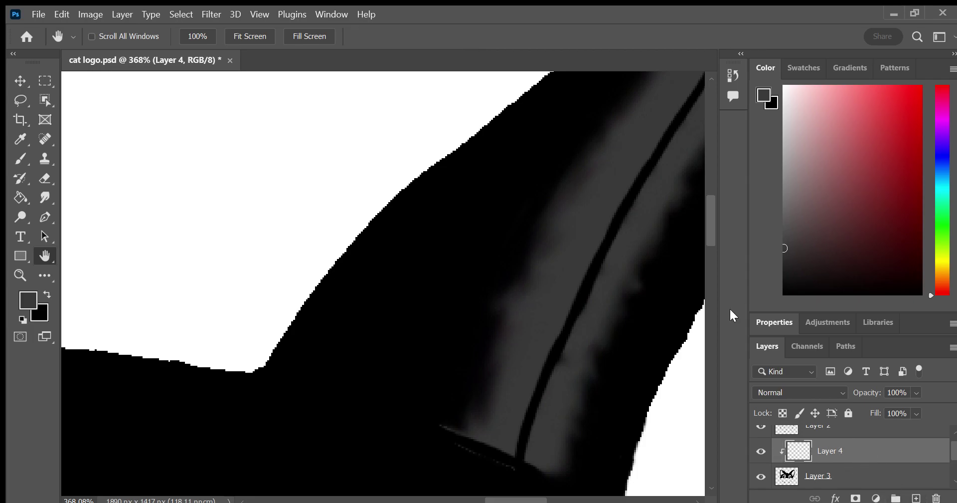
{"action": "key", "text": "b"}
{"action": "left_click_drag", "start_coordinate": [309, 317], "coordinate": [482, 146]}
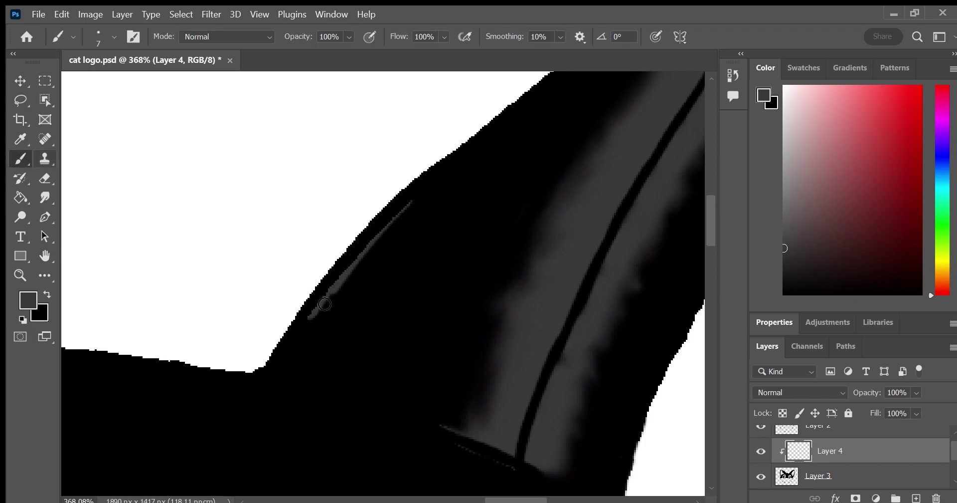
{"action": "left_click_drag", "start_coordinate": [355, 271], "coordinate": [311, 306]}
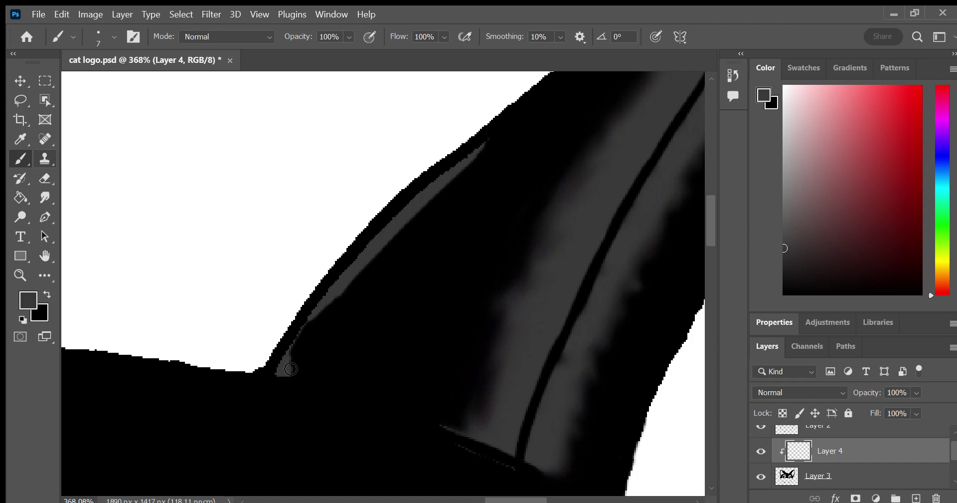
{"action": "left_click_drag", "start_coordinate": [291, 369], "coordinate": [468, 440]}
Undo the three highlight strokes, unclip and delete Layer 4, and reselect Layer 3
{"action": "key", "text": "ctrl+z"}
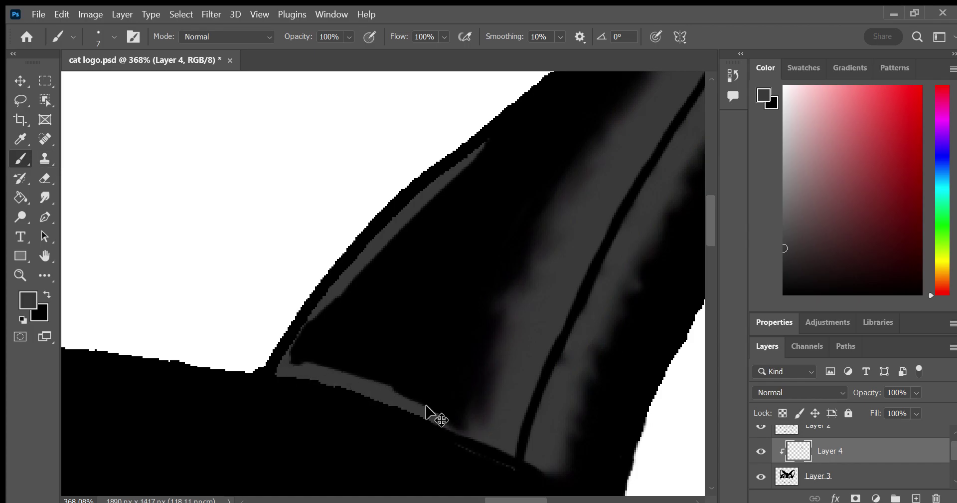
{"action": "key", "text": "ctrl+z"}
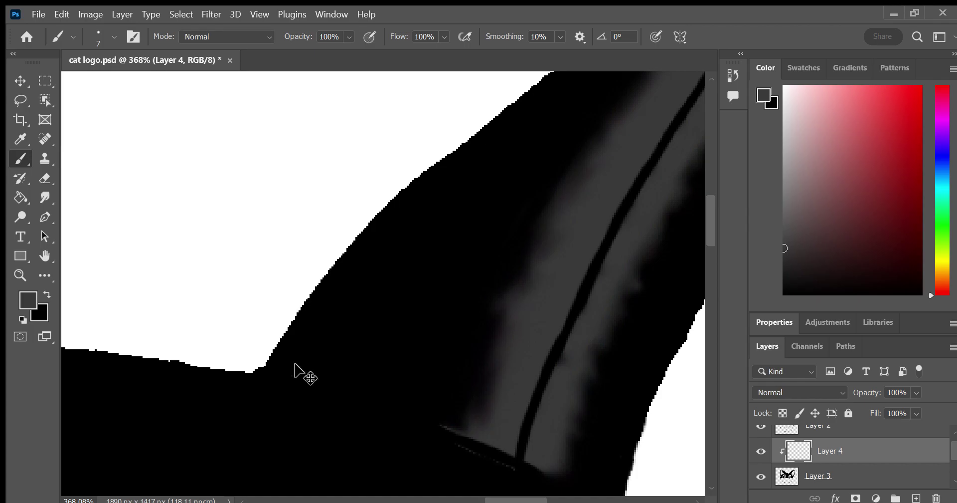
{"action": "key", "text": "ctrl+z"}
{"action": "key", "text": "ctrl+alt+g"}
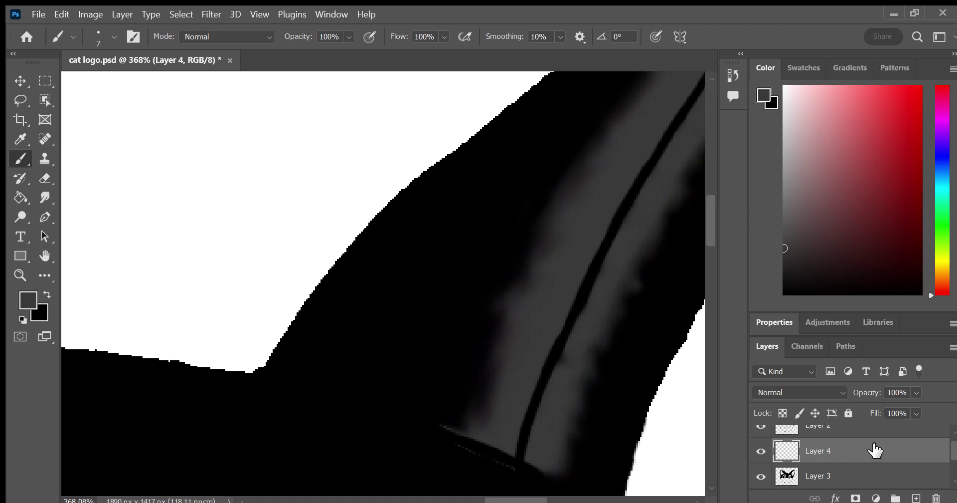
{"action": "key", "text": "Delete"}
{"action": "left_click", "coordinate": [856, 460]}
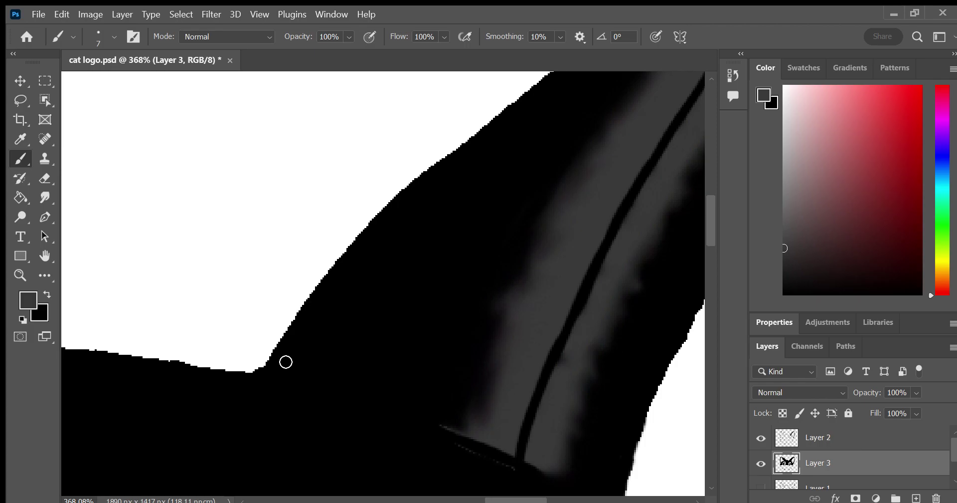
Paint a thin grey highlight across the ear base and along its outer edge
{"action": "left_click_drag", "start_coordinate": [285, 362], "coordinate": [306, 332]}
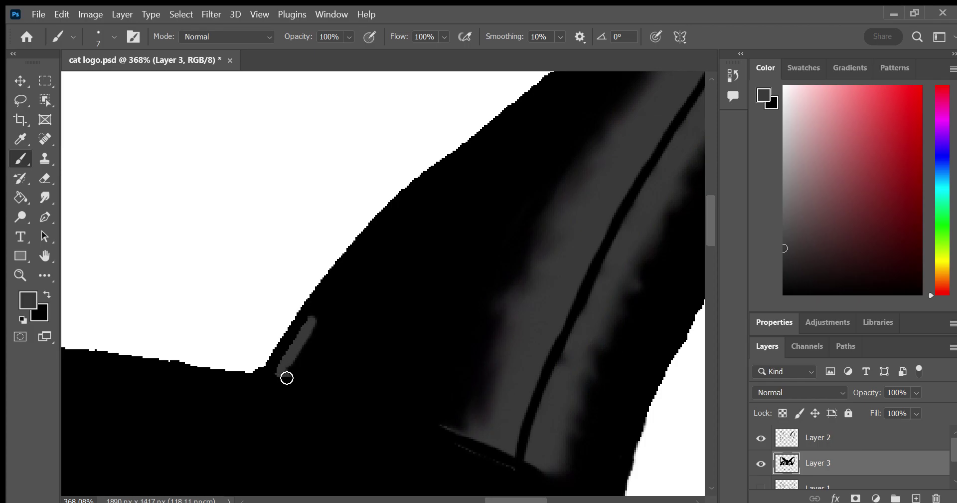
{"action": "mouse_move", "coordinate": [280, 373]}
{"action": "left_mouse_down"}
{"action": "mouse_move", "coordinate": [312, 372]}
{"action": "mouse_move", "coordinate": [334, 290]}
{"action": "mouse_move", "coordinate": [425, 197]}
{"action": "mouse_move", "coordinate": [512, 129]}
{"action": "mouse_move", "coordinate": [496, 136]}
{"action": "left_mouse_up"}
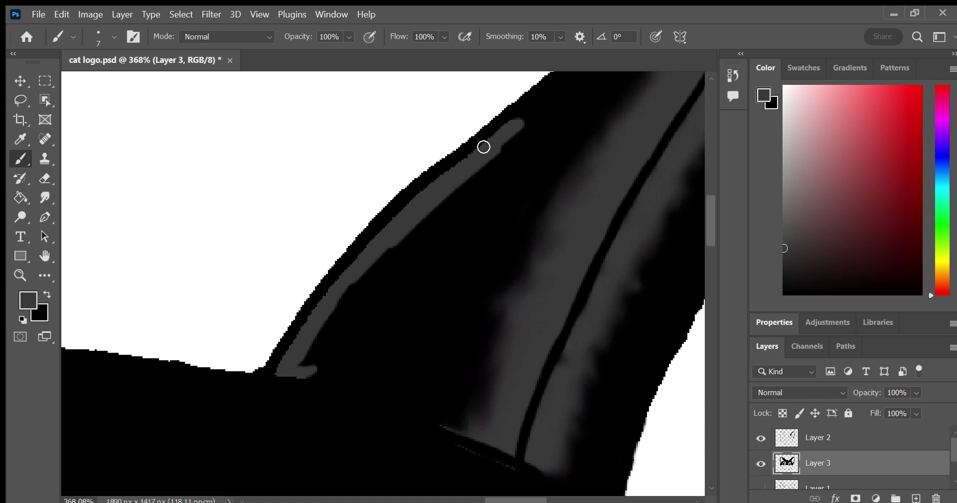
{"action": "key", "text": "space"}
{"action": "left_click_drag", "start_coordinate": [193, 210], "coordinate": [47, 348]}
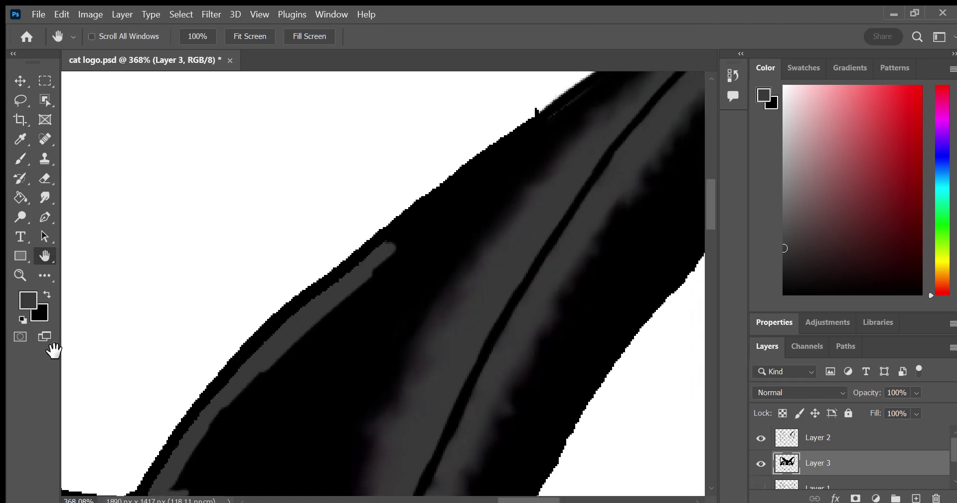
{"action": "mouse_move", "coordinate": [314, 351]}
{"action": "left_mouse_down"}
{"action": "mouse_move", "coordinate": [359, 304]}
{"action": "mouse_move", "coordinate": [521, 192]}
{"action": "left_mouse_up"}
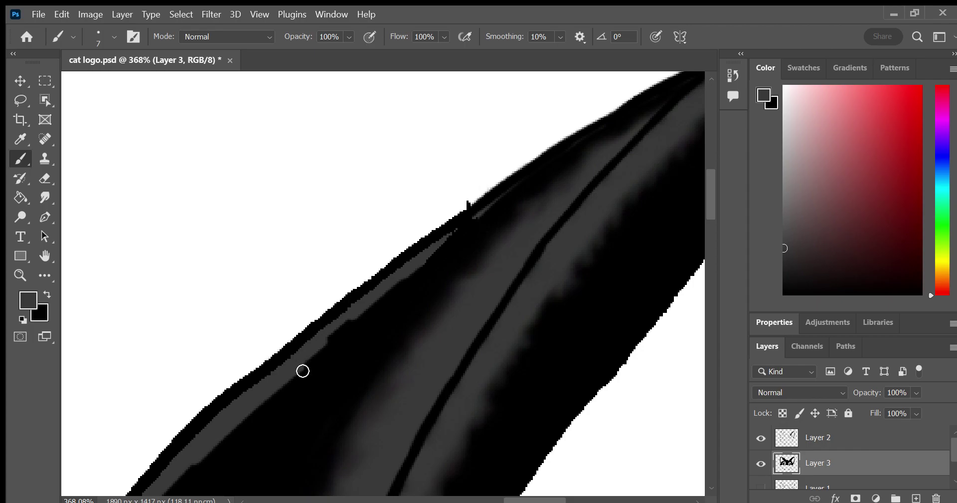
{"action": "left_click_drag", "start_coordinate": [303, 371], "coordinate": [320, 391]}
{"action": "key", "text": "ctrl+z"}
Extend the grey highlight down the edge and along the ear's lower edge
{"action": "left_click_drag", "start_coordinate": [459, 240], "coordinate": [420, 267]}
{"action": "key", "text": "h"}
{"action": "mouse_move", "coordinate": [70, 263]}
{"action": "left_mouse_down"}
{"action": "mouse_move", "coordinate": [182, 207]}
{"action": "mouse_move", "coordinate": [242, 57]}
{"action": "left_mouse_up"}
{"action": "left_click", "coordinate": [14, 152]}
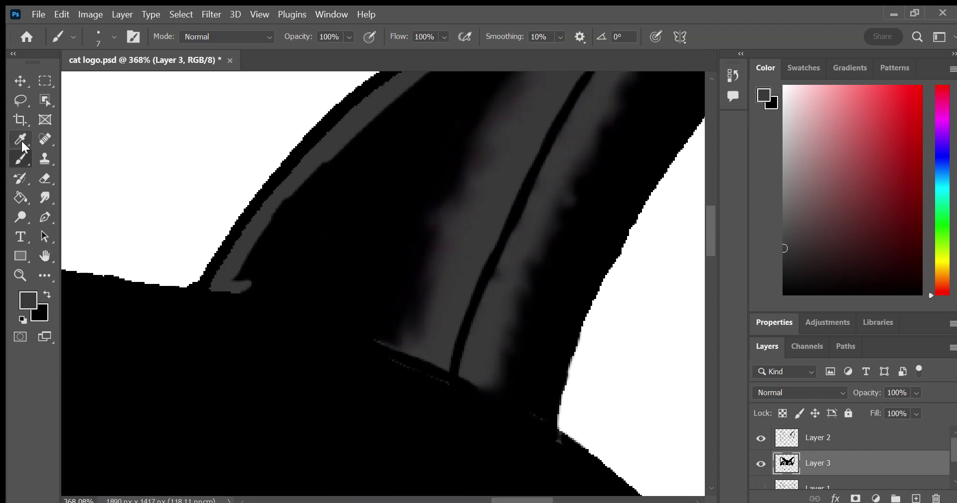
{"action": "mouse_move", "coordinate": [243, 296]}
{"action": "left_mouse_down"}
{"action": "mouse_move", "coordinate": [295, 303]}
{"action": "mouse_move", "coordinate": [363, 334]}
{"action": "left_mouse_up"}
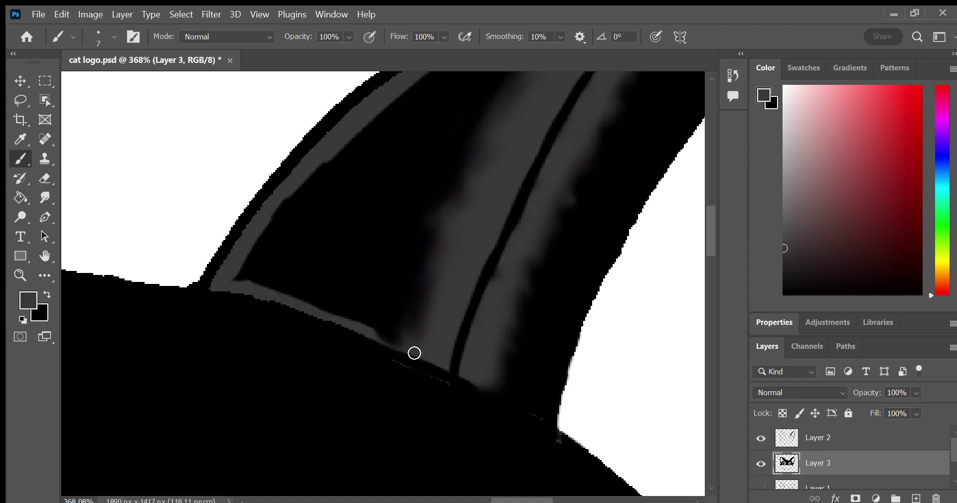
On Layer 2, erase black along the ear's upper edge to reveal the grey band
{"action": "left_click", "coordinate": [816, 439]}
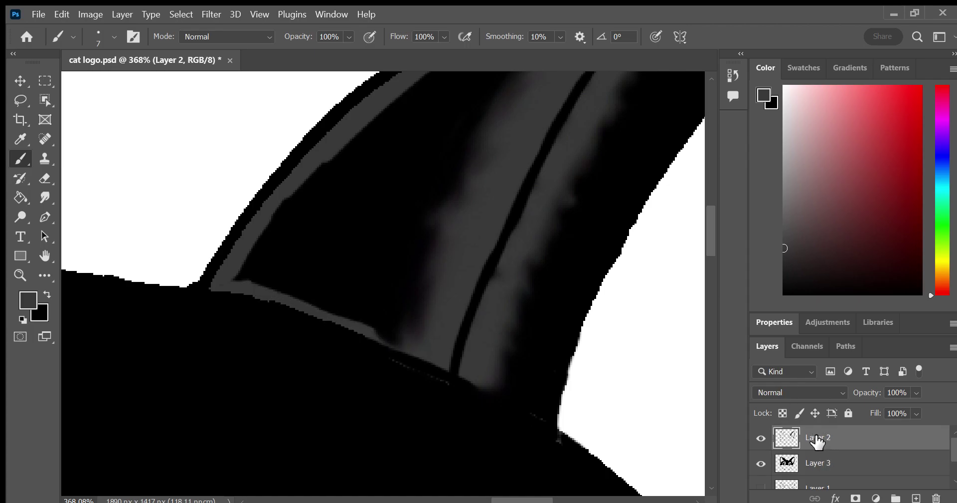
{"action": "left_click", "coordinate": [45, 178]}
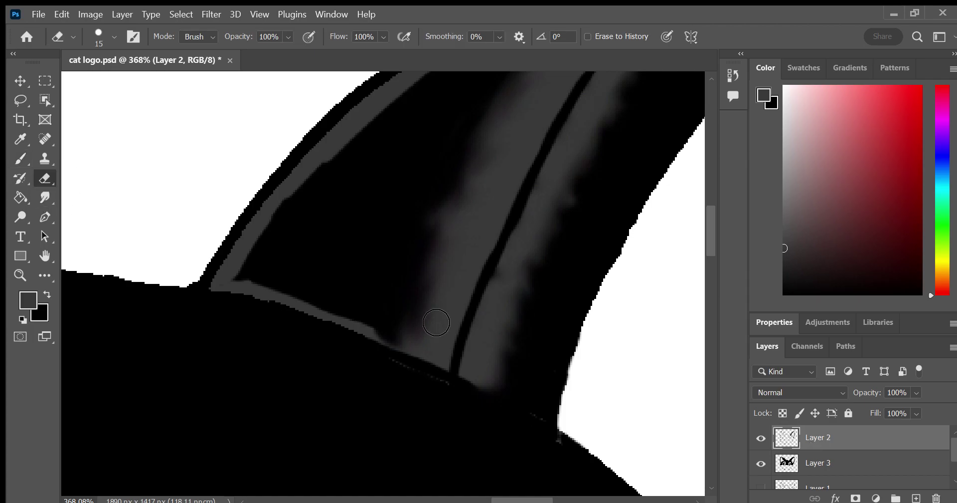
{"action": "mouse_move", "coordinate": [393, 338]}
{"action": "left_mouse_down"}
{"action": "mouse_move", "coordinate": [408, 344]}
{"action": "mouse_move", "coordinate": [396, 348]}
{"action": "left_mouse_up"}
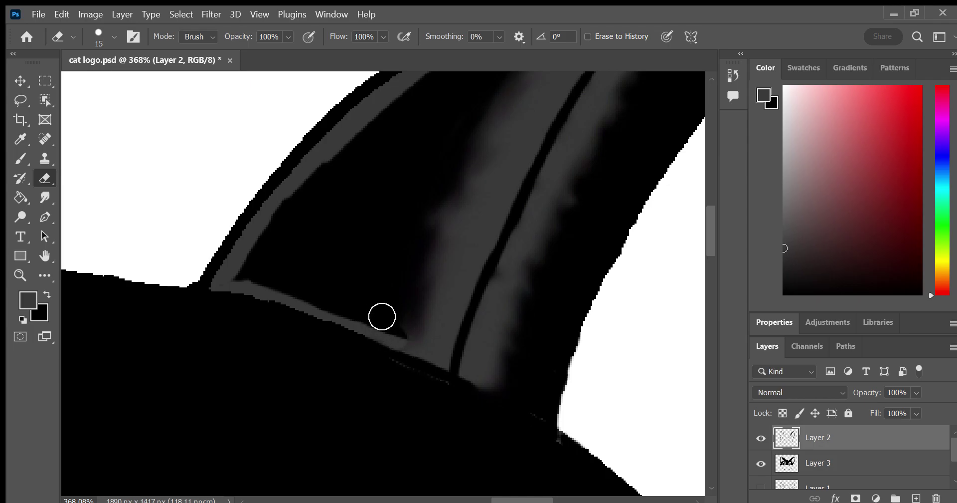
{"action": "key", "text": "ctrl+z"}
{"action": "left_click", "coordinate": [46, 255]}
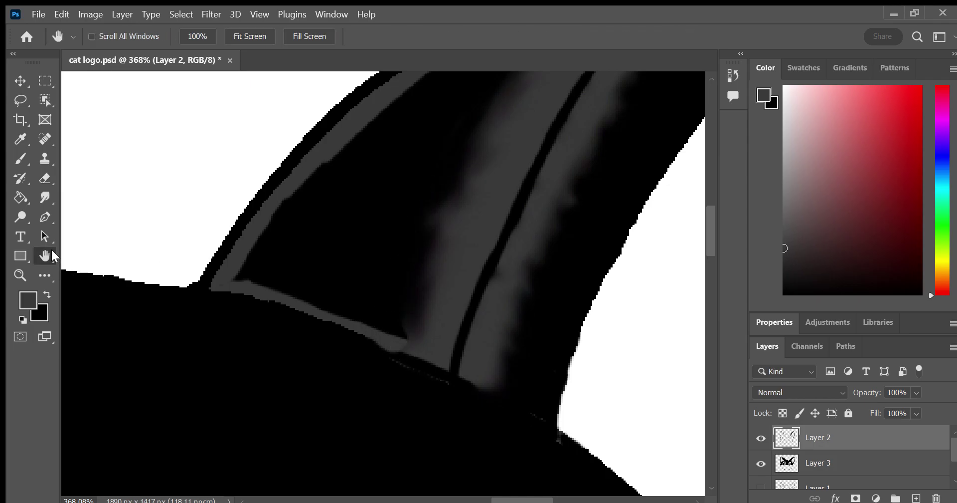
{"action": "mouse_move", "coordinate": [75, 269]}
{"action": "left_mouse_down"}
{"action": "mouse_move", "coordinate": [121, 355]}
{"action": "mouse_move", "coordinate": [168, 293]}
{"action": "left_mouse_up"}
{"action": "key", "text": "e"}
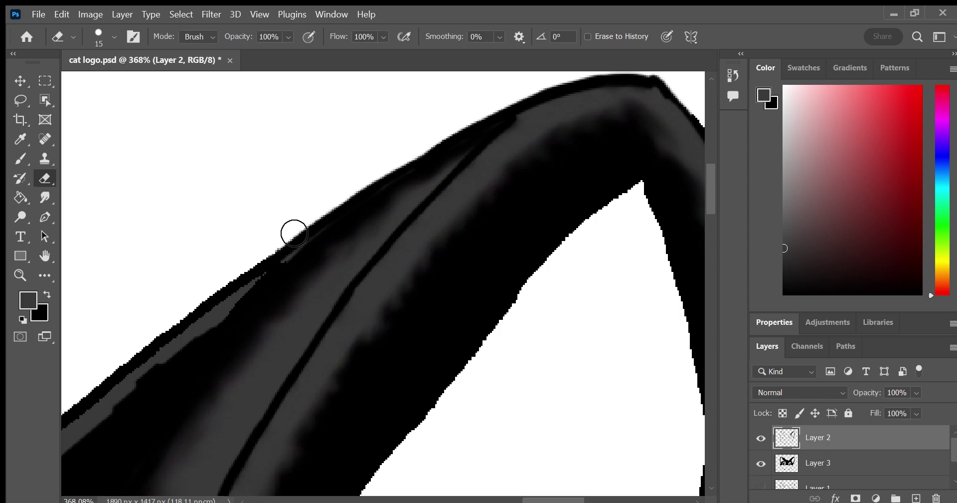
{"action": "mouse_move", "coordinate": [279, 265]}
{"action": "left_mouse_down"}
{"action": "mouse_move", "coordinate": [235, 329]}
{"action": "mouse_move", "coordinate": [335, 242]}
{"action": "mouse_move", "coordinate": [497, 136]}
{"action": "mouse_move", "coordinate": [472, 141]}
{"action": "left_mouse_up"}
Cover light specks and repaint the ear's upper edge outline in black
{"action": "left_click", "coordinate": [20, 158]}
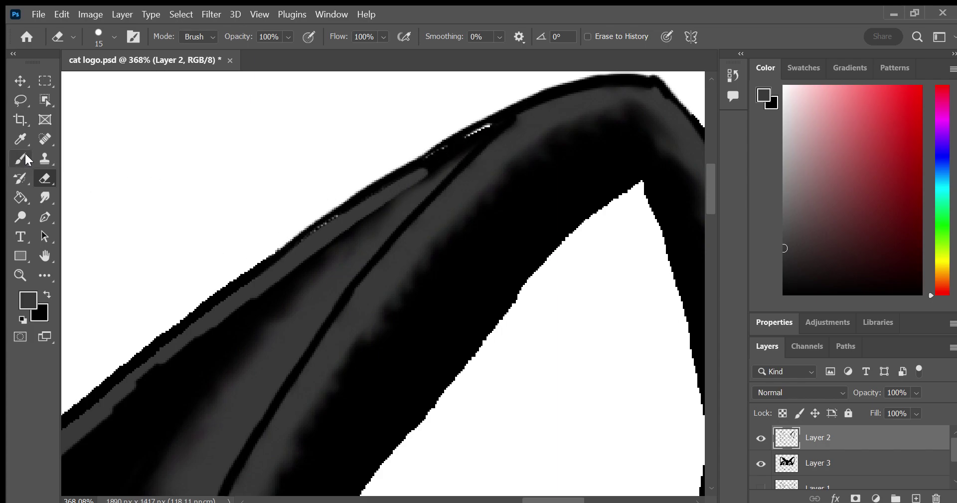
{"action": "left_click_drag", "start_coordinate": [324, 225], "coordinate": [348, 207]}
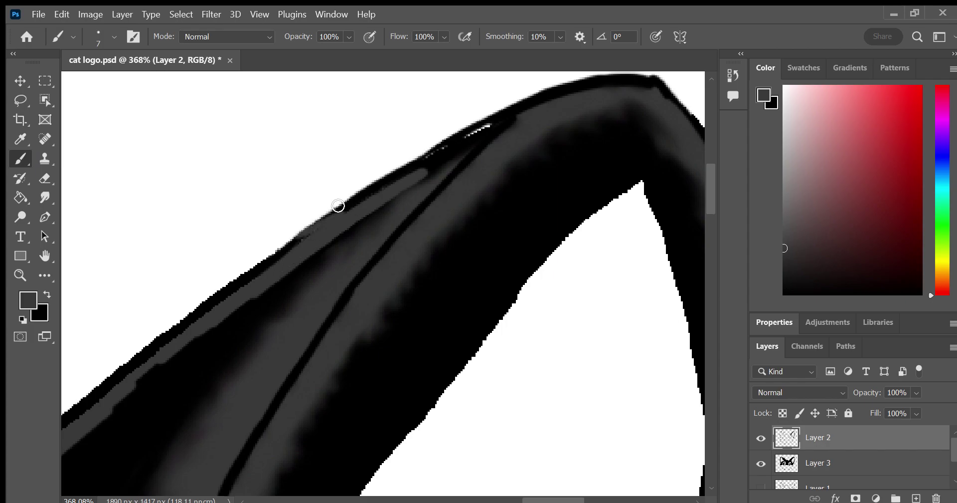
{"action": "left_click", "coordinate": [47, 294]}
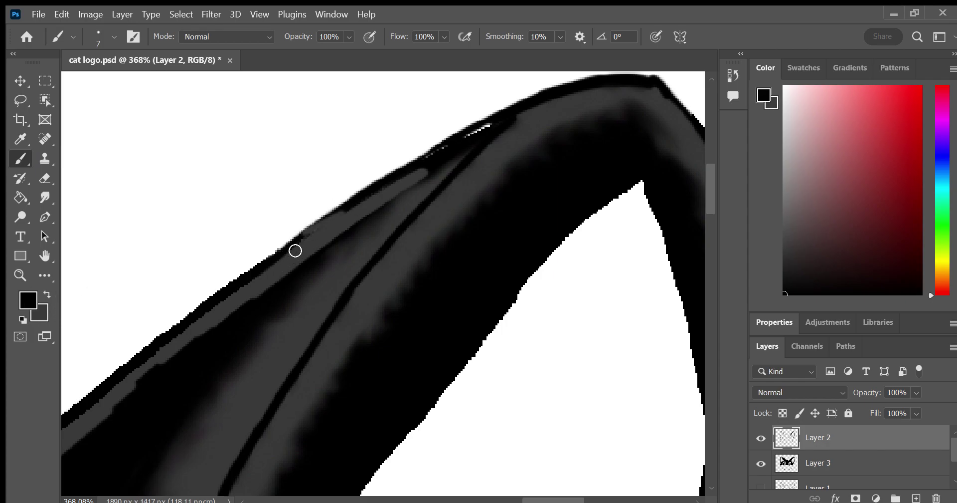
{"action": "mouse_move", "coordinate": [295, 250]}
{"action": "left_mouse_down"}
{"action": "mouse_move", "coordinate": [331, 216]}
{"action": "mouse_move", "coordinate": [475, 132]}
{"action": "left_mouse_up"}
On Layer 3, paint dark grey along the edge streak at the ear base
{"action": "left_click", "coordinate": [837, 466]}
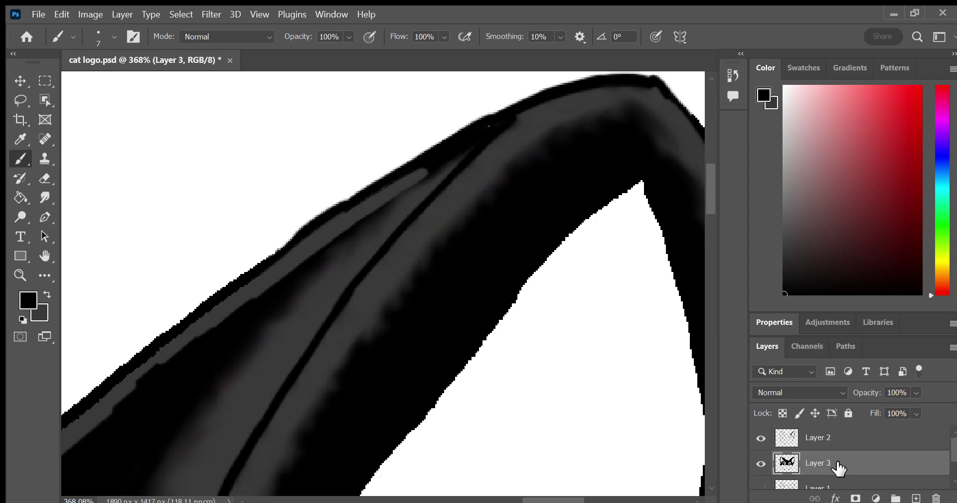
{"action": "left_click", "coordinate": [47, 294]}
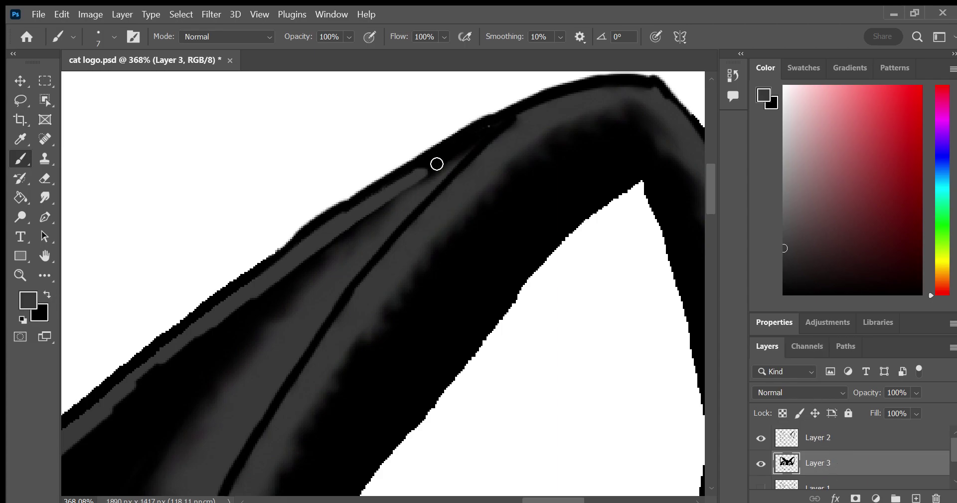
{"action": "left_click_drag", "start_coordinate": [437, 164], "coordinate": [450, 156]}
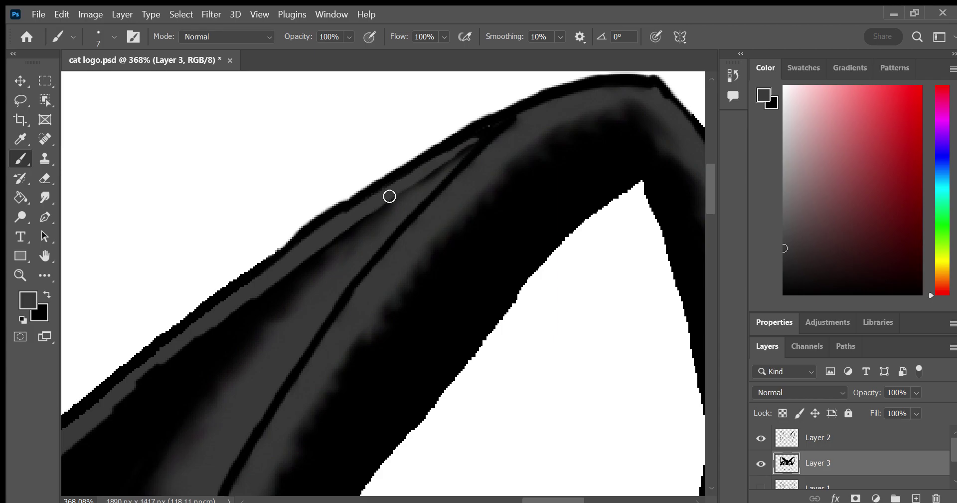
{"action": "left_click", "coordinate": [45, 259]}
{"action": "left_click_drag", "start_coordinate": [306, 117], "coordinate": [246, 192]}
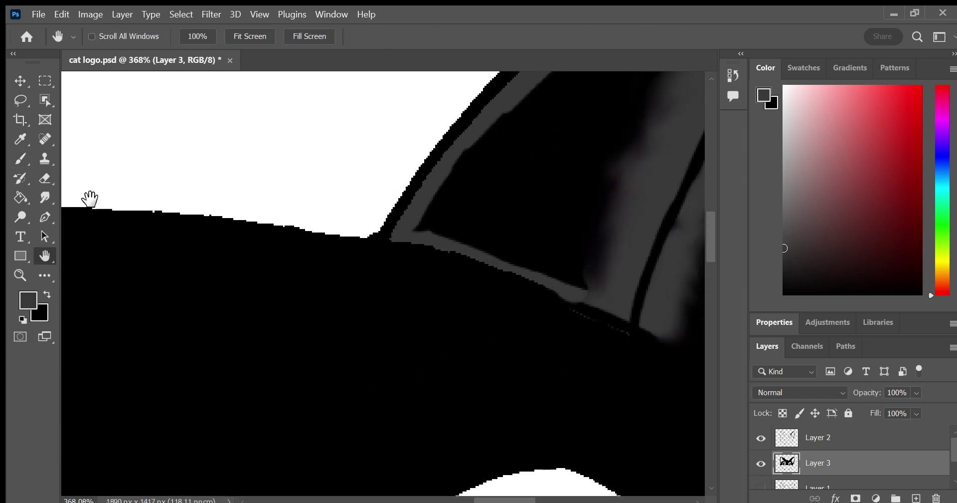
{"action": "left_click", "coordinate": [26, 150]}
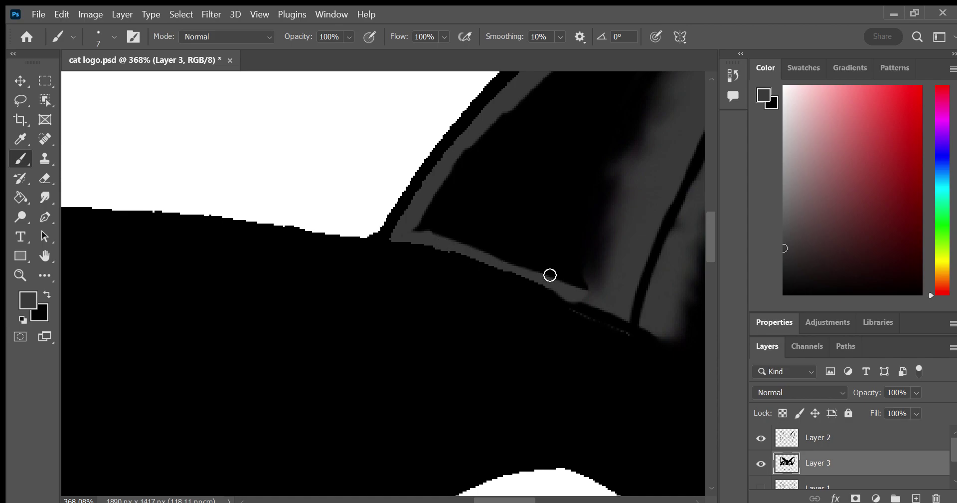
{"action": "left_click_drag", "start_coordinate": [563, 284], "coordinate": [423, 226]}
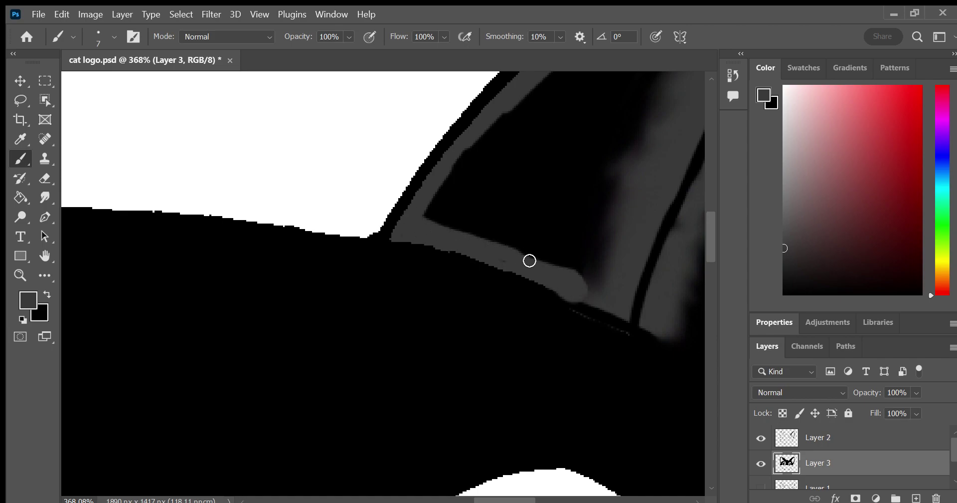
{"action": "mouse_move", "coordinate": [529, 260]}
{"action": "left_mouse_down"}
{"action": "mouse_move", "coordinate": [520, 265]}
{"action": "mouse_move", "coordinate": [528, 257]}
{"action": "left_mouse_up"}
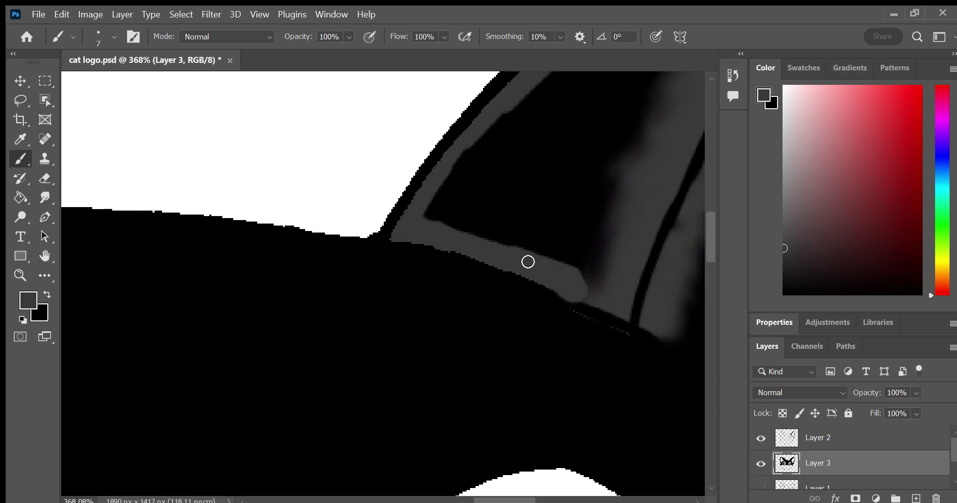
Widen and smooth the grey band along the ear's upper edge
{"action": "key", "text": "h"}
{"action": "mouse_move", "coordinate": [309, 288]}
{"action": "left_mouse_down"}
{"action": "mouse_move", "coordinate": [152, 421]}
{"action": "mouse_move", "coordinate": [182, 374]}
{"action": "left_mouse_up"}
{"action": "left_click", "coordinate": [22, 159]}
{"action": "mouse_move", "coordinate": [217, 431]}
{"action": "left_mouse_down"}
{"action": "mouse_move", "coordinate": [288, 346]}
{"action": "mouse_move", "coordinate": [238, 410]}
{"action": "mouse_move", "coordinate": [278, 382]}
{"action": "left_mouse_up"}
{"action": "mouse_move", "coordinate": [373, 252]}
{"action": "left_mouse_down"}
{"action": "mouse_move", "coordinate": [494, 150]}
{"action": "mouse_move", "coordinate": [412, 197]}
{"action": "left_mouse_up"}
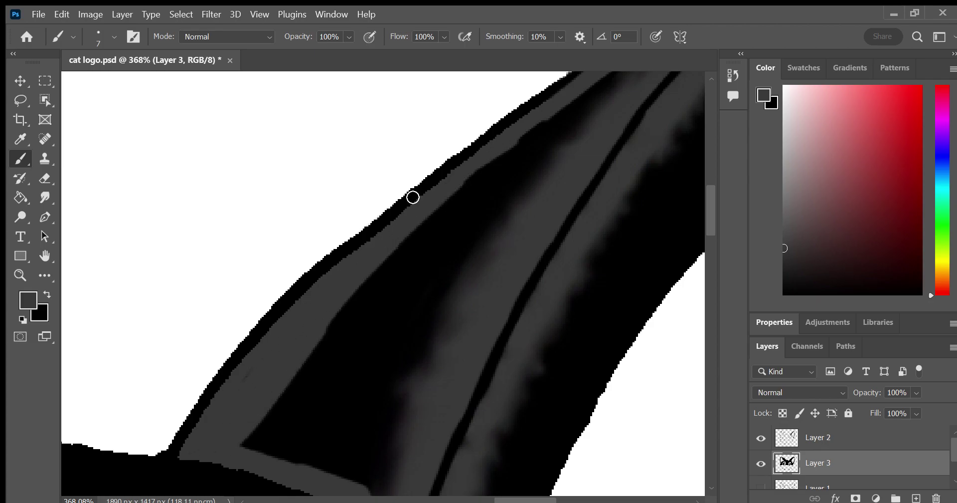
Fill black gaps along the grey band and soften its black upper edge
{"action": "left_click", "coordinate": [48, 176]}
{"action": "left_click", "coordinate": [45, 256]}
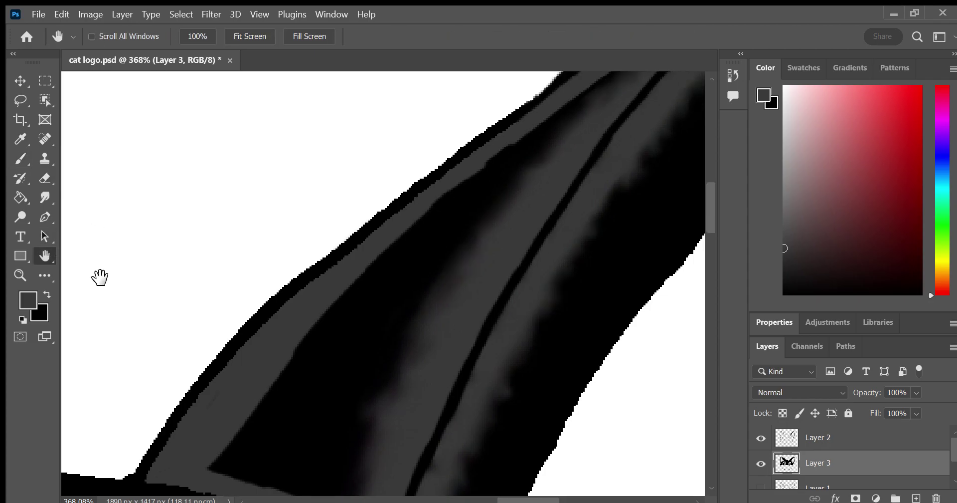
{"action": "left_click_drag", "start_coordinate": [100, 276], "coordinate": [44, 342]}
{"action": "left_click_drag", "start_coordinate": [175, 263], "coordinate": [125, 206]}
{"action": "left_click", "coordinate": [21, 159]}
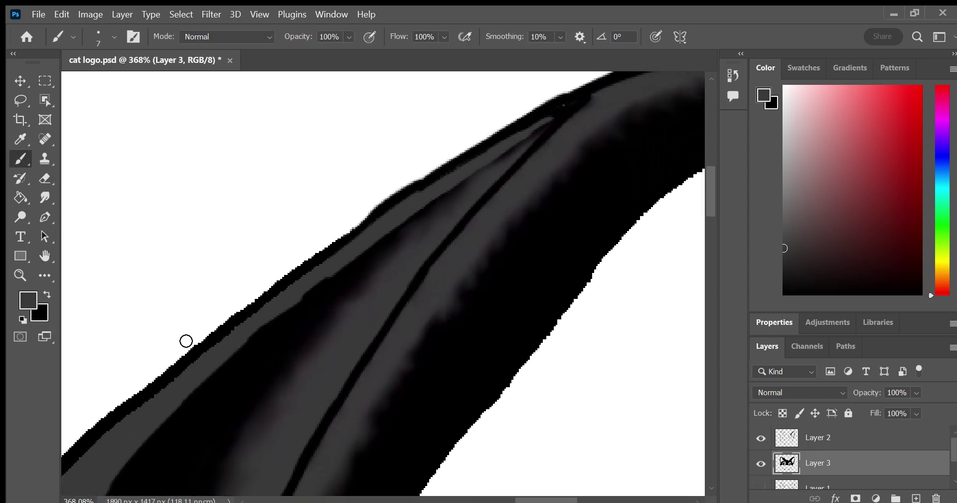
{"action": "left_click_drag", "start_coordinate": [192, 379], "coordinate": [360, 258]}
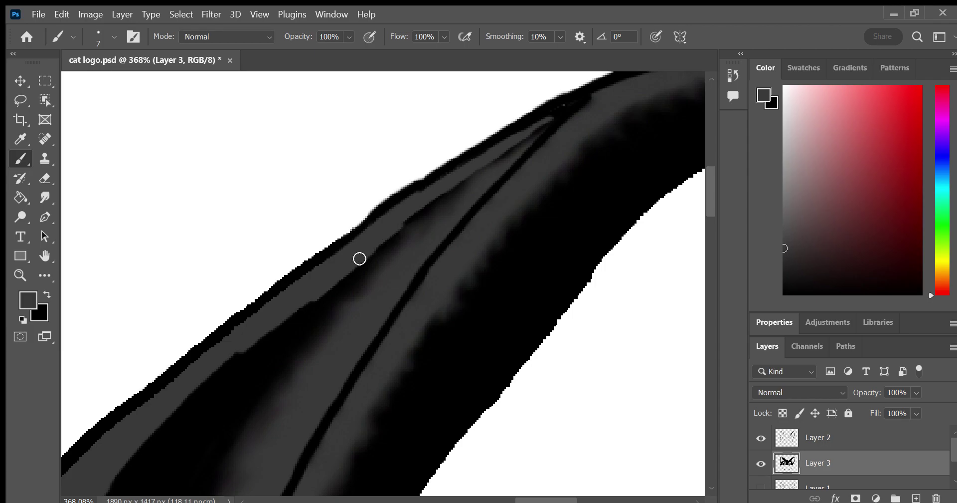
{"action": "left_click_drag", "start_coordinate": [137, 453], "coordinate": [310, 314]}
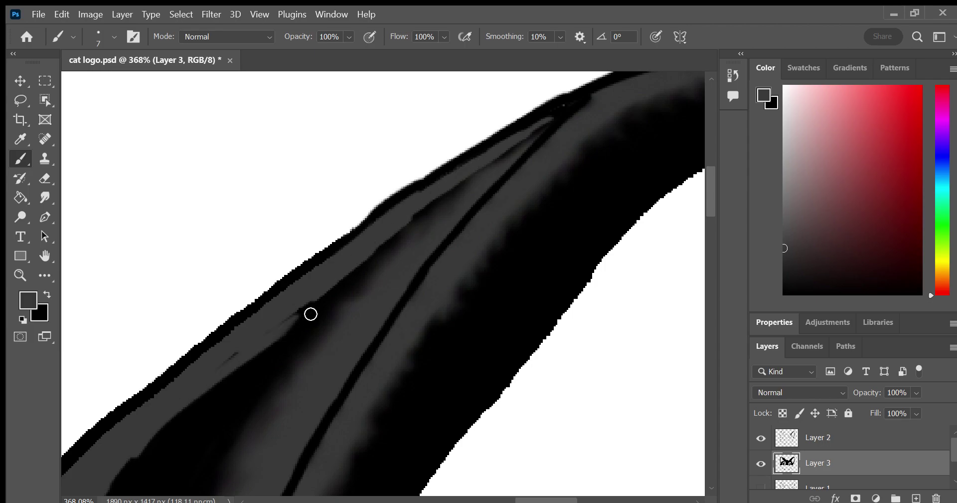
{"action": "mouse_move", "coordinate": [134, 427]}
{"action": "left_mouse_down"}
{"action": "mouse_move", "coordinate": [277, 312]}
{"action": "mouse_move", "coordinate": [299, 317]}
{"action": "mouse_move", "coordinate": [360, 263]}
{"action": "left_mouse_up"}
Erase a strip along the grey band, then cover the white streak with black
{"action": "left_click", "coordinate": [45, 178]}
{"action": "left_click_drag", "start_coordinate": [326, 318], "coordinate": [338, 308]}
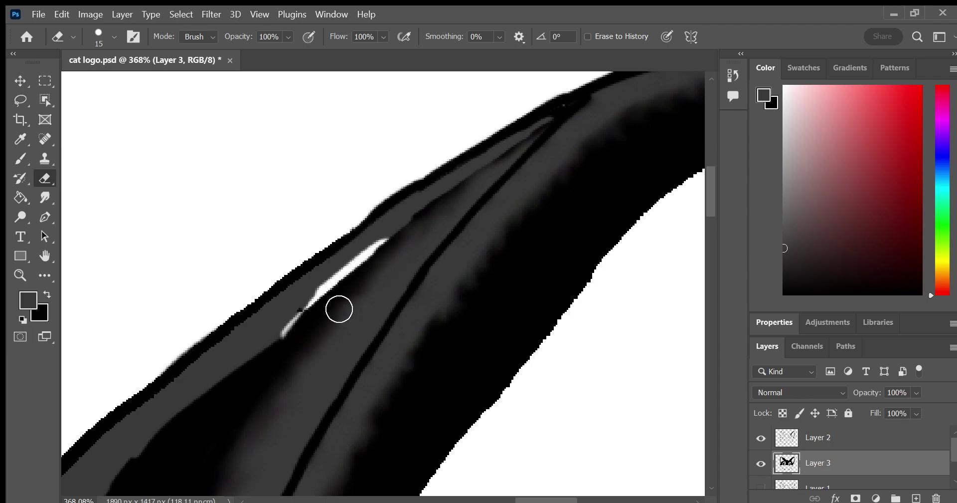
{"action": "left_click", "coordinate": [48, 293]}
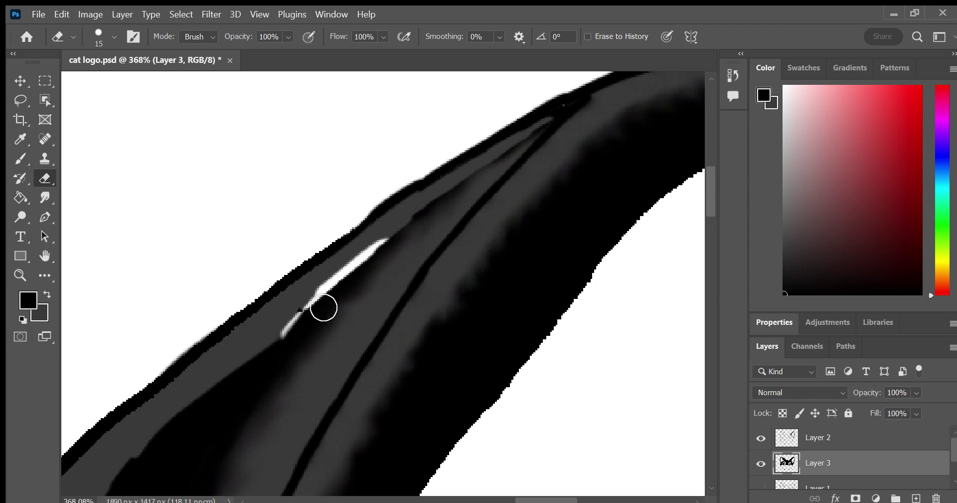
{"action": "left_click", "coordinate": [21, 158]}
{"action": "mouse_move", "coordinate": [304, 338]}
{"action": "left_mouse_down"}
{"action": "mouse_move", "coordinate": [312, 310]}
{"action": "mouse_move", "coordinate": [360, 275]}
{"action": "mouse_move", "coordinate": [336, 278]}
{"action": "mouse_move", "coordinate": [241, 374]}
{"action": "left_mouse_up"}
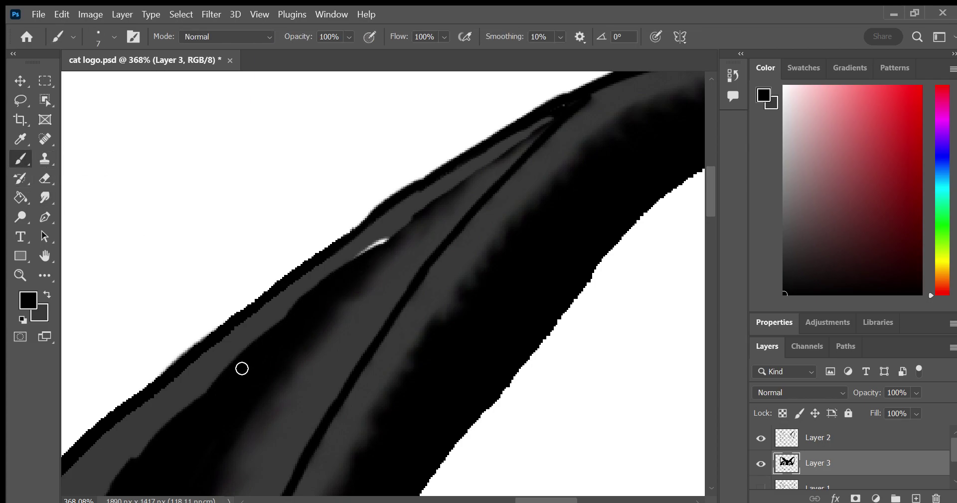
{"action": "left_click_drag", "start_coordinate": [361, 265], "coordinate": [328, 291]}
Black out the band's inner edge, then smudge the grey band into the black at 50% strength
{"action": "left_click", "coordinate": [44, 256]}
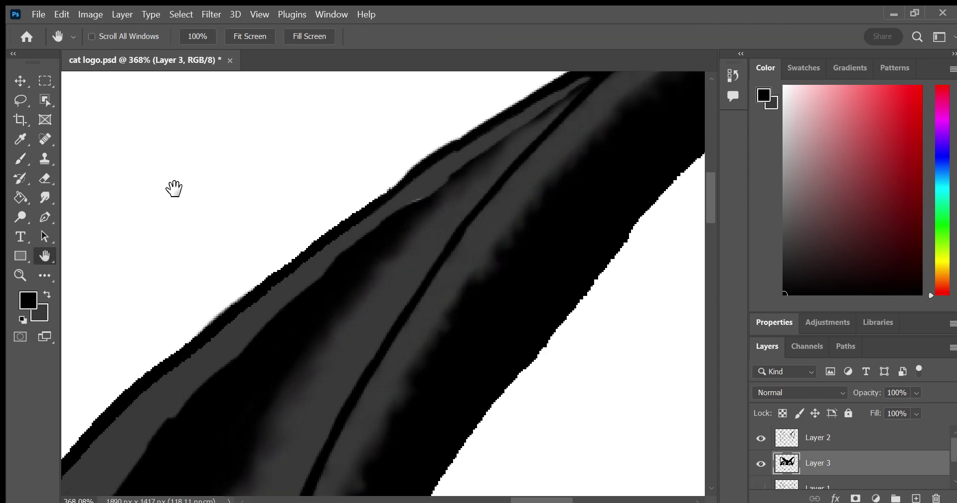
{"action": "left_click_drag", "start_coordinate": [175, 188], "coordinate": [282, 75]}
{"action": "left_click", "coordinate": [21, 158]}
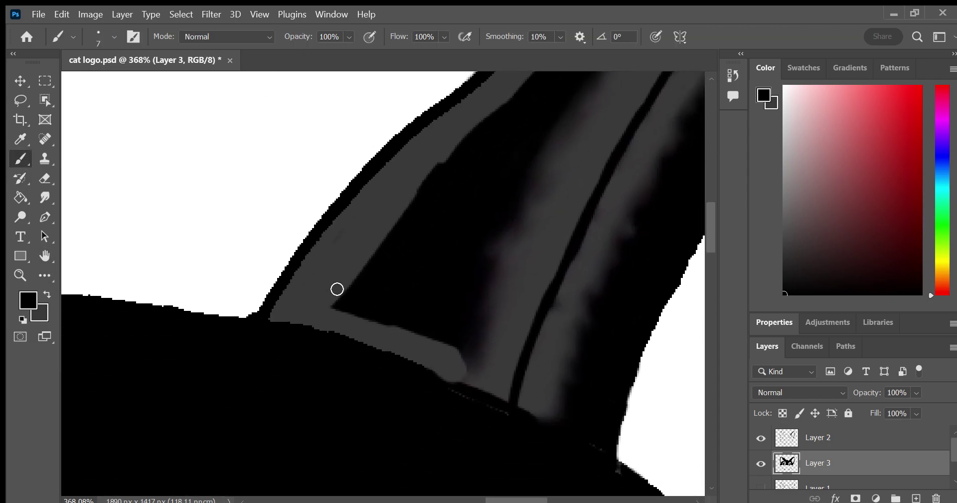
{"action": "mouse_move", "coordinate": [337, 289]}
{"action": "left_mouse_down"}
{"action": "mouse_move", "coordinate": [421, 186]}
{"action": "mouse_move", "coordinate": [476, 148]}
{"action": "left_mouse_up"}
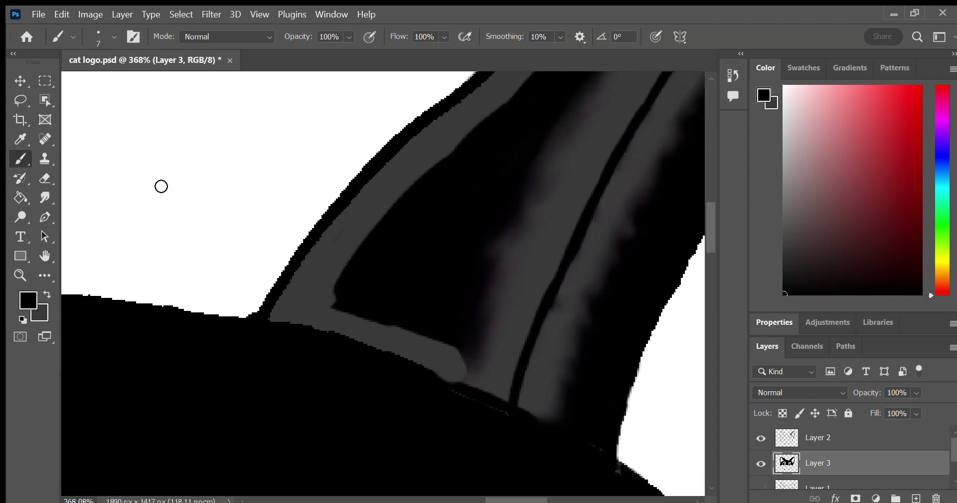
{"action": "left_click", "coordinate": [49, 193]}
{"action": "mouse_move", "coordinate": [339, 274]}
{"action": "left_mouse_down"}
{"action": "mouse_move", "coordinate": [342, 295]}
{"action": "mouse_move", "coordinate": [391, 290]}
{"action": "mouse_move", "coordinate": [335, 259]}
{"action": "mouse_move", "coordinate": [386, 259]}
{"action": "mouse_move", "coordinate": [404, 233]}
{"action": "mouse_move", "coordinate": [397, 197]}
{"action": "mouse_move", "coordinate": [435, 220]}
{"action": "mouse_move", "coordinate": [369, 221]}
{"action": "mouse_move", "coordinate": [410, 270]}
{"action": "left_mouse_up"}
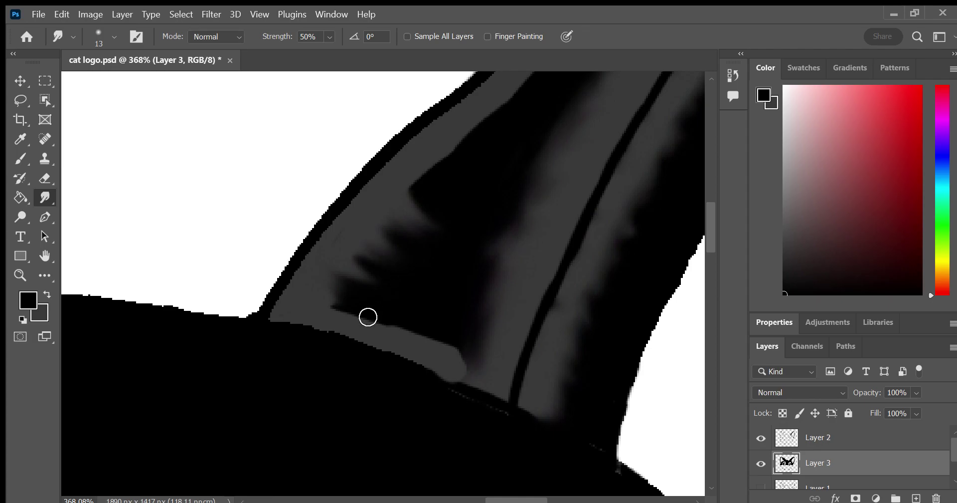
Smudge the band's lower edge and grey spikes into the black ear area
{"action": "mouse_move", "coordinate": [368, 316]}
{"action": "left_mouse_down"}
{"action": "mouse_move", "coordinate": [367, 301]}
{"action": "mouse_move", "coordinate": [397, 286]}
{"action": "mouse_move", "coordinate": [418, 294]}
{"action": "mouse_move", "coordinate": [451, 344]}
{"action": "mouse_move", "coordinate": [402, 337]}
{"action": "mouse_move", "coordinate": [419, 267]}
{"action": "left_mouse_up"}
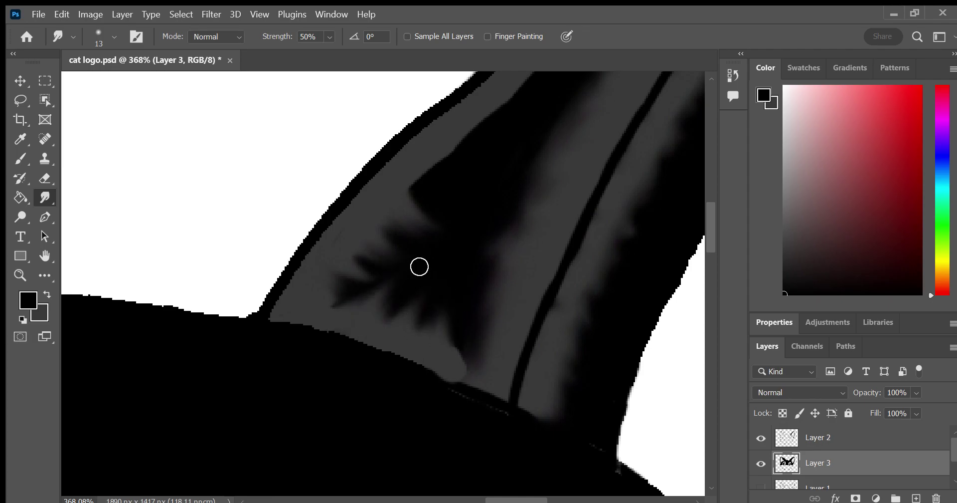
{"action": "left_click", "coordinate": [44, 255]}
{"action": "left_click_drag", "start_coordinate": [182, 186], "coordinate": [60, 298]}
{"action": "left_click", "coordinate": [44, 196]}
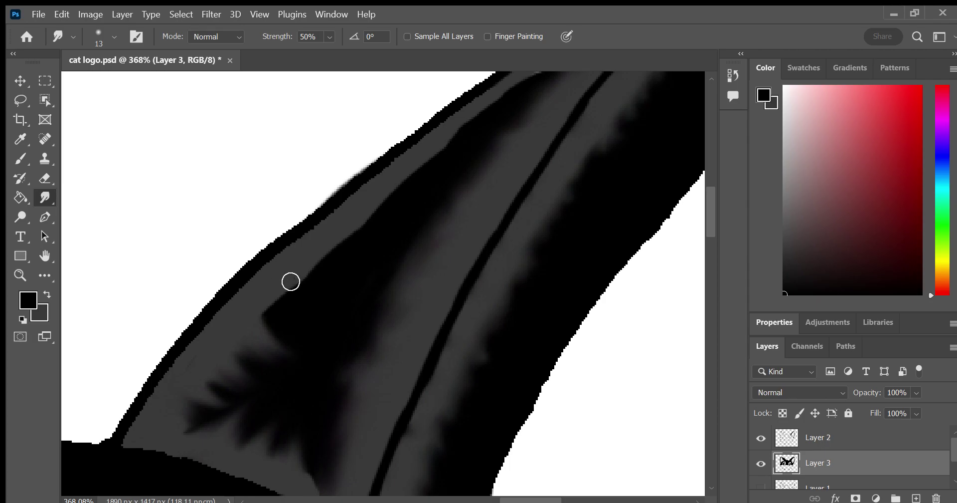
{"action": "mouse_move", "coordinate": [291, 282]}
{"action": "left_mouse_down"}
{"action": "mouse_move", "coordinate": [291, 306]}
{"action": "mouse_move", "coordinate": [269, 299]}
{"action": "mouse_move", "coordinate": [276, 274]}
{"action": "mouse_move", "coordinate": [314, 256]}
{"action": "mouse_move", "coordinate": [350, 293]}
{"action": "mouse_move", "coordinate": [331, 228]}
{"action": "mouse_move", "coordinate": [368, 274]}
{"action": "mouse_move", "coordinate": [307, 258]}
{"action": "mouse_move", "coordinate": [389, 242]}
{"action": "mouse_move", "coordinate": [376, 224]}
{"action": "mouse_move", "coordinate": [429, 225]}
{"action": "mouse_move", "coordinate": [428, 187]}
{"action": "mouse_move", "coordinate": [484, 194]}
{"action": "mouse_move", "coordinate": [449, 139]}
{"action": "mouse_move", "coordinate": [471, 136]}
{"action": "mouse_move", "coordinate": [486, 99]}
{"action": "left_mouse_up"}
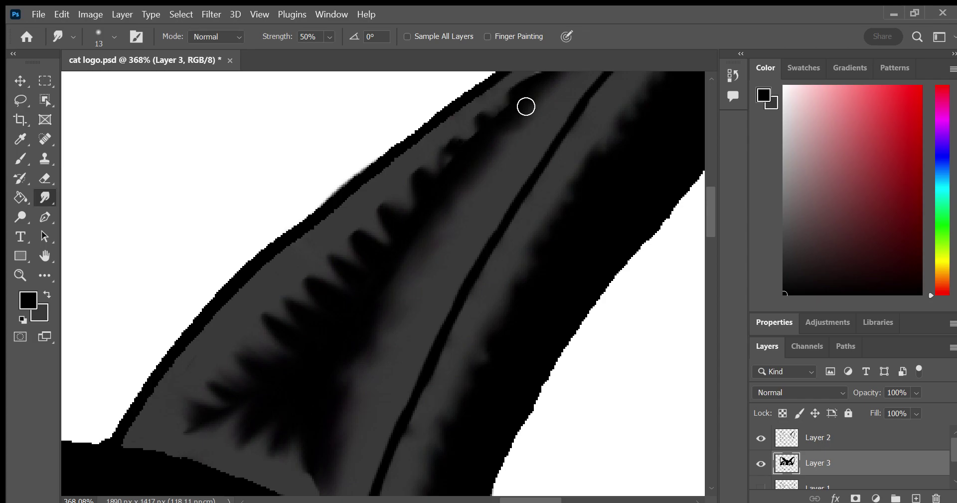
Smudge the grey along the ear's upper edge and blend the inner grey streak
{"action": "key", "text": "h"}
{"action": "left_click_drag", "start_coordinate": [141, 231], "coordinate": [114, 249]}
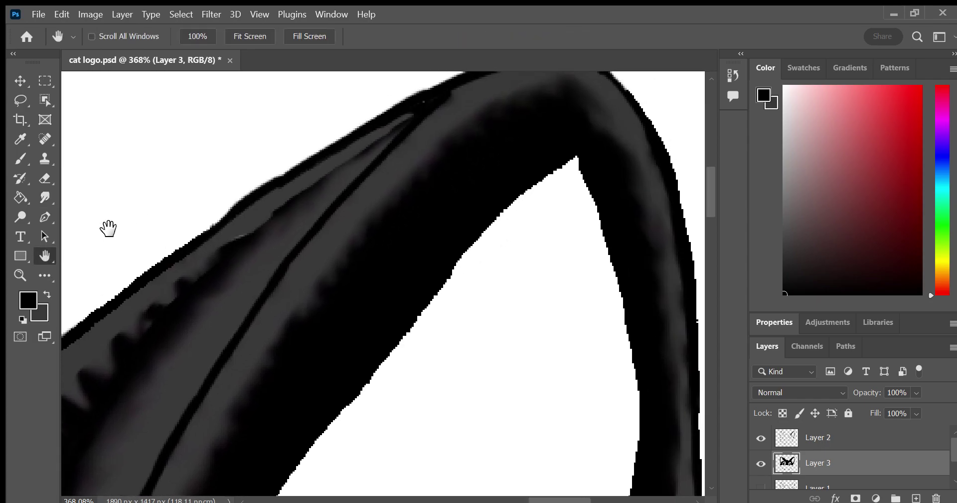
{"action": "left_click", "coordinate": [56, 174]}
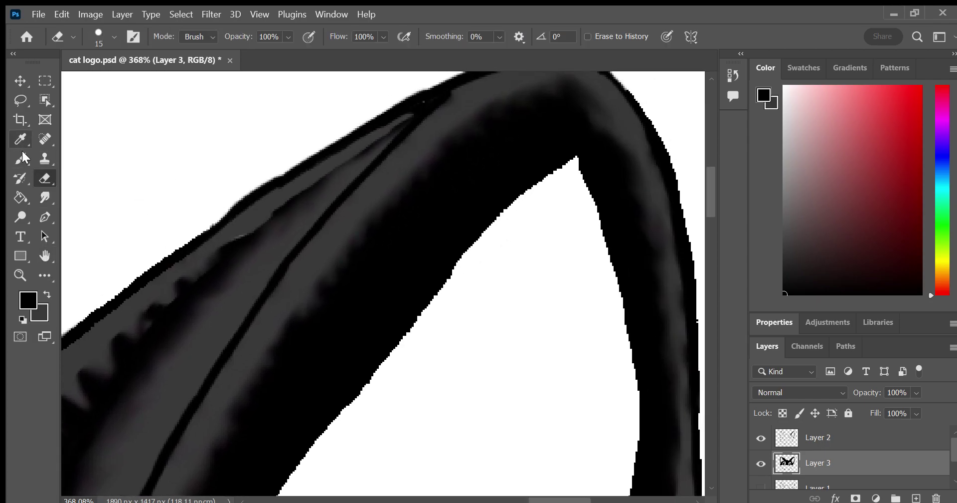
{"action": "left_click", "coordinate": [45, 198]}
{"action": "left_click_drag", "start_coordinate": [252, 262], "coordinate": [299, 226]}
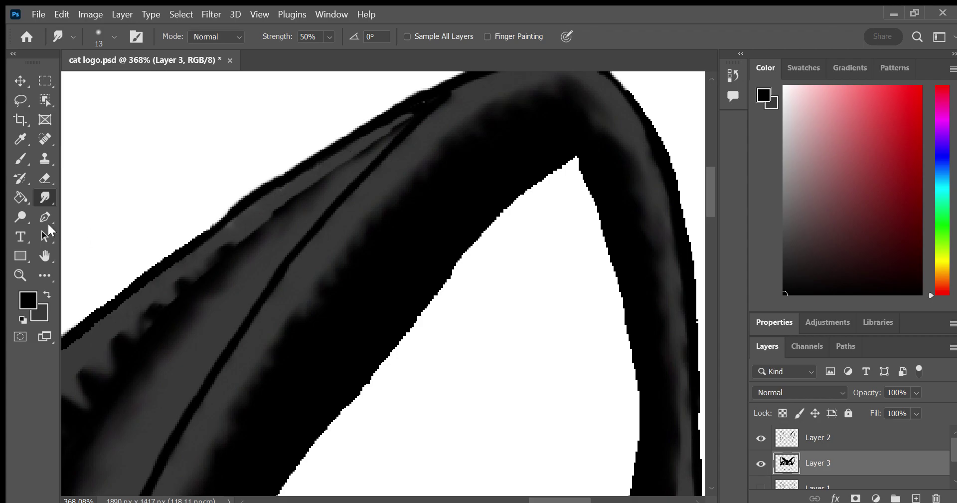
{"action": "left_click", "coordinate": [20, 158]}
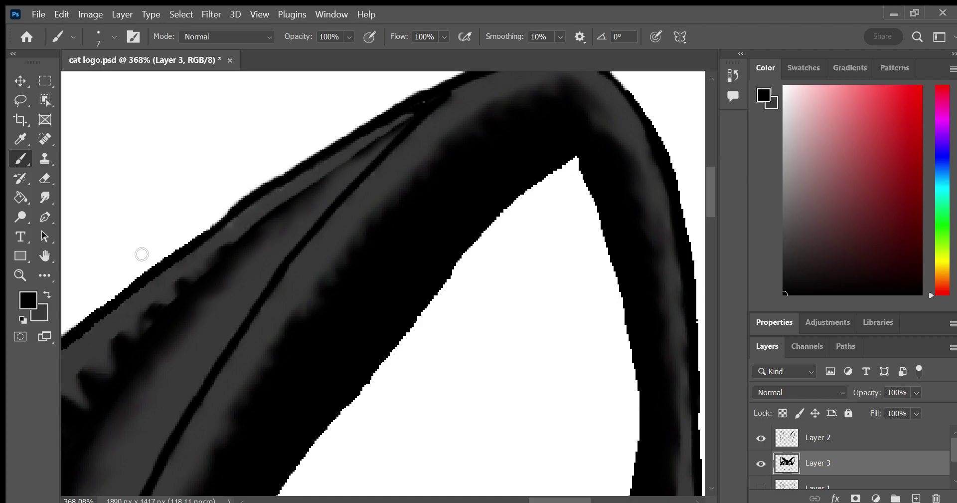
{"action": "left_click", "coordinate": [45, 197]}
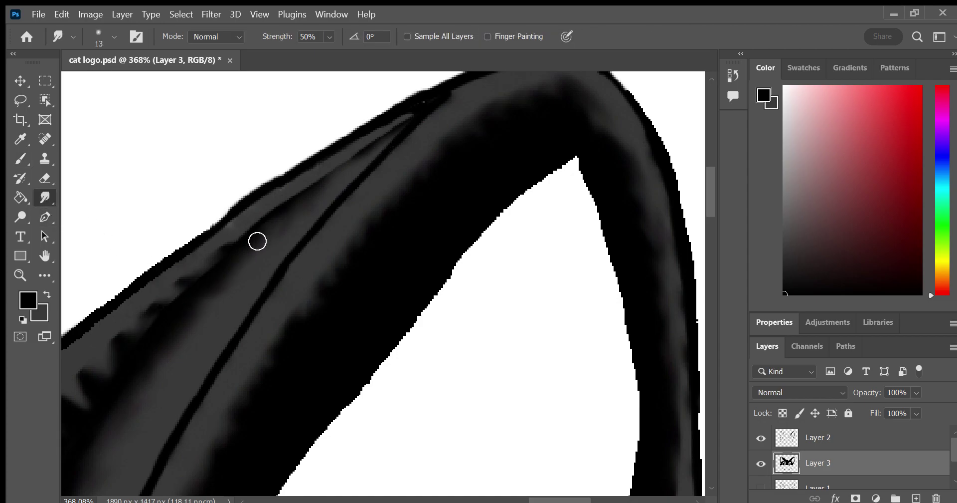
{"action": "left_click_drag", "start_coordinate": [258, 241], "coordinate": [278, 214]}
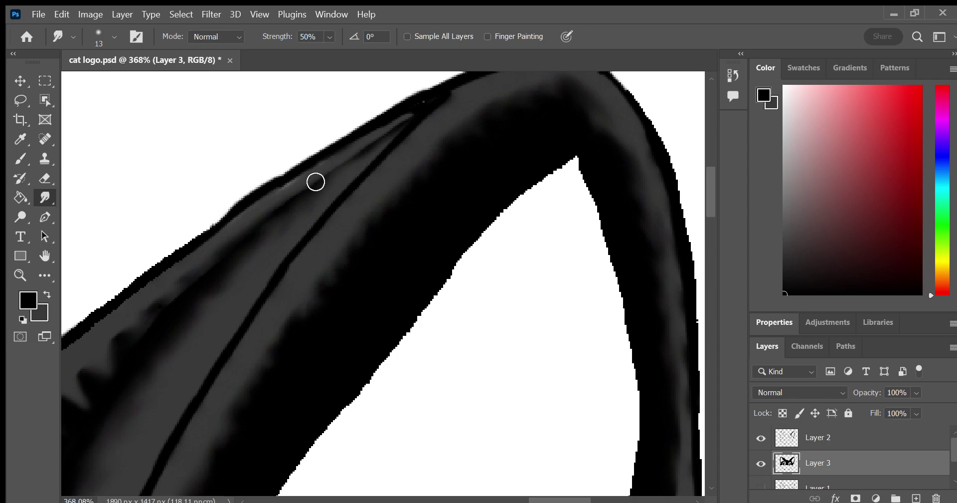
{"action": "mouse_move", "coordinate": [316, 182]}
{"action": "left_mouse_down"}
{"action": "mouse_move", "coordinate": [361, 151]}
{"action": "mouse_move", "coordinate": [324, 171]}
{"action": "mouse_move", "coordinate": [338, 161]}
{"action": "left_mouse_up"}
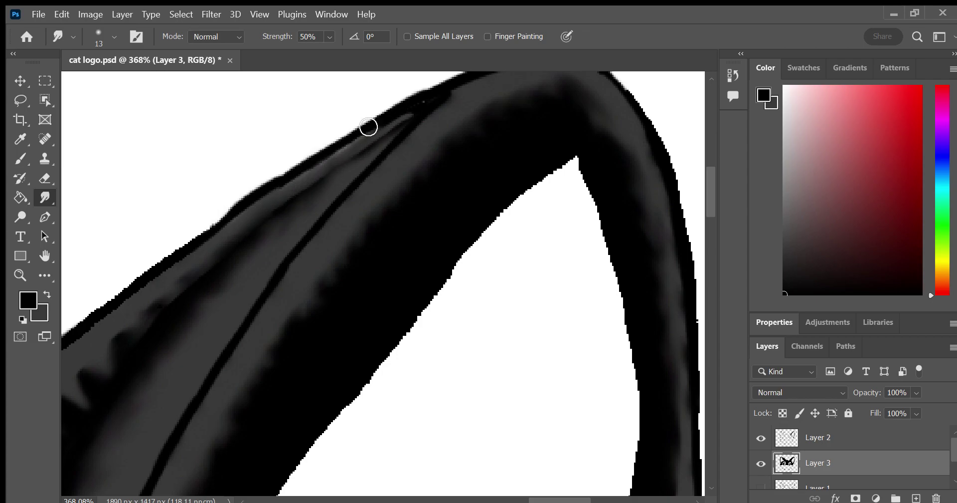
{"action": "key", "text": "ctrl+z"}
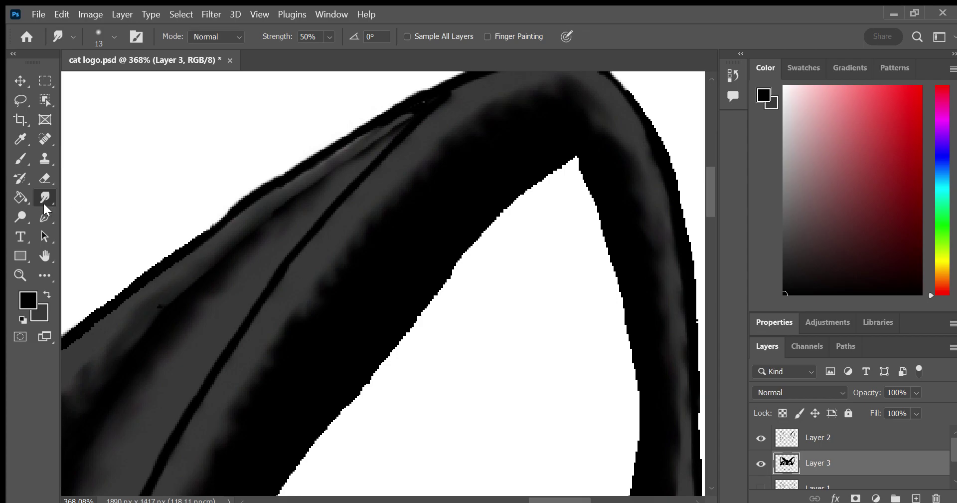
Erase a thin light streak on the ear edge and repaint it dark grey
{"action": "left_click", "coordinate": [20, 197]}
{"action": "key", "text": "e"}
{"action": "left_click_drag", "start_coordinate": [115, 371], "coordinate": [217, 263]}
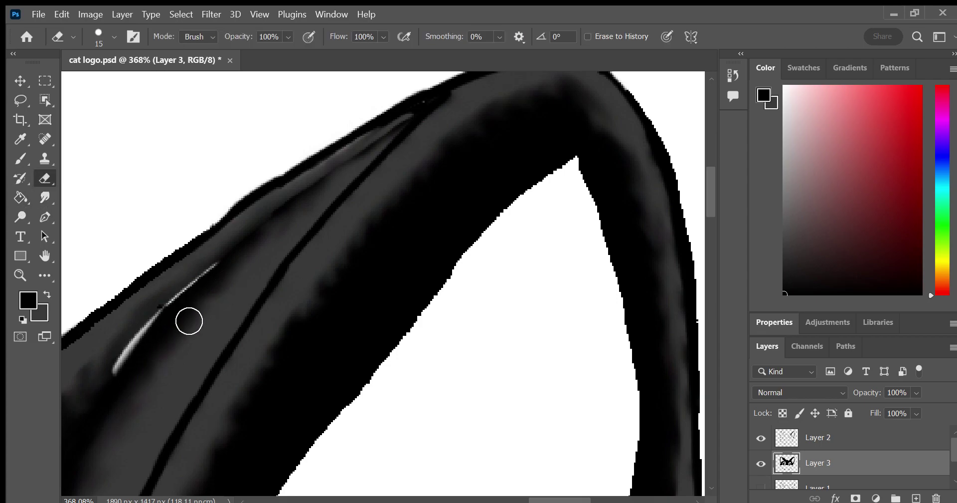
{"action": "left_click", "coordinate": [22, 160]}
{"action": "left_click_drag", "start_coordinate": [114, 371], "coordinate": [221, 273]}
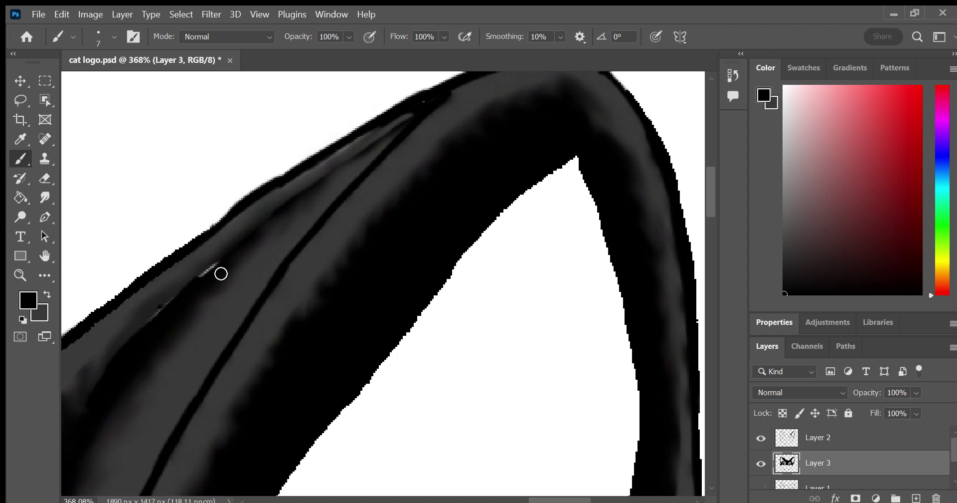
{"action": "left_click_drag", "start_coordinate": [132, 357], "coordinate": [126, 348]}
{"action": "left_click", "coordinate": [45, 194]}
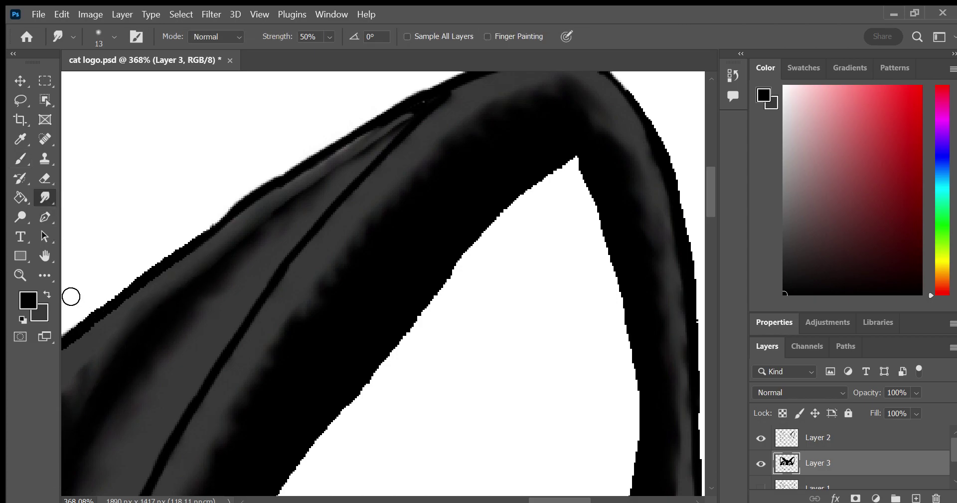
{"action": "key", "text": "h"}
{"action": "mouse_move", "coordinate": [181, 171]}
{"action": "left_mouse_down"}
{"action": "mouse_move", "coordinate": [304, 75]}
{"action": "mouse_move", "coordinate": [64, 197]}
{"action": "left_mouse_up"}
Smudge the upper and lower dark spikes and the ear-base tip into the grey
{"action": "left_click", "coordinate": [44, 198]}
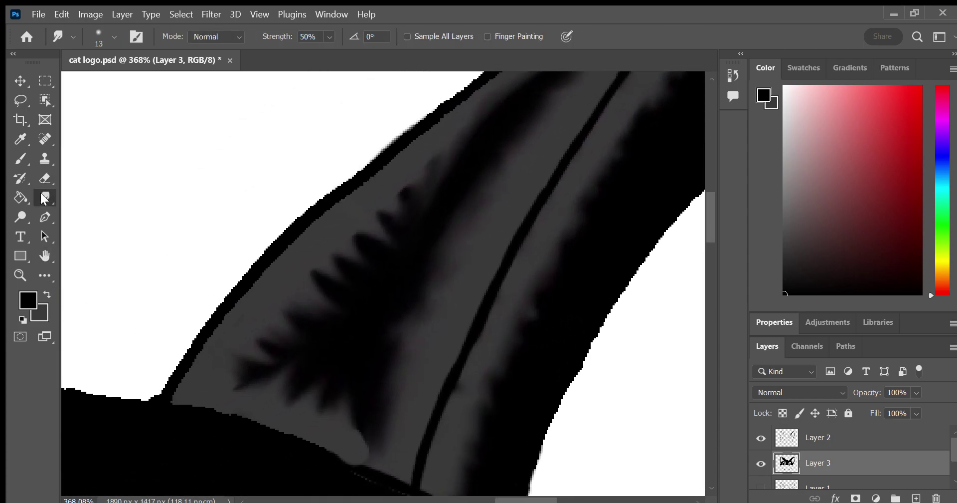
{"action": "mouse_move", "coordinate": [389, 220]}
{"action": "left_mouse_down"}
{"action": "mouse_move", "coordinate": [318, 307]}
{"action": "mouse_move", "coordinate": [292, 304]}
{"action": "mouse_move", "coordinate": [306, 324]}
{"action": "left_mouse_up"}
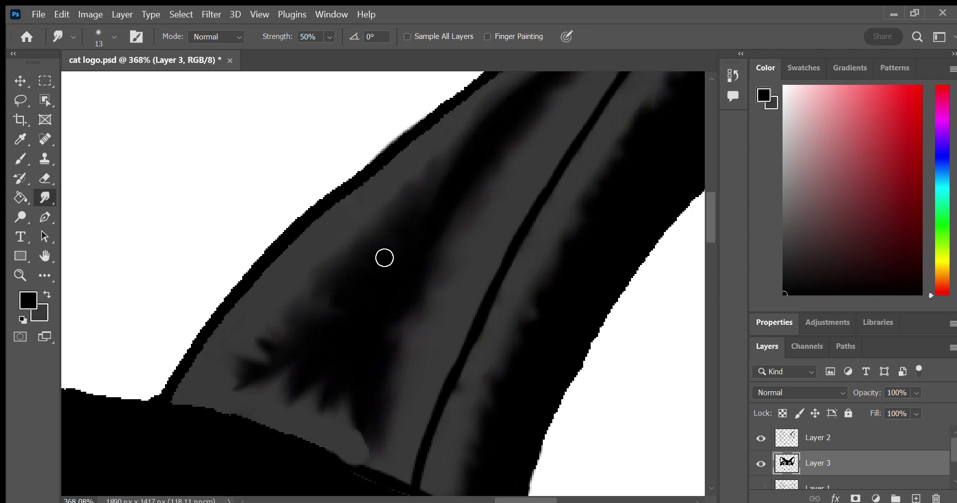
{"action": "mouse_move", "coordinate": [263, 352]}
{"action": "left_mouse_down"}
{"action": "mouse_move", "coordinate": [271, 385]}
{"action": "mouse_move", "coordinate": [244, 390]}
{"action": "mouse_move", "coordinate": [231, 380]}
{"action": "mouse_move", "coordinate": [300, 397]}
{"action": "mouse_move", "coordinate": [261, 376]}
{"action": "mouse_move", "coordinate": [254, 393]}
{"action": "left_mouse_up"}
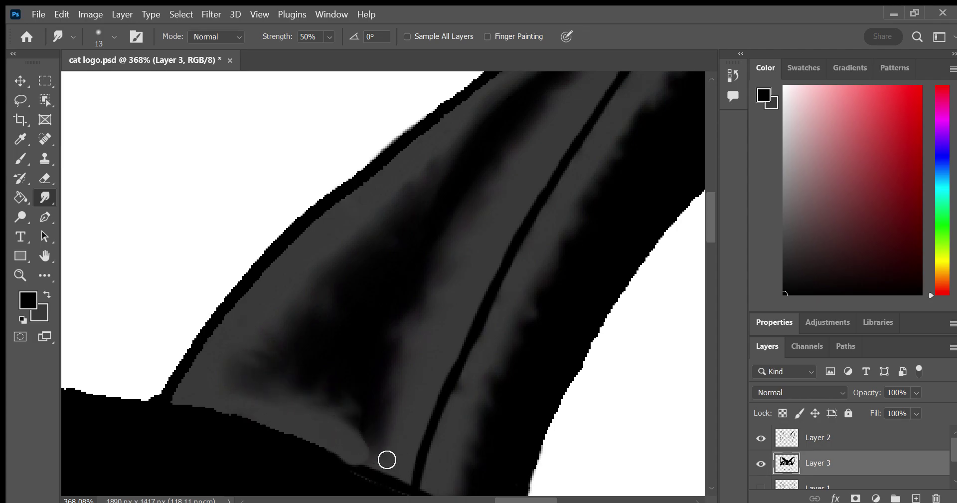
{"action": "left_click_drag", "start_coordinate": [367, 448], "coordinate": [340, 446]}
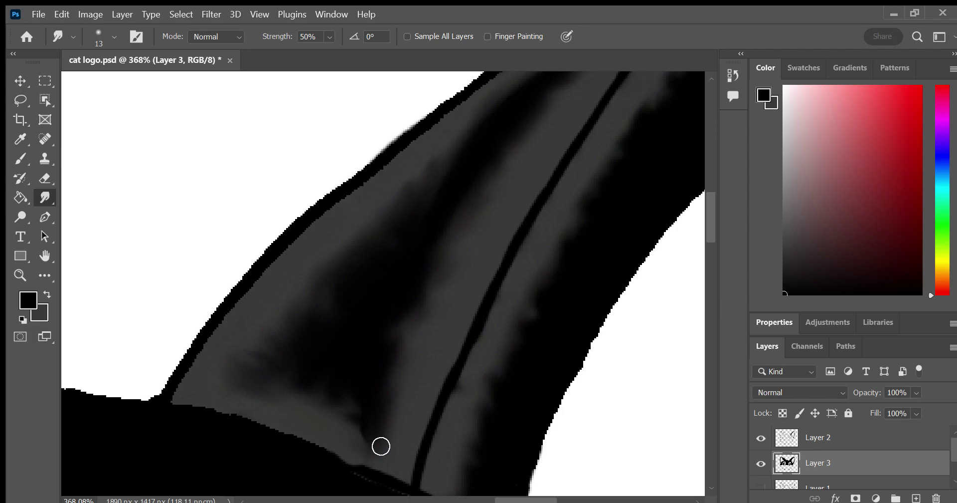
Touch up the ear-base tip with the Brush, painting grey and then black over it
{"action": "left_click", "coordinate": [44, 158]}
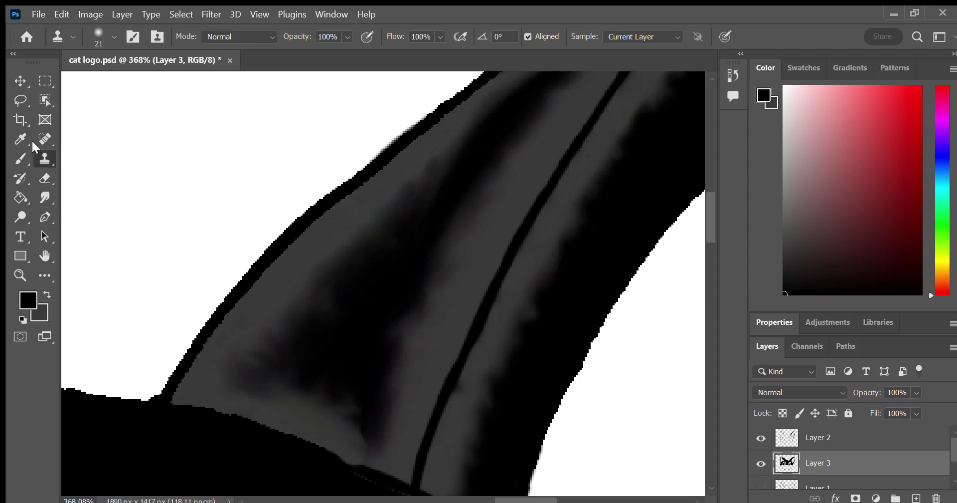
{"action": "left_click", "coordinate": [46, 293]}
{"action": "left_click_drag", "start_coordinate": [360, 453], "coordinate": [348, 450]}
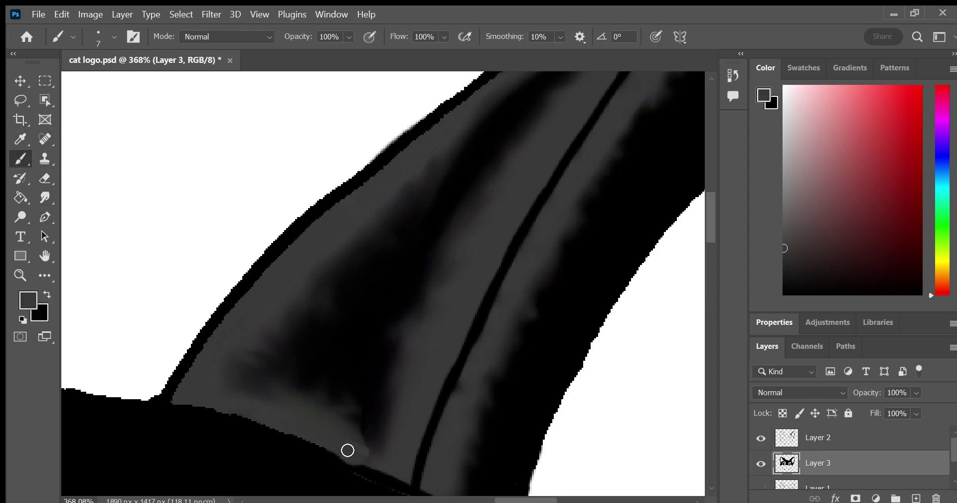
{"action": "left_click", "coordinate": [46, 293]}
{"action": "left_click_drag", "start_coordinate": [352, 432], "coordinate": [294, 406]}
{"action": "mouse_move", "coordinate": [359, 414]}
{"action": "left_mouse_down"}
{"action": "mouse_move", "coordinate": [304, 402]}
{"action": "mouse_move", "coordinate": [331, 407]}
{"action": "mouse_move", "coordinate": [354, 451]}
{"action": "mouse_move", "coordinate": [349, 434]}
{"action": "mouse_move", "coordinate": [378, 436]}
{"action": "mouse_move", "coordinate": [364, 432]}
{"action": "left_mouse_up"}
Smudge grey into the black edge at the ear base, then zoom out to the whole head
{"action": "left_click", "coordinate": [44, 197]}
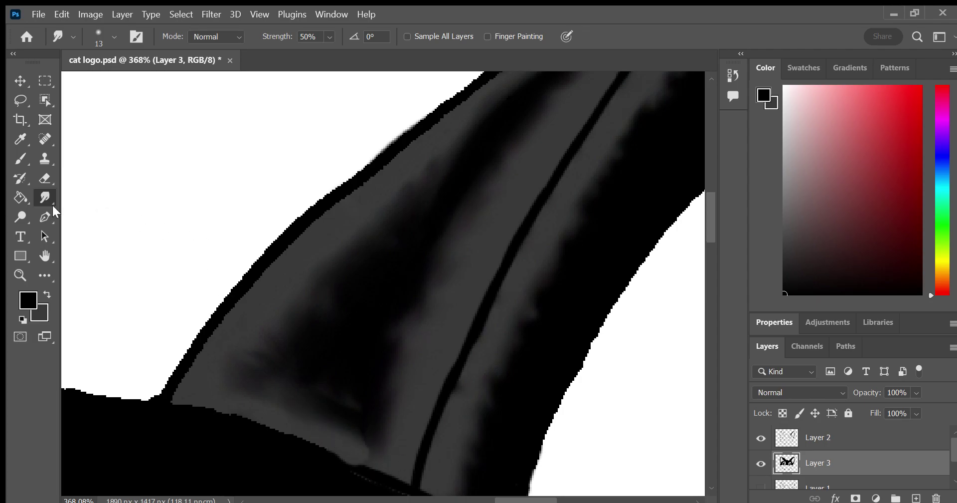
{"action": "left_click", "coordinate": [19, 150]}
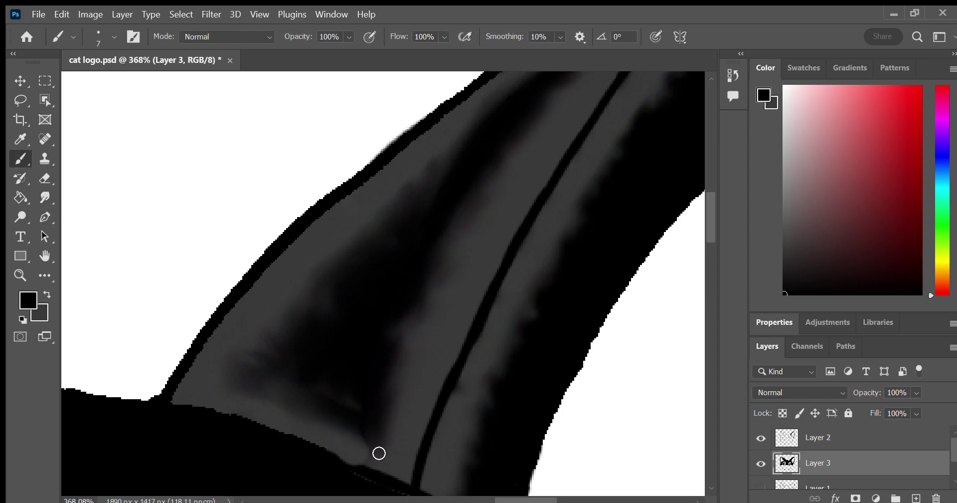
{"action": "left_click", "coordinate": [44, 158]}
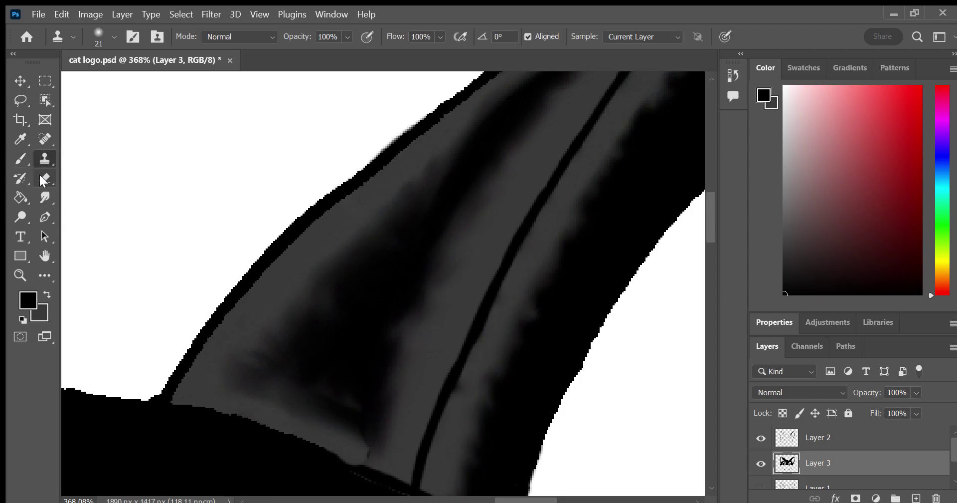
{"action": "left_click", "coordinate": [45, 196]}
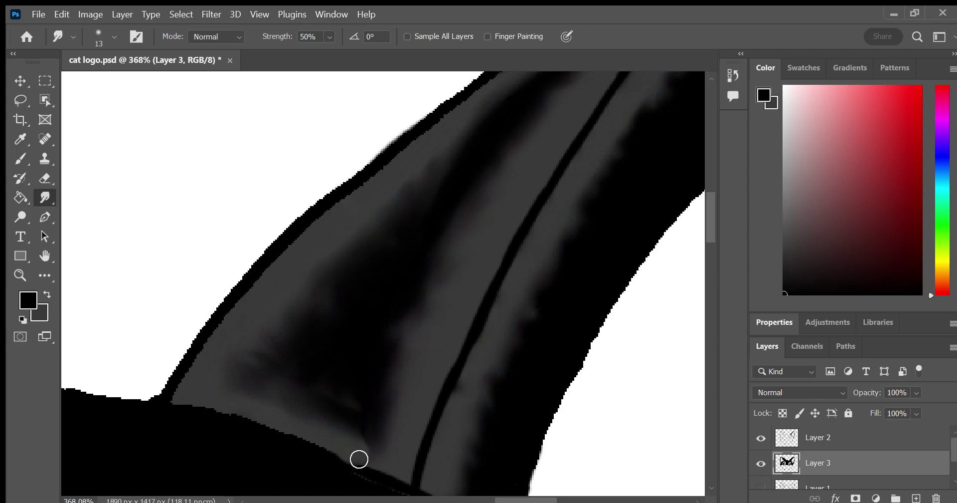
{"action": "mouse_move", "coordinate": [359, 459]}
{"action": "left_mouse_down"}
{"action": "mouse_move", "coordinate": [345, 447]}
{"action": "mouse_move", "coordinate": [376, 455]}
{"action": "mouse_move", "coordinate": [347, 418]}
{"action": "left_mouse_up"}
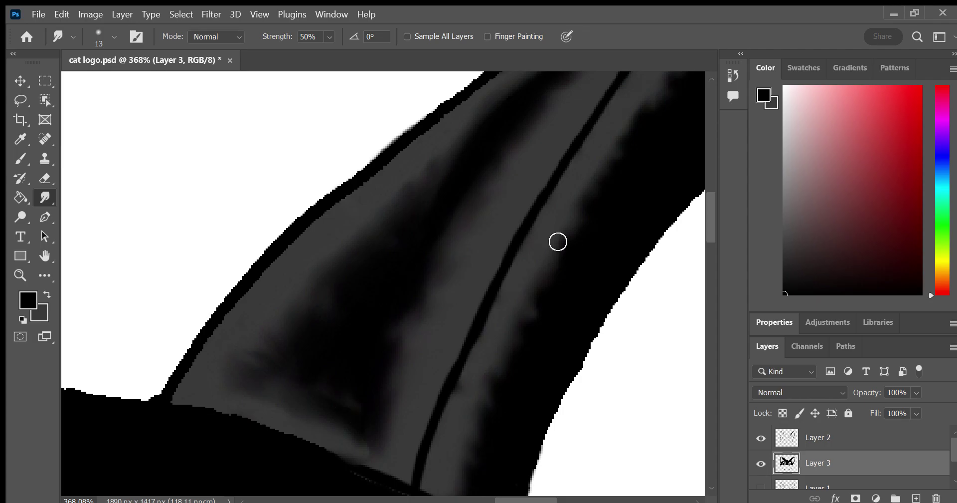
{"action": "left_click", "coordinate": [20, 275]}
{"action": "left_click_drag", "start_coordinate": [448, 234], "coordinate": [422, 205]}
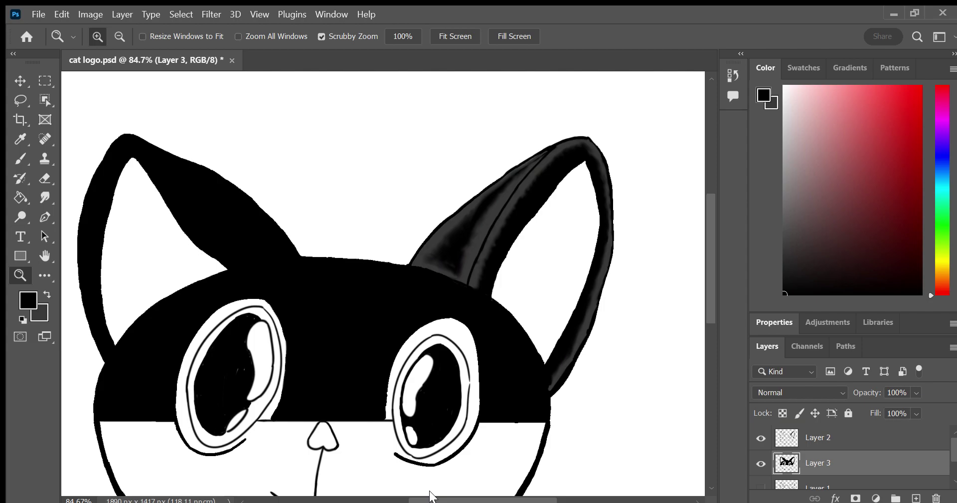
Bring the other ear into view and paint a dark grey highlight along its edge
{"action": "mouse_move", "coordinate": [445, 252]}
{"action": "left_mouse_down"}
{"action": "mouse_move", "coordinate": [473, 256]}
{"action": "mouse_move", "coordinate": [481, 241]}
{"action": "left_mouse_up"}
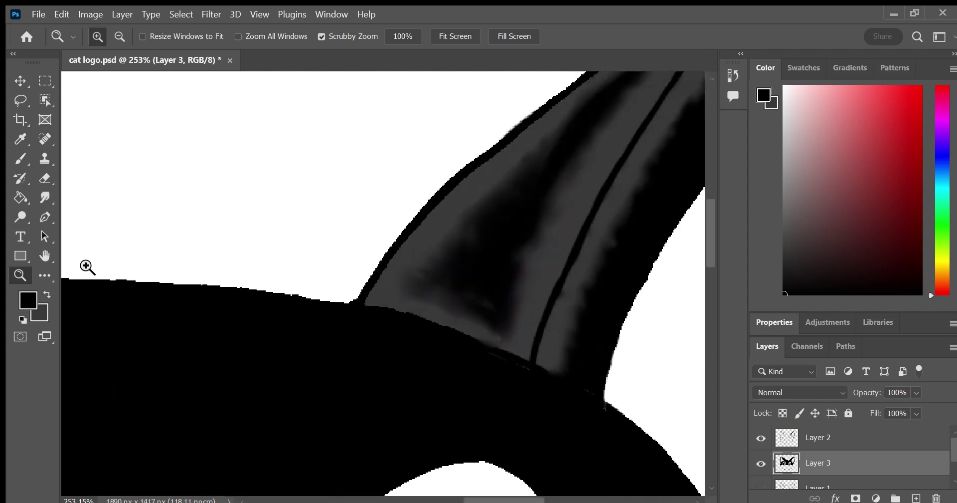
{"action": "left_click", "coordinate": [45, 256]}
{"action": "left_click_drag", "start_coordinate": [116, 233], "coordinate": [448, 286]}
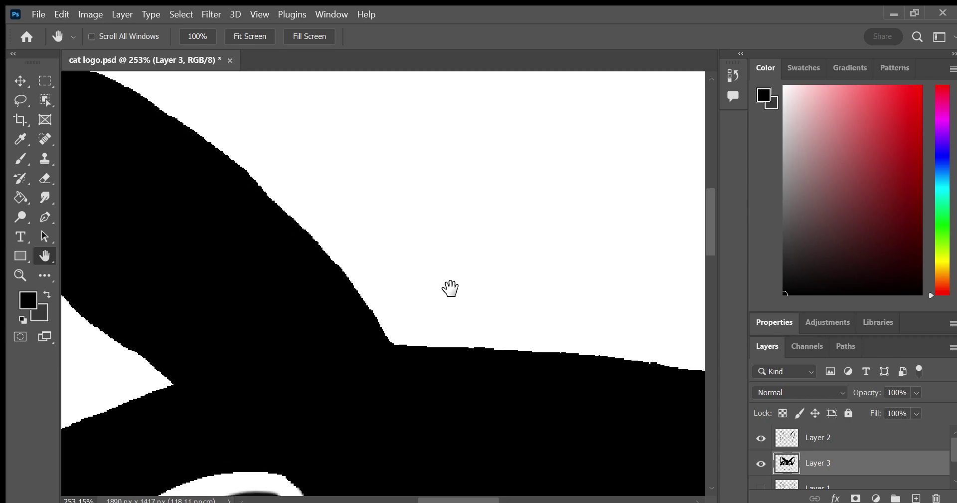
{"action": "left_click", "coordinate": [21, 158]}
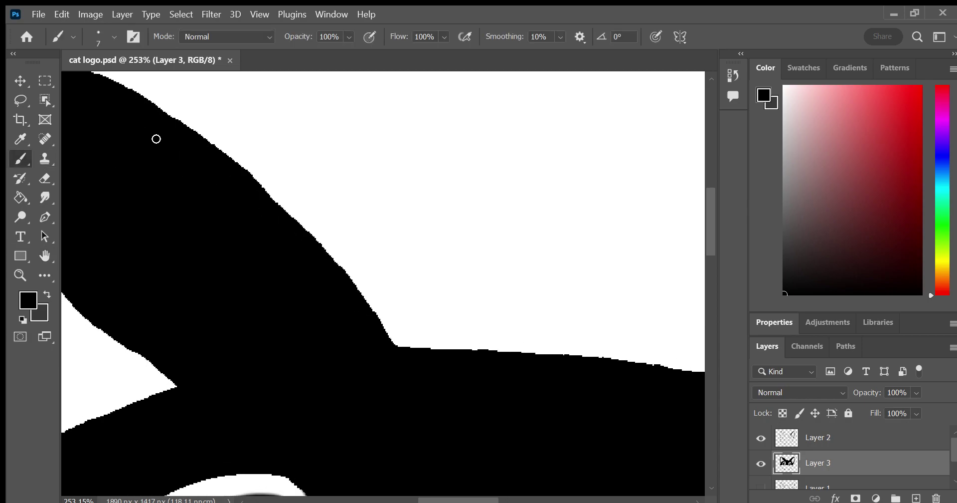
{"action": "left_click", "coordinate": [46, 295]}
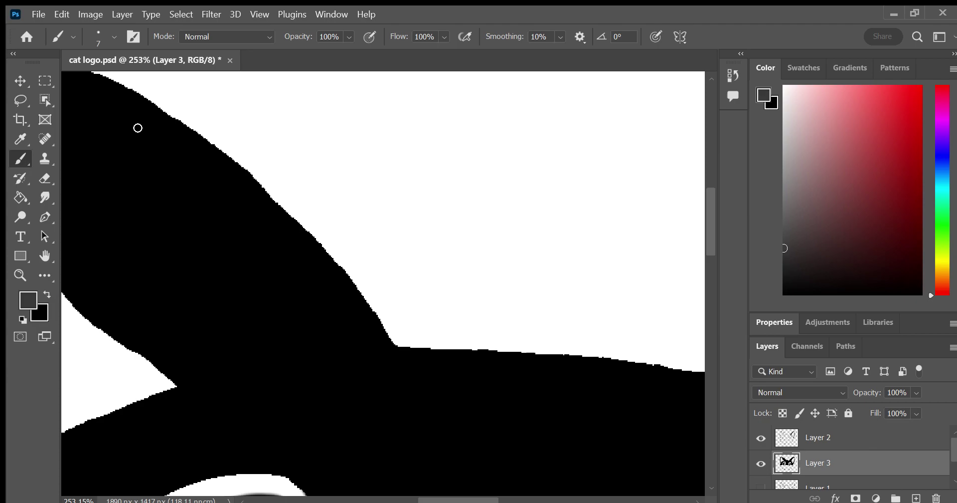
{"action": "left_click_drag", "start_coordinate": [140, 112], "coordinate": [170, 129]}
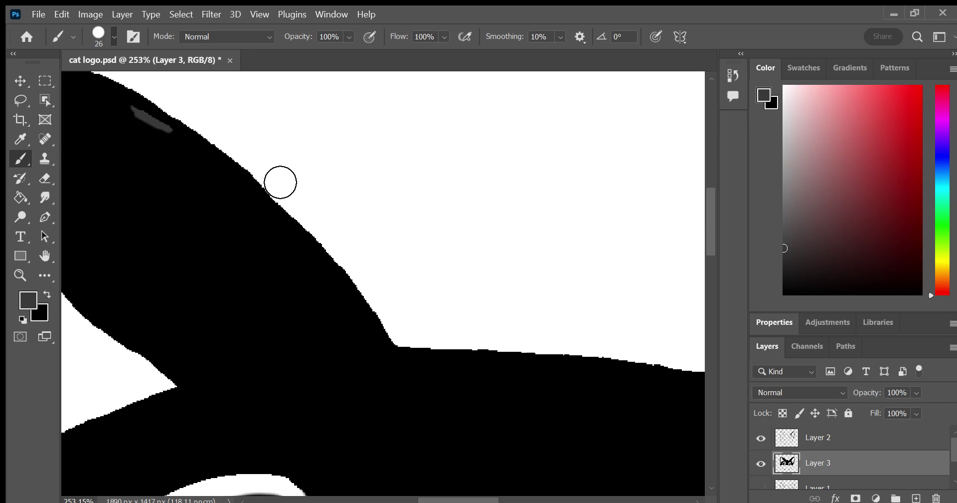
At brush size 12, widen and extend the grey stroke down the ear edge and inside it
{"action": "key", "text": "bracketleft"}
{"action": "key", "text": "bracketleft"}
{"action": "key", "text": "bracketleft"}
{"action": "left_click", "coordinate": [247, 194]}
{"action": "mouse_move", "coordinate": [143, 118]}
{"action": "left_mouse_down"}
{"action": "mouse_move", "coordinate": [116, 104]}
{"action": "mouse_move", "coordinate": [205, 160]}
{"action": "mouse_move", "coordinate": [184, 144]}
{"action": "left_mouse_up"}
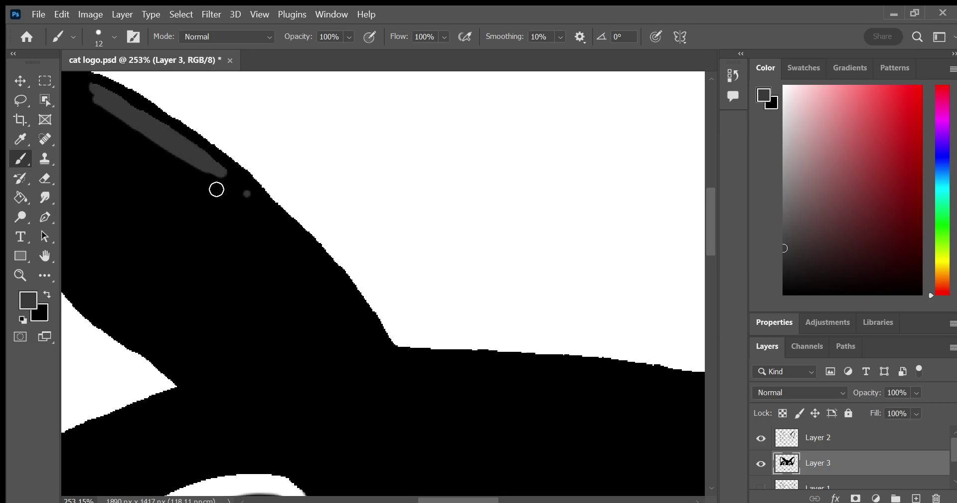
{"action": "mouse_move", "coordinate": [208, 174]}
{"action": "left_mouse_down"}
{"action": "mouse_move", "coordinate": [277, 217]}
{"action": "mouse_move", "coordinate": [376, 339]}
{"action": "mouse_move", "coordinate": [356, 334]}
{"action": "mouse_move", "coordinate": [373, 344]}
{"action": "mouse_move", "coordinate": [291, 350]}
{"action": "mouse_move", "coordinate": [211, 375]}
{"action": "mouse_move", "coordinate": [256, 364]}
{"action": "left_mouse_up"}
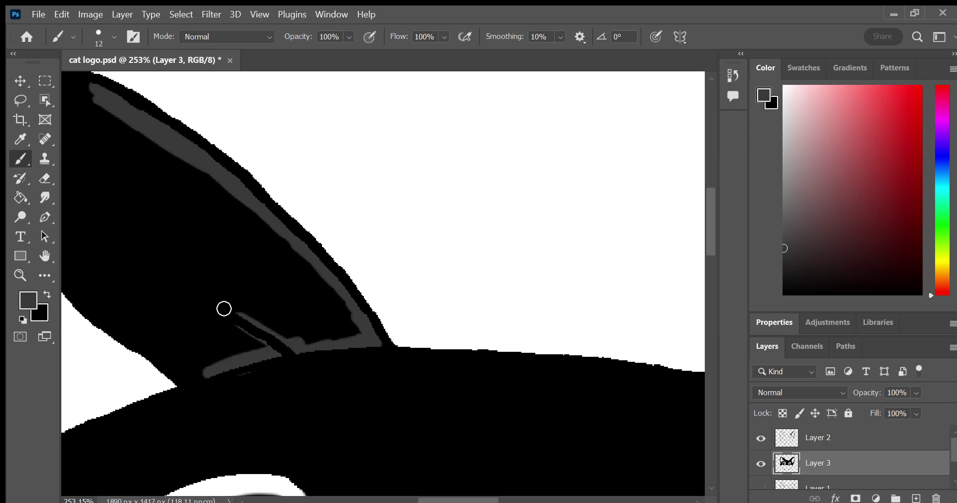
{"action": "left_click_drag", "start_coordinate": [217, 299], "coordinate": [236, 322]}
{"action": "left_click", "coordinate": [44, 255]}
{"action": "left_click_drag", "start_coordinate": [125, 256], "coordinate": [258, 302]}
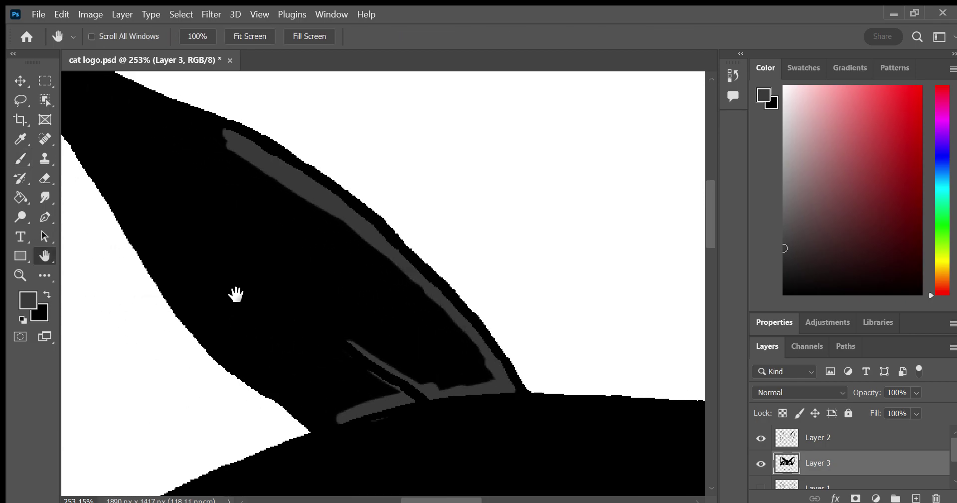
Paint grey along the ear's lower-left edge up toward the tip, plus a line from the base
{"action": "left_click", "coordinate": [20, 158]}
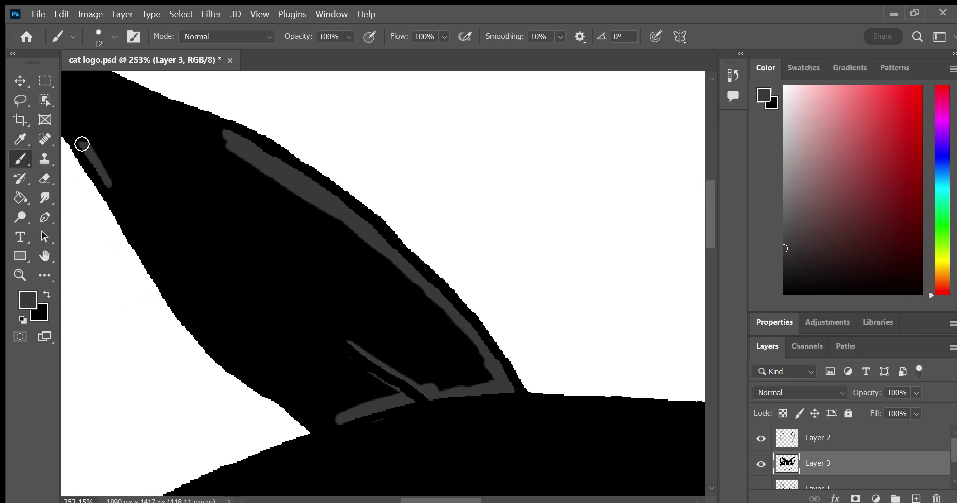
{"action": "mouse_move", "coordinate": [80, 142]}
{"action": "left_mouse_down"}
{"action": "mouse_move", "coordinate": [203, 329]}
{"action": "mouse_move", "coordinate": [326, 428]}
{"action": "left_mouse_up"}
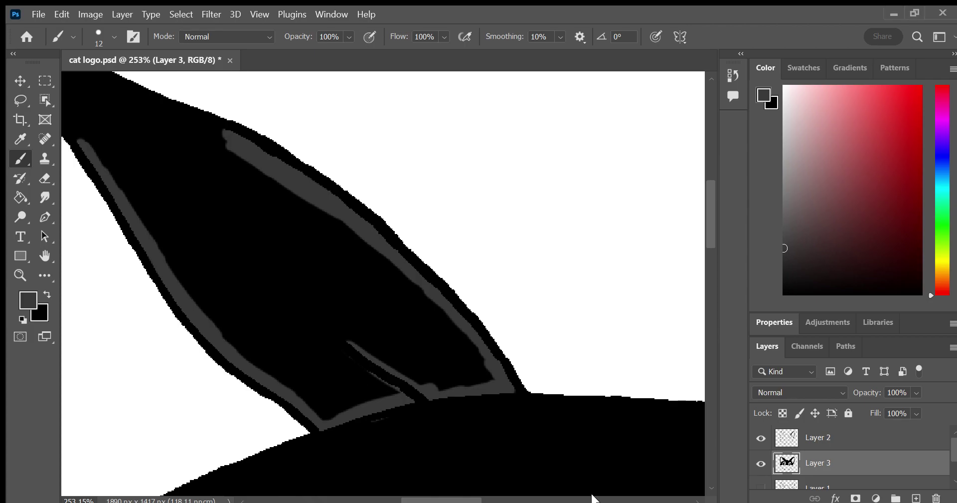
{"action": "left_click_drag", "start_coordinate": [88, 146], "coordinate": [67, 123]}
{"action": "mouse_move", "coordinate": [390, 391]}
{"action": "left_mouse_down"}
{"action": "mouse_move", "coordinate": [325, 330]}
{"action": "mouse_move", "coordinate": [413, 383]}
{"action": "left_mouse_up"}
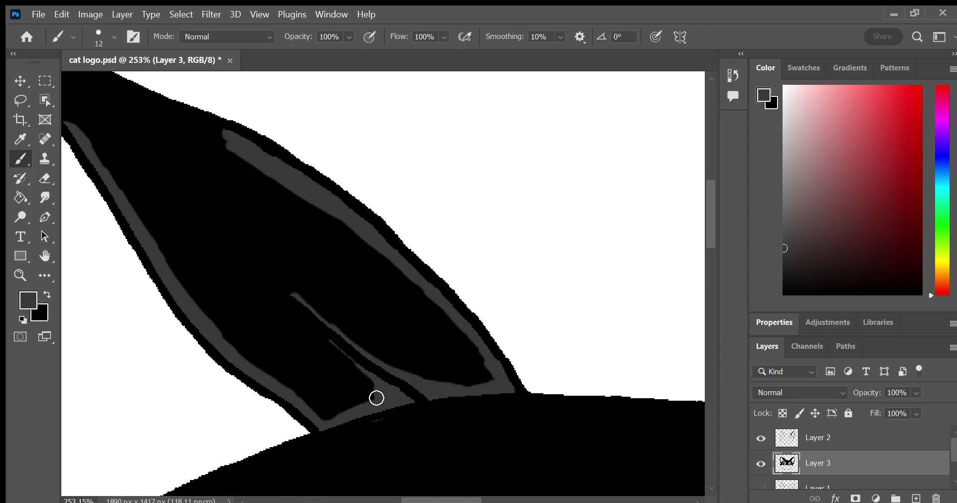
Extend the thin inner-ear grey lines upward, closing gaps and thickening them
{"action": "left_click_drag", "start_coordinate": [354, 354], "coordinate": [260, 286]}
{"action": "left_click_drag", "start_coordinate": [292, 293], "coordinate": [172, 208]}
{"action": "mouse_move", "coordinate": [269, 277]}
{"action": "left_mouse_down"}
{"action": "mouse_move", "coordinate": [72, 115]}
{"action": "mouse_move", "coordinate": [190, 202]}
{"action": "left_mouse_up"}
{"action": "left_click_drag", "start_coordinate": [145, 180], "coordinate": [171, 204]}
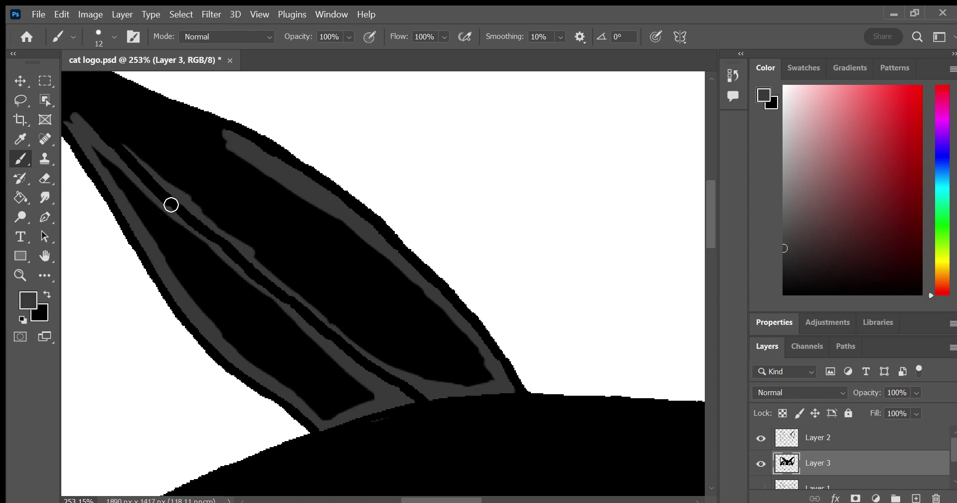
{"action": "left_click_drag", "start_coordinate": [218, 243], "coordinate": [262, 273]}
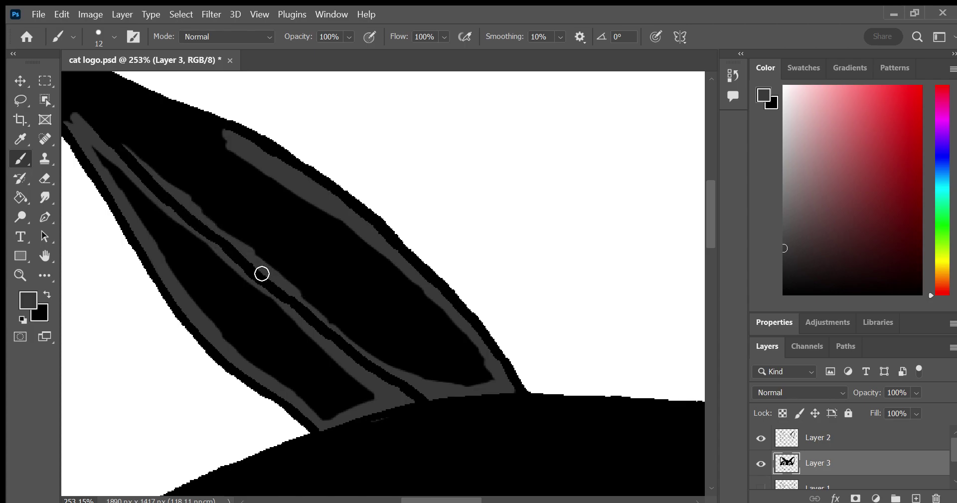
Paint grey strokes around the ear tip and along its left and inner edges
{"action": "left_click_drag", "start_coordinate": [115, 230], "coordinate": [272, 331]}
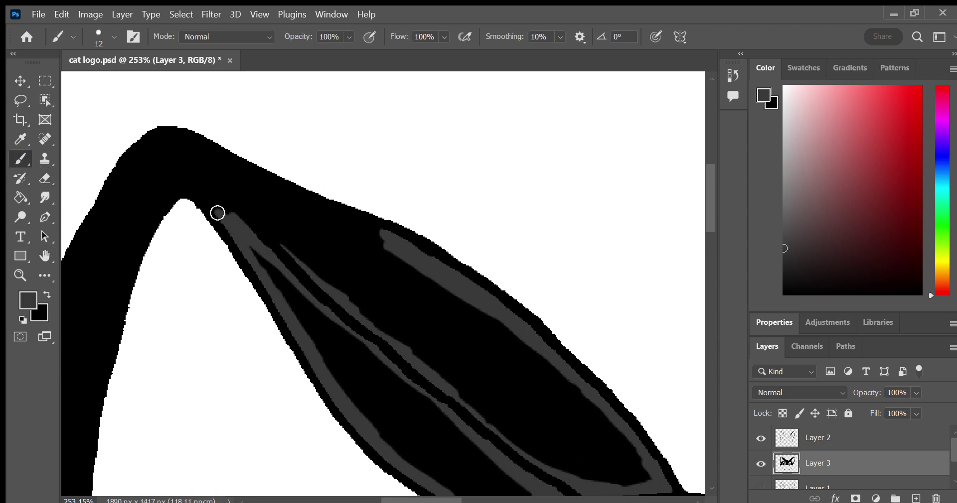
{"action": "mouse_move", "coordinate": [198, 191]}
{"action": "left_mouse_down"}
{"action": "mouse_move", "coordinate": [251, 219]}
{"action": "mouse_move", "coordinate": [186, 167]}
{"action": "left_mouse_up"}
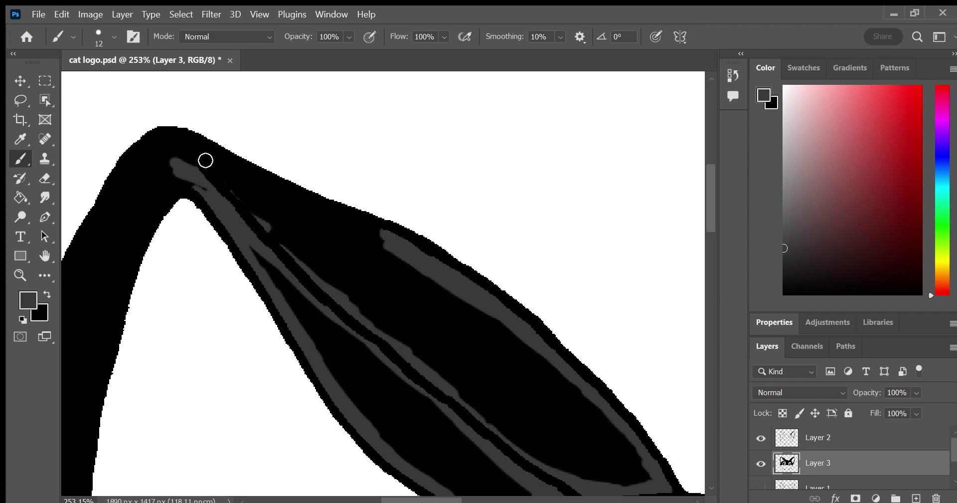
{"action": "mouse_move", "coordinate": [276, 233]}
{"action": "left_mouse_down"}
{"action": "mouse_move", "coordinate": [184, 141]}
{"action": "mouse_move", "coordinate": [355, 222]}
{"action": "left_mouse_up"}
{"action": "mouse_move", "coordinate": [168, 179]}
{"action": "left_mouse_down"}
{"action": "mouse_move", "coordinate": [179, 148]}
{"action": "mouse_move", "coordinate": [186, 160]}
{"action": "mouse_move", "coordinate": [175, 148]}
{"action": "mouse_move", "coordinate": [118, 185]}
{"action": "left_mouse_up"}
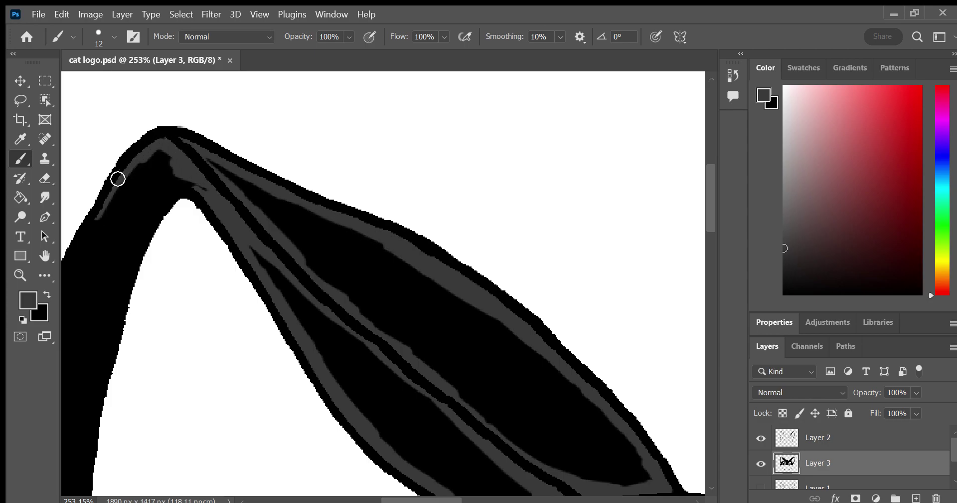
{"action": "left_click_drag", "start_coordinate": [70, 286], "coordinate": [117, 185]}
{"action": "mouse_move", "coordinate": [192, 189]}
{"action": "left_mouse_down"}
{"action": "mouse_move", "coordinate": [169, 192]}
{"action": "mouse_move", "coordinate": [109, 313]}
{"action": "left_mouse_up"}
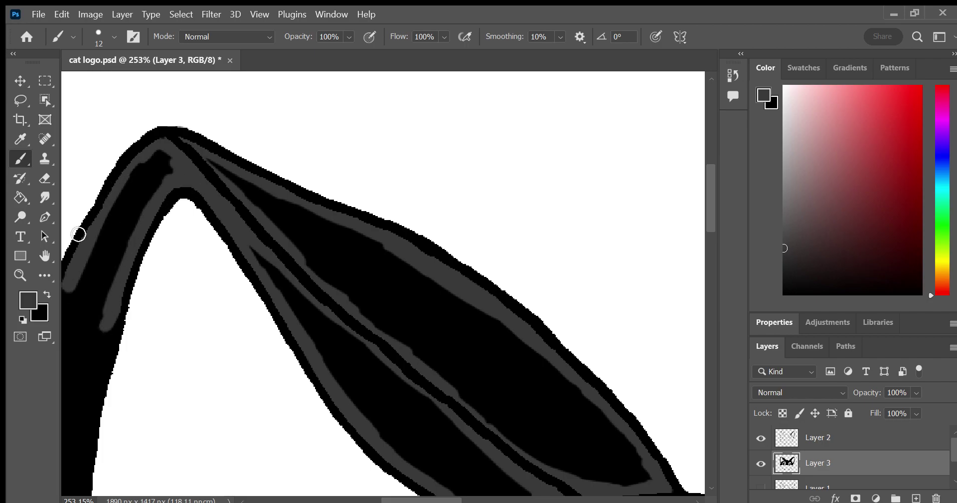
Pan down and lengthen both grey strokes along the ear toward the head
{"action": "key", "text": "h"}
{"action": "mouse_move", "coordinate": [94, 239]}
{"action": "left_mouse_down"}
{"action": "mouse_move", "coordinate": [224, 75]}
{"action": "mouse_move", "coordinate": [173, 162]}
{"action": "mouse_move", "coordinate": [162, 309]}
{"action": "left_mouse_up"}
{"action": "left_click", "coordinate": [12, 161]}
{"action": "mouse_move", "coordinate": [248, 112]}
{"action": "left_mouse_down"}
{"action": "mouse_move", "coordinate": [216, 252]}
{"action": "mouse_move", "coordinate": [211, 333]}
{"action": "left_mouse_up"}
{"action": "left_click", "coordinate": [49, 253]}
{"action": "left_click_drag", "start_coordinate": [79, 278], "coordinate": [79, 146]}
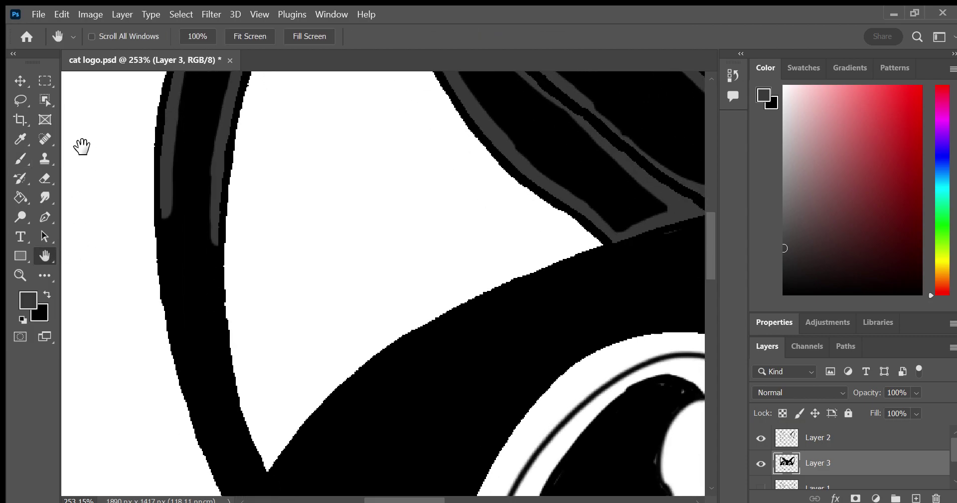
{"action": "left_click", "coordinate": [20, 159]}
{"action": "mouse_move", "coordinate": [208, 205]}
{"action": "left_mouse_down"}
{"action": "mouse_move", "coordinate": [214, 340]}
{"action": "mouse_move", "coordinate": [248, 440]}
{"action": "mouse_move", "coordinate": [235, 475]}
{"action": "mouse_move", "coordinate": [202, 399]}
{"action": "mouse_move", "coordinate": [166, 218]}
{"action": "mouse_move", "coordinate": [177, 289]}
{"action": "left_mouse_up"}
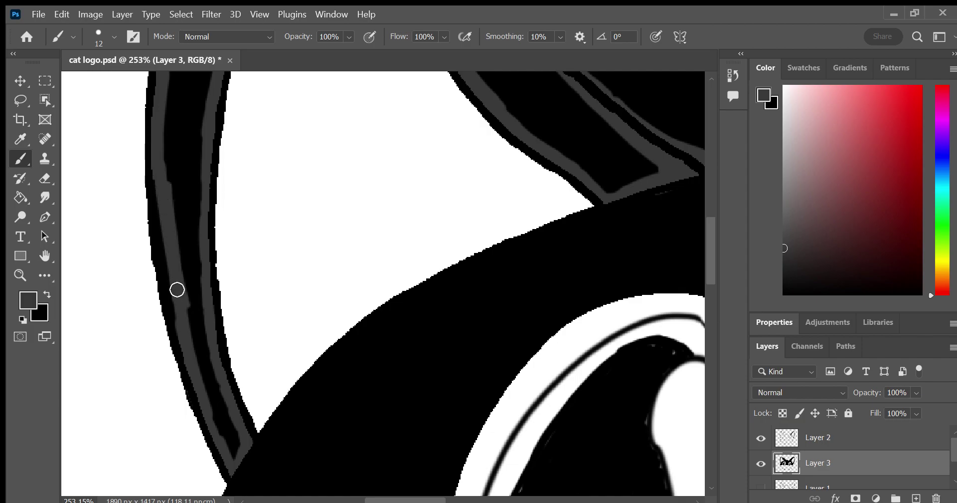
{"action": "left_click", "coordinate": [21, 275]}
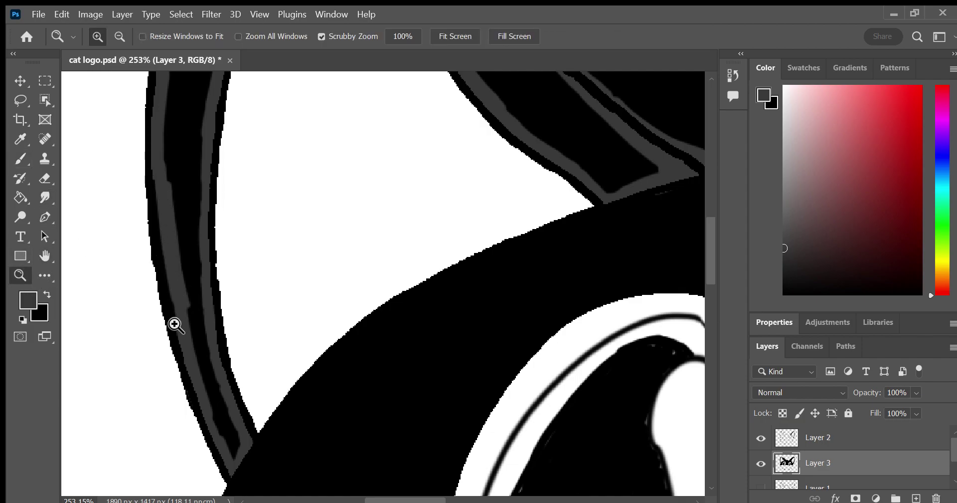
{"action": "left_click", "coordinate": [21, 159]}
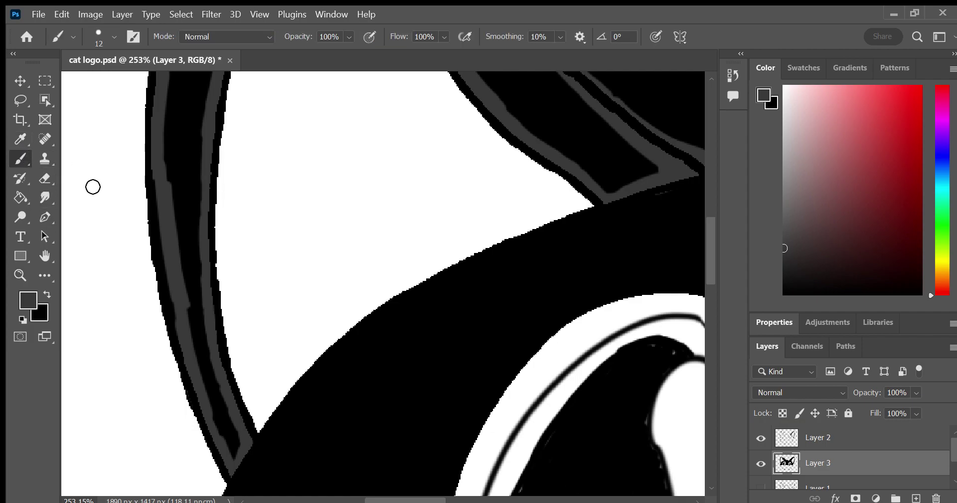
{"action": "left_click_drag", "start_coordinate": [177, 298], "coordinate": [191, 365]}
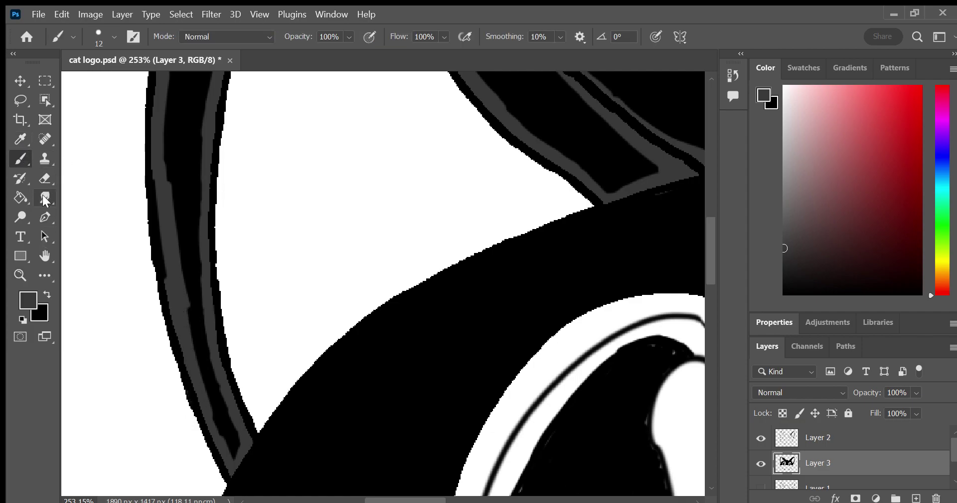
Smudge the ear's grey stripe up and down at 50% strength into dark streaks
{"action": "left_click", "coordinate": [45, 198]}
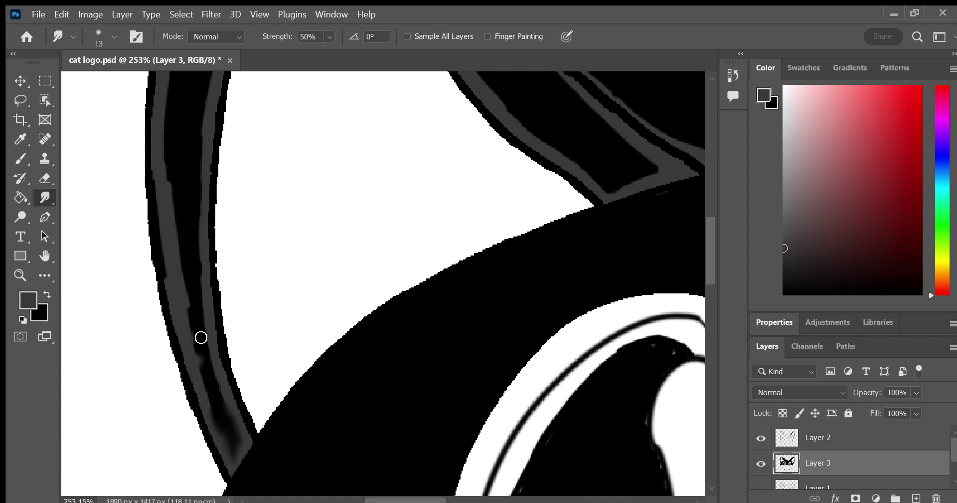
{"action": "left_click_drag", "start_coordinate": [201, 338], "coordinate": [196, 317]}
{"action": "mouse_move", "coordinate": [192, 283]}
{"action": "left_mouse_down"}
{"action": "mouse_move", "coordinate": [167, 107]}
{"action": "mouse_move", "coordinate": [186, 128]}
{"action": "mouse_move", "coordinate": [158, 160]}
{"action": "mouse_move", "coordinate": [186, 188]}
{"action": "mouse_move", "coordinate": [171, 262]}
{"action": "mouse_move", "coordinate": [205, 240]}
{"action": "mouse_move", "coordinate": [190, 200]}
{"action": "left_mouse_up"}
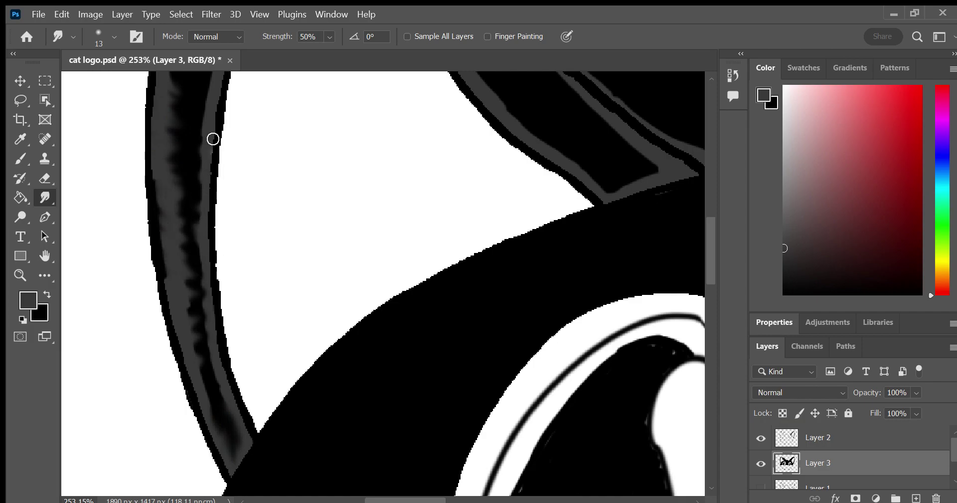
{"action": "mouse_move", "coordinate": [197, 107]}
{"action": "left_mouse_down"}
{"action": "mouse_move", "coordinate": [198, 178]}
{"action": "mouse_move", "coordinate": [184, 209]}
{"action": "mouse_move", "coordinate": [192, 205]}
{"action": "left_mouse_up"}
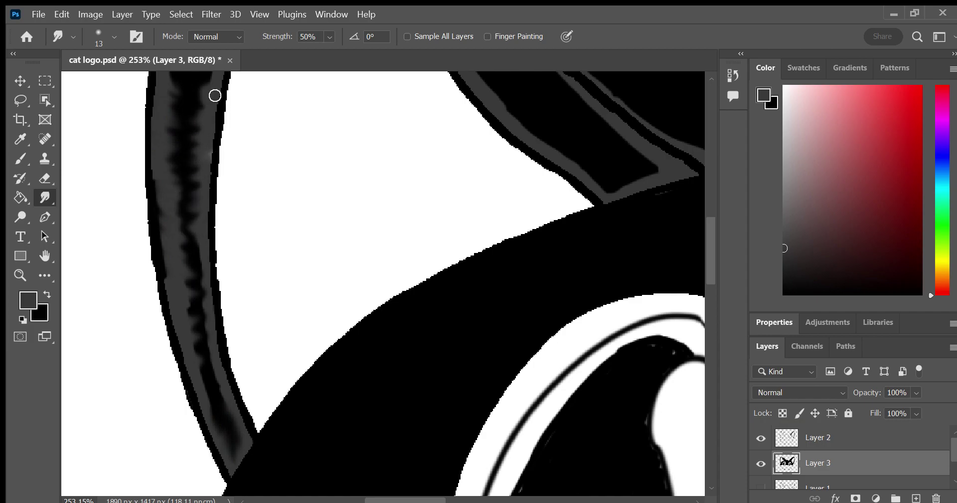
{"action": "key", "text": "h"}
{"action": "left_click_drag", "start_coordinate": [103, 220], "coordinate": [88, 248]}
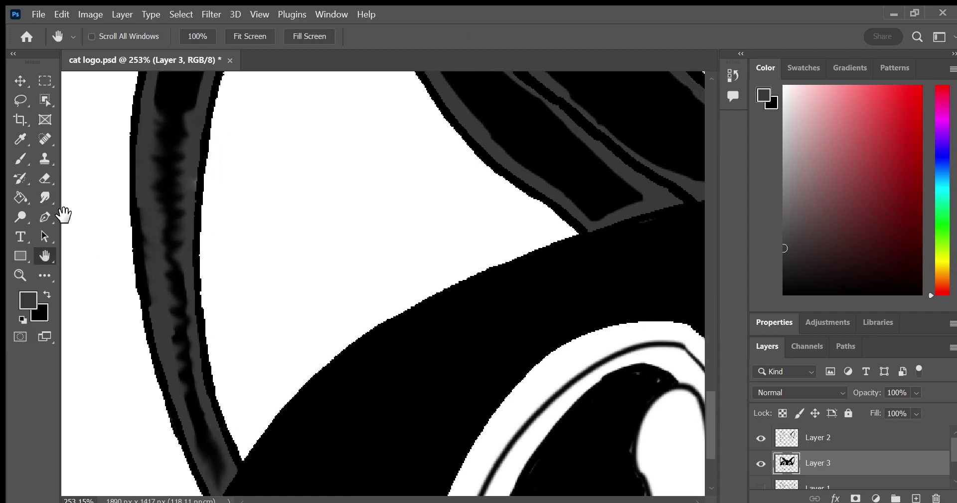
{"action": "key", "text": "b"}
{"action": "key", "text": "c"}
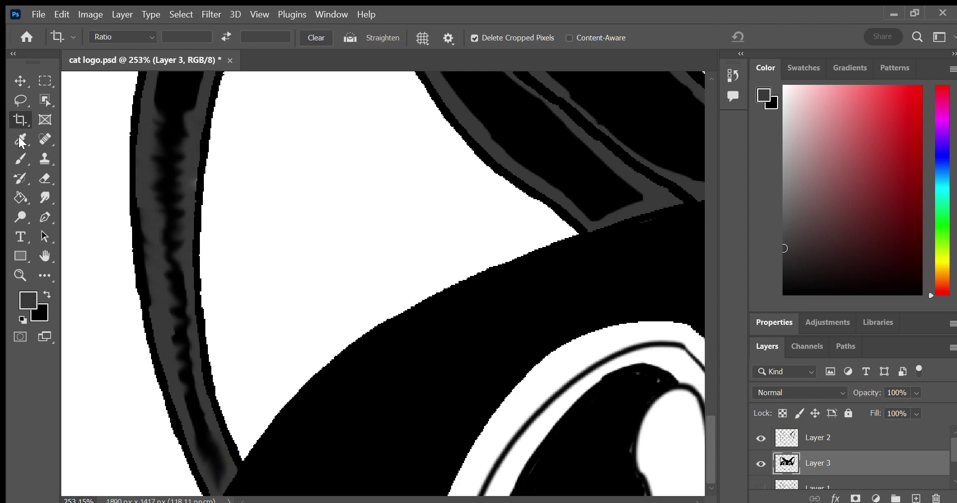
{"action": "key", "text": "e"}
{"action": "left_click", "coordinate": [45, 198]}
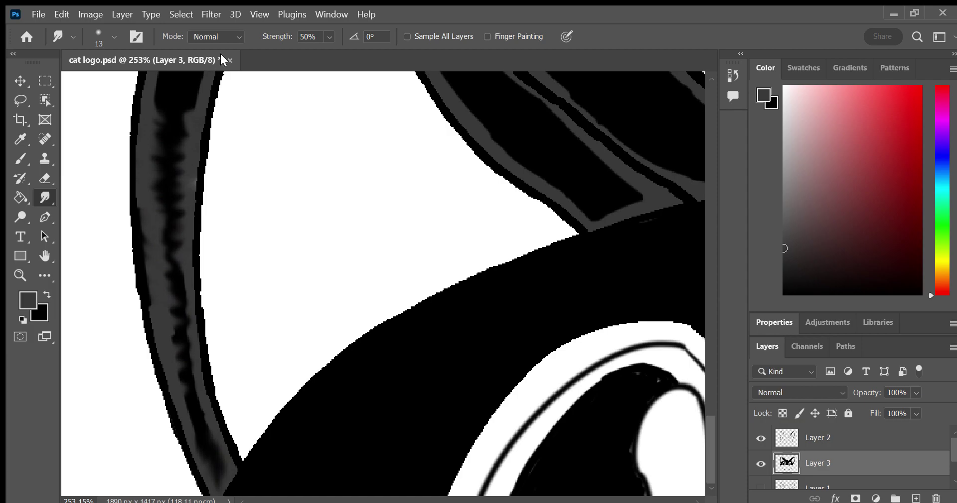
Save the document and zoom in on the cat's ear
{"action": "key", "text": "ctrl+s"}
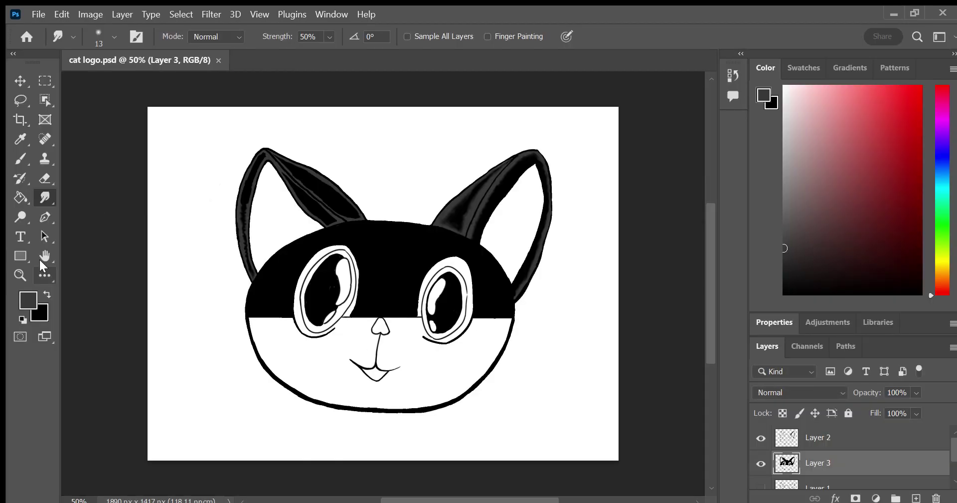
{"action": "left_click", "coordinate": [20, 275]}
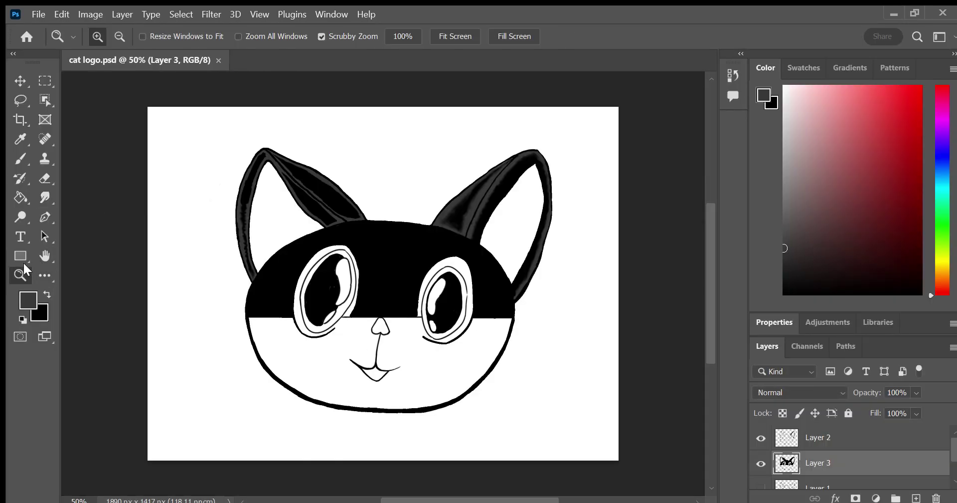
{"action": "left_click_drag", "start_coordinate": [272, 242], "coordinate": [296, 246]}
Smudge the ear's grey band up and down to soften its edges near the tip
{"action": "left_click", "coordinate": [45, 197]}
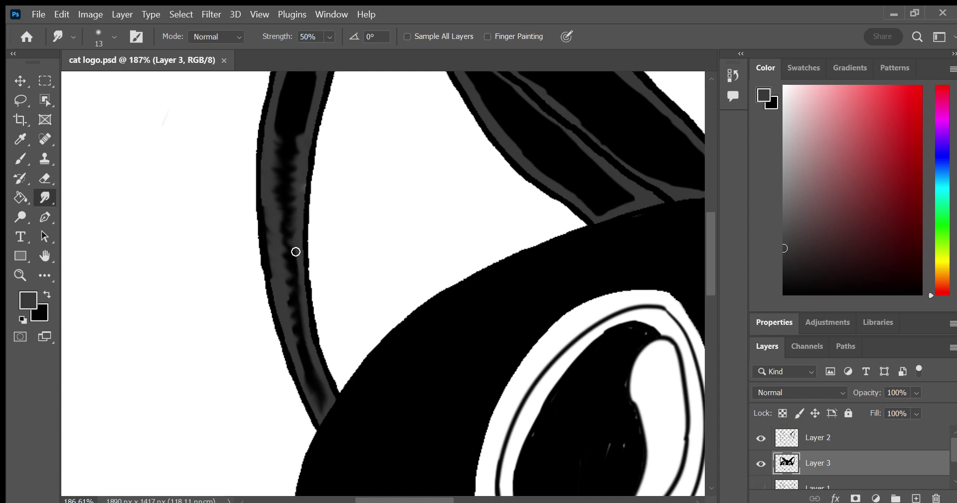
{"action": "left_click_drag", "start_coordinate": [295, 231], "coordinate": [278, 248]}
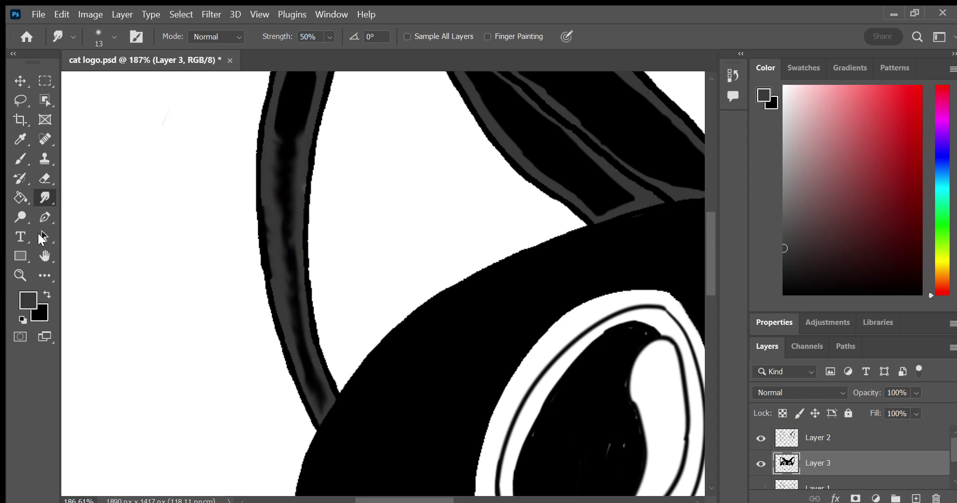
{"action": "left_click_drag", "start_coordinate": [111, 214], "coordinate": [111, 349]}
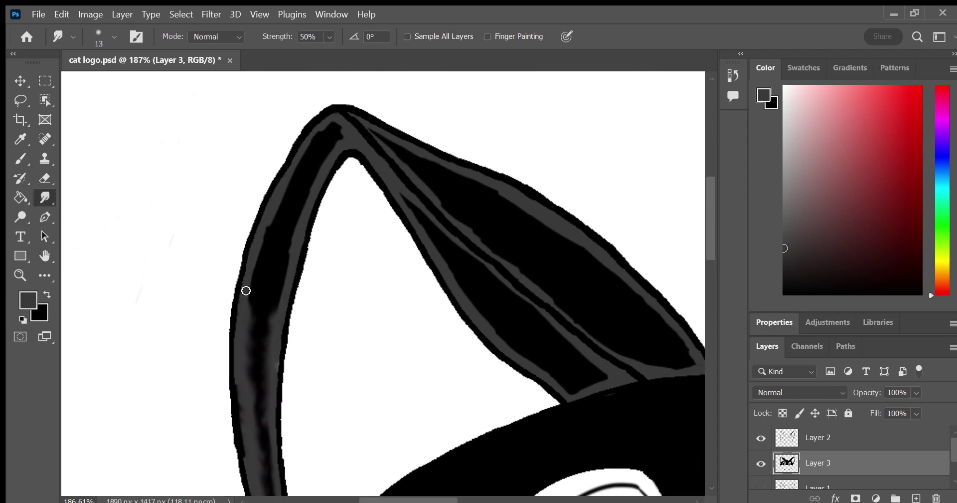
{"action": "mouse_move", "coordinate": [255, 283]}
{"action": "left_mouse_down"}
{"action": "mouse_move", "coordinate": [274, 276]}
{"action": "mouse_move", "coordinate": [264, 218]}
{"action": "mouse_move", "coordinate": [289, 222]}
{"action": "mouse_move", "coordinate": [284, 181]}
{"action": "mouse_move", "coordinate": [301, 180]}
{"action": "mouse_move", "coordinate": [299, 156]}
{"action": "mouse_move", "coordinate": [327, 145]}
{"action": "mouse_move", "coordinate": [286, 171]}
{"action": "left_mouse_up"}
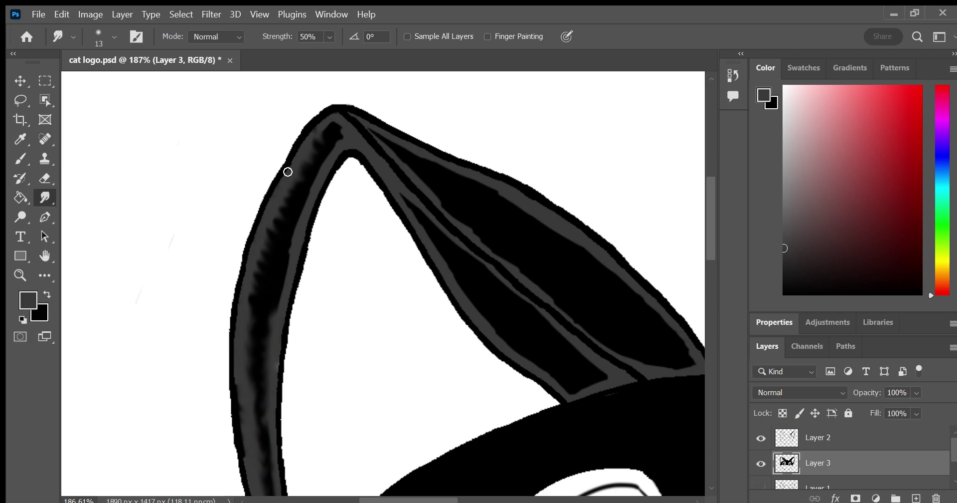
{"action": "mouse_move", "coordinate": [286, 230]}
{"action": "left_mouse_down"}
{"action": "mouse_move", "coordinate": [297, 246]}
{"action": "mouse_move", "coordinate": [270, 304]}
{"action": "mouse_move", "coordinate": [301, 218]}
{"action": "mouse_move", "coordinate": [294, 192]}
{"action": "mouse_move", "coordinate": [338, 149]}
{"action": "mouse_move", "coordinate": [329, 137]}
{"action": "mouse_move", "coordinate": [284, 271]}
{"action": "mouse_move", "coordinate": [297, 175]}
{"action": "mouse_move", "coordinate": [342, 124]}
{"action": "left_mouse_up"}
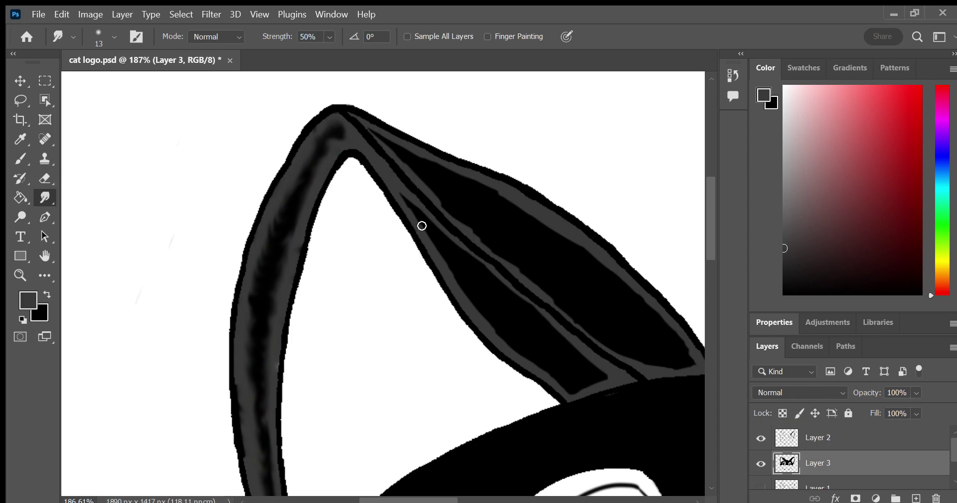
Smear the ear's outer and inner grey bands, softening the dark streaks near the tip
{"action": "left_click_drag", "start_coordinate": [428, 240], "coordinate": [439, 236]}
{"action": "left_click_drag", "start_coordinate": [359, 138], "coordinate": [342, 132]}
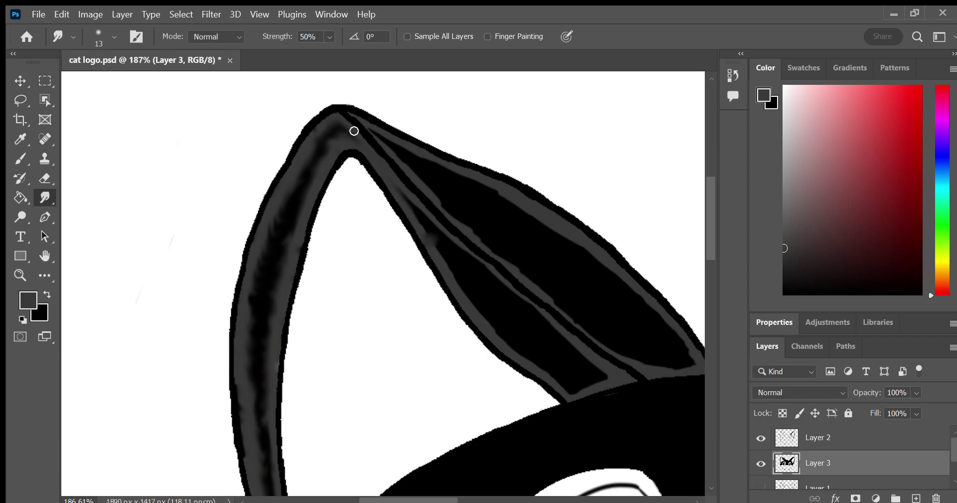
{"action": "left_click_drag", "start_coordinate": [379, 171], "coordinate": [409, 204]}
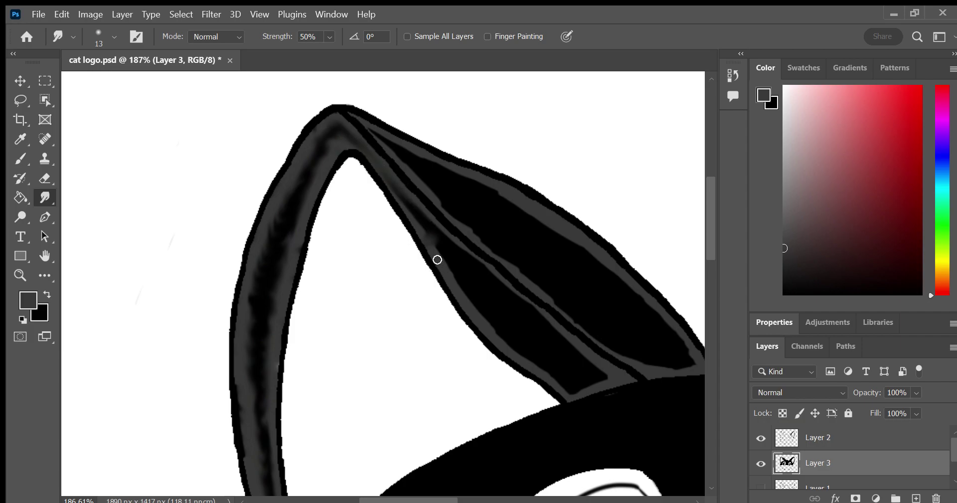
{"action": "mouse_move", "coordinate": [438, 260]}
{"action": "left_mouse_down"}
{"action": "mouse_move", "coordinate": [500, 321]}
{"action": "mouse_move", "coordinate": [522, 364]}
{"action": "mouse_move", "coordinate": [540, 340]}
{"action": "mouse_move", "coordinate": [525, 352]}
{"action": "left_mouse_up"}
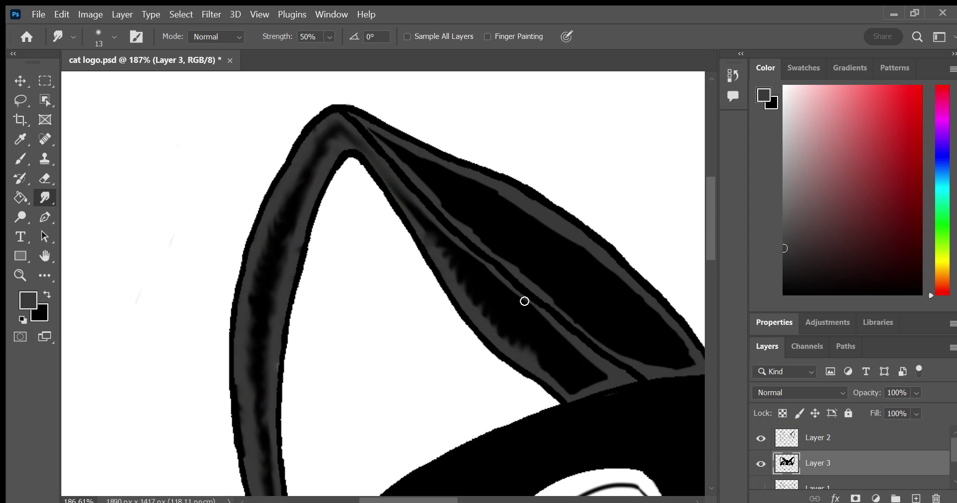
{"action": "mouse_move", "coordinate": [428, 226]}
{"action": "left_mouse_down"}
{"action": "mouse_move", "coordinate": [481, 259]}
{"action": "mouse_move", "coordinate": [488, 283]}
{"action": "mouse_move", "coordinate": [498, 271]}
{"action": "mouse_move", "coordinate": [489, 279]}
{"action": "mouse_move", "coordinate": [516, 280]}
{"action": "mouse_move", "coordinate": [501, 306]}
{"action": "mouse_move", "coordinate": [558, 321]}
{"action": "mouse_move", "coordinate": [524, 346]}
{"action": "mouse_move", "coordinate": [534, 333]}
{"action": "mouse_move", "coordinate": [530, 306]}
{"action": "mouse_move", "coordinate": [509, 331]}
{"action": "mouse_move", "coordinate": [558, 359]}
{"action": "mouse_move", "coordinate": [554, 366]}
{"action": "left_mouse_up"}
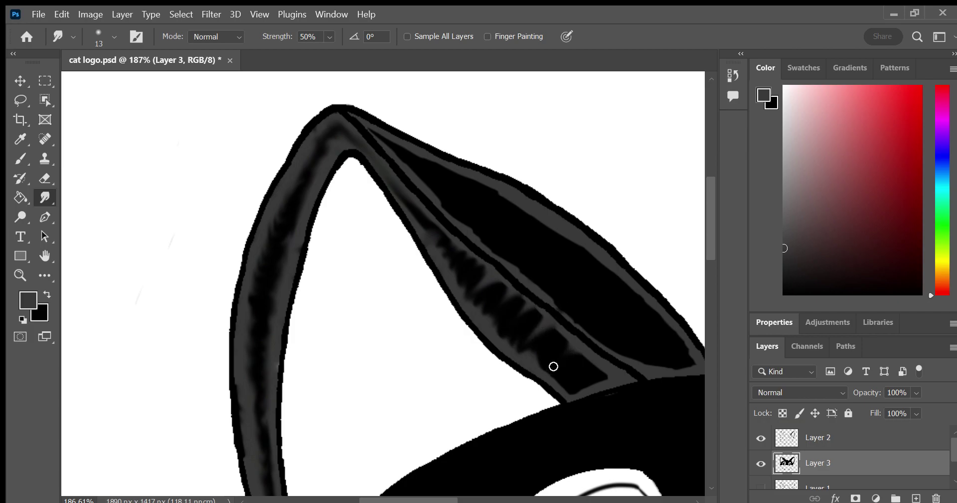
{"action": "mouse_move", "coordinate": [442, 248]}
{"action": "left_mouse_down"}
{"action": "mouse_move", "coordinate": [442, 235]}
{"action": "mouse_move", "coordinate": [503, 294]}
{"action": "mouse_move", "coordinate": [504, 286]}
{"action": "mouse_move", "coordinate": [464, 260]}
{"action": "mouse_move", "coordinate": [482, 308]}
{"action": "left_mouse_up"}
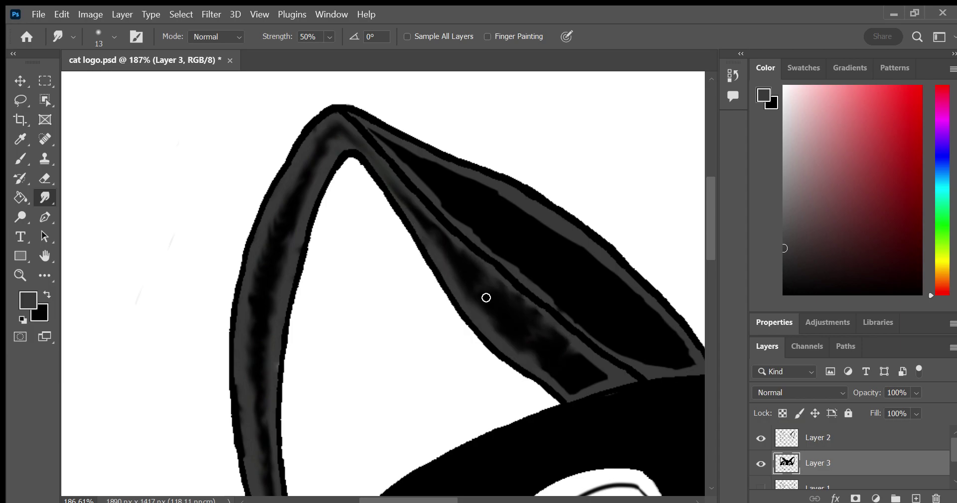
Pull grey streaks up into the ear's black area and from the divider line
{"action": "left_click_drag", "start_coordinate": [435, 184], "coordinate": [446, 174]}
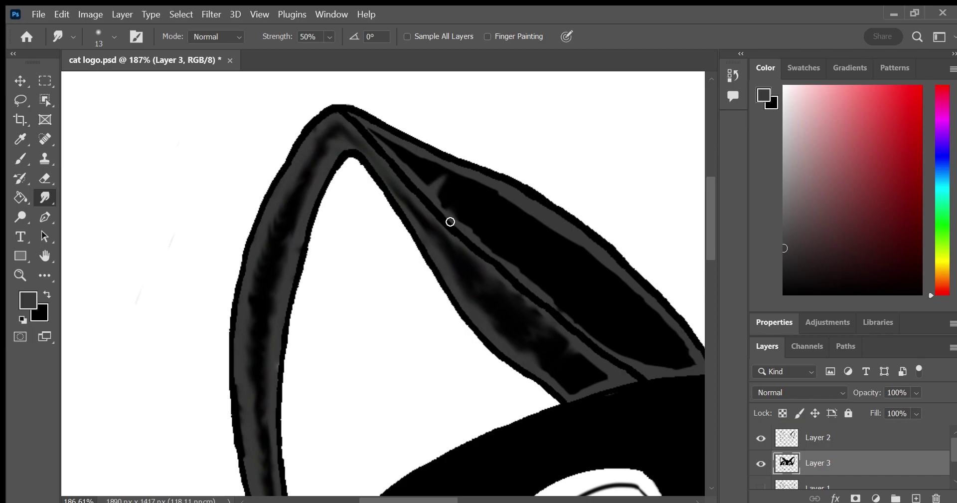
{"action": "left_click_drag", "start_coordinate": [449, 220], "coordinate": [464, 186]}
{"action": "left_click_drag", "start_coordinate": [470, 242], "coordinate": [481, 201]}
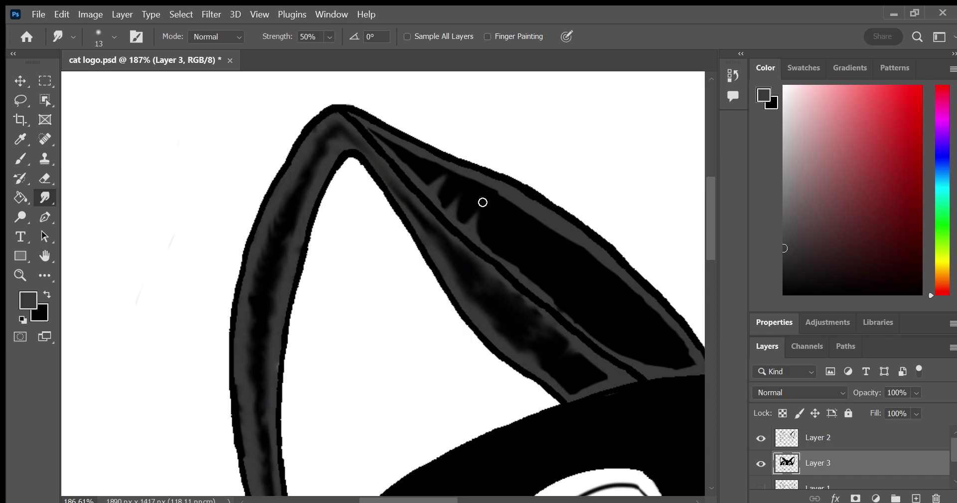
{"action": "mouse_move", "coordinate": [502, 261]}
{"action": "left_mouse_down"}
{"action": "mouse_move", "coordinate": [507, 226]}
{"action": "mouse_move", "coordinate": [494, 223]}
{"action": "left_mouse_up"}
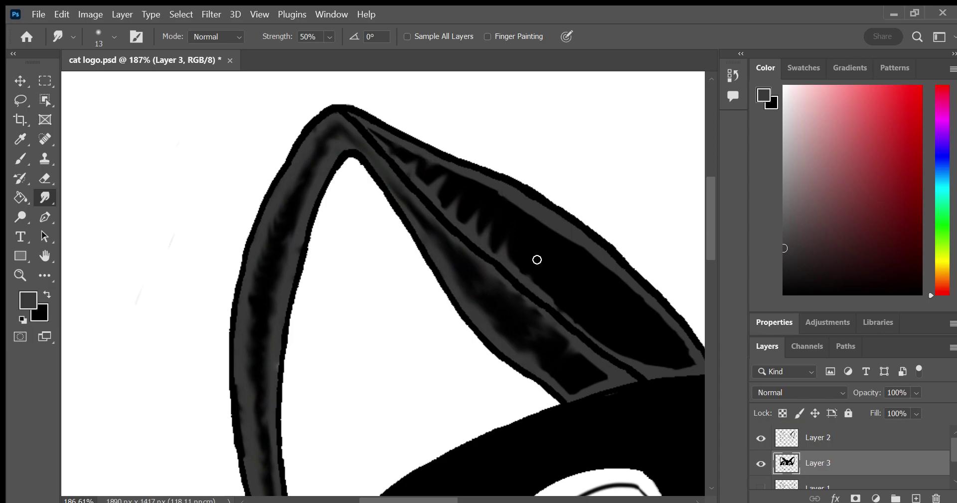
{"action": "mouse_move", "coordinate": [528, 270]}
{"action": "left_mouse_down"}
{"action": "mouse_move", "coordinate": [535, 301]}
{"action": "mouse_move", "coordinate": [573, 250]}
{"action": "left_mouse_up"}
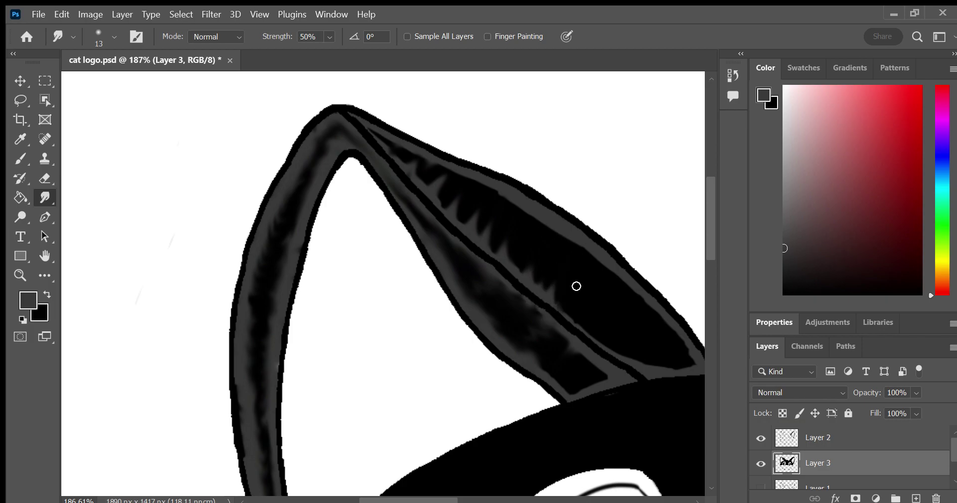
{"action": "left_click_drag", "start_coordinate": [570, 321], "coordinate": [612, 289]}
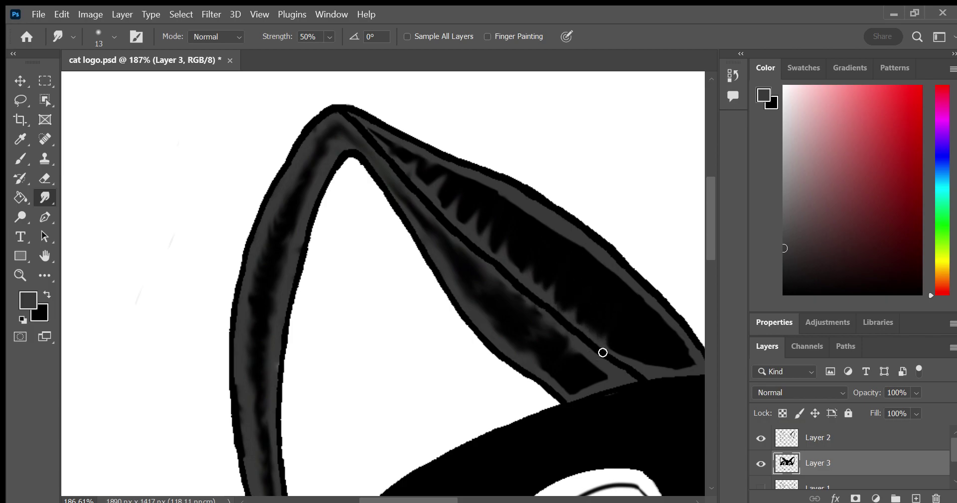
{"action": "left_click_drag", "start_coordinate": [603, 350], "coordinate": [605, 284]}
Pull more grey streaks from the divider line into the ear's lower-right area
{"action": "mouse_move", "coordinate": [621, 349]}
{"action": "left_mouse_down"}
{"action": "mouse_move", "coordinate": [626, 314]}
{"action": "mouse_move", "coordinate": [639, 331]}
{"action": "left_mouse_up"}
{"action": "left_click_drag", "start_coordinate": [650, 369], "coordinate": [635, 307]}
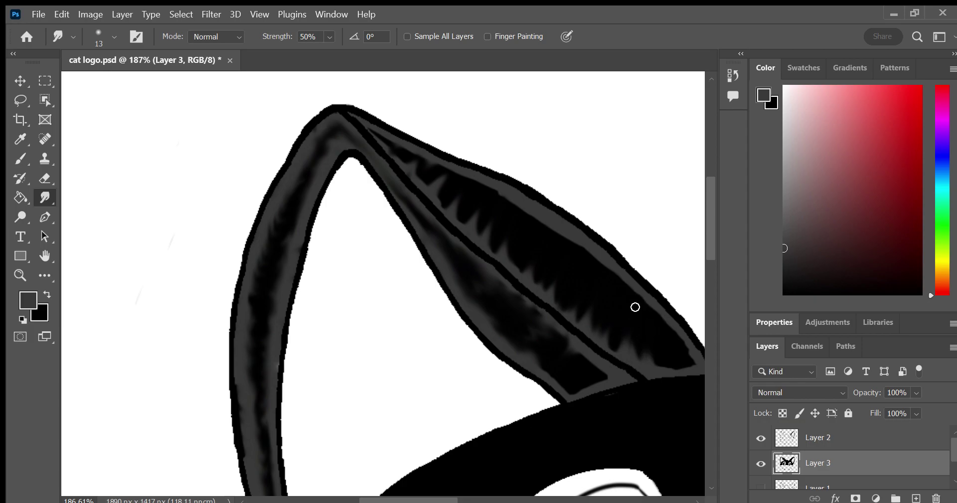
{"action": "left_click_drag", "start_coordinate": [683, 374], "coordinate": [641, 310]}
{"action": "mouse_move", "coordinate": [681, 352]}
{"action": "left_mouse_down"}
{"action": "mouse_move", "coordinate": [669, 344]}
{"action": "mouse_move", "coordinate": [666, 307]}
{"action": "left_mouse_up"}
{"action": "mouse_move", "coordinate": [685, 345]}
{"action": "left_mouse_down"}
{"action": "mouse_move", "coordinate": [652, 316]}
{"action": "mouse_move", "coordinate": [689, 305]}
{"action": "left_mouse_up"}
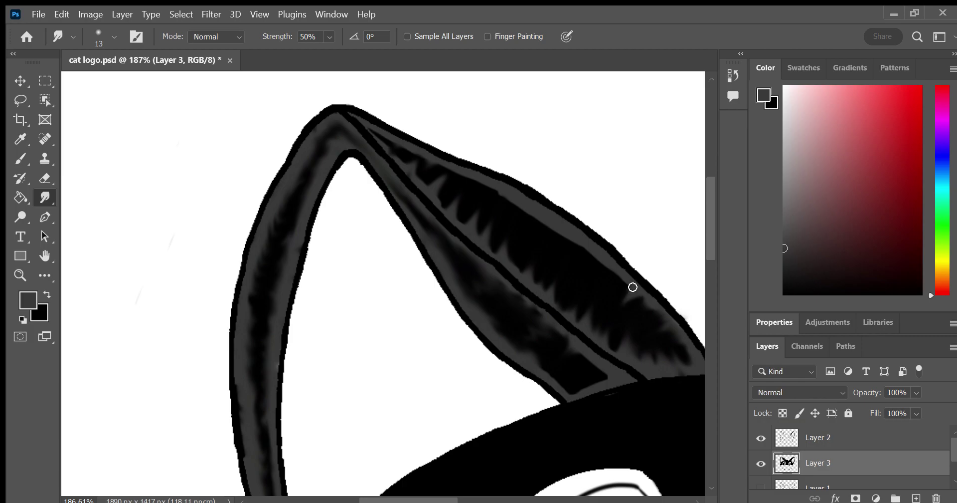
Smooth the streaky grey shading along the ear's dark and inner bands with longer strokes
{"action": "mouse_move", "coordinate": [632, 285]}
{"action": "left_mouse_down"}
{"action": "mouse_move", "coordinate": [611, 256]}
{"action": "mouse_move", "coordinate": [603, 261]}
{"action": "mouse_move", "coordinate": [605, 245]}
{"action": "mouse_move", "coordinate": [582, 239]}
{"action": "mouse_move", "coordinate": [558, 259]}
{"action": "mouse_move", "coordinate": [569, 251]}
{"action": "mouse_move", "coordinate": [566, 236]}
{"action": "left_mouse_up"}
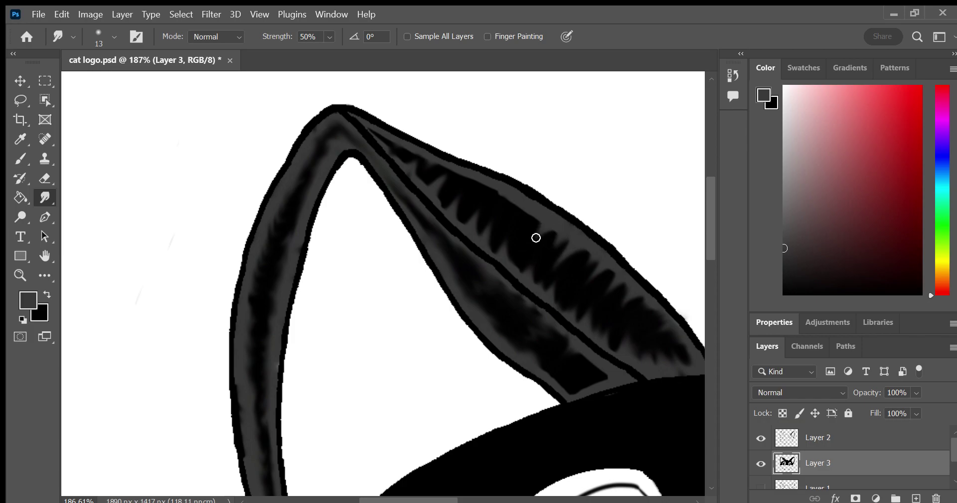
{"action": "mouse_move", "coordinate": [533, 220]}
{"action": "left_mouse_down"}
{"action": "mouse_move", "coordinate": [543, 211]}
{"action": "mouse_move", "coordinate": [528, 207]}
{"action": "mouse_move", "coordinate": [506, 222]}
{"action": "mouse_move", "coordinate": [494, 193]}
{"action": "mouse_move", "coordinate": [479, 205]}
{"action": "mouse_move", "coordinate": [479, 196]}
{"action": "left_mouse_up"}
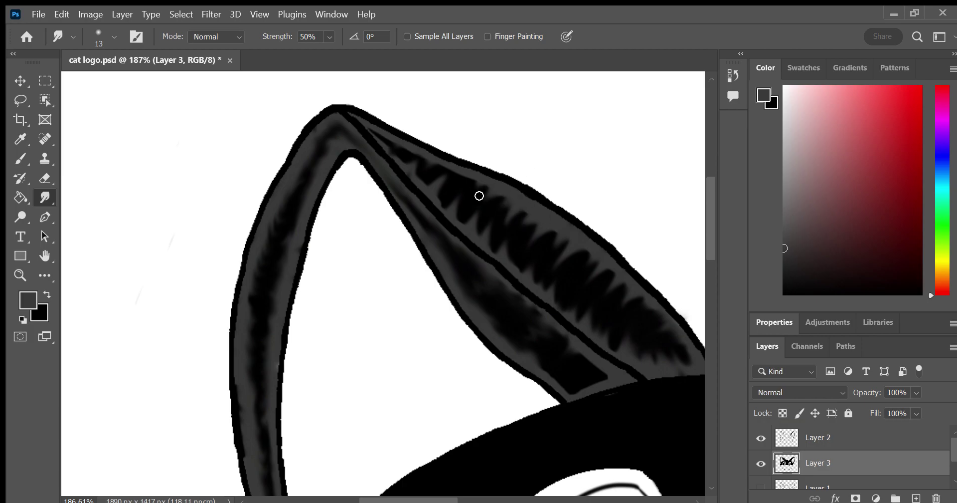
{"action": "mouse_move", "coordinate": [406, 159]}
{"action": "left_mouse_down"}
{"action": "mouse_move", "coordinate": [503, 236]}
{"action": "mouse_move", "coordinate": [411, 166]}
{"action": "left_mouse_up"}
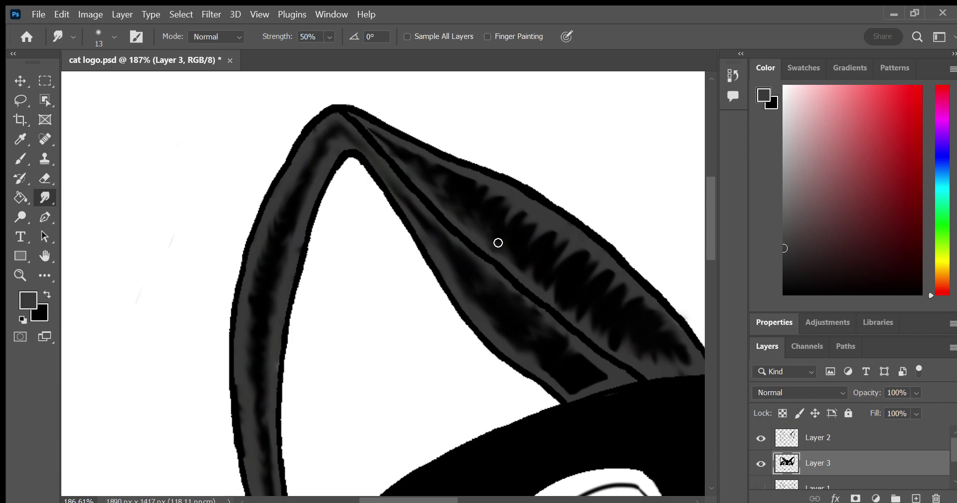
{"action": "left_click_drag", "start_coordinate": [498, 243], "coordinate": [582, 317]}
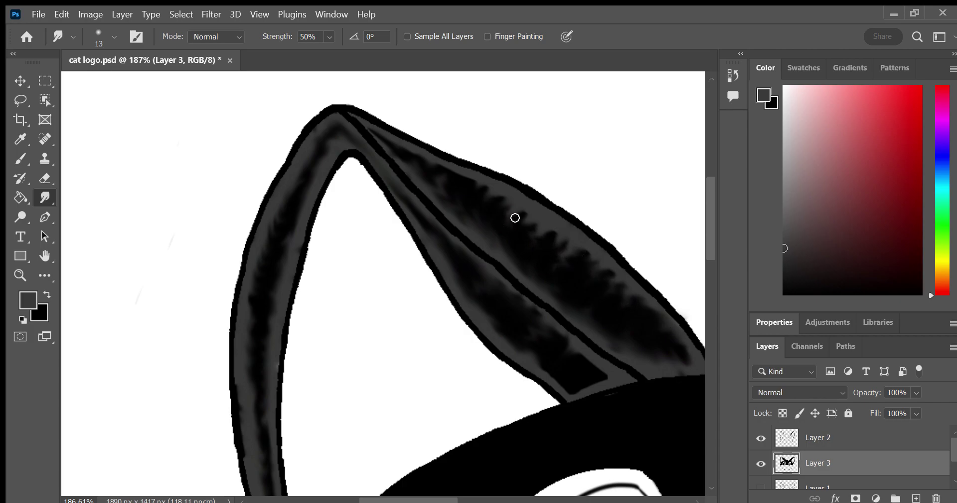
{"action": "left_click_drag", "start_coordinate": [515, 218], "coordinate": [489, 201]}
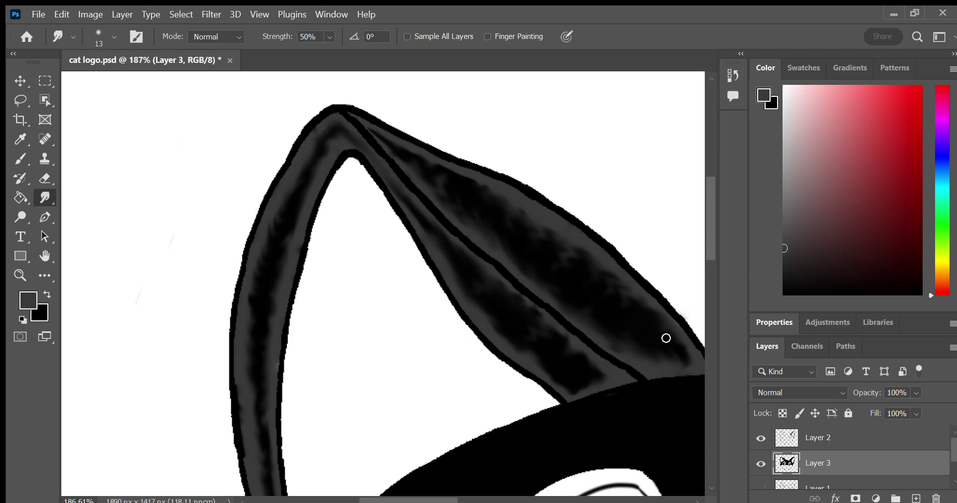
{"action": "left_click", "coordinate": [45, 256]}
Zoom in on the left eye and nose, with black foreground and the Brush selected
{"action": "mouse_move", "coordinate": [324, 388]}
{"action": "left_mouse_down"}
{"action": "mouse_move", "coordinate": [193, 299]}
{"action": "mouse_move", "coordinate": [169, 302]}
{"action": "mouse_move", "coordinate": [144, 323]}
{"action": "left_mouse_up"}
{"action": "left_click", "coordinate": [20, 275]}
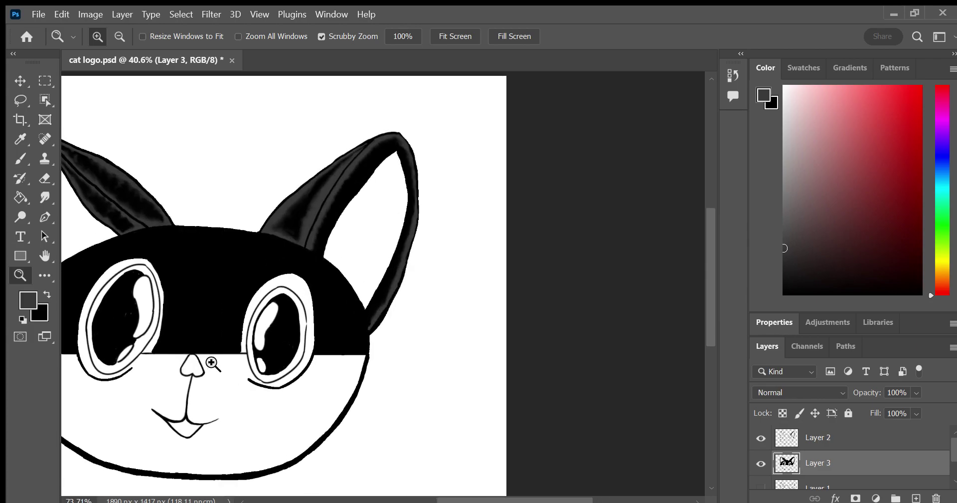
{"action": "left_click_drag", "start_coordinate": [168, 367], "coordinate": [218, 349]}
{"action": "left_click", "coordinate": [42, 256]}
{"action": "left_click_drag", "start_coordinate": [158, 264], "coordinate": [368, 280]}
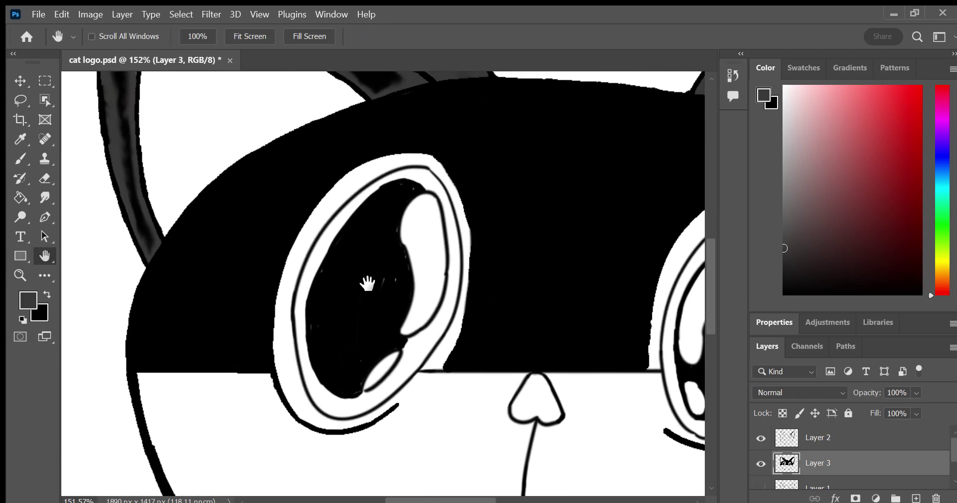
{"action": "left_click", "coordinate": [47, 295]}
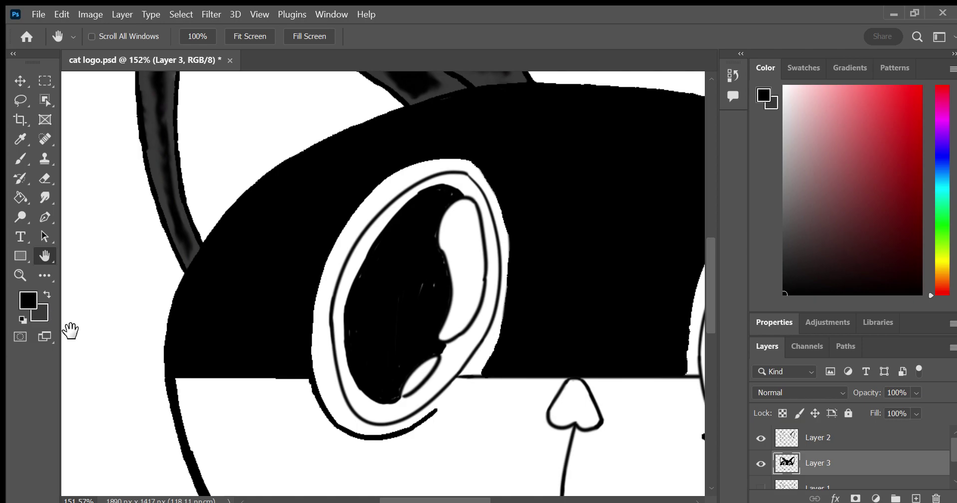
{"action": "left_click", "coordinate": [20, 159]}
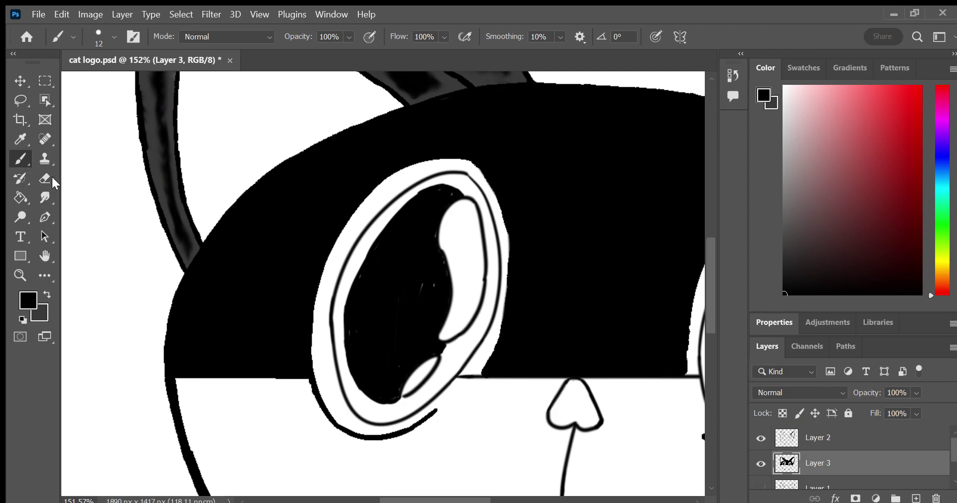
With dark grey and a larger brush, paint a highlight along the head's top edge
{"action": "left_click", "coordinate": [46, 294]}
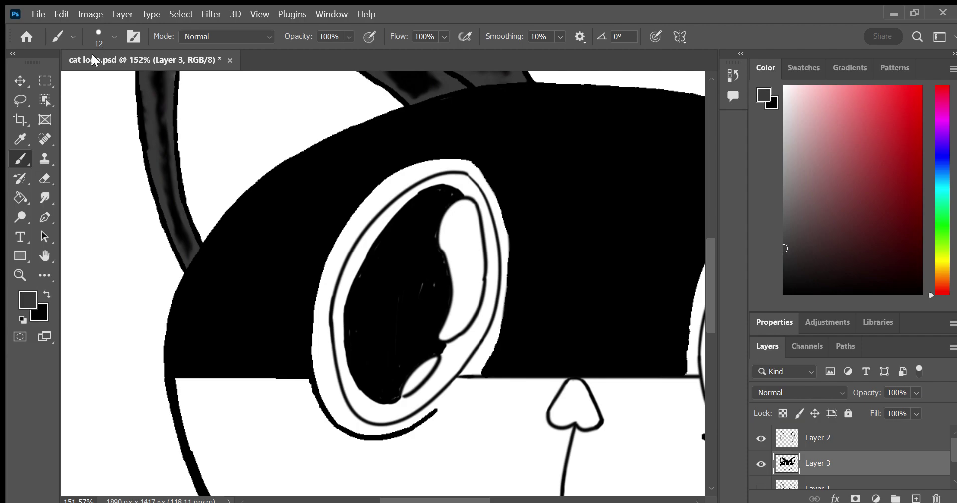
{"action": "key", "text": "bracketright"}
{"action": "key", "text": "bracketright"}
{"action": "key", "text": "bracketright"}
{"action": "key", "text": "bracketright"}
{"action": "key", "text": "bracketright"}
{"action": "mouse_move", "coordinate": [188, 365]}
{"action": "left_mouse_down"}
{"action": "mouse_move", "coordinate": [175, 357]}
{"action": "mouse_move", "coordinate": [193, 284]}
{"action": "mouse_move", "coordinate": [179, 369]}
{"action": "left_mouse_up"}
{"action": "mouse_move", "coordinate": [274, 200]}
{"action": "left_mouse_down"}
{"action": "mouse_move", "coordinate": [409, 122]}
{"action": "mouse_move", "coordinate": [514, 98]}
{"action": "mouse_move", "coordinate": [597, 102]}
{"action": "left_mouse_up"}
Extend the grey head-top band to the right and down the head's edge
{"action": "key", "text": "h"}
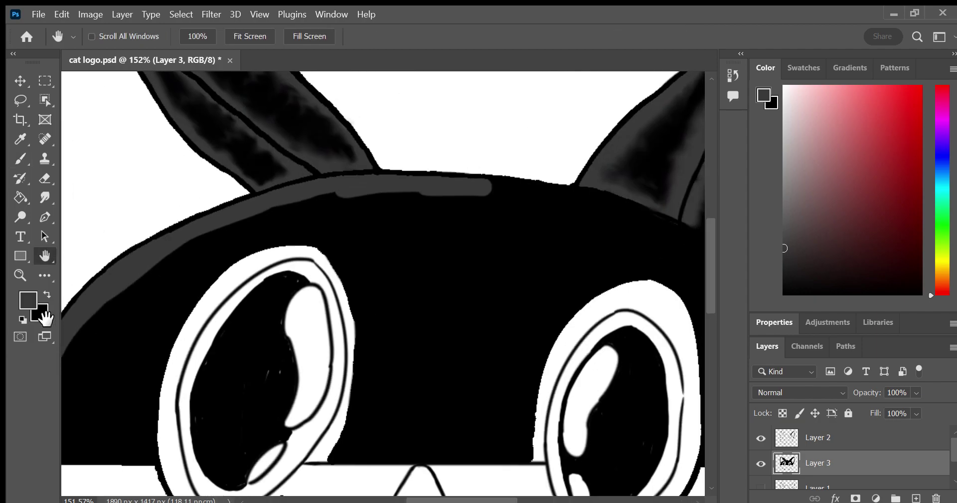
{"action": "mouse_move", "coordinate": [115, 240]}
{"action": "left_mouse_down"}
{"action": "mouse_move", "coordinate": [199, 306]}
{"action": "mouse_move", "coordinate": [278, 274]}
{"action": "mouse_move", "coordinate": [286, 241]}
{"action": "left_mouse_up"}
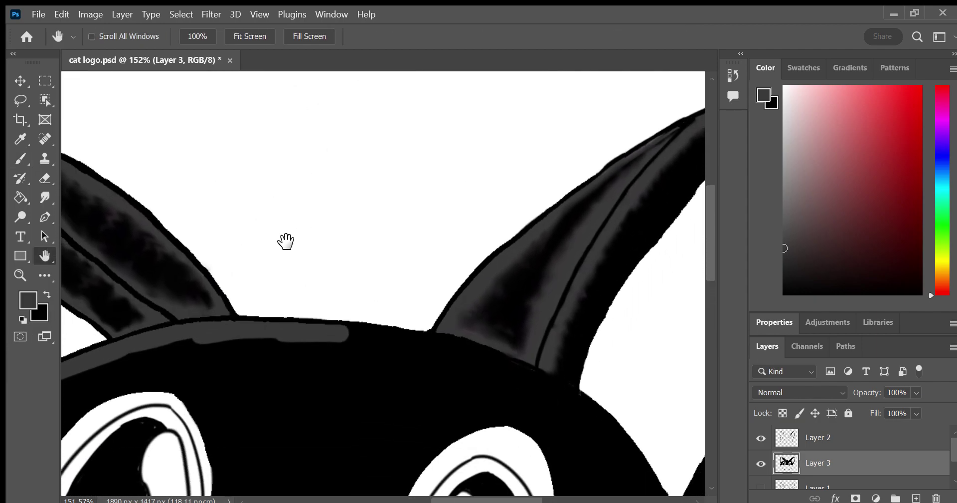
{"action": "key", "text": "b"}
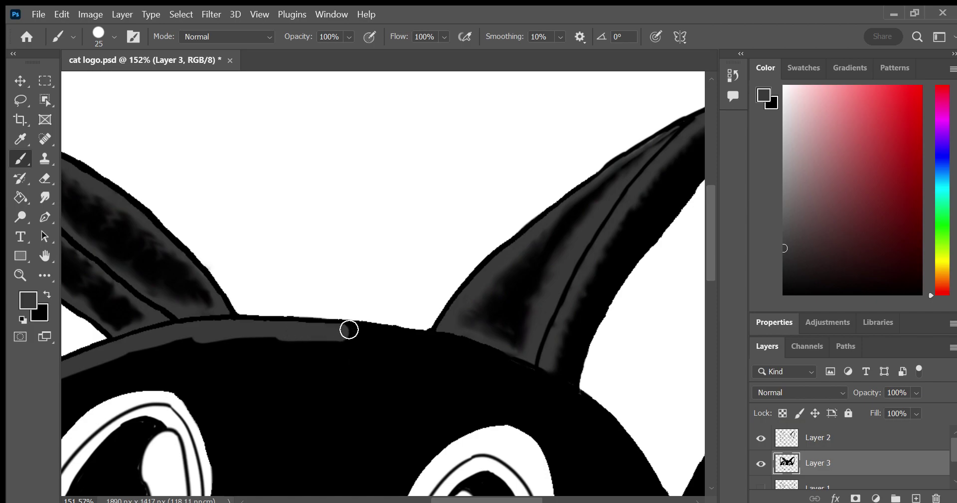
{"action": "mouse_move", "coordinate": [349, 337]}
{"action": "left_mouse_down"}
{"action": "mouse_move", "coordinate": [426, 344]}
{"action": "mouse_move", "coordinate": [567, 390]}
{"action": "mouse_move", "coordinate": [613, 428]}
{"action": "mouse_move", "coordinate": [644, 475]}
{"action": "left_mouse_up"}
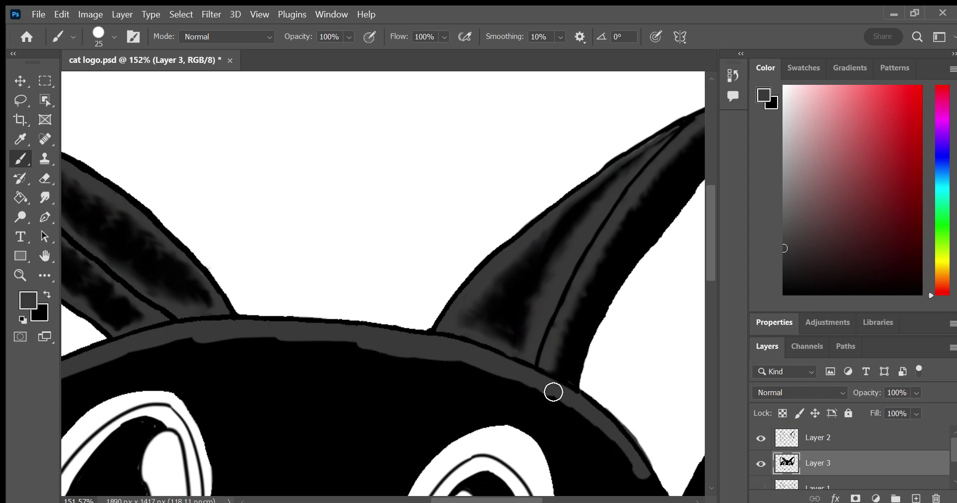
{"action": "left_click", "coordinate": [44, 255]}
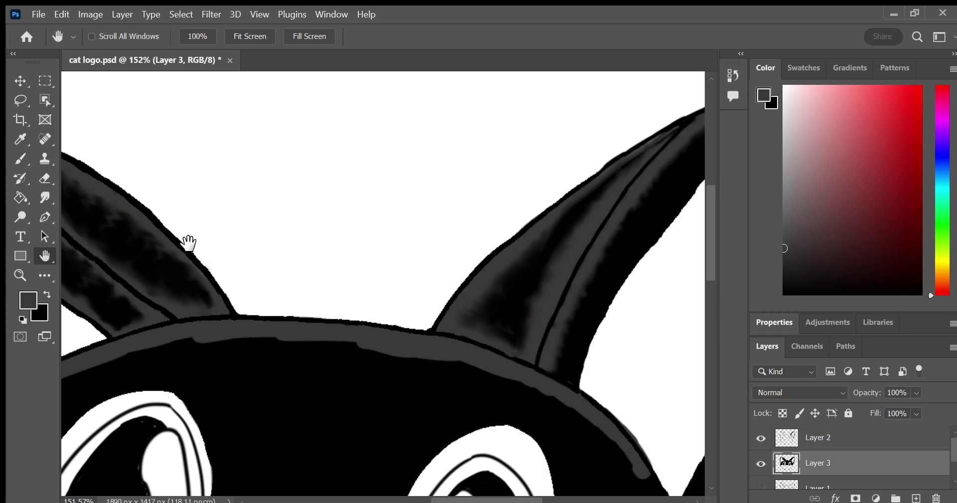
{"action": "mouse_move", "coordinate": [188, 242]}
{"action": "left_mouse_down"}
{"action": "mouse_move", "coordinate": [98, 132]}
{"action": "mouse_move", "coordinate": [64, 136]}
{"action": "left_mouse_up"}
{"action": "left_click", "coordinate": [20, 159]}
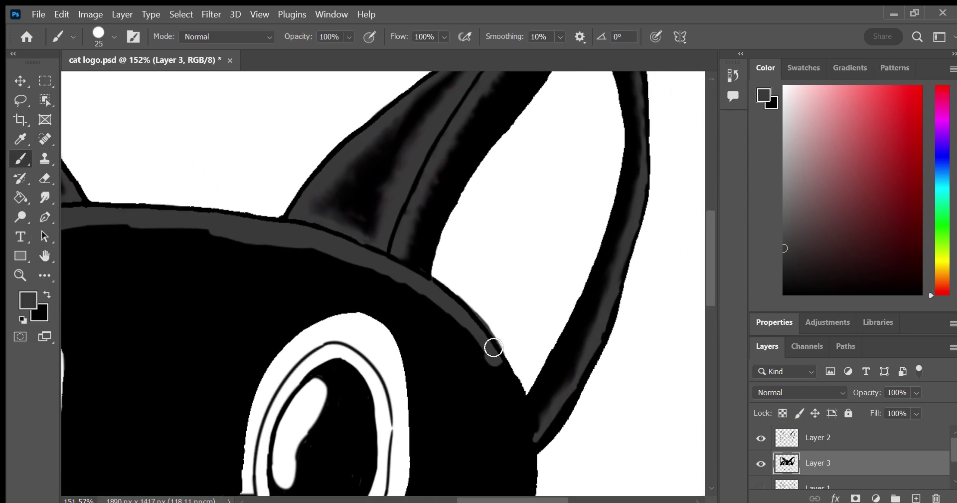
{"action": "left_click_drag", "start_coordinate": [494, 360], "coordinate": [519, 407]}
{"action": "left_click_drag", "start_coordinate": [529, 456], "coordinate": [508, 382]}
{"action": "mouse_move", "coordinate": [186, 225]}
{"action": "left_mouse_down"}
{"action": "mouse_move", "coordinate": [327, 253]}
{"action": "mouse_move", "coordinate": [442, 301]}
{"action": "mouse_move", "coordinate": [515, 393]}
{"action": "mouse_move", "coordinate": [523, 471]}
{"action": "left_mouse_up"}
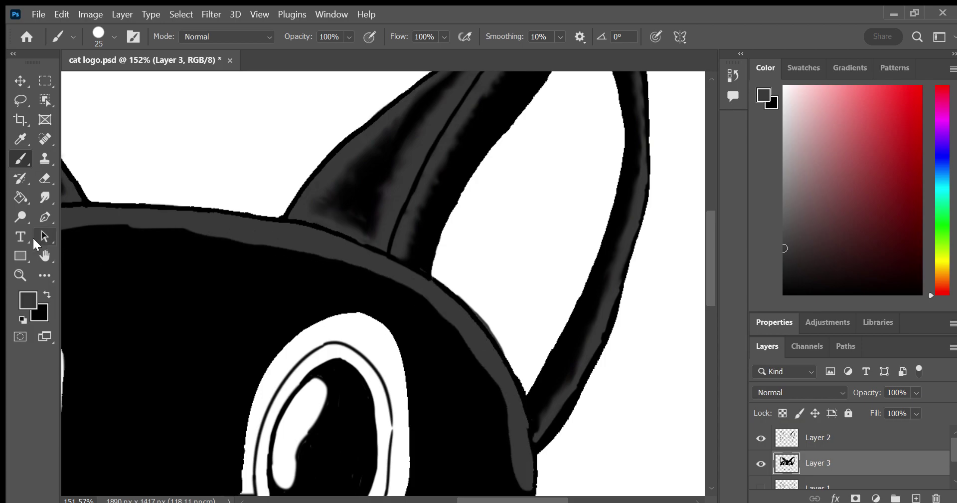
Paint grey along the head's outer edge and widen the band along its top
{"action": "left_click", "coordinate": [44, 256]}
{"action": "left_click_drag", "start_coordinate": [124, 209], "coordinate": [143, 121]}
{"action": "left_click", "coordinate": [23, 136]}
{"action": "key", "text": "b"}
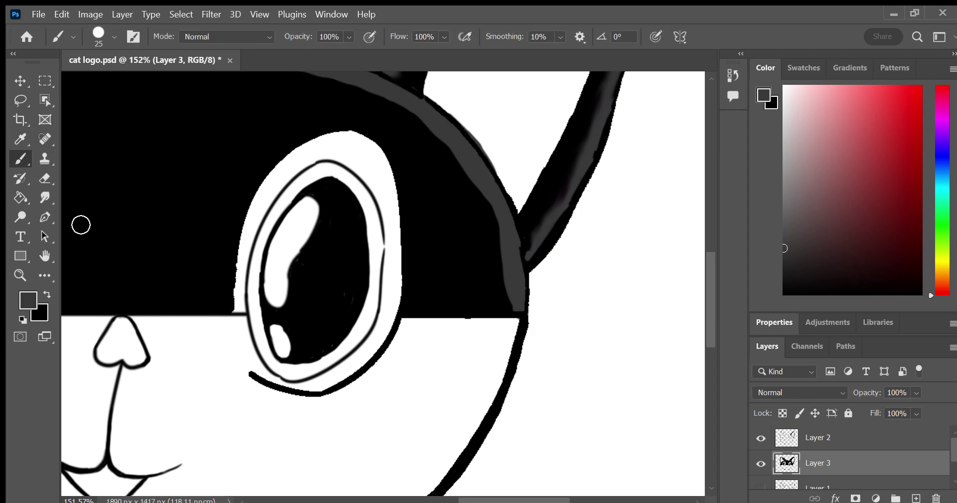
{"action": "mouse_move", "coordinate": [513, 306]}
{"action": "left_mouse_down"}
{"action": "mouse_move", "coordinate": [502, 239]}
{"action": "mouse_move", "coordinate": [464, 162]}
{"action": "mouse_move", "coordinate": [283, 73]}
{"action": "left_mouse_up"}
{"action": "left_click", "coordinate": [44, 255]}
{"action": "left_click_drag", "start_coordinate": [73, 239], "coordinate": [154, 327]}
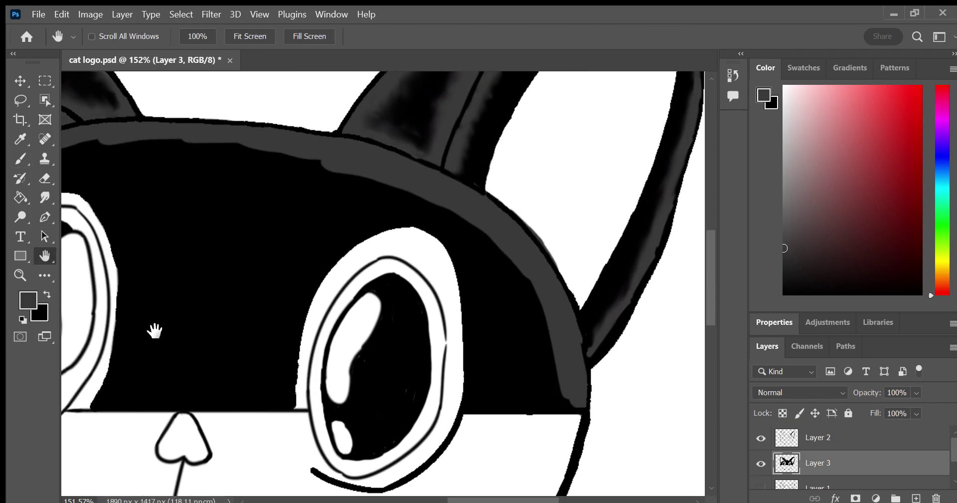
{"action": "left_click", "coordinate": [21, 158]}
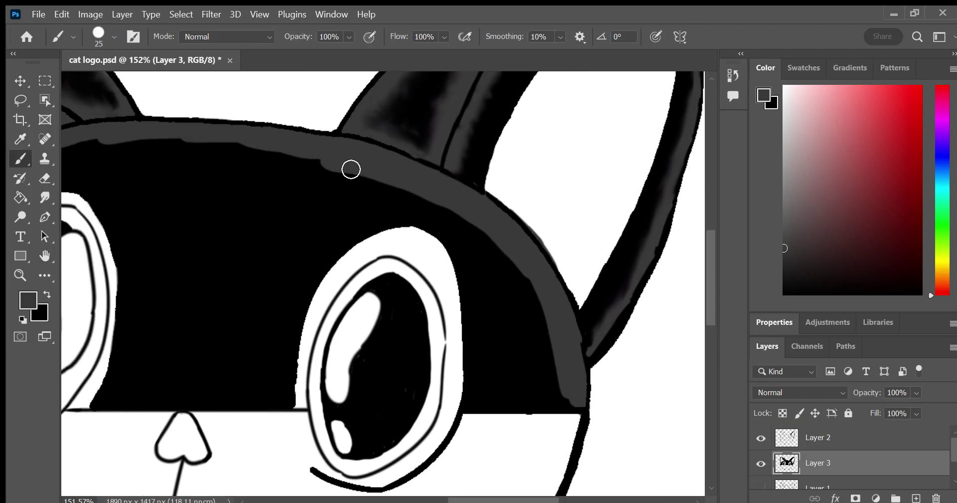
{"action": "mouse_move", "coordinate": [351, 170]}
{"action": "left_mouse_down"}
{"action": "mouse_move", "coordinate": [295, 150]}
{"action": "mouse_move", "coordinate": [62, 150]}
{"action": "left_mouse_up"}
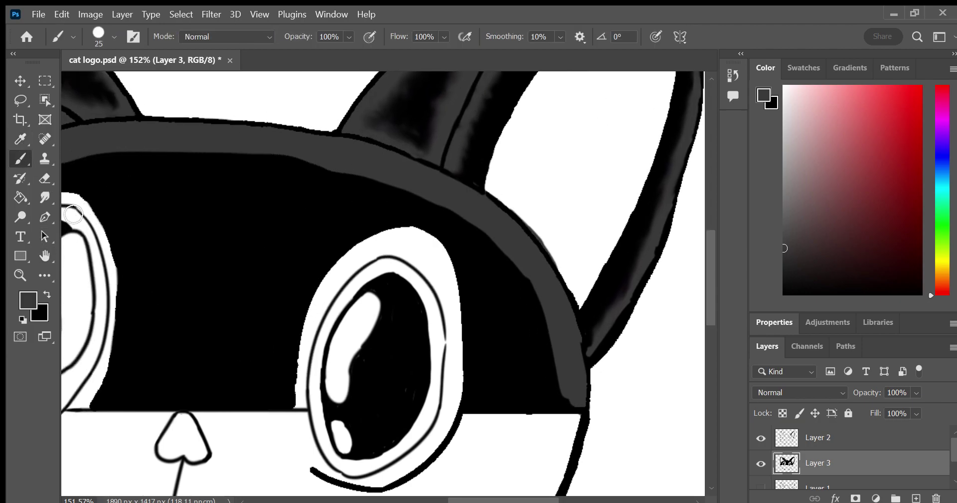
Paint grey up the head's upper-left edge, undoing and repainting a bad stroke
{"action": "left_click", "coordinate": [44, 252]}
{"action": "left_click_drag", "start_coordinate": [272, 203], "coordinate": [335, 197]}
{"action": "left_click", "coordinate": [20, 158]}
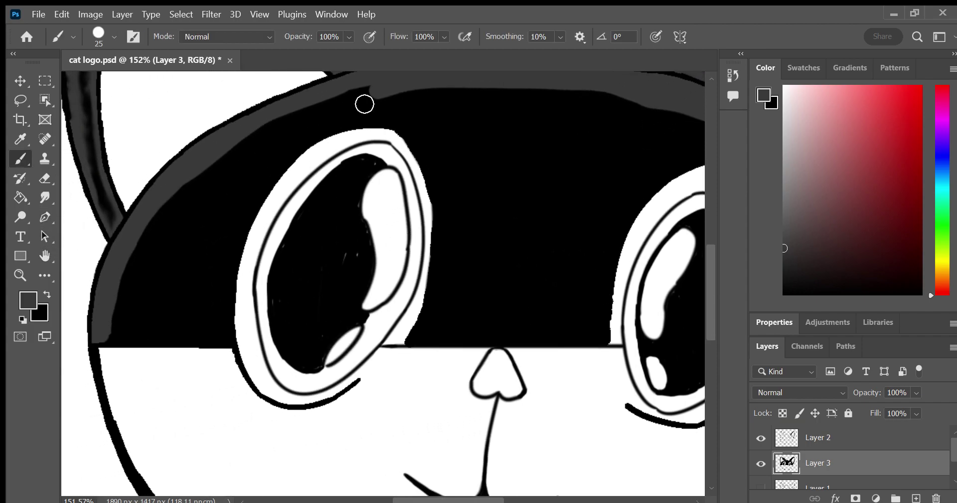
{"action": "mouse_move", "coordinate": [364, 103]}
{"action": "left_mouse_down"}
{"action": "mouse_move", "coordinate": [342, 100]}
{"action": "mouse_move", "coordinate": [120, 230]}
{"action": "left_mouse_up"}
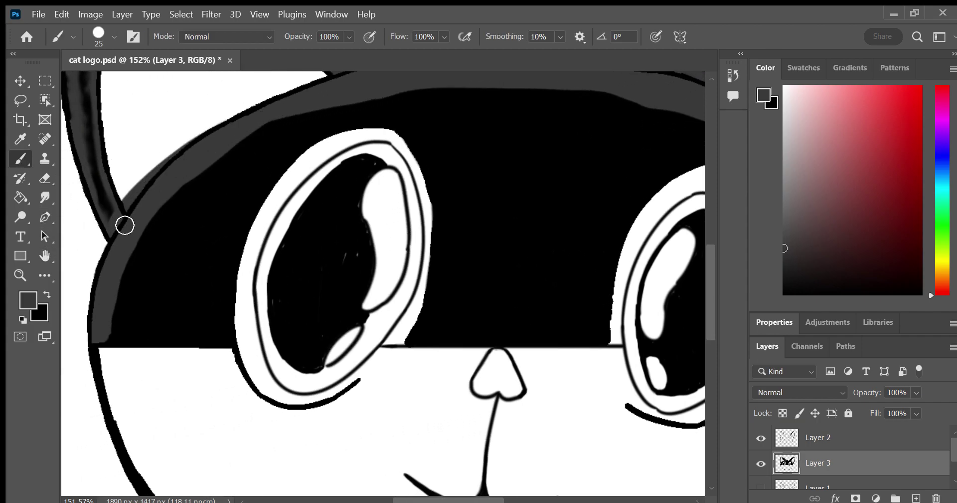
{"action": "key", "text": "ctrl+z"}
{"action": "mouse_move", "coordinate": [115, 333]}
{"action": "left_mouse_down"}
{"action": "mouse_move", "coordinate": [293, 114]}
{"action": "mouse_move", "coordinate": [169, 214]}
{"action": "mouse_move", "coordinate": [230, 166]}
{"action": "mouse_move", "coordinate": [115, 274]}
{"action": "mouse_move", "coordinate": [115, 309]}
{"action": "left_mouse_up"}
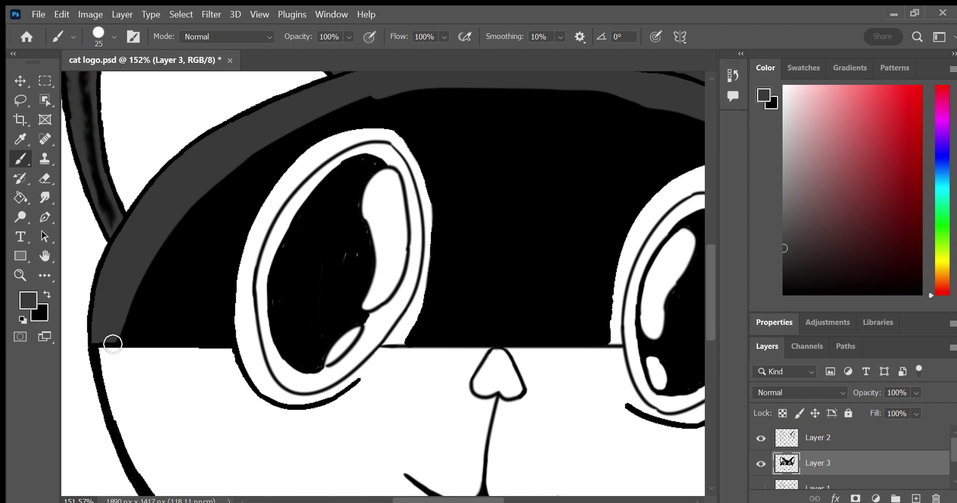
{"action": "left_click", "coordinate": [45, 198]}
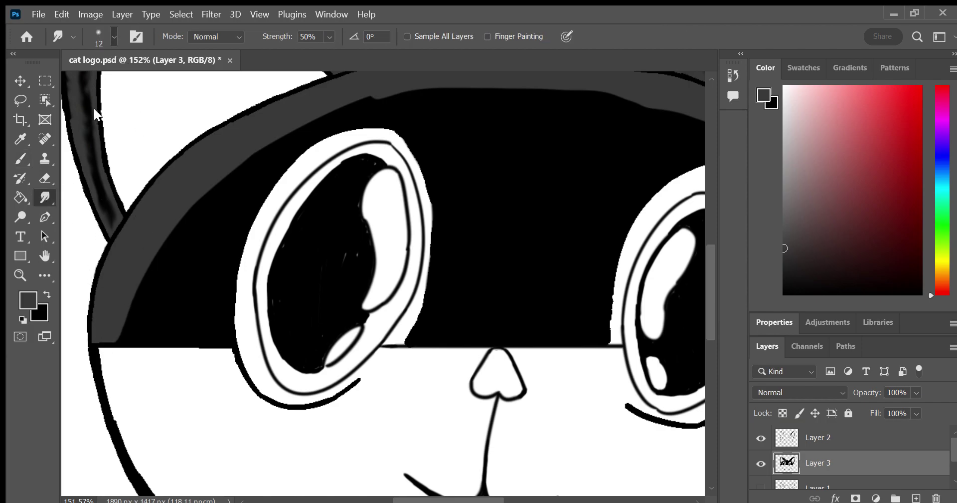
With a smaller Smudge brush, push jagged dark spikes into the head's left grey band, undoing a stray smear
{"action": "key", "text": "bracketleft"}
{"action": "key", "text": "bracketleft"}
{"action": "key", "text": "bracketleft"}
{"action": "key", "text": "bracketleft"}
{"action": "key", "text": "bracketleft"}
{"action": "mouse_move", "coordinate": [129, 337]}
{"action": "left_mouse_down"}
{"action": "mouse_move", "coordinate": [118, 320]}
{"action": "mouse_move", "coordinate": [186, 297]}
{"action": "mouse_move", "coordinate": [184, 259]}
{"action": "mouse_move", "coordinate": [203, 218]}
{"action": "mouse_move", "coordinate": [244, 197]}
{"action": "mouse_move", "coordinate": [251, 239]}
{"action": "mouse_move", "coordinate": [204, 232]}
{"action": "mouse_move", "coordinate": [227, 224]}
{"action": "mouse_move", "coordinate": [252, 241]}
{"action": "mouse_move", "coordinate": [259, 231]}
{"action": "mouse_move", "coordinate": [242, 244]}
{"action": "mouse_move", "coordinate": [253, 212]}
{"action": "mouse_move", "coordinate": [241, 245]}
{"action": "left_mouse_up"}
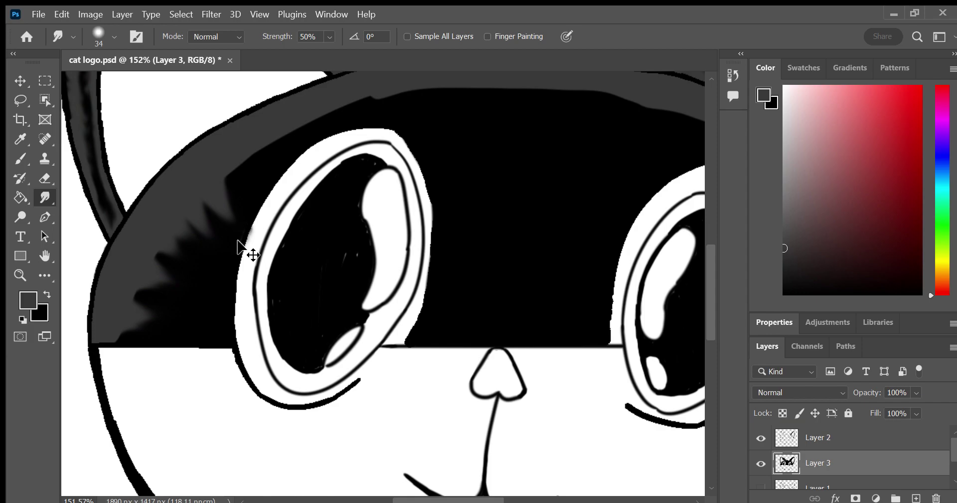
{"action": "key", "text": "ctrl+z"}
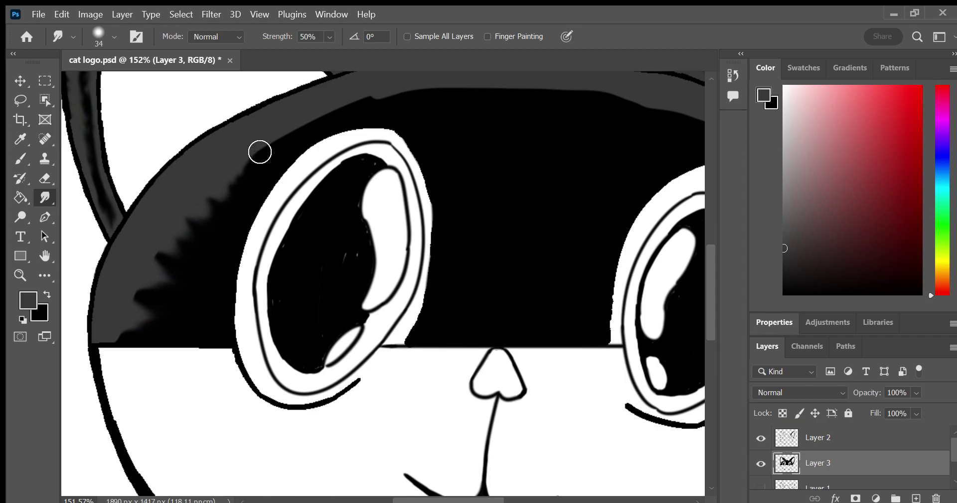
{"action": "mouse_move", "coordinate": [236, 192]}
{"action": "left_mouse_down"}
{"action": "mouse_move", "coordinate": [304, 131]}
{"action": "mouse_move", "coordinate": [331, 130]}
{"action": "mouse_move", "coordinate": [376, 88]}
{"action": "mouse_move", "coordinate": [376, 109]}
{"action": "mouse_move", "coordinate": [470, 143]}
{"action": "mouse_move", "coordinate": [495, 88]}
{"action": "left_mouse_up"}
{"action": "key", "text": "h"}
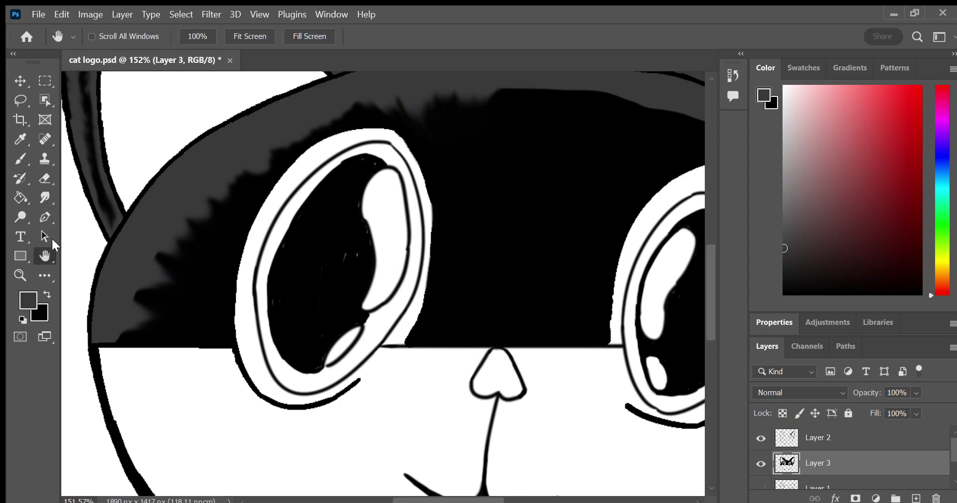
{"action": "left_click_drag", "start_coordinate": [265, 214], "coordinate": [176, 279]}
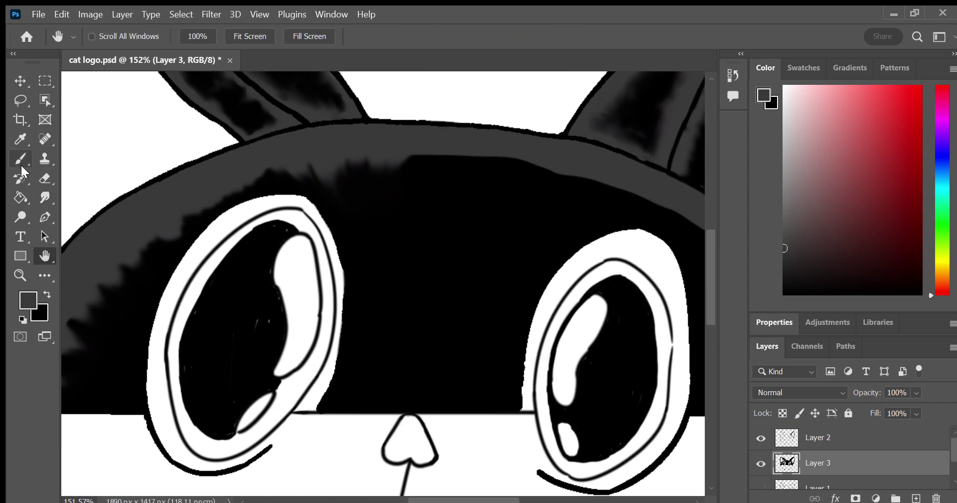
{"action": "left_click", "coordinate": [45, 197]}
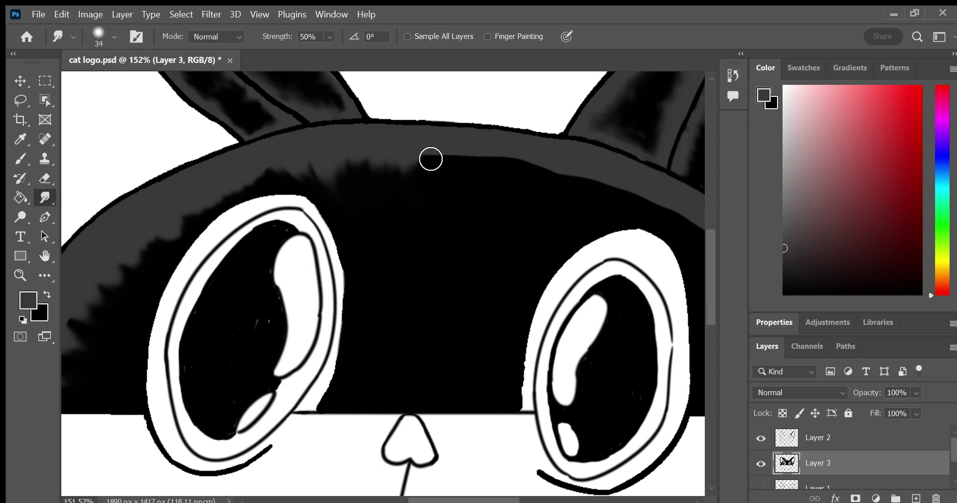
Smudge the grey band along the head top and right side down into the black
{"action": "mouse_move", "coordinate": [430, 158]}
{"action": "left_mouse_down"}
{"action": "mouse_move", "coordinate": [468, 171]}
{"action": "mouse_move", "coordinate": [489, 162]}
{"action": "left_mouse_up"}
{"action": "mouse_move", "coordinate": [458, 218]}
{"action": "left_mouse_down"}
{"action": "mouse_move", "coordinate": [474, 242]}
{"action": "mouse_move", "coordinate": [513, 222]}
{"action": "mouse_move", "coordinate": [506, 133]}
{"action": "mouse_move", "coordinate": [502, 145]}
{"action": "mouse_move", "coordinate": [478, 141]}
{"action": "mouse_move", "coordinate": [523, 150]}
{"action": "mouse_move", "coordinate": [509, 143]}
{"action": "mouse_move", "coordinate": [532, 135]}
{"action": "left_mouse_up"}
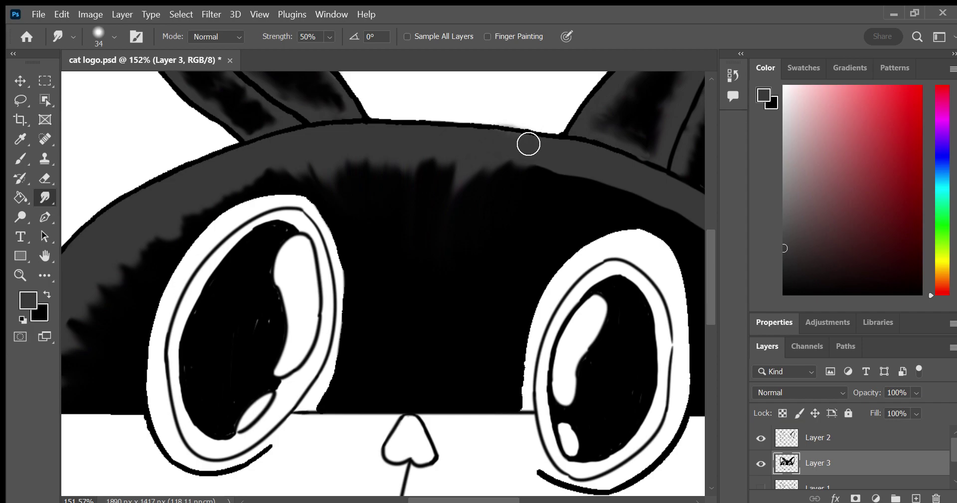
{"action": "key", "text": "z"}
{"action": "key", "text": "h"}
{"action": "left_click_drag", "start_coordinate": [234, 272], "coordinate": [54, 337]}
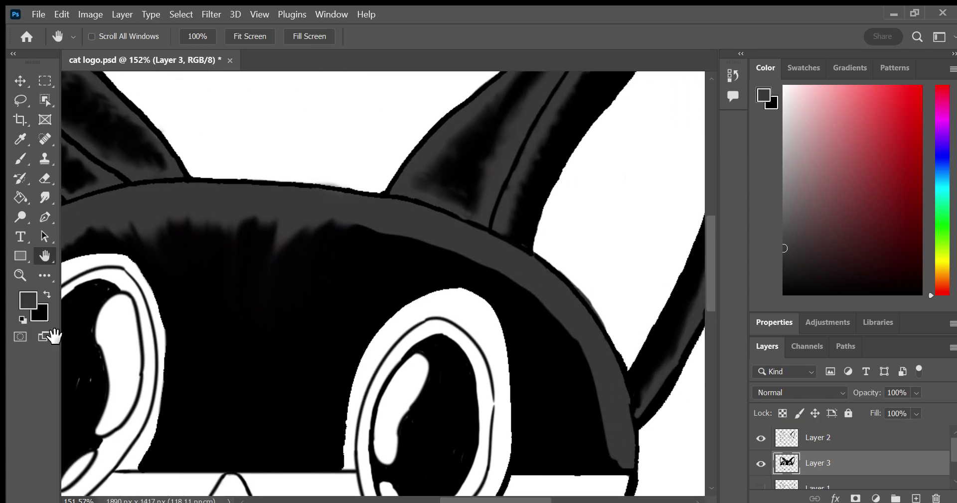
{"action": "key", "text": "r"}
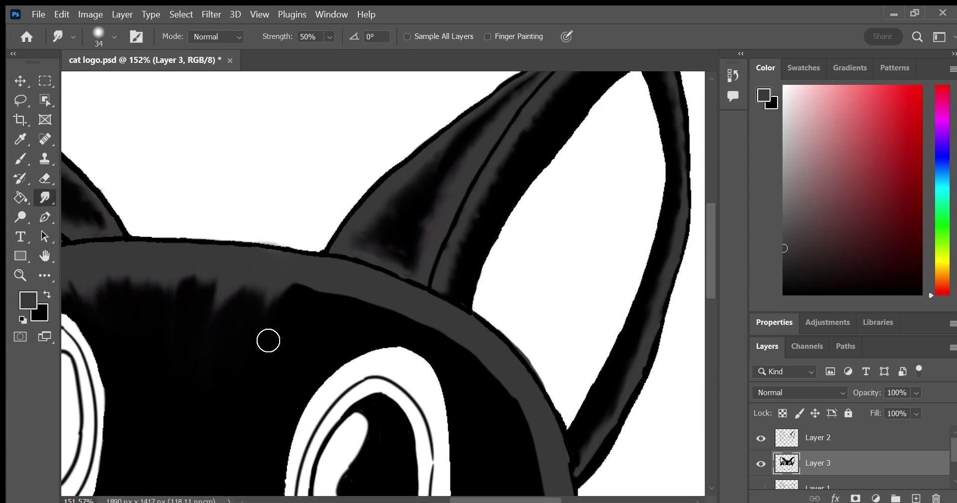
{"action": "left_click_drag", "start_coordinate": [316, 335], "coordinate": [291, 374]}
{"action": "mouse_move", "coordinate": [363, 293]}
{"action": "left_mouse_down"}
{"action": "mouse_move", "coordinate": [326, 288]}
{"action": "mouse_move", "coordinate": [402, 322]}
{"action": "mouse_move", "coordinate": [444, 312]}
{"action": "mouse_move", "coordinate": [410, 359]}
{"action": "mouse_move", "coordinate": [476, 379]}
{"action": "mouse_move", "coordinate": [448, 355]}
{"action": "mouse_move", "coordinate": [488, 355]}
{"action": "mouse_move", "coordinate": [477, 404]}
{"action": "mouse_move", "coordinate": [517, 458]}
{"action": "mouse_move", "coordinate": [519, 417]}
{"action": "mouse_move", "coordinate": [524, 481]}
{"action": "mouse_move", "coordinate": [524, 449]}
{"action": "left_mouse_up"}
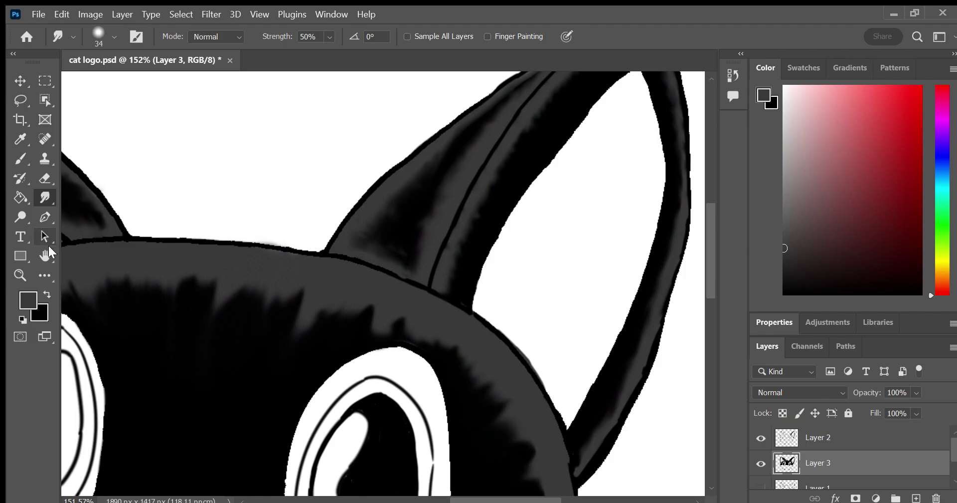
{"action": "left_click_drag", "start_coordinate": [241, 210], "coordinate": [182, 111]}
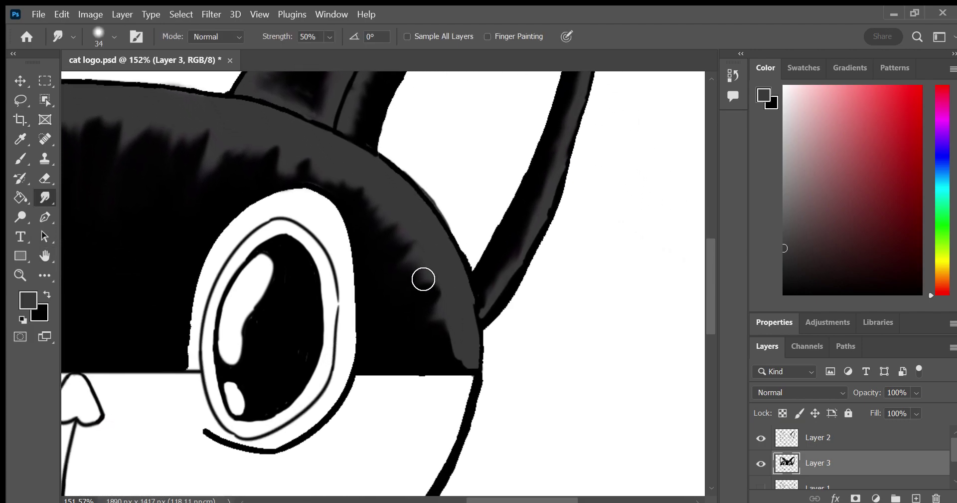
{"action": "mouse_move", "coordinate": [423, 280]}
{"action": "left_mouse_down"}
{"action": "mouse_move", "coordinate": [442, 297]}
{"action": "mouse_move", "coordinate": [451, 354]}
{"action": "mouse_move", "coordinate": [398, 361]}
{"action": "mouse_move", "coordinate": [417, 329]}
{"action": "mouse_move", "coordinate": [421, 282]}
{"action": "mouse_move", "coordinate": [427, 361]}
{"action": "mouse_move", "coordinate": [455, 372]}
{"action": "mouse_move", "coordinate": [399, 250]}
{"action": "mouse_move", "coordinate": [407, 243]}
{"action": "mouse_move", "coordinate": [305, 171]}
{"action": "mouse_move", "coordinate": [322, 178]}
{"action": "mouse_move", "coordinate": [213, 158]}
{"action": "mouse_move", "coordinate": [305, 166]}
{"action": "left_mouse_up"}
Soften the head-top streaks and blend the jagged left band edge into a soft gradient
{"action": "left_click", "coordinate": [45, 255]}
{"action": "left_click_drag", "start_coordinate": [128, 216], "coordinate": [348, 278]}
{"action": "left_click", "coordinate": [44, 197]}
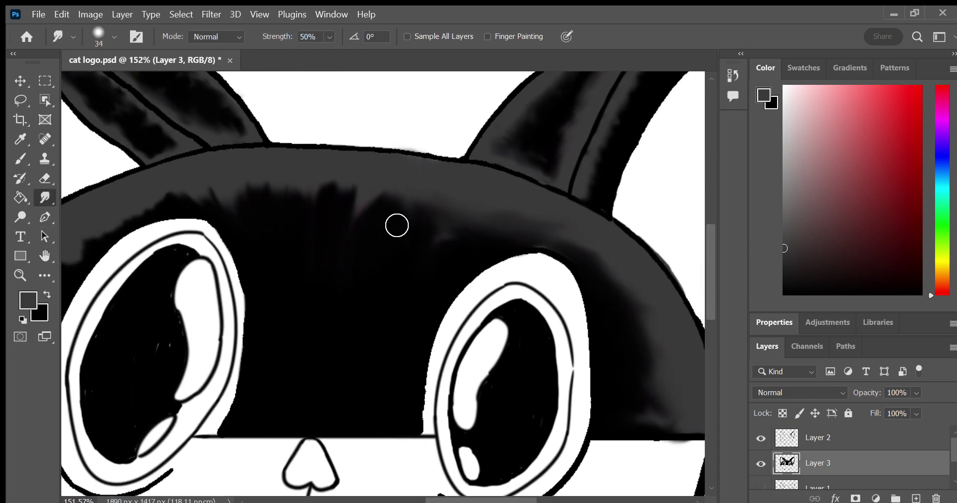
{"action": "mouse_move", "coordinate": [397, 225]}
{"action": "left_mouse_down"}
{"action": "mouse_move", "coordinate": [309, 194]}
{"action": "mouse_move", "coordinate": [436, 213]}
{"action": "mouse_move", "coordinate": [232, 211]}
{"action": "mouse_move", "coordinate": [293, 194]}
{"action": "mouse_move", "coordinate": [214, 188]}
{"action": "mouse_move", "coordinate": [186, 197]}
{"action": "left_mouse_up"}
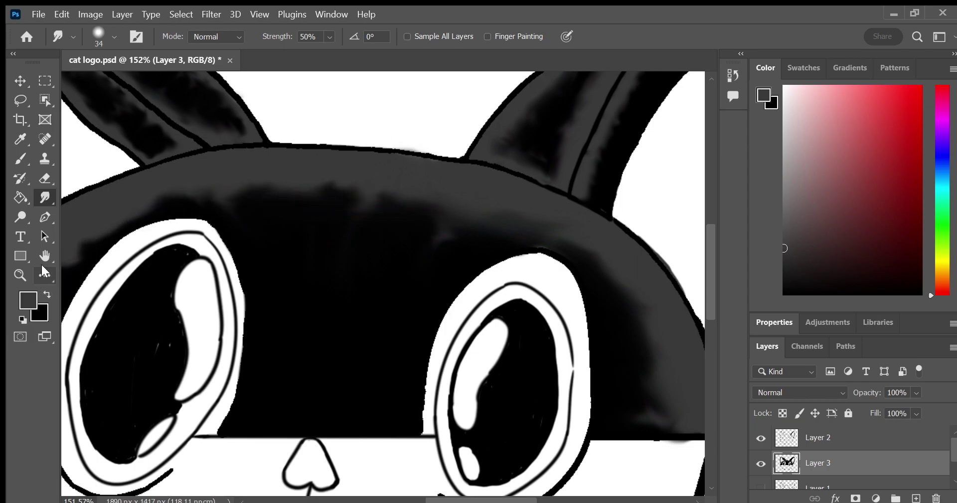
{"action": "left_click_drag", "start_coordinate": [77, 259], "coordinate": [331, 199]}
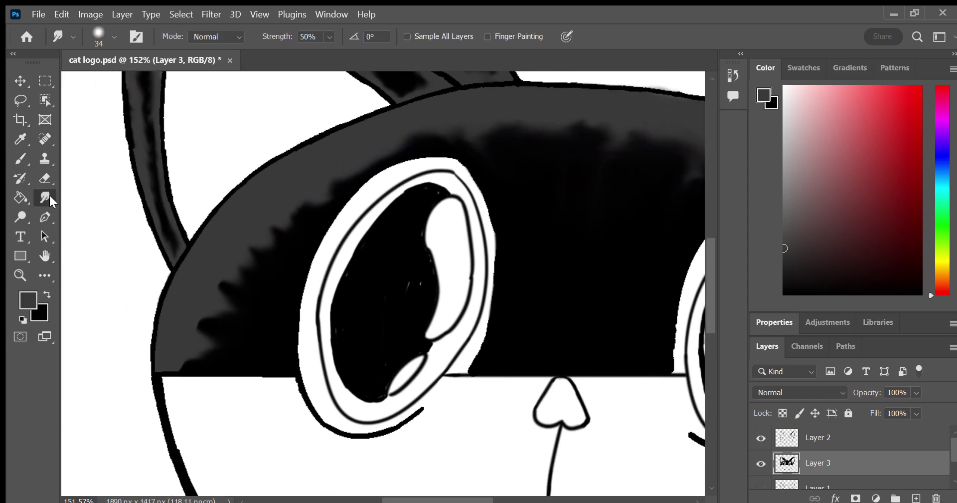
{"action": "mouse_move", "coordinate": [232, 279]}
{"action": "left_mouse_down"}
{"action": "mouse_move", "coordinate": [210, 308]}
{"action": "mouse_move", "coordinate": [193, 364]}
{"action": "mouse_move", "coordinate": [225, 316]}
{"action": "mouse_move", "coordinate": [205, 359]}
{"action": "left_mouse_up"}
{"action": "left_click", "coordinate": [20, 274]}
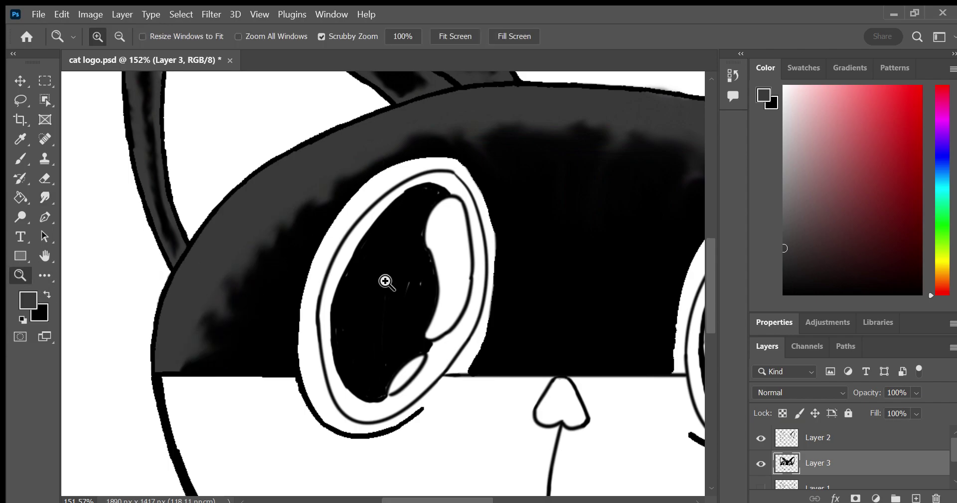
{"action": "left_click_drag", "start_coordinate": [387, 279], "coordinate": [370, 298]}
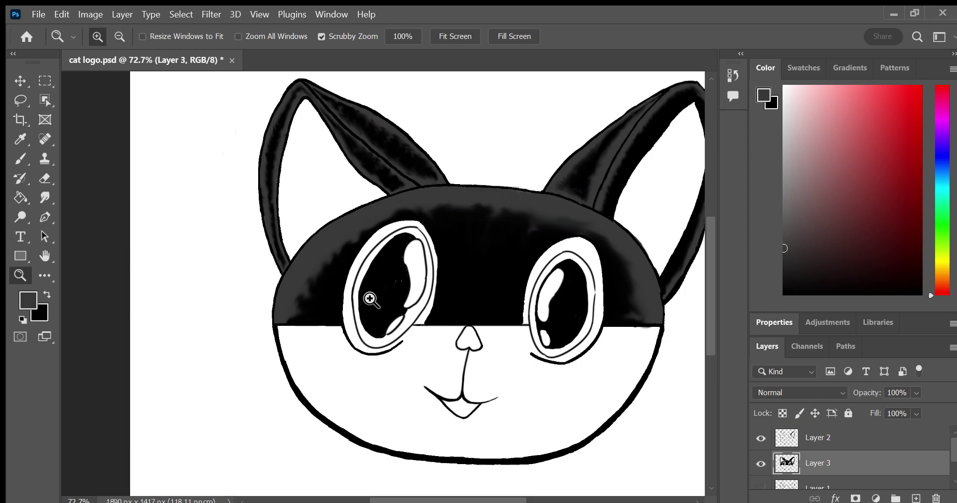
Shrink the brush to a fine tip, target Layer 2 and sample a cyan foreground colour
{"action": "left_click_drag", "start_coordinate": [284, 424], "coordinate": [299, 426]}
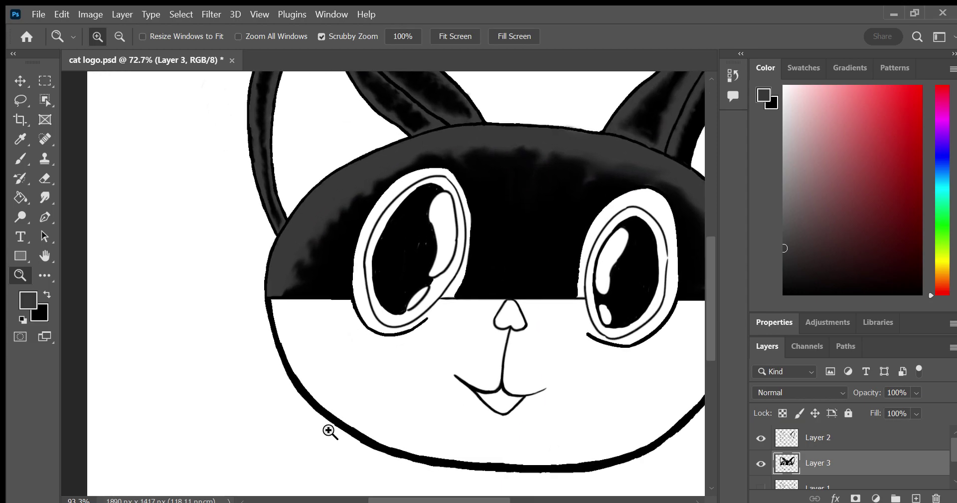
{"action": "left_click_drag", "start_coordinate": [257, 380], "coordinate": [211, 359]}
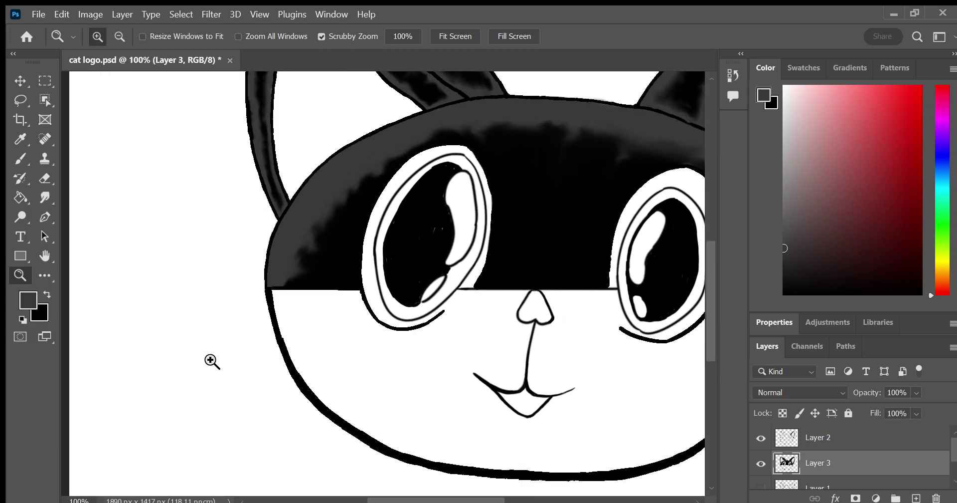
{"action": "left_click", "coordinate": [20, 159]}
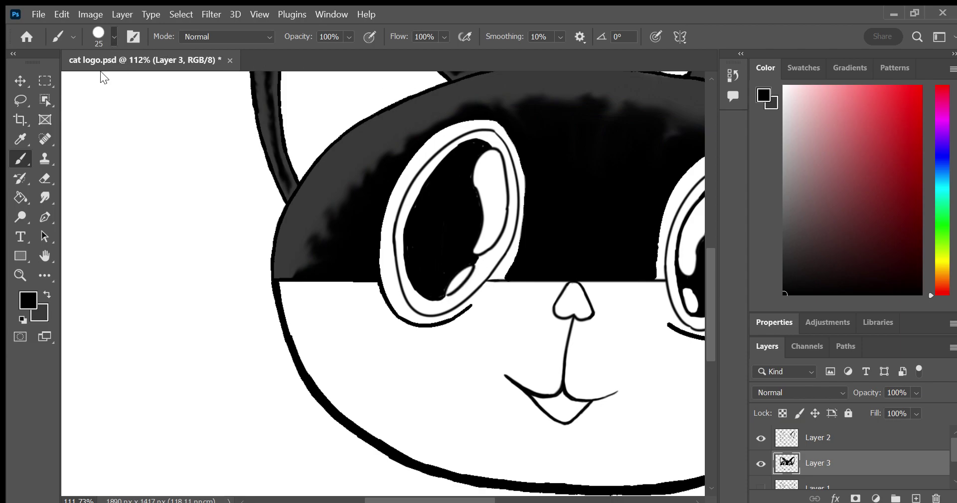
{"action": "key", "text": "bracketleft"}
{"action": "key", "text": "bracketleft"}
{"action": "key", "text": "bracketleft"}
{"action": "left_click", "coordinate": [831, 441]}
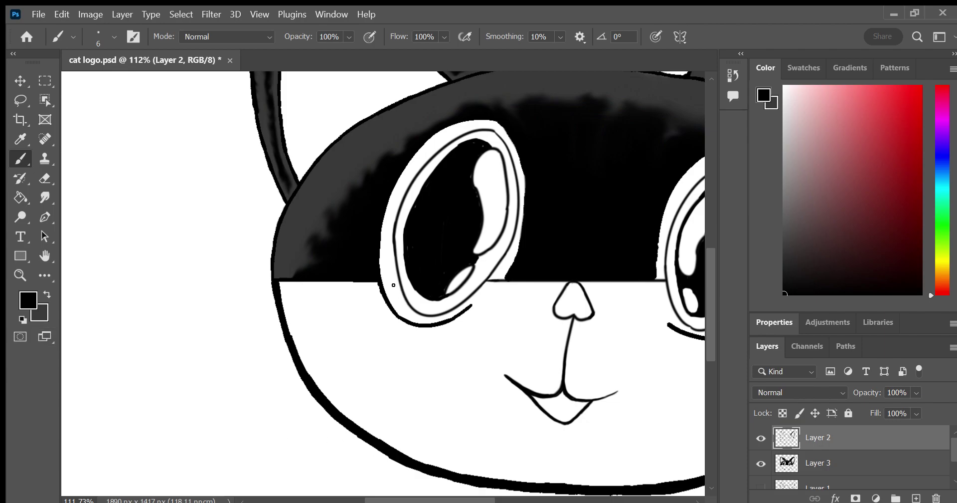
{"action": "left_click", "coordinate": [47, 293]}
{"action": "key", "text": "i"}
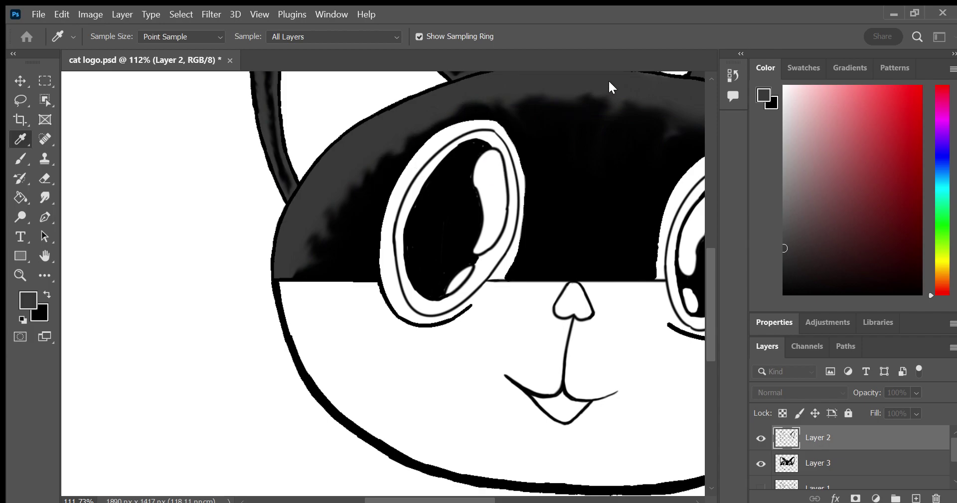
{"action": "key", "text": "b"}
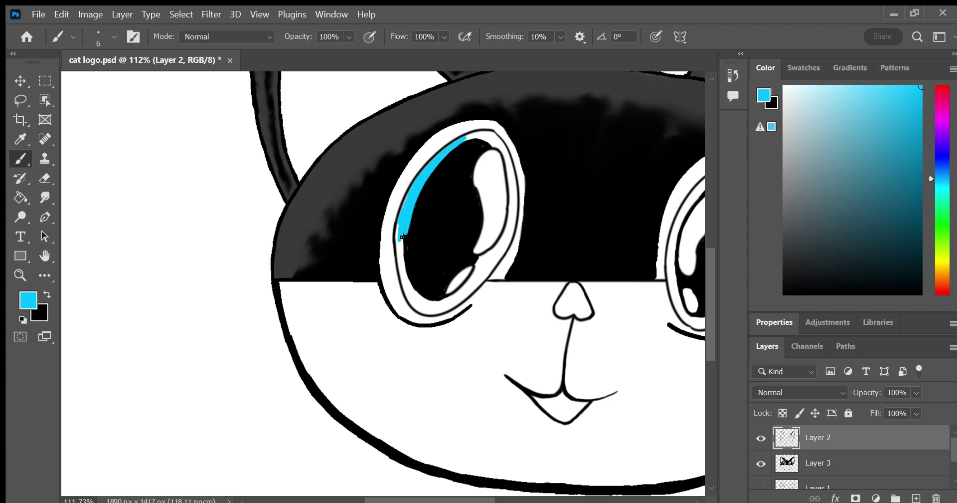
Extend the cyan arc down the left eye's inner white band
{"action": "key", "text": "z"}
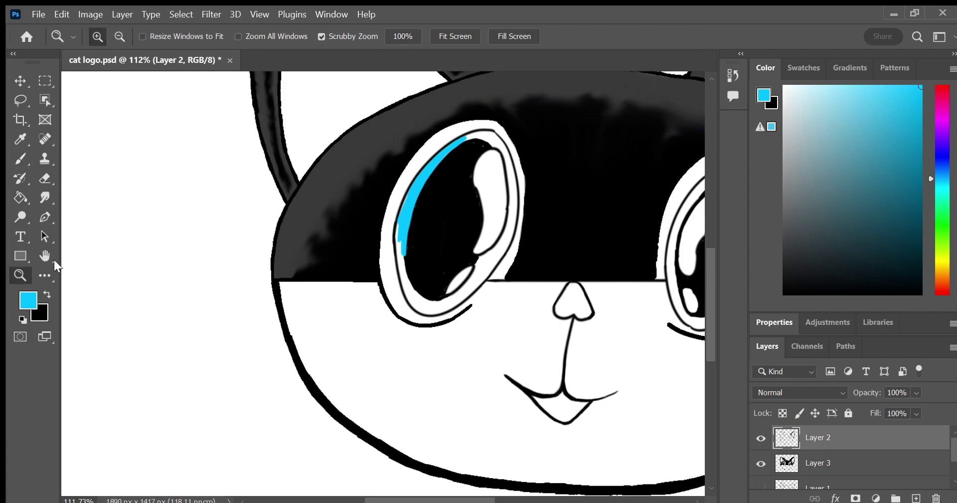
{"action": "left_click_drag", "start_coordinate": [473, 246], "coordinate": [507, 250]}
{"action": "key", "text": "b"}
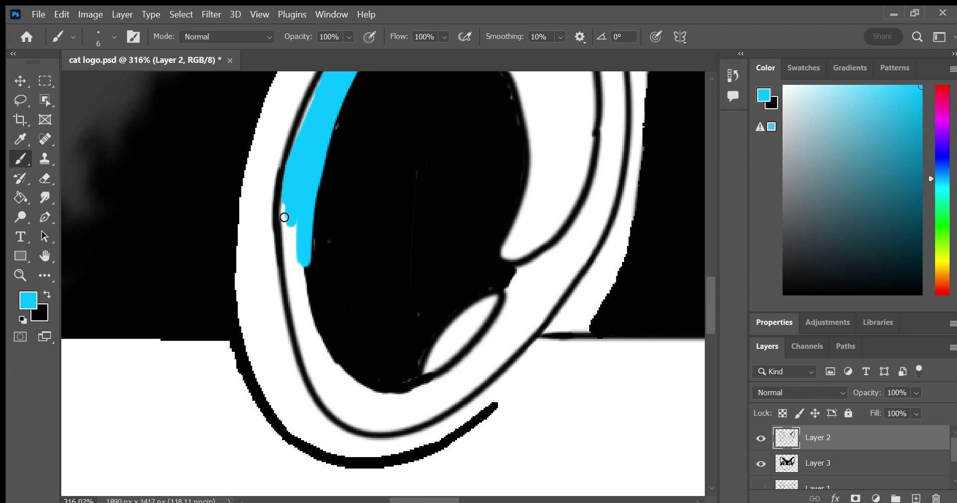
{"action": "mouse_move", "coordinate": [284, 217]}
{"action": "left_mouse_down"}
{"action": "mouse_move", "coordinate": [285, 197]}
{"action": "mouse_move", "coordinate": [298, 274]}
{"action": "left_mouse_up"}
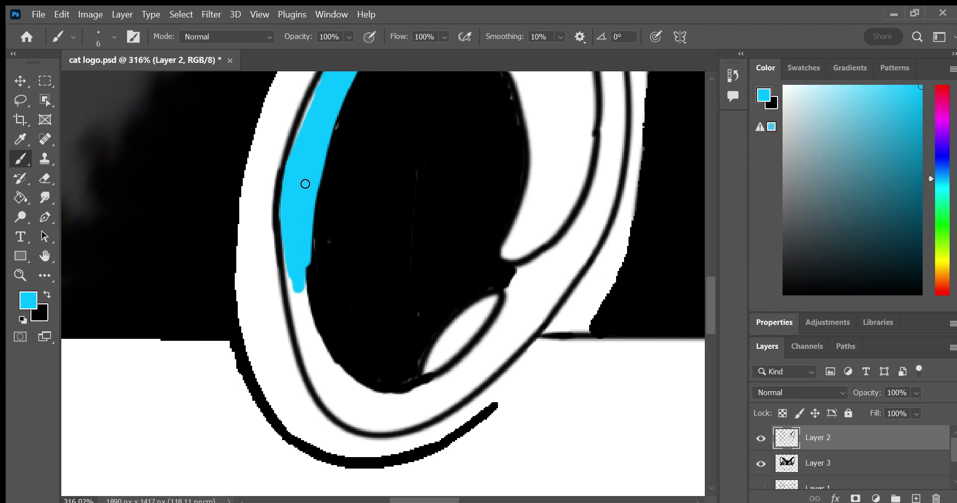
{"action": "left_click_drag", "start_coordinate": [305, 183], "coordinate": [315, 333]}
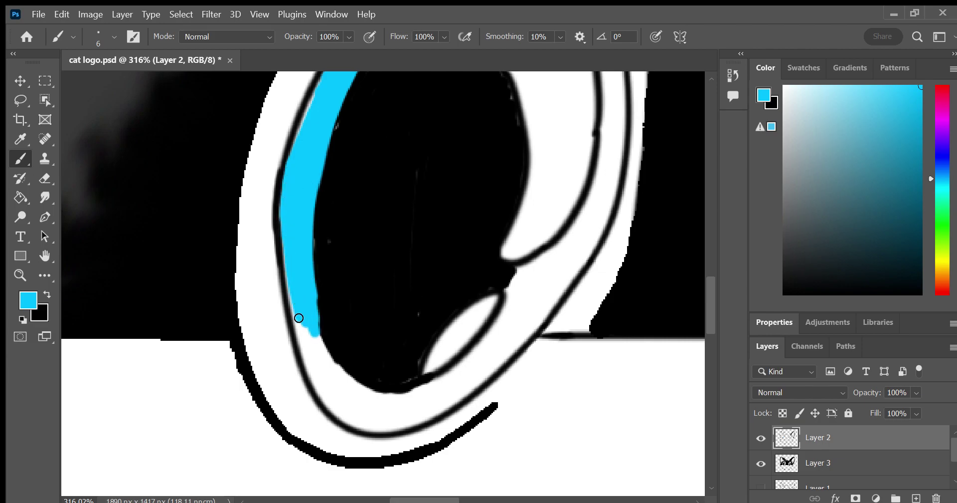
{"action": "left_click", "coordinate": [47, 294]}
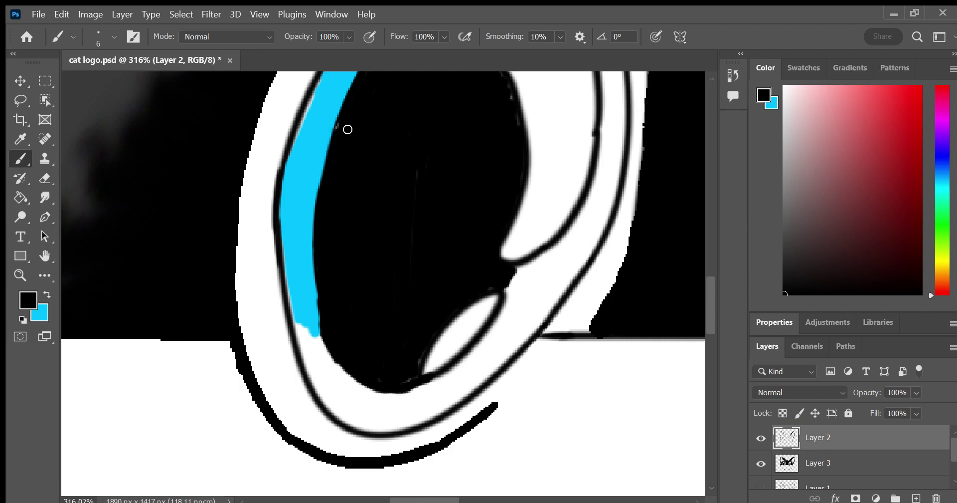
{"action": "key", "text": "x"}
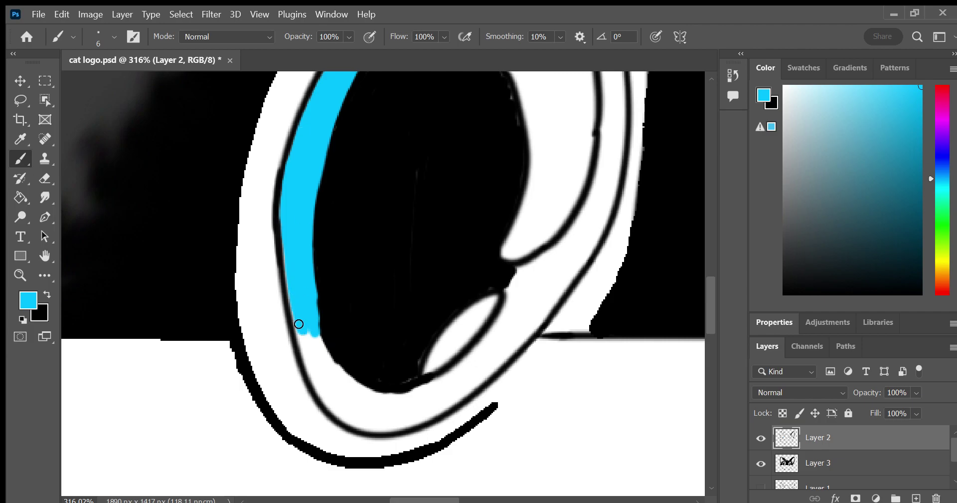
Widen the cyan band along the inner edge and fill its bottom end
{"action": "left_click_drag", "start_coordinate": [294, 296], "coordinate": [310, 366]}
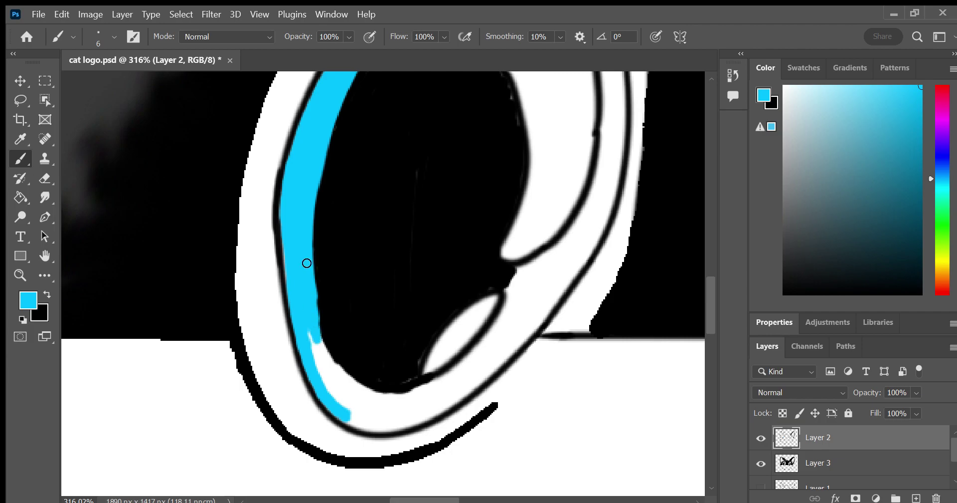
{"action": "left_click_drag", "start_coordinate": [319, 321], "coordinate": [324, 344]}
{"action": "mouse_move", "coordinate": [313, 304]}
{"action": "left_mouse_down"}
{"action": "mouse_move", "coordinate": [337, 398]}
{"action": "mouse_move", "coordinate": [355, 411]}
{"action": "mouse_move", "coordinate": [359, 391]}
{"action": "mouse_move", "coordinate": [336, 374]}
{"action": "mouse_move", "coordinate": [348, 381]}
{"action": "left_mouse_up"}
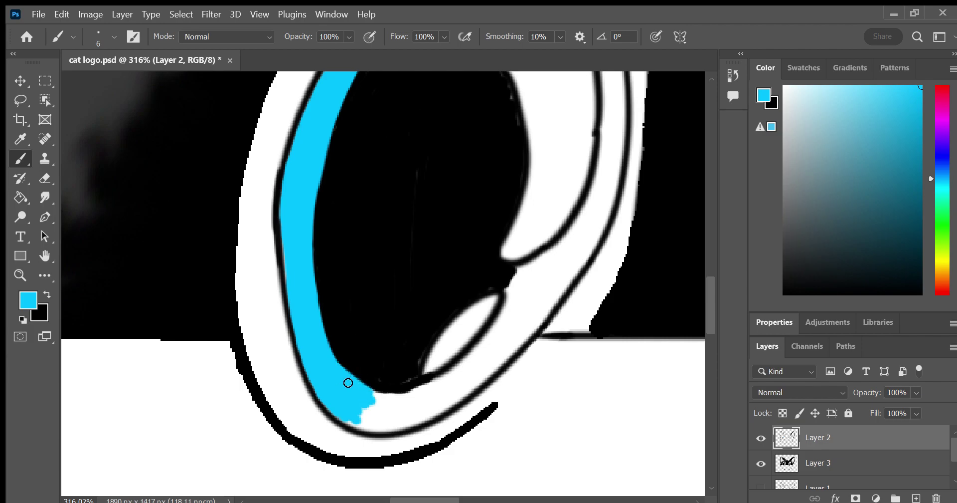
{"action": "left_click_drag", "start_coordinate": [316, 325], "coordinate": [316, 230]}
{"action": "left_click_drag", "start_coordinate": [314, 270], "coordinate": [314, 207]}
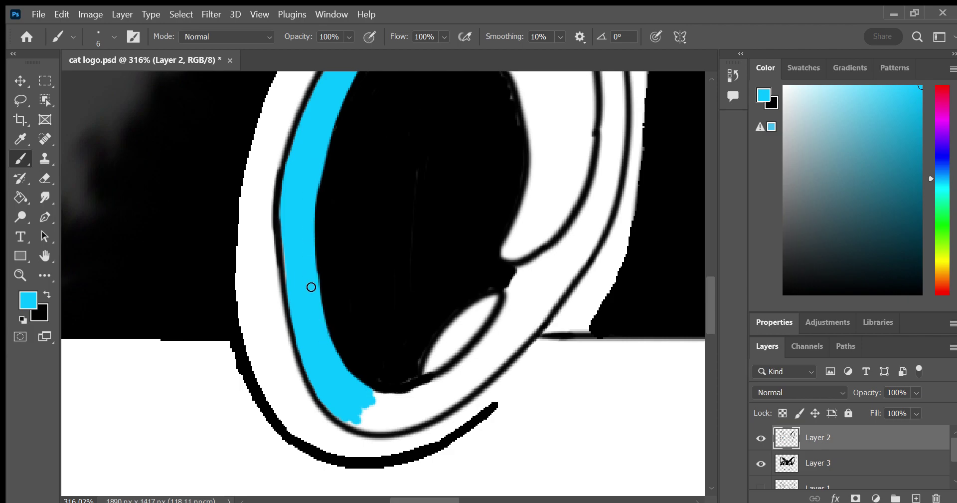
{"action": "left_click_drag", "start_coordinate": [311, 286], "coordinate": [314, 199]}
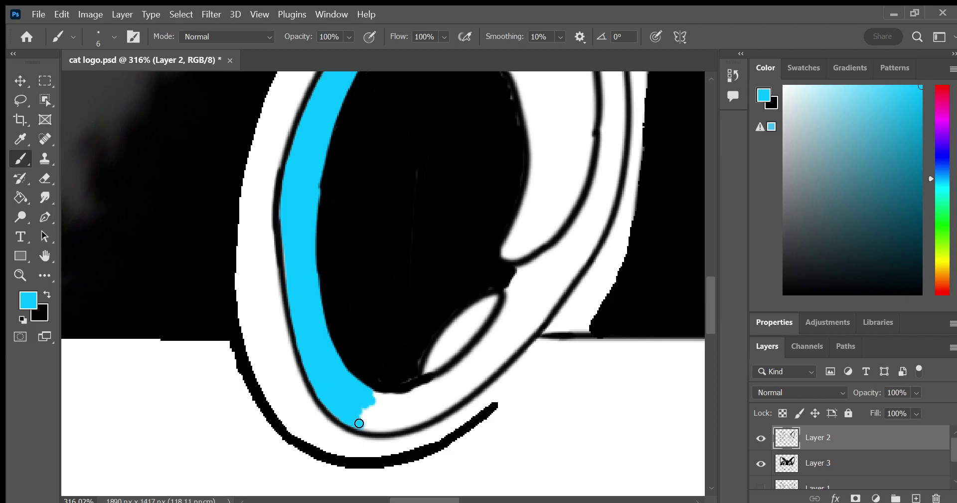
{"action": "left_click_drag", "start_coordinate": [359, 423], "coordinate": [378, 397]}
{"action": "key", "text": "x"}
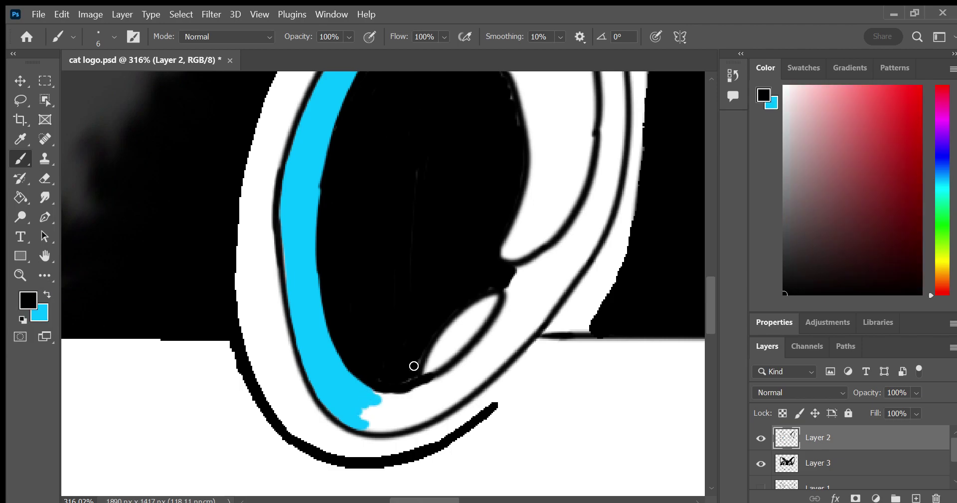
{"action": "key", "text": "x"}
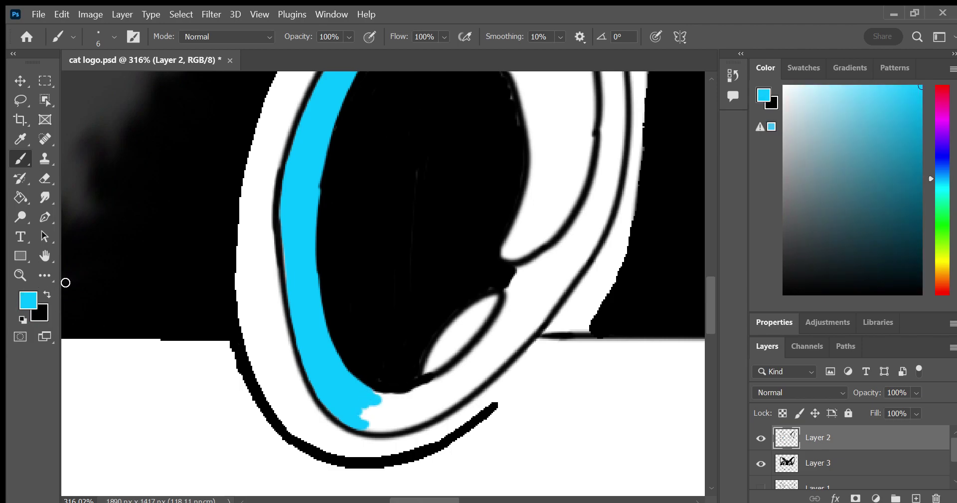
{"action": "mouse_move", "coordinate": [385, 401]}
{"action": "left_mouse_down"}
{"action": "mouse_move", "coordinate": [367, 394]}
{"action": "mouse_move", "coordinate": [432, 390]}
{"action": "mouse_move", "coordinate": [489, 342]}
{"action": "mouse_move", "coordinate": [434, 387]}
{"action": "left_mouse_up"}
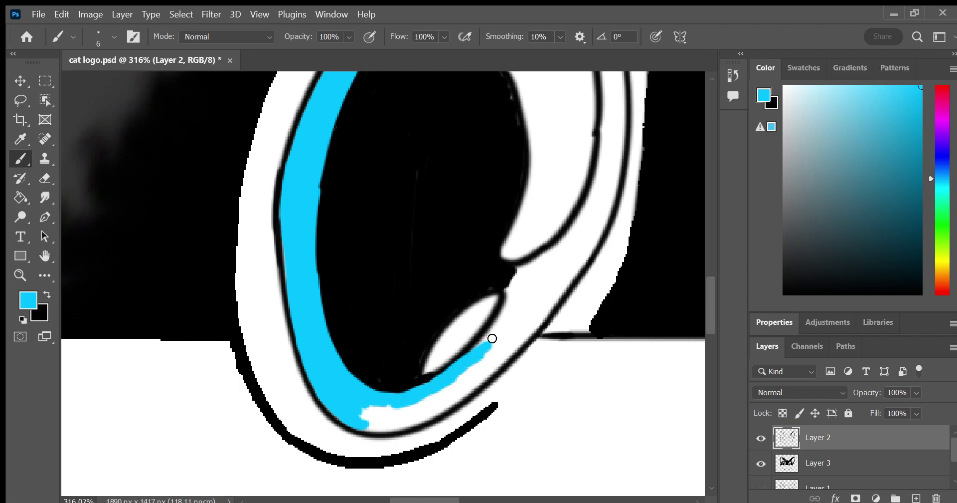
Carry the cyan band up the ring's right side and cover the remaining white patches
{"action": "mouse_move", "coordinate": [489, 339]}
{"action": "left_mouse_down"}
{"action": "mouse_move", "coordinate": [521, 269]}
{"action": "mouse_move", "coordinate": [587, 214]}
{"action": "mouse_move", "coordinate": [604, 166]}
{"action": "left_mouse_up"}
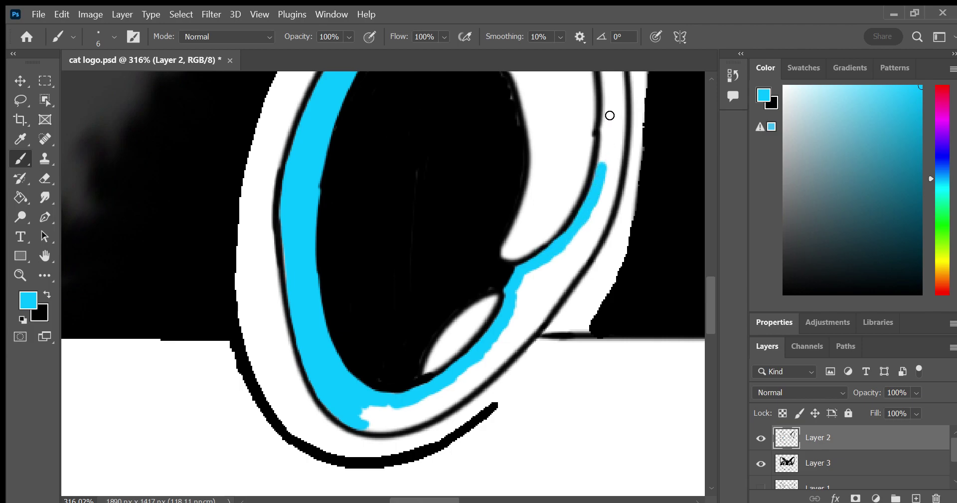
{"action": "left_click_drag", "start_coordinate": [605, 77], "coordinate": [603, 143]}
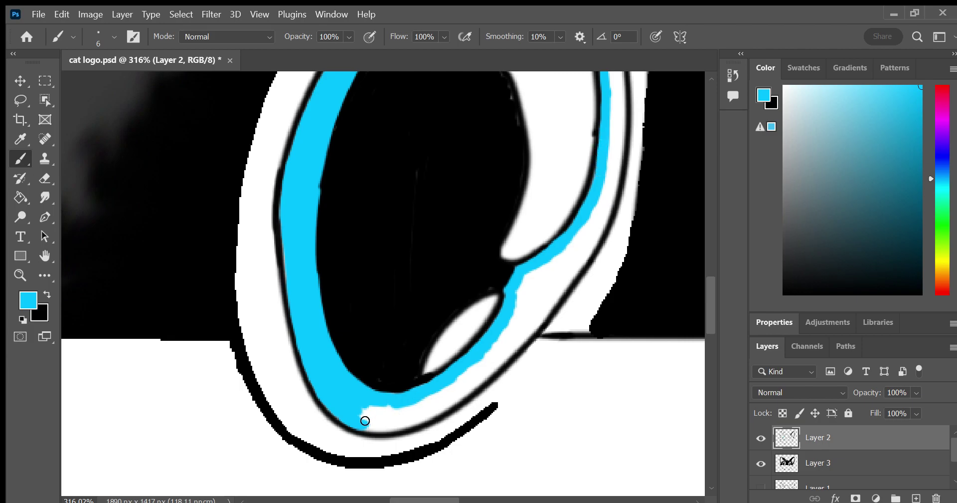
{"action": "mouse_move", "coordinate": [364, 419]}
{"action": "left_mouse_down"}
{"action": "mouse_move", "coordinate": [402, 425]}
{"action": "mouse_move", "coordinate": [458, 396]}
{"action": "mouse_move", "coordinate": [438, 402]}
{"action": "mouse_move", "coordinate": [479, 381]}
{"action": "mouse_move", "coordinate": [492, 348]}
{"action": "mouse_move", "coordinate": [486, 373]}
{"action": "mouse_move", "coordinate": [551, 302]}
{"action": "mouse_move", "coordinate": [615, 184]}
{"action": "mouse_move", "coordinate": [616, 103]}
{"action": "mouse_move", "coordinate": [595, 222]}
{"action": "mouse_move", "coordinate": [573, 231]}
{"action": "mouse_move", "coordinate": [553, 284]}
{"action": "mouse_move", "coordinate": [525, 286]}
{"action": "mouse_move", "coordinate": [541, 274]}
{"action": "left_mouse_up"}
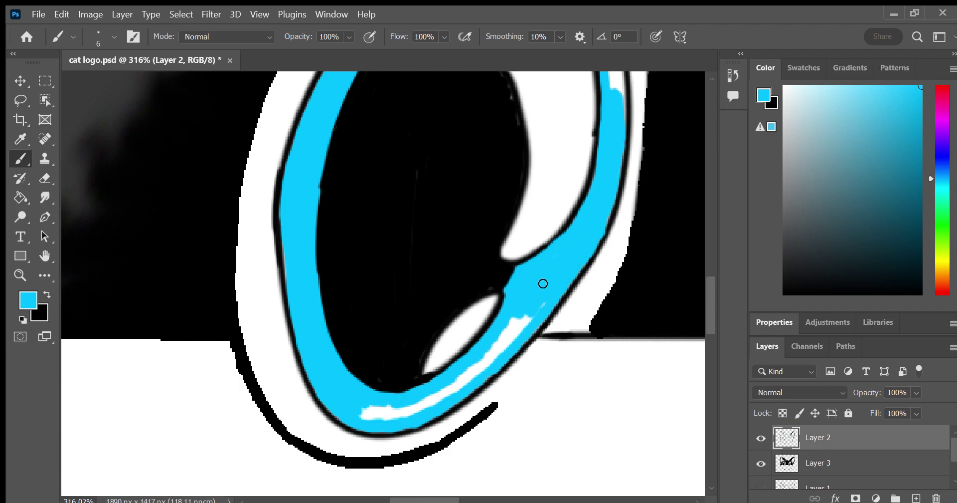
{"action": "mouse_move", "coordinate": [515, 335]}
{"action": "left_mouse_down"}
{"action": "mouse_move", "coordinate": [434, 400]}
{"action": "mouse_move", "coordinate": [370, 408]}
{"action": "mouse_move", "coordinate": [393, 414]}
{"action": "mouse_move", "coordinate": [382, 413]}
{"action": "left_mouse_up"}
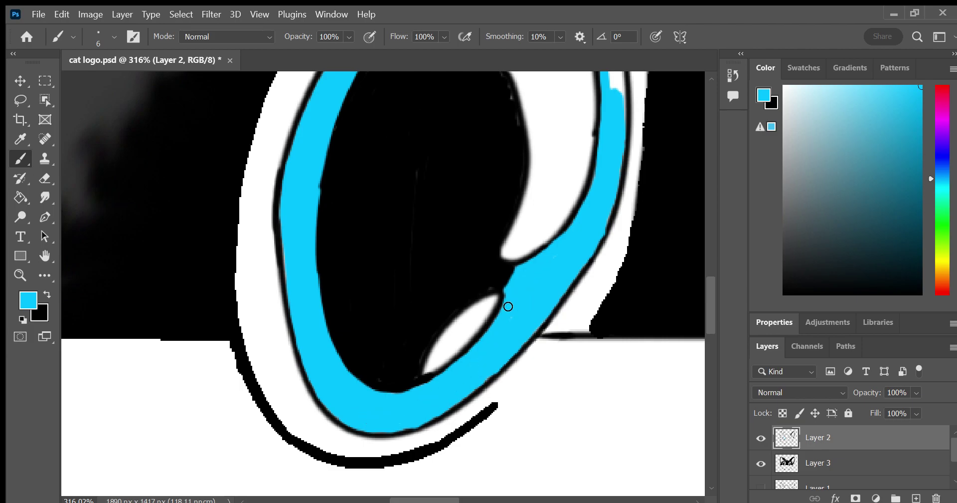
{"action": "left_click_drag", "start_coordinate": [507, 293], "coordinate": [509, 310]}
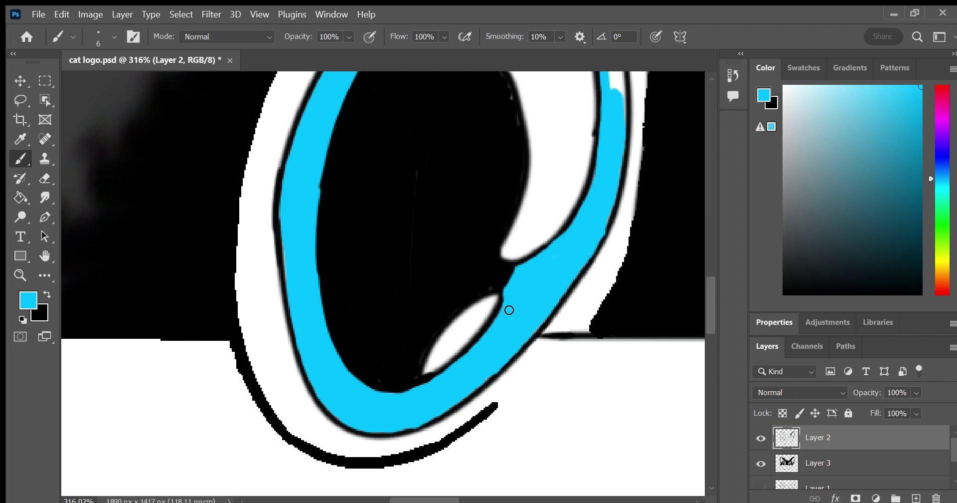
Paint the cyan band over the eye ring's top and down its right side, undoing a stray stroke
{"action": "left_click", "coordinate": [45, 255]}
{"action": "left_click_drag", "start_coordinate": [164, 273], "coordinate": [117, 448]}
{"action": "left_click", "coordinate": [21, 158]}
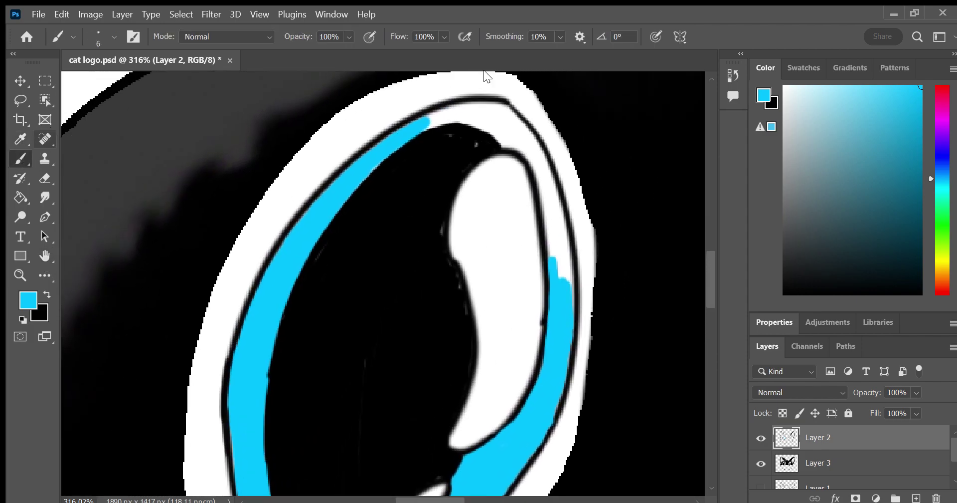
{"action": "mouse_move", "coordinate": [419, 126]}
{"action": "left_mouse_down"}
{"action": "mouse_move", "coordinate": [503, 109]}
{"action": "mouse_move", "coordinate": [547, 158]}
{"action": "left_mouse_up"}
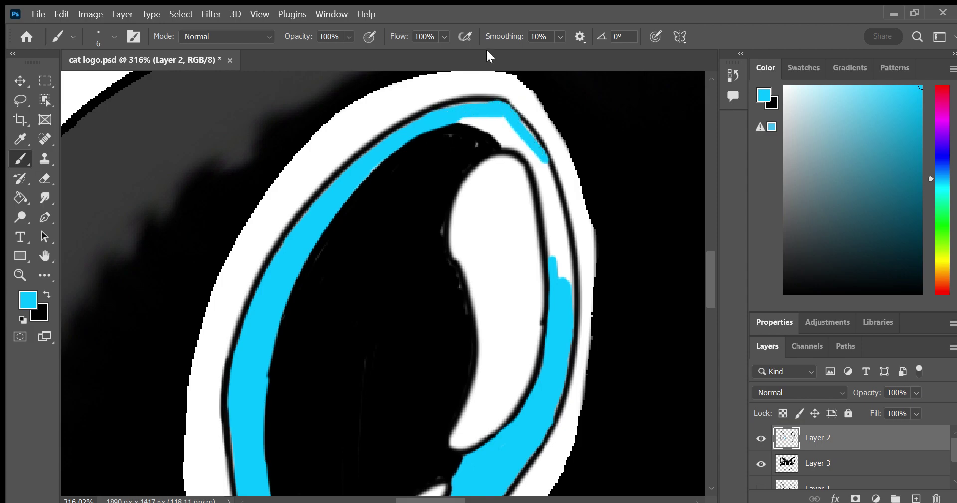
{"action": "key", "text": "ctrl+z"}
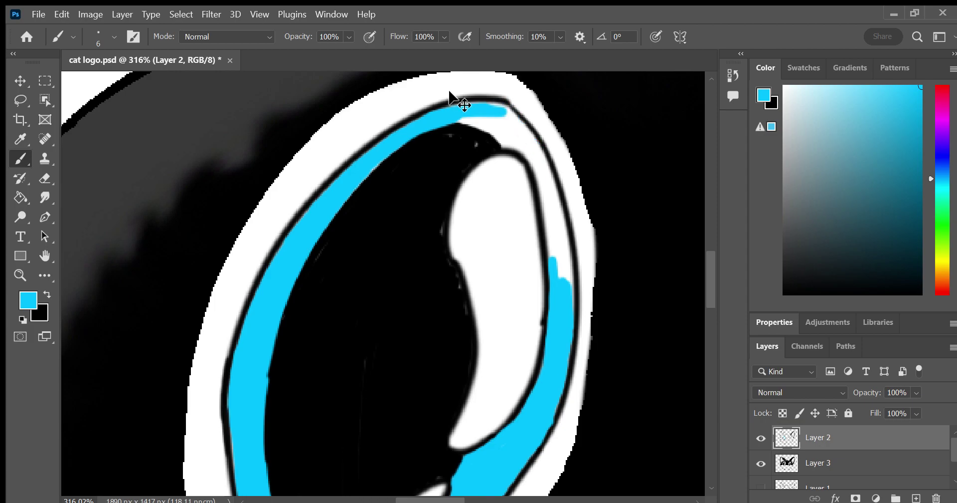
{"action": "left_click_drag", "start_coordinate": [493, 106], "coordinate": [523, 135]}
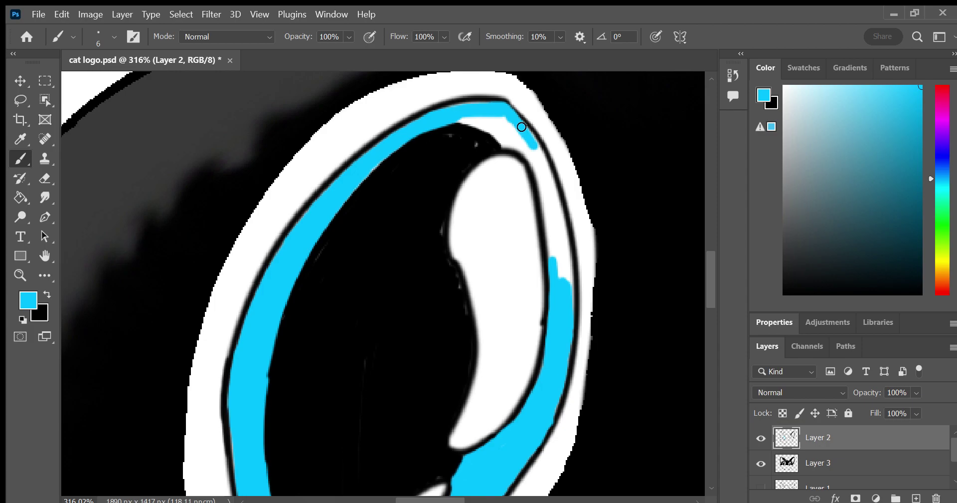
{"action": "left_click_drag", "start_coordinate": [522, 127], "coordinate": [541, 155]}
{"action": "mouse_move", "coordinate": [539, 155]}
{"action": "left_mouse_down"}
{"action": "mouse_move", "coordinate": [557, 200]}
{"action": "mouse_move", "coordinate": [561, 273]}
{"action": "mouse_move", "coordinate": [527, 142]}
{"action": "mouse_move", "coordinate": [477, 125]}
{"action": "mouse_move", "coordinate": [523, 144]}
{"action": "mouse_move", "coordinate": [479, 118]}
{"action": "mouse_move", "coordinate": [500, 111]}
{"action": "mouse_move", "coordinate": [517, 141]}
{"action": "mouse_move", "coordinate": [509, 141]}
{"action": "left_mouse_up"}
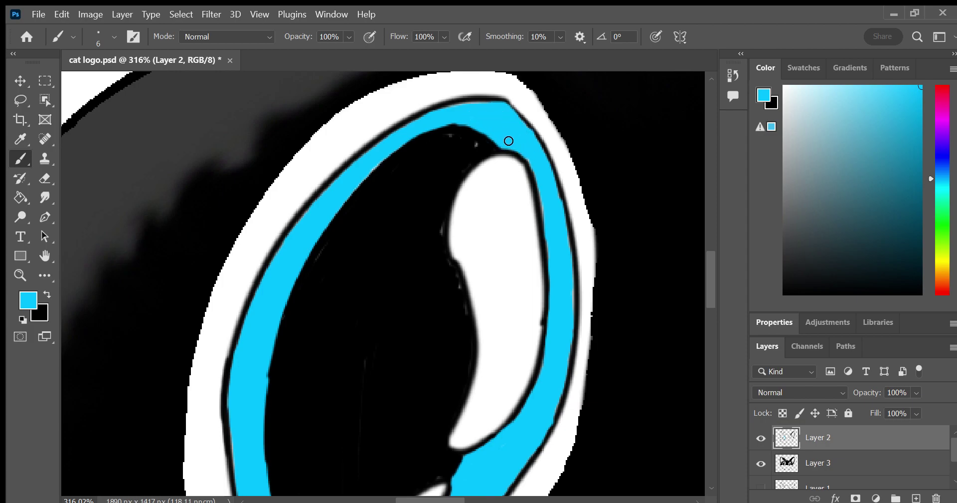
{"action": "left_click", "coordinate": [47, 294]}
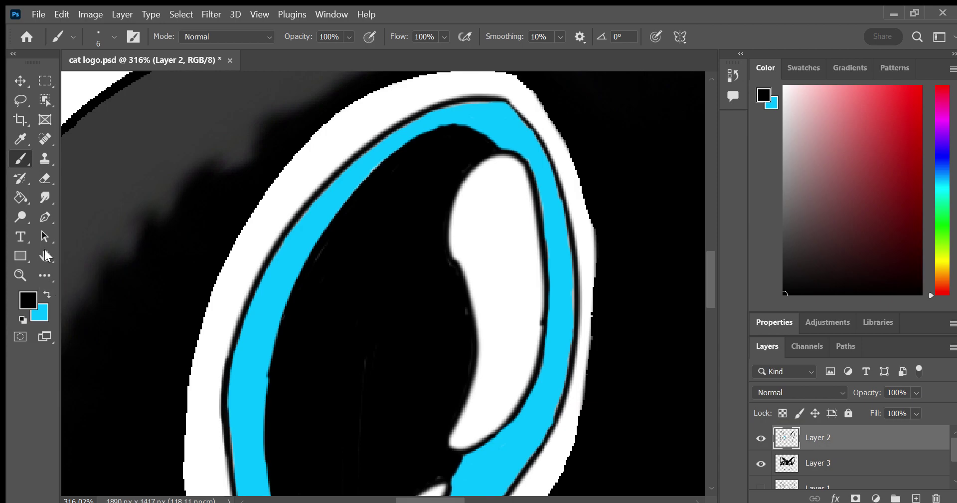
Zoom out and pan to bring the area below the eye and the head's left side into view
{"action": "key", "text": "h"}
{"action": "left_click_drag", "start_coordinate": [161, 338], "coordinate": [157, 313]}
{"action": "scroll", "coordinate": [205, 289], "scroll_direction": "down", "scroll_amount": 5}
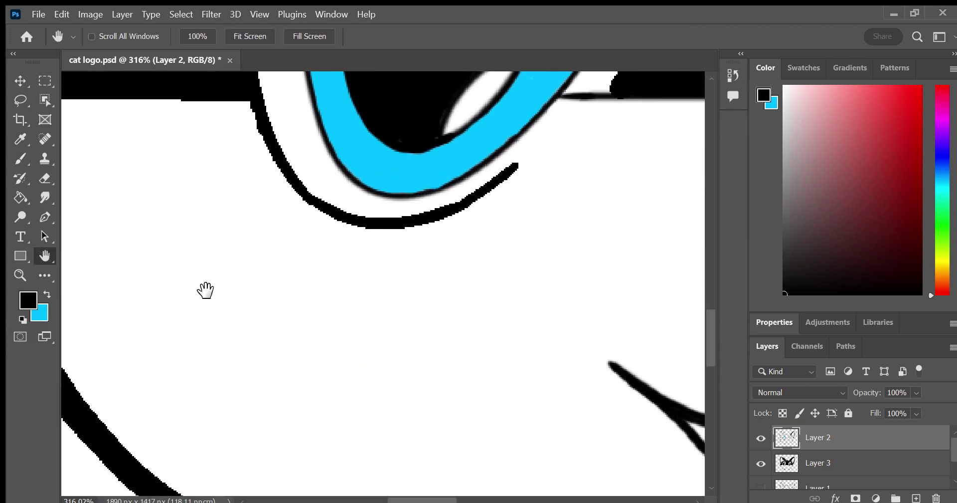
{"action": "scroll", "coordinate": [64, 253], "scroll_direction": "left", "scroll_amount": 1}
{"action": "key", "text": "z"}
{"action": "left_click_drag", "start_coordinate": [244, 269], "coordinate": [213, 271]}
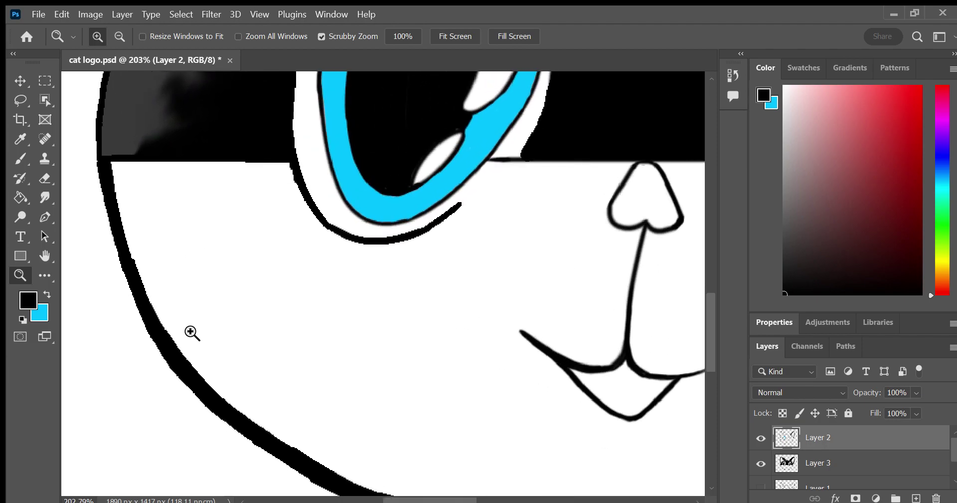
{"action": "left_click", "coordinate": [45, 236]}
{"action": "left_click", "coordinate": [45, 256]}
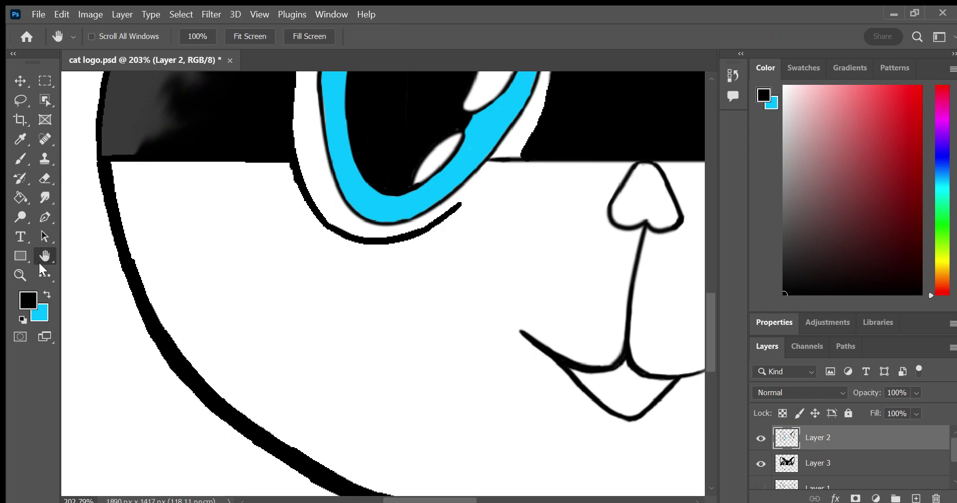
{"action": "left_click", "coordinate": [23, 177]}
{"action": "left_click", "coordinate": [21, 159]}
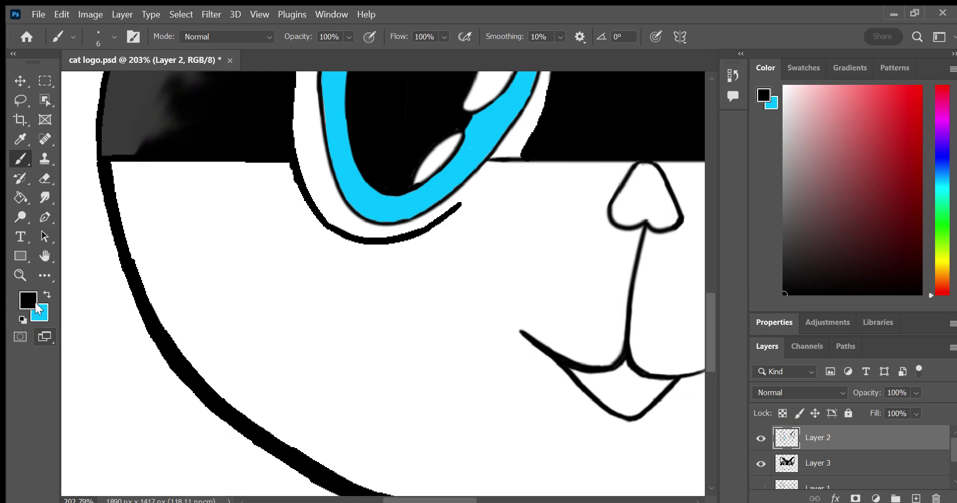
Sample the head's dark grey and brush a short grey line down the left head outline
{"action": "key", "text": "i"}
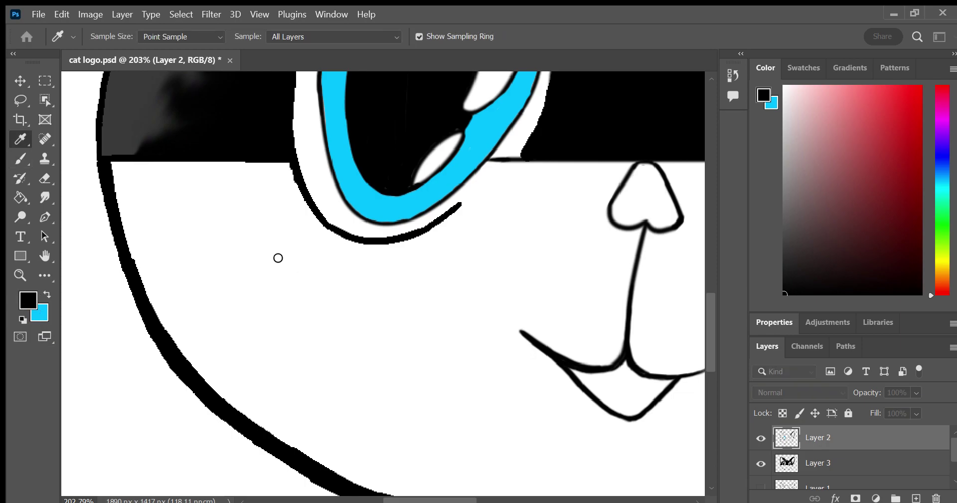
{"action": "key", "text": "b"}
{"action": "left_click", "coordinate": [556, 94], "text": "alt"}
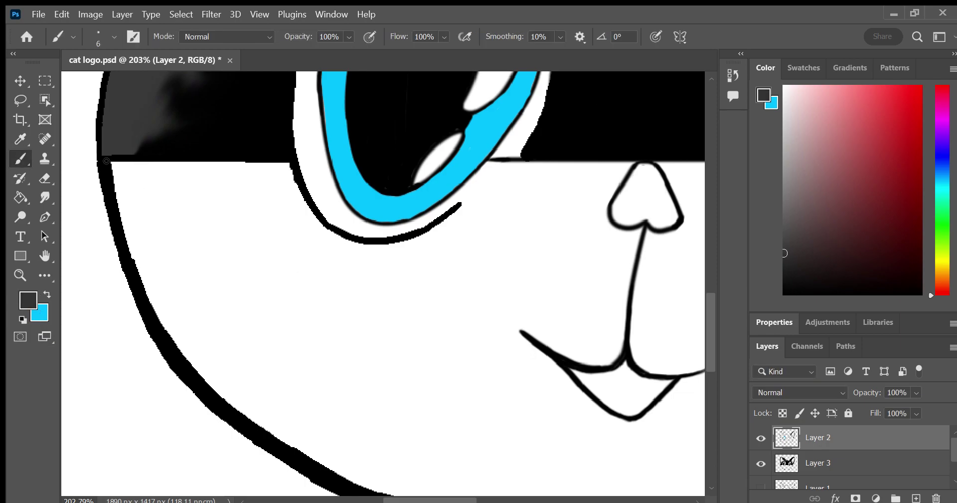
{"action": "key", "text": "i"}
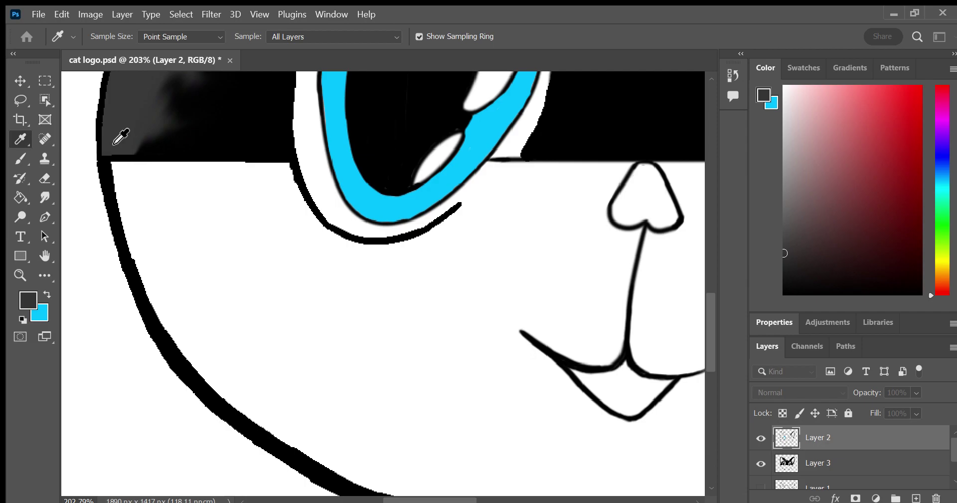
{"action": "key", "text": "b"}
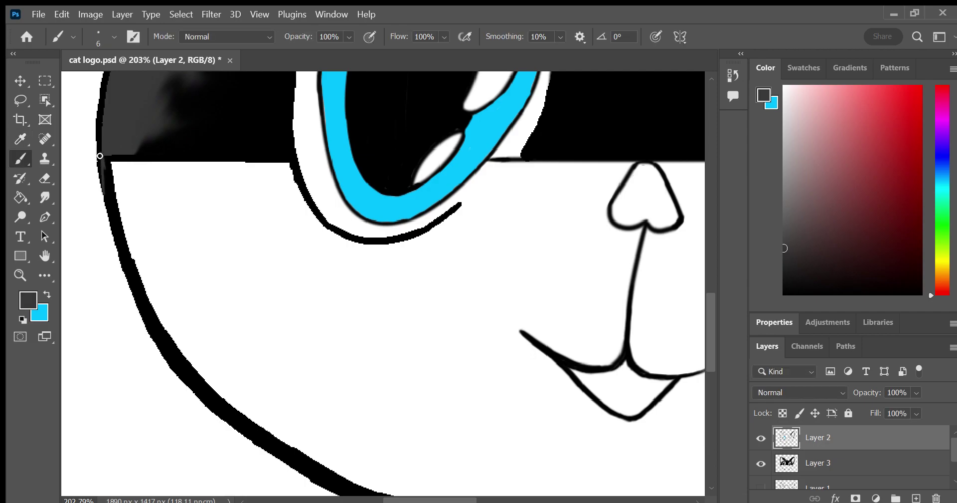
{"action": "left_click_drag", "start_coordinate": [103, 159], "coordinate": [106, 224]}
{"action": "key", "text": "ctrl+z"}
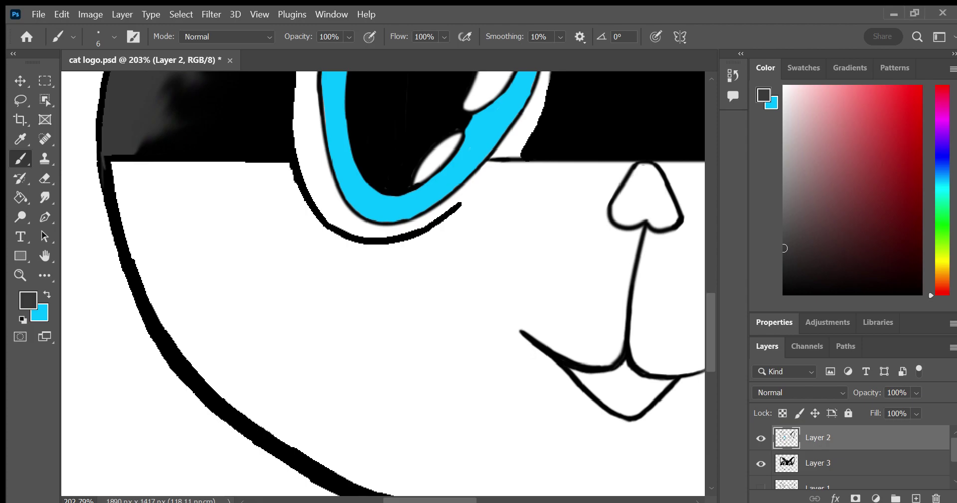
Pan onto the cat's left eye and undo a stray grey brush stroke
{"action": "left_click", "coordinate": [45, 256]}
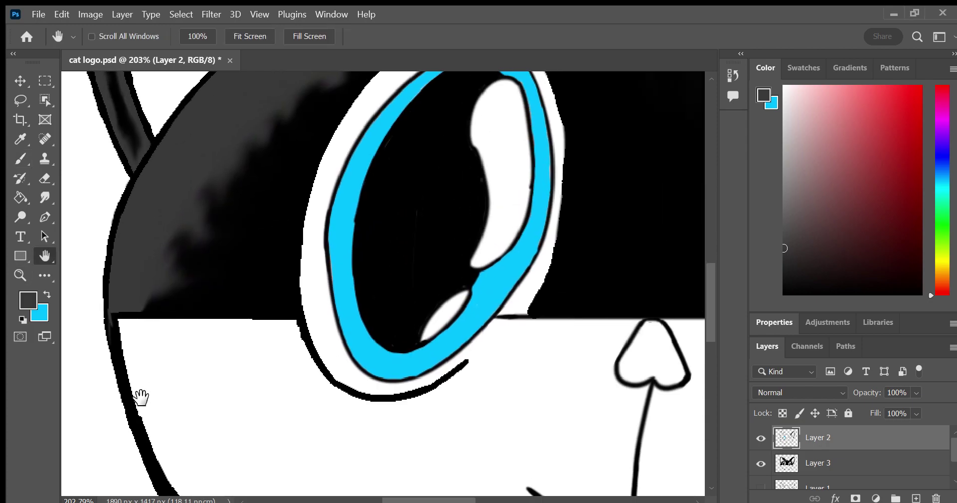
{"action": "left_click_drag", "start_coordinate": [243, 164], "coordinate": [168, 368]}
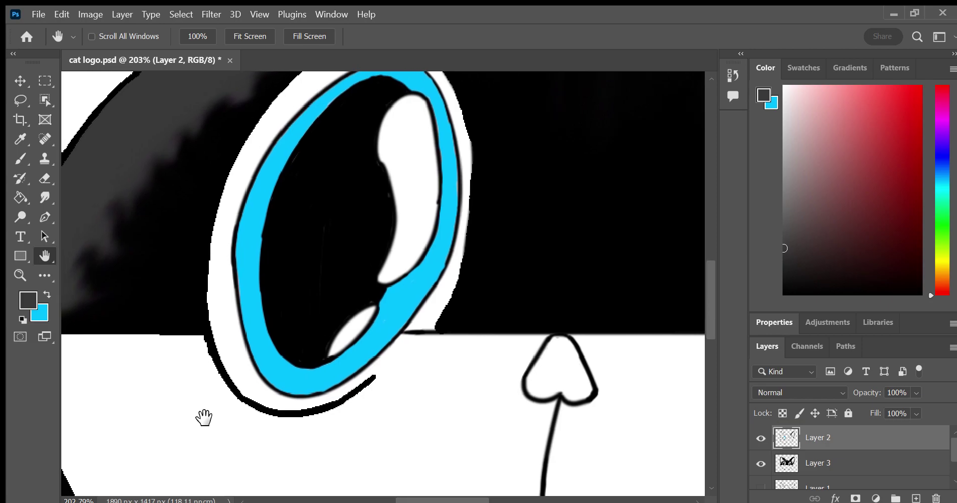
{"action": "left_click", "coordinate": [21, 159]}
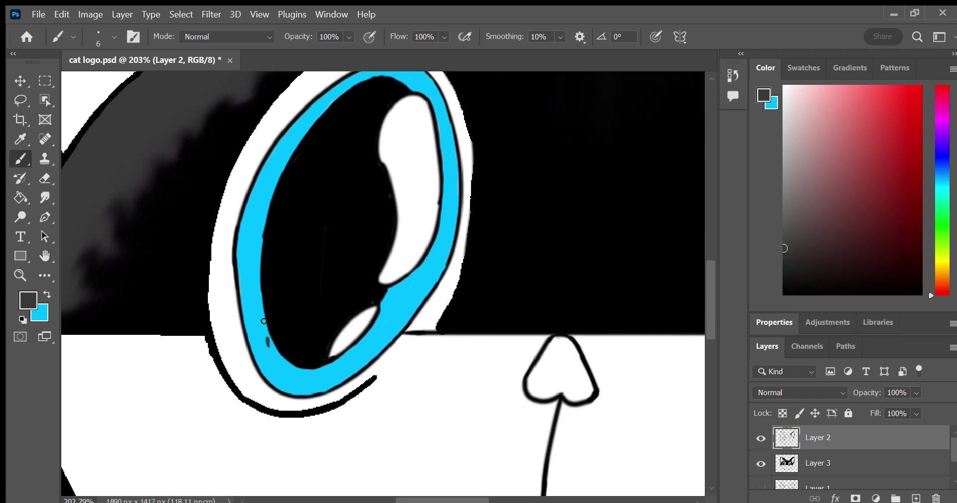
{"action": "left_click_drag", "start_coordinate": [270, 343], "coordinate": [264, 244]}
{"action": "key", "text": "ctrl+z"}
Paint cyan over the pupil's jagged inner edge, from the eye's top down the left side
{"action": "left_click", "coordinate": [46, 293]}
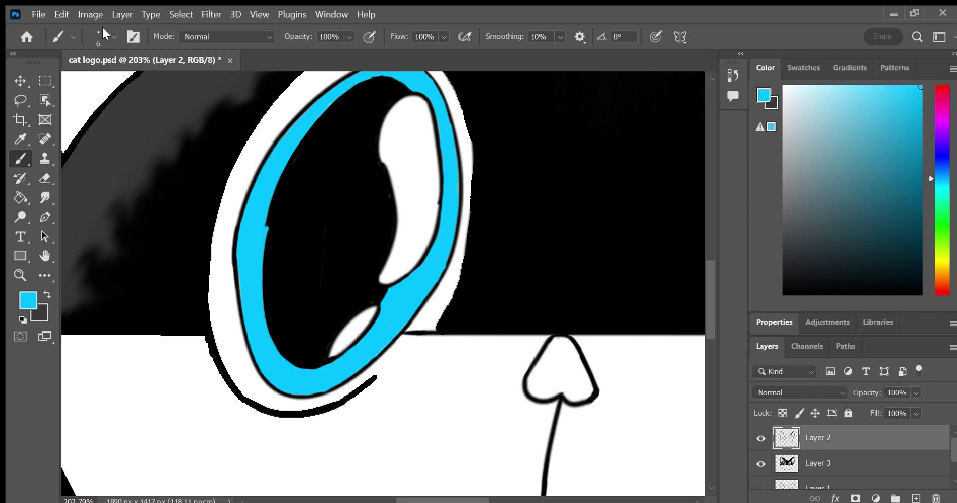
{"action": "key", "text": "bracketright"}
{"action": "key", "text": "bracketright"}
{"action": "key", "text": "bracketright"}
{"action": "mouse_move", "coordinate": [274, 306]}
{"action": "left_mouse_down"}
{"action": "mouse_move", "coordinate": [286, 307]}
{"action": "mouse_move", "coordinate": [327, 160]}
{"action": "mouse_move", "coordinate": [391, 96]}
{"action": "mouse_move", "coordinate": [379, 86]}
{"action": "mouse_move", "coordinate": [386, 89]}
{"action": "mouse_move", "coordinate": [359, 103]}
{"action": "left_mouse_up"}
{"action": "key", "text": "bracketleft"}
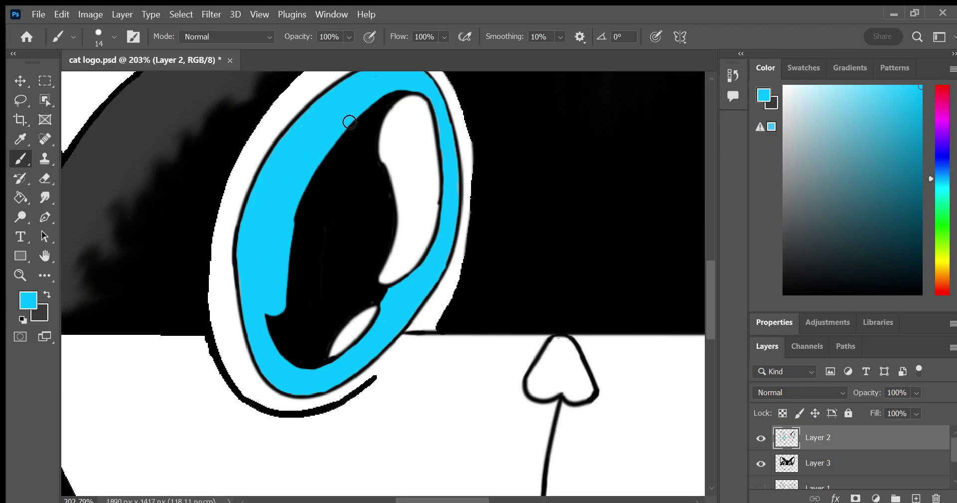
{"action": "mouse_move", "coordinate": [292, 206]}
{"action": "left_mouse_down"}
{"action": "mouse_move", "coordinate": [399, 84]}
{"action": "mouse_move", "coordinate": [331, 143]}
{"action": "left_mouse_up"}
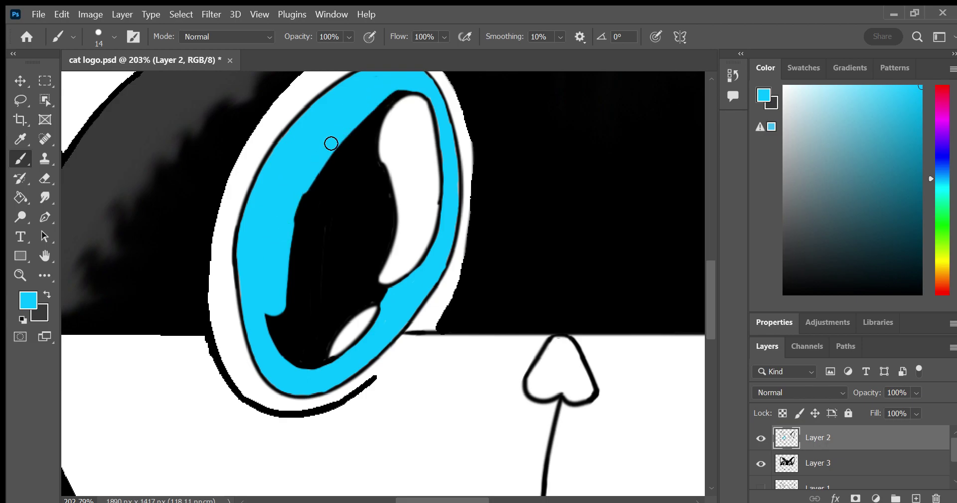
{"action": "mouse_move", "coordinate": [290, 209]}
{"action": "left_mouse_down"}
{"action": "mouse_move", "coordinate": [357, 118]}
{"action": "mouse_move", "coordinate": [305, 188]}
{"action": "mouse_move", "coordinate": [284, 250]}
{"action": "mouse_move", "coordinate": [277, 340]}
{"action": "mouse_move", "coordinate": [293, 220]}
{"action": "mouse_move", "coordinate": [327, 155]}
{"action": "mouse_move", "coordinate": [396, 82]}
{"action": "mouse_move", "coordinate": [371, 108]}
{"action": "mouse_move", "coordinate": [298, 270]}
{"action": "left_mouse_up"}
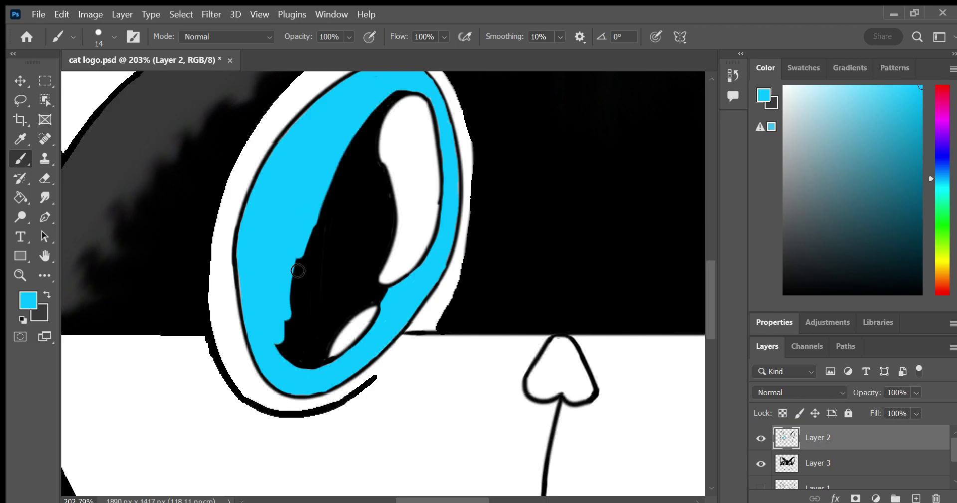
{"action": "mouse_move", "coordinate": [317, 217]}
{"action": "left_mouse_down"}
{"action": "mouse_move", "coordinate": [279, 335]}
{"action": "mouse_move", "coordinate": [287, 348]}
{"action": "mouse_move", "coordinate": [295, 310]}
{"action": "mouse_move", "coordinate": [298, 358]}
{"action": "left_mouse_up"}
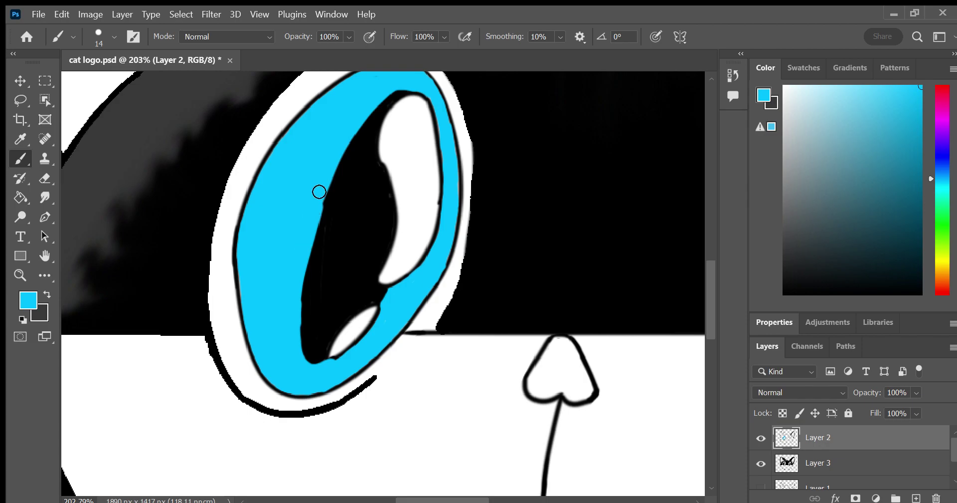
Zoom in on the left eye and erase excess blue along the pupil's inner left edge on Layer 2
{"action": "key", "text": "z"}
{"action": "scroll", "coordinate": [331, 314], "scroll_direction": "down", "scroll_amount": 3}
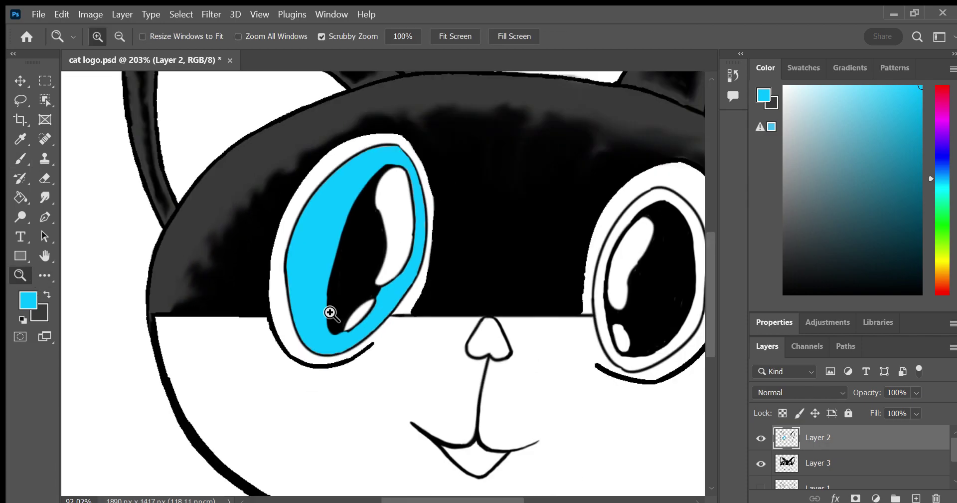
{"action": "scroll", "coordinate": [314, 324], "scroll_direction": "down", "scroll_amount": 3}
{"action": "scroll", "coordinate": [306, 342], "scroll_direction": "down", "scroll_amount": 2}
{"action": "mouse_move", "coordinate": [305, 342]}
{"action": "left_mouse_down"}
{"action": "mouse_move", "coordinate": [329, 370]}
{"action": "mouse_move", "coordinate": [370, 381]}
{"action": "left_mouse_up"}
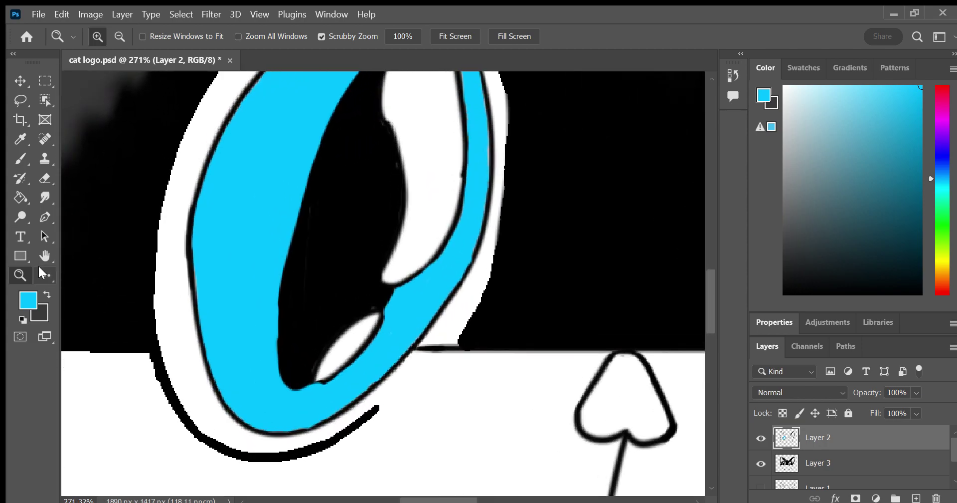
{"action": "key", "text": "x"}
{"action": "left_click", "coordinate": [18, 156]}
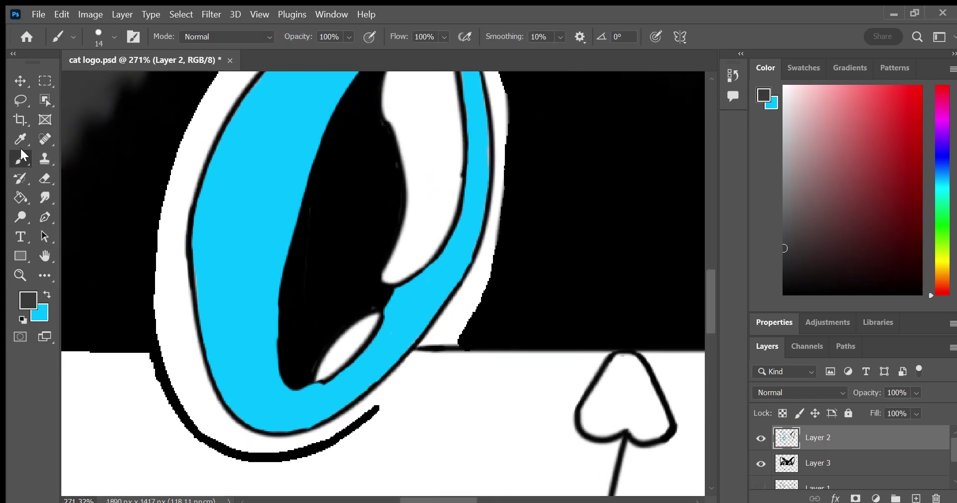
{"action": "left_click", "coordinate": [867, 457]}
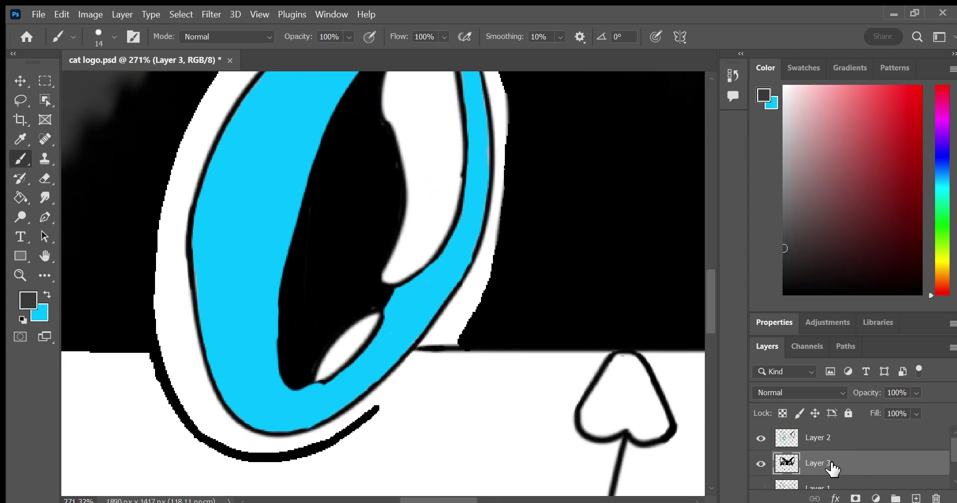
{"action": "left_click", "coordinate": [44, 176]}
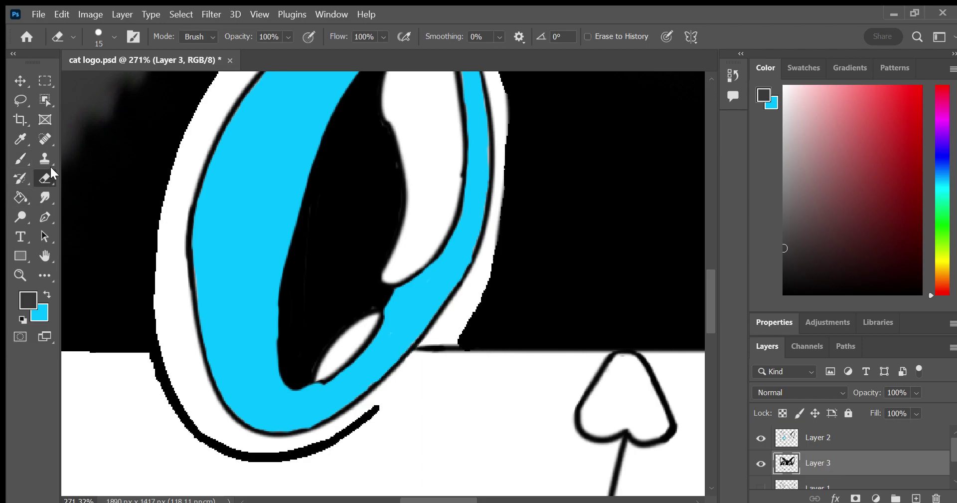
{"action": "left_click", "coordinate": [839, 439]}
{"action": "mouse_move", "coordinate": [295, 378]}
{"action": "left_mouse_down"}
{"action": "mouse_move", "coordinate": [289, 335]}
{"action": "mouse_move", "coordinate": [286, 344]}
{"action": "mouse_move", "coordinate": [327, 121]}
{"action": "left_mouse_up"}
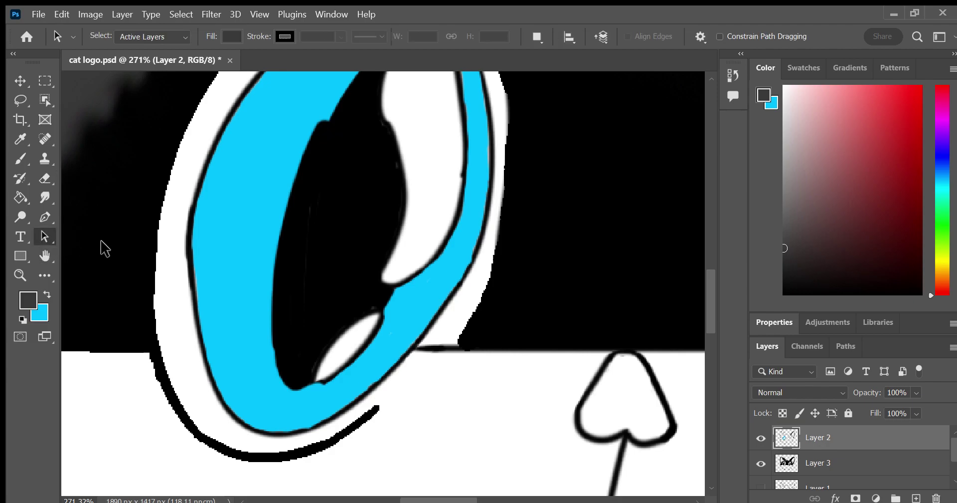
Erase blue from the pupil's upper-left edge and smooth the notch in its left side
{"action": "key", "text": "h"}
{"action": "mouse_move", "coordinate": [100, 274]}
{"action": "left_mouse_down"}
{"action": "mouse_move", "coordinate": [195, 299]}
{"action": "mouse_move", "coordinate": [115, 354]}
{"action": "left_mouse_up"}
{"action": "key", "text": "e"}
{"action": "mouse_move", "coordinate": [333, 260]}
{"action": "left_mouse_down"}
{"action": "mouse_move", "coordinate": [342, 212]}
{"action": "mouse_move", "coordinate": [402, 124]}
{"action": "mouse_move", "coordinate": [390, 132]}
{"action": "mouse_move", "coordinate": [415, 107]}
{"action": "mouse_move", "coordinate": [451, 108]}
{"action": "mouse_move", "coordinate": [436, 91]}
{"action": "mouse_move", "coordinate": [341, 212]}
{"action": "left_mouse_up"}
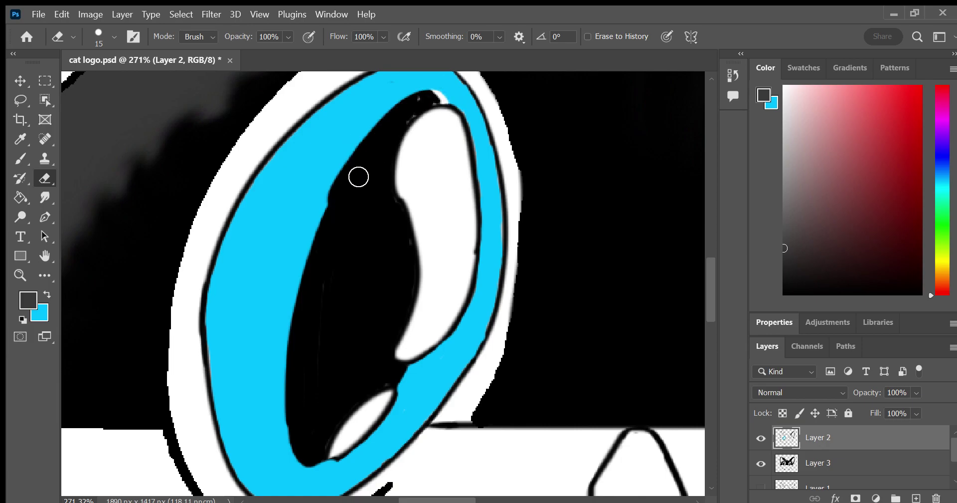
{"action": "left_click_drag", "start_coordinate": [359, 176], "coordinate": [322, 250]}
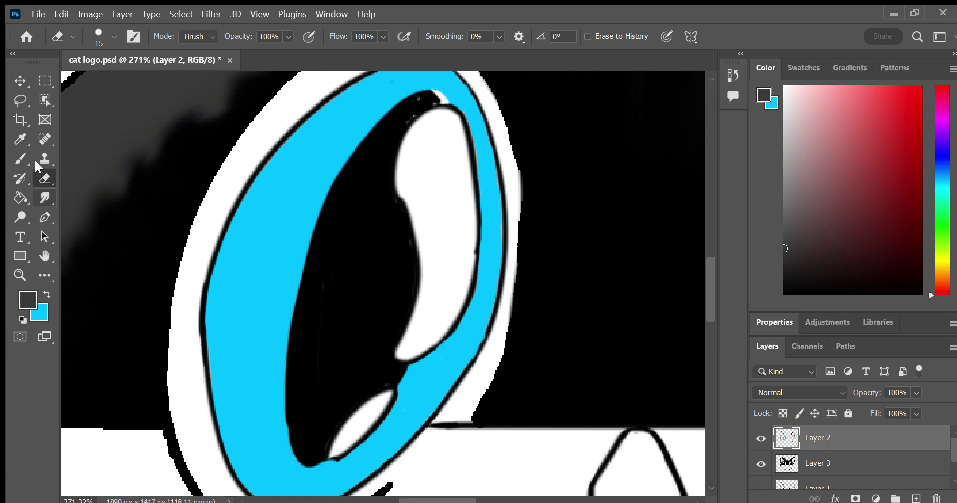
Touch up the pupil in black along its top edge, top-right notch and lower tip
{"action": "left_click", "coordinate": [22, 157]}
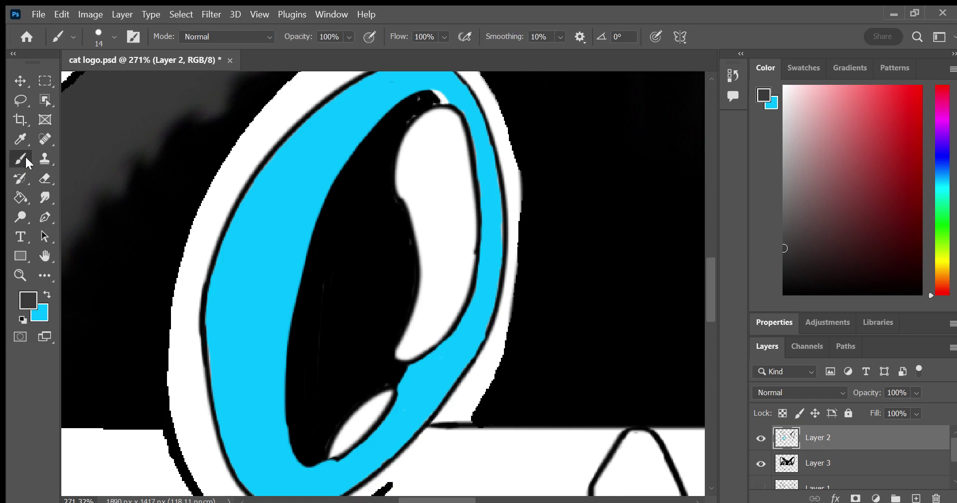
{"action": "left_click", "coordinate": [440, 100]}
{"action": "key", "text": "x"}
{"action": "key", "text": "i"}
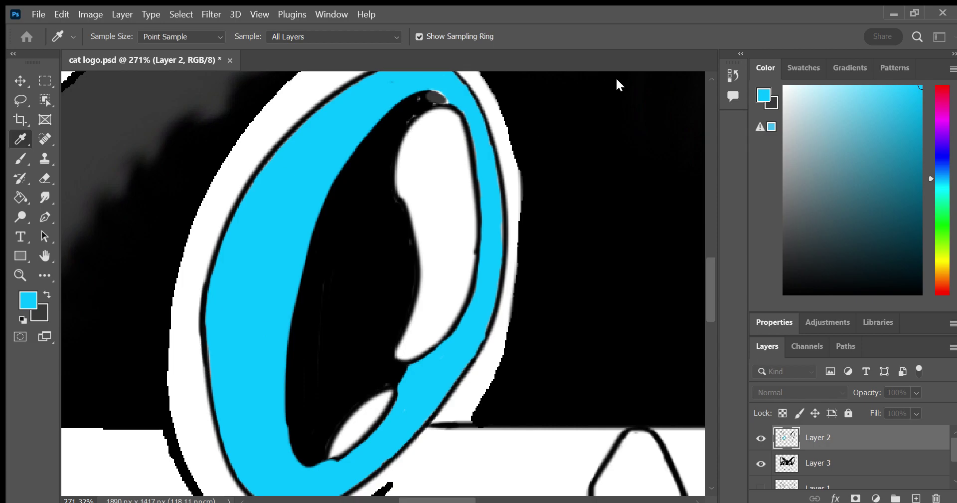
{"action": "key", "text": "x"}
{"action": "key", "text": "b"}
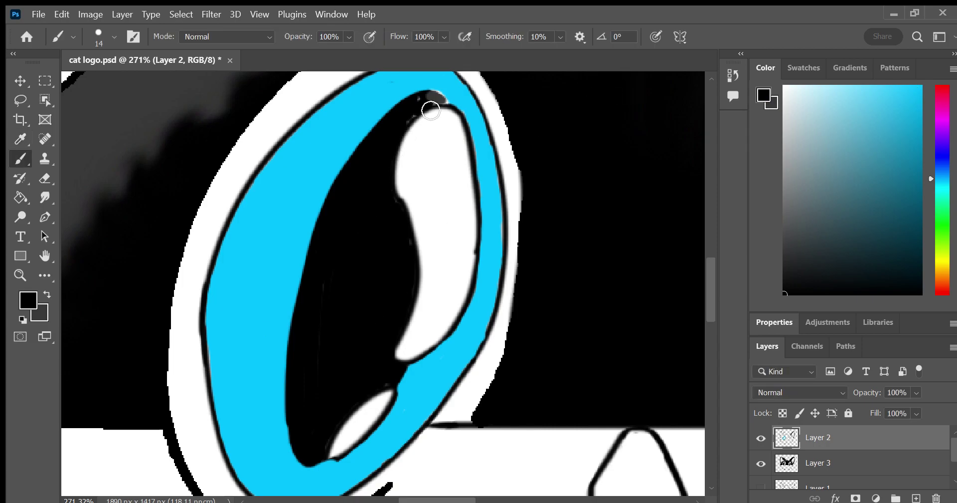
{"action": "left_click_drag", "start_coordinate": [450, 108], "coordinate": [389, 135]}
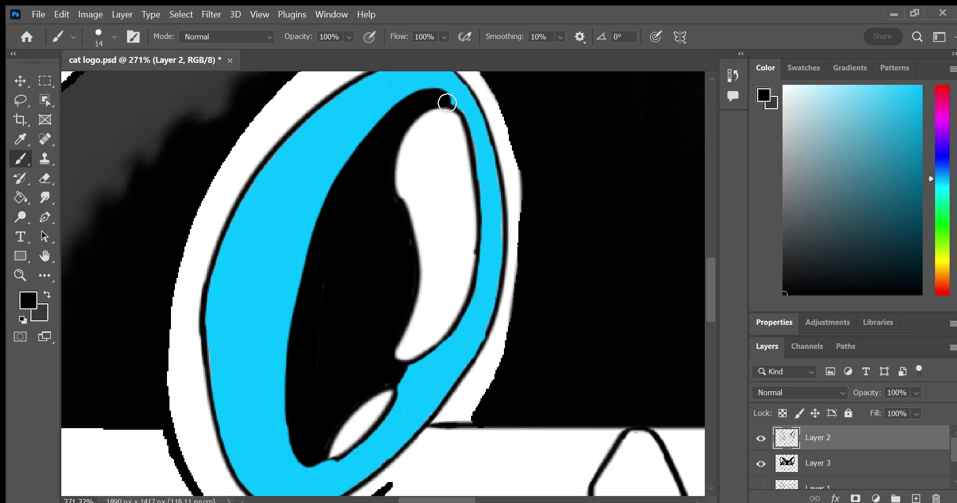
{"action": "left_click_drag", "start_coordinate": [447, 102], "coordinate": [456, 108]}
{"action": "mouse_move", "coordinate": [302, 434]}
{"action": "left_mouse_down"}
{"action": "mouse_move", "coordinate": [302, 449]}
{"action": "mouse_move", "coordinate": [321, 464]}
{"action": "mouse_move", "coordinate": [301, 429]}
{"action": "left_mouse_up"}
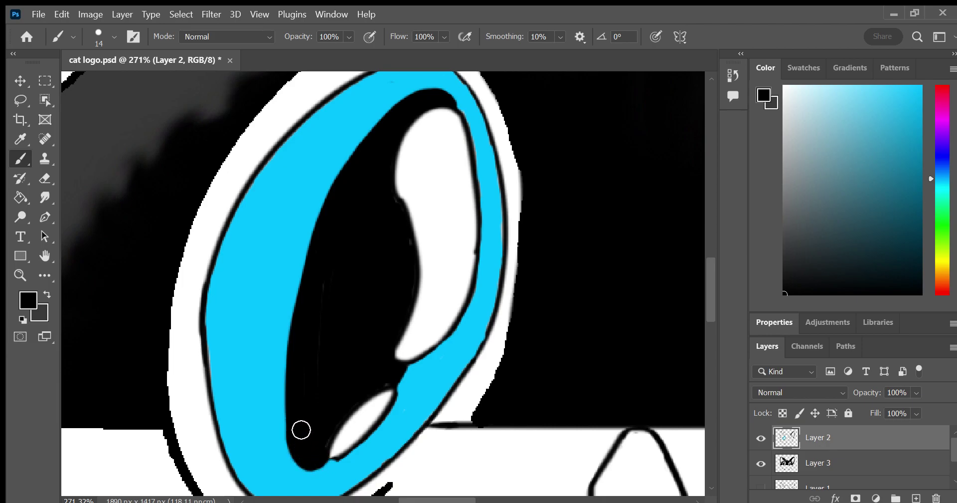
{"action": "key", "text": "z"}
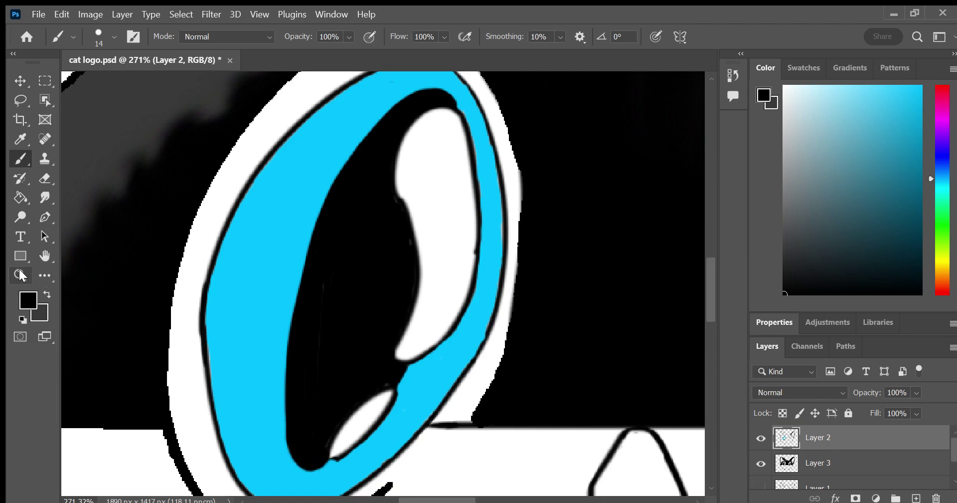
{"action": "left_click_drag", "start_coordinate": [487, 271], "coordinate": [433, 305]}
{"action": "mouse_move", "coordinate": [438, 455]}
{"action": "left_mouse_down"}
{"action": "mouse_move", "coordinate": [462, 440]}
{"action": "mouse_move", "coordinate": [452, 412]}
{"action": "left_mouse_up"}
Zoom onto the cat's right eye and set cyan as the brush colour
{"action": "left_click", "coordinate": [44, 256]}
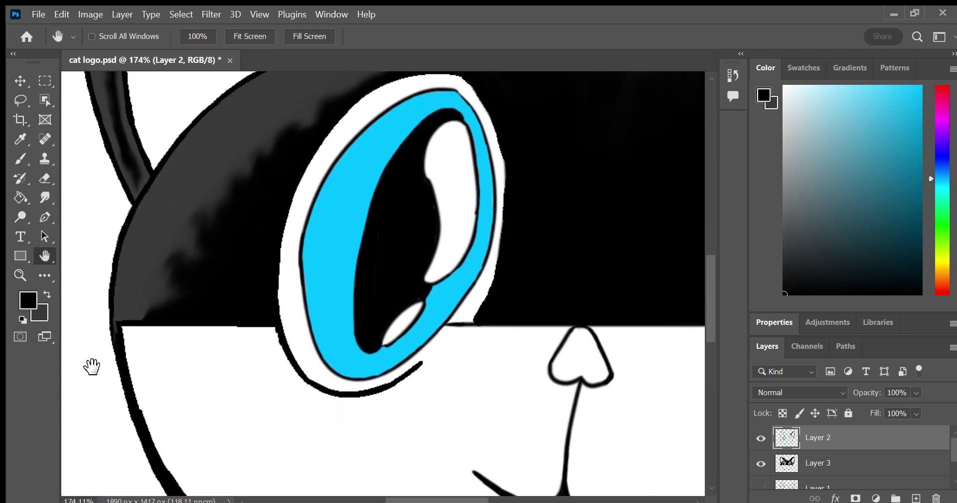
{"action": "left_click_drag", "start_coordinate": [92, 363], "coordinate": [17, 392]}
{"action": "mouse_move", "coordinate": [396, 394]}
{"action": "left_mouse_down"}
{"action": "mouse_move", "coordinate": [321, 385]}
{"action": "mouse_move", "coordinate": [201, 342]}
{"action": "left_mouse_up"}
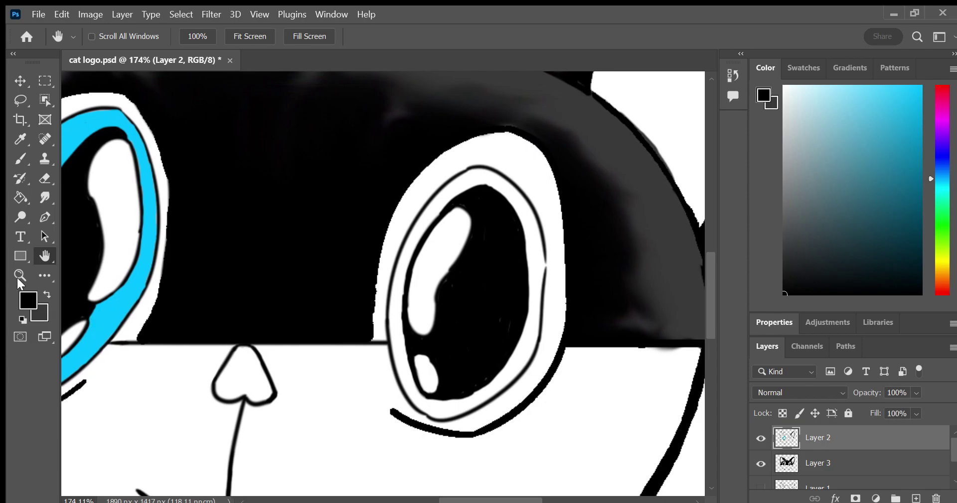
{"action": "left_click", "coordinate": [20, 275]}
{"action": "mouse_move", "coordinate": [276, 298]}
{"action": "left_mouse_down"}
{"action": "mouse_move", "coordinate": [331, 319]}
{"action": "mouse_move", "coordinate": [309, 323]}
{"action": "left_mouse_up"}
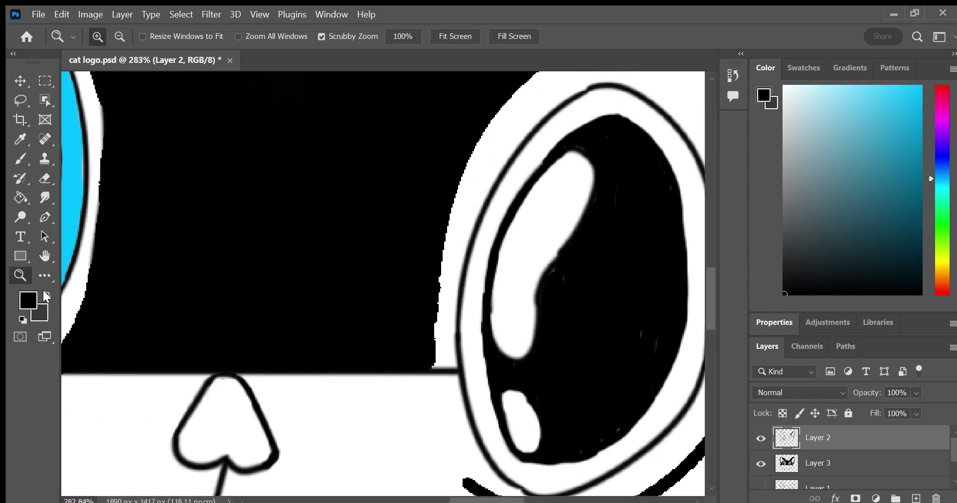
{"action": "left_click", "coordinate": [47, 295]}
{"action": "key", "text": "i"}
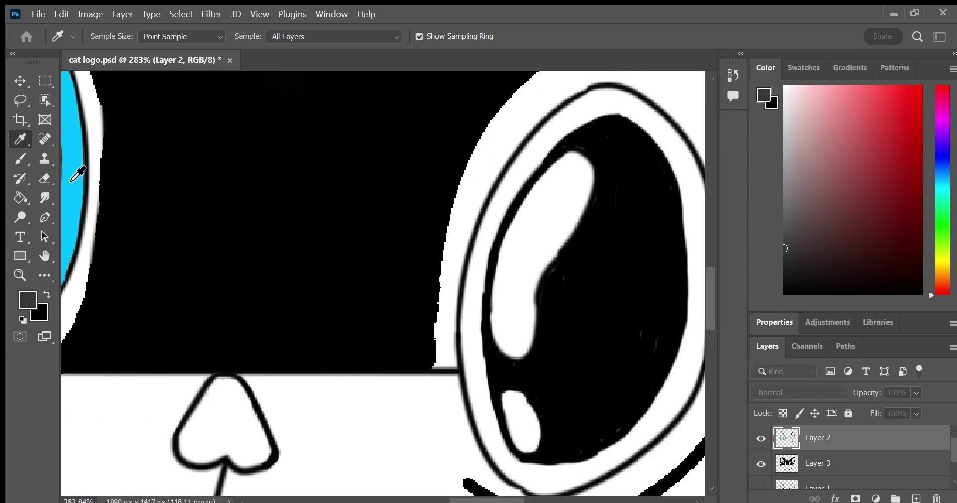
{"action": "key", "text": "z"}
{"action": "key", "text": "b"}
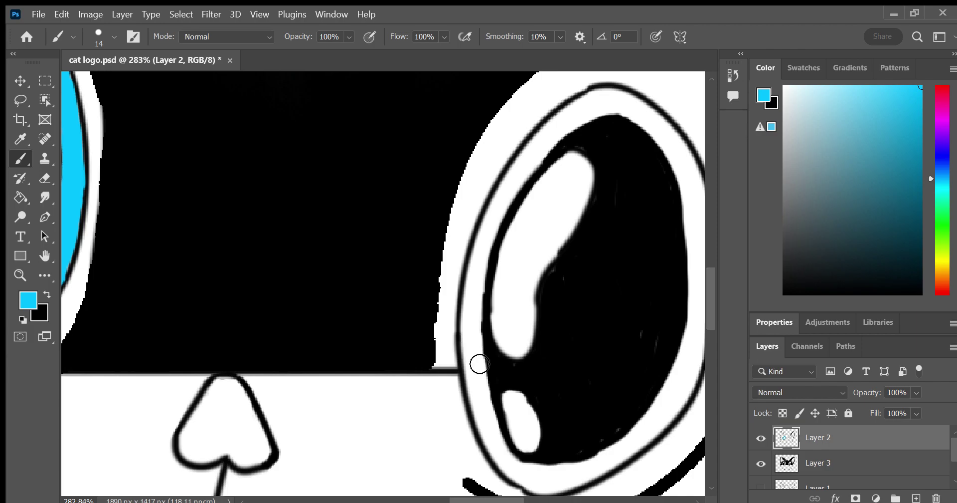
Paint a cyan band along the right eye's inner left outline, from top to bottom
{"action": "left_click_drag", "start_coordinate": [478, 356], "coordinate": [474, 334]}
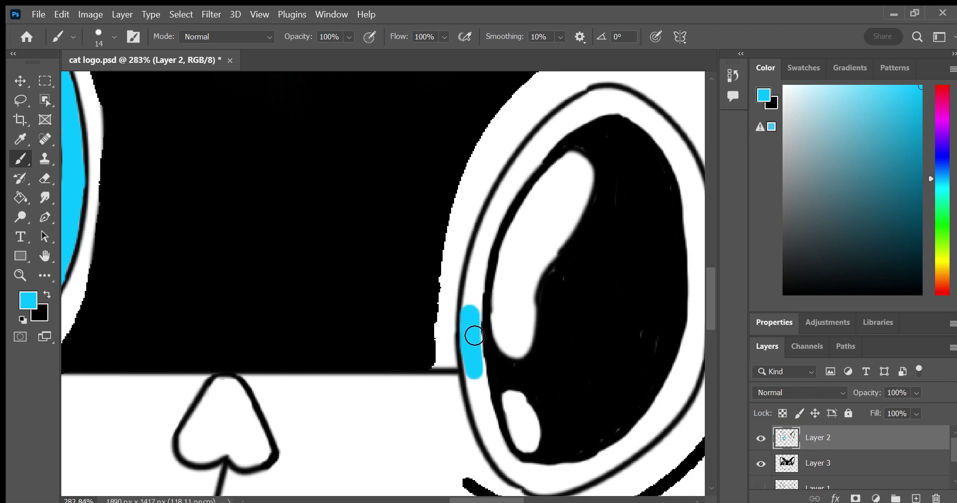
{"action": "left_click_drag", "start_coordinate": [475, 360], "coordinate": [488, 420]}
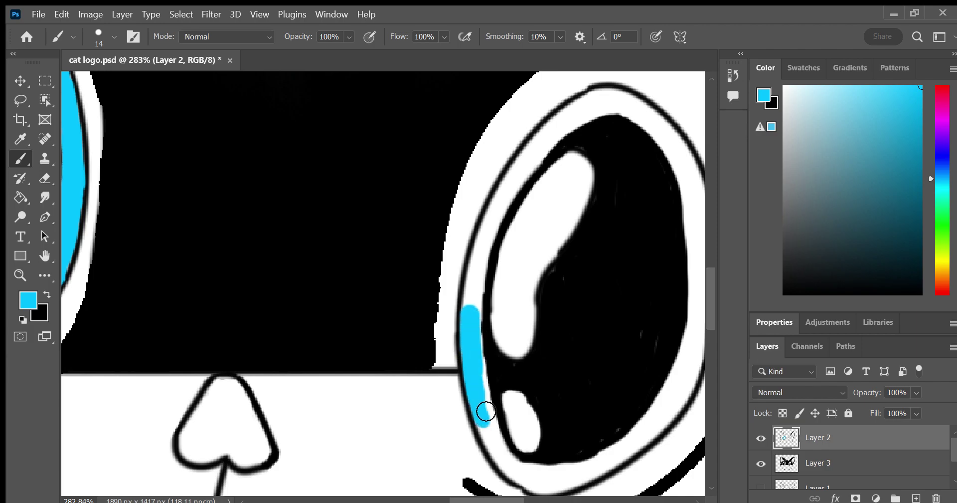
{"action": "left_click_drag", "start_coordinate": [482, 372], "coordinate": [501, 456]}
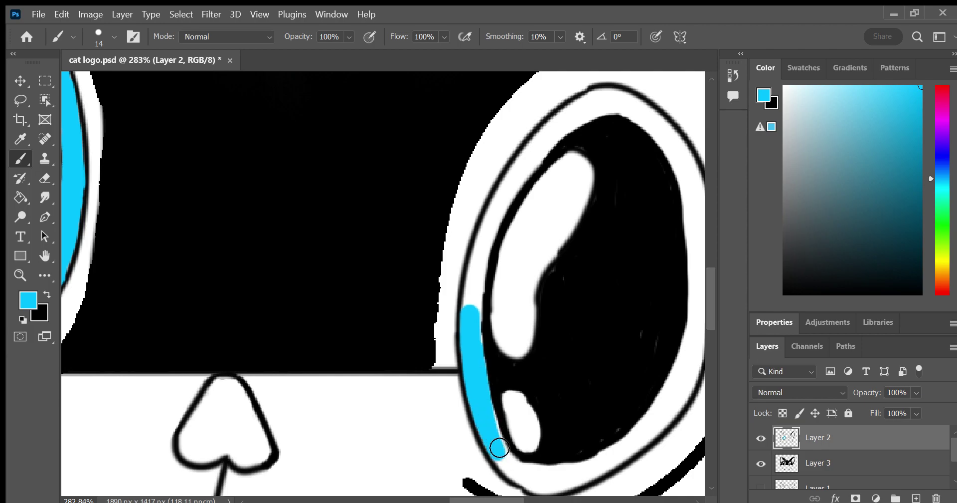
{"action": "mouse_move", "coordinate": [471, 321]}
{"action": "left_mouse_down"}
{"action": "mouse_move", "coordinate": [526, 174]}
{"action": "mouse_move", "coordinate": [614, 100]}
{"action": "left_mouse_up"}
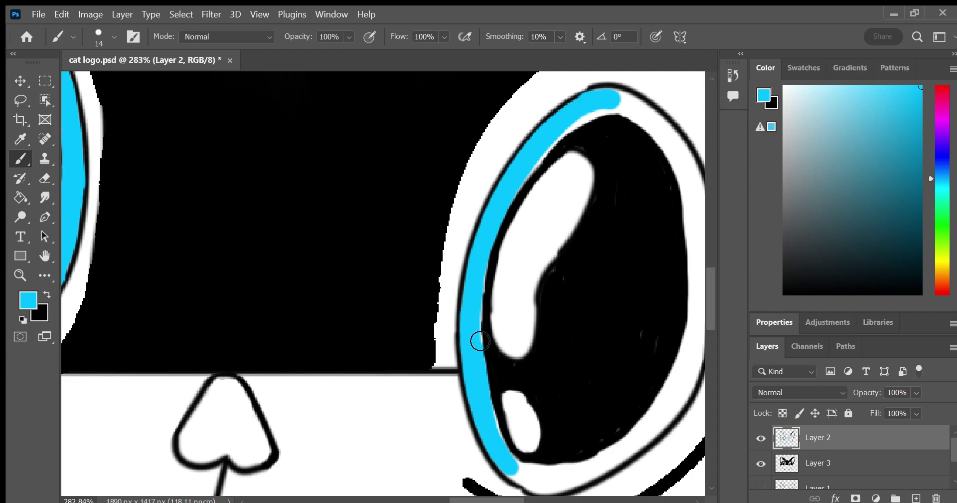
{"action": "left_click_drag", "start_coordinate": [474, 337], "coordinate": [479, 328]}
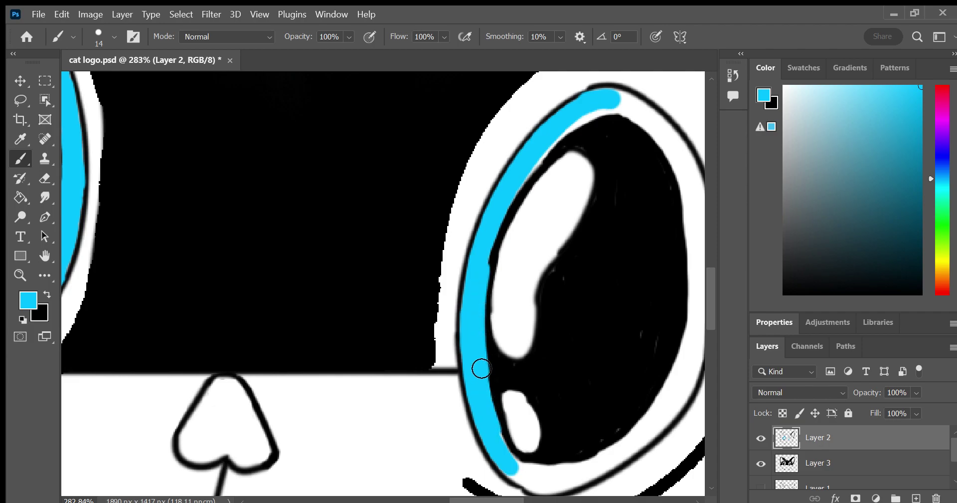
{"action": "left_click_drag", "start_coordinate": [479, 368], "coordinate": [501, 451]}
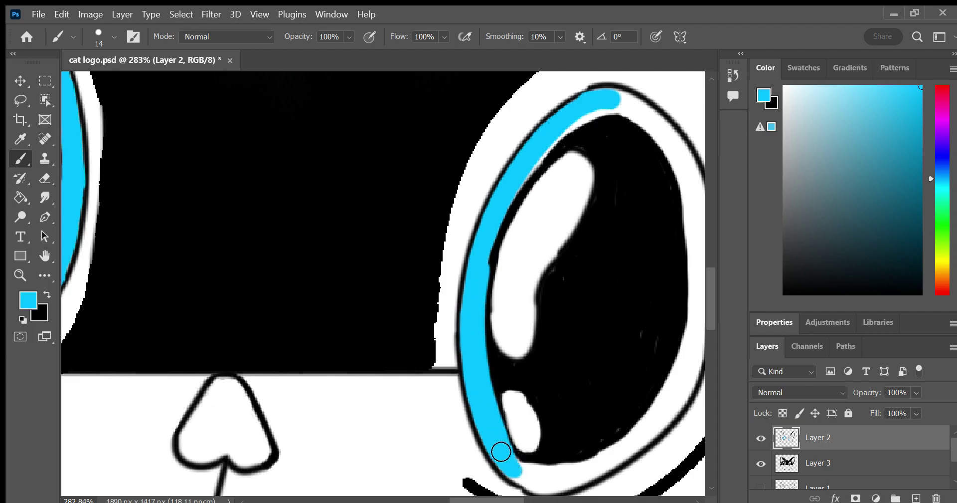
{"action": "left_click", "coordinate": [44, 255]}
{"action": "mouse_move", "coordinate": [528, 220]}
{"action": "left_mouse_down"}
{"action": "mouse_move", "coordinate": [342, 176]}
{"action": "mouse_move", "coordinate": [333, 157]}
{"action": "left_mouse_up"}
{"action": "left_click", "coordinate": [23, 153]}
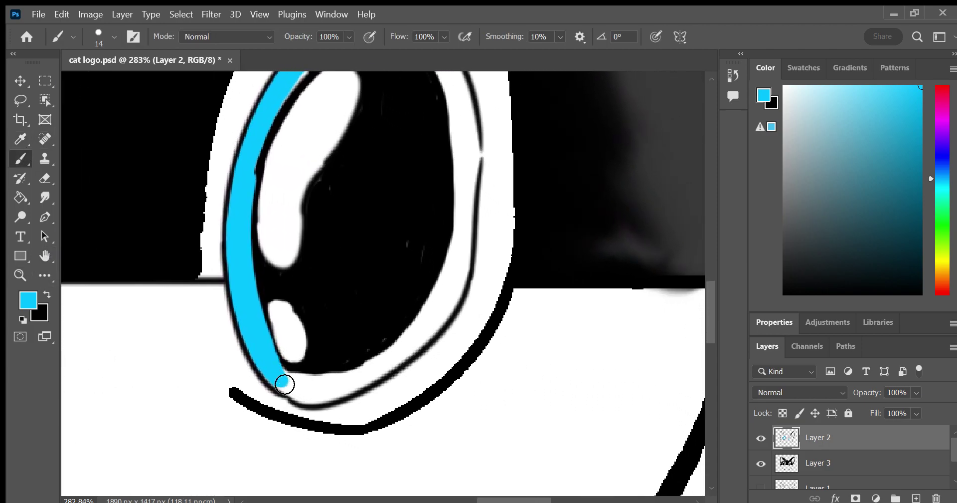
Paint cyan along the eye's bottom and right side, widening the outline near the top
{"action": "mouse_move", "coordinate": [279, 380]}
{"action": "left_mouse_down"}
{"action": "mouse_move", "coordinate": [301, 394]}
{"action": "mouse_move", "coordinate": [342, 398]}
{"action": "mouse_move", "coordinate": [438, 329]}
{"action": "mouse_move", "coordinate": [406, 343]}
{"action": "mouse_move", "coordinate": [384, 374]}
{"action": "left_mouse_up"}
{"action": "mouse_move", "coordinate": [458, 93]}
{"action": "left_mouse_down"}
{"action": "mouse_move", "coordinate": [478, 167]}
{"action": "mouse_move", "coordinate": [467, 218]}
{"action": "left_mouse_up"}
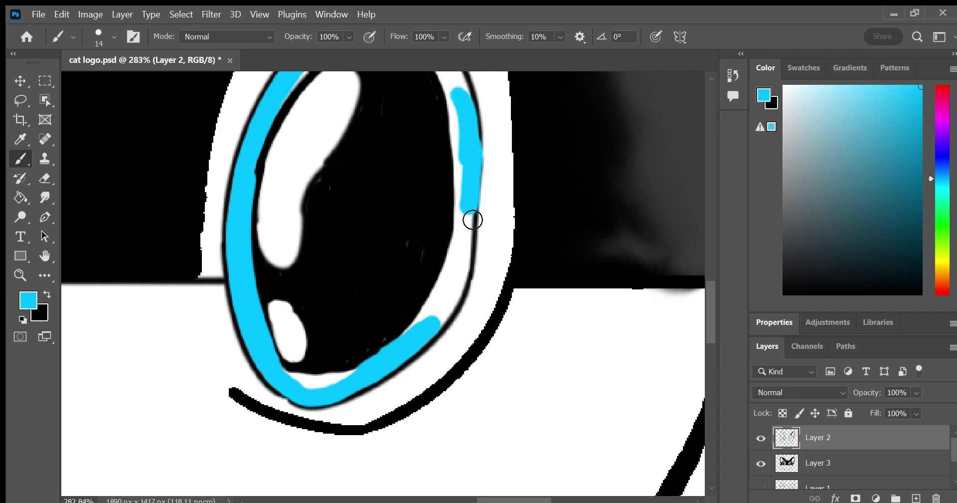
{"action": "key", "text": "ctrl+z"}
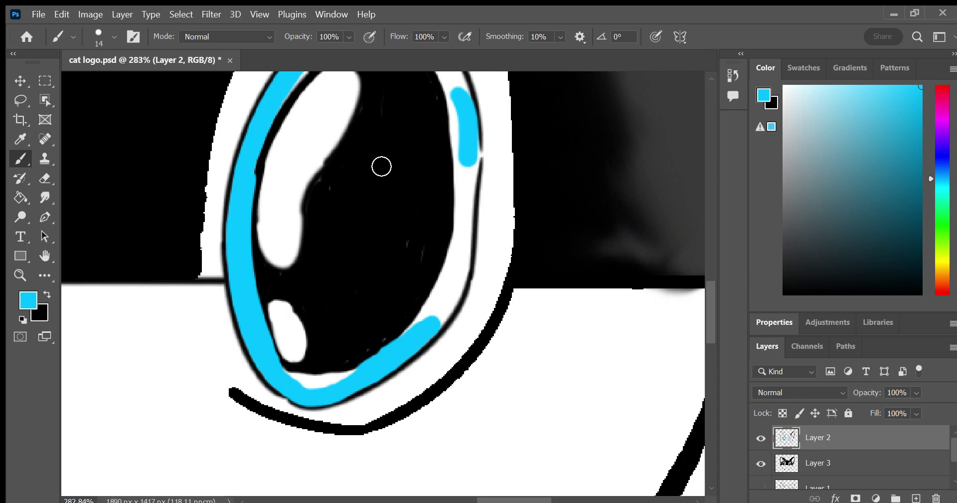
{"action": "mouse_move", "coordinate": [472, 150]}
{"action": "left_mouse_down"}
{"action": "mouse_move", "coordinate": [466, 271]}
{"action": "mouse_move", "coordinate": [436, 327]}
{"action": "mouse_move", "coordinate": [461, 252]}
{"action": "mouse_move", "coordinate": [411, 348]}
{"action": "left_mouse_up"}
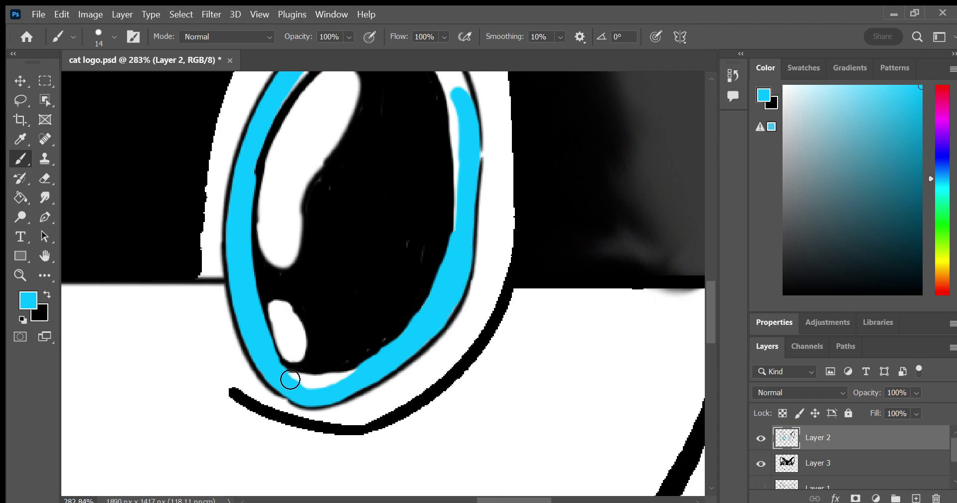
{"action": "left_click_drag", "start_coordinate": [291, 379], "coordinate": [338, 384]}
{"action": "left_click", "coordinate": [44, 255]}
{"action": "mouse_move", "coordinate": [172, 273]}
{"action": "left_mouse_down"}
{"action": "mouse_move", "coordinate": [186, 288]}
{"action": "mouse_move", "coordinate": [165, 332]}
{"action": "left_mouse_up"}
{"action": "left_click", "coordinate": [24, 158]}
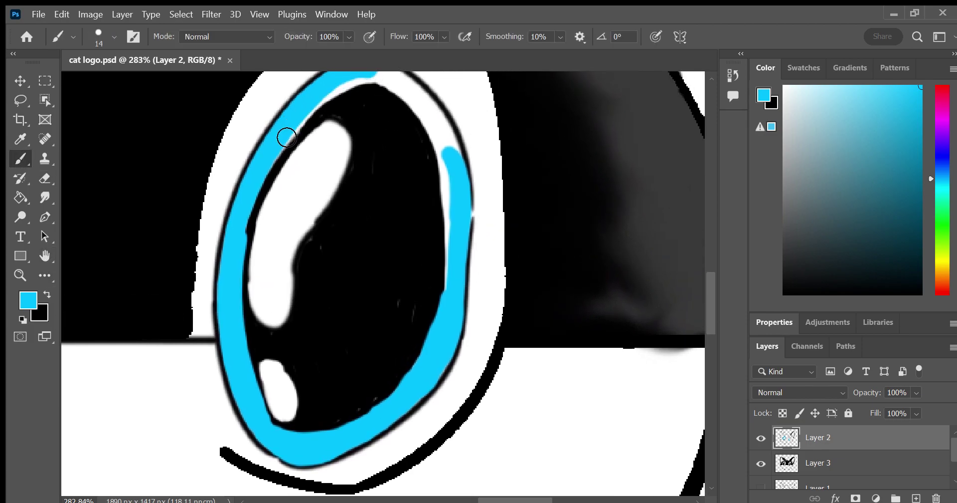
{"action": "mouse_move", "coordinate": [323, 105]}
{"action": "left_mouse_down"}
{"action": "mouse_move", "coordinate": [297, 131]}
{"action": "mouse_move", "coordinate": [368, 71]}
{"action": "left_mouse_up"}
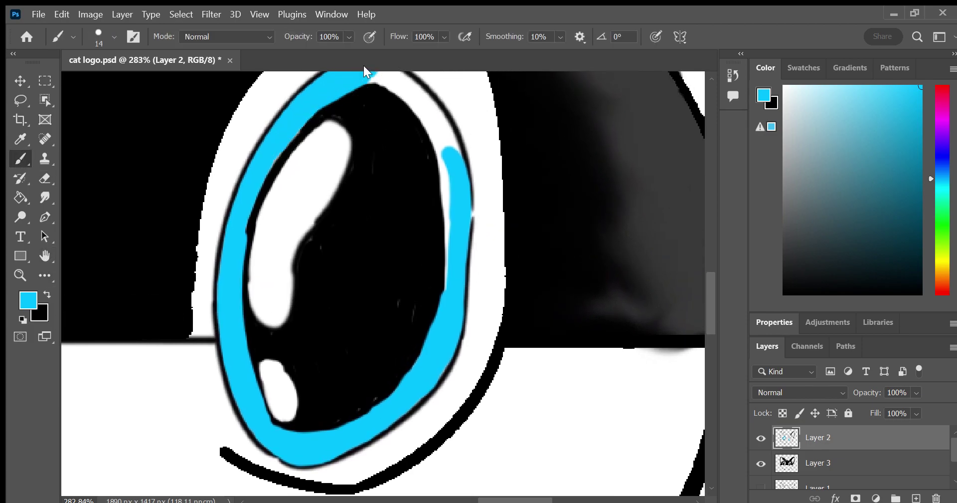
Close the cyan ring across the top, covering white slivers and black gaps around it
{"action": "left_click", "coordinate": [44, 255]}
{"action": "left_click_drag", "start_coordinate": [71, 256], "coordinate": [77, 297]}
{"action": "left_click", "coordinate": [20, 159]}
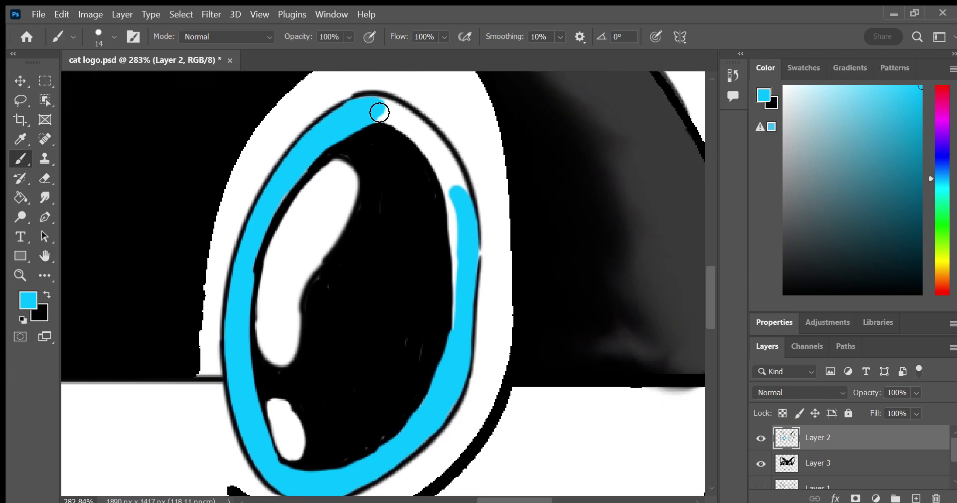
{"action": "mouse_move", "coordinate": [385, 113]}
{"action": "left_mouse_down"}
{"action": "mouse_move", "coordinate": [427, 134]}
{"action": "mouse_move", "coordinate": [456, 174]}
{"action": "left_mouse_up"}
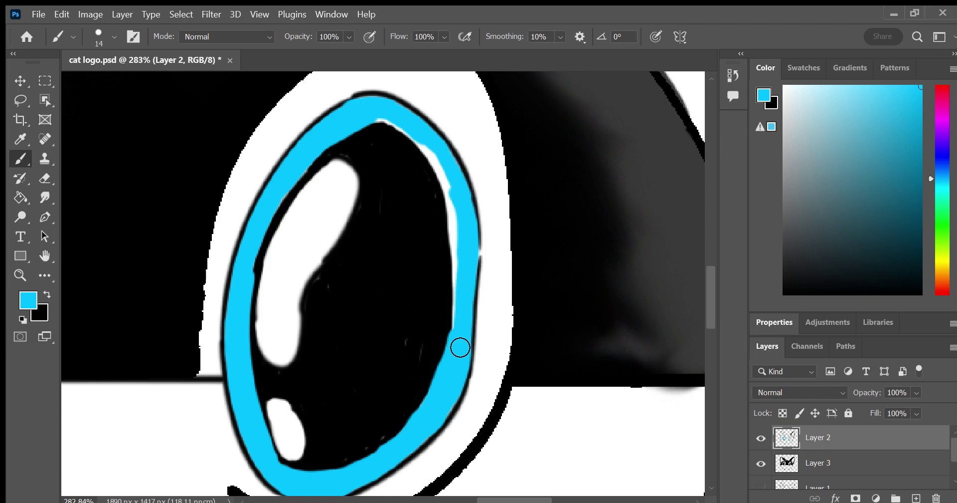
{"action": "mouse_move", "coordinate": [460, 347]}
{"action": "left_mouse_down"}
{"action": "mouse_move", "coordinate": [460, 222]}
{"action": "mouse_move", "coordinate": [461, 265]}
{"action": "mouse_move", "coordinate": [449, 199]}
{"action": "mouse_move", "coordinate": [408, 141]}
{"action": "mouse_move", "coordinate": [377, 126]}
{"action": "left_mouse_up"}
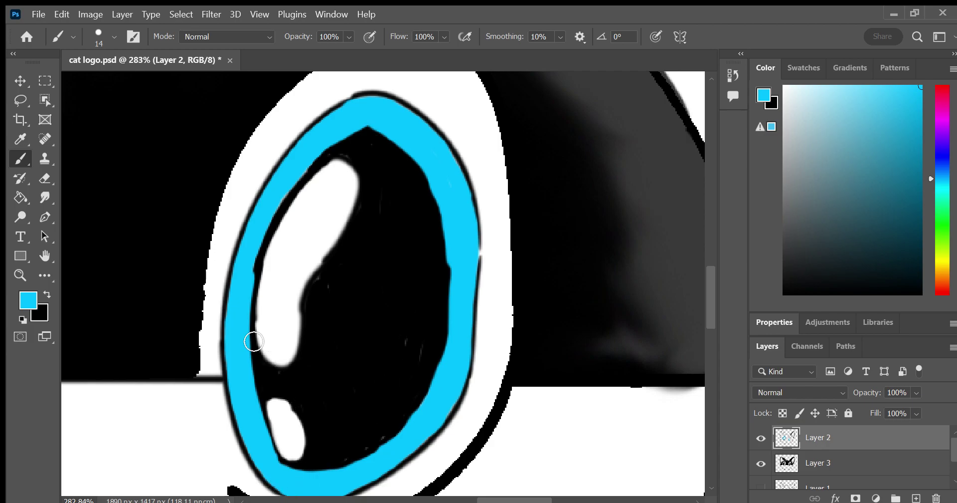
{"action": "mouse_move", "coordinate": [254, 341]}
{"action": "left_mouse_down"}
{"action": "mouse_move", "coordinate": [262, 238]}
{"action": "mouse_move", "coordinate": [312, 158]}
{"action": "mouse_move", "coordinate": [301, 177]}
{"action": "left_mouse_up"}
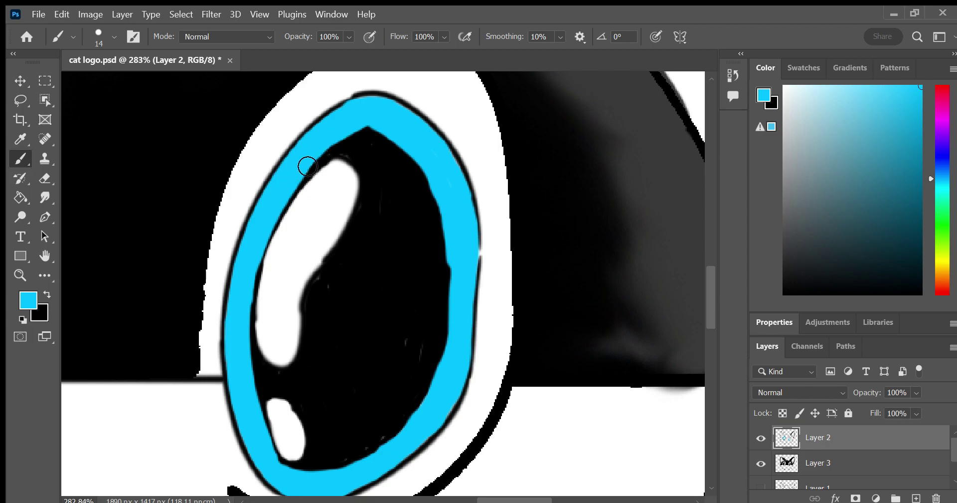
{"action": "left_click_drag", "start_coordinate": [254, 295], "coordinate": [250, 380]}
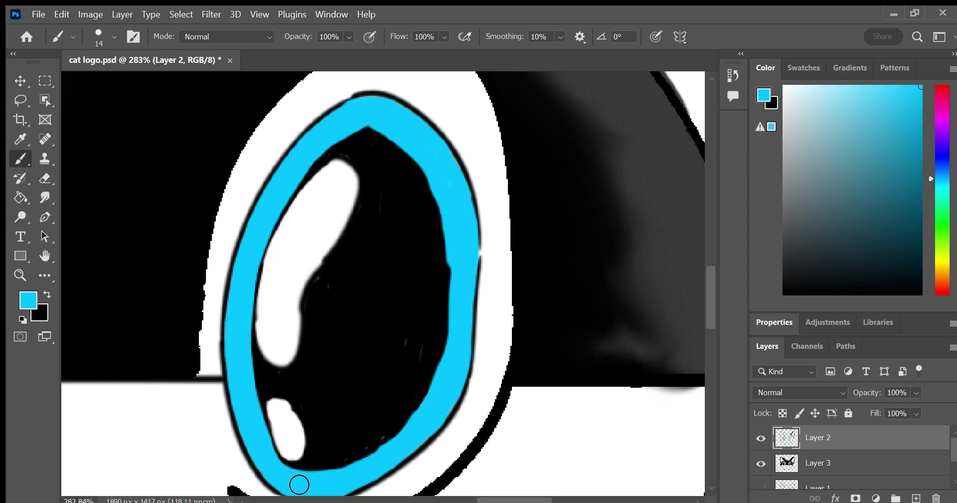
{"action": "mouse_move", "coordinate": [339, 475]}
{"action": "left_mouse_down"}
{"action": "mouse_move", "coordinate": [349, 462]}
{"action": "mouse_move", "coordinate": [327, 488]}
{"action": "mouse_move", "coordinate": [385, 445]}
{"action": "mouse_move", "coordinate": [378, 453]}
{"action": "mouse_move", "coordinate": [435, 389]}
{"action": "left_mouse_up"}
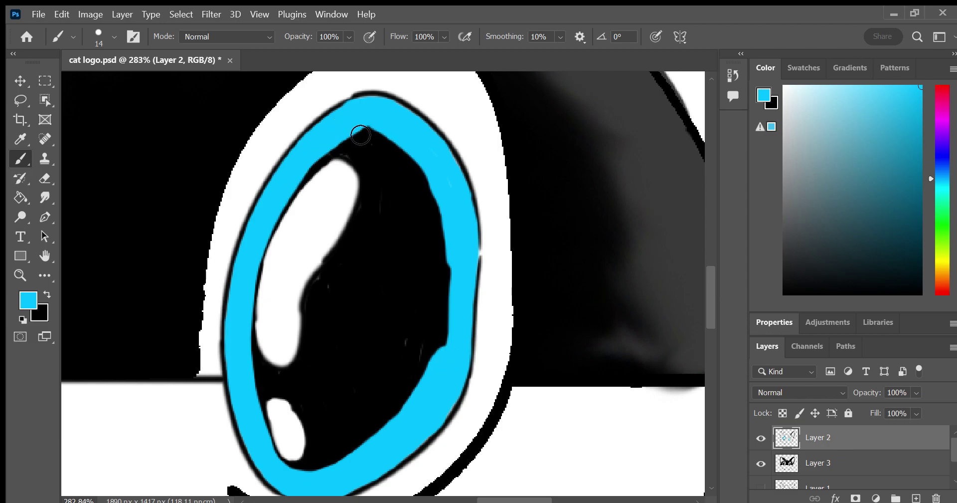
{"action": "mouse_move", "coordinate": [360, 134]}
{"action": "left_mouse_down"}
{"action": "mouse_move", "coordinate": [352, 129]}
{"action": "mouse_move", "coordinate": [393, 137]}
{"action": "mouse_move", "coordinate": [387, 143]}
{"action": "mouse_move", "coordinate": [377, 121]}
{"action": "left_mouse_up"}
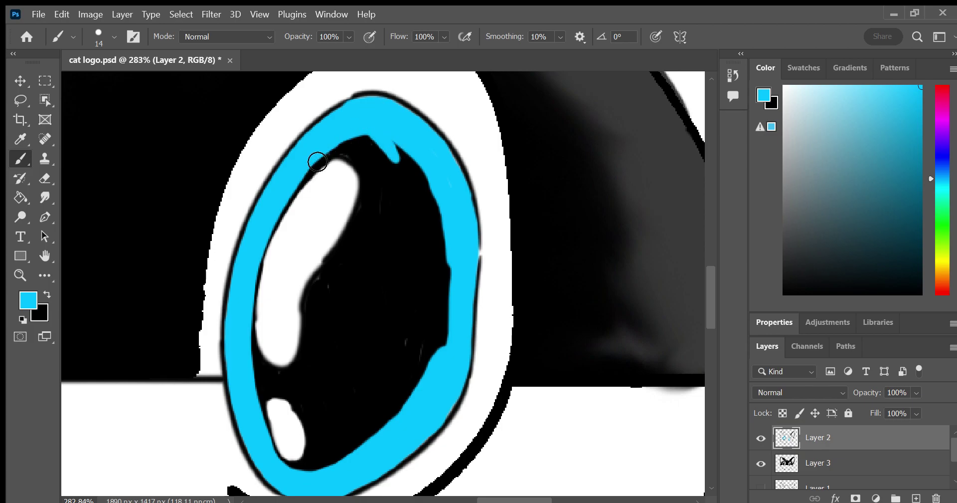
Push cyan over the pupil's top and right edge, narrowing it into a slim vertical slit
{"action": "left_click_drag", "start_coordinate": [318, 161], "coordinate": [394, 140]}
{"action": "mouse_move", "coordinate": [393, 143]}
{"action": "left_mouse_down"}
{"action": "mouse_move", "coordinate": [412, 165]}
{"action": "mouse_move", "coordinate": [418, 197]}
{"action": "mouse_move", "coordinate": [412, 175]}
{"action": "mouse_move", "coordinate": [422, 177]}
{"action": "mouse_move", "coordinate": [446, 248]}
{"action": "mouse_move", "coordinate": [421, 166]}
{"action": "mouse_move", "coordinate": [431, 216]}
{"action": "left_mouse_up"}
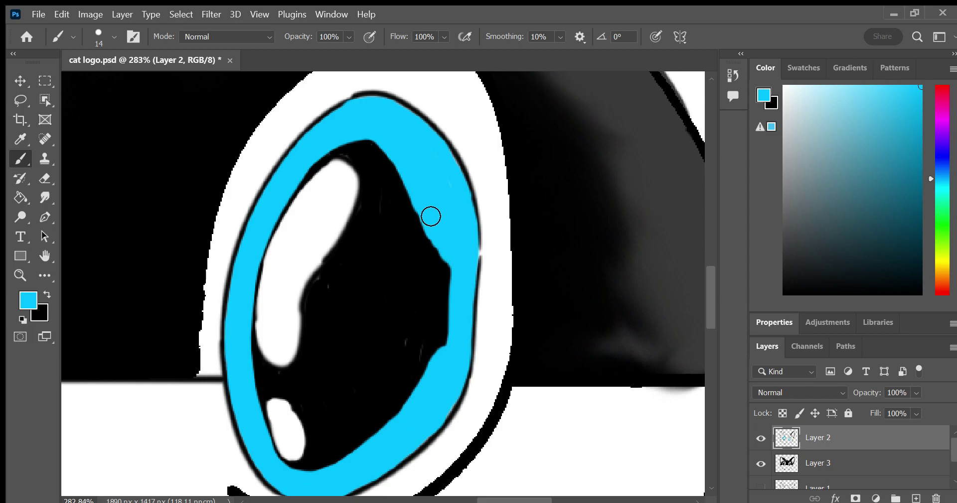
{"action": "left_click_drag", "start_coordinate": [407, 167], "coordinate": [425, 243]}
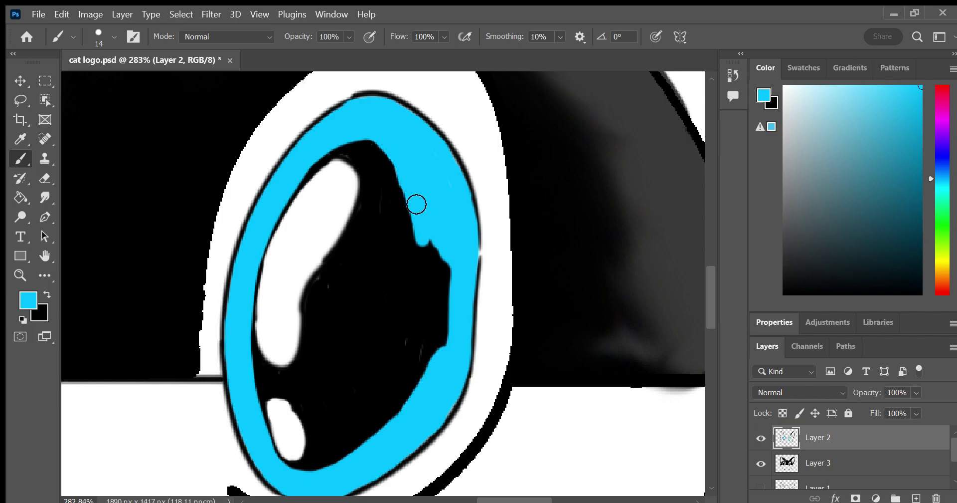
{"action": "mouse_move", "coordinate": [416, 204]}
{"action": "left_mouse_down"}
{"action": "mouse_move", "coordinate": [416, 255]}
{"action": "mouse_move", "coordinate": [406, 209]}
{"action": "left_mouse_up"}
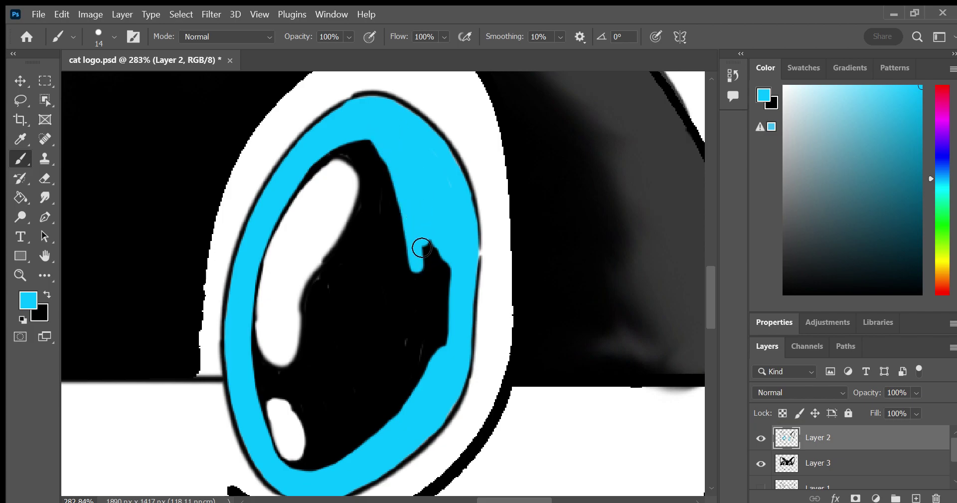
{"action": "mouse_move", "coordinate": [337, 146]}
{"action": "left_mouse_down"}
{"action": "mouse_move", "coordinate": [405, 179]}
{"action": "mouse_move", "coordinate": [414, 260]}
{"action": "mouse_move", "coordinate": [442, 247]}
{"action": "mouse_move", "coordinate": [442, 321]}
{"action": "mouse_move", "coordinate": [425, 385]}
{"action": "mouse_move", "coordinate": [419, 317]}
{"action": "mouse_move", "coordinate": [380, 455]}
{"action": "mouse_move", "coordinate": [390, 372]}
{"action": "left_mouse_up"}
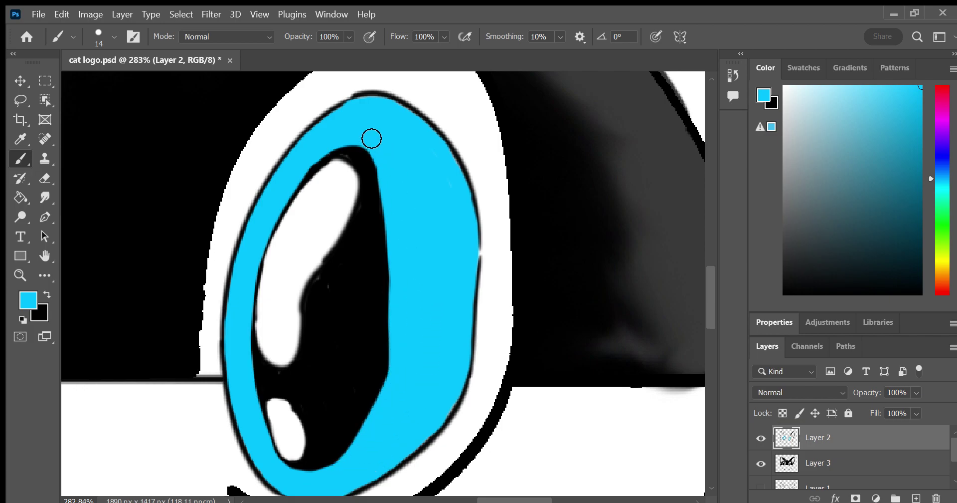
{"action": "left_click_drag", "start_coordinate": [371, 135], "coordinate": [397, 398]}
{"action": "left_click_drag", "start_coordinate": [354, 466], "coordinate": [389, 362]}
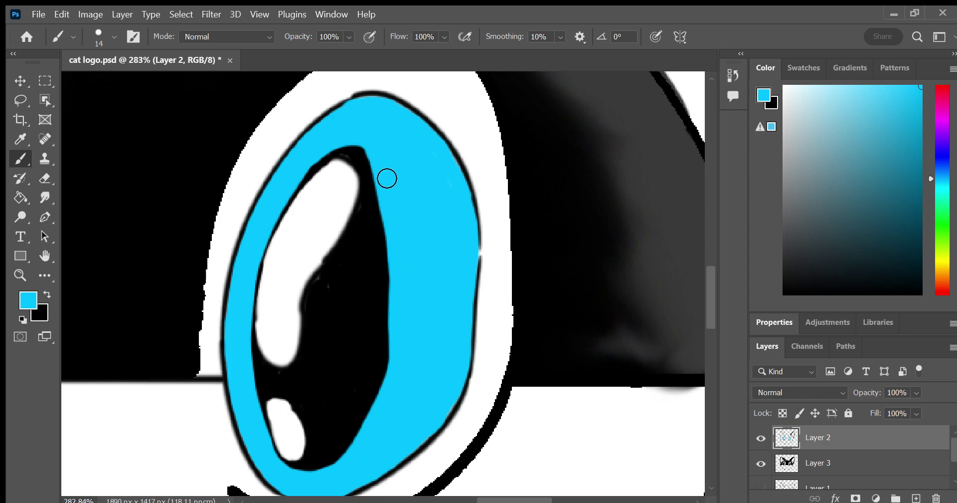
{"action": "mouse_move", "coordinate": [387, 177]}
{"action": "left_mouse_down"}
{"action": "mouse_move", "coordinate": [349, 464]}
{"action": "mouse_move", "coordinate": [335, 475]}
{"action": "left_mouse_up"}
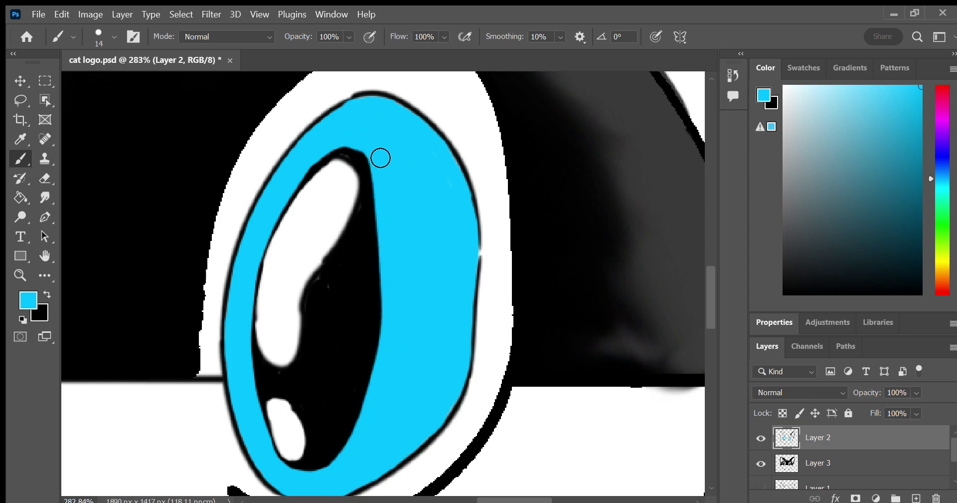
{"action": "left_click_drag", "start_coordinate": [380, 156], "coordinate": [364, 133]}
{"action": "left_click", "coordinate": [20, 275]}
{"action": "mouse_move", "coordinate": [314, 309]}
{"action": "left_mouse_down"}
{"action": "mouse_move", "coordinate": [297, 337]}
{"action": "mouse_move", "coordinate": [150, 288]}
{"action": "mouse_move", "coordinate": [190, 304]}
{"action": "left_mouse_up"}
Swap colours and sample the right eye's iris cyan with the Eyedropper
{"action": "key", "text": "i"}
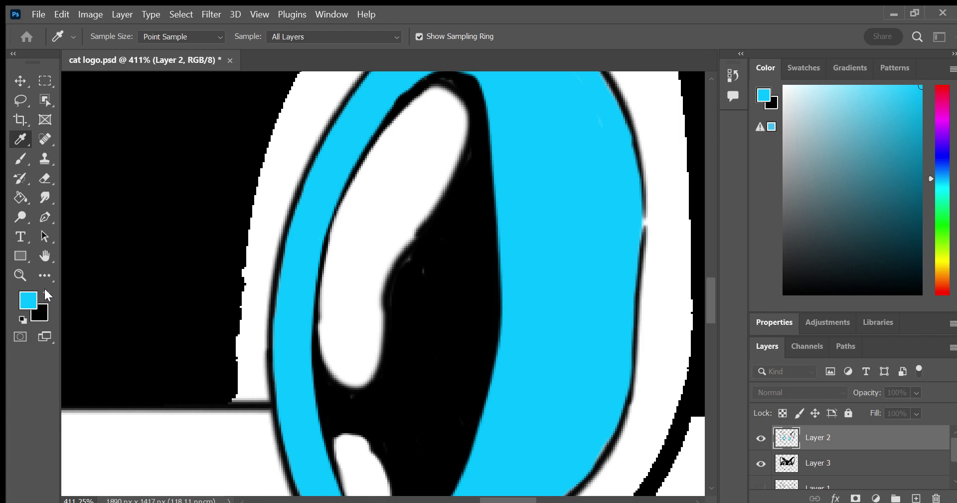
{"action": "key", "text": "x"}
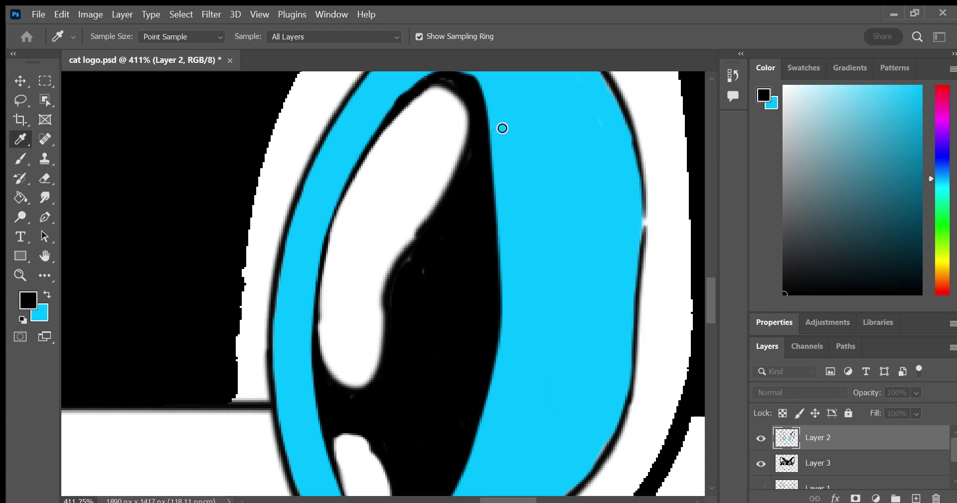
{"action": "left_click", "coordinate": [602, 89]}
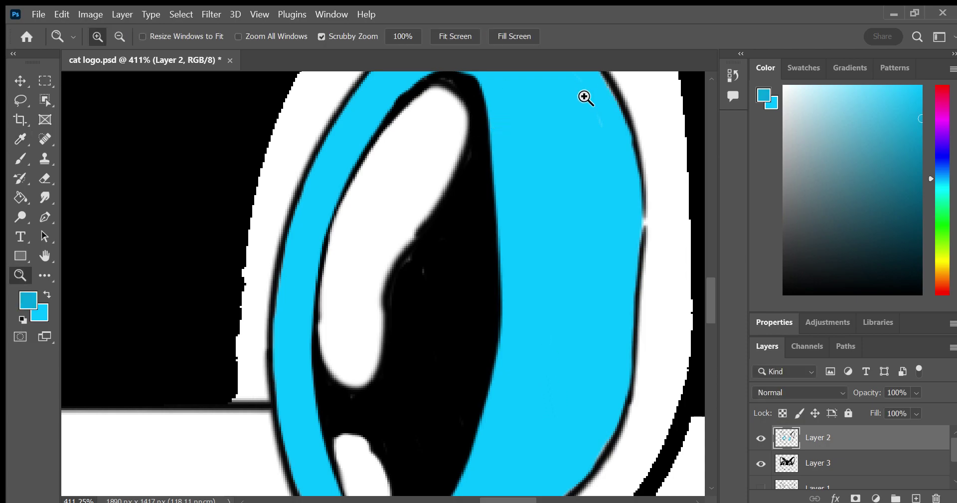
{"action": "left_click", "coordinate": [20, 178]}
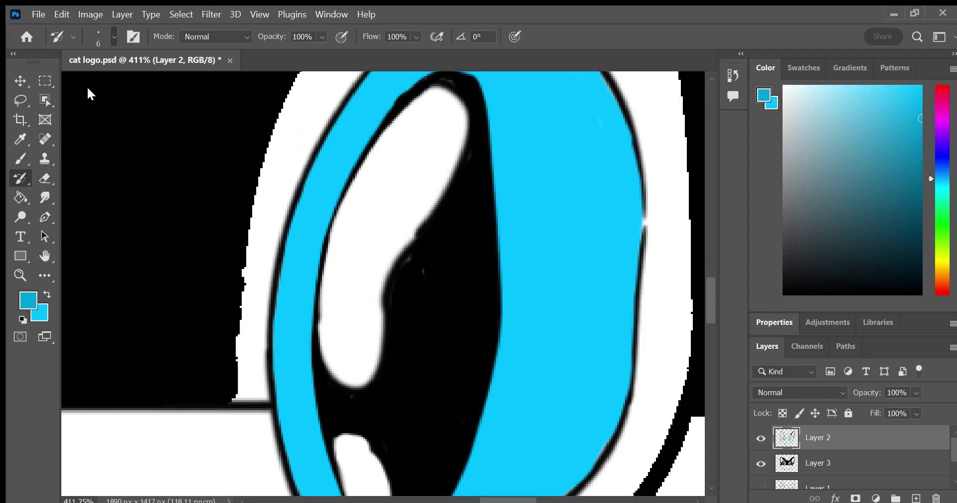
Paint a darker cyan stripe down the iris's left edge, covering the white highlight
{"action": "key", "text": "bracketright"}
{"action": "key", "text": "bracketright"}
{"action": "key", "text": "bracketright"}
{"action": "left_click_drag", "start_coordinate": [324, 150], "coordinate": [333, 142]}
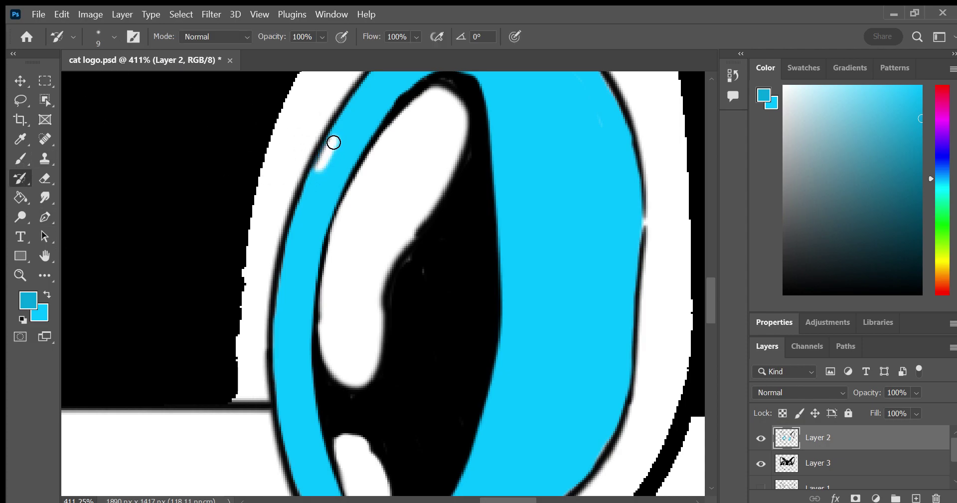
{"action": "left_click", "coordinate": [20, 158]}
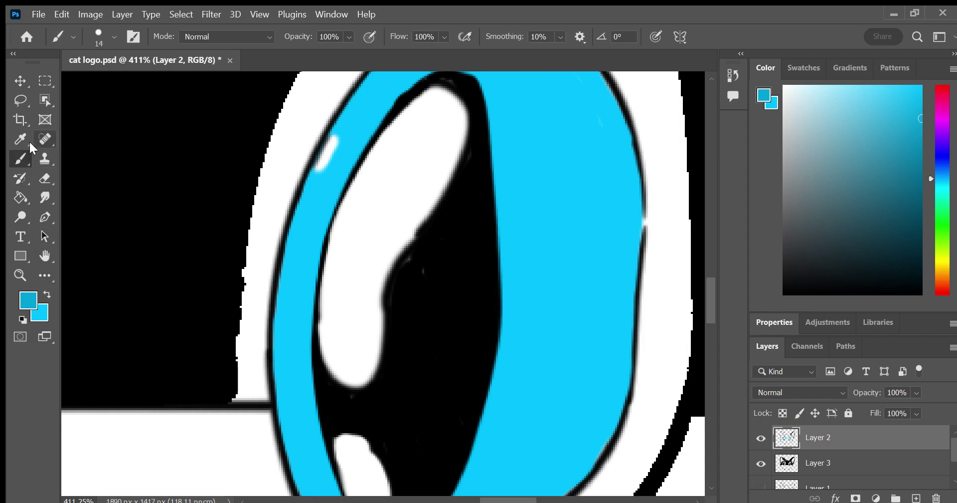
{"action": "left_click", "coordinate": [338, 171]}
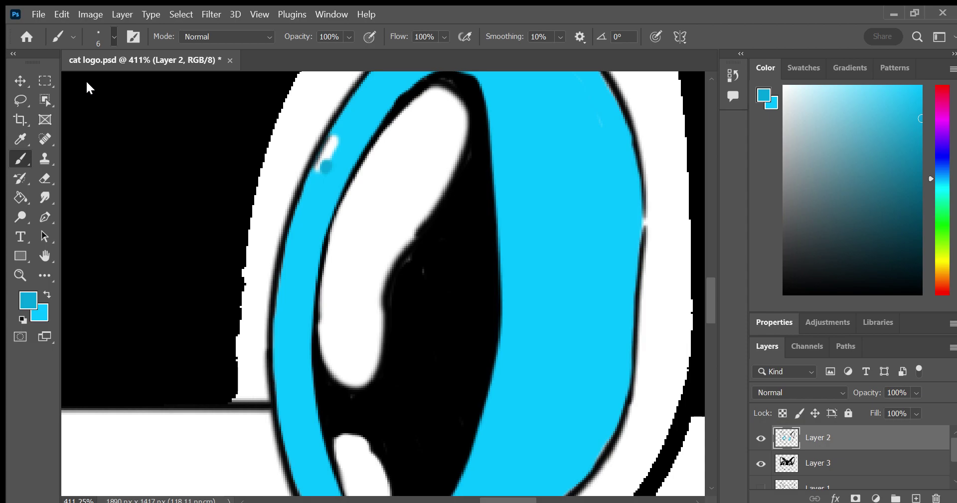
{"action": "key", "text": "bracketleft"}
{"action": "key", "text": "bracketleft"}
{"action": "key", "text": "bracketleft"}
{"action": "mouse_move", "coordinate": [325, 165]}
{"action": "left_mouse_down"}
{"action": "mouse_move", "coordinate": [329, 154]}
{"action": "mouse_move", "coordinate": [299, 215]}
{"action": "mouse_move", "coordinate": [314, 179]}
{"action": "mouse_move", "coordinate": [288, 269]}
{"action": "mouse_move", "coordinate": [292, 237]}
{"action": "left_mouse_up"}
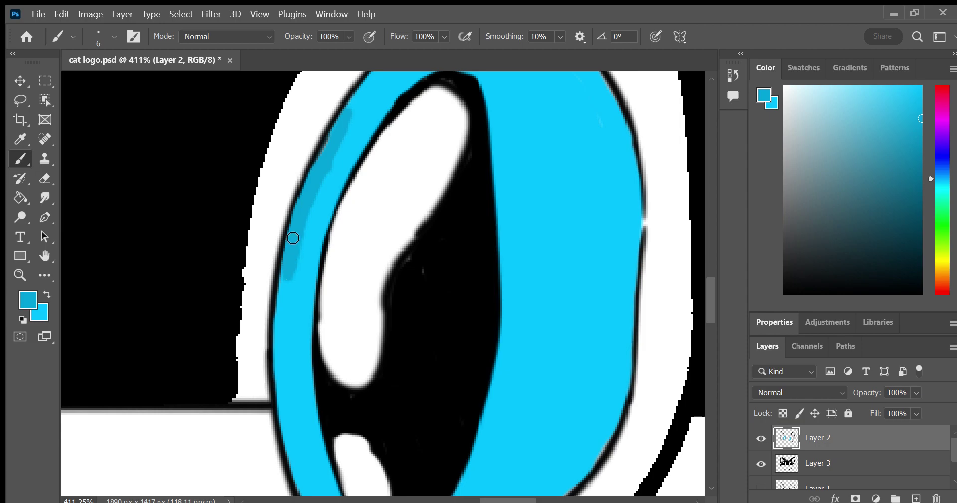
{"action": "mouse_move", "coordinate": [288, 281]}
{"action": "left_mouse_down"}
{"action": "mouse_move", "coordinate": [278, 323]}
{"action": "mouse_move", "coordinate": [293, 254]}
{"action": "left_mouse_up"}
{"action": "mouse_move", "coordinate": [290, 303]}
{"action": "left_mouse_down"}
{"action": "mouse_move", "coordinate": [280, 388]}
{"action": "mouse_move", "coordinate": [301, 475]}
{"action": "mouse_move", "coordinate": [278, 406]}
{"action": "mouse_move", "coordinate": [305, 489]}
{"action": "left_mouse_up"}
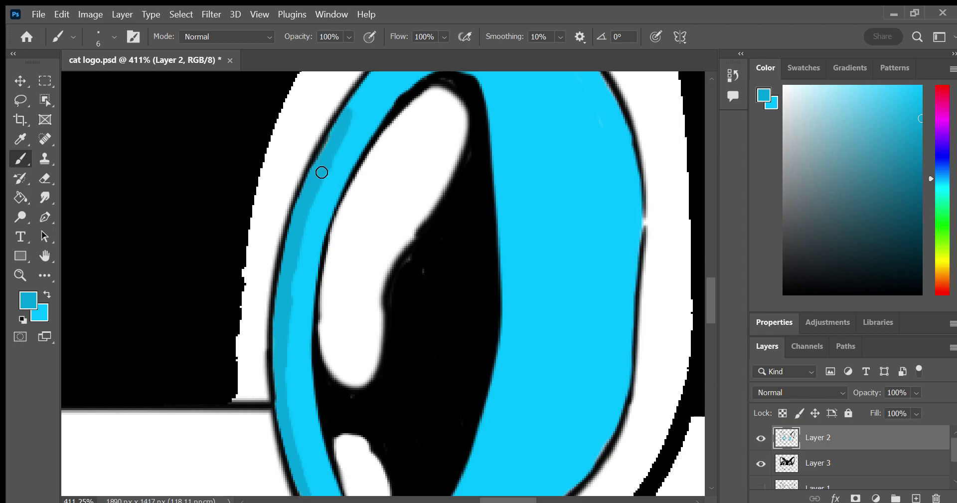
{"action": "left_click_drag", "start_coordinate": [322, 172], "coordinate": [380, 71]}
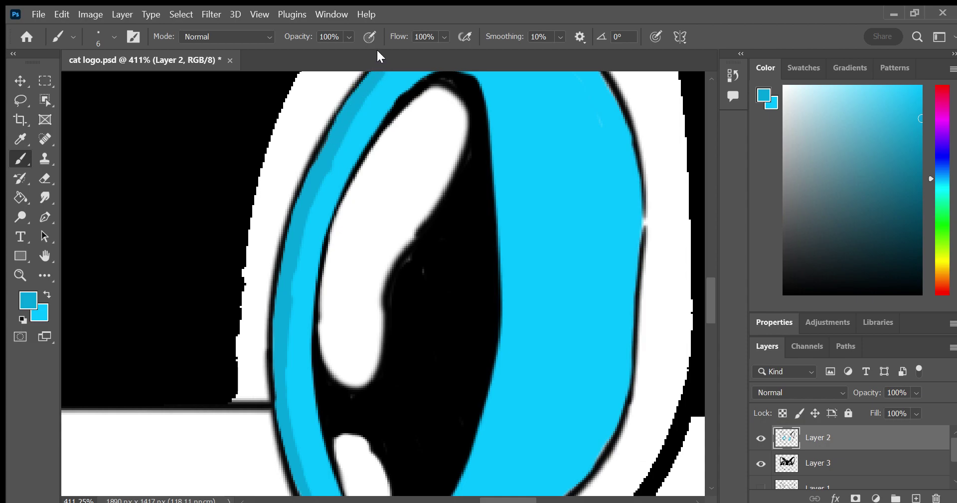
{"action": "left_click", "coordinate": [45, 255]}
Shade the iris ring's lower-left, upper-left and right edges darker cyan, redoing two bad strokes
{"action": "left_click_drag", "start_coordinate": [214, 200], "coordinate": [213, 64]}
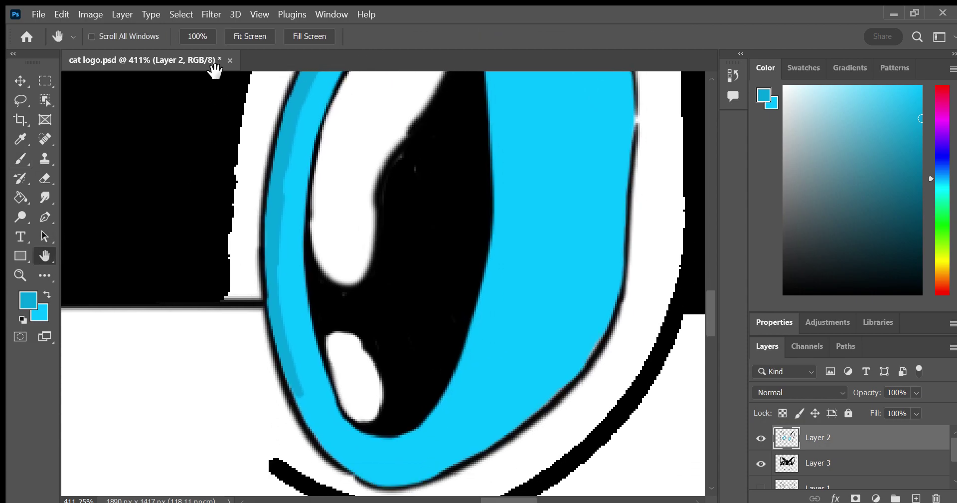
{"action": "left_click", "coordinate": [20, 159]}
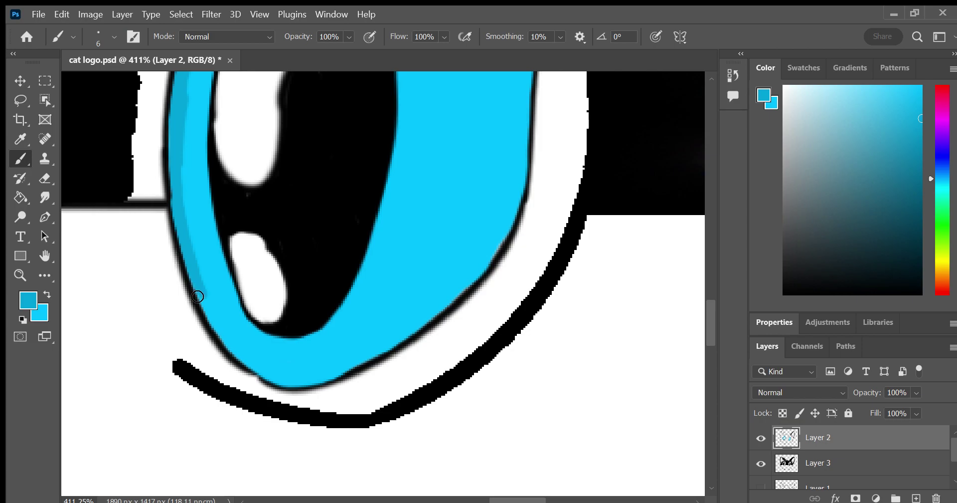
{"action": "mouse_move", "coordinate": [204, 299]}
{"action": "left_mouse_down"}
{"action": "mouse_move", "coordinate": [231, 346]}
{"action": "mouse_move", "coordinate": [222, 338]}
{"action": "mouse_move", "coordinate": [262, 370]}
{"action": "mouse_move", "coordinate": [301, 381]}
{"action": "mouse_move", "coordinate": [399, 339]}
{"action": "mouse_move", "coordinate": [391, 342]}
{"action": "mouse_move", "coordinate": [393, 330]}
{"action": "mouse_move", "coordinate": [472, 279]}
{"action": "mouse_move", "coordinate": [508, 221]}
{"action": "mouse_move", "coordinate": [523, 100]}
{"action": "mouse_move", "coordinate": [524, 124]}
{"action": "left_mouse_up"}
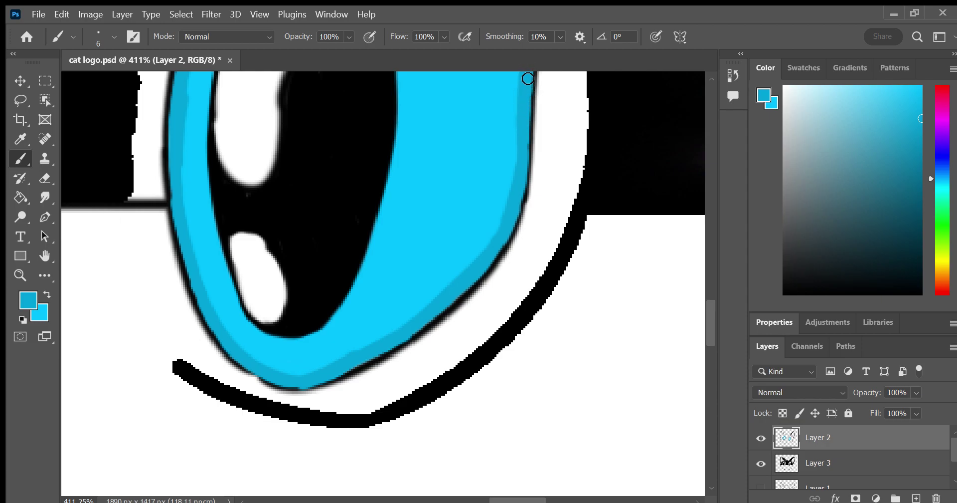
{"action": "key", "text": "h"}
{"action": "left_click_drag", "start_coordinate": [113, 299], "coordinate": [85, 421]}
{"action": "mouse_move", "coordinate": [227, 125]}
{"action": "left_mouse_down"}
{"action": "mouse_move", "coordinate": [226, 193]}
{"action": "mouse_move", "coordinate": [204, 304]}
{"action": "left_mouse_up"}
{"action": "key", "text": "b"}
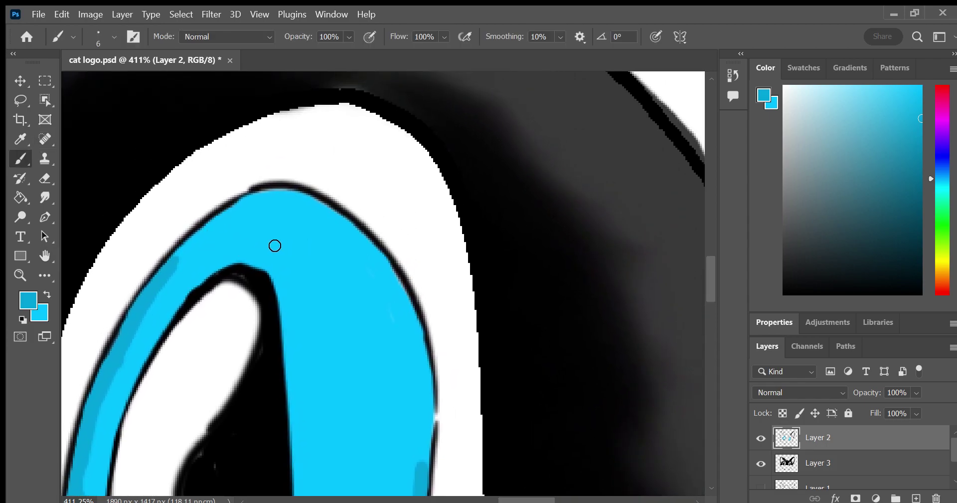
{"action": "mouse_move", "coordinate": [183, 256]}
{"action": "left_mouse_down"}
{"action": "mouse_move", "coordinate": [208, 227]}
{"action": "mouse_move", "coordinate": [271, 194]}
{"action": "mouse_move", "coordinate": [247, 208]}
{"action": "mouse_move", "coordinate": [292, 195]}
{"action": "mouse_move", "coordinate": [371, 252]}
{"action": "mouse_move", "coordinate": [425, 349]}
{"action": "mouse_move", "coordinate": [436, 404]}
{"action": "mouse_move", "coordinate": [424, 474]}
{"action": "left_mouse_up"}
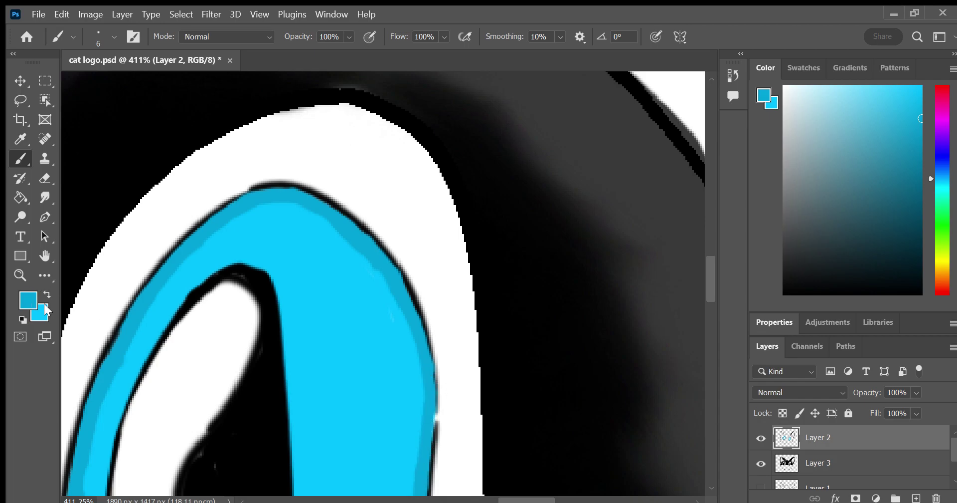
{"action": "key", "text": "ctrl+z"}
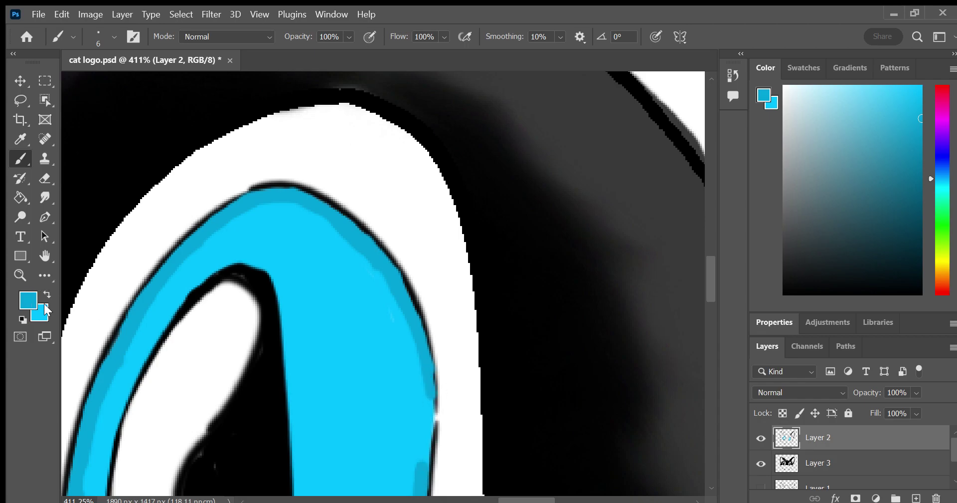
{"action": "key", "text": "ctrl+z"}
{"action": "key", "text": "ctrl+z"}
{"action": "mouse_move", "coordinate": [393, 275]}
{"action": "left_mouse_down"}
{"action": "mouse_move", "coordinate": [425, 372]}
{"action": "mouse_move", "coordinate": [417, 331]}
{"action": "mouse_move", "coordinate": [421, 342]}
{"action": "mouse_move", "coordinate": [424, 443]}
{"action": "mouse_move", "coordinate": [424, 417]}
{"action": "left_mouse_up"}
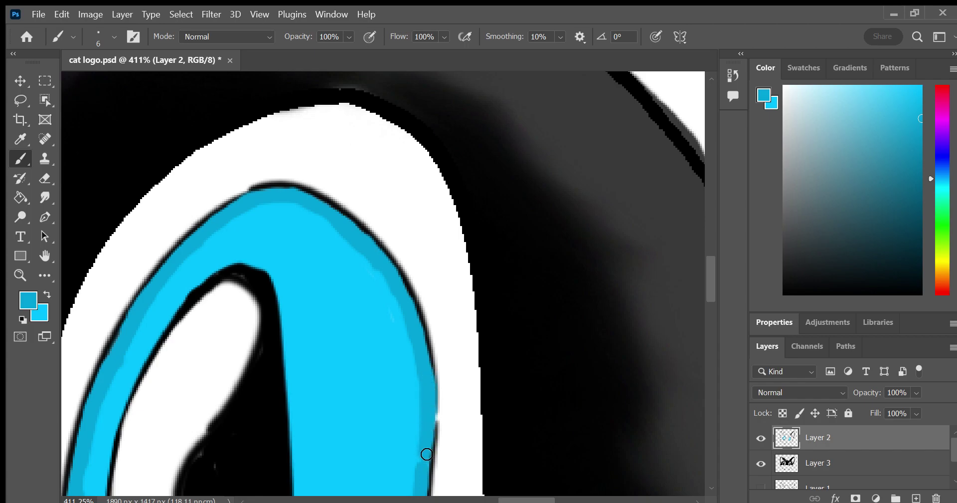
Paint darker blue shading down the iris's left edge, beneath the pupil and up the right band
{"action": "left_click", "coordinate": [45, 254]}
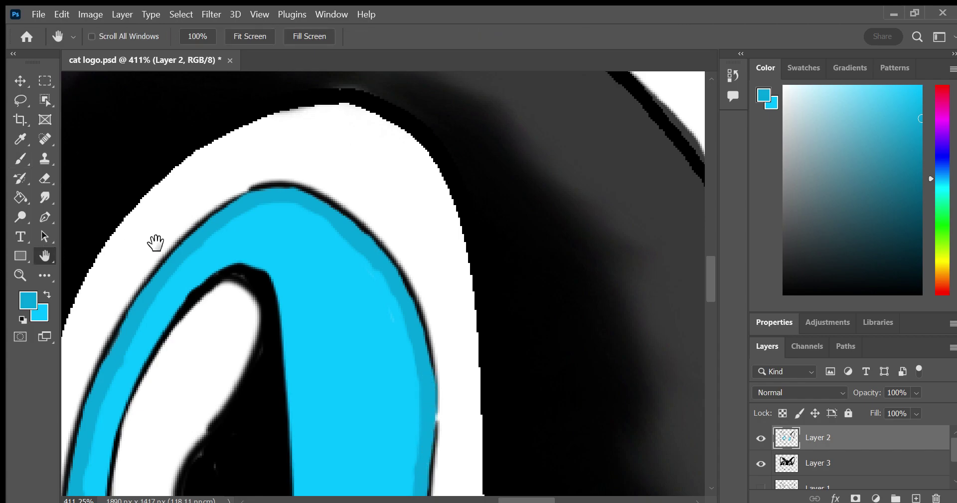
{"action": "mouse_move", "coordinate": [155, 241]}
{"action": "left_mouse_down"}
{"action": "mouse_move", "coordinate": [605, 145]}
{"action": "mouse_move", "coordinate": [289, 222]}
{"action": "mouse_move", "coordinate": [431, 148]}
{"action": "mouse_move", "coordinate": [416, 101]}
{"action": "left_mouse_up"}
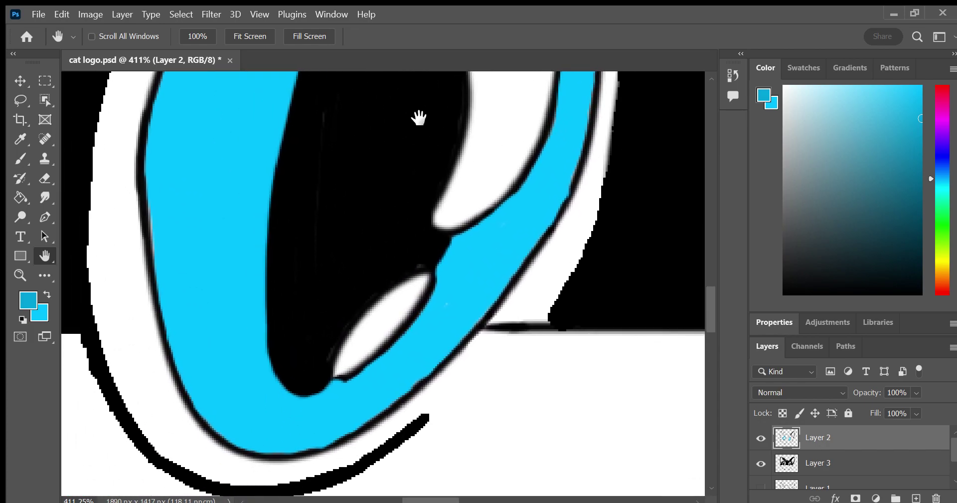
{"action": "left_click", "coordinate": [20, 157]}
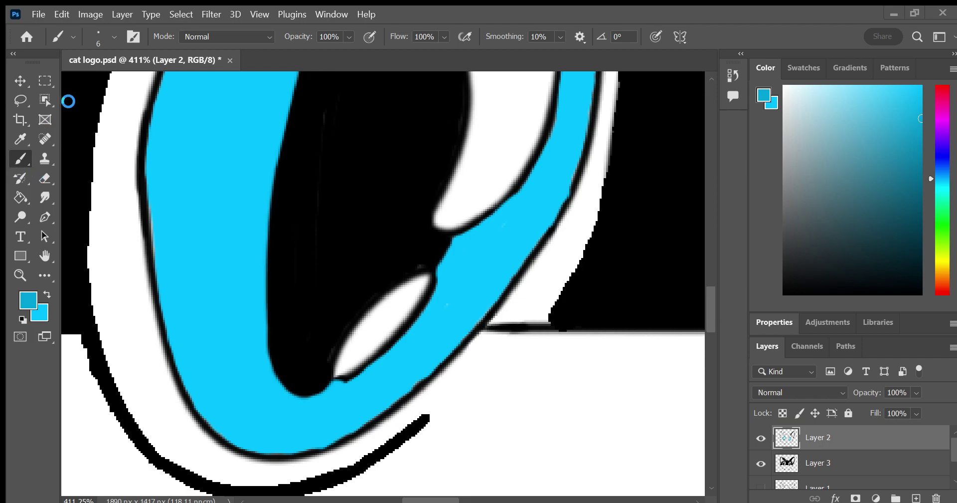
{"action": "mouse_move", "coordinate": [164, 114]}
{"action": "left_mouse_down"}
{"action": "mouse_move", "coordinate": [154, 165]}
{"action": "mouse_move", "coordinate": [154, 156]}
{"action": "left_mouse_up"}
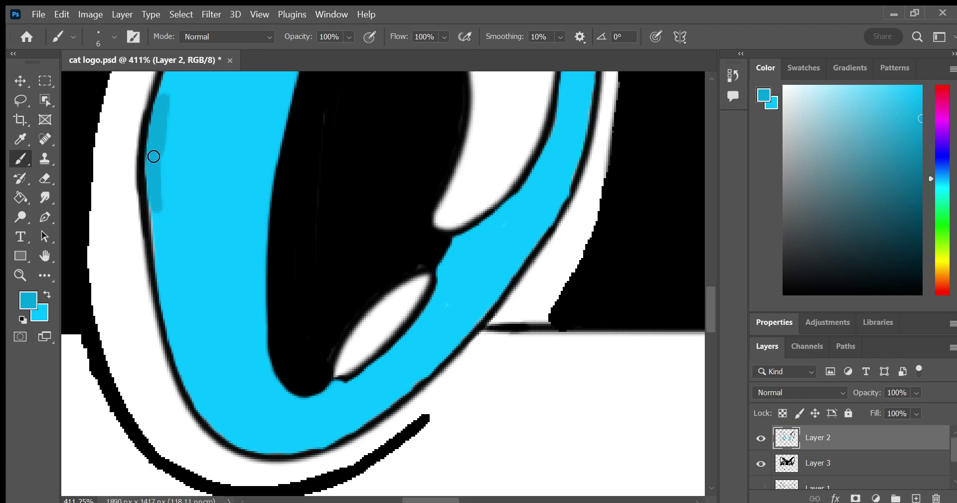
{"action": "mouse_move", "coordinate": [161, 218]}
{"action": "left_mouse_down"}
{"action": "mouse_move", "coordinate": [154, 199]}
{"action": "mouse_move", "coordinate": [165, 303]}
{"action": "left_mouse_up"}
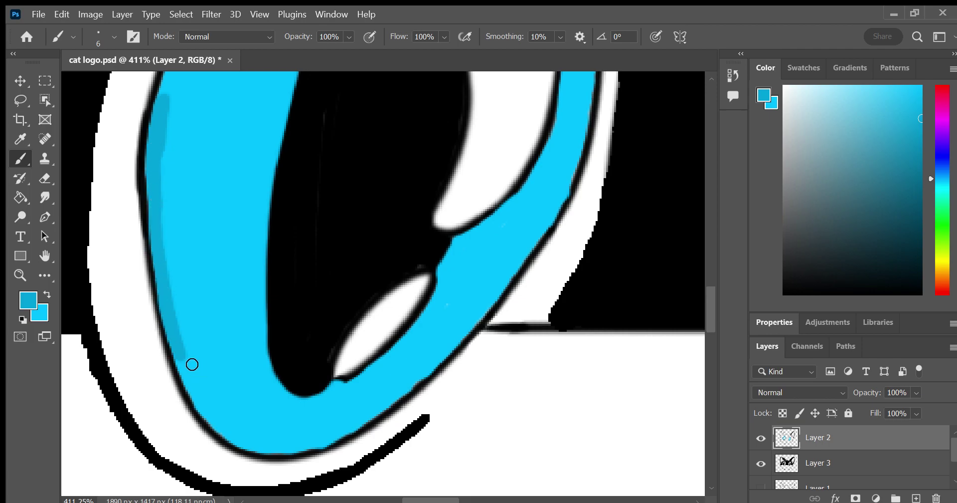
{"action": "mouse_move", "coordinate": [192, 364]}
{"action": "left_mouse_down"}
{"action": "mouse_move", "coordinate": [186, 372]}
{"action": "mouse_move", "coordinate": [201, 400]}
{"action": "mouse_move", "coordinate": [186, 378]}
{"action": "mouse_move", "coordinate": [235, 443]}
{"action": "mouse_move", "coordinate": [310, 445]}
{"action": "mouse_move", "coordinate": [362, 408]}
{"action": "left_mouse_up"}
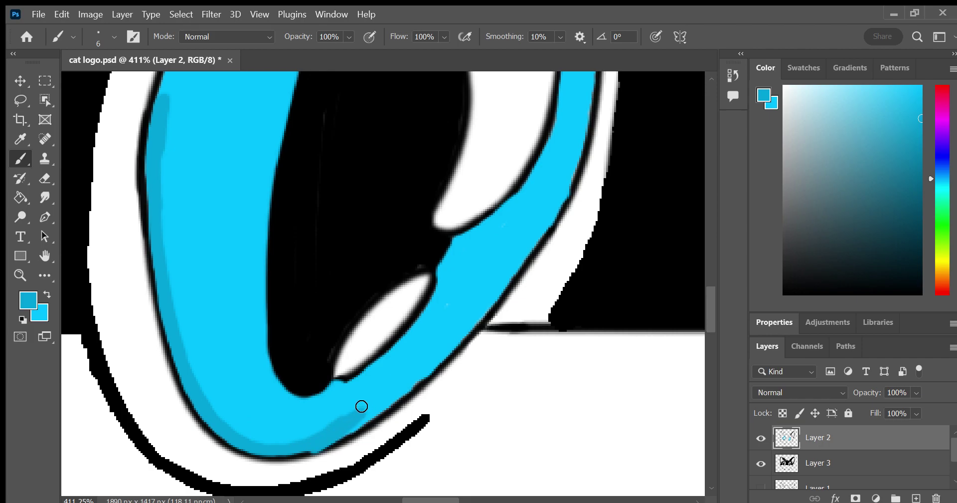
{"action": "key", "text": "ctrl+z"}
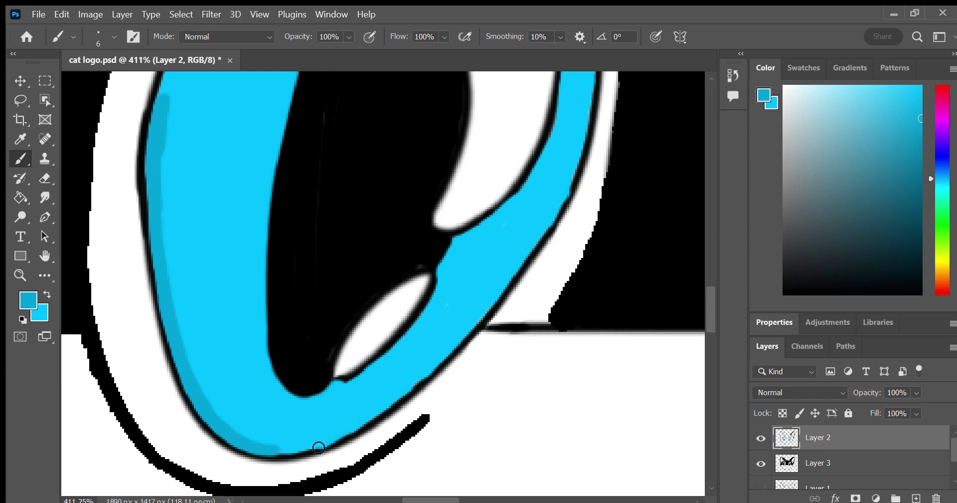
{"action": "mouse_move", "coordinate": [583, 124]}
{"action": "left_mouse_down"}
{"action": "mouse_move", "coordinate": [567, 188]}
{"action": "mouse_move", "coordinate": [495, 298]}
{"action": "left_mouse_up"}
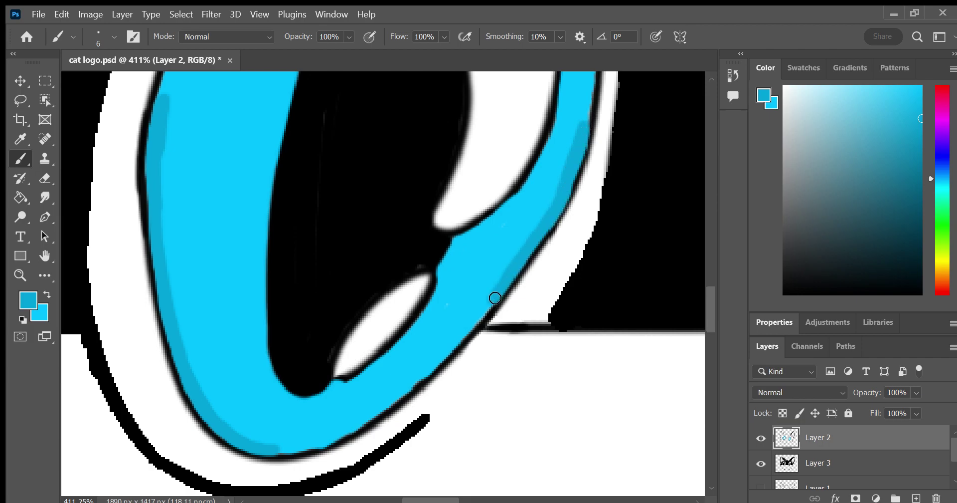
{"action": "mouse_move", "coordinate": [272, 451]}
{"action": "left_mouse_down"}
{"action": "mouse_move", "coordinate": [342, 431]}
{"action": "mouse_move", "coordinate": [392, 402]}
{"action": "mouse_move", "coordinate": [370, 421]}
{"action": "mouse_move", "coordinate": [439, 358]}
{"action": "left_mouse_up"}
{"action": "mouse_move", "coordinate": [499, 293]}
{"action": "left_mouse_down"}
{"action": "mouse_move", "coordinate": [434, 359]}
{"action": "mouse_move", "coordinate": [469, 325]}
{"action": "left_mouse_up"}
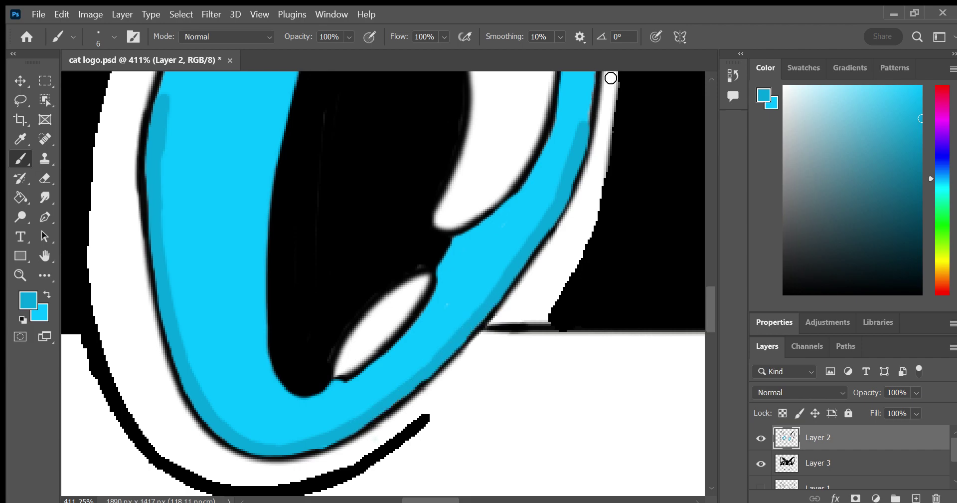
{"action": "left_click_drag", "start_coordinate": [229, 220], "coordinate": [71, 377]}
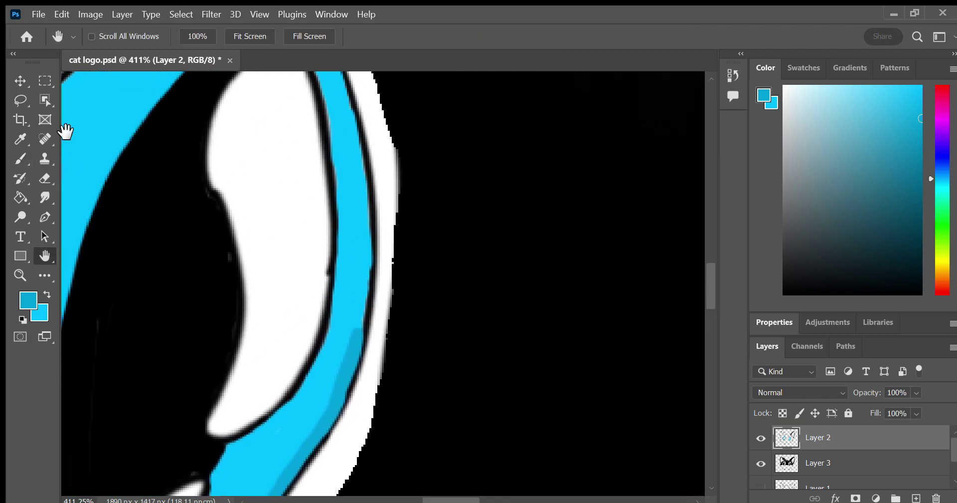
Extend the darker blue shading up the band's right edge and along the iris's top inner outline
{"action": "left_click", "coordinate": [22, 134]}
{"action": "key", "text": "b"}
{"action": "mouse_move", "coordinate": [338, 332]}
{"action": "left_mouse_down"}
{"action": "mouse_move", "coordinate": [344, 320]}
{"action": "mouse_move", "coordinate": [346, 334]}
{"action": "mouse_move", "coordinate": [349, 248]}
{"action": "left_mouse_up"}
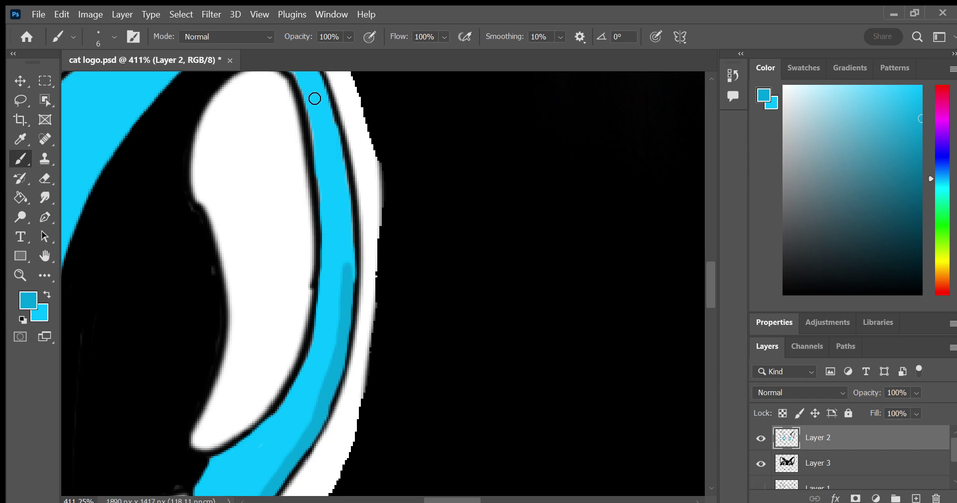
{"action": "left_click_drag", "start_coordinate": [319, 84], "coordinate": [349, 274]}
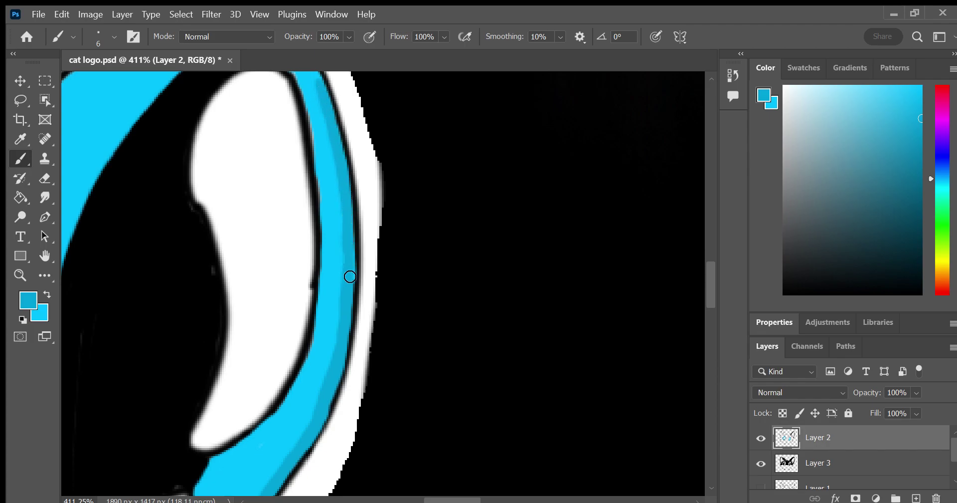
{"action": "key", "text": "e"}
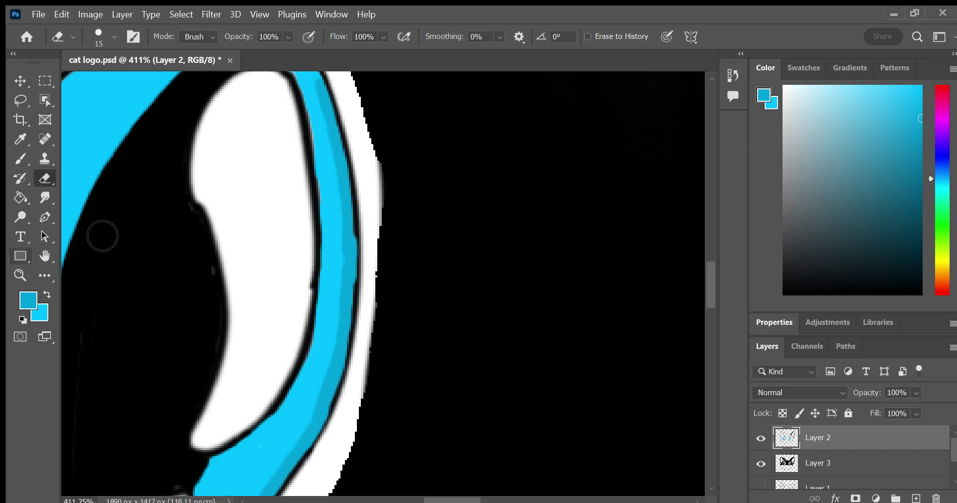
{"action": "left_click", "coordinate": [17, 149]}
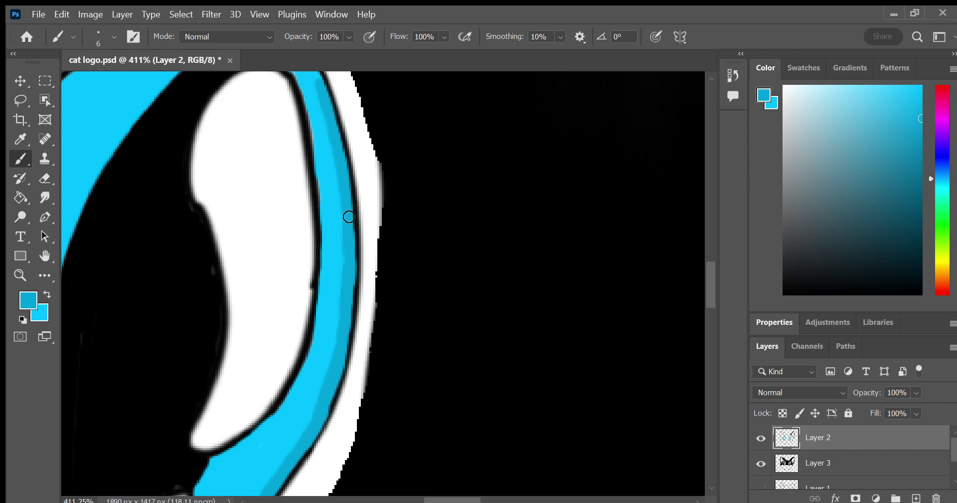
{"action": "left_click", "coordinate": [44, 255]}
{"action": "left_click_drag", "start_coordinate": [138, 227], "coordinate": [306, 370]}
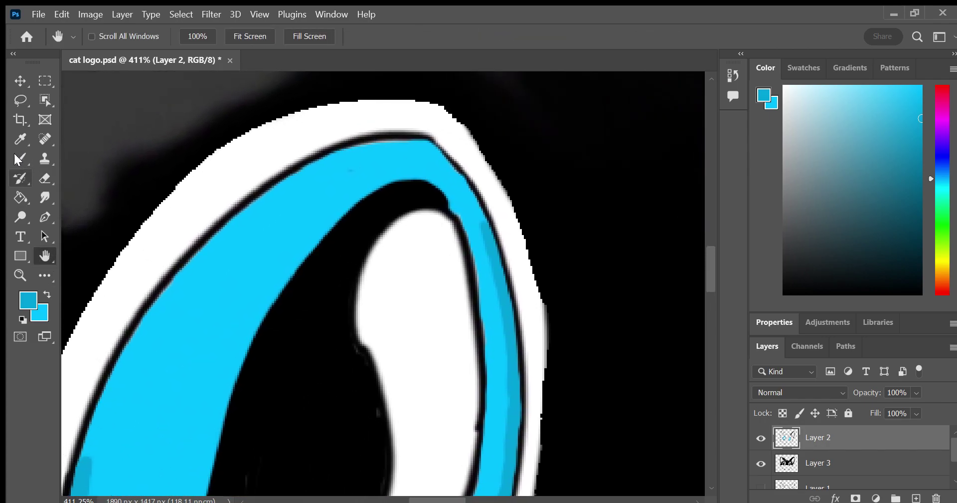
{"action": "left_click", "coordinate": [18, 159]}
{"action": "mouse_move", "coordinate": [214, 252]}
{"action": "left_mouse_down"}
{"action": "mouse_move", "coordinate": [182, 280]}
{"action": "mouse_move", "coordinate": [231, 223]}
{"action": "mouse_move", "coordinate": [294, 175]}
{"action": "mouse_move", "coordinate": [259, 210]}
{"action": "mouse_move", "coordinate": [369, 147]}
{"action": "mouse_move", "coordinate": [430, 147]}
{"action": "mouse_move", "coordinate": [481, 220]}
{"action": "left_mouse_up"}
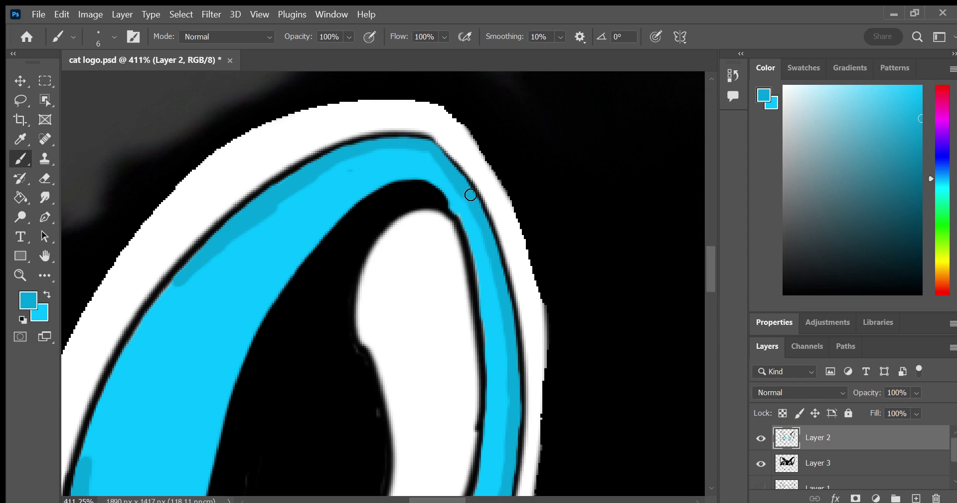
Shade darker blue up along the blue band's left edge
{"action": "left_click_drag", "start_coordinate": [133, 145], "coordinate": [144, 55]}
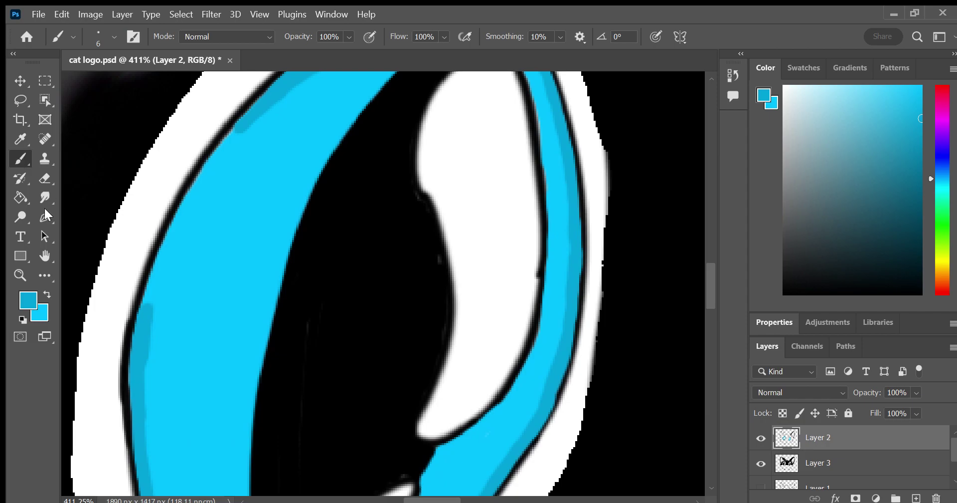
{"action": "left_click_drag", "start_coordinate": [90, 257], "coordinate": [84, 292]}
{"action": "left_click", "coordinate": [20, 159]}
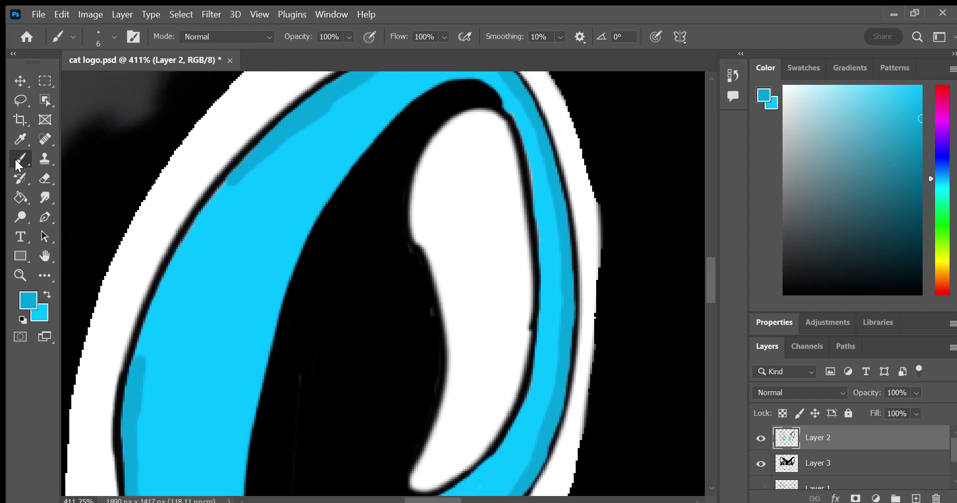
{"action": "left_click_drag", "start_coordinate": [136, 371], "coordinate": [164, 299]}
{"action": "mouse_move", "coordinate": [139, 359]}
{"action": "left_mouse_down"}
{"action": "mouse_move", "coordinate": [177, 278]}
{"action": "mouse_move", "coordinate": [171, 271]}
{"action": "mouse_move", "coordinate": [152, 312]}
{"action": "mouse_move", "coordinate": [218, 196]}
{"action": "left_mouse_up"}
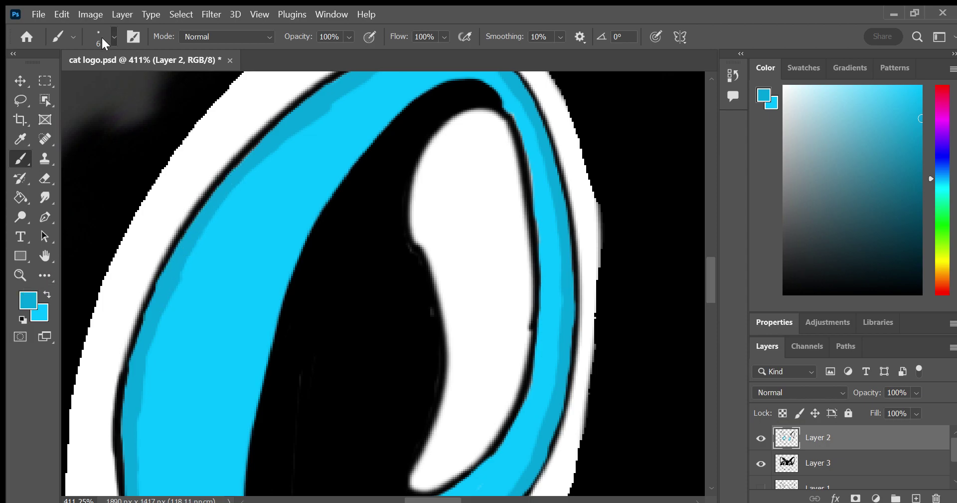
Raise the brush size to 18 and broaden the shading across the upper band
{"action": "key", "text": "bracketright"}
{"action": "key", "text": "bracketright"}
{"action": "key", "text": "bracketright"}
{"action": "left_click_drag", "start_coordinate": [299, 160], "coordinate": [312, 148]}
{"action": "left_click_drag", "start_coordinate": [276, 182], "coordinate": [222, 261]}
{"action": "left_click_drag", "start_coordinate": [299, 161], "coordinate": [359, 107]}
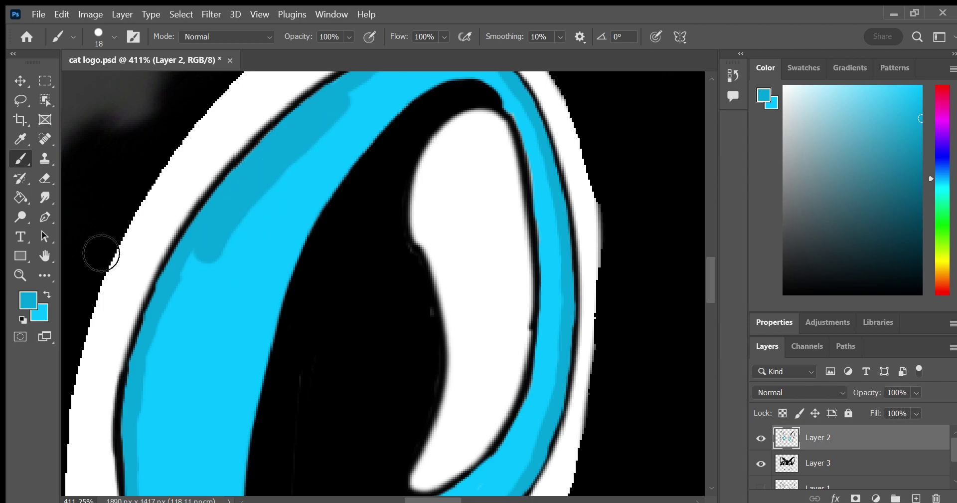
{"action": "left_click", "coordinate": [44, 255]}
{"action": "left_click_drag", "start_coordinate": [105, 247], "coordinate": [64, 265]}
{"action": "left_click", "coordinate": [20, 159]}
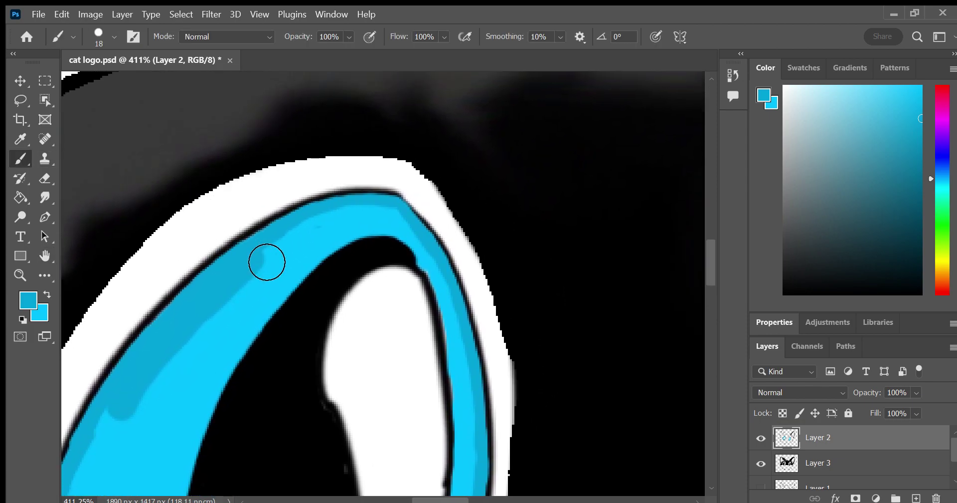
{"action": "left_click_drag", "start_coordinate": [289, 250], "coordinate": [342, 209]}
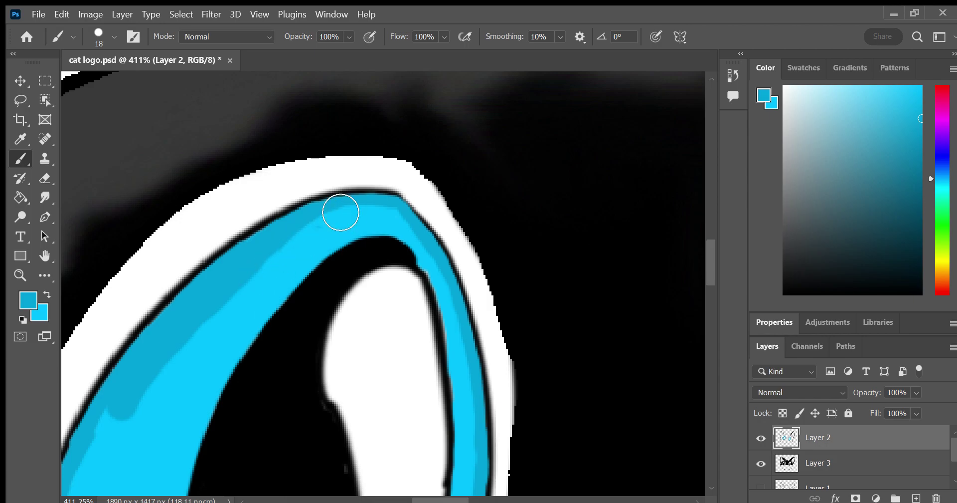
Widen the shading down the band's left side, then zoom out to see the whole face
{"action": "left_click", "coordinate": [44, 256]}
{"action": "left_click_drag", "start_coordinate": [60, 277], "coordinate": [169, 88]}
{"action": "left_click", "coordinate": [20, 159]}
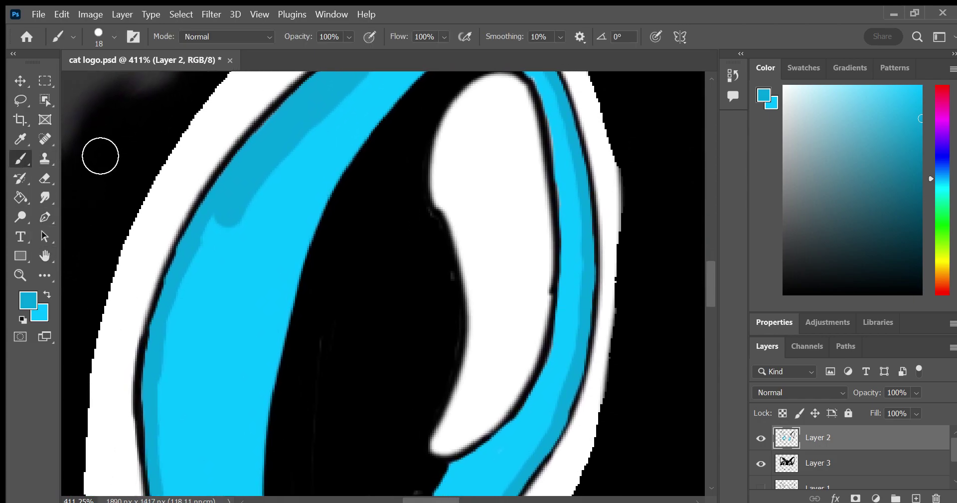
{"action": "mouse_move", "coordinate": [247, 207]}
{"action": "left_mouse_down"}
{"action": "mouse_move", "coordinate": [231, 220]}
{"action": "mouse_move", "coordinate": [252, 205]}
{"action": "mouse_move", "coordinate": [242, 227]}
{"action": "mouse_move", "coordinate": [261, 206]}
{"action": "mouse_move", "coordinate": [198, 310]}
{"action": "left_mouse_up"}
{"action": "left_click_drag", "start_coordinate": [309, 148], "coordinate": [288, 150]}
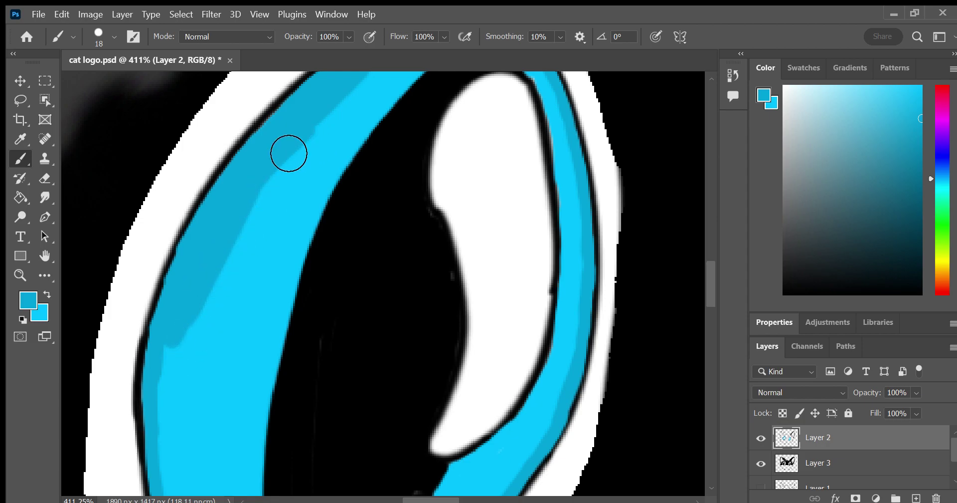
{"action": "mouse_move", "coordinate": [74, 277]}
{"action": "left_mouse_down"}
{"action": "mouse_move", "coordinate": [106, 160]}
{"action": "mouse_move", "coordinate": [90, 74]}
{"action": "left_mouse_up"}
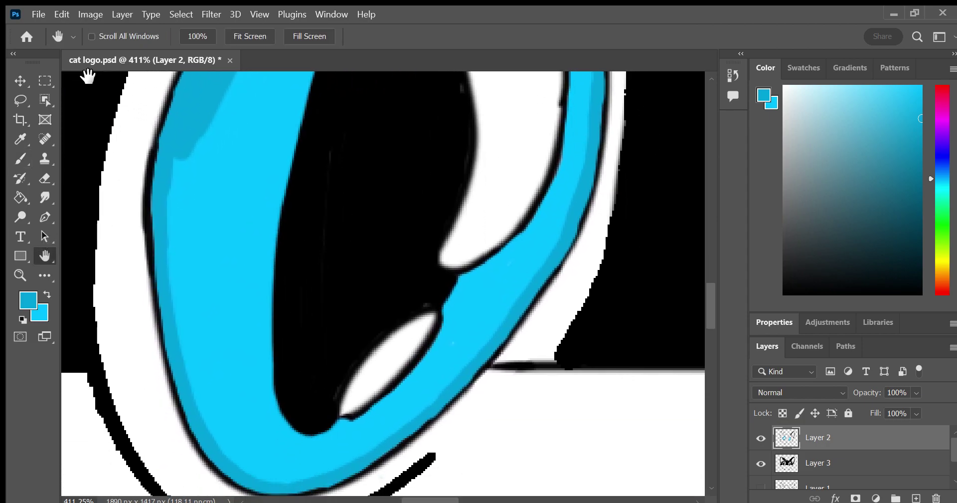
{"action": "mouse_move", "coordinate": [194, 100]}
{"action": "left_mouse_down"}
{"action": "mouse_move", "coordinate": [186, 273]}
{"action": "mouse_move", "coordinate": [211, 357]}
{"action": "mouse_move", "coordinate": [269, 427]}
{"action": "left_mouse_up"}
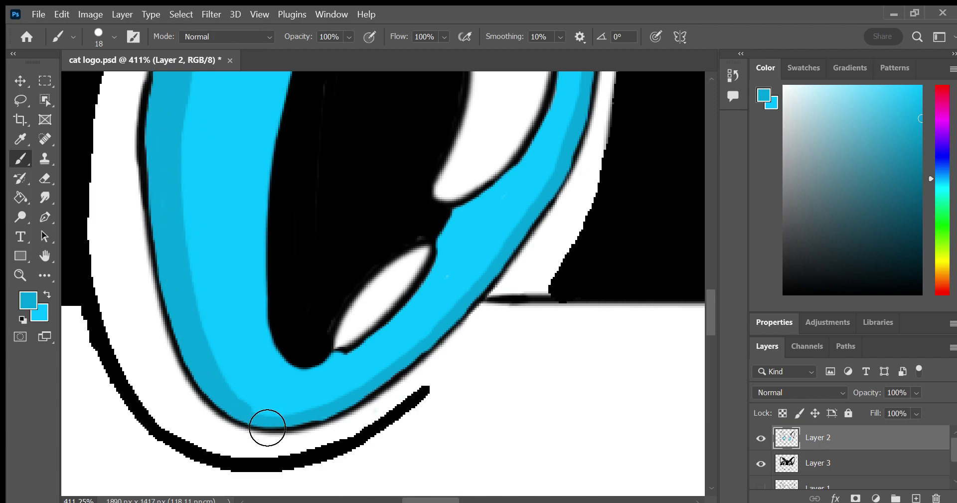
{"action": "left_click", "coordinate": [20, 273]}
{"action": "mouse_move", "coordinate": [218, 234]}
{"action": "left_mouse_down"}
{"action": "mouse_move", "coordinate": [171, 262]}
{"action": "mouse_move", "coordinate": [185, 268]}
{"action": "left_mouse_up"}
{"action": "left_click", "coordinate": [25, 157]}
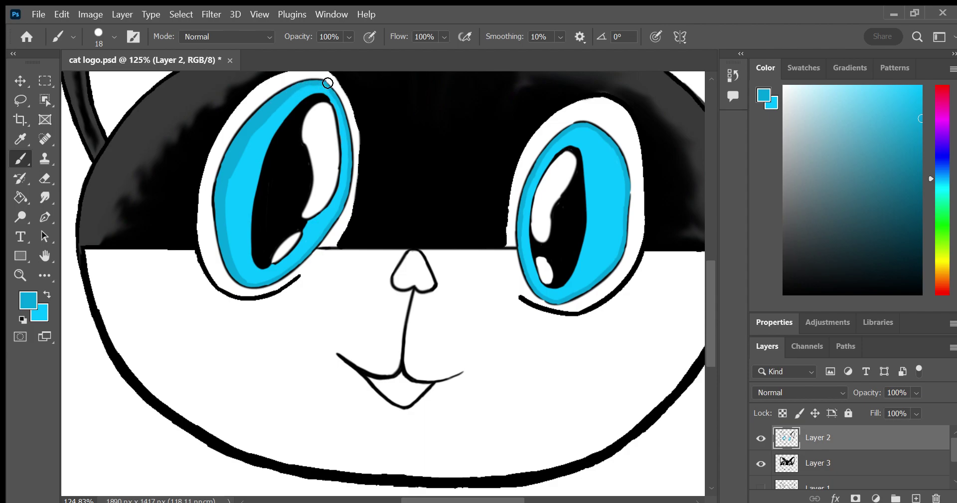
Deepen the left eye's blue shading and add darker blue along the right iris's outer edge
{"action": "mouse_move", "coordinate": [259, 124]}
{"action": "left_mouse_down"}
{"action": "mouse_move", "coordinate": [240, 157]}
{"action": "mouse_move", "coordinate": [225, 222]}
{"action": "mouse_move", "coordinate": [227, 242]}
{"action": "mouse_move", "coordinate": [252, 267]}
{"action": "left_mouse_up"}
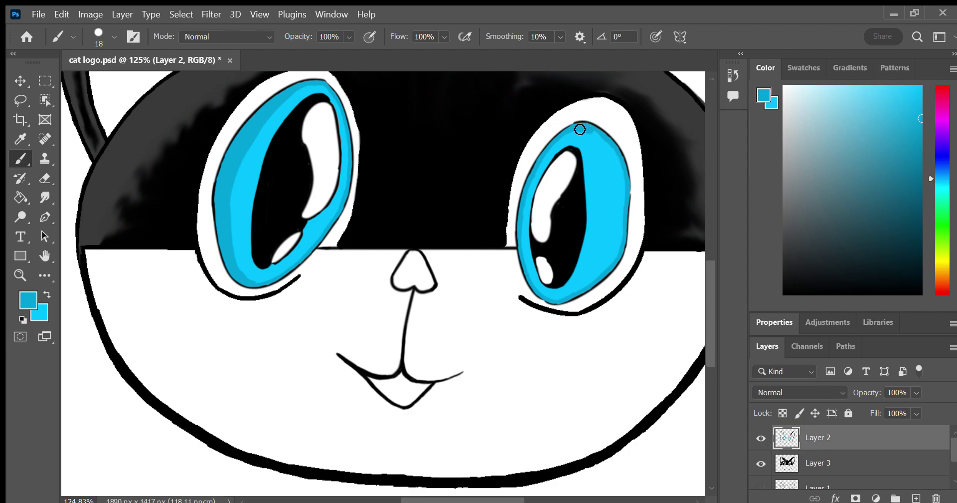
{"action": "mouse_move", "coordinate": [603, 142]}
{"action": "left_mouse_down"}
{"action": "mouse_move", "coordinate": [624, 190]}
{"action": "mouse_move", "coordinate": [617, 244]}
{"action": "mouse_move", "coordinate": [566, 297]}
{"action": "mouse_move", "coordinate": [601, 272]}
{"action": "mouse_move", "coordinate": [587, 279]}
{"action": "mouse_move", "coordinate": [609, 228]}
{"action": "mouse_move", "coordinate": [590, 131]}
{"action": "mouse_move", "coordinate": [615, 160]}
{"action": "mouse_move", "coordinate": [615, 216]}
{"action": "mouse_move", "coordinate": [562, 301]}
{"action": "left_mouse_up"}
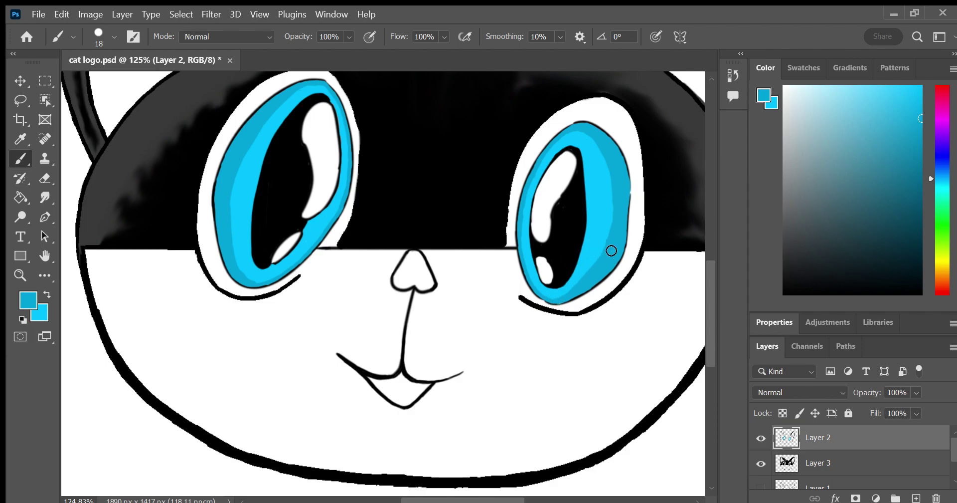
{"action": "left_click_drag", "start_coordinate": [604, 144], "coordinate": [614, 163]}
{"action": "left_click", "coordinate": [44, 255]}
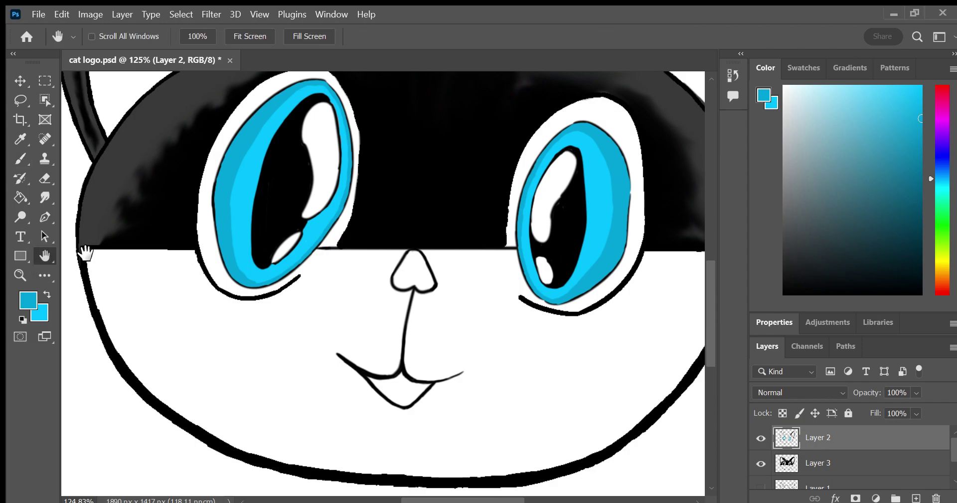
{"action": "mouse_move", "coordinate": [153, 273]}
{"action": "left_mouse_down"}
{"action": "mouse_move", "coordinate": [131, 192]}
{"action": "mouse_move", "coordinate": [159, 192]}
{"action": "left_mouse_up"}
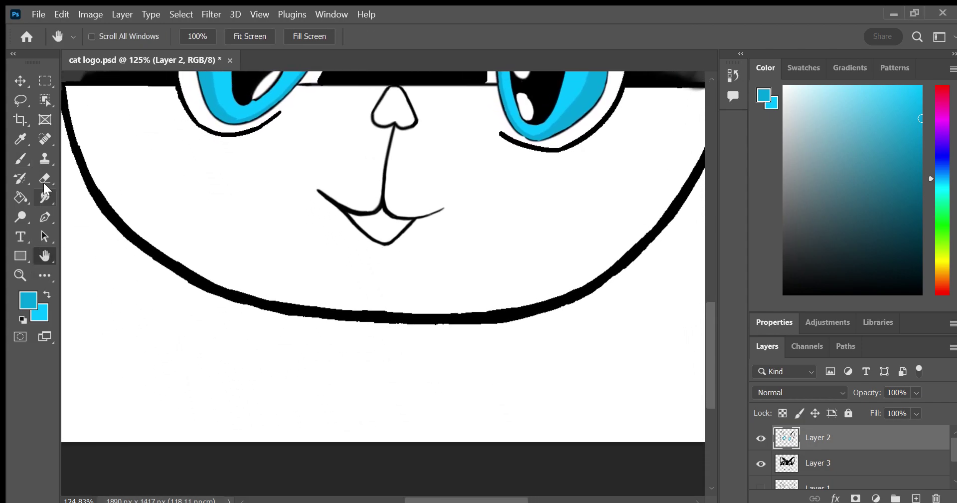
{"action": "left_click", "coordinate": [20, 158]}
{"action": "left_click", "coordinate": [45, 294]}
{"action": "key", "text": "i"}
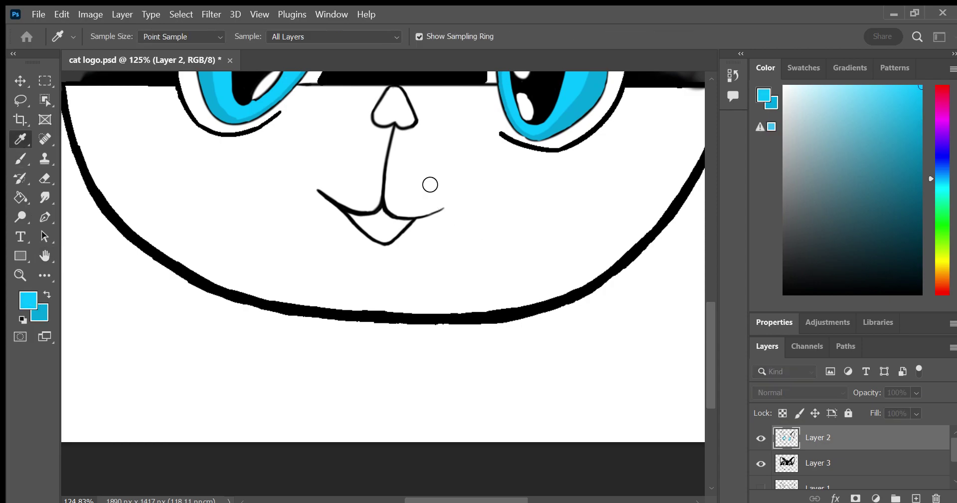
{"action": "key", "text": "b"}
{"action": "left_click", "coordinate": [862, 98]}
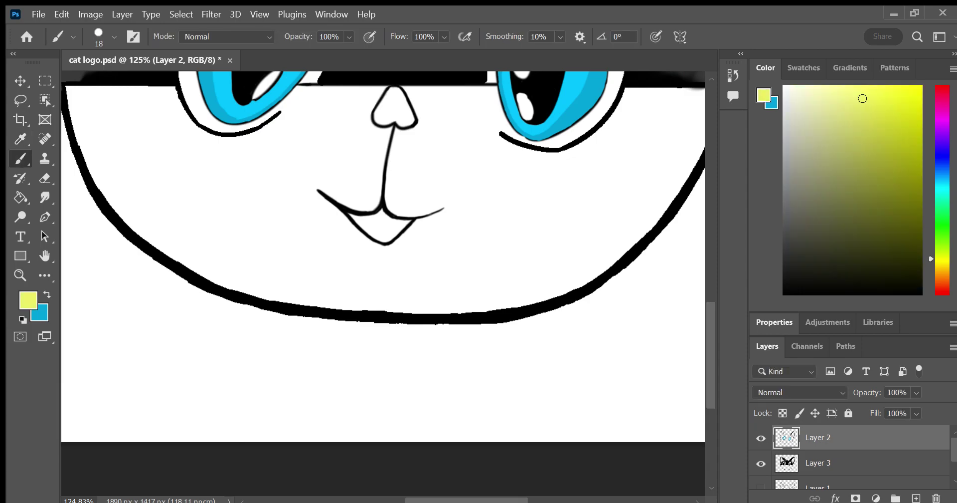
{"action": "key", "text": "i"}
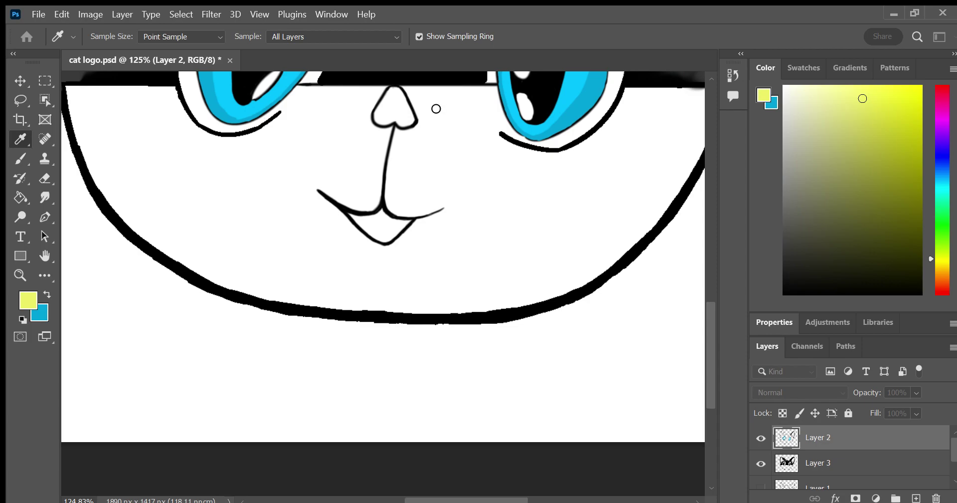
{"action": "key", "text": "b"}
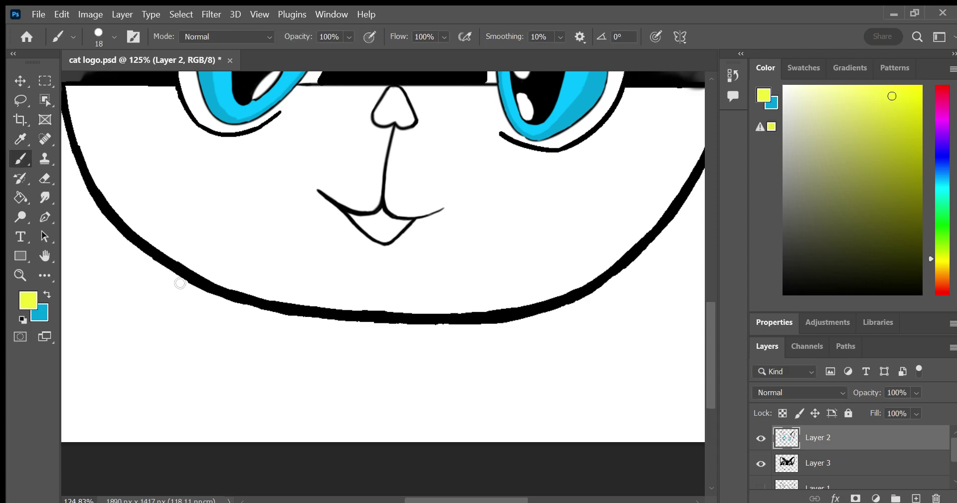
{"action": "mouse_move", "coordinate": [157, 264]}
{"action": "left_mouse_down"}
{"action": "mouse_move", "coordinate": [180, 278]}
{"action": "mouse_move", "coordinate": [161, 265]}
{"action": "left_mouse_up"}
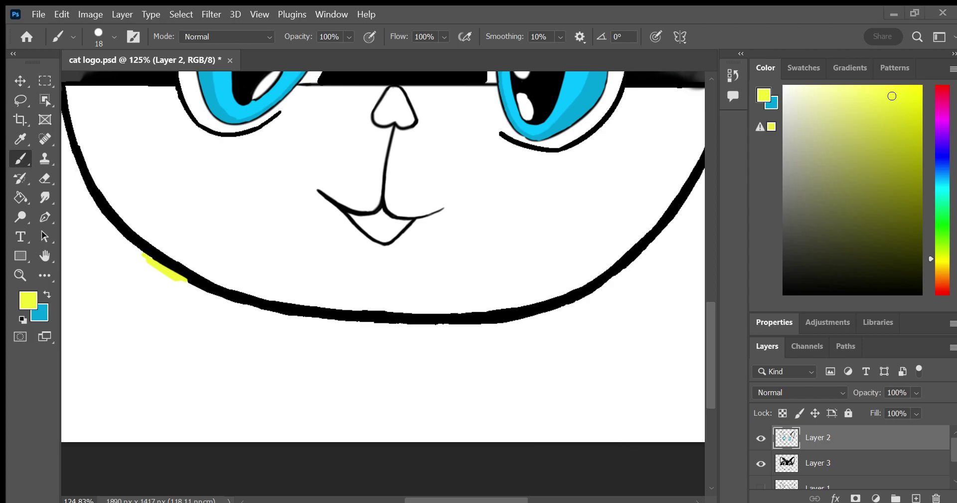
{"action": "mouse_move", "coordinate": [148, 257]}
{"action": "left_mouse_down"}
{"action": "mouse_move", "coordinate": [141, 262]}
{"action": "mouse_move", "coordinate": [164, 267]}
{"action": "mouse_move", "coordinate": [145, 265]}
{"action": "mouse_move", "coordinate": [134, 291]}
{"action": "left_mouse_up"}
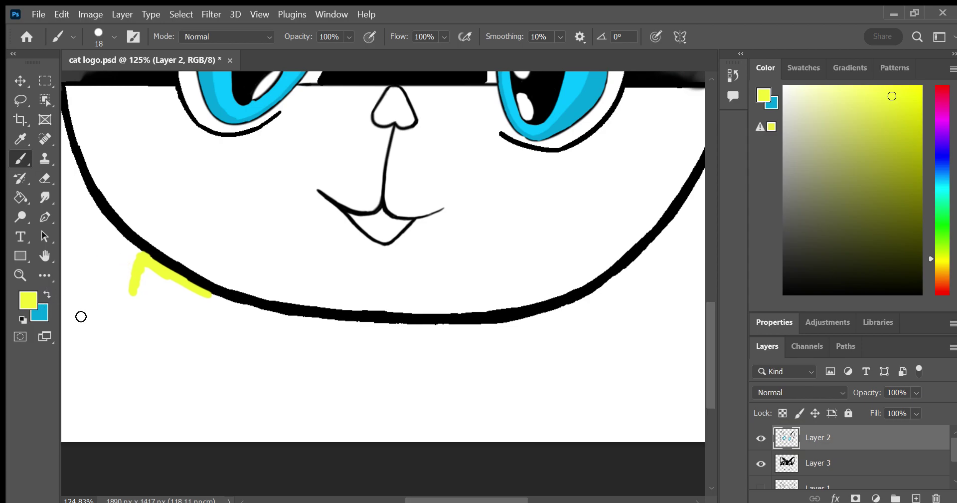
{"action": "key", "text": "ctrl+z"}
{"action": "key", "text": "ctrl+z"}
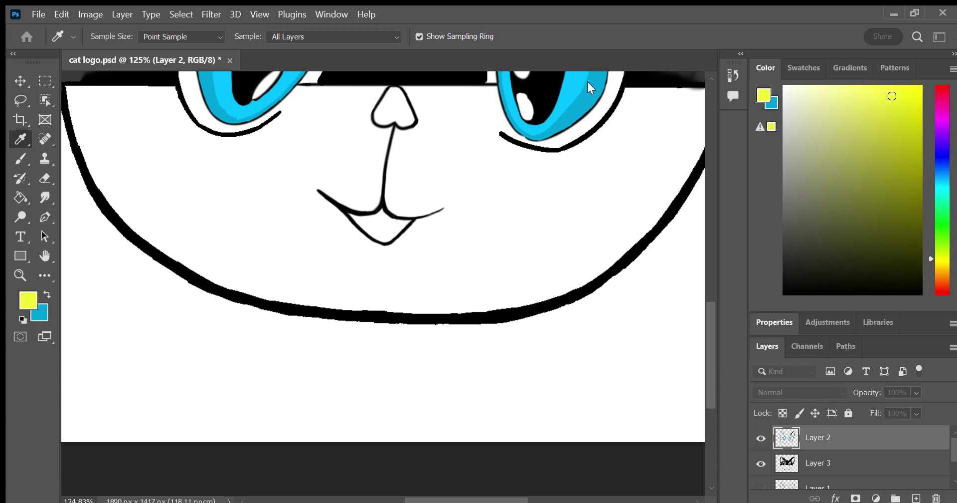
{"action": "key", "text": "b"}
{"action": "left_click_drag", "start_coordinate": [125, 243], "coordinate": [208, 297]}
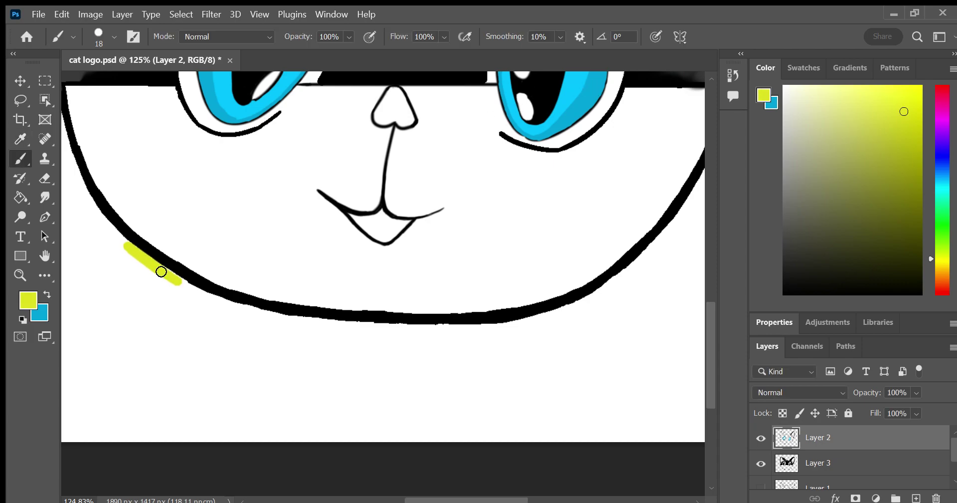
{"action": "left_click_drag", "start_coordinate": [168, 275], "coordinate": [263, 320]}
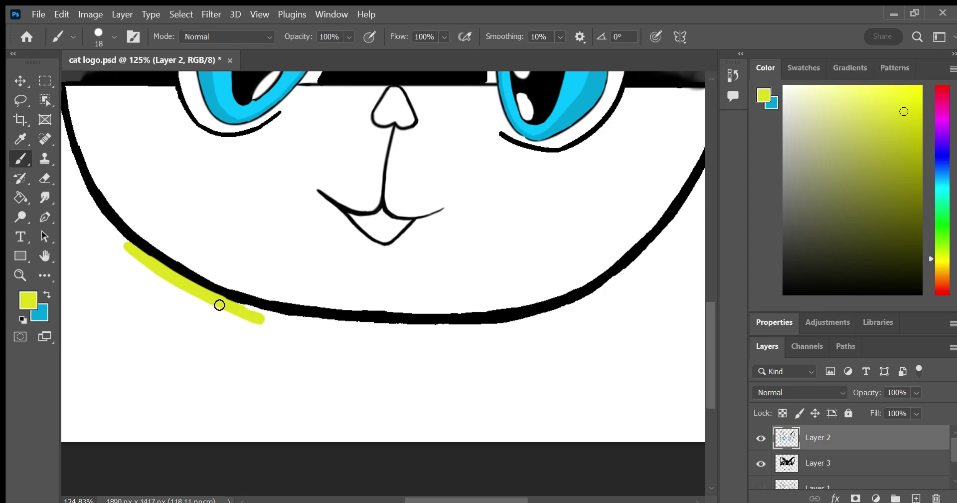
{"action": "key", "text": "ctrl+z"}
{"action": "left_click_drag", "start_coordinate": [124, 243], "coordinate": [256, 313]}
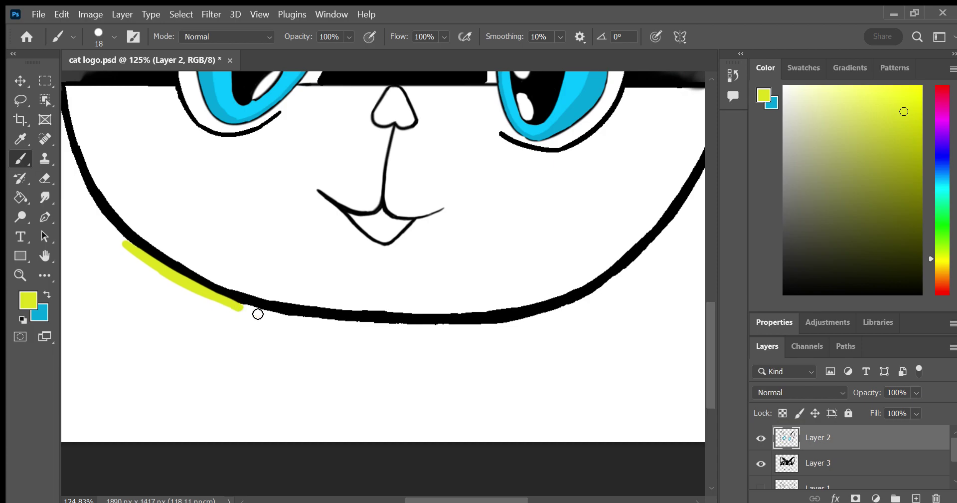
{"action": "key", "text": "ctrl+z"}
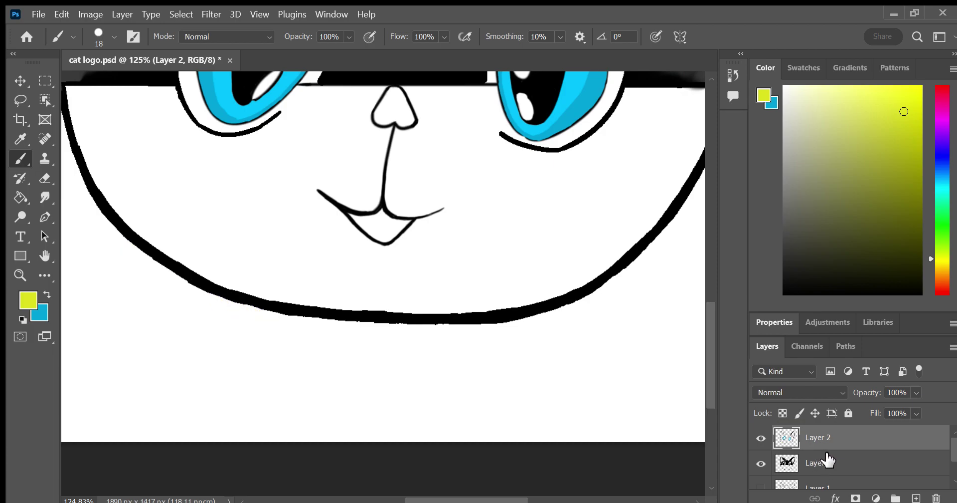
{"action": "left_click", "coordinate": [828, 464]}
{"action": "left_click_drag", "start_coordinate": [130, 247], "coordinate": [224, 301]}
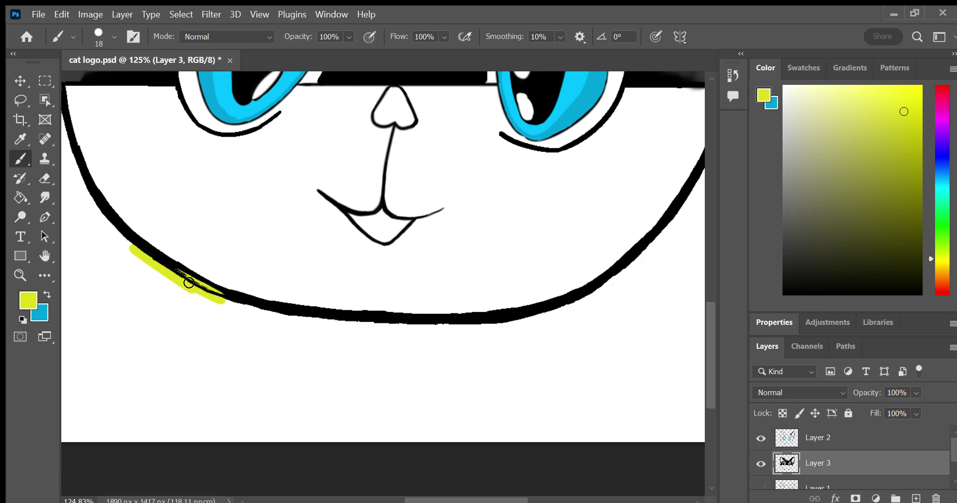
{"action": "key", "text": "ctrl+z"}
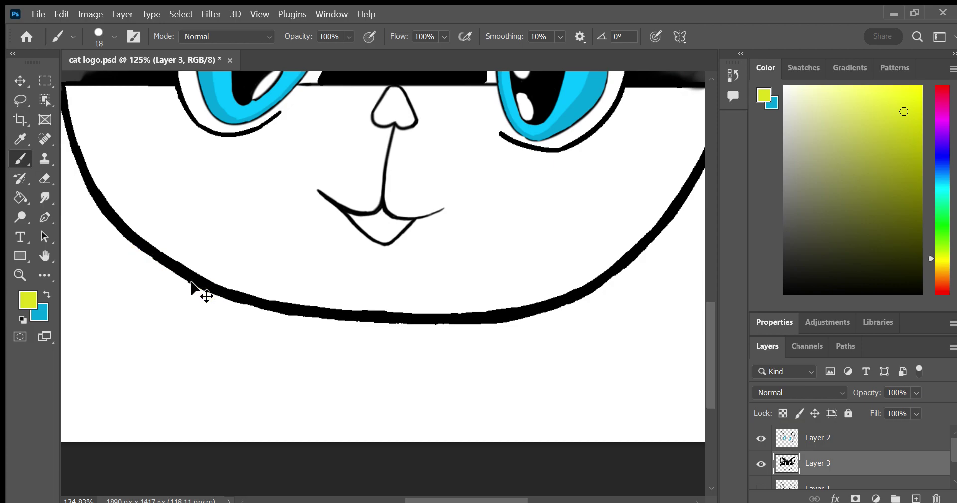
{"action": "left_click", "coordinate": [820, 438]}
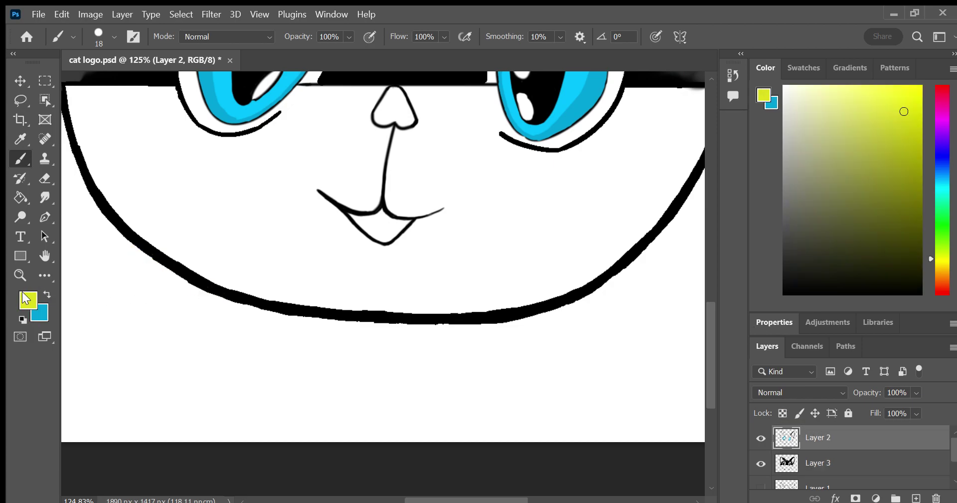
{"action": "key", "text": "i"}
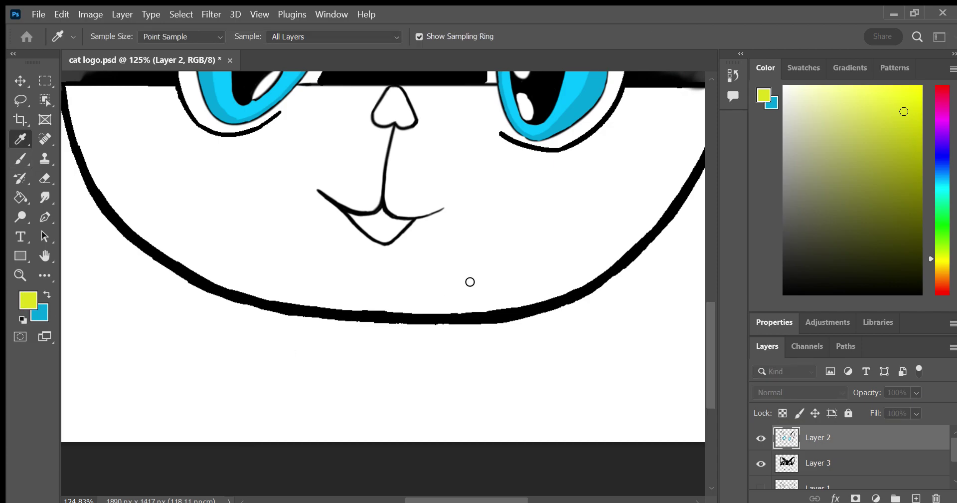
{"action": "left_click", "coordinate": [571, 132]}
{"action": "key", "text": "b"}
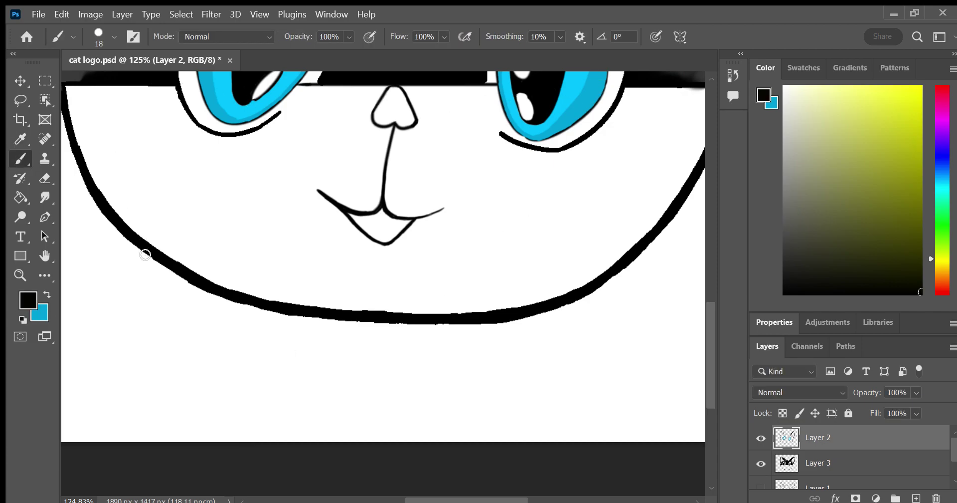
Draw a thick black bandana edge line from below the jaw down to the right
{"action": "left_click_drag", "start_coordinate": [145, 250], "coordinate": [155, 277]}
{"action": "left_click_drag", "start_coordinate": [183, 271], "coordinate": [199, 283]}
{"action": "key", "text": "ctrl+z"}
{"action": "left_click_drag", "start_coordinate": [144, 248], "coordinate": [166, 301]}
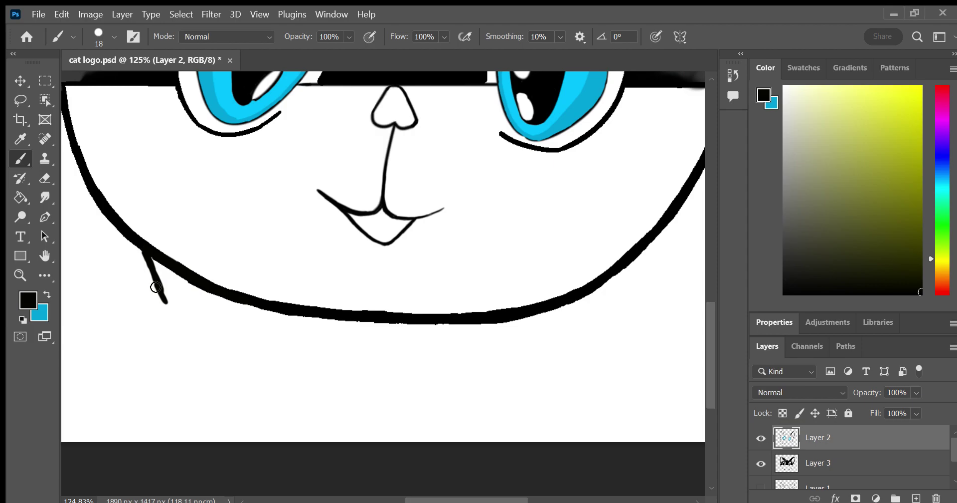
{"action": "mouse_move", "coordinate": [155, 286]}
{"action": "left_mouse_down"}
{"action": "mouse_move", "coordinate": [237, 358]}
{"action": "mouse_move", "coordinate": [306, 396]}
{"action": "mouse_move", "coordinate": [322, 441]}
{"action": "mouse_move", "coordinate": [357, 409]}
{"action": "left_mouse_up"}
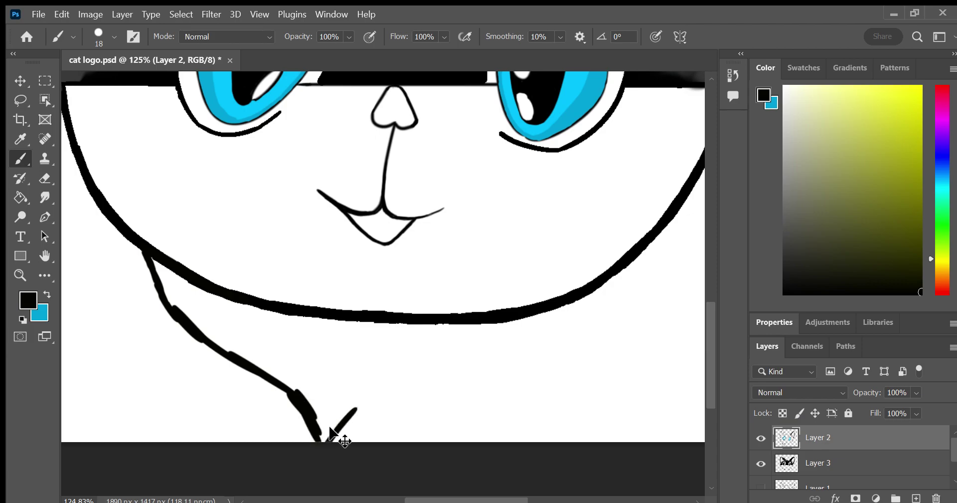
Undo the bandana strokes and redraw one edge line down toward the bandana's point
{"action": "key", "text": "ctrl+z"}
{"action": "key", "text": "ctrl+z"}
{"action": "key", "text": "ctrl+z"}
{"action": "key", "text": "ctrl+z"}
{"action": "key", "text": "ctrl+z"}
{"action": "key", "text": "ctrl+z"}
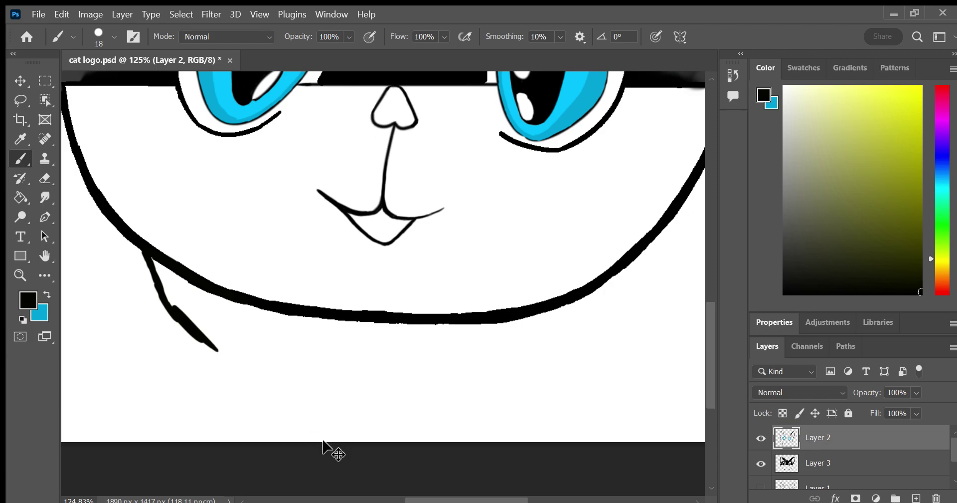
{"action": "key", "text": "ctrl+z"}
{"action": "key", "text": "ctrl+z"}
{"action": "key", "text": "ctrl+z"}
{"action": "key", "text": "ctrl+z"}
{"action": "key", "text": "ctrl+z"}
{"action": "key", "text": "ctrl+z"}
{"action": "key", "text": "ctrl+z"}
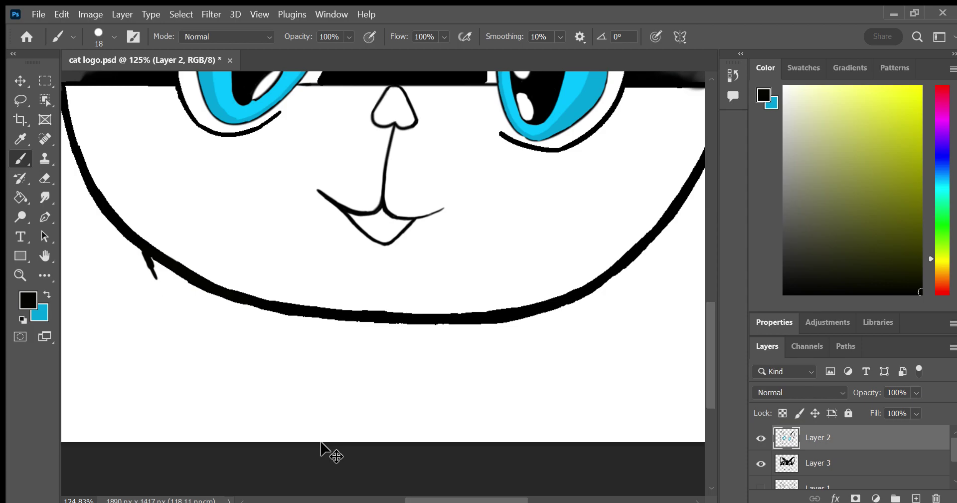
{"action": "key", "text": "ctrl+z"}
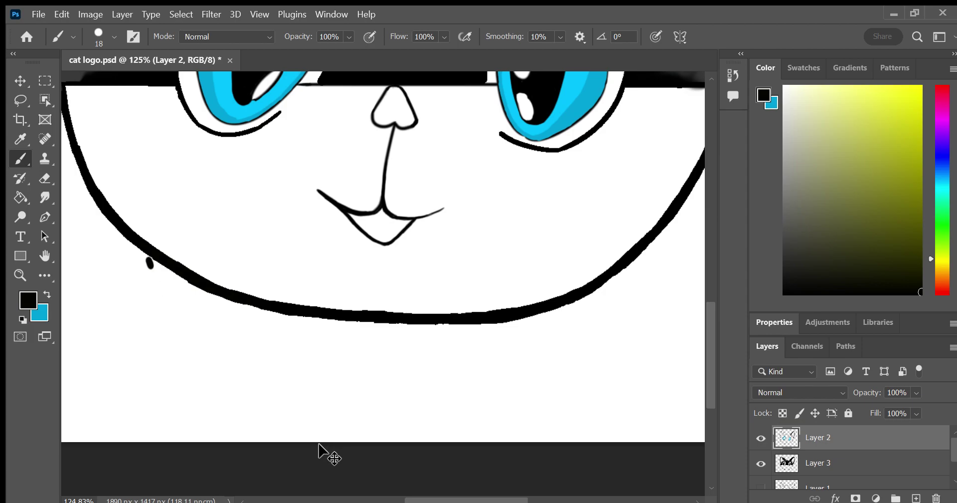
{"action": "key", "text": "ctrl+z"}
{"action": "mouse_move", "coordinate": [230, 298]}
{"action": "left_mouse_down"}
{"action": "mouse_move", "coordinate": [294, 357]}
{"action": "mouse_move", "coordinate": [351, 437]}
{"action": "mouse_move", "coordinate": [515, 315]}
{"action": "left_mouse_up"}
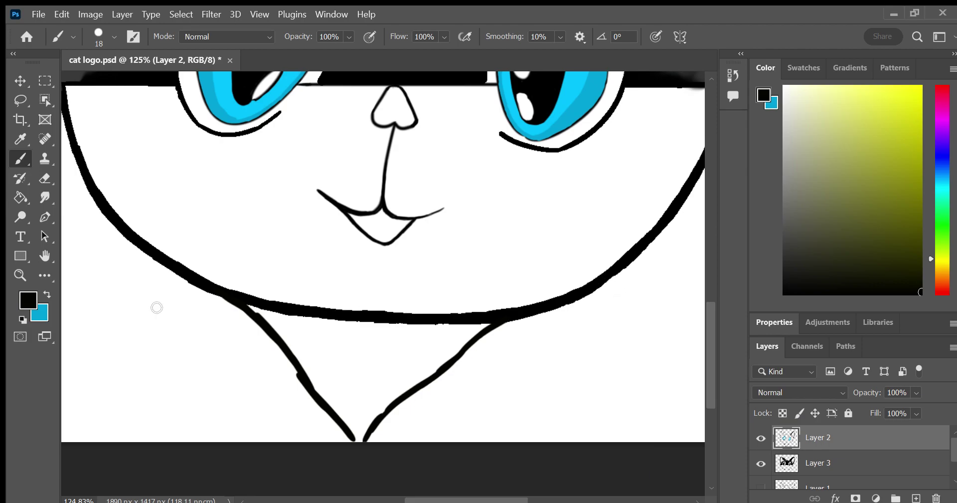
{"action": "left_click", "coordinate": [44, 255]}
Draw the bandana's pointed tip beside the right cheek, erasing stray bits below the jaw
{"action": "scroll", "coordinate": [107, 316], "scroll_direction": "right", "scroll_amount": 5}
{"action": "scroll", "coordinate": [107, 316], "scroll_direction": "up", "scroll_amount": 3}
{"action": "scroll", "coordinate": [184, 274], "scroll_direction": "right", "scroll_amount": 5}
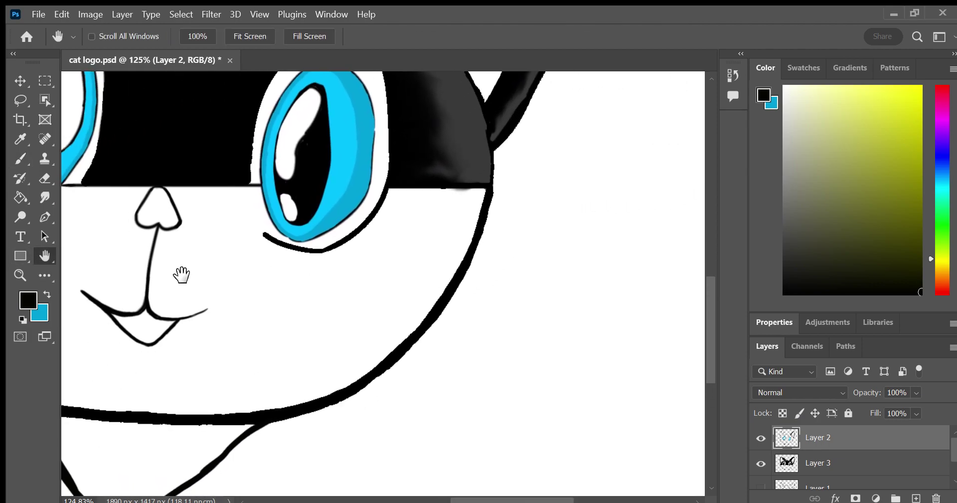
{"action": "left_click", "coordinate": [22, 150]}
{"action": "mouse_move", "coordinate": [444, 305]}
{"action": "left_mouse_down"}
{"action": "mouse_move", "coordinate": [473, 298]}
{"action": "mouse_move", "coordinate": [445, 343]}
{"action": "mouse_move", "coordinate": [369, 377]}
{"action": "left_mouse_up"}
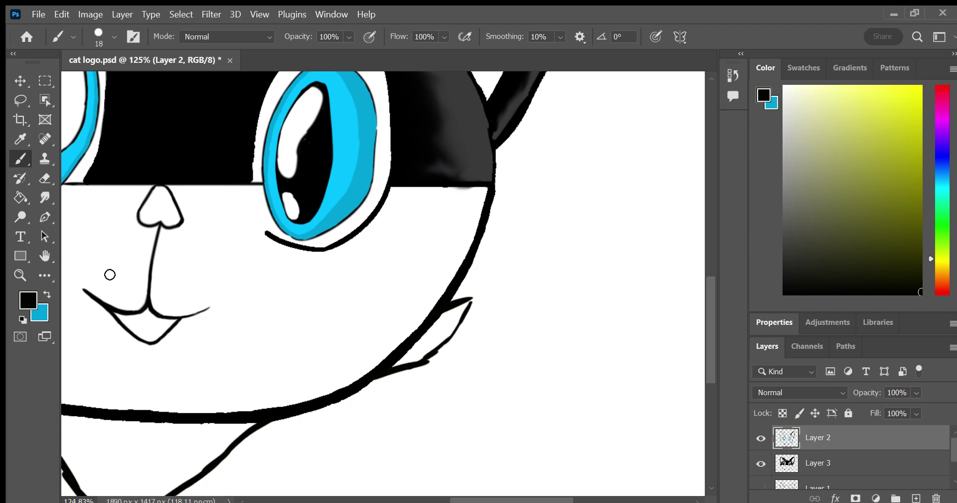
{"action": "left_click", "coordinate": [44, 178]}
{"action": "mouse_move", "coordinate": [448, 374]}
{"action": "left_mouse_down"}
{"action": "mouse_move", "coordinate": [410, 370]}
{"action": "mouse_move", "coordinate": [428, 354]}
{"action": "mouse_move", "coordinate": [375, 389]}
{"action": "left_mouse_up"}
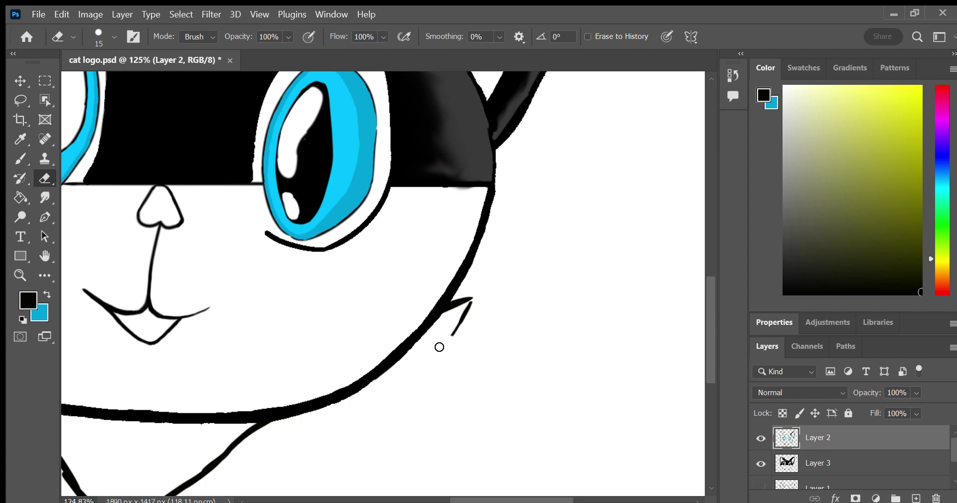
{"action": "key", "text": "b"}
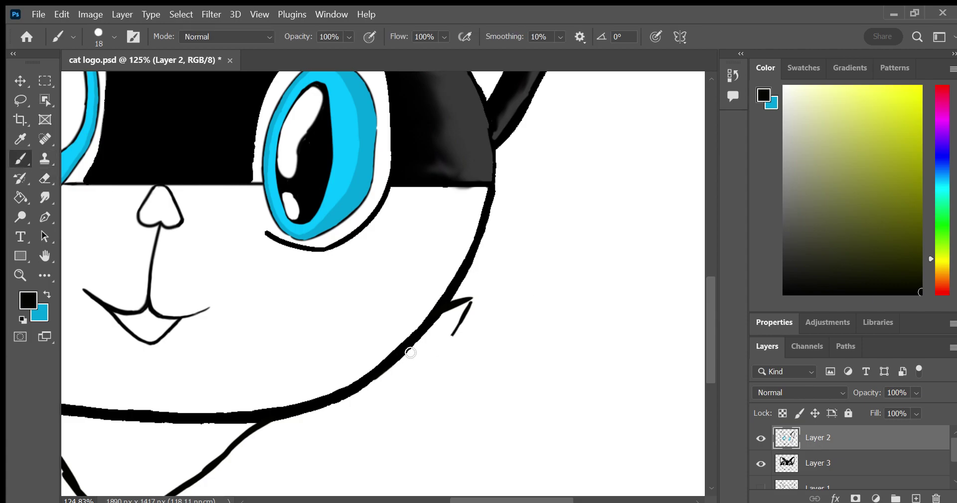
{"action": "mouse_move", "coordinate": [410, 353]}
{"action": "left_mouse_down"}
{"action": "mouse_move", "coordinate": [481, 331]}
{"action": "mouse_move", "coordinate": [563, 325]}
{"action": "mouse_move", "coordinate": [532, 339]}
{"action": "mouse_move", "coordinate": [549, 337]}
{"action": "mouse_move", "coordinate": [546, 352]}
{"action": "mouse_move", "coordinate": [474, 391]}
{"action": "mouse_move", "coordinate": [383, 406]}
{"action": "mouse_move", "coordinate": [315, 403]}
{"action": "left_mouse_up"}
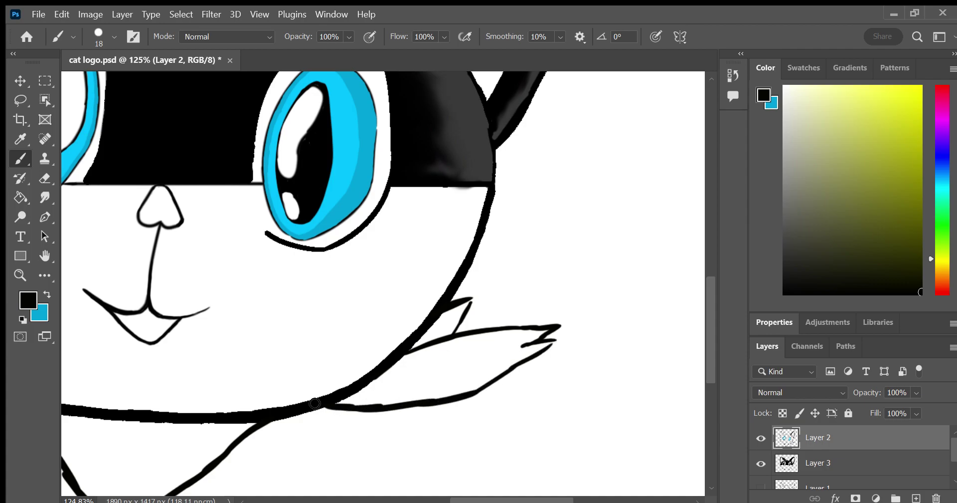
Draw the left and right bandana lines hanging down from the chin
{"action": "key", "text": "space"}
{"action": "left_click_drag", "start_coordinate": [373, 278], "coordinate": [279, 244]}
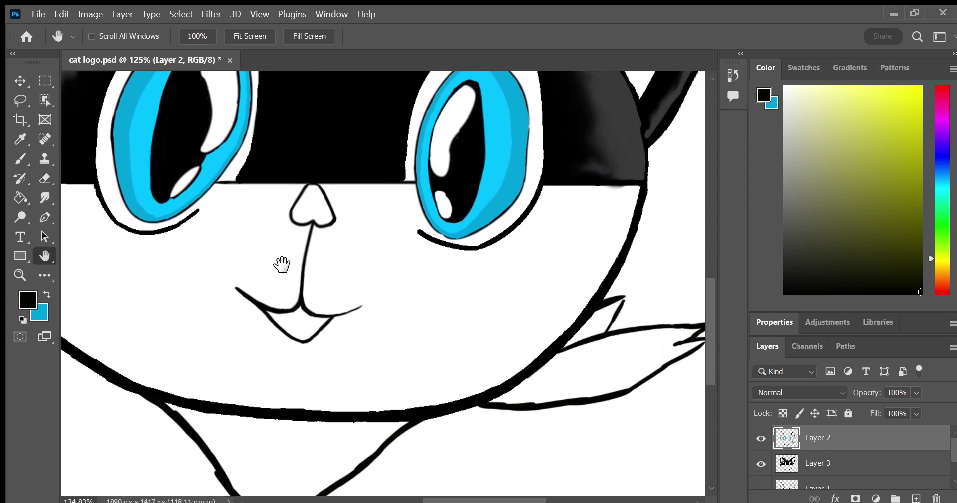
{"action": "left_click_drag", "start_coordinate": [167, 438], "coordinate": [280, 367]}
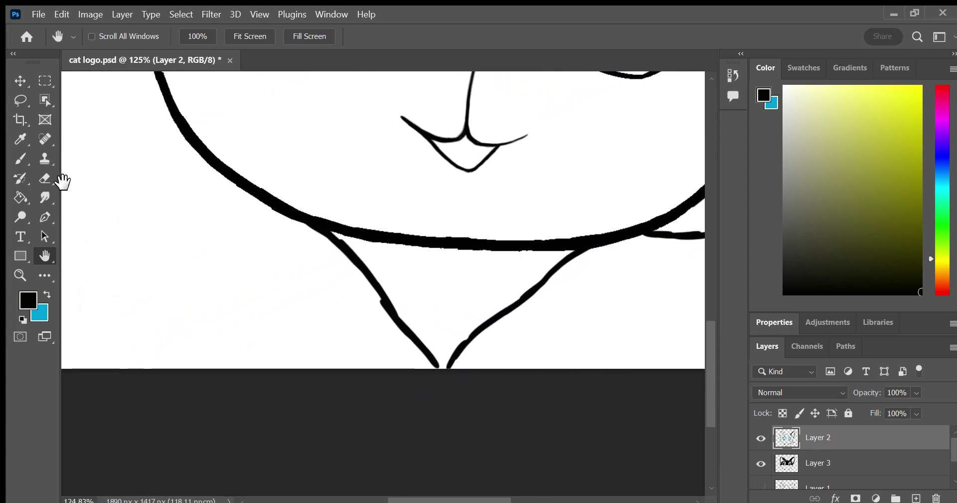
{"action": "left_click", "coordinate": [28, 149]}
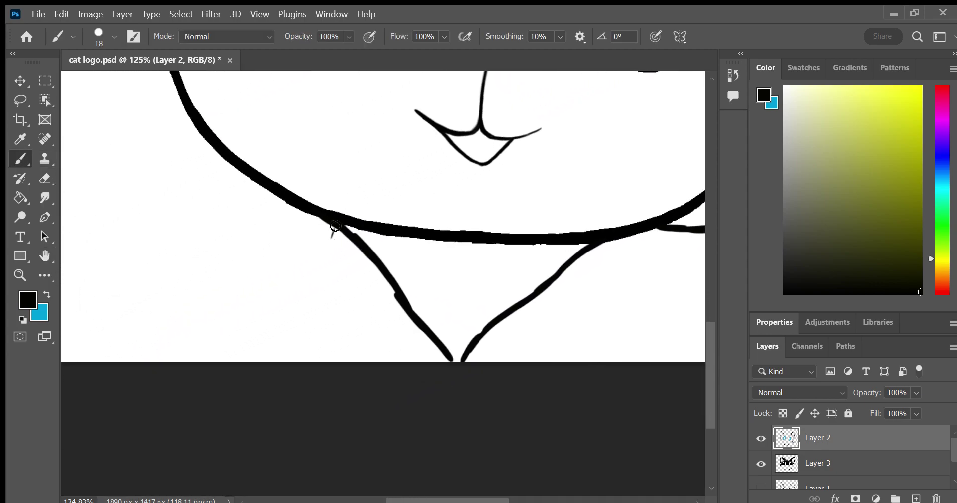
{"action": "mouse_move", "coordinate": [333, 227]}
{"action": "left_mouse_down"}
{"action": "mouse_move", "coordinate": [294, 290]}
{"action": "mouse_move", "coordinate": [222, 360]}
{"action": "mouse_move", "coordinate": [331, 226]}
{"action": "left_mouse_up"}
{"action": "left_click_drag", "start_coordinate": [616, 240], "coordinate": [648, 314]}
{"action": "mouse_move", "coordinate": [625, 285]}
{"action": "left_mouse_down"}
{"action": "mouse_move", "coordinate": [648, 325]}
{"action": "mouse_move", "coordinate": [655, 367]}
{"action": "left_mouse_up"}
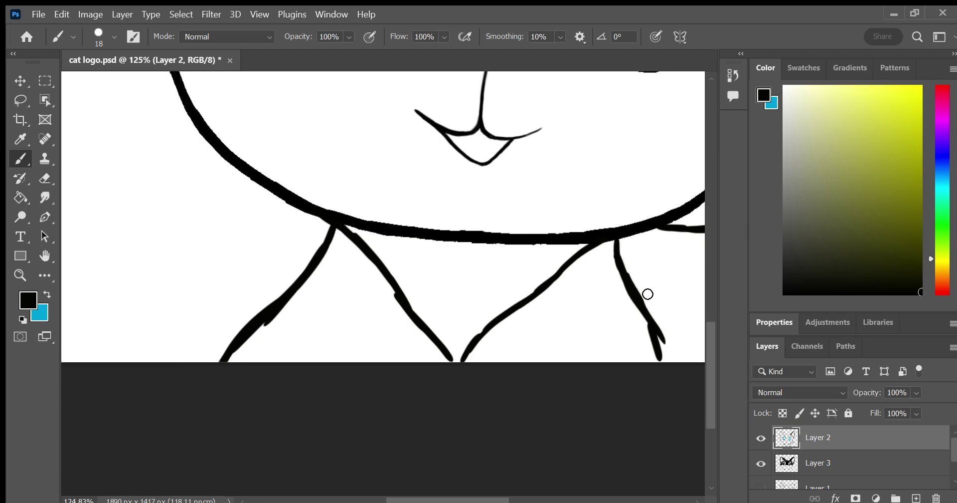
Erase the bulge on the left bandana line and fill the notch in the chin outline
{"action": "key", "text": "z"}
{"action": "mouse_move", "coordinate": [399, 289]}
{"action": "left_mouse_down"}
{"action": "mouse_move", "coordinate": [242, 336]}
{"action": "mouse_move", "coordinate": [247, 349]}
{"action": "mouse_move", "coordinate": [309, 381]}
{"action": "left_mouse_up"}
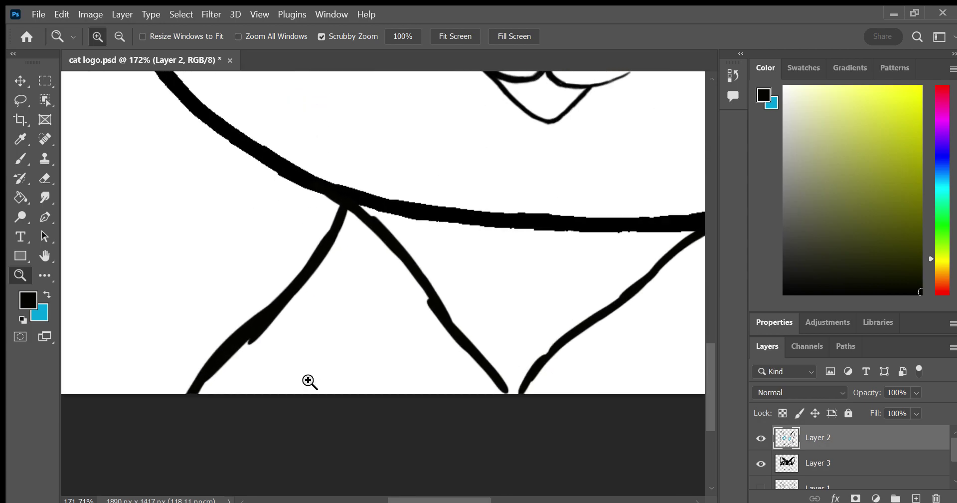
{"action": "left_click", "coordinate": [44, 178]}
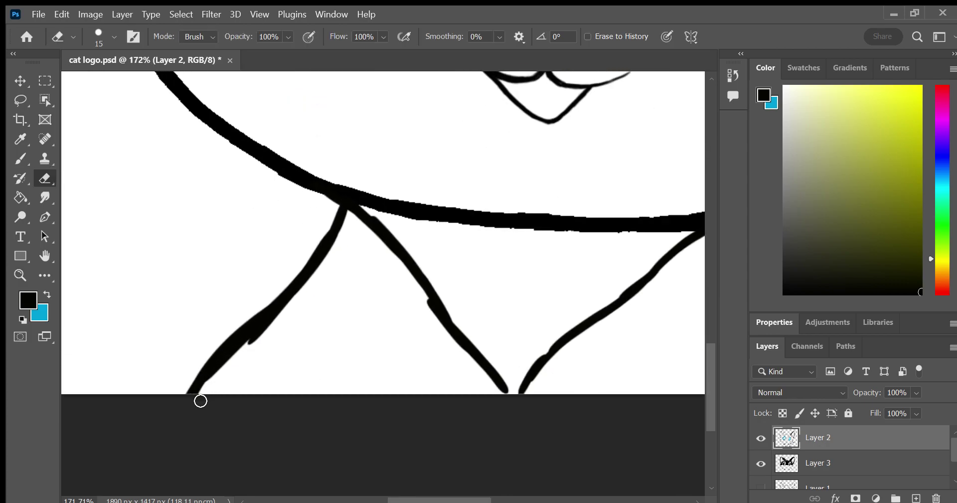
{"action": "left_click_drag", "start_coordinate": [256, 342], "coordinate": [235, 361]}
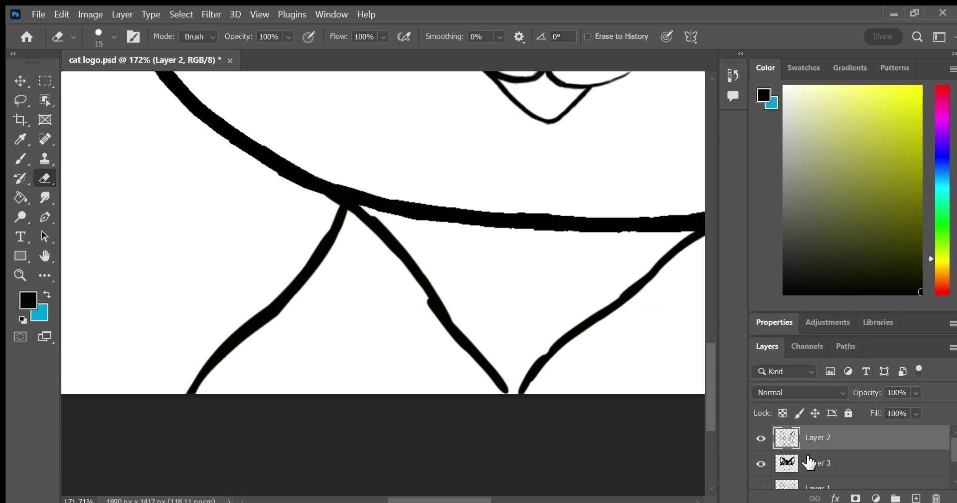
{"action": "mouse_move", "coordinate": [239, 355]}
{"action": "left_mouse_down"}
{"action": "mouse_move", "coordinate": [269, 329]}
{"action": "mouse_move", "coordinate": [231, 364]}
{"action": "mouse_move", "coordinate": [302, 304]}
{"action": "mouse_move", "coordinate": [331, 257]}
{"action": "mouse_move", "coordinate": [269, 326]}
{"action": "left_mouse_up"}
{"action": "left_click", "coordinate": [20, 158]}
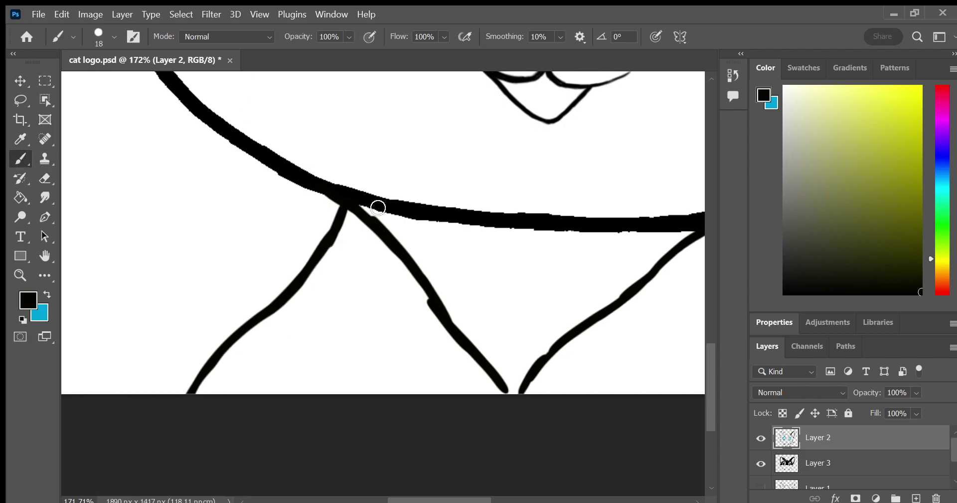
{"action": "left_click_drag", "start_coordinate": [402, 208], "coordinate": [487, 218]}
{"action": "left_click_drag", "start_coordinate": [155, 205], "coordinate": [47, 242]}
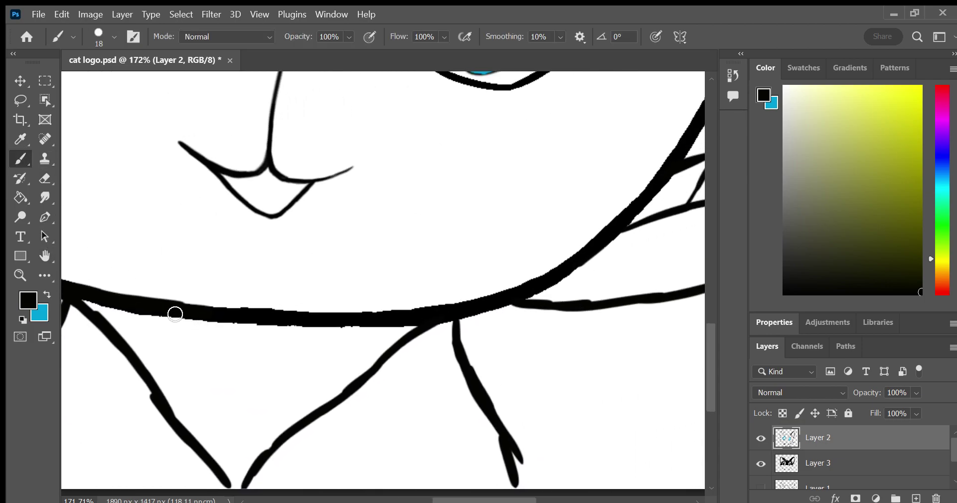
{"action": "mouse_move", "coordinate": [176, 314]}
{"action": "left_mouse_down"}
{"action": "mouse_move", "coordinate": [400, 322]}
{"action": "mouse_move", "coordinate": [508, 299]}
{"action": "mouse_move", "coordinate": [502, 310]}
{"action": "mouse_move", "coordinate": [620, 231]}
{"action": "mouse_move", "coordinate": [675, 163]}
{"action": "mouse_move", "coordinate": [649, 206]}
{"action": "left_mouse_up"}
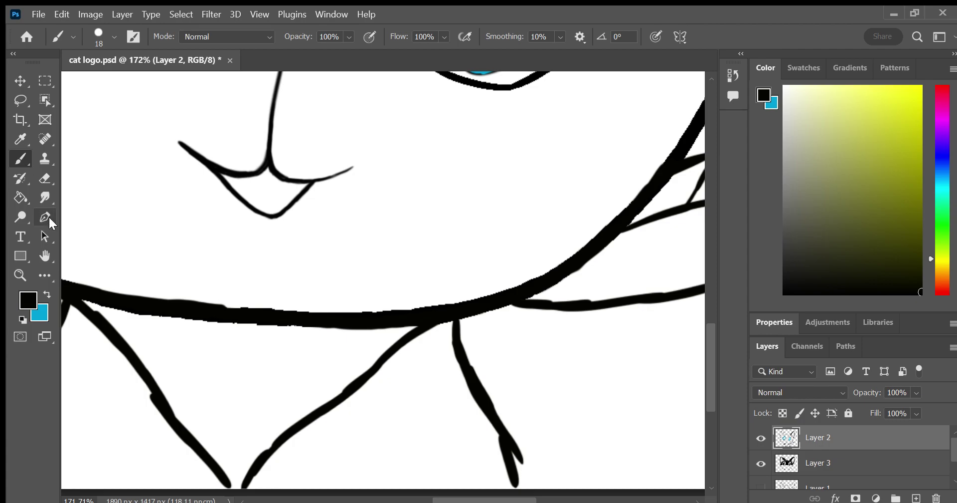
Paint yellow-green along the inside of the left bandana edge on Layer 3
{"action": "left_click", "coordinate": [45, 255]}
{"action": "left_click_drag", "start_coordinate": [109, 259], "coordinate": [145, 230]}
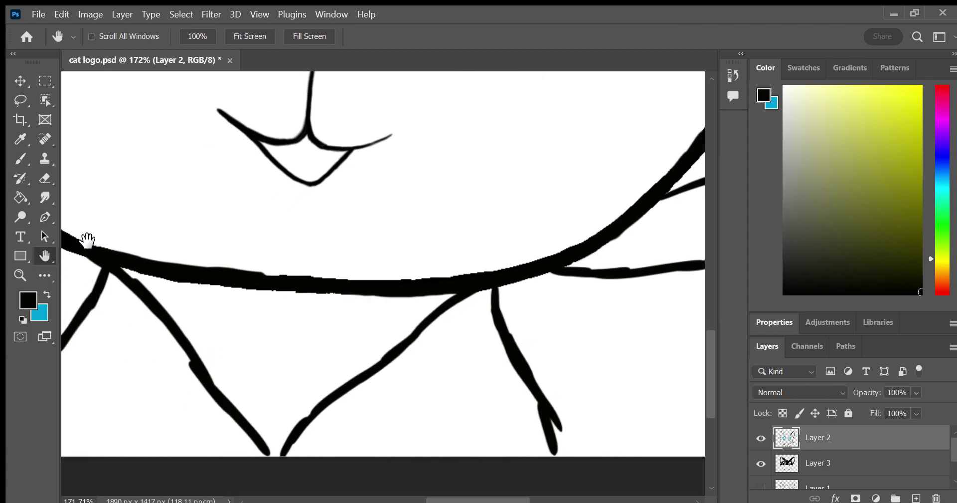
{"action": "left_click", "coordinate": [45, 294]}
{"action": "key", "text": "i"}
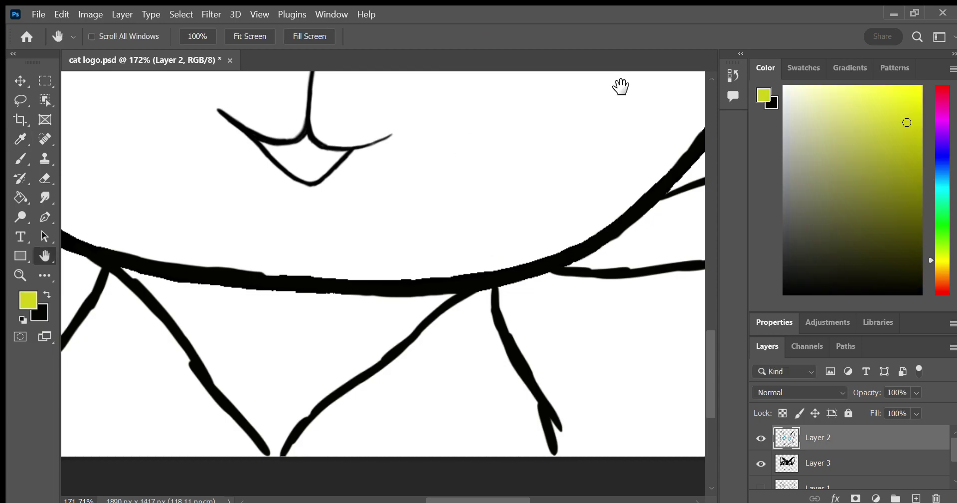
{"action": "left_click", "coordinate": [21, 159]}
{"action": "left_click_drag", "start_coordinate": [160, 289], "coordinate": [192, 325]}
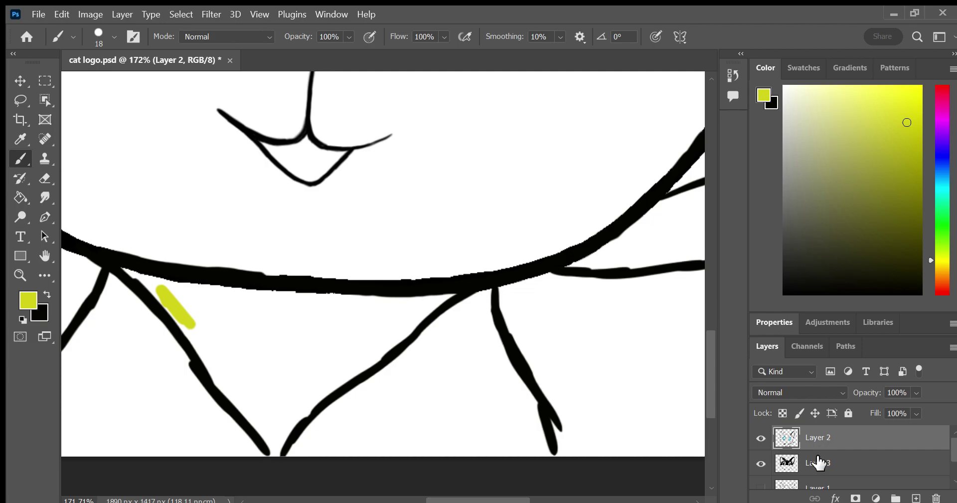
{"action": "key", "text": "ctrl+z"}
{"action": "left_click", "coordinate": [840, 463]}
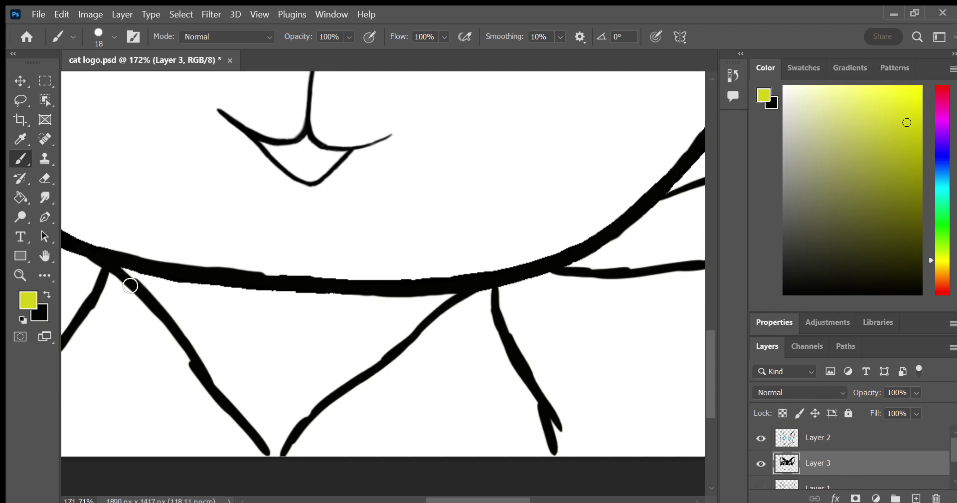
{"action": "left_click_drag", "start_coordinate": [124, 269], "coordinate": [215, 347]}
{"action": "left_click_drag", "start_coordinate": [164, 292], "coordinate": [228, 376]}
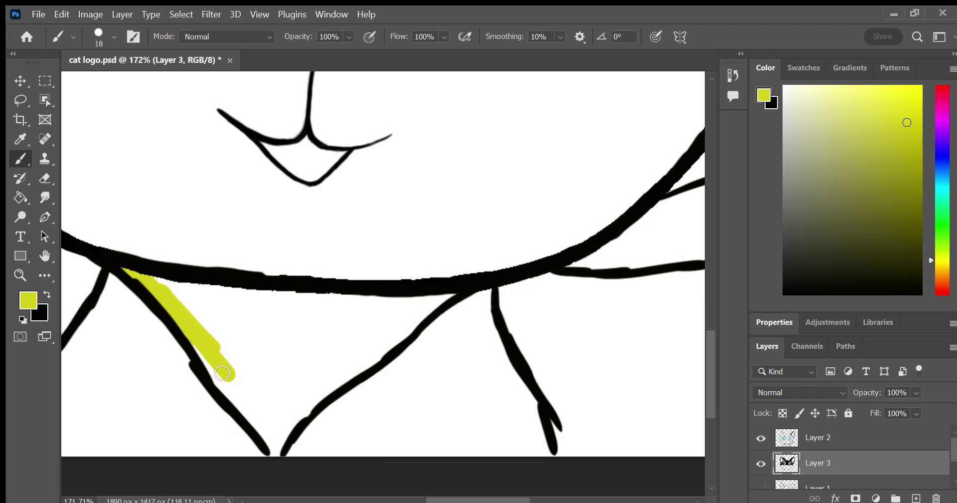
Thicken the black bandana point on Layer 2, then return to yellow-green on Layer 3
{"action": "left_click", "coordinate": [817, 437]}
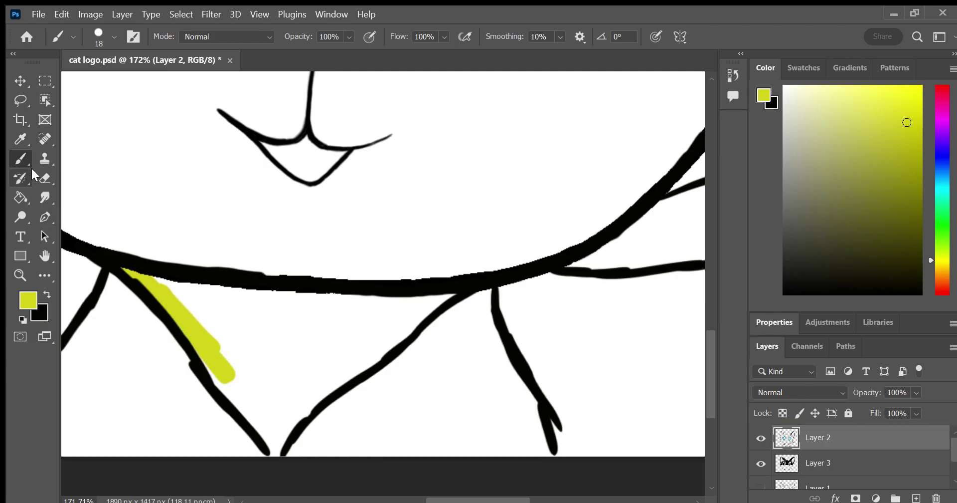
{"action": "left_click", "coordinate": [45, 177]}
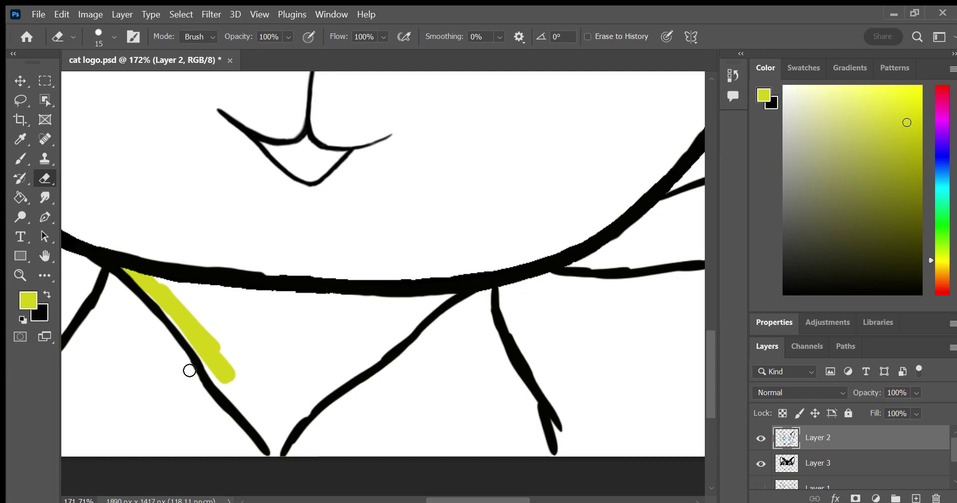
{"action": "left_click", "coordinate": [21, 163]}
{"action": "key", "text": "x"}
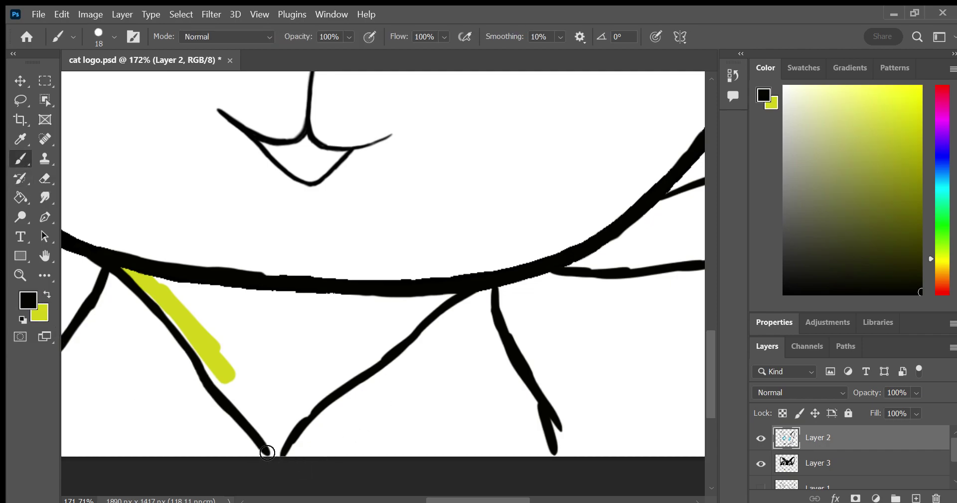
{"action": "left_click_drag", "start_coordinate": [279, 449], "coordinate": [322, 411]}
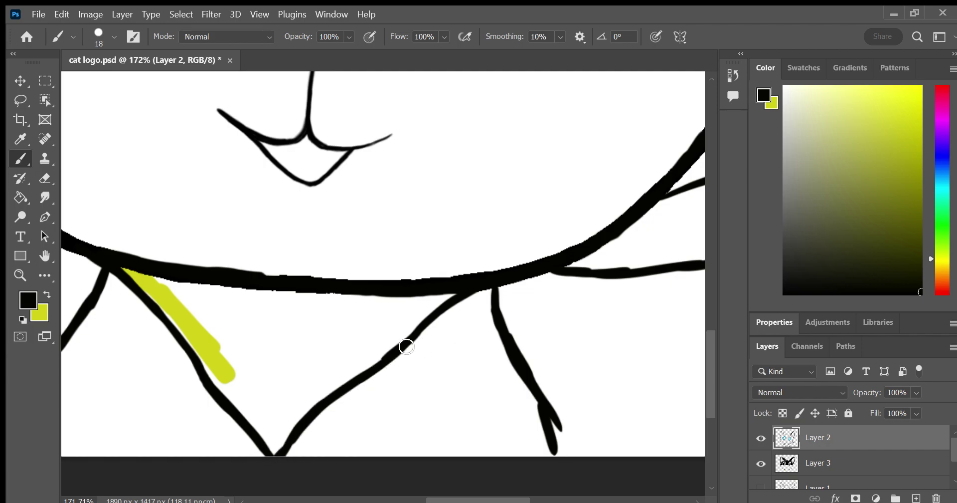
{"action": "key", "text": "x"}
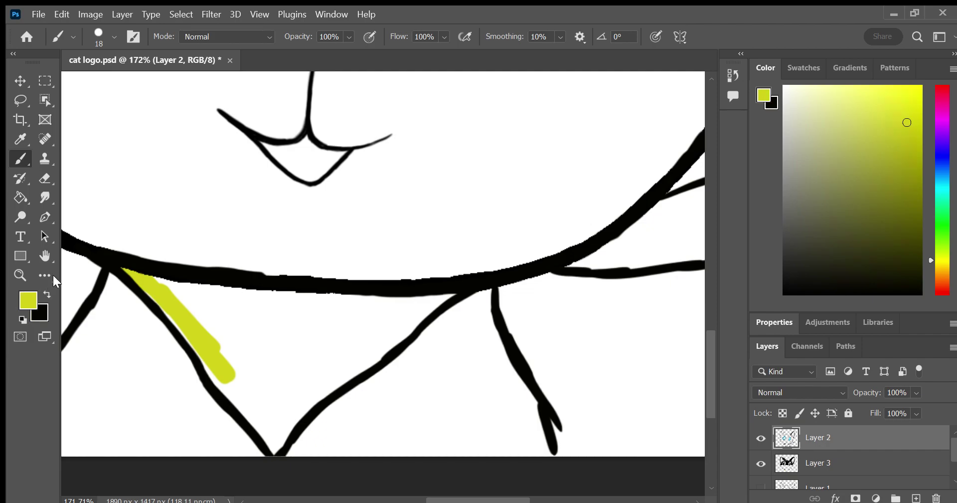
{"action": "left_click", "coordinate": [820, 464]}
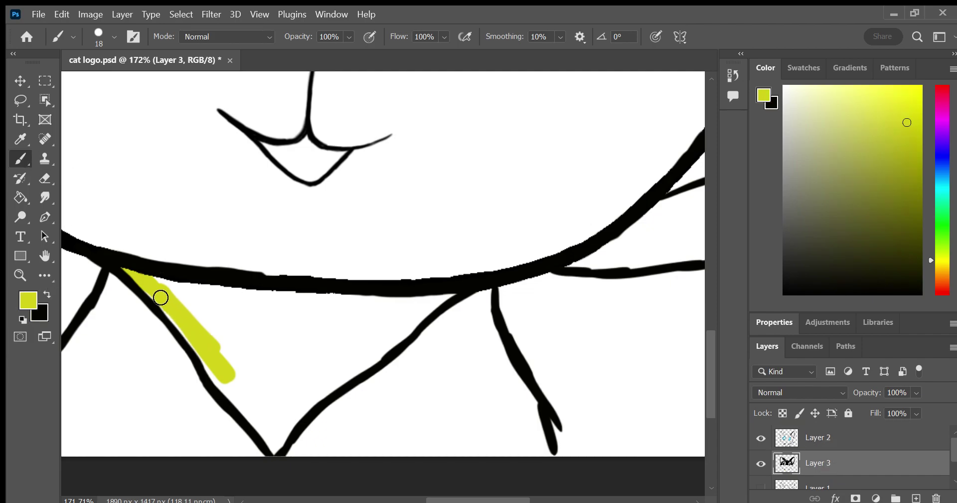
Paint yellow-green down the left edge to fill the bandana triangle
{"action": "mouse_move", "coordinate": [214, 368]}
{"action": "left_mouse_down"}
{"action": "mouse_move", "coordinate": [274, 445]}
{"action": "mouse_move", "coordinate": [454, 294]}
{"action": "mouse_move", "coordinate": [368, 302]}
{"action": "mouse_move", "coordinate": [209, 285]}
{"action": "mouse_move", "coordinate": [419, 310]}
{"action": "mouse_move", "coordinate": [321, 381]}
{"action": "mouse_move", "coordinate": [381, 354]}
{"action": "mouse_move", "coordinate": [309, 368]}
{"action": "mouse_move", "coordinate": [338, 314]}
{"action": "mouse_move", "coordinate": [250, 323]}
{"action": "mouse_move", "coordinate": [172, 296]}
{"action": "mouse_move", "coordinate": [192, 304]}
{"action": "mouse_move", "coordinate": [227, 298]}
{"action": "mouse_move", "coordinate": [218, 342]}
{"action": "mouse_move", "coordinate": [314, 306]}
{"action": "mouse_move", "coordinate": [327, 368]}
{"action": "mouse_move", "coordinate": [243, 400]}
{"action": "mouse_move", "coordinate": [233, 350]}
{"action": "mouse_move", "coordinate": [257, 397]}
{"action": "left_mouse_up"}
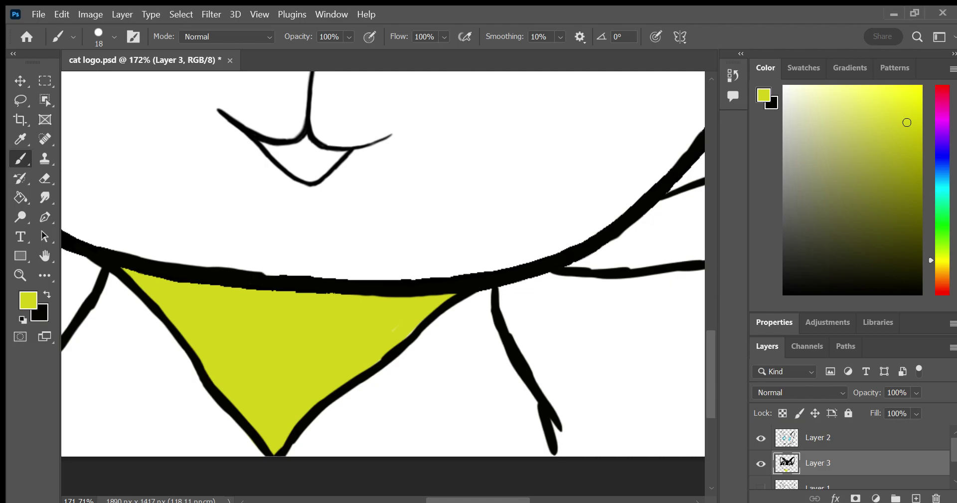
Fill the upper and lower bandana flaps beside the right cheek yellow-green, then switch to black
{"action": "key", "text": "h"}
{"action": "left_click_drag", "start_coordinate": [279, 274], "coordinate": [89, 322]}
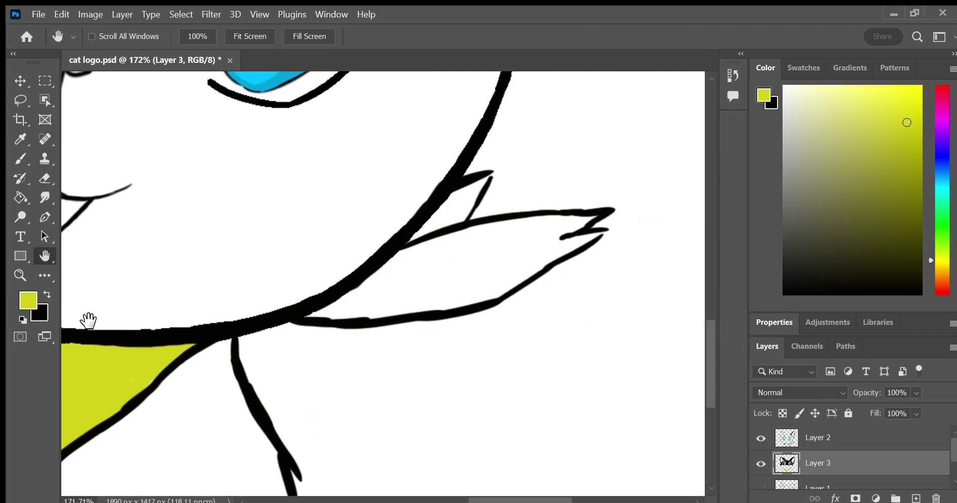
{"action": "left_click", "coordinate": [23, 176]}
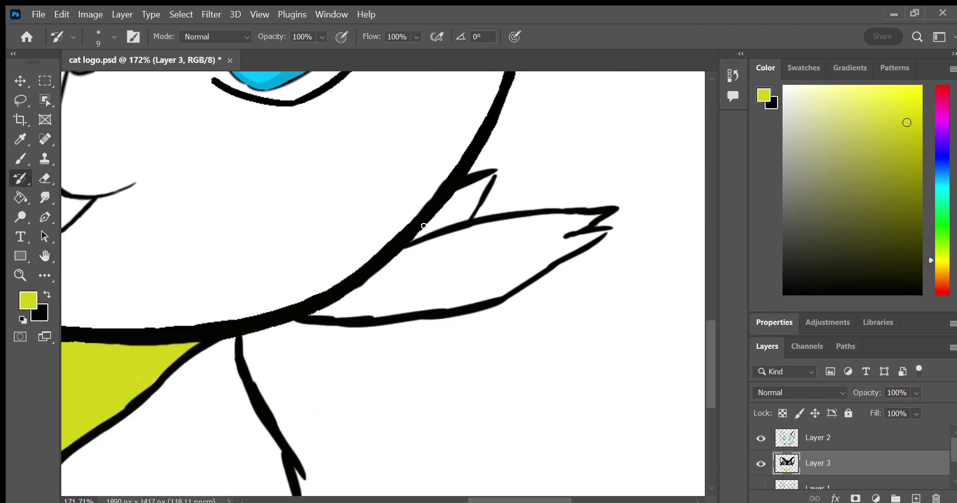
{"action": "left_click", "coordinate": [22, 156]}
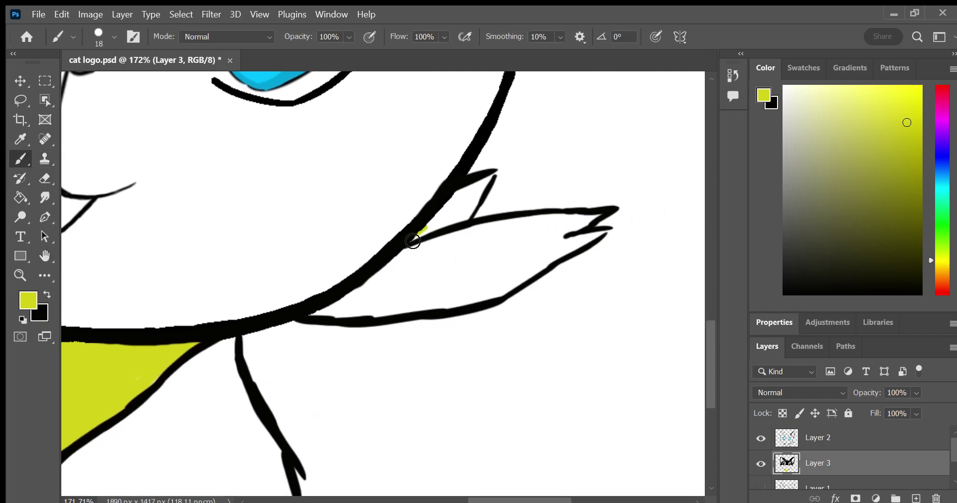
{"action": "left_click_drag", "start_coordinate": [413, 240], "coordinate": [488, 183]}
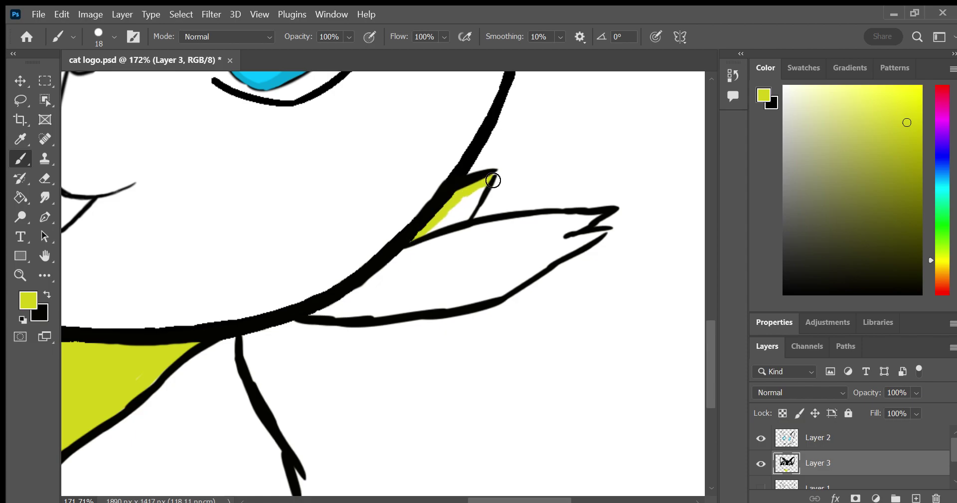
{"action": "mouse_move", "coordinate": [483, 185]}
{"action": "left_mouse_down"}
{"action": "mouse_move", "coordinate": [391, 278]}
{"action": "mouse_move", "coordinate": [407, 258]}
{"action": "mouse_move", "coordinate": [322, 314]}
{"action": "mouse_move", "coordinate": [380, 297]}
{"action": "mouse_move", "coordinate": [360, 310]}
{"action": "mouse_move", "coordinate": [436, 306]}
{"action": "mouse_move", "coordinate": [491, 285]}
{"action": "left_mouse_up"}
{"action": "mouse_move", "coordinate": [491, 285]}
{"action": "left_mouse_down"}
{"action": "mouse_move", "coordinate": [456, 306]}
{"action": "mouse_move", "coordinate": [582, 240]}
{"action": "left_mouse_up"}
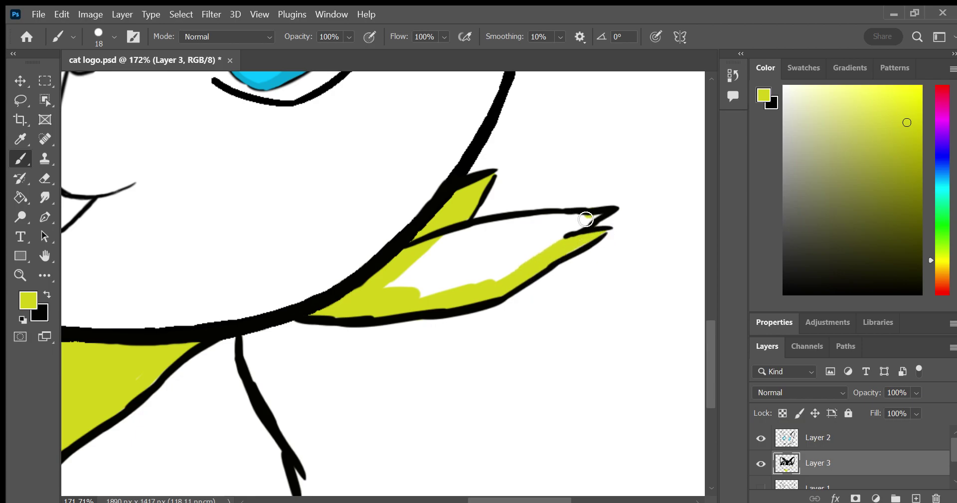
{"action": "mouse_move", "coordinate": [586, 219]}
{"action": "left_mouse_down"}
{"action": "mouse_move", "coordinate": [456, 288]}
{"action": "mouse_move", "coordinate": [399, 284]}
{"action": "mouse_move", "coordinate": [493, 238]}
{"action": "mouse_move", "coordinate": [448, 245]}
{"action": "mouse_move", "coordinate": [541, 224]}
{"action": "left_mouse_up"}
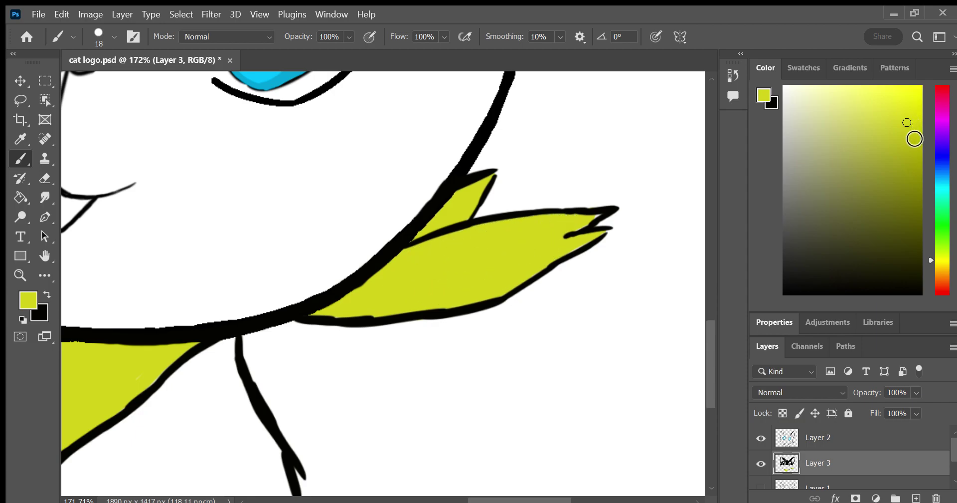
{"action": "key", "text": "x"}
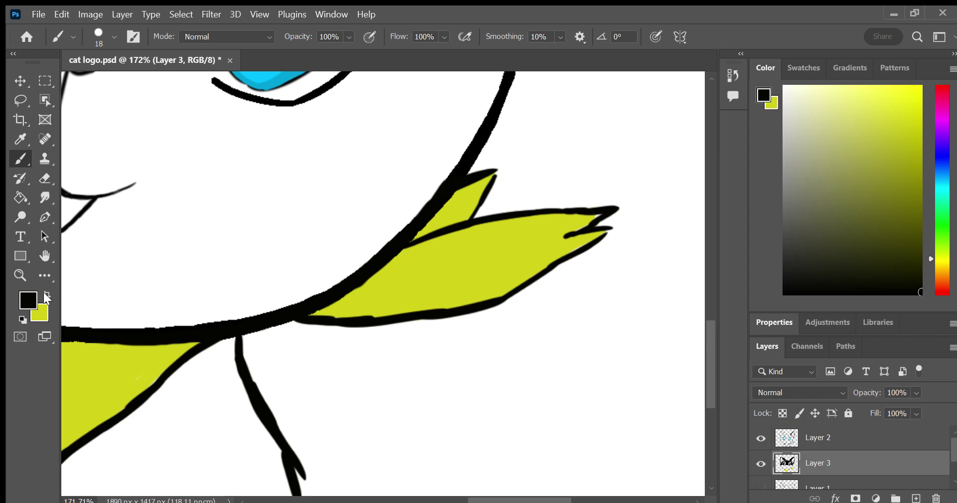
Pick a darker olive from the bandana colour and shade the flap and small upper tail
{"action": "key", "text": "i"}
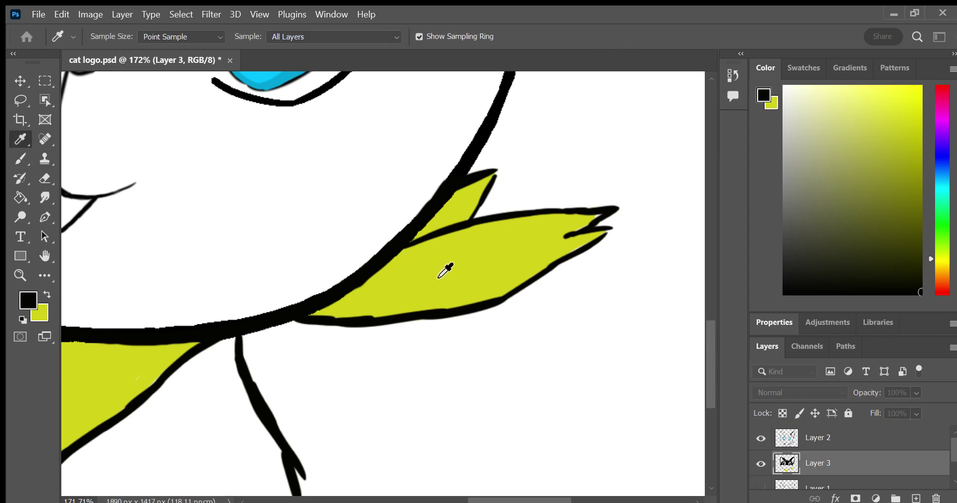
{"action": "left_click", "coordinate": [906, 121]}
{"action": "key", "text": "b"}
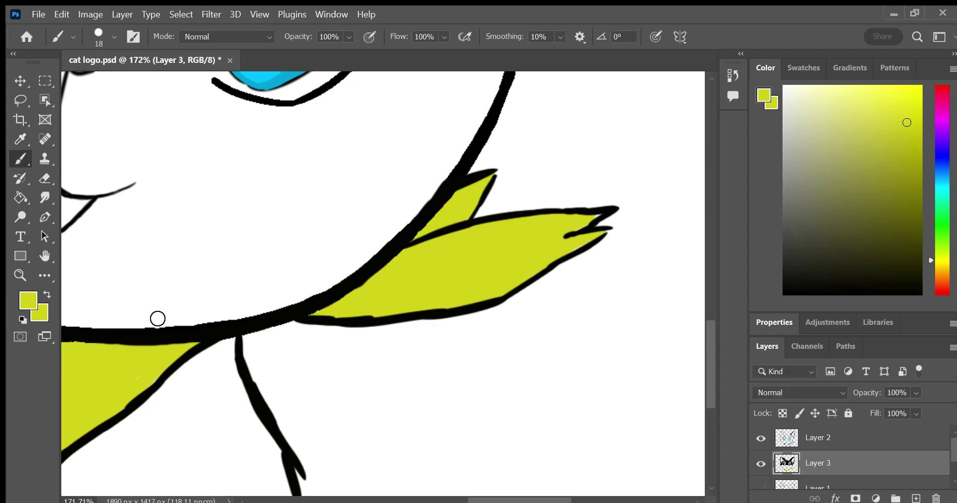
{"action": "left_click_drag", "start_coordinate": [907, 122], "coordinate": [913, 163]}
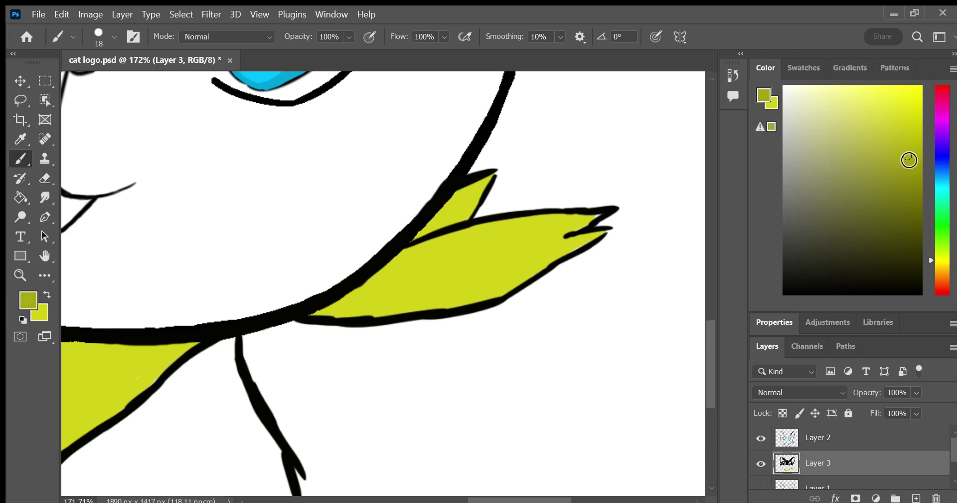
{"action": "mouse_move", "coordinate": [453, 256]}
{"action": "left_mouse_down"}
{"action": "mouse_move", "coordinate": [456, 248]}
{"action": "mouse_move", "coordinate": [398, 260]}
{"action": "mouse_move", "coordinate": [506, 229]}
{"action": "mouse_move", "coordinate": [491, 229]}
{"action": "mouse_move", "coordinate": [585, 222]}
{"action": "left_mouse_up"}
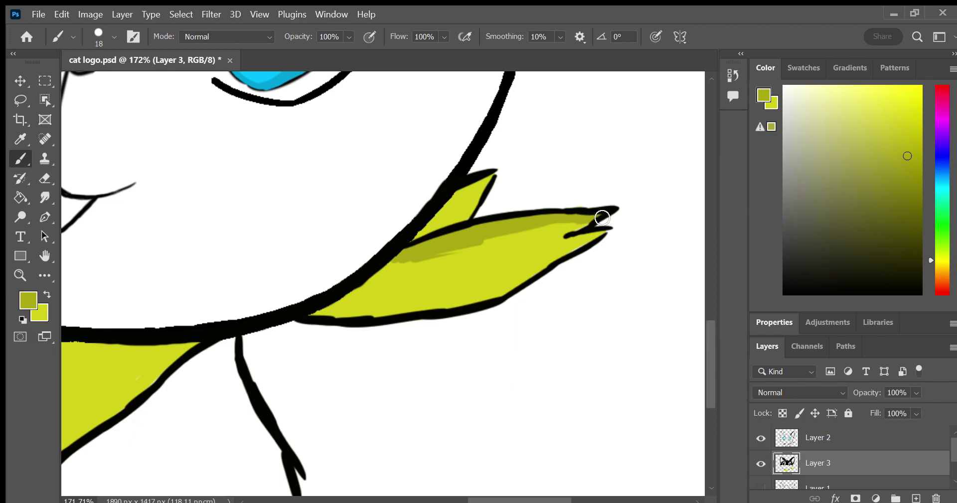
{"action": "left_click_drag", "start_coordinate": [517, 224], "coordinate": [441, 247]}
{"action": "mouse_move", "coordinate": [447, 205]}
{"action": "left_mouse_down"}
{"action": "mouse_move", "coordinate": [484, 186]}
{"action": "mouse_move", "coordinate": [435, 215]}
{"action": "mouse_move", "coordinate": [461, 206]}
{"action": "mouse_move", "coordinate": [442, 224]}
{"action": "left_mouse_up"}
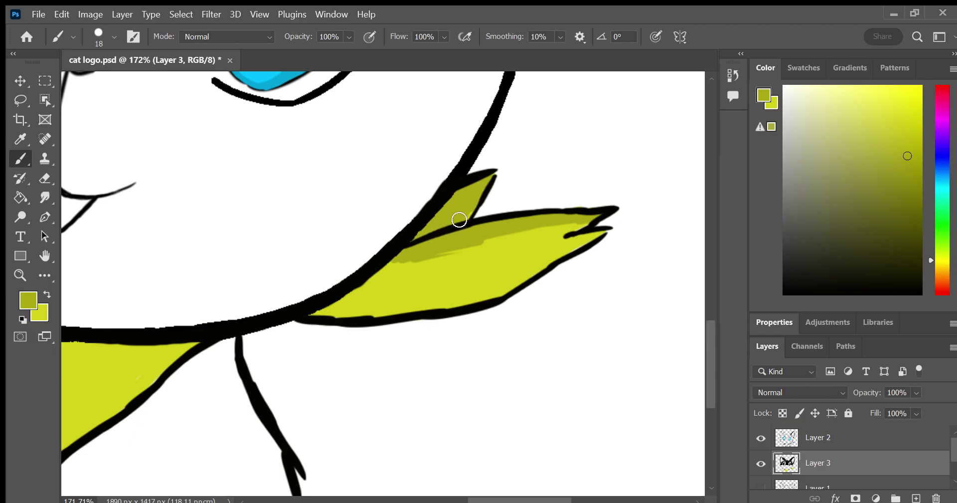
Smudge the olive toward the tail's tip and shade the tail's upper edge
{"action": "left_click", "coordinate": [44, 197]}
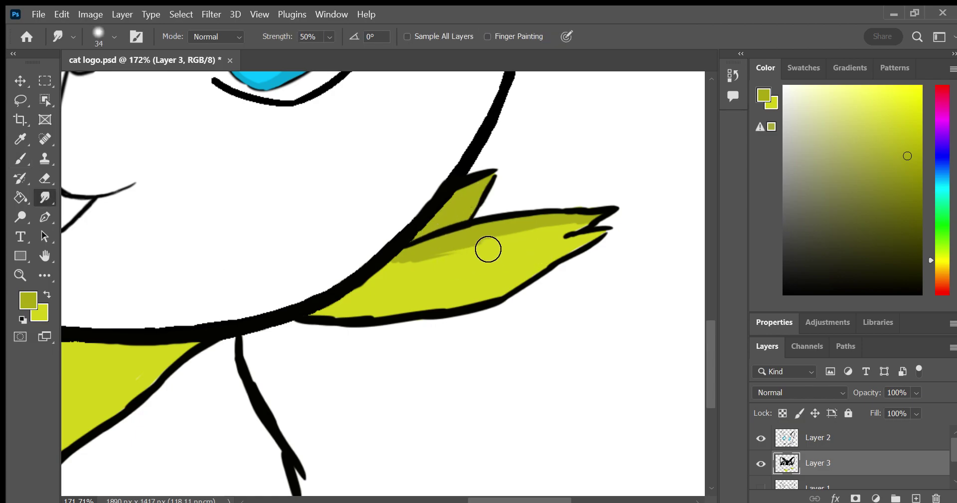
{"action": "left_click", "coordinate": [20, 159]}
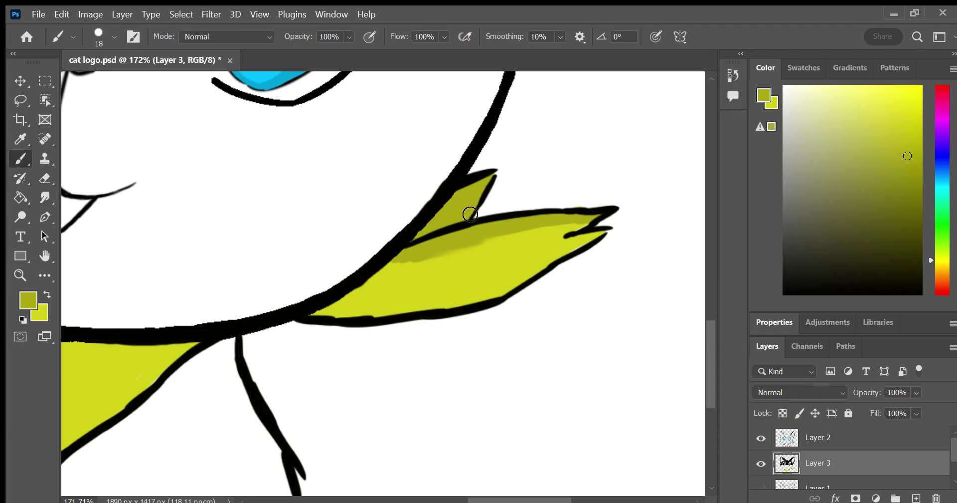
{"action": "left_click", "coordinate": [41, 196]}
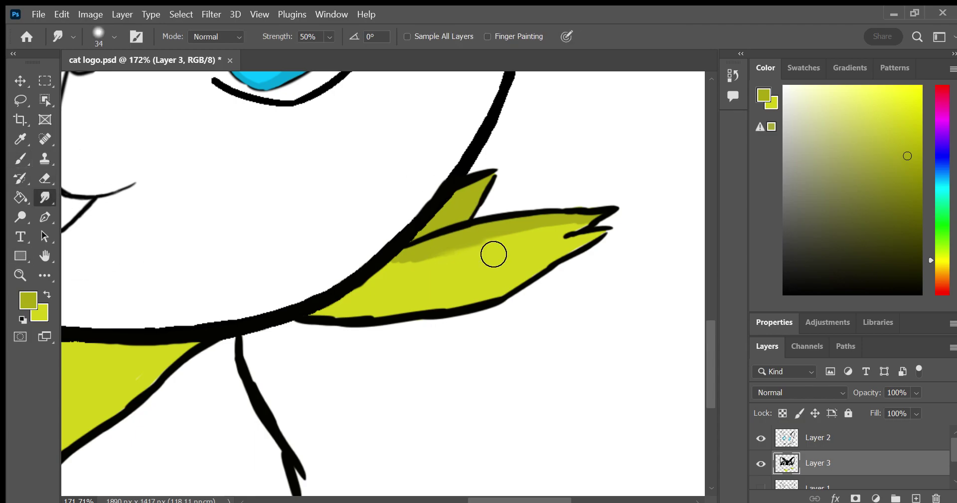
{"action": "mouse_move", "coordinate": [490, 242]}
{"action": "left_mouse_down"}
{"action": "mouse_move", "coordinate": [588, 231]}
{"action": "mouse_move", "coordinate": [579, 231]}
{"action": "mouse_move", "coordinate": [589, 221]}
{"action": "mouse_move", "coordinate": [585, 258]}
{"action": "mouse_move", "coordinate": [593, 233]}
{"action": "mouse_move", "coordinate": [572, 227]}
{"action": "left_mouse_up"}
{"action": "left_click", "coordinate": [22, 156]}
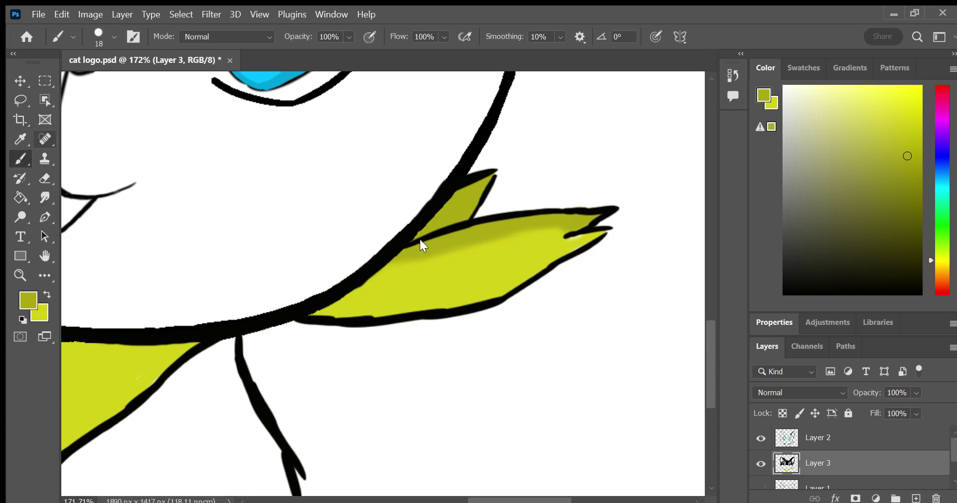
{"action": "mouse_move", "coordinate": [411, 257]}
{"action": "left_mouse_down"}
{"action": "mouse_move", "coordinate": [372, 295]}
{"action": "mouse_move", "coordinate": [323, 314]}
{"action": "left_mouse_up"}
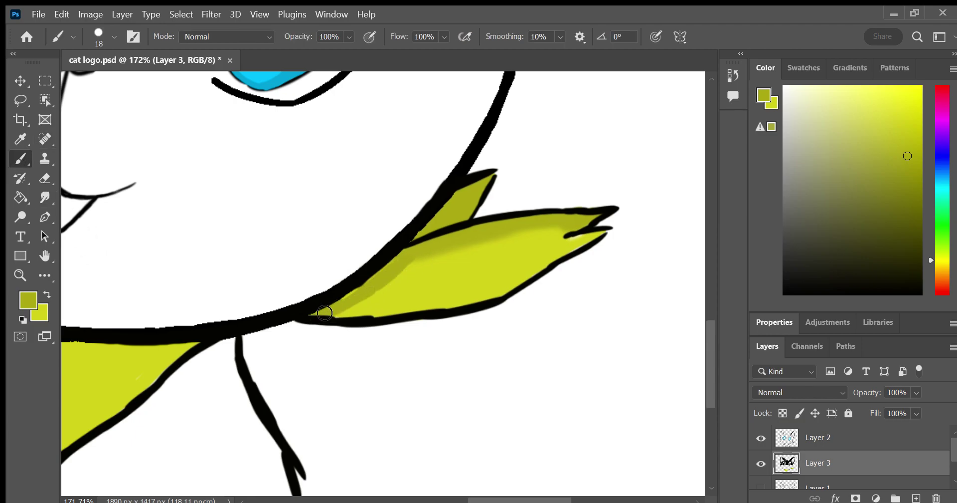
{"action": "mouse_move", "coordinate": [380, 277]}
{"action": "left_mouse_down"}
{"action": "mouse_move", "coordinate": [322, 314]}
{"action": "mouse_move", "coordinate": [358, 302]}
{"action": "left_mouse_up"}
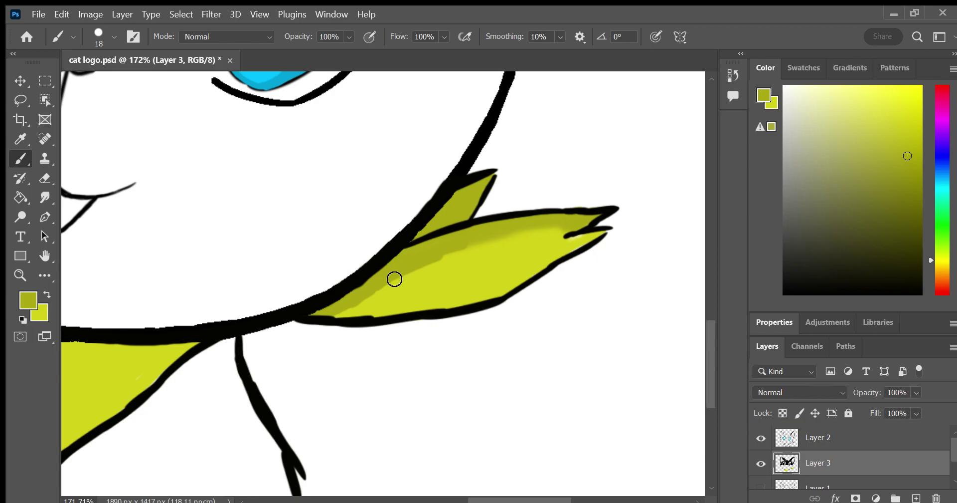
{"action": "left_click", "coordinate": [45, 178]}
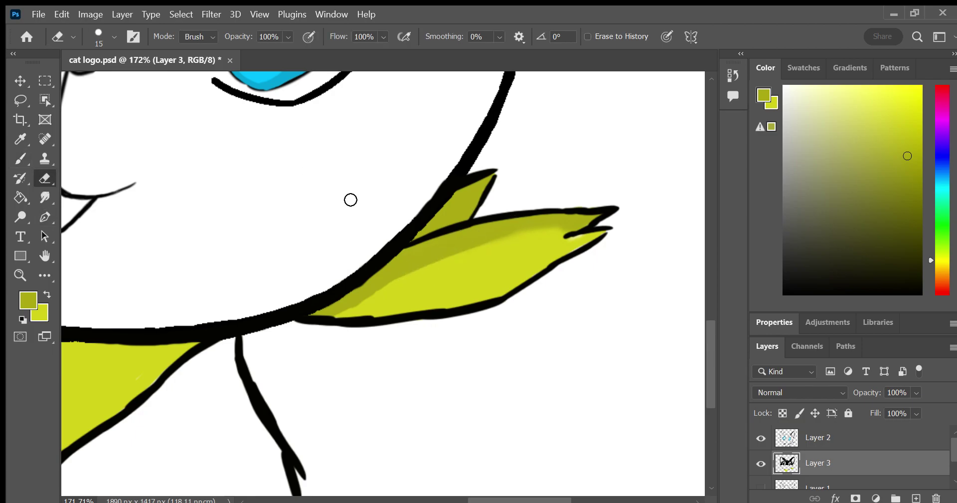
{"action": "left_click", "coordinate": [44, 194]}
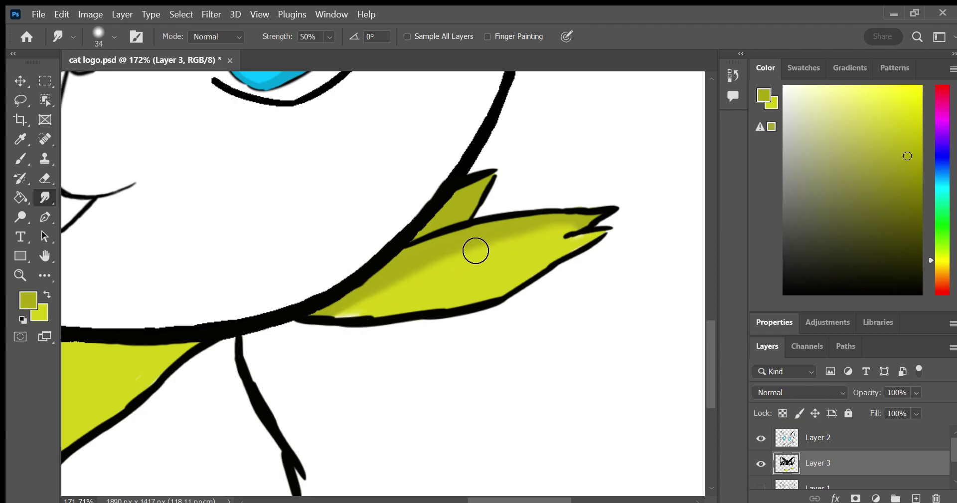
Paint six olive fold streaks across the bandana's front triangle
{"action": "key", "text": "h"}
{"action": "left_click_drag", "start_coordinate": [149, 289], "coordinate": [506, 215]}
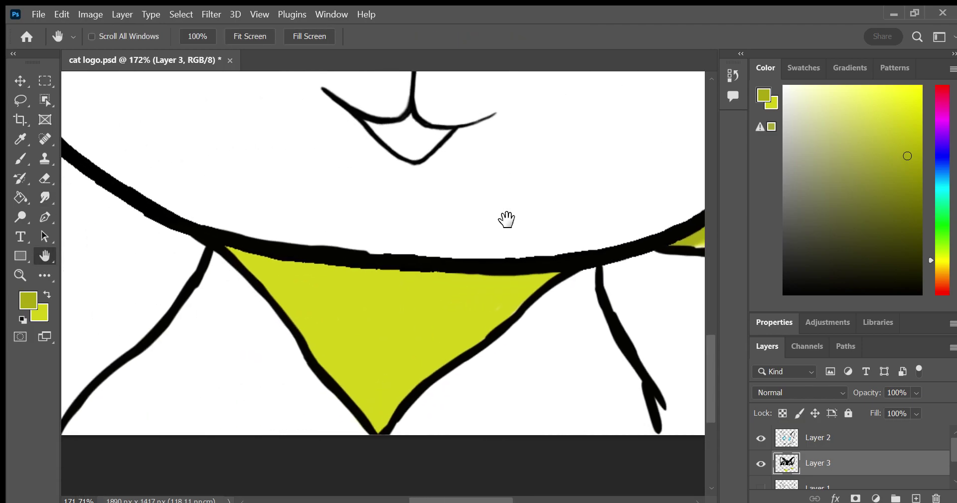
{"action": "left_click", "coordinate": [23, 156]}
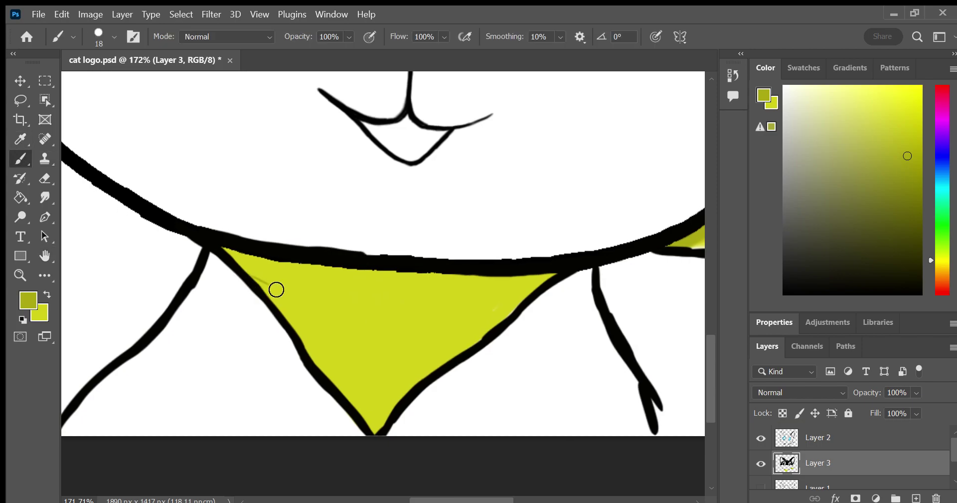
{"action": "mouse_move", "coordinate": [249, 275]}
{"action": "left_mouse_down"}
{"action": "mouse_move", "coordinate": [280, 288]}
{"action": "mouse_move", "coordinate": [269, 287]}
{"action": "left_mouse_up"}
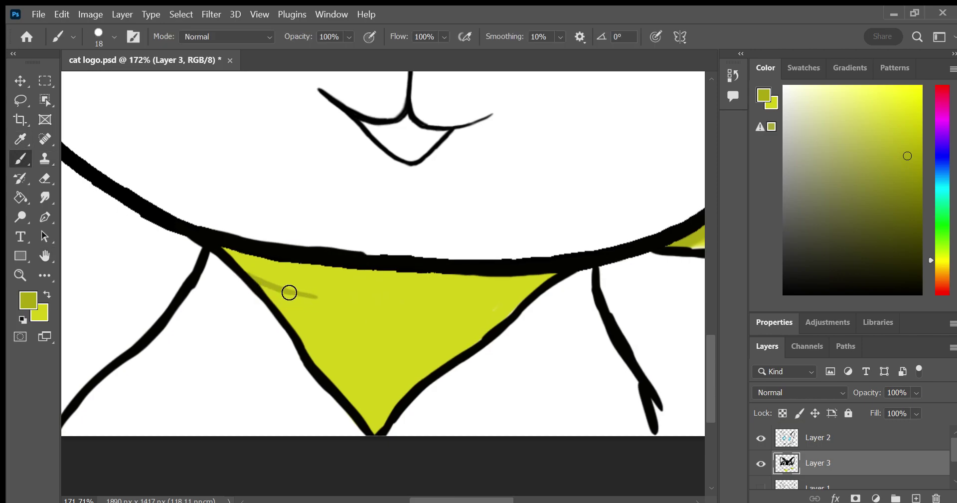
{"action": "left_click_drag", "start_coordinate": [398, 306], "coordinate": [352, 301]}
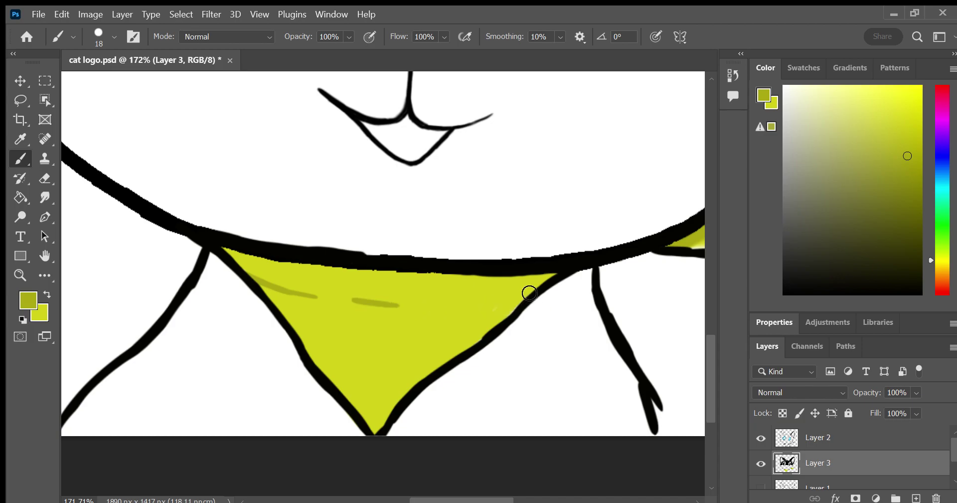
{"action": "mouse_move", "coordinate": [530, 293]}
{"action": "left_mouse_down"}
{"action": "mouse_move", "coordinate": [457, 305]}
{"action": "mouse_move", "coordinate": [433, 328]}
{"action": "left_mouse_up"}
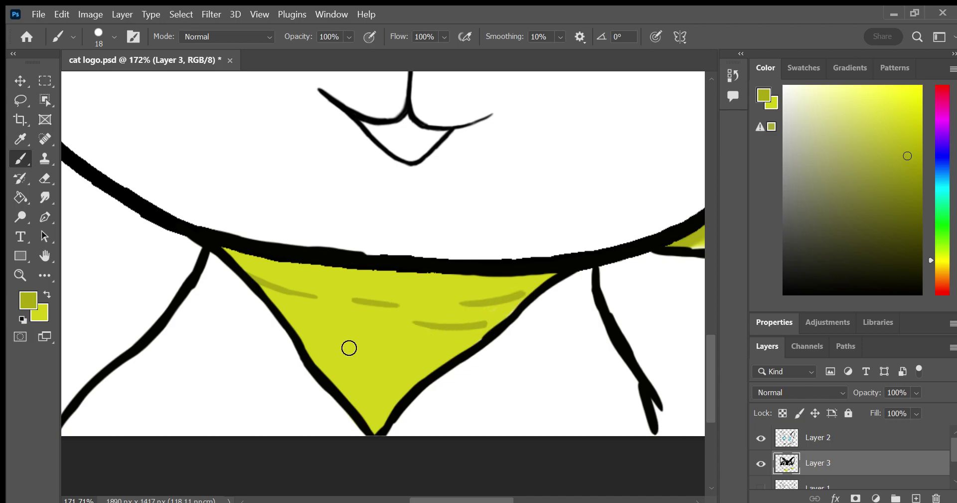
{"action": "left_click_drag", "start_coordinate": [340, 334], "coordinate": [288, 318]}
{"action": "left_click_drag", "start_coordinate": [446, 352], "coordinate": [377, 345]}
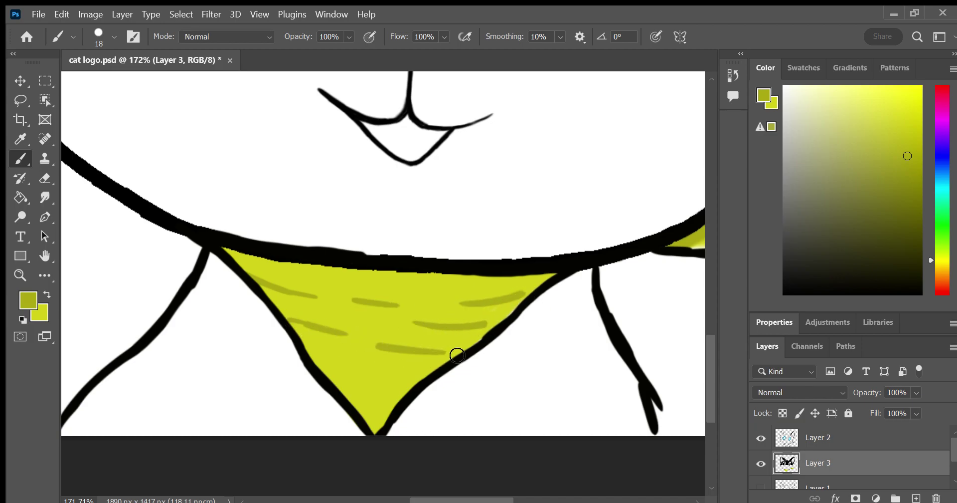
{"action": "mouse_move", "coordinate": [318, 349]}
{"action": "left_mouse_down"}
{"action": "mouse_move", "coordinate": [366, 365]}
{"action": "mouse_move", "coordinate": [397, 391]}
{"action": "left_mouse_up"}
Soften the triangle's olive streaks with the Smudge tool at 50% strength
{"action": "left_click", "coordinate": [43, 191]}
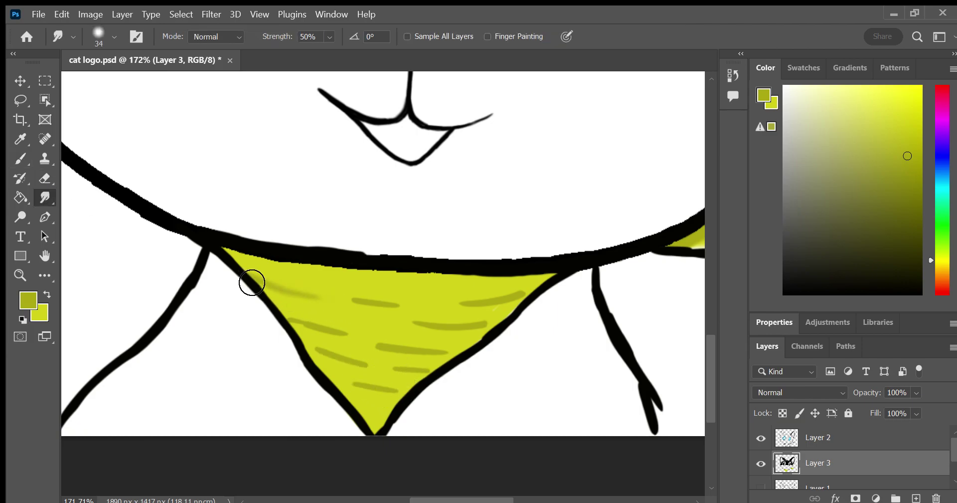
{"action": "mouse_move", "coordinate": [249, 280]}
{"action": "left_mouse_down"}
{"action": "mouse_move", "coordinate": [378, 307]}
{"action": "mouse_move", "coordinate": [444, 312]}
{"action": "mouse_move", "coordinate": [363, 299]}
{"action": "mouse_move", "coordinate": [489, 310]}
{"action": "left_mouse_up"}
{"action": "left_click_drag", "start_coordinate": [418, 325], "coordinate": [498, 329]}
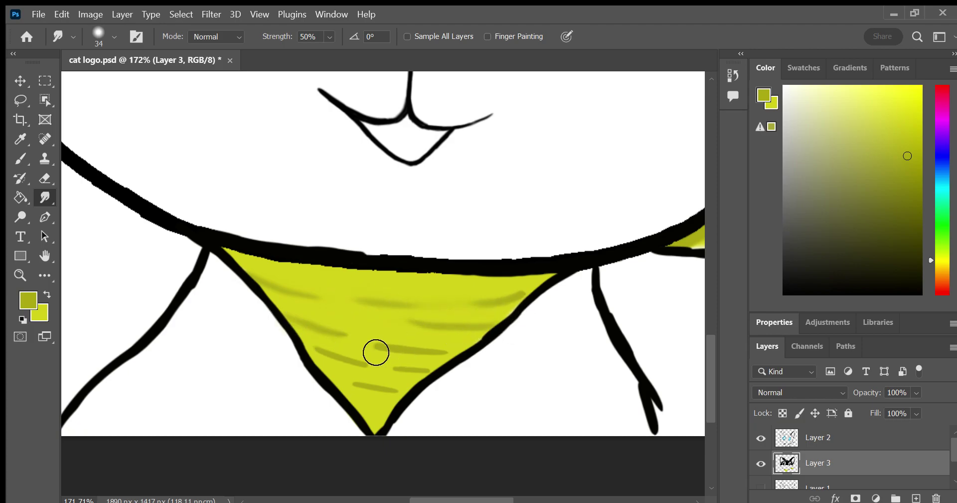
{"action": "left_click_drag", "start_coordinate": [393, 375], "coordinate": [379, 390]}
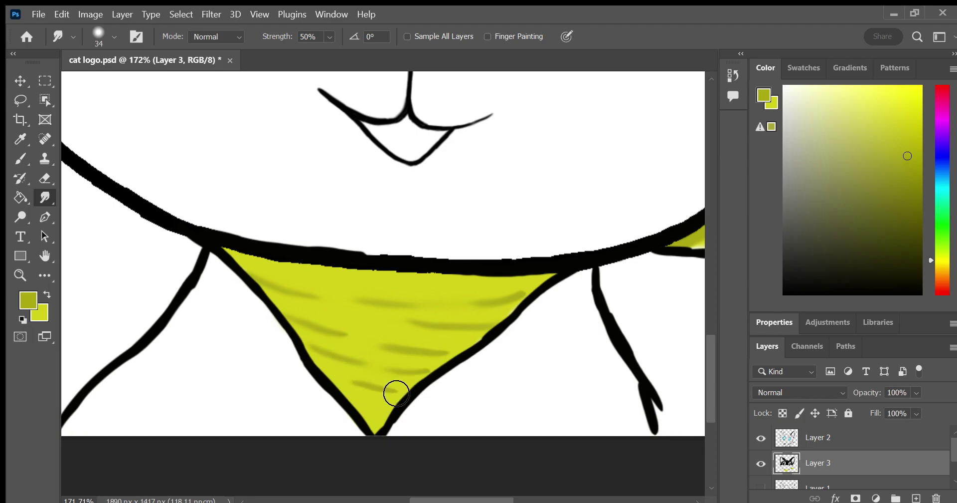
{"action": "left_click", "coordinate": [44, 255]}
{"action": "left_click_drag", "start_coordinate": [255, 365], "coordinate": [68, 333]}
{"action": "left_click_drag", "start_coordinate": [120, 354], "coordinate": [174, 348]}
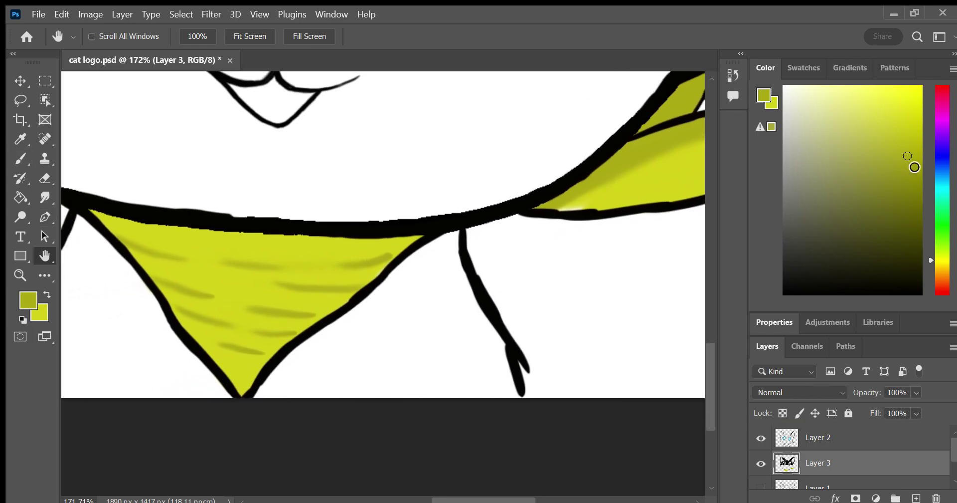
Pick a darker olive and brush fold streaks across the bandana's front triangle
{"action": "left_click_drag", "start_coordinate": [907, 156], "coordinate": [915, 175]}
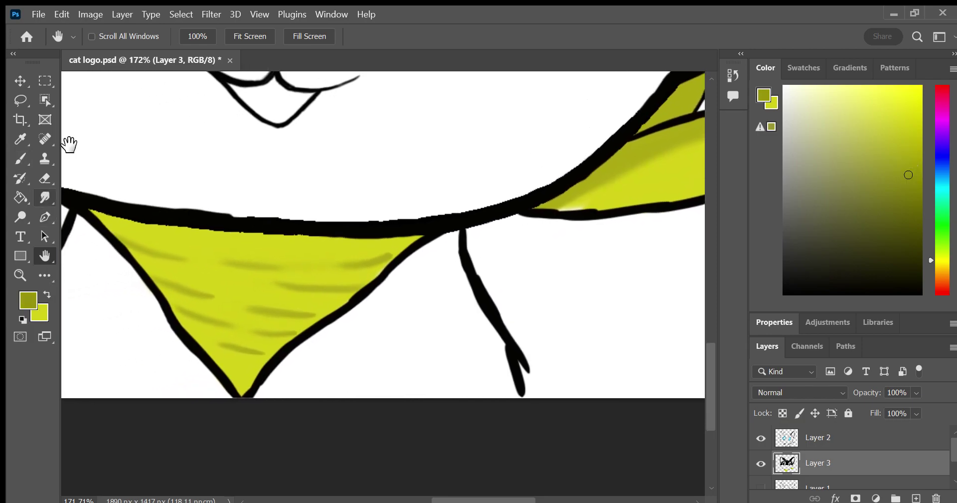
{"action": "left_click", "coordinate": [19, 150]}
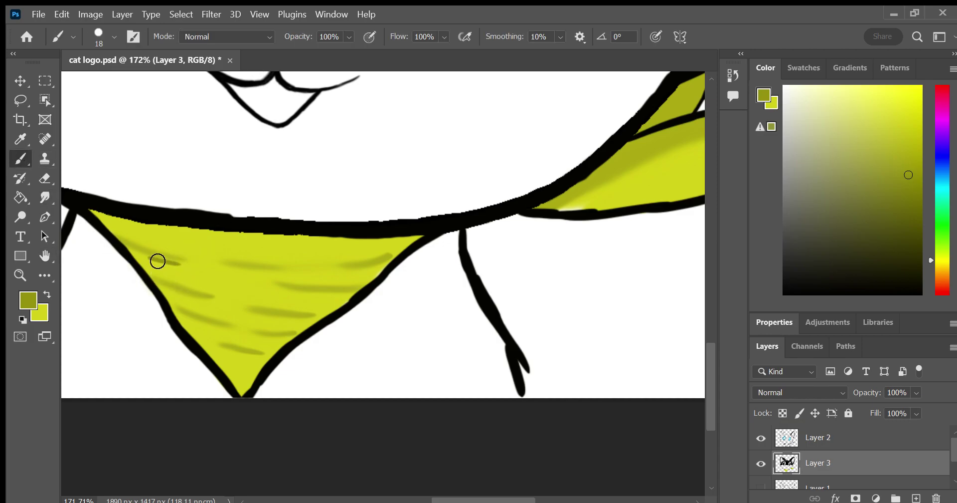
{"action": "left_click_drag", "start_coordinate": [158, 261], "coordinate": [144, 259]}
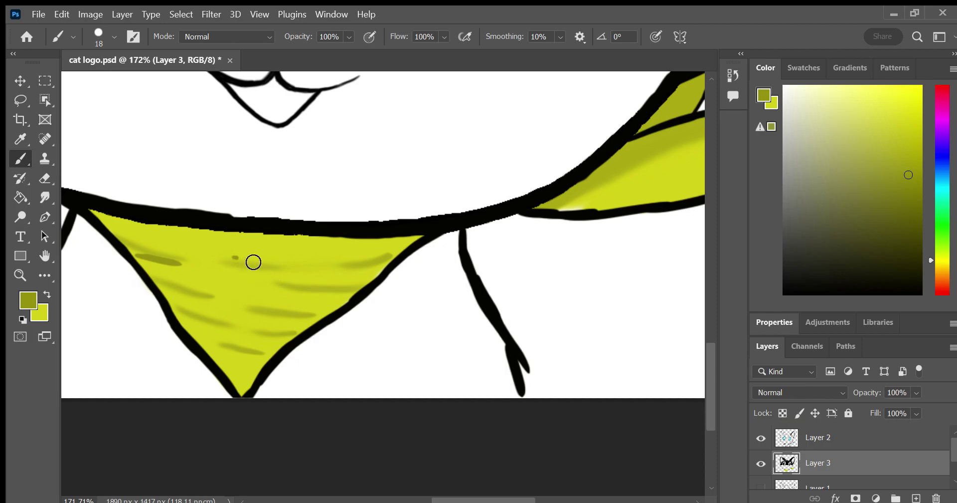
{"action": "left_click_drag", "start_coordinate": [253, 262], "coordinate": [292, 266]}
{"action": "mouse_move", "coordinate": [125, 238]}
{"action": "left_mouse_down"}
{"action": "mouse_move", "coordinate": [179, 257]}
{"action": "mouse_move", "coordinate": [389, 255]}
{"action": "left_mouse_up"}
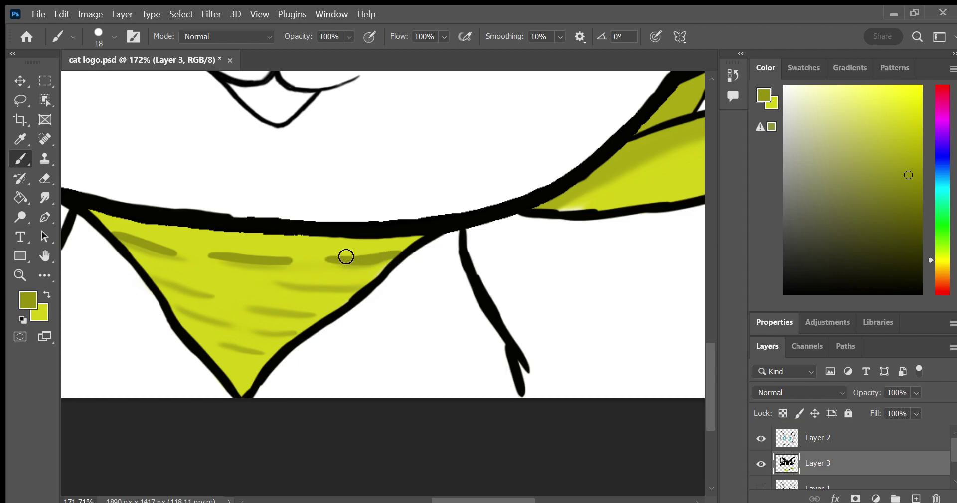
{"action": "left_click_drag", "start_coordinate": [279, 283], "coordinate": [349, 283]}
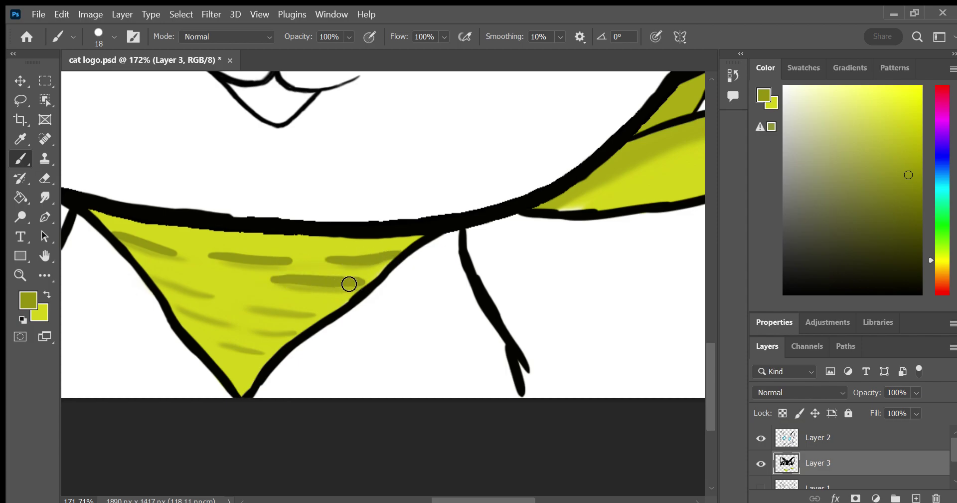
{"action": "mouse_move", "coordinate": [146, 265]}
{"action": "left_mouse_down"}
{"action": "mouse_move", "coordinate": [207, 288]}
{"action": "mouse_move", "coordinate": [229, 318]}
{"action": "mouse_move", "coordinate": [324, 307]}
{"action": "left_mouse_up"}
{"action": "left_click_drag", "start_coordinate": [248, 320], "coordinate": [310, 325]}
{"action": "left_click_drag", "start_coordinate": [228, 340], "coordinate": [214, 335]}
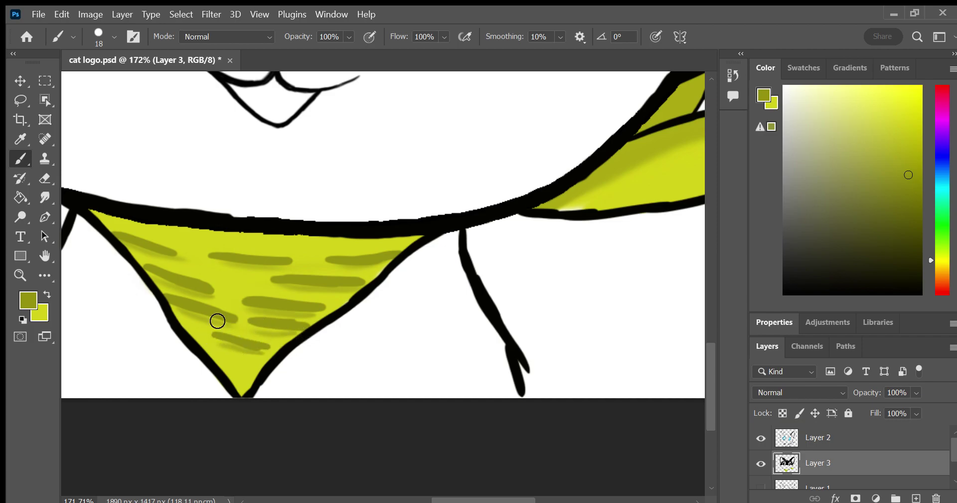
Smudge the olive streaks toward the triangle's edges, then zoom out to the whole bandana
{"action": "left_click", "coordinate": [44, 197]}
{"action": "left_click_drag", "start_coordinate": [175, 257], "coordinate": [117, 239]}
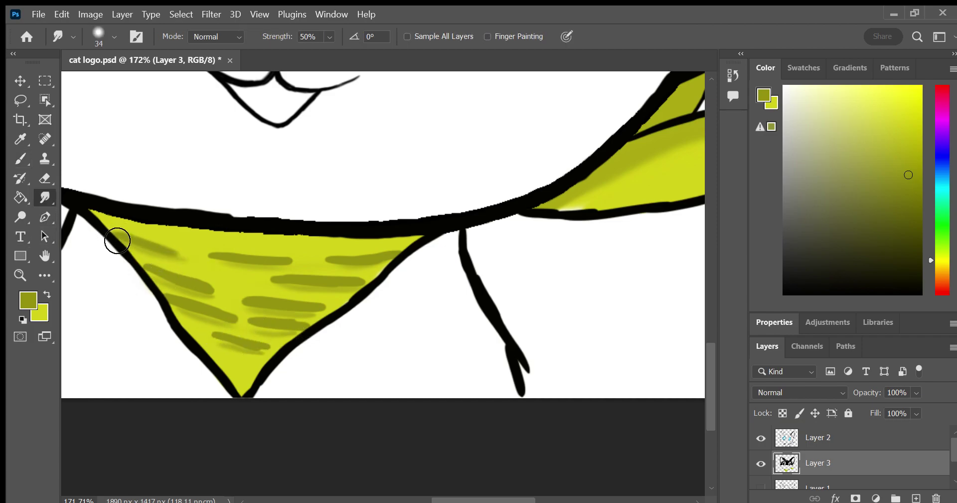
{"action": "left_click_drag", "start_coordinate": [242, 268], "coordinate": [410, 272]}
{"action": "mouse_move", "coordinate": [299, 282]}
{"action": "left_mouse_down"}
{"action": "mouse_move", "coordinate": [387, 284]}
{"action": "mouse_move", "coordinate": [368, 281]}
{"action": "left_mouse_up"}
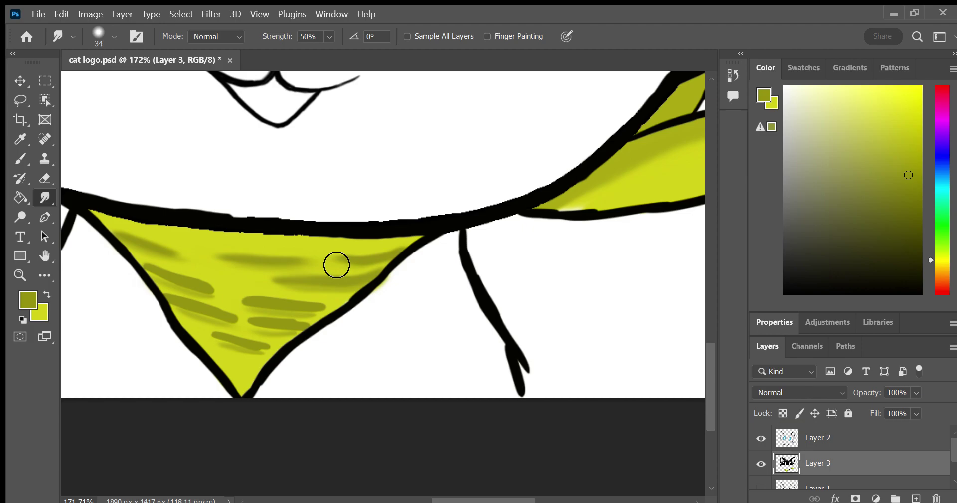
{"action": "mouse_move", "coordinate": [130, 268]}
{"action": "left_mouse_down"}
{"action": "mouse_move", "coordinate": [265, 306]}
{"action": "mouse_move", "coordinate": [367, 304]}
{"action": "left_mouse_up"}
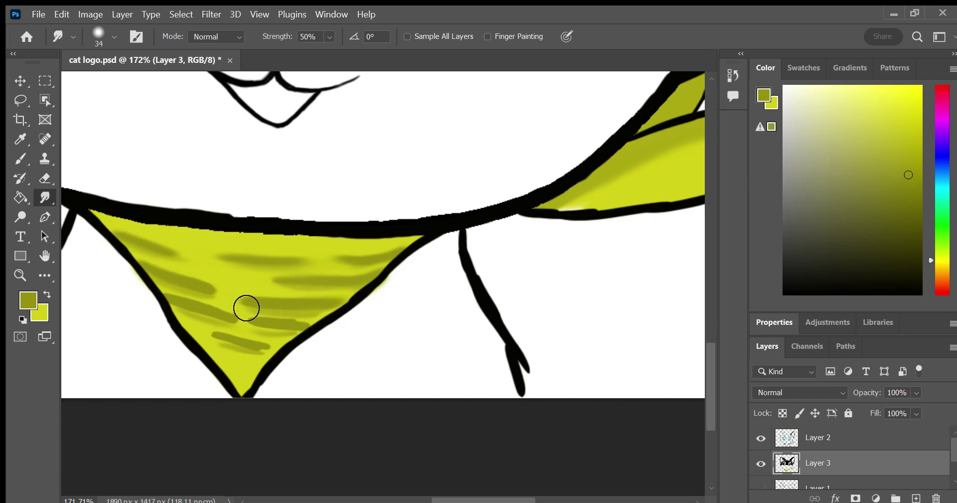
{"action": "left_click_drag", "start_coordinate": [316, 337], "coordinate": [278, 336]}
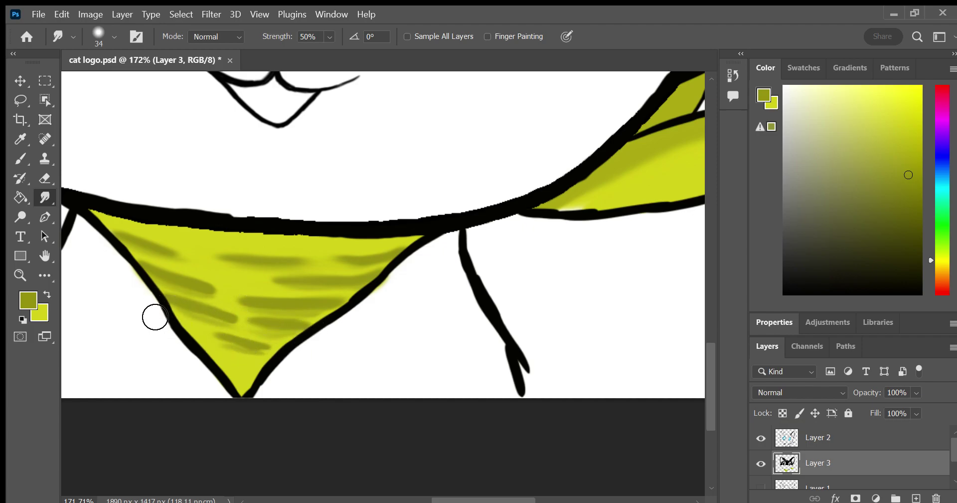
{"action": "left_click", "coordinate": [20, 275]}
{"action": "mouse_move", "coordinate": [517, 293]}
{"action": "left_mouse_down"}
{"action": "mouse_move", "coordinate": [461, 321]}
{"action": "mouse_move", "coordinate": [492, 321]}
{"action": "mouse_move", "coordinate": [482, 325]}
{"action": "mouse_move", "coordinate": [494, 331]}
{"action": "left_mouse_up"}
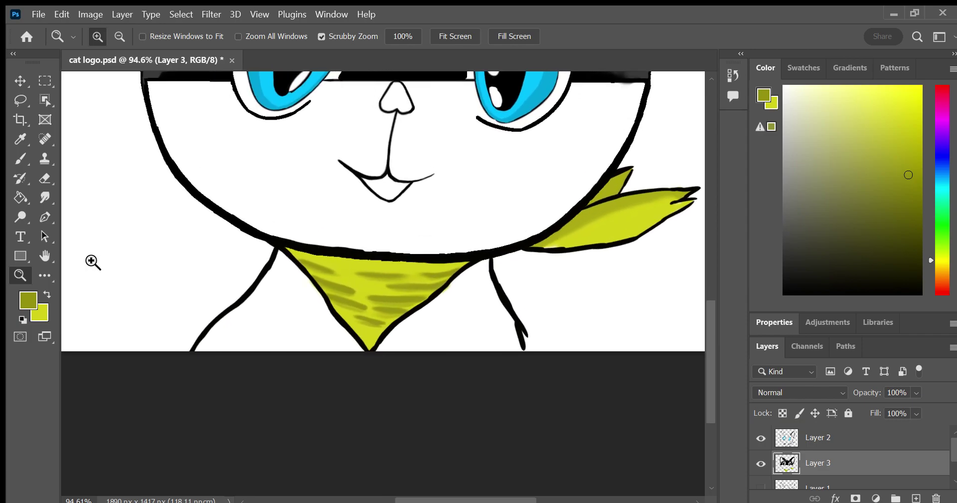
Zoom in closely on the bandana and face area next to the eye
{"action": "left_click", "coordinate": [20, 256]}
{"action": "left_click", "coordinate": [21, 159]}
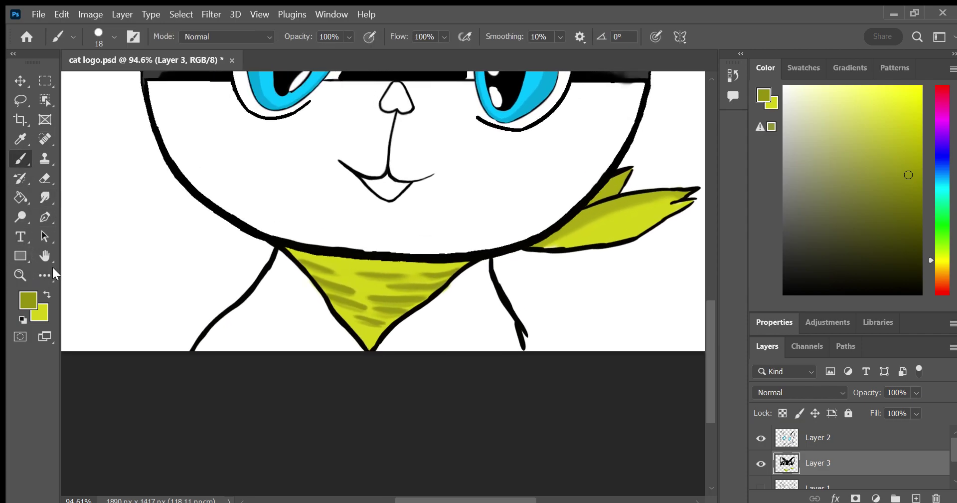
{"action": "left_click", "coordinate": [21, 275]}
{"action": "left_click_drag", "start_coordinate": [169, 229], "coordinate": [219, 276]}
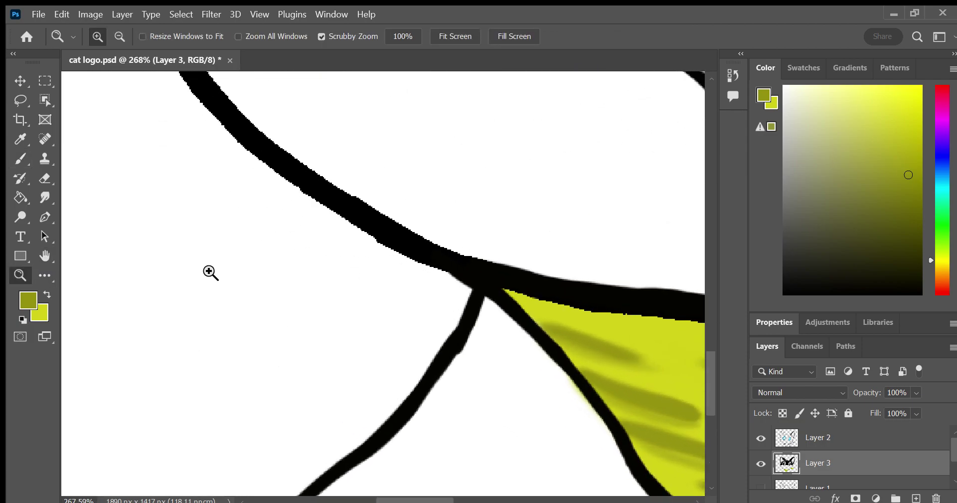
{"action": "left_click", "coordinate": [45, 256]}
{"action": "scroll", "coordinate": [111, 353], "scroll_direction": "up", "scroll_amount": 2}
{"action": "scroll", "coordinate": [164, 316], "scroll_direction": "up", "scroll_amount": 2}
{"action": "scroll", "coordinate": [160, 342], "scroll_direction": "up", "scroll_amount": 2}
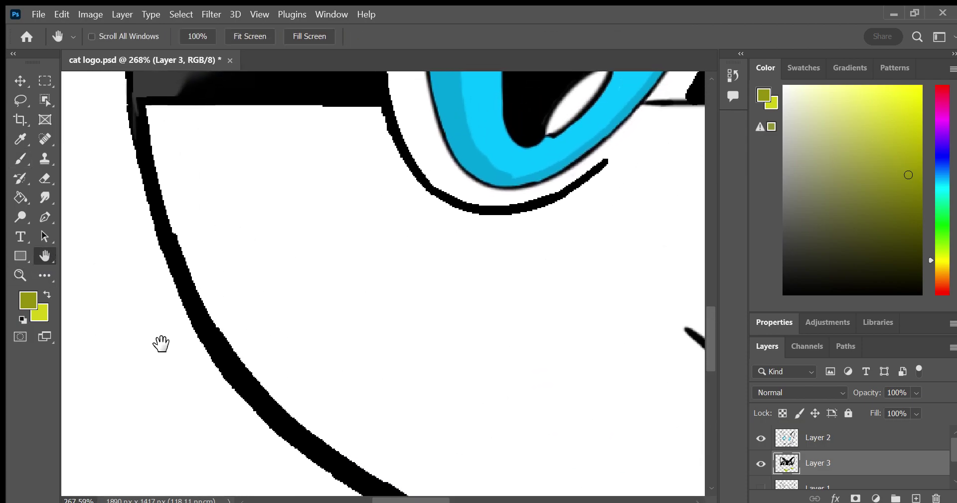
{"action": "scroll", "coordinate": [156, 357], "scroll_direction": "up", "scroll_amount": 2}
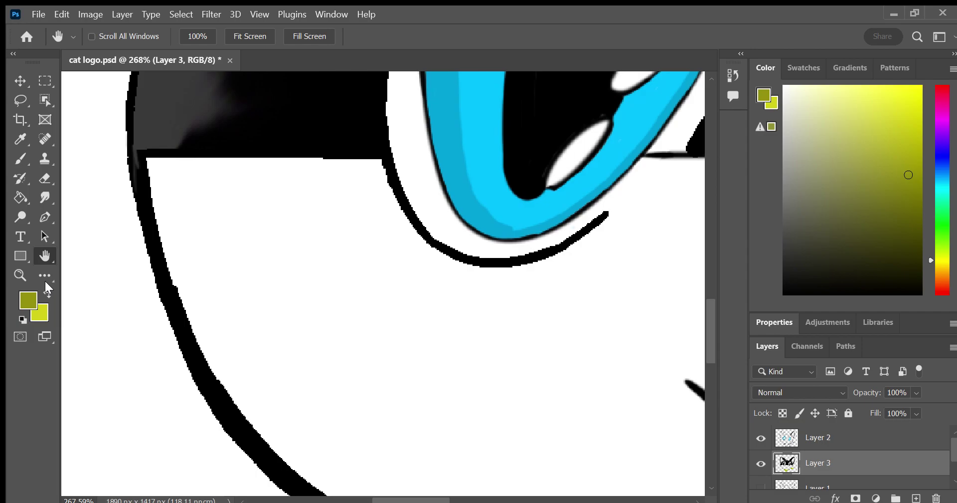
Brush very light grey shading inside the left and top face outline
{"action": "mouse_move", "coordinate": [877, 152]}
{"action": "left_mouse_down"}
{"action": "mouse_move", "coordinate": [789, 105]}
{"action": "mouse_move", "coordinate": [781, 125]}
{"action": "left_mouse_up"}
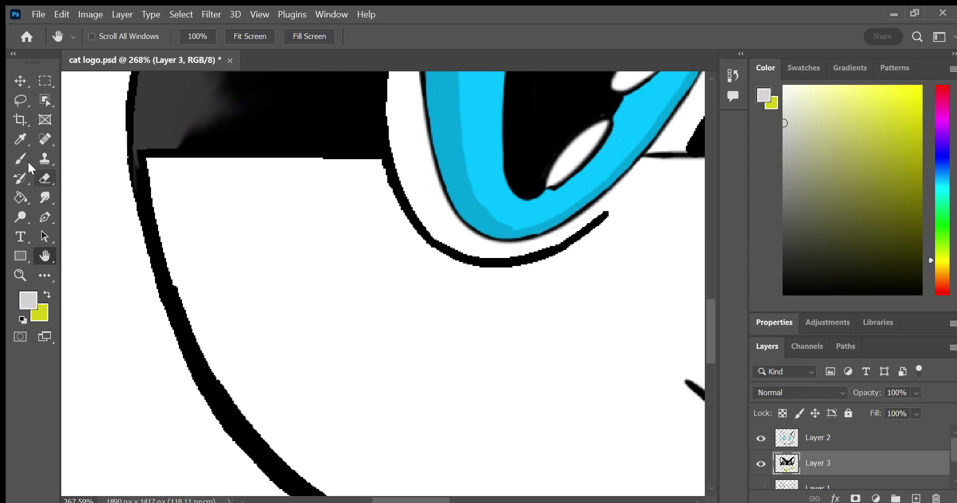
{"action": "left_click", "coordinate": [20, 139]}
{"action": "left_click", "coordinate": [21, 159]}
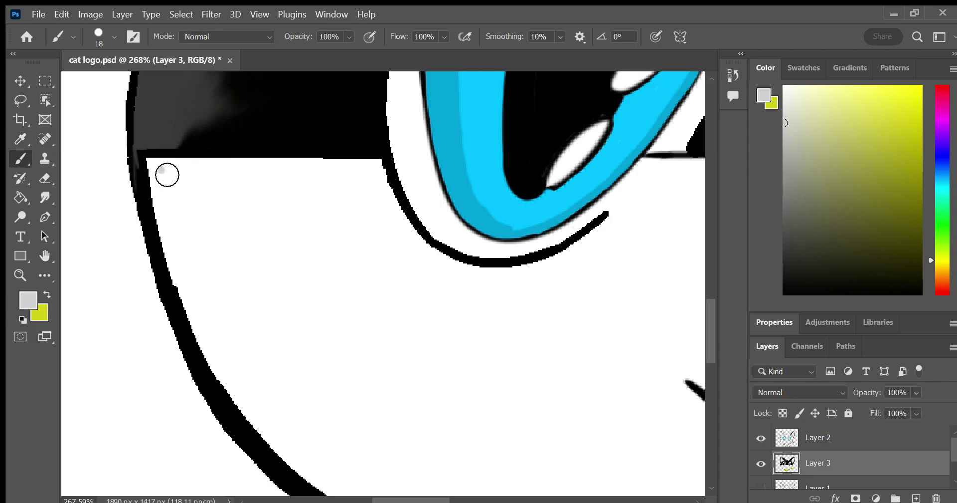
{"action": "left_click_drag", "start_coordinate": [167, 175], "coordinate": [177, 229]}
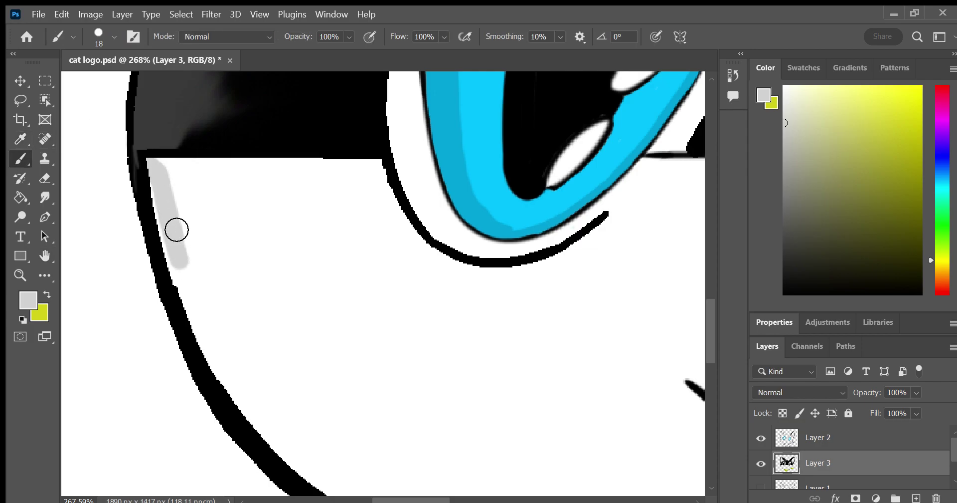
{"action": "left_click_drag", "start_coordinate": [181, 264], "coordinate": [231, 368]}
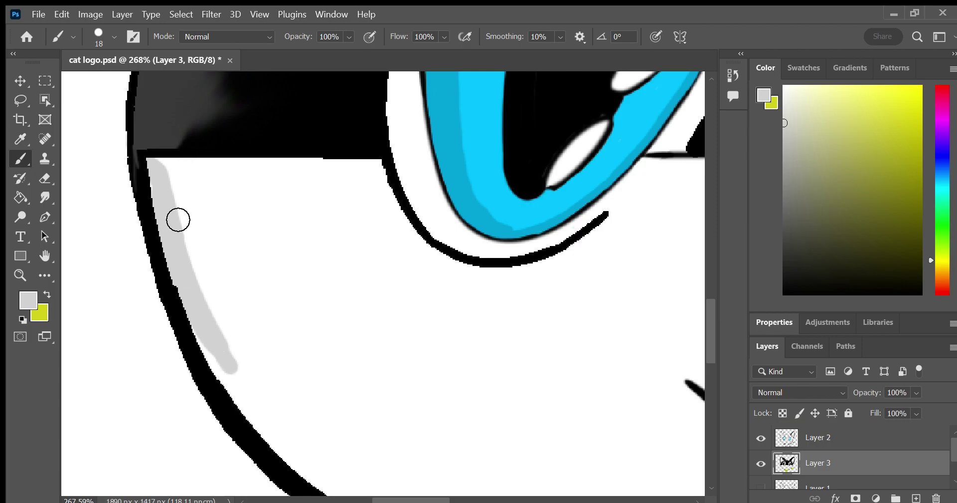
{"action": "mouse_move", "coordinate": [212, 188]}
{"action": "left_mouse_down"}
{"action": "mouse_move", "coordinate": [169, 169]}
{"action": "mouse_move", "coordinate": [327, 175]}
{"action": "left_mouse_up"}
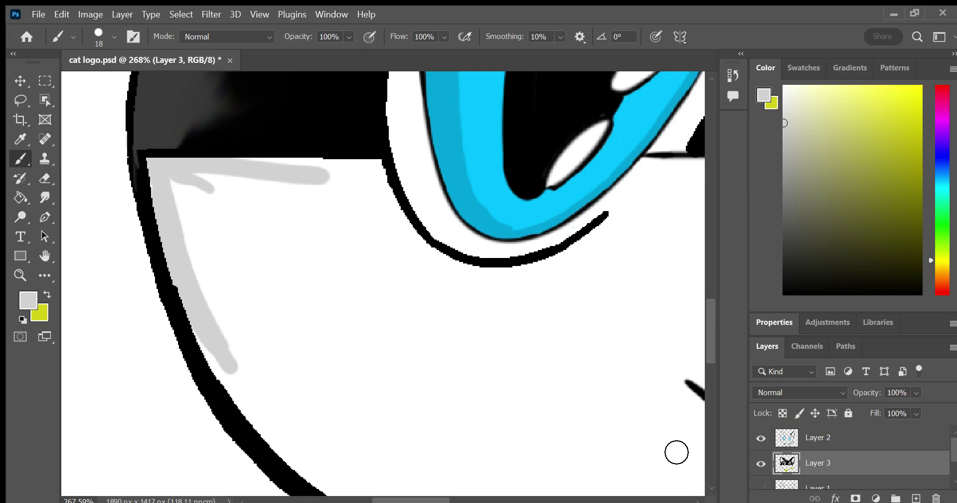
Thicken the top grey stroke, fill the corner, and lengthen the band down the outline
{"action": "left_click", "coordinate": [46, 255]}
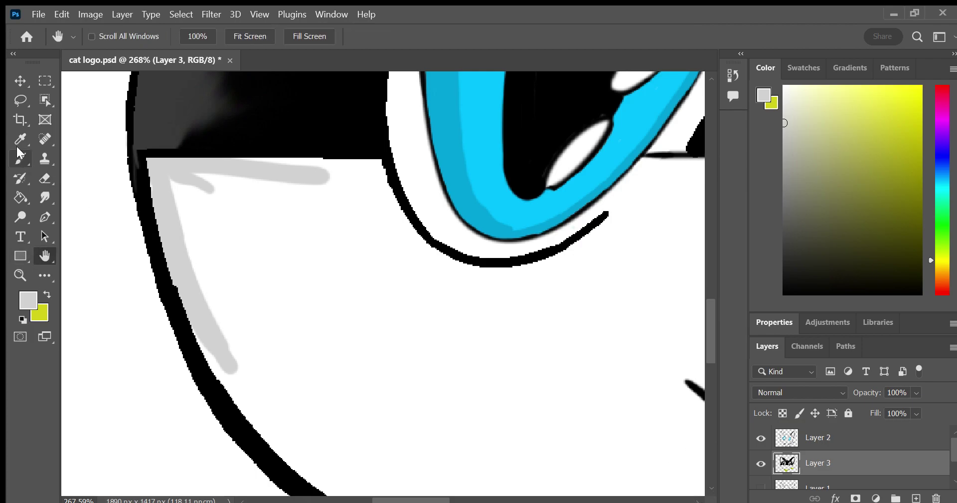
{"action": "left_click", "coordinate": [19, 152]}
{"action": "mouse_move", "coordinate": [354, 172]}
{"action": "left_mouse_down"}
{"action": "mouse_move", "coordinate": [265, 180]}
{"action": "mouse_move", "coordinate": [317, 178]}
{"action": "left_mouse_up"}
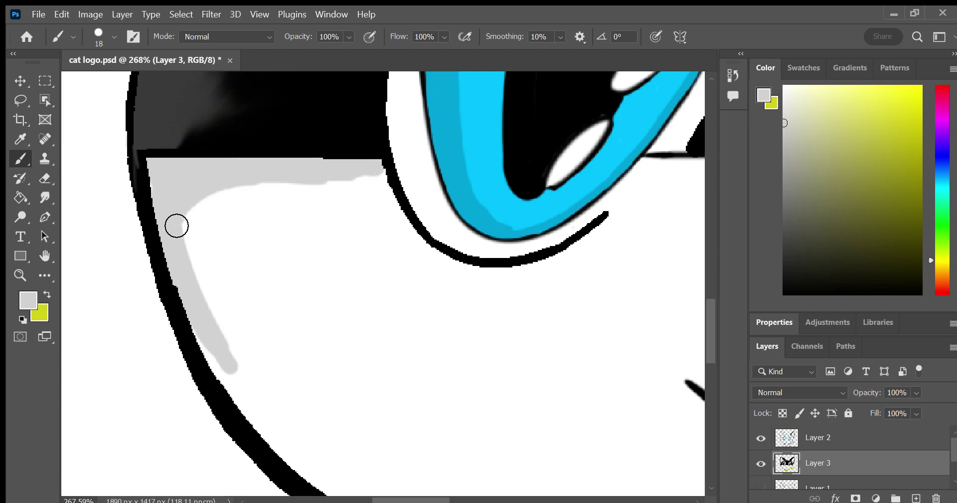
{"action": "left_click_drag", "start_coordinate": [175, 223], "coordinate": [259, 177]}
{"action": "mouse_move", "coordinate": [195, 238]}
{"action": "left_mouse_down"}
{"action": "mouse_move", "coordinate": [334, 184]}
{"action": "mouse_move", "coordinate": [209, 228]}
{"action": "left_mouse_up"}
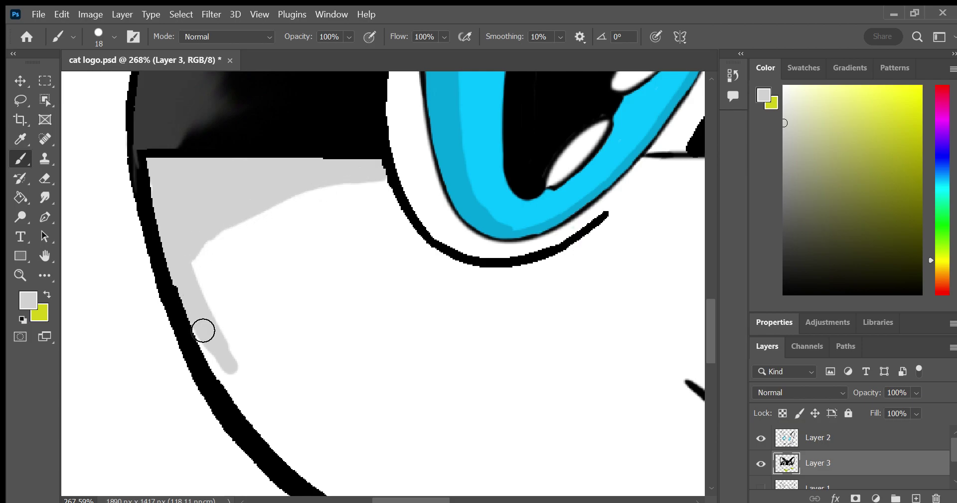
{"action": "mouse_move", "coordinate": [203, 330]}
{"action": "left_mouse_down"}
{"action": "mouse_move", "coordinate": [223, 367]}
{"action": "mouse_move", "coordinate": [226, 353]}
{"action": "mouse_move", "coordinate": [199, 283]}
{"action": "left_mouse_up"}
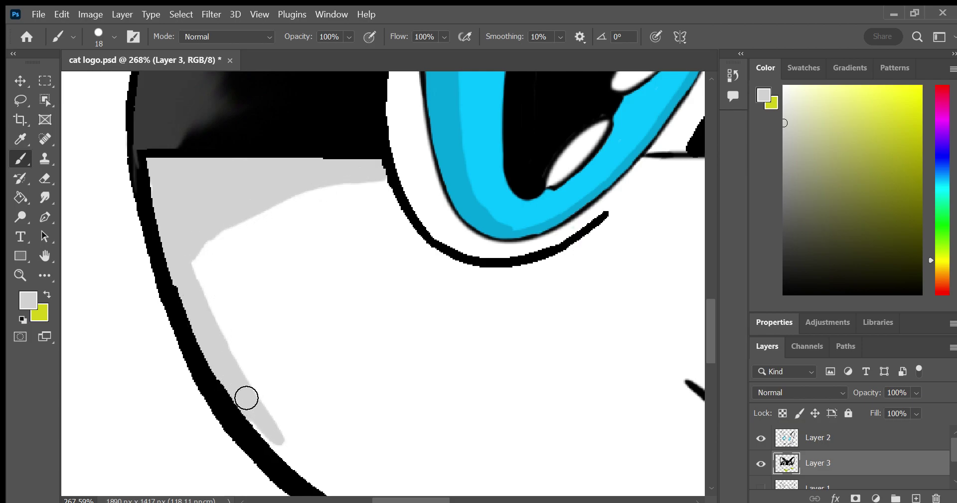
{"action": "left_click_drag", "start_coordinate": [246, 397], "coordinate": [299, 469]}
Continue and widen the grey band down the lower face outline toward the bandana
{"action": "key", "text": "h"}
{"action": "left_click_drag", "start_coordinate": [107, 260], "coordinate": [38, 129]}
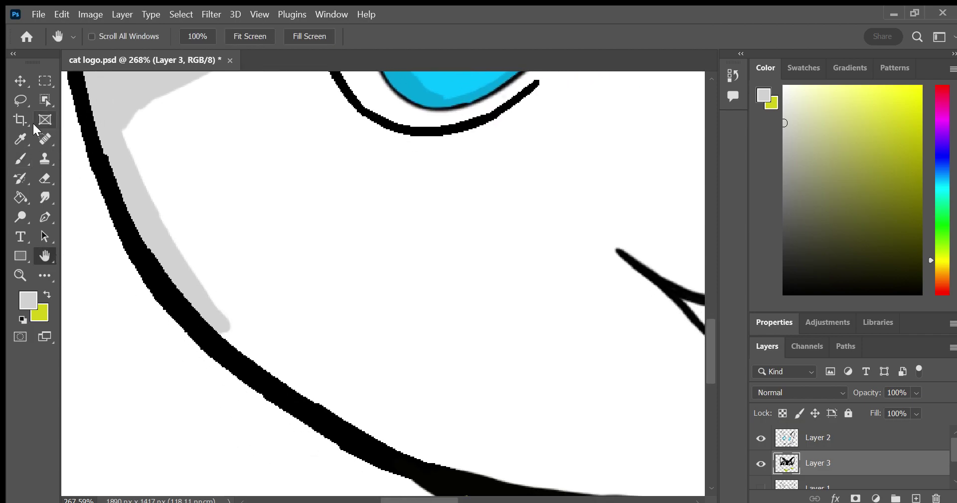
{"action": "left_click", "coordinate": [21, 158]}
{"action": "mouse_move", "coordinate": [232, 332]}
{"action": "left_mouse_down"}
{"action": "mouse_move", "coordinate": [267, 367]}
{"action": "mouse_move", "coordinate": [254, 359]}
{"action": "mouse_move", "coordinate": [343, 410]}
{"action": "left_mouse_up"}
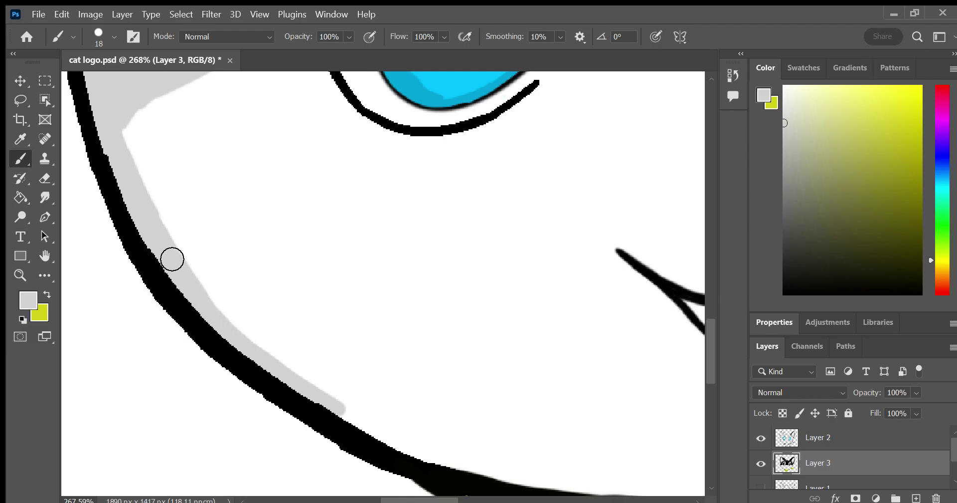
{"action": "left_click_drag", "start_coordinate": [109, 122], "coordinate": [270, 361]}
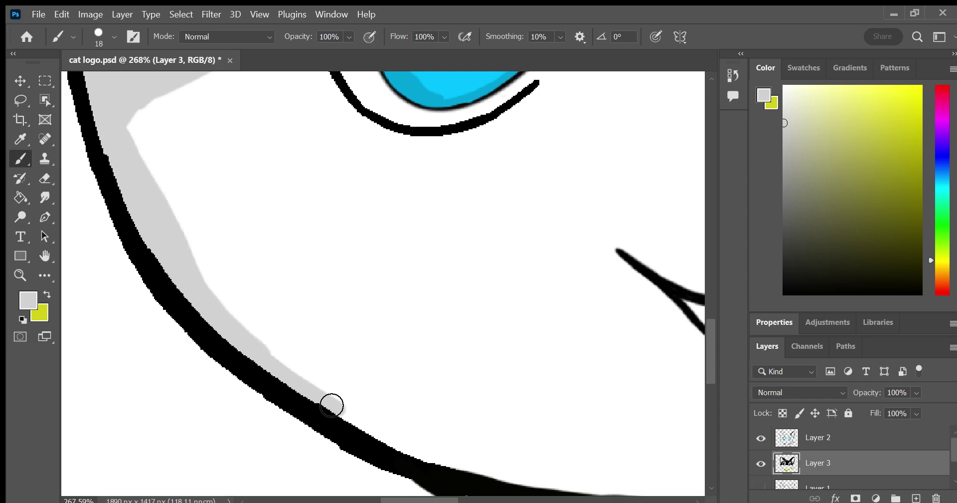
{"action": "mouse_move", "coordinate": [332, 405]}
{"action": "left_mouse_down"}
{"action": "mouse_move", "coordinate": [372, 429]}
{"action": "mouse_move", "coordinate": [272, 359]}
{"action": "mouse_move", "coordinate": [148, 226]}
{"action": "mouse_move", "coordinate": [105, 131]}
{"action": "left_mouse_up"}
Paint grey shading along the outline above the bandana, covering the white streak
{"action": "left_click", "coordinate": [46, 256]}
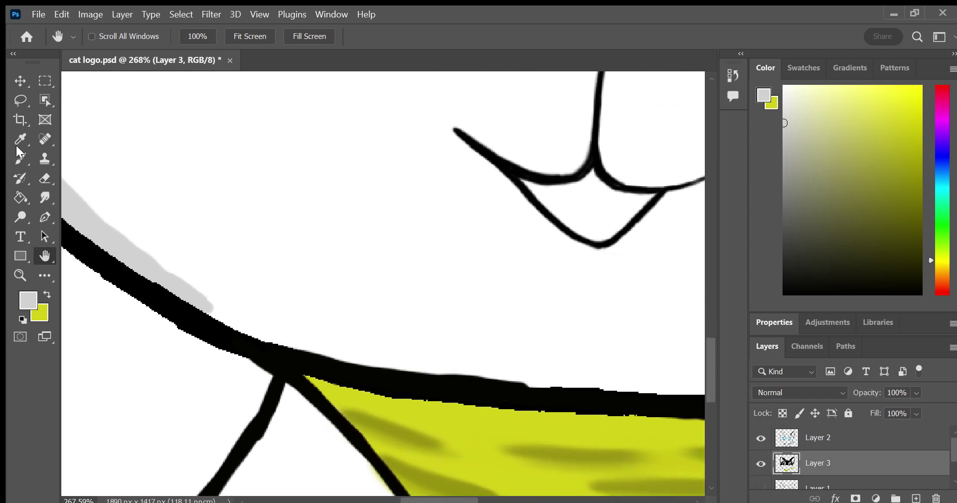
{"action": "left_click", "coordinate": [20, 158]}
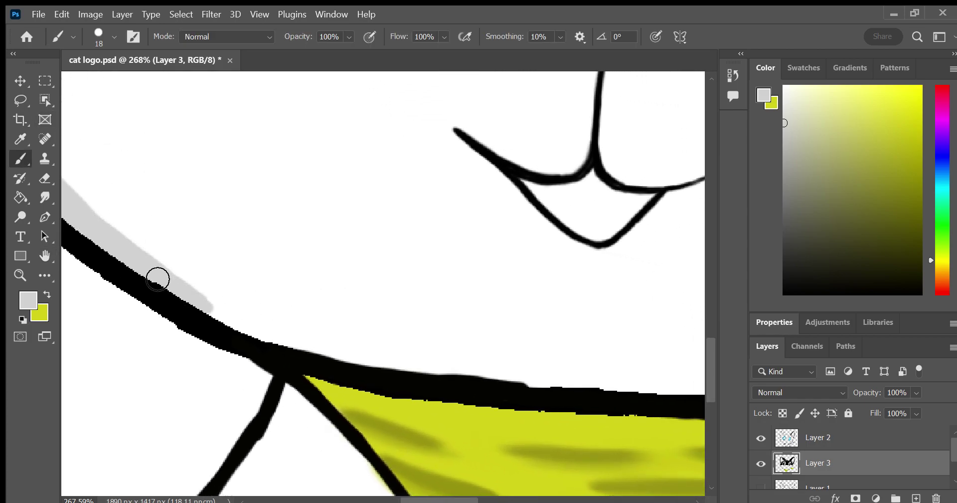
{"action": "mouse_move", "coordinate": [158, 279]}
{"action": "left_mouse_down"}
{"action": "mouse_move", "coordinate": [265, 336]}
{"action": "mouse_move", "coordinate": [441, 379]}
{"action": "left_mouse_up"}
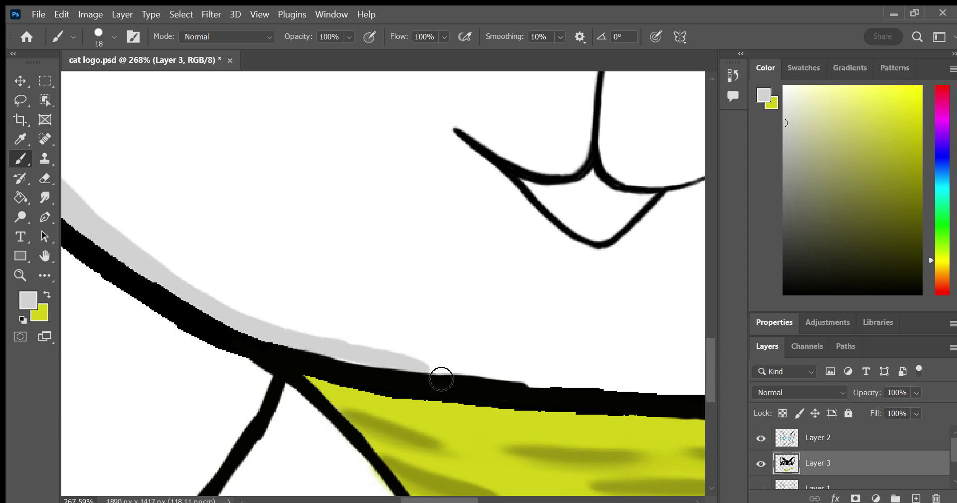
{"action": "mouse_move", "coordinate": [377, 364]}
{"action": "left_mouse_down"}
{"action": "mouse_move", "coordinate": [564, 387]}
{"action": "mouse_move", "coordinate": [701, 387]}
{"action": "mouse_move", "coordinate": [556, 378]}
{"action": "mouse_move", "coordinate": [366, 344]}
{"action": "mouse_move", "coordinate": [188, 276]}
{"action": "mouse_move", "coordinate": [95, 199]}
{"action": "left_mouse_up"}
{"action": "left_click_drag", "start_coordinate": [215, 305], "coordinate": [224, 316]}
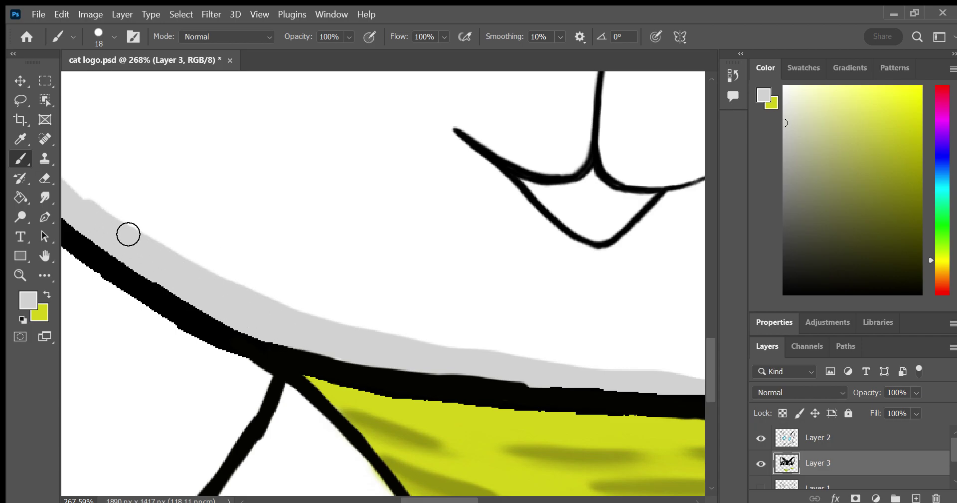
Extend the grey band rightward above the bandana and up to the right
{"action": "left_click", "coordinate": [45, 255]}
{"action": "left_click_drag", "start_coordinate": [254, 209], "coordinate": [134, 173]}
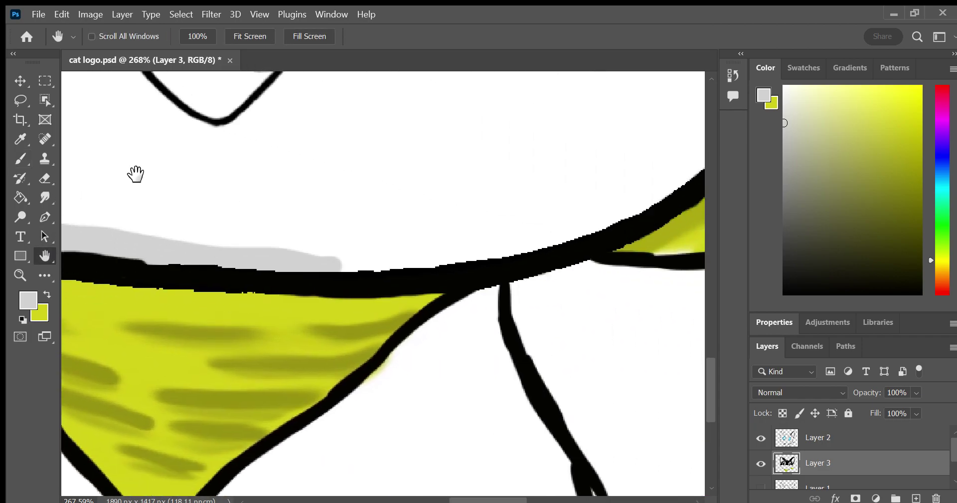
{"action": "key", "text": "b"}
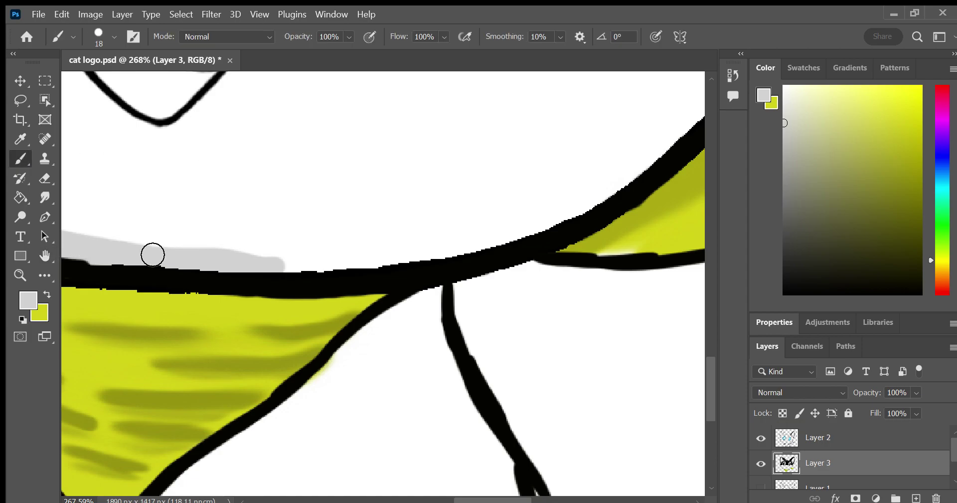
{"action": "mouse_move", "coordinate": [153, 255]}
{"action": "left_mouse_down"}
{"action": "mouse_move", "coordinate": [337, 256]}
{"action": "mouse_move", "coordinate": [321, 261]}
{"action": "mouse_move", "coordinate": [336, 271]}
{"action": "mouse_move", "coordinate": [386, 268]}
{"action": "mouse_move", "coordinate": [438, 250]}
{"action": "left_mouse_up"}
{"action": "mouse_move", "coordinate": [270, 271]}
{"action": "left_mouse_down"}
{"action": "mouse_move", "coordinate": [502, 246]}
{"action": "mouse_move", "coordinate": [453, 257]}
{"action": "mouse_move", "coordinate": [630, 188]}
{"action": "mouse_move", "coordinate": [464, 250]}
{"action": "mouse_move", "coordinate": [626, 175]}
{"action": "mouse_move", "coordinate": [353, 254]}
{"action": "left_mouse_up"}
{"action": "mouse_move", "coordinate": [578, 205]}
{"action": "left_mouse_down"}
{"action": "mouse_move", "coordinate": [685, 134]}
{"action": "mouse_move", "coordinate": [613, 193]}
{"action": "left_mouse_up"}
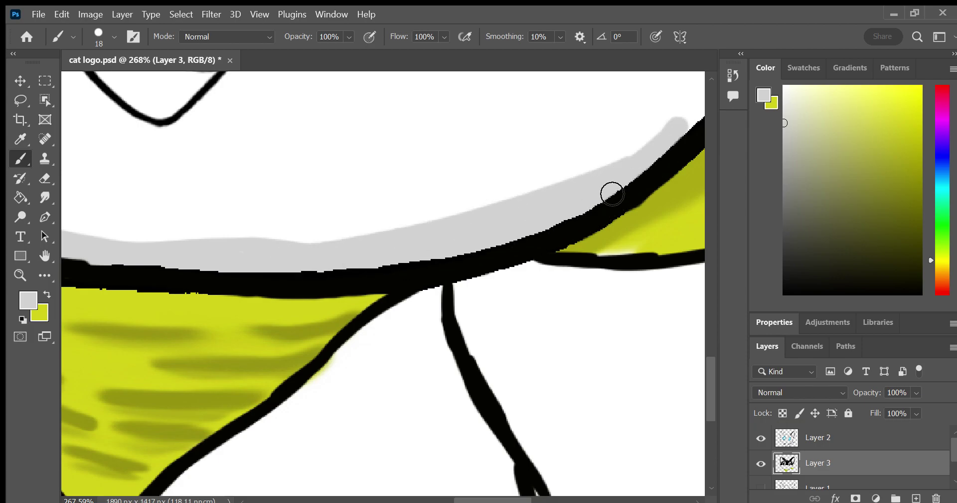
Paint the grey band up the right face outline toward the eye
{"action": "left_click", "coordinate": [48, 256]}
{"action": "left_click_drag", "start_coordinate": [169, 299], "coordinate": [16, 387]}
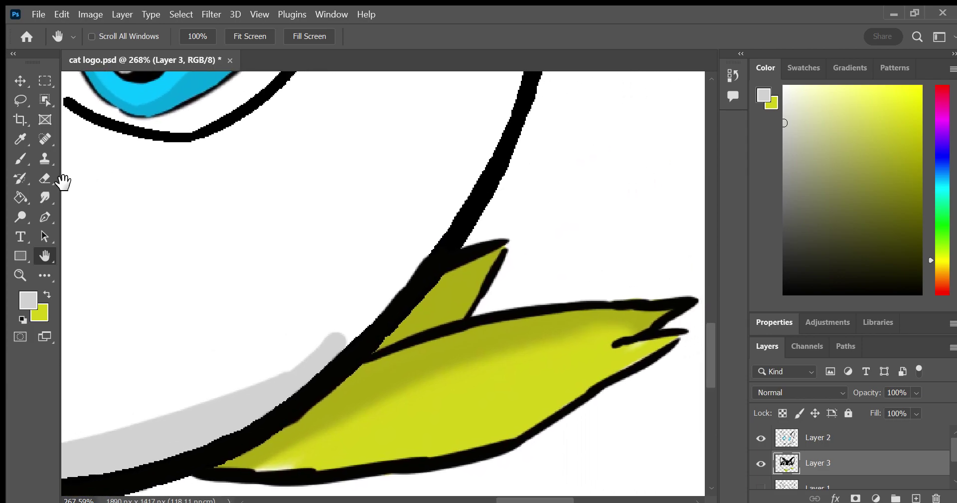
{"action": "left_click", "coordinate": [21, 159]}
{"action": "left_click_drag", "start_coordinate": [286, 393], "coordinate": [387, 295]}
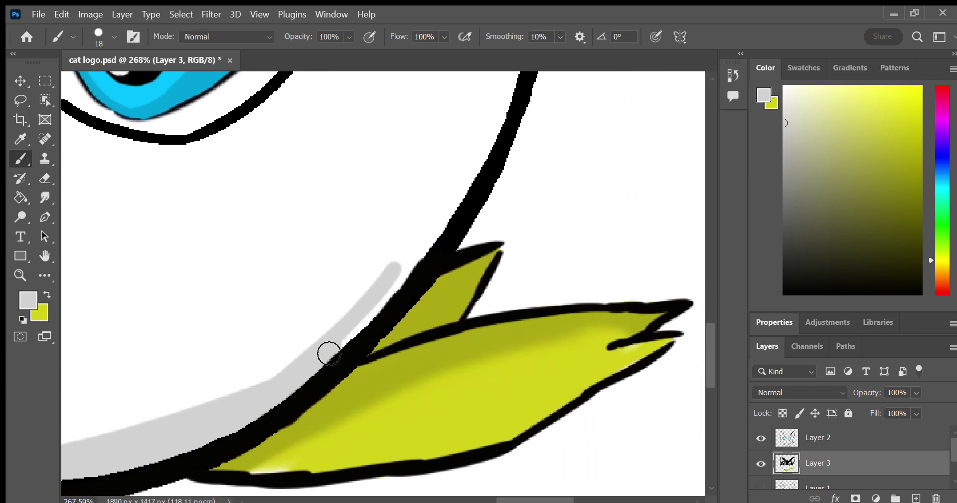
{"action": "left_click_drag", "start_coordinate": [333, 363], "coordinate": [471, 183]}
{"action": "left_click_drag", "start_coordinate": [393, 280], "coordinate": [491, 142]}
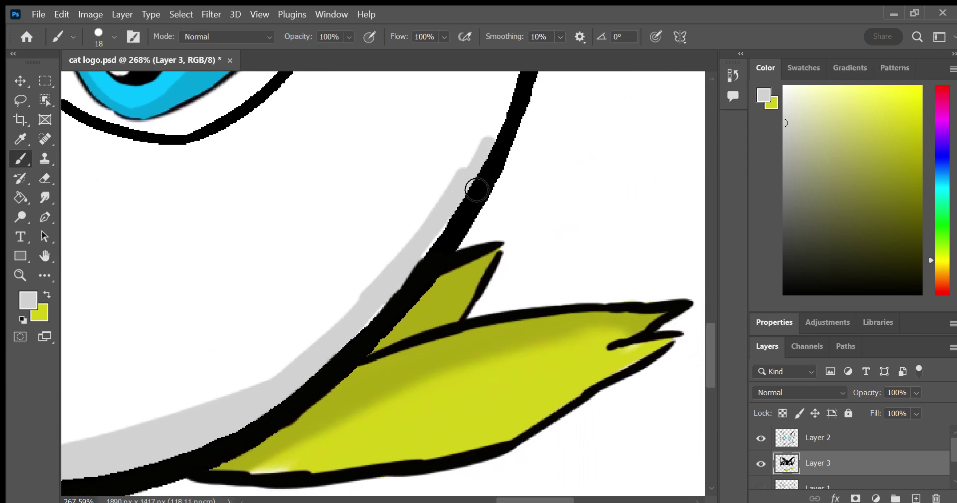
{"action": "left_click_drag", "start_coordinate": [442, 229], "coordinate": [496, 106]}
Repaint a narrower grey band up the outline to the dark patch below the eye
{"action": "left_click", "coordinate": [49, 254]}
{"action": "left_click_drag", "start_coordinate": [189, 219], "coordinate": [122, 447]}
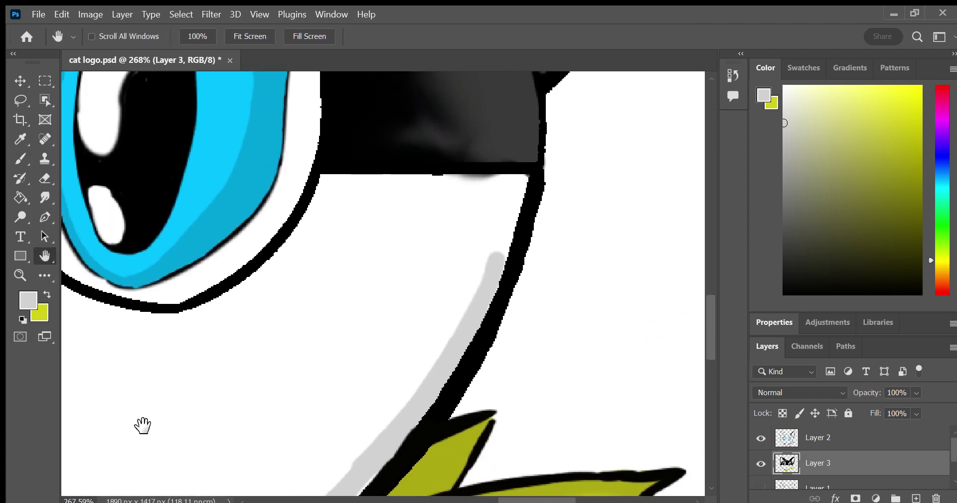
{"action": "left_click", "coordinate": [20, 178]}
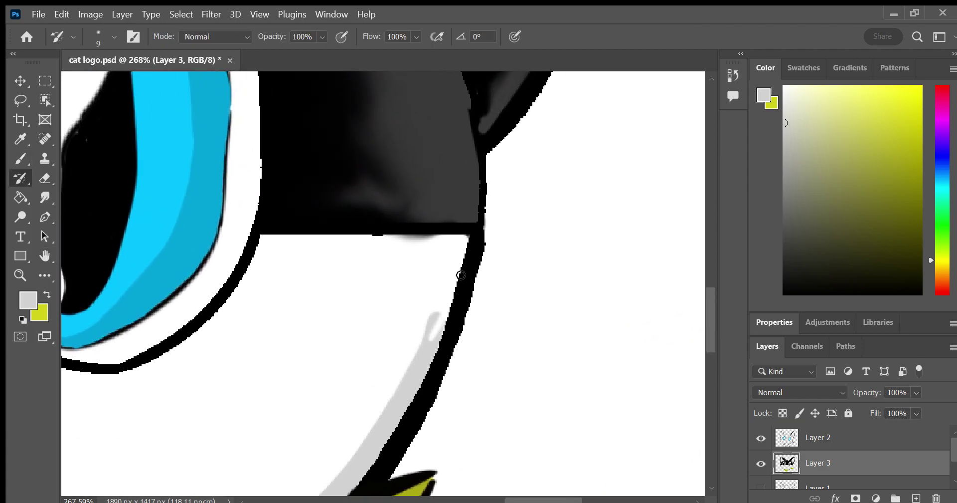
{"action": "left_click", "coordinate": [20, 158]}
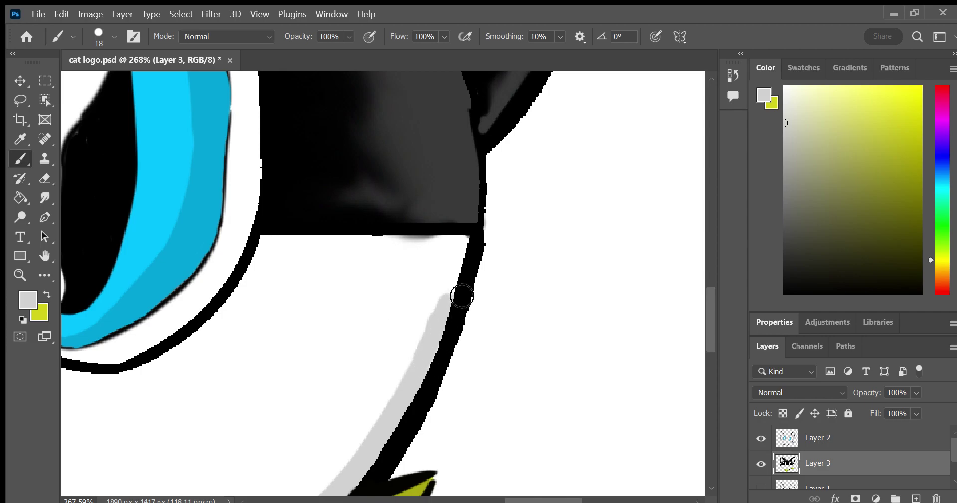
{"action": "left_click_drag", "start_coordinate": [433, 336], "coordinate": [463, 249]}
{"action": "left_click_drag", "start_coordinate": [453, 306], "coordinate": [465, 239]}
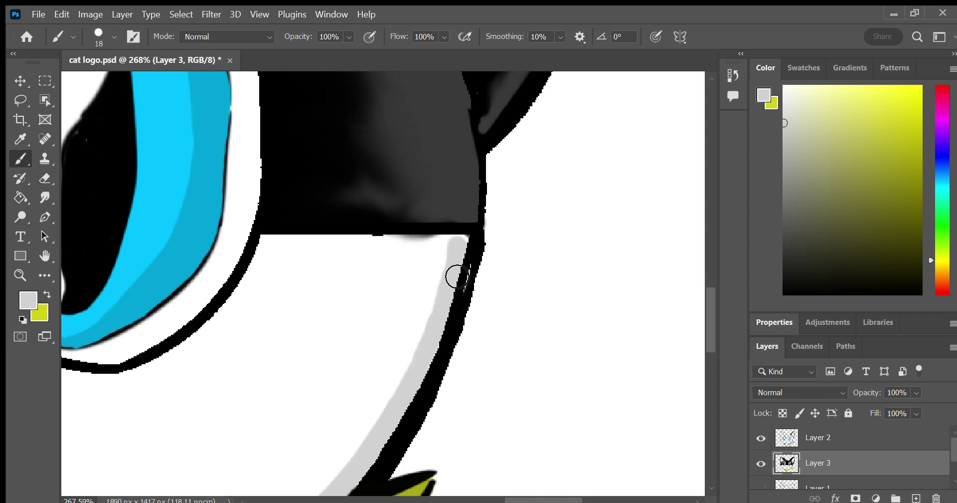
{"action": "key", "text": "ctrl+z"}
{"action": "left_click_drag", "start_coordinate": [434, 342], "coordinate": [462, 257]}
{"action": "mouse_move", "coordinate": [438, 317]}
{"action": "left_mouse_down"}
{"action": "mouse_move", "coordinate": [469, 245]}
{"action": "mouse_move", "coordinate": [297, 246]}
{"action": "mouse_move", "coordinate": [346, 258]}
{"action": "mouse_move", "coordinate": [450, 249]}
{"action": "left_mouse_up"}
Smudge the grey band's lower edge into the white along the face outline
{"action": "left_click", "coordinate": [45, 197]}
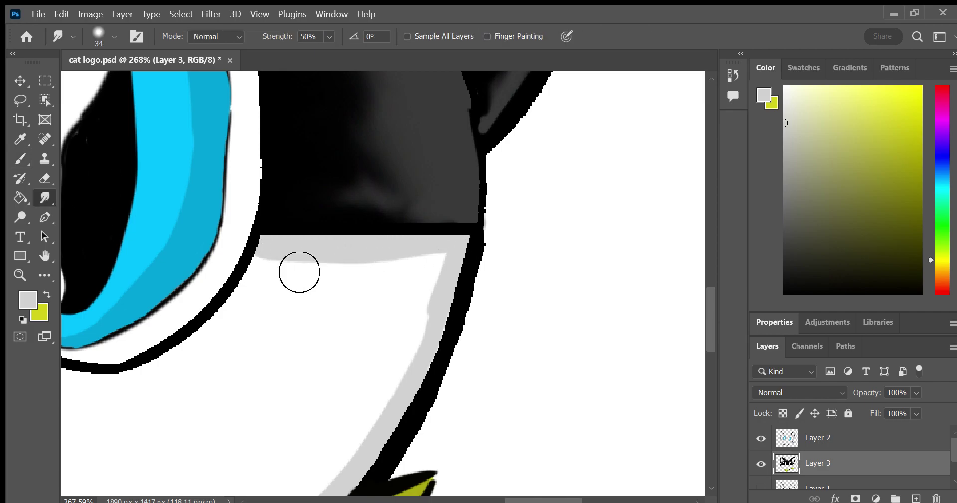
{"action": "mouse_move", "coordinate": [300, 270]}
{"action": "left_mouse_down"}
{"action": "mouse_move", "coordinate": [280, 272]}
{"action": "mouse_move", "coordinate": [338, 285]}
{"action": "mouse_move", "coordinate": [455, 267]}
{"action": "mouse_move", "coordinate": [275, 300]}
{"action": "left_mouse_up"}
{"action": "mouse_move", "coordinate": [275, 300]}
{"action": "left_mouse_down"}
{"action": "mouse_move", "coordinate": [410, 290]}
{"action": "mouse_move", "coordinate": [447, 297]}
{"action": "mouse_move", "coordinate": [355, 476]}
{"action": "left_mouse_up"}
{"action": "left_click", "coordinate": [45, 255]}
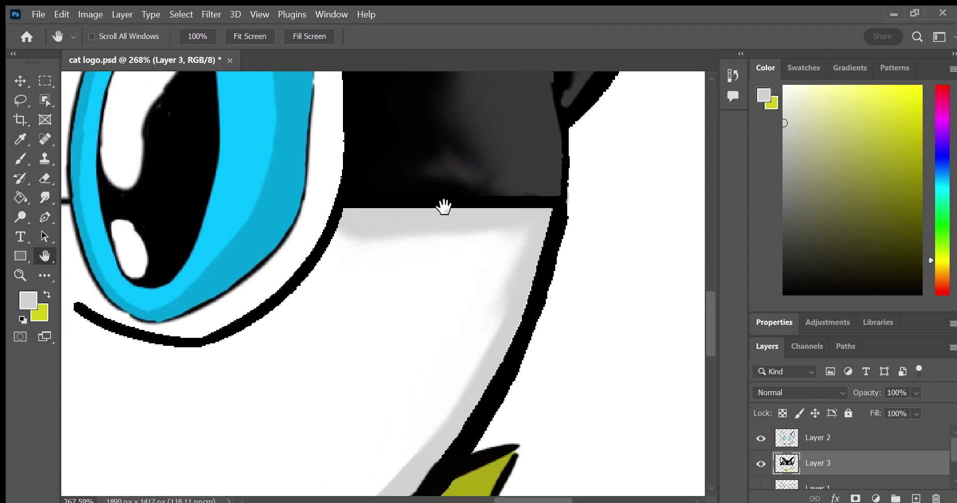
{"action": "mouse_move", "coordinate": [442, 205]}
{"action": "left_mouse_down"}
{"action": "mouse_move", "coordinate": [472, 98]}
{"action": "mouse_move", "coordinate": [64, 188]}
{"action": "left_mouse_up"}
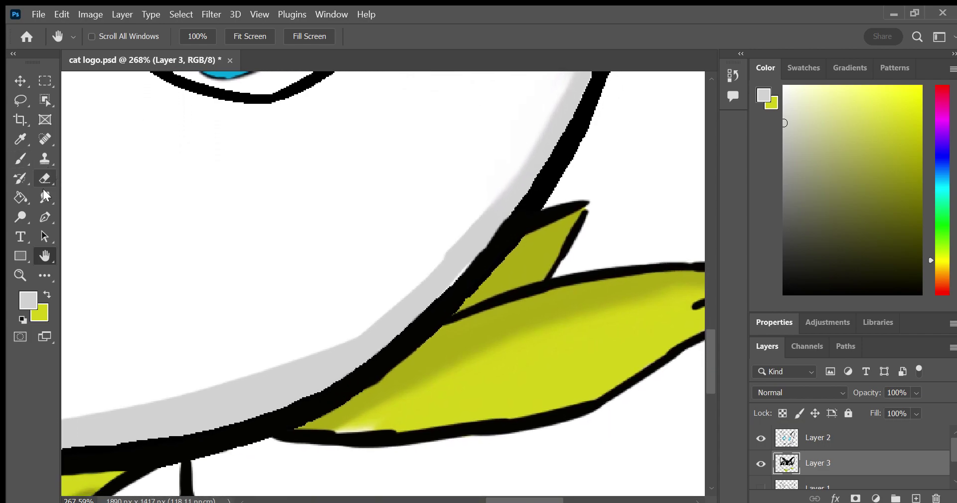
{"action": "left_click", "coordinate": [46, 197]}
{"action": "left_click", "coordinate": [45, 255]}
{"action": "left_click_drag", "start_coordinate": [109, 246], "coordinate": [91, 298]}
{"action": "left_click", "coordinate": [45, 197]}
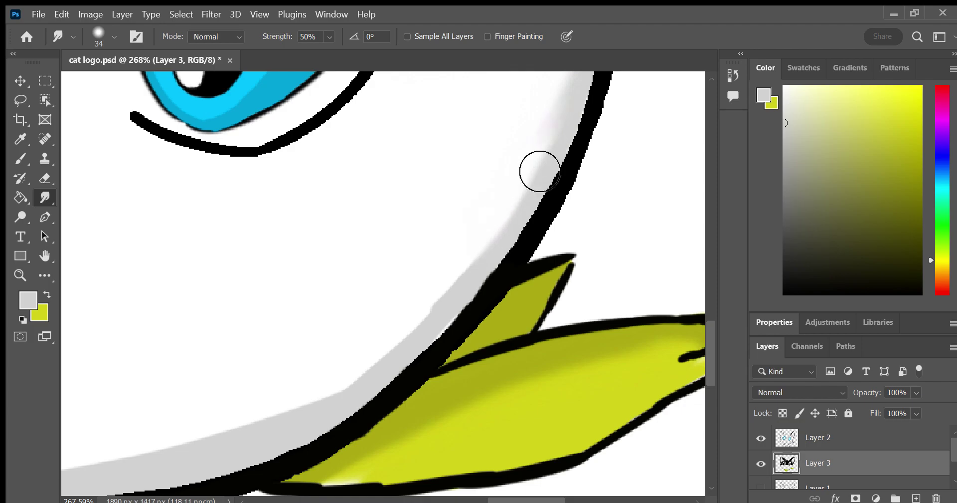
{"action": "left_click_drag", "start_coordinate": [449, 324], "coordinate": [272, 443]}
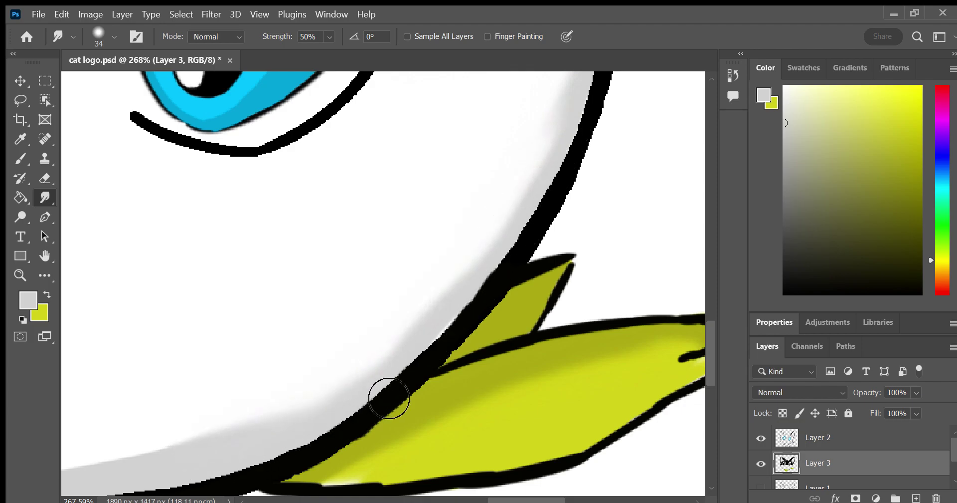
Blend the band's top edge and fill the white dip near the lower face edge
{"action": "left_click", "coordinate": [45, 255]}
{"action": "left_click_drag", "start_coordinate": [123, 266], "coordinate": [384, 173]}
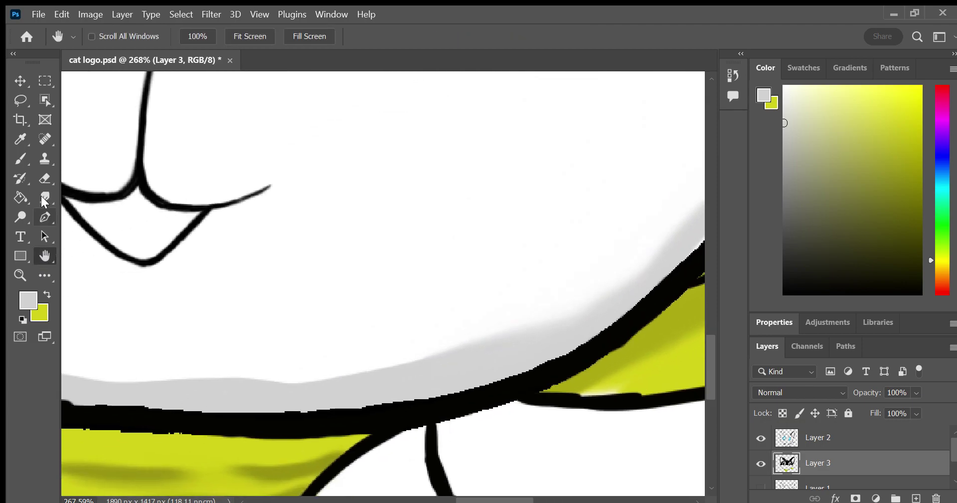
{"action": "key", "text": "r"}
{"action": "mouse_move", "coordinate": [494, 363]}
{"action": "left_mouse_down"}
{"action": "mouse_move", "coordinate": [342, 396]}
{"action": "mouse_move", "coordinate": [124, 402]}
{"action": "left_mouse_up"}
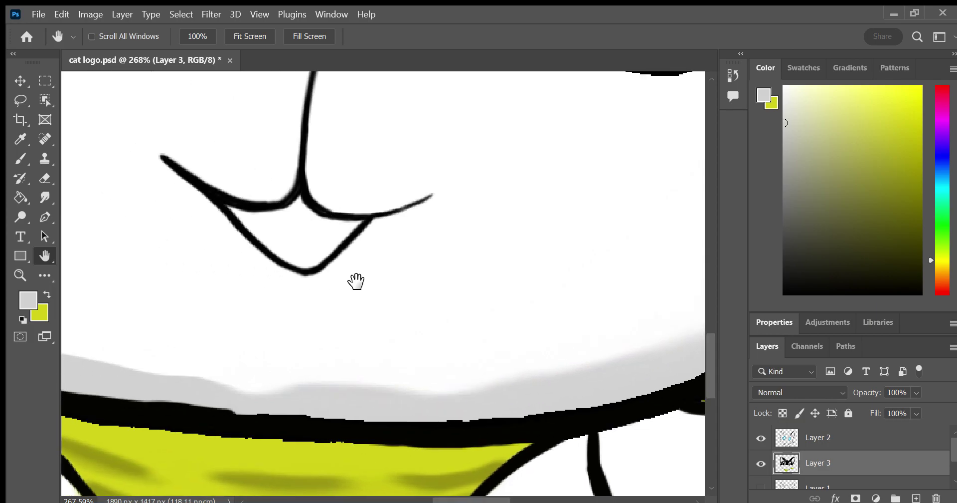
{"action": "left_click_drag", "start_coordinate": [88, 334], "coordinate": [537, 348]}
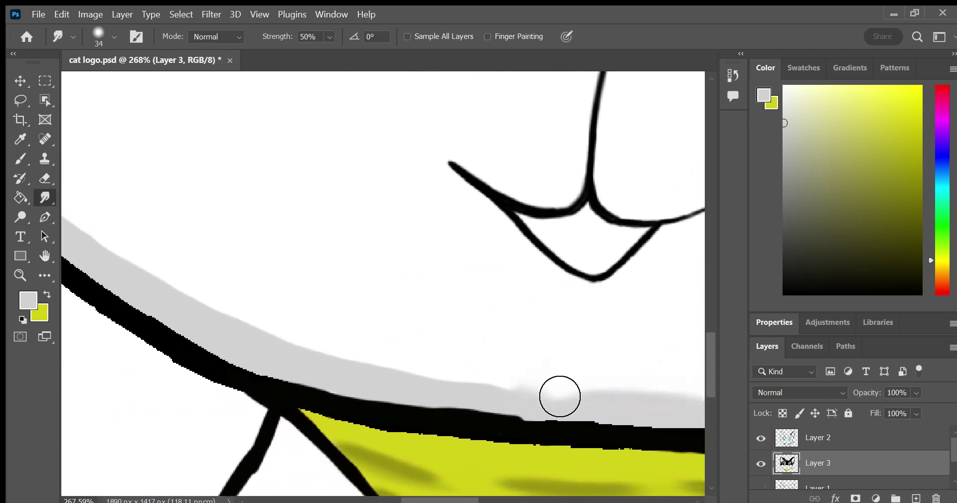
{"action": "mouse_move", "coordinate": [560, 394]}
{"action": "left_mouse_down"}
{"action": "mouse_move", "coordinate": [530, 400]}
{"action": "mouse_move", "coordinate": [403, 367]}
{"action": "mouse_move", "coordinate": [510, 395]}
{"action": "mouse_move", "coordinate": [429, 378]}
{"action": "mouse_move", "coordinate": [195, 291]}
{"action": "mouse_move", "coordinate": [237, 319]}
{"action": "mouse_move", "coordinate": [104, 240]}
{"action": "mouse_move", "coordinate": [300, 324]}
{"action": "left_mouse_up"}
Undo a stray eraser trim, then smudge the band's edges near the cheek and upper left
{"action": "left_click", "coordinate": [42, 253]}
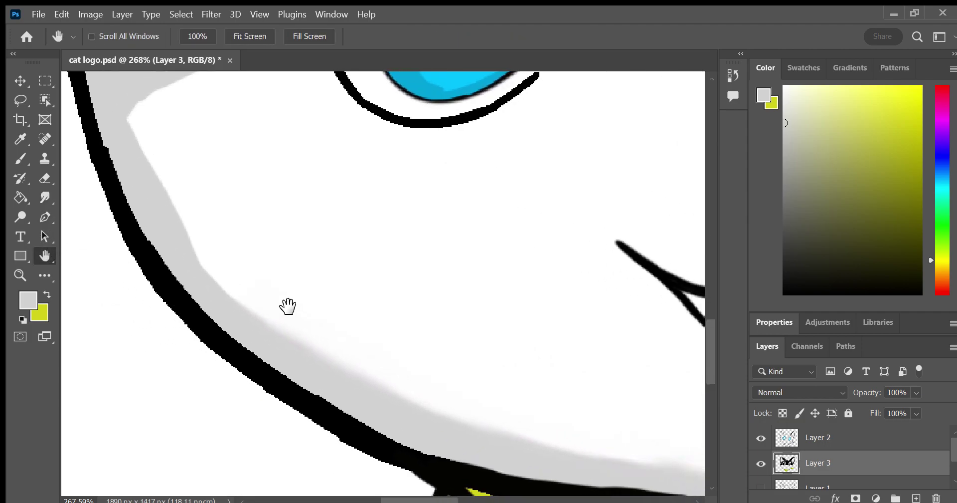
{"action": "left_click", "coordinate": [43, 179]}
{"action": "left_click_drag", "start_coordinate": [212, 294], "coordinate": [295, 367]}
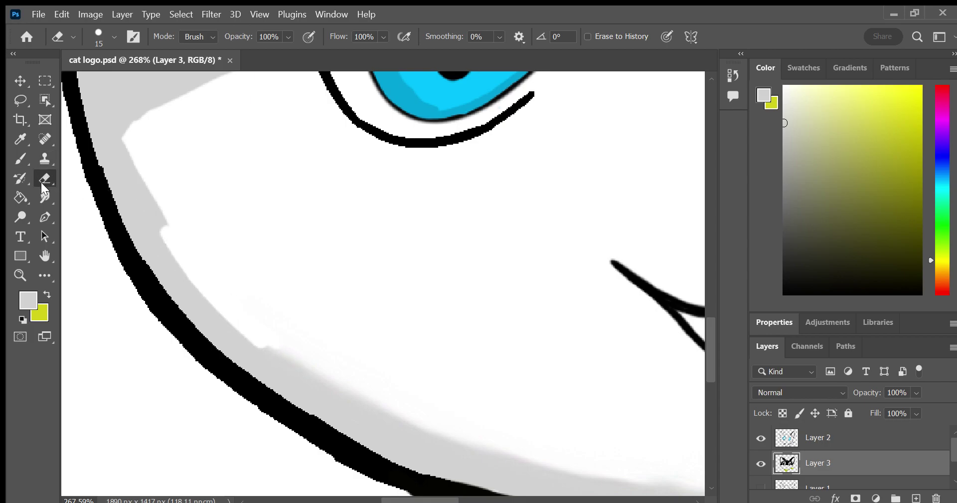
{"action": "key", "text": "ctrl+z"}
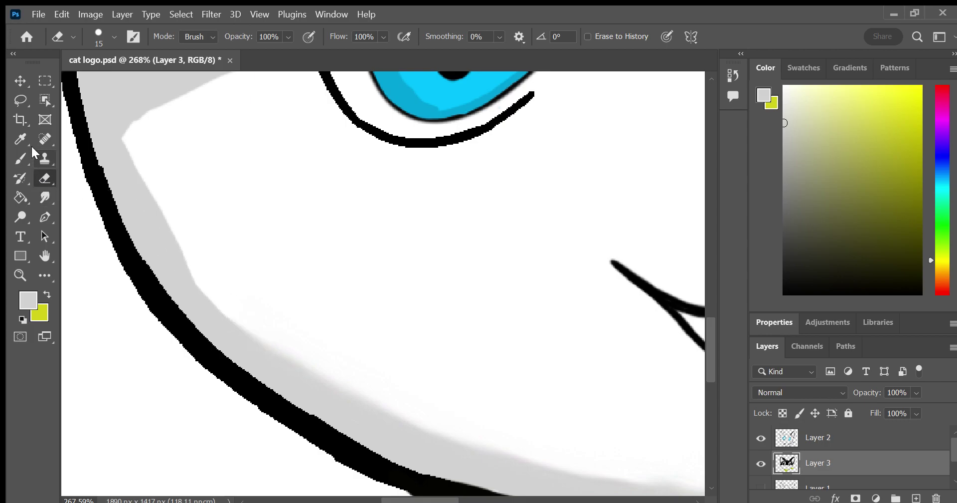
{"action": "left_click", "coordinate": [44, 198]}
{"action": "left_click_drag", "start_coordinate": [228, 293], "coordinate": [217, 282]}
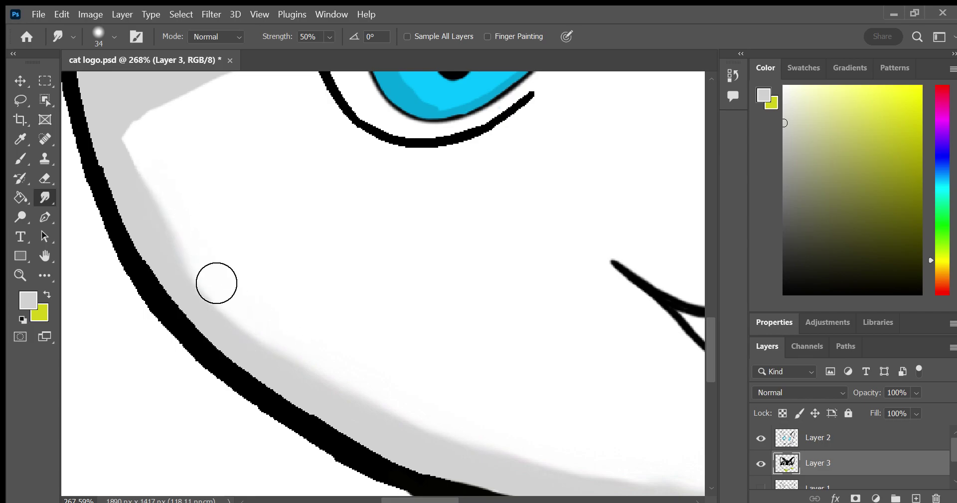
{"action": "left_click_drag", "start_coordinate": [169, 129], "coordinate": [149, 145]}
Smooth the grey band's lower edge beside the eye
{"action": "left_click", "coordinate": [45, 255]}
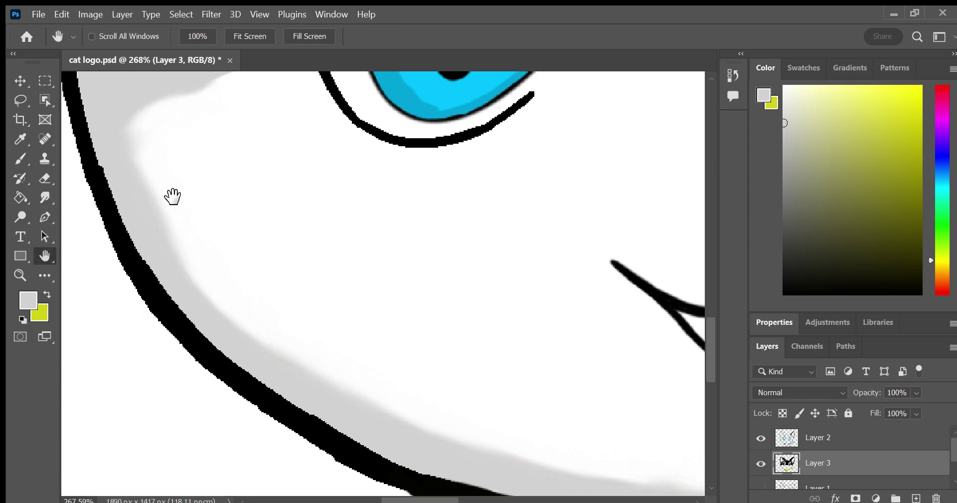
{"action": "left_click_drag", "start_coordinate": [173, 196], "coordinate": [272, 373]}
{"action": "left_click", "coordinate": [44, 198]}
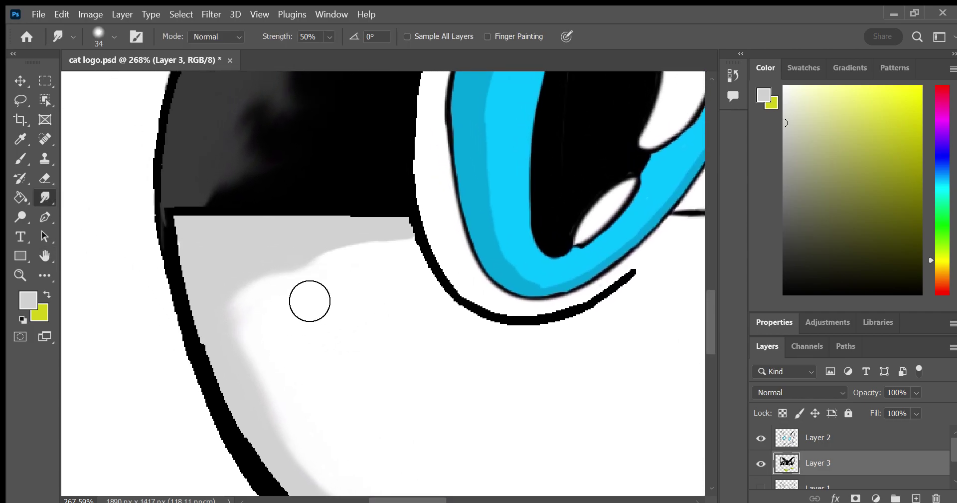
{"action": "left_click_drag", "start_coordinate": [310, 301], "coordinate": [387, 272]}
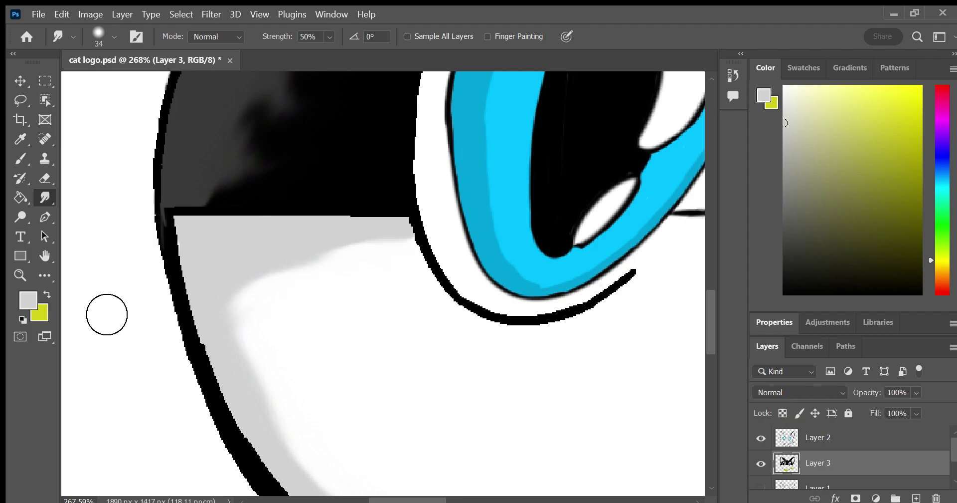
{"action": "left_click", "coordinate": [45, 256]}
{"action": "mouse_move", "coordinate": [314, 289]}
{"action": "left_mouse_down"}
{"action": "mouse_move", "coordinate": [75, 287]}
{"action": "mouse_move", "coordinate": [257, 293]}
{"action": "left_mouse_up"}
Paint light grey shading along the underside of the black mask above the nose
{"action": "mouse_move", "coordinate": [348, 305]}
{"action": "left_mouse_down"}
{"action": "mouse_move", "coordinate": [188, 260]}
{"action": "mouse_move", "coordinate": [36, 201]}
{"action": "left_mouse_up"}
{"action": "left_click", "coordinate": [31, 157]}
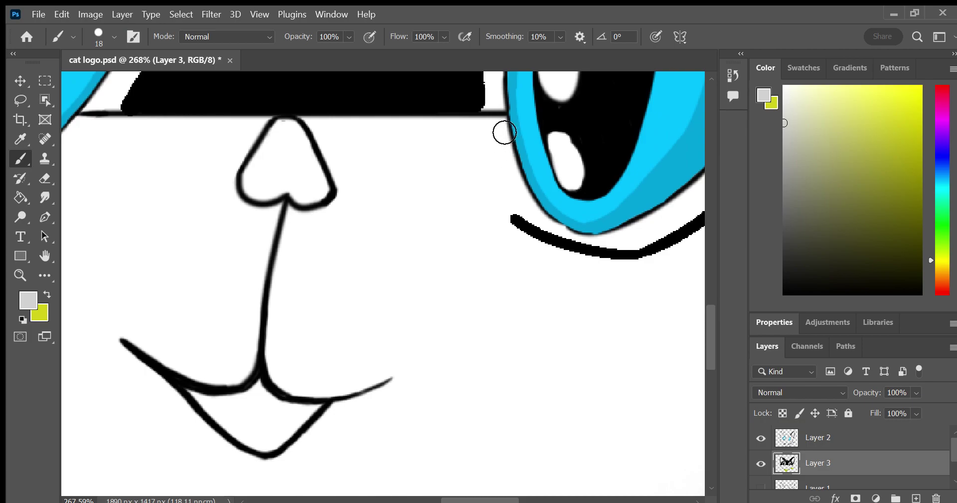
{"action": "left_click_drag", "start_coordinate": [507, 132], "coordinate": [323, 140]}
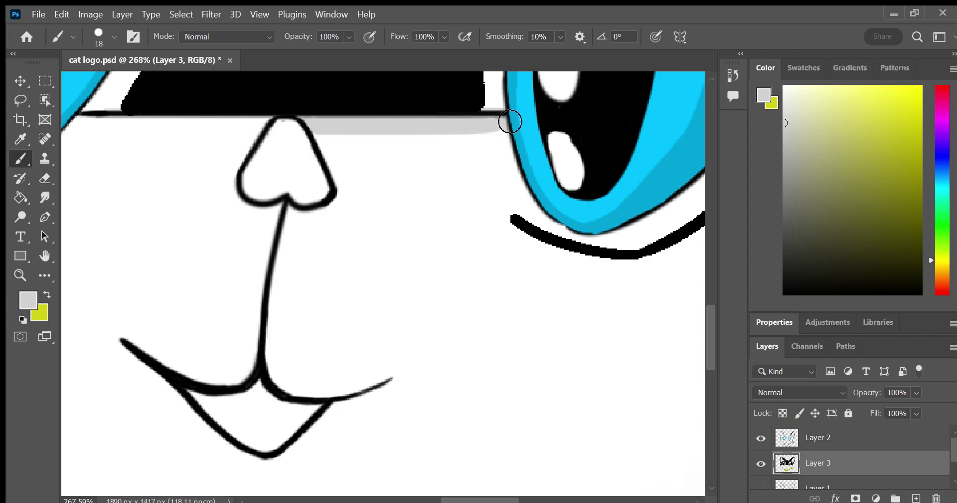
{"action": "left_click", "coordinate": [44, 256]}
{"action": "left_click_drag", "start_coordinate": [74, 219], "coordinate": [169, 195]}
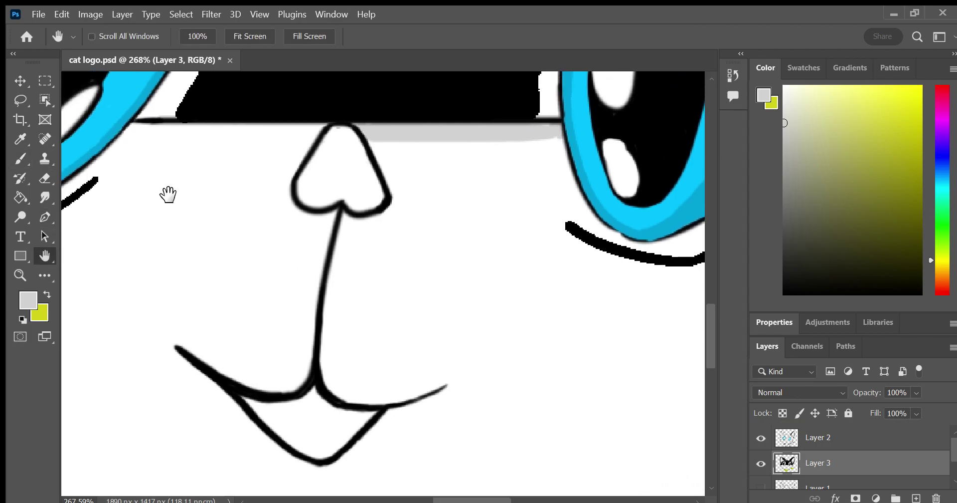
{"action": "left_click_drag", "start_coordinate": [63, 124], "coordinate": [86, 128]}
{"action": "key", "text": "b"}
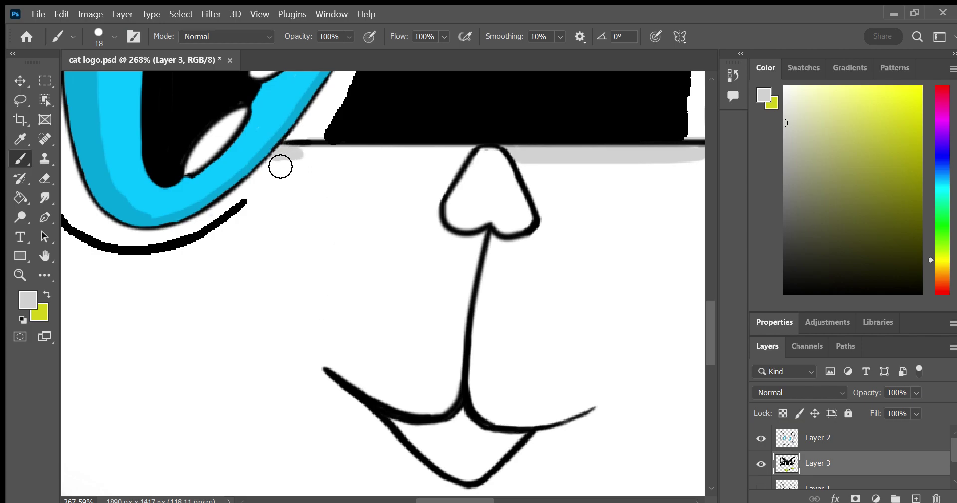
{"action": "left_click_drag", "start_coordinate": [280, 166], "coordinate": [469, 160]}
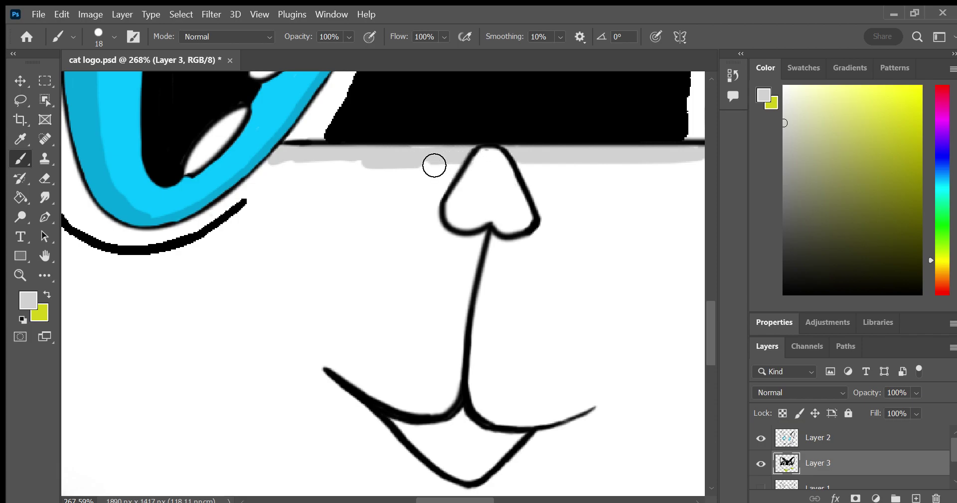
{"action": "left_click_drag", "start_coordinate": [359, 167], "coordinate": [272, 175]}
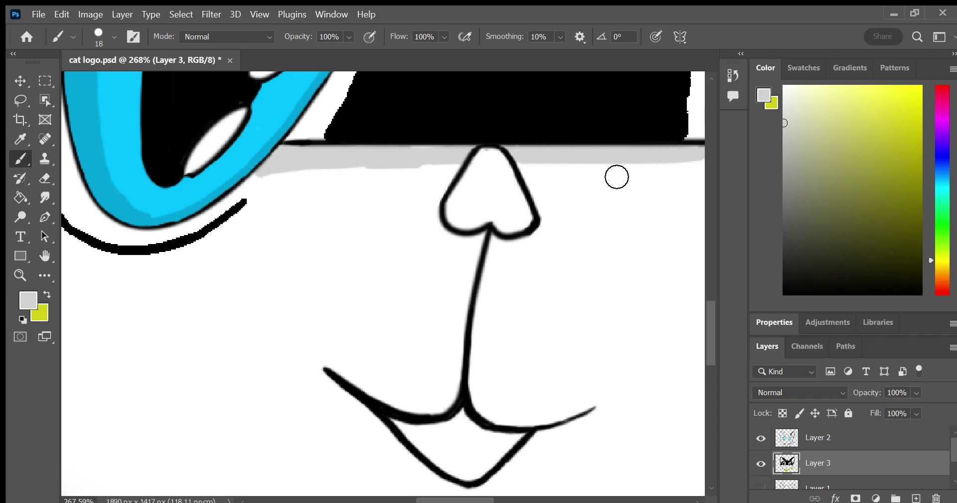
Soften the new grey strip beneath the mask with the Smudge tool
{"action": "left_click", "coordinate": [45, 197]}
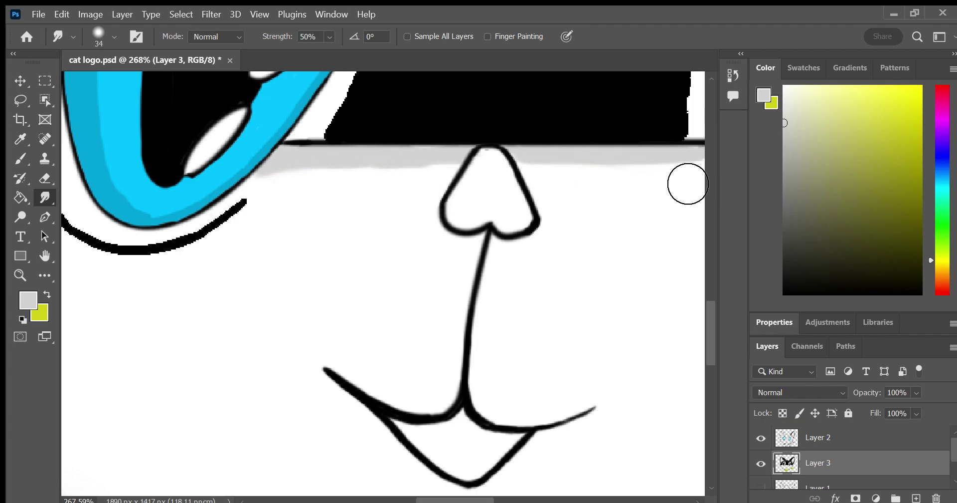
{"action": "left_click", "coordinate": [44, 255]}
{"action": "mouse_move", "coordinate": [263, 267]}
{"action": "left_mouse_down"}
{"action": "mouse_move", "coordinate": [289, 261]}
{"action": "mouse_move", "coordinate": [98, 274]}
{"action": "mouse_move", "coordinate": [60, 188]}
{"action": "left_mouse_up"}
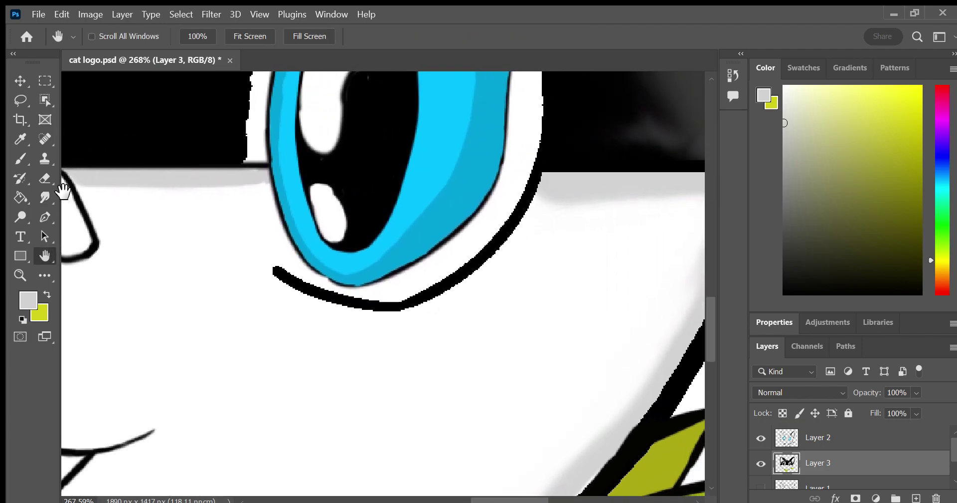
{"action": "left_click", "coordinate": [45, 197]}
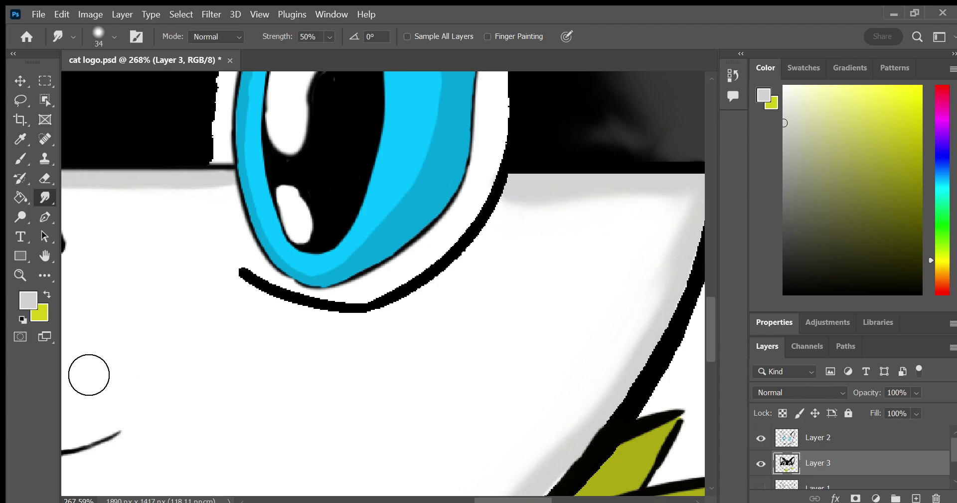
{"action": "left_click", "coordinate": [20, 256]}
{"action": "left_click", "coordinate": [20, 275]}
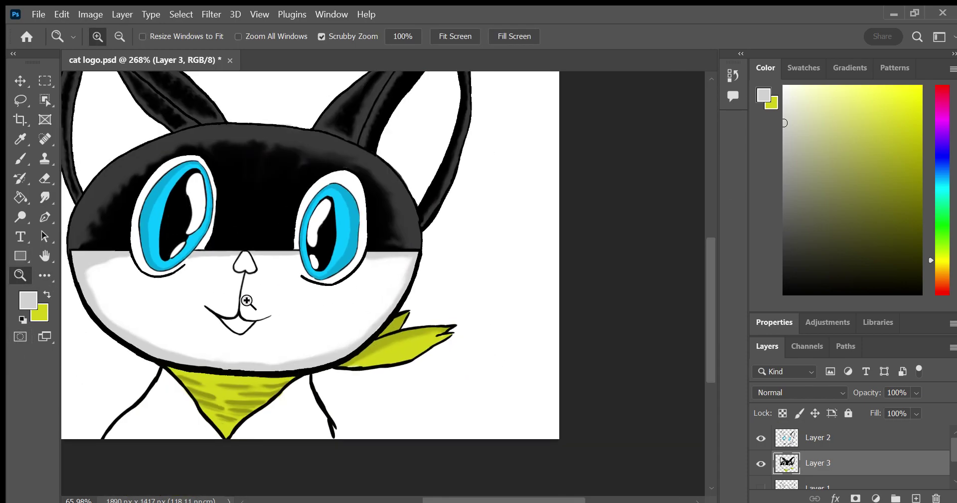
Zoom to 143% and smudge the right cheek's grey shading into the white
{"action": "left_click_drag", "start_coordinate": [324, 279], "coordinate": [278, 322]}
{"action": "left_click", "coordinate": [20, 159]}
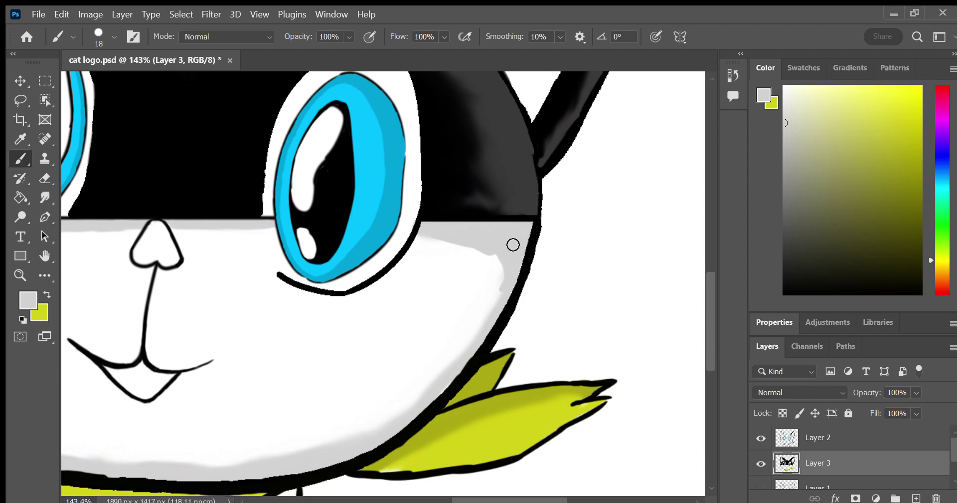
{"action": "key", "text": "r"}
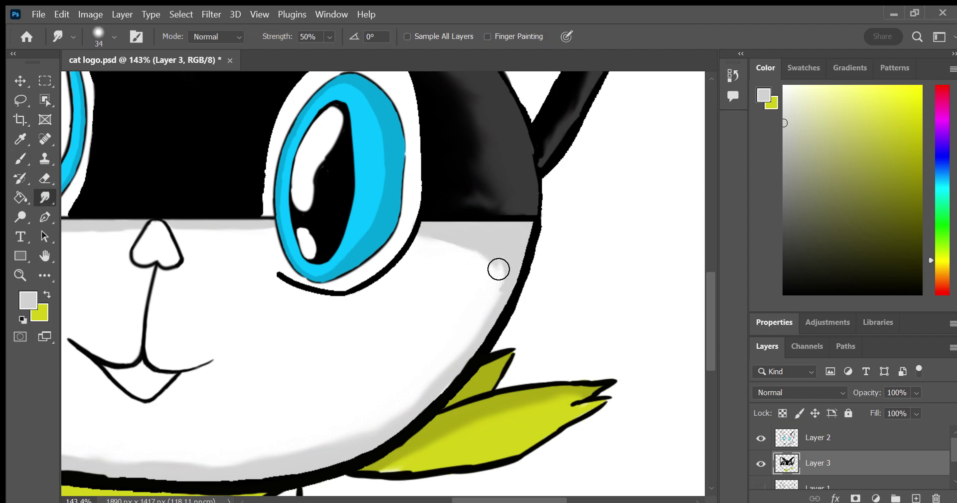
{"action": "mouse_move", "coordinate": [499, 270]}
{"action": "left_mouse_down"}
{"action": "mouse_move", "coordinate": [500, 299]}
{"action": "mouse_move", "coordinate": [506, 258]}
{"action": "left_mouse_up"}
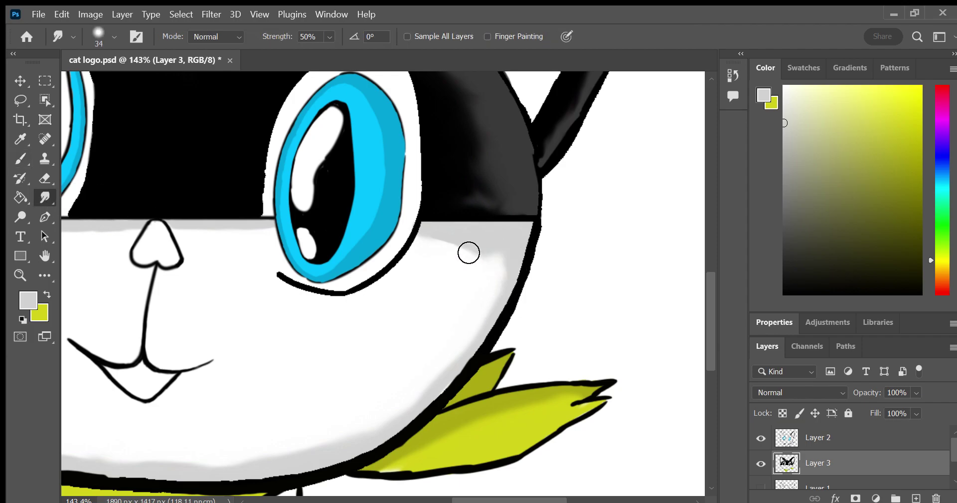
{"action": "left_click_drag", "start_coordinate": [503, 293], "coordinate": [506, 292]}
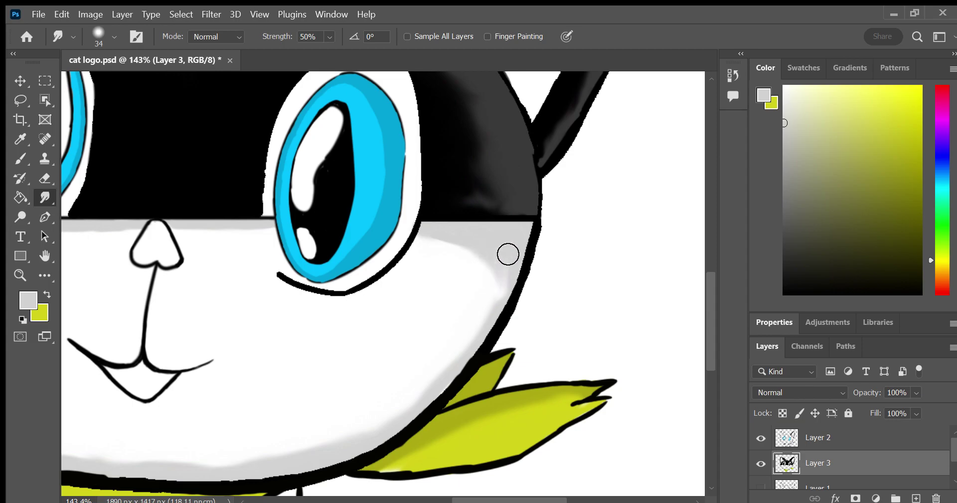
{"action": "left_click_drag", "start_coordinate": [508, 254], "coordinate": [521, 209]}
{"action": "left_click_drag", "start_coordinate": [516, 269], "coordinate": [520, 277]}
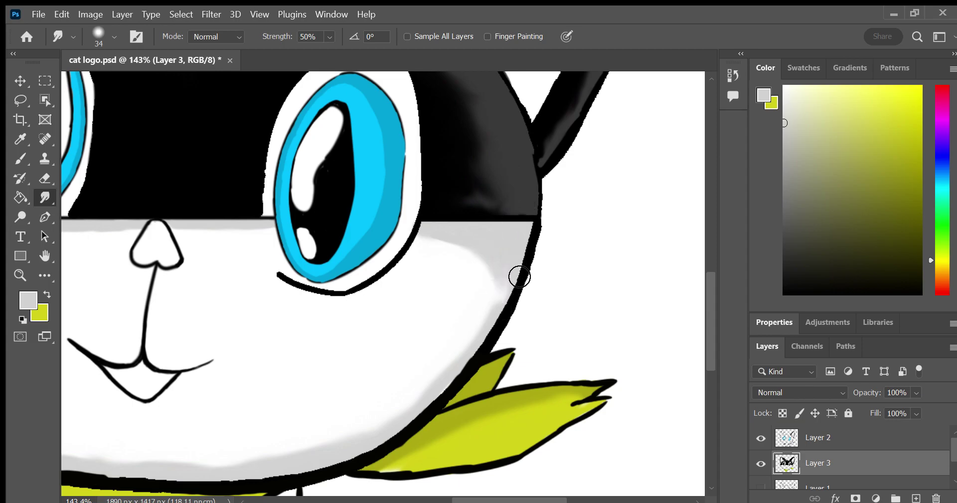
Bring both eyes and the nose into view and make Layer 2 active
{"action": "left_click", "coordinate": [44, 256]}
{"action": "left_click_drag", "start_coordinate": [99, 300], "coordinate": [290, 350]}
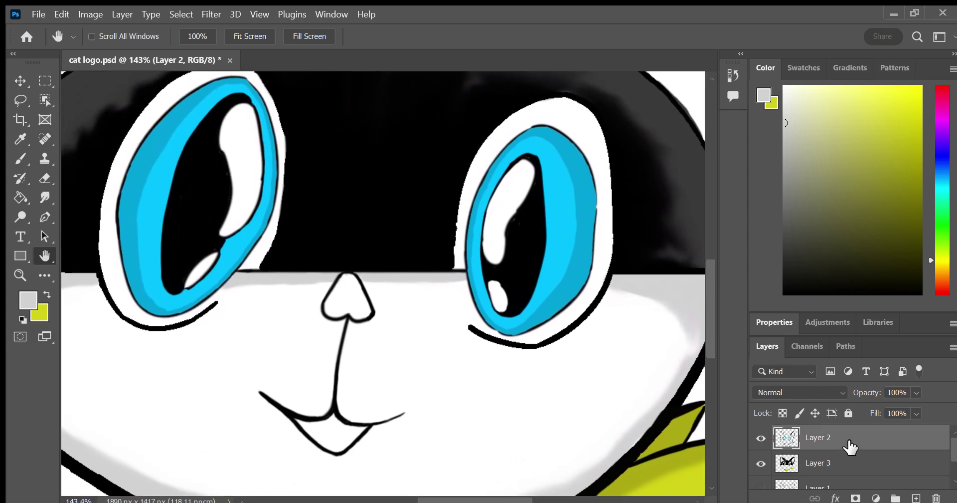
{"action": "left_click_drag", "start_coordinate": [146, 254], "coordinate": [146, 255]}
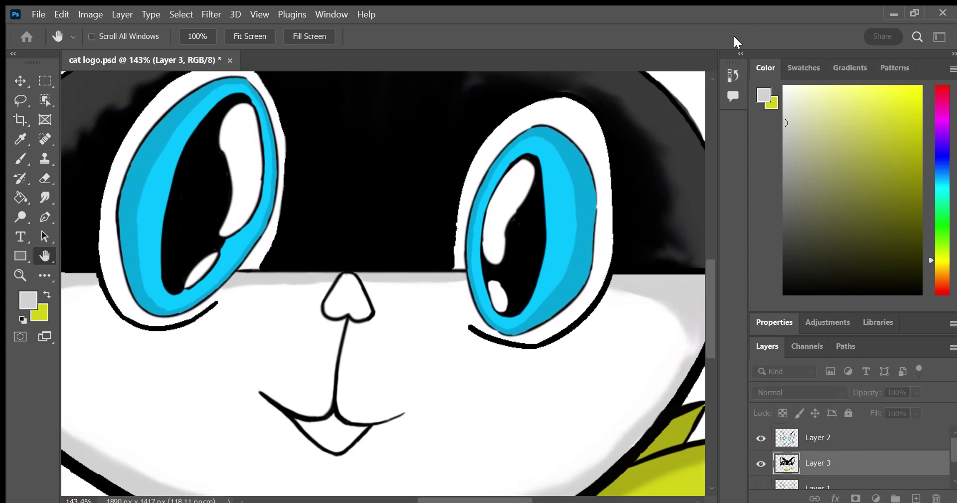
{"action": "left_click", "coordinate": [45, 198]}
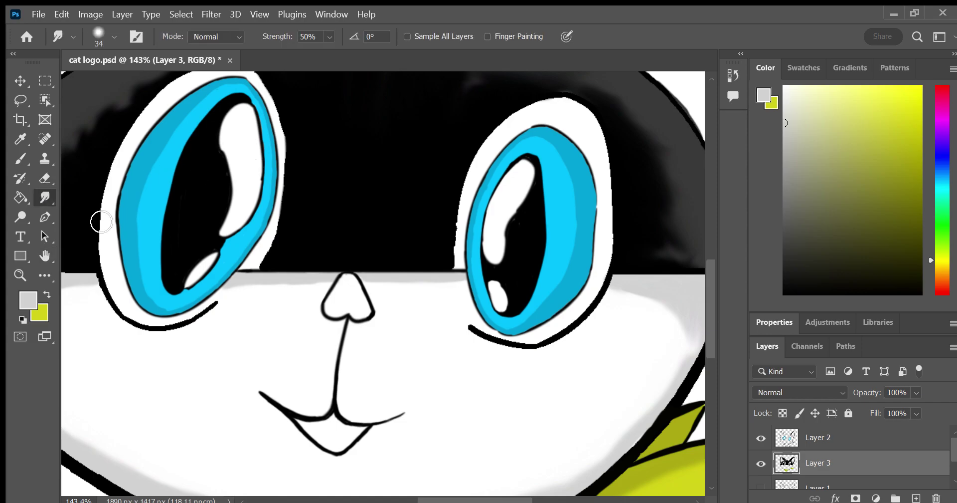
{"action": "left_click", "coordinate": [843, 444]}
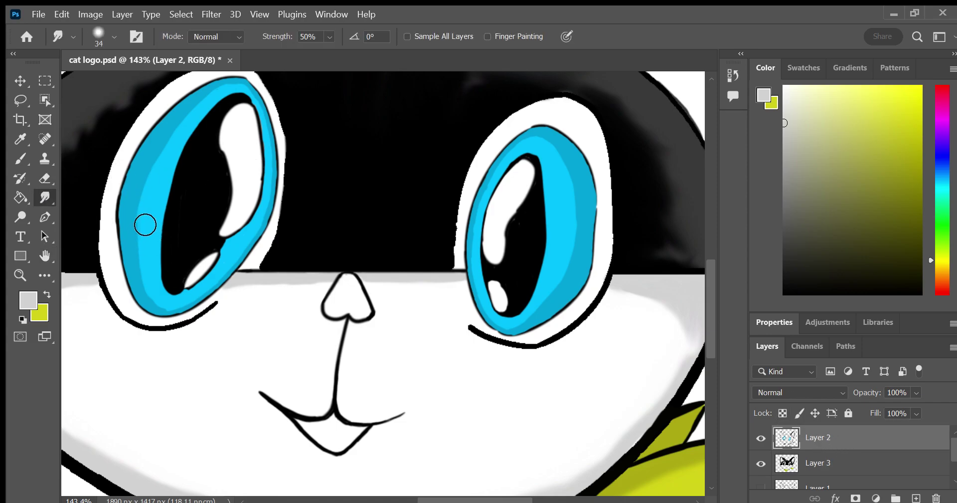
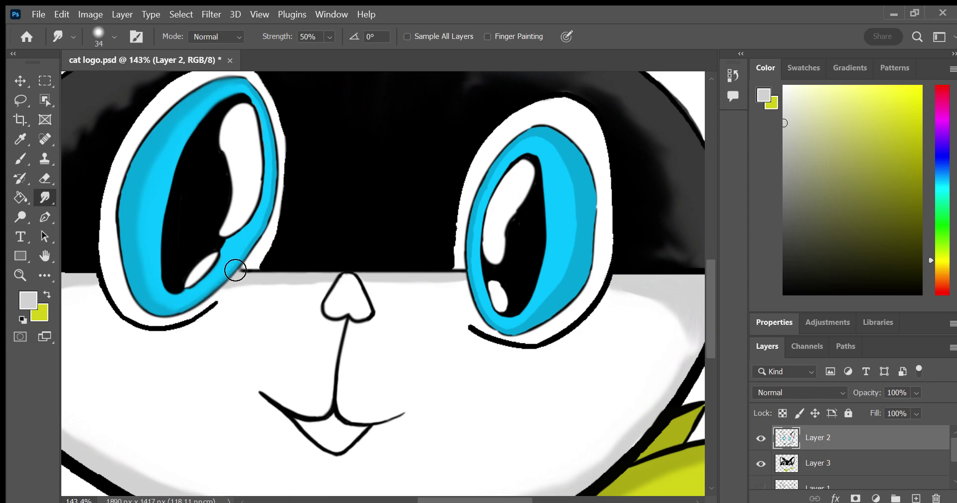
Undo the stray smudge on the blue ring, shrink the brush to 9, and zoom in on the left eye
{"action": "mouse_move", "coordinate": [261, 234]}
{"action": "left_mouse_down"}
{"action": "mouse_move", "coordinate": [271, 118]}
{"action": "mouse_move", "coordinate": [284, 165]}
{"action": "left_mouse_up"}
{"action": "key", "text": "ctrl+z"}
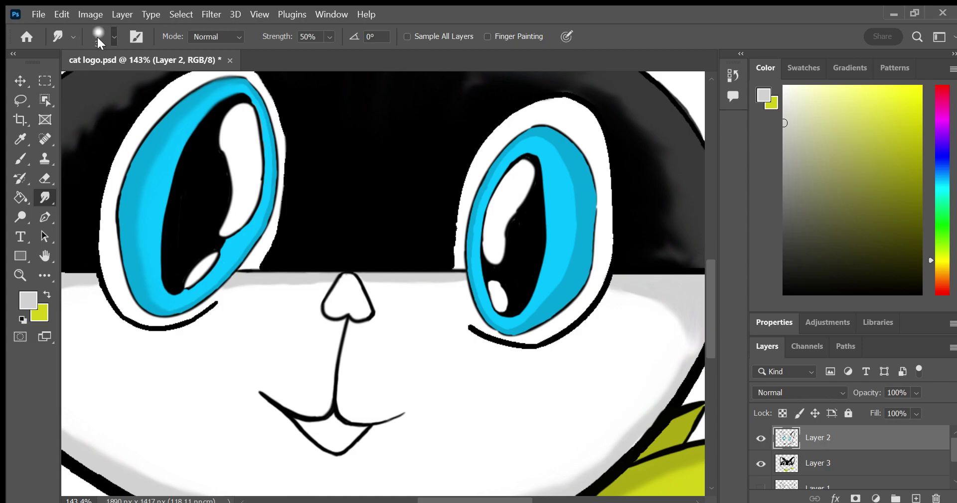
{"action": "key", "text": "bracketleft"}
{"action": "key", "text": "bracketleft"}
{"action": "key", "text": "bracketleft"}
{"action": "left_click", "coordinate": [20, 274]}
{"action": "left_click_drag", "start_coordinate": [220, 96], "coordinate": [275, 125]}
Smudge the lighter stripe in the left eye's blue ring, following the band down the eye
{"action": "left_click", "coordinate": [45, 197]}
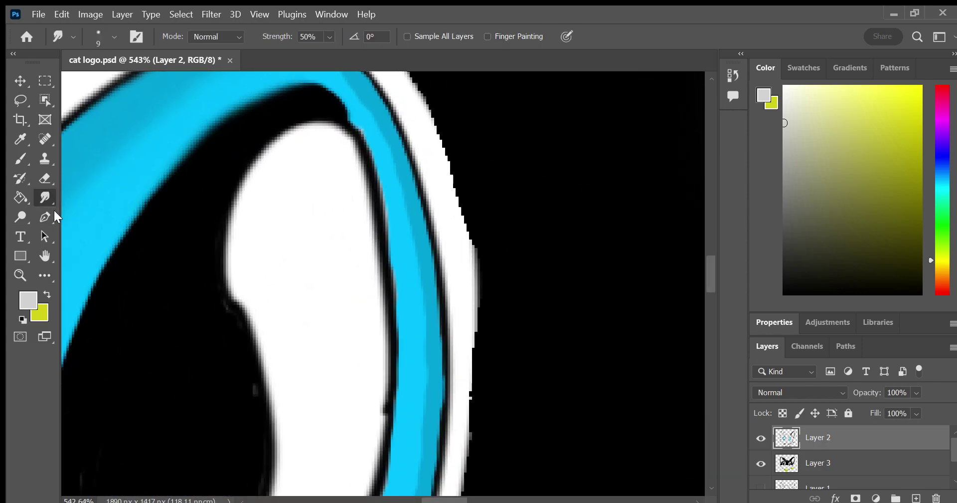
{"action": "key", "text": "h"}
{"action": "left_click_drag", "start_coordinate": [145, 198], "coordinate": [149, 279]}
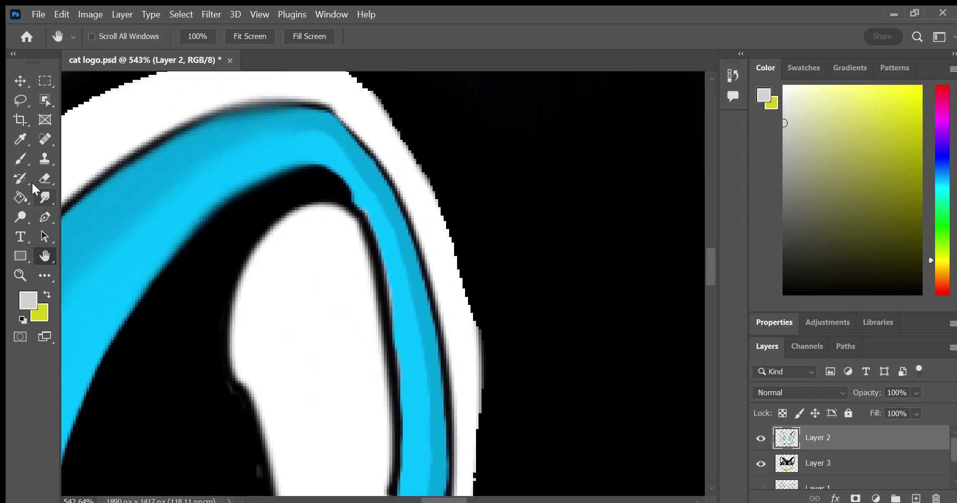
{"action": "left_click", "coordinate": [45, 178]}
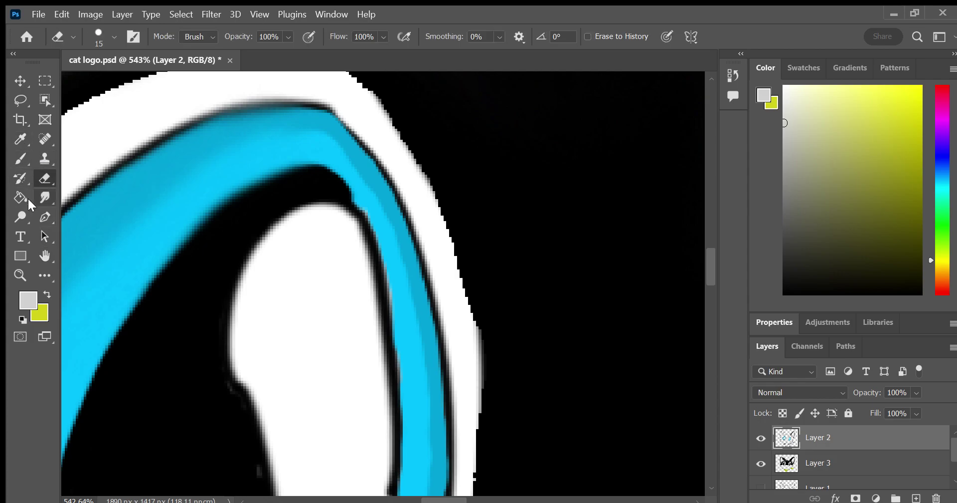
{"action": "left_click", "coordinate": [38, 200]}
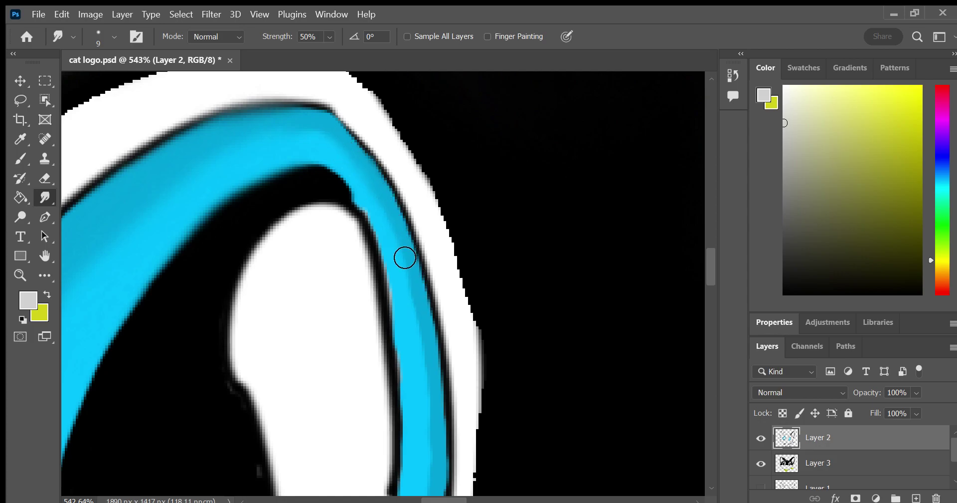
{"action": "left_click_drag", "start_coordinate": [405, 258], "coordinate": [439, 388]}
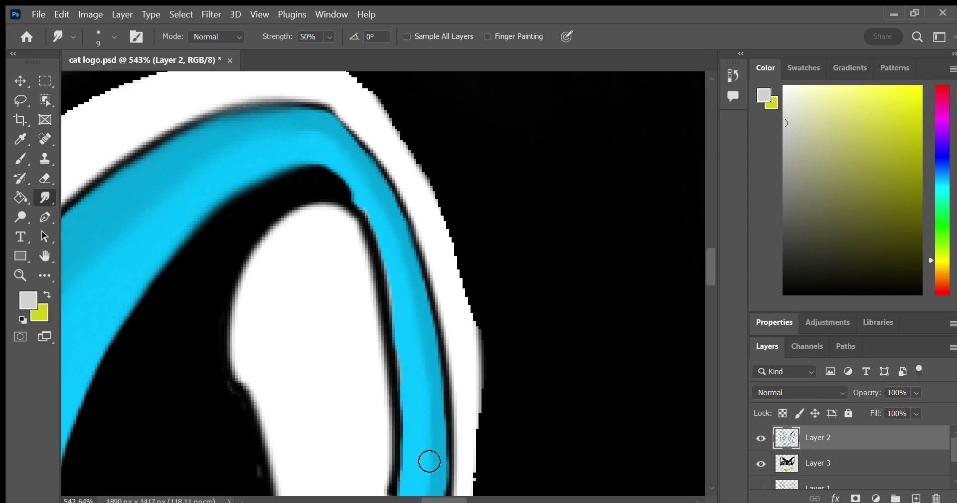
{"action": "left_click_drag", "start_coordinate": [152, 253], "coordinate": [164, 95]}
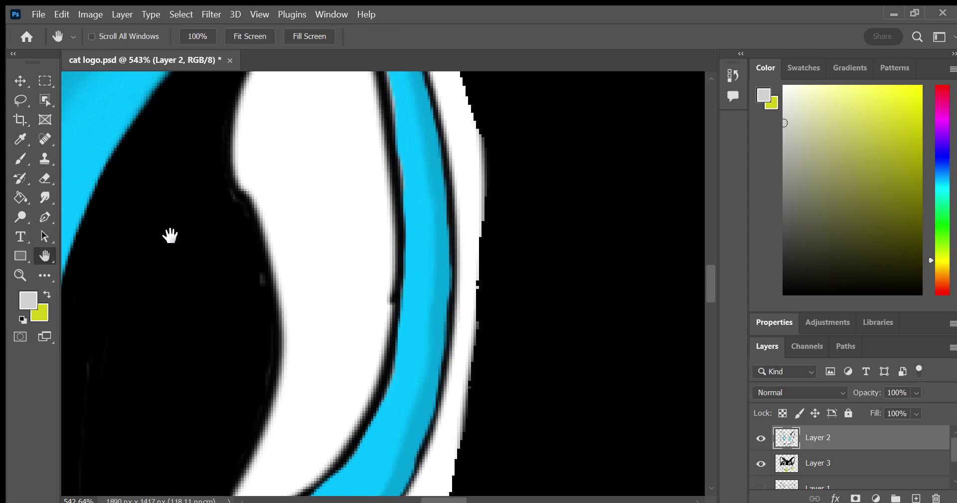
{"action": "left_click_drag", "start_coordinate": [169, 232], "coordinate": [243, 79]}
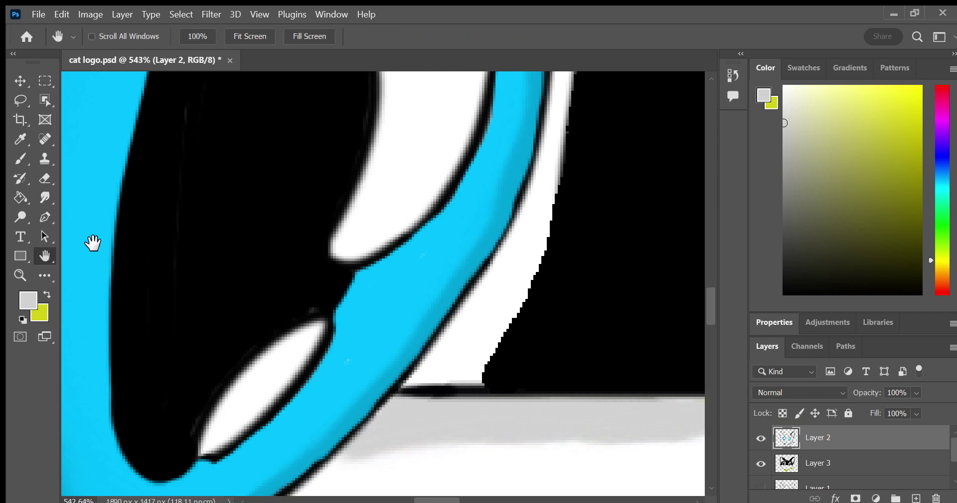
{"action": "left_click_drag", "start_coordinate": [92, 241], "coordinate": [166, 111]}
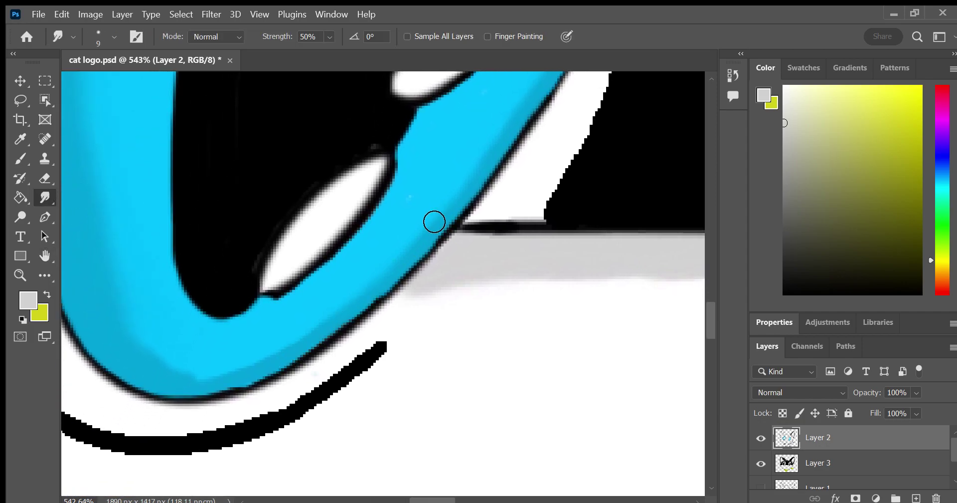
Pan around the left eye to check its bottom and the top of its white outline
{"action": "left_click", "coordinate": [44, 255]}
{"action": "mouse_move", "coordinate": [359, 275]}
{"action": "left_mouse_down"}
{"action": "mouse_move", "coordinate": [94, 386]}
{"action": "mouse_move", "coordinate": [68, 316]}
{"action": "mouse_move", "coordinate": [167, 286]}
{"action": "mouse_move", "coordinate": [175, 318]}
{"action": "left_mouse_up"}
{"action": "left_click", "coordinate": [44, 197]}
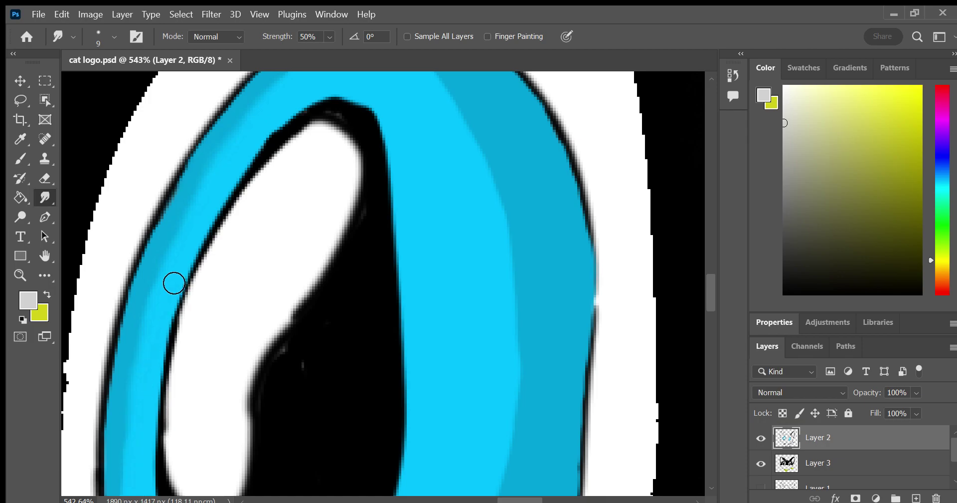
{"action": "left_click", "coordinate": [44, 255]}
{"action": "left_click_drag", "start_coordinate": [128, 134], "coordinate": [64, 160]}
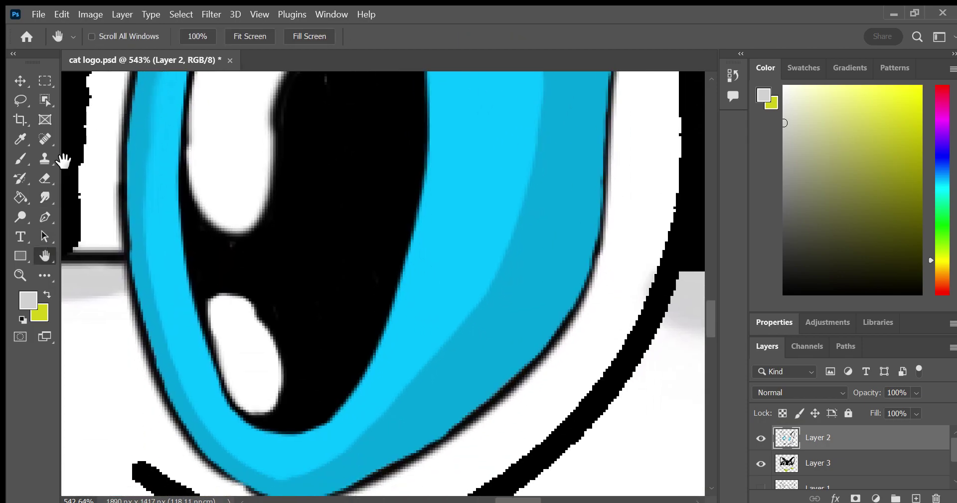
{"action": "left_click", "coordinate": [44, 197]}
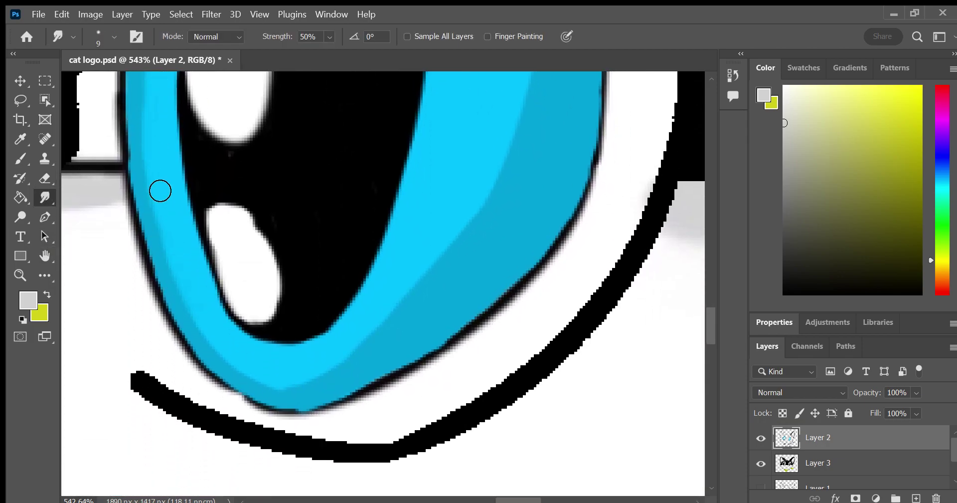
{"action": "left_click", "coordinate": [44, 255]}
{"action": "left_click_drag", "start_coordinate": [95, 227], "coordinate": [141, 443]}
{"action": "left_click_drag", "start_coordinate": [153, 193], "coordinate": [79, 342]}
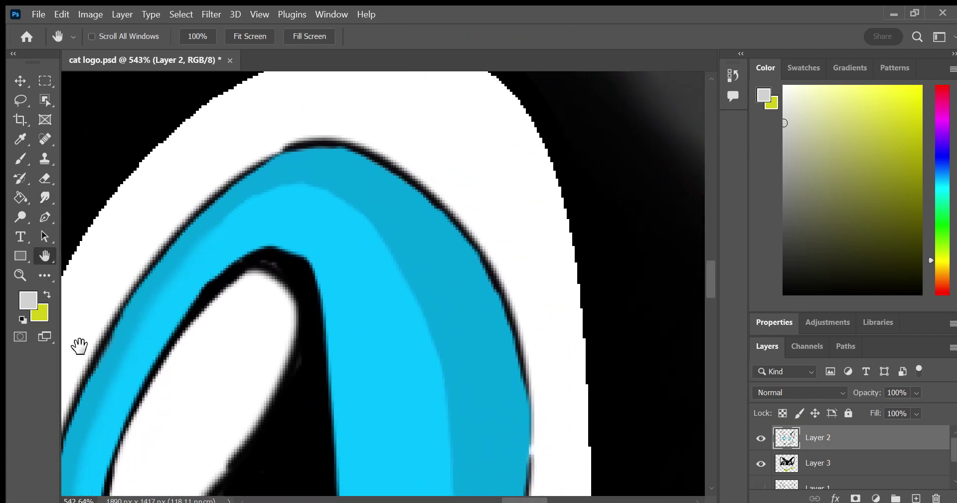
{"action": "left_click", "coordinate": [45, 197]}
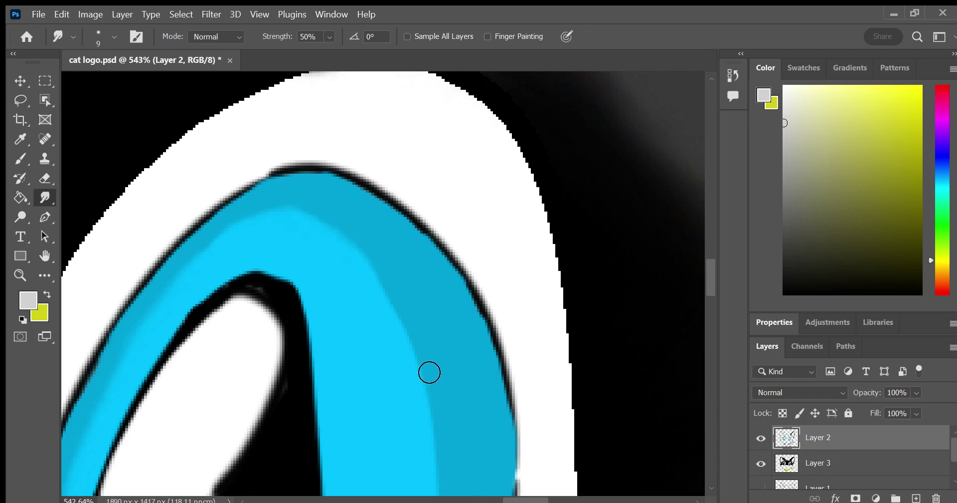
Pan to the eye's right side, lower highlight and lower outline
{"action": "left_click", "coordinate": [44, 256]}
{"action": "left_click_drag", "start_coordinate": [99, 214], "coordinate": [60, 20]}
{"action": "left_click", "coordinate": [45, 217]}
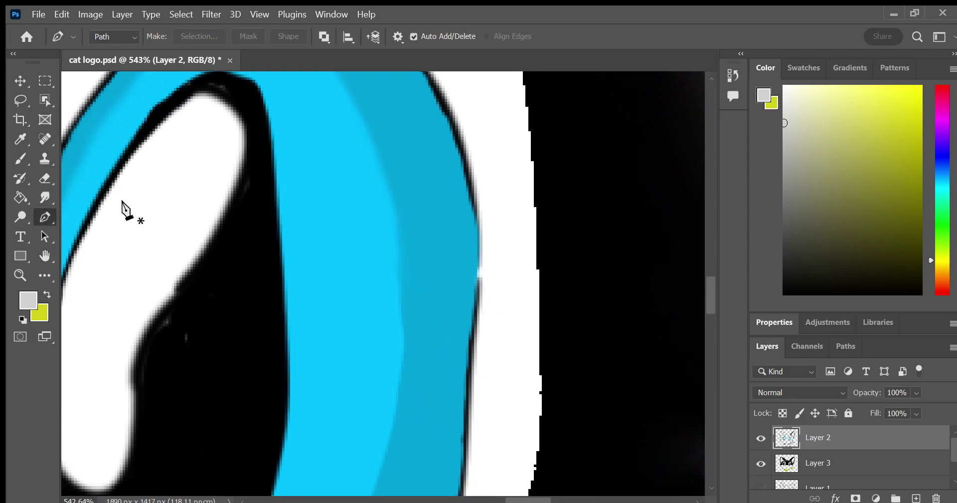
{"action": "left_click", "coordinate": [45, 197]}
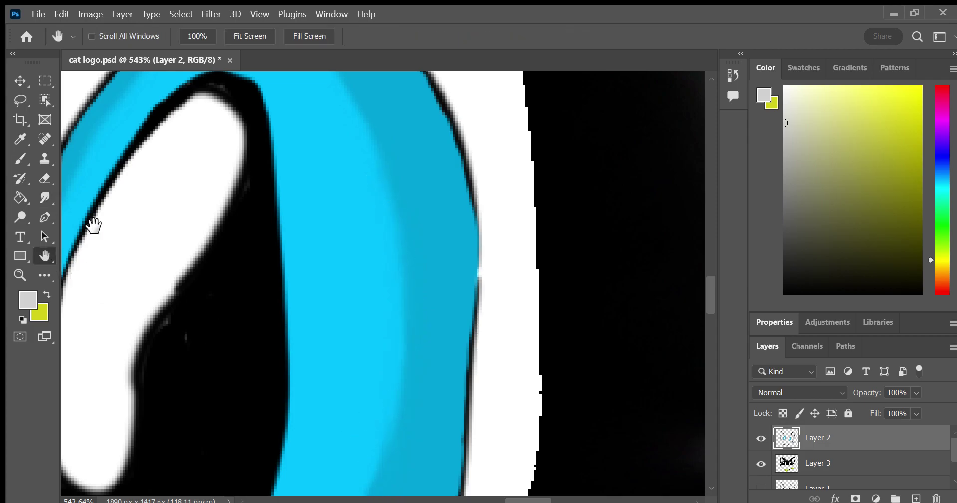
{"action": "left_click_drag", "start_coordinate": [89, 221], "coordinate": [118, 85]}
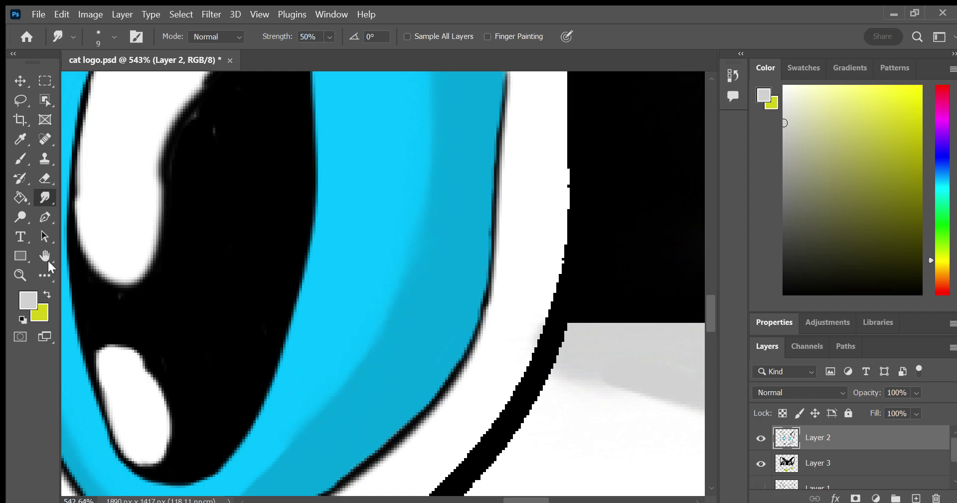
{"action": "left_click_drag", "start_coordinate": [50, 267], "coordinate": [188, 128]}
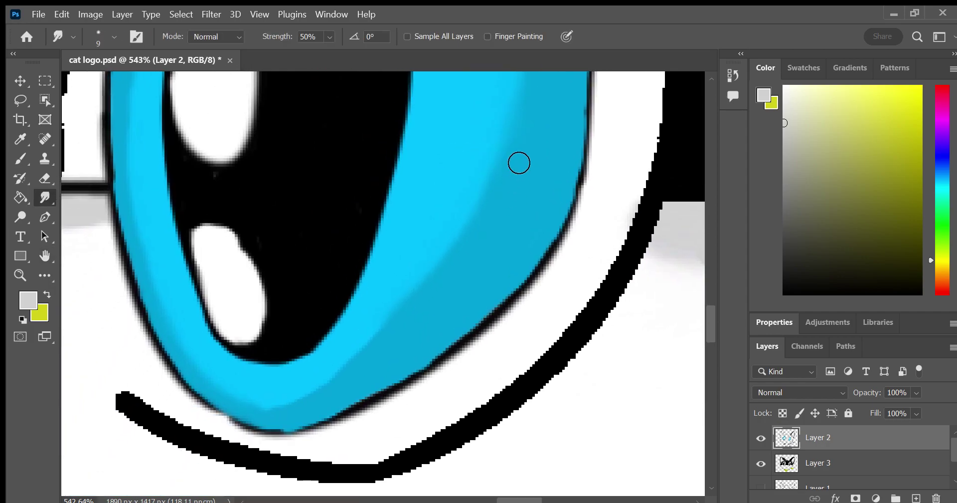
Smudge light blue along the iris's lower band, undoing two unwanted smears first
{"action": "left_click_drag", "start_coordinate": [261, 431], "coordinate": [232, 421]}
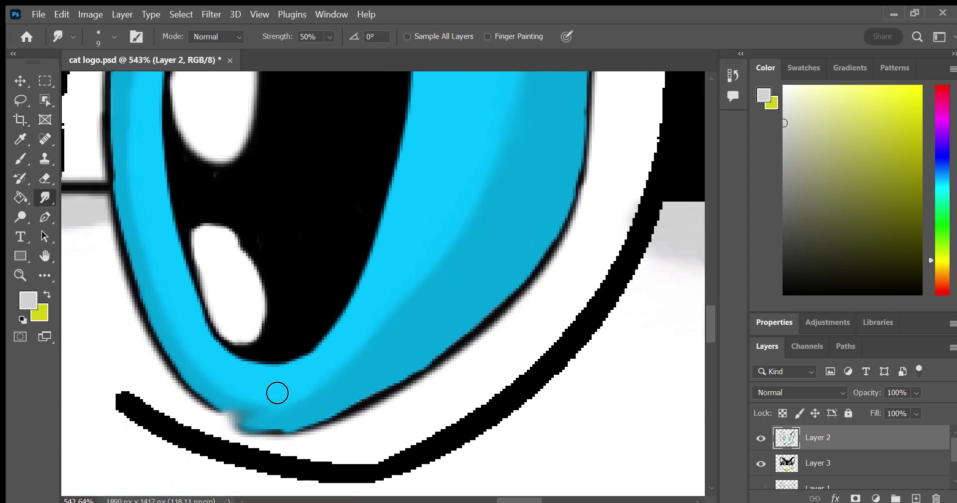
{"action": "key", "text": "ctrl+z"}
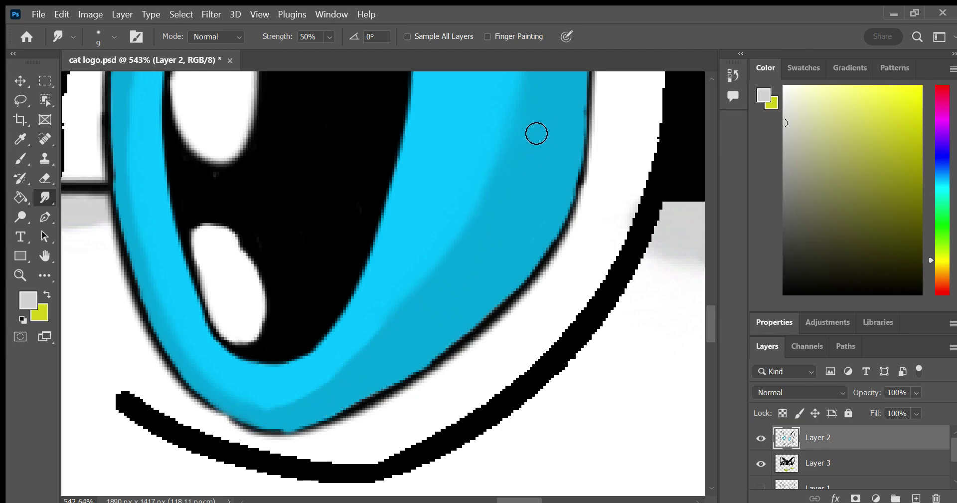
{"action": "left_click_drag", "start_coordinate": [500, 184], "coordinate": [495, 204]}
{"action": "key", "text": "ctrl+z"}
{"action": "left_click_drag", "start_coordinate": [221, 383], "coordinate": [346, 388]}
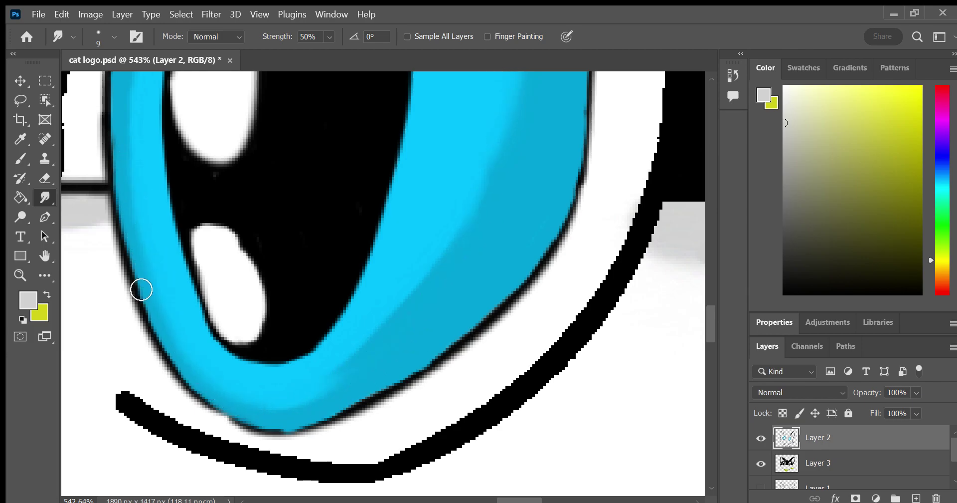
{"action": "left_click", "coordinate": [44, 254]}
{"action": "left_click_drag", "start_coordinate": [168, 379], "coordinate": [102, 473]}
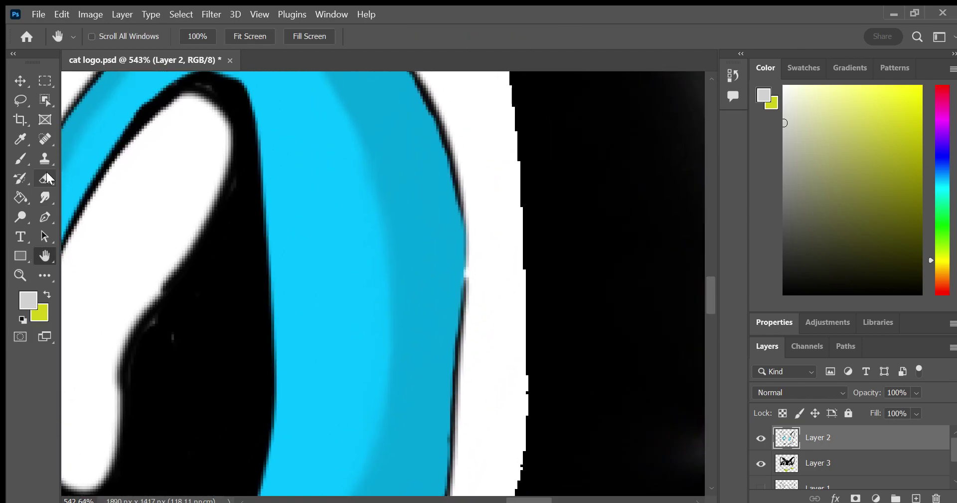
{"action": "left_click", "coordinate": [44, 197]}
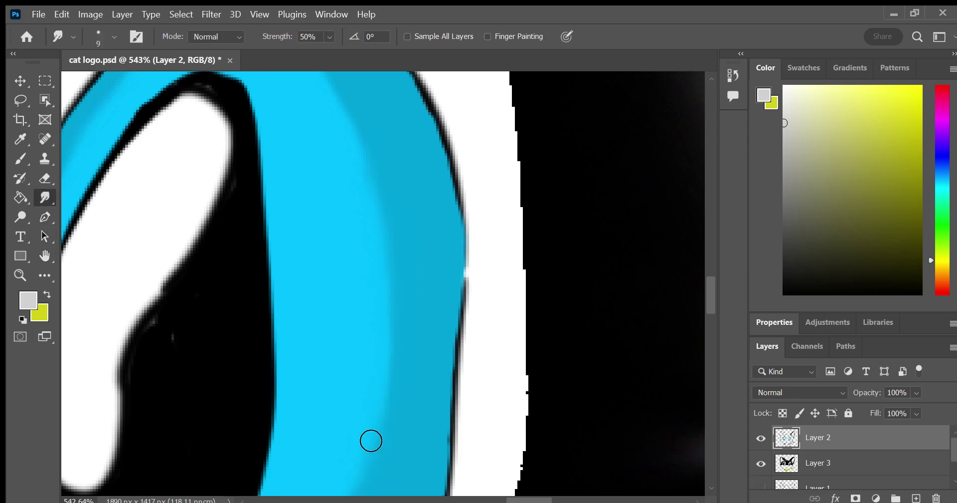
{"action": "left_click", "coordinate": [20, 274]}
Zoom in on the yellow collar and set up black brush painting on Layer 3
{"action": "scroll", "coordinate": [453, 303], "scroll_direction": "down", "scroll_amount": 3}
{"action": "scroll", "coordinate": [415, 315], "scroll_direction": "down", "scroll_amount": 3}
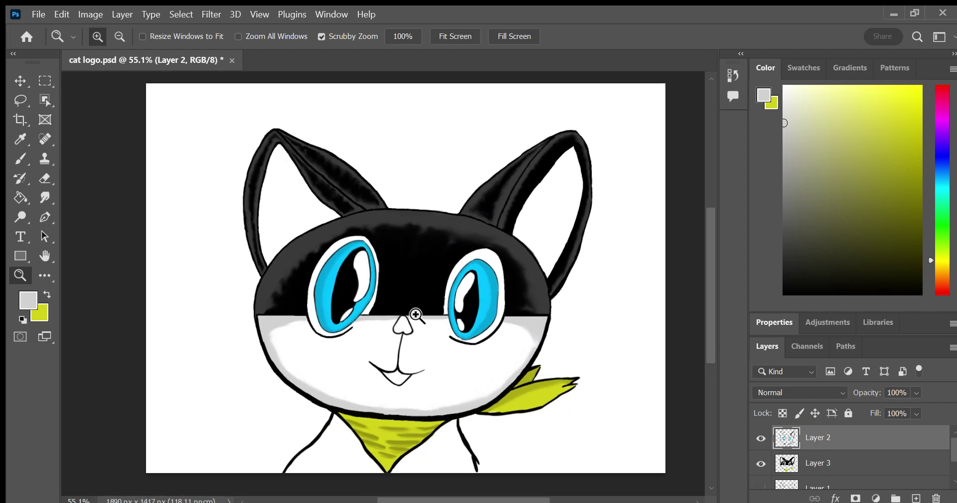
{"action": "scroll", "coordinate": [225, 464], "scroll_direction": "up", "scroll_amount": 2}
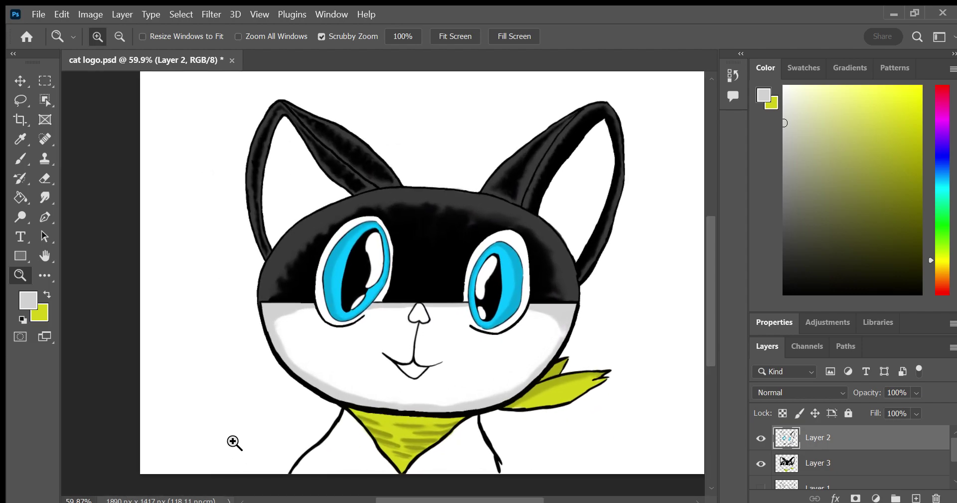
{"action": "scroll", "coordinate": [235, 442], "scroll_direction": "up", "scroll_amount": 3}
{"action": "left_click_drag", "start_coordinate": [255, 435], "coordinate": [308, 424]}
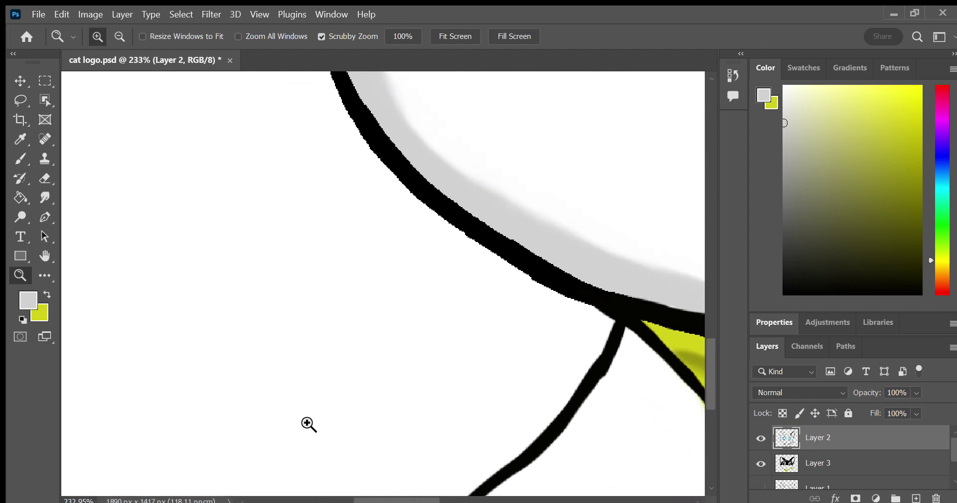
{"action": "key", "text": "h"}
{"action": "left_click_drag", "start_coordinate": [276, 299], "coordinate": [96, 173]}
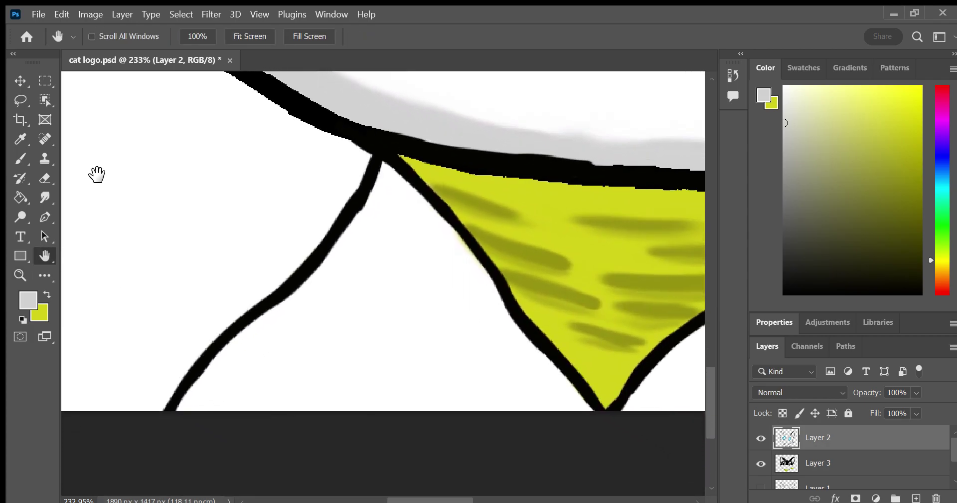
{"action": "scroll", "coordinate": [392, 341], "scroll_direction": "right", "scroll_amount": 2}
{"action": "left_click", "coordinate": [824, 456]}
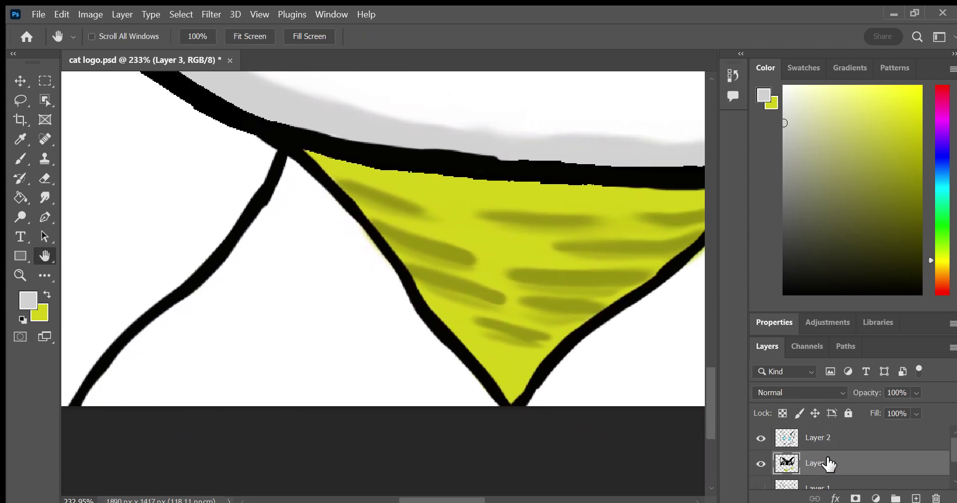
{"action": "key", "text": "b"}
{"action": "key", "text": "i"}
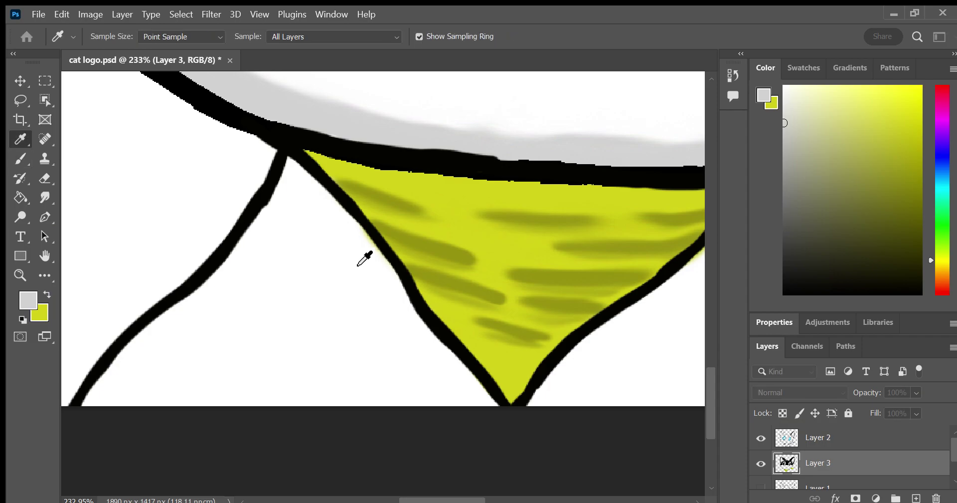
{"action": "key", "text": "b"}
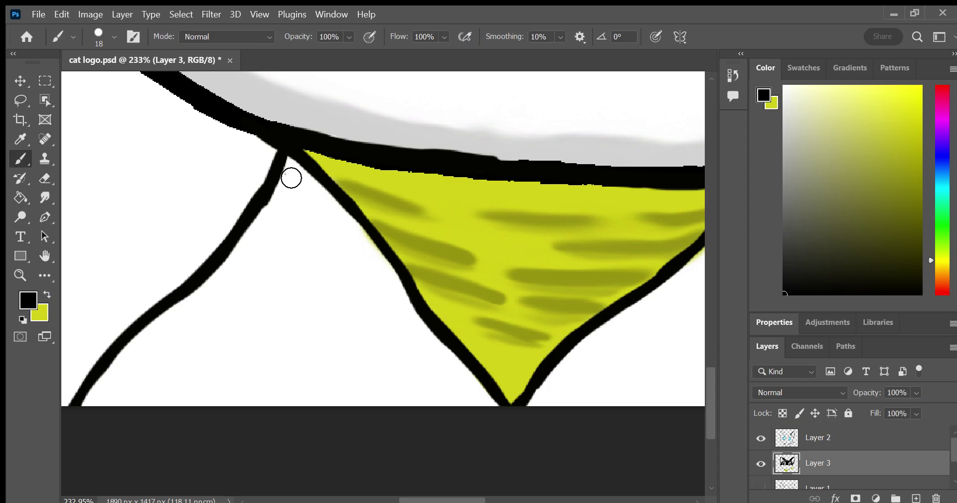
Paint black over the outline and white area left of the collar
{"action": "mouse_move", "coordinate": [291, 177]}
{"action": "left_mouse_down"}
{"action": "mouse_move", "coordinate": [284, 156]}
{"action": "mouse_move", "coordinate": [273, 211]}
{"action": "mouse_move", "coordinate": [117, 375]}
{"action": "mouse_move", "coordinate": [149, 337]}
{"action": "mouse_move", "coordinate": [95, 414]}
{"action": "mouse_move", "coordinate": [203, 402]}
{"action": "mouse_move", "coordinate": [481, 412]}
{"action": "mouse_move", "coordinate": [492, 403]}
{"action": "mouse_move", "coordinate": [465, 383]}
{"action": "mouse_move", "coordinate": [511, 430]}
{"action": "mouse_move", "coordinate": [474, 417]}
{"action": "mouse_move", "coordinate": [470, 386]}
{"action": "mouse_move", "coordinate": [391, 272]}
{"action": "mouse_move", "coordinate": [300, 171]}
{"action": "mouse_move", "coordinate": [113, 412]}
{"action": "mouse_move", "coordinate": [212, 309]}
{"action": "mouse_move", "coordinate": [120, 472]}
{"action": "left_mouse_up"}
{"action": "mouse_move", "coordinate": [215, 338]}
{"action": "left_mouse_down"}
{"action": "mouse_move", "coordinate": [289, 218]}
{"action": "mouse_move", "coordinate": [239, 370]}
{"action": "left_mouse_up"}
{"action": "mouse_move", "coordinate": [228, 461]}
{"action": "left_mouse_down"}
{"action": "mouse_move", "coordinate": [259, 478]}
{"action": "mouse_move", "coordinate": [324, 372]}
{"action": "mouse_move", "coordinate": [309, 433]}
{"action": "mouse_move", "coordinate": [363, 406]}
{"action": "mouse_move", "coordinate": [337, 336]}
{"action": "mouse_move", "coordinate": [389, 380]}
{"action": "mouse_move", "coordinate": [407, 379]}
{"action": "mouse_move", "coordinate": [336, 218]}
{"action": "mouse_move", "coordinate": [433, 391]}
{"action": "mouse_move", "coordinate": [419, 359]}
{"action": "left_mouse_up"}
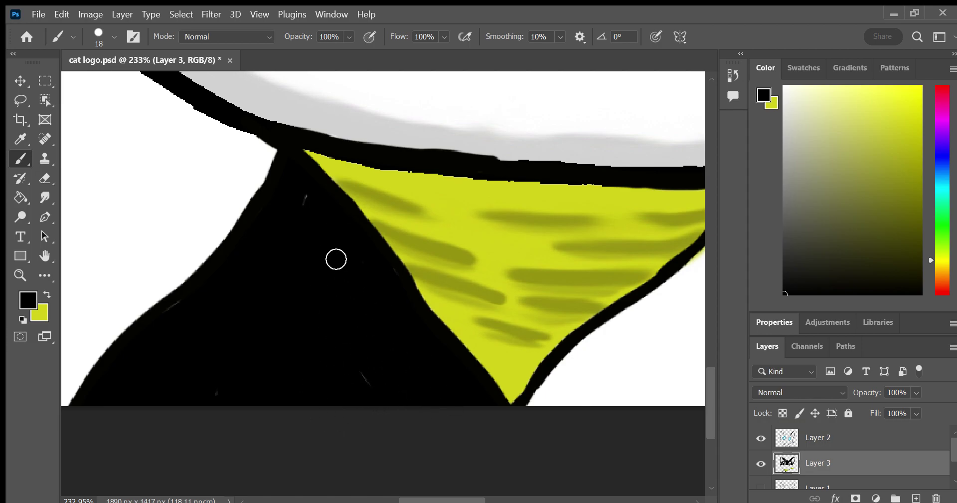
Paint black over the collar's lower-right outline and the leg to its right
{"action": "left_click_drag", "start_coordinate": [309, 229], "coordinate": [35, 149]}
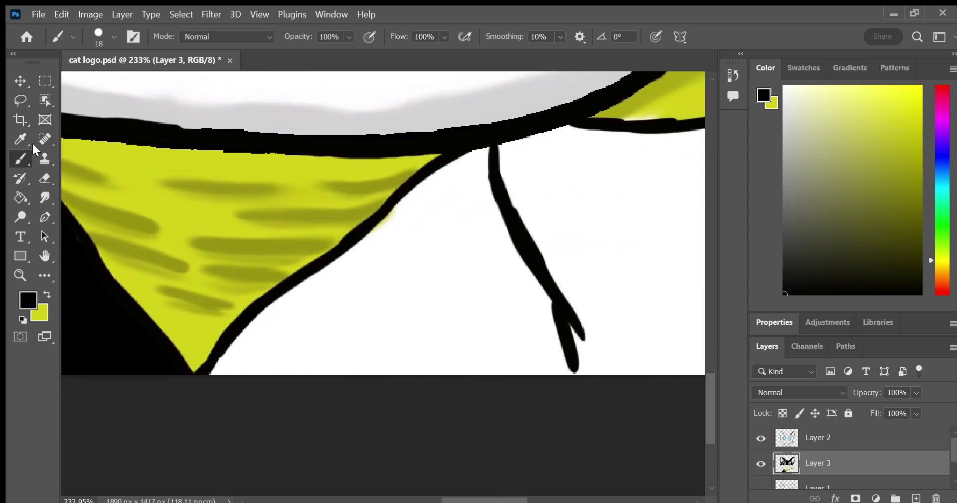
{"action": "mouse_move", "coordinate": [229, 389]}
{"action": "left_mouse_down"}
{"action": "mouse_move", "coordinate": [222, 381]}
{"action": "mouse_move", "coordinate": [456, 176]}
{"action": "mouse_move", "coordinate": [412, 214]}
{"action": "mouse_move", "coordinate": [457, 196]}
{"action": "mouse_move", "coordinate": [541, 312]}
{"action": "left_mouse_up"}
{"action": "left_click_drag", "start_coordinate": [506, 227], "coordinate": [566, 367]}
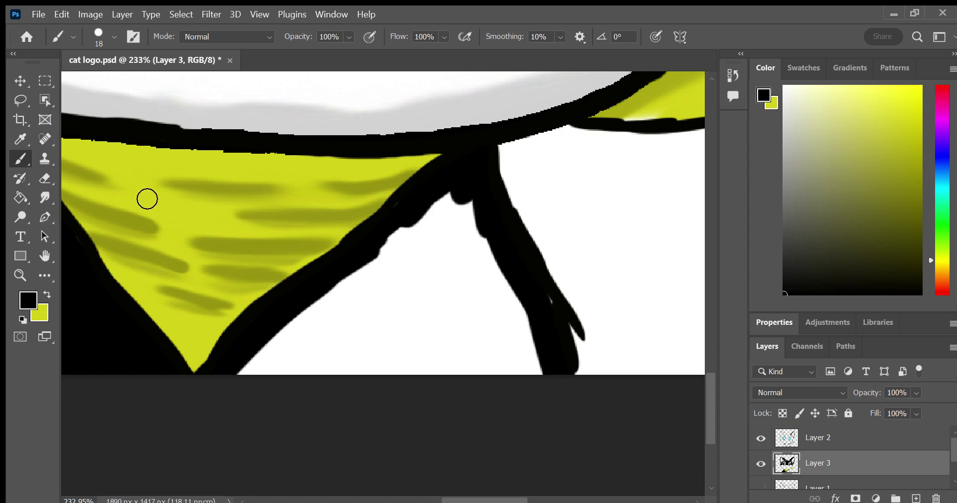
Erase the black sliver along the leg's right edge on Layer 2
{"action": "key", "text": "e"}
{"action": "left_click", "coordinate": [837, 440]}
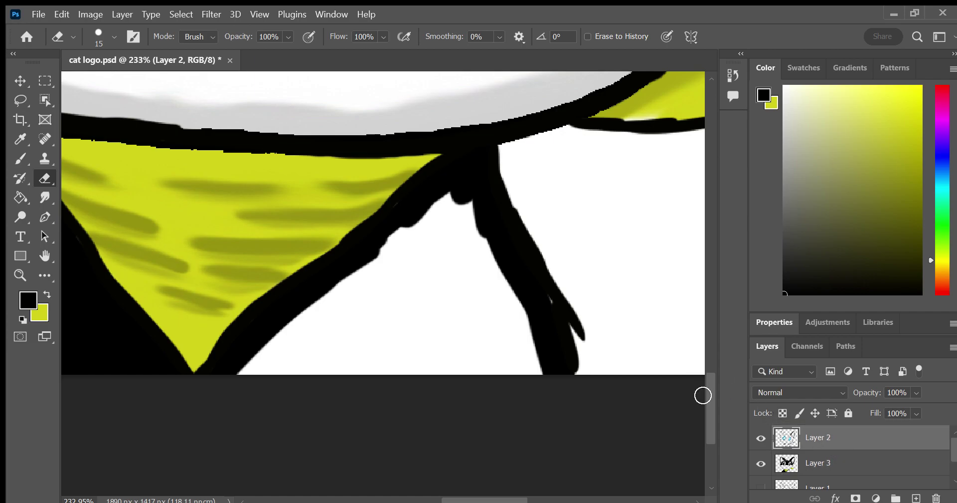
{"action": "mouse_move", "coordinate": [590, 330]}
{"action": "left_mouse_down"}
{"action": "mouse_move", "coordinate": [583, 342]}
{"action": "mouse_move", "coordinate": [583, 304]}
{"action": "left_mouse_up"}
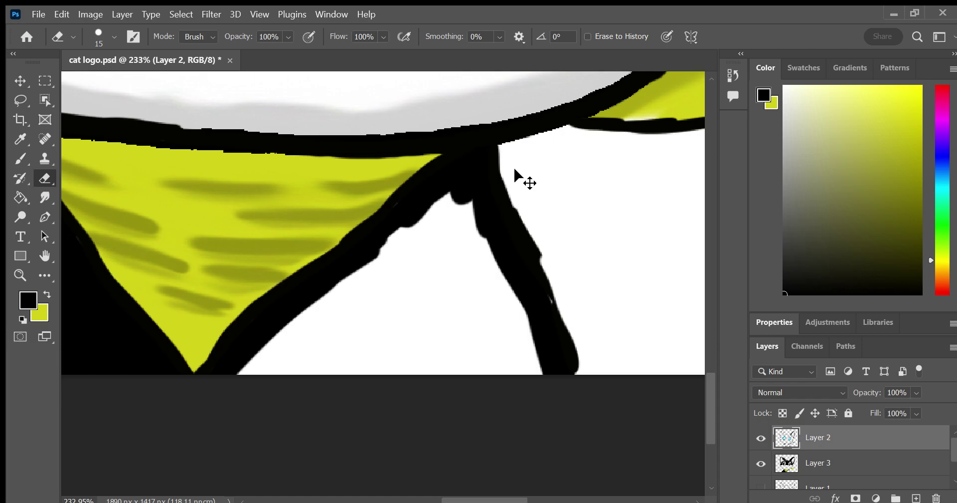
{"action": "key", "text": "ctrl+z"}
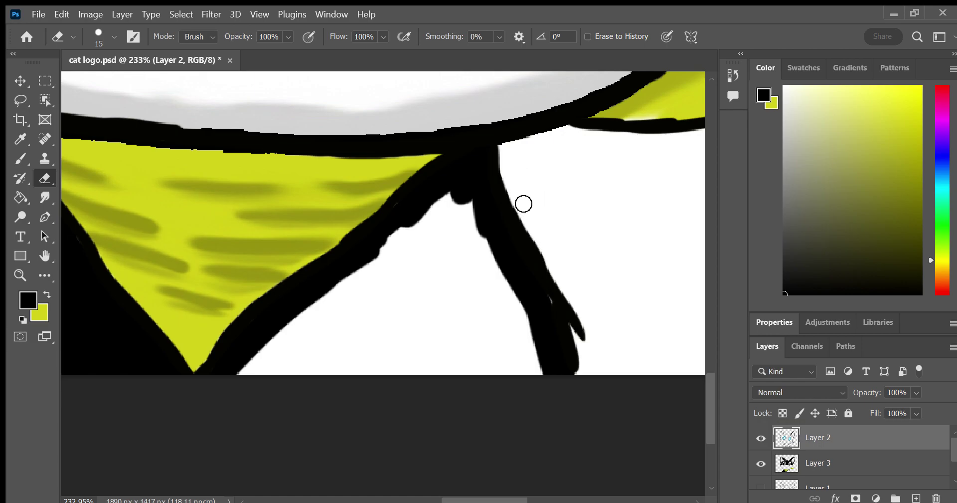
{"action": "mouse_move", "coordinate": [553, 256]}
{"action": "left_mouse_down"}
{"action": "mouse_move", "coordinate": [543, 241]}
{"action": "mouse_move", "coordinate": [590, 367]}
{"action": "left_mouse_up"}
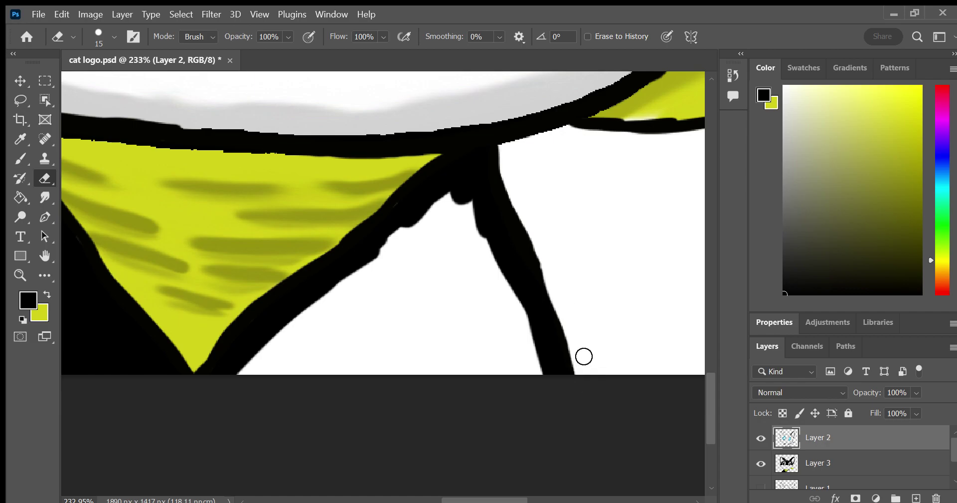
Brush black into the white gap between the collar and leg on Layer 3
{"action": "left_click", "coordinate": [797, 464]}
{"action": "left_click", "coordinate": [20, 159]}
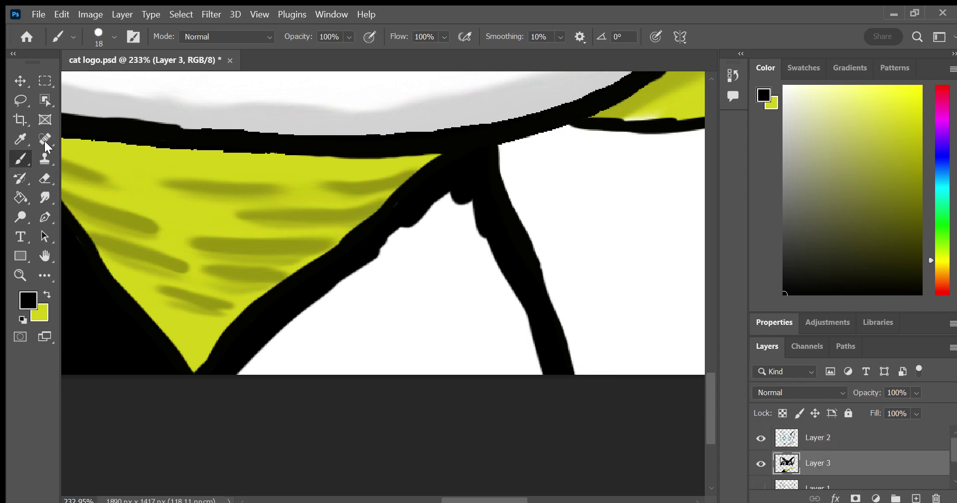
{"action": "mouse_move", "coordinate": [273, 357]}
{"action": "left_mouse_down"}
{"action": "mouse_move", "coordinate": [349, 285]}
{"action": "mouse_move", "coordinate": [429, 226]}
{"action": "mouse_move", "coordinate": [384, 276]}
{"action": "mouse_move", "coordinate": [479, 203]}
{"action": "mouse_move", "coordinate": [483, 265]}
{"action": "mouse_move", "coordinate": [530, 364]}
{"action": "mouse_move", "coordinate": [538, 417]}
{"action": "mouse_move", "coordinate": [447, 280]}
{"action": "mouse_move", "coordinate": [430, 367]}
{"action": "mouse_move", "coordinate": [410, 369]}
{"action": "mouse_move", "coordinate": [413, 289]}
{"action": "mouse_move", "coordinate": [342, 320]}
{"action": "mouse_move", "coordinate": [330, 338]}
{"action": "mouse_move", "coordinate": [334, 369]}
{"action": "left_mouse_up"}
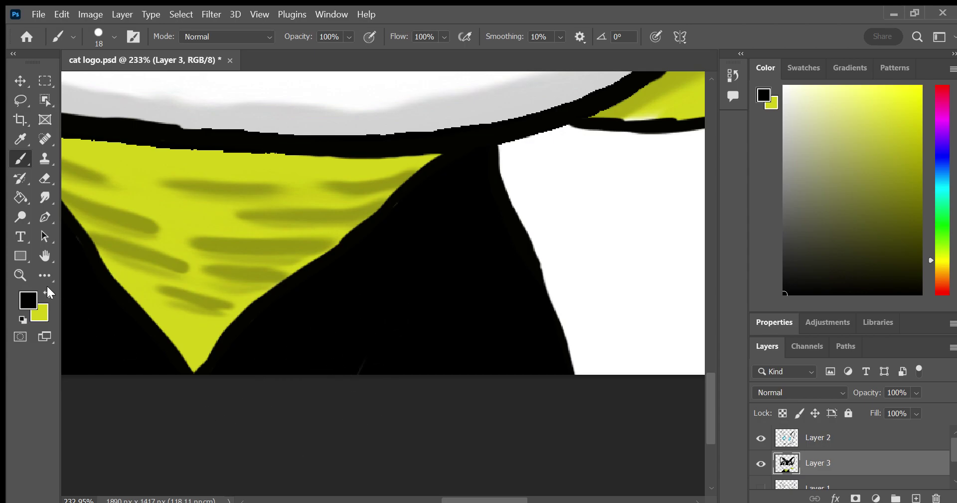
{"action": "key", "text": "i"}
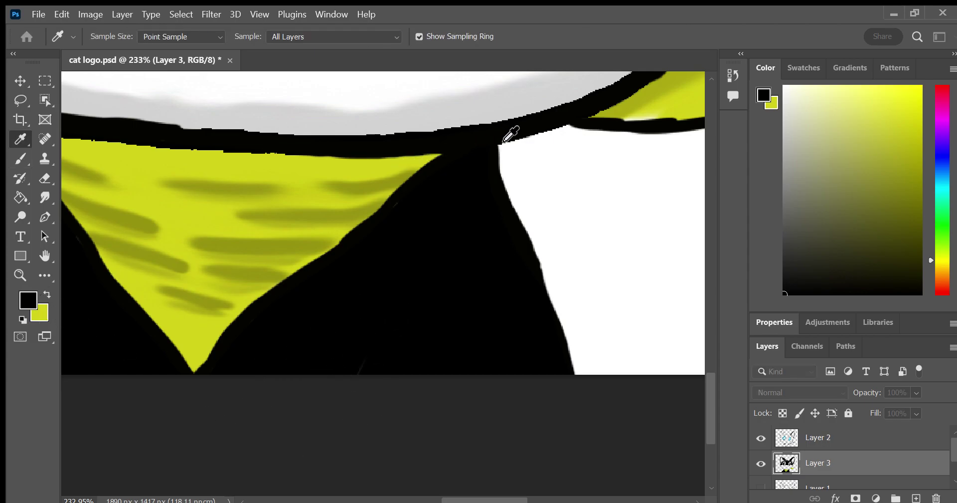
{"action": "key", "text": "b"}
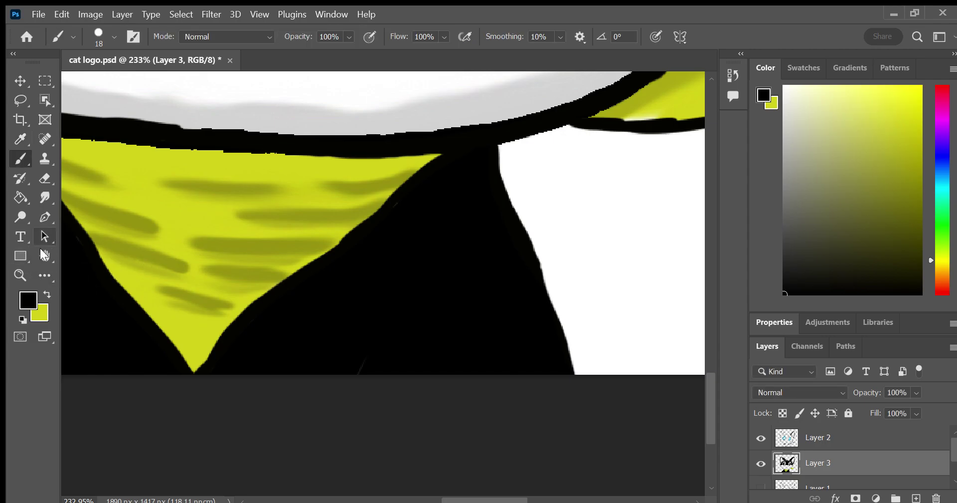
Sample the dark grey of the ear shading as a colour
{"action": "left_click", "coordinate": [44, 255]}
{"action": "left_click_drag", "start_coordinate": [159, 297], "coordinate": [246, 380]}
{"action": "scroll", "coordinate": [289, 385], "scroll_direction": "up", "scroll_amount": 5}
{"action": "scroll", "coordinate": [319, 371], "scroll_direction": "up", "scroll_amount": 3}
{"action": "scroll", "coordinate": [256, 349], "scroll_direction": "right", "scroll_amount": 1}
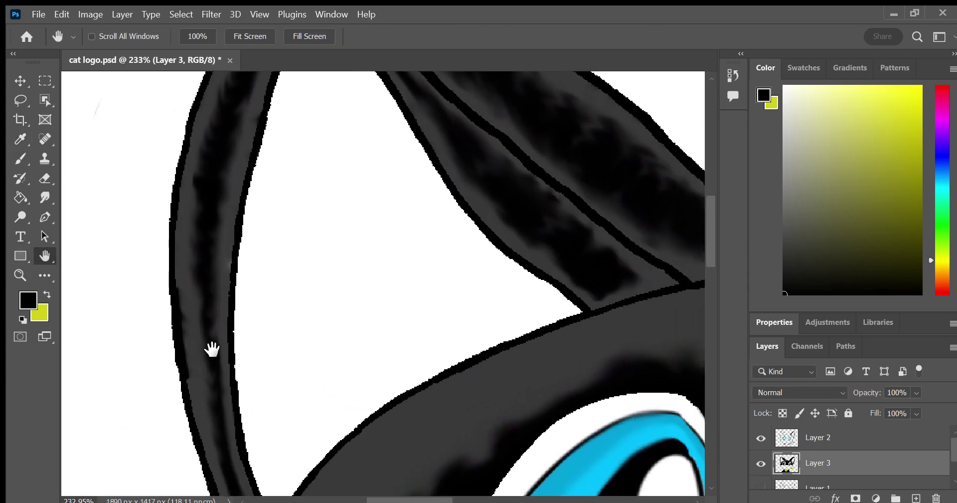
{"action": "scroll", "coordinate": [344, 319], "scroll_direction": "right", "scroll_amount": 3}
{"action": "scroll", "coordinate": [439, 307], "scroll_direction": "right", "scroll_amount": 3}
{"action": "scroll", "coordinate": [349, 329], "scroll_direction": "right", "scroll_amount": 3}
{"action": "scroll", "coordinate": [304, 349], "scroll_direction": "right", "scroll_amount": 2}
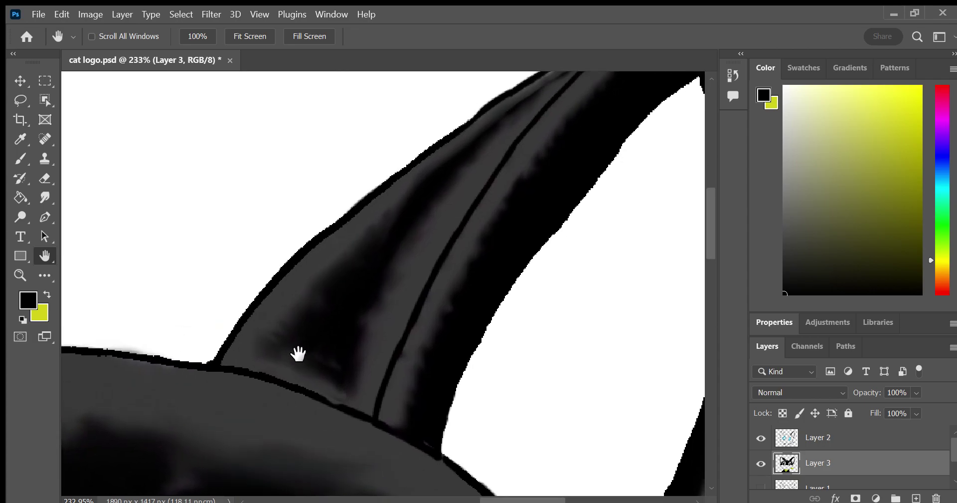
{"action": "key", "text": "i"}
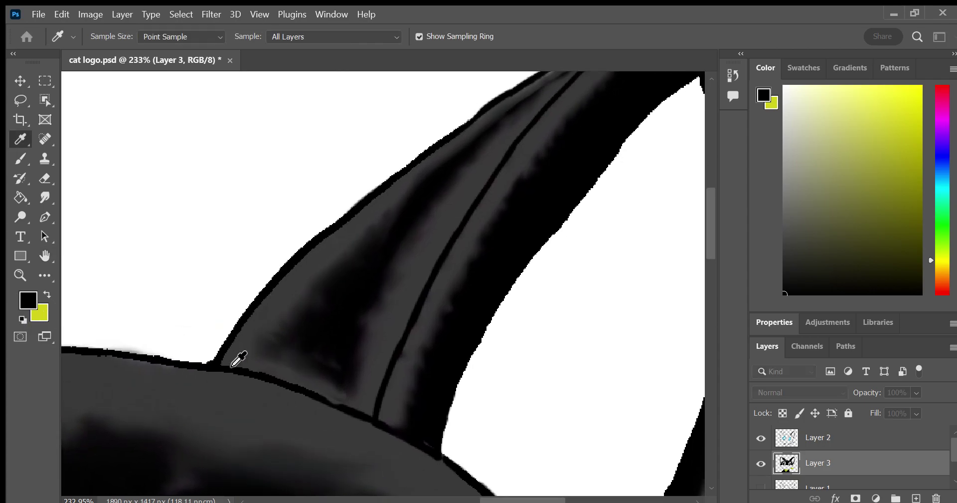
{"action": "left_click", "coordinate": [887, 116]}
Pan the view back down to the collar
{"action": "key", "text": "h"}
{"action": "left_click_drag", "start_coordinate": [91, 300], "coordinate": [214, 154]}
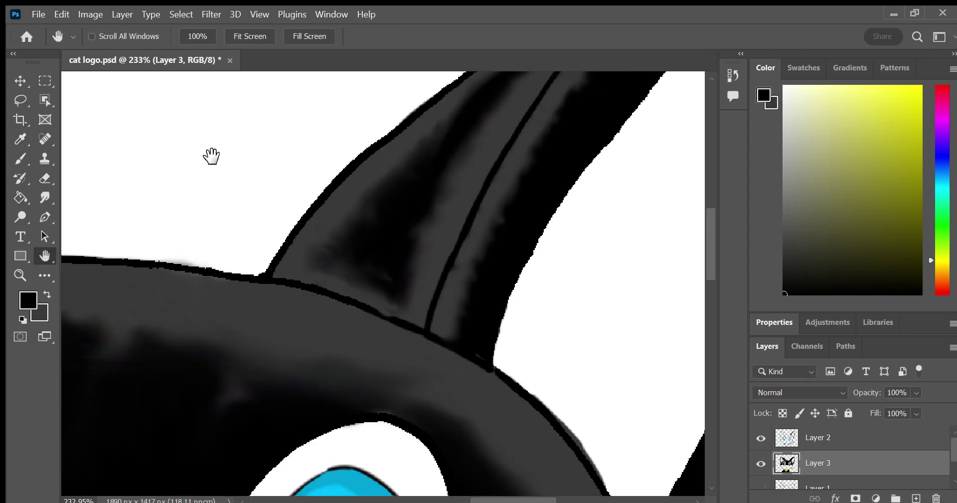
{"action": "scroll", "coordinate": [263, 145], "scroll_direction": "down", "scroll_amount": 5}
{"action": "scroll", "coordinate": [276, 156], "scroll_direction": "down", "scroll_amount": 5}
{"action": "mouse_move", "coordinate": [275, 156]}
{"action": "left_mouse_down"}
{"action": "mouse_move", "coordinate": [446, 114]}
{"action": "mouse_move", "coordinate": [209, 378]}
{"action": "left_mouse_up"}
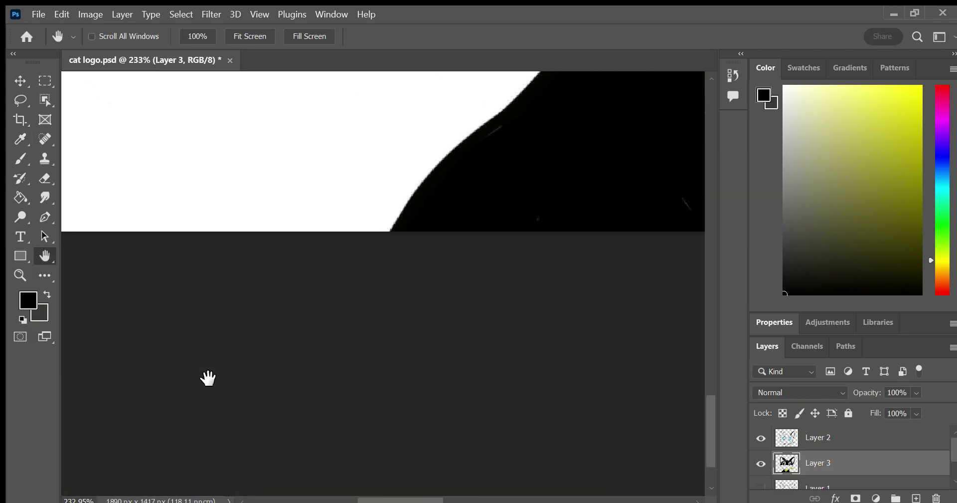
Paint a dark grey stripe along the body's lower-left edge
{"action": "scroll", "coordinate": [139, 379], "scroll_direction": "up", "scroll_amount": 2}
{"action": "scroll", "coordinate": [156, 387], "scroll_direction": "up", "scroll_amount": 2}
{"action": "scroll", "coordinate": [63, 246], "scroll_direction": "up", "scroll_amount": 3}
{"action": "scroll", "coordinate": [107, 222], "scroll_direction": "down", "scroll_amount": 2}
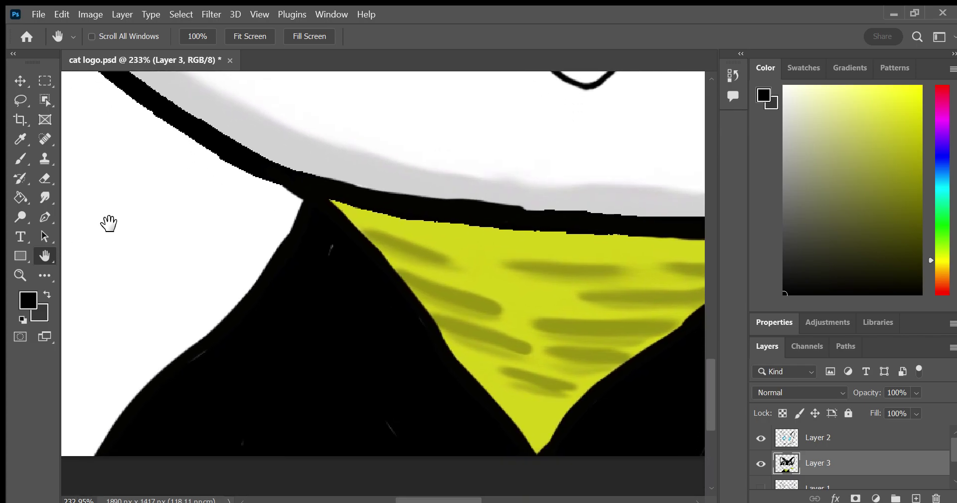
{"action": "scroll", "coordinate": [107, 223], "scroll_direction": "down", "scroll_amount": 2}
{"action": "key", "text": "b"}
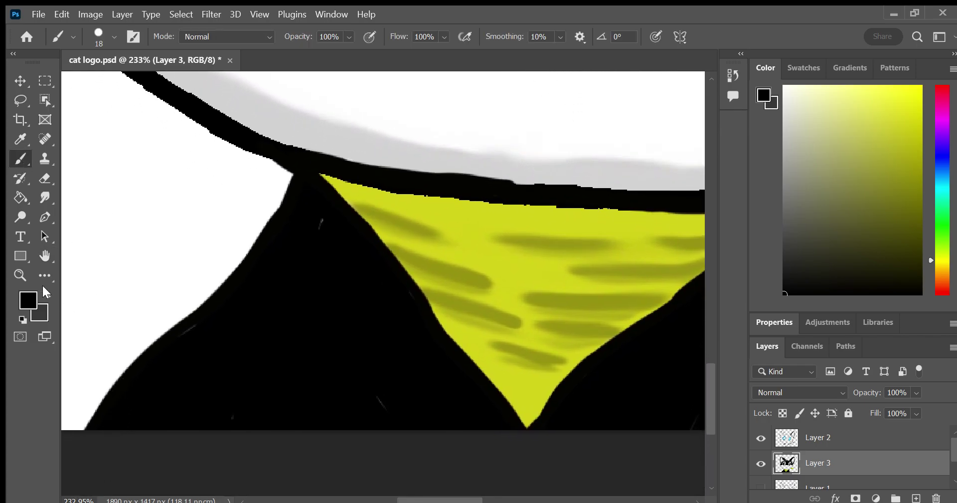
{"action": "left_click", "coordinate": [47, 294]}
{"action": "mouse_move", "coordinate": [132, 397]}
{"action": "left_mouse_down"}
{"action": "mouse_move", "coordinate": [99, 443]}
{"action": "mouse_move", "coordinate": [157, 372]}
{"action": "mouse_move", "coordinate": [291, 254]}
{"action": "mouse_move", "coordinate": [316, 196]}
{"action": "mouse_move", "coordinate": [291, 270]}
{"action": "mouse_move", "coordinate": [152, 395]}
{"action": "mouse_move", "coordinate": [175, 378]}
{"action": "mouse_move", "coordinate": [133, 468]}
{"action": "left_mouse_up"}
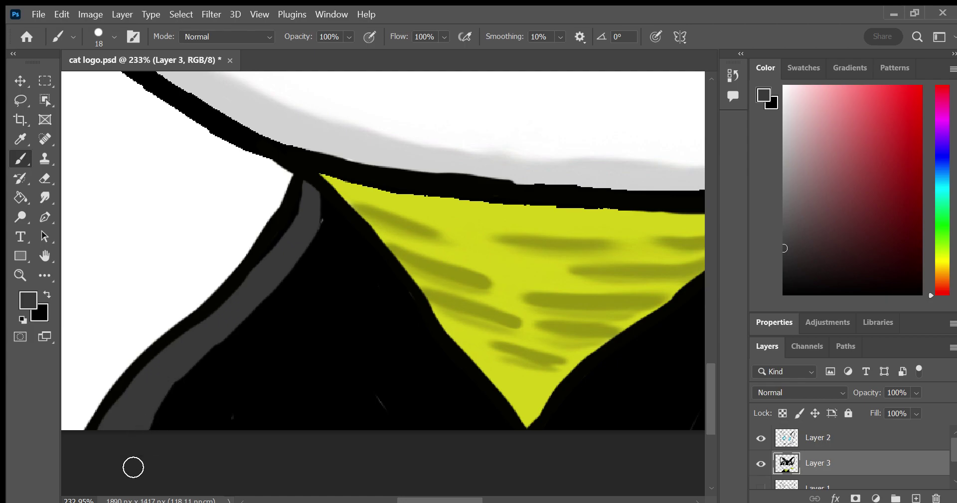
Paint a dark grey highlight stripe down the leg's edge to the canvas bottom
{"action": "key", "text": "h"}
{"action": "mouse_move", "coordinate": [139, 285]}
{"action": "left_mouse_down"}
{"action": "mouse_move", "coordinate": [100, 267]}
{"action": "mouse_move", "coordinate": [85, 353]}
{"action": "mouse_move", "coordinate": [68, 360]}
{"action": "left_mouse_up"}
{"action": "left_click_drag", "start_coordinate": [210, 364], "coordinate": [167, 316]}
{"action": "left_click", "coordinate": [24, 151]}
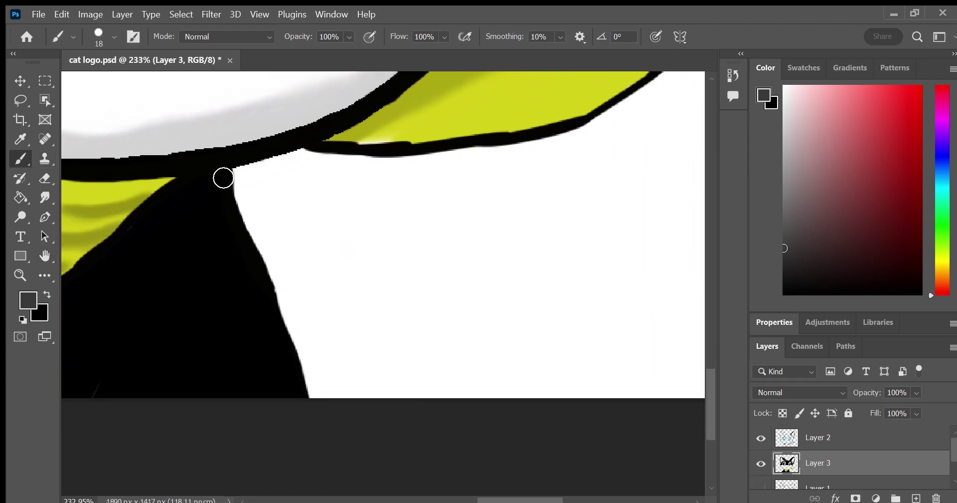
{"action": "left_click_drag", "start_coordinate": [223, 177], "coordinate": [242, 264]}
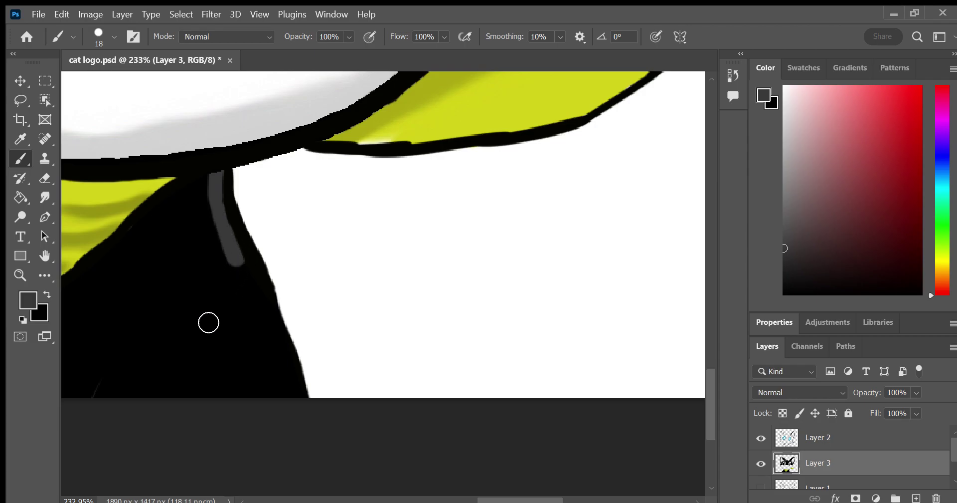
{"action": "key", "text": "ctrl+z"}
{"action": "left_click_drag", "start_coordinate": [225, 182], "coordinate": [293, 398]}
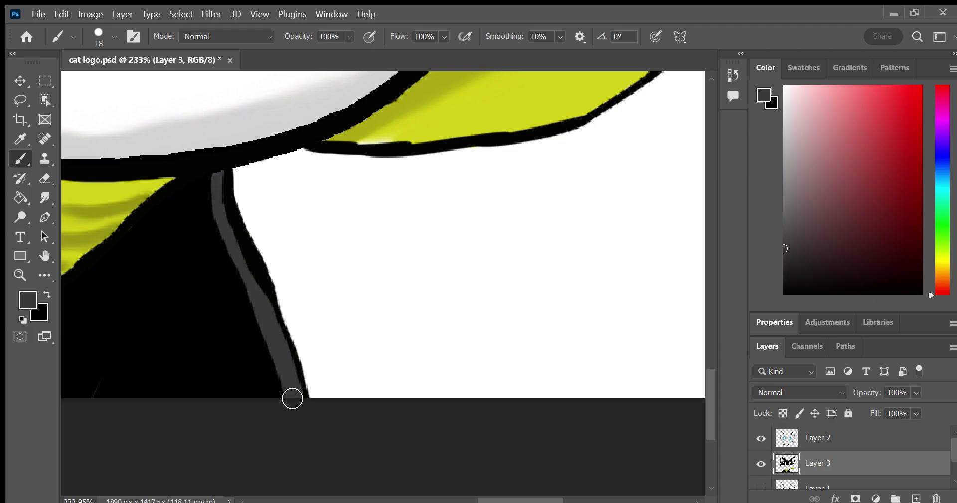
{"action": "mouse_move", "coordinate": [225, 201]}
{"action": "left_mouse_down"}
{"action": "mouse_move", "coordinate": [229, 254]}
{"action": "mouse_move", "coordinate": [273, 372]}
{"action": "mouse_move", "coordinate": [252, 336]}
{"action": "mouse_move", "coordinate": [207, 173]}
{"action": "left_mouse_up"}
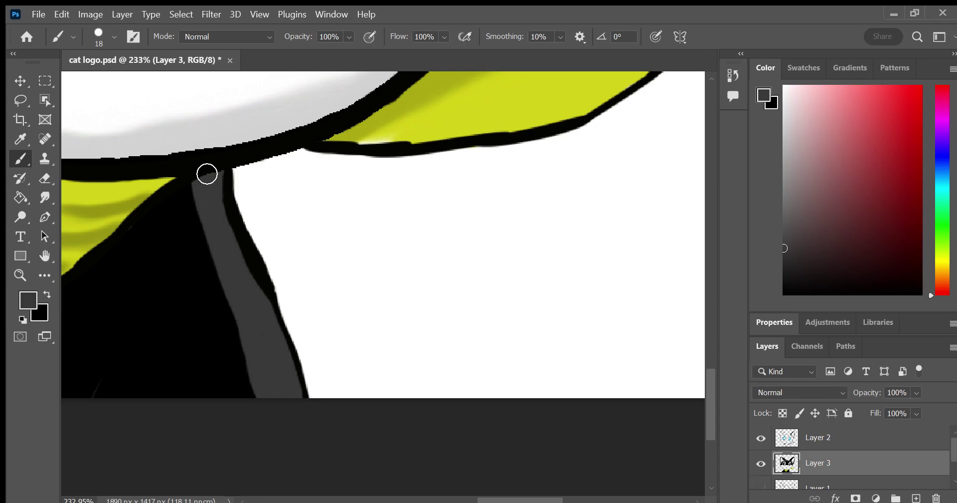
{"action": "left_click", "coordinate": [45, 197]}
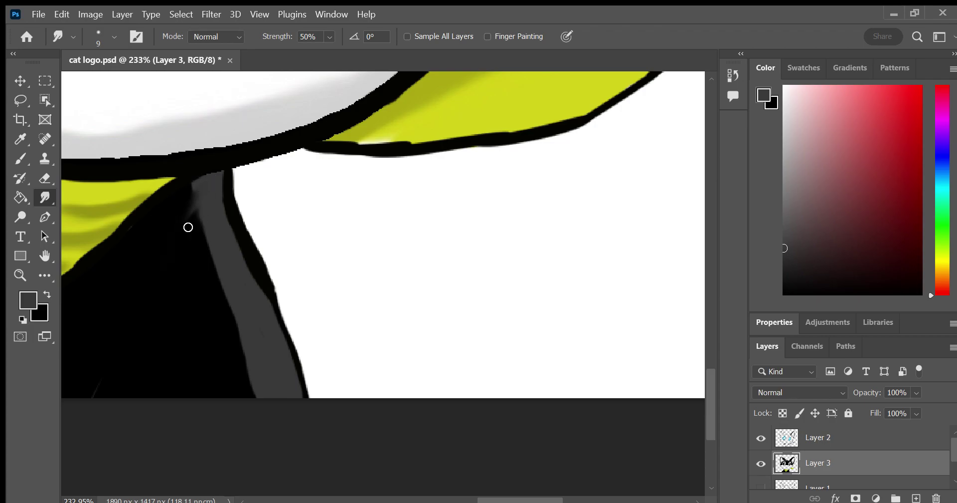
Smudge the grey stripes into the black body, using a size 28 brush for the spiky fur
{"action": "mouse_move", "coordinate": [264, 396]}
{"action": "left_mouse_down"}
{"action": "mouse_move", "coordinate": [208, 177]}
{"action": "mouse_move", "coordinate": [231, 267]}
{"action": "mouse_move", "coordinate": [291, 419]}
{"action": "left_mouse_up"}
{"action": "key", "text": "b"}
{"action": "left_click", "coordinate": [43, 200]}
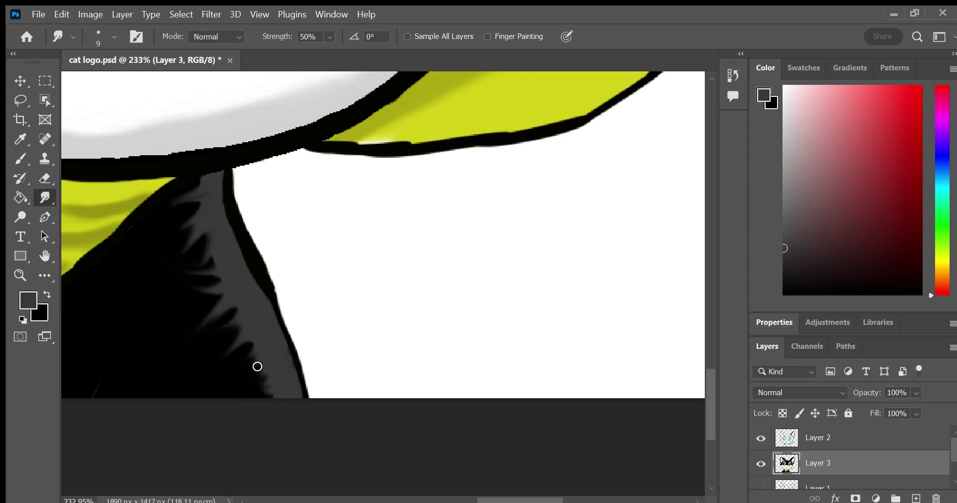
{"action": "left_click", "coordinate": [44, 255]}
{"action": "left_click_drag", "start_coordinate": [103, 239], "coordinate": [515, 223]}
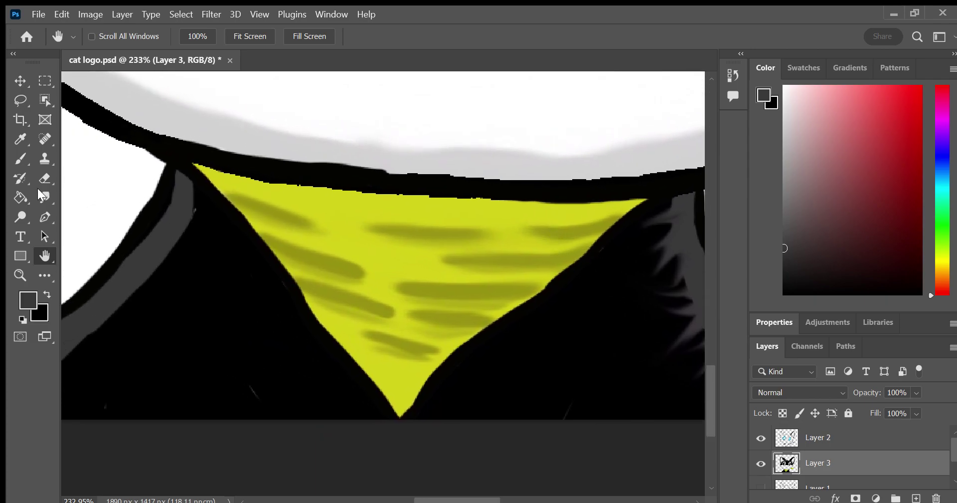
{"action": "left_click", "coordinate": [45, 199]}
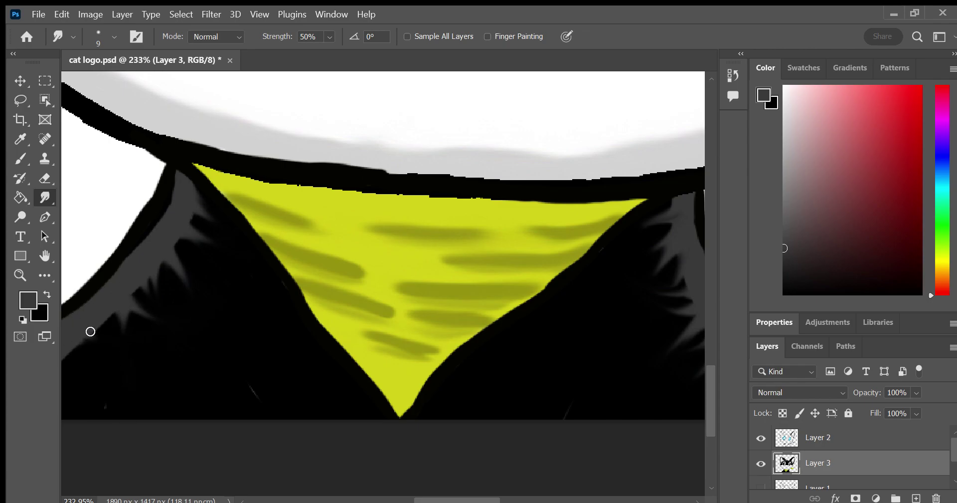
{"action": "left_click_drag", "start_coordinate": [81, 252], "coordinate": [137, 184]}
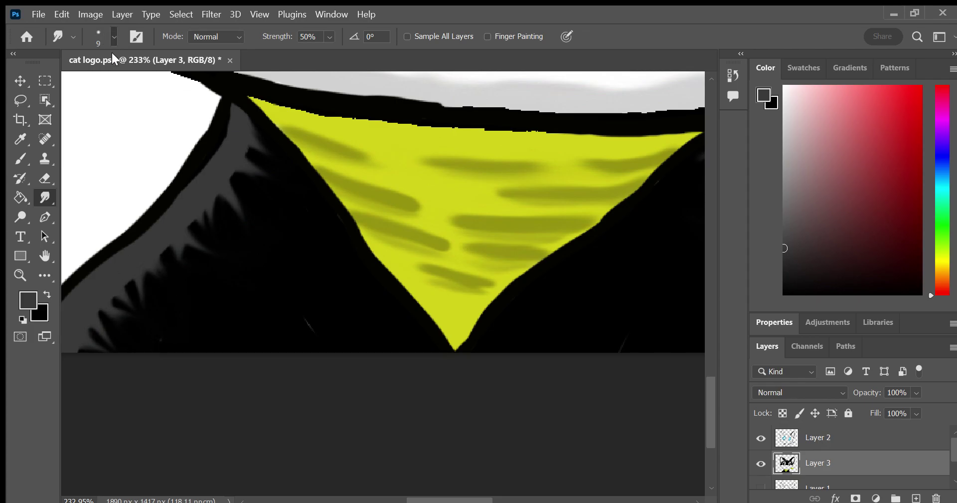
{"action": "left_click_drag", "start_coordinate": [118, 72], "coordinate": [98, 85]}
{"action": "mouse_move", "coordinate": [268, 179]}
{"action": "left_mouse_down"}
{"action": "mouse_move", "coordinate": [259, 158]}
{"action": "mouse_move", "coordinate": [259, 178]}
{"action": "mouse_move", "coordinate": [213, 235]}
{"action": "mouse_move", "coordinate": [99, 324]}
{"action": "mouse_move", "coordinate": [86, 359]}
{"action": "mouse_move", "coordinate": [216, 228]}
{"action": "mouse_move", "coordinate": [135, 227]}
{"action": "left_mouse_up"}
Smudge the spiky grey fur along the body edge beside the white area
{"action": "key", "text": "h"}
{"action": "left_click", "coordinate": [45, 197]}
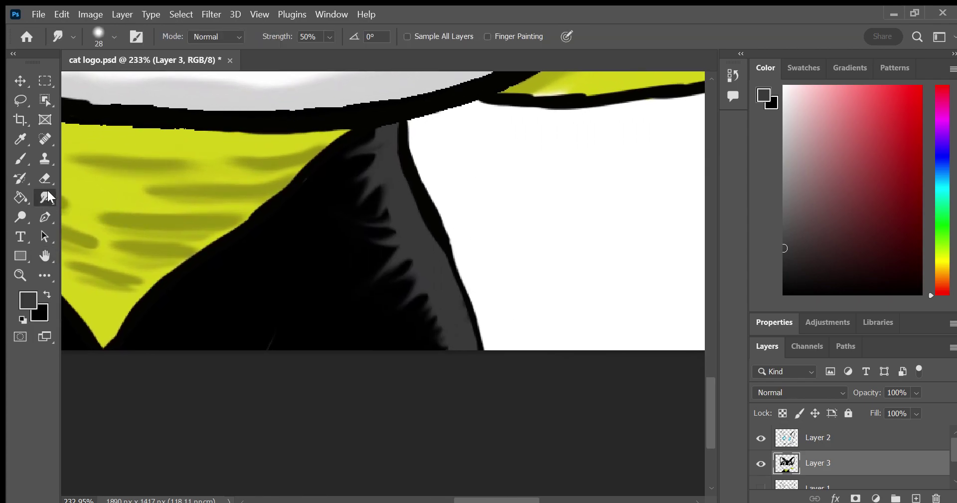
{"action": "mouse_move", "coordinate": [383, 203]}
{"action": "left_mouse_down"}
{"action": "mouse_move", "coordinate": [391, 257]}
{"action": "mouse_move", "coordinate": [391, 214]}
{"action": "mouse_move", "coordinate": [432, 333]}
{"action": "mouse_move", "coordinate": [376, 158]}
{"action": "mouse_move", "coordinate": [438, 331]}
{"action": "left_mouse_up"}
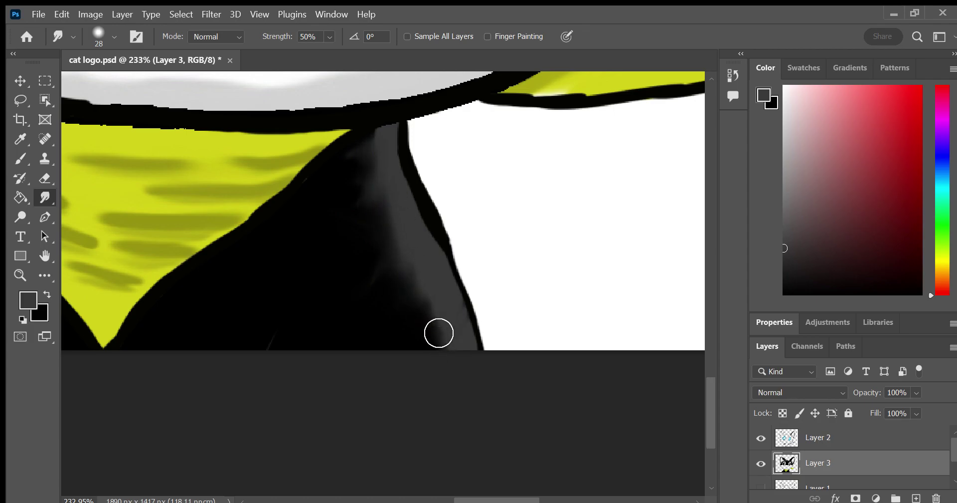
{"action": "mouse_move", "coordinate": [417, 265]}
{"action": "left_mouse_down"}
{"action": "mouse_move", "coordinate": [459, 329]}
{"action": "mouse_move", "coordinate": [455, 288]}
{"action": "left_mouse_up"}
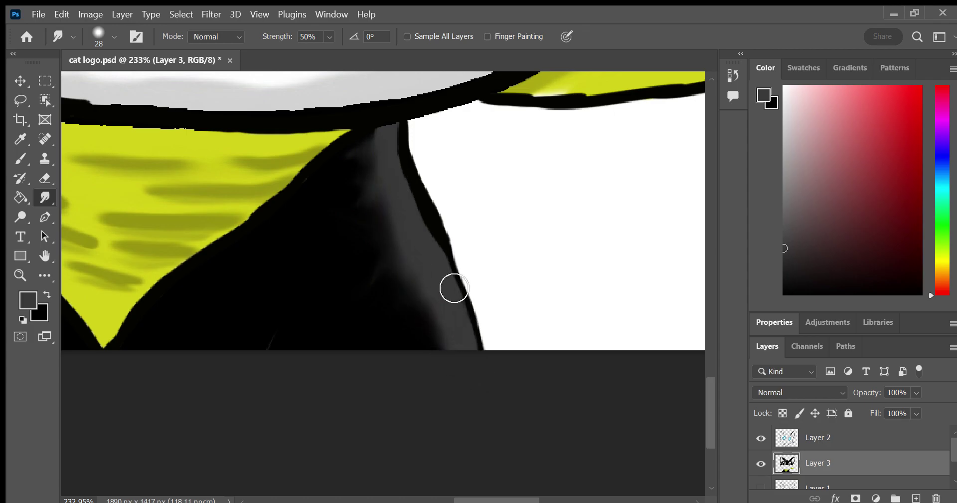
Zoom out to review, then zoom back in on the cat's face and bandana
{"action": "left_click", "coordinate": [20, 275]}
{"action": "mouse_move", "coordinate": [279, 279]}
{"action": "left_mouse_down"}
{"action": "mouse_move", "coordinate": [240, 296]}
{"action": "mouse_move", "coordinate": [214, 325]}
{"action": "mouse_move", "coordinate": [275, 325]}
{"action": "mouse_move", "coordinate": [188, 334]}
{"action": "mouse_move", "coordinate": [207, 344]}
{"action": "mouse_move", "coordinate": [179, 357]}
{"action": "mouse_move", "coordinate": [222, 372]}
{"action": "mouse_move", "coordinate": [246, 367]}
{"action": "mouse_move", "coordinate": [190, 376]}
{"action": "mouse_move", "coordinate": [171, 364]}
{"action": "left_mouse_up"}
{"action": "mouse_move", "coordinate": [233, 427]}
{"action": "left_mouse_down"}
{"action": "mouse_move", "coordinate": [265, 434]}
{"action": "mouse_move", "coordinate": [281, 408]}
{"action": "left_mouse_up"}
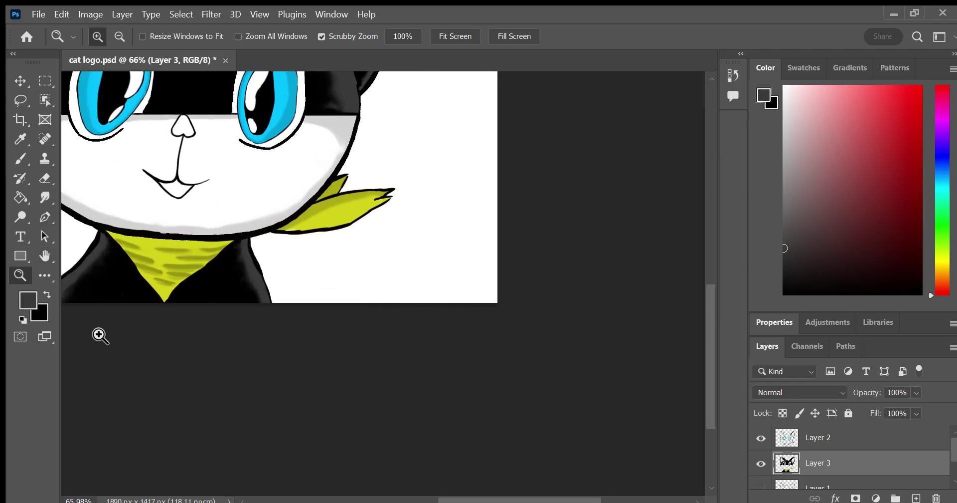
{"action": "mouse_move", "coordinate": [97, 329]}
{"action": "left_mouse_down"}
{"action": "mouse_move", "coordinate": [165, 357]}
{"action": "mouse_move", "coordinate": [164, 347]}
{"action": "left_mouse_up"}
{"action": "left_click", "coordinate": [46, 255]}
{"action": "left_click_drag", "start_coordinate": [150, 304], "coordinate": [387, 370]}
Draw the tail's outer and inner black curves from the body on Layer 2
{"action": "left_click", "coordinate": [21, 158]}
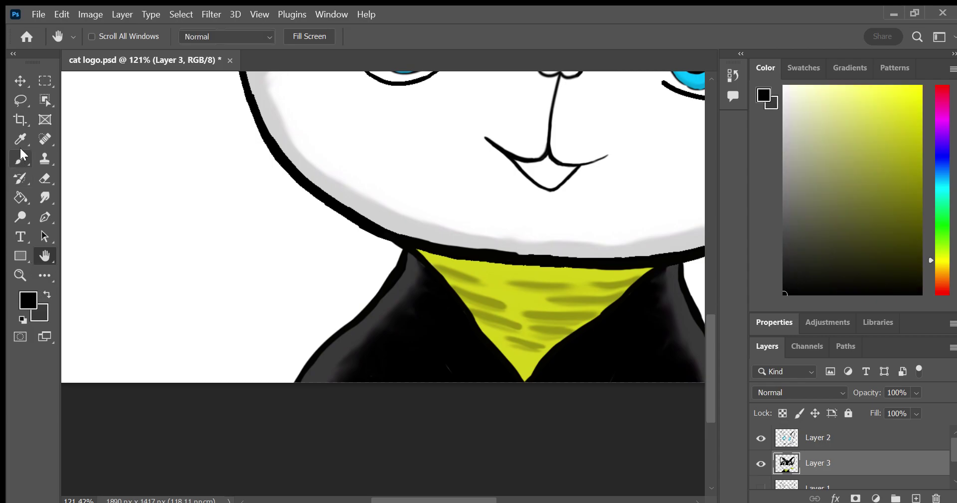
{"action": "left_click", "coordinate": [832, 442]}
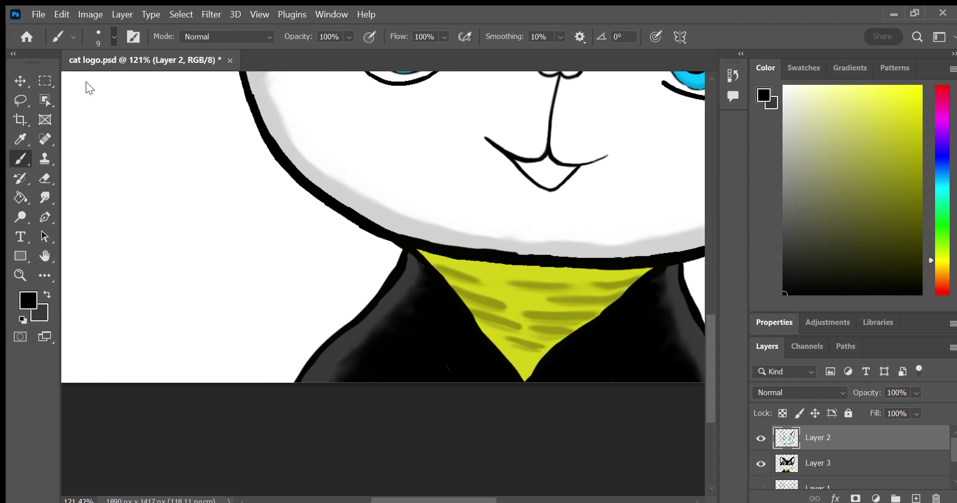
{"action": "left_click_drag", "start_coordinate": [305, 348], "coordinate": [190, 202]}
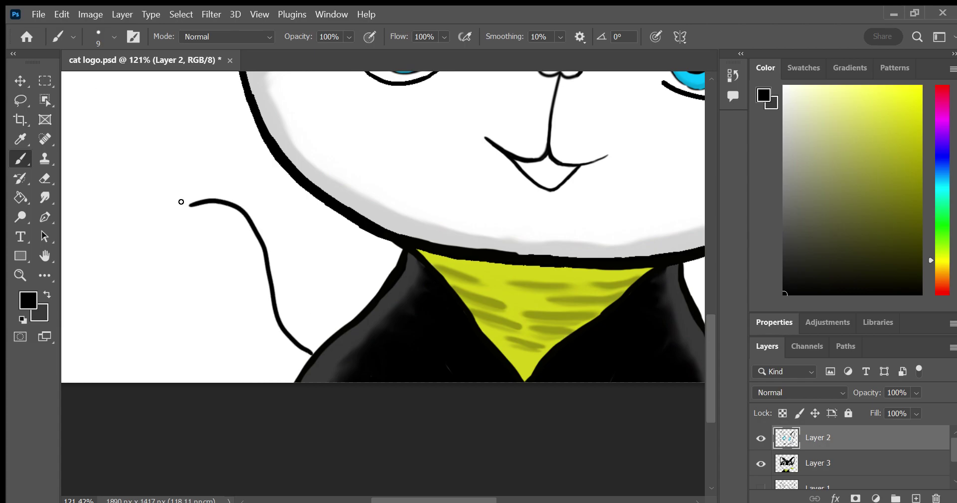
{"action": "key", "text": "ctrl+z"}
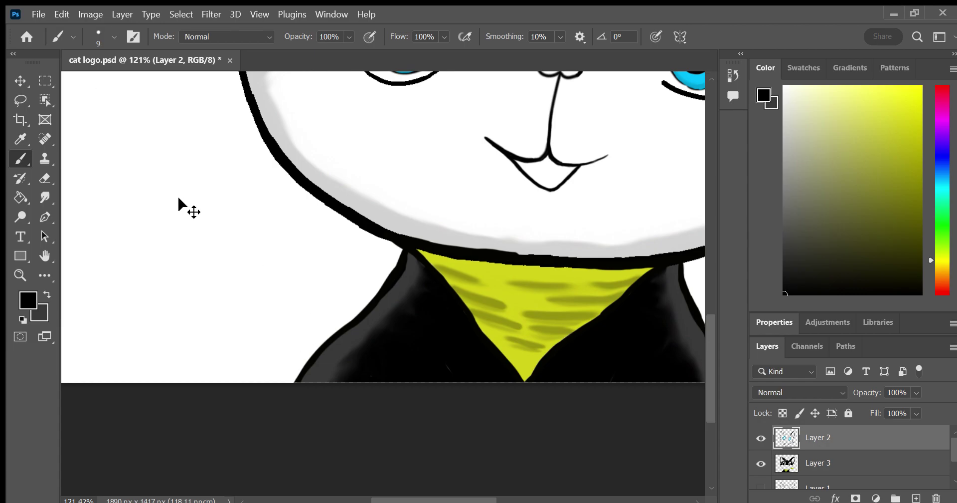
{"action": "left_click_drag", "start_coordinate": [340, 320], "coordinate": [137, 218]}
{"action": "key", "text": "ctrl+z"}
{"action": "mouse_move", "coordinate": [319, 331]}
{"action": "left_mouse_down"}
{"action": "mouse_move", "coordinate": [259, 224]}
{"action": "mouse_move", "coordinate": [126, 206]}
{"action": "left_mouse_up"}
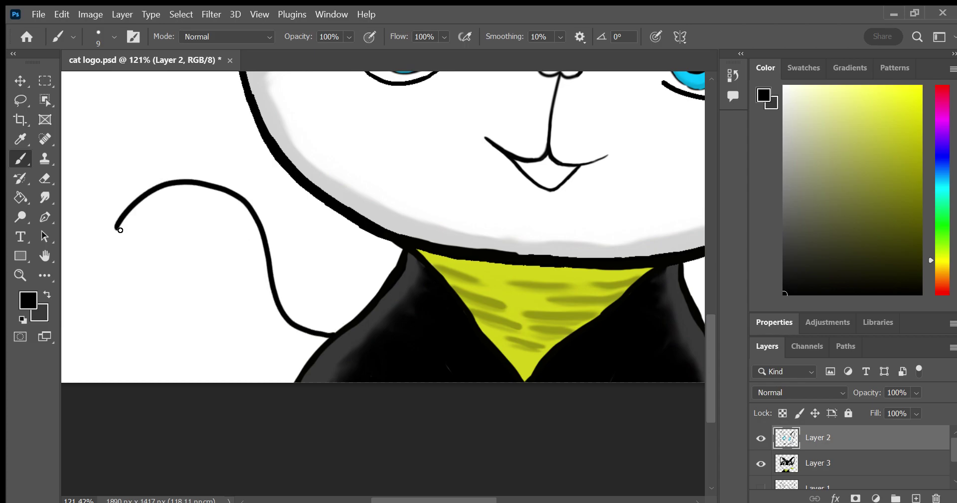
{"action": "mouse_move", "coordinate": [118, 256]}
{"action": "left_mouse_down"}
{"action": "mouse_move", "coordinate": [224, 219]}
{"action": "mouse_move", "coordinate": [246, 339]}
{"action": "mouse_move", "coordinate": [306, 355]}
{"action": "left_mouse_up"}
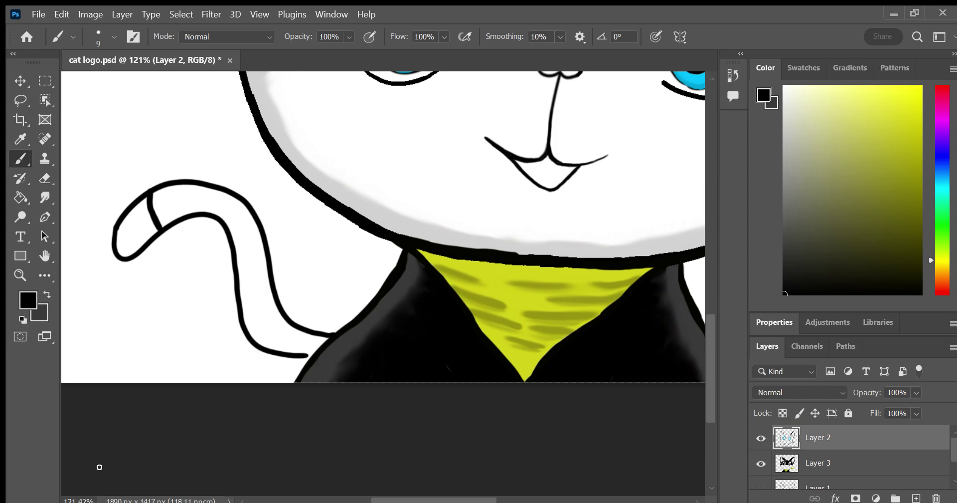
Make Layer 3 active and zoom in on the tail's curled tip
{"action": "left_click", "coordinate": [820, 464]}
{"action": "key", "text": "z"}
{"action": "mouse_move", "coordinate": [111, 252]}
{"action": "left_mouse_down"}
{"action": "mouse_move", "coordinate": [154, 269]}
{"action": "mouse_move", "coordinate": [160, 261]}
{"action": "left_mouse_up"}
Erase the tail crossbar on Layer 2 and redraw it with the brush
{"action": "left_click", "coordinate": [50, 179]}
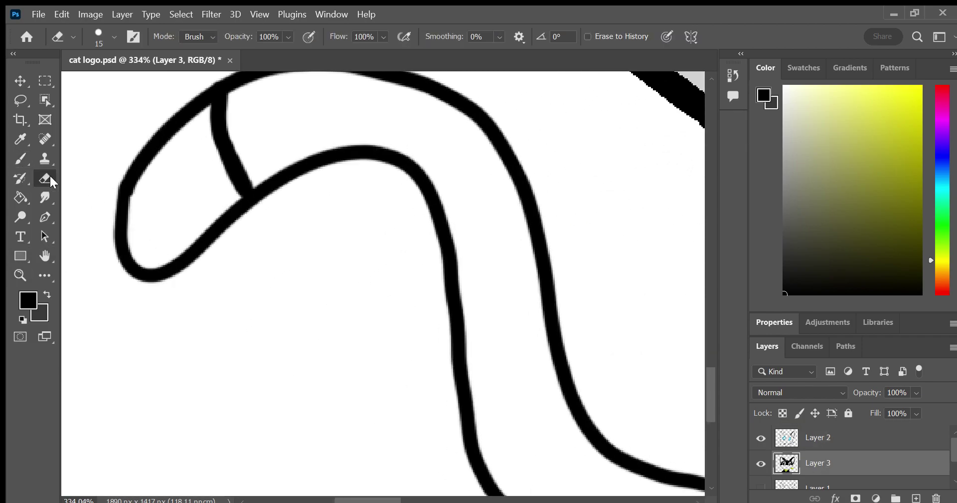
{"action": "left_click", "coordinate": [808, 439]}
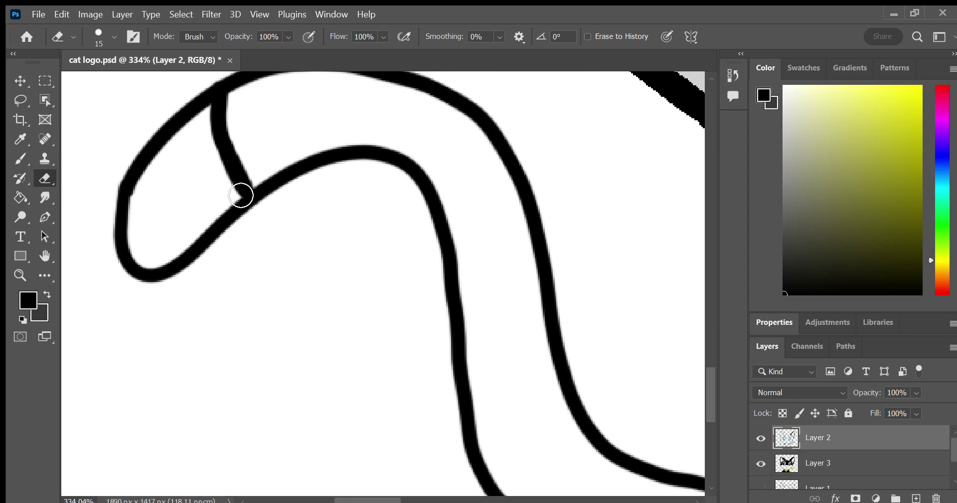
{"action": "left_click_drag", "start_coordinate": [239, 192], "coordinate": [227, 203]}
{"action": "mouse_move", "coordinate": [286, 160]}
{"action": "left_mouse_down"}
{"action": "mouse_move", "coordinate": [235, 160]}
{"action": "mouse_move", "coordinate": [222, 122]}
{"action": "left_mouse_up"}
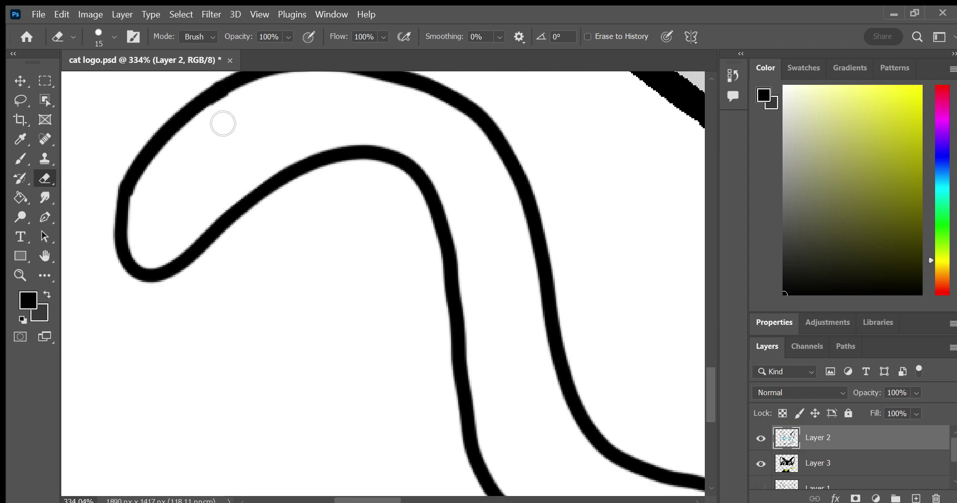
{"action": "left_click", "coordinate": [20, 158]}
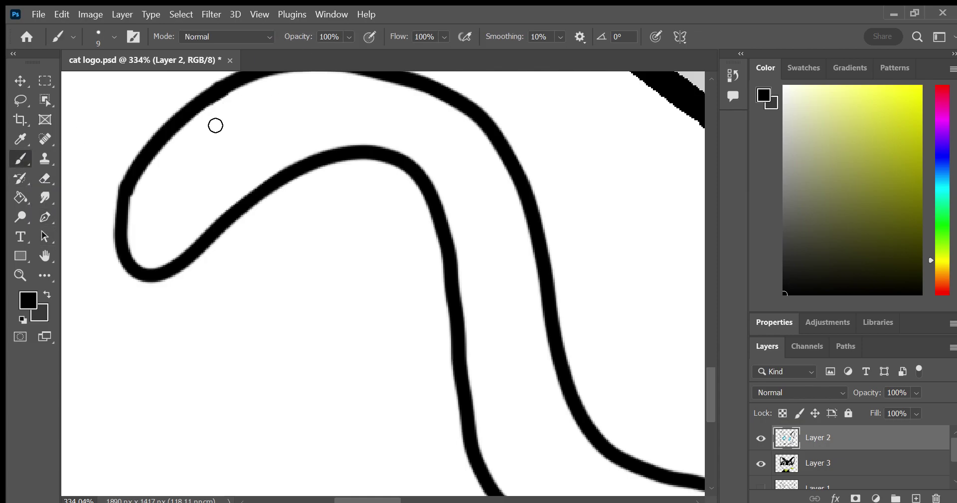
{"action": "mouse_move", "coordinate": [203, 99]}
{"action": "left_mouse_down"}
{"action": "mouse_move", "coordinate": [224, 186]}
{"action": "mouse_move", "coordinate": [222, 111]}
{"action": "mouse_move", "coordinate": [227, 133]}
{"action": "left_mouse_up"}
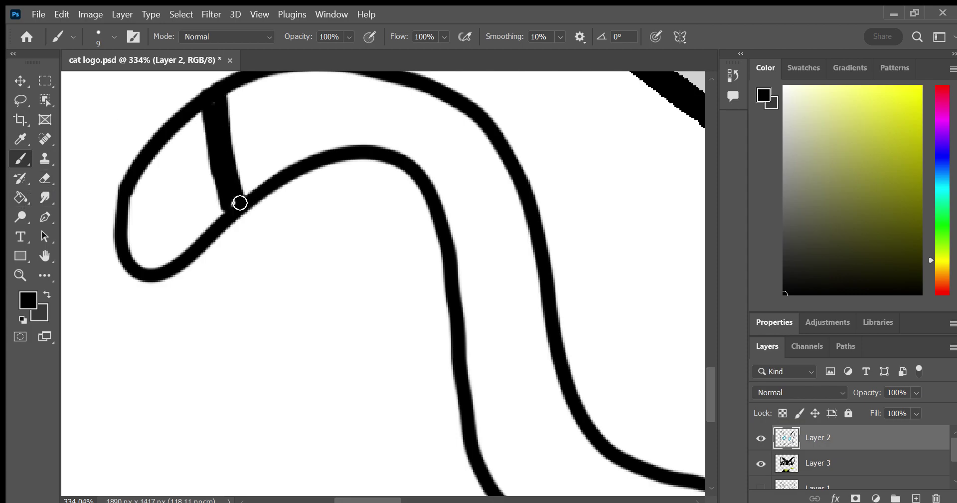
{"action": "mouse_move", "coordinate": [239, 201]}
{"action": "left_mouse_down"}
{"action": "mouse_move", "coordinate": [348, 149]}
{"action": "mouse_move", "coordinate": [406, 150]}
{"action": "mouse_move", "coordinate": [438, 186]}
{"action": "mouse_move", "coordinate": [470, 274]}
{"action": "mouse_move", "coordinate": [483, 391]}
{"action": "left_mouse_up"}
Paint the tail's top edge and the area behind the crossbar solid black
{"action": "mouse_move", "coordinate": [228, 101]}
{"action": "left_mouse_down"}
{"action": "mouse_move", "coordinate": [286, 76]}
{"action": "mouse_move", "coordinate": [379, 88]}
{"action": "left_mouse_up"}
{"action": "left_click", "coordinate": [46, 258]}
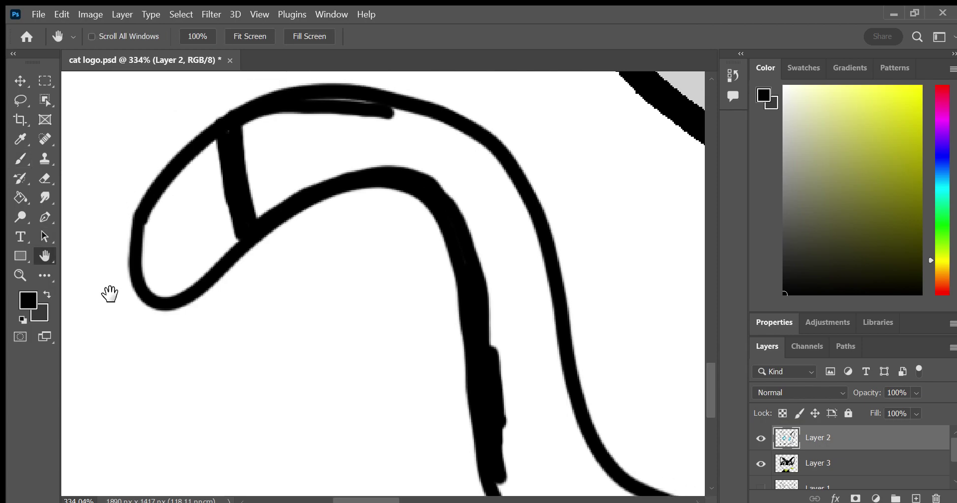
{"action": "left_click_drag", "start_coordinate": [111, 293], "coordinate": [133, 360]}
{"action": "key", "text": "b"}
{"action": "mouse_move", "coordinate": [325, 143]}
{"action": "left_mouse_down"}
{"action": "mouse_move", "coordinate": [379, 142]}
{"action": "mouse_move", "coordinate": [444, 182]}
{"action": "mouse_move", "coordinate": [463, 172]}
{"action": "mouse_move", "coordinate": [492, 200]}
{"action": "mouse_move", "coordinate": [551, 316]}
{"action": "mouse_move", "coordinate": [539, 264]}
{"action": "mouse_move", "coordinate": [578, 464]}
{"action": "mouse_move", "coordinate": [557, 390]}
{"action": "left_mouse_up"}
{"action": "mouse_move", "coordinate": [244, 182]}
{"action": "left_mouse_down"}
{"action": "mouse_move", "coordinate": [284, 154]}
{"action": "mouse_move", "coordinate": [235, 252]}
{"action": "mouse_move", "coordinate": [321, 140]}
{"action": "left_mouse_up"}
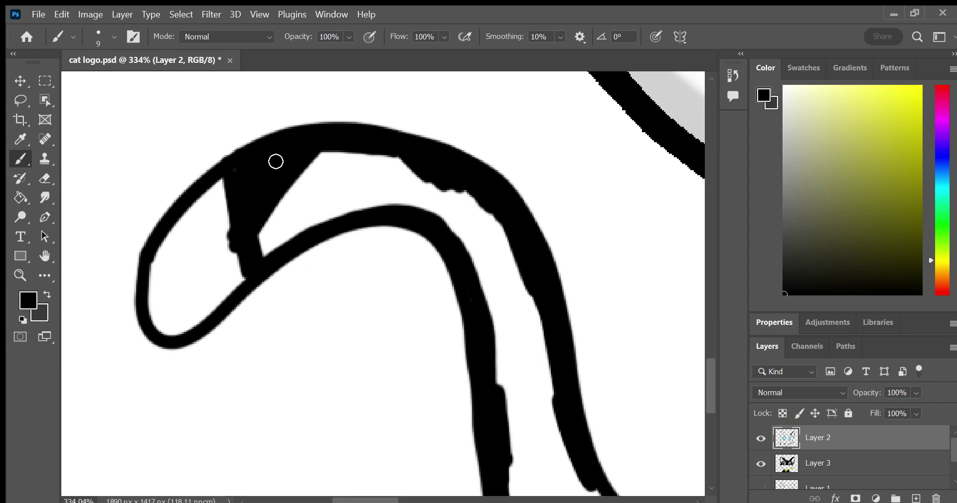
{"action": "left_click_drag", "start_coordinate": [273, 204], "coordinate": [232, 207]}
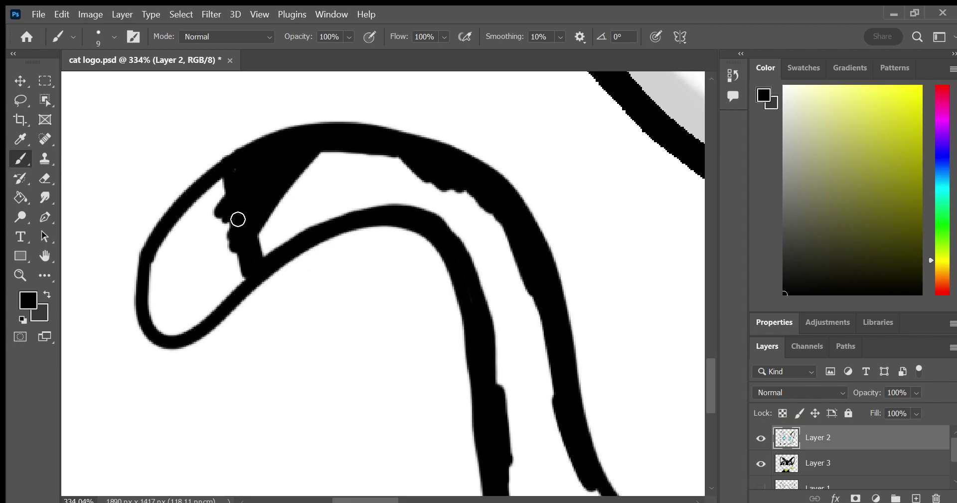
{"action": "mouse_move", "coordinate": [292, 200]}
{"action": "left_mouse_down"}
{"action": "mouse_move", "coordinate": [284, 195]}
{"action": "mouse_move", "coordinate": [301, 182]}
{"action": "mouse_move", "coordinate": [304, 163]}
{"action": "left_mouse_up"}
Clean up bumps on the fill's edges and fill the remaining white notch black
{"action": "left_click", "coordinate": [45, 178]}
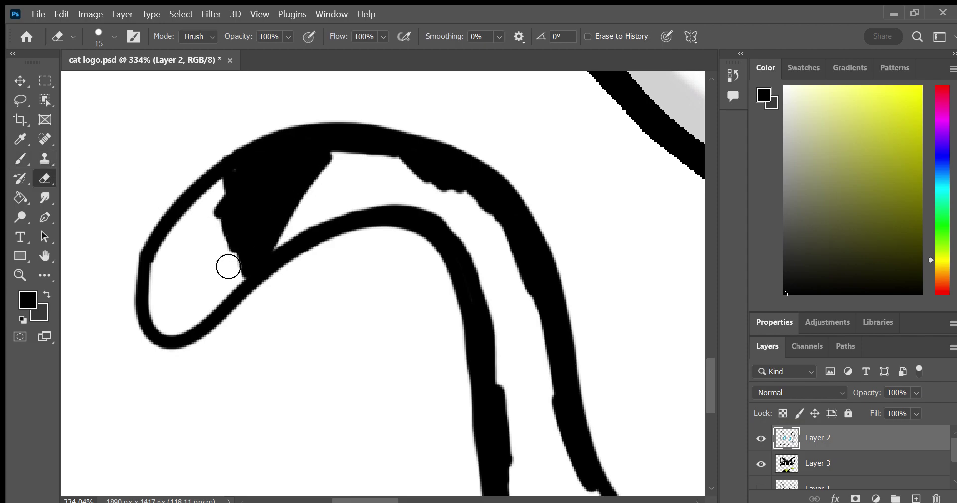
{"action": "mouse_move", "coordinate": [228, 263]}
{"action": "left_mouse_down"}
{"action": "mouse_move", "coordinate": [225, 217]}
{"action": "mouse_move", "coordinate": [231, 251]}
{"action": "left_mouse_up"}
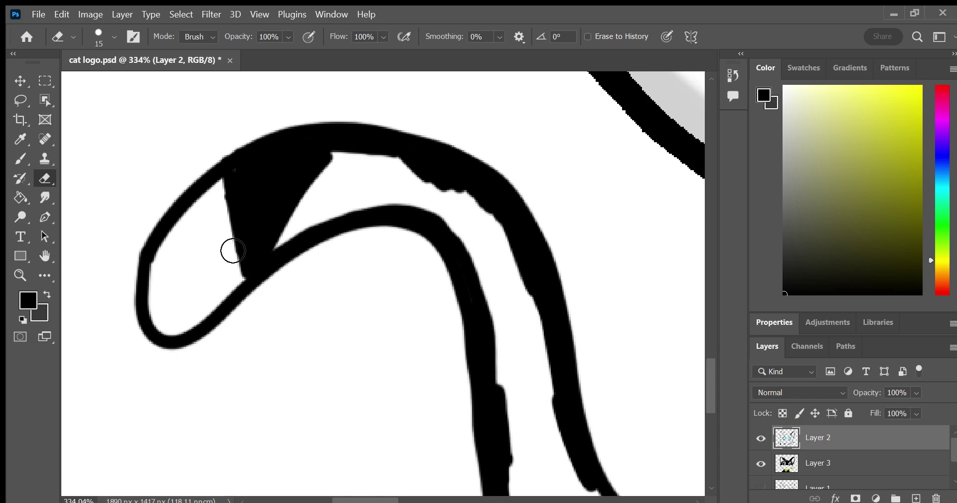
{"action": "left_click", "coordinate": [27, 158]}
{"action": "mouse_move", "coordinate": [283, 219]}
{"action": "left_mouse_down"}
{"action": "mouse_move", "coordinate": [322, 178]}
{"action": "mouse_move", "coordinate": [306, 222]}
{"action": "mouse_move", "coordinate": [351, 171]}
{"action": "mouse_move", "coordinate": [341, 197]}
{"action": "mouse_move", "coordinate": [385, 188]}
{"action": "mouse_move", "coordinate": [423, 162]}
{"action": "mouse_move", "coordinate": [445, 199]}
{"action": "mouse_move", "coordinate": [434, 244]}
{"action": "mouse_move", "coordinate": [487, 204]}
{"action": "left_mouse_up"}
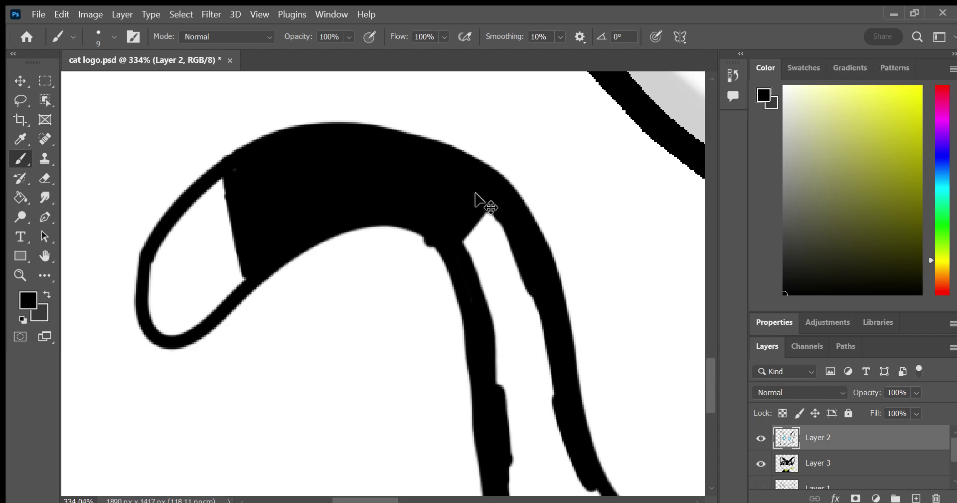
{"action": "key", "text": "ctrl+z"}
{"action": "mouse_move", "coordinate": [319, 193]}
{"action": "left_mouse_down"}
{"action": "mouse_move", "coordinate": [309, 209]}
{"action": "mouse_move", "coordinate": [328, 179]}
{"action": "mouse_move", "coordinate": [298, 232]}
{"action": "mouse_move", "coordinate": [399, 160]}
{"action": "mouse_move", "coordinate": [328, 223]}
{"action": "left_mouse_up"}
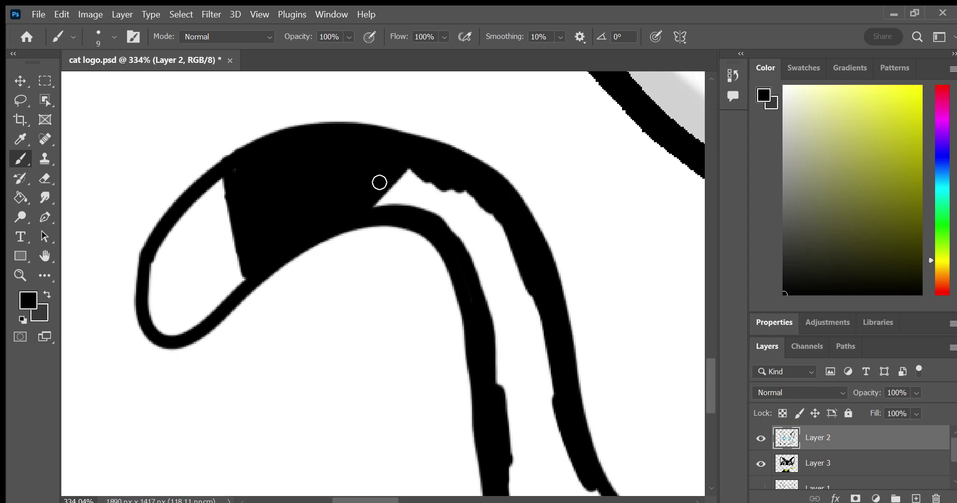
{"action": "mouse_move", "coordinate": [380, 182]}
{"action": "left_mouse_down"}
{"action": "mouse_move", "coordinate": [380, 199]}
{"action": "mouse_move", "coordinate": [443, 164]}
{"action": "mouse_move", "coordinate": [472, 191]}
{"action": "mouse_move", "coordinate": [451, 226]}
{"action": "mouse_move", "coordinate": [517, 241]}
{"action": "mouse_move", "coordinate": [486, 299]}
{"action": "mouse_move", "coordinate": [536, 289]}
{"action": "mouse_move", "coordinate": [496, 342]}
{"action": "mouse_move", "coordinate": [547, 325]}
{"action": "mouse_move", "coordinate": [511, 393]}
{"action": "mouse_move", "coordinate": [532, 410]}
{"action": "mouse_move", "coordinate": [562, 412]}
{"action": "mouse_move", "coordinate": [533, 471]}
{"action": "mouse_move", "coordinate": [556, 466]}
{"action": "mouse_move", "coordinate": [562, 491]}
{"action": "mouse_move", "coordinate": [570, 457]}
{"action": "left_mouse_up"}
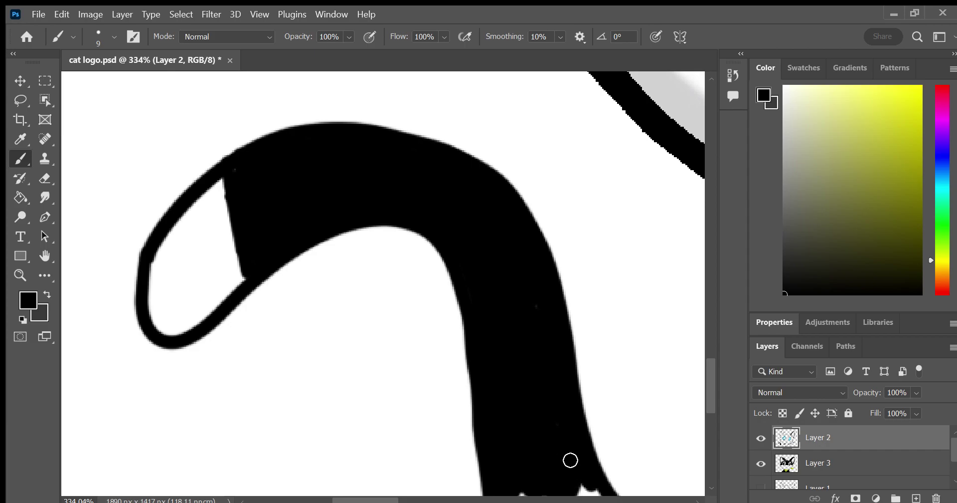
{"action": "left_click", "coordinate": [44, 255]}
{"action": "mouse_move", "coordinate": [612, 284]}
{"action": "left_mouse_down"}
{"action": "mouse_move", "coordinate": [395, 143]}
{"action": "mouse_move", "coordinate": [273, 118]}
{"action": "left_mouse_up"}
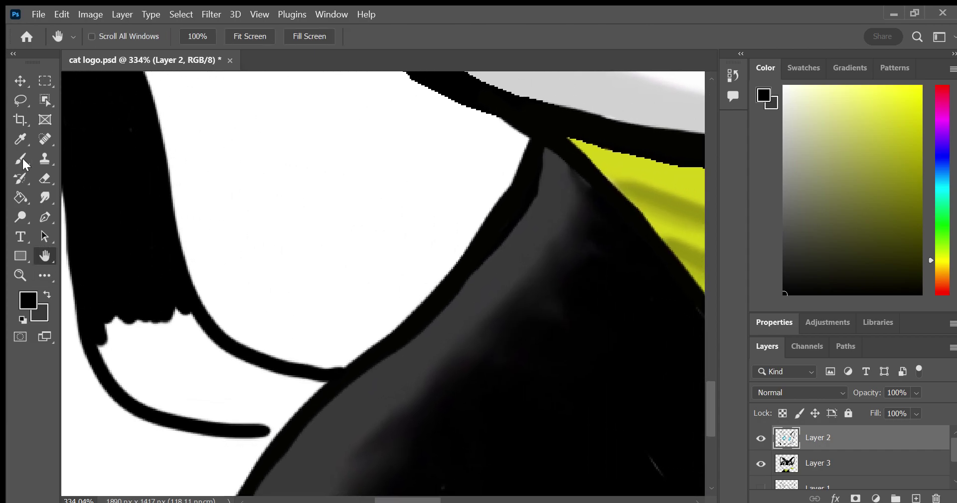
Fill the white gaps at the tail's base and end with black
{"action": "left_click", "coordinate": [21, 160]}
{"action": "mouse_move", "coordinate": [105, 344]}
{"action": "left_mouse_down"}
{"action": "mouse_move", "coordinate": [133, 398]}
{"action": "mouse_move", "coordinate": [115, 316]}
{"action": "mouse_move", "coordinate": [165, 424]}
{"action": "mouse_move", "coordinate": [178, 396]}
{"action": "mouse_move", "coordinate": [165, 306]}
{"action": "mouse_move", "coordinate": [231, 414]}
{"action": "mouse_move", "coordinate": [157, 315]}
{"action": "left_mouse_up"}
{"action": "left_click", "coordinate": [45, 178]}
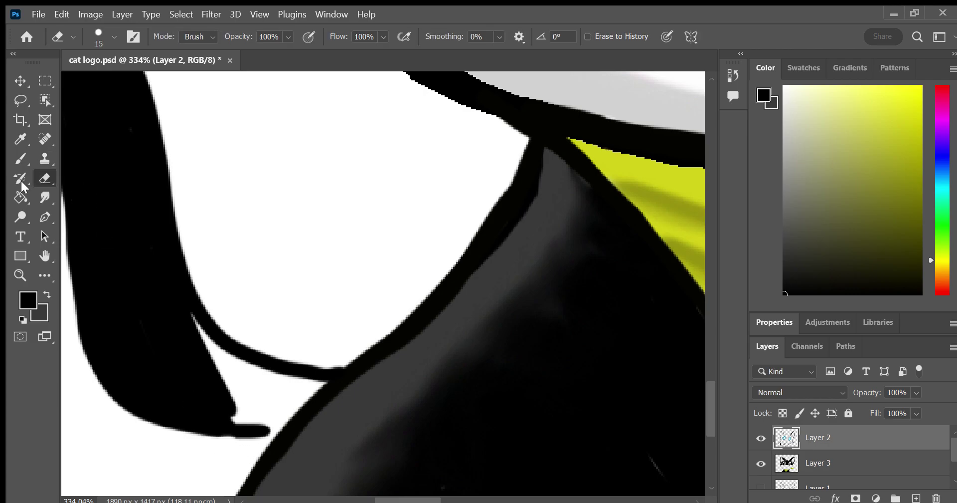
{"action": "left_click", "coordinate": [20, 158]}
{"action": "left_click_drag", "start_coordinate": [241, 406], "coordinate": [289, 429]}
{"action": "mouse_move", "coordinate": [229, 389]}
{"action": "left_mouse_down"}
{"action": "mouse_move", "coordinate": [294, 418]}
{"action": "mouse_move", "coordinate": [220, 371]}
{"action": "mouse_move", "coordinate": [204, 339]}
{"action": "mouse_move", "coordinate": [329, 394]}
{"action": "left_mouse_up"}
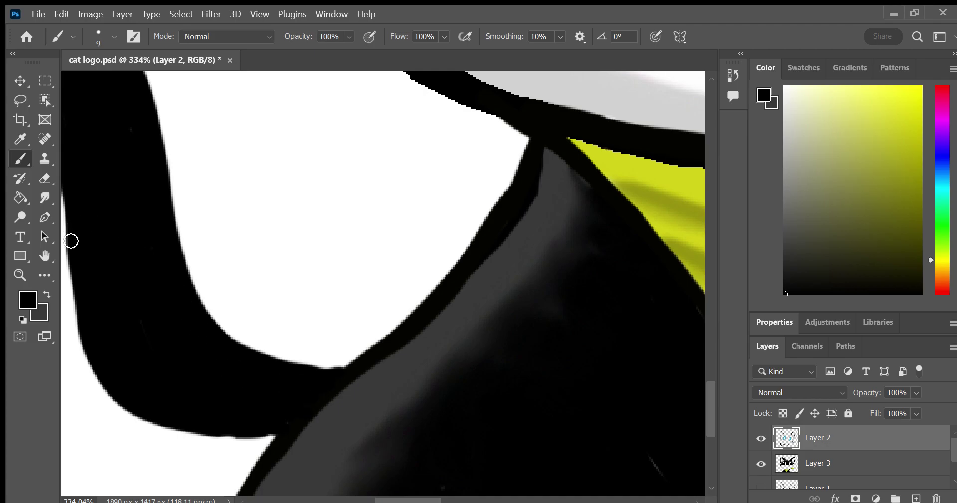
Test a dark grey stroke, undo it along with the base fill, and pan to the tail
{"action": "left_click", "coordinate": [44, 291]}
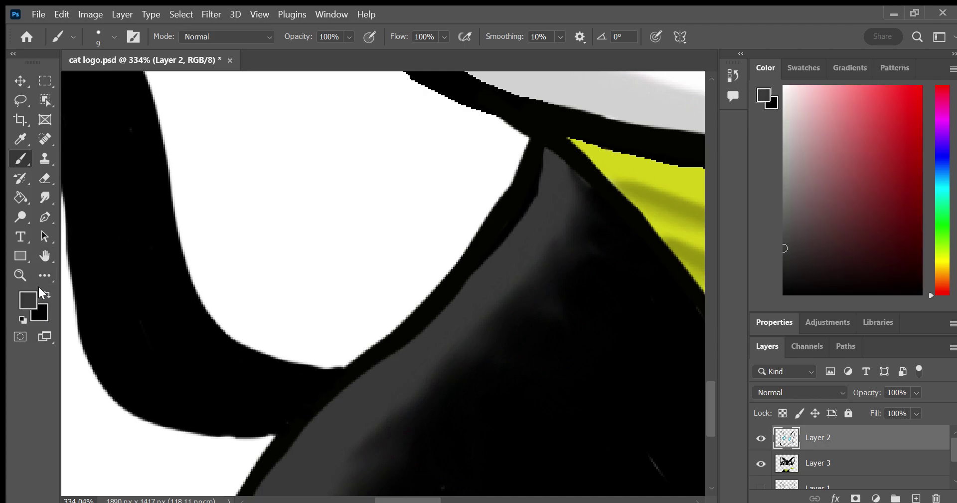
{"action": "mouse_move", "coordinate": [266, 438]}
{"action": "left_mouse_down"}
{"action": "mouse_move", "coordinate": [258, 425]}
{"action": "mouse_move", "coordinate": [323, 399]}
{"action": "left_mouse_up"}
{"action": "key", "text": "ctrl+z"}
{"action": "key", "text": "ctrl+z"}
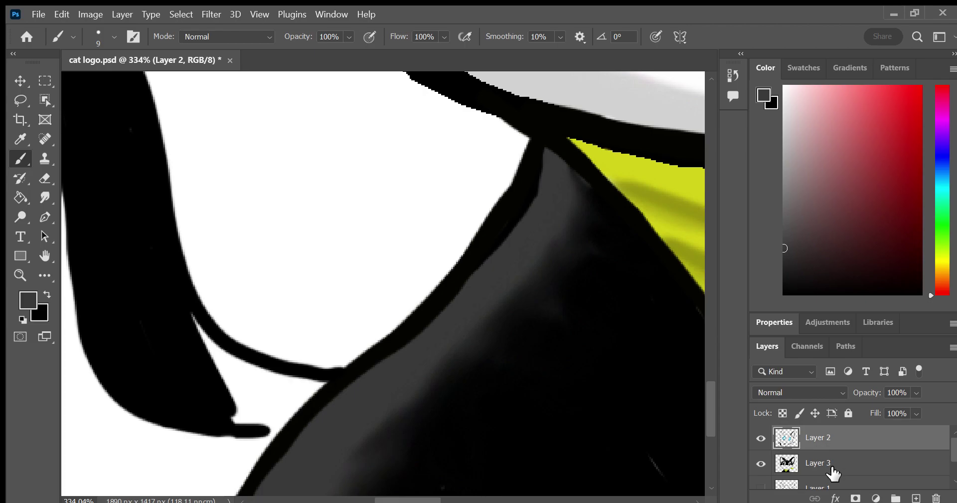
{"action": "key", "text": "ctrl+z"}
{"action": "key", "text": "ctrl+z"}
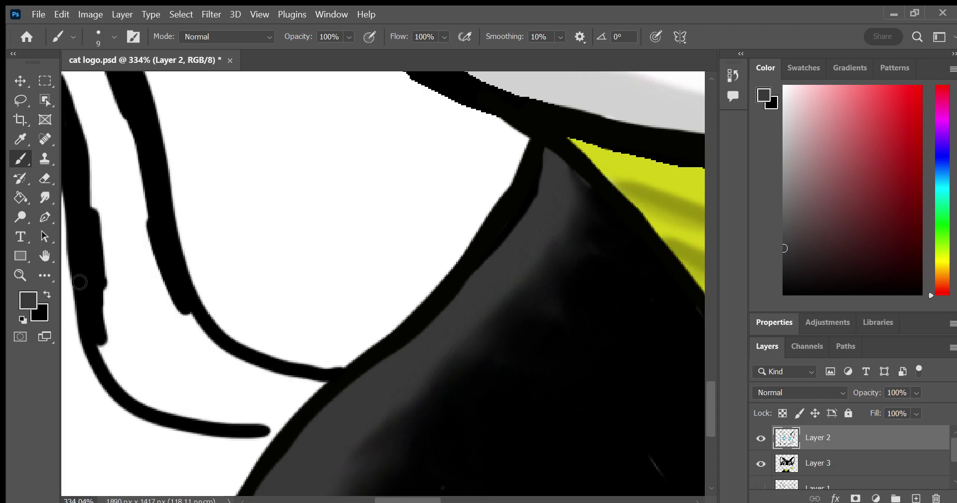
{"action": "key", "text": "space"}
{"action": "left_click_drag", "start_coordinate": [145, 268], "coordinate": [427, 432]}
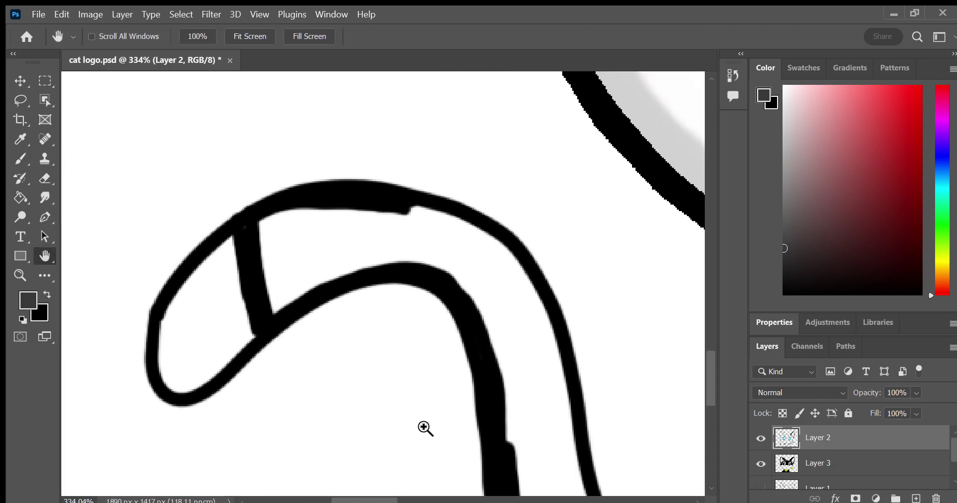
Undo the earlier strokes and paint the tail interior black on Layer 3
{"action": "key", "text": "ctrl+z"}
{"action": "key", "text": "ctrl+z"}
{"action": "key", "text": "ctrl+z"}
{"action": "key", "text": "ctrl+z"}
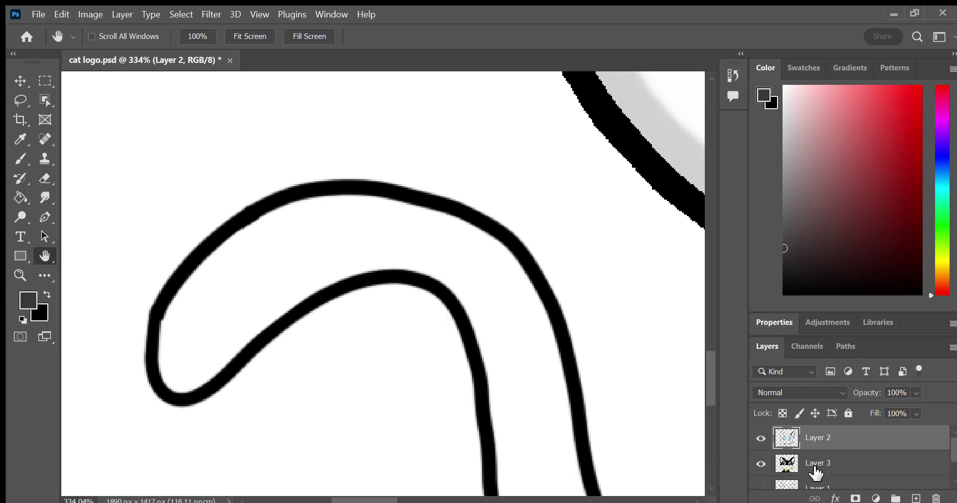
{"action": "left_click", "coordinate": [822, 465]}
{"action": "left_click", "coordinate": [17, 151]}
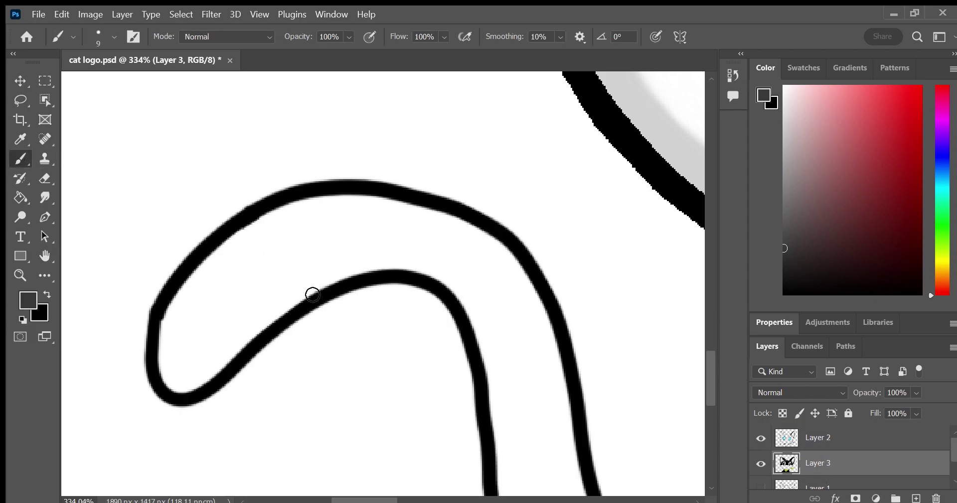
{"action": "mouse_move", "coordinate": [313, 294]}
{"action": "left_mouse_down"}
{"action": "mouse_move", "coordinate": [290, 219]}
{"action": "mouse_move", "coordinate": [312, 256]}
{"action": "left_mouse_up"}
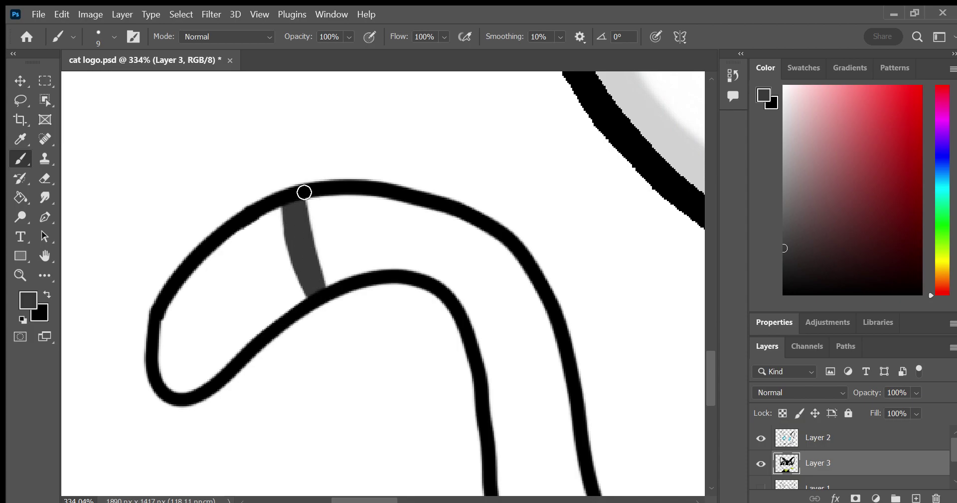
{"action": "key", "text": "ctrl+z"}
{"action": "key", "text": "ctrl+z"}
{"action": "left_click", "coordinate": [46, 294]}
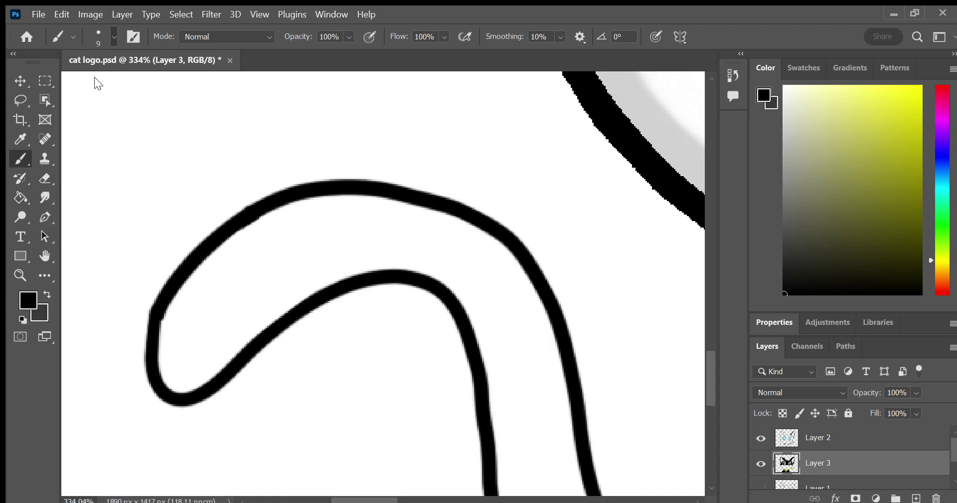
{"action": "key", "text": "bracketright"}
{"action": "key", "text": "bracketright"}
{"action": "key", "text": "bracketright"}
{"action": "key", "text": "bracketleft"}
{"action": "key", "text": "bracketleft"}
{"action": "key", "text": "bracketleft"}
{"action": "mouse_move", "coordinate": [297, 219]}
{"action": "left_mouse_down"}
{"action": "mouse_move", "coordinate": [312, 234]}
{"action": "mouse_move", "coordinate": [306, 254]}
{"action": "mouse_move", "coordinate": [340, 218]}
{"action": "mouse_move", "coordinate": [419, 219]}
{"action": "mouse_move", "coordinate": [487, 252]}
{"action": "mouse_move", "coordinate": [530, 294]}
{"action": "mouse_move", "coordinate": [560, 354]}
{"action": "mouse_move", "coordinate": [585, 495]}
{"action": "mouse_move", "coordinate": [519, 490]}
{"action": "mouse_move", "coordinate": [506, 396]}
{"action": "mouse_move", "coordinate": [477, 299]}
{"action": "mouse_move", "coordinate": [393, 269]}
{"action": "mouse_move", "coordinate": [357, 237]}
{"action": "mouse_move", "coordinate": [448, 259]}
{"action": "mouse_move", "coordinate": [534, 349]}
{"action": "mouse_move", "coordinate": [555, 491]}
{"action": "mouse_move", "coordinate": [515, 342]}
{"action": "left_mouse_up"}
Pan to the tail's base and fill its lower section black
{"action": "left_click", "coordinate": [45, 256]}
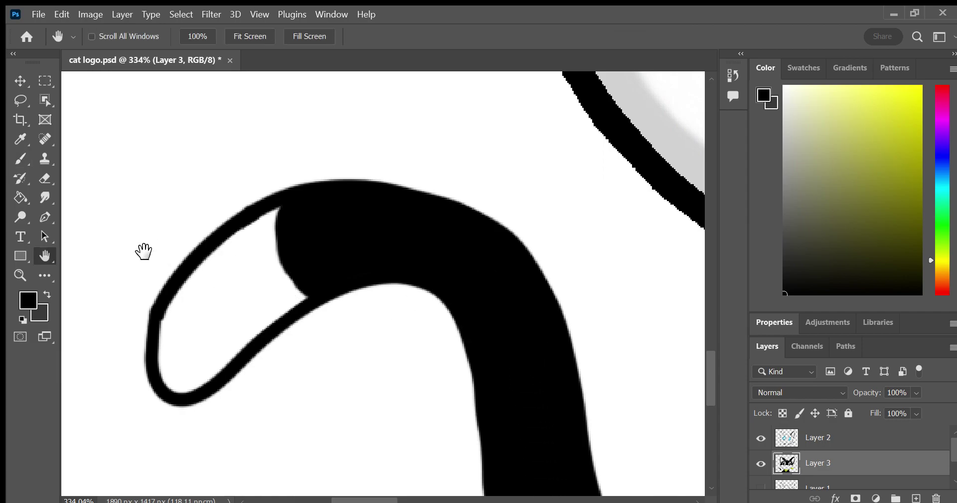
{"action": "mouse_move", "coordinate": [281, 244]}
{"action": "left_mouse_down"}
{"action": "mouse_move", "coordinate": [220, 109]}
{"action": "mouse_move", "coordinate": [100, 72]}
{"action": "left_mouse_up"}
{"action": "left_click_drag", "start_coordinate": [320, 143], "coordinate": [229, 197]}
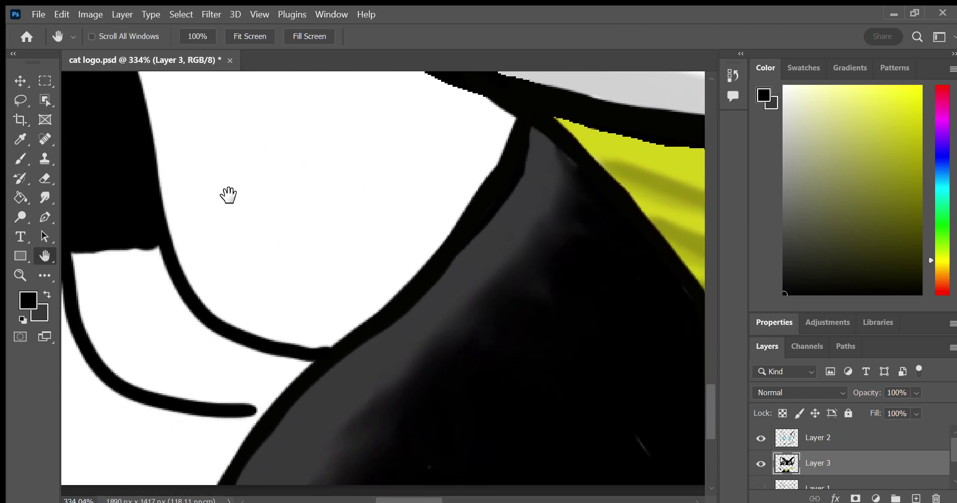
{"action": "key", "text": "b"}
{"action": "mouse_move", "coordinate": [115, 252]}
{"action": "left_mouse_down"}
{"action": "mouse_move", "coordinate": [149, 348]}
{"action": "mouse_move", "coordinate": [260, 398]}
{"action": "mouse_move", "coordinate": [124, 289]}
{"action": "mouse_move", "coordinate": [177, 353]}
{"action": "mouse_move", "coordinate": [165, 220]}
{"action": "mouse_move", "coordinate": [148, 254]}
{"action": "mouse_move", "coordinate": [235, 374]}
{"action": "mouse_move", "coordinate": [325, 392]}
{"action": "mouse_move", "coordinate": [333, 376]}
{"action": "mouse_move", "coordinate": [198, 305]}
{"action": "left_mouse_up"}
{"action": "left_click", "coordinate": [816, 443]}
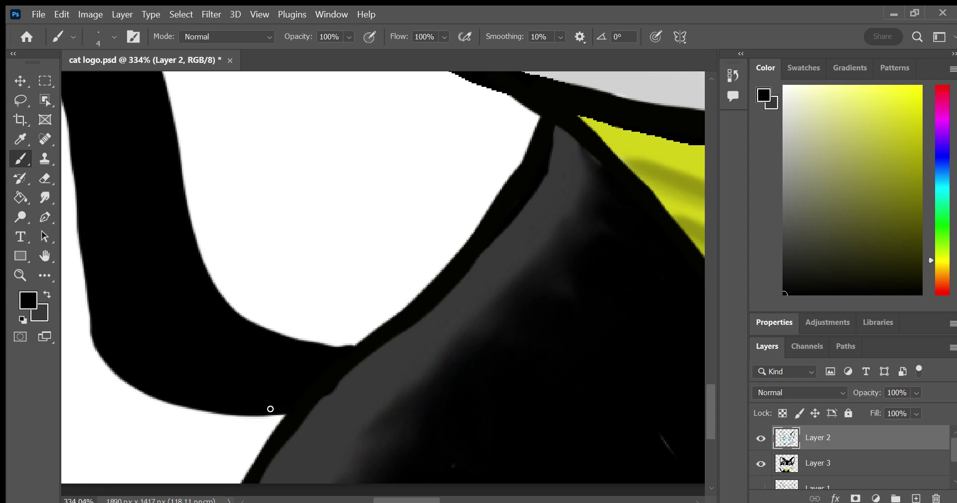
{"action": "left_click", "coordinate": [763, 464]}
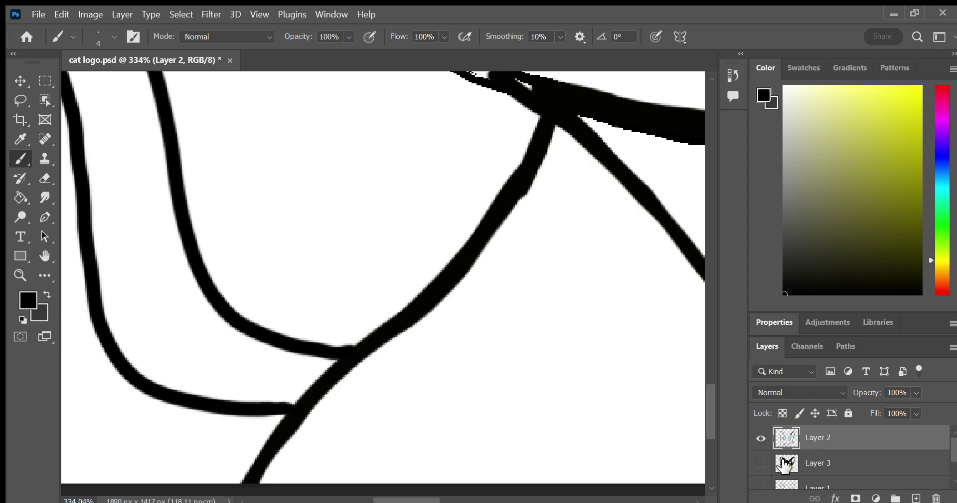
{"action": "left_click", "coordinate": [762, 462]}
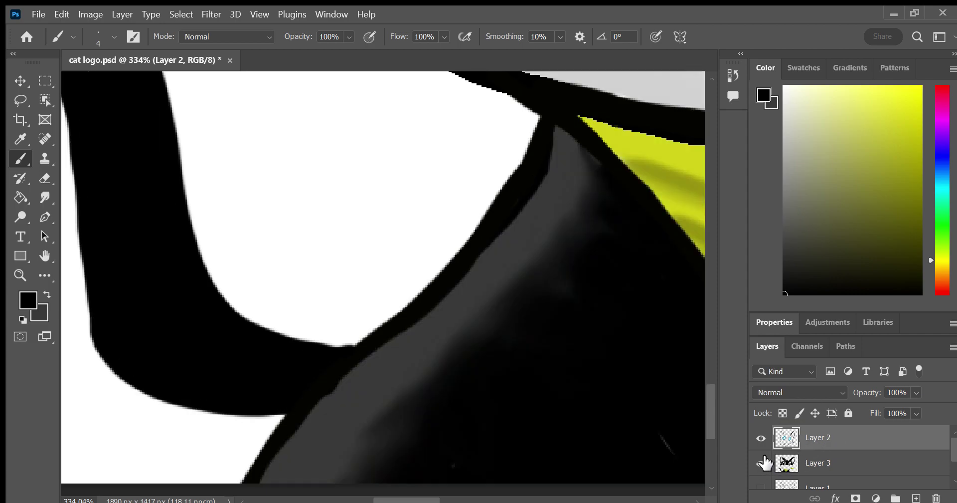
{"action": "left_click", "coordinate": [44, 294]}
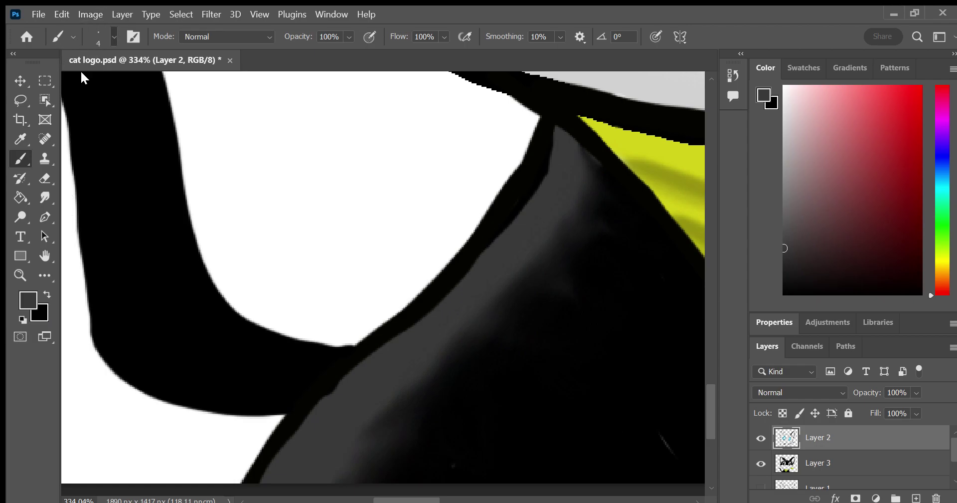
{"action": "left_click_drag", "start_coordinate": [87, 91], "coordinate": [95, 100]}
{"action": "mouse_move", "coordinate": [119, 345]}
{"action": "left_mouse_down"}
{"action": "mouse_move", "coordinate": [208, 391]}
{"action": "mouse_move", "coordinate": [282, 402]}
{"action": "left_mouse_up"}
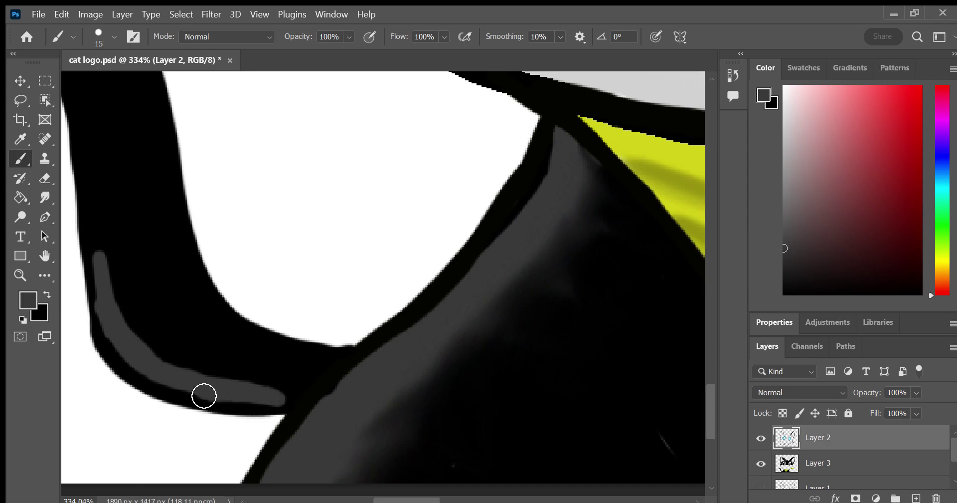
{"action": "left_click_drag", "start_coordinate": [127, 352], "coordinate": [81, 125]}
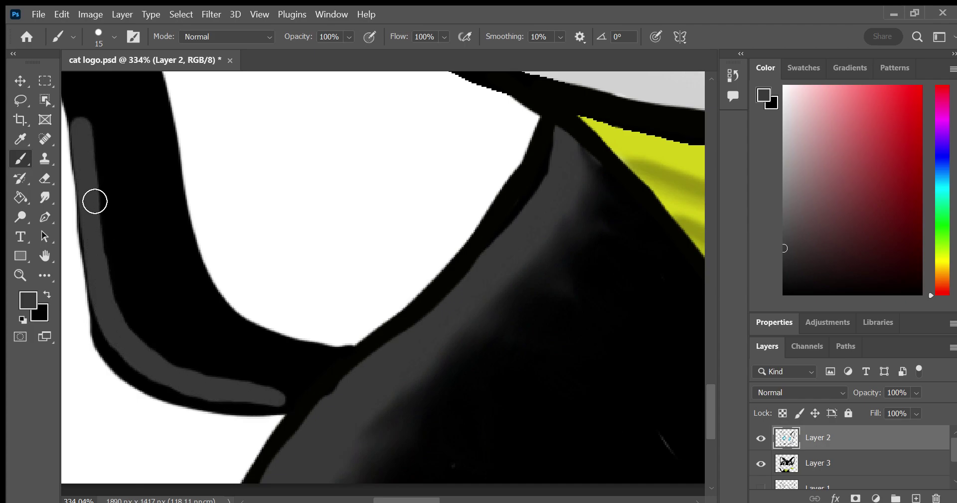
{"action": "key", "text": "ctrl+z"}
{"action": "key", "text": "ctrl+z"}
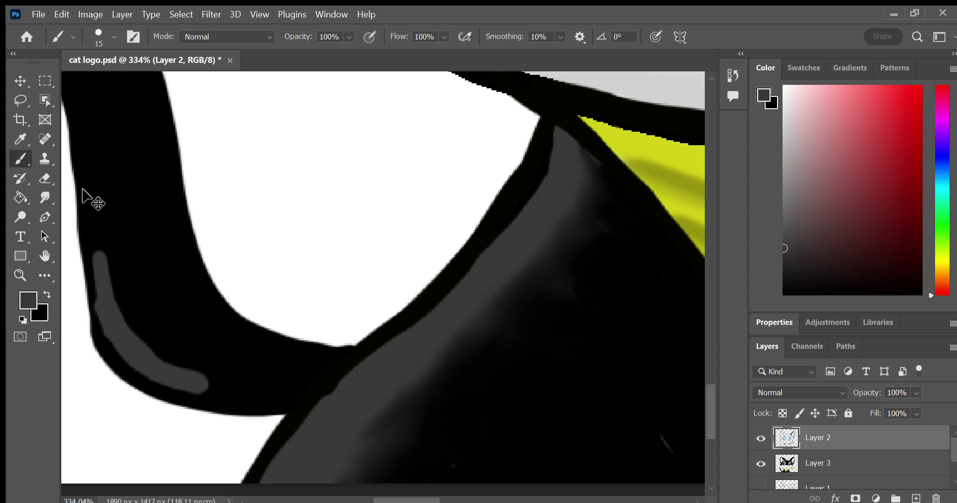
{"action": "key", "text": "ctrl+z"}
On Layer 3, paint a dark grey highlight up the tail's inner edge
{"action": "left_click", "coordinate": [877, 470]}
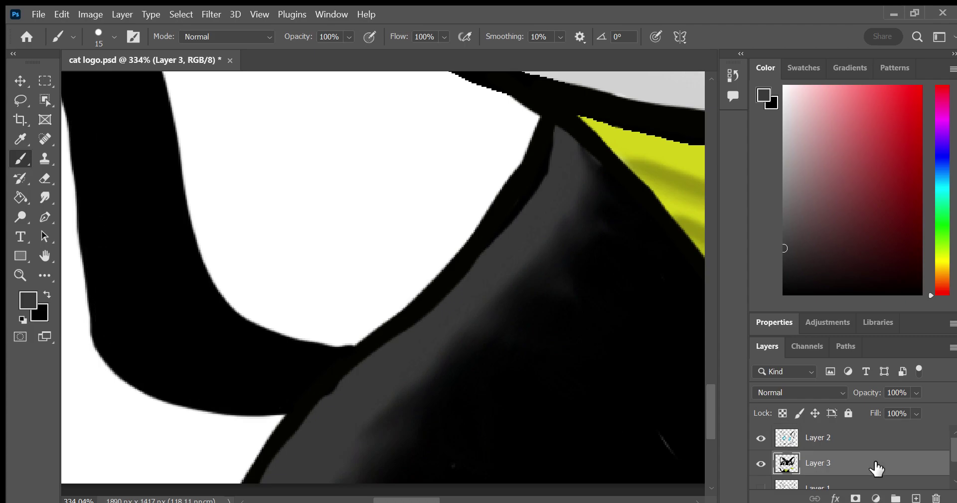
{"action": "mouse_move", "coordinate": [299, 409]}
{"action": "left_mouse_down"}
{"action": "mouse_move", "coordinate": [101, 251]}
{"action": "mouse_move", "coordinate": [100, 240]}
{"action": "mouse_move", "coordinate": [202, 389]}
{"action": "mouse_move", "coordinate": [299, 402]}
{"action": "mouse_move", "coordinate": [270, 405]}
{"action": "left_mouse_up"}
{"action": "key", "text": "space"}
{"action": "left_click_drag", "start_coordinate": [116, 228], "coordinate": [207, 412]}
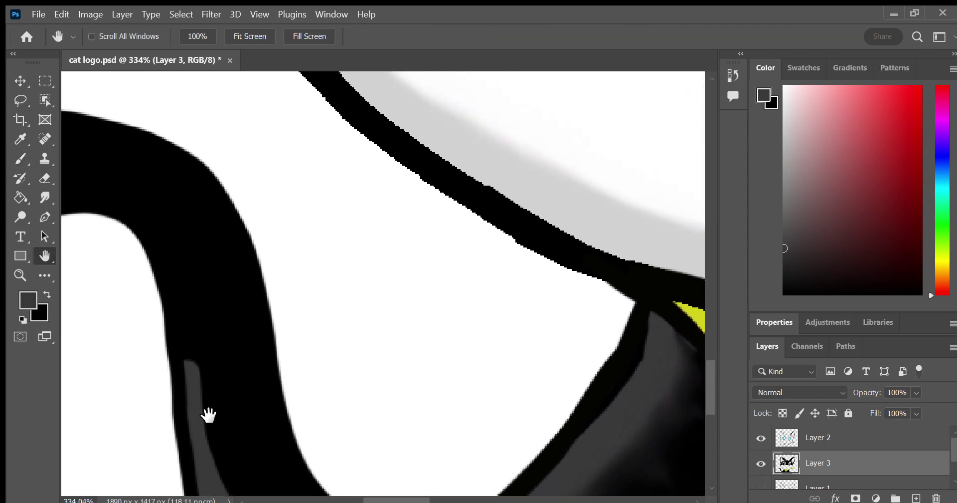
{"action": "mouse_move", "coordinate": [206, 369]}
{"action": "left_mouse_down"}
{"action": "mouse_move", "coordinate": [167, 257]}
{"action": "mouse_move", "coordinate": [122, 212]}
{"action": "mouse_move", "coordinate": [53, 201]}
{"action": "left_mouse_up"}
Continue the grey highlight along the tail's upper curve and down the lower bend
{"action": "left_click", "coordinate": [45, 198]}
{"action": "left_click", "coordinate": [44, 254]}
{"action": "mouse_move", "coordinate": [115, 234]}
{"action": "left_mouse_down"}
{"action": "mouse_move", "coordinate": [236, 260]}
{"action": "mouse_move", "coordinate": [386, 258]}
{"action": "mouse_move", "coordinate": [311, 258]}
{"action": "mouse_move", "coordinate": [293, 269]}
{"action": "left_mouse_up"}
{"action": "left_click", "coordinate": [20, 158]}
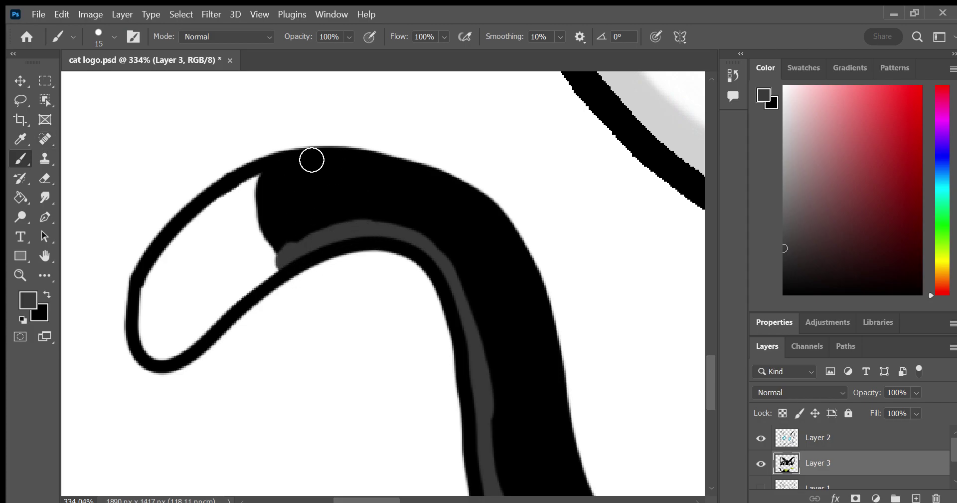
{"action": "mouse_move", "coordinate": [269, 180]}
{"action": "left_mouse_down"}
{"action": "mouse_move", "coordinate": [363, 171]}
{"action": "mouse_move", "coordinate": [492, 220]}
{"action": "mouse_move", "coordinate": [533, 293]}
{"action": "mouse_move", "coordinate": [572, 487]}
{"action": "left_mouse_up"}
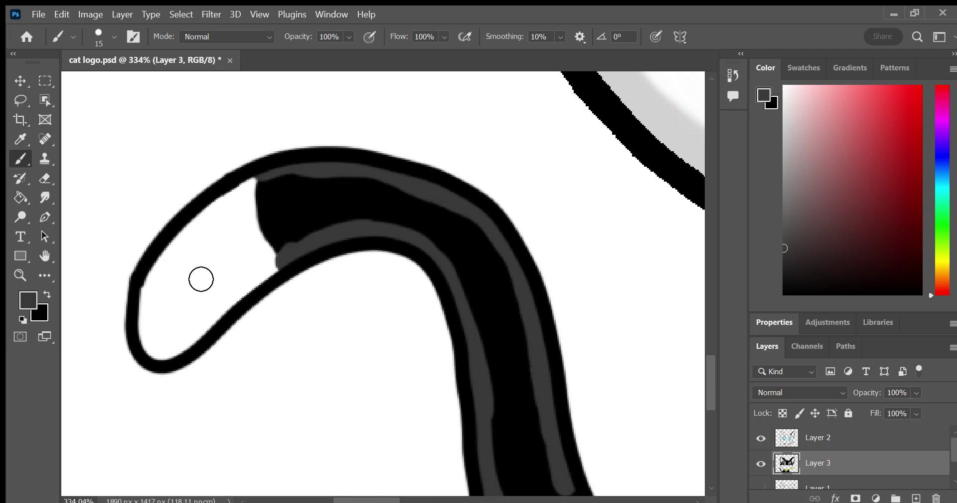
{"action": "mouse_move", "coordinate": [174, 235]}
{"action": "left_mouse_down"}
{"action": "mouse_move", "coordinate": [150, 166]}
{"action": "mouse_move", "coordinate": [58, 141]}
{"action": "mouse_move", "coordinate": [47, 121]}
{"action": "left_mouse_up"}
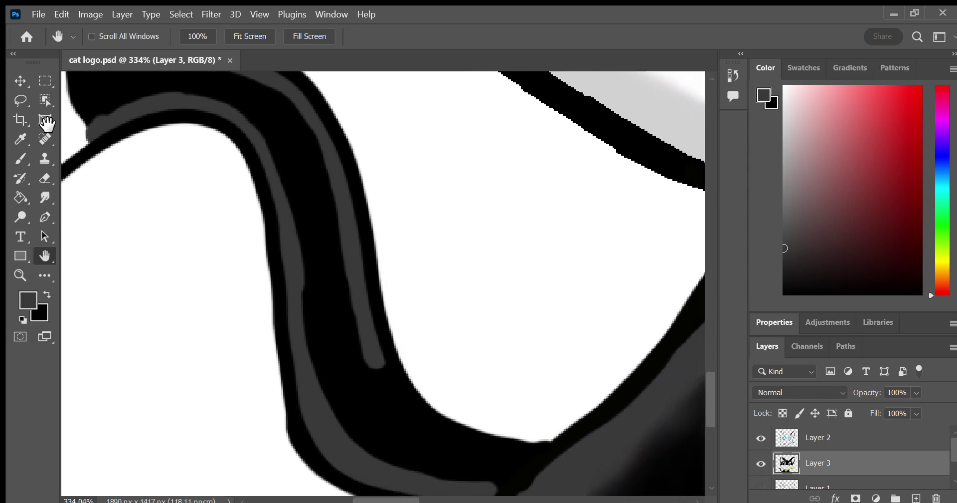
{"action": "mouse_move", "coordinate": [380, 365]}
{"action": "left_mouse_down"}
{"action": "mouse_move", "coordinate": [436, 427]}
{"action": "mouse_move", "coordinate": [561, 464]}
{"action": "left_mouse_up"}
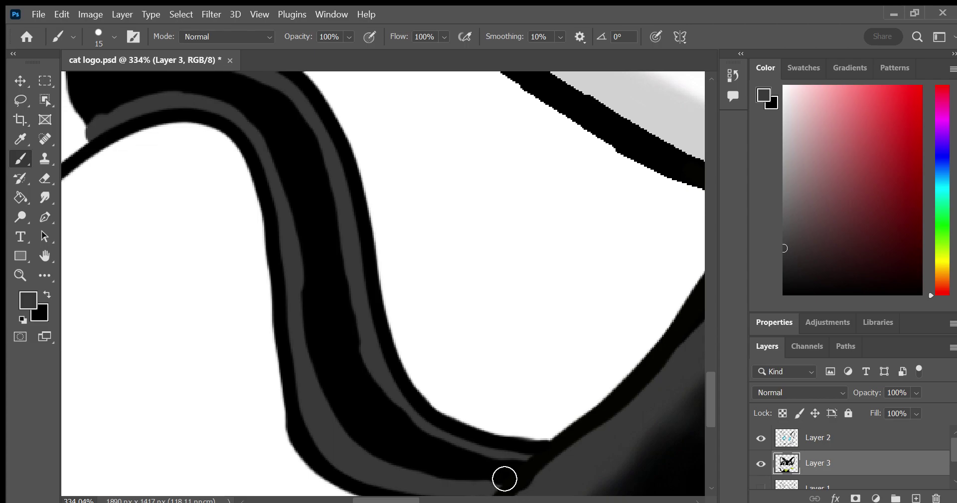
{"action": "left_click", "coordinate": [45, 197]}
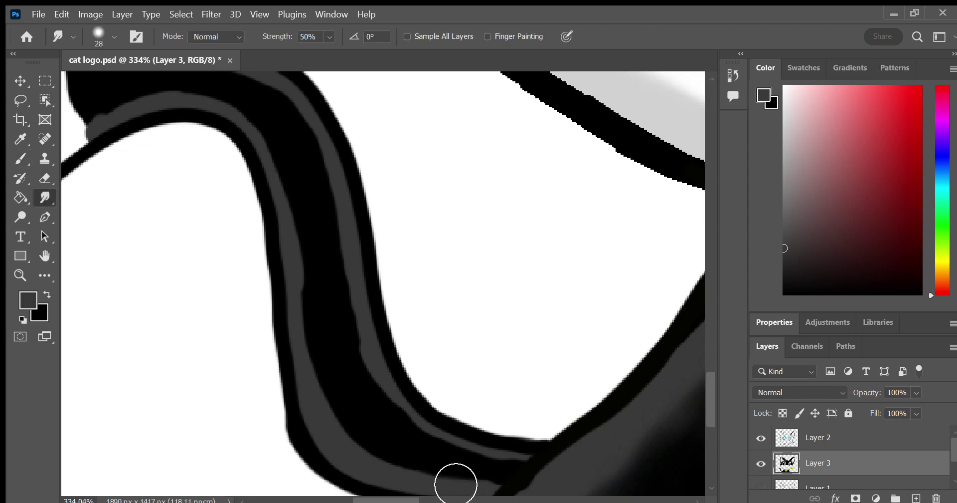
Smudge the grey highlight bands into the black along the curled tail
{"action": "mouse_move", "coordinate": [510, 491]}
{"action": "left_mouse_down"}
{"action": "mouse_move", "coordinate": [449, 489]}
{"action": "mouse_move", "coordinate": [393, 463]}
{"action": "mouse_move", "coordinate": [331, 382]}
{"action": "mouse_move", "coordinate": [323, 246]}
{"action": "mouse_move", "coordinate": [387, 387]}
{"action": "mouse_move", "coordinate": [534, 475]}
{"action": "mouse_move", "coordinate": [359, 419]}
{"action": "mouse_move", "coordinate": [383, 421]}
{"action": "mouse_move", "coordinate": [320, 383]}
{"action": "mouse_move", "coordinate": [312, 302]}
{"action": "mouse_move", "coordinate": [333, 284]}
{"action": "mouse_move", "coordinate": [330, 206]}
{"action": "mouse_move", "coordinate": [320, 248]}
{"action": "mouse_move", "coordinate": [325, 352]}
{"action": "mouse_move", "coordinate": [400, 474]}
{"action": "mouse_move", "coordinate": [448, 488]}
{"action": "mouse_move", "coordinate": [387, 363]}
{"action": "mouse_move", "coordinate": [352, 231]}
{"action": "mouse_move", "coordinate": [307, 182]}
{"action": "mouse_move", "coordinate": [283, 103]}
{"action": "mouse_move", "coordinate": [429, 432]}
{"action": "mouse_move", "coordinate": [393, 383]}
{"action": "mouse_move", "coordinate": [403, 395]}
{"action": "mouse_move", "coordinate": [307, 127]}
{"action": "mouse_move", "coordinate": [265, 86]}
{"action": "left_mouse_up"}
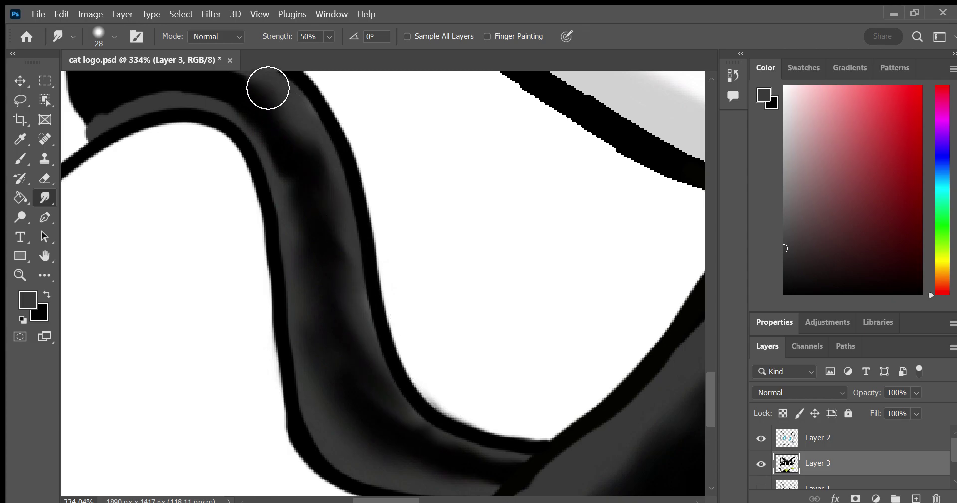
{"action": "key", "text": "h"}
{"action": "left_click_drag", "start_coordinate": [239, 246], "coordinate": [299, 381]}
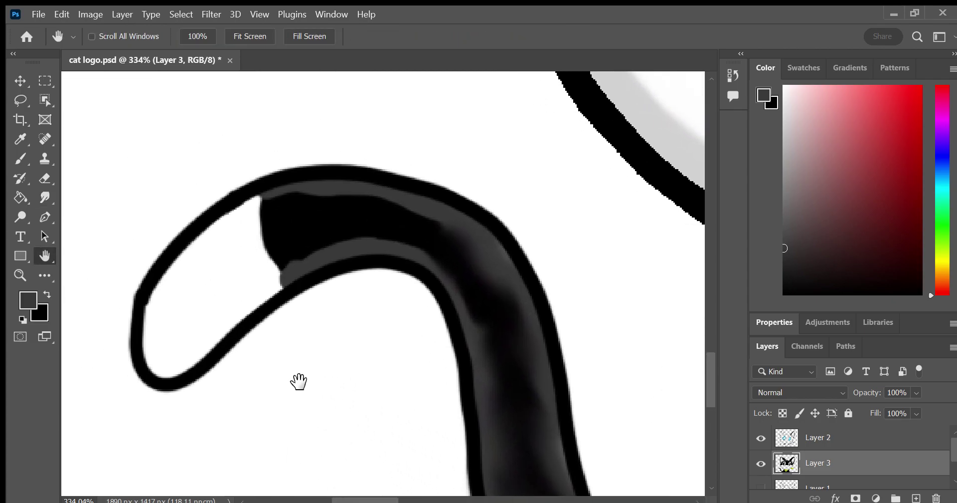
{"action": "left_click", "coordinate": [16, 270]}
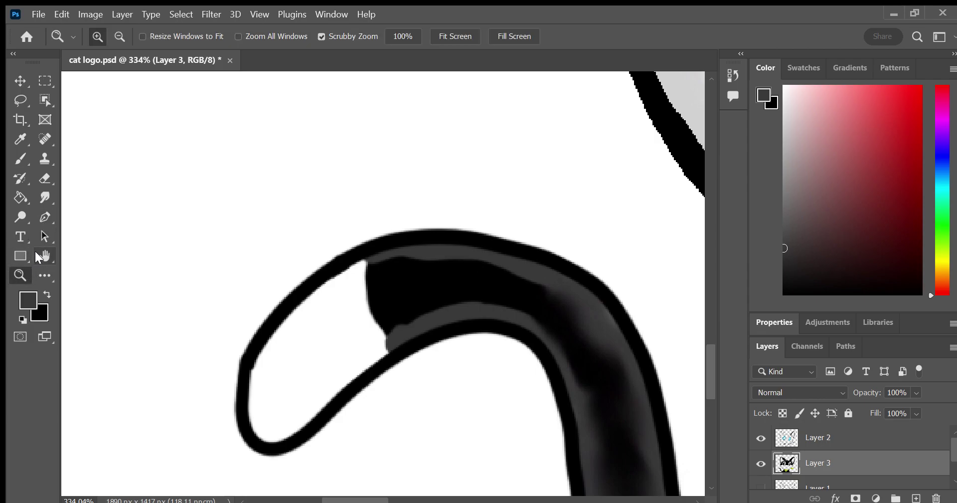
{"action": "left_click", "coordinate": [44, 198]}
{"action": "mouse_move", "coordinate": [516, 295]}
{"action": "left_mouse_down"}
{"action": "mouse_move", "coordinate": [607, 337]}
{"action": "mouse_move", "coordinate": [415, 280]}
{"action": "mouse_move", "coordinate": [509, 284]}
{"action": "mouse_move", "coordinate": [370, 288]}
{"action": "mouse_move", "coordinate": [374, 367]}
{"action": "mouse_move", "coordinate": [326, 384]}
{"action": "mouse_move", "coordinate": [406, 280]}
{"action": "mouse_move", "coordinate": [298, 366]}
{"action": "mouse_move", "coordinate": [414, 348]}
{"action": "mouse_move", "coordinate": [371, 329]}
{"action": "mouse_move", "coordinate": [295, 376]}
{"action": "mouse_move", "coordinate": [410, 280]}
{"action": "mouse_move", "coordinate": [404, 312]}
{"action": "mouse_move", "coordinate": [346, 320]}
{"action": "mouse_move", "coordinate": [361, 331]}
{"action": "mouse_move", "coordinate": [378, 276]}
{"action": "mouse_move", "coordinate": [359, 298]}
{"action": "mouse_move", "coordinate": [359, 335]}
{"action": "mouse_move", "coordinate": [284, 399]}
{"action": "mouse_move", "coordinate": [284, 420]}
{"action": "mouse_move", "coordinate": [359, 357]}
{"action": "mouse_move", "coordinate": [284, 366]}
{"action": "mouse_move", "coordinate": [346, 329]}
{"action": "mouse_move", "coordinate": [402, 344]}
{"action": "mouse_move", "coordinate": [355, 320]}
{"action": "mouse_move", "coordinate": [304, 340]}
{"action": "mouse_move", "coordinate": [374, 291]}
{"action": "mouse_move", "coordinate": [306, 391]}
{"action": "mouse_move", "coordinate": [291, 398]}
{"action": "mouse_move", "coordinate": [346, 366]}
{"action": "mouse_move", "coordinate": [389, 361]}
{"action": "mouse_move", "coordinate": [293, 355]}
{"action": "mouse_move", "coordinate": [376, 321]}
{"action": "mouse_move", "coordinate": [321, 325]}
{"action": "mouse_move", "coordinate": [305, 366]}
{"action": "mouse_move", "coordinate": [335, 374]}
{"action": "mouse_move", "coordinate": [342, 404]}
{"action": "mouse_move", "coordinate": [368, 414]}
{"action": "left_mouse_up"}
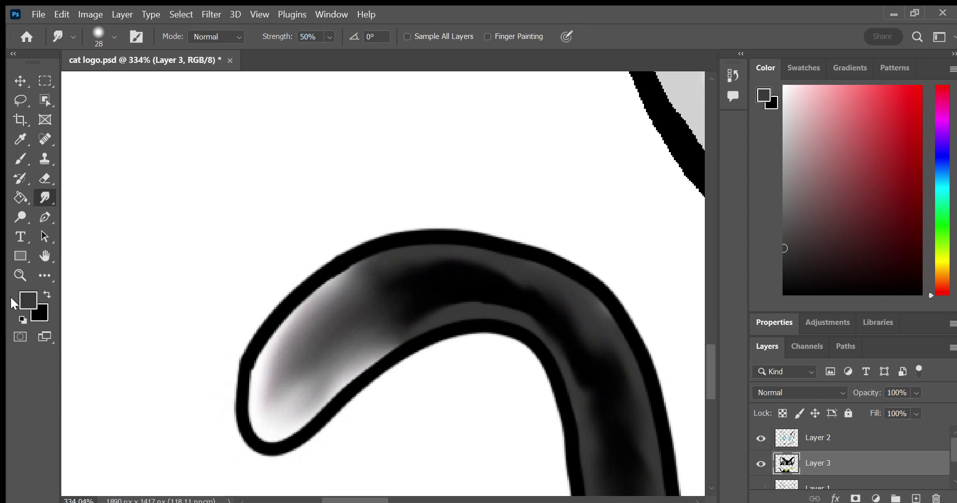
Undo three smudge strokes, re-smudge the tail tip, and zoom out to 63.3%
{"action": "key", "text": "ctrl+z"}
{"action": "key", "text": "ctrl+z"}
{"action": "key", "text": "ctrl+z"}
{"action": "key", "text": "ctrl+z"}
{"action": "key", "text": "ctrl+z"}
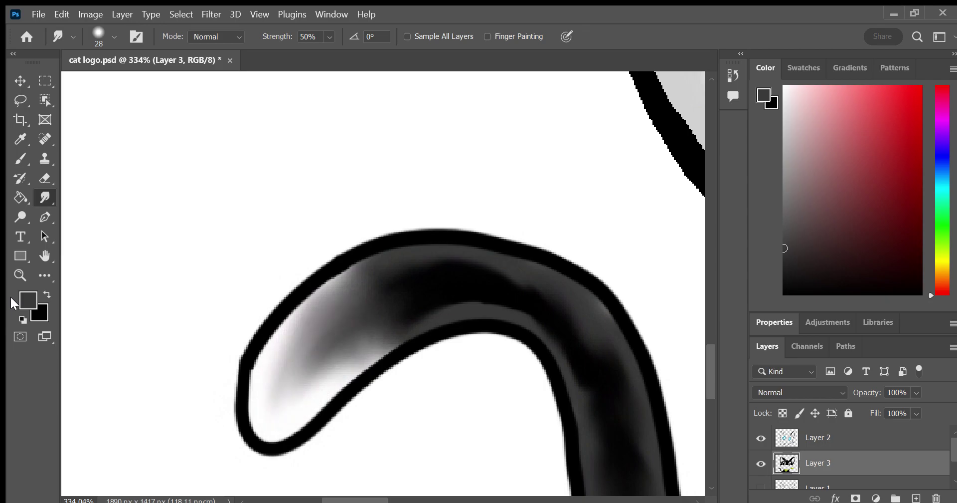
{"action": "key", "text": "ctrl+z"}
{"action": "key", "text": "ctrl+z"}
{"action": "key", "text": "ctrl+z"}
{"action": "key", "text": "ctrl+z"}
{"action": "key", "text": "ctrl+z"}
{"action": "key", "text": "ctrl+z"}
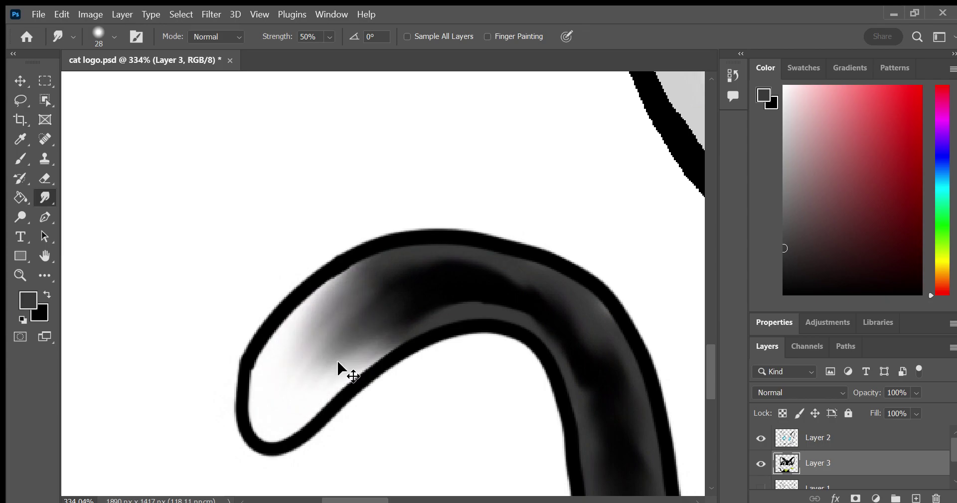
{"action": "key", "text": "ctrl+z"}
{"action": "key", "text": "ctrl+z"}
{"action": "key", "text": "ctrl+z"}
{"action": "key", "text": "ctrl+z"}
{"action": "key", "text": "ctrl+z"}
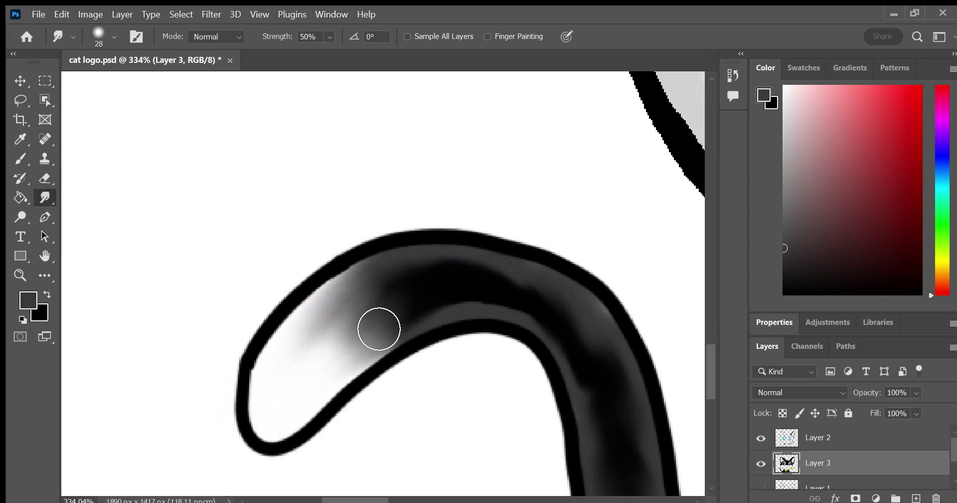
{"action": "left_click_drag", "start_coordinate": [379, 328], "coordinate": [366, 384]}
{"action": "left_click", "coordinate": [20, 275]}
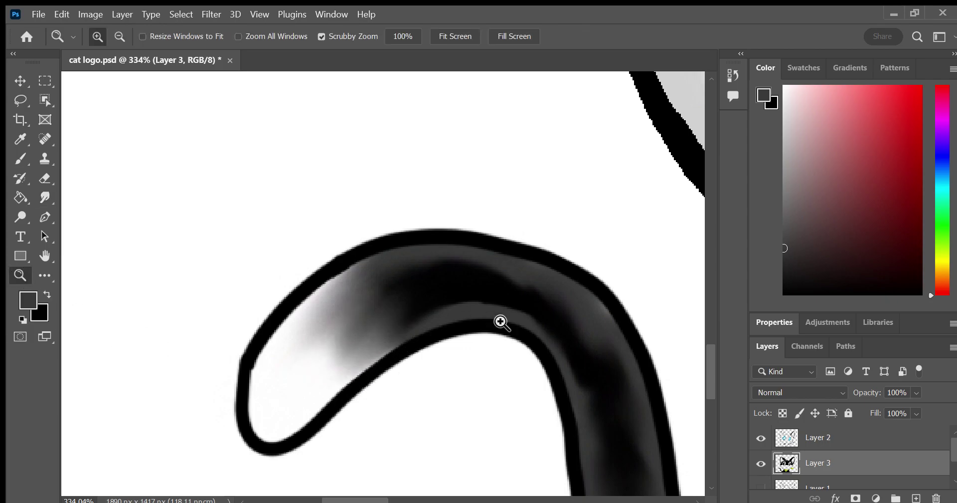
{"action": "left_click_drag", "start_coordinate": [500, 321], "coordinate": [420, 378]}
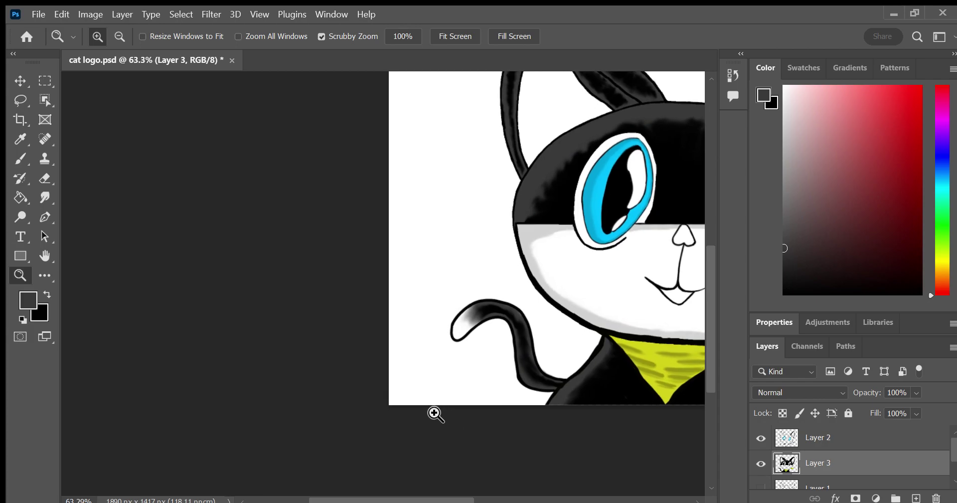
Pan to frame the whole cat and set black as the brush colour
{"action": "key", "text": "h"}
{"action": "mouse_move", "coordinate": [267, 368]}
{"action": "left_mouse_down"}
{"action": "mouse_move", "coordinate": [145, 388]}
{"action": "mouse_move", "coordinate": [125, 455]}
{"action": "left_mouse_up"}
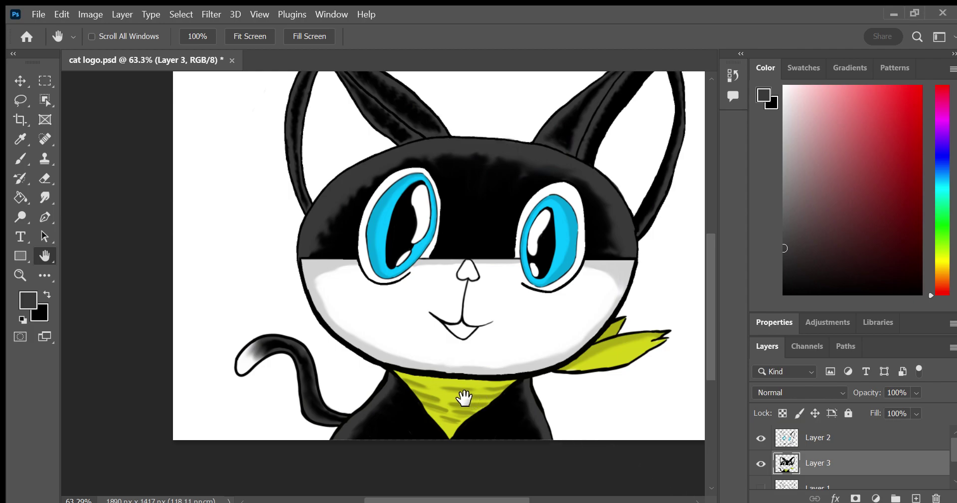
{"action": "left_click_drag", "start_coordinate": [423, 383], "coordinate": [355, 458]}
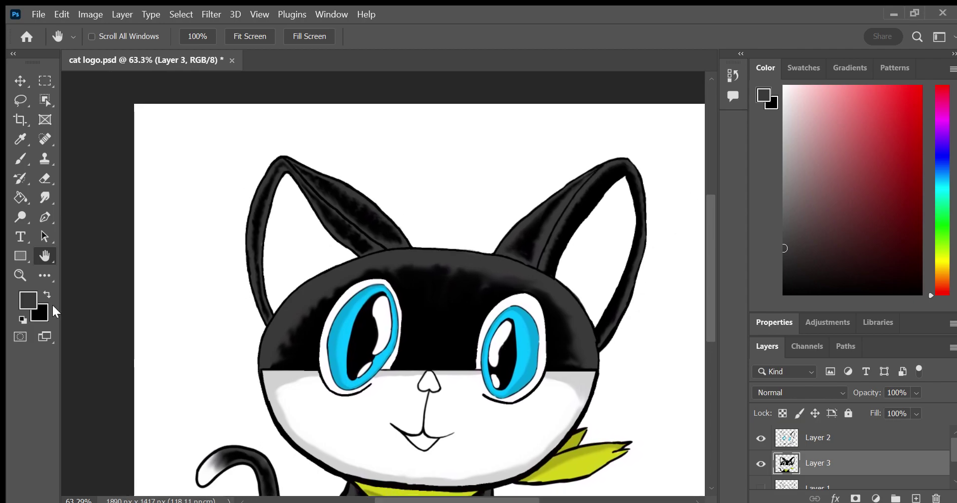
{"action": "left_click", "coordinate": [45, 291]}
{"action": "key", "text": "b"}
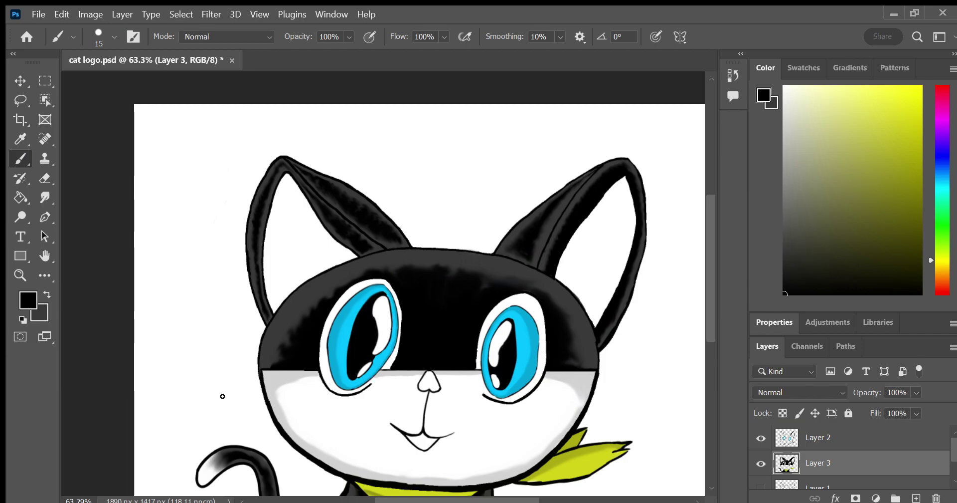
{"action": "scroll", "coordinate": [944, 478], "scroll_direction": "down", "scroll_amount": 2}
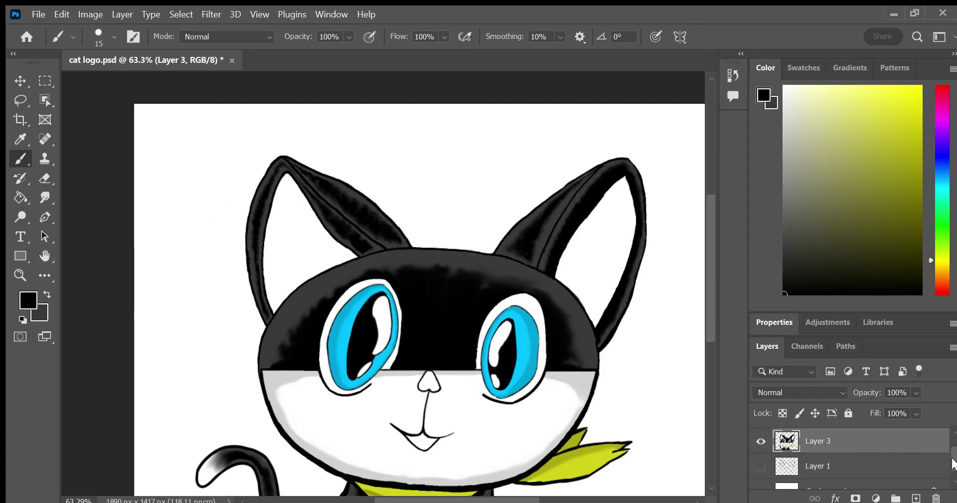
Mix a near-black painting colour for the Background layer and undo a test stroke
{"action": "left_click", "coordinate": [867, 472]}
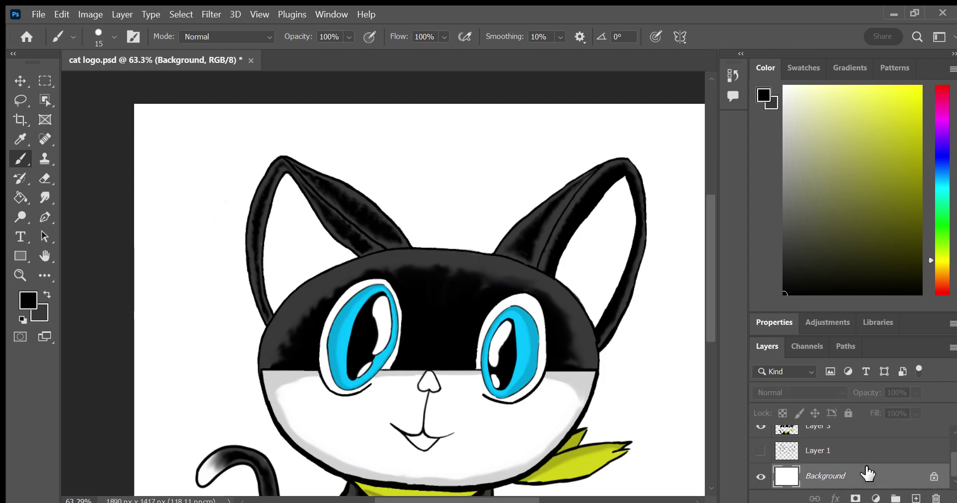
{"action": "left_click", "coordinate": [45, 295]}
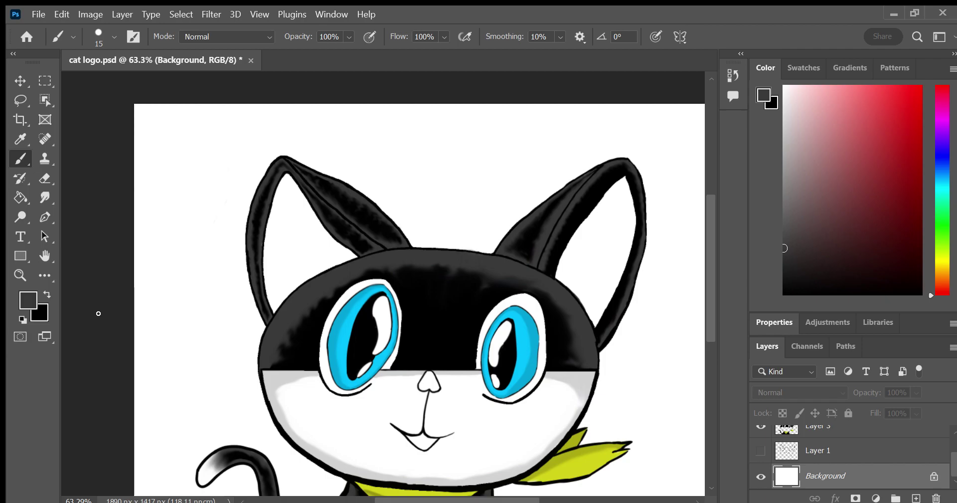
{"action": "left_click_drag", "start_coordinate": [946, 173], "coordinate": [942, 98]}
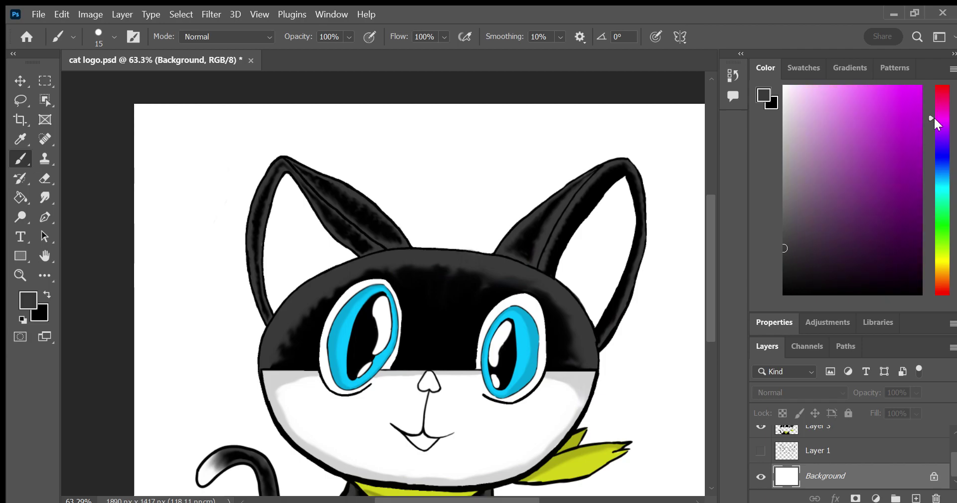
{"action": "left_click_drag", "start_coordinate": [787, 308], "coordinate": [791, 229]}
{"action": "mouse_move", "coordinate": [777, 248]}
{"action": "left_mouse_down"}
{"action": "mouse_move", "coordinate": [771, 277]}
{"action": "mouse_move", "coordinate": [761, 266]}
{"action": "left_mouse_up"}
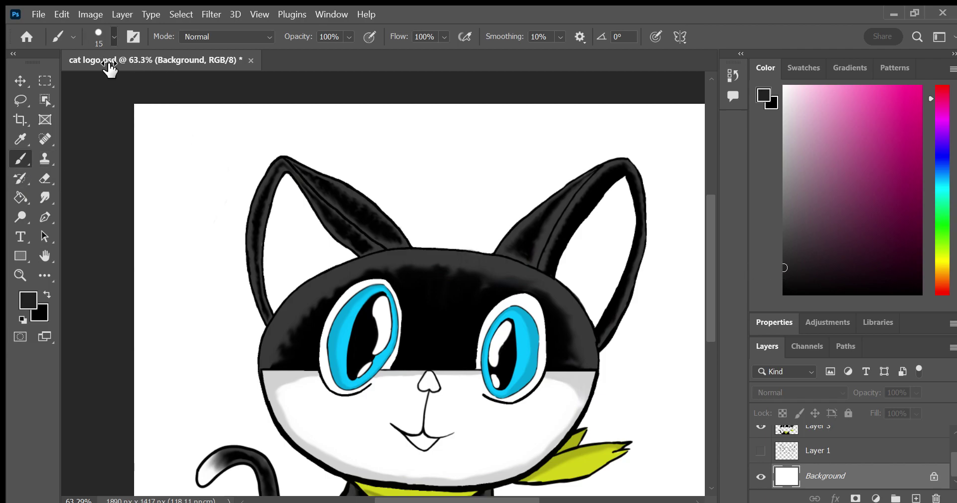
{"action": "mouse_move", "coordinate": [185, 371]}
{"action": "left_mouse_down"}
{"action": "mouse_move", "coordinate": [130, 259]}
{"action": "mouse_move", "coordinate": [300, 149]}
{"action": "mouse_move", "coordinate": [351, 152]}
{"action": "mouse_move", "coordinate": [196, 303]}
{"action": "mouse_move", "coordinate": [377, 143]}
{"action": "left_mouse_up"}
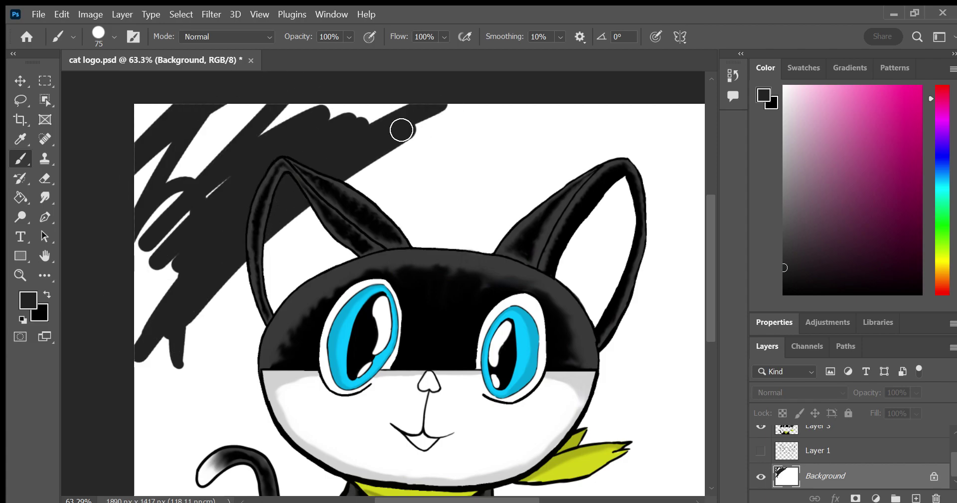
{"action": "key", "text": "ctrl+z"}
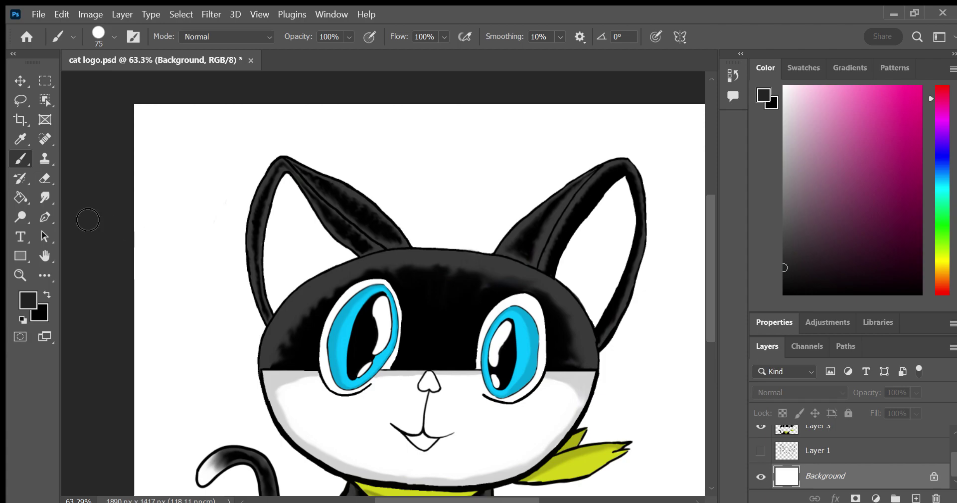
Try a dark Paint Bucket fill in the left ear on Layer 2, then undo it
{"action": "key", "text": "g"}
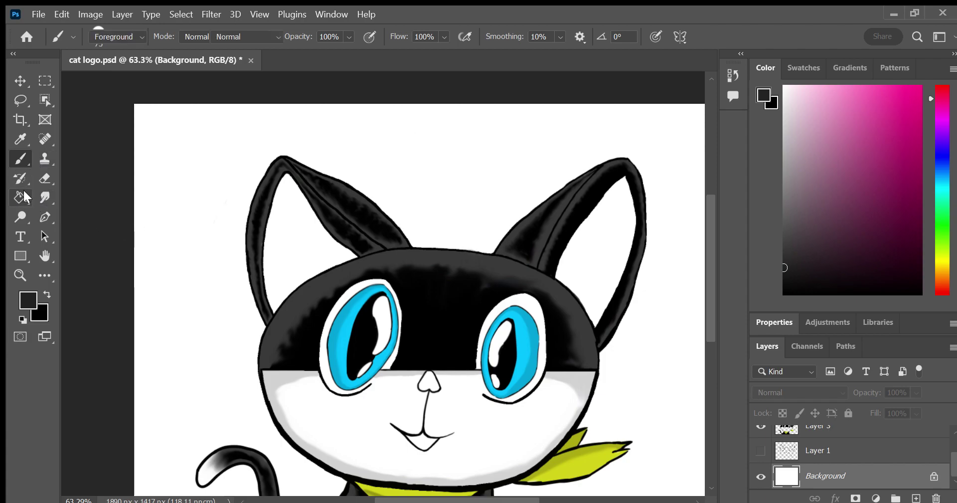
{"action": "key", "text": "i"}
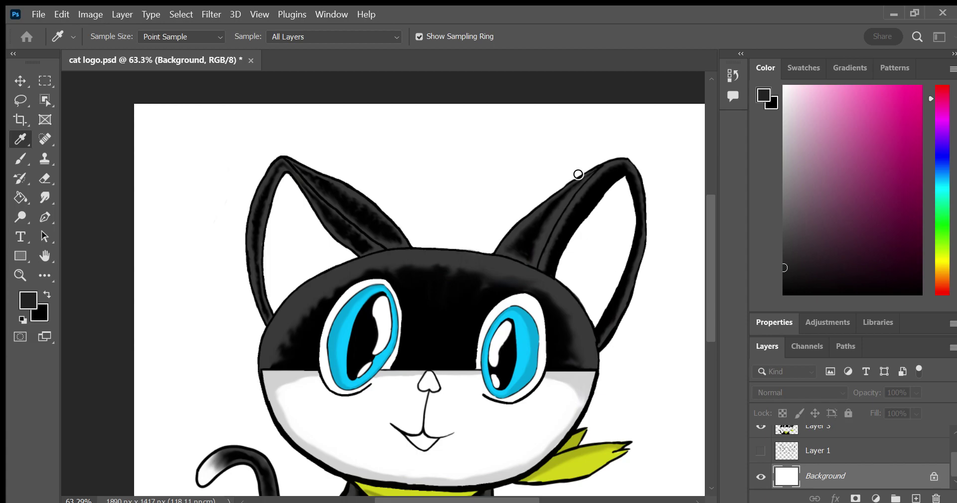
{"action": "key", "text": "g"}
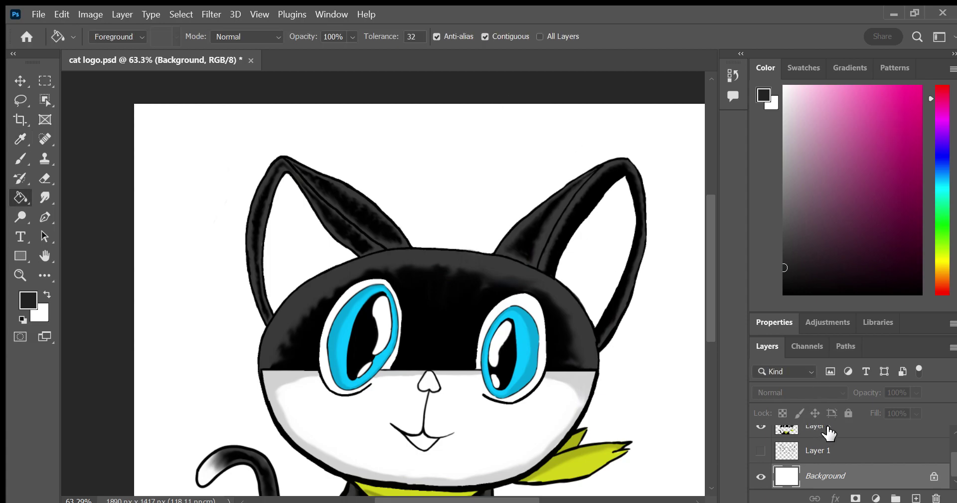
{"action": "left_click", "coordinate": [829, 432]}
{"action": "left_click", "coordinate": [850, 463]}
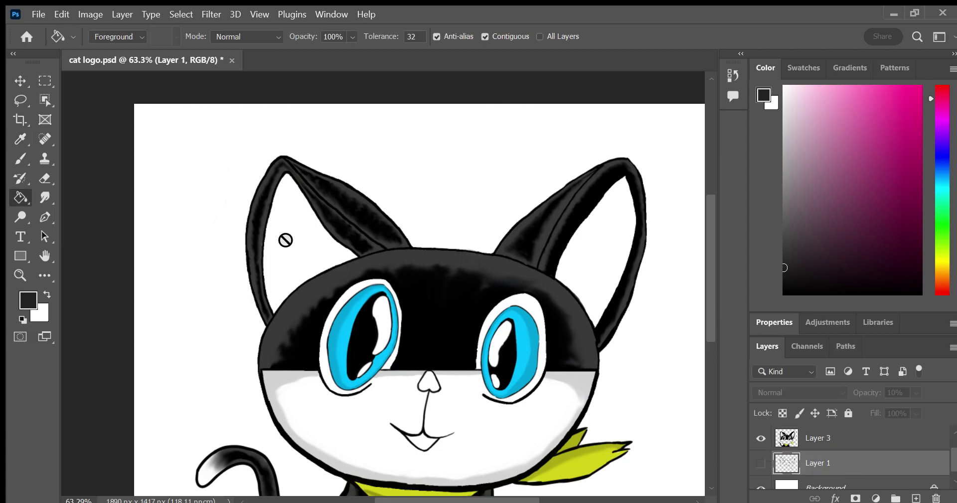
{"action": "left_click", "coordinate": [766, 467]}
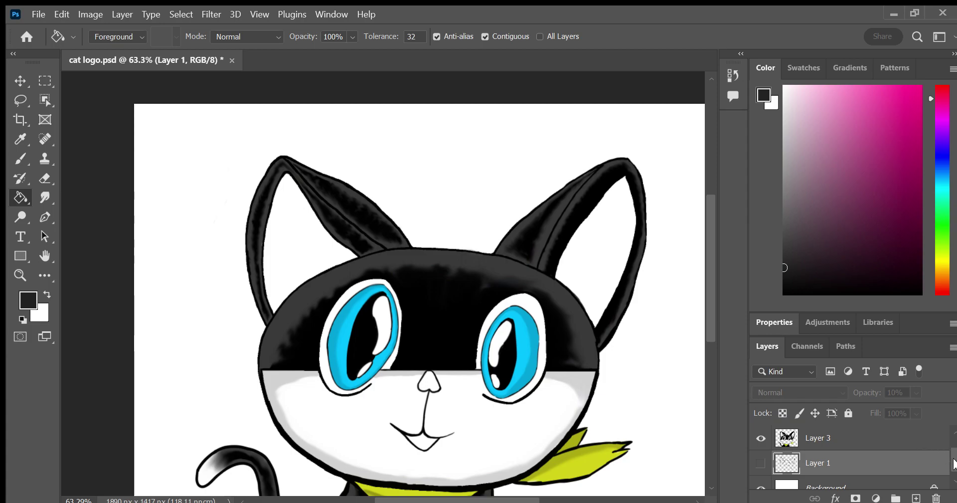
{"action": "scroll", "coordinate": [949, 448], "scroll_direction": "up", "scroll_amount": 1}
{"action": "left_click", "coordinate": [893, 443]}
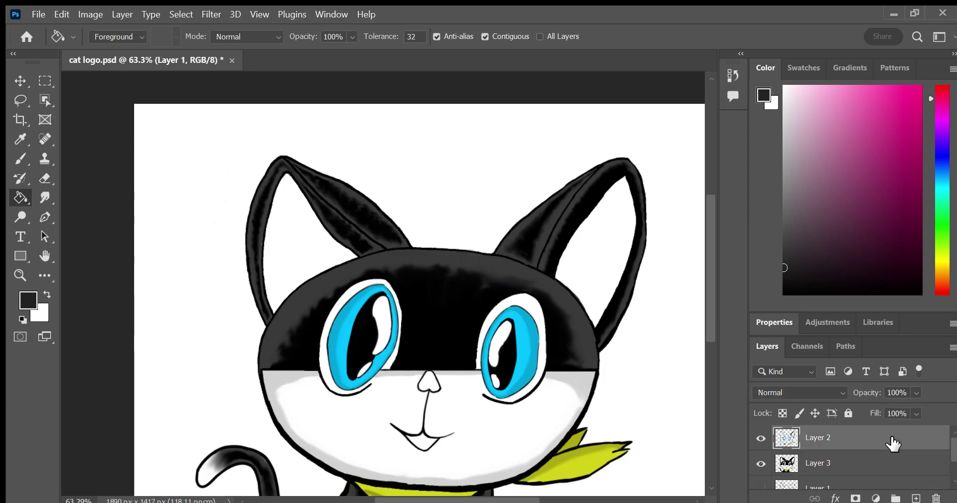
{"action": "left_click", "coordinate": [294, 244]}
{"action": "key", "text": "ctrl+z"}
Brush dark paint around the cat on the Background layer, then undo it all
{"action": "left_click", "coordinate": [47, 294]}
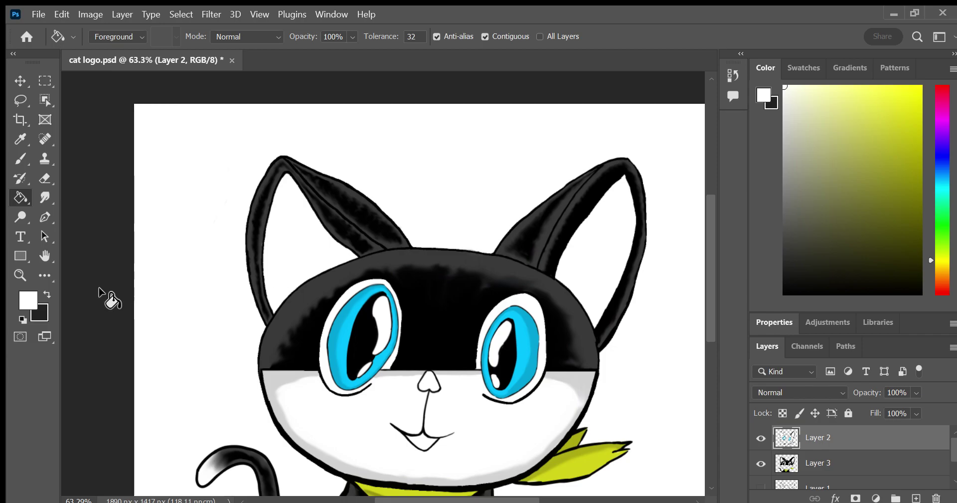
{"action": "key", "text": "i"}
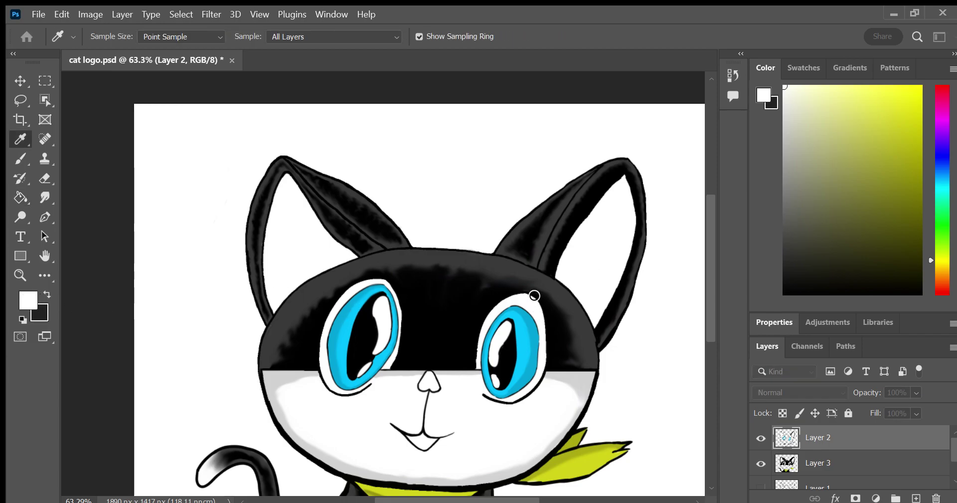
{"action": "key", "text": "g"}
{"action": "left_click_drag", "start_coordinate": [948, 444], "coordinate": [952, 473]}
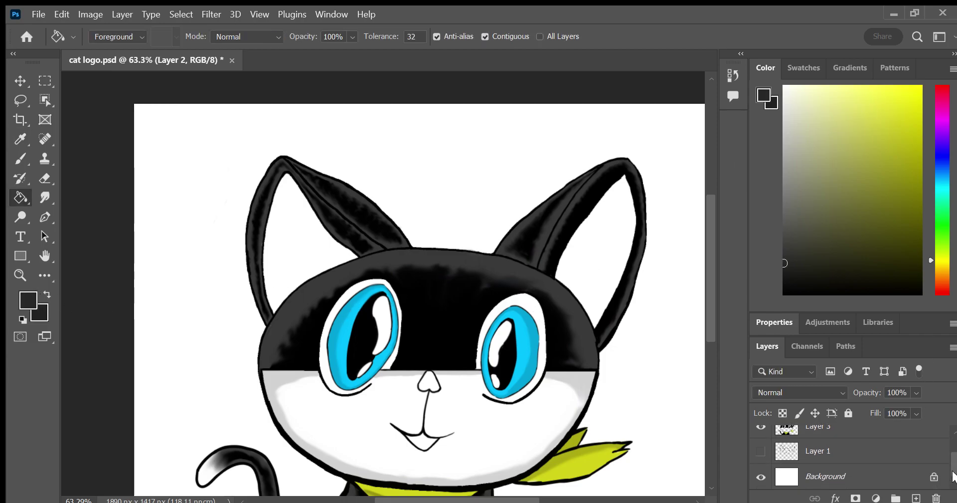
{"action": "left_click", "coordinate": [874, 475]}
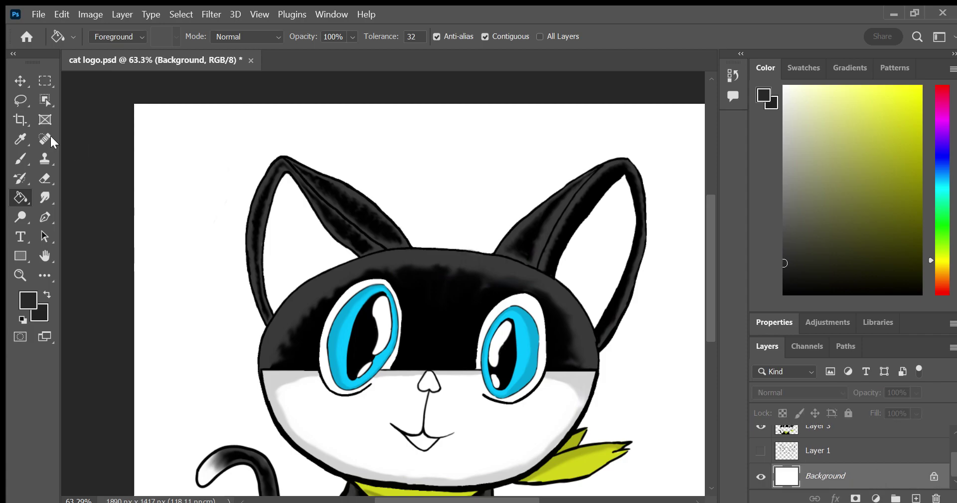
{"action": "left_click", "coordinate": [22, 150]}
{"action": "mouse_move", "coordinate": [160, 113]}
{"action": "left_mouse_down"}
{"action": "mouse_move", "coordinate": [200, 116]}
{"action": "mouse_move", "coordinate": [261, 66]}
{"action": "mouse_move", "coordinate": [250, 122]}
{"action": "mouse_move", "coordinate": [66, 310]}
{"action": "mouse_move", "coordinate": [487, 73]}
{"action": "mouse_move", "coordinate": [564, 95]}
{"action": "mouse_move", "coordinate": [552, 94]}
{"action": "left_mouse_up"}
{"action": "mouse_move", "coordinate": [667, 83]}
{"action": "left_mouse_down"}
{"action": "mouse_move", "coordinate": [688, 99]}
{"action": "mouse_move", "coordinate": [559, 135]}
{"action": "mouse_move", "coordinate": [368, 212]}
{"action": "mouse_move", "coordinate": [169, 346]}
{"action": "mouse_move", "coordinate": [85, 445]}
{"action": "mouse_move", "coordinate": [117, 381]}
{"action": "mouse_move", "coordinate": [348, 267]}
{"action": "mouse_move", "coordinate": [643, 201]}
{"action": "mouse_move", "coordinate": [622, 188]}
{"action": "mouse_move", "coordinate": [689, 180]}
{"action": "left_mouse_up"}
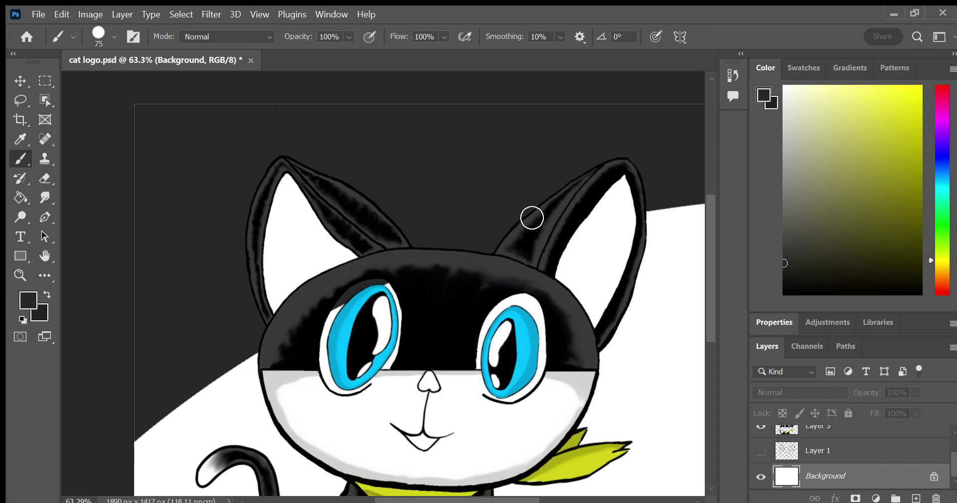
{"action": "mouse_move", "coordinate": [519, 299]}
{"action": "left_mouse_down"}
{"action": "mouse_move", "coordinate": [553, 316]}
{"action": "mouse_move", "coordinate": [558, 287]}
{"action": "left_mouse_up"}
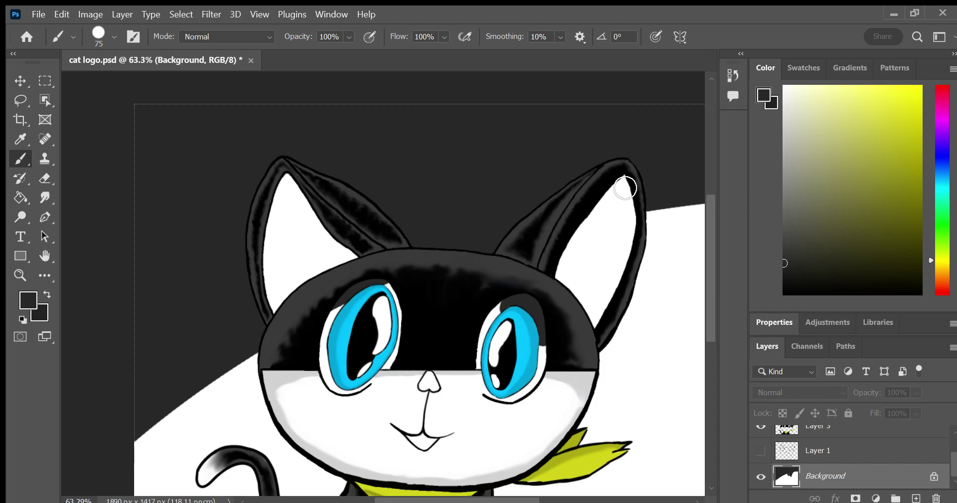
{"action": "key", "text": "ctrl+z"}
{"action": "key", "text": "ctrl+z"}
{"action": "key", "text": "ctrl+z"}
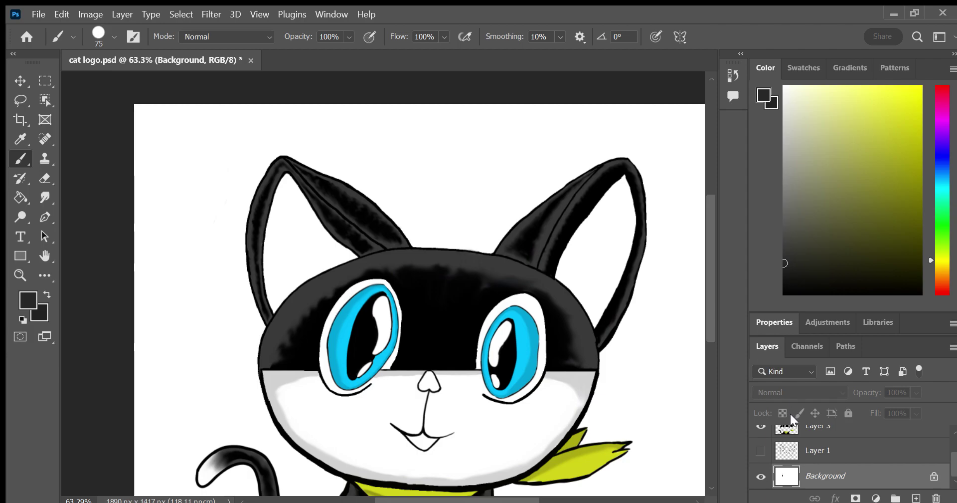
With Layer 3 hidden, paint a trial dark stroke beside the left eye and undo it
{"action": "left_click", "coordinate": [760, 425]}
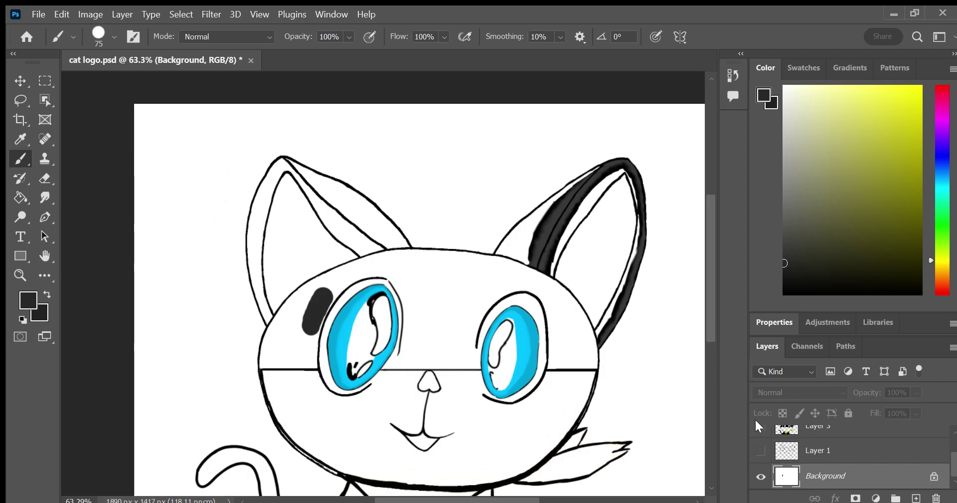
{"action": "mouse_move", "coordinate": [322, 309]}
{"action": "left_mouse_down"}
{"action": "mouse_move", "coordinate": [316, 335]}
{"action": "mouse_move", "coordinate": [329, 407]}
{"action": "mouse_move", "coordinate": [344, 413]}
{"action": "mouse_move", "coordinate": [388, 397]}
{"action": "mouse_move", "coordinate": [421, 352]}
{"action": "left_mouse_up"}
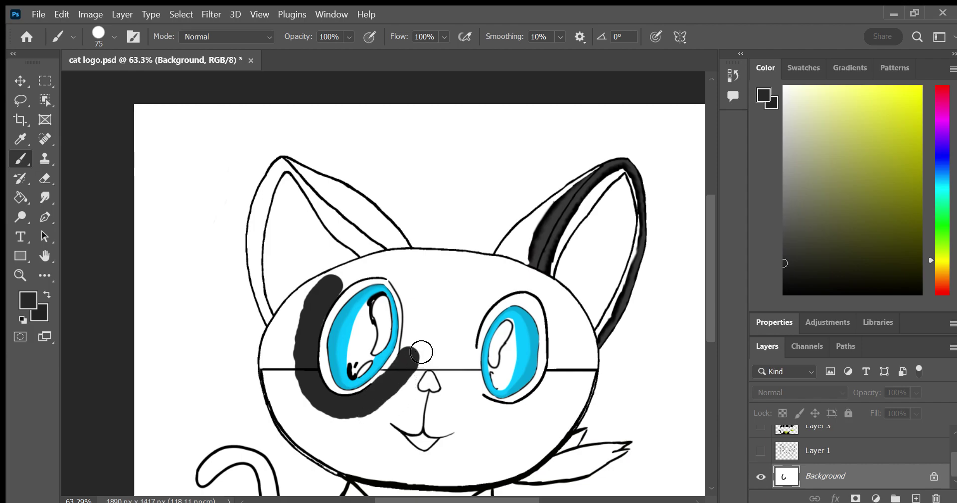
{"action": "left_click", "coordinate": [762, 430]}
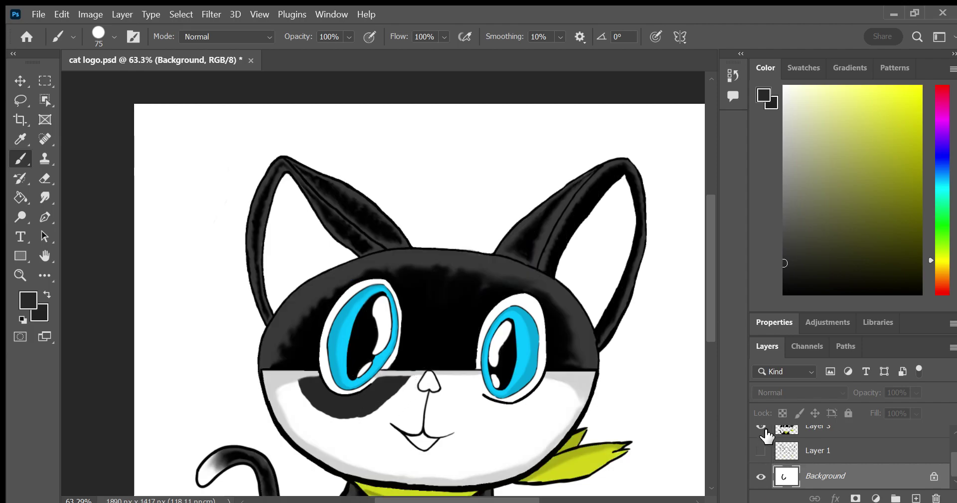
{"action": "left_click", "coordinate": [765, 430]}
{"action": "left_click", "coordinate": [763, 428]}
{"action": "key", "text": "ctrl+z"}
{"action": "left_click", "coordinate": [762, 429]}
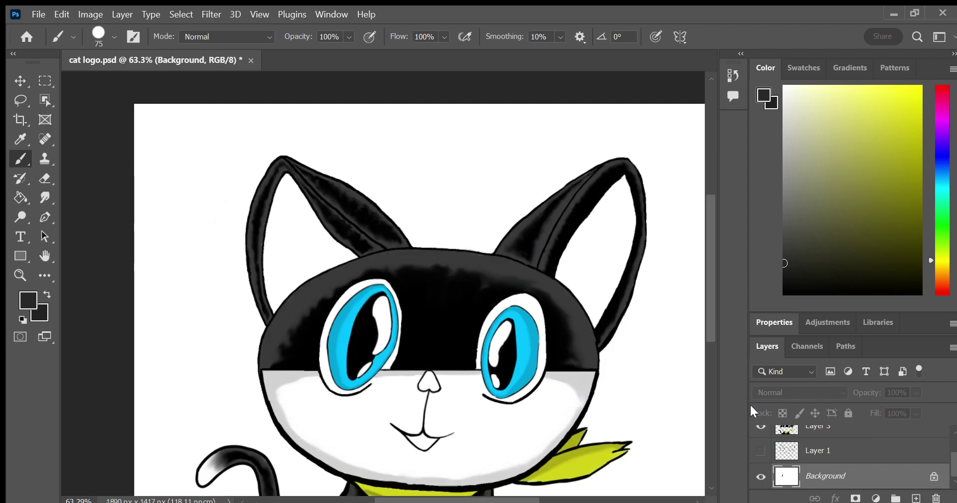
{"action": "left_click", "coordinate": [768, 428]}
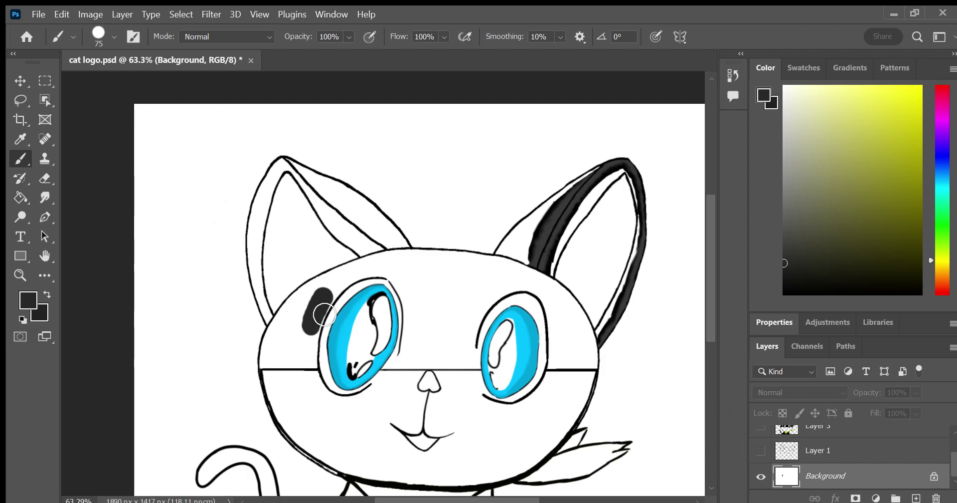
Paint dark grey around the left eye, up the forehead and down to the nose line
{"action": "left_click_drag", "start_coordinate": [325, 315], "coordinate": [315, 361]}
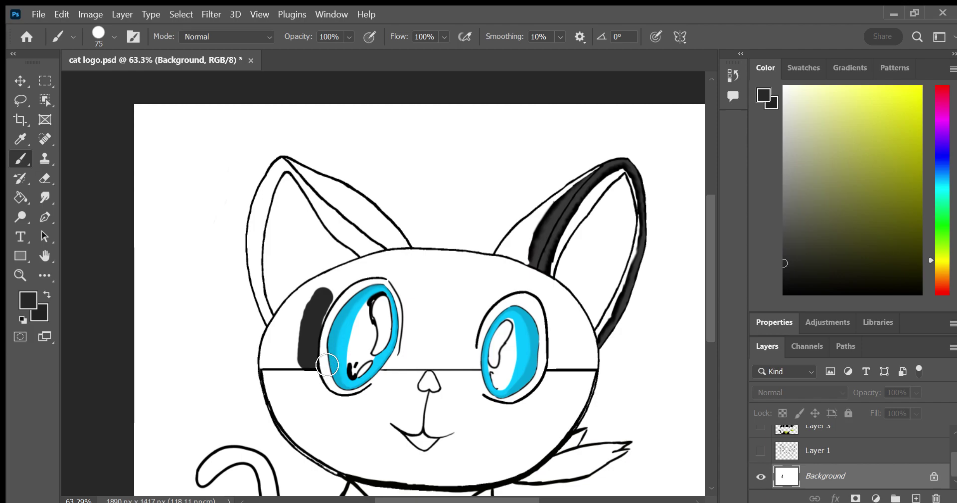
{"action": "left_click_drag", "start_coordinate": [287, 355], "coordinate": [283, 364]}
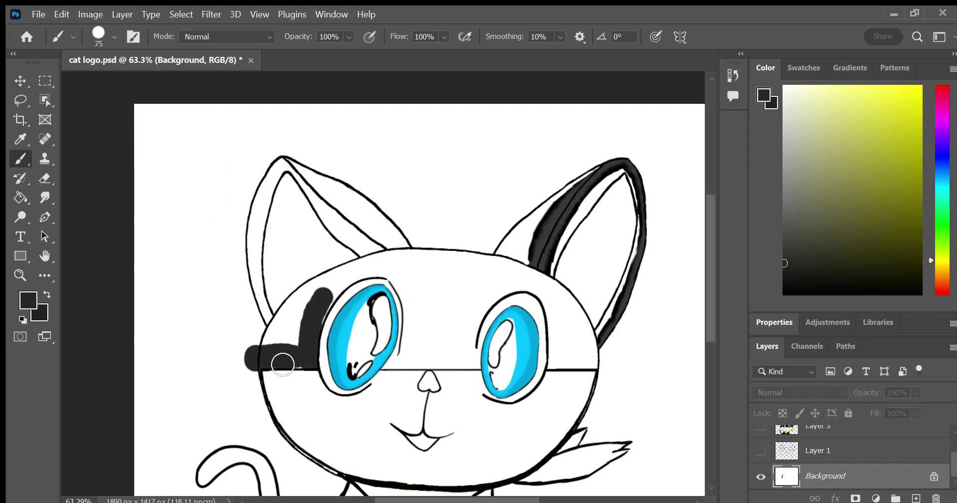
{"action": "left_click_drag", "start_coordinate": [326, 304], "coordinate": [352, 280]}
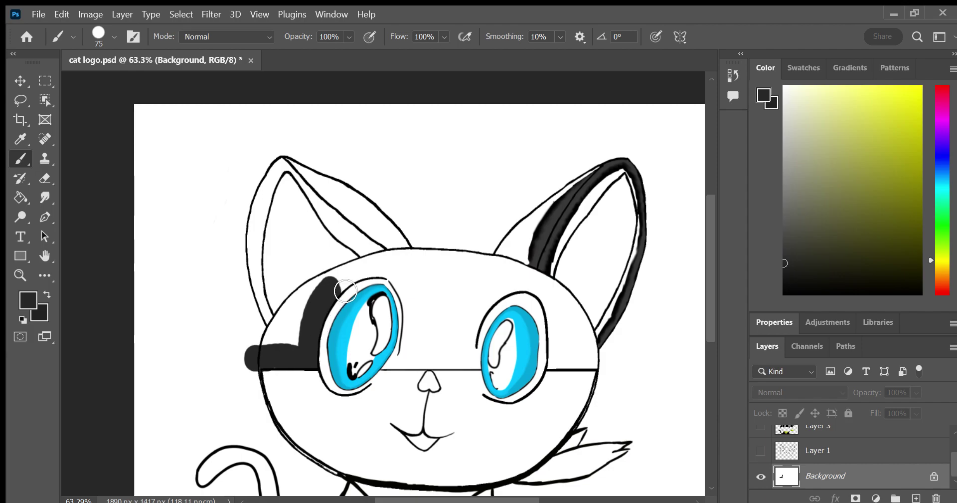
{"action": "key", "text": "ctrl+z"}
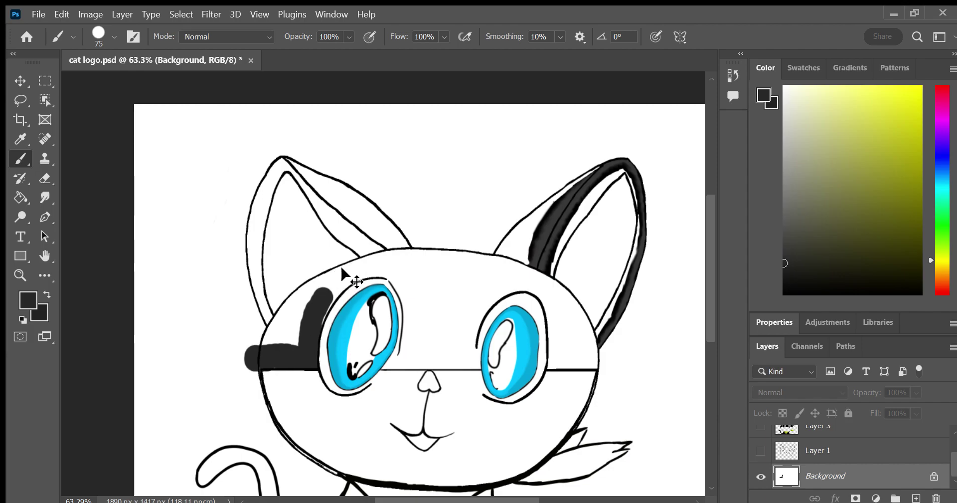
{"action": "left_click_drag", "start_coordinate": [322, 309], "coordinate": [355, 269]}
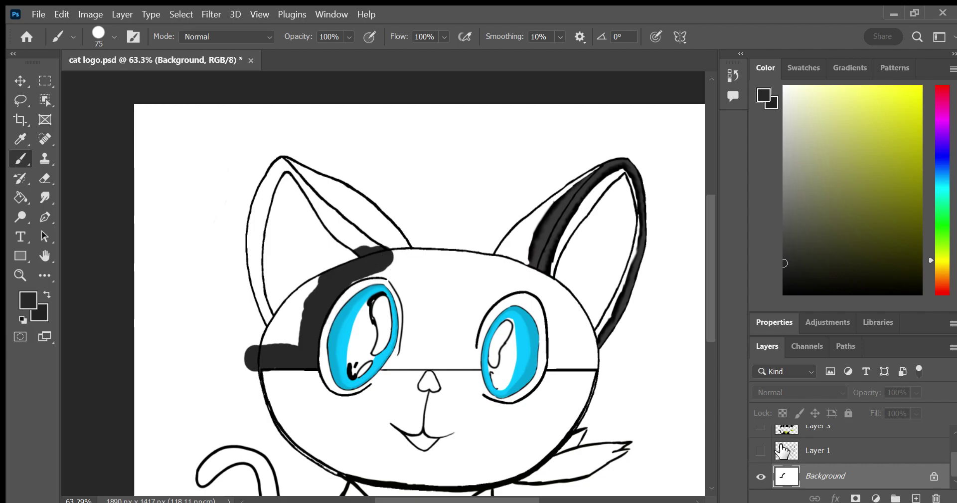
{"action": "left_click", "coordinate": [761, 427]}
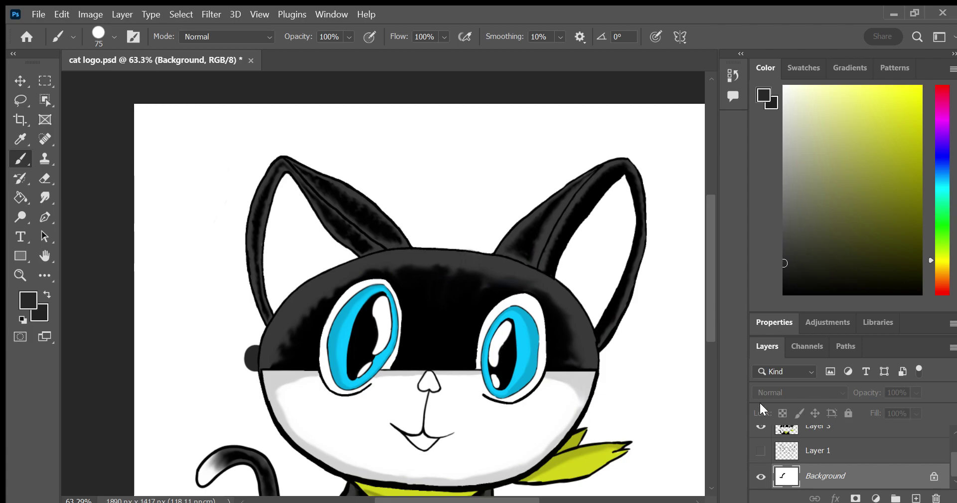
{"action": "left_click", "coordinate": [761, 427]}
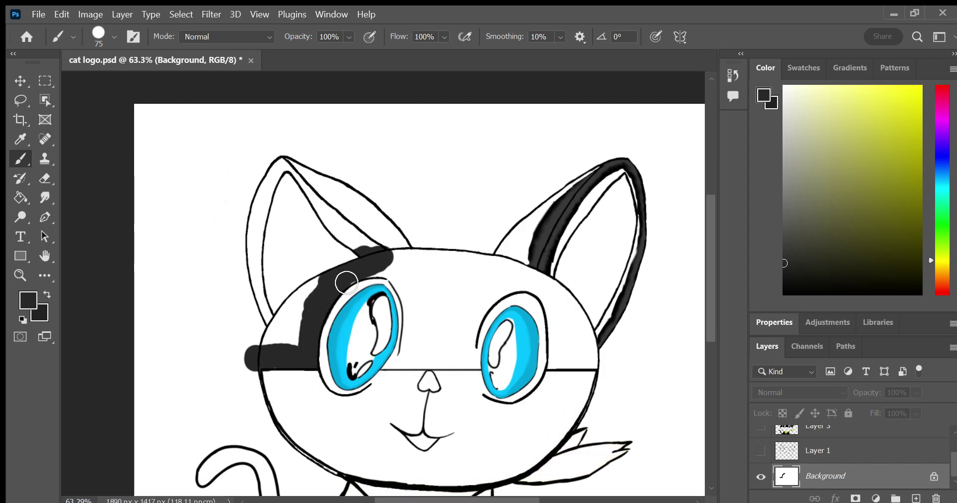
{"action": "mouse_move", "coordinate": [346, 282]}
{"action": "left_mouse_down"}
{"action": "mouse_move", "coordinate": [401, 285]}
{"action": "mouse_move", "coordinate": [419, 301]}
{"action": "mouse_move", "coordinate": [412, 288]}
{"action": "mouse_move", "coordinate": [443, 314]}
{"action": "left_mouse_up"}
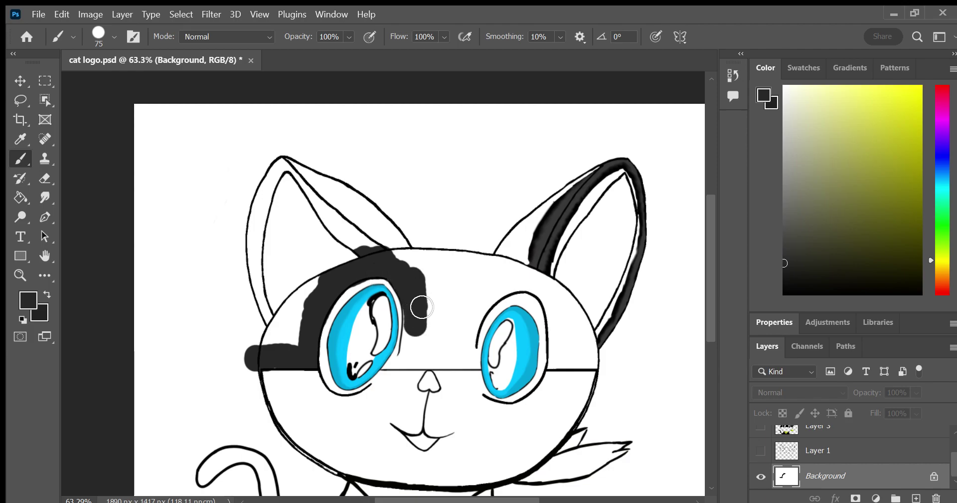
{"action": "key", "text": "ctrl+z"}
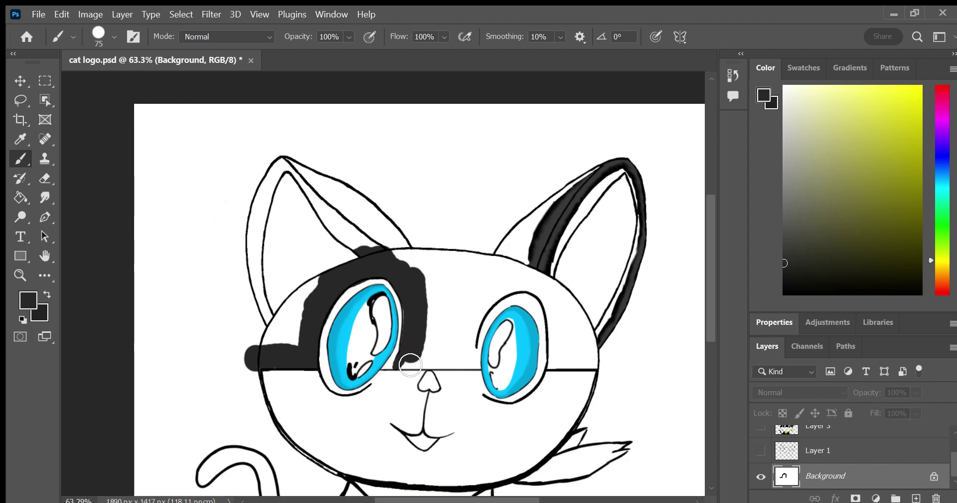
{"action": "left_click", "coordinate": [761, 428]}
{"action": "mouse_move", "coordinate": [427, 356]}
{"action": "left_mouse_down"}
{"action": "mouse_move", "coordinate": [446, 368]}
{"action": "mouse_move", "coordinate": [479, 334]}
{"action": "left_mouse_up"}
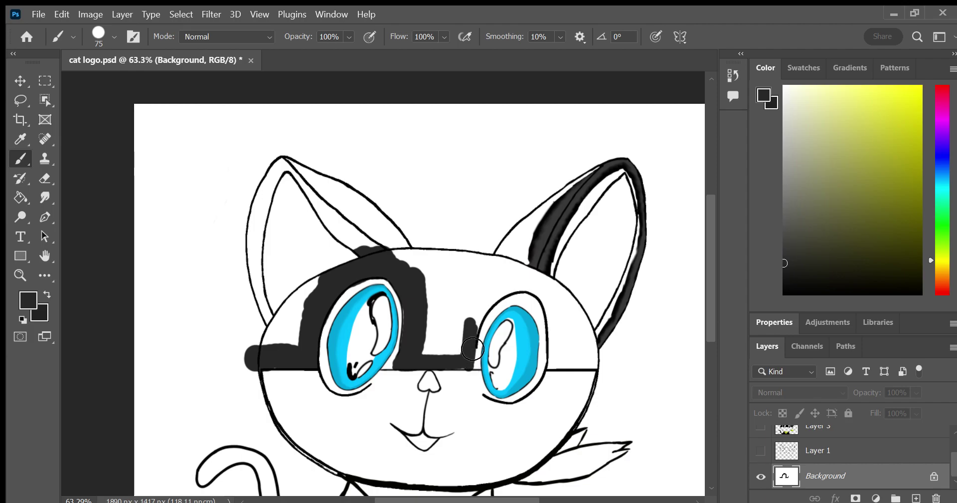
Paint dark grey between the eyes, around the cheeks and above the tail curl, then show Layer 3
{"action": "mouse_move", "coordinate": [449, 329]}
{"action": "left_mouse_down"}
{"action": "mouse_move", "coordinate": [540, 287]}
{"action": "mouse_move", "coordinate": [565, 363]}
{"action": "mouse_move", "coordinate": [600, 368]}
{"action": "mouse_move", "coordinate": [594, 344]}
{"action": "left_mouse_up"}
{"action": "mouse_move", "coordinate": [280, 349]}
{"action": "left_mouse_down"}
{"action": "mouse_move", "coordinate": [344, 283]}
{"action": "mouse_move", "coordinate": [464, 258]}
{"action": "mouse_move", "coordinate": [443, 272]}
{"action": "mouse_move", "coordinate": [488, 265]}
{"action": "mouse_move", "coordinate": [521, 275]}
{"action": "mouse_move", "coordinate": [585, 317]}
{"action": "mouse_move", "coordinate": [584, 342]}
{"action": "mouse_move", "coordinate": [622, 368]}
{"action": "mouse_move", "coordinate": [598, 433]}
{"action": "mouse_move", "coordinate": [558, 478]}
{"action": "mouse_move", "coordinate": [522, 494]}
{"action": "mouse_move", "coordinate": [631, 367]}
{"action": "mouse_move", "coordinate": [623, 324]}
{"action": "mouse_move", "coordinate": [653, 254]}
{"action": "mouse_move", "coordinate": [638, 170]}
{"action": "mouse_move", "coordinate": [579, 182]}
{"action": "mouse_move", "coordinate": [496, 235]}
{"action": "mouse_move", "coordinate": [443, 234]}
{"action": "mouse_move", "coordinate": [262, 162]}
{"action": "mouse_move", "coordinate": [242, 289]}
{"action": "mouse_move", "coordinate": [251, 389]}
{"action": "mouse_move", "coordinate": [299, 466]}
{"action": "mouse_move", "coordinate": [333, 490]}
{"action": "mouse_move", "coordinate": [347, 486]}
{"action": "mouse_move", "coordinate": [332, 487]}
{"action": "left_mouse_up"}
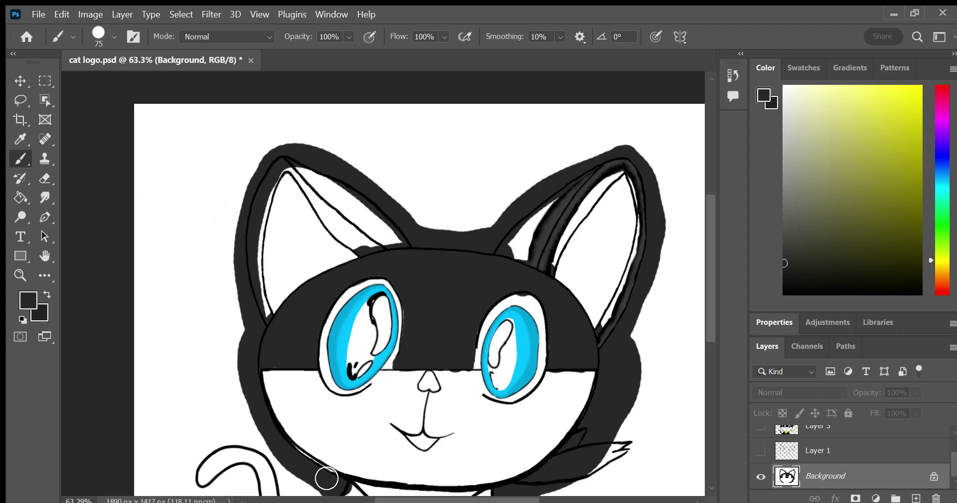
{"action": "mouse_move", "coordinate": [212, 434]}
{"action": "left_mouse_down"}
{"action": "mouse_move", "coordinate": [182, 464]}
{"action": "mouse_move", "coordinate": [235, 428]}
{"action": "mouse_move", "coordinate": [235, 438]}
{"action": "mouse_move", "coordinate": [182, 471]}
{"action": "mouse_move", "coordinate": [209, 448]}
{"action": "mouse_move", "coordinate": [182, 487]}
{"action": "mouse_move", "coordinate": [252, 478]}
{"action": "left_mouse_up"}
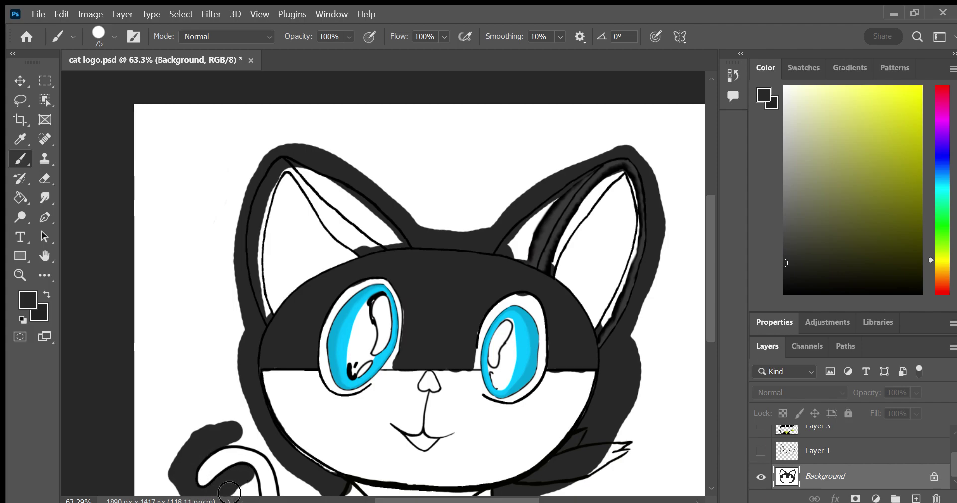
{"action": "left_click", "coordinate": [761, 426]}
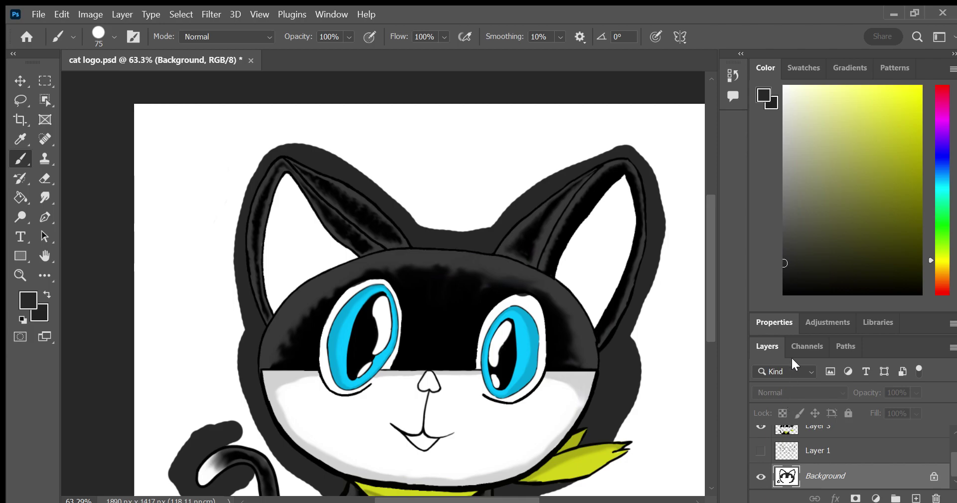
Paint the top-left, top-right and lower-right white background dark grey with a smaller brush
{"action": "mouse_move", "coordinate": [131, 131]}
{"action": "left_mouse_down"}
{"action": "mouse_move", "coordinate": [173, 95]}
{"action": "mouse_move", "coordinate": [111, 276]}
{"action": "mouse_move", "coordinate": [495, 101]}
{"action": "mouse_move", "coordinate": [393, 186]}
{"action": "left_mouse_up"}
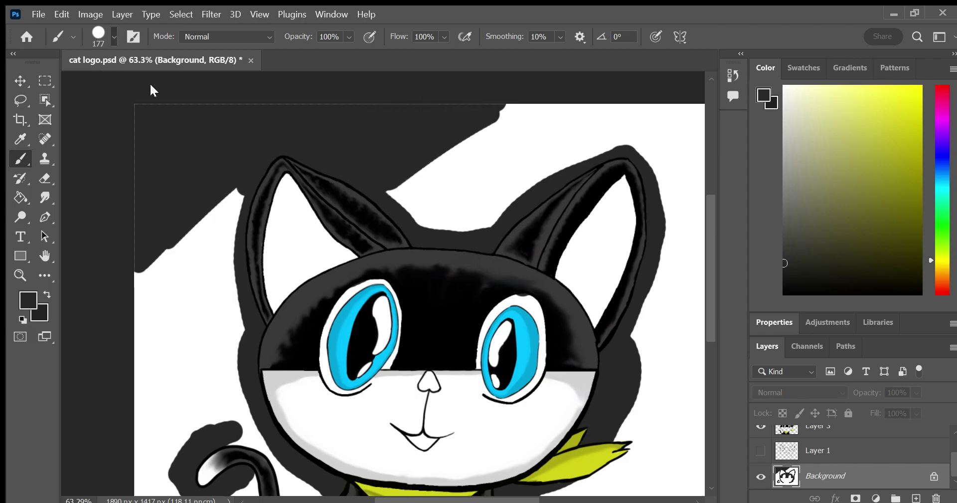
{"action": "key", "text": "bracketleft"}
{"action": "mouse_move", "coordinate": [450, 149]}
{"action": "left_mouse_down"}
{"action": "mouse_move", "coordinate": [530, 117]}
{"action": "mouse_move", "coordinate": [444, 178]}
{"action": "mouse_move", "coordinate": [458, 235]}
{"action": "mouse_move", "coordinate": [538, 201]}
{"action": "mouse_move", "coordinate": [519, 184]}
{"action": "mouse_move", "coordinate": [590, 156]}
{"action": "mouse_move", "coordinate": [635, 184]}
{"action": "mouse_move", "coordinate": [694, 181]}
{"action": "mouse_move", "coordinate": [672, 433]}
{"action": "mouse_move", "coordinate": [707, 320]}
{"action": "mouse_move", "coordinate": [718, 391]}
{"action": "mouse_move", "coordinate": [673, 491]}
{"action": "mouse_move", "coordinate": [655, 445]}
{"action": "mouse_move", "coordinate": [599, 474]}
{"action": "left_mouse_up"}
{"action": "left_click_drag", "start_coordinate": [708, 298], "coordinate": [713, 343]}
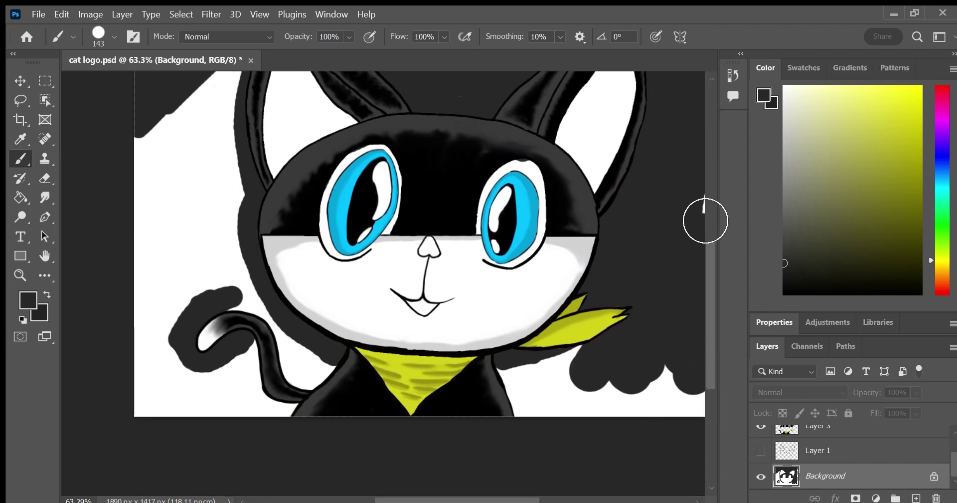
{"action": "left_click_drag", "start_coordinate": [463, 499], "coordinate": [481, 498]}
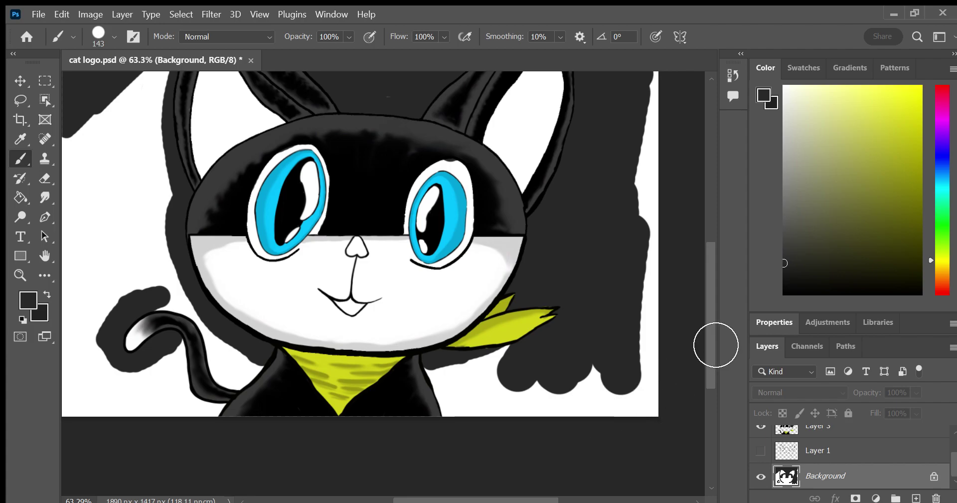
{"action": "left_click_drag", "start_coordinate": [716, 344], "coordinate": [713, 282]}
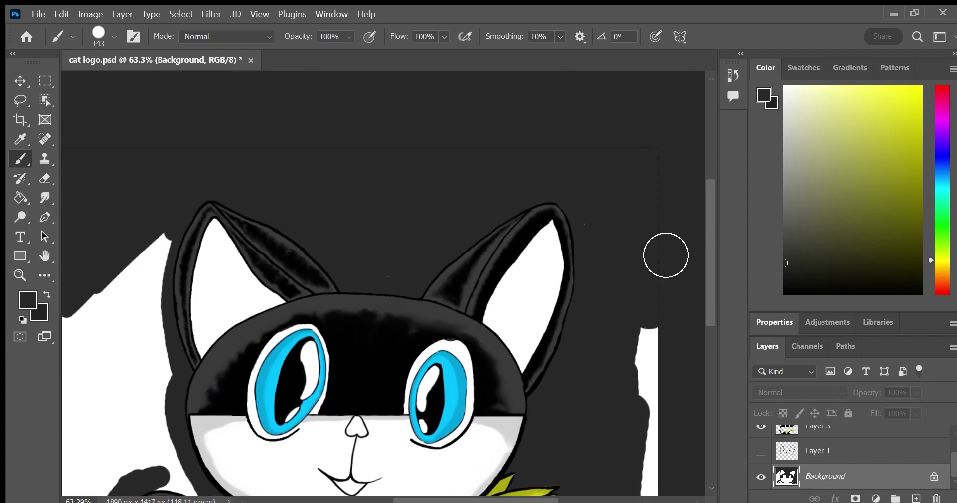
{"action": "left_click_drag", "start_coordinate": [666, 255], "coordinate": [668, 406]}
{"action": "left_click_drag", "start_coordinate": [710, 261], "coordinate": [710, 313]}
{"action": "left_click_drag", "start_coordinate": [669, 353], "coordinate": [670, 427]}
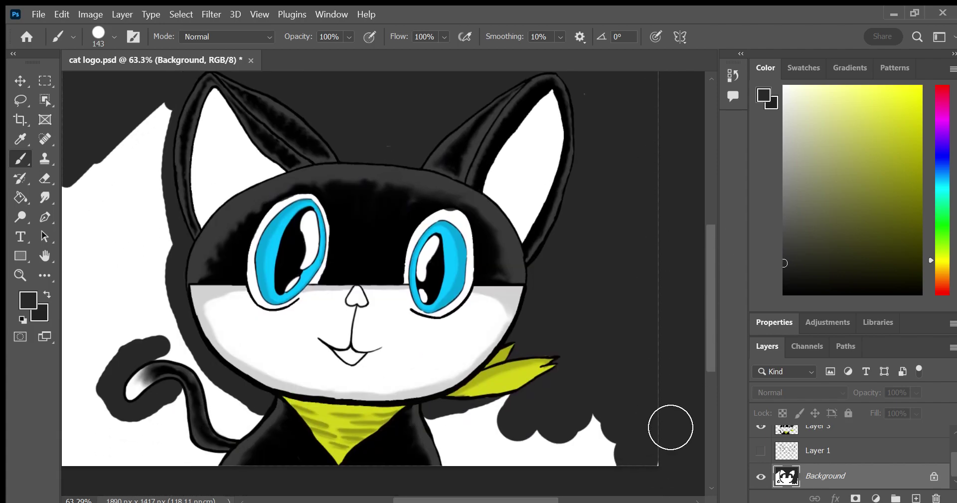
{"action": "left_click_drag", "start_coordinate": [675, 472], "coordinate": [626, 455]}
{"action": "mouse_move", "coordinate": [593, 430]}
{"action": "left_mouse_down"}
{"action": "mouse_move", "coordinate": [545, 413]}
{"action": "mouse_move", "coordinate": [451, 454]}
{"action": "mouse_move", "coordinate": [575, 395]}
{"action": "left_mouse_up"}
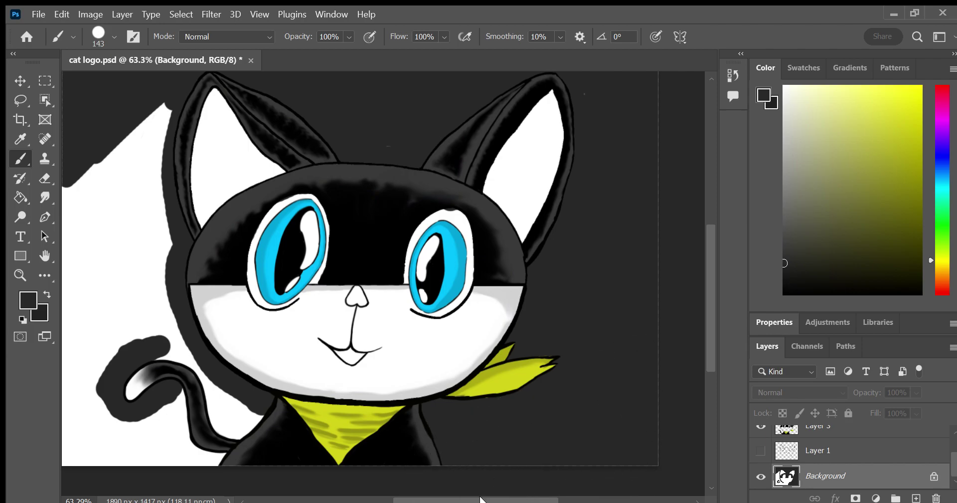
Cover the remaining white left of the cat and around the tail with dark grey
{"action": "scroll", "coordinate": [349, 249], "scroll_direction": "left", "scroll_amount": 5}
{"action": "mouse_move", "coordinate": [200, 225]}
{"action": "left_mouse_down"}
{"action": "mouse_move", "coordinate": [208, 188]}
{"action": "mouse_move", "coordinate": [285, 111]}
{"action": "mouse_move", "coordinate": [254, 264]}
{"action": "mouse_move", "coordinate": [195, 409]}
{"action": "mouse_move", "coordinate": [240, 299]}
{"action": "mouse_move", "coordinate": [234, 423]}
{"action": "mouse_move", "coordinate": [279, 349]}
{"action": "mouse_move", "coordinate": [230, 413]}
{"action": "mouse_move", "coordinate": [249, 461]}
{"action": "left_mouse_up"}
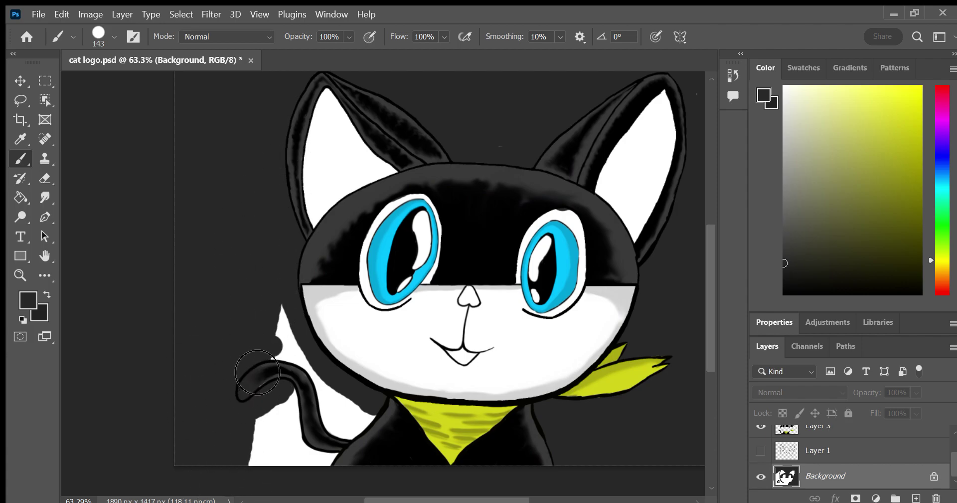
{"action": "left_click", "coordinate": [257, 372]}
{"action": "key", "text": "ctrl+z"}
{"action": "key", "text": "ctrl+z"}
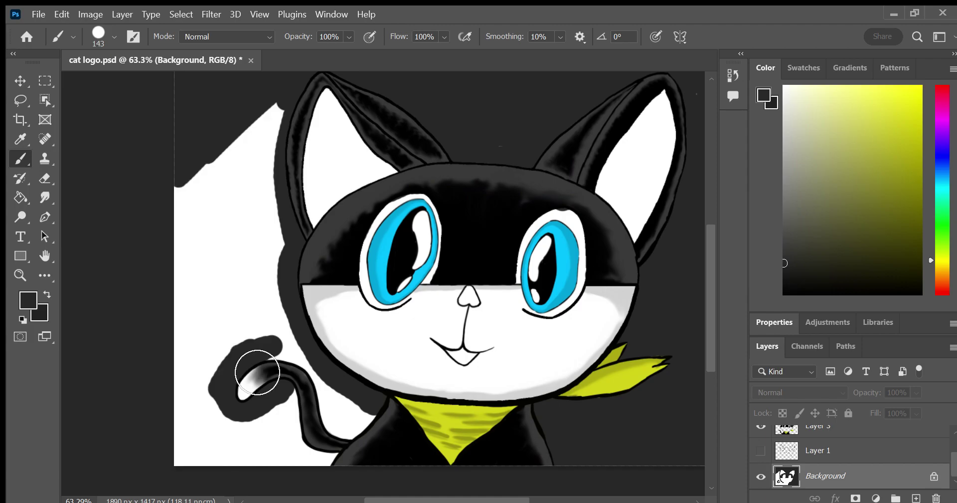
{"action": "mouse_move", "coordinate": [222, 191]}
{"action": "left_mouse_down"}
{"action": "mouse_move", "coordinate": [203, 182]}
{"action": "mouse_move", "coordinate": [236, 132]}
{"action": "mouse_move", "coordinate": [254, 204]}
{"action": "mouse_move", "coordinate": [256, 289]}
{"action": "mouse_move", "coordinate": [230, 339]}
{"action": "mouse_move", "coordinate": [250, 212]}
{"action": "mouse_move", "coordinate": [199, 424]}
{"action": "mouse_move", "coordinate": [222, 476]}
{"action": "left_mouse_up"}
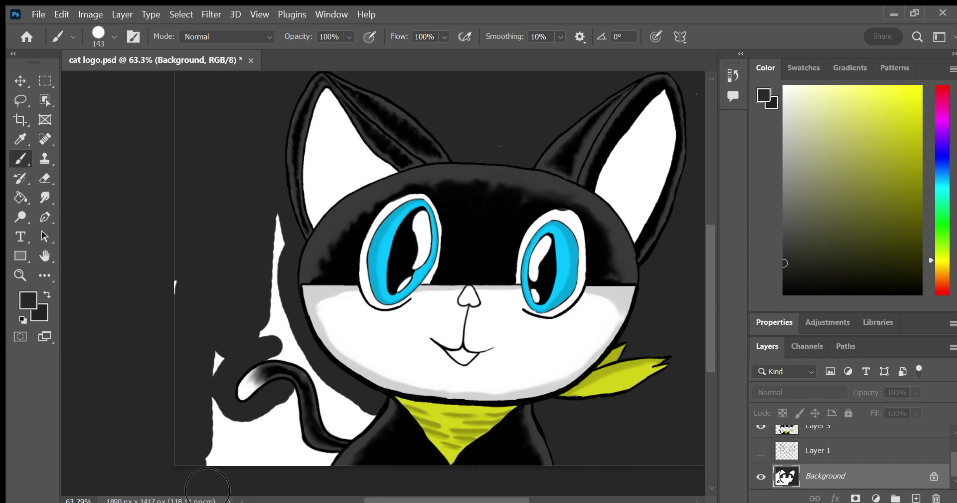
{"action": "mouse_move", "coordinate": [226, 328]}
{"action": "left_mouse_down"}
{"action": "mouse_move", "coordinate": [254, 366]}
{"action": "mouse_move", "coordinate": [271, 339]}
{"action": "mouse_move", "coordinate": [299, 227]}
{"action": "mouse_move", "coordinate": [293, 364]}
{"action": "mouse_move", "coordinate": [272, 385]}
{"action": "mouse_move", "coordinate": [307, 359]}
{"action": "mouse_move", "coordinate": [328, 408]}
{"action": "mouse_move", "coordinate": [237, 453]}
{"action": "mouse_move", "coordinate": [258, 472]}
{"action": "mouse_move", "coordinate": [284, 473]}
{"action": "mouse_move", "coordinate": [327, 466]}
{"action": "mouse_move", "coordinate": [372, 441]}
{"action": "mouse_move", "coordinate": [323, 451]}
{"action": "mouse_move", "coordinate": [320, 491]}
{"action": "left_mouse_up"}
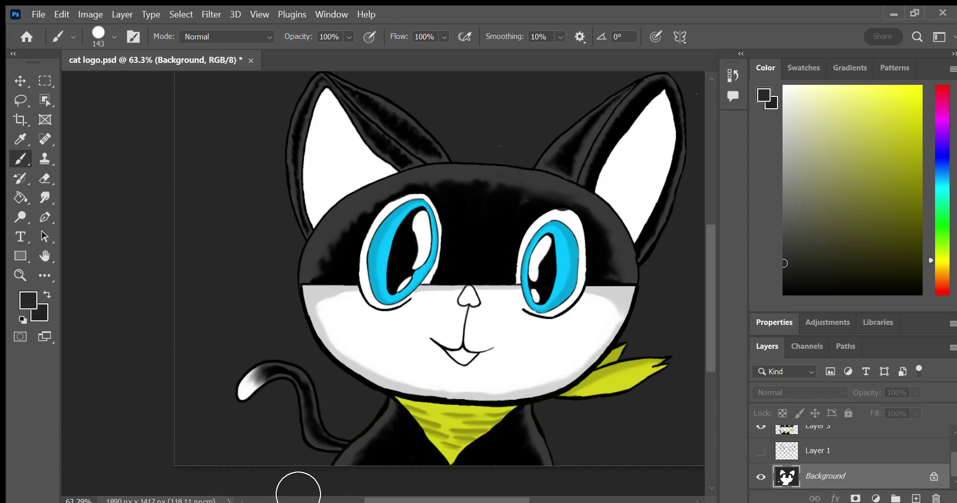
{"action": "left_click", "coordinate": [44, 255]}
{"action": "mouse_move", "coordinate": [339, 342]}
{"action": "left_mouse_down"}
{"action": "mouse_move", "coordinate": [234, 416]}
{"action": "mouse_move", "coordinate": [220, 411]}
{"action": "left_mouse_up"}
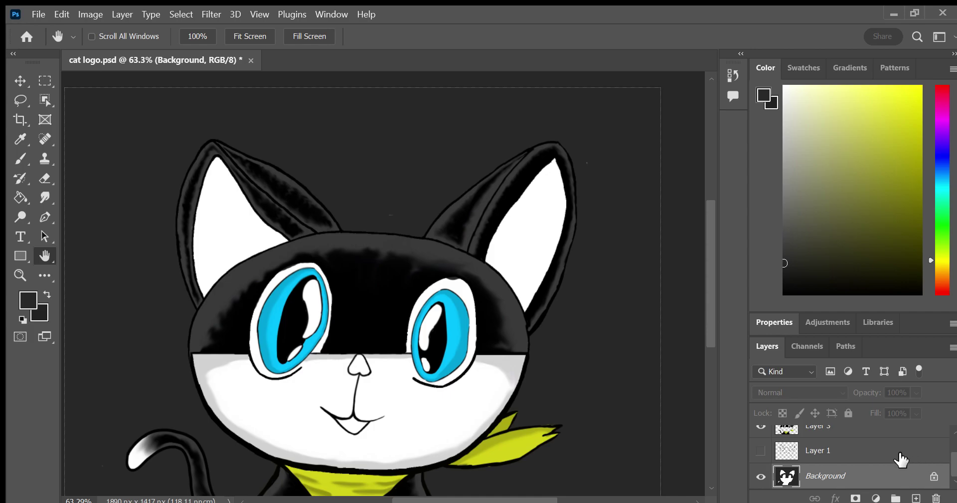
Undo a test eraser mark, set the foreground colour to white, and reselect the Brush
{"action": "left_click", "coordinate": [44, 177]}
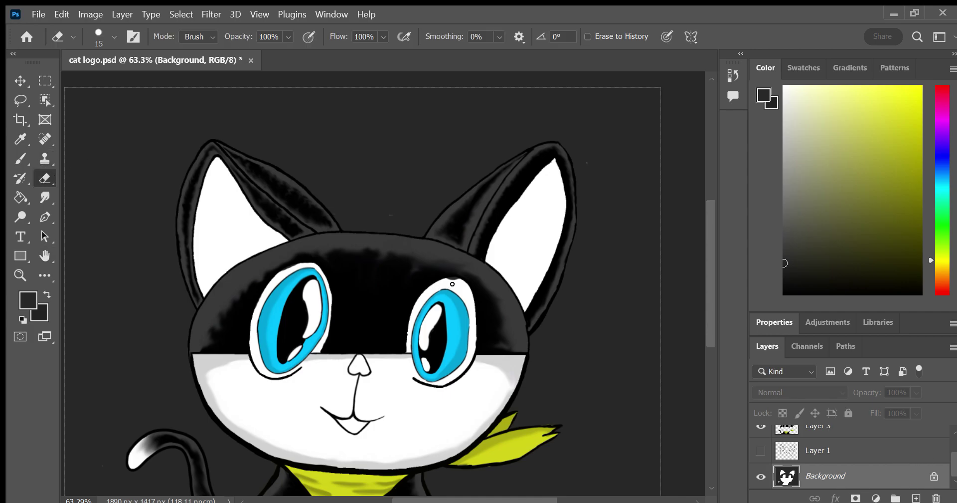
{"action": "left_click_drag", "start_coordinate": [452, 284], "coordinate": [448, 279]}
{"action": "key", "text": "ctrl+z"}
{"action": "left_click", "coordinate": [26, 295]}
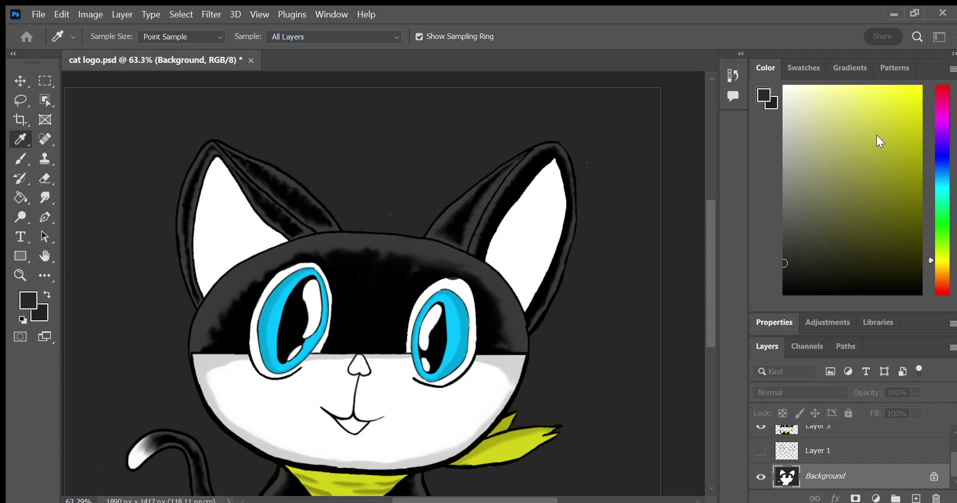
{"action": "key", "text": "Return"}
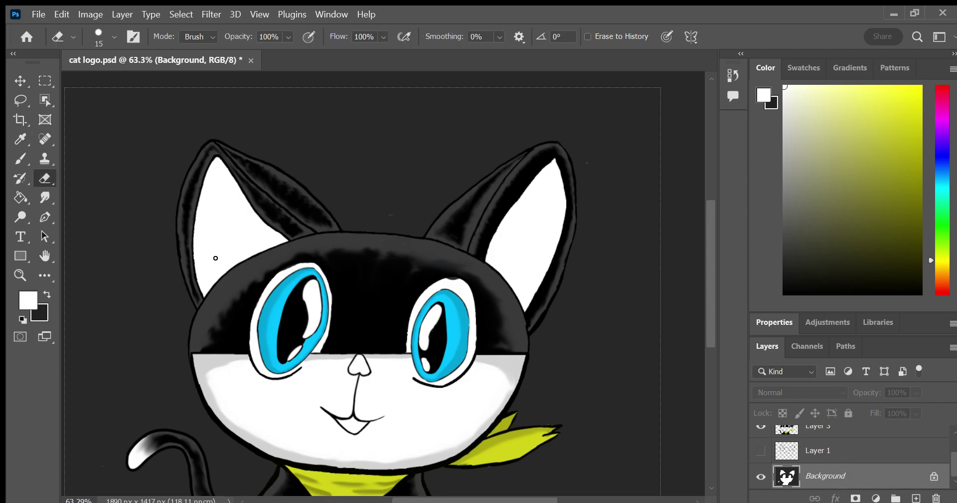
{"action": "left_click", "coordinate": [21, 158]}
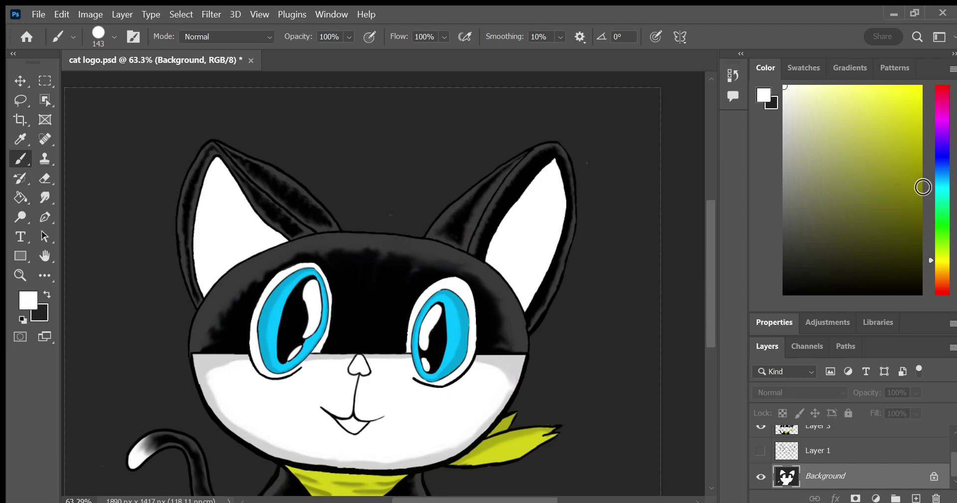
Pick near-white paint and try first lettering and a lower-left signature, undoing them all
{"action": "left_click_drag", "start_coordinate": [889, 193], "coordinate": [785, 92]}
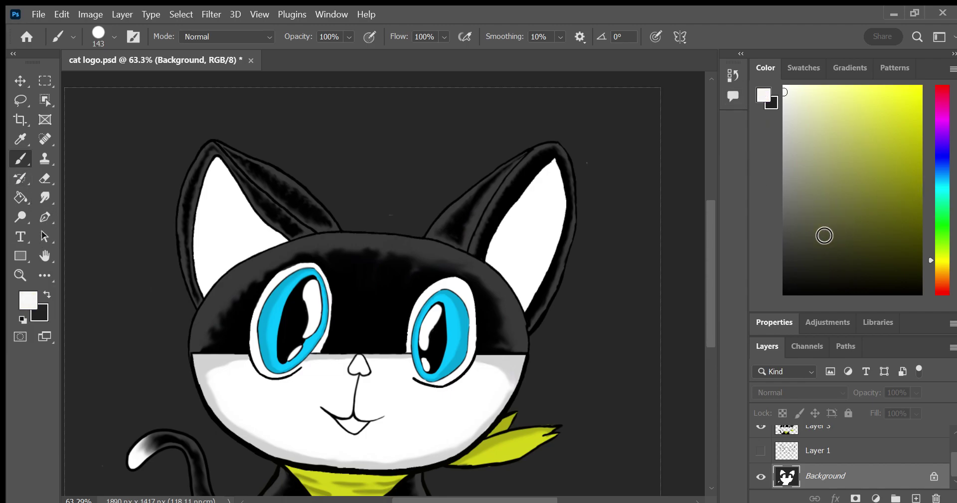
{"action": "key", "text": "bracketleft"}
{"action": "key", "text": "bracketleft"}
{"action": "key", "text": "bracketleft"}
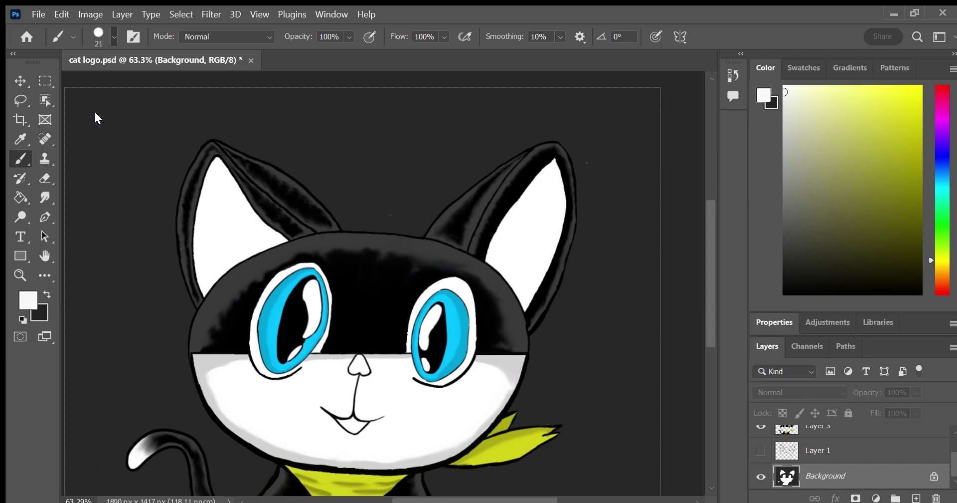
{"action": "mouse_move", "coordinate": [281, 97]}
{"action": "left_mouse_down"}
{"action": "mouse_move", "coordinate": [302, 125]}
{"action": "mouse_move", "coordinate": [343, 129]}
{"action": "left_mouse_up"}
{"action": "mouse_move", "coordinate": [407, 104]}
{"action": "left_mouse_down"}
{"action": "mouse_move", "coordinate": [431, 124]}
{"action": "mouse_move", "coordinate": [462, 105]}
{"action": "mouse_move", "coordinate": [486, 120]}
{"action": "mouse_move", "coordinate": [537, 96]}
{"action": "mouse_move", "coordinate": [538, 120]}
{"action": "left_mouse_up"}
{"action": "mouse_move", "coordinate": [563, 94]}
{"action": "left_mouse_down"}
{"action": "mouse_move", "coordinate": [543, 120]}
{"action": "mouse_move", "coordinate": [606, 117]}
{"action": "left_mouse_up"}
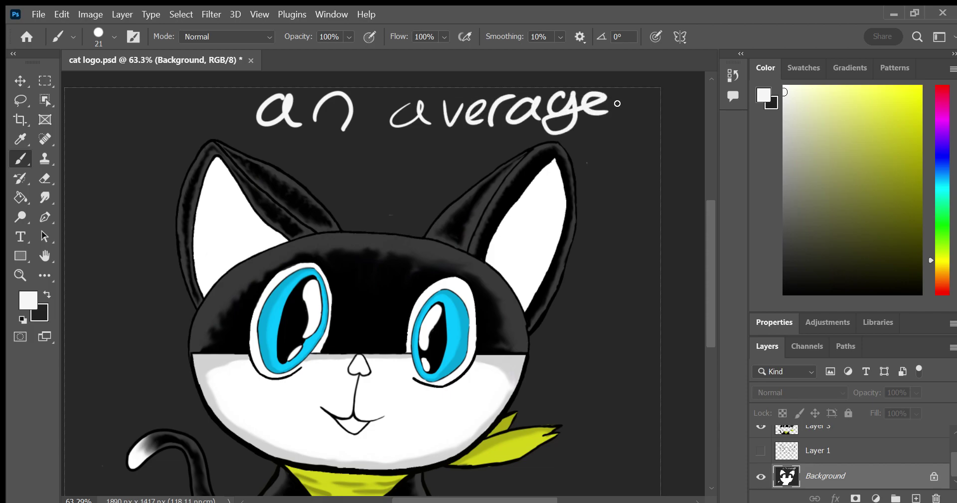
{"action": "key", "text": "ctrl+z"}
{"action": "key", "text": "ctrl+z"}
{"action": "key", "text": "ctrl+z"}
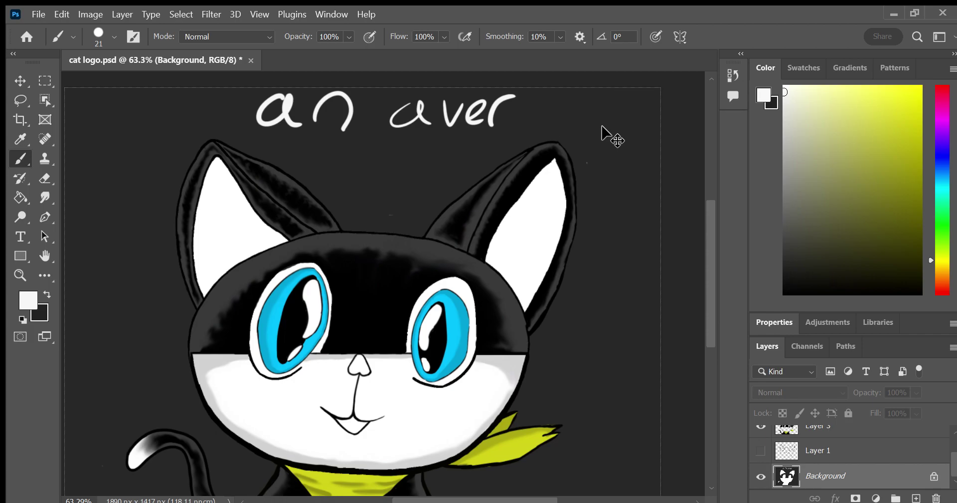
{"action": "key", "text": "ctrl+z"}
{"action": "key", "text": "ctrl+z"}
{"action": "key", "text": "ctrl+z"}
{"action": "key", "text": "ctrl+z"}
{"action": "key", "text": "ctrl+z"}
{"action": "key", "text": "ctrl+z"}
{"action": "mouse_move", "coordinate": [87, 427]}
{"action": "left_mouse_down"}
{"action": "mouse_move", "coordinate": [58, 466]}
{"action": "mouse_move", "coordinate": [133, 379]}
{"action": "mouse_move", "coordinate": [150, 404]}
{"action": "mouse_move", "coordinate": [115, 418]}
{"action": "mouse_move", "coordinate": [135, 403]}
{"action": "mouse_move", "coordinate": [153, 411]}
{"action": "left_mouse_up"}
{"action": "key", "text": "ctrl+z"}
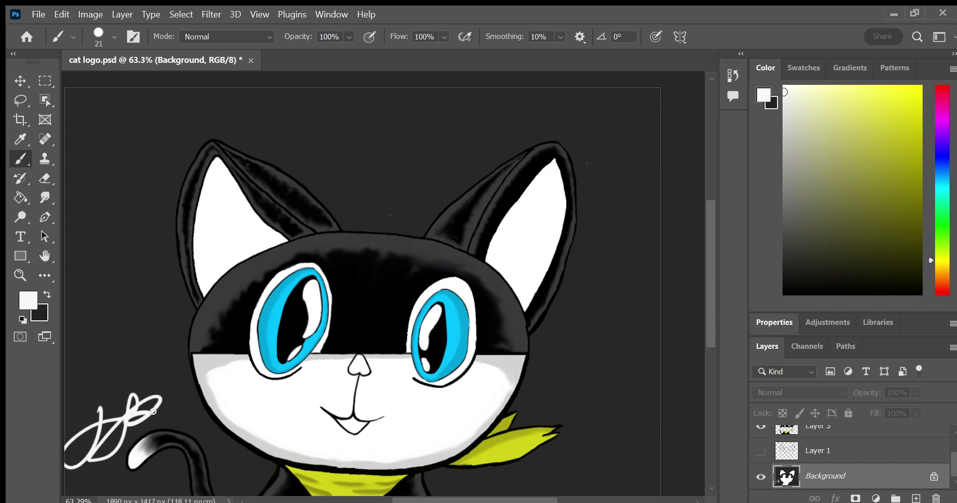
{"action": "key", "text": "ctrl+z"}
{"action": "mouse_move", "coordinate": [82, 410]}
{"action": "left_mouse_down"}
{"action": "mouse_move", "coordinate": [62, 466]}
{"action": "mouse_move", "coordinate": [122, 387]}
{"action": "mouse_move", "coordinate": [88, 491]}
{"action": "left_mouse_up"}
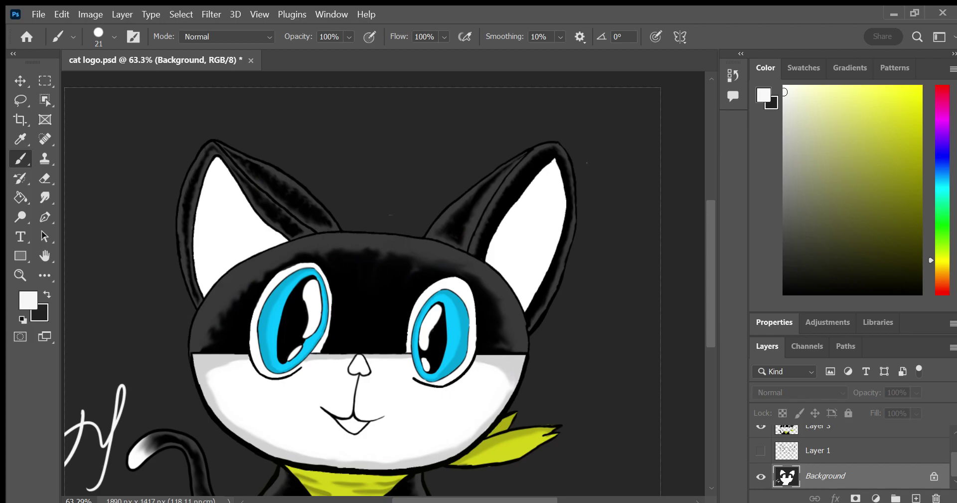
{"action": "key", "text": "ctrl+z"}
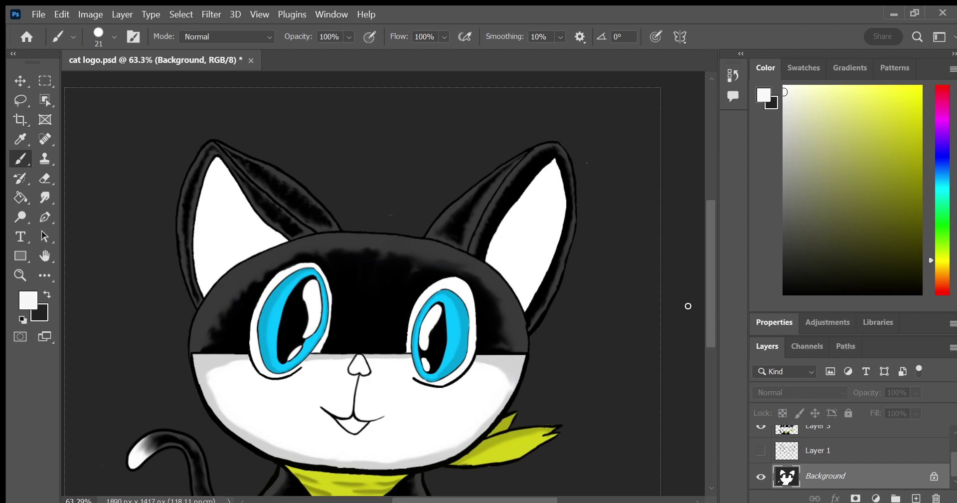
Set the brush to size 32 and hand-letter 'an average' above the cat
{"action": "left_click_drag", "start_coordinate": [98, 44], "coordinate": [98, 103]}
{"action": "left_click_drag", "start_coordinate": [273, 101], "coordinate": [305, 112]}
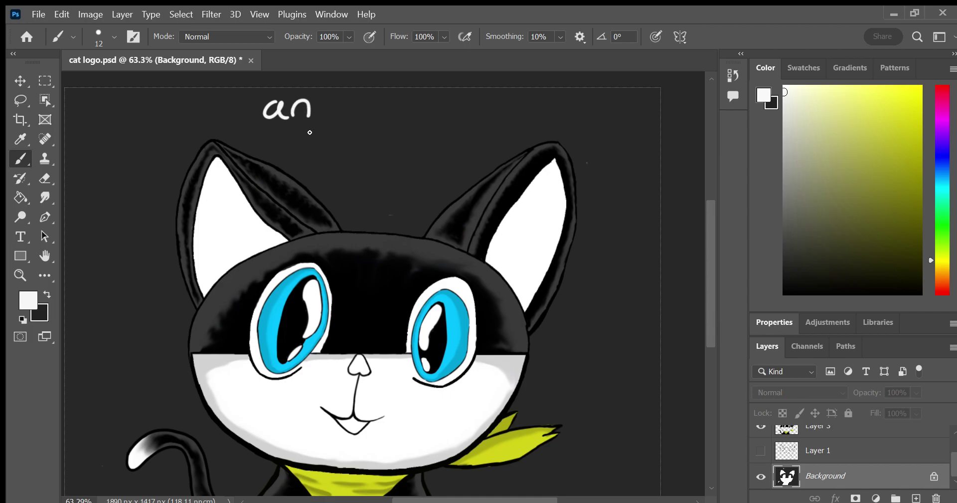
{"action": "key", "text": "ctrl+z"}
{"action": "key", "text": "ctrl+z"}
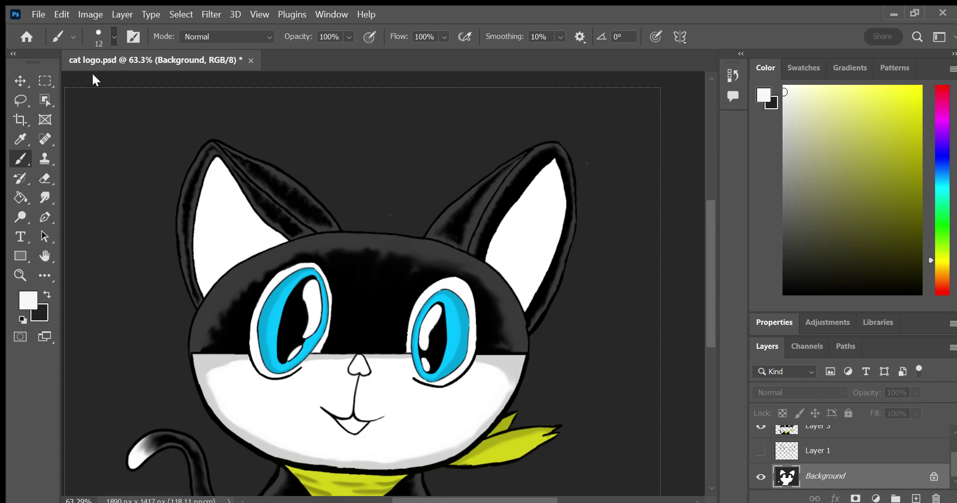
{"action": "key", "text": "bracketright"}
{"action": "key", "text": "bracketright"}
{"action": "key", "text": "bracketright"}
{"action": "key", "text": "bracketleft"}
{"action": "key", "text": "bracketleft"}
{"action": "mouse_move", "coordinate": [232, 105]}
{"action": "left_mouse_down"}
{"action": "mouse_move", "coordinate": [253, 99]}
{"action": "mouse_move", "coordinate": [274, 131]}
{"action": "mouse_move", "coordinate": [318, 127]}
{"action": "left_mouse_up"}
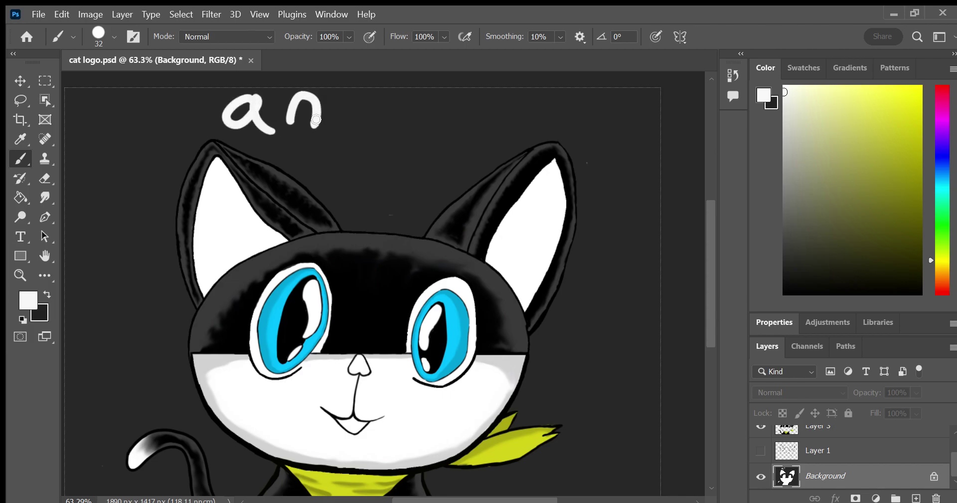
{"action": "key", "text": "ctrl+z"}
{"action": "key", "text": "ctrl+z"}
{"action": "key", "text": "ctrl+z"}
{"action": "mouse_move", "coordinate": [249, 101]}
{"action": "left_mouse_down"}
{"action": "mouse_move", "coordinate": [266, 129]}
{"action": "mouse_move", "coordinate": [321, 126]}
{"action": "mouse_move", "coordinate": [296, 97]}
{"action": "mouse_move", "coordinate": [311, 130]}
{"action": "left_mouse_up"}
{"action": "key", "text": "ctrl+z"}
{"action": "mouse_move", "coordinate": [372, 107]}
{"action": "left_mouse_down"}
{"action": "mouse_move", "coordinate": [385, 96]}
{"action": "mouse_move", "coordinate": [392, 128]}
{"action": "mouse_move", "coordinate": [407, 134]}
{"action": "mouse_move", "coordinate": [416, 102]}
{"action": "mouse_move", "coordinate": [451, 129]}
{"action": "mouse_move", "coordinate": [488, 95]}
{"action": "mouse_move", "coordinate": [513, 129]}
{"action": "left_mouse_up"}
{"action": "left_click_drag", "start_coordinate": [544, 95], "coordinate": [531, 149]}
{"action": "left_click_drag", "start_coordinate": [560, 113], "coordinate": [581, 110]}
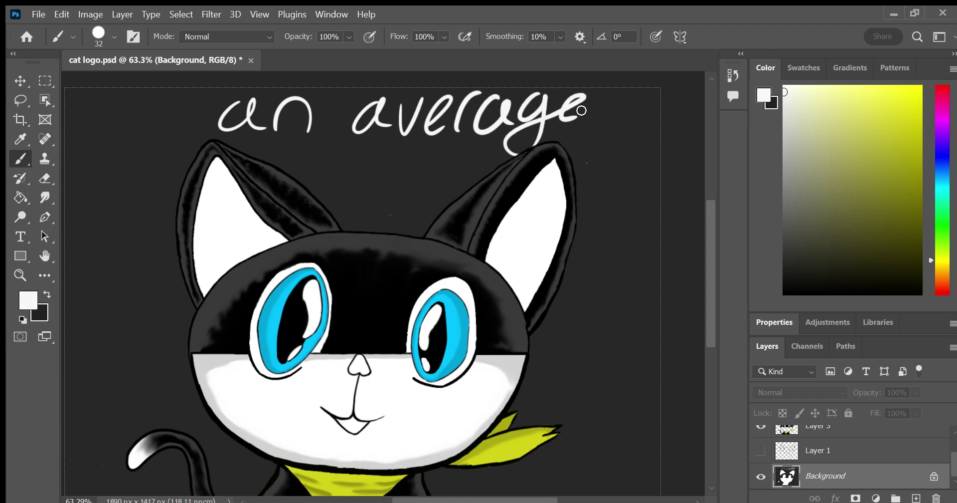
Hand-letter 'cat' on the cat's left and 'lover' on its right
{"action": "left_click_drag", "start_coordinate": [93, 280], "coordinate": [75, 320]}
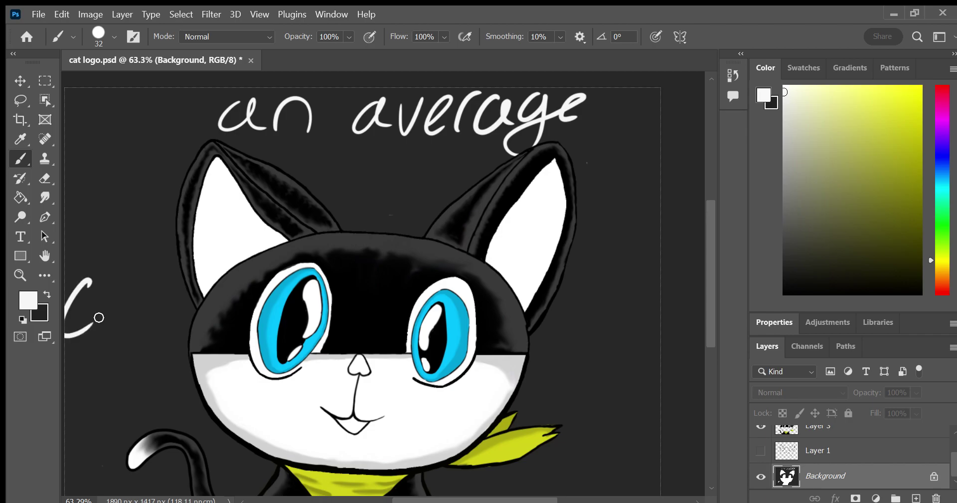
{"action": "key", "text": "ctrl+z"}
{"action": "mouse_move", "coordinate": [105, 281]}
{"action": "left_mouse_down"}
{"action": "mouse_move", "coordinate": [79, 314]}
{"action": "mouse_move", "coordinate": [91, 335]}
{"action": "mouse_move", "coordinate": [121, 329]}
{"action": "left_mouse_up"}
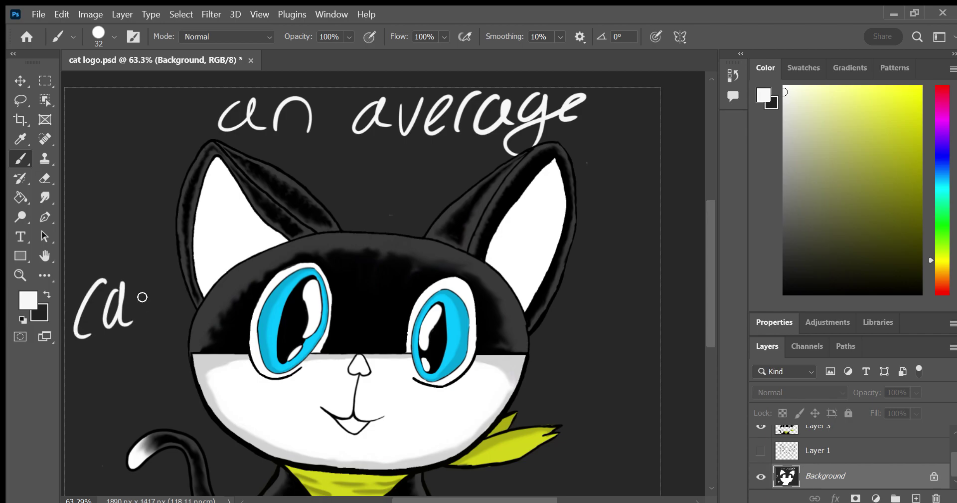
{"action": "mouse_move", "coordinate": [141, 246]}
{"action": "left_mouse_down"}
{"action": "mouse_move", "coordinate": [135, 333]}
{"action": "mouse_move", "coordinate": [152, 287]}
{"action": "left_mouse_up"}
{"action": "key", "text": "ctrl+z"}
{"action": "left_click_drag", "start_coordinate": [588, 245], "coordinate": [544, 357]}
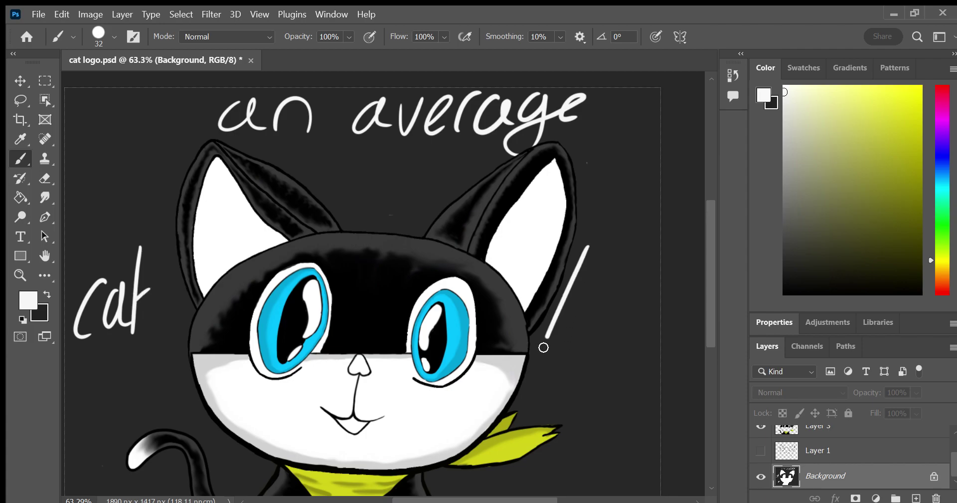
{"action": "left_click_drag", "start_coordinate": [579, 315], "coordinate": [583, 319]}
{"action": "left_click_drag", "start_coordinate": [603, 341], "coordinate": [612, 315]}
{"action": "mouse_move", "coordinate": [612, 342]}
{"action": "left_mouse_down"}
{"action": "mouse_move", "coordinate": [627, 345]}
{"action": "mouse_move", "coordinate": [650, 305]}
{"action": "left_mouse_up"}
{"action": "key", "text": "ctrl+z"}
{"action": "key", "text": "ctrl+z"}
{"action": "mouse_move", "coordinate": [613, 345]}
{"action": "left_mouse_down"}
{"action": "mouse_move", "coordinate": [627, 355]}
{"action": "mouse_move", "coordinate": [649, 304]}
{"action": "left_mouse_up"}
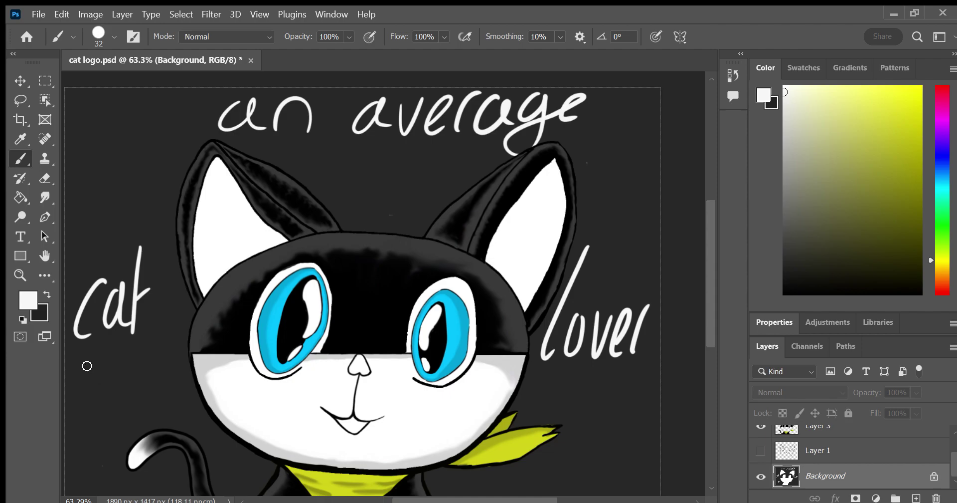
Underline the words 'cat', 'lover', 'an' and 'average' with straight white strokes
{"action": "left_click_drag", "start_coordinate": [74, 345], "coordinate": [150, 347]}
{"action": "key", "text": "ctrl+z"}
{"action": "left_click_drag", "start_coordinate": [552, 375], "coordinate": [630, 371]}
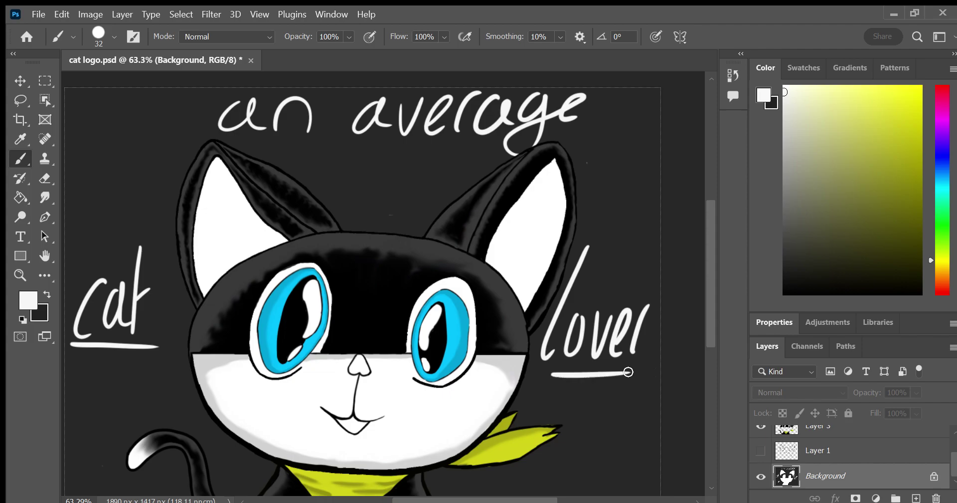
{"action": "left_click_drag", "start_coordinate": [221, 140], "coordinate": [299, 142]}
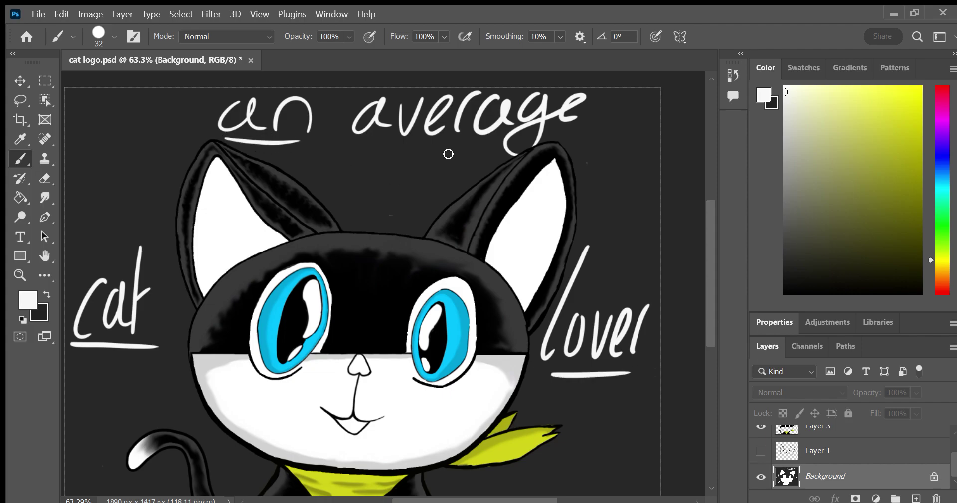
{"action": "left_click_drag", "start_coordinate": [376, 162], "coordinate": [518, 157]}
{"action": "key", "text": "ctrl+z"}
{"action": "left_click_drag", "start_coordinate": [366, 144], "coordinate": [544, 141]}
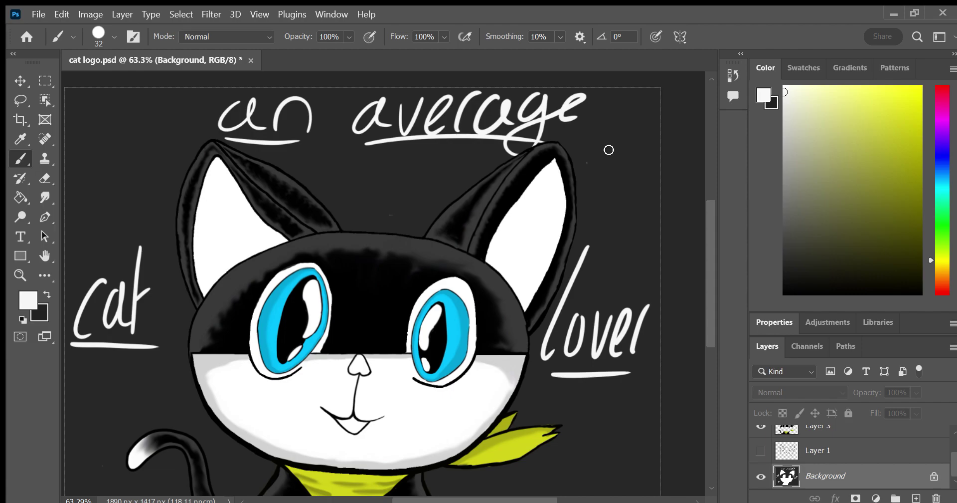
Zoom out to the whole logo and pick crimson as the brush colour
{"action": "scroll", "coordinate": [690, 285], "scroll_direction": "down", "scroll_amount": 2}
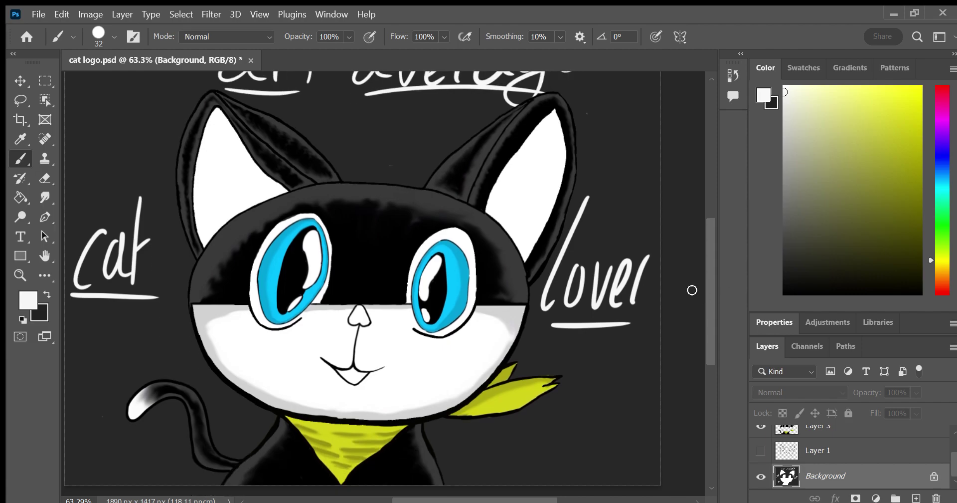
{"action": "key", "text": "z"}
{"action": "left_click_drag", "start_coordinate": [329, 352], "coordinate": [280, 376]}
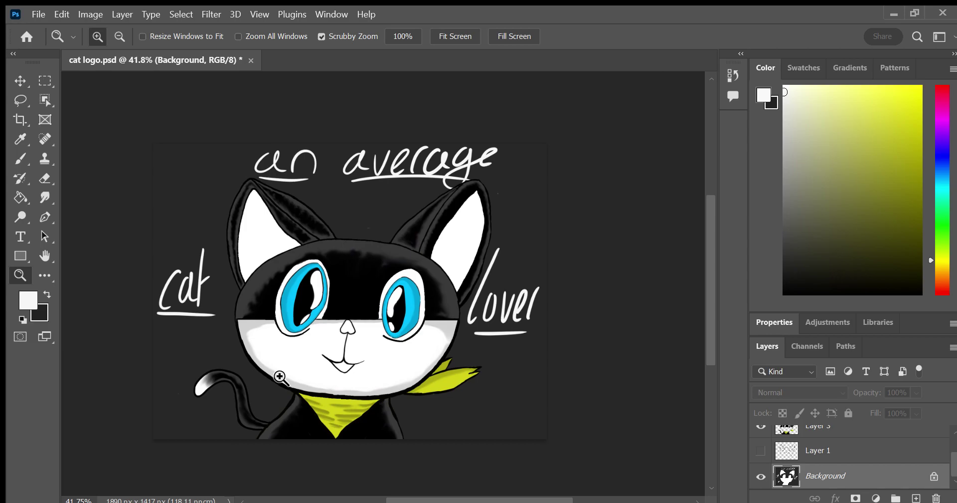
{"action": "left_click", "coordinate": [21, 158]}
{"action": "key", "text": "x"}
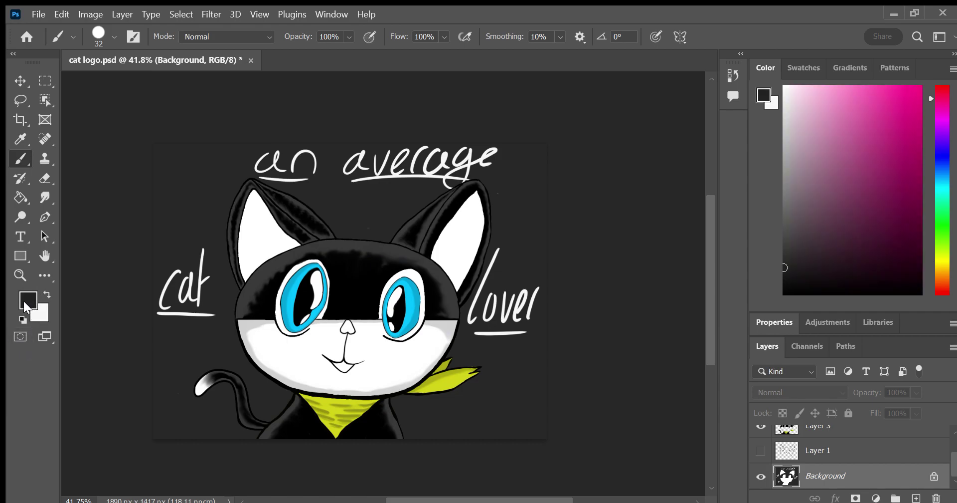
{"action": "left_click", "coordinate": [940, 88]}
{"action": "key", "text": "i"}
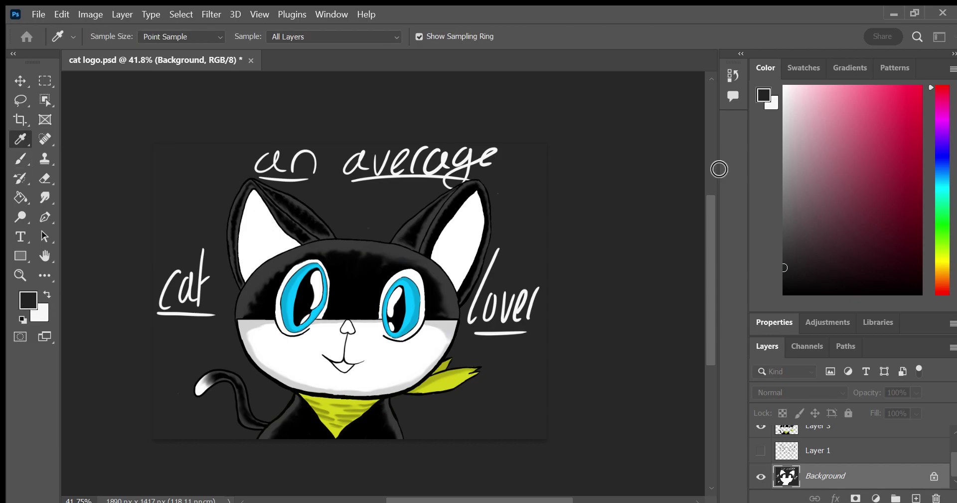
{"action": "key", "text": "b"}
{"action": "left_click", "coordinate": [921, 87]}
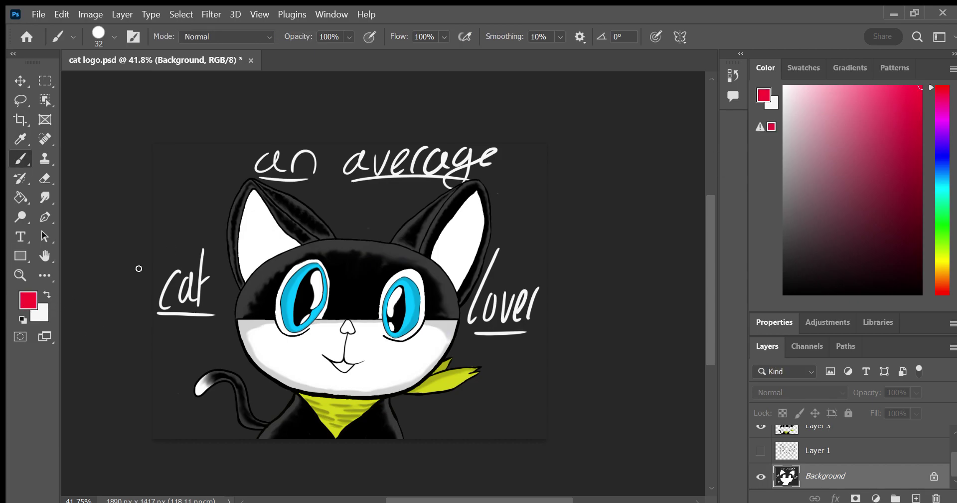
Paint red test strokes at the upper left, undoing one batch along the way
{"action": "left_click_drag", "start_coordinate": [174, 163], "coordinate": [161, 236]}
{"action": "mouse_move", "coordinate": [216, 213]}
{"action": "left_mouse_down"}
{"action": "mouse_move", "coordinate": [225, 153]}
{"action": "mouse_move", "coordinate": [218, 249]}
{"action": "left_mouse_up"}
{"action": "key", "text": "ctrl+z"}
{"action": "key", "text": "ctrl+z"}
{"action": "key", "text": "ctrl+z"}
{"action": "left_click", "coordinate": [45, 290]}
{"action": "left_click", "coordinate": [47, 294]}
{"action": "left_click_drag", "start_coordinate": [186, 167], "coordinate": [153, 231]}
{"action": "left_click_drag", "start_coordinate": [153, 197], "coordinate": [212, 145]}
{"action": "left_click_drag", "start_coordinate": [189, 175], "coordinate": [209, 221]}
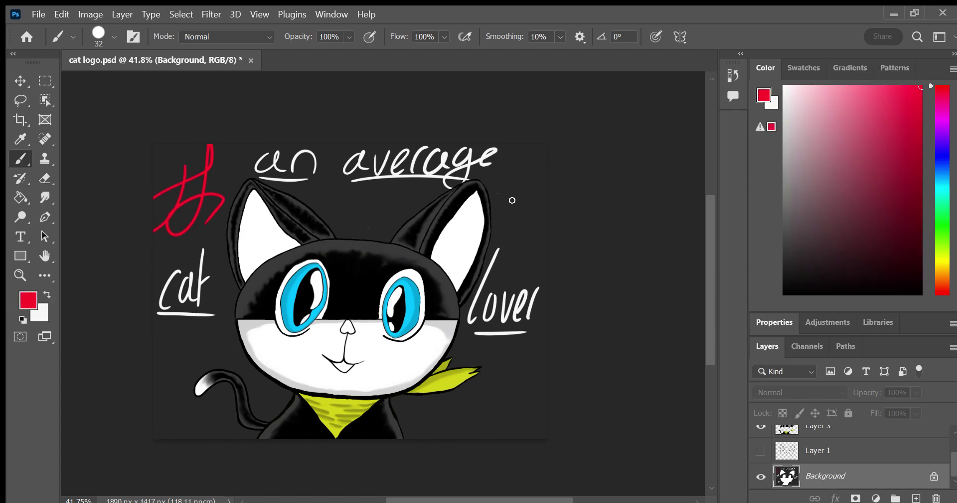
Scribble red marks around the ears, face and scarf, then undo them
{"action": "mouse_move", "coordinate": [525, 162]}
{"action": "left_mouse_down"}
{"action": "mouse_move", "coordinate": [522, 197]}
{"action": "mouse_move", "coordinate": [547, 182]}
{"action": "mouse_move", "coordinate": [546, 165]}
{"action": "left_mouse_up"}
{"action": "mouse_move", "coordinate": [358, 206]}
{"action": "left_mouse_down"}
{"action": "mouse_move", "coordinate": [324, 213]}
{"action": "mouse_move", "coordinate": [404, 216]}
{"action": "left_mouse_up"}
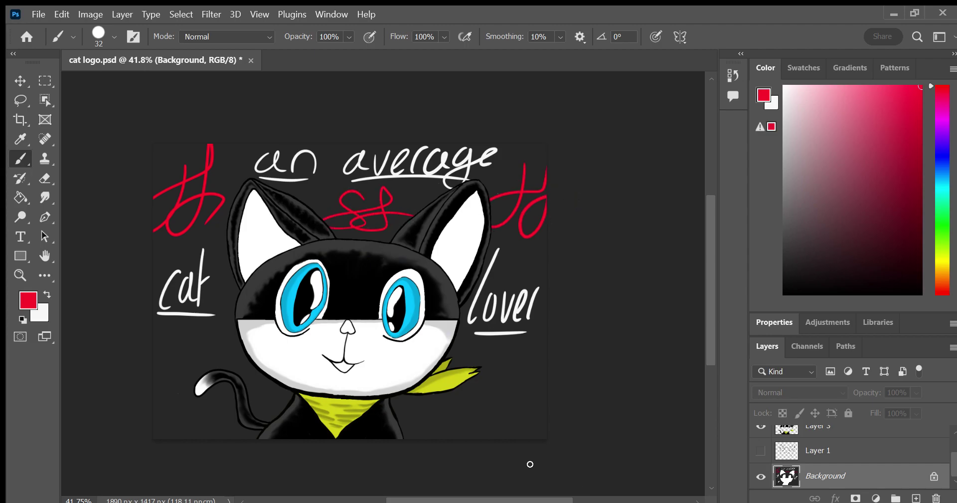
{"action": "left_click_drag", "start_coordinate": [259, 326], "coordinate": [259, 339]}
{"action": "left_click_drag", "start_coordinate": [237, 287], "coordinate": [249, 360]}
{"action": "left_click_drag", "start_coordinate": [329, 321], "coordinate": [155, 428]}
{"action": "left_click_drag", "start_coordinate": [249, 398], "coordinate": [444, 396]}
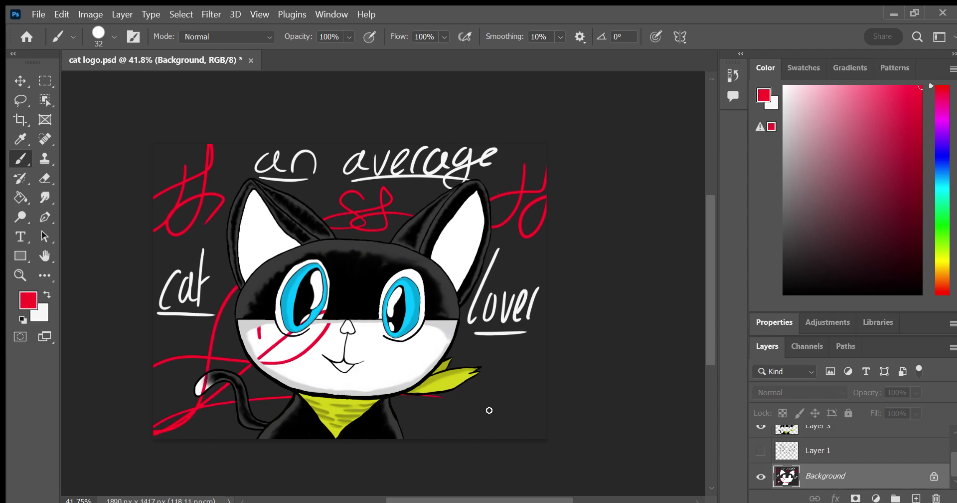
{"action": "key", "text": "ctrl+z"}
{"action": "key", "text": "ctrl+z"}
{"action": "key", "text": "ctrl+z"}
{"action": "key", "text": "ctrl+z"}
{"action": "key", "text": "ctrl+z"}
{"action": "key", "text": "ctrl+z"}
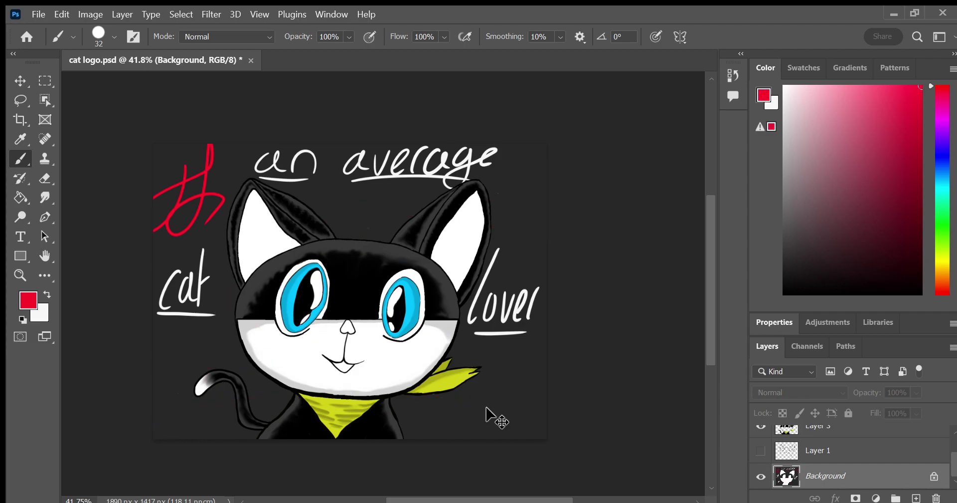
{"action": "key", "text": "ctrl+z"}
{"action": "key", "text": "ctrl+z"}
{"action": "key", "text": "ctrl+z"}
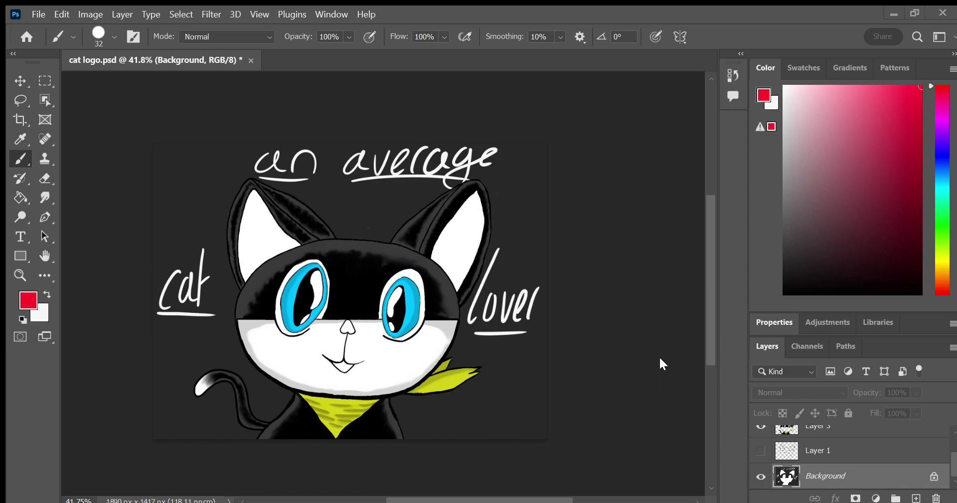
Undo the remaining red test marks and make white the painting colour again
{"action": "mouse_move", "coordinate": [202, 327]}
{"action": "left_mouse_down"}
{"action": "mouse_move", "coordinate": [174, 371]}
{"action": "mouse_move", "coordinate": [234, 408]}
{"action": "mouse_move", "coordinate": [201, 413]}
{"action": "left_mouse_up"}
{"action": "key", "text": "ctrl+z"}
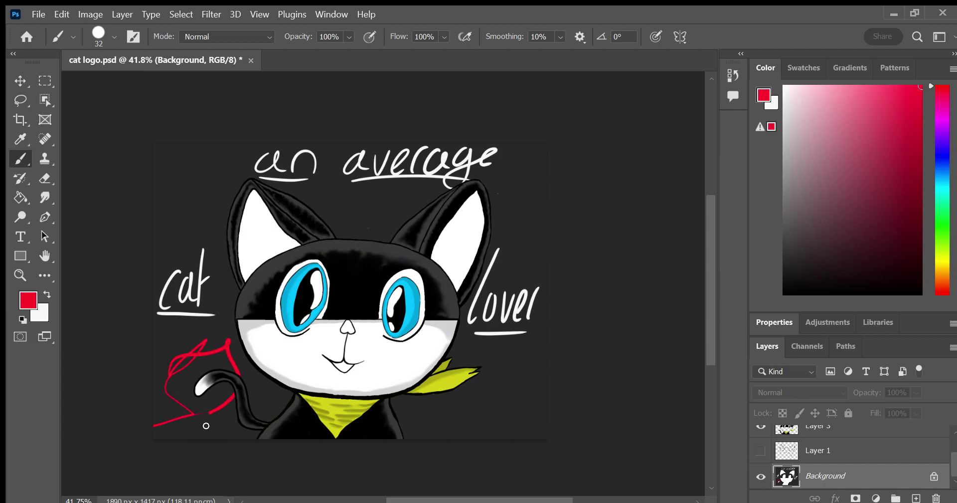
{"action": "key", "text": "ctrl+z"}
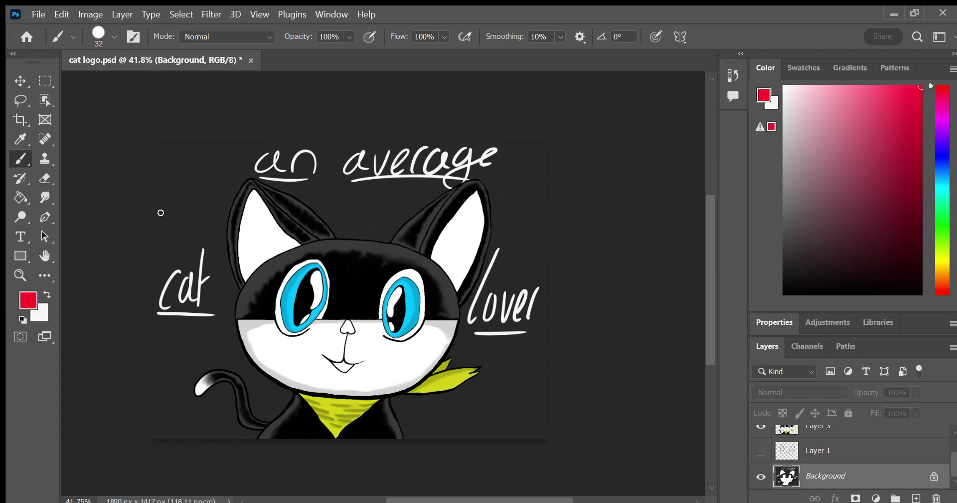
{"action": "left_click_drag", "start_coordinate": [171, 194], "coordinate": [208, 177]}
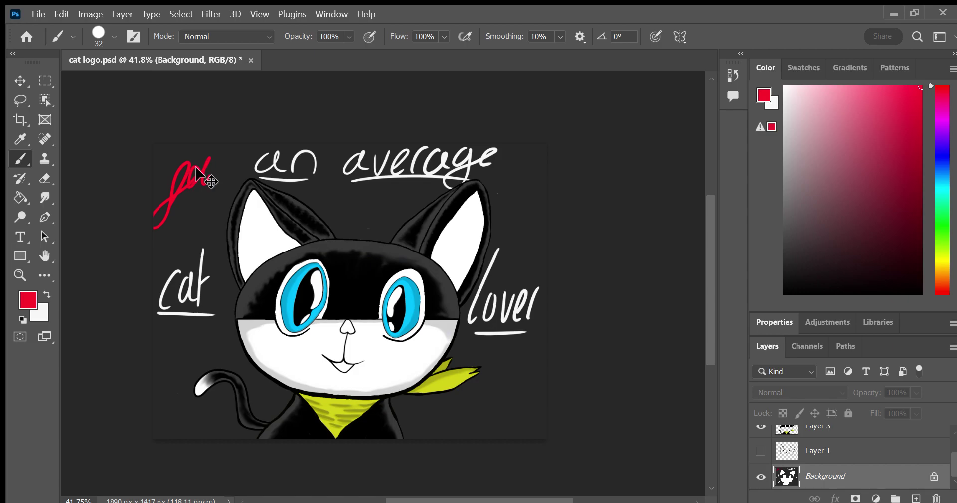
{"action": "key", "text": "ctrl+z"}
{"action": "left_click_drag", "start_coordinate": [503, 167], "coordinate": [509, 181]}
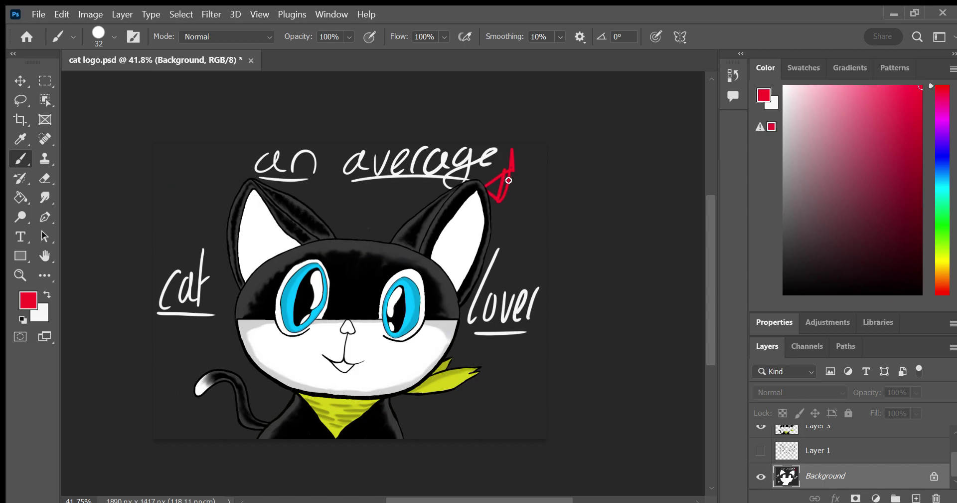
{"action": "key", "text": "ctrl+z"}
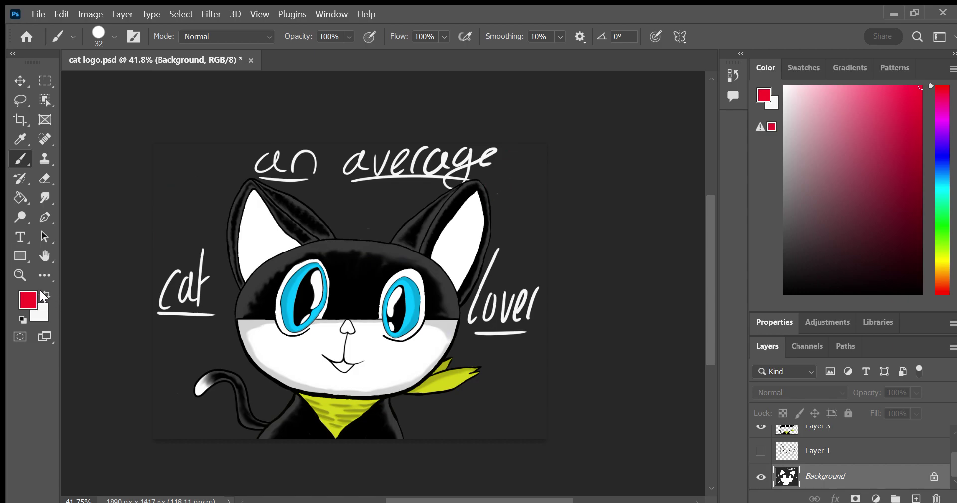
{"action": "left_click", "coordinate": [46, 294]}
Zoom into the empty lower-right corner and shrink the brush to 6 px
{"action": "left_click", "coordinate": [19, 275]}
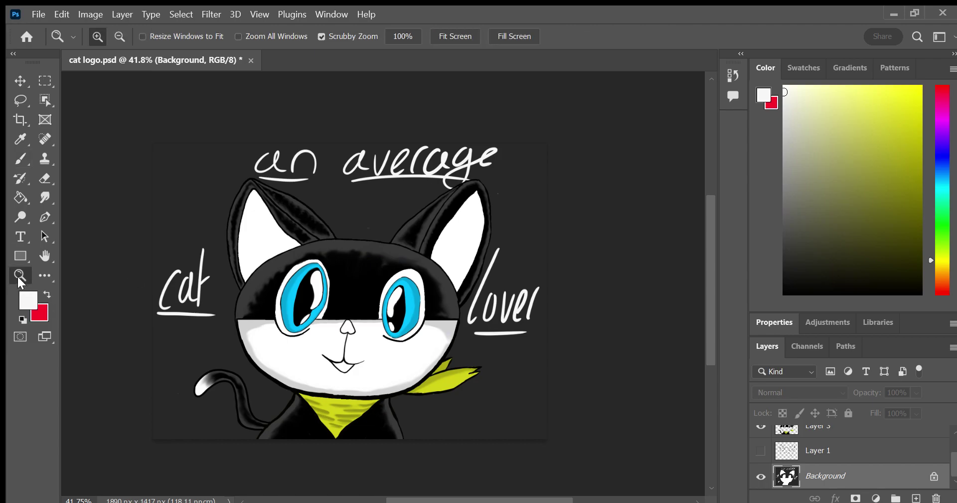
{"action": "left_click_drag", "start_coordinate": [581, 413], "coordinate": [652, 393]}
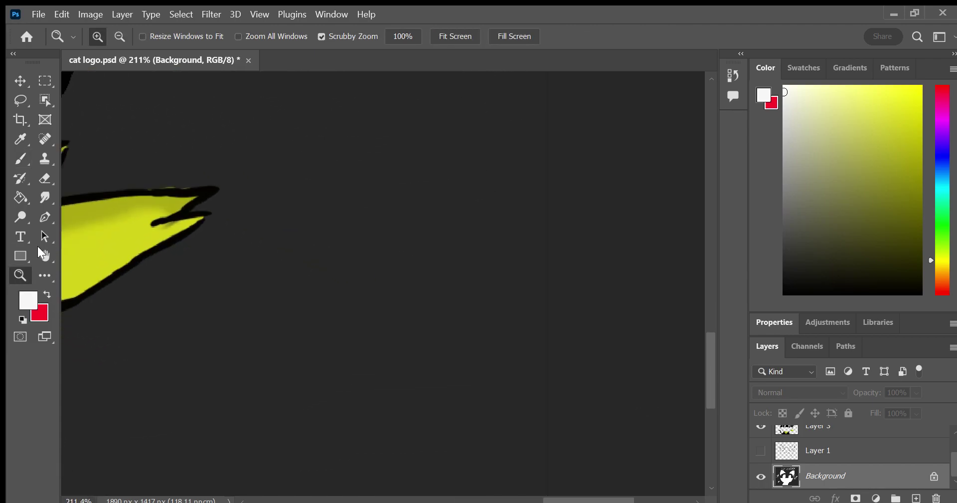
{"action": "left_click", "coordinate": [40, 251]}
{"action": "left_click_drag", "start_coordinate": [204, 252], "coordinate": [241, 152]}
{"action": "key", "text": "b"}
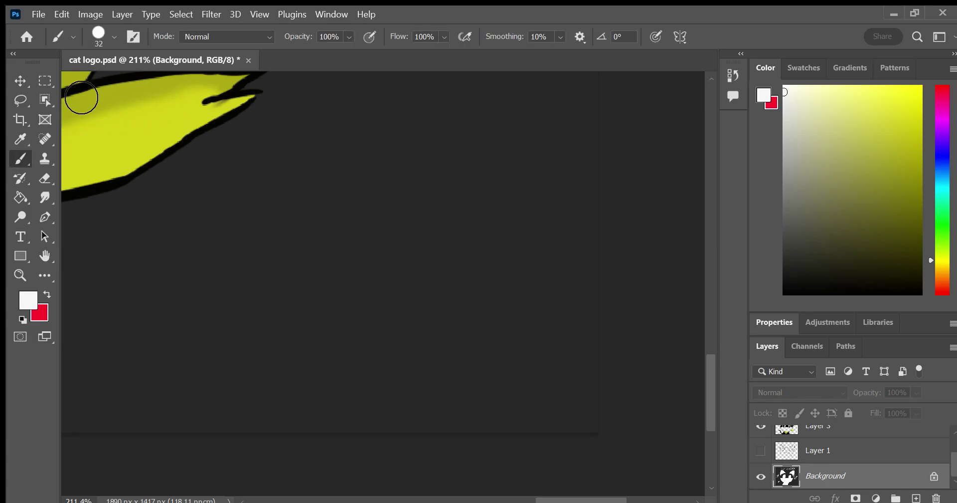
{"action": "key", "text": "bracketleft"}
{"action": "key", "text": "bracketleft"}
{"action": "key", "text": "bracketleft"}
Try several small cursive signature strokes in the corner, undoing each
{"action": "mouse_move", "coordinate": [220, 325]}
{"action": "left_mouse_down"}
{"action": "mouse_move", "coordinate": [205, 359]}
{"action": "mouse_move", "coordinate": [256, 305]}
{"action": "mouse_move", "coordinate": [229, 395]}
{"action": "mouse_move", "coordinate": [263, 349]}
{"action": "left_mouse_up"}
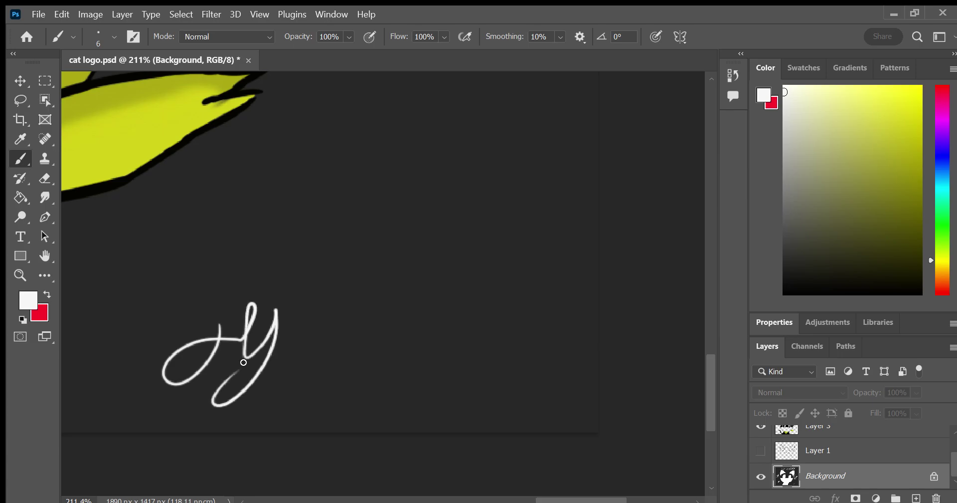
{"action": "key", "text": "ctrl+z"}
{"action": "mouse_move", "coordinate": [203, 309]}
{"action": "left_mouse_down"}
{"action": "mouse_move", "coordinate": [229, 306]}
{"action": "mouse_move", "coordinate": [176, 368]}
{"action": "mouse_move", "coordinate": [331, 293]}
{"action": "left_mouse_up"}
{"action": "mouse_move", "coordinate": [263, 349]}
{"action": "left_mouse_down"}
{"action": "mouse_move", "coordinate": [238, 379]}
{"action": "mouse_move", "coordinate": [248, 413]}
{"action": "left_mouse_up"}
{"action": "key", "text": "ctrl+z"}
{"action": "key", "text": "ctrl+z"}
{"action": "mouse_move", "coordinate": [214, 321]}
{"action": "left_mouse_down"}
{"action": "mouse_move", "coordinate": [222, 343]}
{"action": "mouse_move", "coordinate": [289, 320]}
{"action": "left_mouse_up"}
{"action": "key", "text": "ctrl+z"}
{"action": "mouse_move", "coordinate": [230, 314]}
{"action": "left_mouse_down"}
{"action": "mouse_move", "coordinate": [254, 331]}
{"action": "mouse_move", "coordinate": [181, 402]}
{"action": "mouse_move", "coordinate": [321, 338]}
{"action": "mouse_move", "coordinate": [335, 376]}
{"action": "mouse_move", "coordinate": [349, 369]}
{"action": "left_mouse_up"}
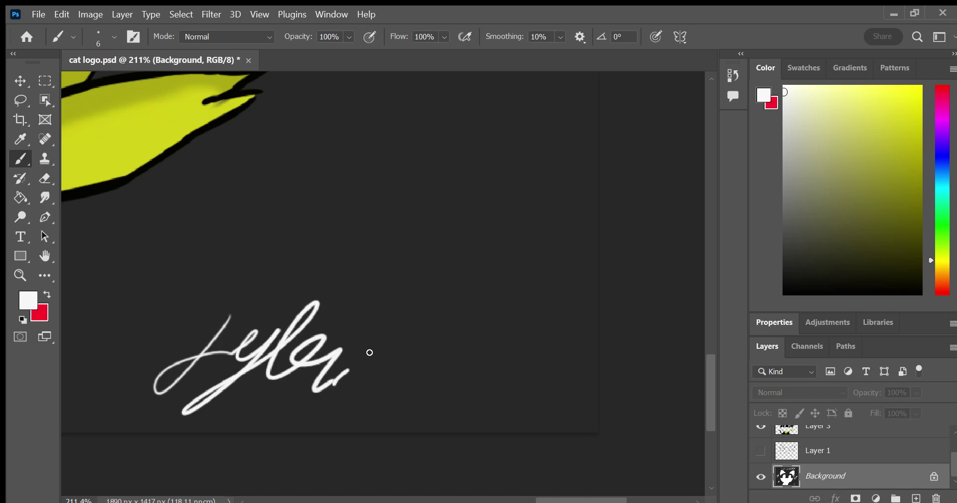
{"action": "key", "text": "ctrl+z"}
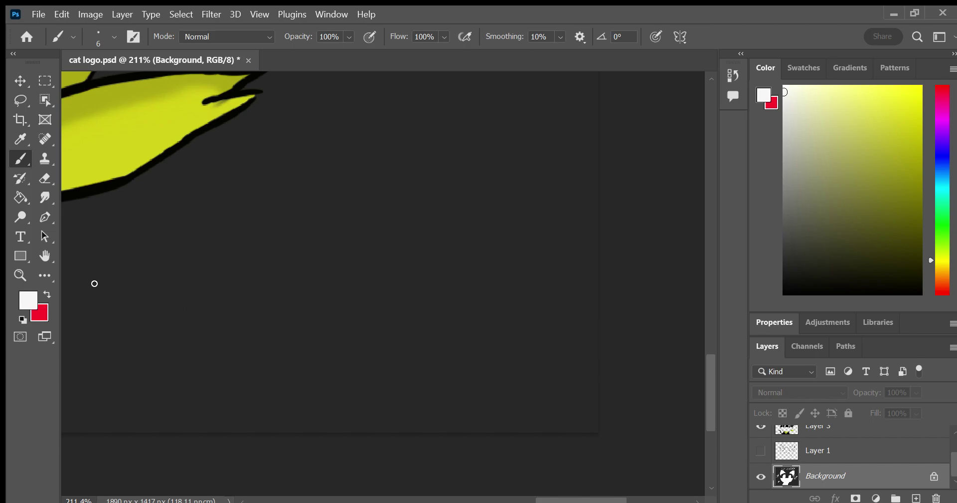
Write a two-line cursive signature, check it zoomed out, then undo it
{"action": "mouse_move", "coordinate": [174, 269]}
{"action": "left_mouse_down"}
{"action": "mouse_move", "coordinate": [195, 280]}
{"action": "mouse_move", "coordinate": [173, 327]}
{"action": "mouse_move", "coordinate": [215, 327]}
{"action": "mouse_move", "coordinate": [375, 284]}
{"action": "left_mouse_up"}
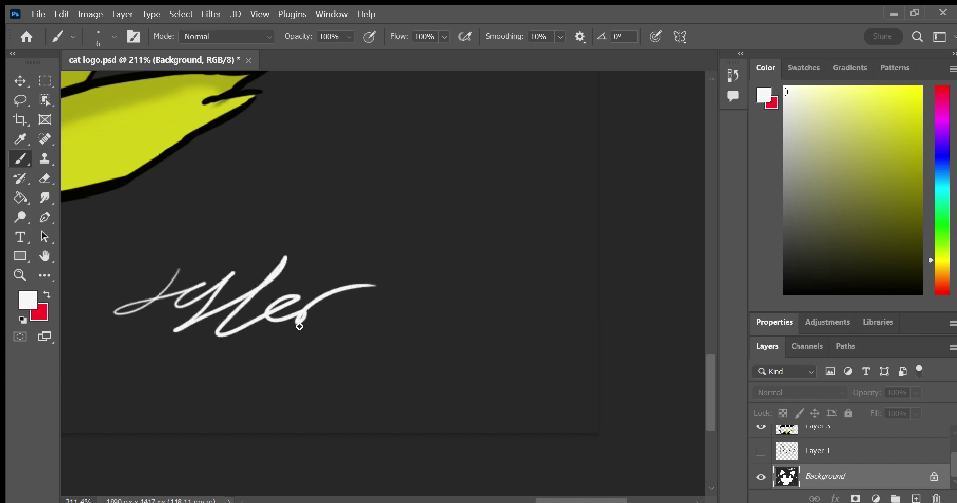
{"action": "mouse_move", "coordinate": [217, 333]}
{"action": "left_mouse_down"}
{"action": "mouse_move", "coordinate": [178, 365]}
{"action": "mouse_move", "coordinate": [204, 365]}
{"action": "left_mouse_up"}
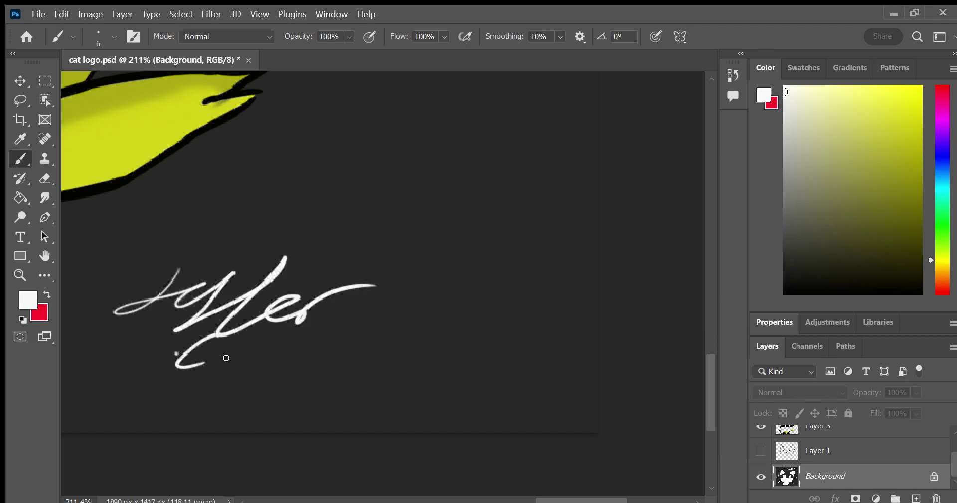
{"action": "mouse_move", "coordinate": [145, 361]}
{"action": "left_mouse_down"}
{"action": "mouse_move", "coordinate": [172, 373]}
{"action": "mouse_move", "coordinate": [150, 411]}
{"action": "mouse_move", "coordinate": [264, 399]}
{"action": "mouse_move", "coordinate": [292, 378]}
{"action": "mouse_move", "coordinate": [277, 425]}
{"action": "mouse_move", "coordinate": [319, 375]}
{"action": "mouse_move", "coordinate": [331, 390]}
{"action": "mouse_move", "coordinate": [361, 375]}
{"action": "mouse_move", "coordinate": [321, 425]}
{"action": "mouse_move", "coordinate": [398, 420]}
{"action": "left_mouse_up"}
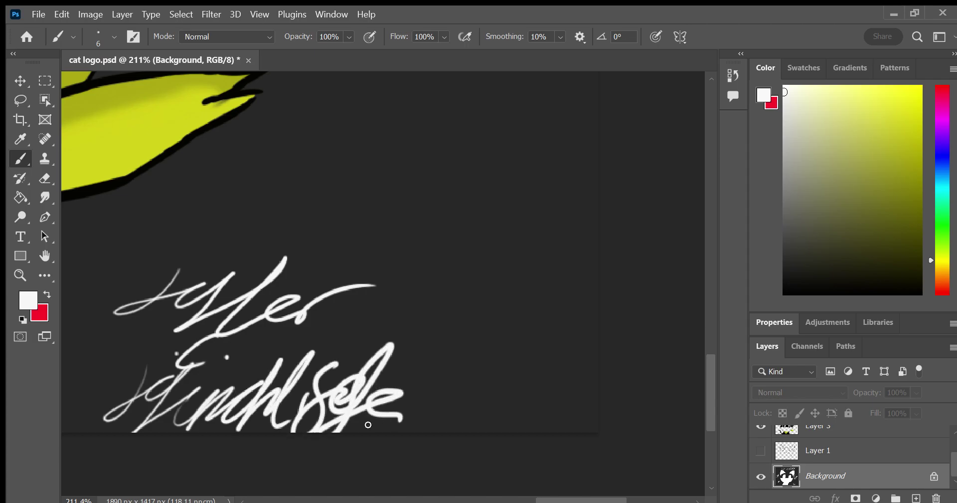
{"action": "key", "text": "z"}
{"action": "scroll", "coordinate": [244, 269], "scroll_direction": "down", "scroll_amount": 2}
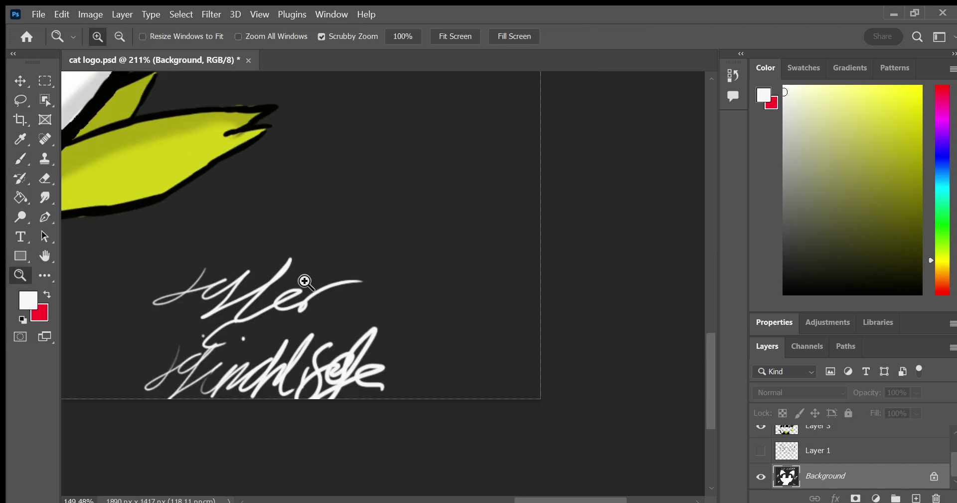
{"action": "scroll", "coordinate": [241, 299], "scroll_direction": "down", "scroll_amount": 4}
{"action": "left_click_drag", "start_coordinate": [256, 356], "coordinate": [269, 375]}
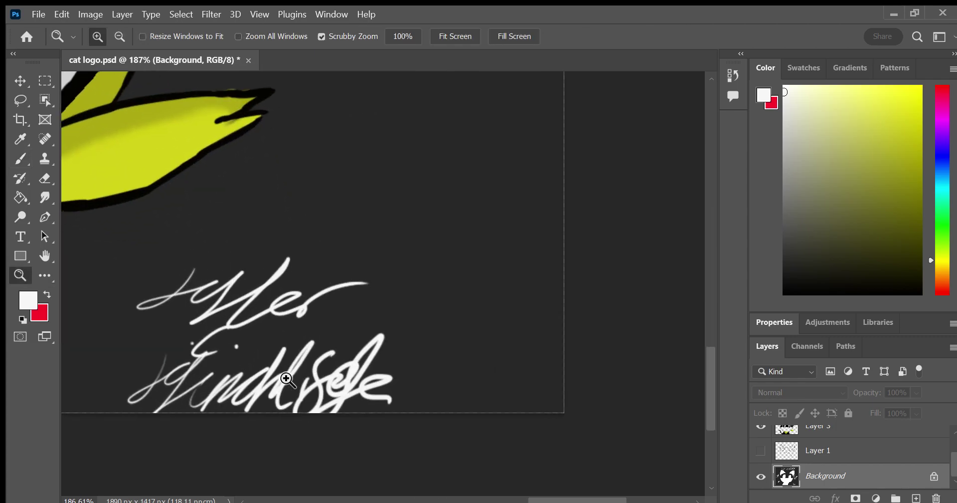
{"action": "key", "text": "ctrl+z"}
{"action": "key", "text": "ctrl+z"}
{"action": "key", "text": "ctrl+z"}
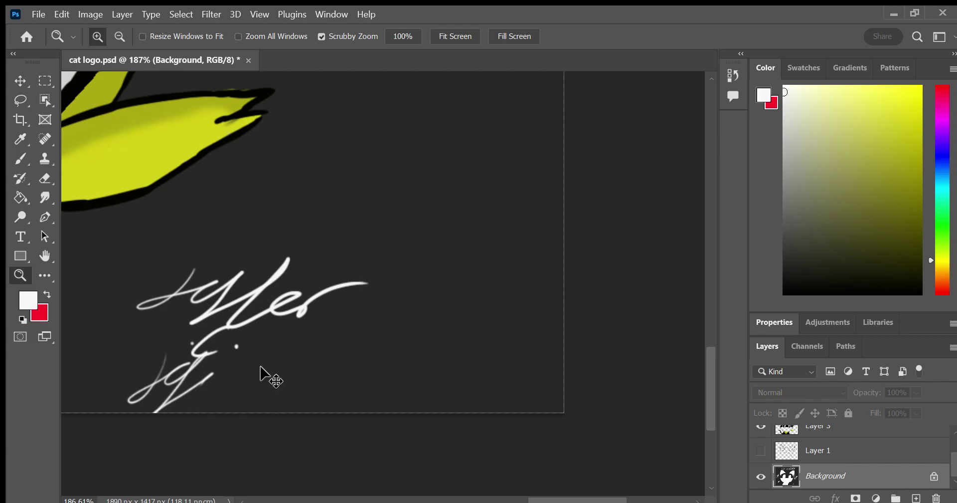
{"action": "key", "text": "ctrl+z"}
{"action": "key", "text": "ctrl+z"}
{"action": "key", "text": "ctrl+z"}
{"action": "key", "text": "ctrl+z"}
{"action": "key", "text": "ctrl+z"}
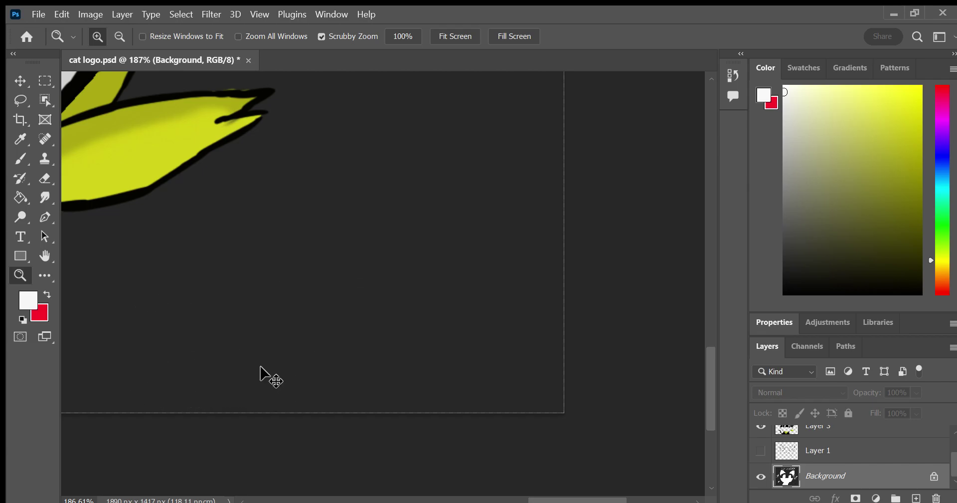
Retry handwriting 'cool' in the corner several times, undoing each attempt
{"action": "key", "text": "b"}
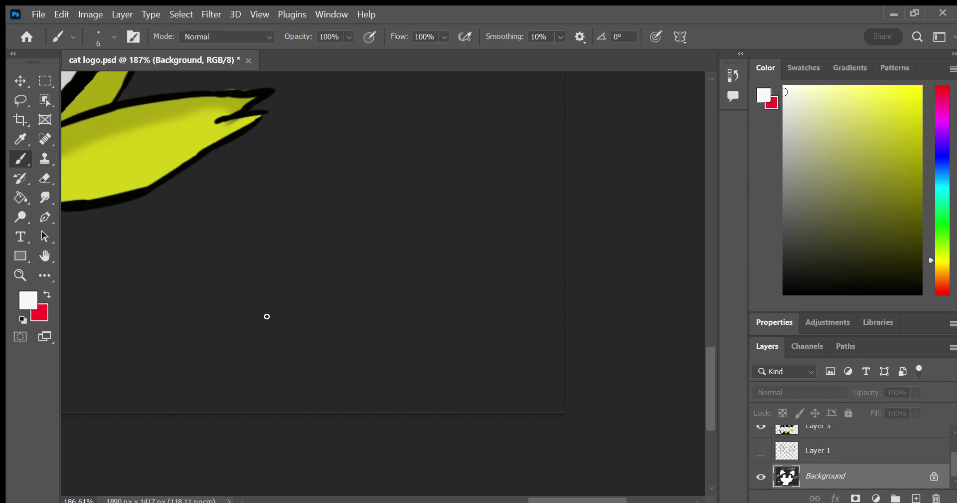
{"action": "mouse_move", "coordinate": [292, 303]}
{"action": "left_mouse_down"}
{"action": "mouse_move", "coordinate": [237, 363]}
{"action": "mouse_move", "coordinate": [391, 323]}
{"action": "left_mouse_up"}
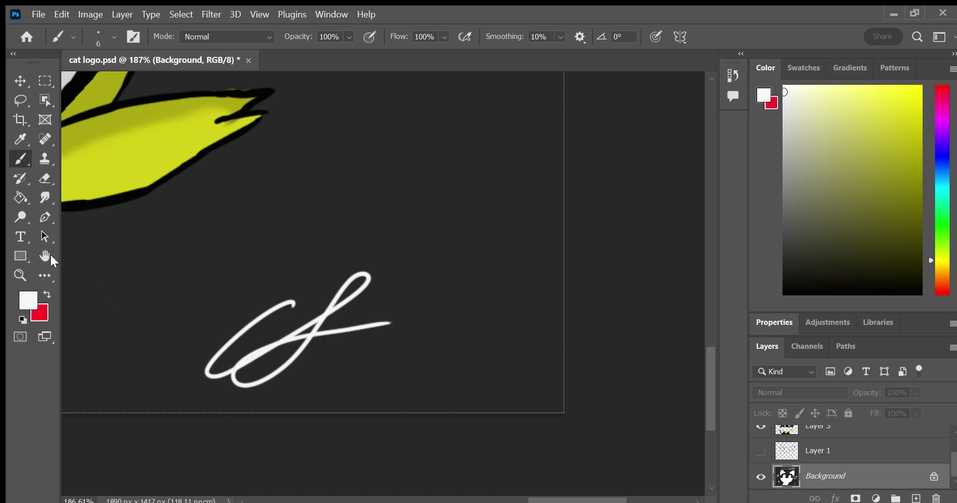
{"action": "key", "text": "ctrl+z"}
{"action": "key", "text": "ctrl+z"}
{"action": "mouse_move", "coordinate": [313, 300]}
{"action": "left_mouse_down"}
{"action": "mouse_move", "coordinate": [316, 335]}
{"action": "mouse_move", "coordinate": [364, 327]}
{"action": "mouse_move", "coordinate": [428, 271]}
{"action": "mouse_move", "coordinate": [439, 323]}
{"action": "mouse_move", "coordinate": [353, 348]}
{"action": "left_mouse_up"}
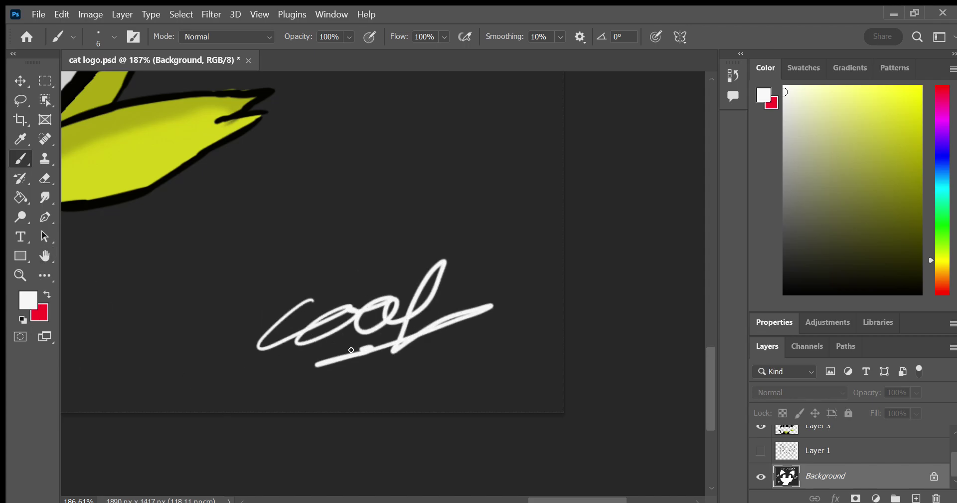
{"action": "key", "text": "ctrl+z"}
{"action": "key", "text": "ctrl+z"}
{"action": "mouse_move", "coordinate": [282, 310]}
{"action": "left_mouse_down"}
{"action": "mouse_move", "coordinate": [263, 332]}
{"action": "mouse_move", "coordinate": [317, 314]}
{"action": "mouse_move", "coordinate": [352, 271]}
{"action": "mouse_move", "coordinate": [329, 319]}
{"action": "mouse_move", "coordinate": [314, 314]}
{"action": "mouse_move", "coordinate": [368, 305]}
{"action": "mouse_move", "coordinate": [401, 313]}
{"action": "left_mouse_up"}
{"action": "key", "text": "ctrl+z"}
{"action": "left_click_drag", "start_coordinate": [310, 350], "coordinate": [284, 346]}
{"action": "key", "text": "ctrl+z"}
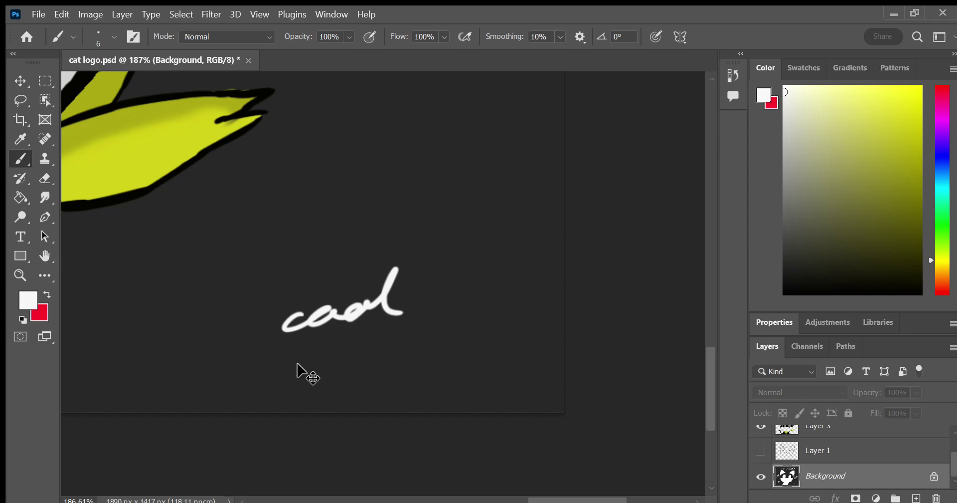
{"action": "key", "text": "ctrl+z"}
Handwrite 'cool' over a second cursive word, then zoom out to fit the logo
{"action": "mouse_move", "coordinate": [286, 292]}
{"action": "left_mouse_down"}
{"action": "mouse_move", "coordinate": [312, 329]}
{"action": "mouse_move", "coordinate": [356, 309]}
{"action": "mouse_move", "coordinate": [405, 324]}
{"action": "left_mouse_up"}
{"action": "mouse_move", "coordinate": [297, 344]}
{"action": "left_mouse_down"}
{"action": "mouse_move", "coordinate": [286, 369]}
{"action": "mouse_move", "coordinate": [387, 349]}
{"action": "mouse_move", "coordinate": [354, 412]}
{"action": "left_mouse_up"}
{"action": "mouse_move", "coordinate": [434, 333]}
{"action": "left_mouse_down"}
{"action": "mouse_move", "coordinate": [445, 356]}
{"action": "mouse_move", "coordinate": [487, 349]}
{"action": "mouse_move", "coordinate": [519, 372]}
{"action": "mouse_move", "coordinate": [564, 336]}
{"action": "left_mouse_up"}
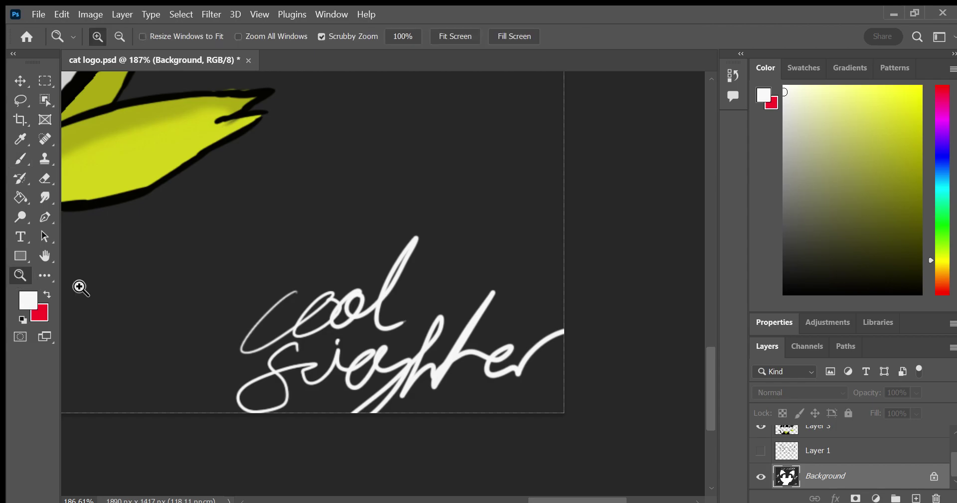
{"action": "mouse_move", "coordinate": [79, 284]}
{"action": "left_mouse_down"}
{"action": "mouse_move", "coordinate": [247, 303]}
{"action": "mouse_move", "coordinate": [438, 407]}
{"action": "mouse_move", "coordinate": [488, 421]}
{"action": "left_mouse_up"}
{"action": "left_click_drag", "start_coordinate": [357, 443], "coordinate": [373, 455]}
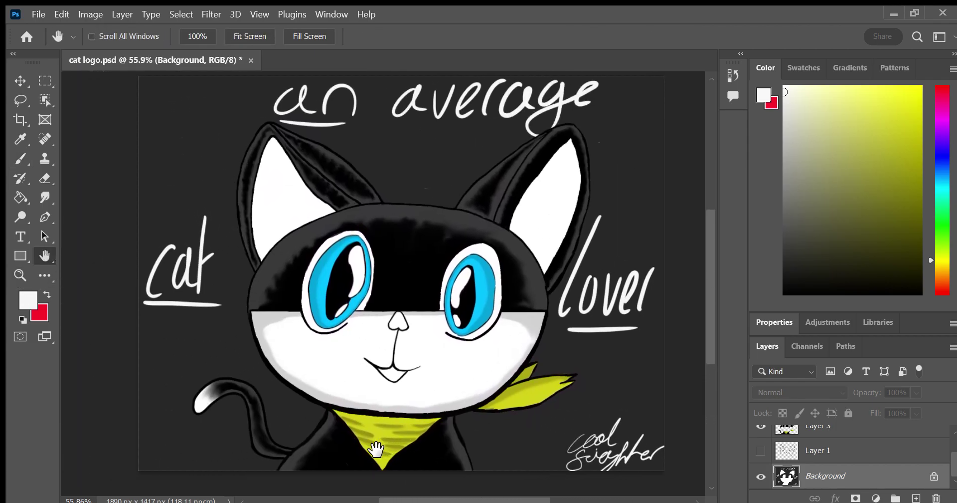